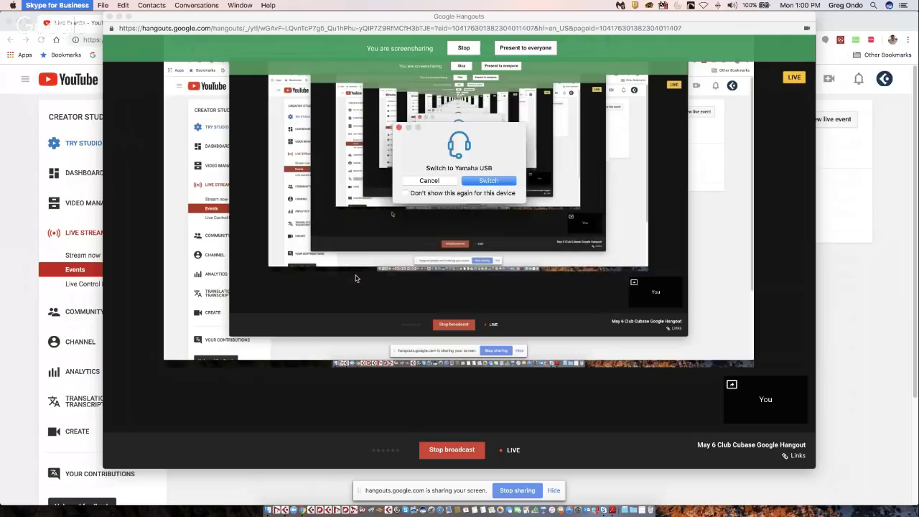
Step: Bring the YouTube live events page in front of the Hangouts broadcast window
{"action": "key", "text": "super+Tab"}
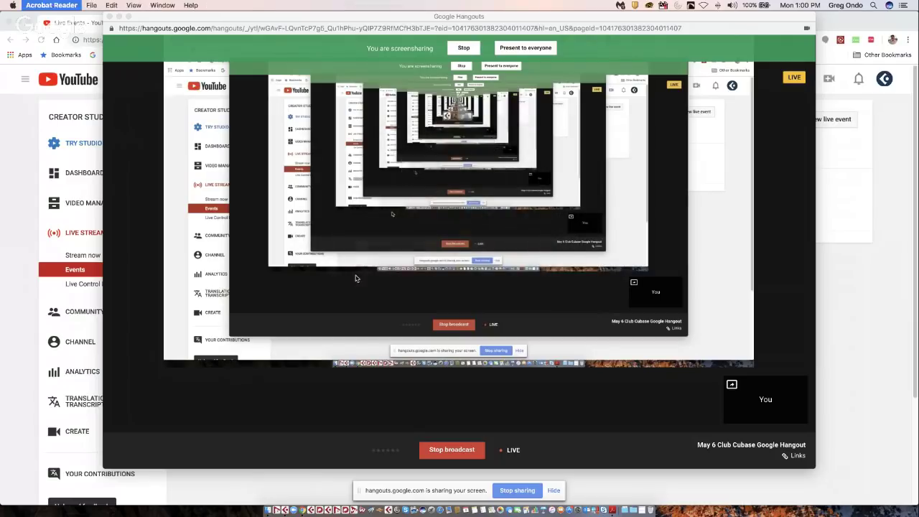
{"action": "key", "text": "super+Tab"}
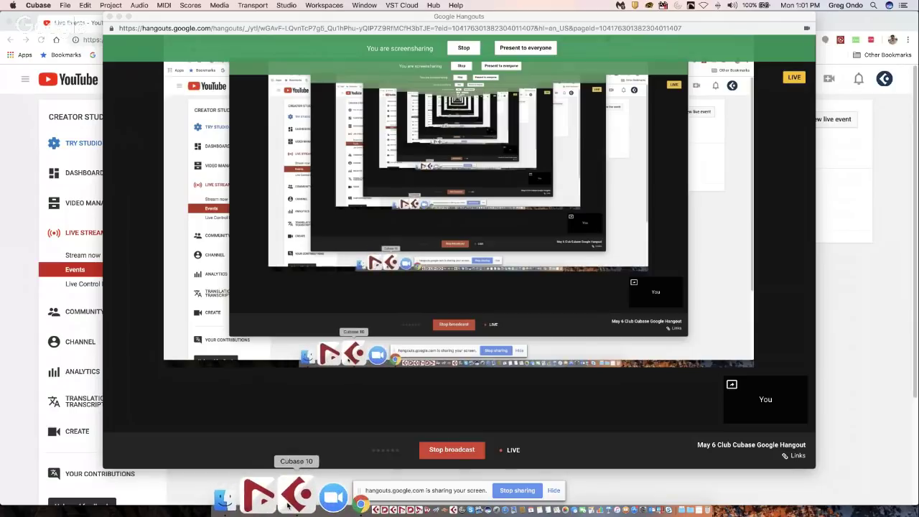
{"action": "left_click", "coordinate": [532, 51]}
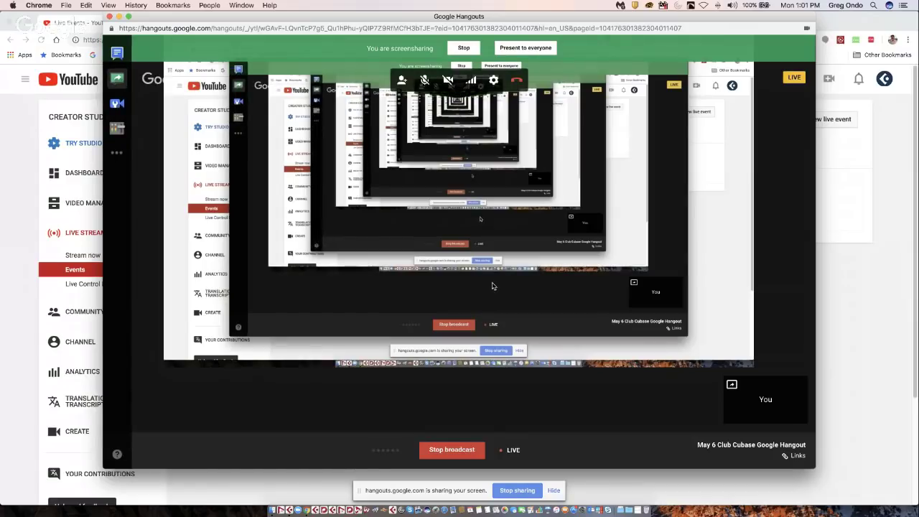
{"action": "key", "text": "super+Tab"}
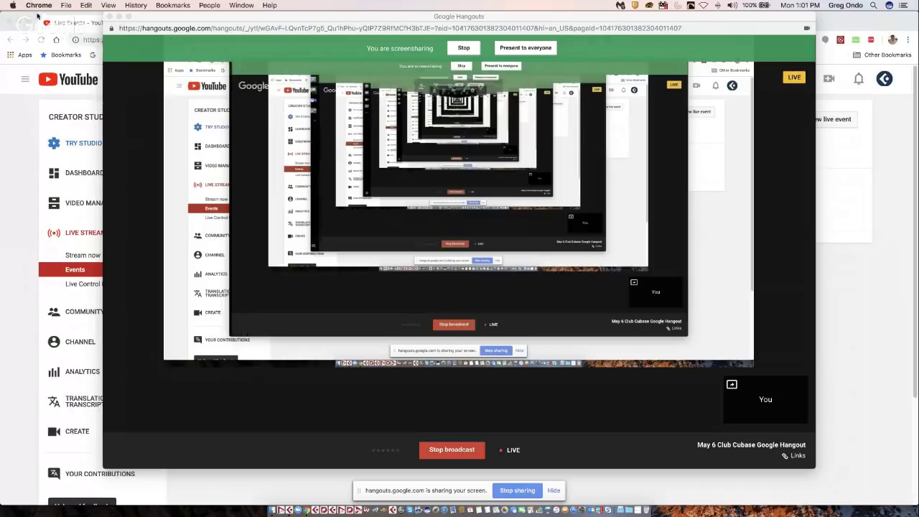
{"action": "left_click", "coordinate": [18, 117]}
{"action": "key", "text": "super+Tab"}
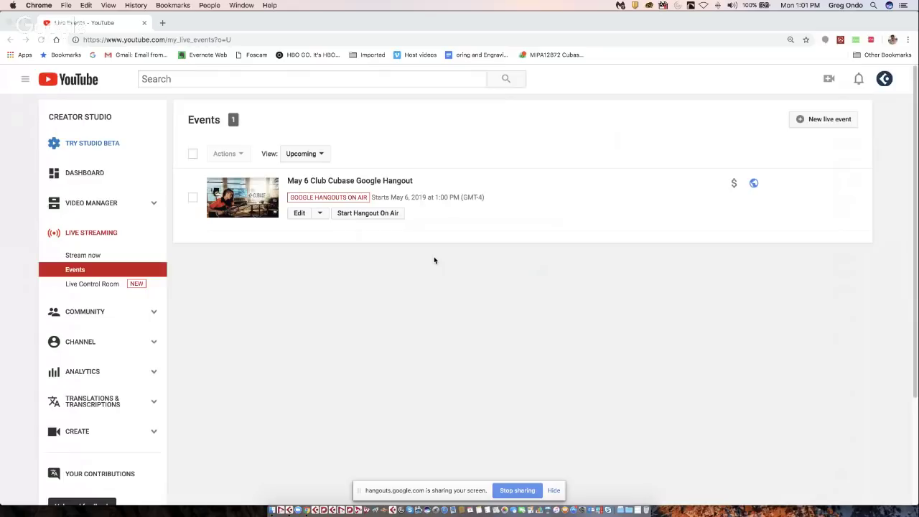
Step: Force quit the unresponsive Cubase 10 and open it again
{"action": "right_click", "coordinate": [289, 512]}
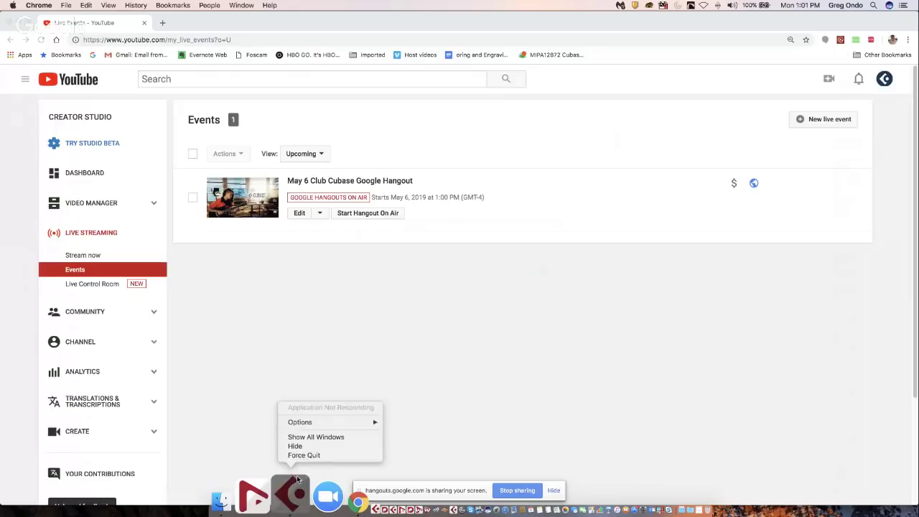
{"action": "left_click", "coordinate": [309, 455]}
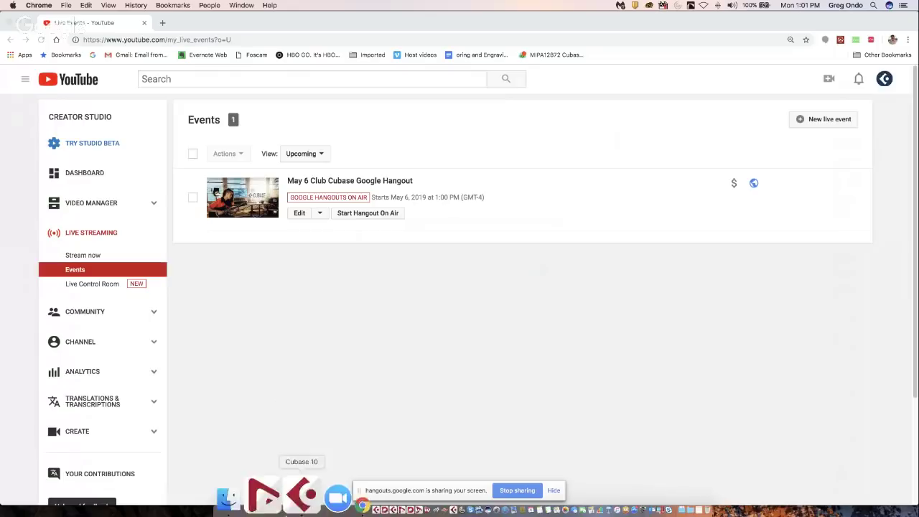
{"action": "right_click", "coordinate": [290, 510]}
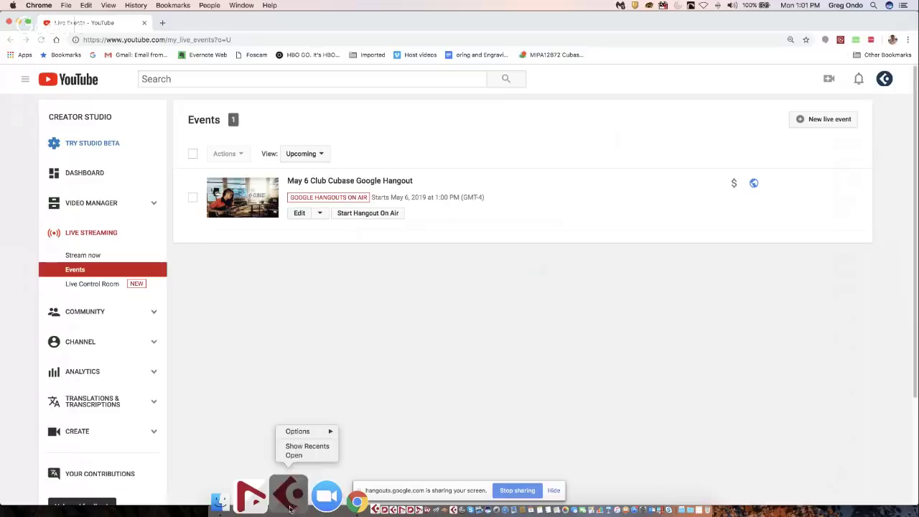
{"action": "left_click", "coordinate": [300, 455]}
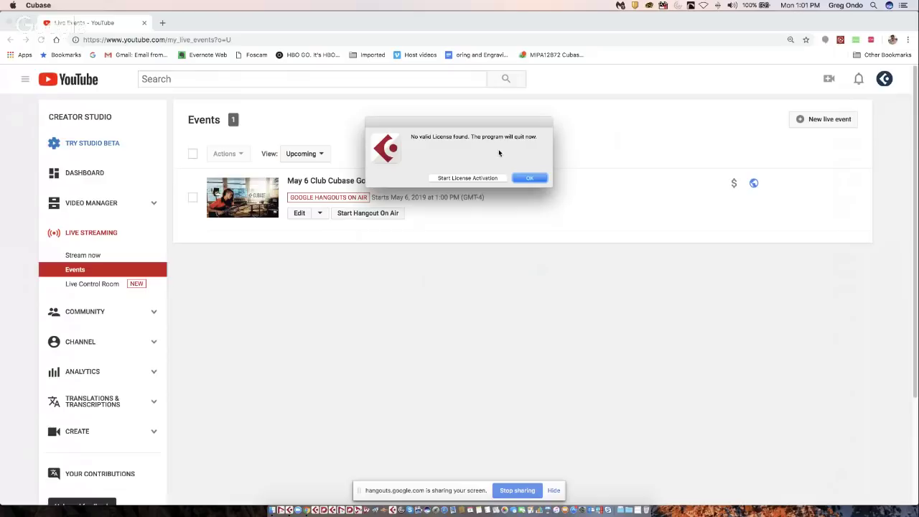
Step: Dismiss the license message, relaunch Cubase 10 and choose Steinberg UR44 as the audio driver
{"action": "left_click", "coordinate": [542, 179]}
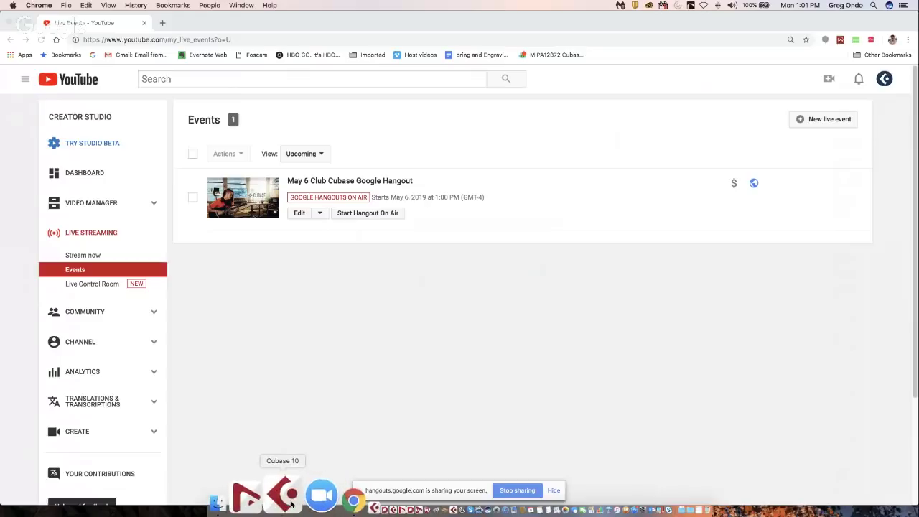
{"action": "left_click", "coordinate": [291, 499]}
{"action": "left_click", "coordinate": [566, 179]}
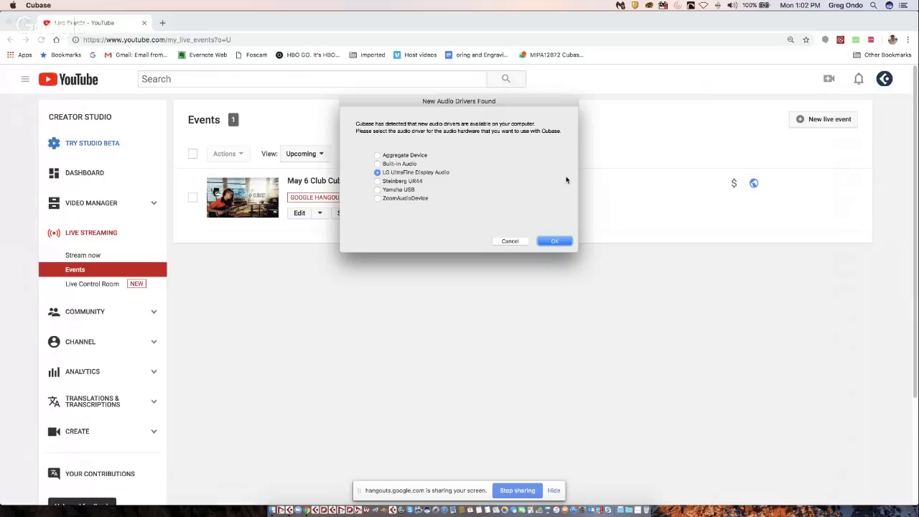
{"action": "left_click", "coordinate": [378, 181]}
{"action": "left_click", "coordinate": [549, 243]}
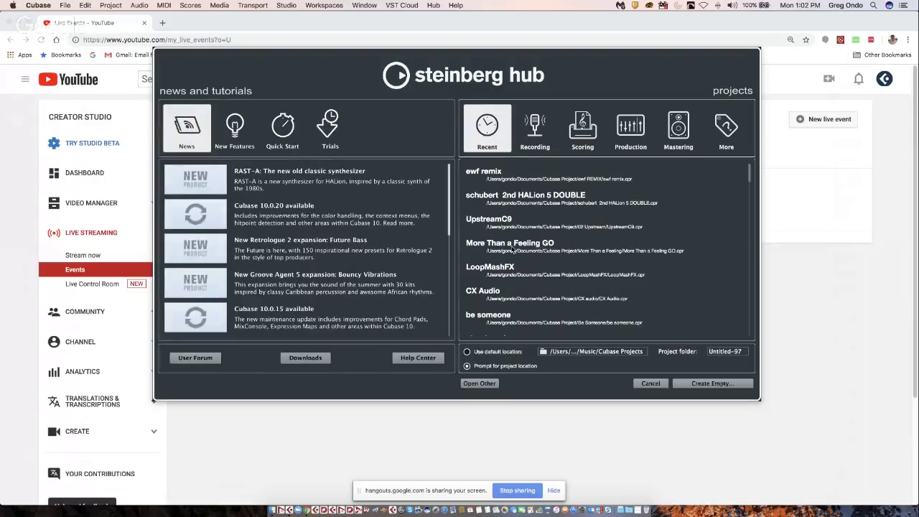
Step: Open the recent project UpstreamC9 from the Steinberg Hub
{"action": "left_click", "coordinate": [514, 225]}
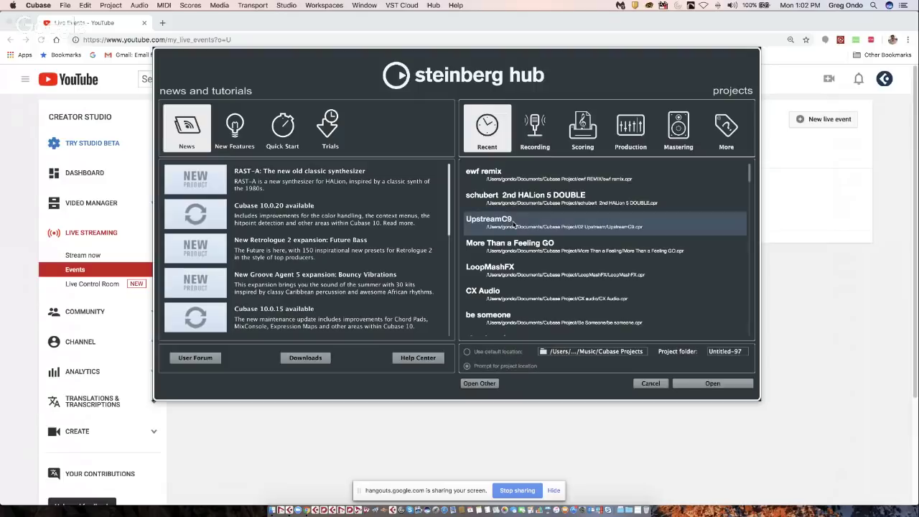
{"action": "left_click", "coordinate": [712, 384]}
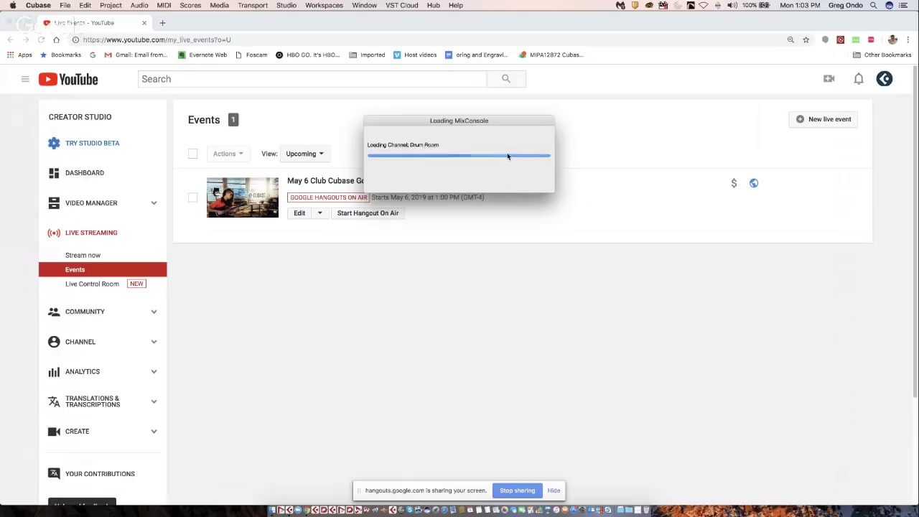
{"action": "left_click", "coordinate": [554, 238]}
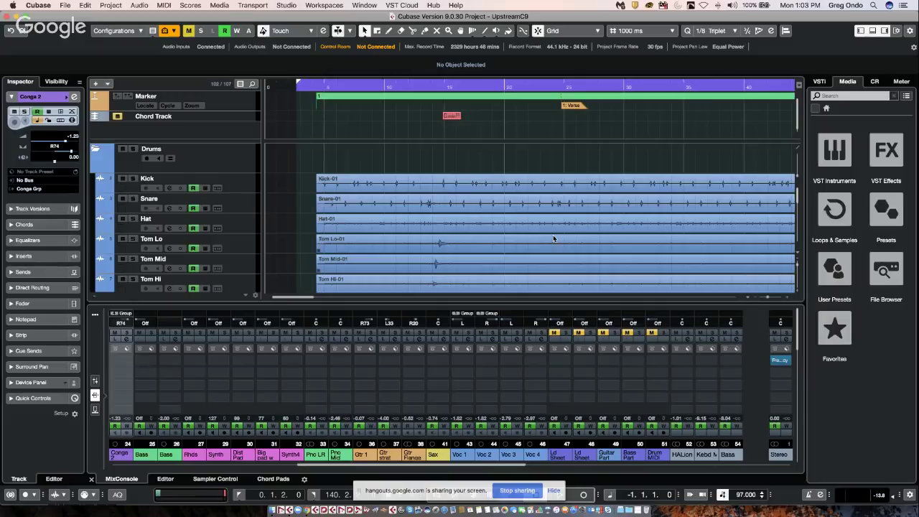
Step: During playback, connect the Yamaha HS 7 monitor in the Control Room audio connections to the Steinberg UR44
{"action": "key", "text": "space"}
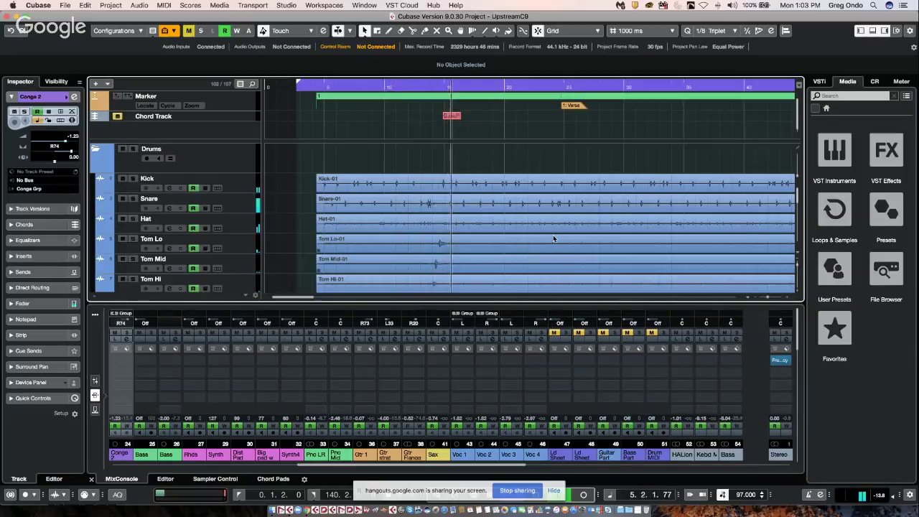
{"action": "key", "text": "F4"}
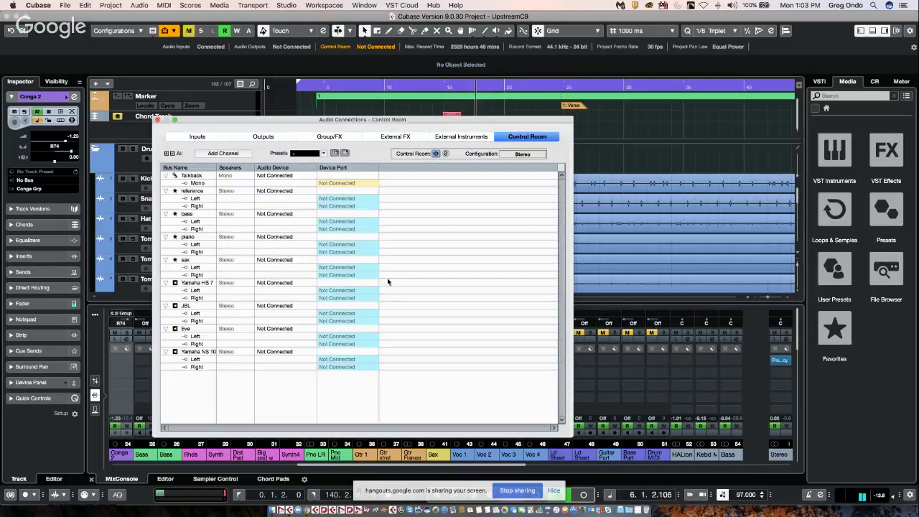
{"action": "left_click", "coordinate": [299, 285]}
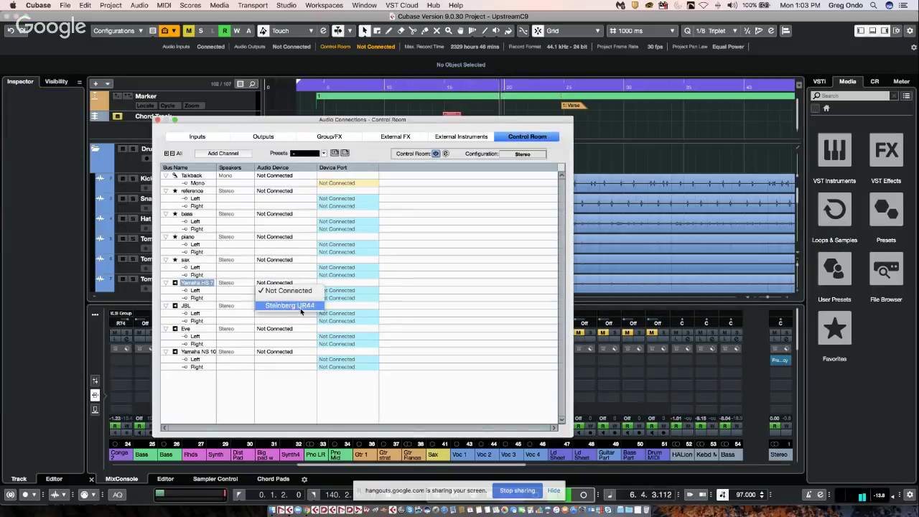
{"action": "left_click", "coordinate": [291, 305]}
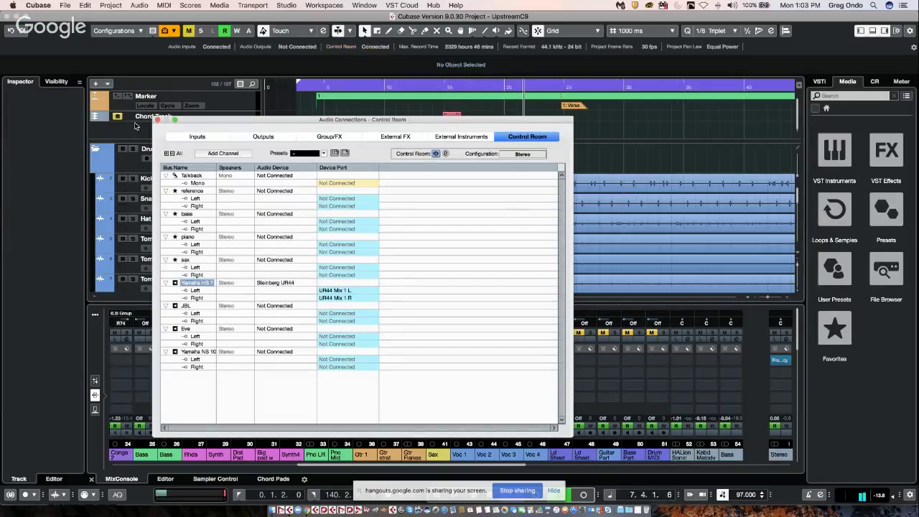
{"action": "left_click", "coordinate": [157, 120]}
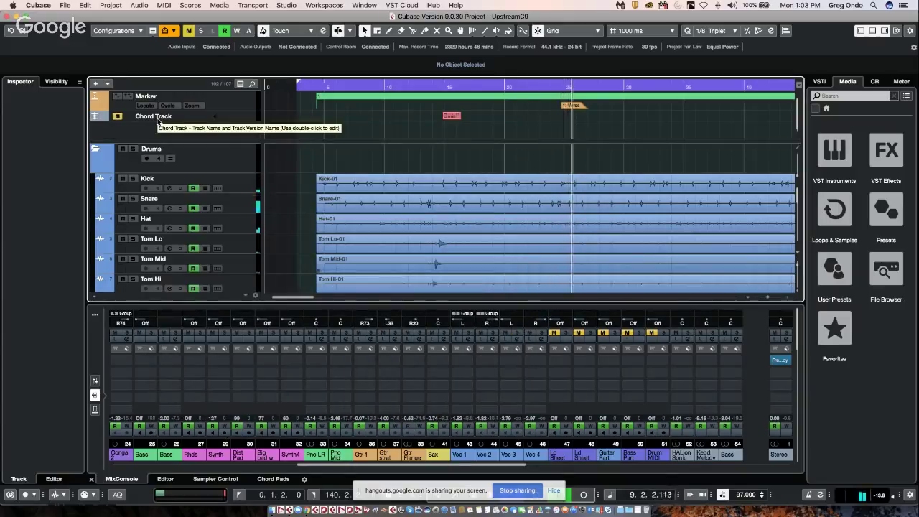
{"action": "key", "text": "space"}
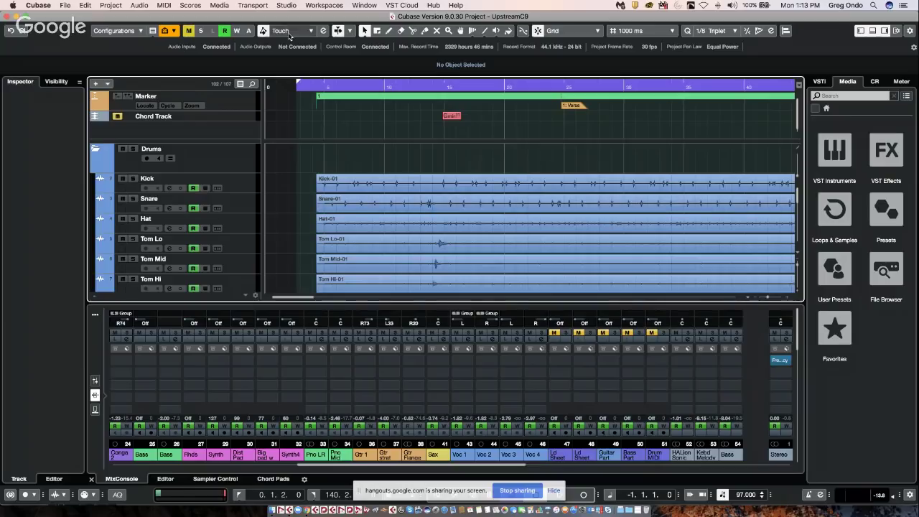
Step: Play the song from its beginning and from about bar 15, reviewing the drum audio and MIDI tracks across the whole arrangement
{"action": "left_click", "coordinate": [317, 86]}
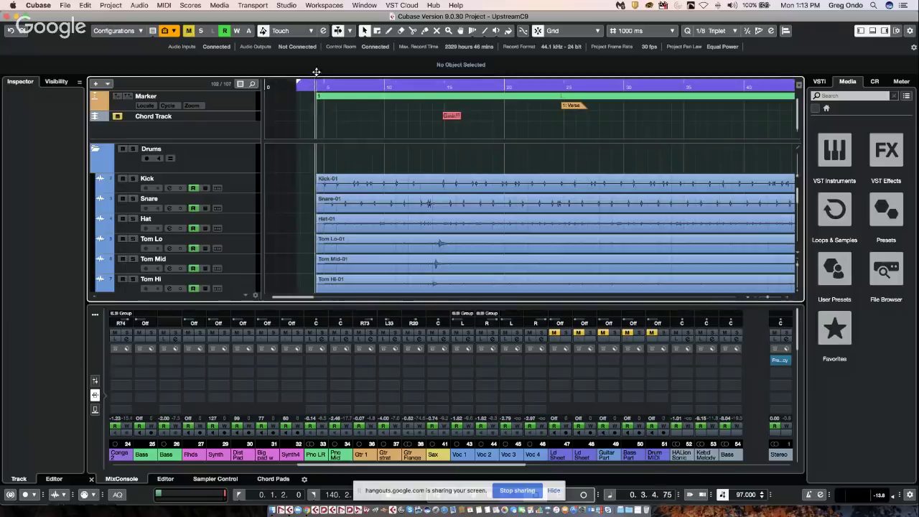
{"action": "key", "text": "g"}
{"action": "key", "text": "g"}
{"action": "key", "text": "g"}
{"action": "key", "text": "g"}
{"action": "key", "text": "g"}
{"action": "key", "text": "g"}
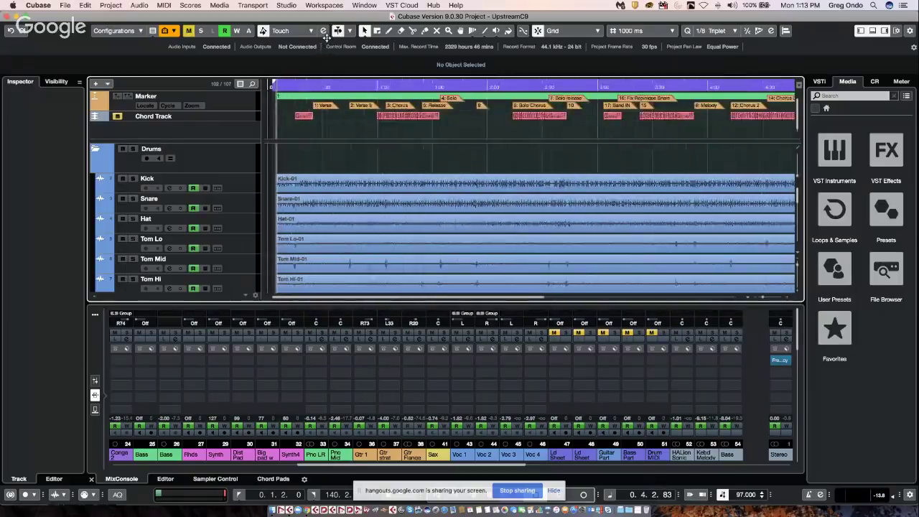
{"action": "key", "text": "space"}
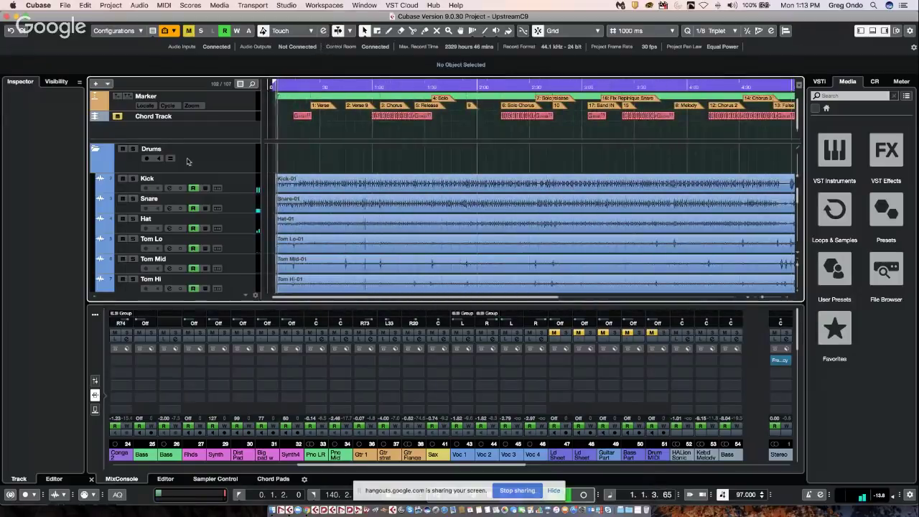
{"action": "scroll", "coordinate": [335, 174], "scroll_direction": "down", "scroll_amount": 5}
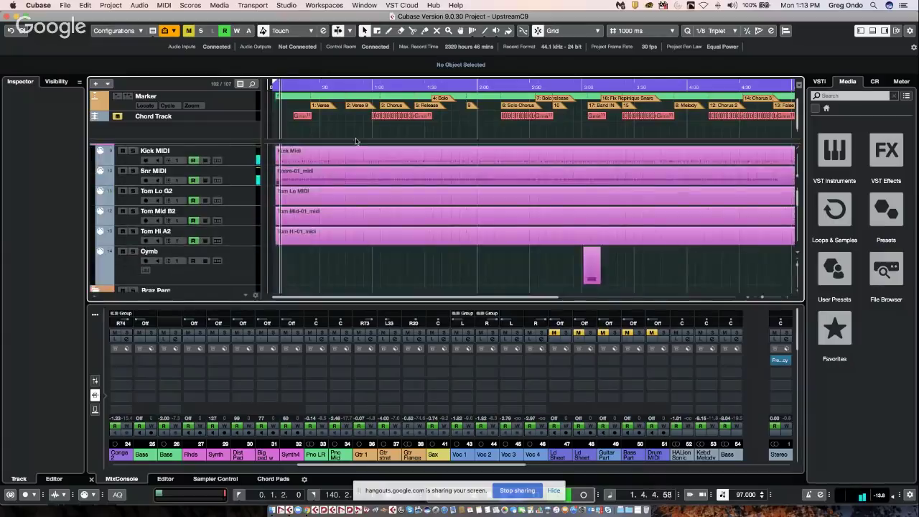
{"action": "left_click", "coordinate": [335, 85]}
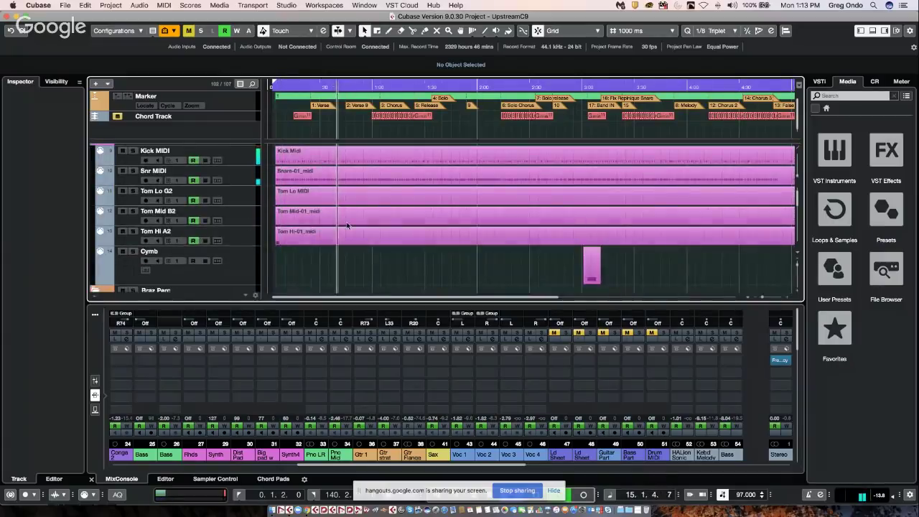
{"action": "scroll", "coordinate": [347, 225], "scroll_direction": "up", "scroll_amount": 1}
{"action": "scroll", "coordinate": [347, 225], "scroll_direction": "up", "scroll_amount": 5}
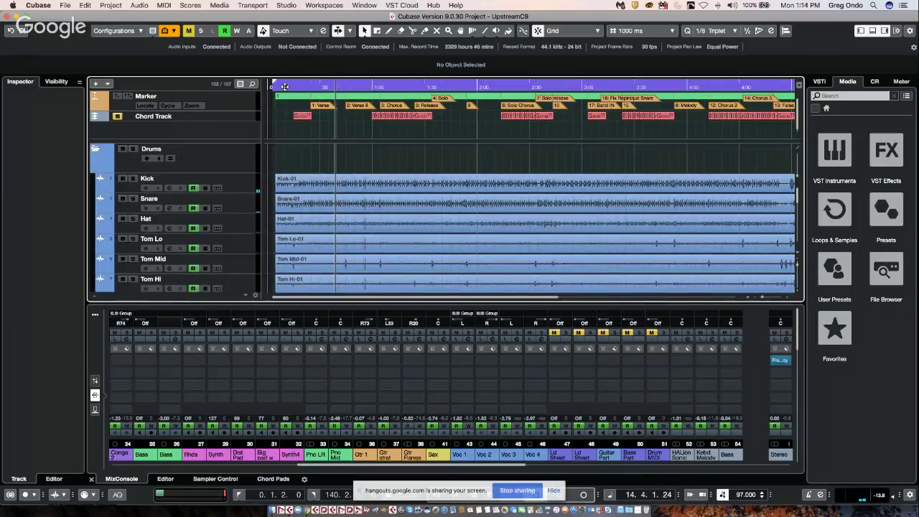
Step: Add a transpose track below the chord track and enlarge the upper track area to show it
{"action": "right_click", "coordinate": [218, 133]}
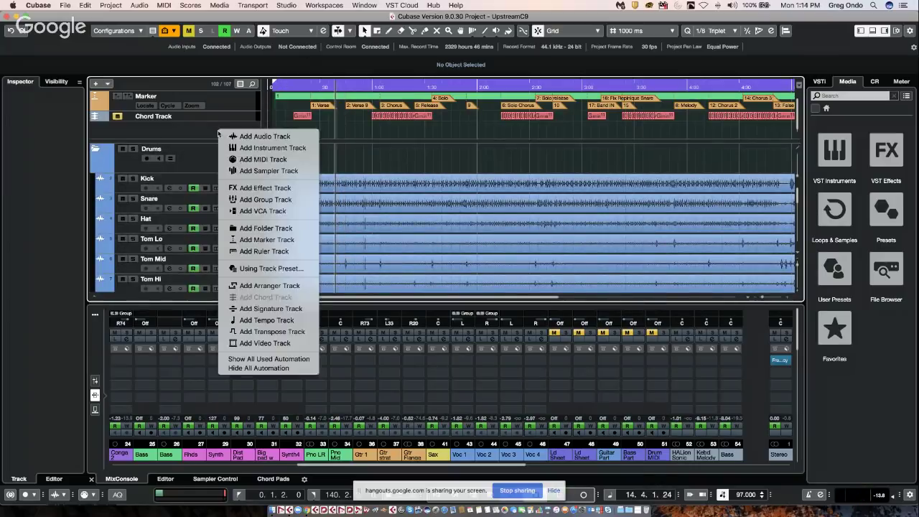
{"action": "left_click", "coordinate": [275, 333]}
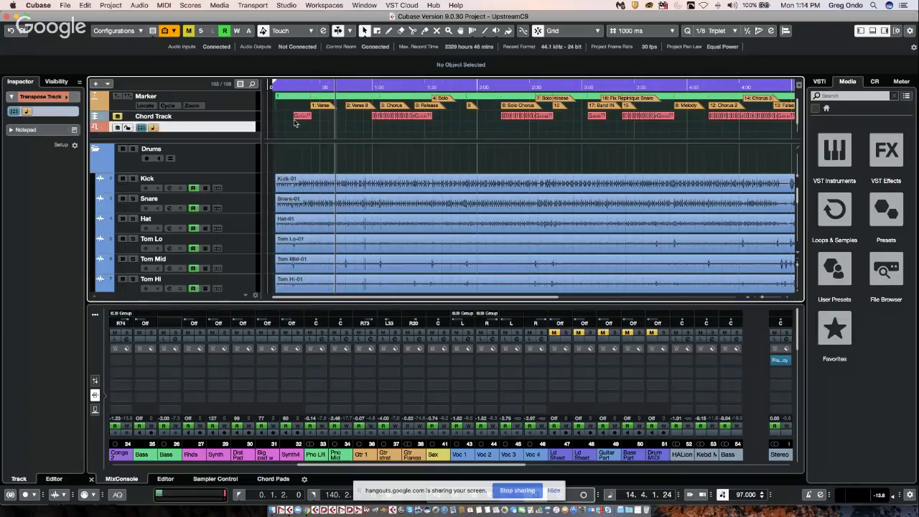
{"action": "left_click_drag", "start_coordinate": [193, 130], "coordinate": [206, 167]}
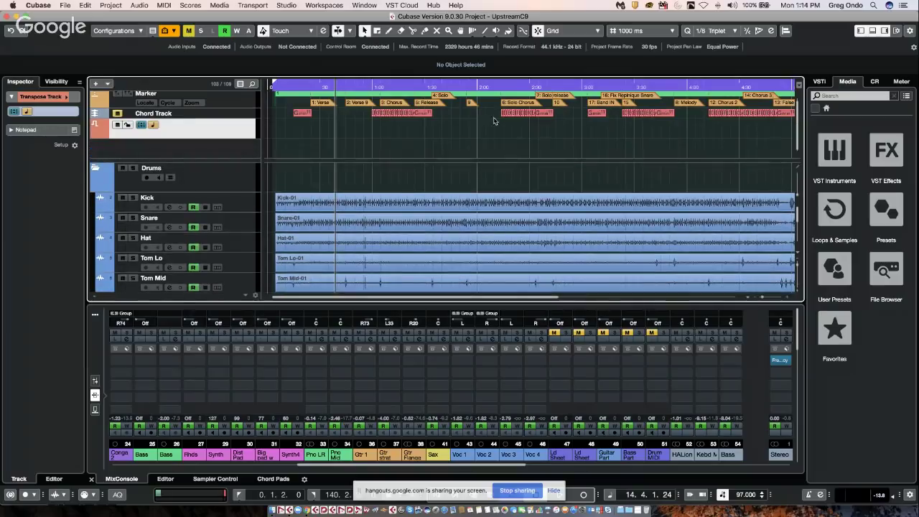
Step: Draw a transpose event starting at 1:00 on the transpose track, then return to the Object Selection tool
{"action": "right_click", "coordinate": [317, 139]}
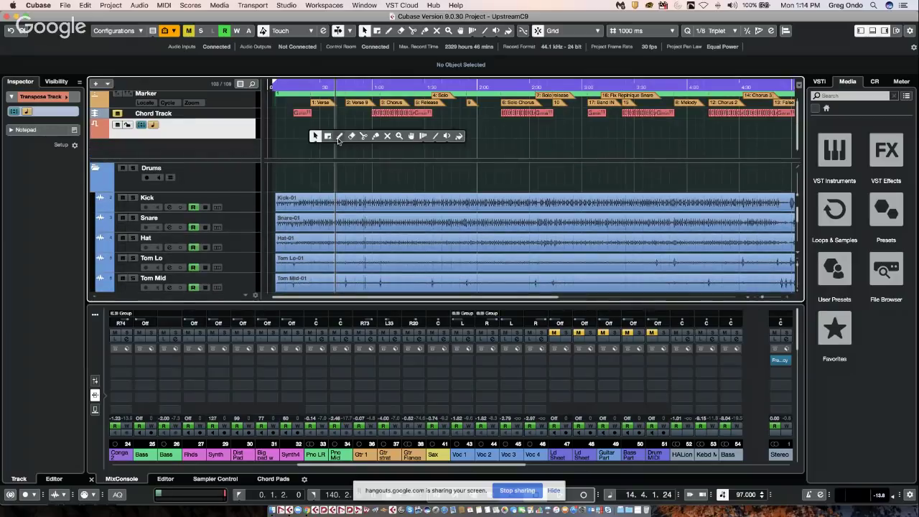
{"action": "left_click", "coordinate": [334, 138]}
{"action": "left_click", "coordinate": [374, 128]}
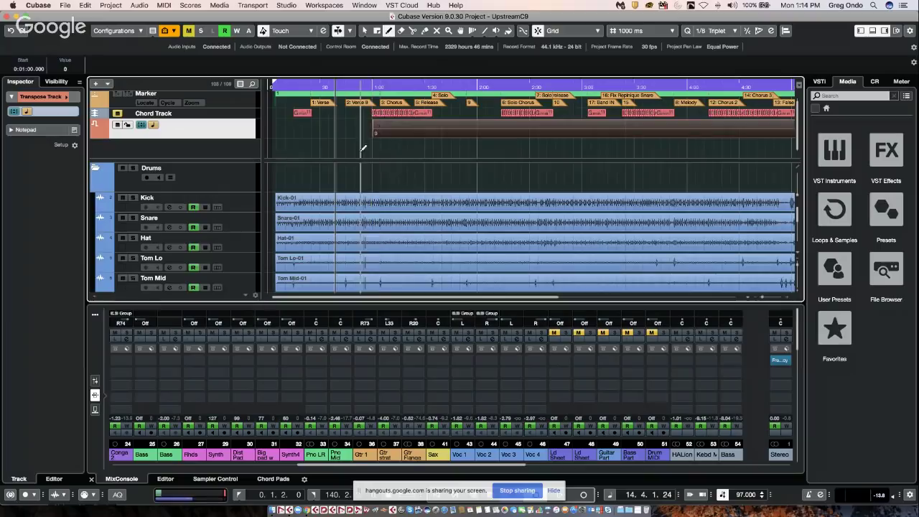
{"action": "right_click", "coordinate": [371, 142]}
{"action": "left_click", "coordinate": [371, 144]}
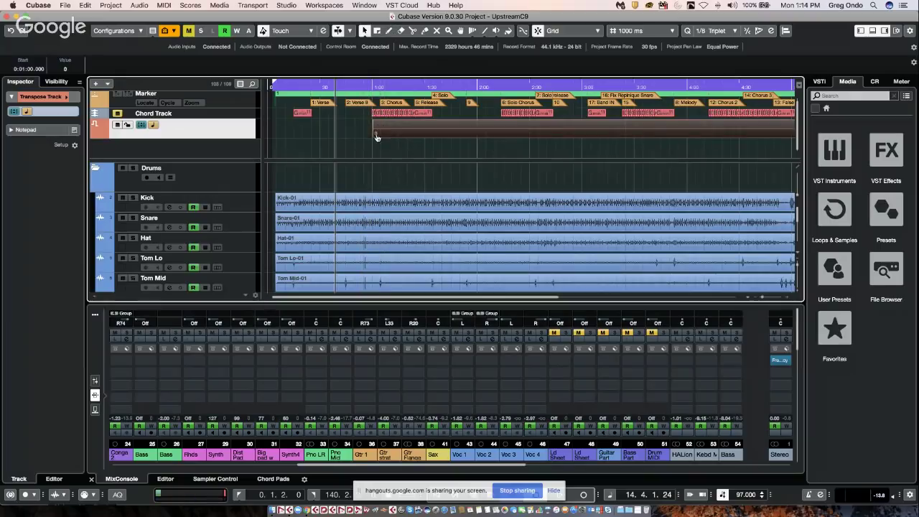
Step: Set the transpose event's value to -3 and place the playback cursor ahead of it, at about bar 18
{"action": "left_click", "coordinate": [376, 135]}
{"action": "scroll", "coordinate": [379, 135], "scroll_direction": "down", "scroll_amount": 3}
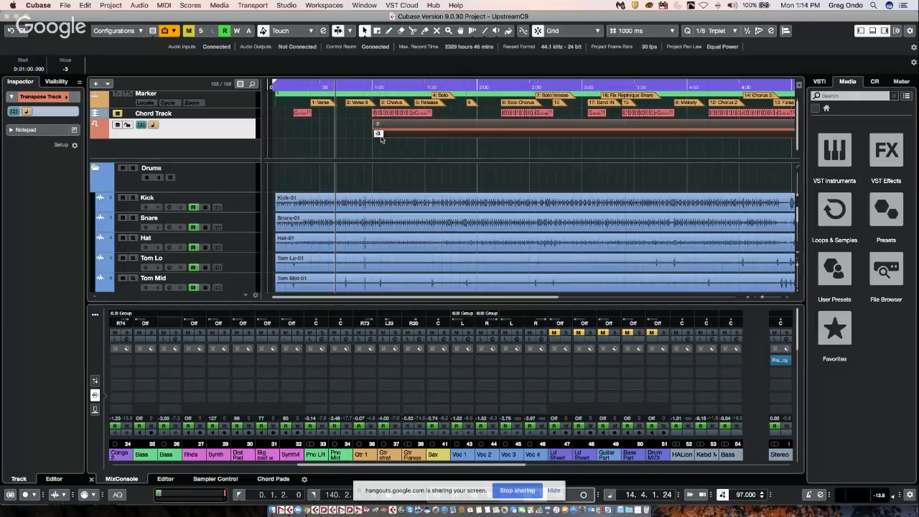
{"action": "left_click", "coordinate": [352, 87]}
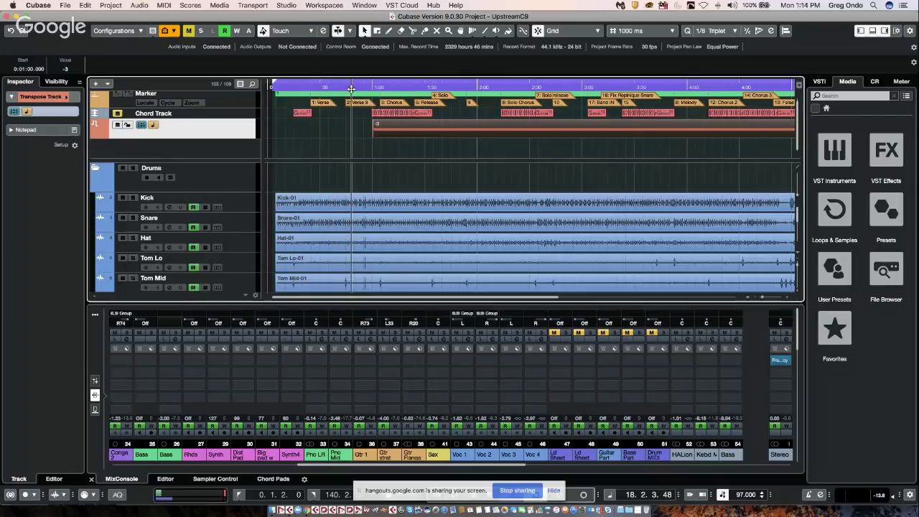
Step: Play the song from about bar 18 into the -3 transpose event, zooming in to follow it, and stop around bar 25
{"action": "key", "text": "space"}
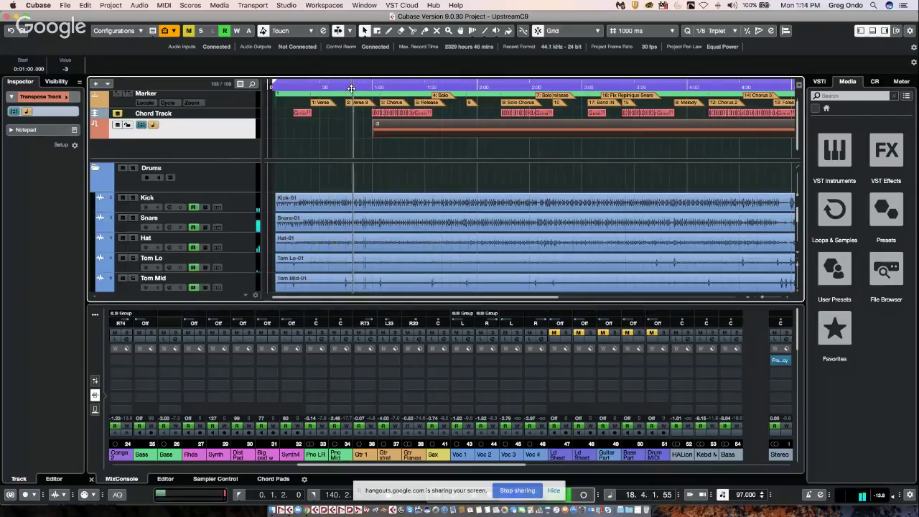
{"action": "key", "text": "h"}
{"action": "key", "text": "h"}
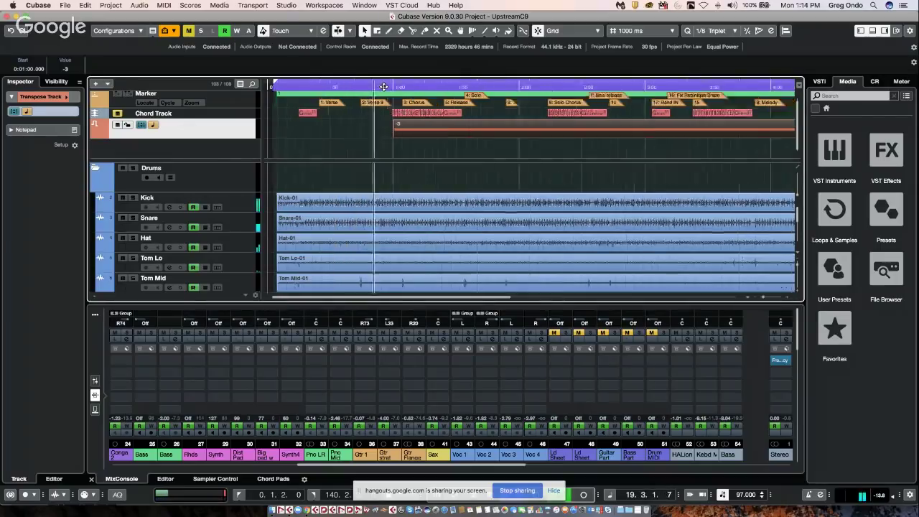
{"action": "key", "text": "h"}
{"action": "key", "text": "h"}
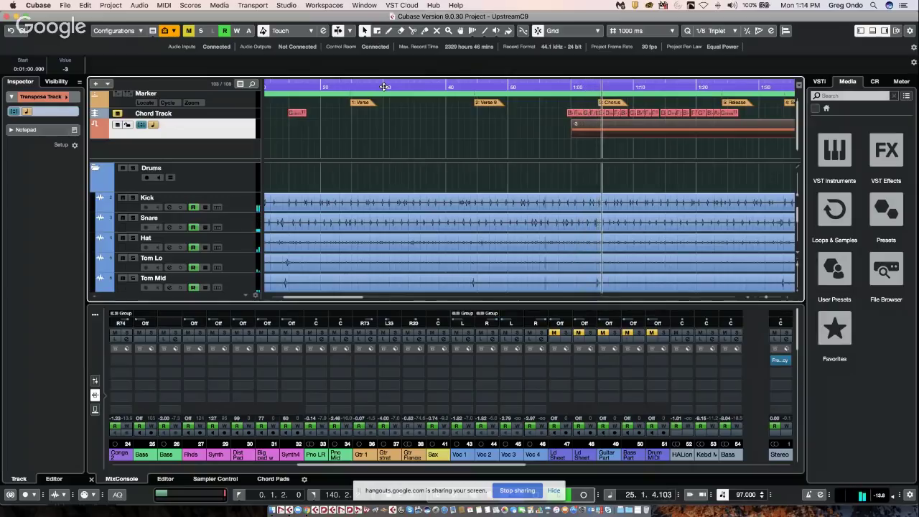
{"action": "key", "text": "space"}
{"action": "key", "text": "g"}
{"action": "key", "text": "g"}
{"action": "key", "text": "g"}
{"action": "key", "text": "g"}
{"action": "key", "text": "g"}
{"action": "key", "text": "g"}
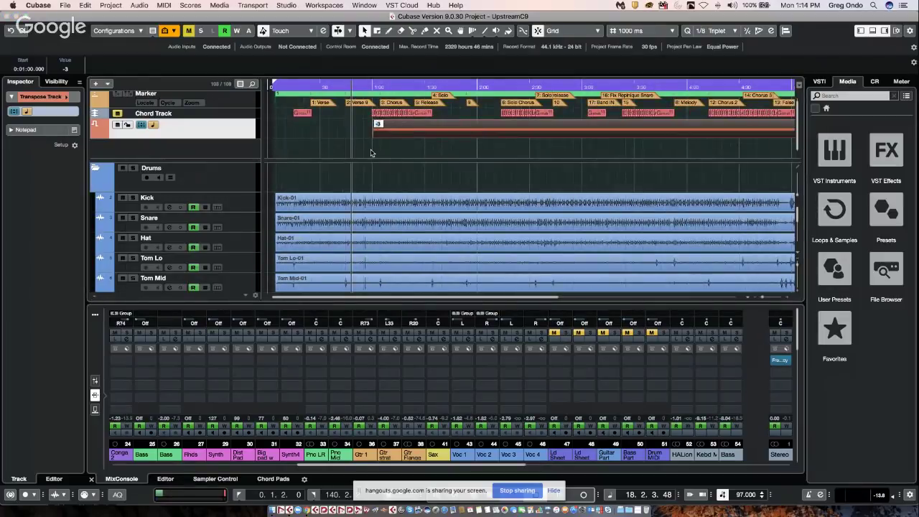
Step: Select the drum events from the Kick track downward and set their Global Transpose to Independent
{"action": "left_click", "coordinate": [375, 128]}
{"action": "left_click", "coordinate": [298, 207]}
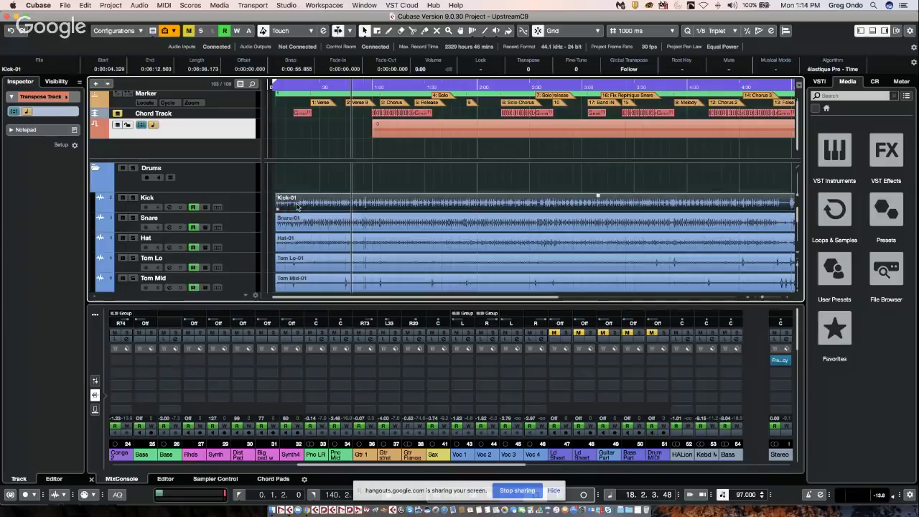
{"action": "left_click", "coordinate": [271, 206]}
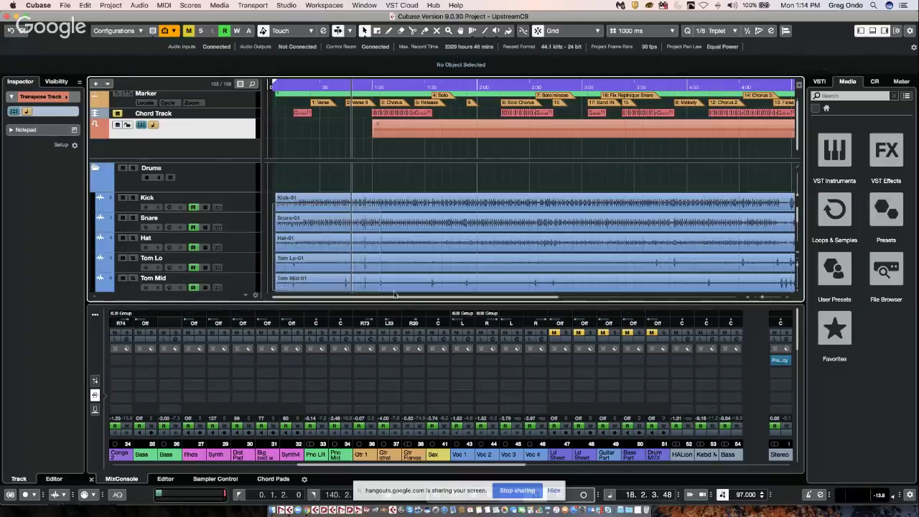
{"action": "scroll", "coordinate": [391, 280], "scroll_direction": "down", "scroll_amount": 3}
{"action": "left_click_drag", "start_coordinate": [395, 282], "coordinate": [725, 250]}
{"action": "scroll", "coordinate": [446, 219], "scroll_direction": "up", "scroll_amount": 5}
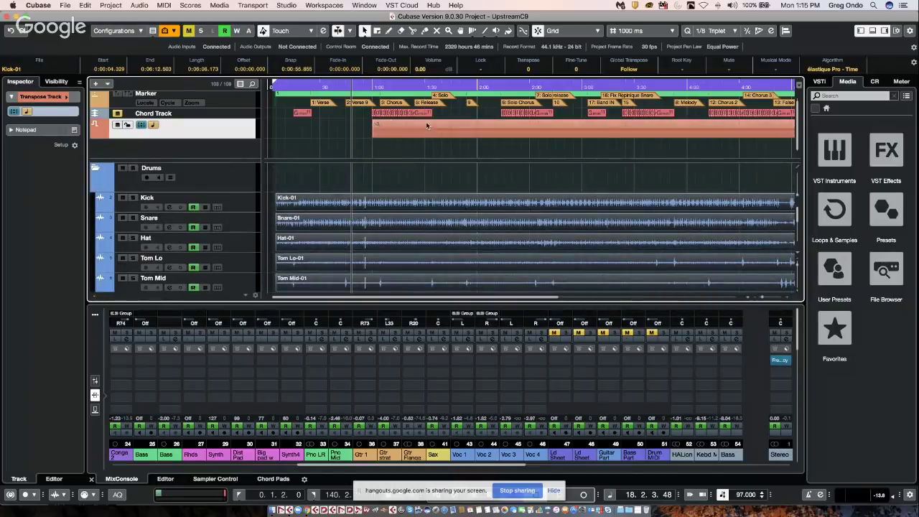
{"action": "left_click", "coordinate": [635, 70]}
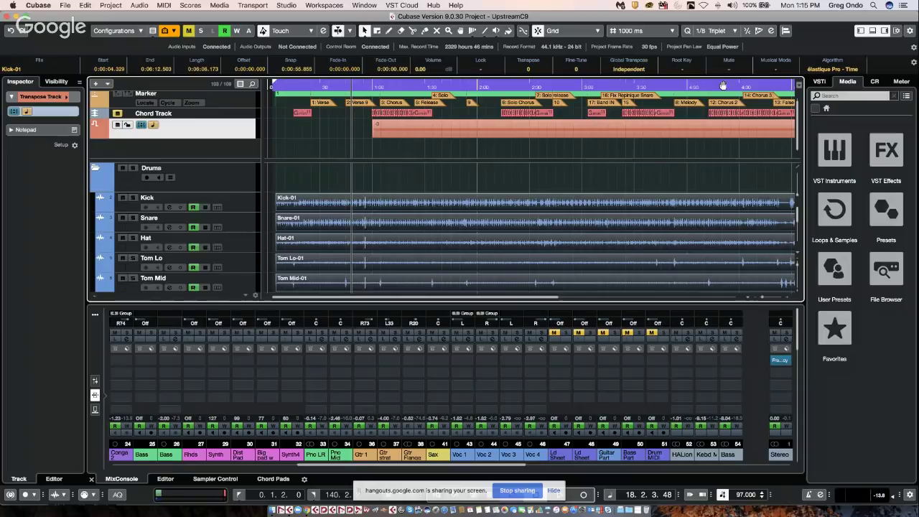
Step: Hide the Follow Global Transpose field from the info line, then show it again
{"action": "left_click", "coordinate": [914, 63]}
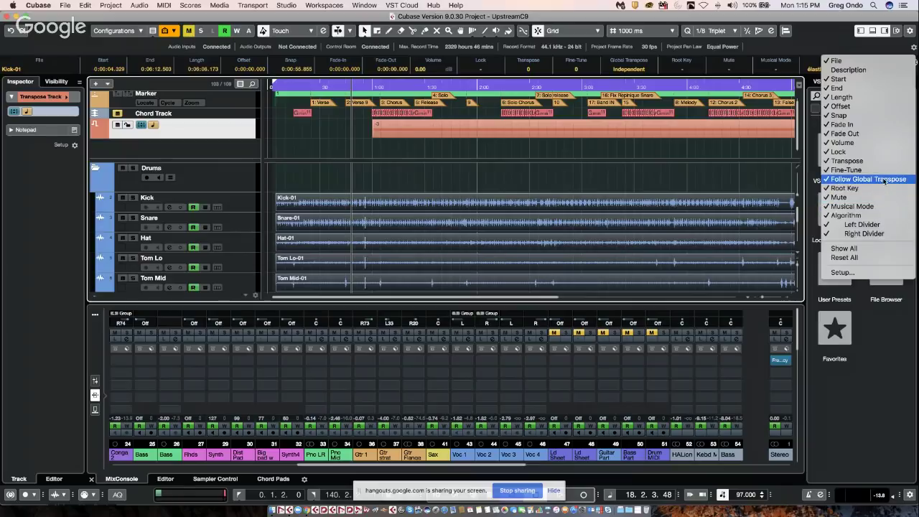
{"action": "left_click", "coordinate": [874, 62]}
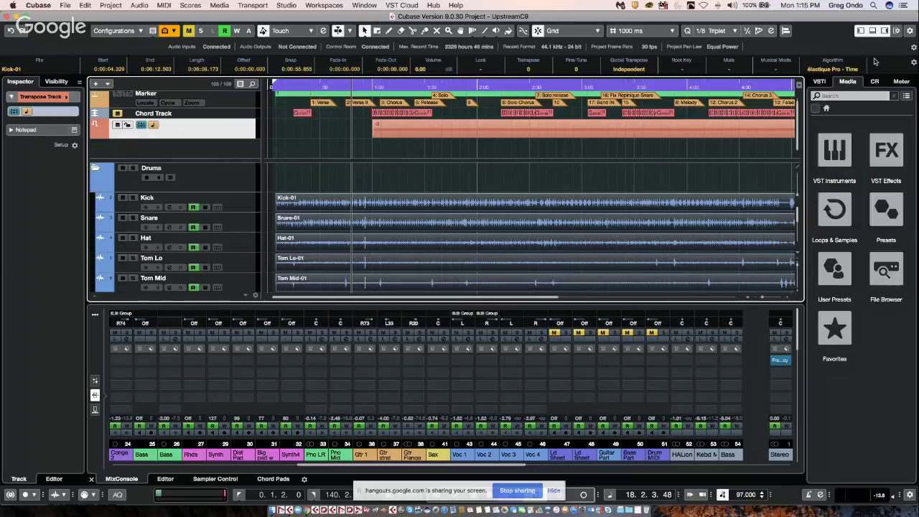
{"action": "left_click", "coordinate": [914, 62]}
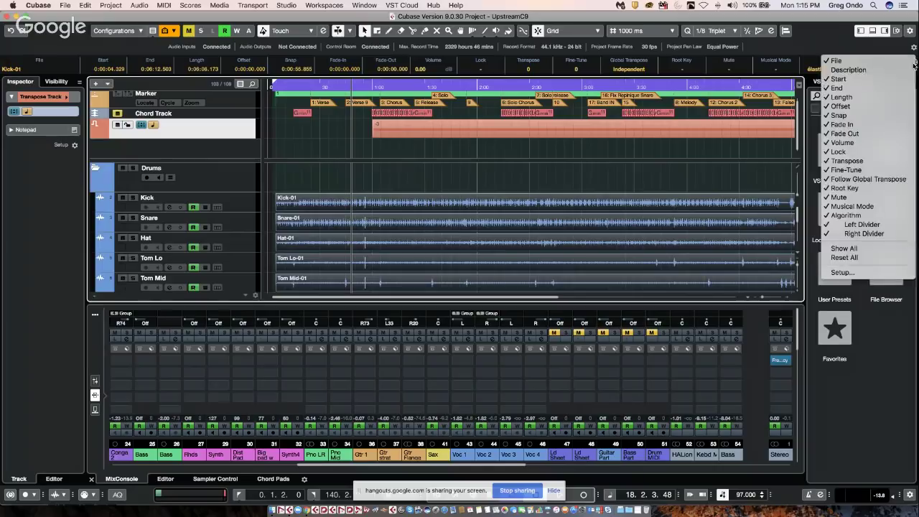
{"action": "left_click", "coordinate": [873, 180]}
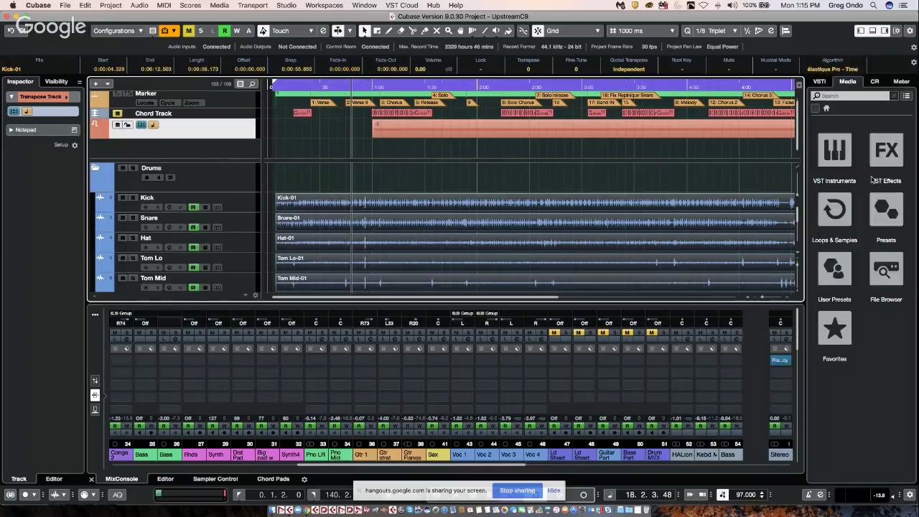
{"action": "left_click", "coordinate": [914, 63]}
{"action": "left_click", "coordinate": [869, 180]}
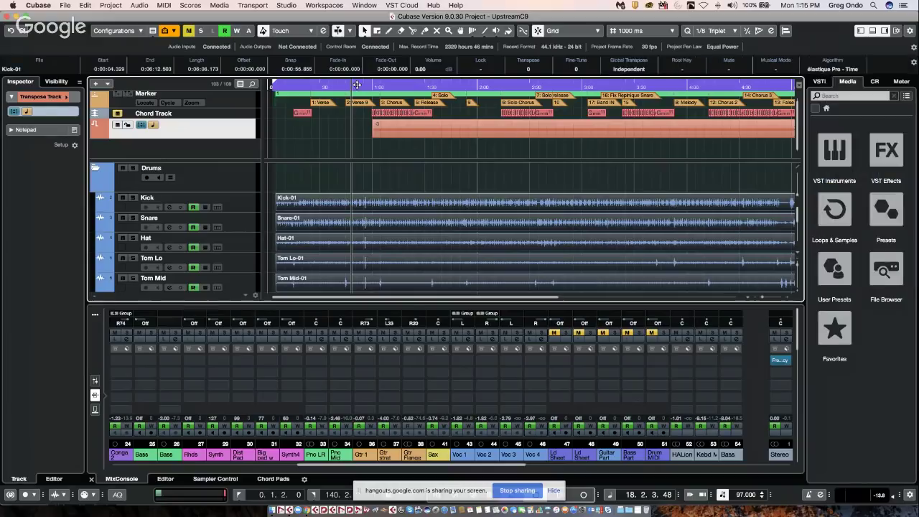
Step: Deselect the drum events and play from about bar 19 into the transpose event to audition the change with independent drums
{"action": "left_click", "coordinate": [377, 151]}
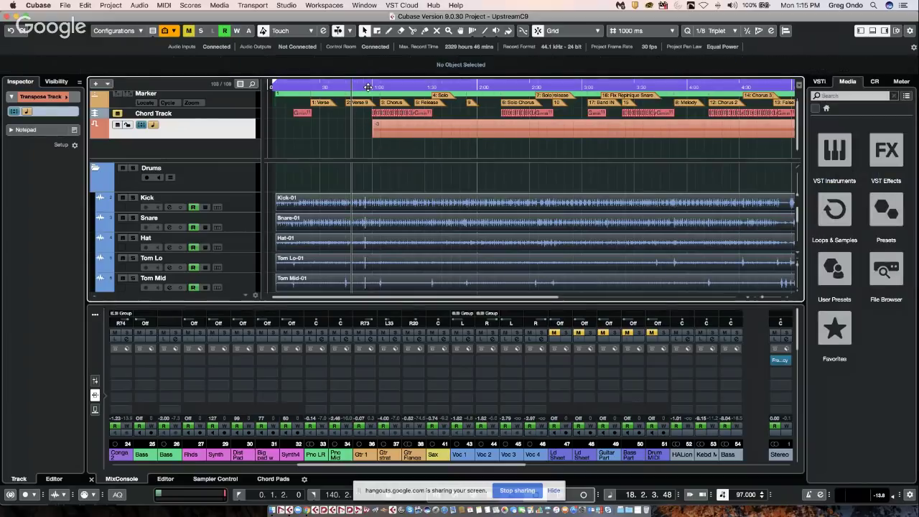
{"action": "left_click", "coordinate": [367, 87]}
{"action": "left_click", "coordinate": [355, 85]}
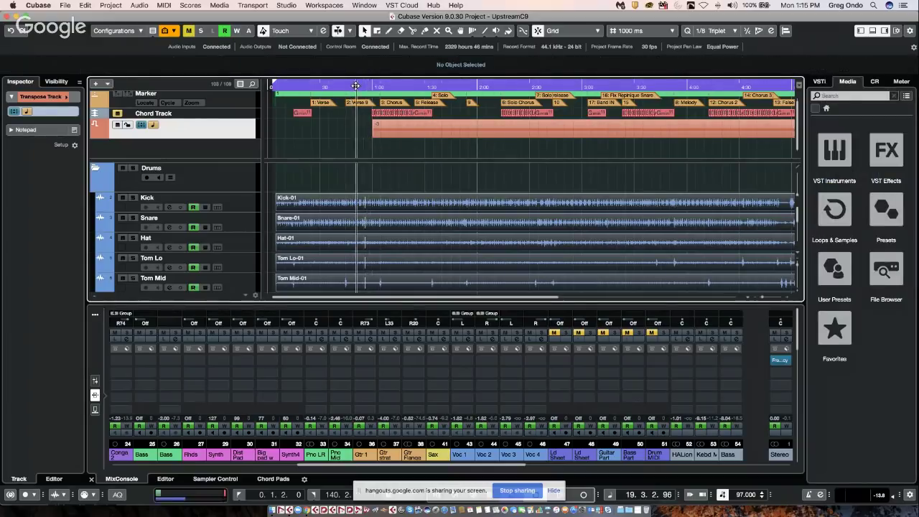
{"action": "key", "text": "space"}
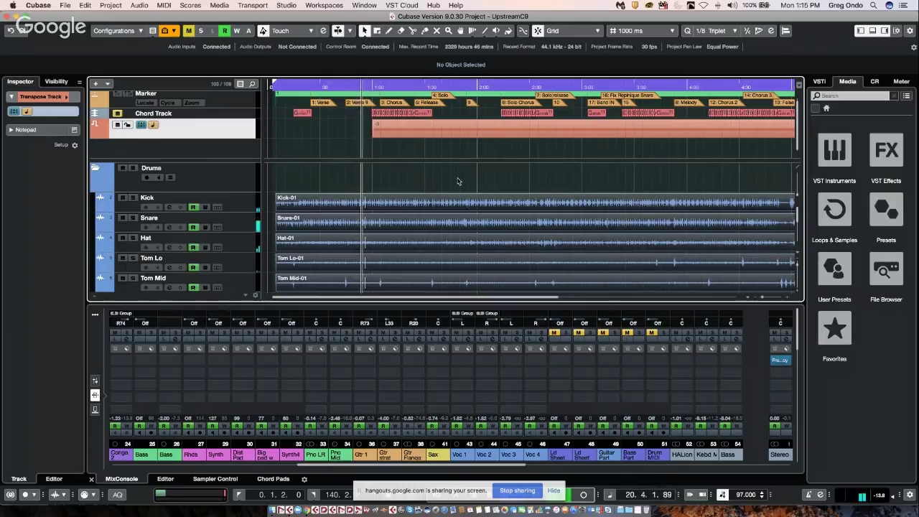
{"action": "key", "text": "h"}
{"action": "key", "text": "h"}
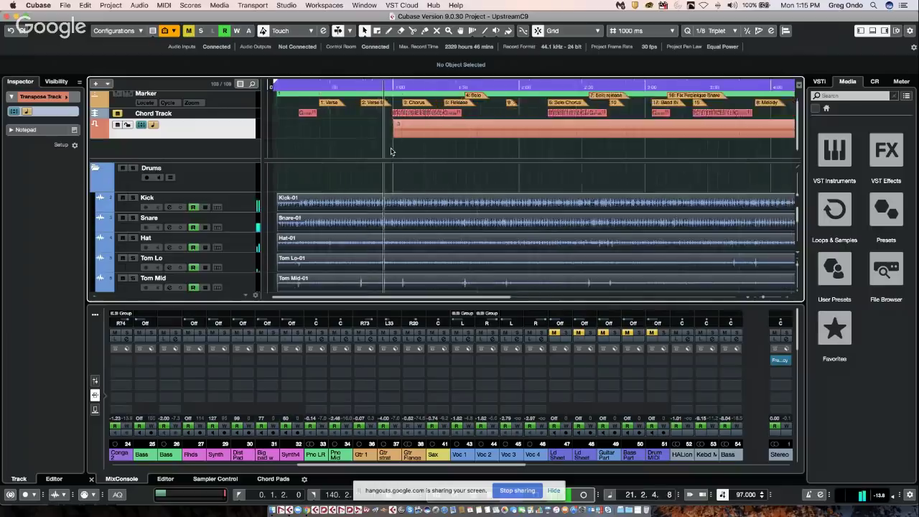
{"action": "key", "text": "h"}
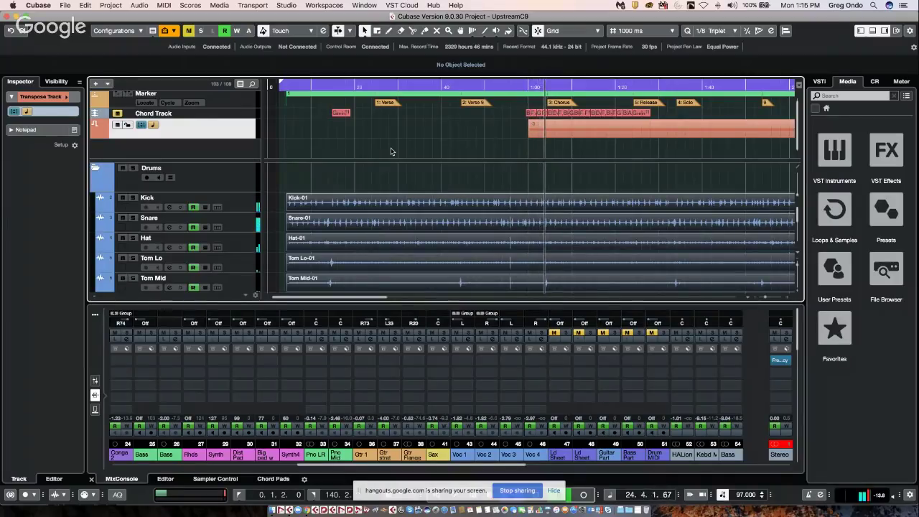
{"action": "key", "text": "space"}
Step: Draw transpose events at 1:05, 1:10 and 1:15 on the transpose track, then set the 1:05 event to -2 and the 1:10 event to -1
{"action": "right_click", "coordinate": [555, 131]}
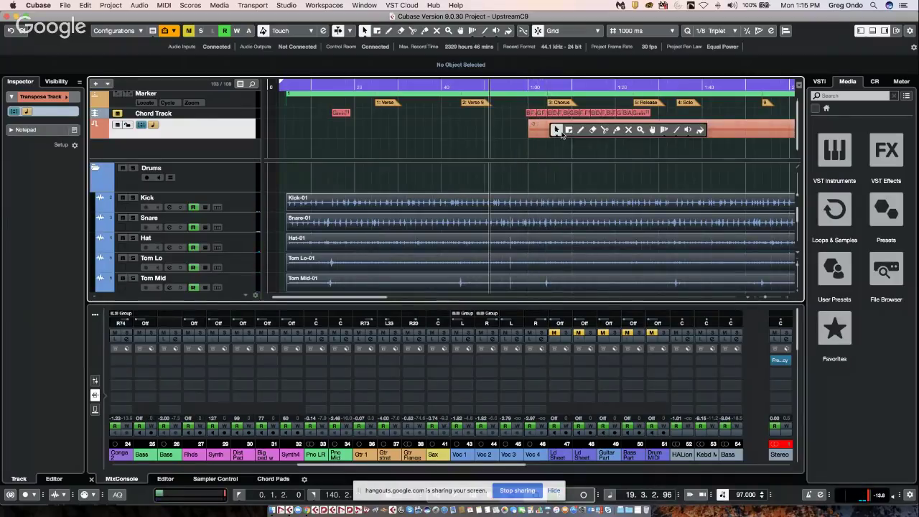
{"action": "left_click", "coordinate": [581, 129]}
{"action": "left_click", "coordinate": [550, 130]}
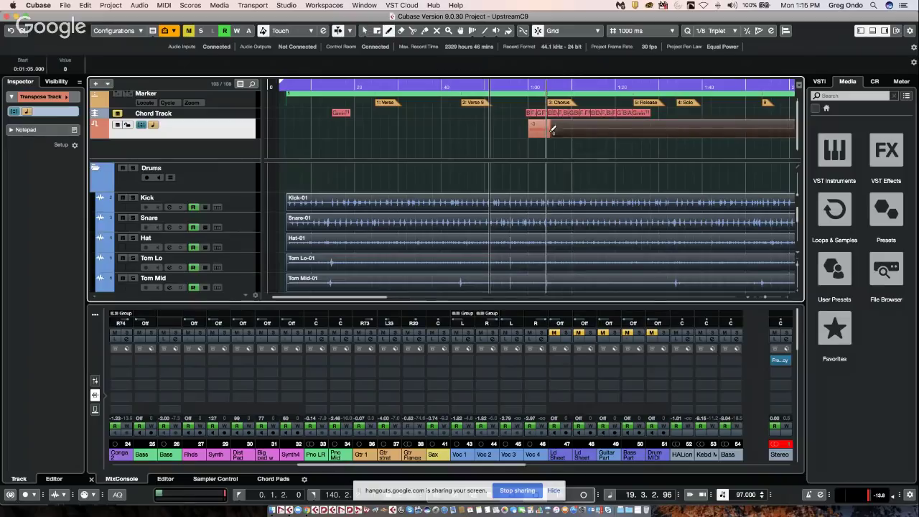
{"action": "left_click_drag", "start_coordinate": [553, 128], "coordinate": [594, 127]}
{"action": "right_click", "coordinate": [557, 136]}
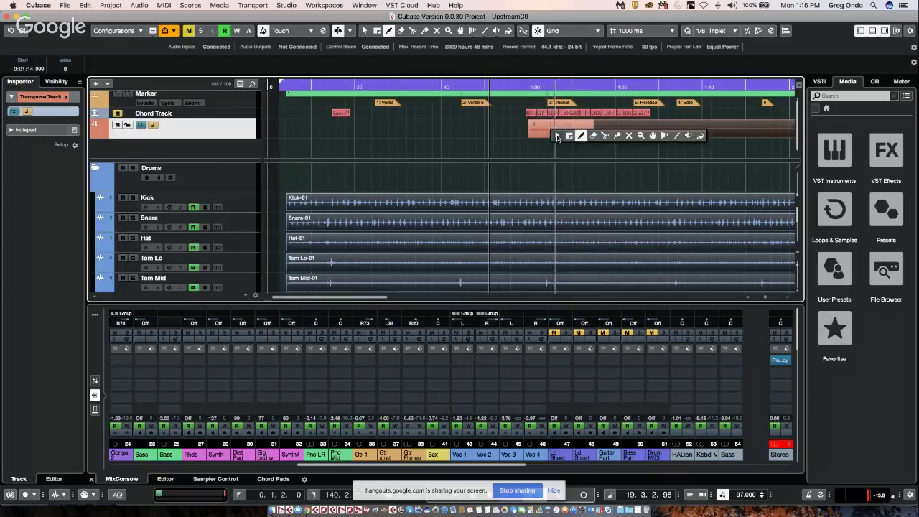
{"action": "left_click", "coordinate": [557, 136]}
{"action": "left_click", "coordinate": [557, 134]}
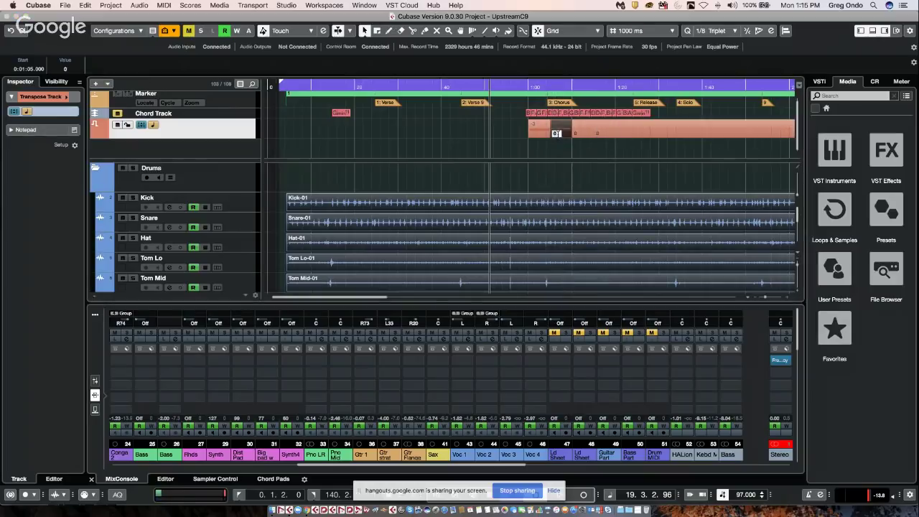
{"action": "left_click", "coordinate": [581, 137]}
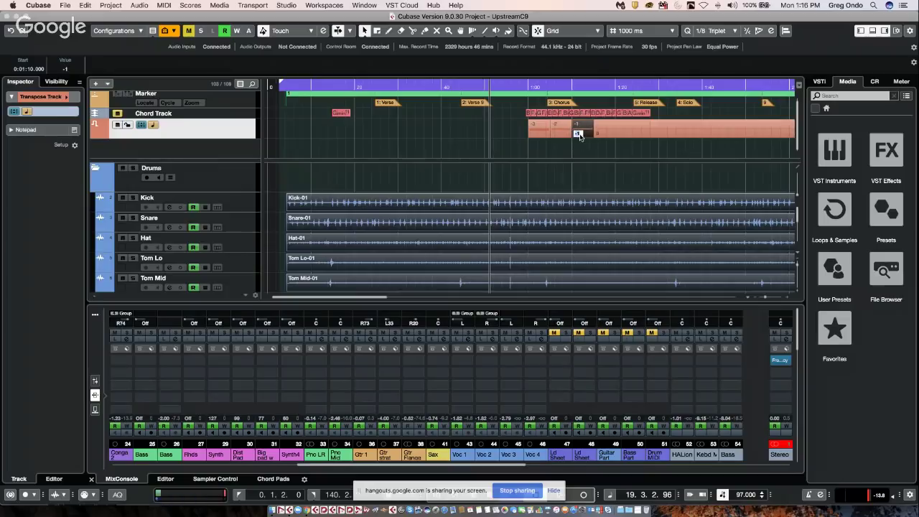
Step: Play from about bar 23, just before the first transpose event, through the stepped transpositions and then stop playback
{"action": "left_click", "coordinate": [527, 85]}
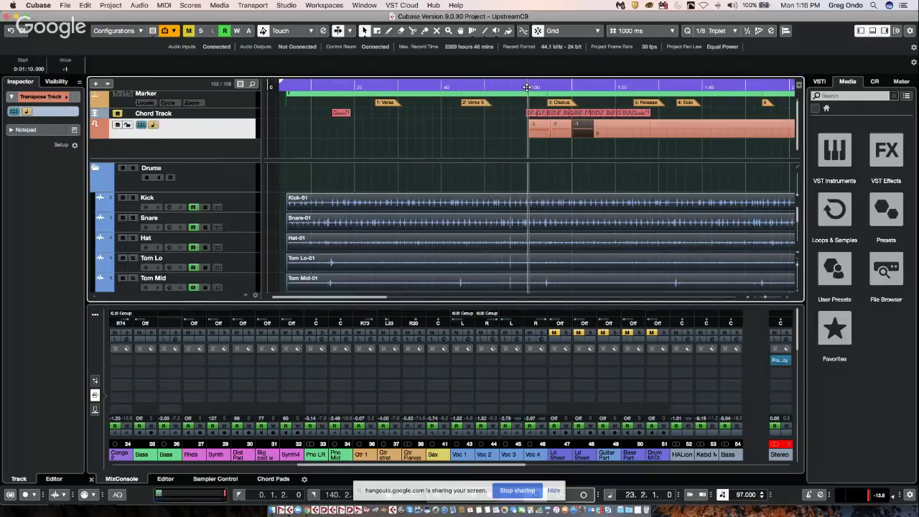
{"action": "key", "text": "space"}
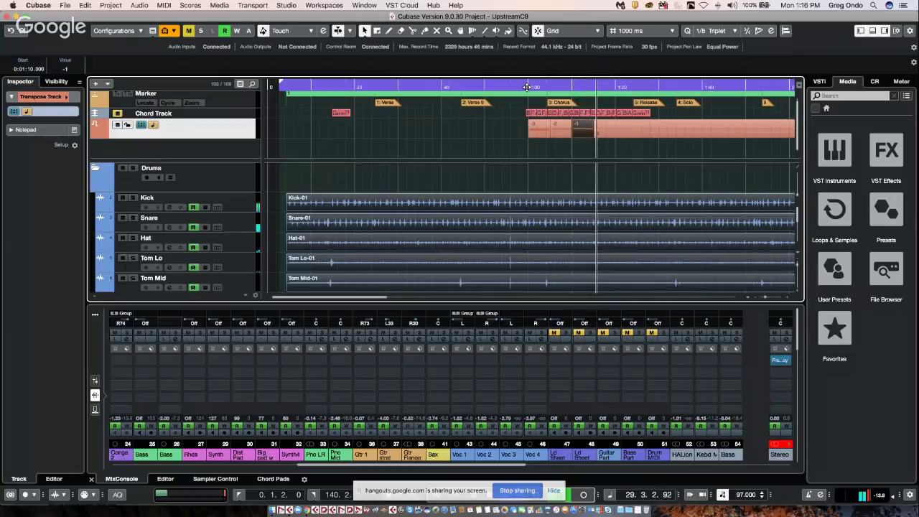
{"action": "left_click", "coordinate": [527, 87]}
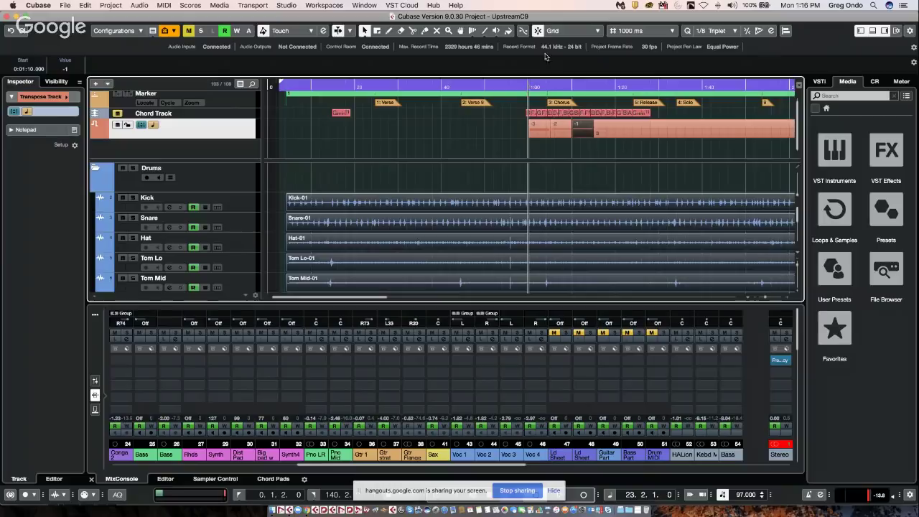
Step: Reselect the drum audio and MIDI drum events, set their Global Transpose to Independent, and show the faders in the MixConsole
{"action": "left_click", "coordinate": [327, 186]}
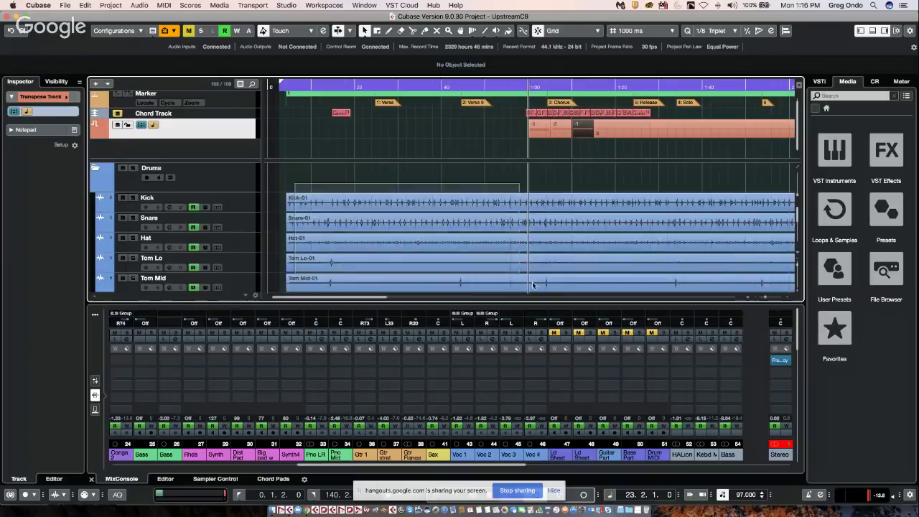
{"action": "scroll", "coordinate": [534, 175], "scroll_direction": "down", "scroll_amount": 5}
{"action": "scroll", "coordinate": [534, 175], "scroll_direction": "down", "scroll_amount": 1}
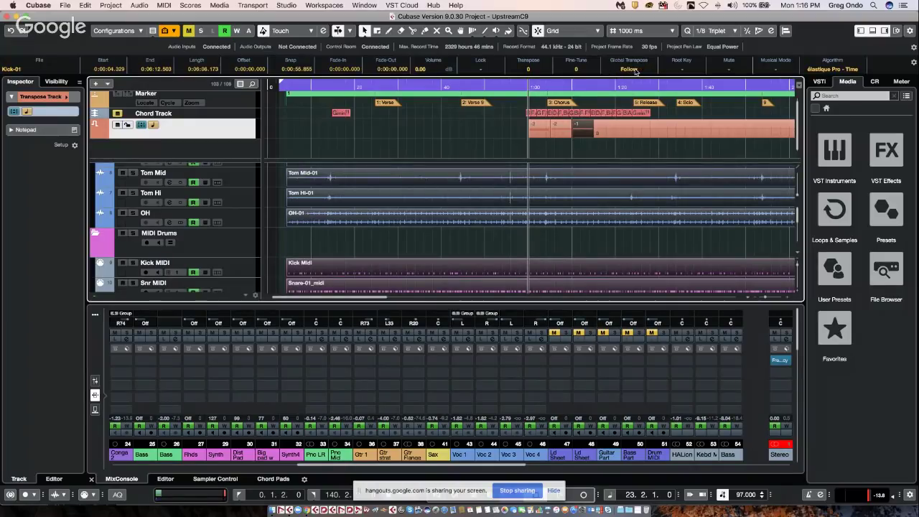
{"action": "left_click", "coordinate": [630, 69]}
{"action": "left_click", "coordinate": [96, 380]}
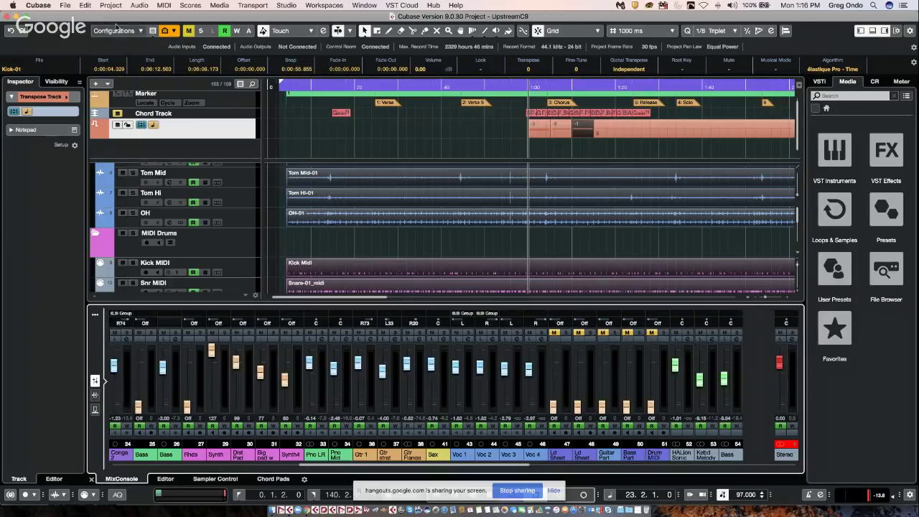
Step: Open the recent project CX Audio.cpr and activate it
{"action": "left_click", "coordinate": [66, 6]}
{"action": "mouse_move", "coordinate": [92, 186]}
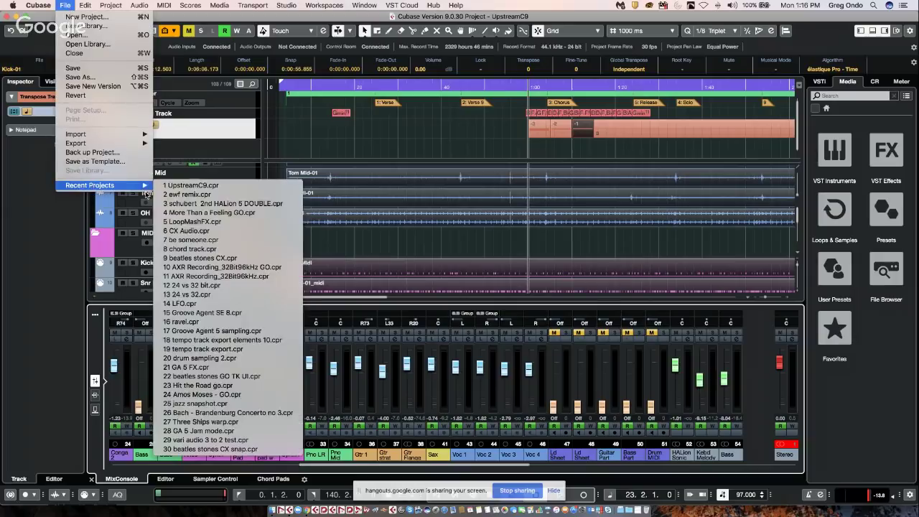
{"action": "left_click", "coordinate": [250, 230]}
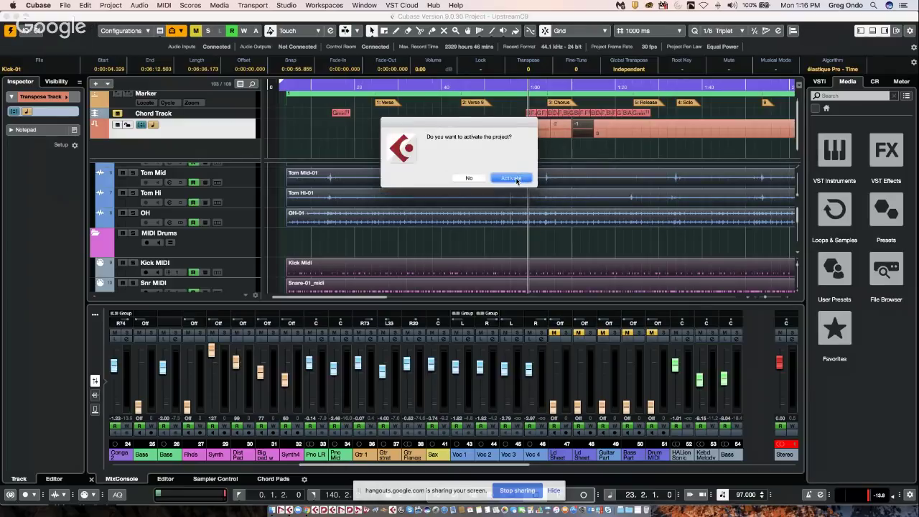
{"action": "left_click", "coordinate": [511, 179]}
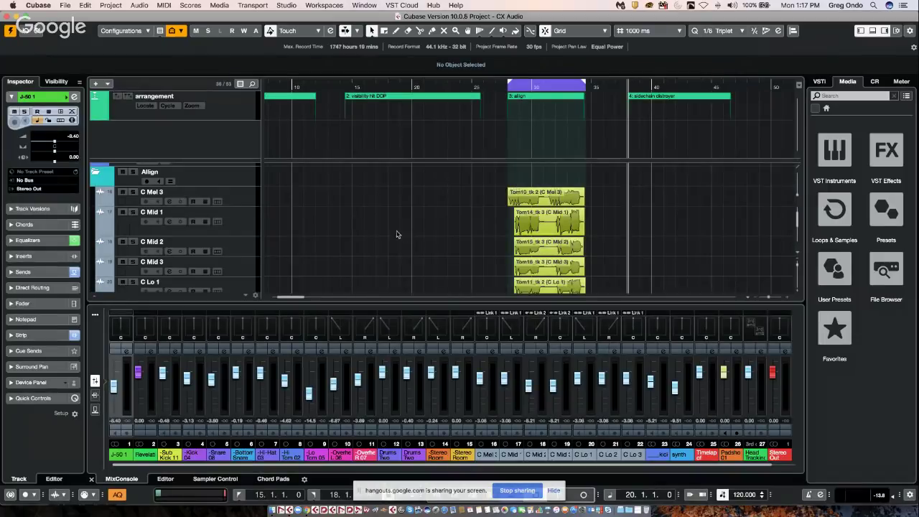
Step: Place the playback cursor at about bar 15 and expand the visibility hit DOP folder to show its drum tracks
{"action": "mouse_move", "coordinate": [378, 92]}
{"action": "left_mouse_down"}
{"action": "mouse_move", "coordinate": [332, 92]}
{"action": "mouse_move", "coordinate": [352, 92]}
{"action": "left_mouse_up"}
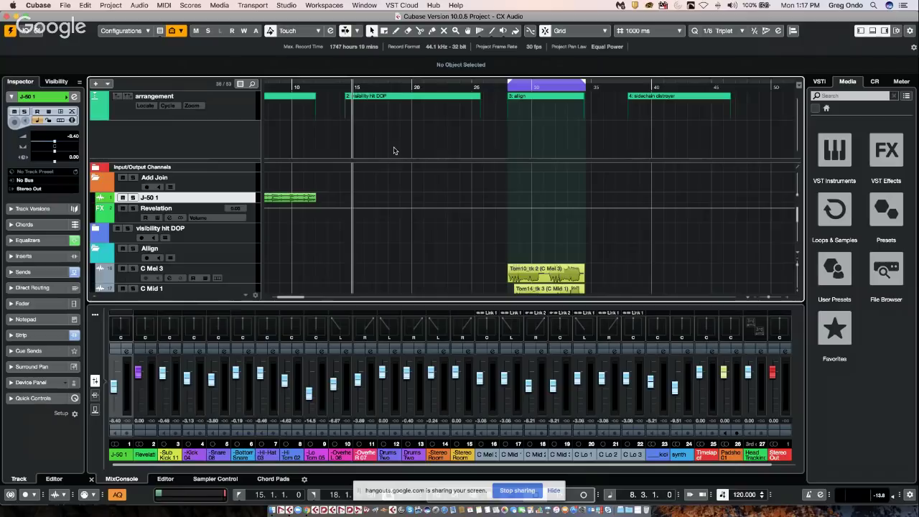
{"action": "left_click", "coordinate": [93, 229]}
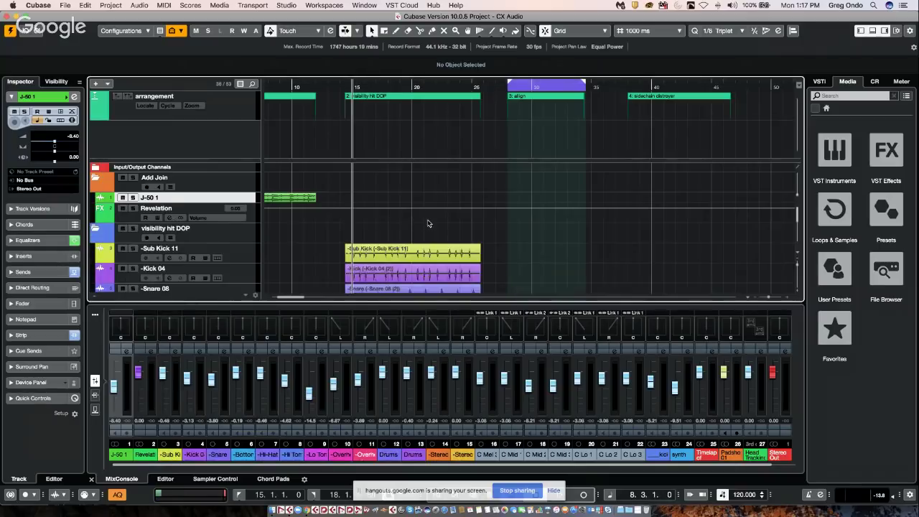
{"action": "scroll", "coordinate": [428, 224], "scroll_direction": "down", "scroll_amount": 1}
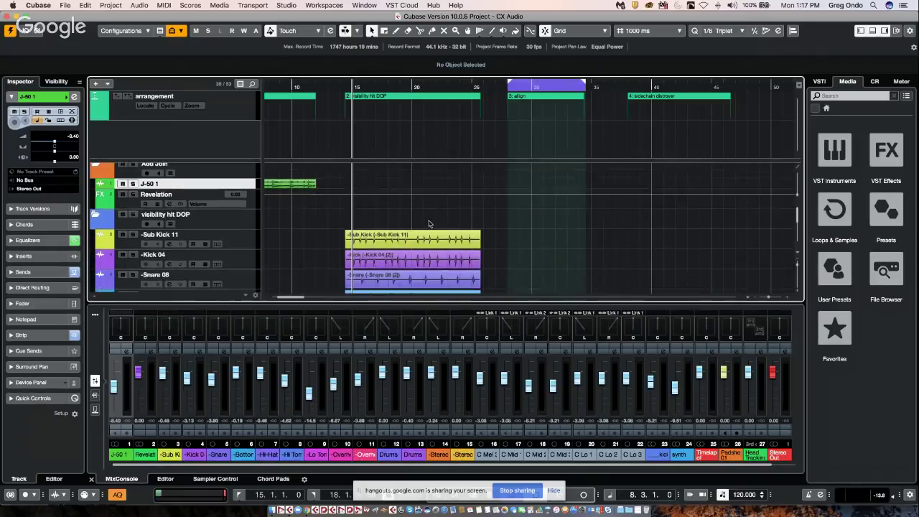
Step: Add an audio track below the Revelation effect track, using UR44 Input 1 (Mono) as its input
{"action": "left_click", "coordinate": [253, 203]}
{"action": "right_click", "coordinate": [253, 201]}
{"action": "mouse_move", "coordinate": [338, 205]}
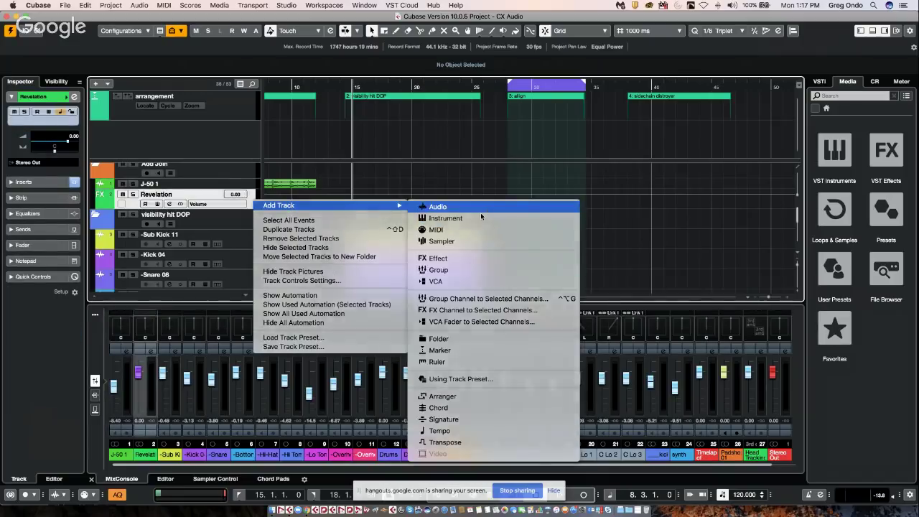
{"action": "left_click", "coordinate": [487, 208]}
{"action": "left_click", "coordinate": [469, 168]}
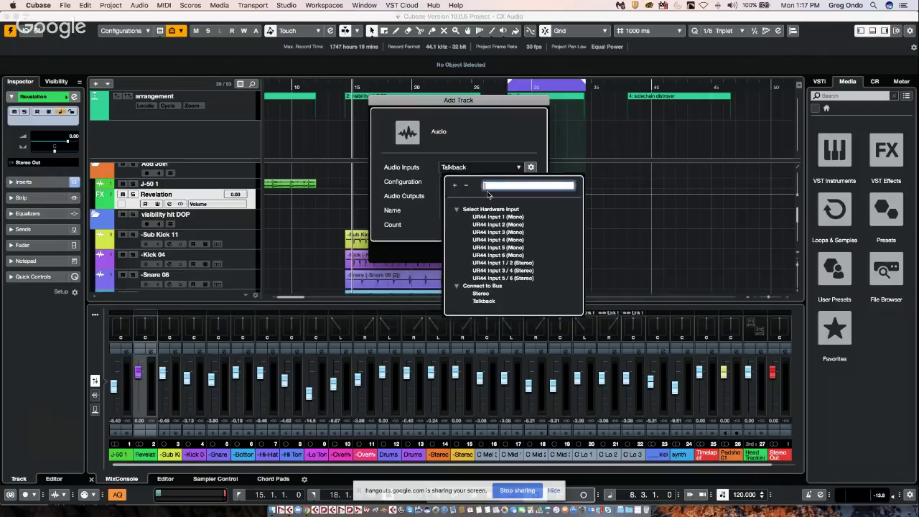
{"action": "left_click", "coordinate": [483, 301]}
{"action": "left_click", "coordinate": [517, 252]}
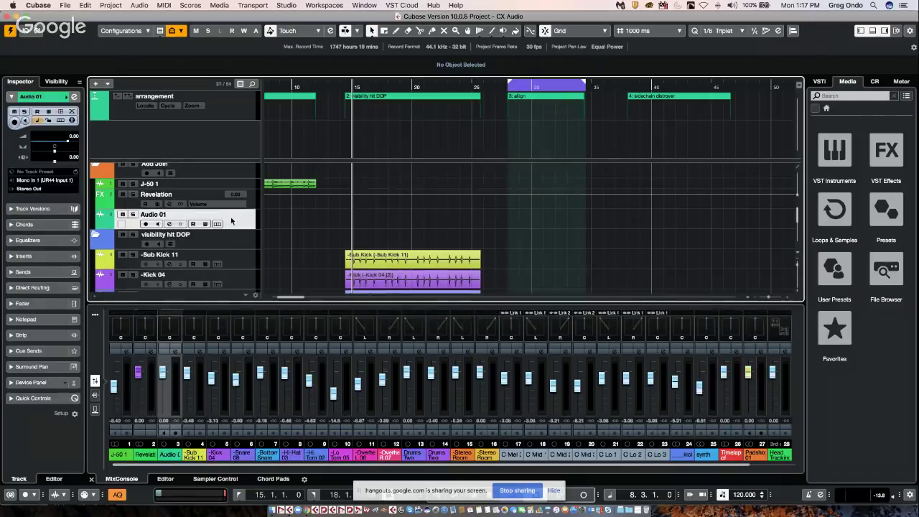
Step: Load the Magneto II distortion plug-in in the first insert slot of Audio 01
{"action": "left_click", "coordinate": [29, 255]}
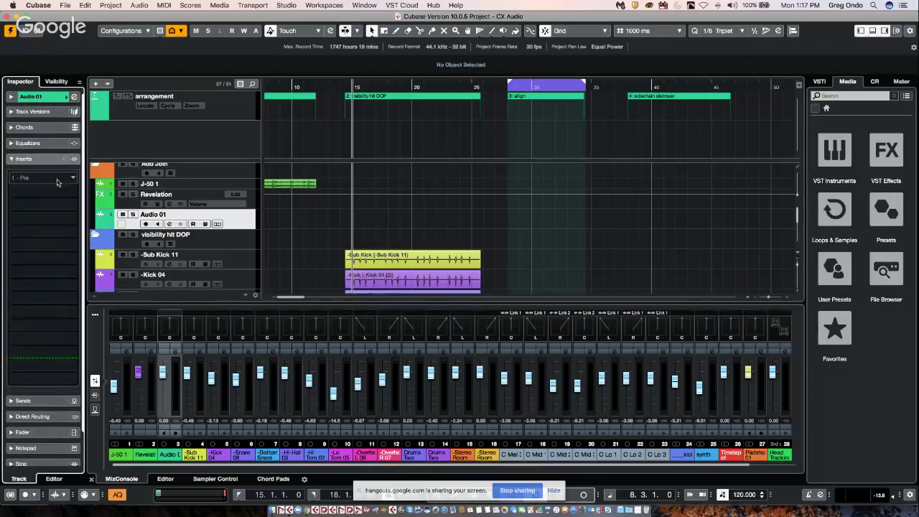
{"action": "left_click", "coordinate": [57, 182]}
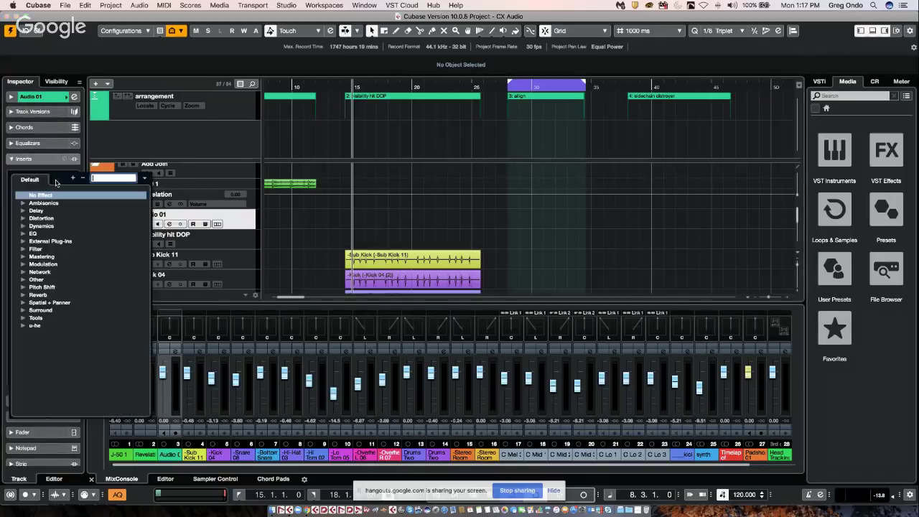
{"action": "left_click", "coordinate": [22, 218]}
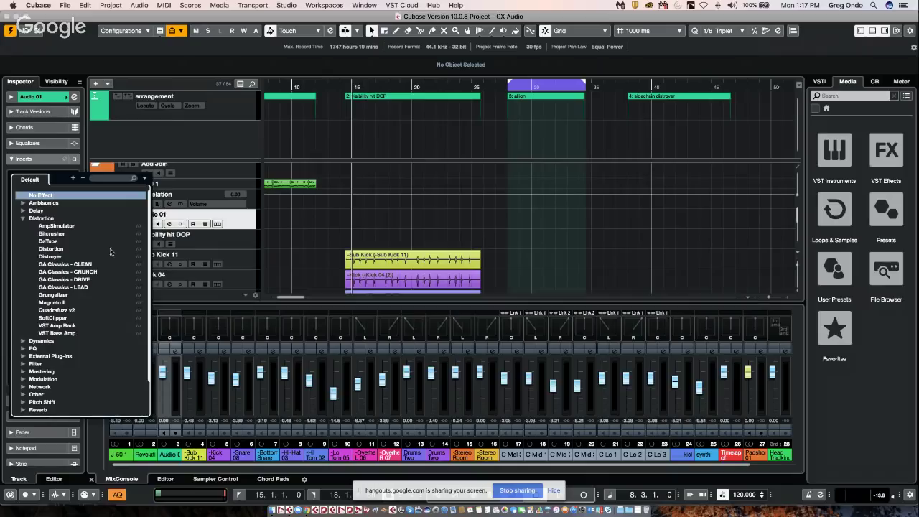
{"action": "left_click", "coordinate": [68, 303]}
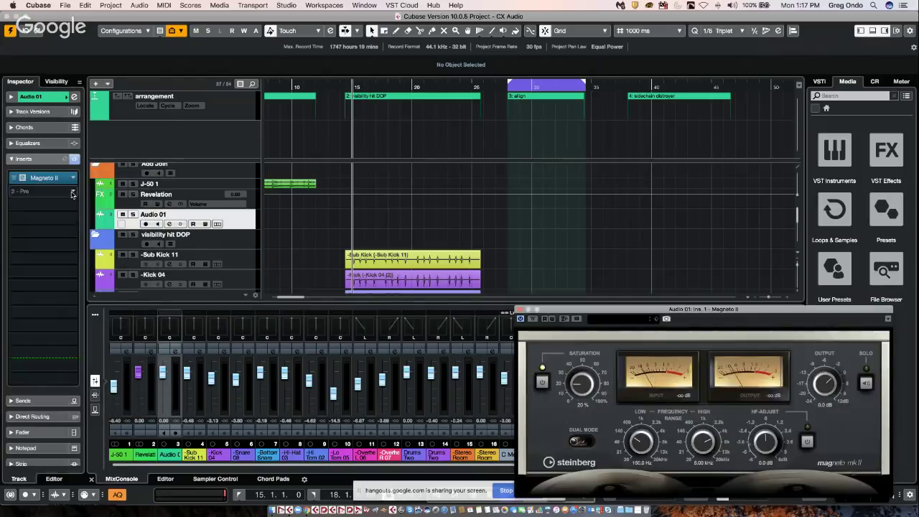
Step: Load Grungelizer in the second insert slot of Audio 01, setting Crackle to 54%, Noise to 0% and AC to 0%
{"action": "left_click", "coordinate": [71, 194]}
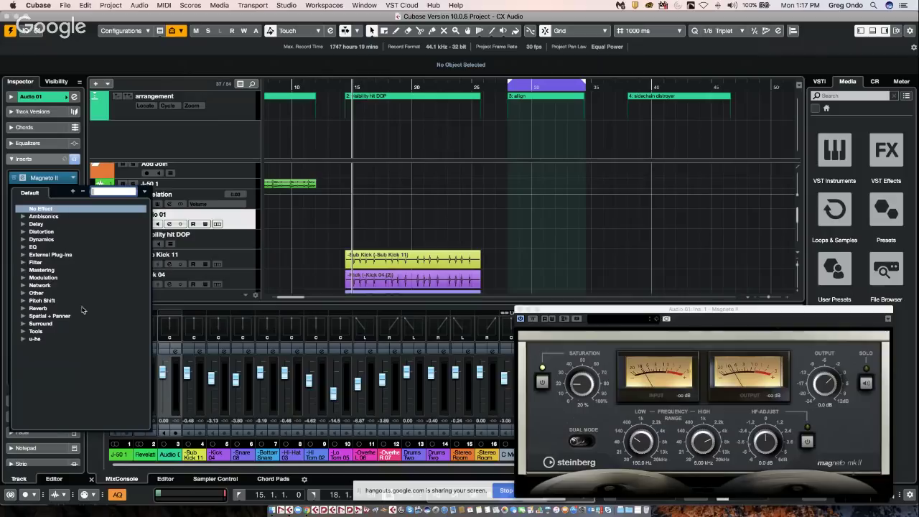
{"action": "left_click", "coordinate": [25, 232]}
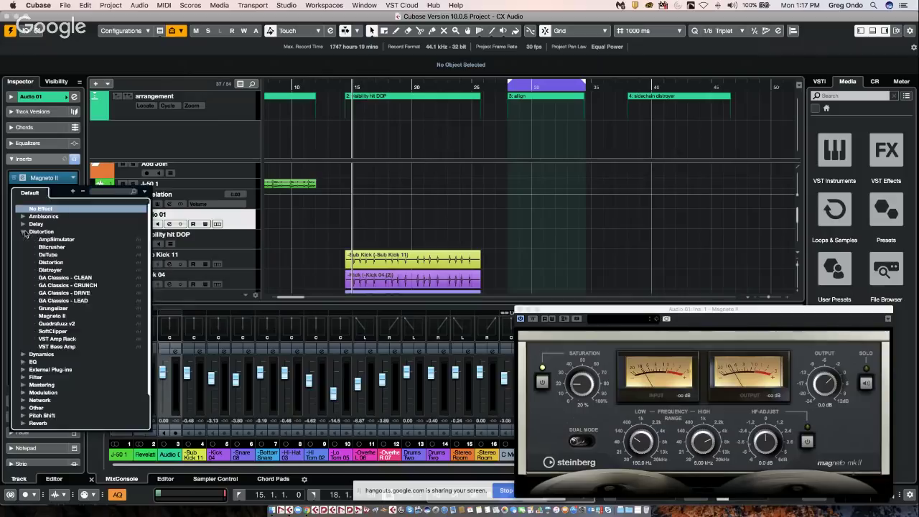
{"action": "left_click", "coordinate": [62, 310]}
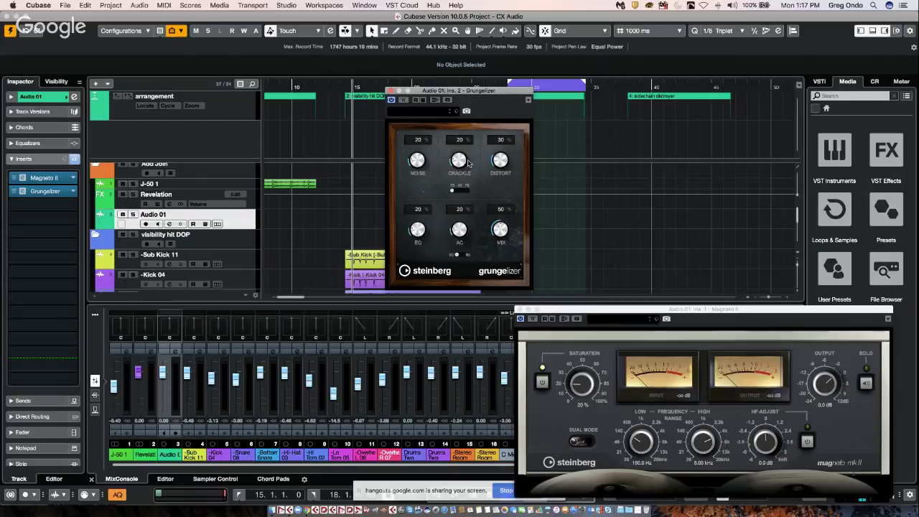
{"action": "left_click_drag", "start_coordinate": [464, 157], "coordinate": [464, 145]}
{"action": "left_click_drag", "start_coordinate": [422, 166], "coordinate": [407, 189]}
Step: Load EnvelopeShaper in the third insert slot of Audio 01, with Attack 11.0 dB, Length 147.7 ms and Release 13.2 dB
{"action": "left_click", "coordinate": [72, 207]}
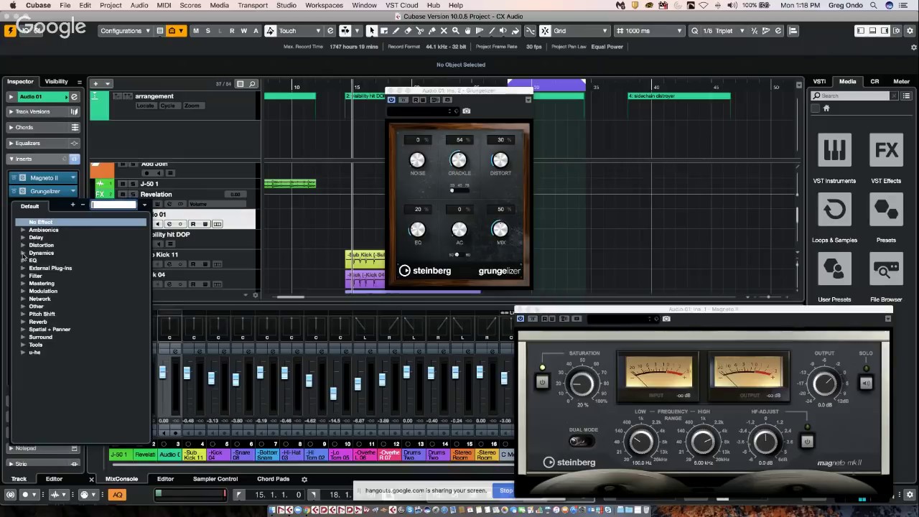
{"action": "left_click", "coordinate": [23, 253]}
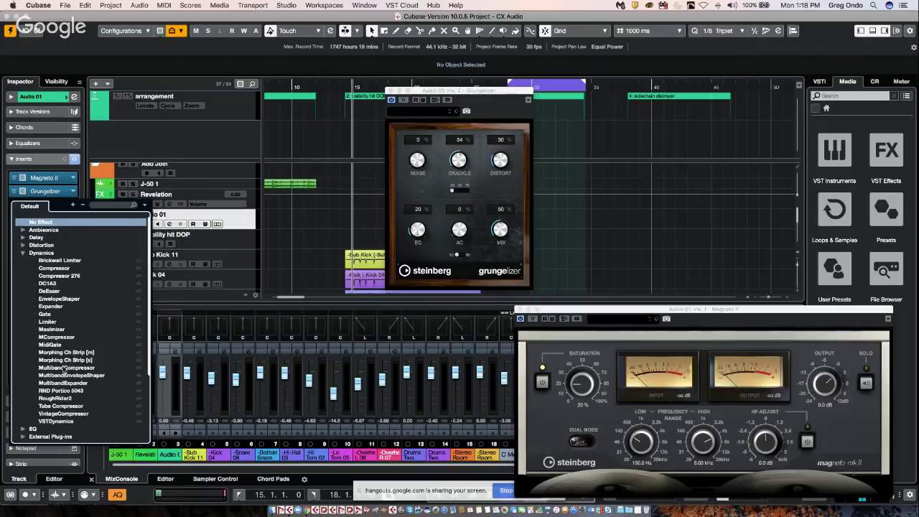
{"action": "left_click", "coordinate": [60, 298]}
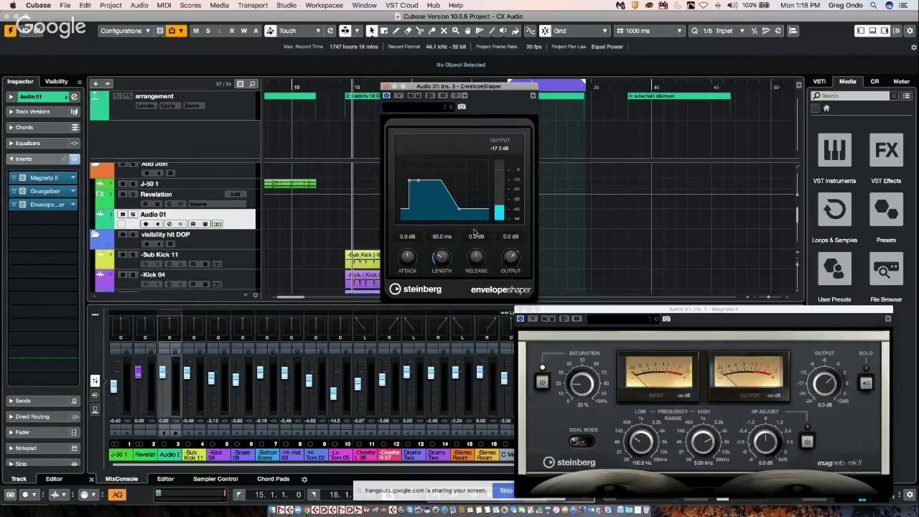
{"action": "left_click_drag", "start_coordinate": [477, 256], "coordinate": [451, 218]}
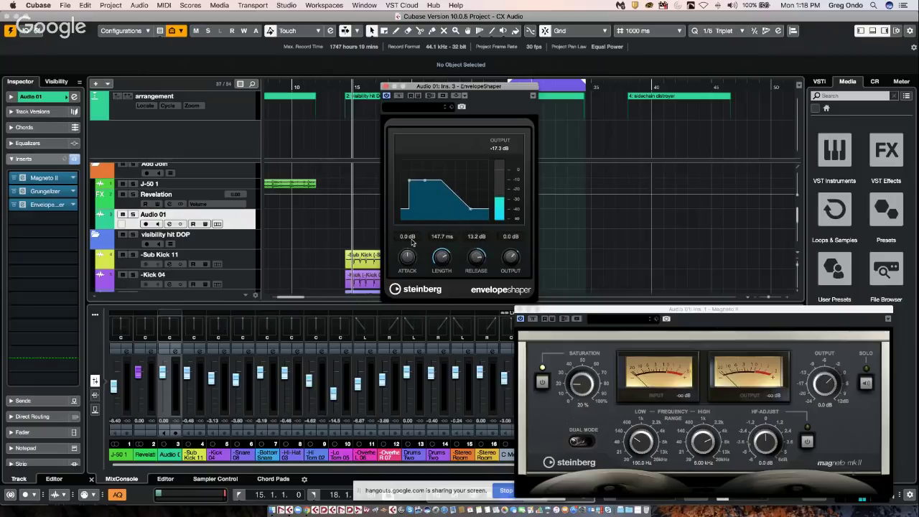
{"action": "left_click_drag", "start_coordinate": [412, 243], "coordinate": [413, 232]}
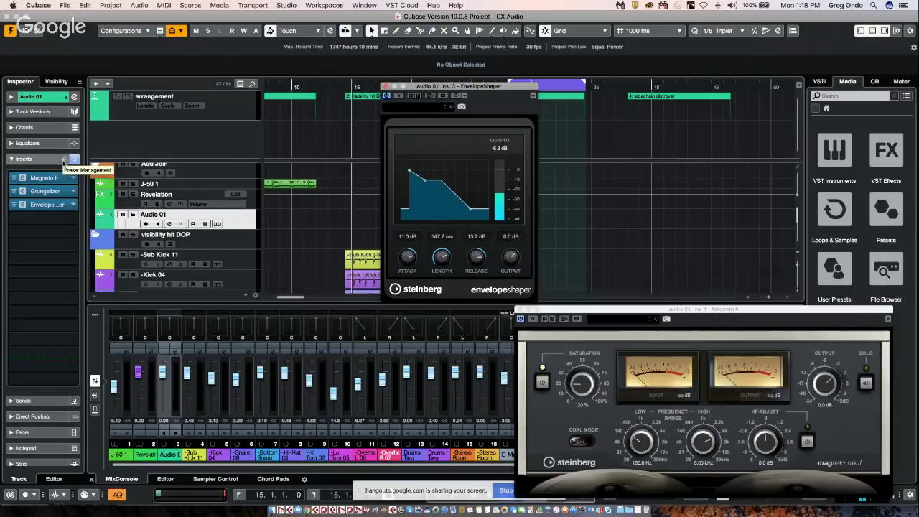
Step: Mute the Audio 01 track and close the EnvelopeShaper, Magneto II and Grungelizer windows
{"action": "left_click", "coordinate": [122, 215]}
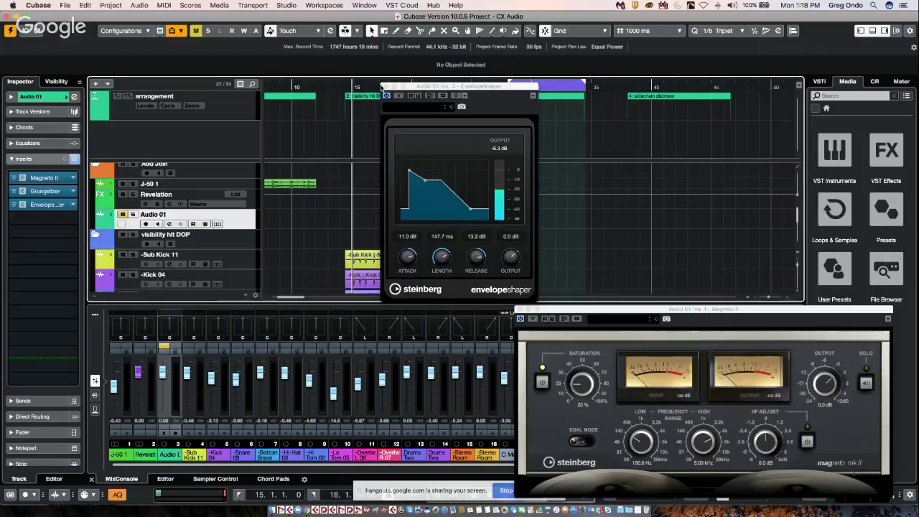
{"action": "left_click", "coordinate": [385, 87]}
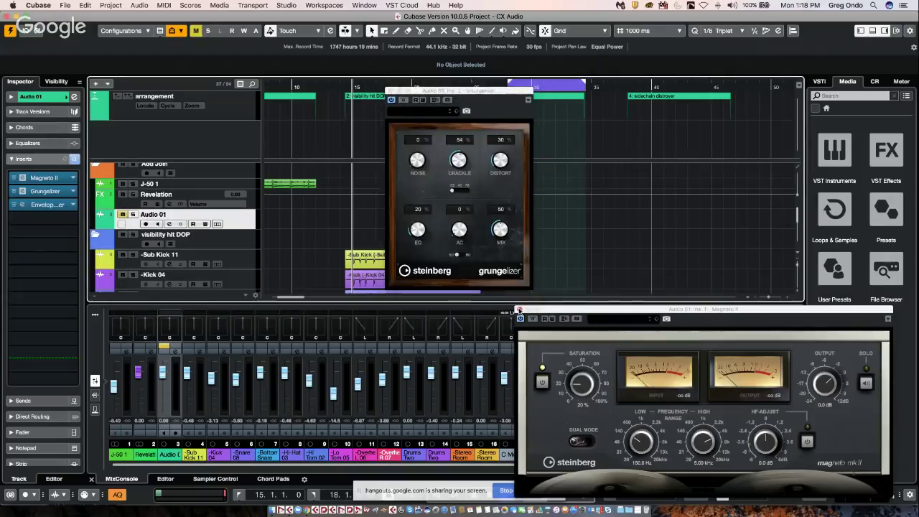
{"action": "left_click", "coordinate": [521, 318]}
{"action": "left_click", "coordinate": [390, 90]}
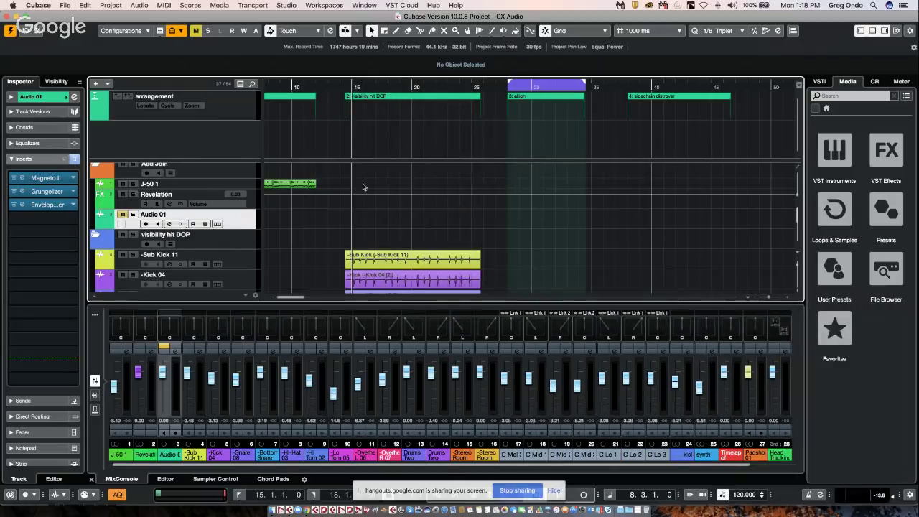
Step: Play the visibility hit DOP section and select all its drum events from Sub Kick 11 to Stereo Room R 10
{"action": "scroll", "coordinate": [370, 210], "scroll_direction": "down", "scroll_amount": 3}
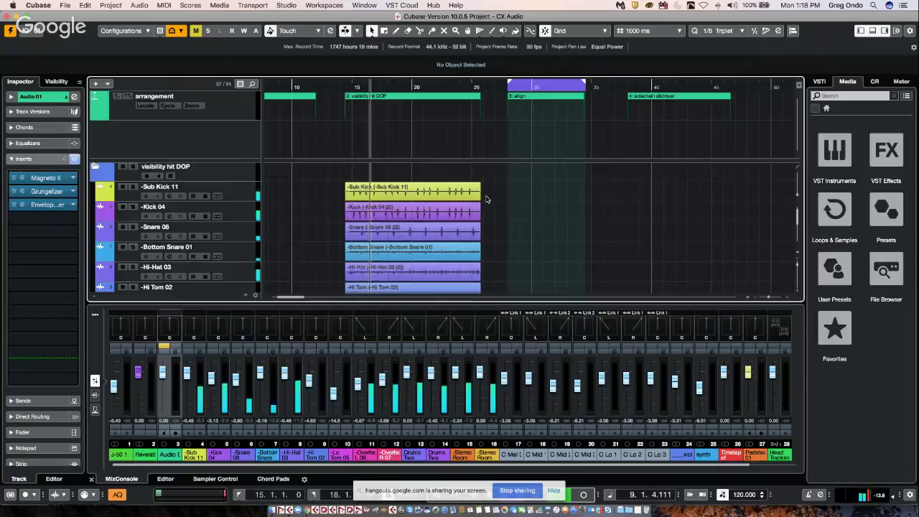
{"action": "scroll", "coordinate": [357, 289], "scroll_direction": "down", "scroll_amount": 6}
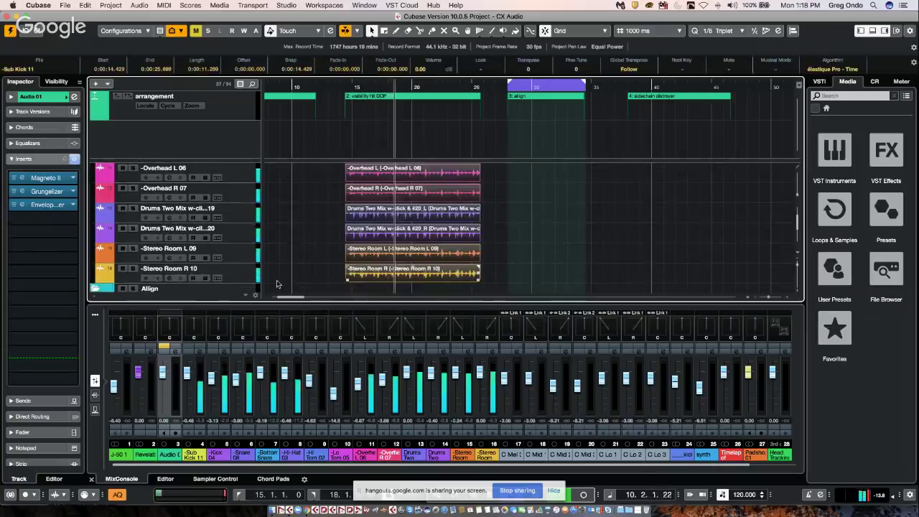
Step: Show the inserts in the MixConsole and open Direct Offline Processing for the selected drum events, placing its window clear of them
{"action": "left_click", "coordinate": [95, 395]}
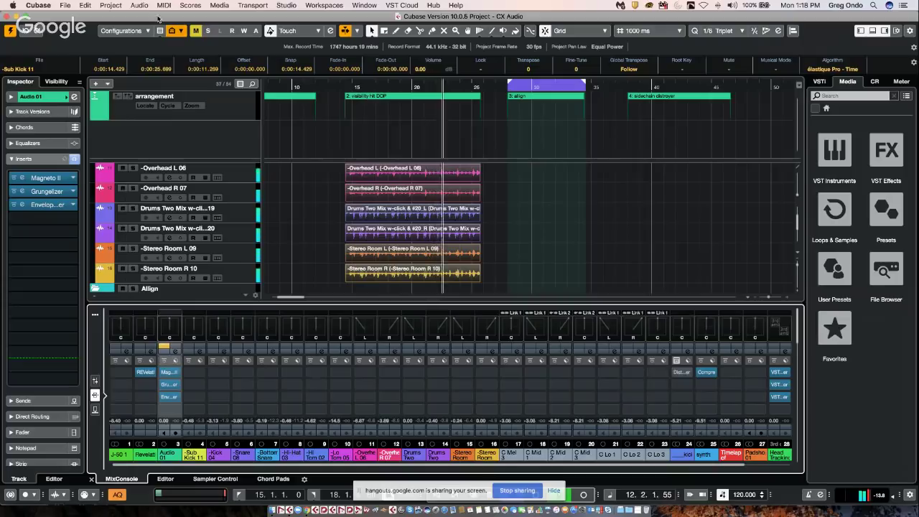
{"action": "left_click", "coordinate": [141, 5]}
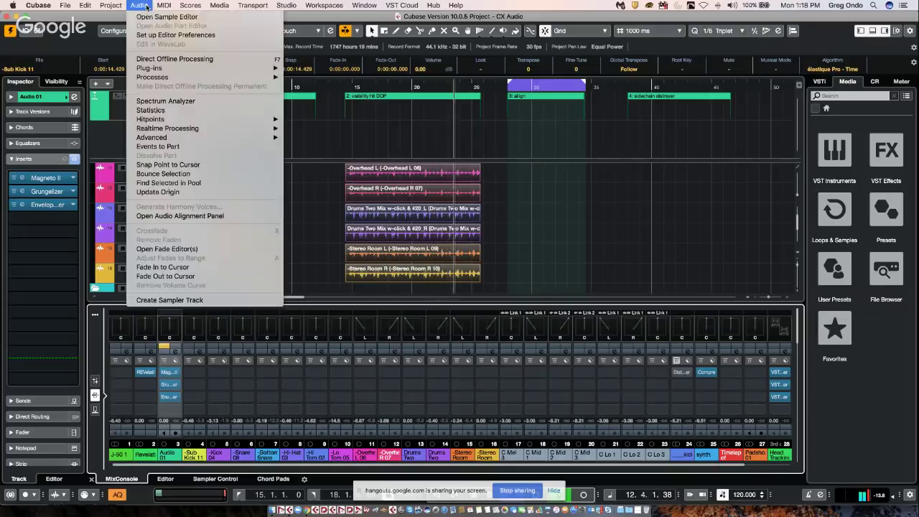
{"action": "left_click", "coordinate": [185, 63]}
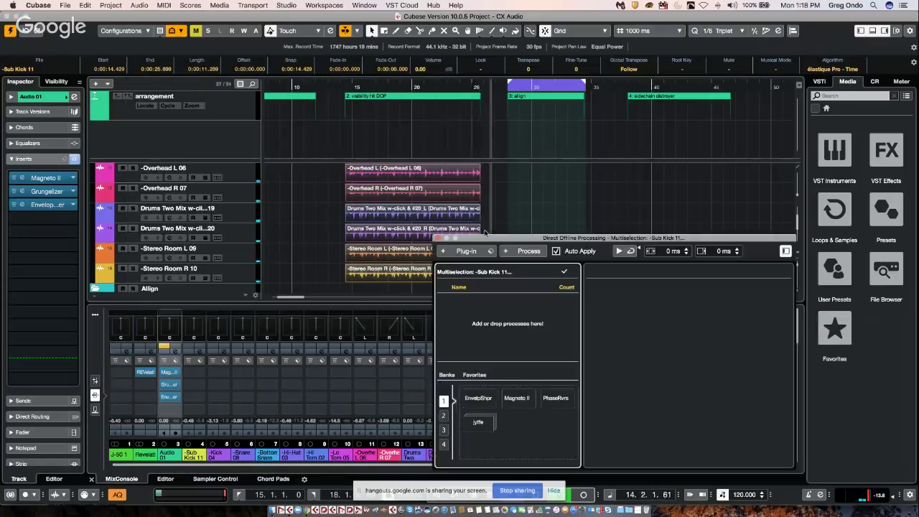
{"action": "key", "text": "space"}
{"action": "left_click_drag", "start_coordinate": [495, 239], "coordinate": [563, 226]}
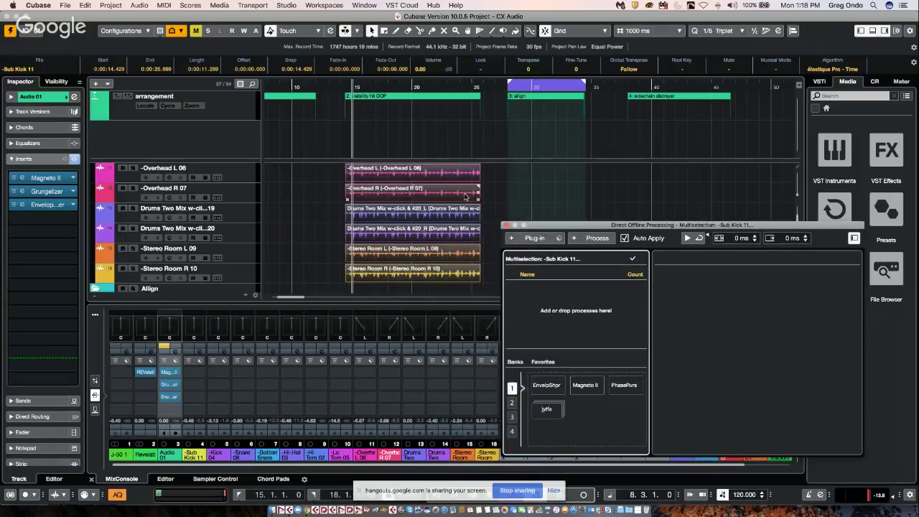
Step: Set the locators around the selected drum events and copy Audio 01's complete insert chain into their Direct Offline Processing list
{"action": "key", "text": "p"}
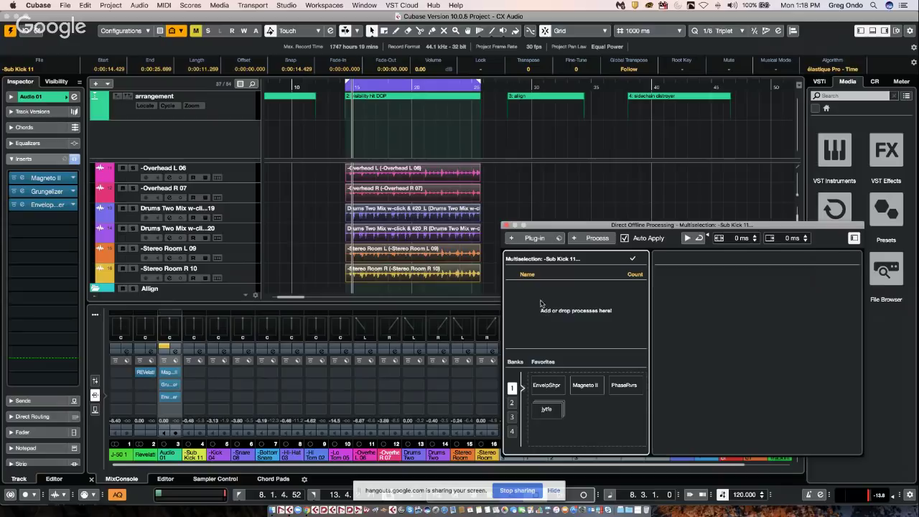
{"action": "left_click", "coordinate": [600, 237]}
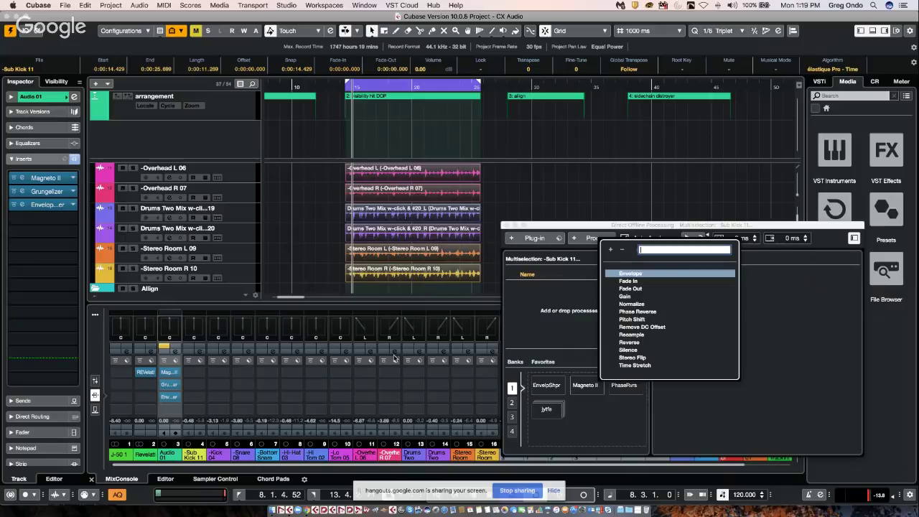
{"action": "left_click", "coordinate": [559, 227]}
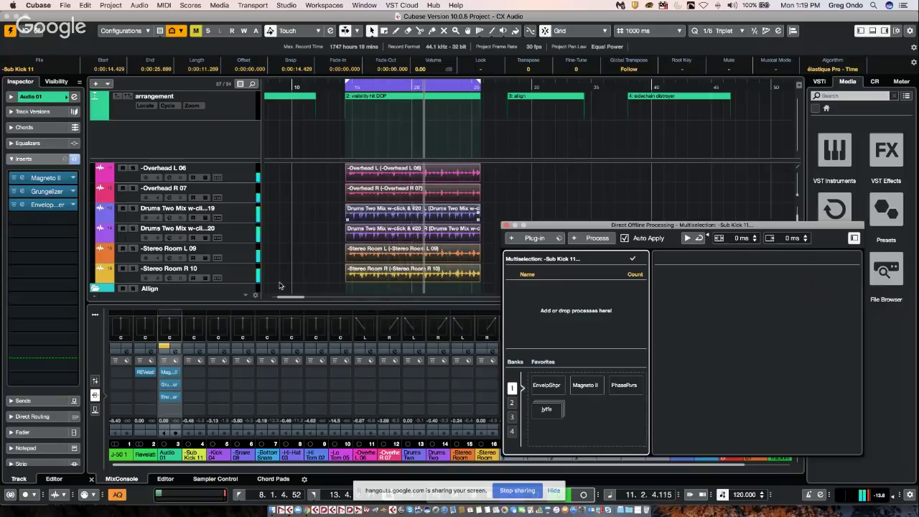
{"action": "left_click_drag", "start_coordinate": [169, 373], "coordinate": [597, 310]}
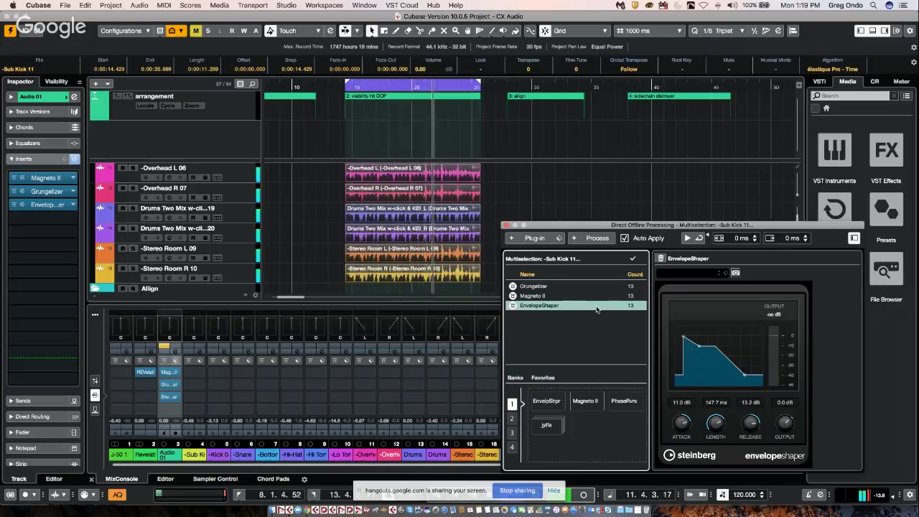
Step: Inspect the offline Magneto II process and its context options, and try to move Grungelizer lower in the process list
{"action": "left_click", "coordinate": [537, 300]}
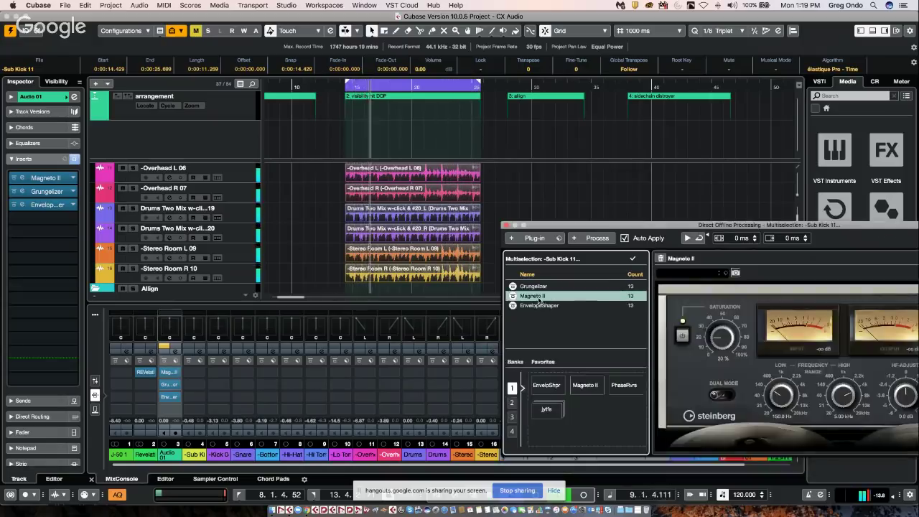
{"action": "right_click", "coordinate": [539, 297]}
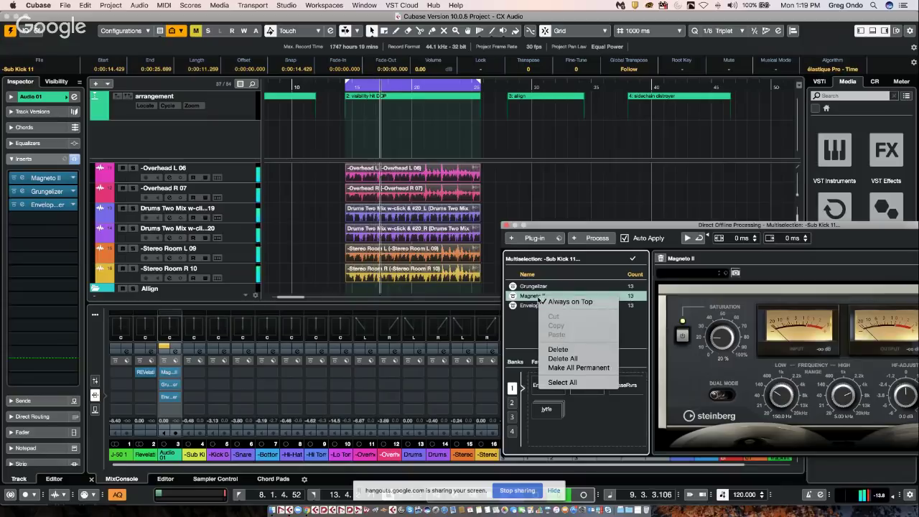
{"action": "left_click", "coordinate": [518, 333]}
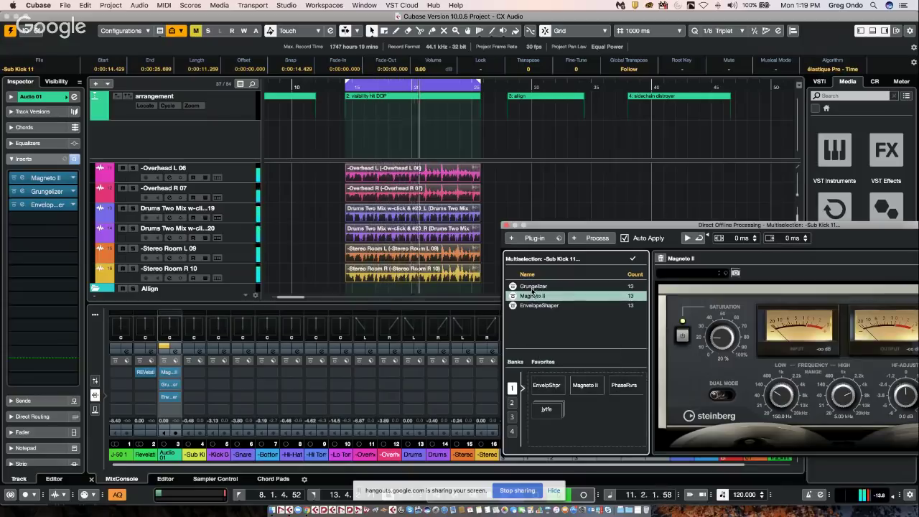
{"action": "left_click_drag", "start_coordinate": [532, 290], "coordinate": [535, 311]}
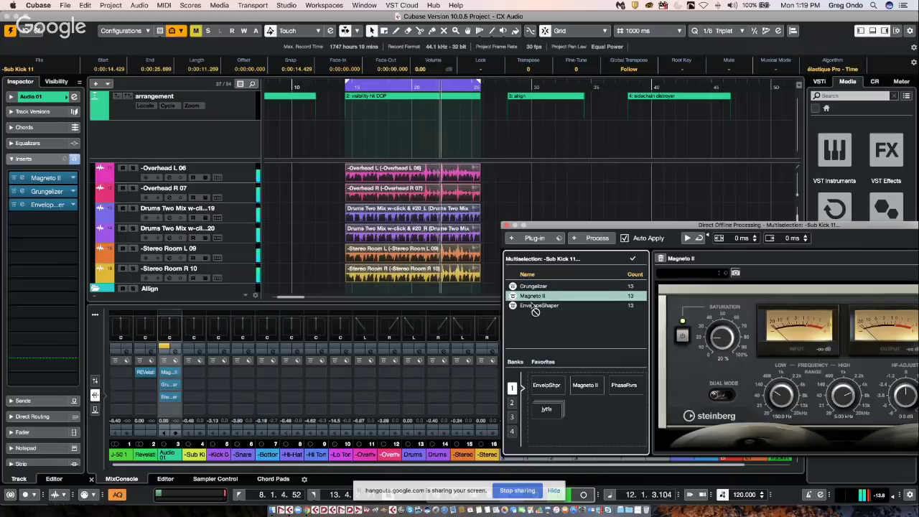
{"action": "right_click", "coordinate": [539, 297]}
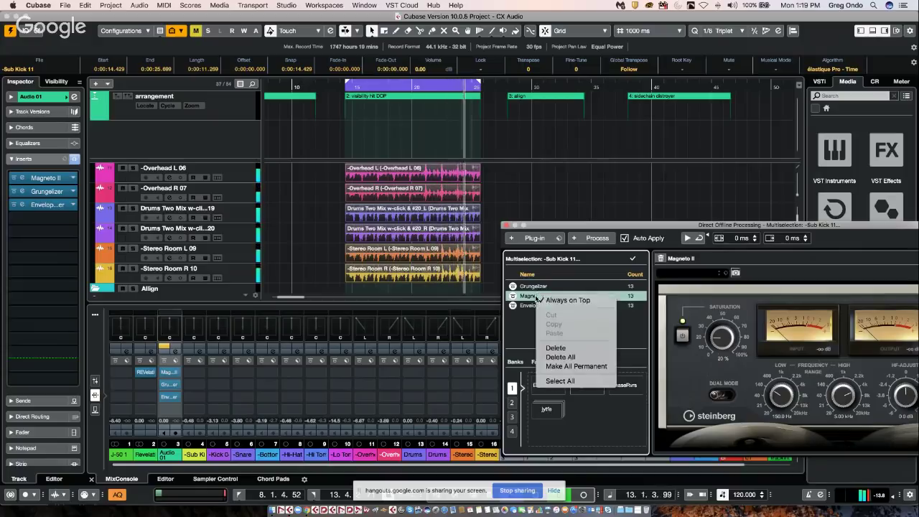
{"action": "left_click", "coordinate": [564, 300]}
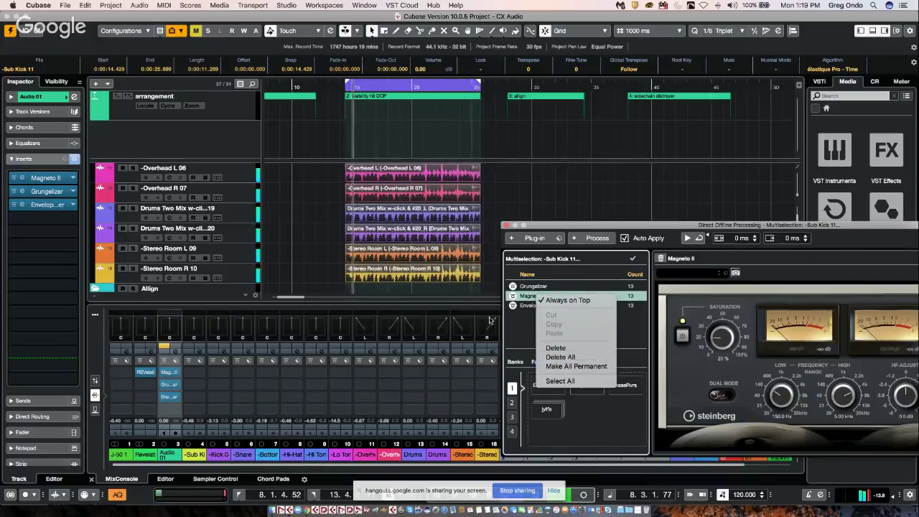
{"action": "left_click", "coordinate": [522, 332]}
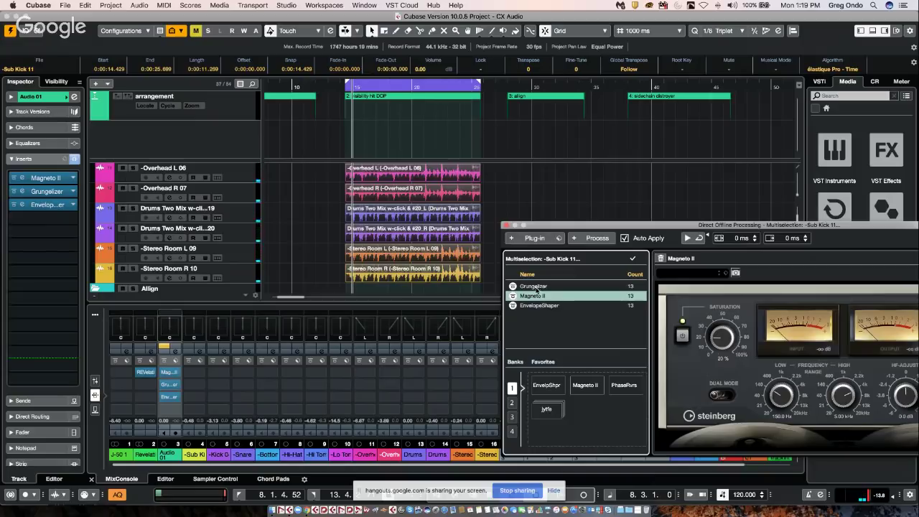
Step: Delete Grungelizer from the selected drum events' offline process list and play the processed section
{"action": "left_click", "coordinate": [535, 288]}
{"action": "right_click", "coordinate": [539, 289]}
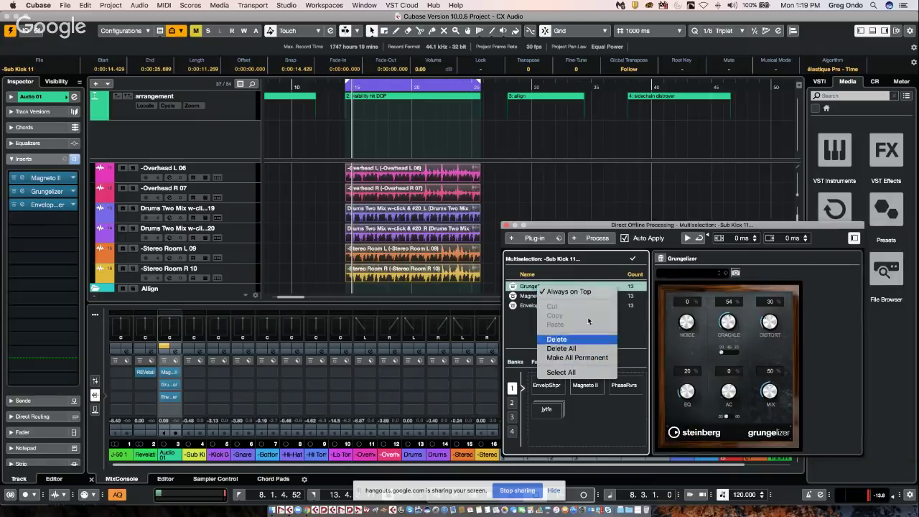
{"action": "left_click", "coordinate": [575, 344]}
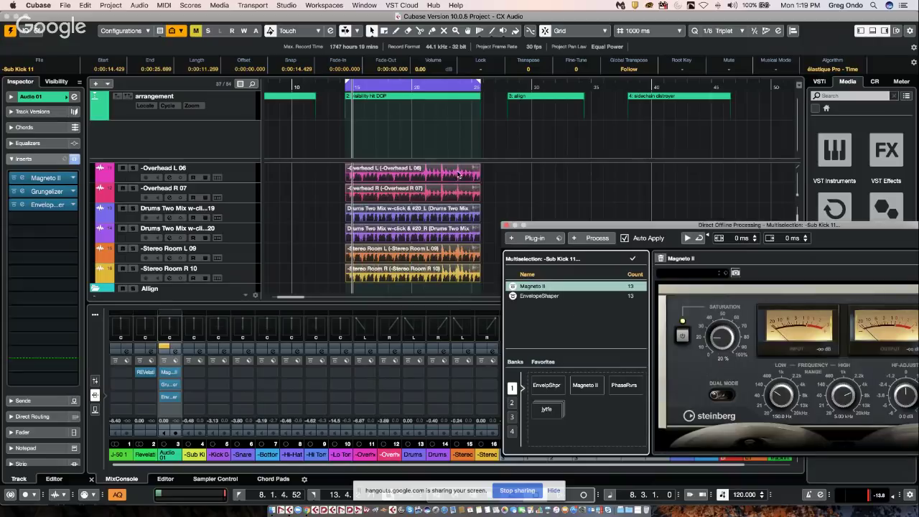
{"action": "key", "text": "space"}
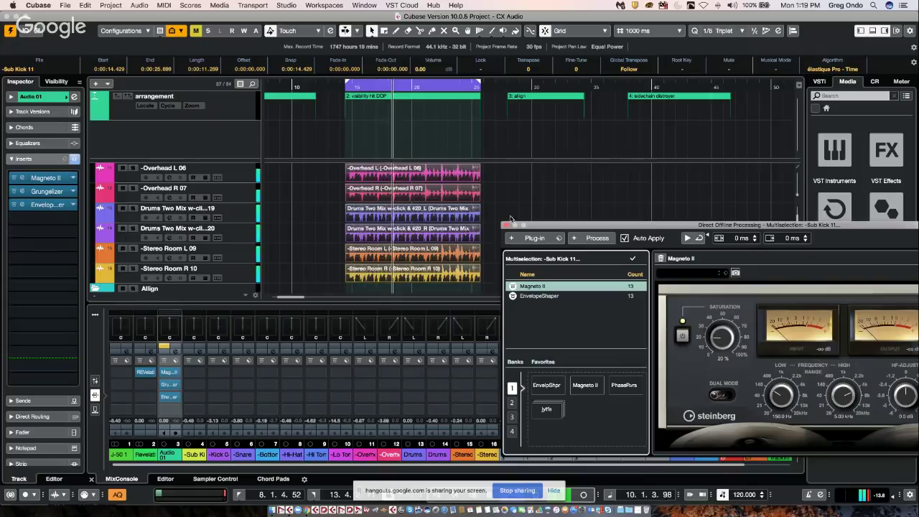
{"action": "key", "text": "space"}
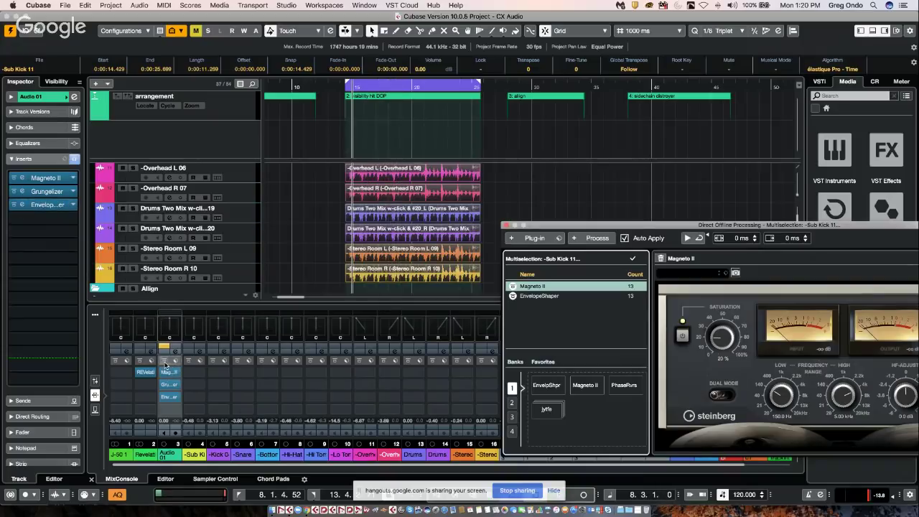
Step: Save Audio 01's complete insert chain as a Direct Offline Processing favorite named uyfejuyf
{"action": "left_click", "coordinate": [211, 314]}
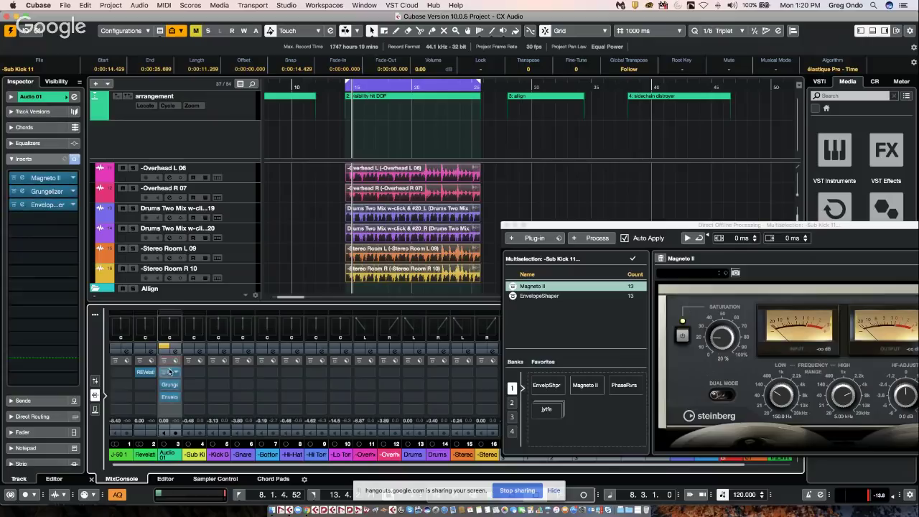
{"action": "mouse_move", "coordinate": [169, 374]}
{"action": "left_mouse_down"}
{"action": "mouse_move", "coordinate": [265, 352]}
{"action": "mouse_move", "coordinate": [204, 378]}
{"action": "mouse_move", "coordinate": [169, 373]}
{"action": "left_mouse_up"}
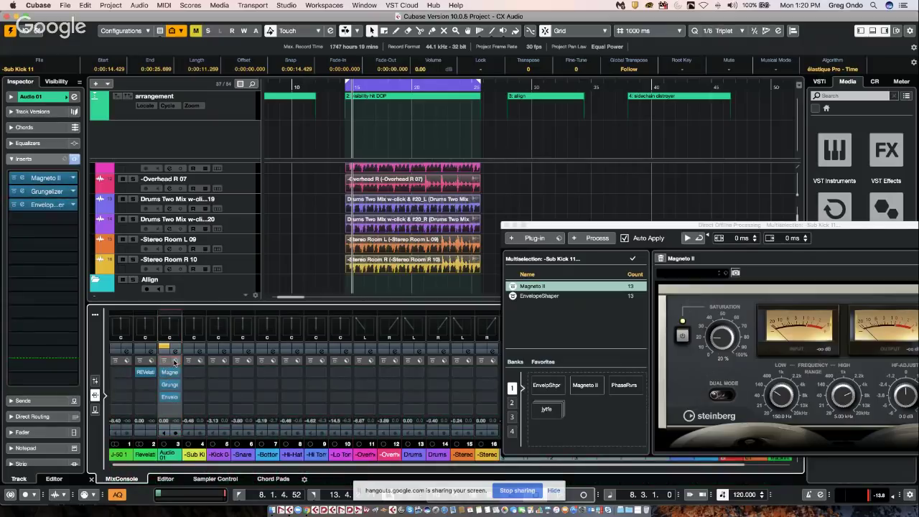
{"action": "left_click_drag", "start_coordinate": [173, 367], "coordinate": [587, 410]}
{"action": "type", "text": "uf"}
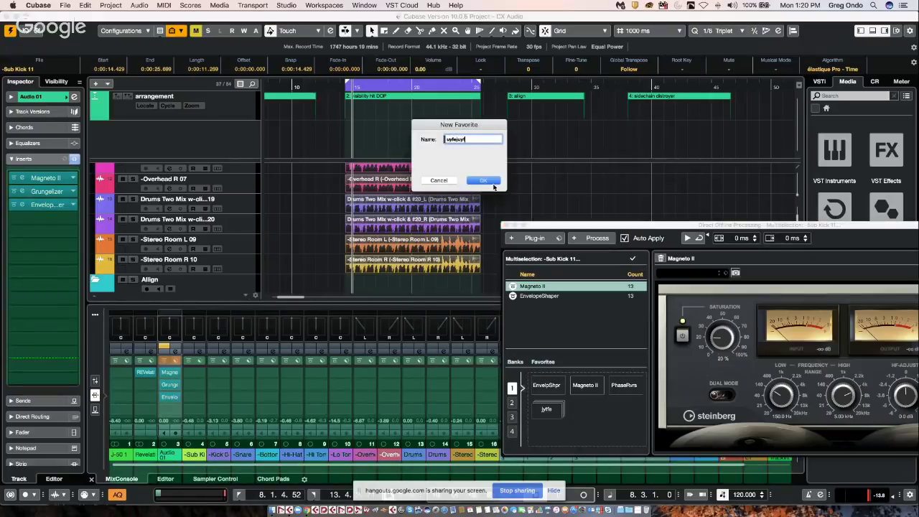
{"action": "left_click", "coordinate": [492, 182]}
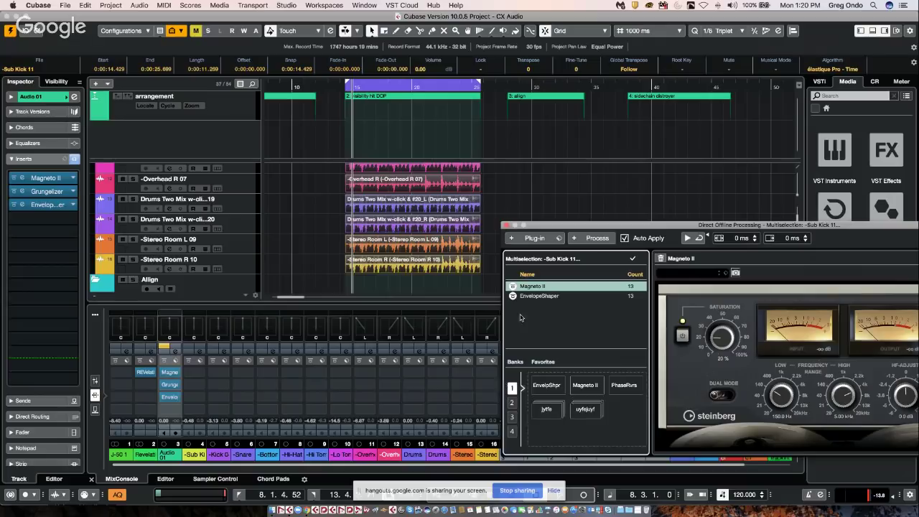
Step: Apply the uyfejuyf favorite to the selected drum events and set Magneto II's low frequency range to 3.39 kHz
{"action": "left_click", "coordinate": [587, 410]}
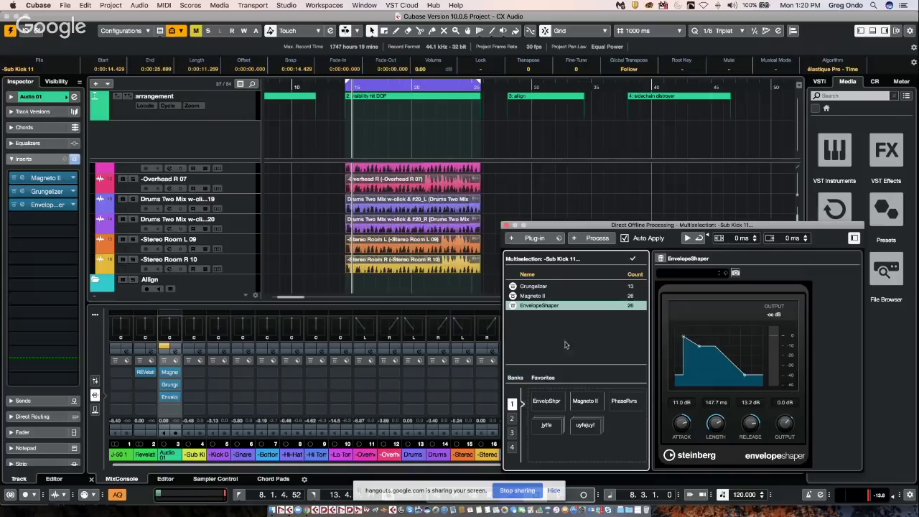
{"action": "left_click", "coordinate": [532, 296]}
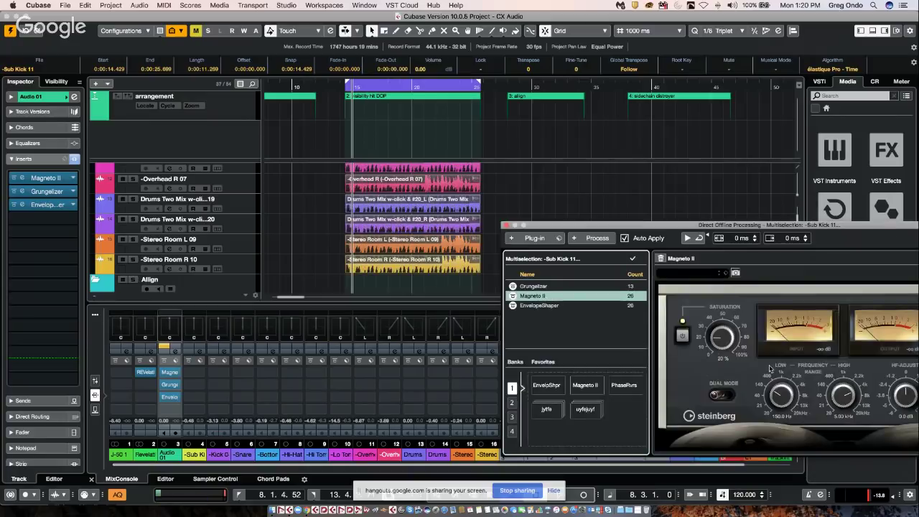
{"action": "left_click_drag", "start_coordinate": [782, 393], "coordinate": [795, 372]}
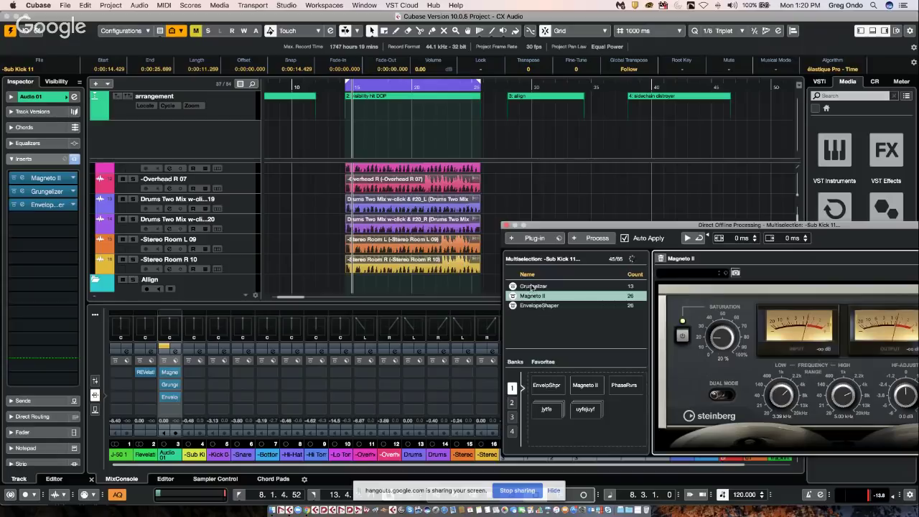
Step: Delete all offline processes from the selected drum events, close Direct Offline Processing and deselect the events
{"action": "right_click", "coordinate": [532, 290]}
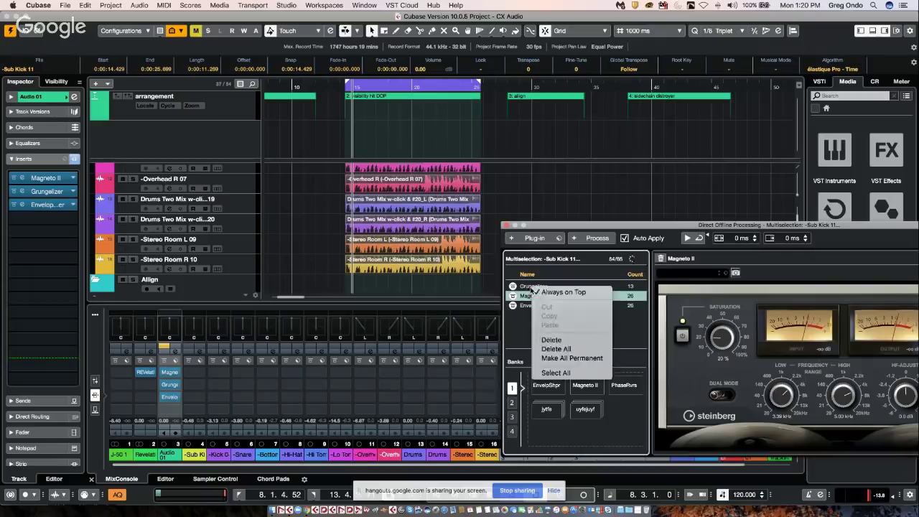
{"action": "left_click", "coordinate": [558, 349]}
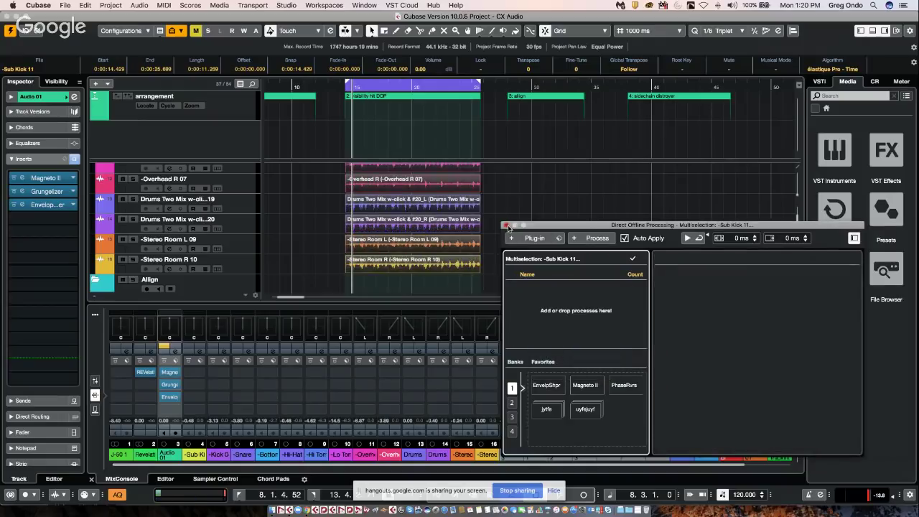
{"action": "left_click", "coordinate": [507, 226]}
{"action": "scroll", "coordinate": [506, 235], "scroll_direction": "up", "scroll_amount": 1}
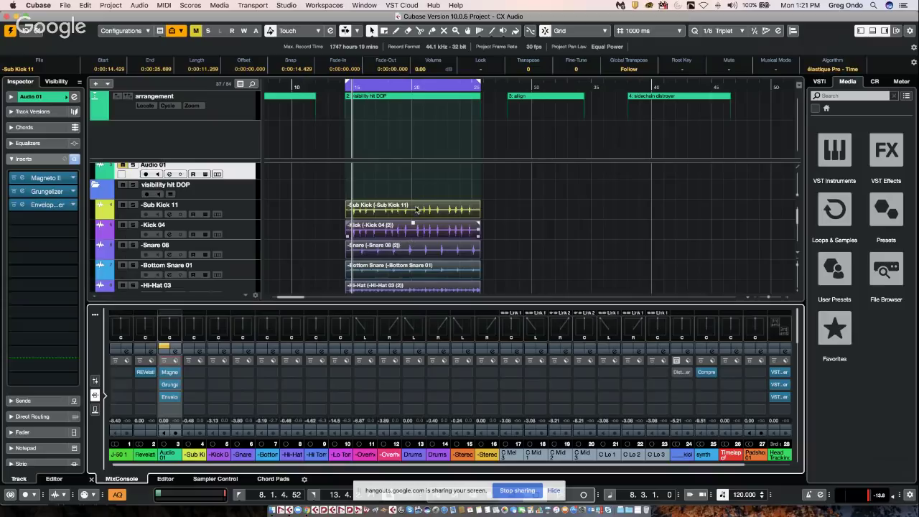
{"action": "left_click", "coordinate": [395, 107]}
Step: Switch to the UpstreamC9 project and select all its events, with the Drums folder tracks in view
{"action": "left_click", "coordinate": [354, 5]}
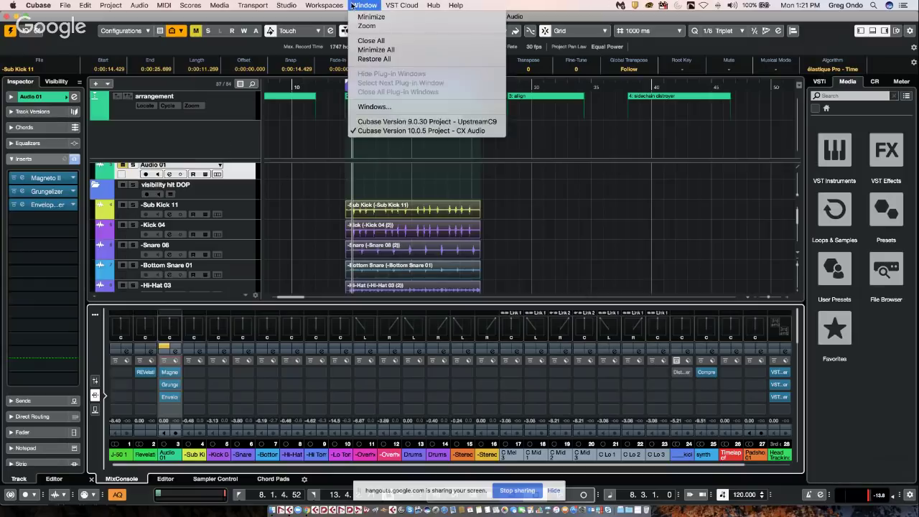
{"action": "left_click", "coordinate": [393, 123]}
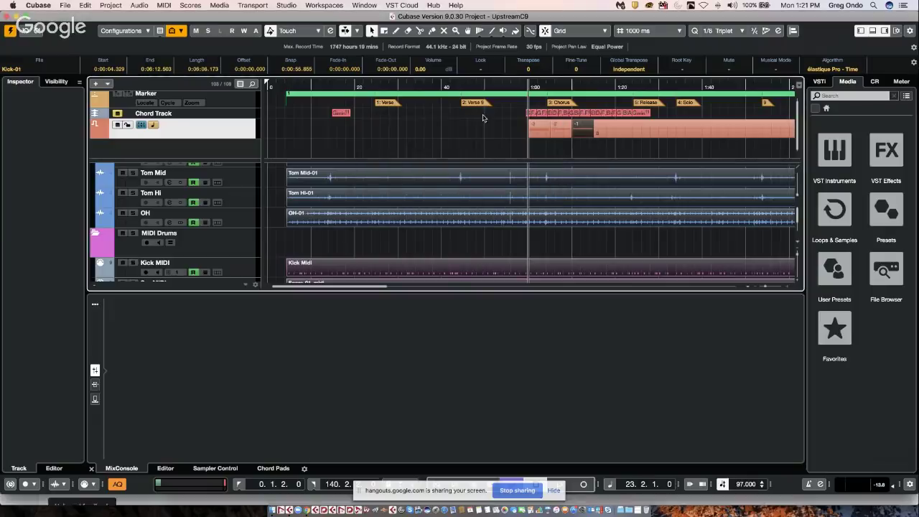
{"action": "left_click", "coordinate": [353, 84]}
{"action": "key", "text": "g"}
{"action": "key", "text": "g"}
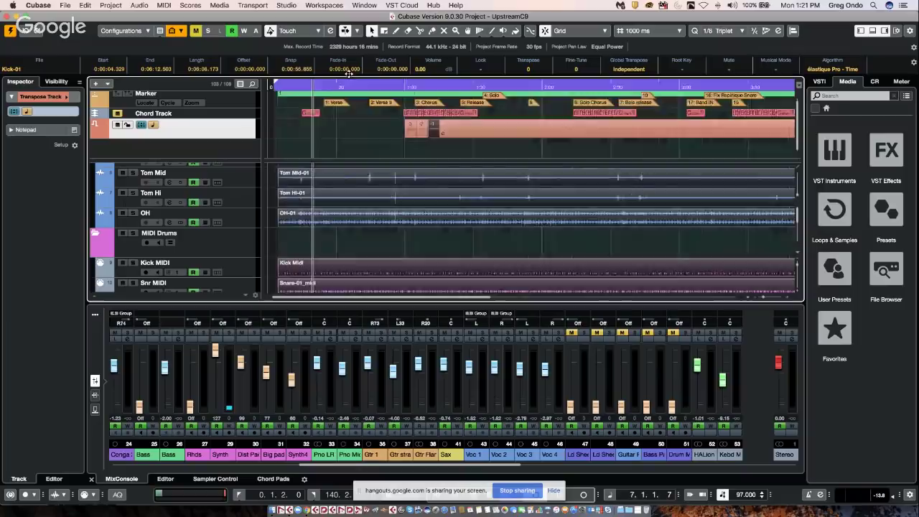
{"action": "key", "text": "super+a"}
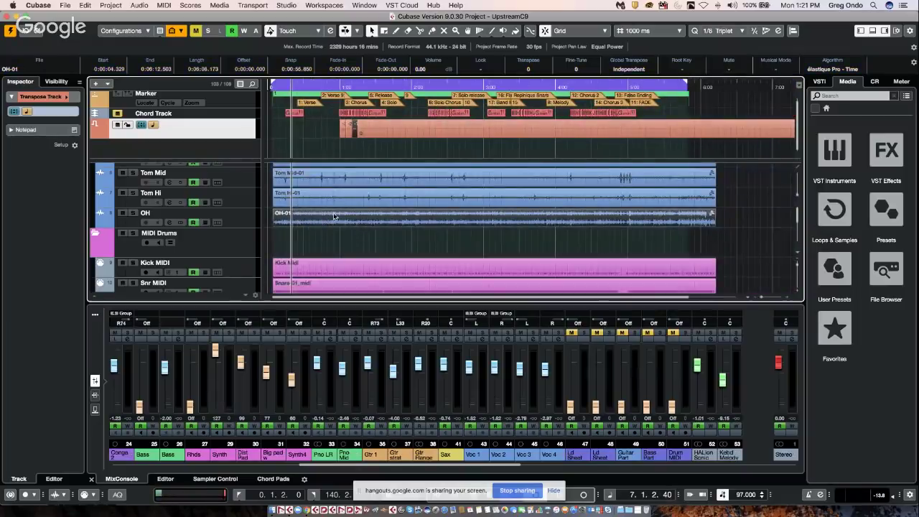
{"action": "scroll", "coordinate": [370, 228], "scroll_direction": "up", "scroll_amount": 3}
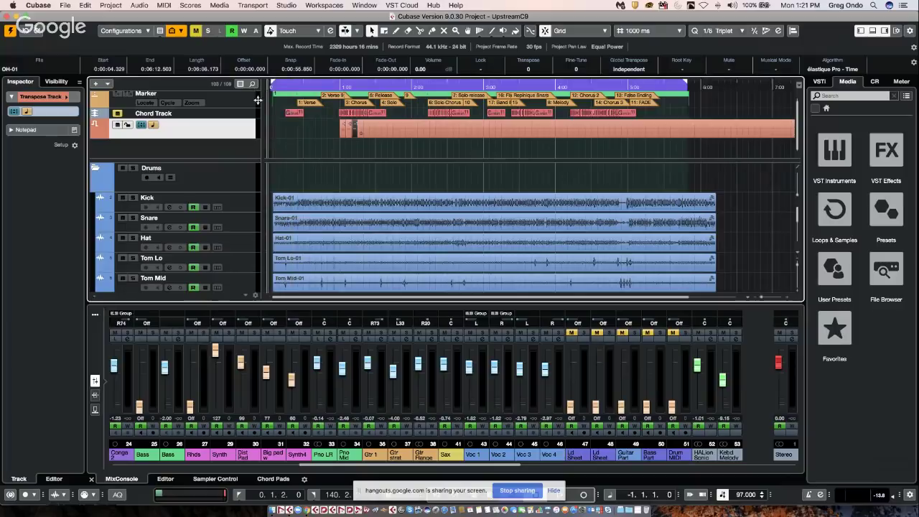
{"action": "key", "text": "h"}
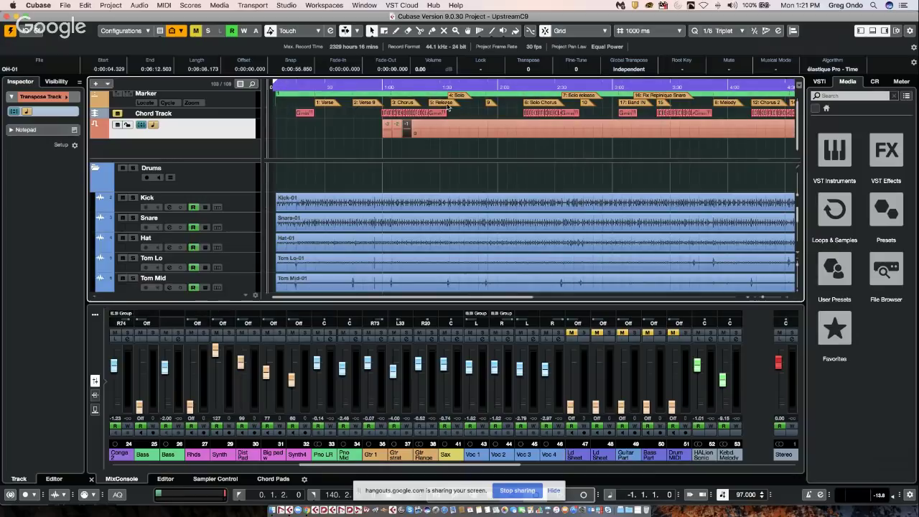
Step: Add one marker track below the transpose track, keeping the default name and a count of 1
{"action": "right_click", "coordinate": [291, 144]}
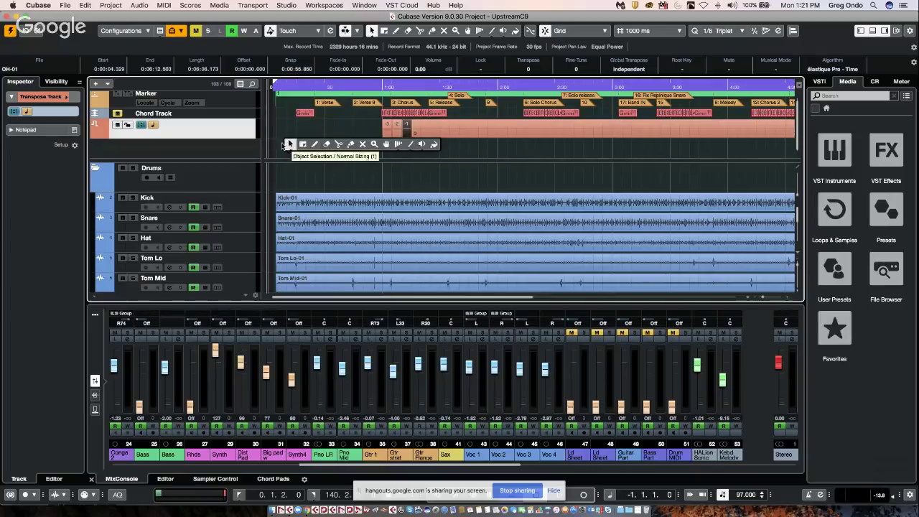
{"action": "left_click", "coordinate": [291, 145]}
{"action": "right_click", "coordinate": [218, 132]}
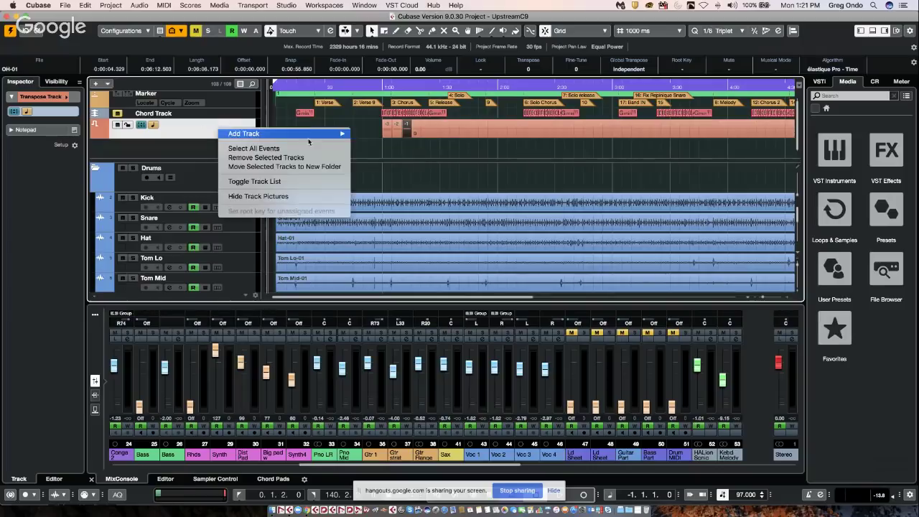
{"action": "mouse_move", "coordinate": [338, 134]}
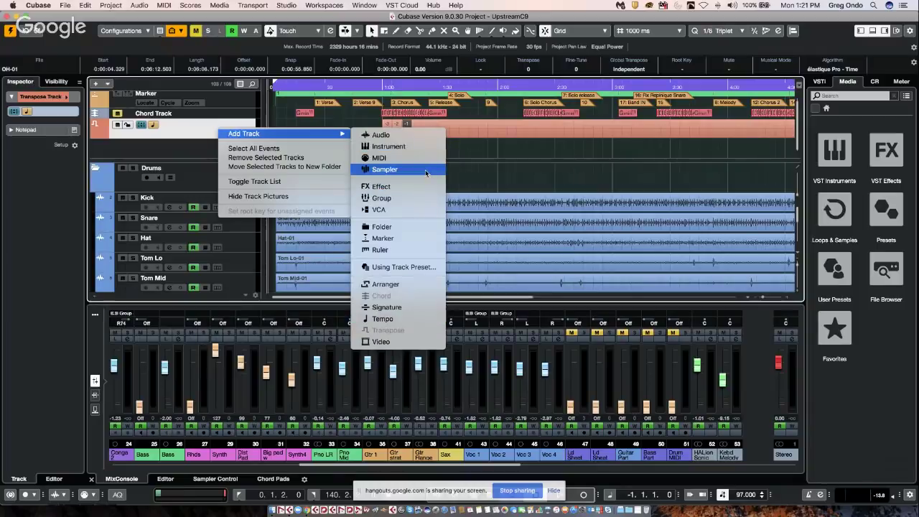
{"action": "left_click", "coordinate": [388, 236]}
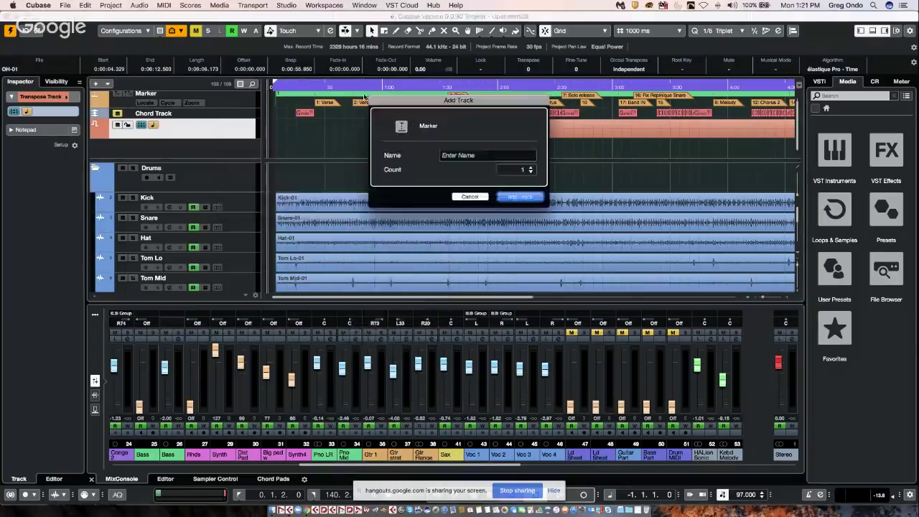
{"action": "left_click", "coordinate": [522, 202]}
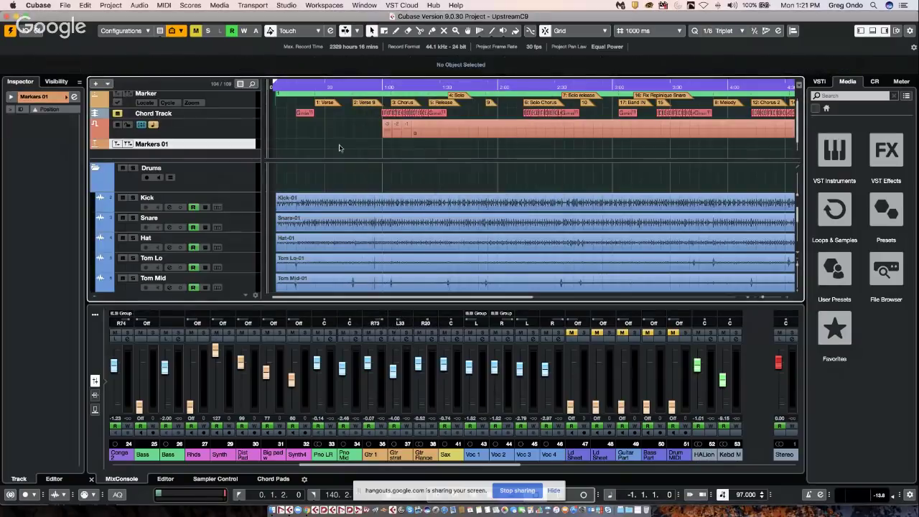
Step: Use Range Selection to mark 0:00:01.000 to 0:00:48.000 on the Markers 01 track, add a cycle marker and clear the range
{"action": "right_click", "coordinate": [308, 148]}
{"action": "left_click", "coordinate": [320, 147]}
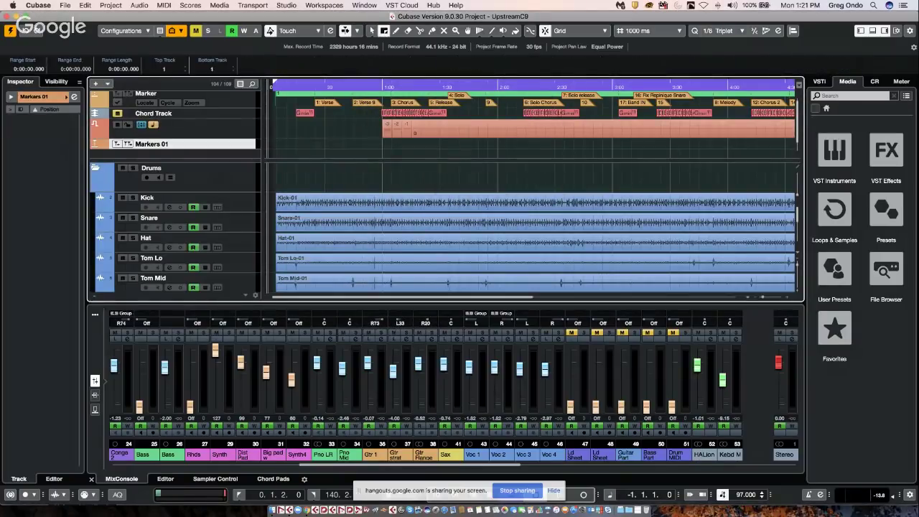
{"action": "left_click_drag", "start_coordinate": [359, 144], "coordinate": [276, 143]}
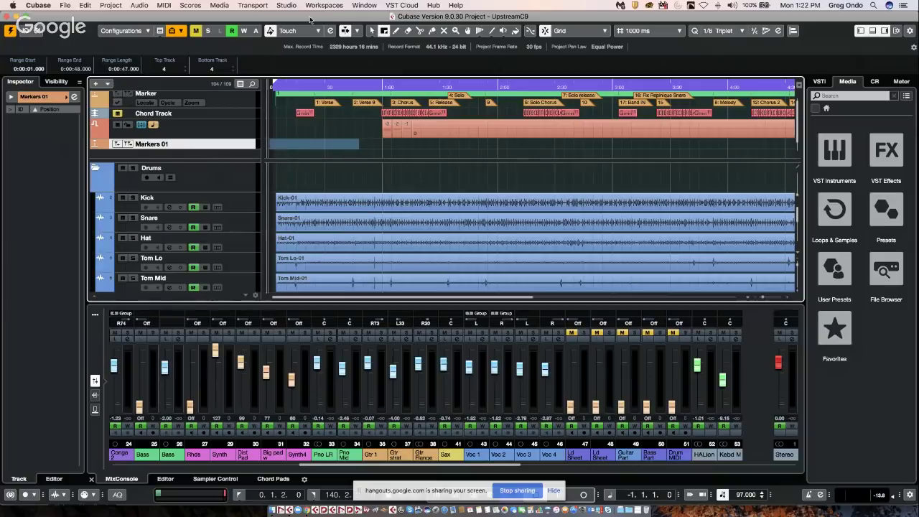
{"action": "left_click", "coordinate": [128, 145]}
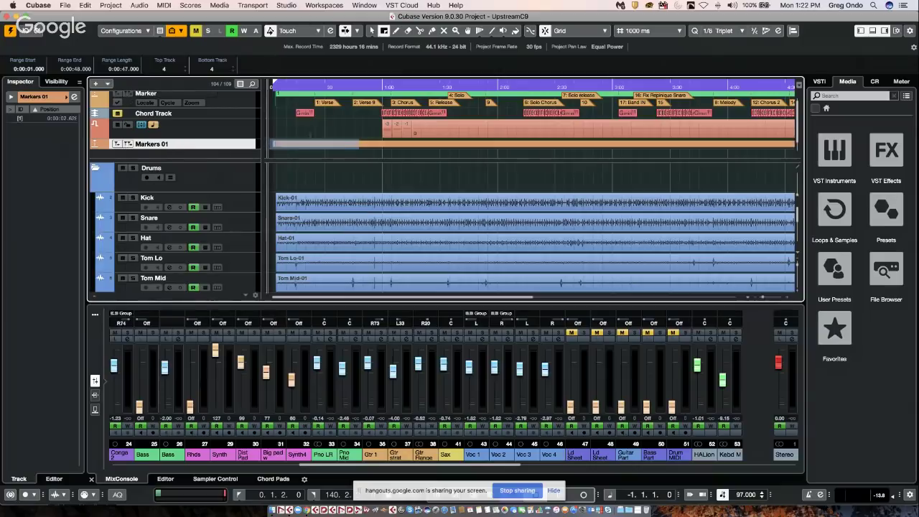
{"action": "left_click", "coordinate": [370, 145]}
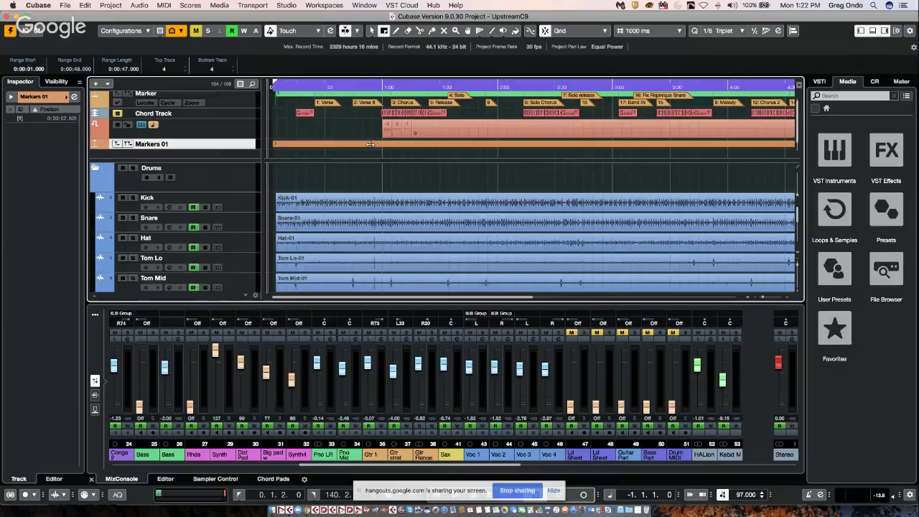
Step: Replace the cycle marker on Markers 01 with one spanning the selected range from 0:00:02.000 to 0:00:27.000
{"action": "left_click_drag", "start_coordinate": [321, 144], "coordinate": [271, 146]}
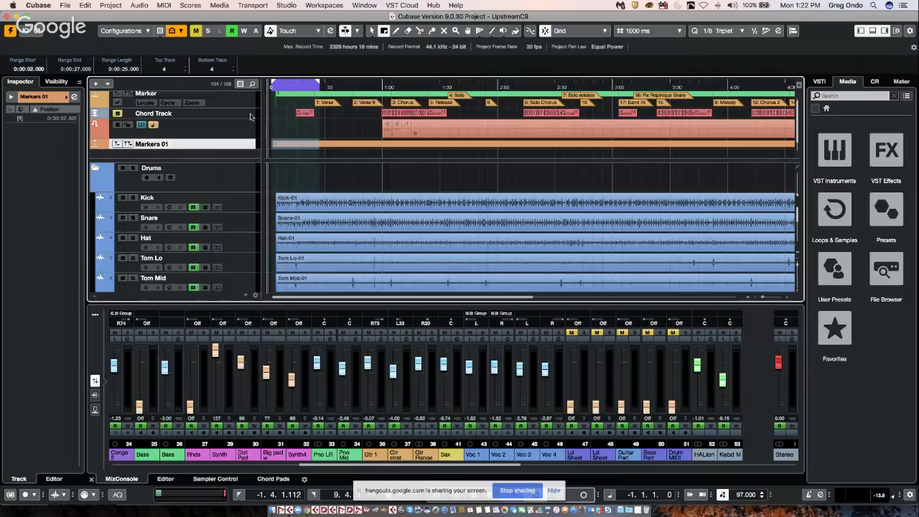
{"action": "key", "text": "Delete"}
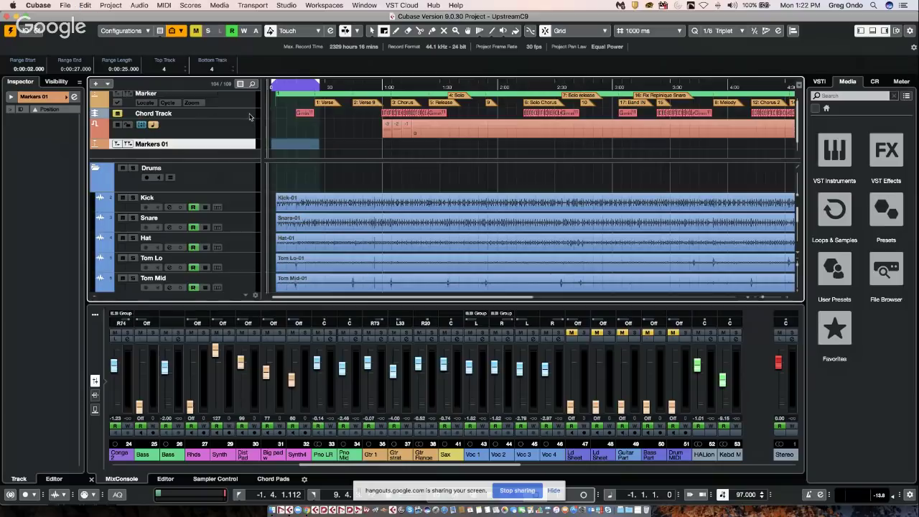
{"action": "left_click", "coordinate": [127, 143]}
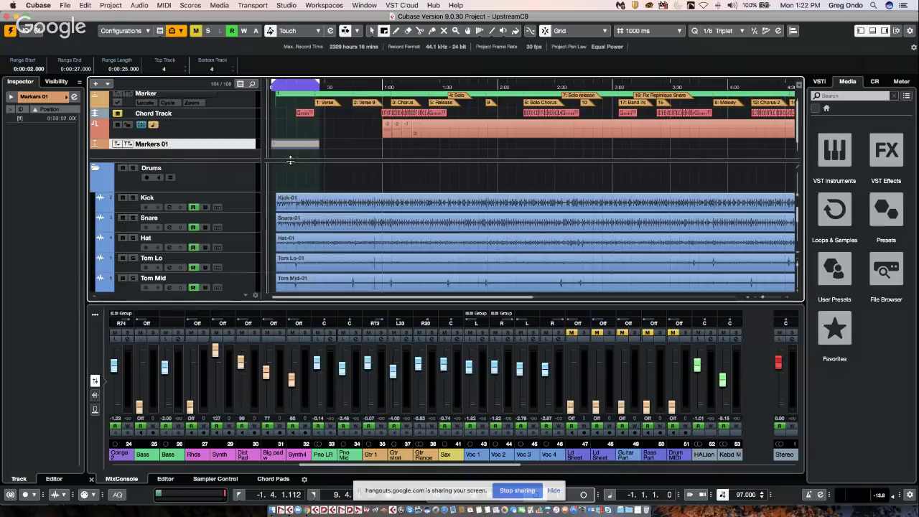
Step: Select 0:00:28.000 to 0:01:05.000 on Markers 01, set the locators to that range and add a cycle marker there
{"action": "left_click_drag", "start_coordinate": [320, 144], "coordinate": [392, 144]}
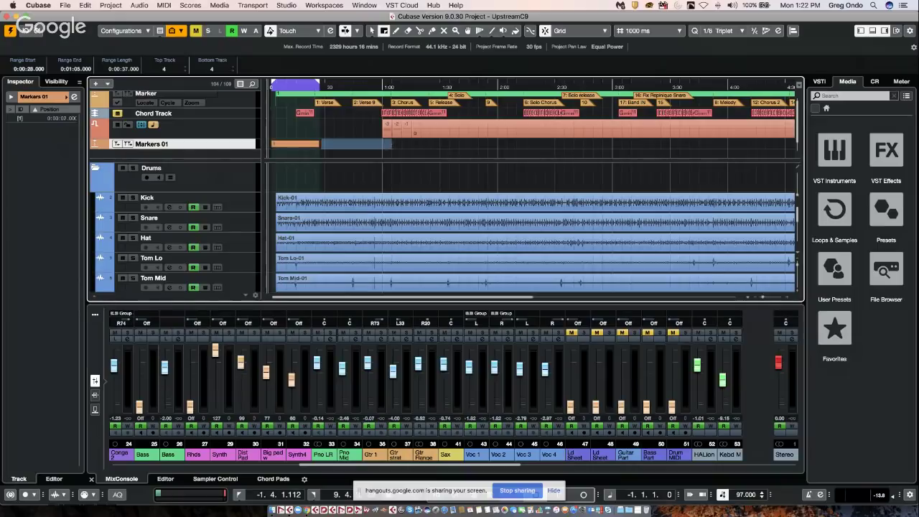
{"action": "left_click", "coordinate": [128, 143]}
{"action": "key", "text": "p"}
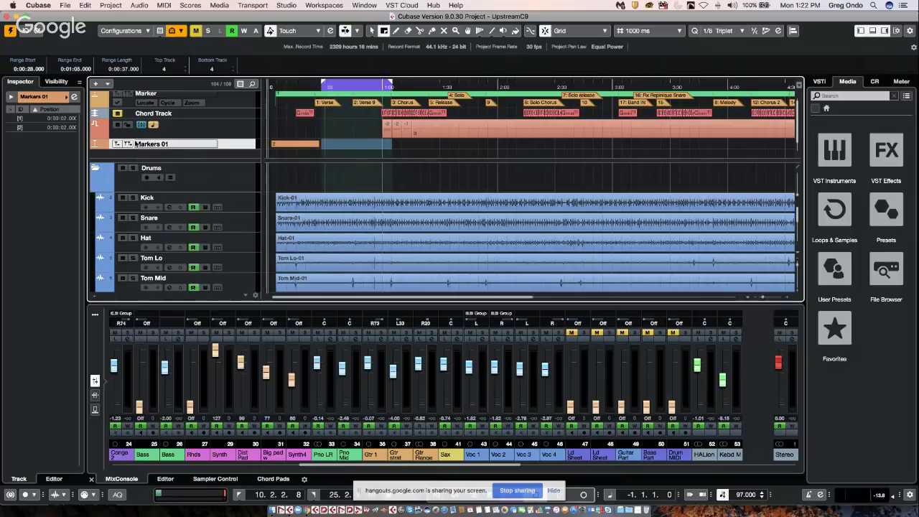
{"action": "left_click", "coordinate": [129, 143]}
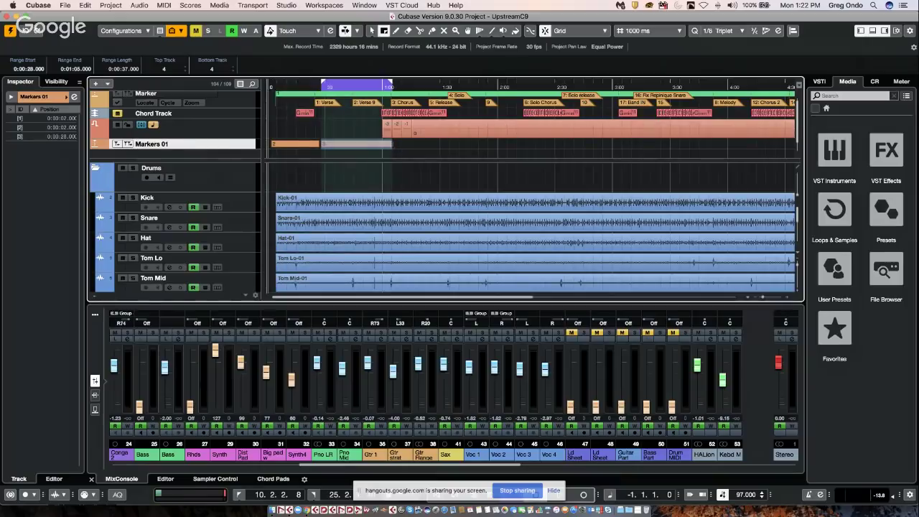
Step: Select 0:01:06.000 to 0:01:35.000 on Markers 01, set the locators to that range and add a cycle marker
{"action": "left_click_drag", "start_coordinate": [394, 144], "coordinate": [449, 144]}
{"action": "double_click", "coordinate": [136, 144]}
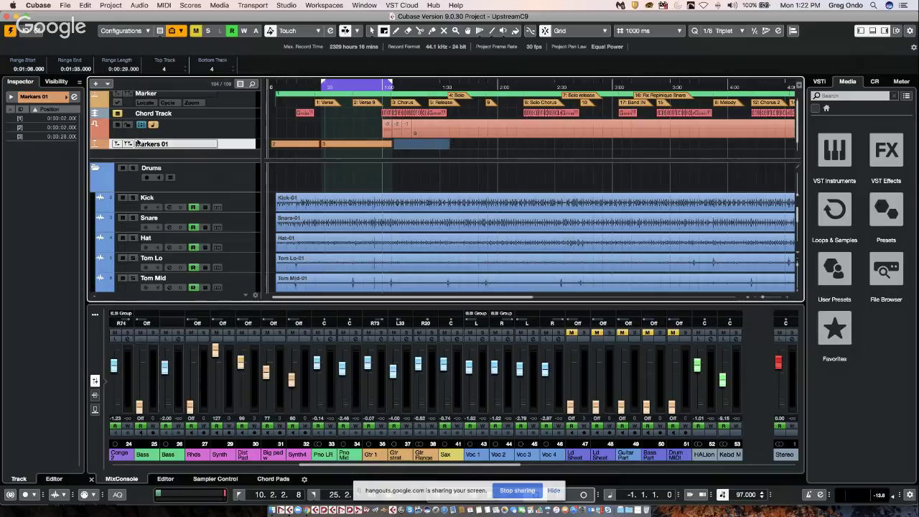
{"action": "key", "text": "Return"}
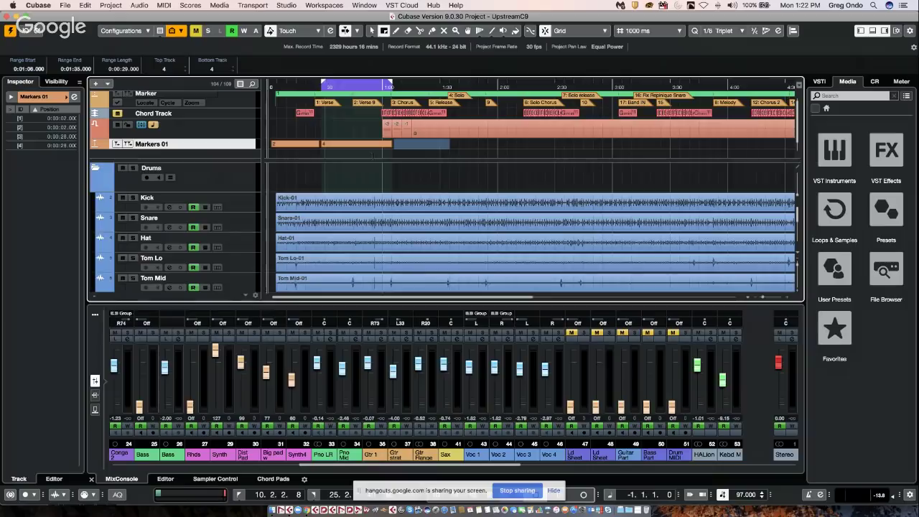
{"action": "key", "text": "p"}
{"action": "left_click", "coordinate": [127, 144]}
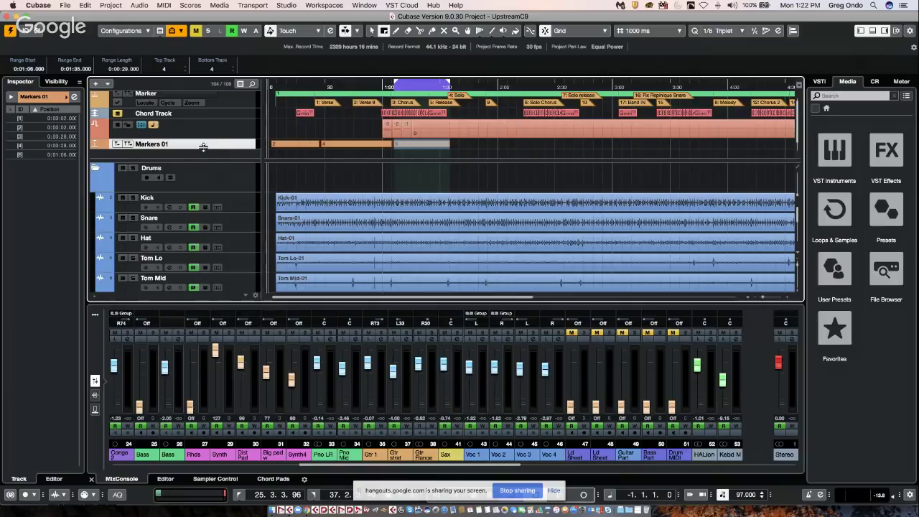
Step: Enlarge the upper track list section, add an arranger track below Markers 01 and increase its track height
{"action": "left_click_drag", "start_coordinate": [205, 157], "coordinate": [203, 188]}
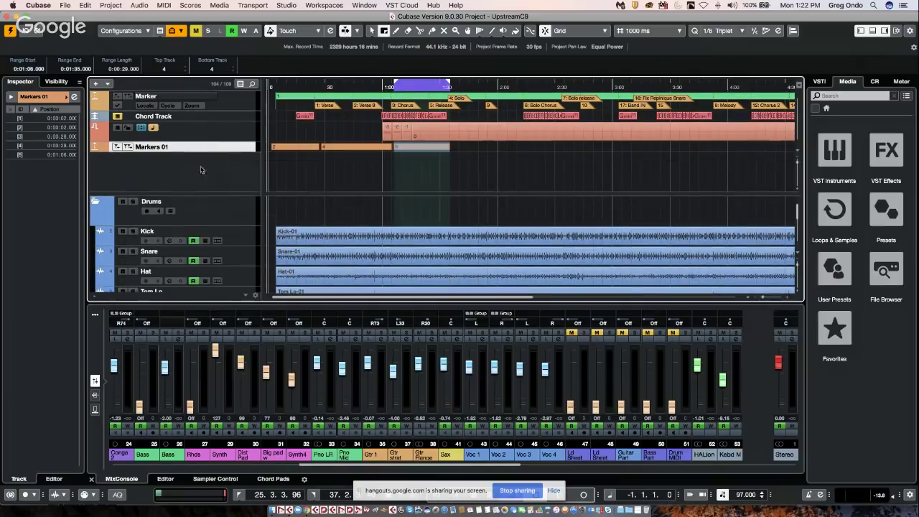
{"action": "right_click", "coordinate": [204, 146]}
{"action": "mouse_move", "coordinate": [248, 153]}
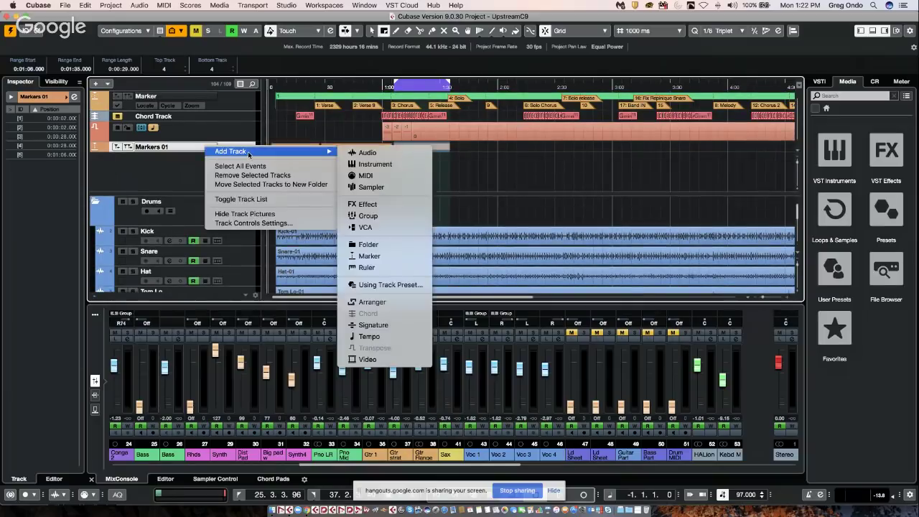
{"action": "left_click", "coordinate": [372, 302]}
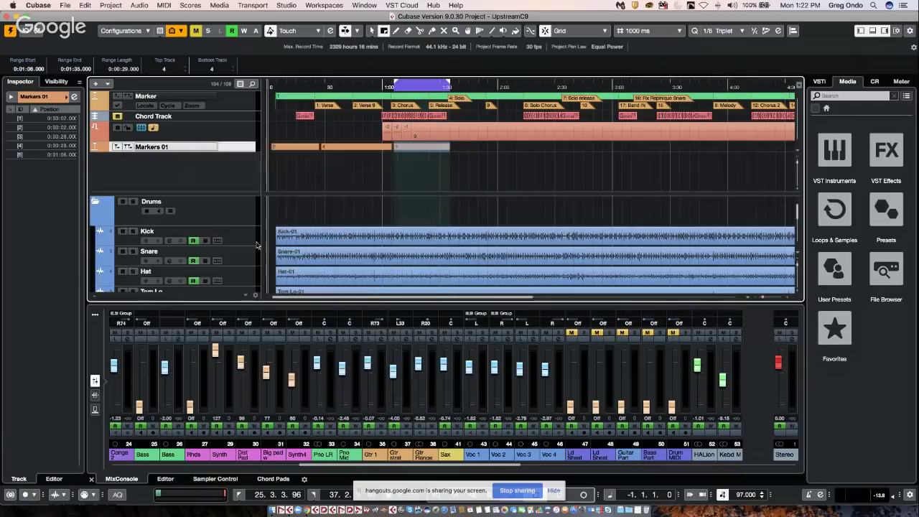
{"action": "left_click_drag", "start_coordinate": [190, 161], "coordinate": [210, 182]}
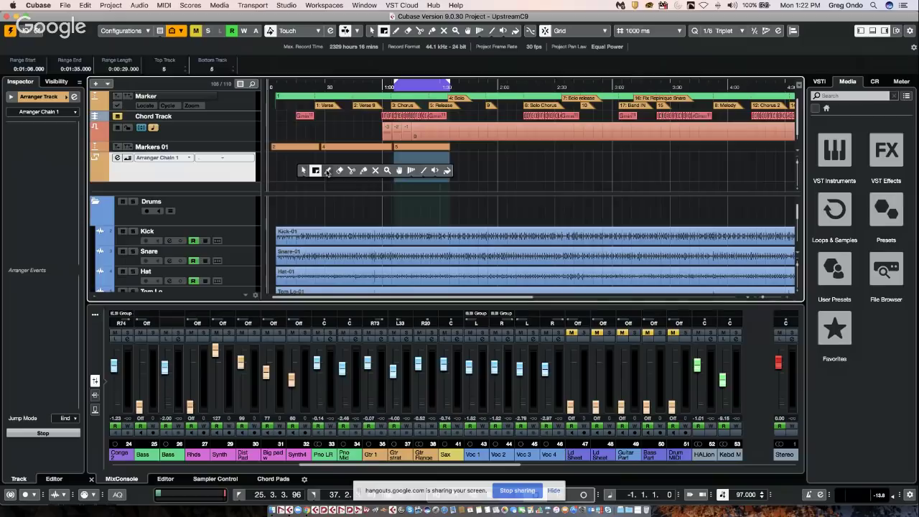
Step: Draw three consecutive arranger events spanning about 0:02 to 0:25, 0:25 to 1:04 and 1:04 to 1:37
{"action": "left_click", "coordinate": [330, 172]}
{"action": "key", "text": "8"}
{"action": "mouse_move", "coordinate": [278, 169]}
{"action": "left_mouse_down"}
{"action": "mouse_move", "coordinate": [376, 169]}
{"action": "mouse_move", "coordinate": [394, 159]}
{"action": "mouse_move", "coordinate": [453, 166]}
{"action": "left_mouse_up"}
Step: Add the first arranger event to Arranger Chain 1 and rename it intro
{"action": "double_click", "coordinate": [32, 282]}
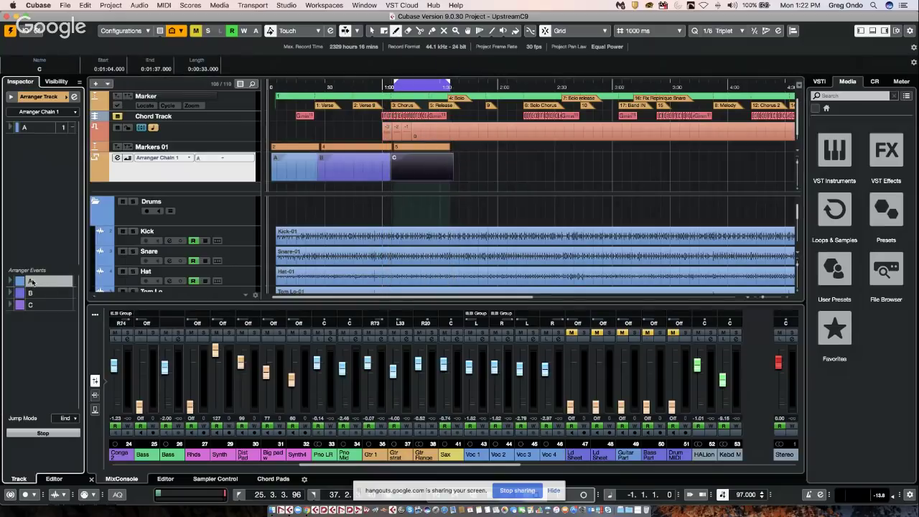
{"action": "left_click", "coordinate": [31, 282]}
{"action": "type", "text": "intro"}
{"action": "key", "text": "Return"}
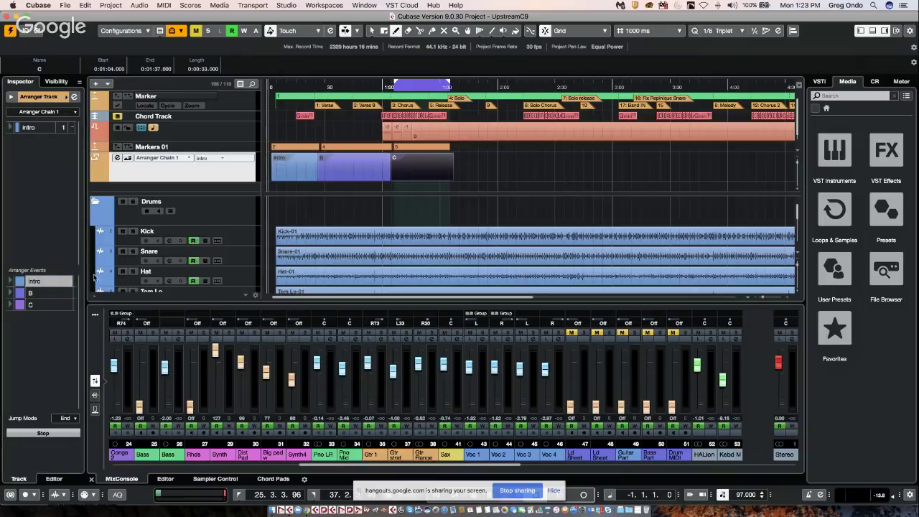
Step: Add the second arranger event to Arranger Chain 1 and rename it verse 1
{"action": "double_click", "coordinate": [42, 294]}
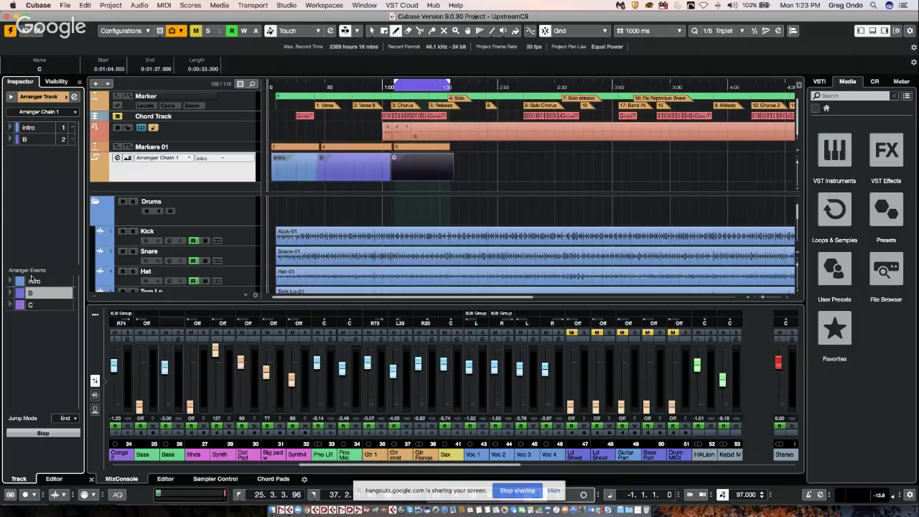
{"action": "left_click", "coordinate": [41, 293]}
{"action": "type", "text": "verse 1"}
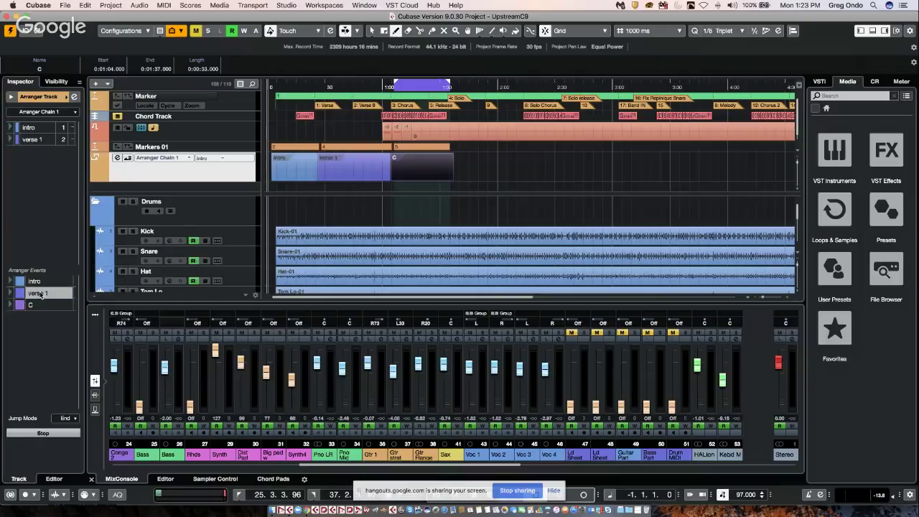
Step: Rename the third arranger event chorus 1 and switch back to the Object Selection tool
{"action": "left_click", "coordinate": [37, 306]}
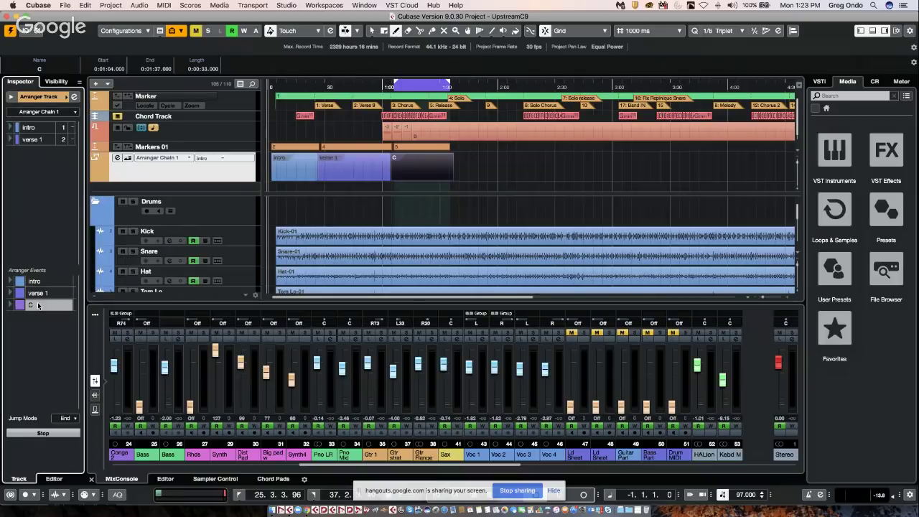
{"action": "left_click", "coordinate": [40, 306]}
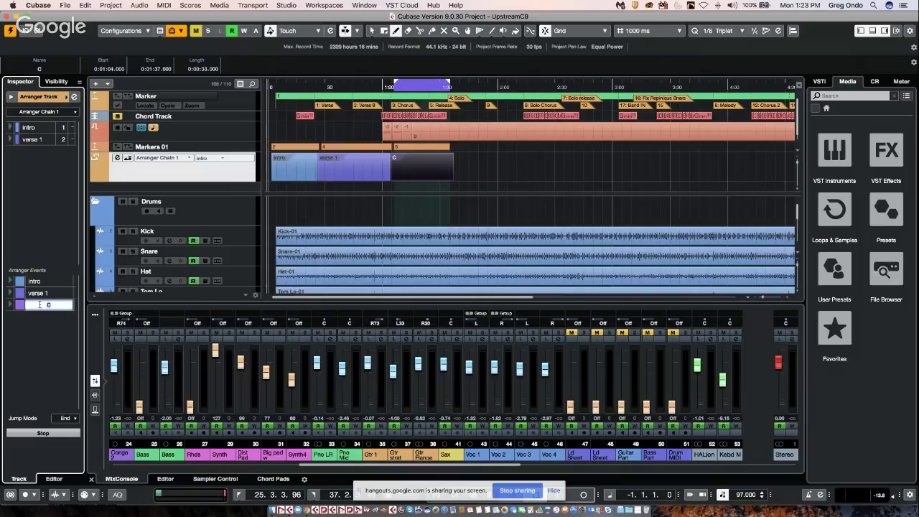
{"action": "type", "text": "chorus 1"}
{"action": "key", "text": "Return"}
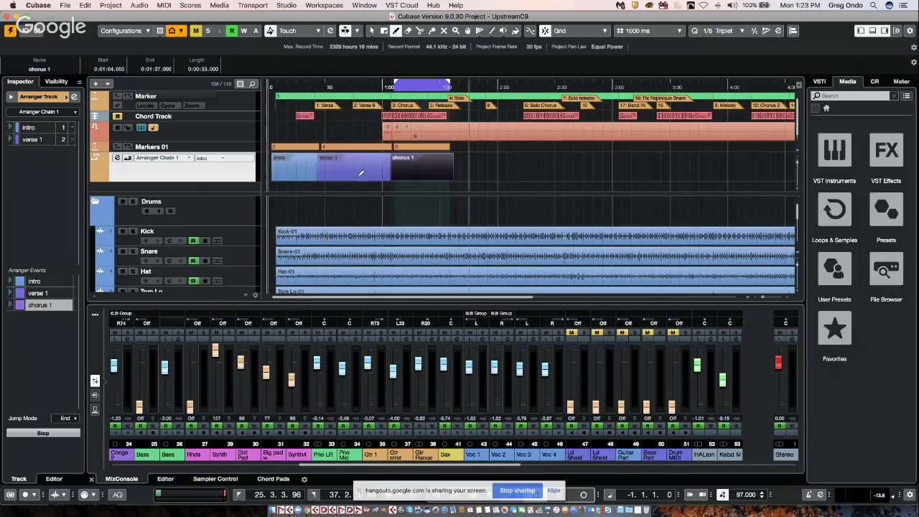
{"action": "right_click", "coordinate": [494, 169]}
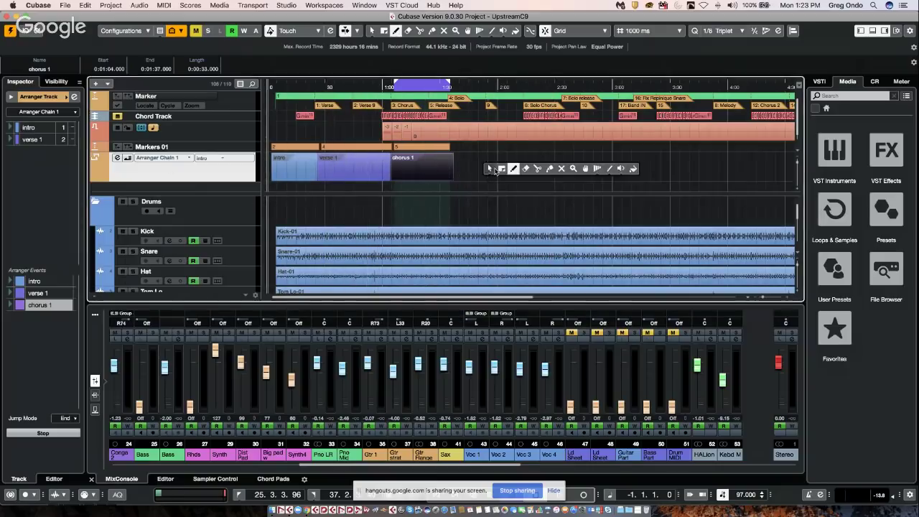
{"action": "left_click", "coordinate": [490, 169]}
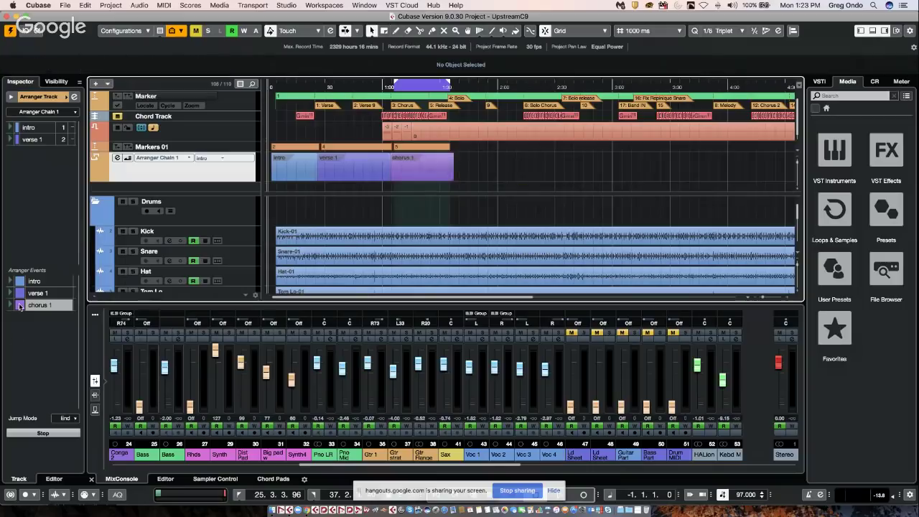
{"action": "left_click", "coordinate": [18, 306]}
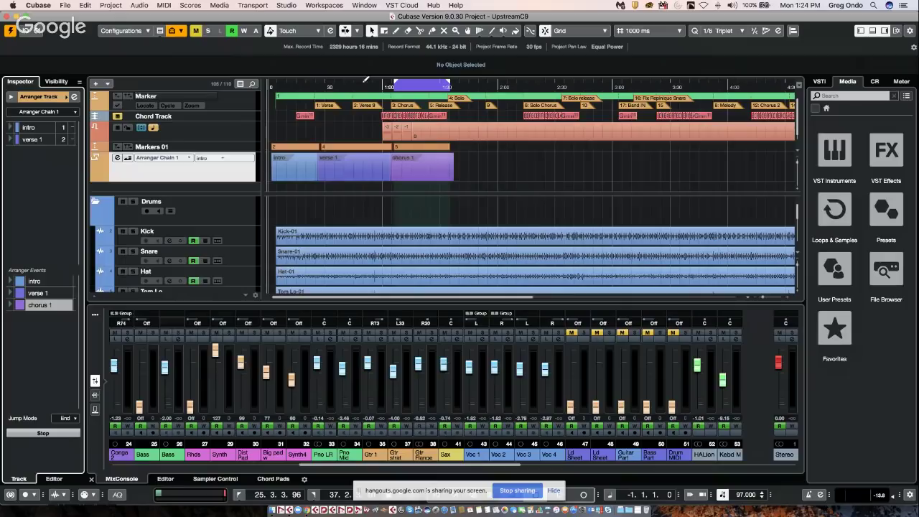
Step: Show the Kick track's volume automation lane and enable write automation for the track
{"action": "left_click", "coordinate": [327, 85]}
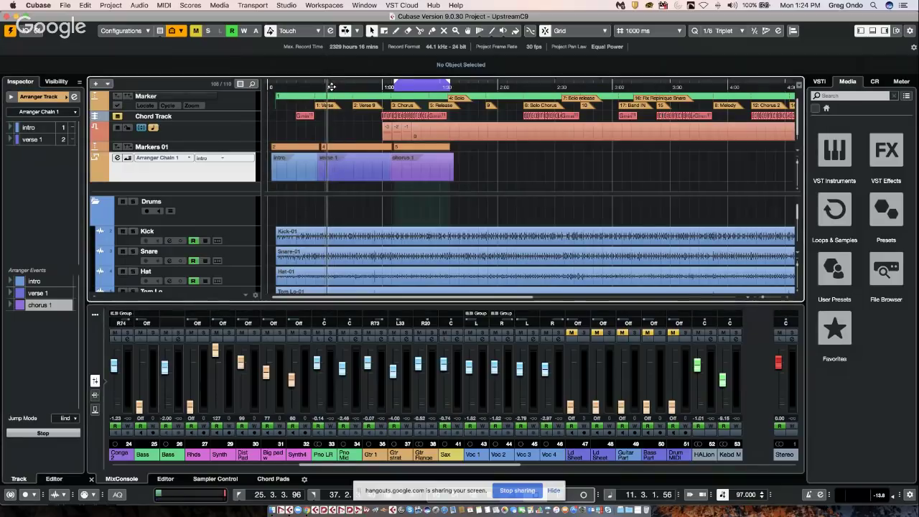
{"action": "key", "text": "g"}
{"action": "key", "text": "g"}
{"action": "left_click", "coordinate": [366, 85]}
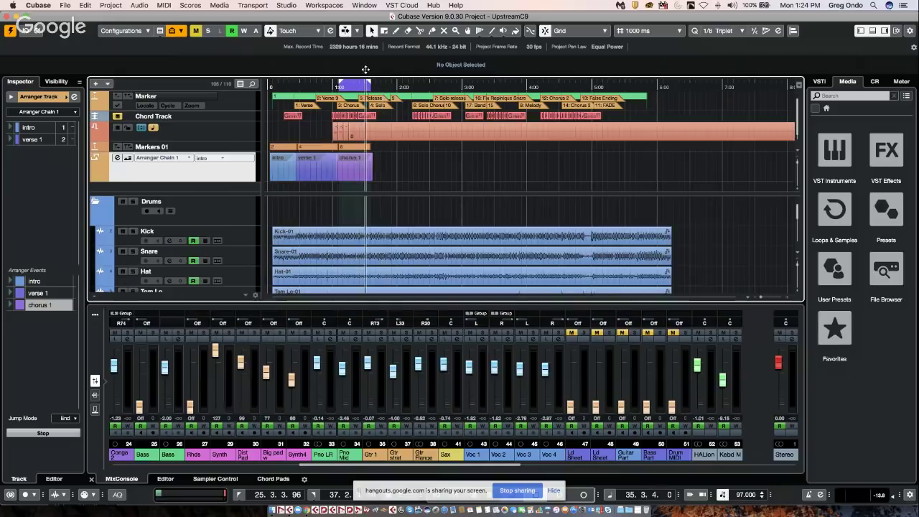
{"action": "left_click", "coordinate": [100, 244]}
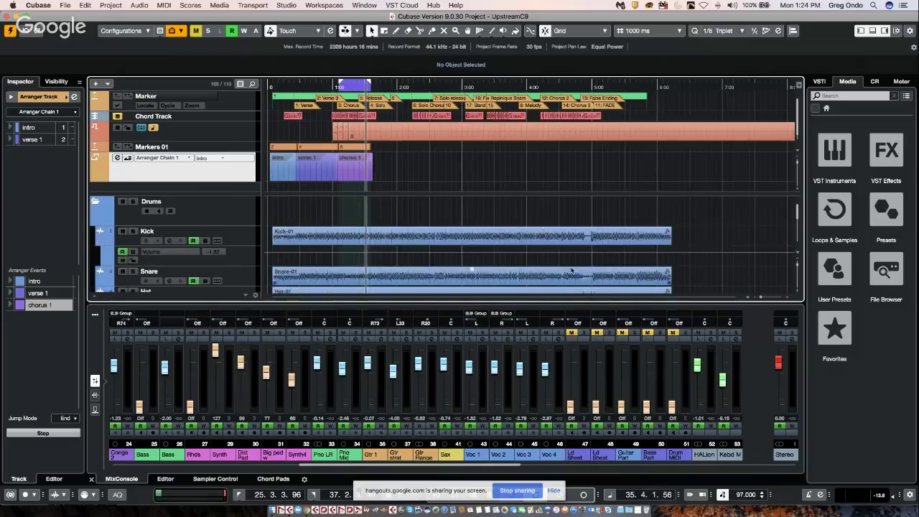
{"action": "left_click", "coordinate": [205, 240]}
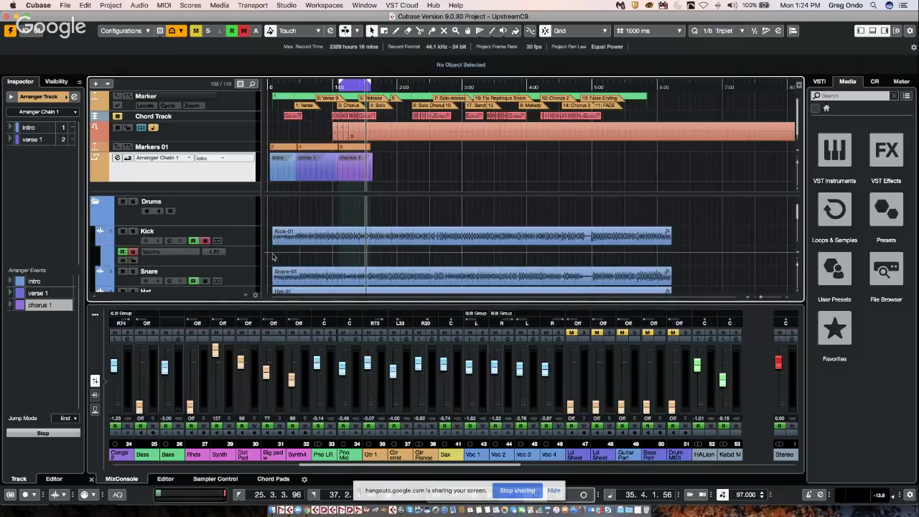
Step: Draw a fluctuating volume automation curve on the Kick track from about 2:38 to 3:58 and enlarge the lane
{"action": "right_click", "coordinate": [434, 259]}
{"action": "left_click", "coordinate": [452, 260]}
{"action": "left_click_drag", "start_coordinate": [439, 257], "coordinate": [525, 253]}
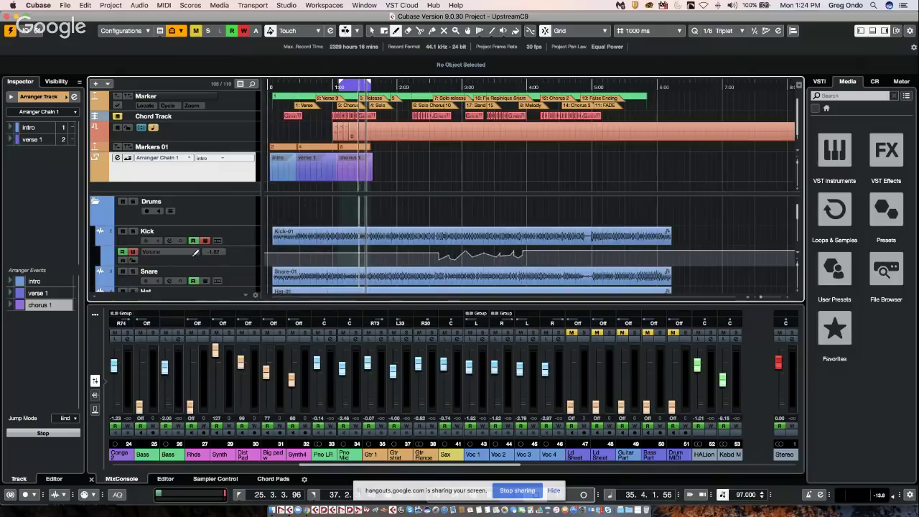
{"action": "left_click", "coordinate": [243, 264]}
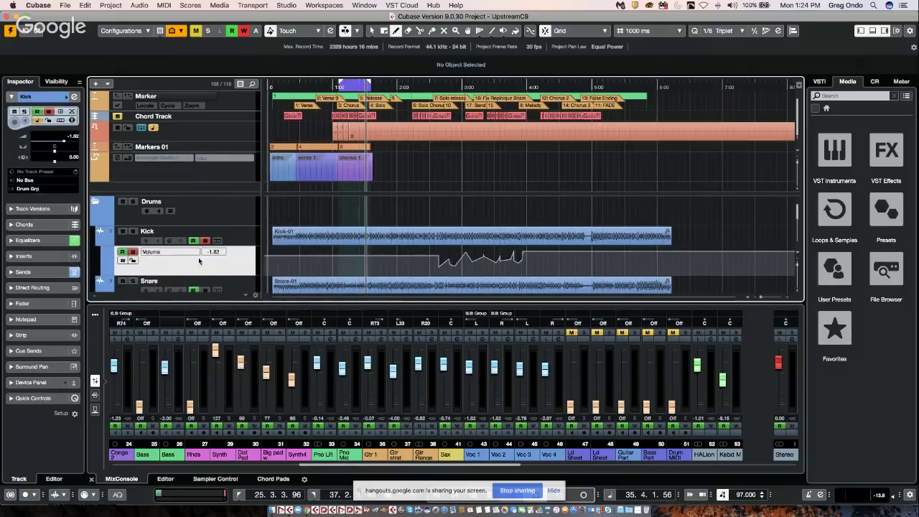
Step: Shrink the upper track list section and add a tempo track below the Drums folder
{"action": "left_click", "coordinate": [201, 177]}
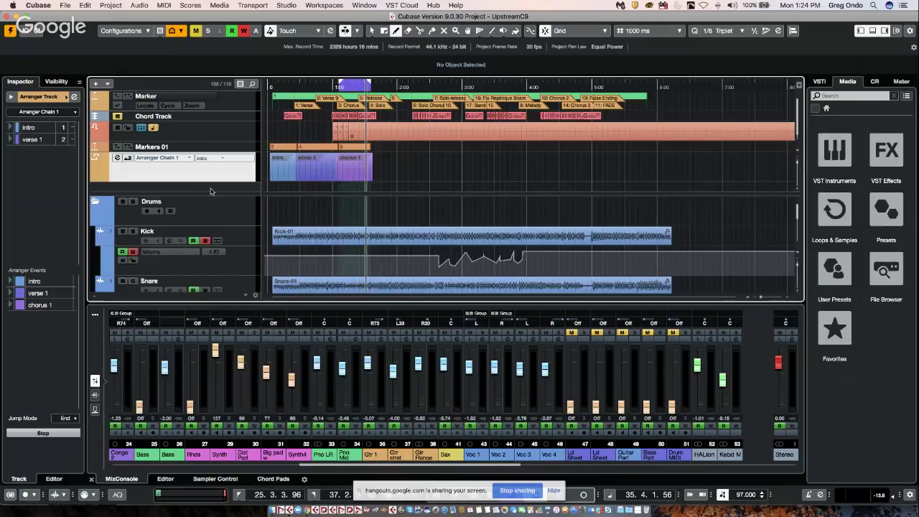
{"action": "left_click_drag", "start_coordinate": [211, 192], "coordinate": [222, 148]}
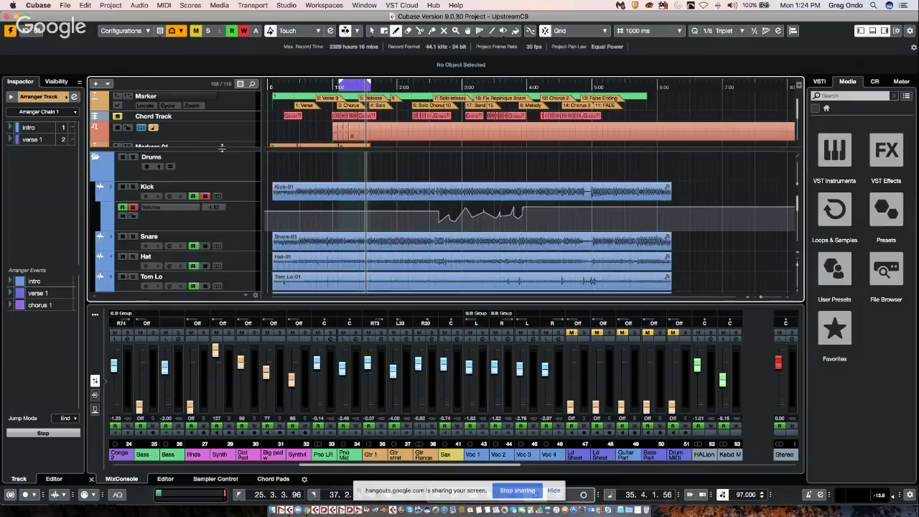
{"action": "left_click", "coordinate": [222, 163]}
{"action": "right_click", "coordinate": [221, 164]}
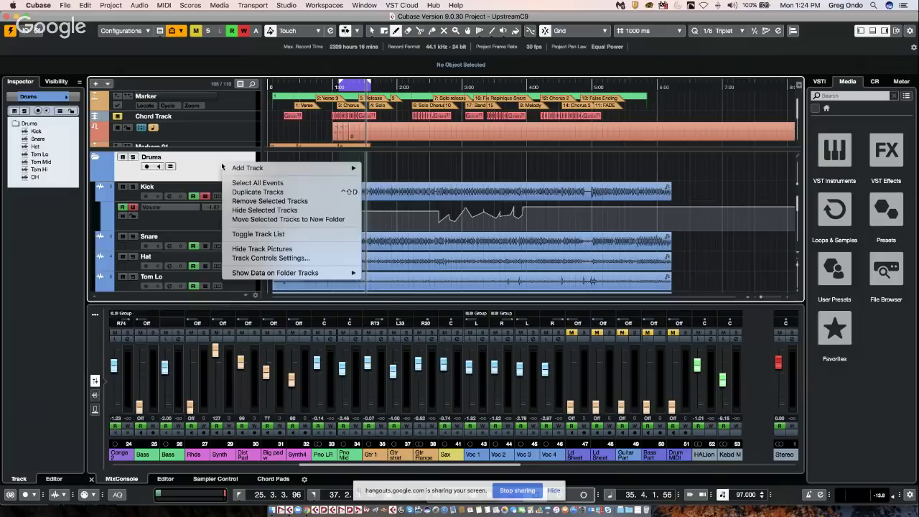
{"action": "mouse_move", "coordinate": [257, 168]}
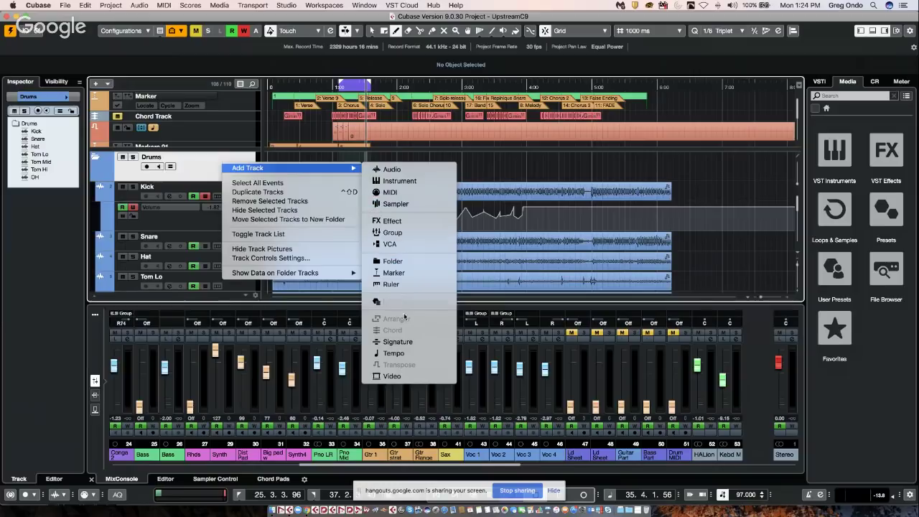
{"action": "left_click", "coordinate": [406, 354]}
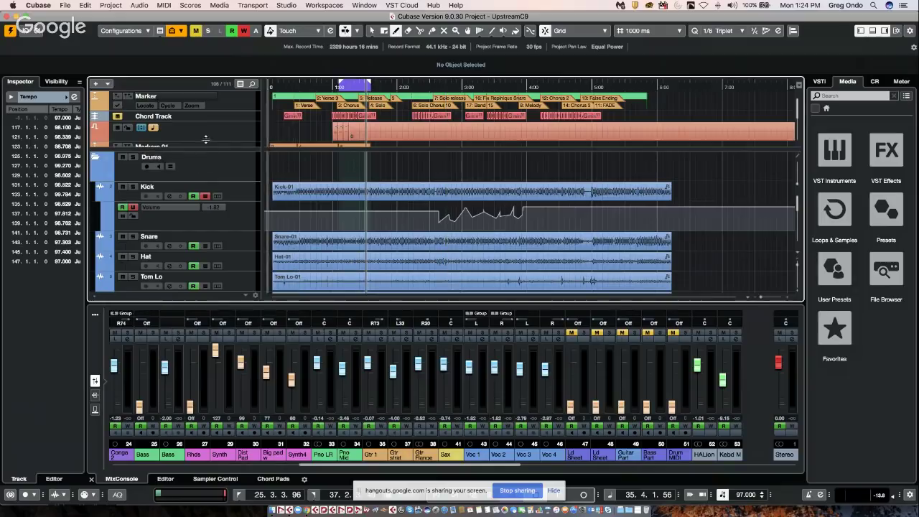
Step: Draw a series of fluctuating tempo changes on the Tempo track, starting at about 3:00
{"action": "scroll", "coordinate": [222, 135], "scroll_direction": "down", "scroll_amount": 3}
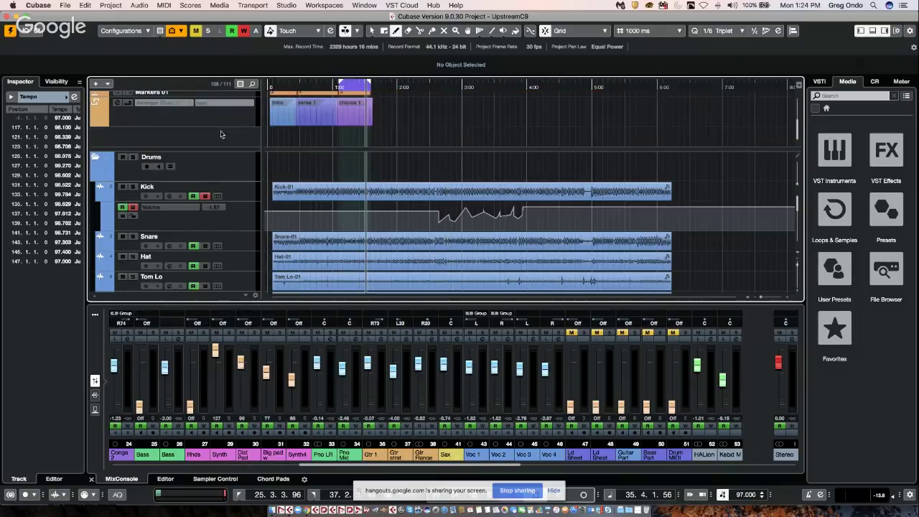
{"action": "scroll", "coordinate": [239, 165], "scroll_direction": "down", "scroll_amount": 3}
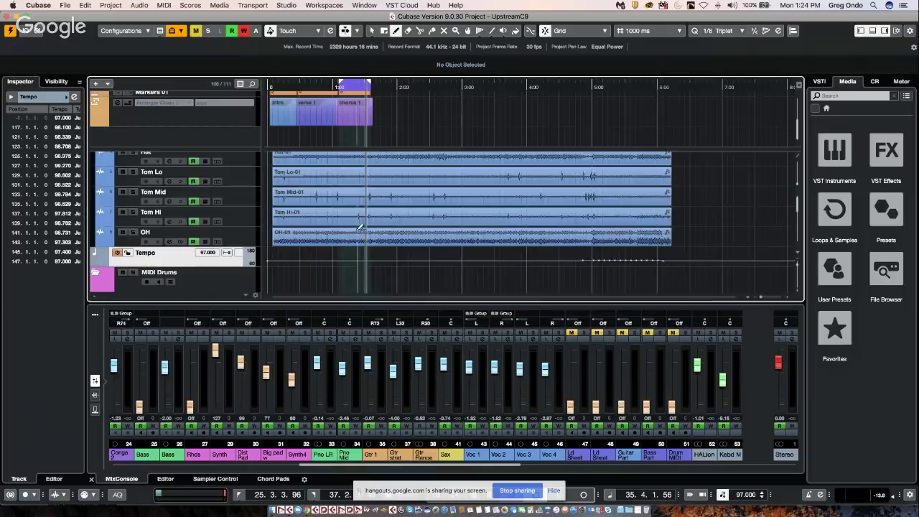
{"action": "left_click_drag", "start_coordinate": [476, 262], "coordinate": [529, 255]}
{"action": "scroll", "coordinate": [485, 227], "scroll_direction": "up", "scroll_amount": 3}
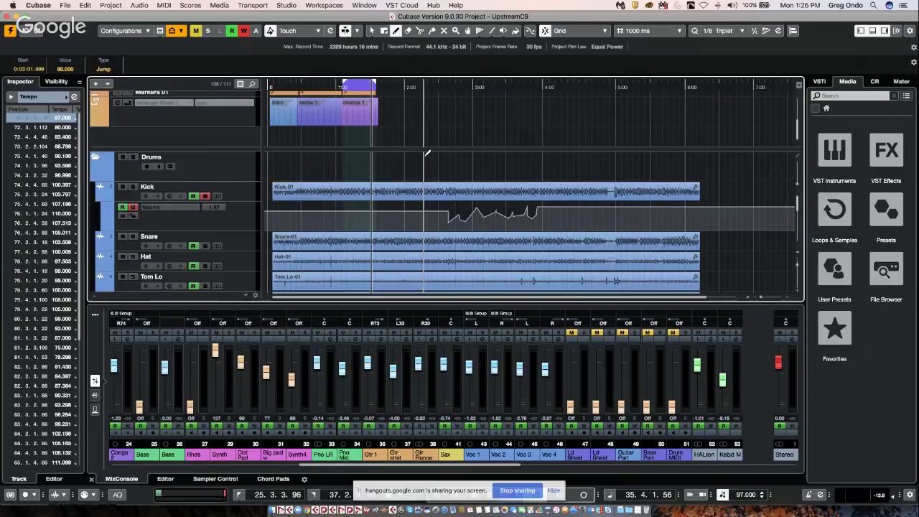
Step: Undivide the track list and use Range Selection to mark 0:02:18.000 to 0:04:05.000 on the Drums folder track
{"action": "right_click", "coordinate": [443, 169]}
{"action": "left_click", "coordinate": [462, 172]}
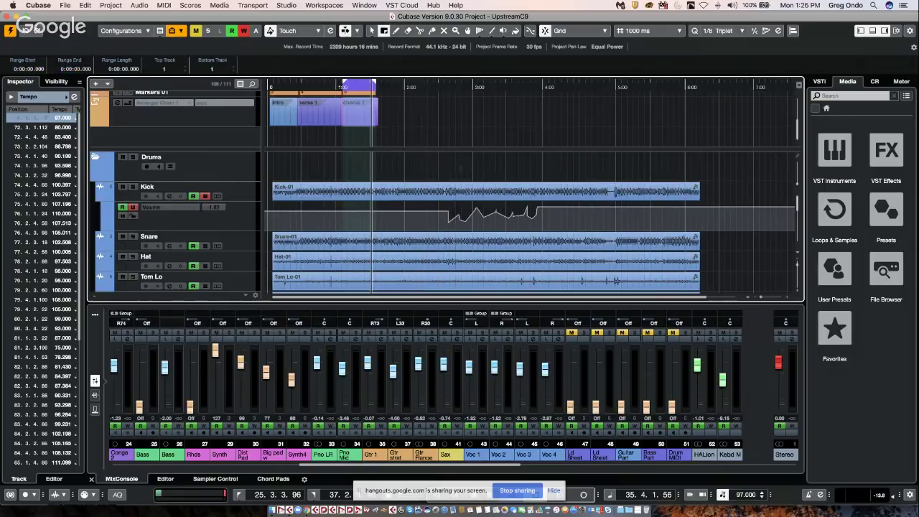
{"action": "left_click_drag", "start_coordinate": [432, 167], "coordinate": [544, 167]}
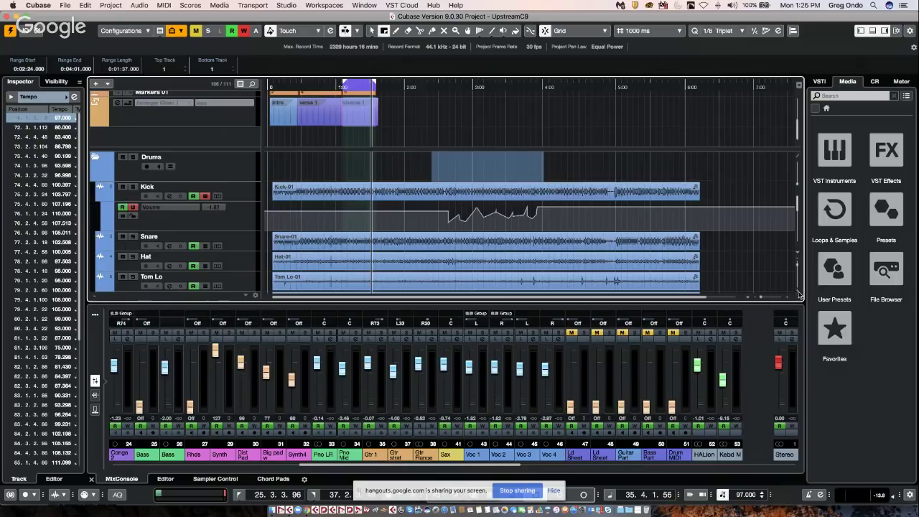
{"action": "left_click", "coordinate": [799, 163]}
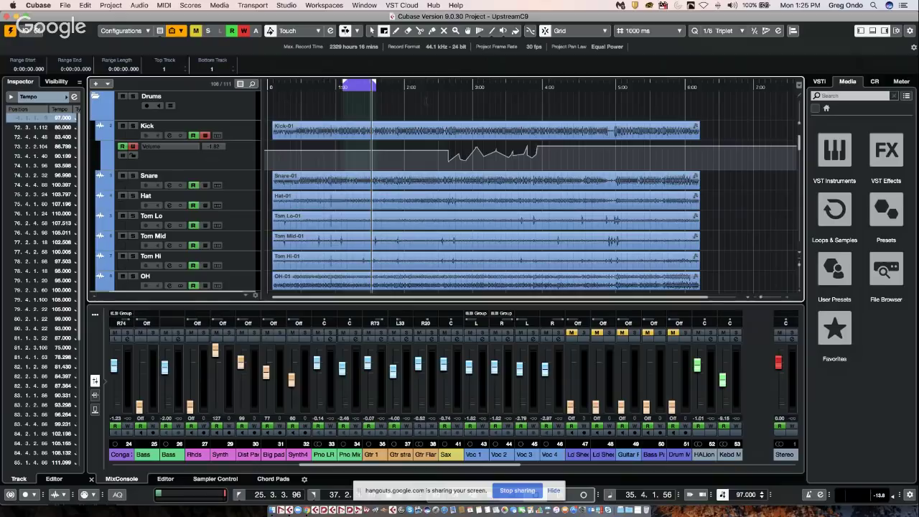
{"action": "left_click_drag", "start_coordinate": [425, 106], "coordinate": [549, 106]}
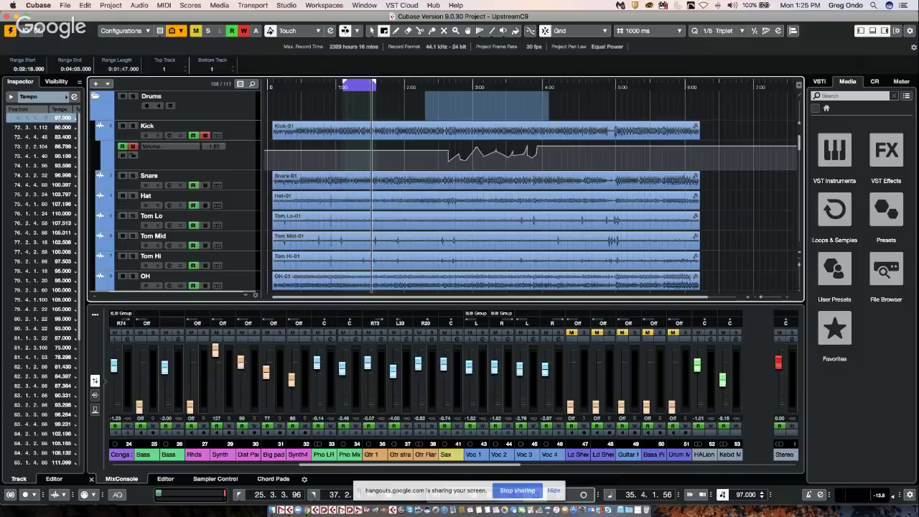
Step: Search the project's tracks for "ma" and select the Markers 01 track
{"action": "scroll", "coordinate": [532, 191], "scroll_direction": "down", "scroll_amount": 5}
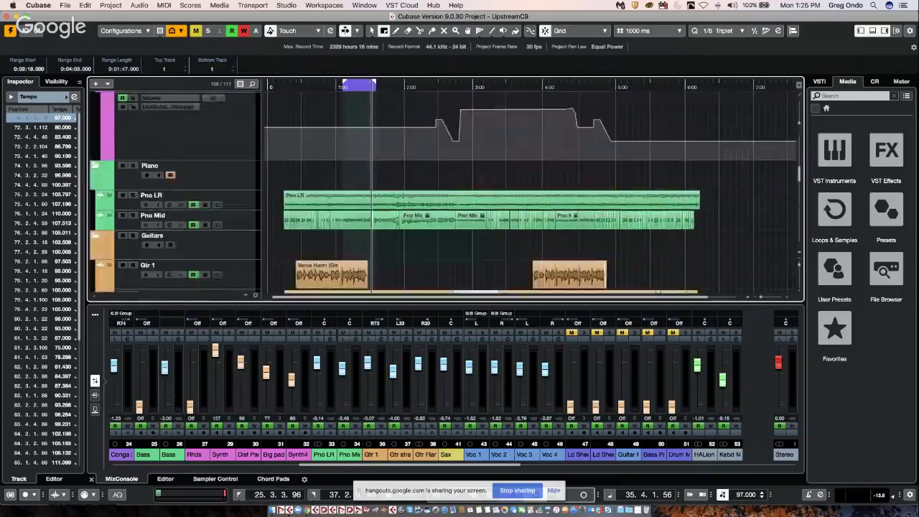
{"action": "left_click", "coordinate": [253, 84]}
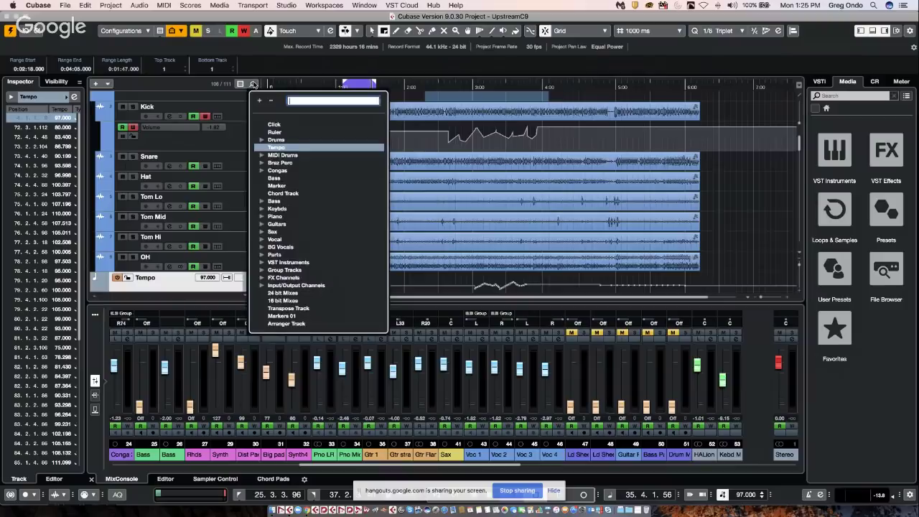
{"action": "type", "text": "ms"}
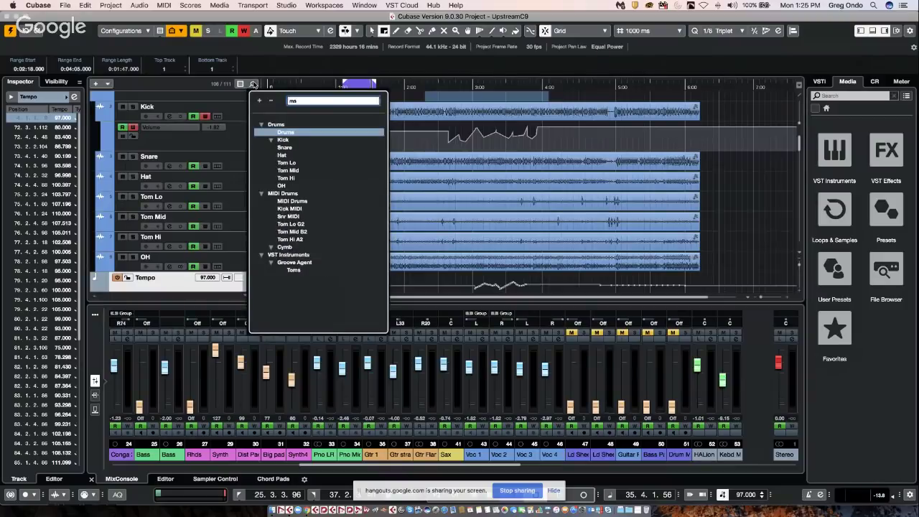
{"action": "key", "text": "BackSpace"}
{"action": "type", "text": "a"}
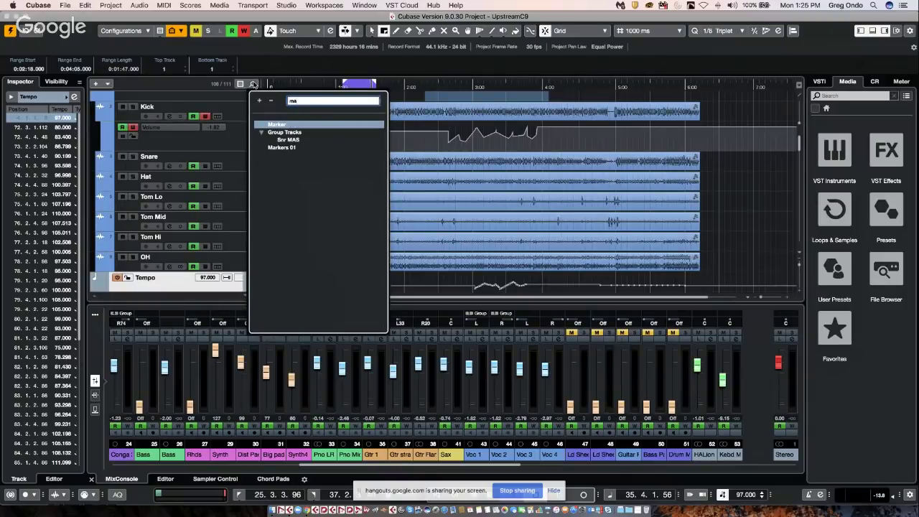
{"action": "left_click", "coordinate": [271, 149]}
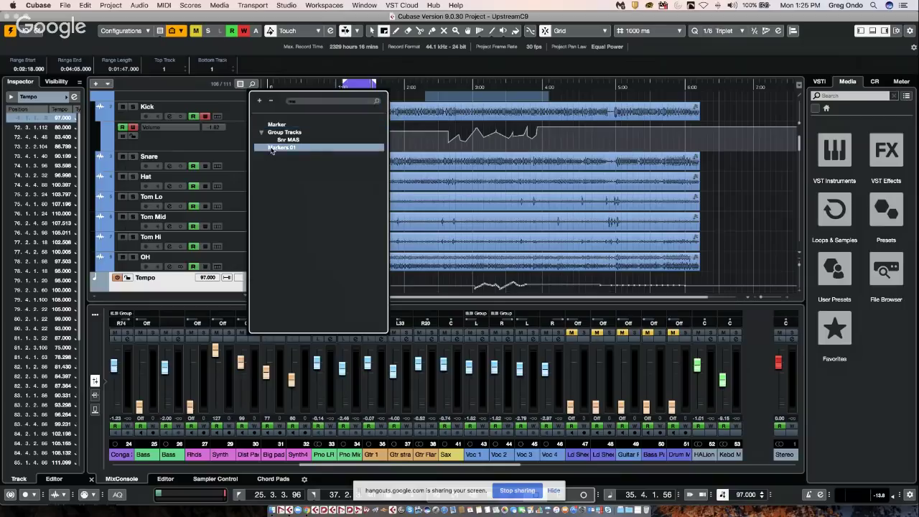
{"action": "key", "text": "Return"}
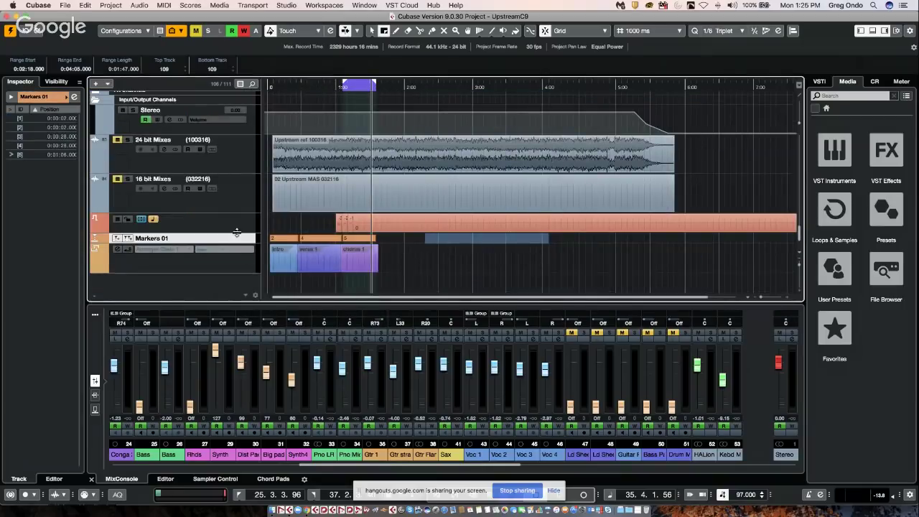
Step: Move the Markers 01 track up the track list to directly above the Drums folder
{"action": "scroll", "coordinate": [230, 168], "scroll_direction": "up", "scroll_amount": 5}
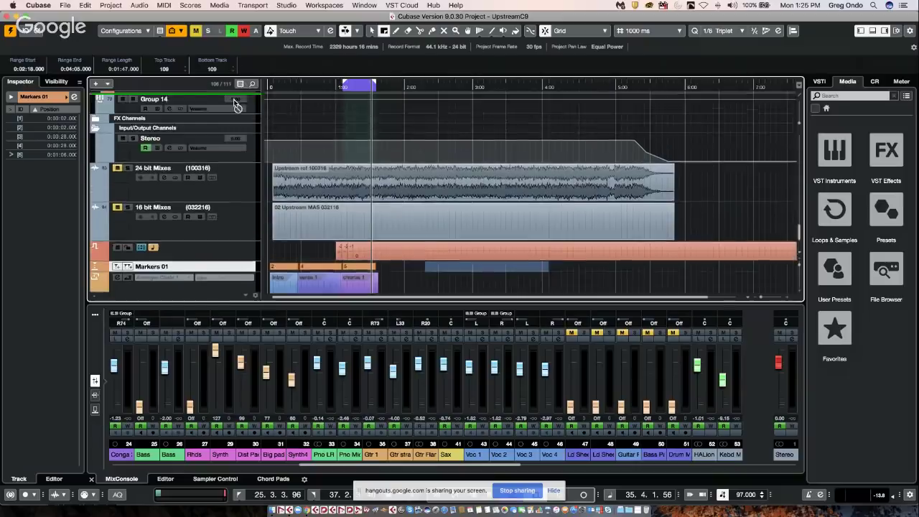
{"action": "scroll", "coordinate": [239, 91], "scroll_direction": "up", "scroll_amount": 10}
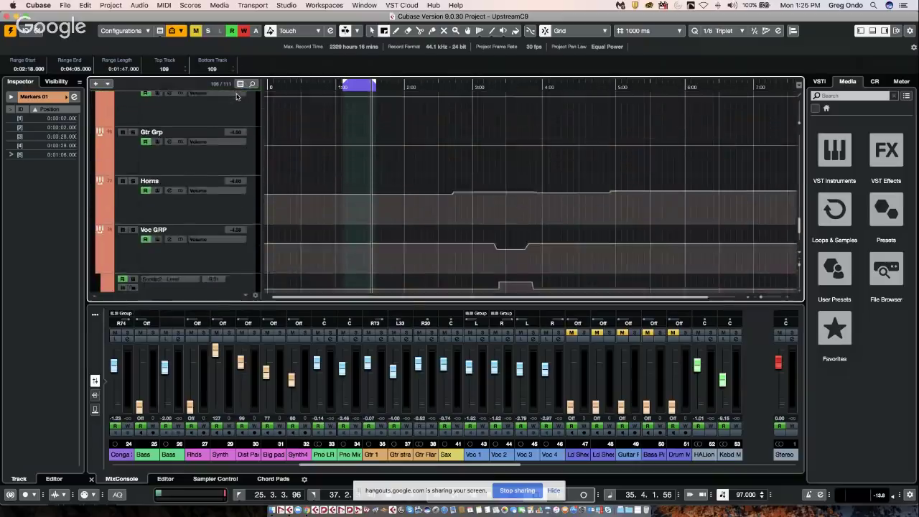
{"action": "scroll", "coordinate": [237, 96], "scroll_direction": "up", "scroll_amount": 10}
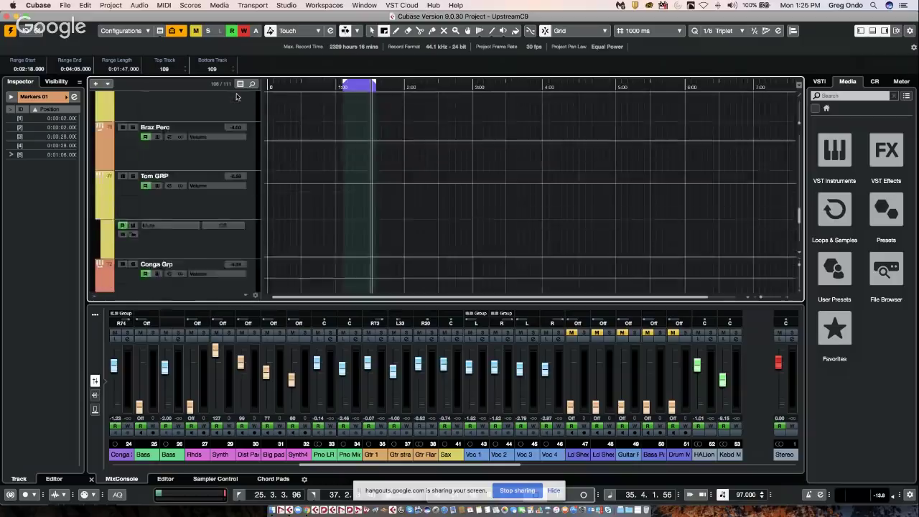
{"action": "scroll", "coordinate": [236, 97], "scroll_direction": "up", "scroll_amount": 10}
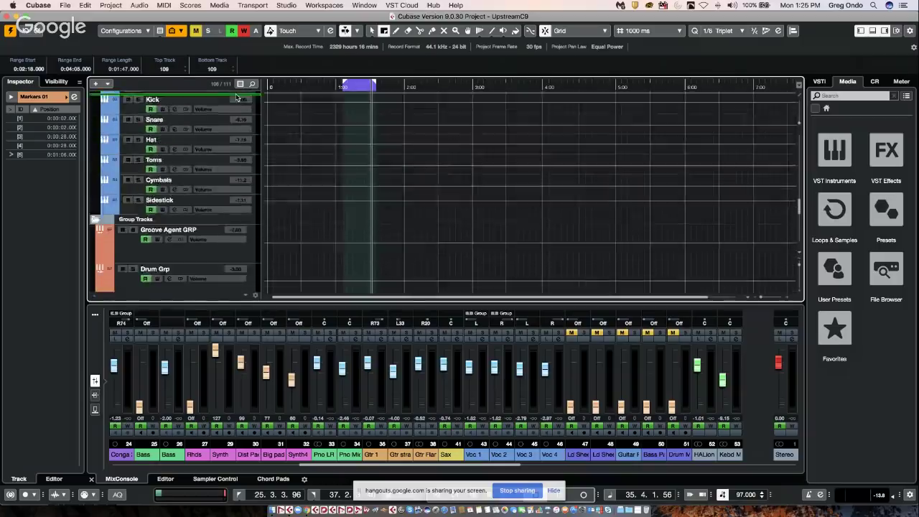
{"action": "scroll", "coordinate": [236, 97], "scroll_direction": "up", "scroll_amount": 10}
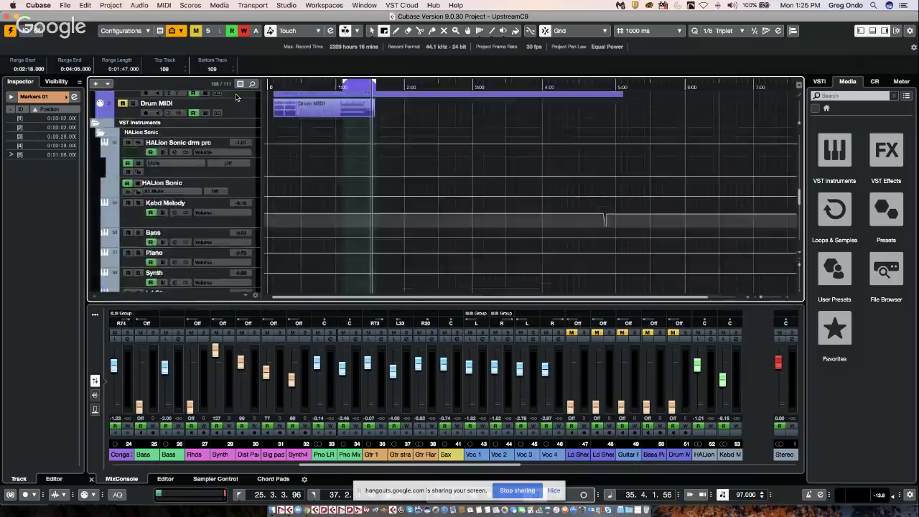
{"action": "scroll", "coordinate": [236, 97], "scroll_direction": "up", "scroll_amount": 10}
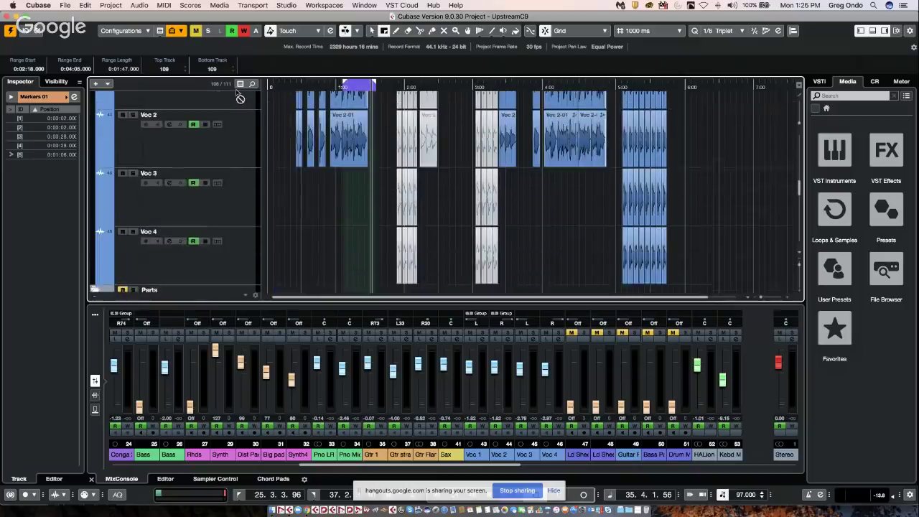
{"action": "scroll", "coordinate": [234, 97], "scroll_direction": "up", "scroll_amount": 10}
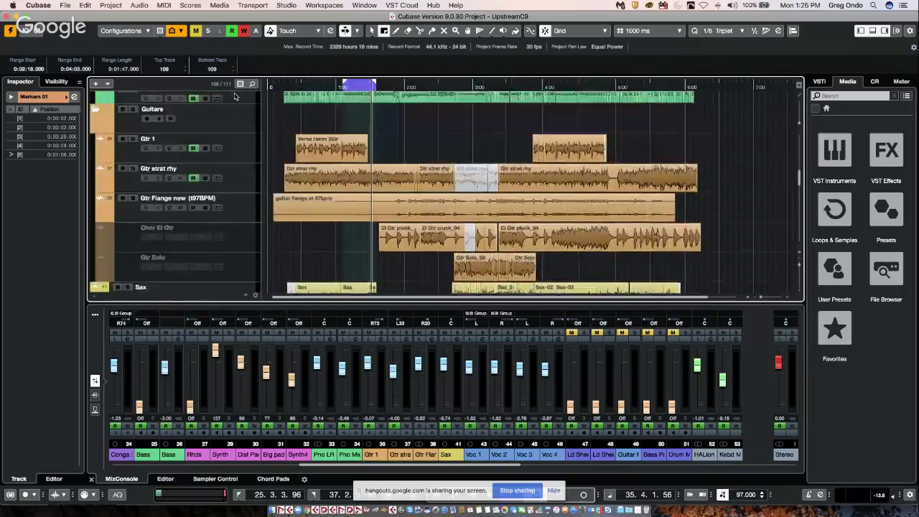
{"action": "scroll", "coordinate": [234, 96], "scroll_direction": "up", "scroll_amount": 10}
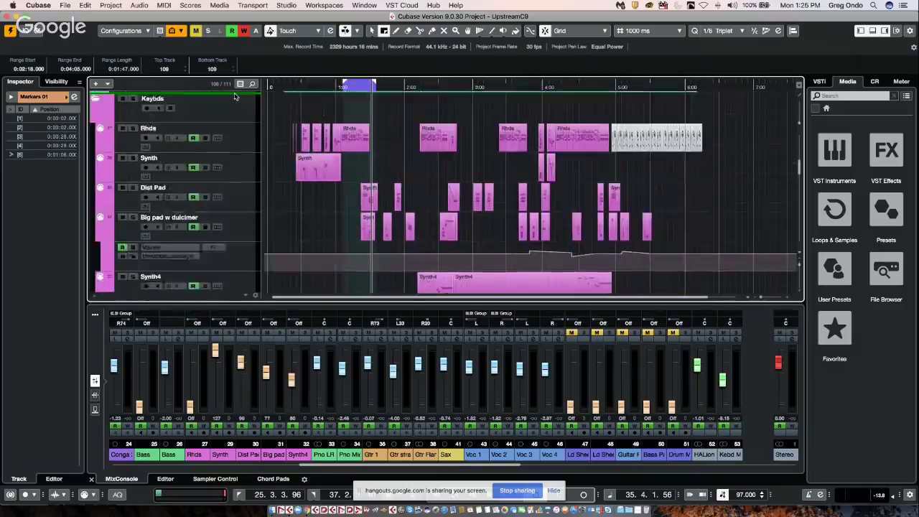
{"action": "scroll", "coordinate": [234, 96], "scroll_direction": "up", "scroll_amount": 10}
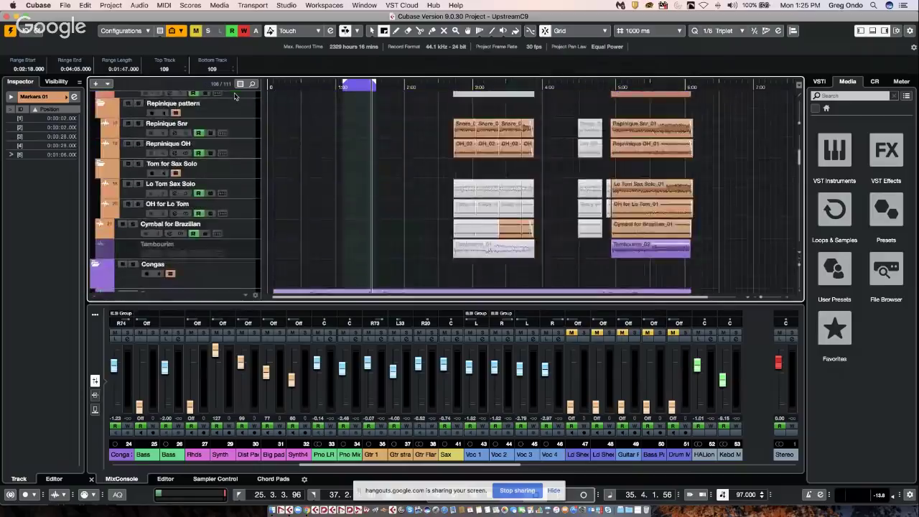
{"action": "scroll", "coordinate": [235, 96], "scroll_direction": "up", "scroll_amount": 10}
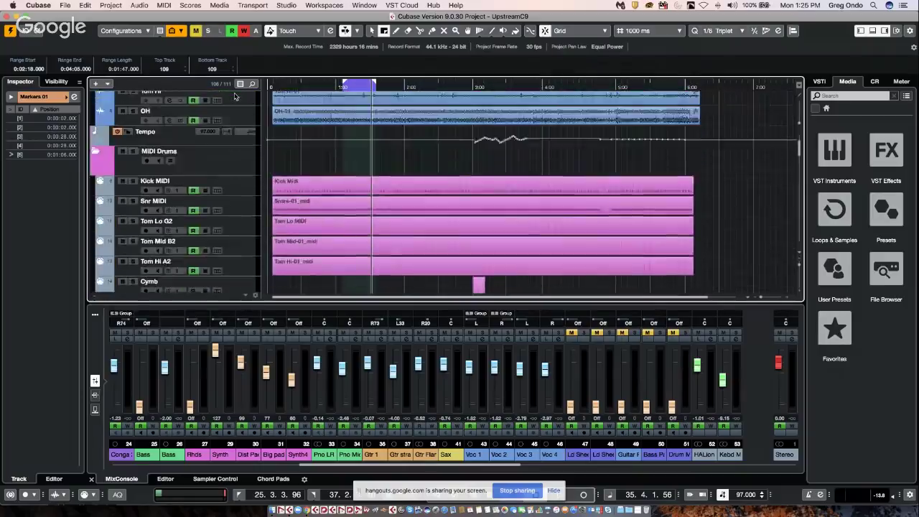
{"action": "scroll", "coordinate": [235, 97], "scroll_direction": "up", "scroll_amount": 3}
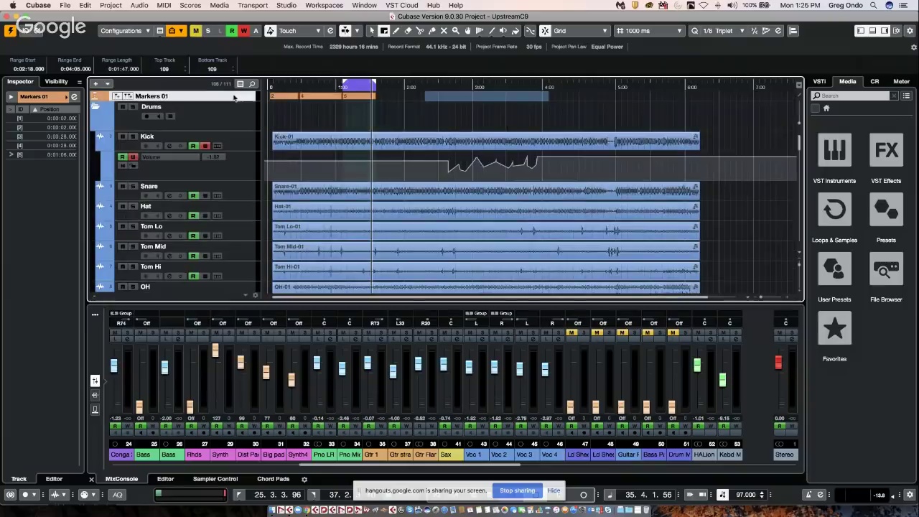
Step: Clear the range selection and add position markers on the Markers 01 track at about 2:30 and 3:59
{"action": "left_click", "coordinate": [459, 166]}
{"action": "left_click", "coordinate": [359, 98]}
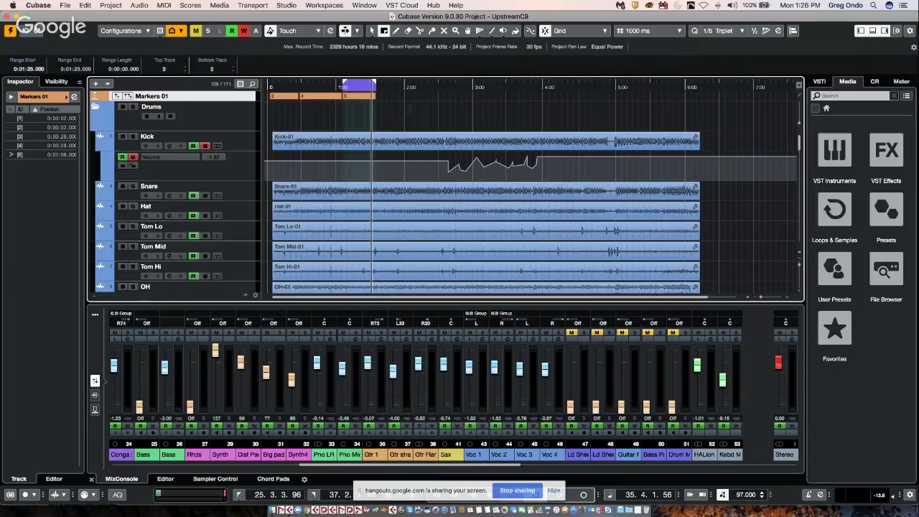
{"action": "left_click", "coordinate": [443, 105]}
{"action": "left_click", "coordinate": [439, 91]}
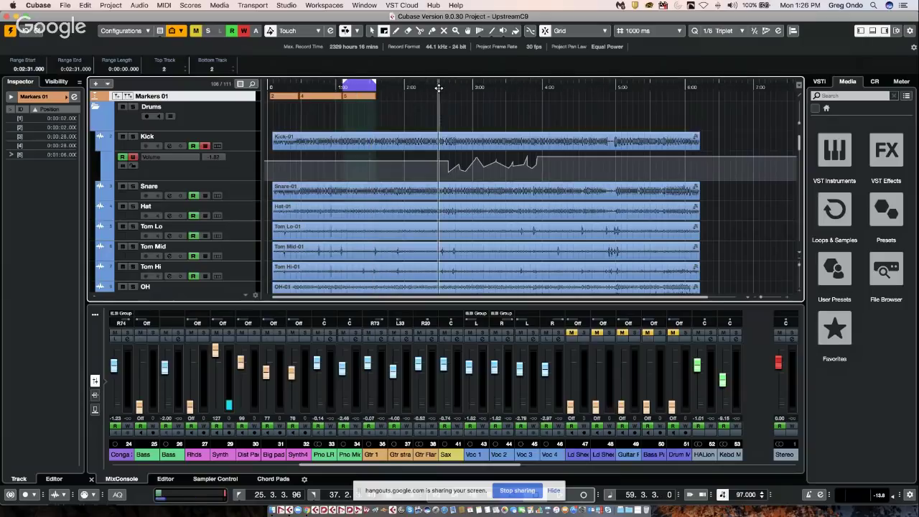
{"action": "left_click", "coordinate": [118, 96]}
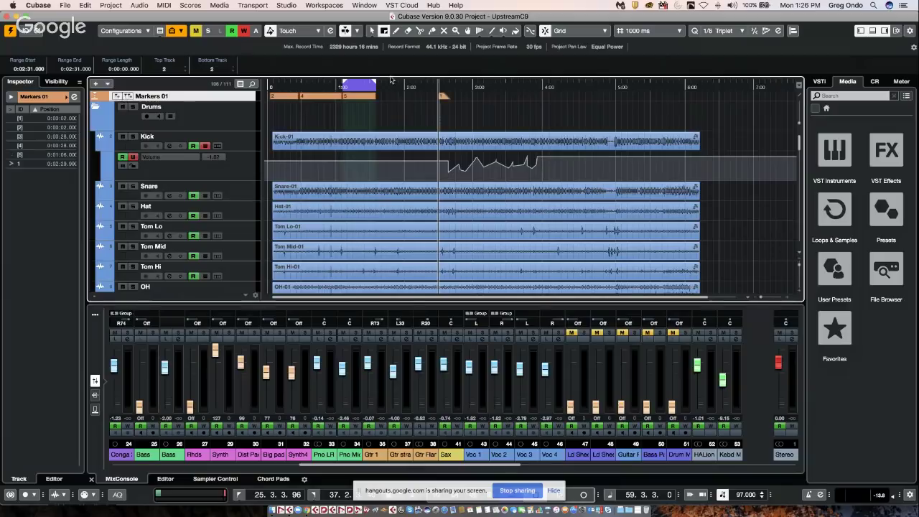
{"action": "left_click", "coordinate": [542, 87]}
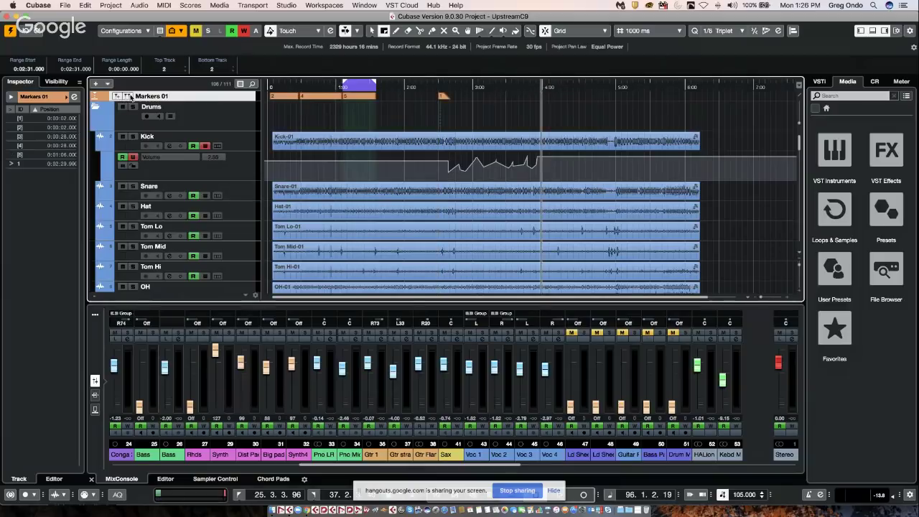
{"action": "left_click", "coordinate": [117, 96]}
Step: Select the range between markers 1 and 2 across all tracks with Range Selection
{"action": "left_click", "coordinate": [477, 112]}
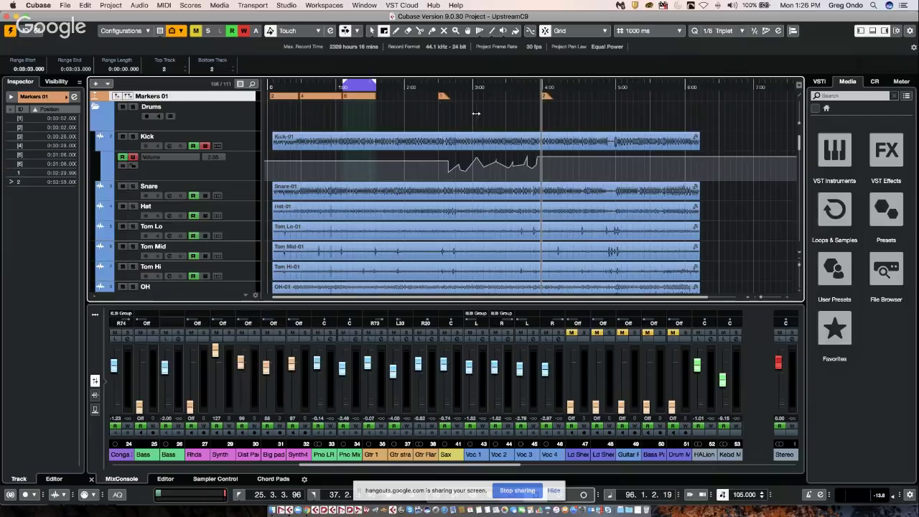
{"action": "double_click", "coordinate": [480, 103]}
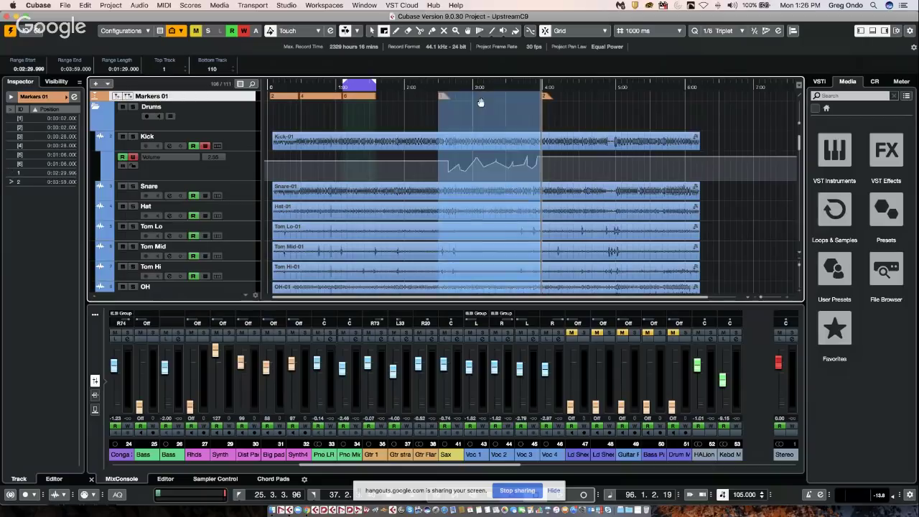
{"action": "left_click", "coordinate": [425, 84]}
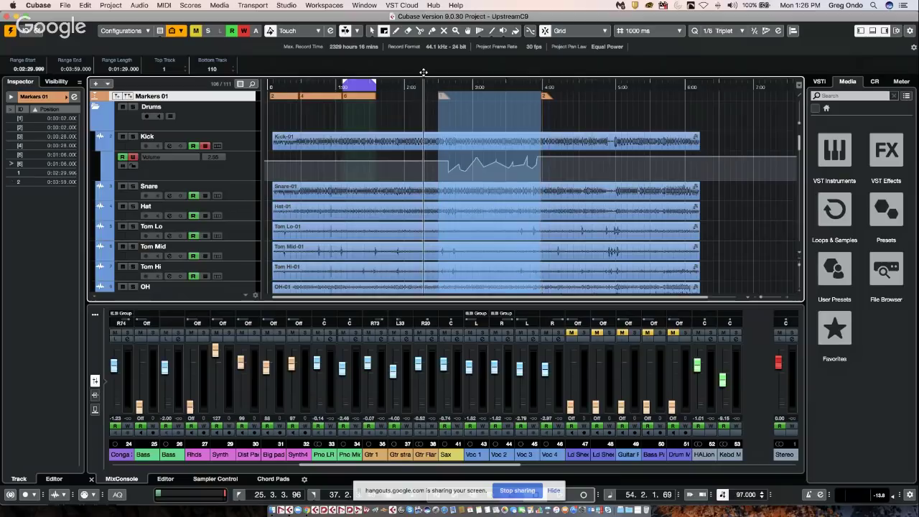
{"action": "key", "text": "g"}
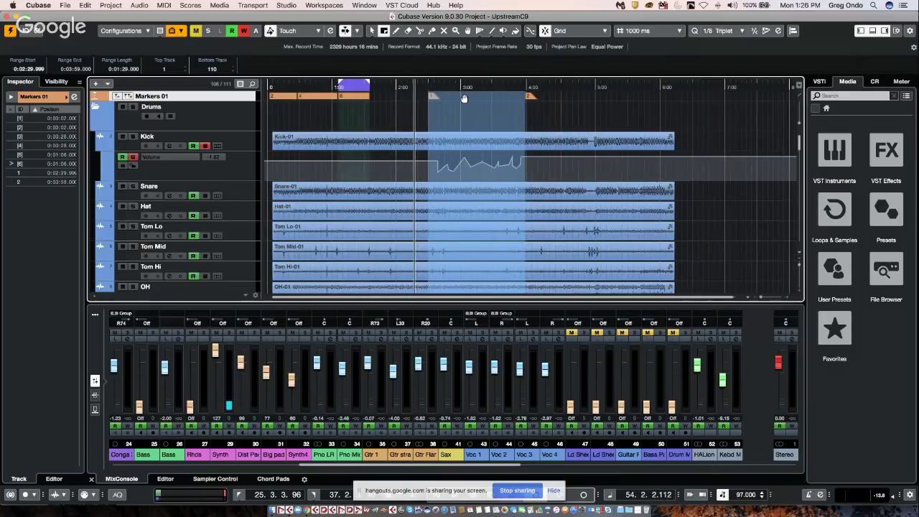
Step: Try copying the selected range on all tracks to start at 0:06:27.000, inspect the copied tempo and MIDI, and undo the copy
{"action": "mouse_move", "coordinate": [465, 99]}
{"action": "left_mouse_down"}
{"action": "mouse_move", "coordinate": [579, 113]}
{"action": "mouse_move", "coordinate": [722, 99]}
{"action": "left_mouse_up"}
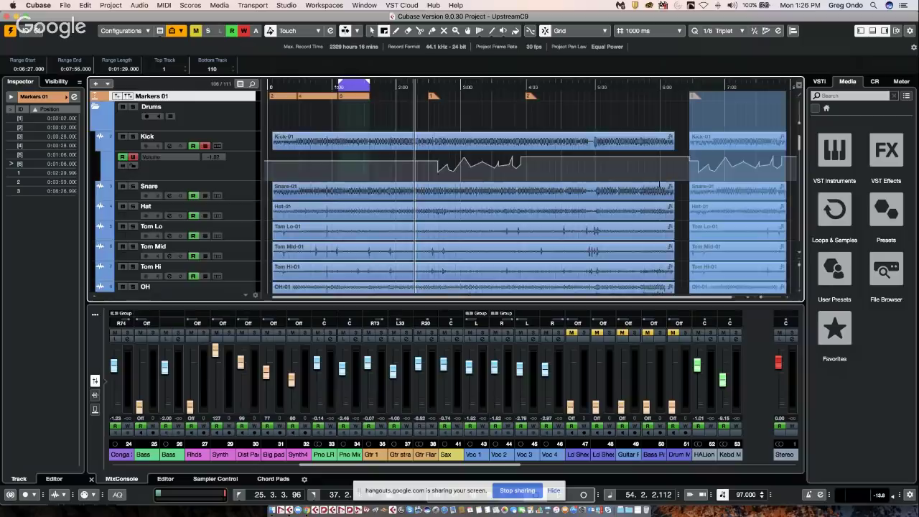
{"action": "scroll", "coordinate": [531, 190], "scroll_direction": "down", "scroll_amount": 5}
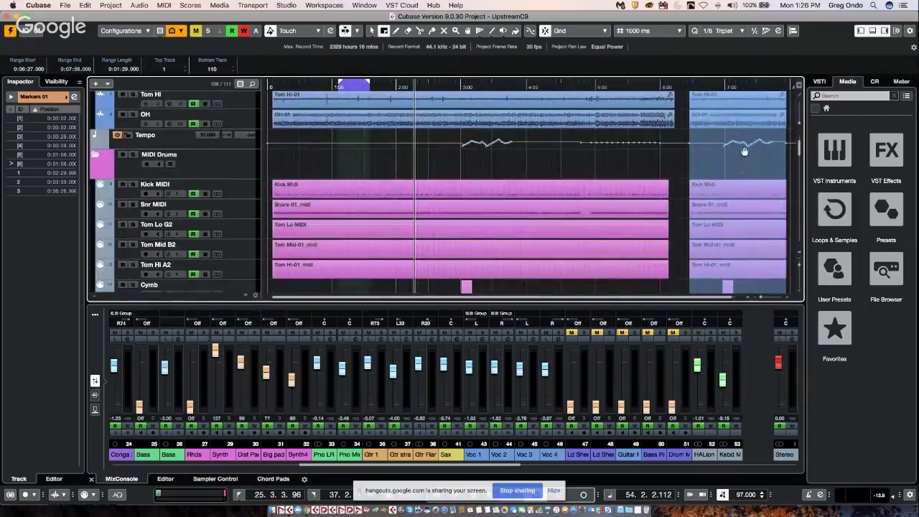
{"action": "scroll", "coordinate": [713, 190], "scroll_direction": "up", "scroll_amount": 5}
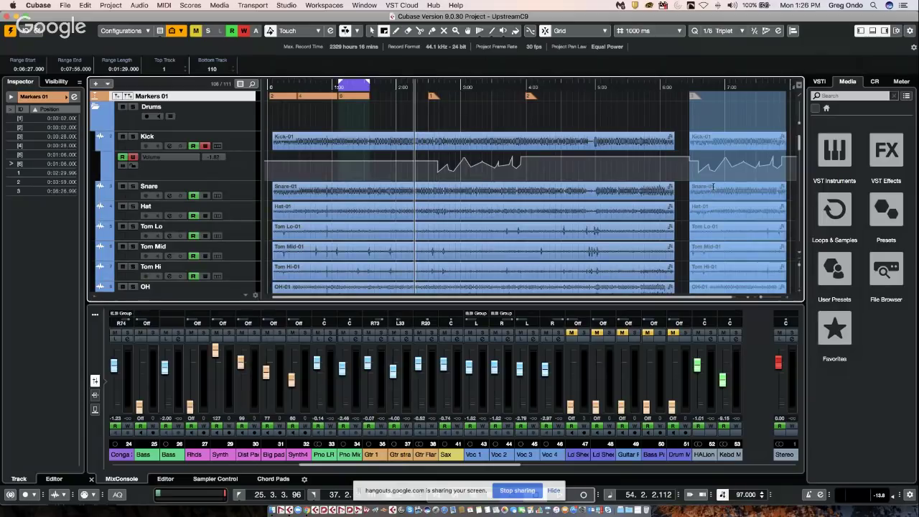
{"action": "key", "text": "ctrl+z"}
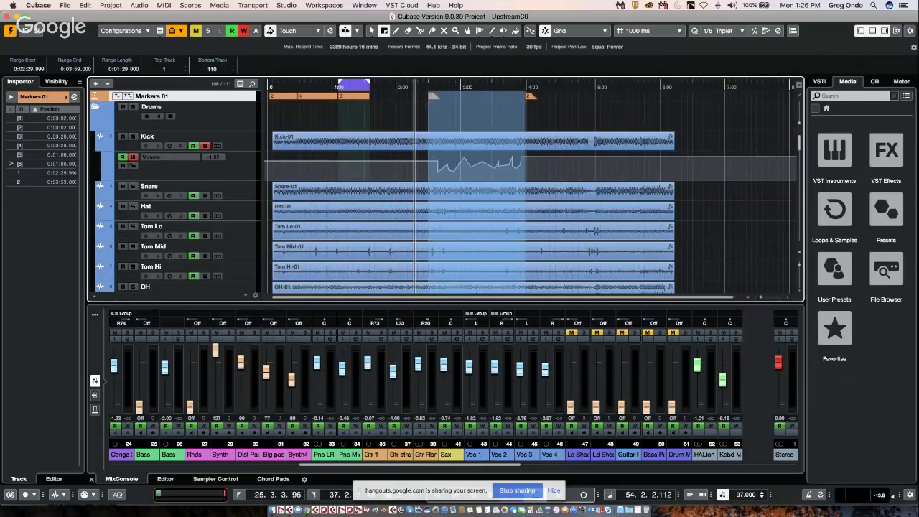
Step: Reselect the range between markers 1 and 2 and copy it on all tracks to start at 0:06:19.000
{"action": "left_click", "coordinate": [425, 106]}
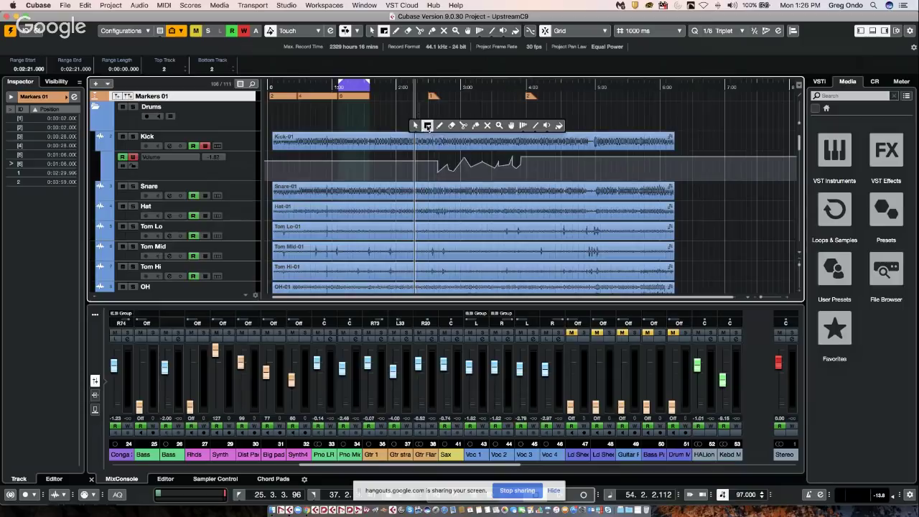
{"action": "double_click", "coordinate": [469, 100]}
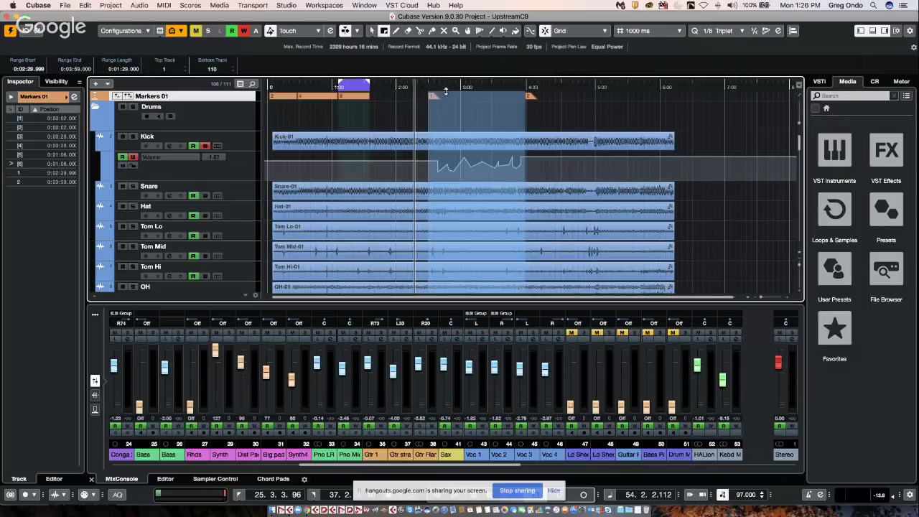
{"action": "left_click", "coordinate": [445, 87]}
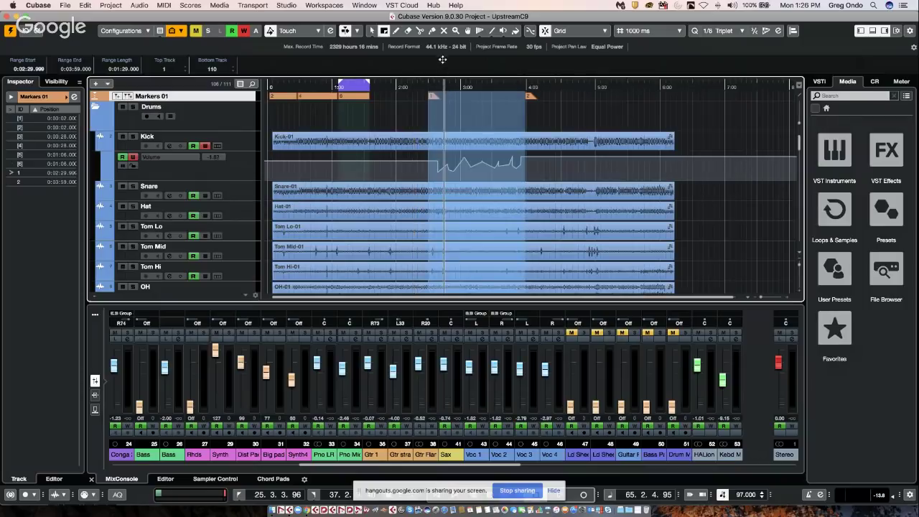
{"action": "key", "text": "space"}
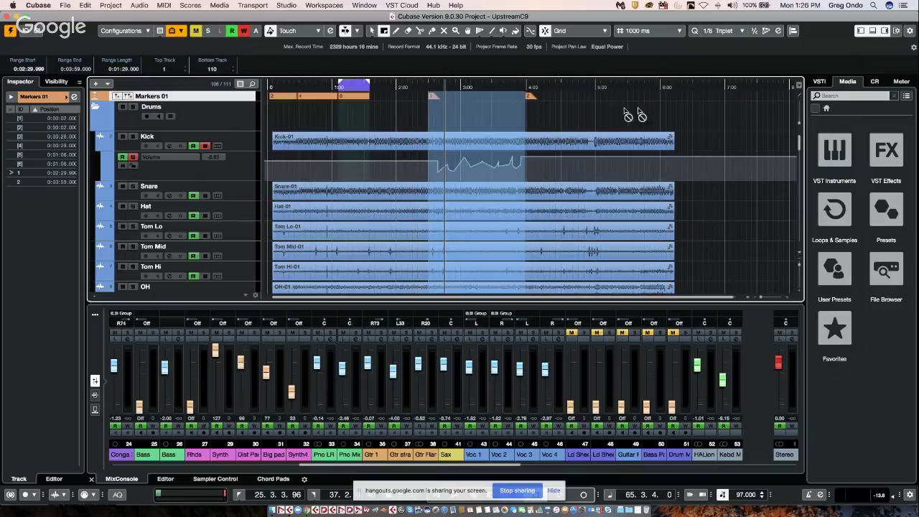
{"action": "mouse_move", "coordinate": [715, 108]}
{"action": "left_mouse_down"}
{"action": "mouse_move", "coordinate": [624, 100]}
{"action": "mouse_move", "coordinate": [703, 96]}
{"action": "left_mouse_up"}
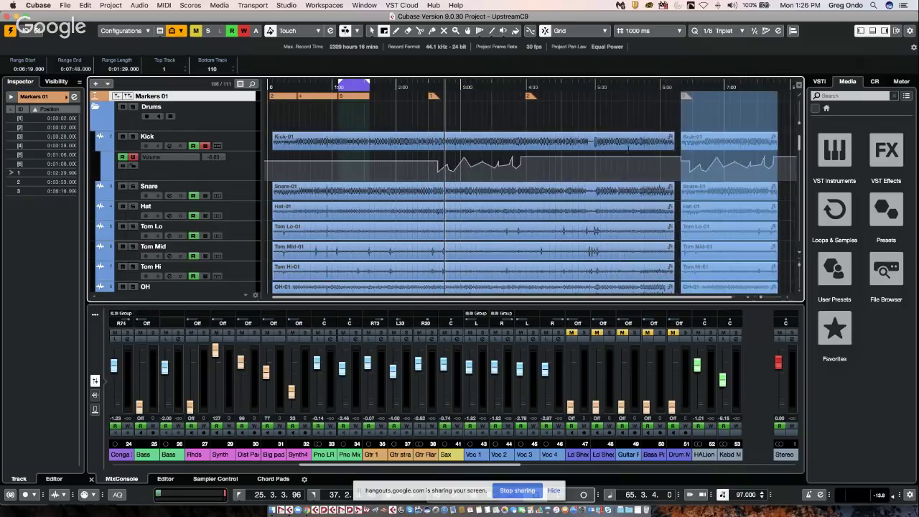
{"action": "scroll", "coordinate": [719, 176], "scroll_direction": "down", "scroll_amount": 1}
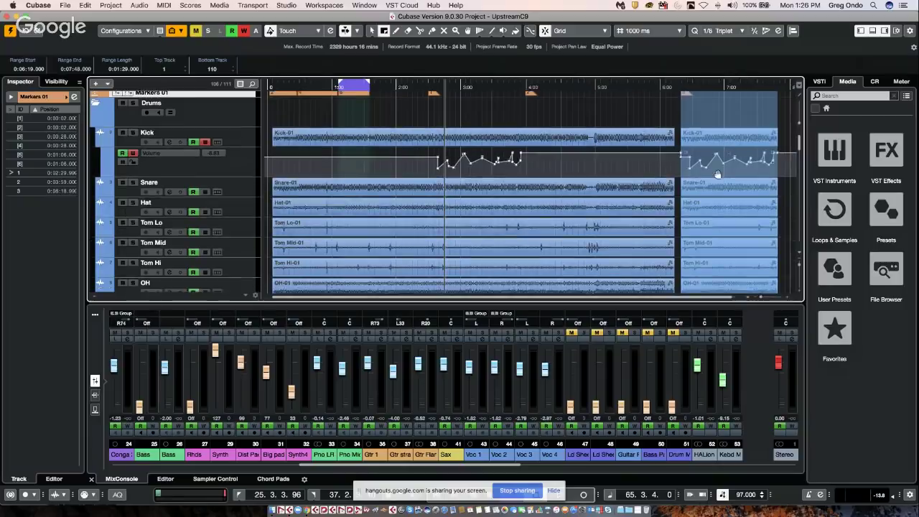
Step: Select the audio Kick track, open its Notepad, and enter the microphone note "AKG D 112"
{"action": "scroll", "coordinate": [719, 180], "scroll_direction": "down", "scroll_amount": 5}
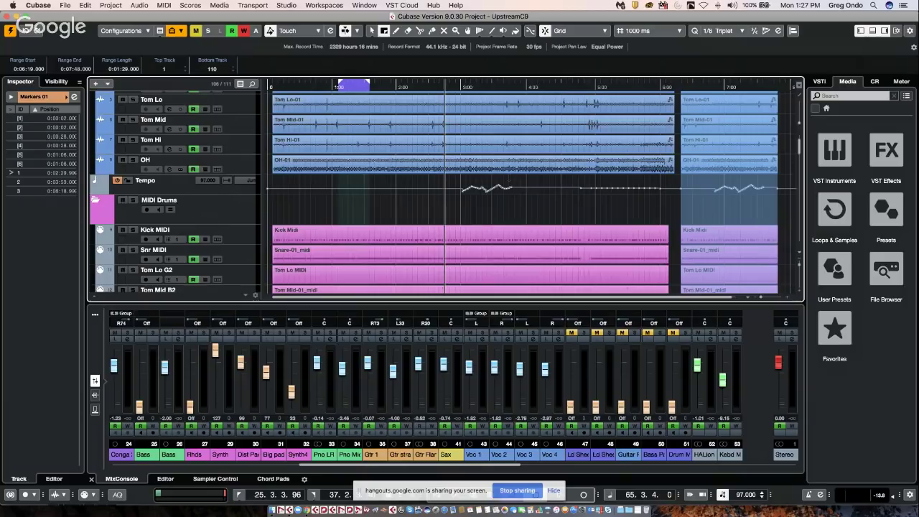
{"action": "left_click", "coordinate": [239, 236]}
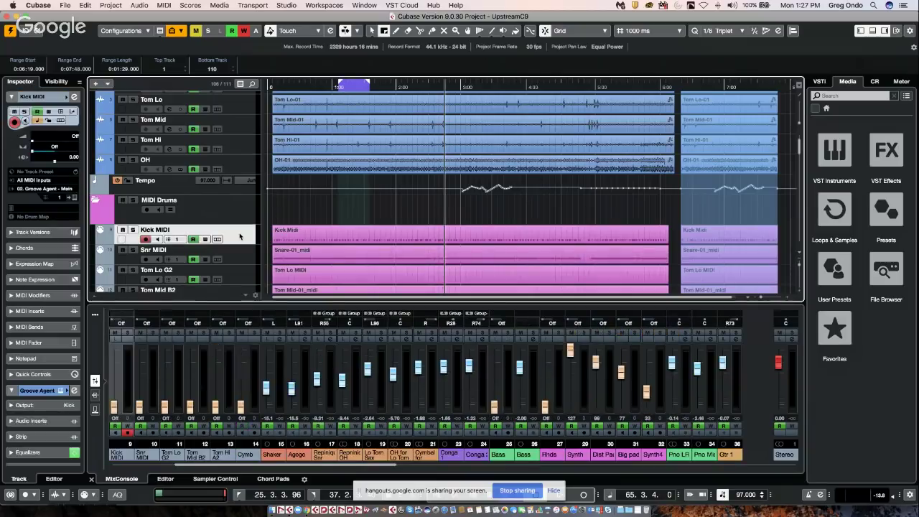
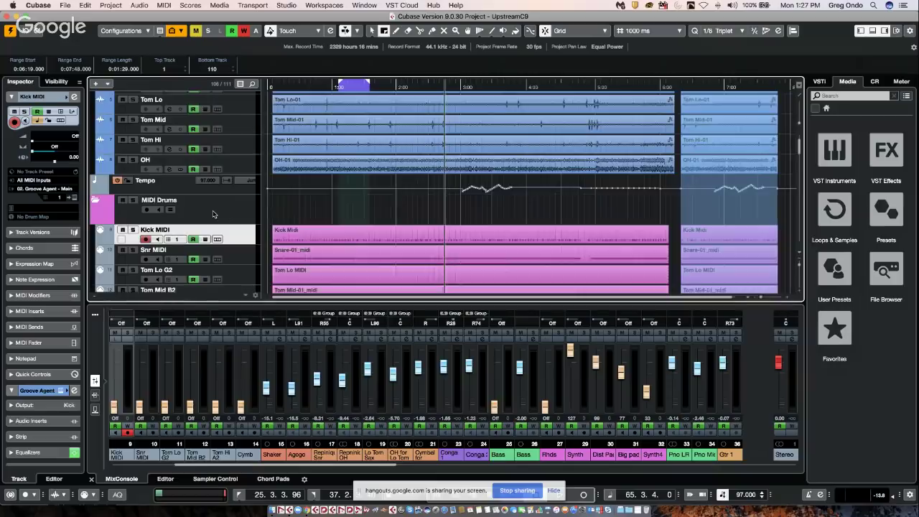
{"action": "scroll", "coordinate": [212, 219], "scroll_direction": "up", "scroll_amount": 4}
{"action": "left_click", "coordinate": [242, 141]}
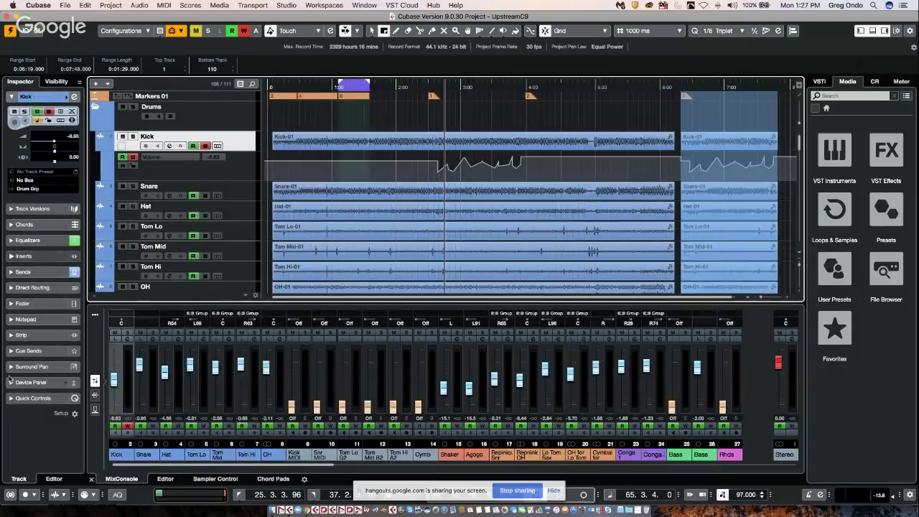
{"action": "left_click", "coordinate": [38, 262]}
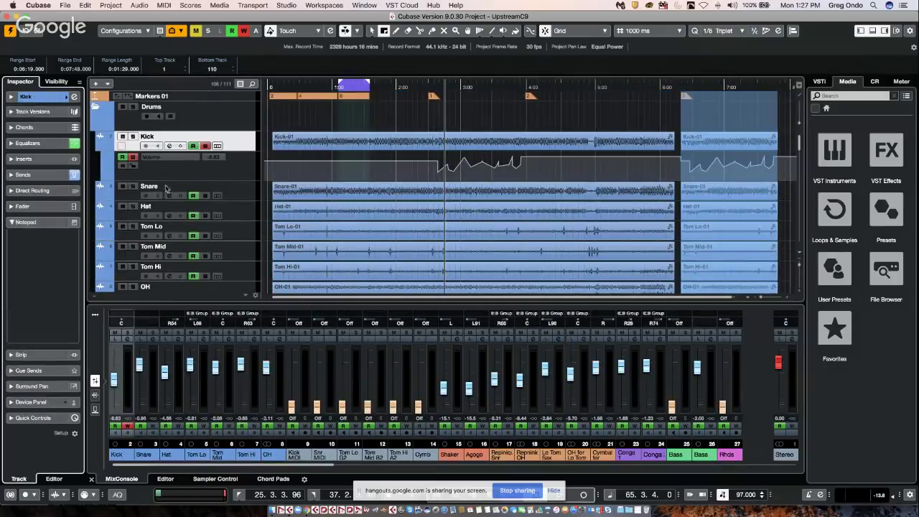
{"action": "left_click", "coordinate": [39, 235]}
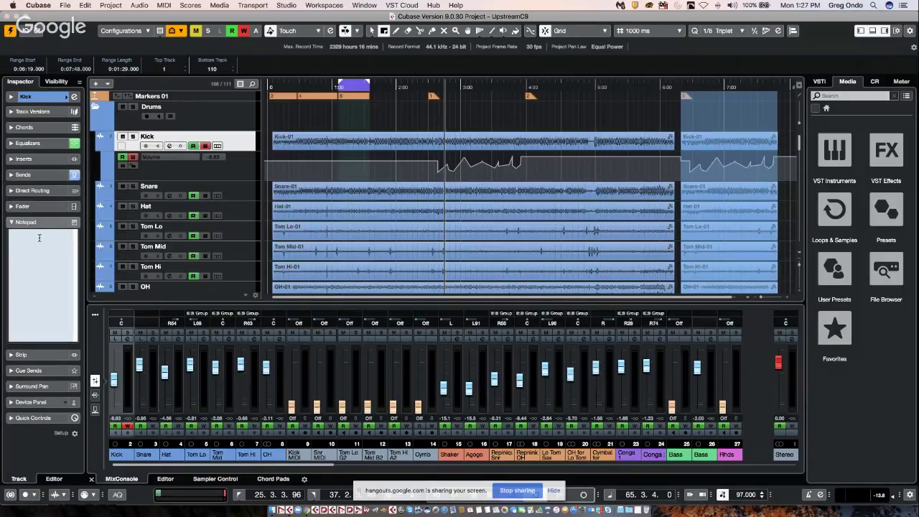
{"action": "type", "text": "AKG D 112"}
Step: Enter "SM 57 top" as the Notepad note for the Snare track
{"action": "left_click", "coordinate": [244, 196]}
{"action": "left_click", "coordinate": [243, 196]}
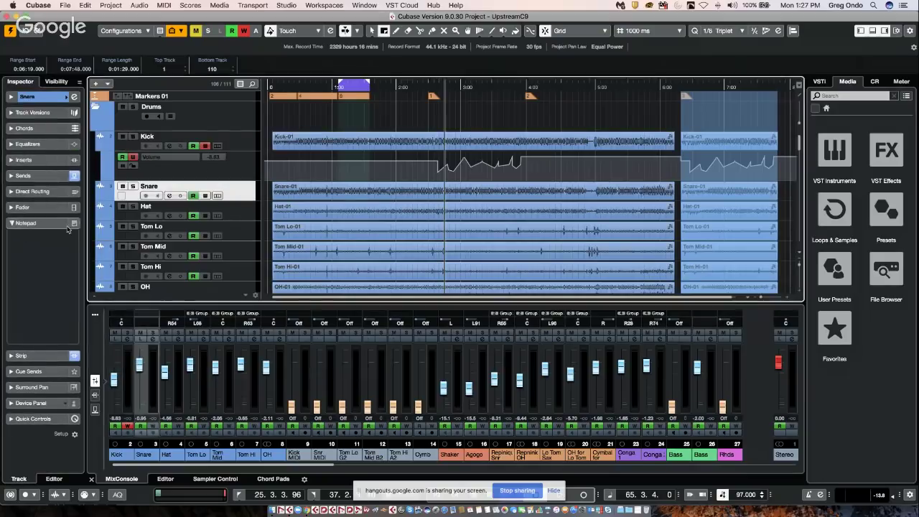
{"action": "left_click", "coordinate": [33, 238]}
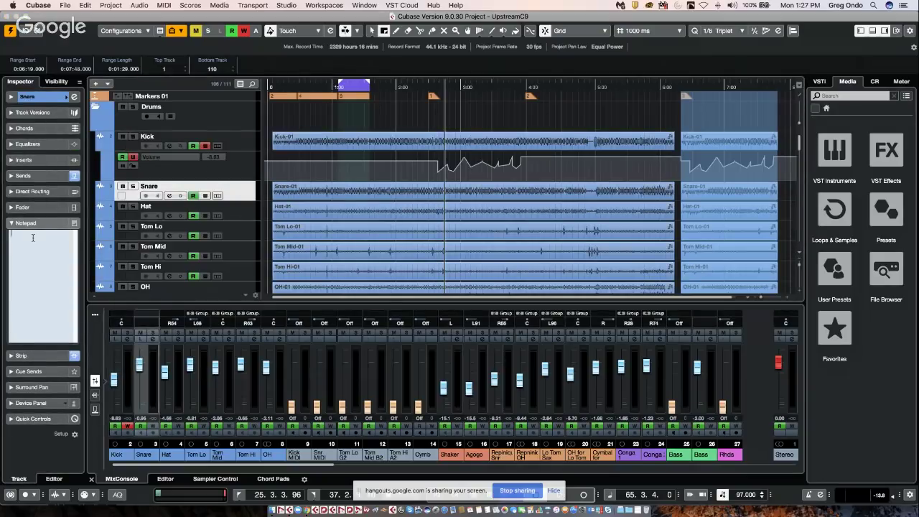
{"action": "type", "text": "SM 57 top"}
{"action": "left_click", "coordinate": [2, 231]}
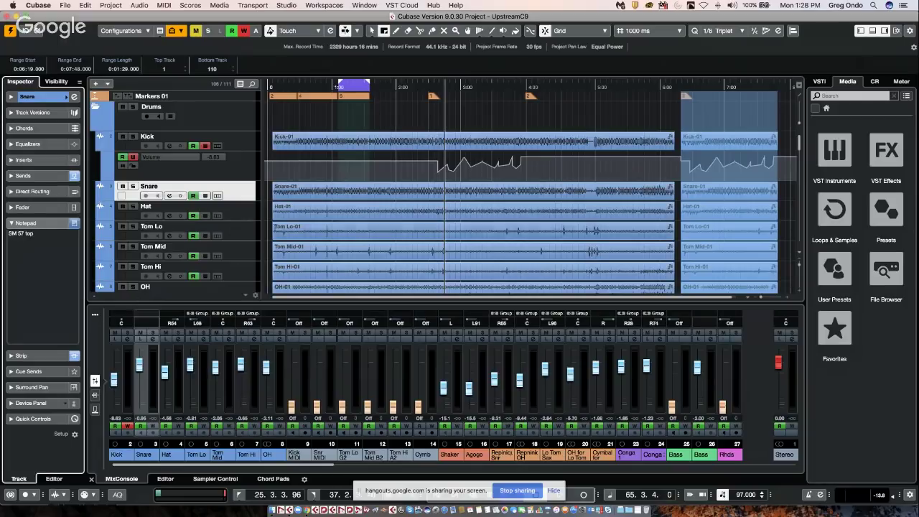
Step: Enter the Notepad notes "AKG 451" for the Hat track and "Sennheiser 421" for the Tom Lo track
{"action": "key", "text": "Down"}
{"action": "left_click", "coordinate": [42, 238]}
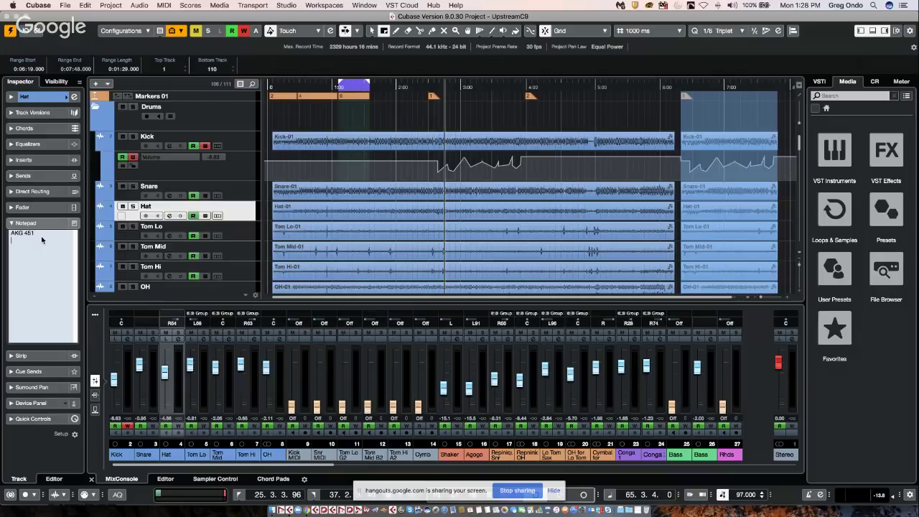
{"action": "left_click", "coordinate": [234, 233]}
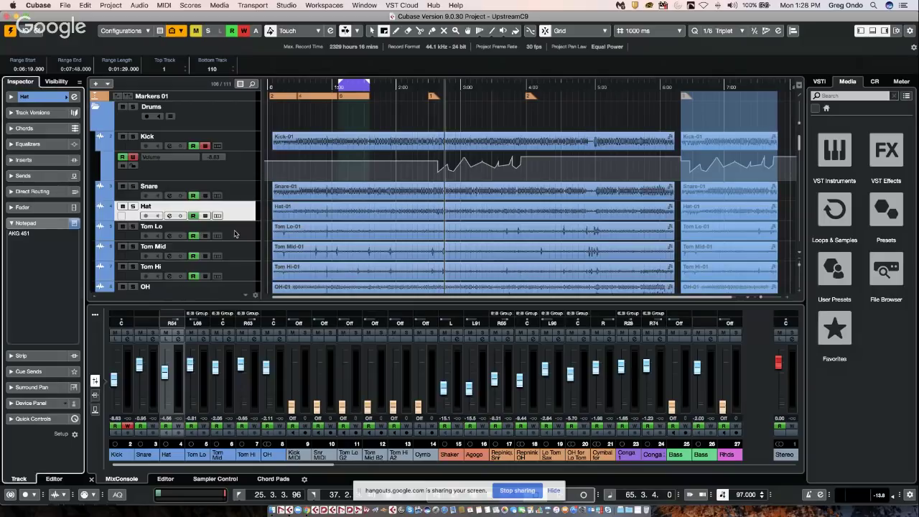
{"action": "left_click", "coordinate": [30, 240]}
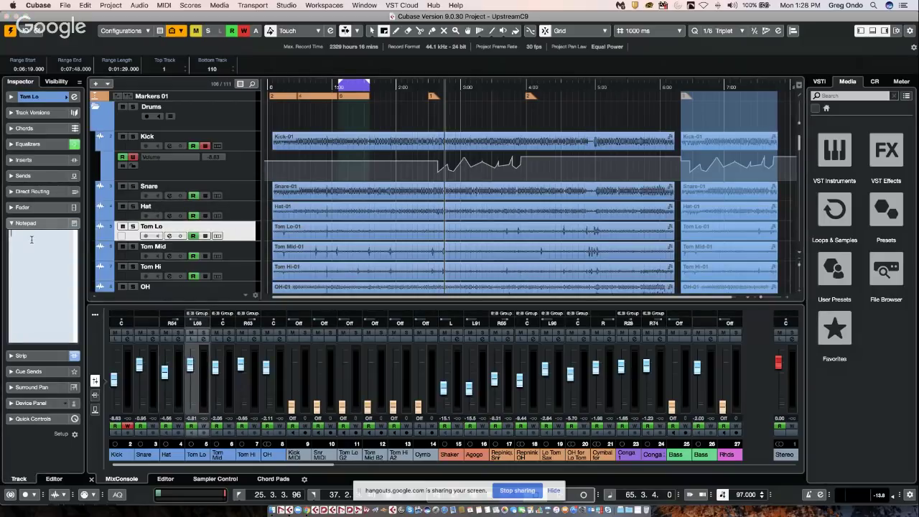
{"action": "type", "text": "Sennheiser 421"}
{"action": "key", "text": "Return"}
{"action": "left_click", "coordinate": [224, 259]}
Step: Select the Synth track among the keyboard tracks and enter the placeholder text "jlygdiuyg iuy" in its Notepad
{"action": "scroll", "coordinate": [224, 258], "scroll_direction": "down", "scroll_amount": 6}
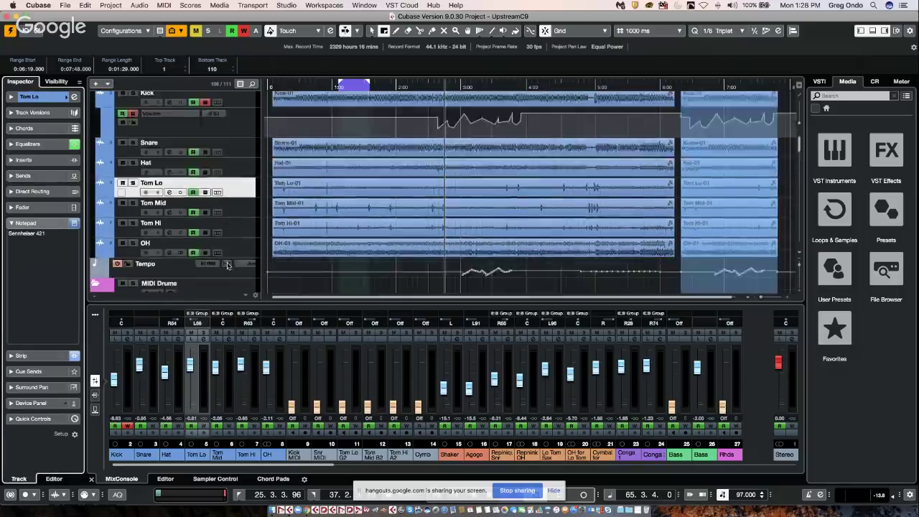
{"action": "scroll", "coordinate": [215, 222], "scroll_direction": "down", "scroll_amount": 6}
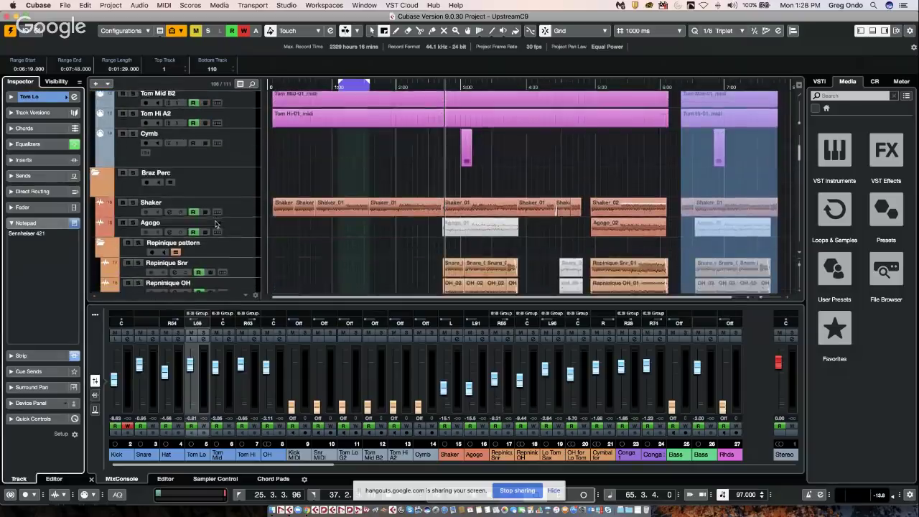
{"action": "scroll", "coordinate": [215, 224], "scroll_direction": "down", "scroll_amount": 3}
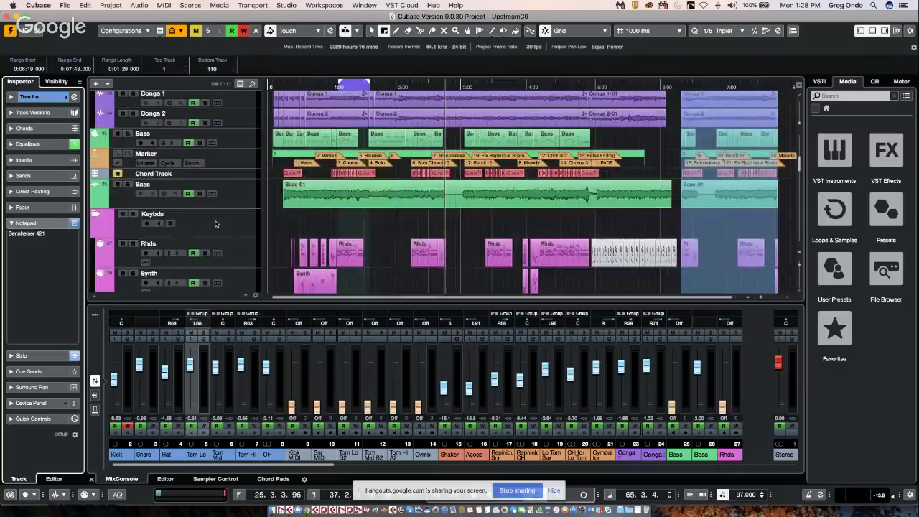
{"action": "scroll", "coordinate": [214, 225], "scroll_direction": "down", "scroll_amount": 2}
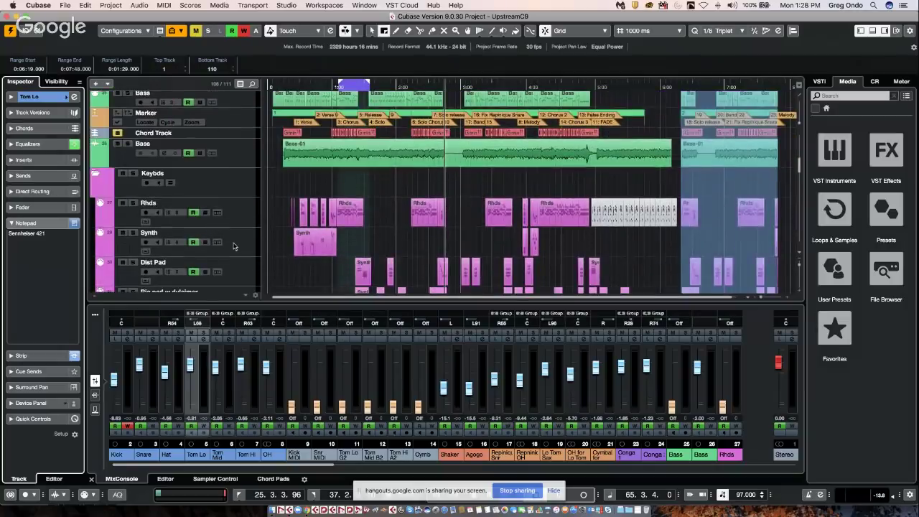
{"action": "left_click", "coordinate": [233, 247]}
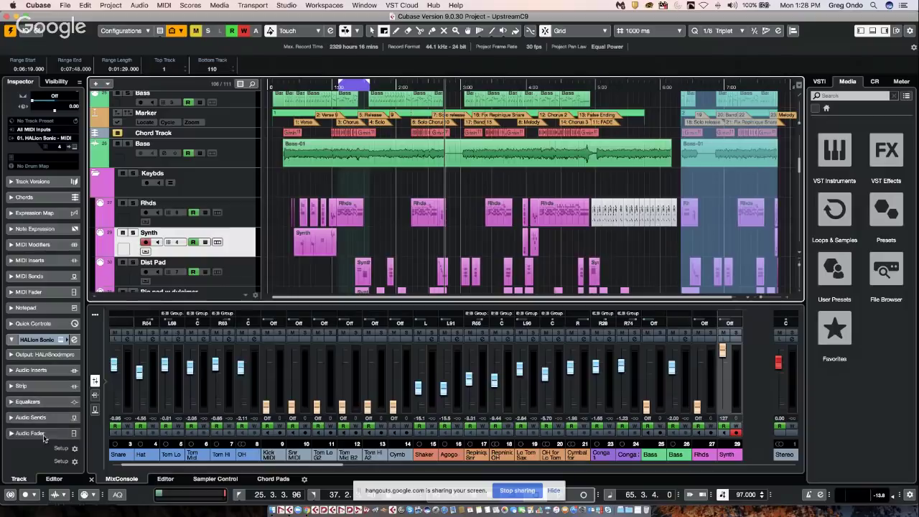
{"action": "left_click", "coordinate": [59, 309]}
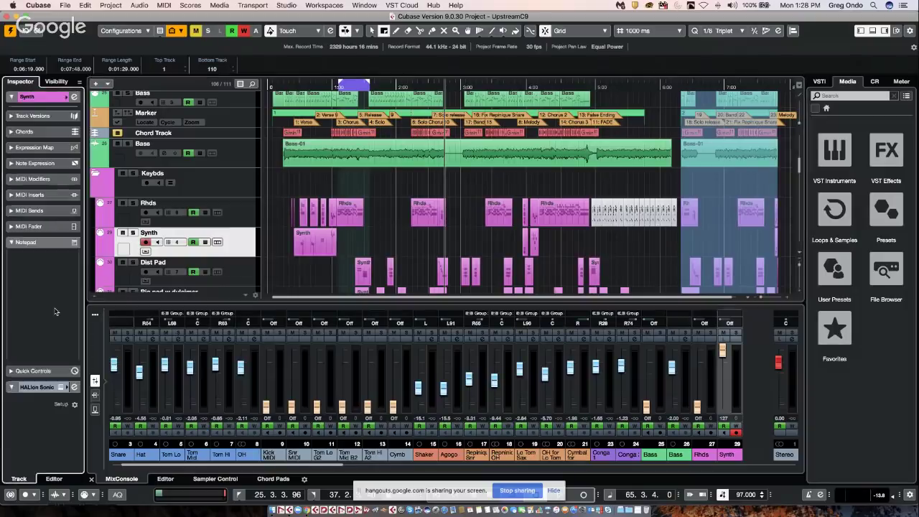
{"action": "left_click", "coordinate": [20, 258]}
{"action": "type", "text": "jlygdiuyg iuy"}
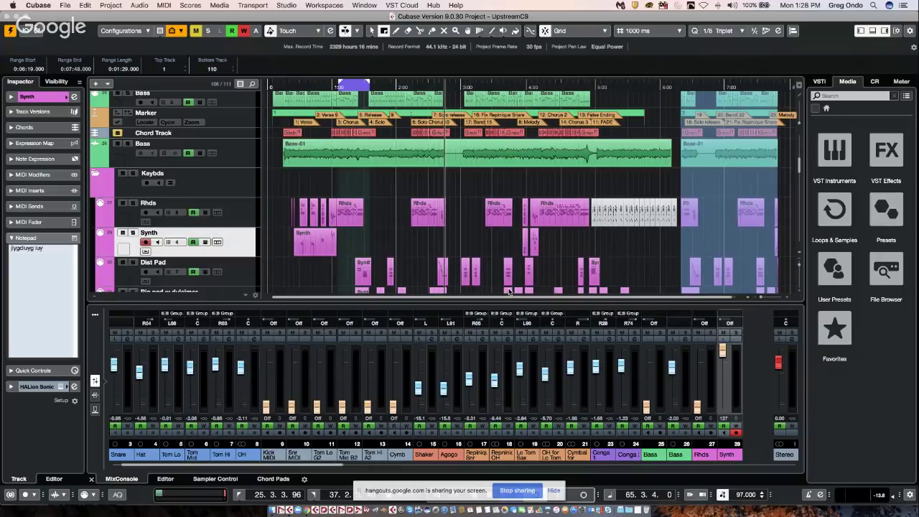
{"action": "left_click", "coordinate": [416, 251]}
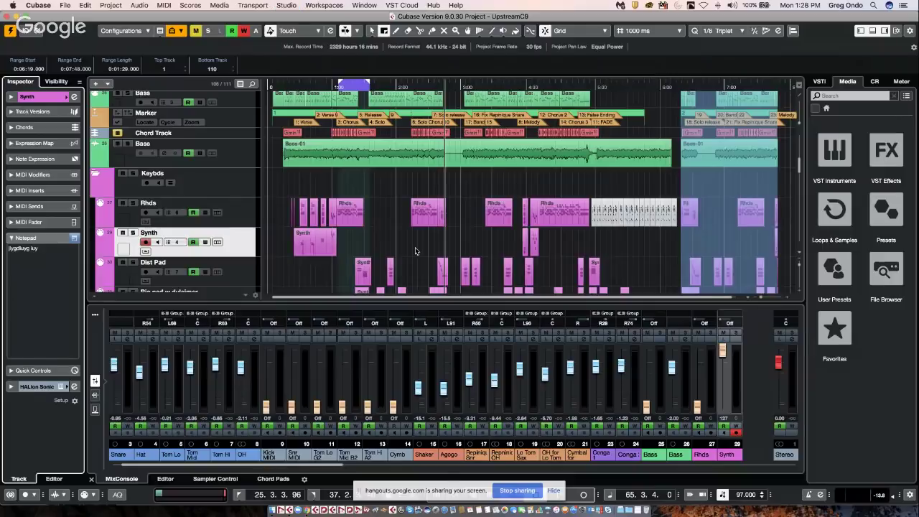
Step: Open the MixConsole and enable the Notepad section in its window layout
{"action": "key", "text": "F3"}
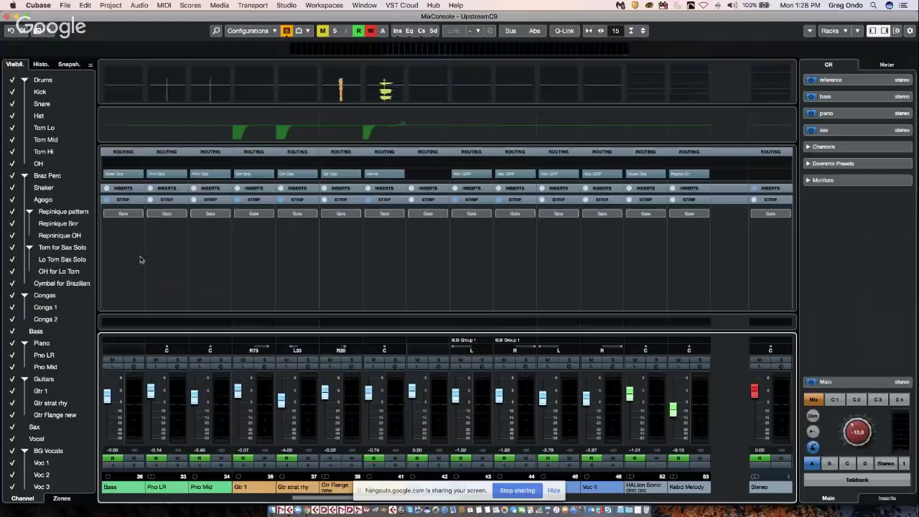
{"action": "left_click", "coordinate": [859, 32]}
{"action": "left_click", "coordinate": [890, 35]}
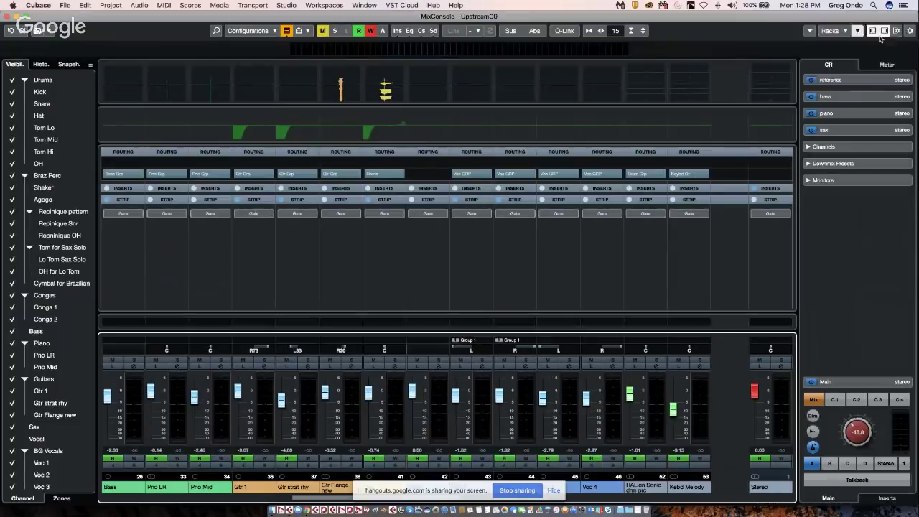
{"action": "left_click", "coordinate": [896, 33]}
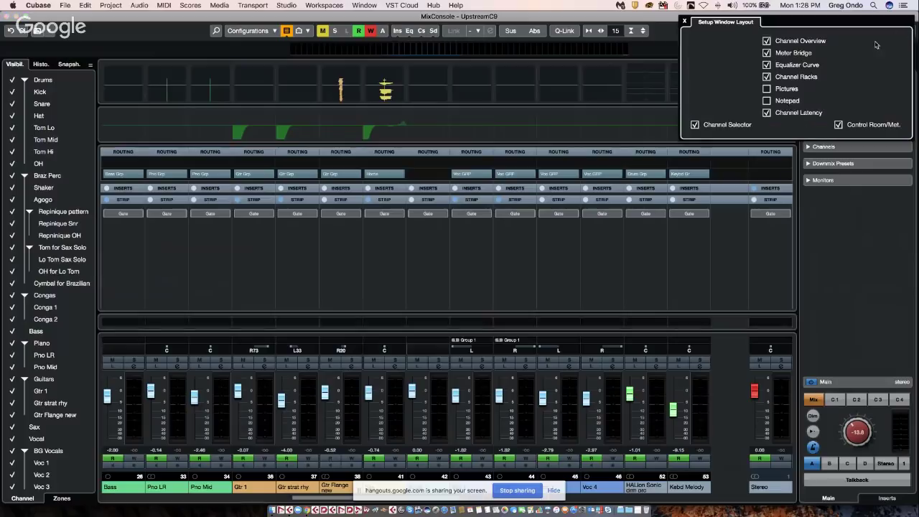
{"action": "left_click", "coordinate": [767, 100]}
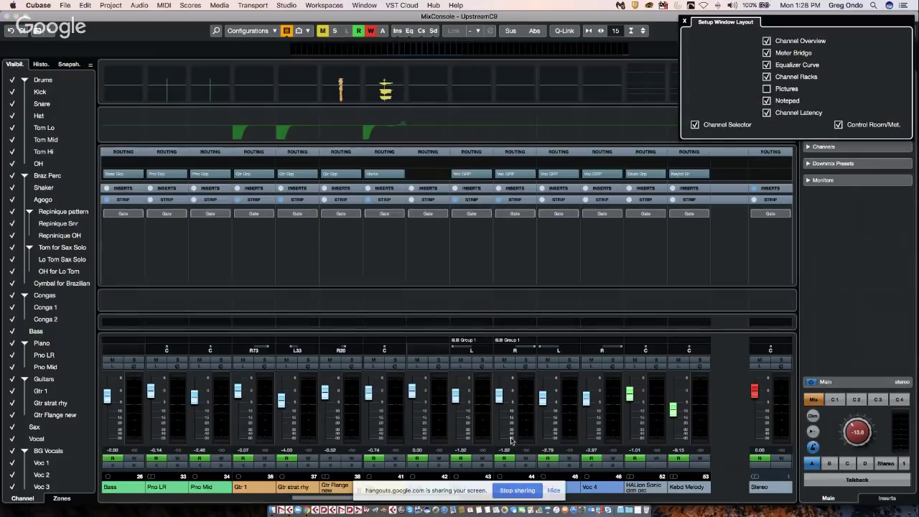
Step: Hide the screen-sharing notification and examine the notes on the drum channels, including the Tom Mid note field
{"action": "left_click", "coordinate": [554, 493]}
{"action": "key", "text": "super+Tab"}
{"action": "key", "text": "super+Tab"}
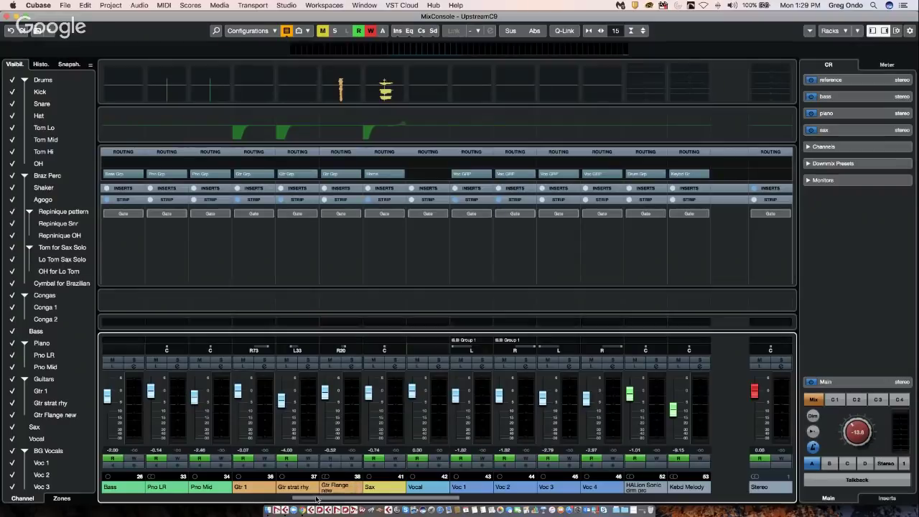
{"action": "left_click_drag", "start_coordinate": [315, 497], "coordinate": [234, 503]}
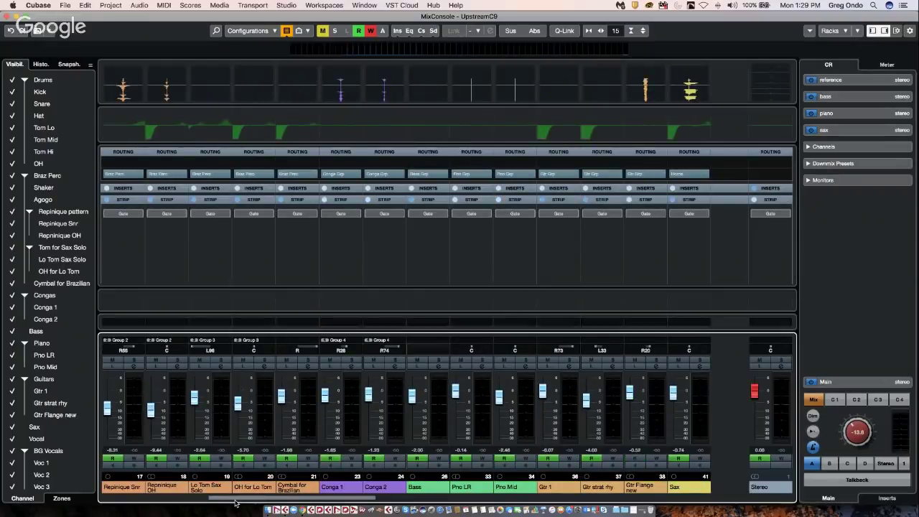
{"action": "left_click_drag", "start_coordinate": [235, 503], "coordinate": [127, 503]}
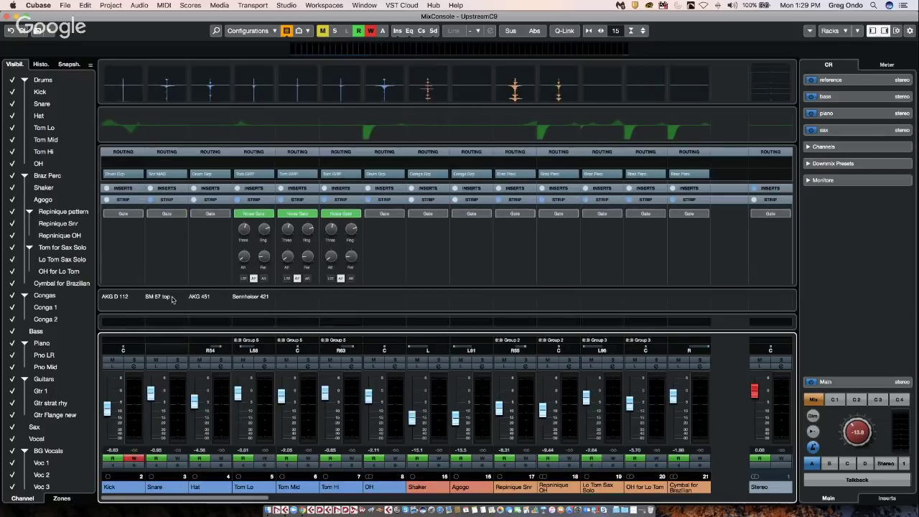
{"action": "left_click", "coordinate": [294, 297]}
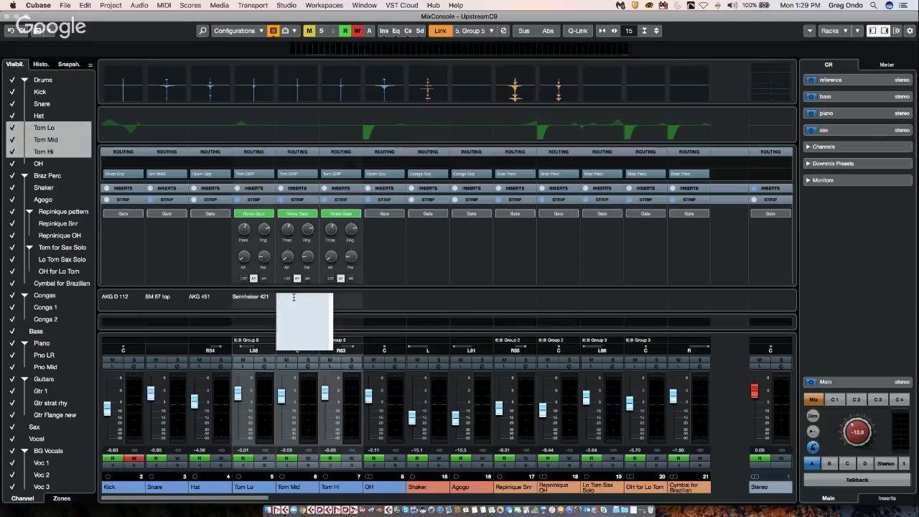
{"action": "left_click", "coordinate": [239, 502]}
Step: Enter "radial DI Fender Jazz back pickup only" as the Bass channel's note and close the MixConsole
{"action": "left_click_drag", "start_coordinate": [239, 501], "coordinate": [339, 498]}
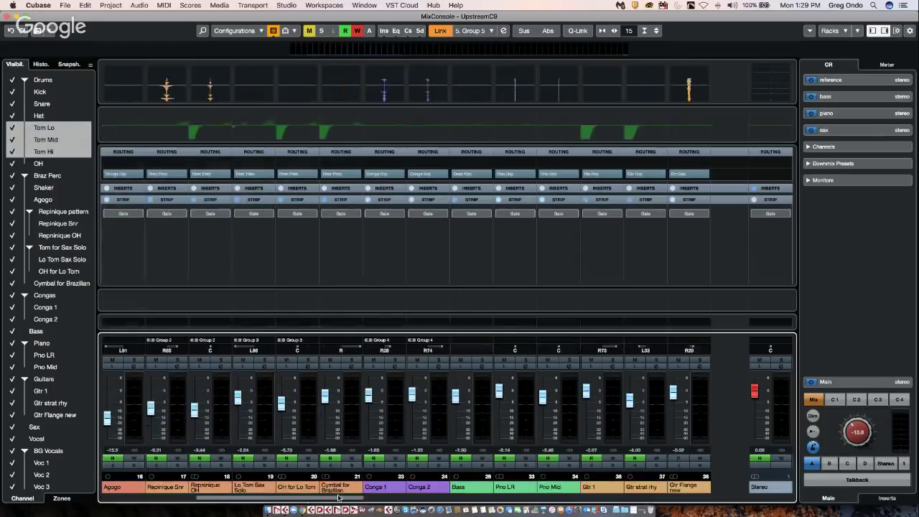
{"action": "left_click", "coordinate": [462, 298]}
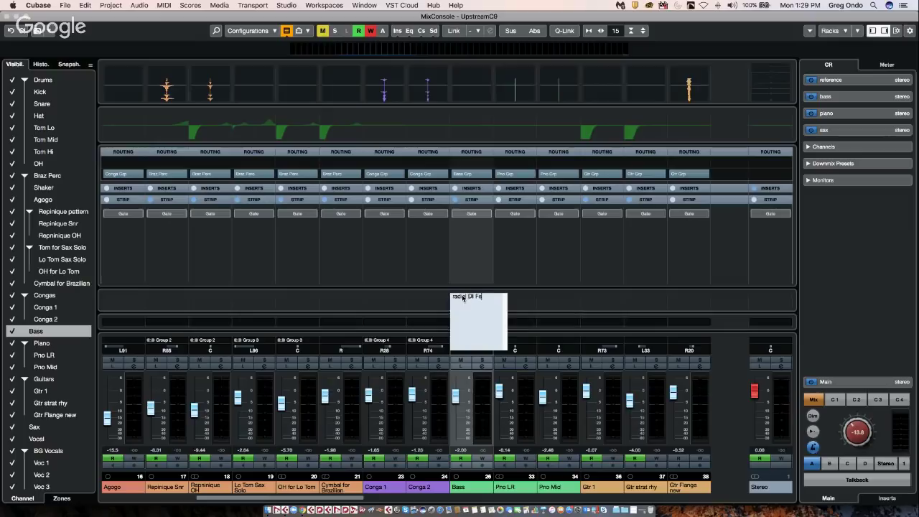
{"action": "type", "text": "radial DI Fender Jazz back pickup"}
{"action": "left_click", "coordinate": [429, 302]}
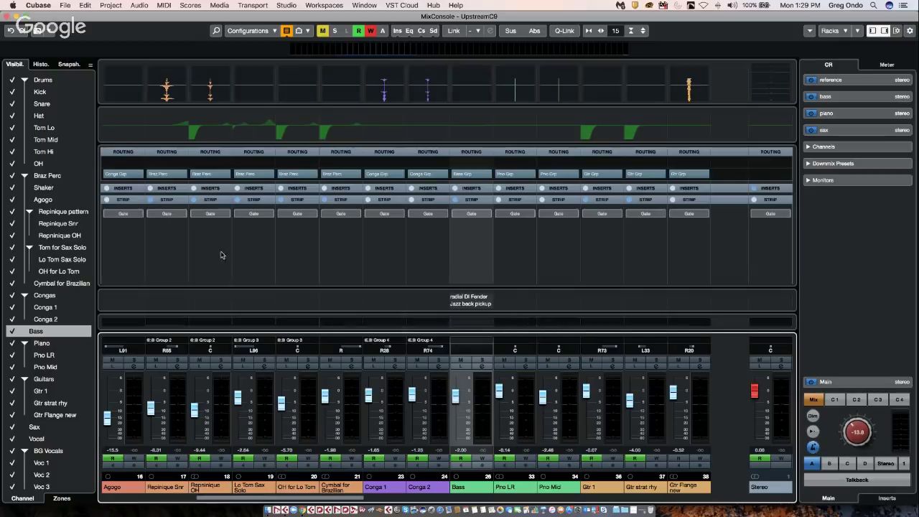
{"action": "left_click", "coordinate": [9, 16]}
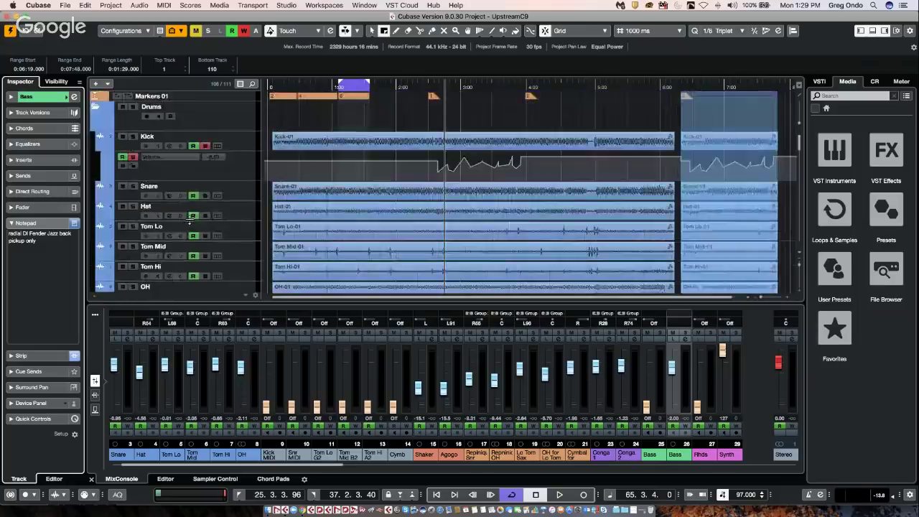
Step: Select the Stereo output track and enter the placeholder text "mhgjckugf kugf l kuyf kuyf kuyf ku kuyf" in its Notepad
{"action": "scroll", "coordinate": [231, 161], "scroll_direction": "down", "scroll_amount": 15}
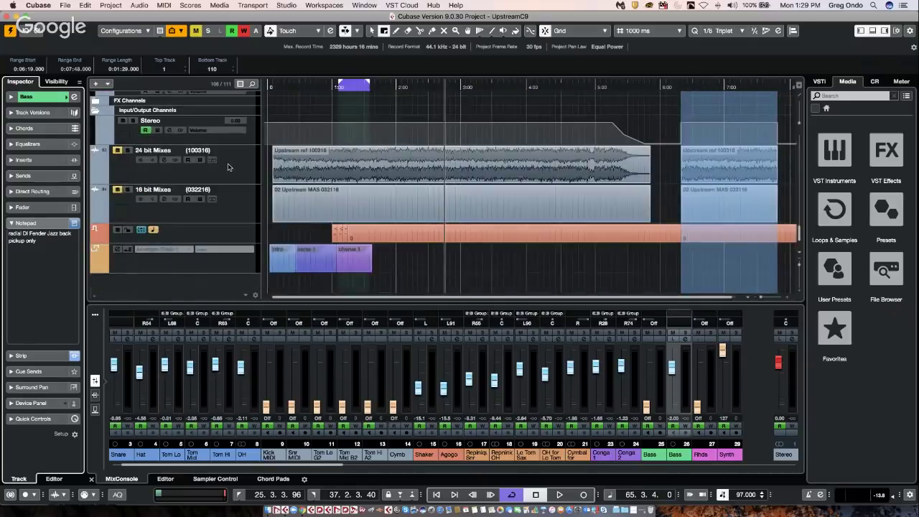
{"action": "scroll", "coordinate": [227, 168], "scroll_direction": "up", "scroll_amount": 1}
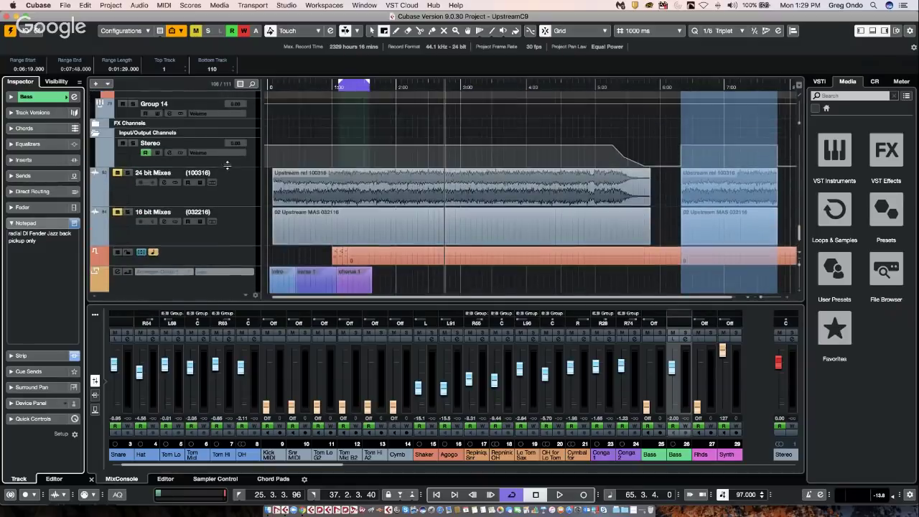
{"action": "left_click", "coordinate": [126, 159]}
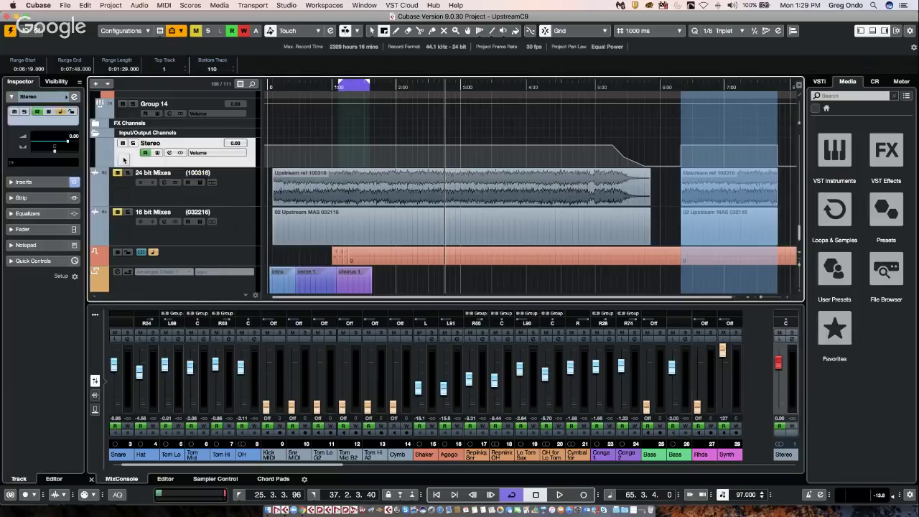
{"action": "left_click", "coordinate": [29, 245]}
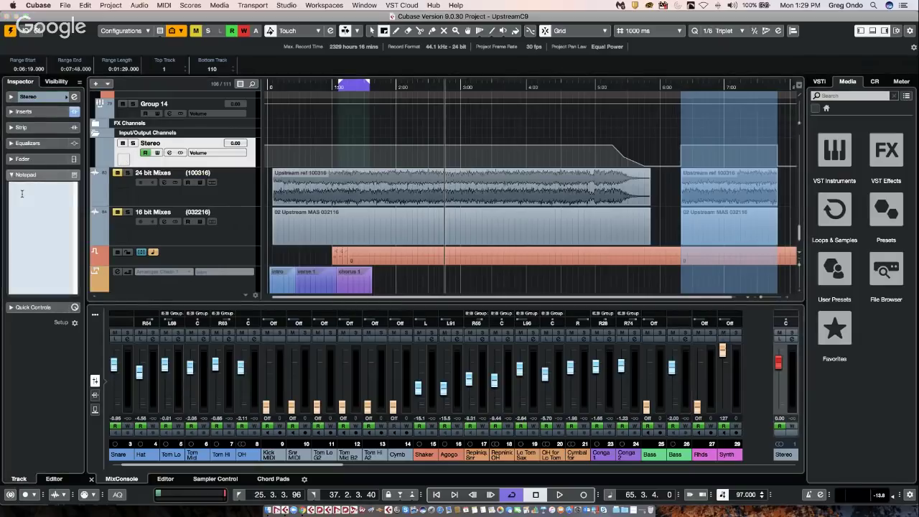
{"action": "type", "text": "mhgjckugf kugf l kuyf kuyf kuyf ku kuyf"}
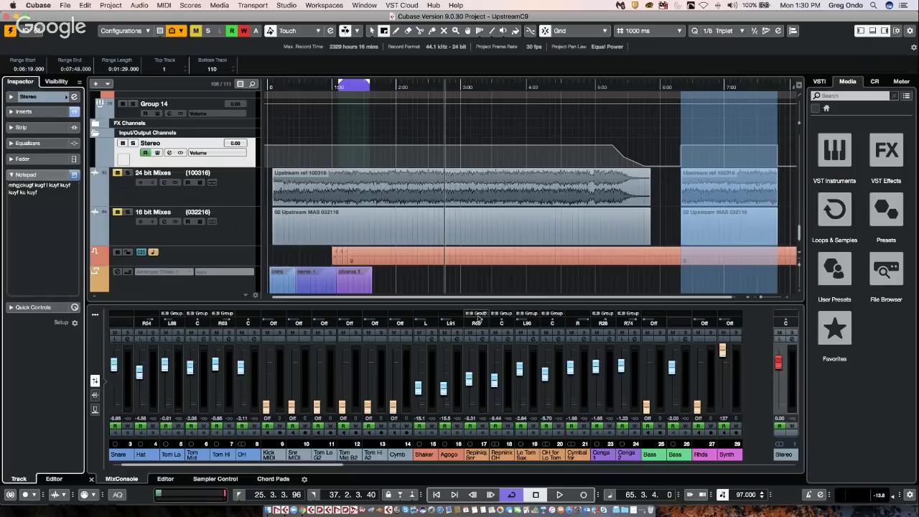
Step: Open the full MixConsole to view the Stereo channel's note in the Notepad section, and close it
{"action": "key", "text": "F3"}
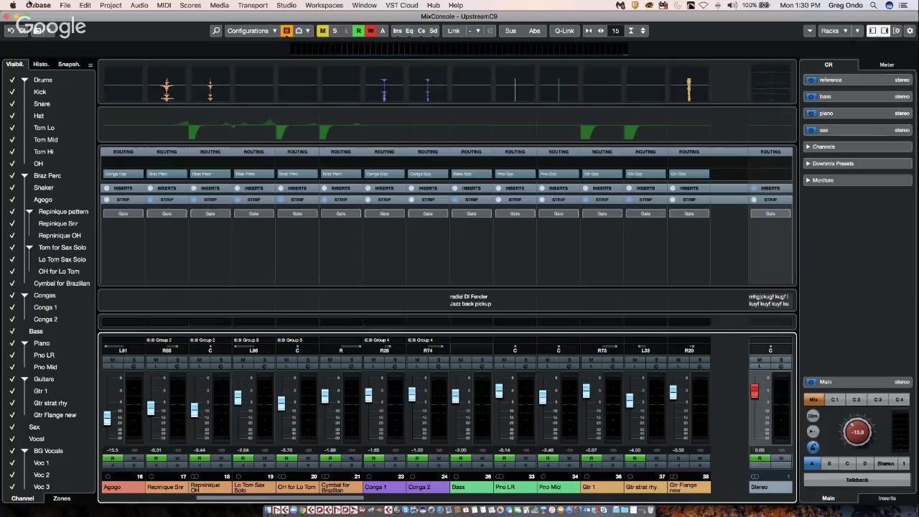
{"action": "left_click", "coordinate": [67, 7]}
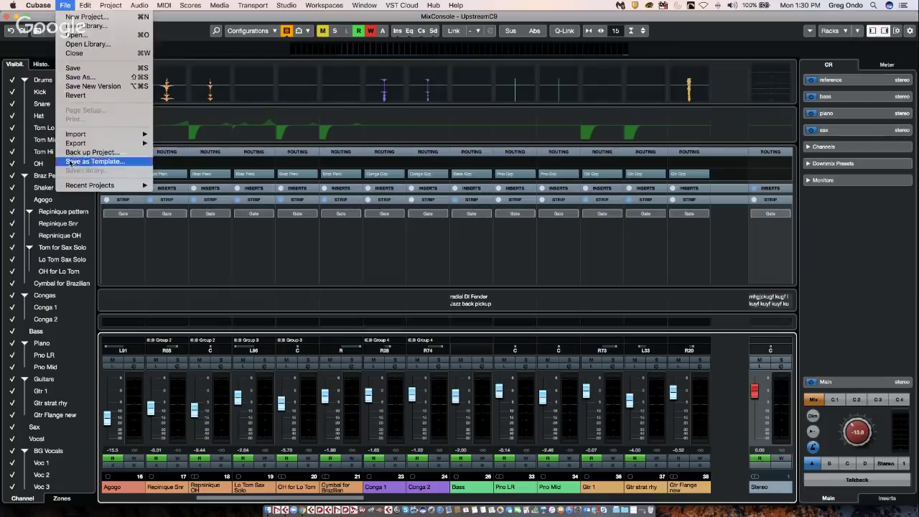
{"action": "mouse_move", "coordinate": [78, 147]}
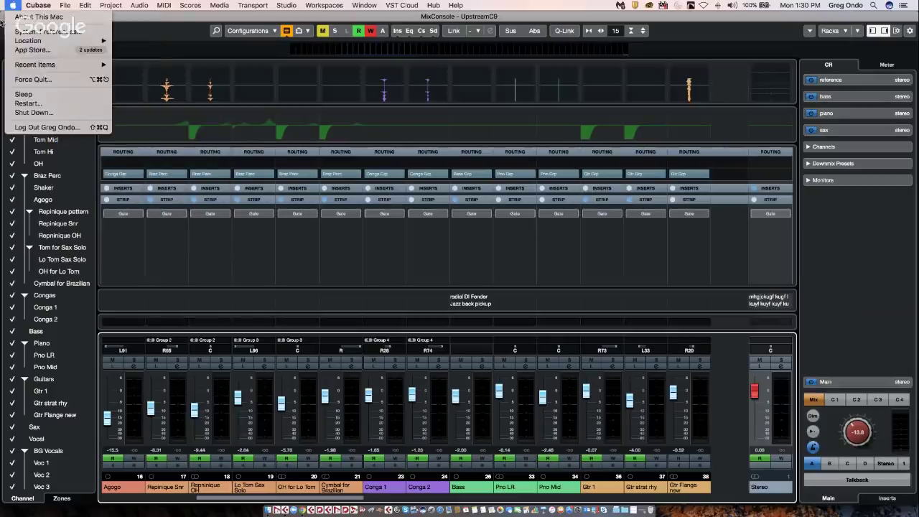
{"action": "left_click", "coordinate": [6, 16]}
{"action": "left_click", "coordinate": [6, 16]}
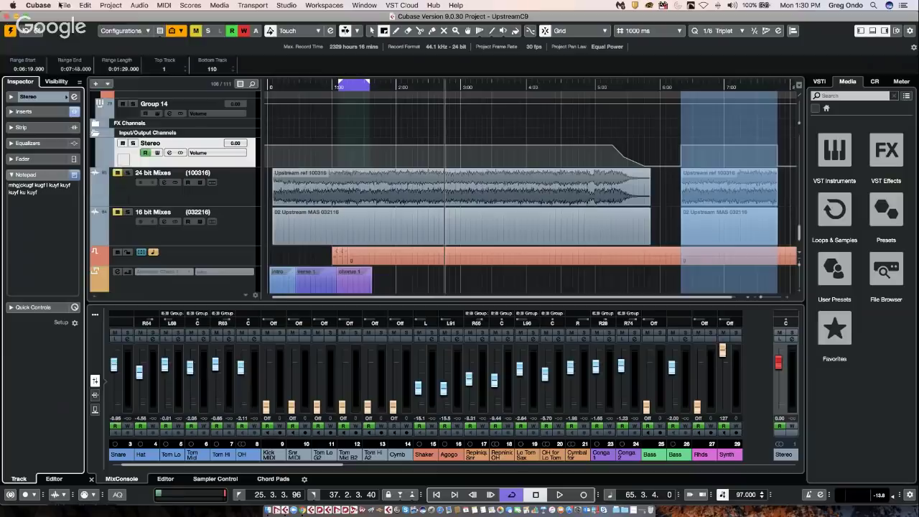
Step: Export the project's notepad data to the Desktop as "UpstreamC9 notes.txt"
{"action": "left_click", "coordinate": [65, 5]}
{"action": "mouse_move", "coordinate": [91, 147]}
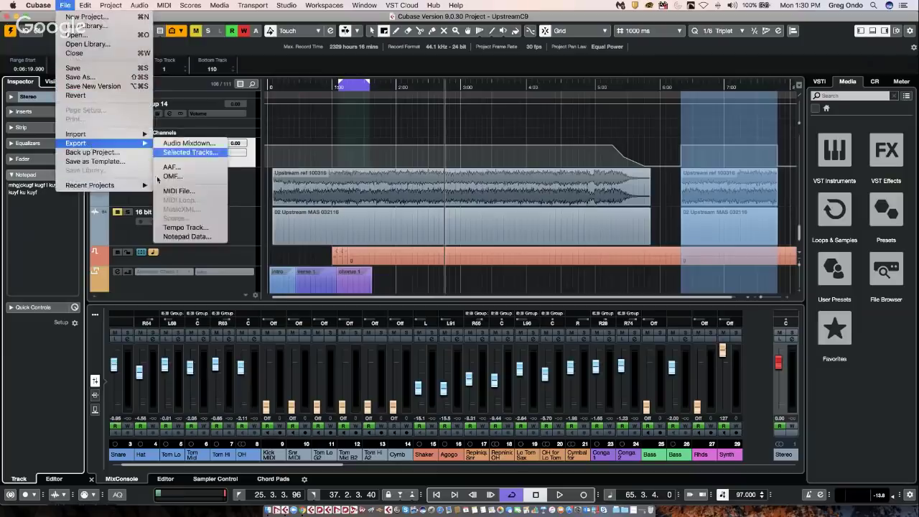
{"action": "left_click", "coordinate": [186, 237]}
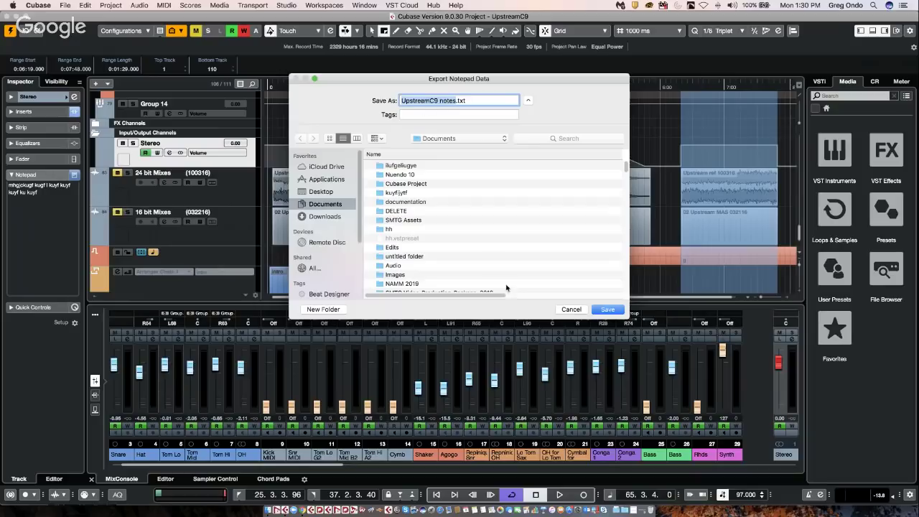
{"action": "left_click", "coordinate": [453, 139]}
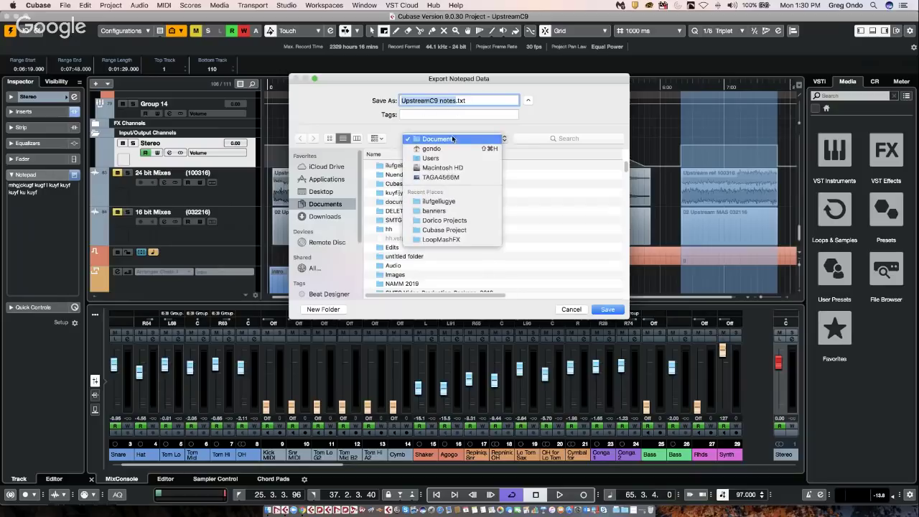
{"action": "left_click", "coordinate": [321, 197]}
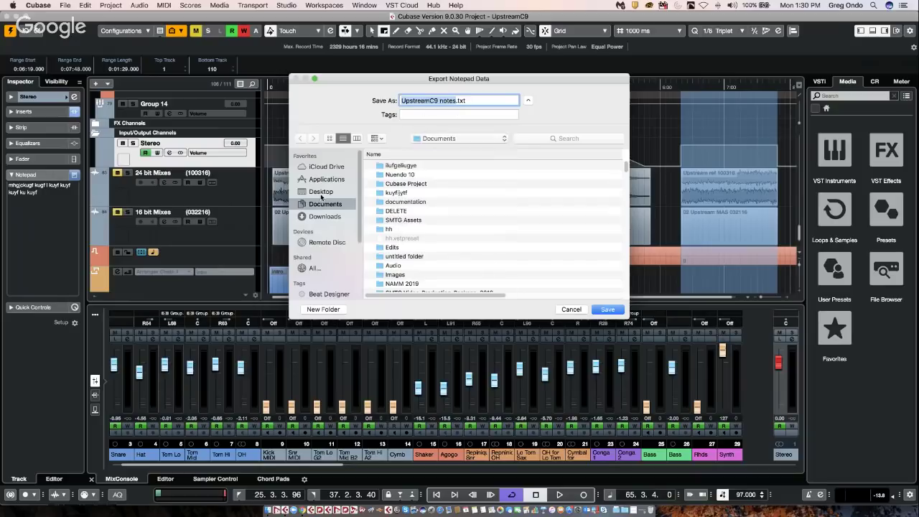
{"action": "left_click", "coordinate": [321, 192]}
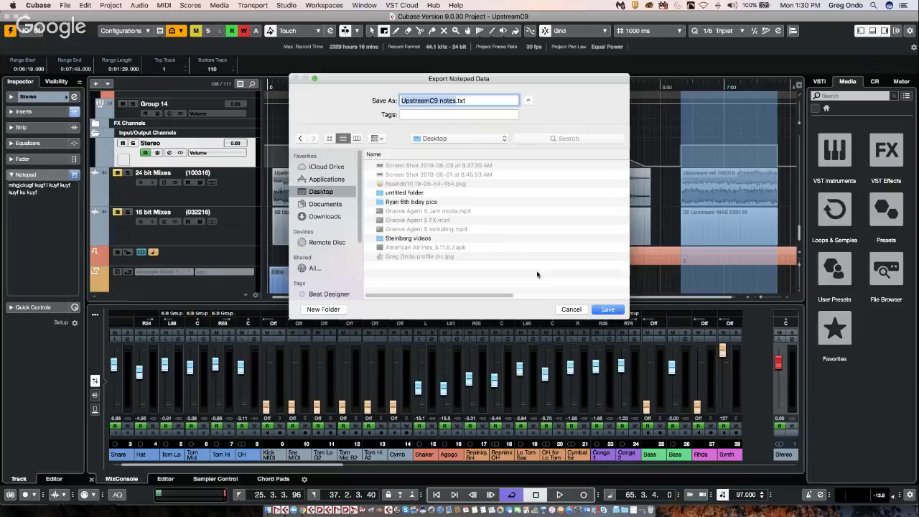
{"action": "left_click", "coordinate": [610, 310]}
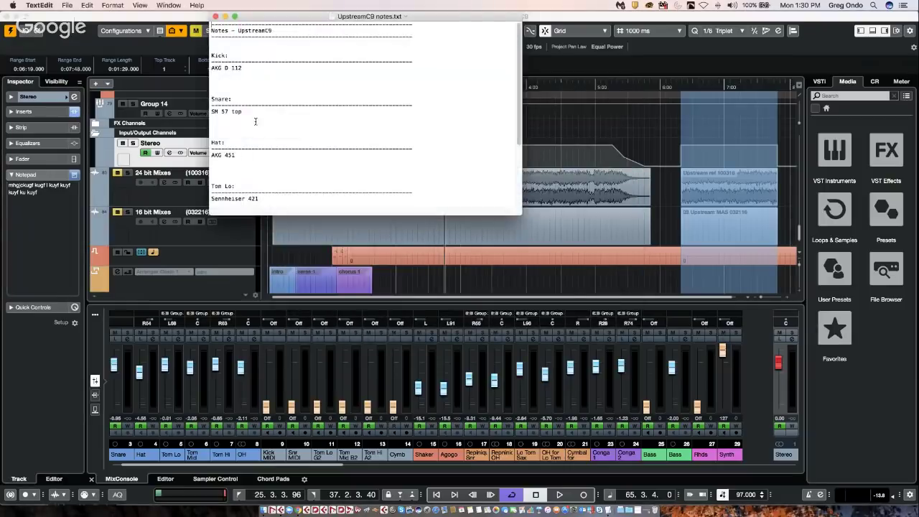
Step: Read through the track notes in the exported text file, close it, and return to Cubase, clearing the range selection
{"action": "scroll", "coordinate": [237, 39], "scroll_direction": "down", "scroll_amount": 3}
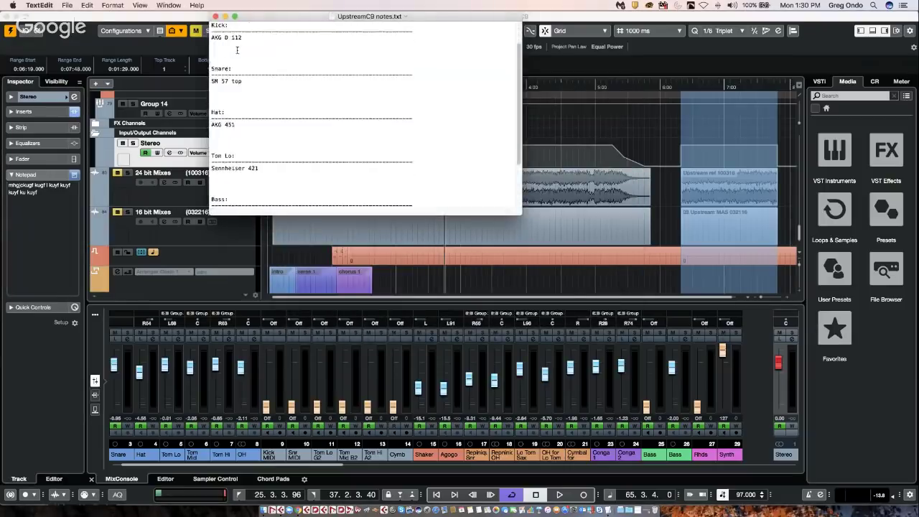
{"action": "scroll", "coordinate": [237, 50], "scroll_direction": "down", "scroll_amount": 3}
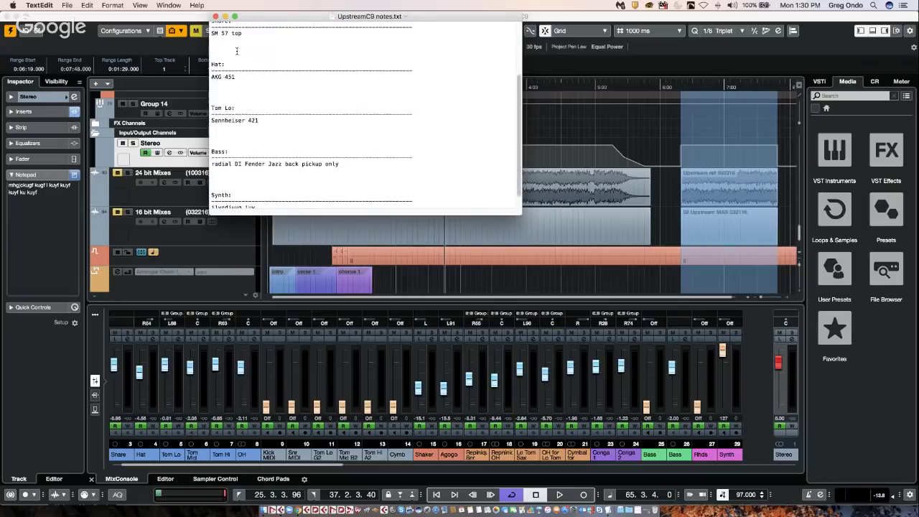
{"action": "scroll", "coordinate": [235, 53], "scroll_direction": "down", "scroll_amount": 1}
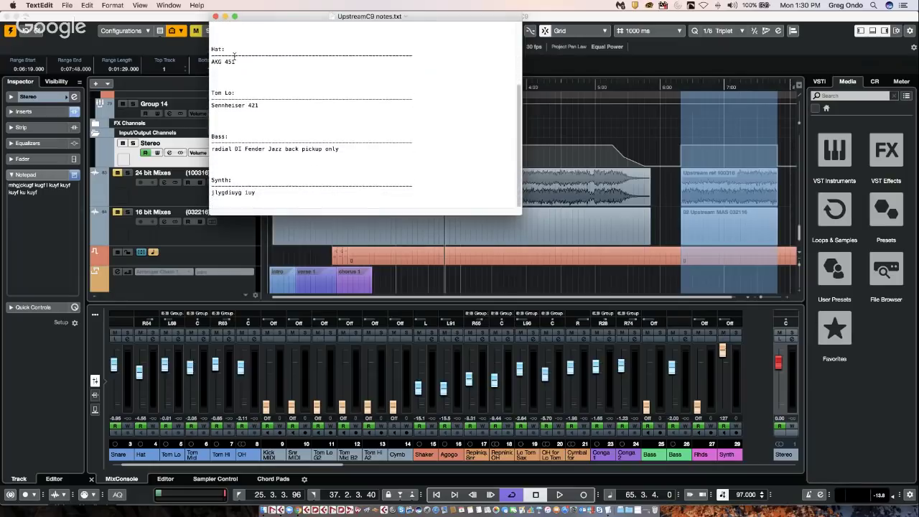
{"action": "scroll", "coordinate": [234, 56], "scroll_direction": "up", "scroll_amount": 1}
{"action": "scroll", "coordinate": [234, 56], "scroll_direction": "down", "scroll_amount": 1}
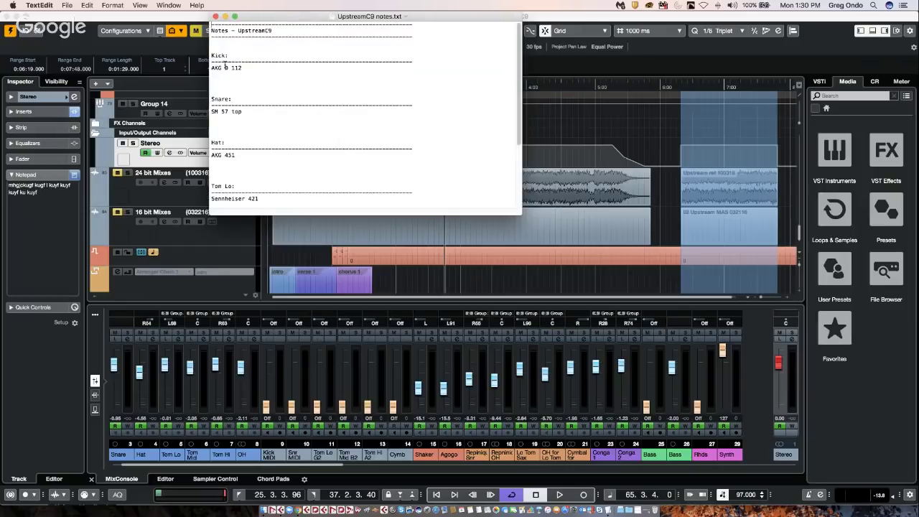
{"action": "scroll", "coordinate": [258, 135], "scroll_direction": "down", "scroll_amount": 1}
{"action": "scroll", "coordinate": [260, 135], "scroll_direction": "up", "scroll_amount": 1}
{"action": "left_click", "coordinate": [215, 16]}
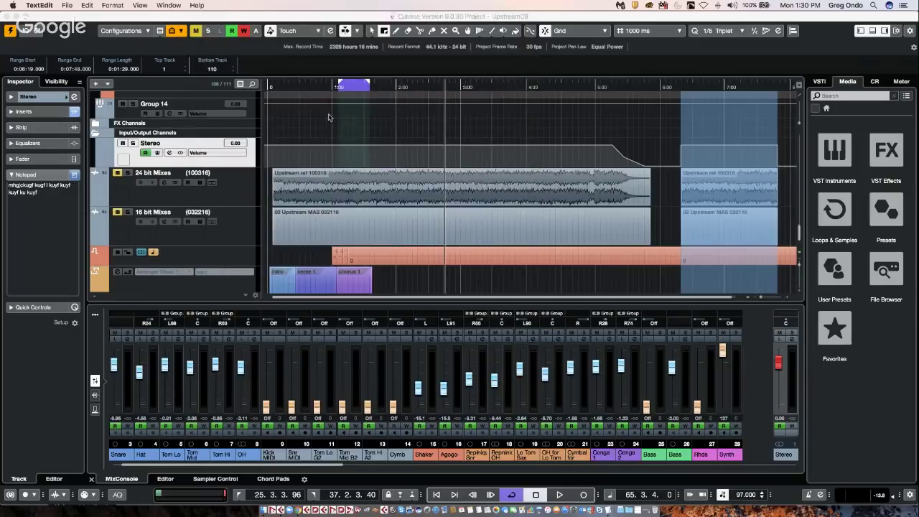
{"action": "left_click", "coordinate": [328, 117]}
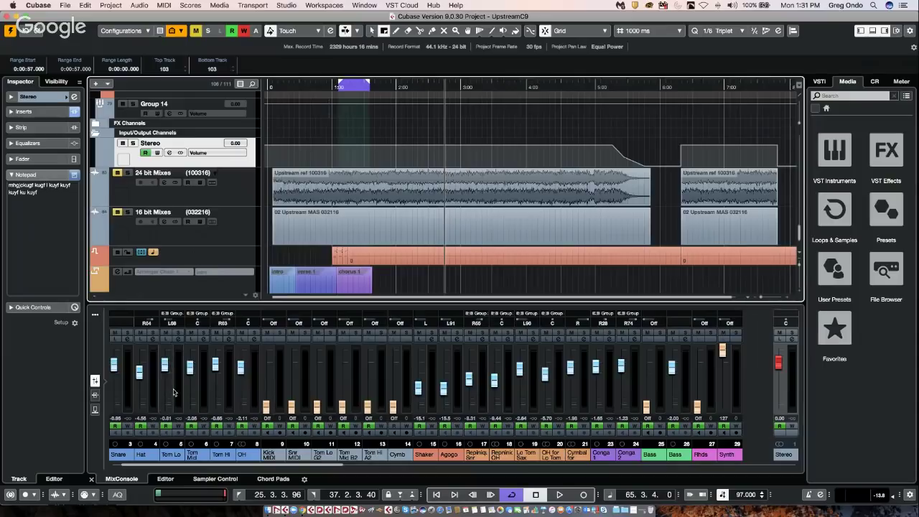
Step: Widen the lower-zone mixer channels, select the linked tom channels, and play the project briefly to check their level meters
{"action": "key", "text": "h"}
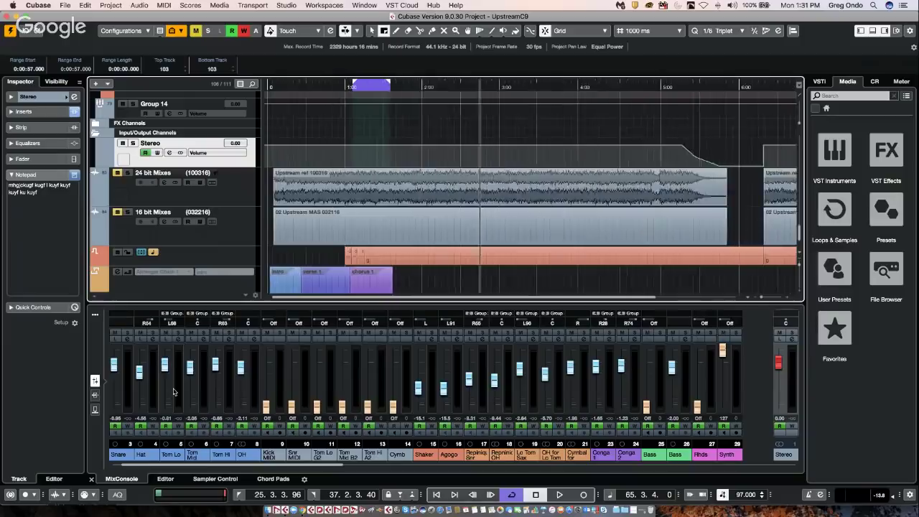
{"action": "left_click", "coordinate": [204, 361]}
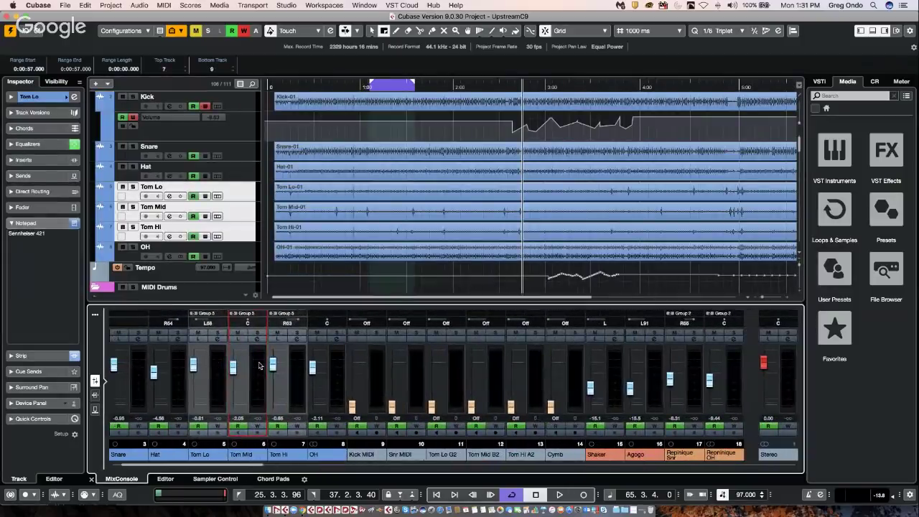
{"action": "key", "text": "space"}
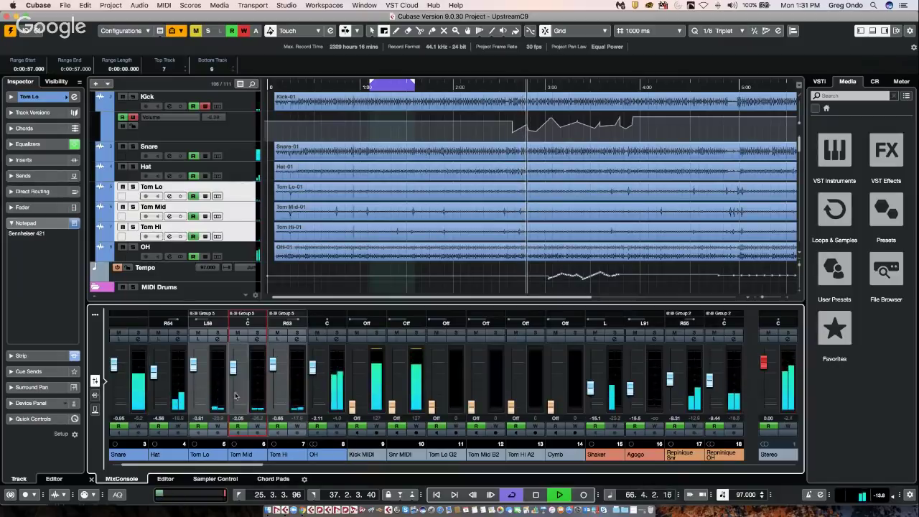
{"action": "key", "text": "space"}
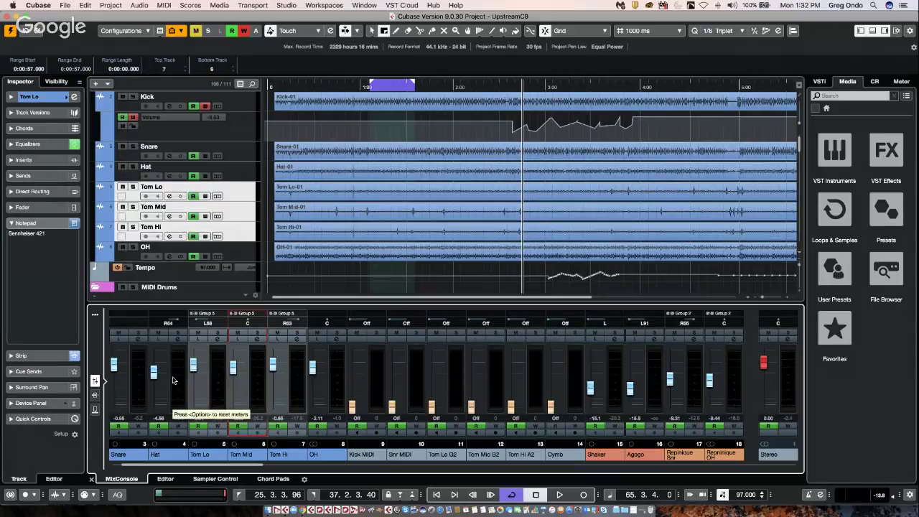
Step: Bring the Kick and Snare channels into the mixer view and play the project briefly to check the Snare meter
{"action": "scroll", "coordinate": [169, 375], "scroll_direction": "left", "scroll_amount": 1}
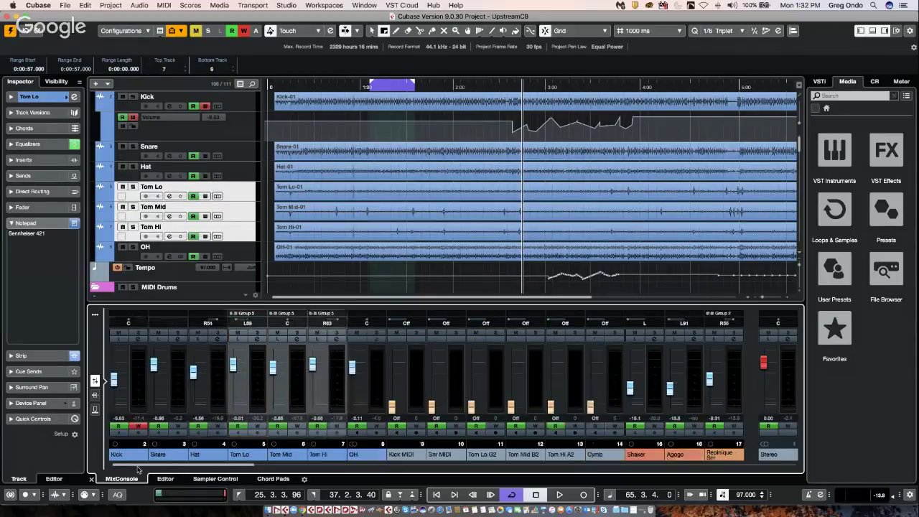
{"action": "right_click", "coordinate": [180, 363]}
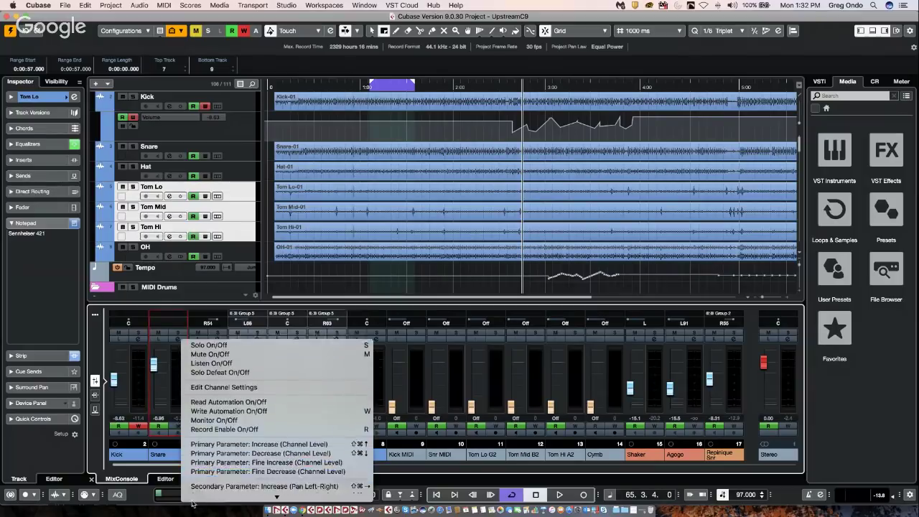
{"action": "left_click", "coordinate": [140, 367]}
{"action": "key", "text": "space"}
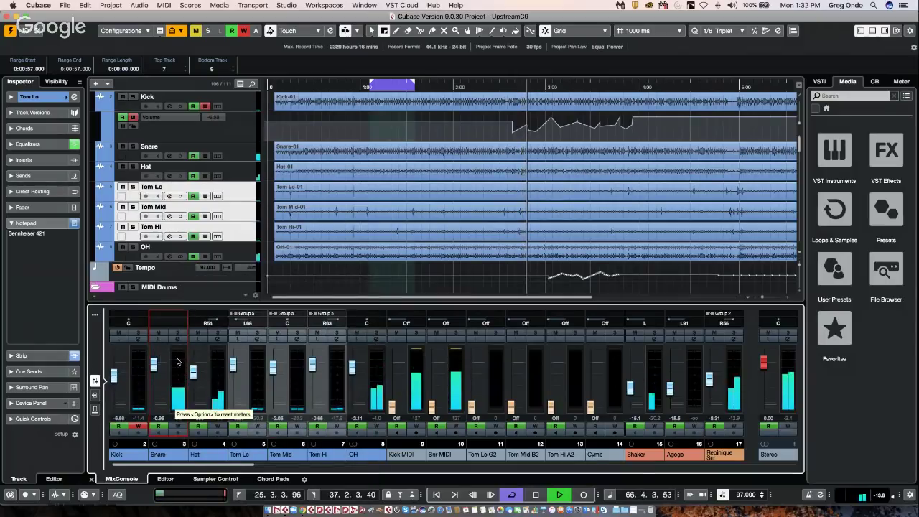
{"action": "key", "text": "space"}
Step: Set the meter position in the mixer's global meter settings to Input
{"action": "right_click", "coordinate": [178, 360]}
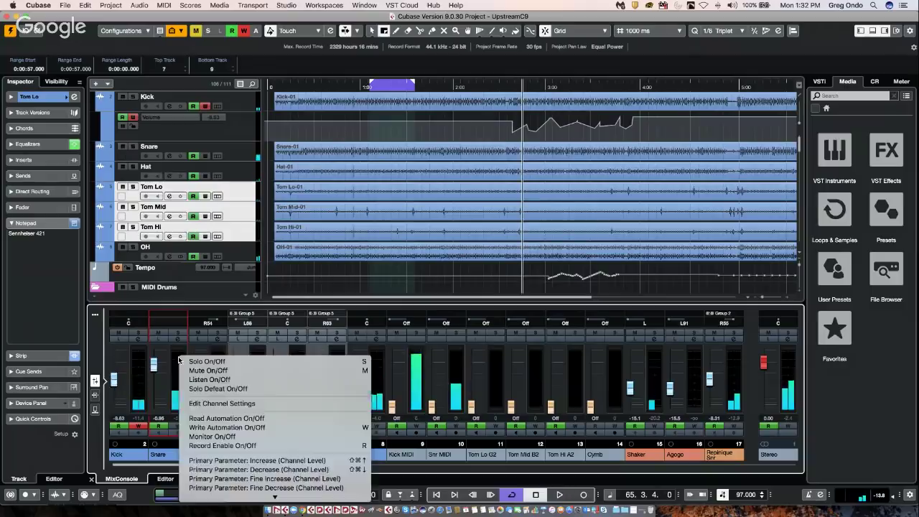
{"action": "mouse_move", "coordinate": [234, 503]}
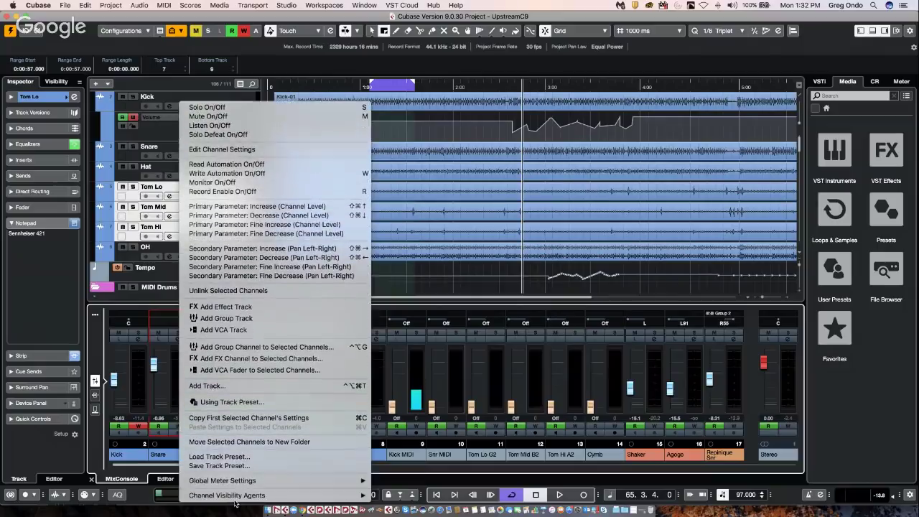
{"action": "mouse_move", "coordinate": [288, 481]}
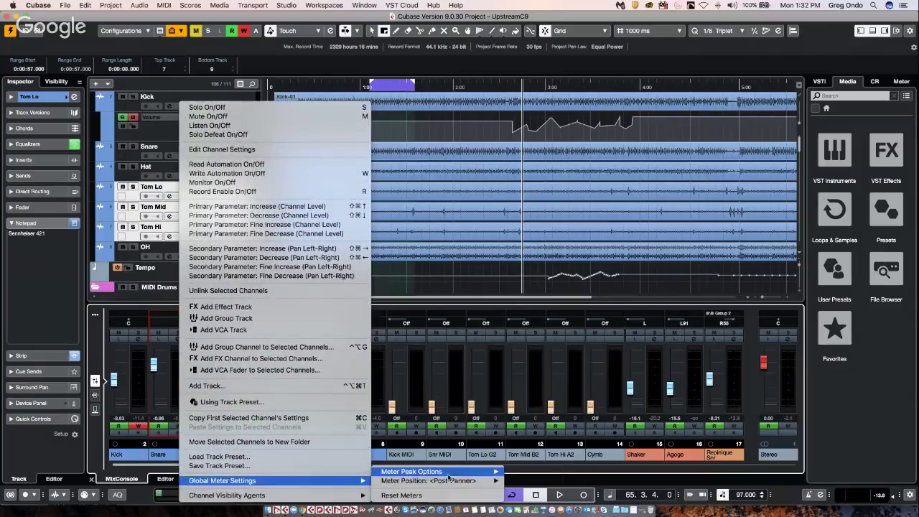
{"action": "mouse_move", "coordinate": [462, 475]}
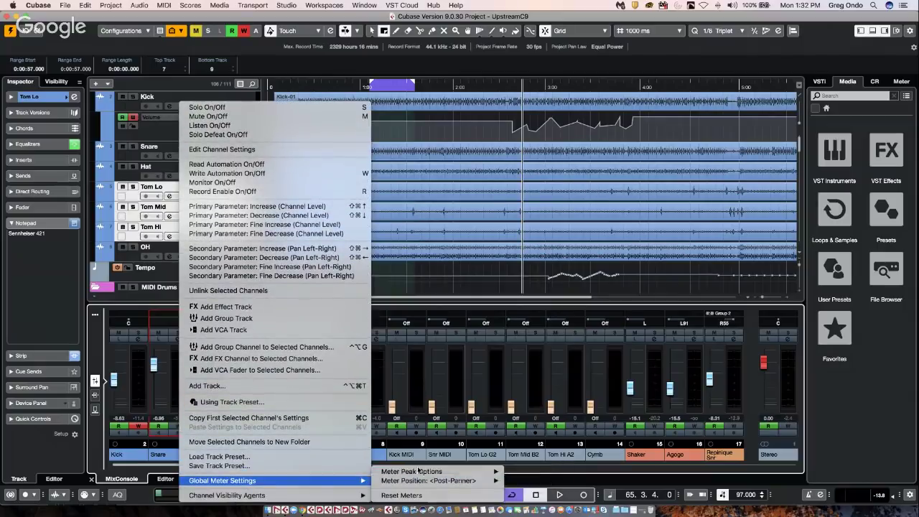
{"action": "mouse_move", "coordinate": [494, 482]}
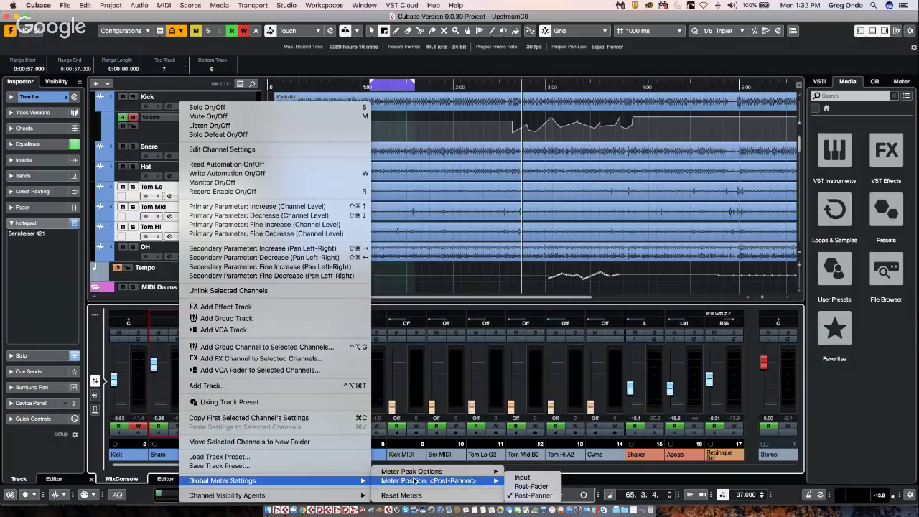
{"action": "left_click", "coordinate": [528, 478]}
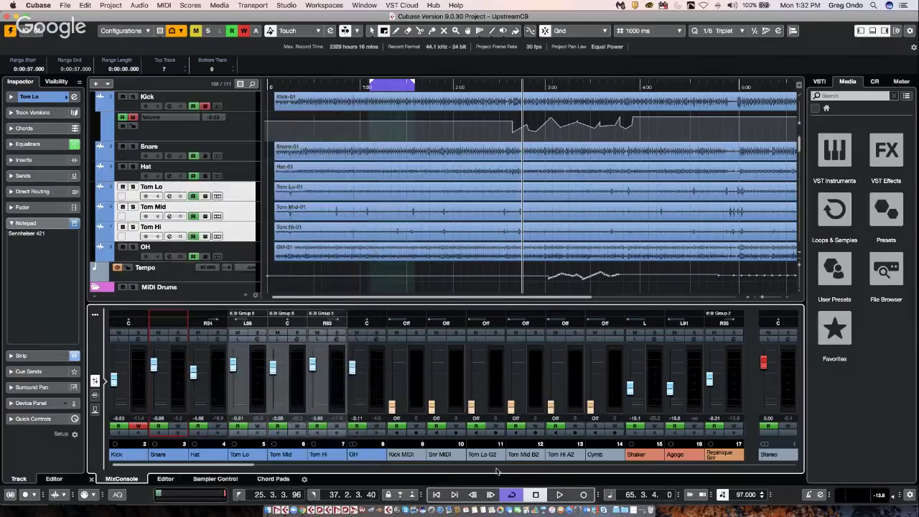
Step: Set the meter position in the mixer's global meter settings to Post-Panner
{"action": "right_click", "coordinate": [178, 379]}
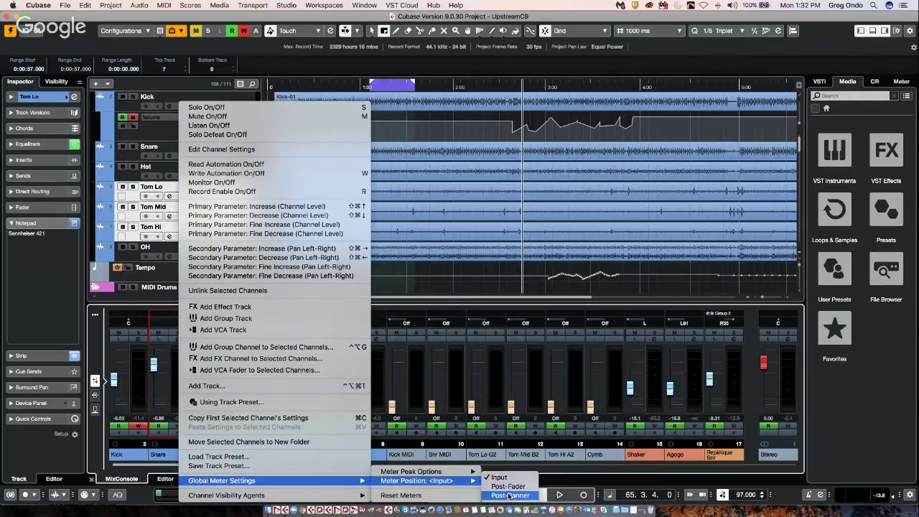
{"action": "left_click", "coordinate": [509, 496]}
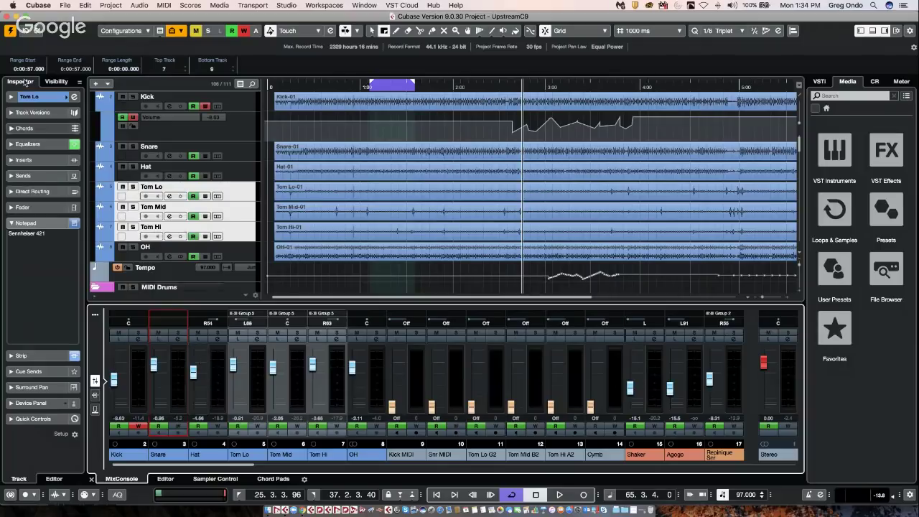
Step: Create a new empty project in the suggested project folder
{"action": "left_click", "coordinate": [65, 6]}
{"action": "left_click", "coordinate": [70, 17]}
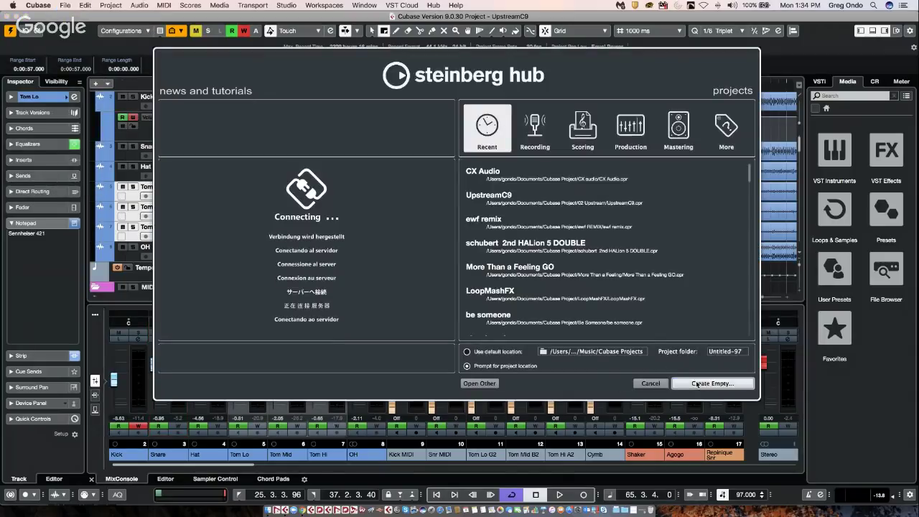
{"action": "left_click", "coordinate": [697, 383]}
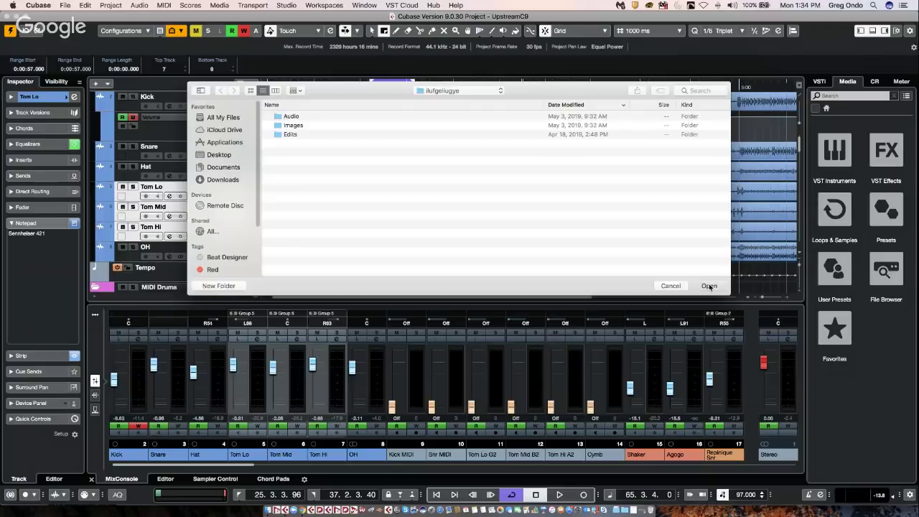
{"action": "left_click", "coordinate": [709, 286]}
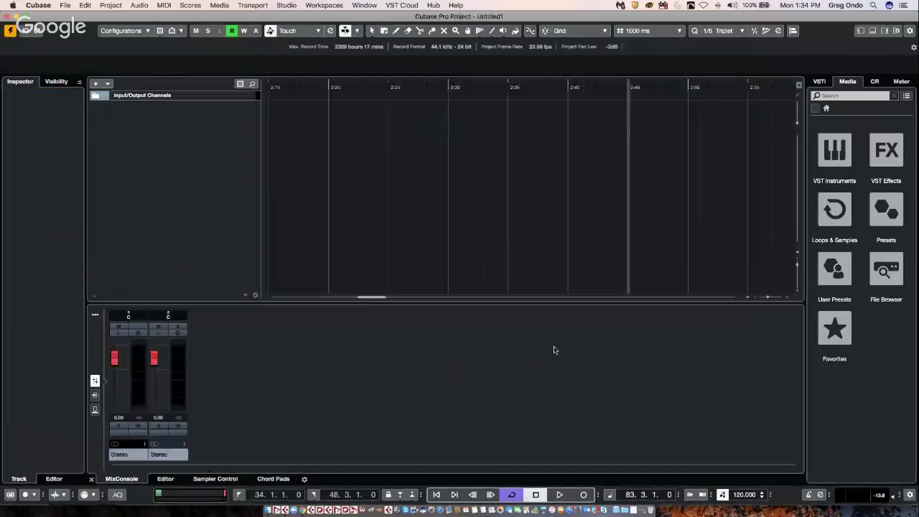
Step: Add four mono audio tracks to the empty project
{"action": "right_click", "coordinate": [191, 113]}
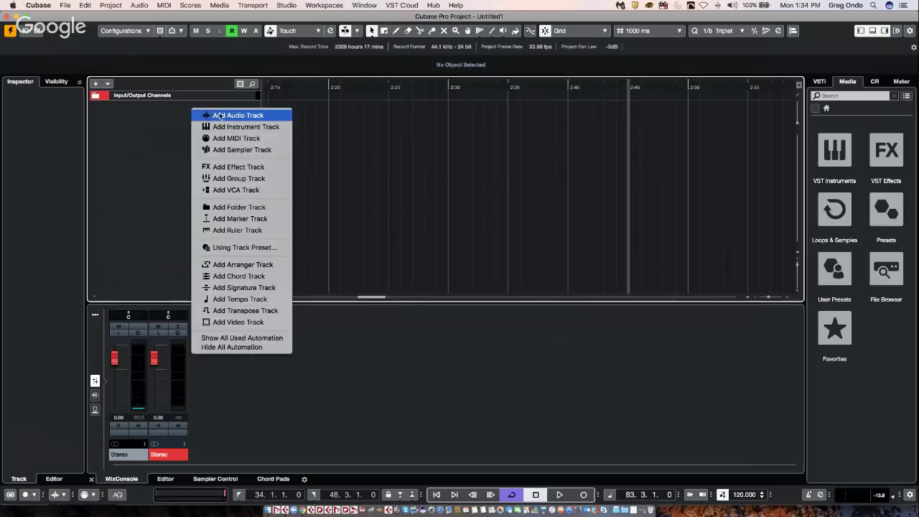
{"action": "left_click", "coordinate": [220, 116]}
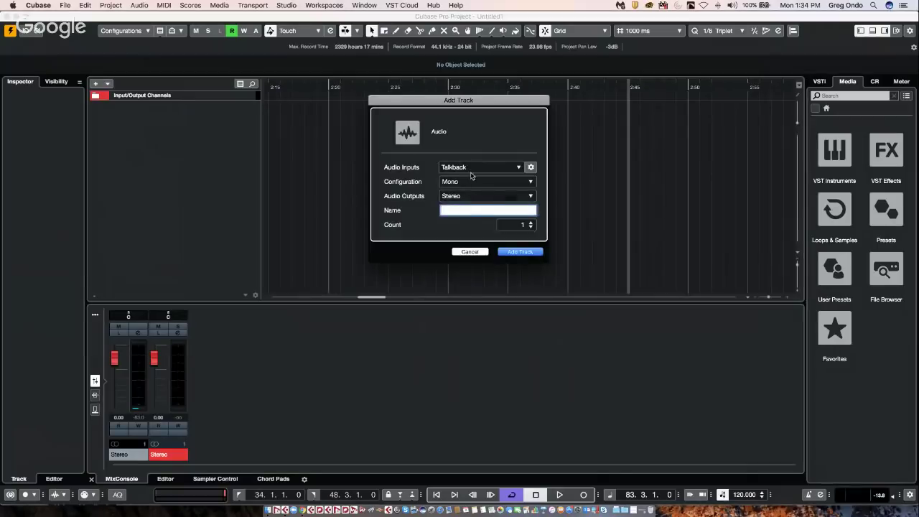
{"action": "left_click", "coordinate": [531, 223]}
{"action": "left_click", "coordinate": [531, 223]}
{"action": "left_click", "coordinate": [519, 250]}
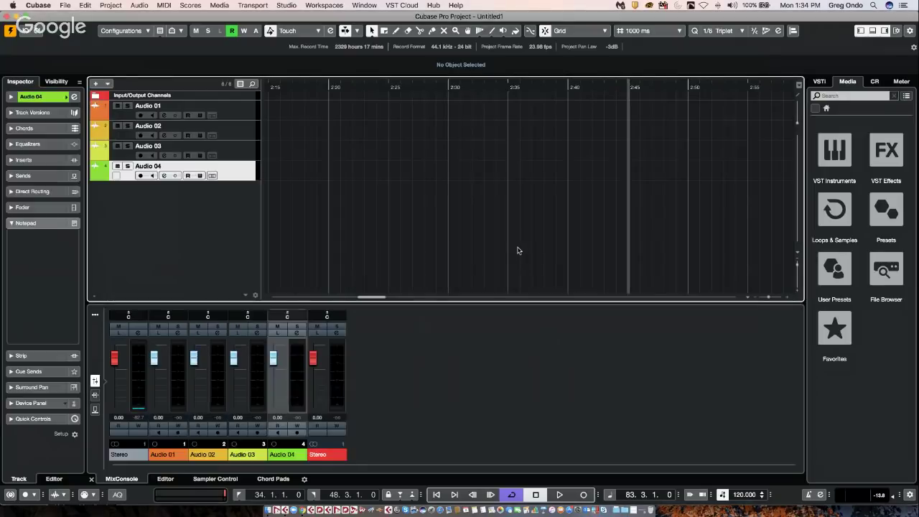
Step: Shape Audio 01's equalizer with a low-mid cut and a boost of about 6 dB at 1.19 kHz, and give Audio 02 a low-mid cut
{"action": "left_click", "coordinate": [178, 333]}
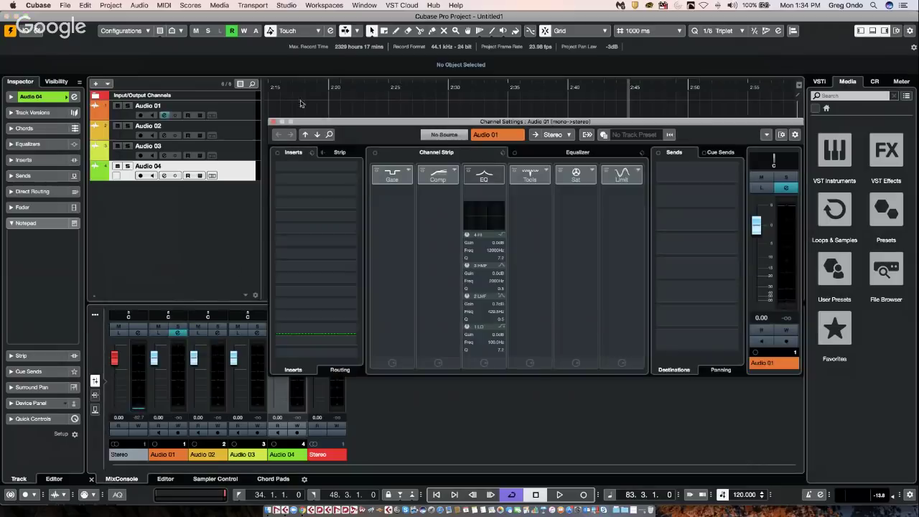
{"action": "left_click", "coordinate": [546, 153]}
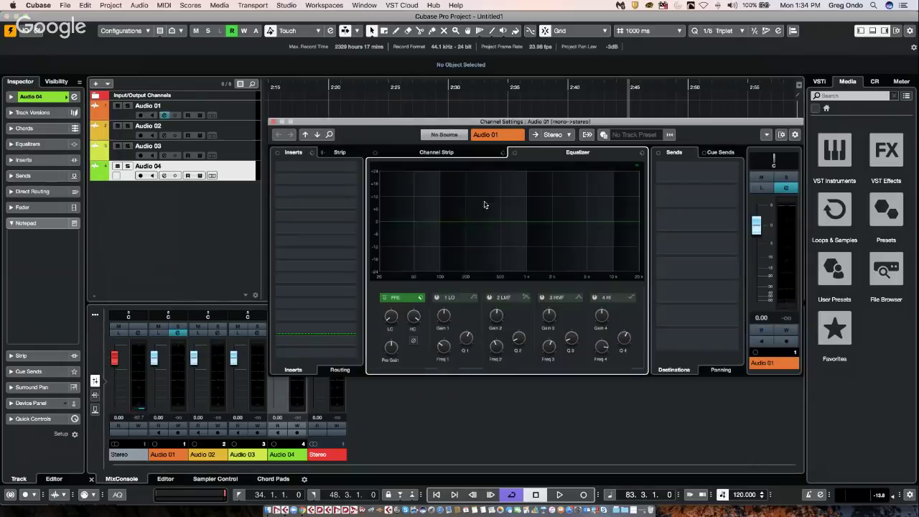
{"action": "left_click_drag", "start_coordinate": [523, 226], "coordinate": [533, 207]}
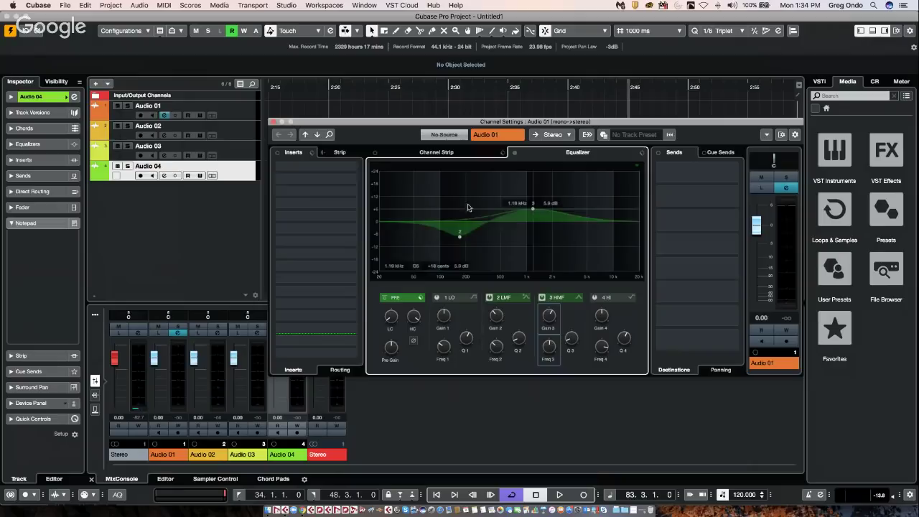
{"action": "left_click", "coordinate": [318, 135]}
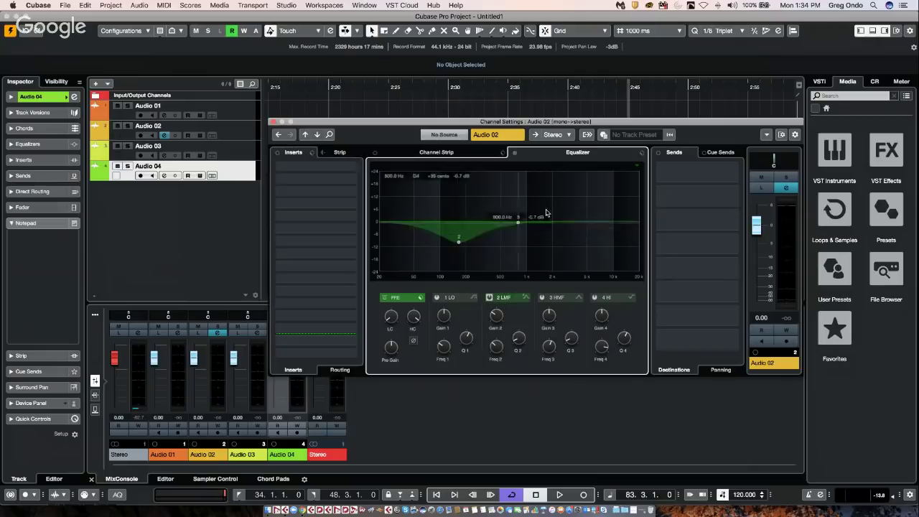
Step: Shape Audio 03's equalizer with a low-mid cut, a slight high-mid cut and a high-band boost
{"action": "left_click", "coordinate": [318, 135]}
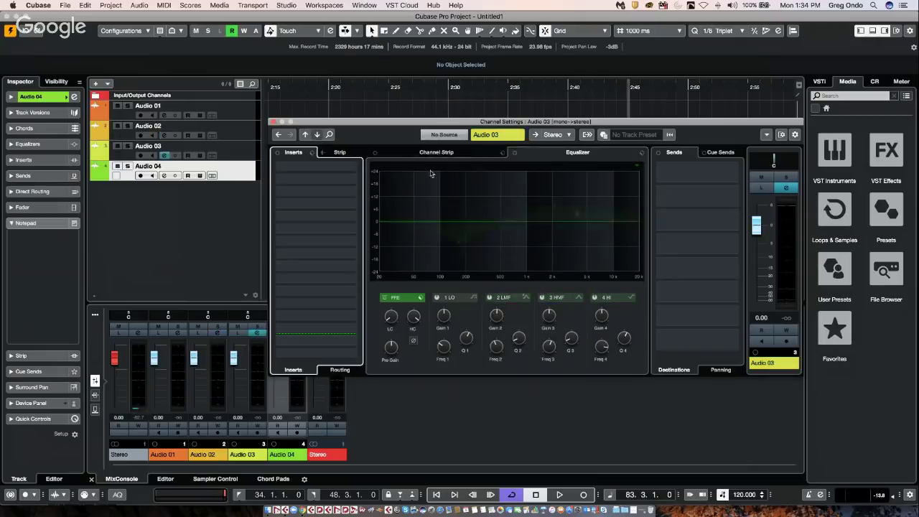
{"action": "left_click", "coordinate": [496, 236]}
{"action": "left_click", "coordinate": [566, 225]}
{"action": "left_click", "coordinate": [611, 199]}
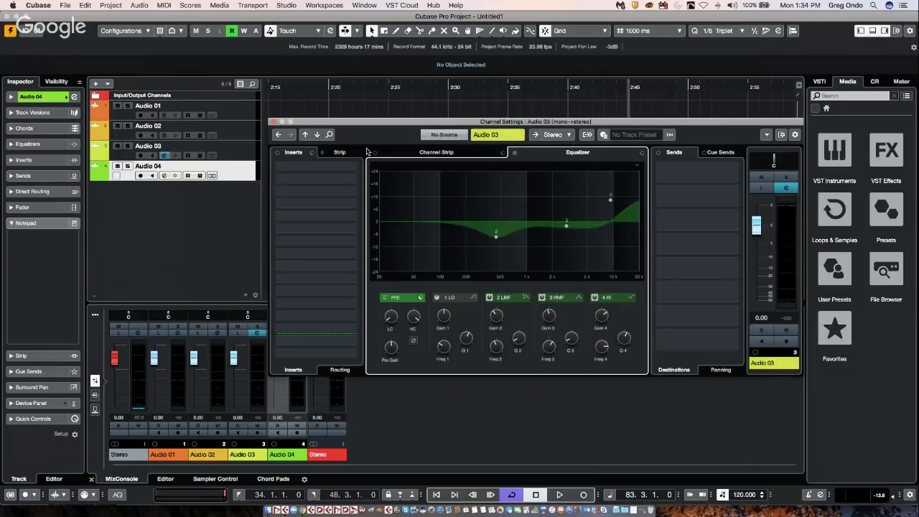
Step: Cut the low band of Audio 04's equalizer to about -18 dB at 180 Hz and close the channel settings
{"action": "left_click", "coordinate": [318, 135]}
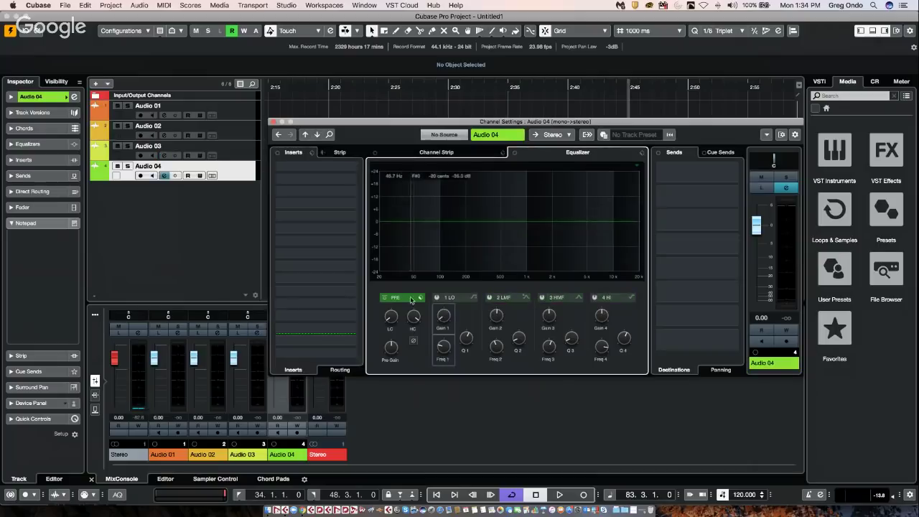
{"action": "left_click_drag", "start_coordinate": [403, 239], "coordinate": [463, 262]}
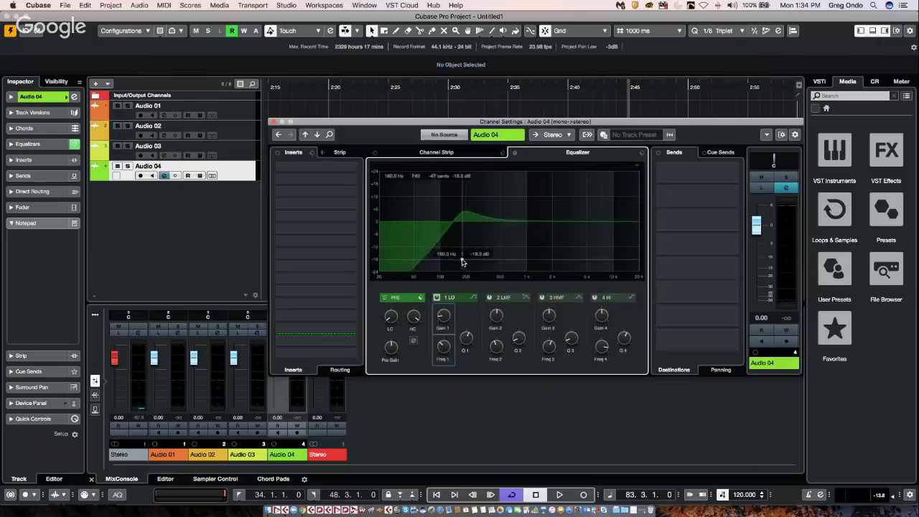
{"action": "left_click", "coordinate": [273, 122]}
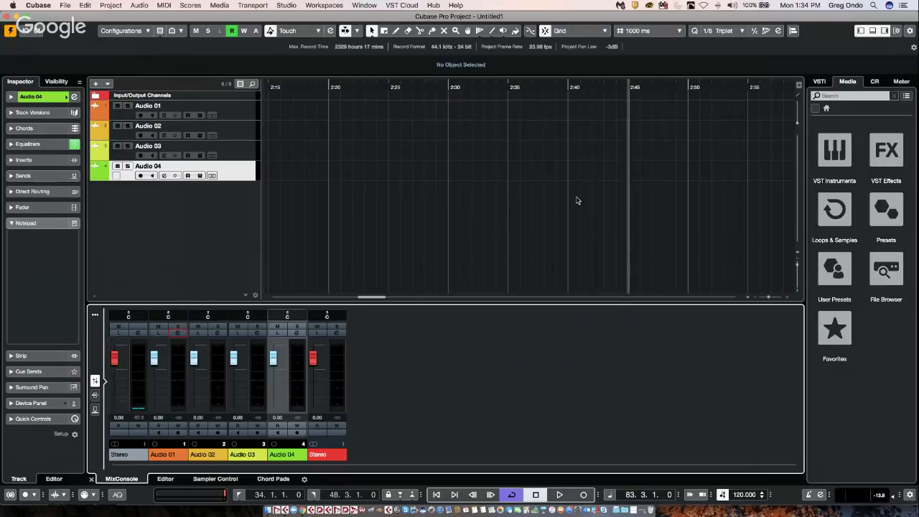
Step: Look over the channels' EQ curves in the full MixConsole and close it
{"action": "key", "text": "F3"}
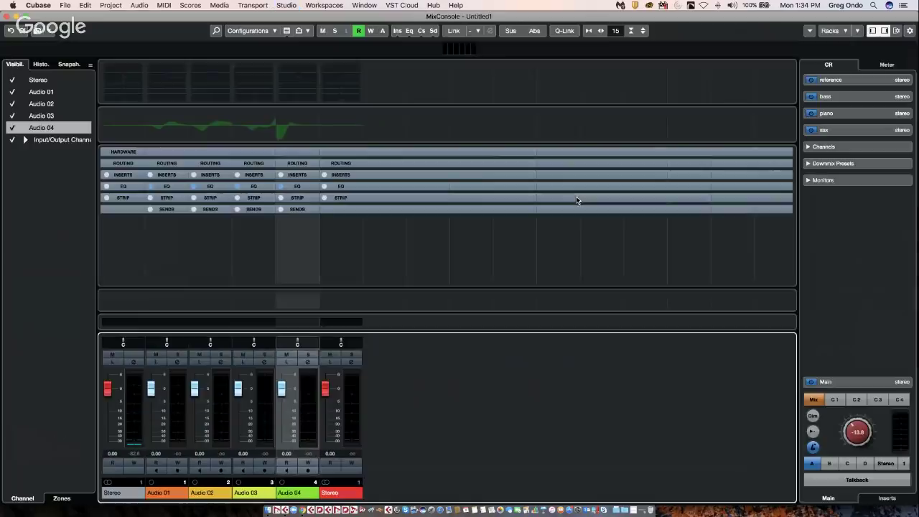
{"action": "left_click", "coordinate": [8, 15]}
Step: Save the project under the name "eq test"
{"action": "left_click", "coordinate": [64, 5]}
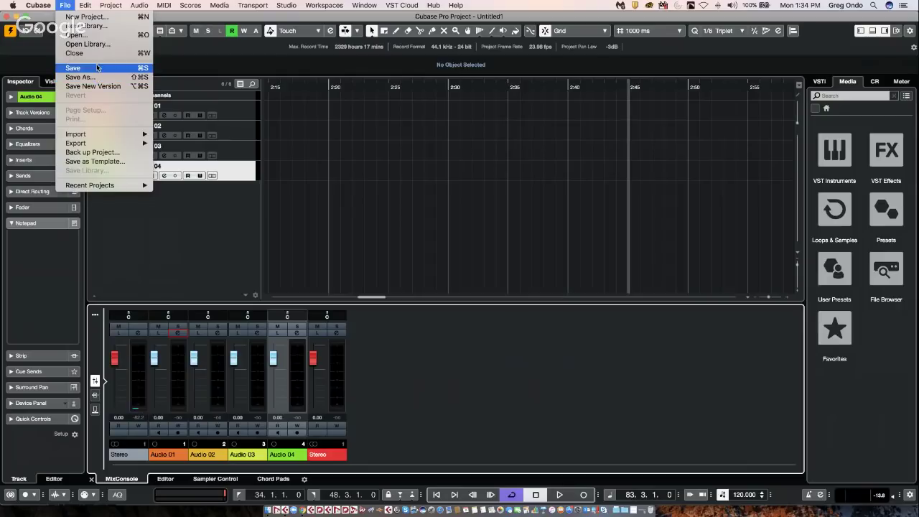
{"action": "left_click", "coordinate": [97, 77]}
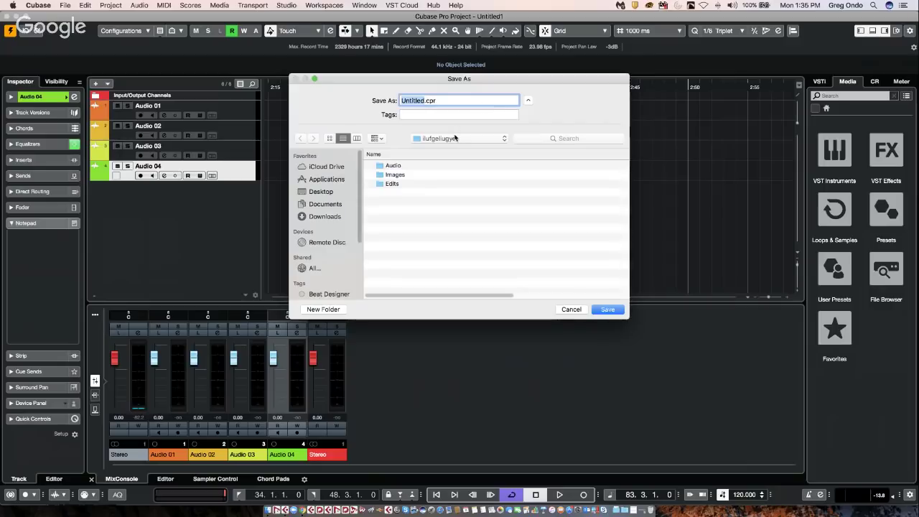
{"action": "type", "text": "eq tes"}
{"action": "key", "text": "Return"}
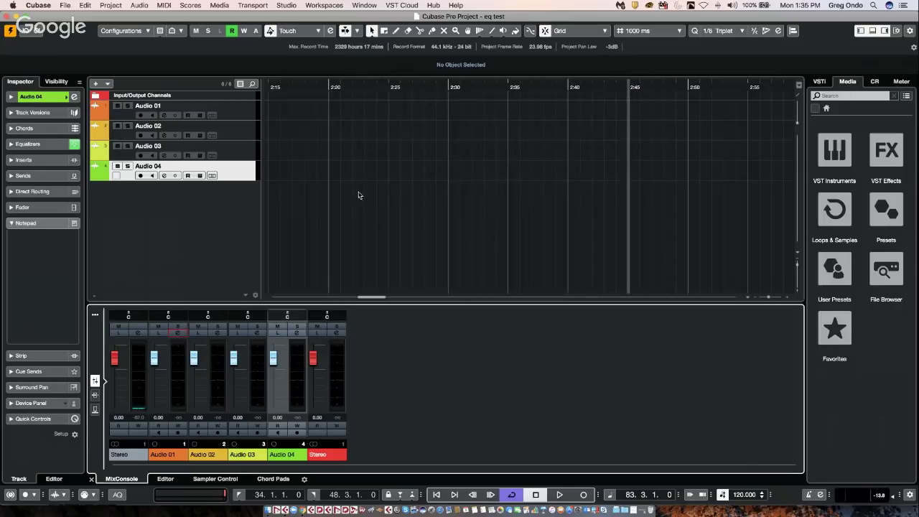
Step: Close the eq test project, reopen it from the recent projects and make it the active project
{"action": "left_click", "coordinate": [67, 6]}
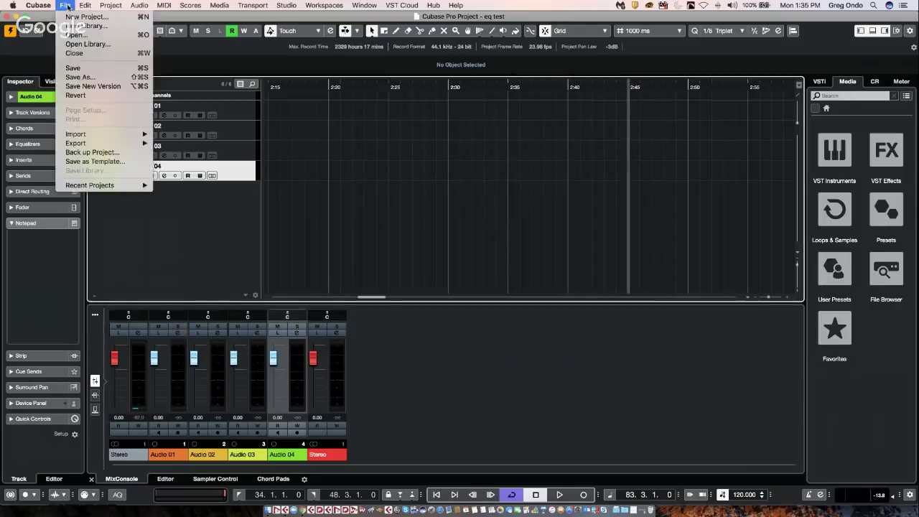
{"action": "left_click", "coordinate": [7, 19]}
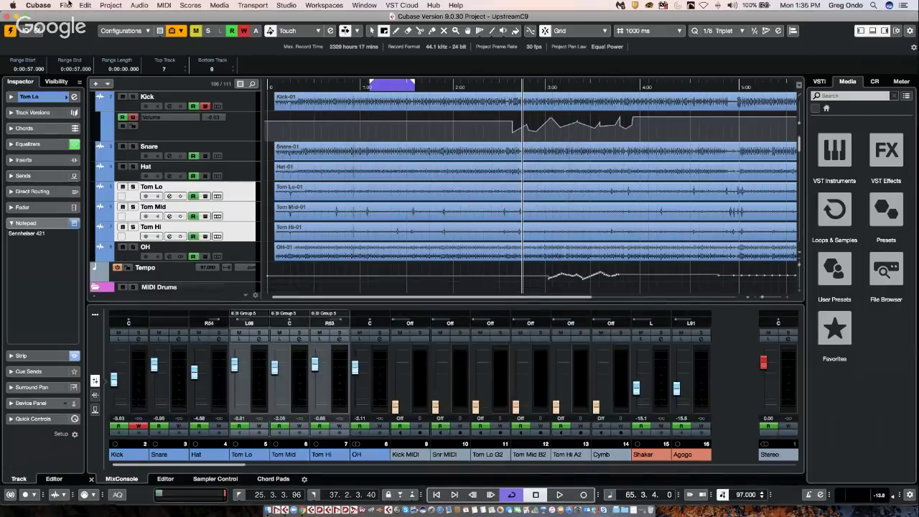
{"action": "left_click", "coordinate": [65, 5]}
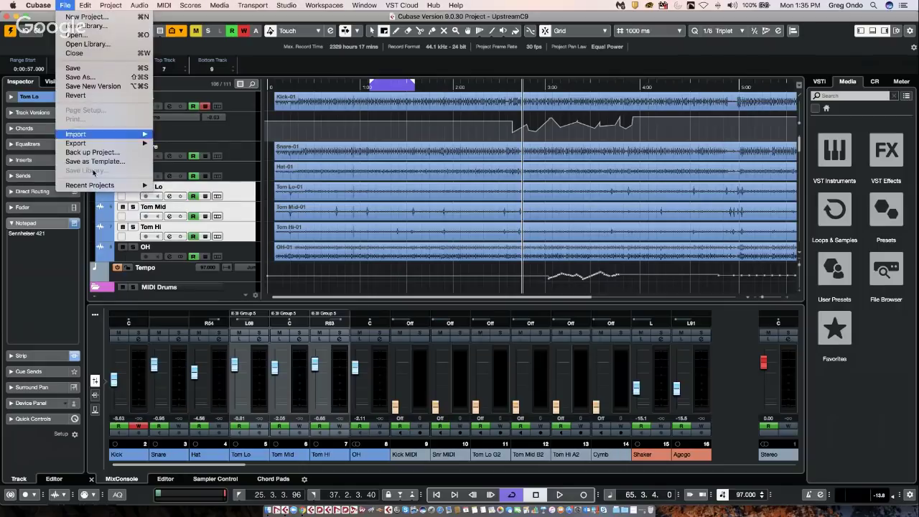
{"action": "mouse_move", "coordinate": [115, 189]}
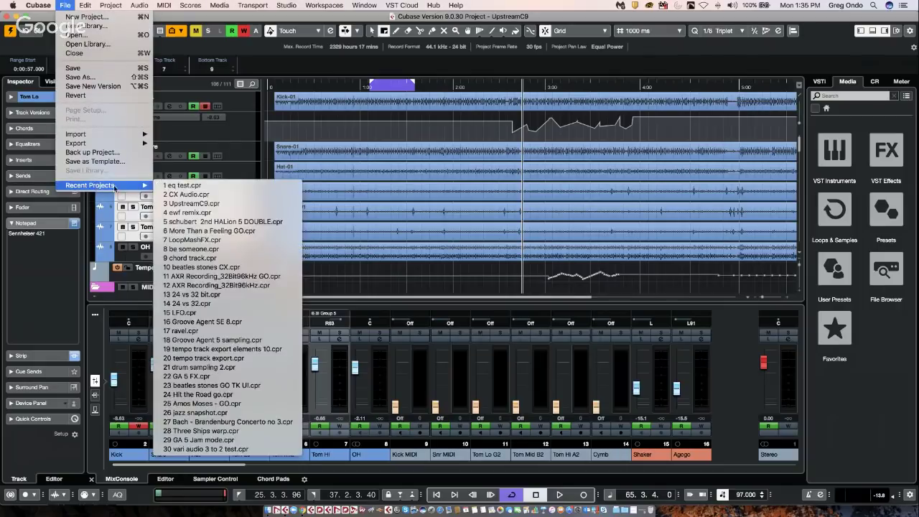
{"action": "left_click", "coordinate": [212, 185]}
{"action": "left_click", "coordinate": [521, 181]}
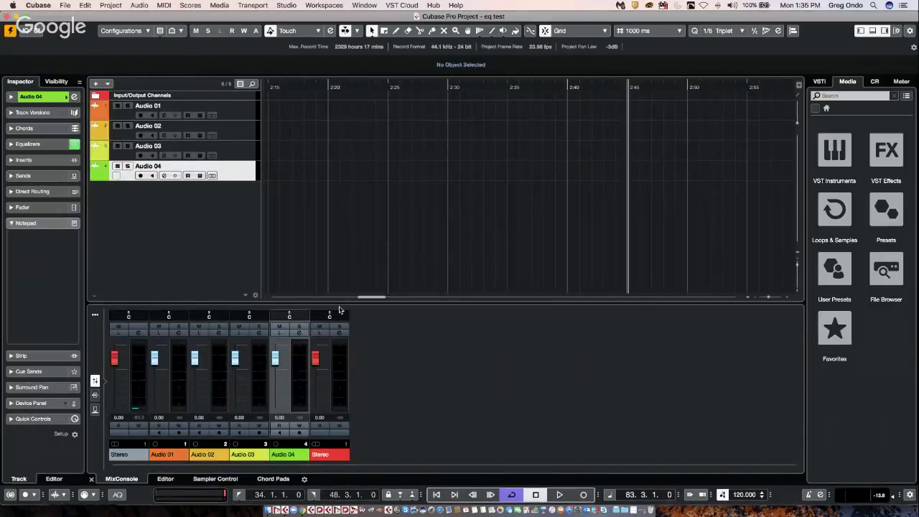
Step: Check the EQ curves of the reopened eq test project in the full MixConsole and close it
{"action": "key", "text": "F3"}
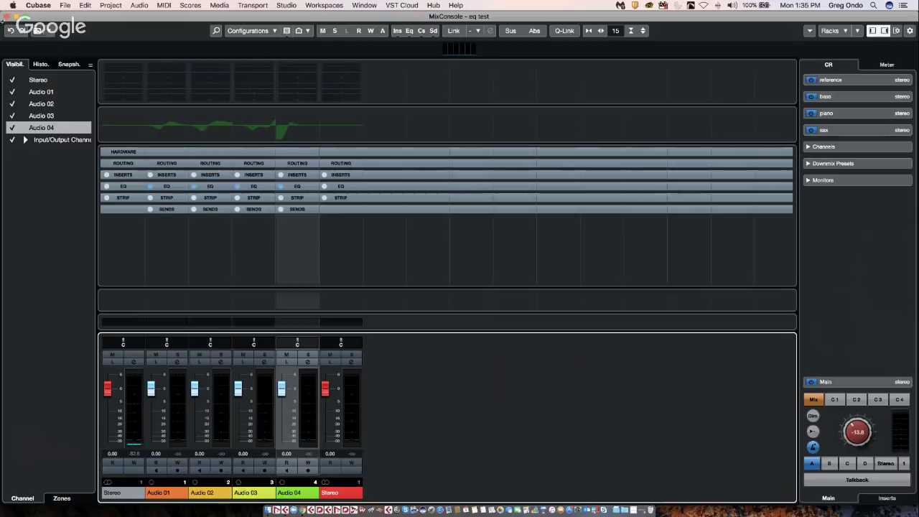
{"action": "left_click", "coordinate": [8, 16]}
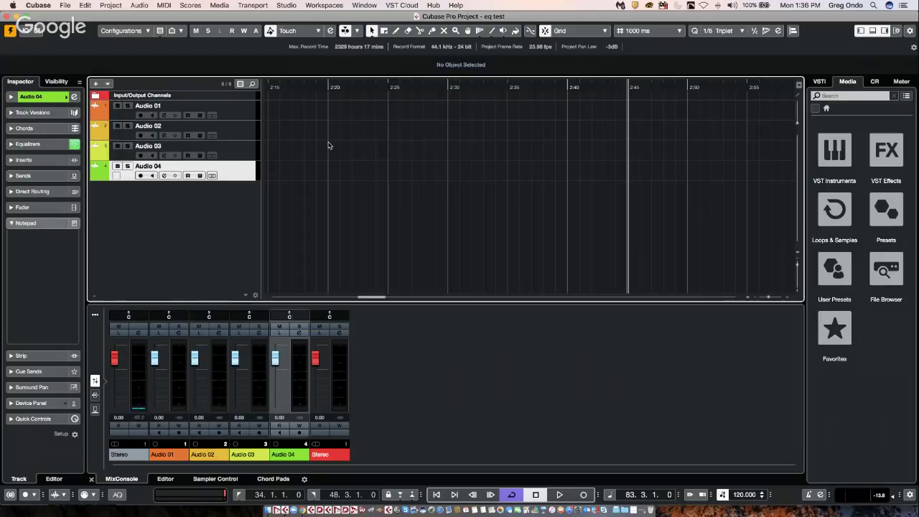
Step: Add a chord track and switch the ruler to Bars+Beats, with the project cursor at bar 1
{"action": "right_click", "coordinate": [194, 198]}
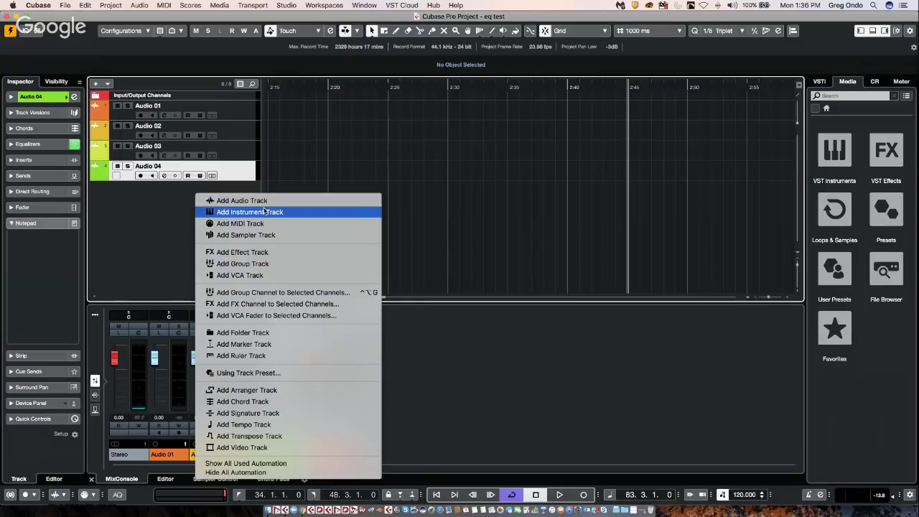
{"action": "left_click", "coordinate": [280, 401]}
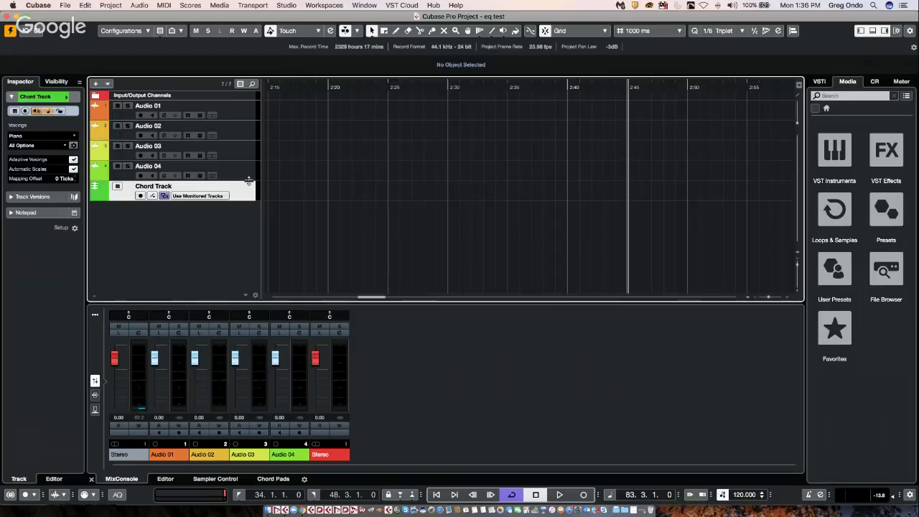
{"action": "right_click", "coordinate": [292, 86]}
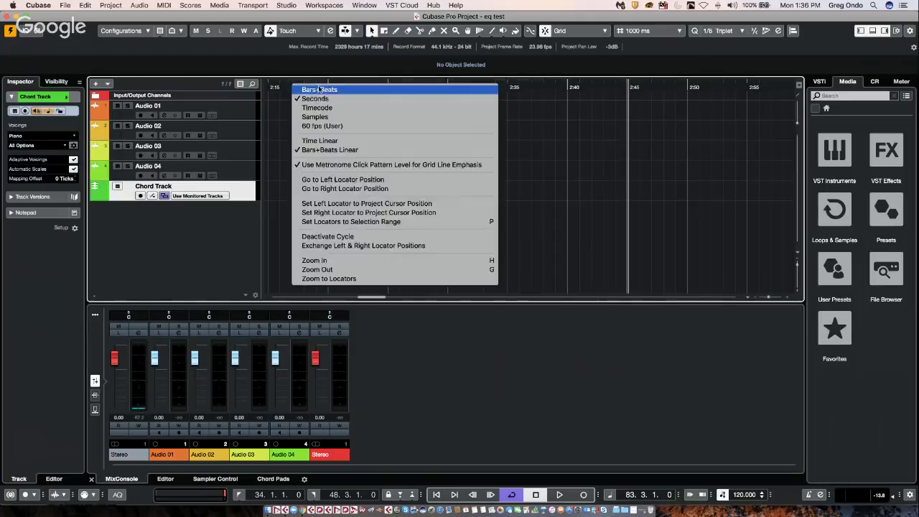
{"action": "left_click", "coordinate": [321, 89]}
{"action": "left_click_drag", "start_coordinate": [265, 85], "coordinate": [324, 88]}
Step: Draw three undefined chord events on the chord track at bars 1, 3 and 5, and return to the Object Selection tool
{"action": "right_click", "coordinate": [275, 204]}
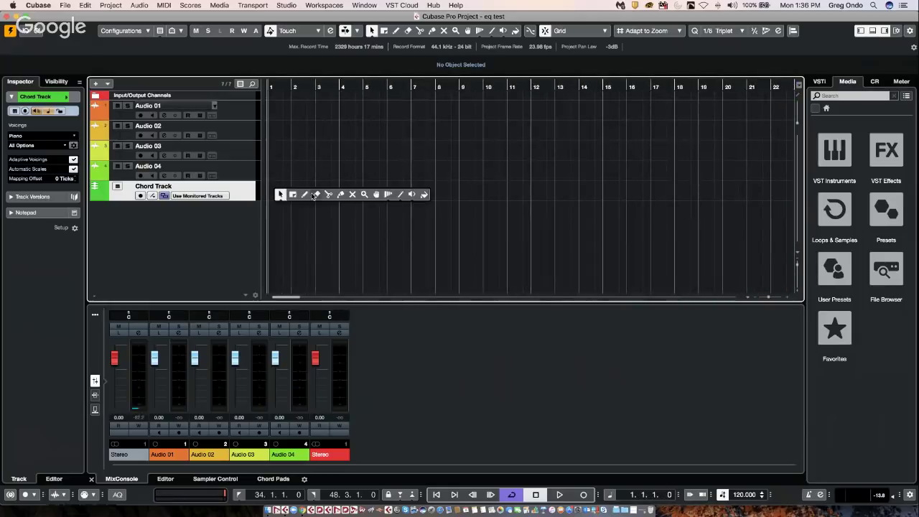
{"action": "left_click", "coordinate": [315, 195]}
{"action": "left_click", "coordinate": [274, 191]}
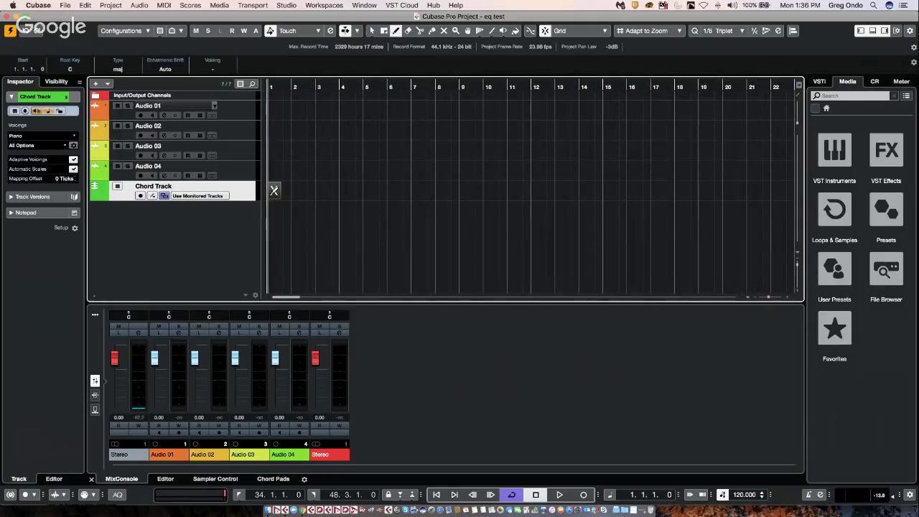
{"action": "key", "text": "space"}
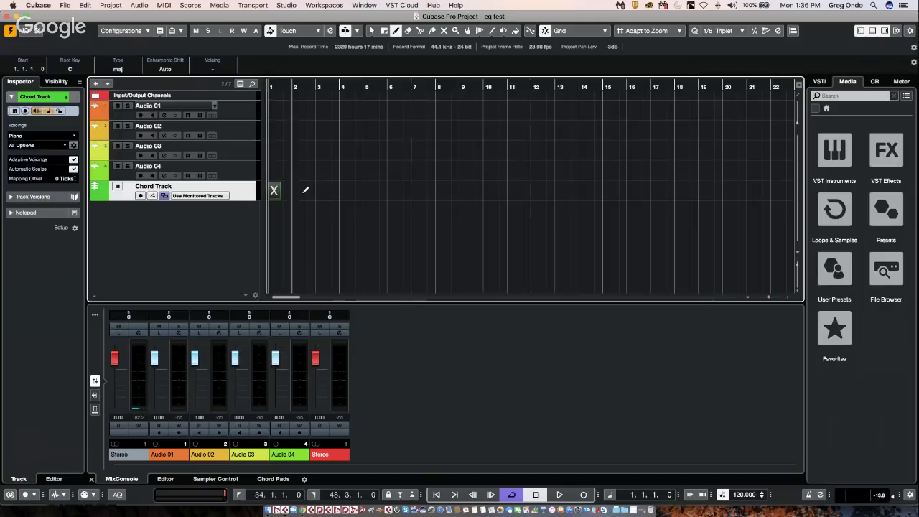
{"action": "left_click", "coordinate": [322, 190]}
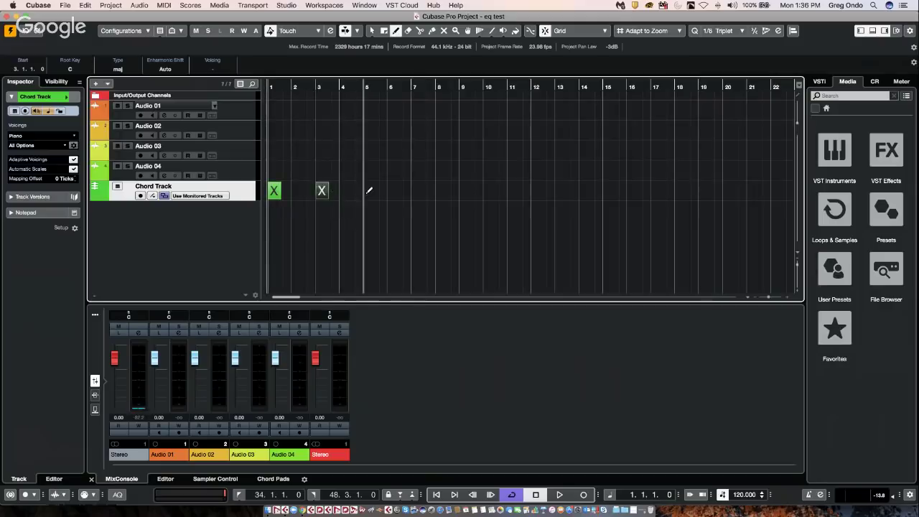
{"action": "left_click", "coordinate": [369, 190]}
{"action": "right_click", "coordinate": [288, 193]}
{"action": "left_click", "coordinate": [288, 192]}
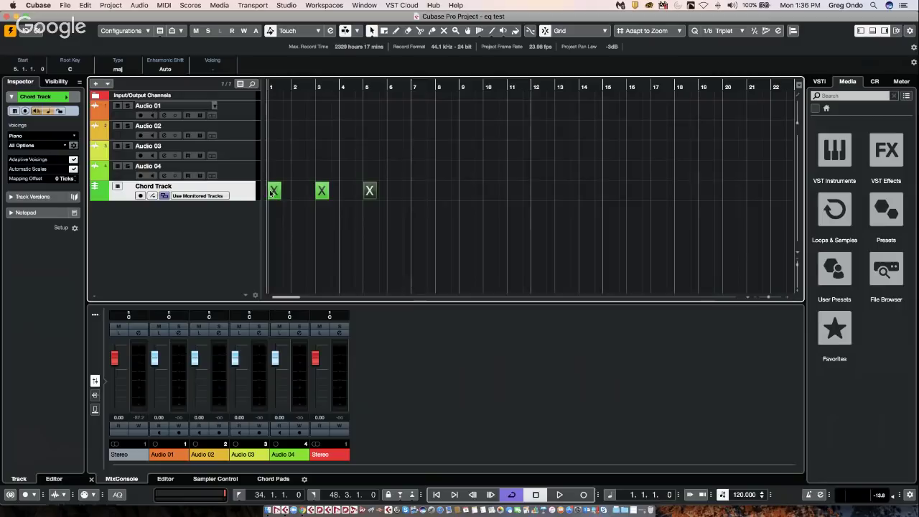
Step: Define the chord event at bar 1 as C major with E in the bass
{"action": "double_click", "coordinate": [274, 192]}
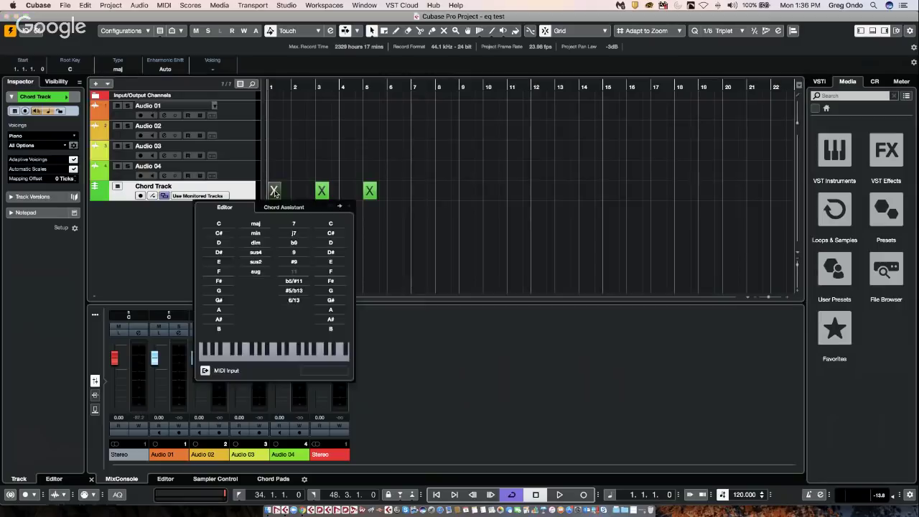
{"action": "left_click", "coordinate": [217, 223]}
{"action": "left_click", "coordinate": [331, 263]}
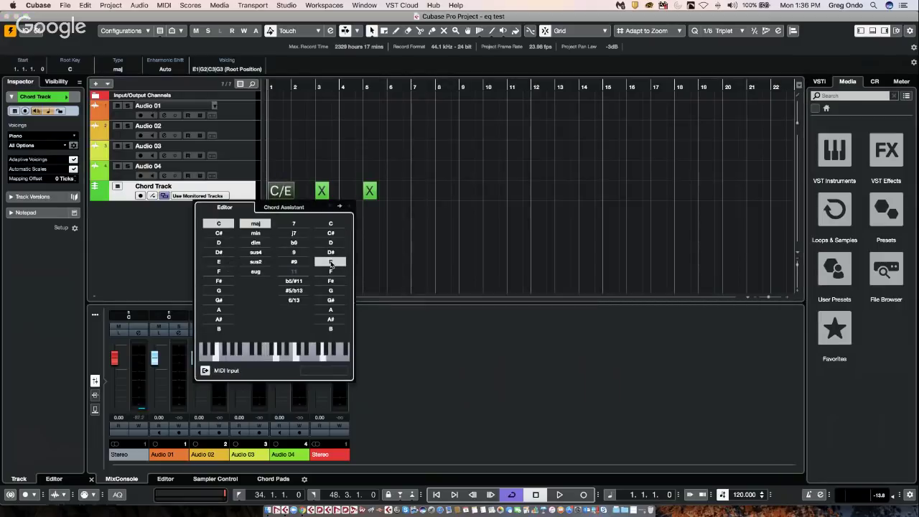
Step: Define the chord event at bar 3 as D minor with A in the bass
{"action": "left_click", "coordinate": [323, 195]}
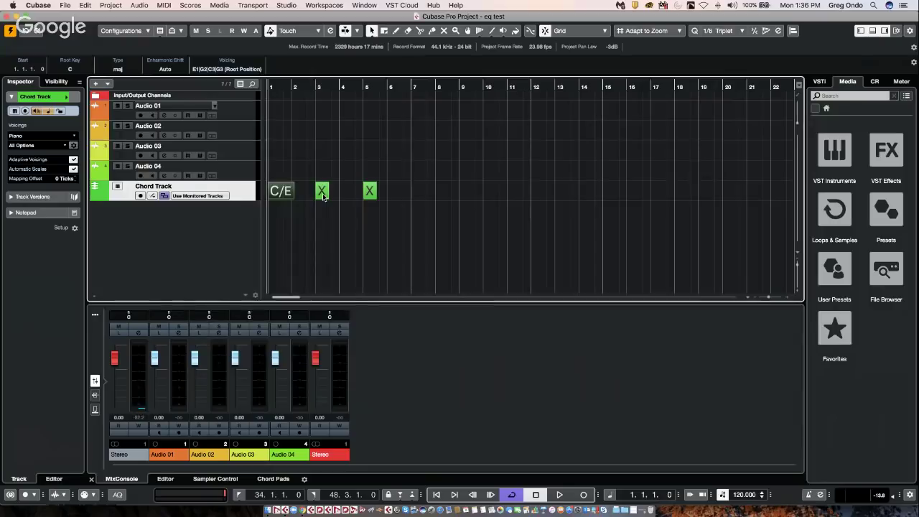
{"action": "double_click", "coordinate": [323, 194]}
{"action": "left_click", "coordinate": [267, 243]}
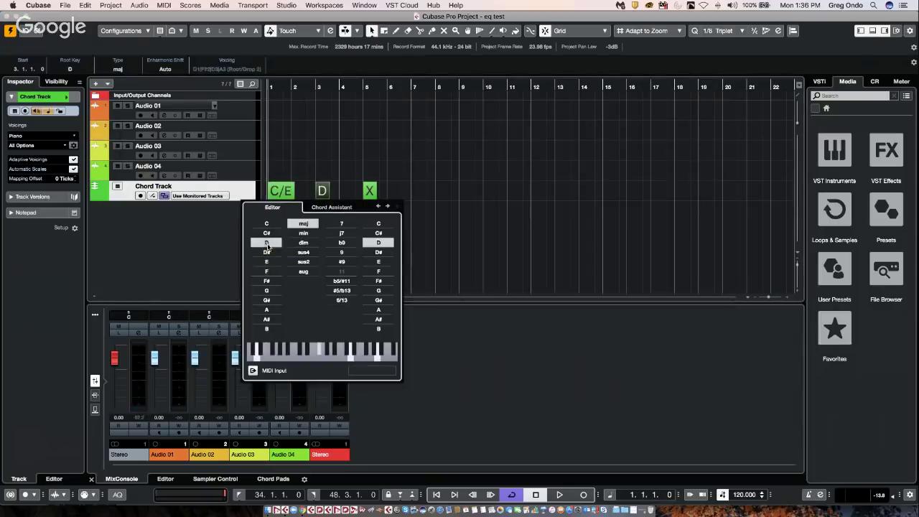
{"action": "left_click", "coordinate": [379, 310]}
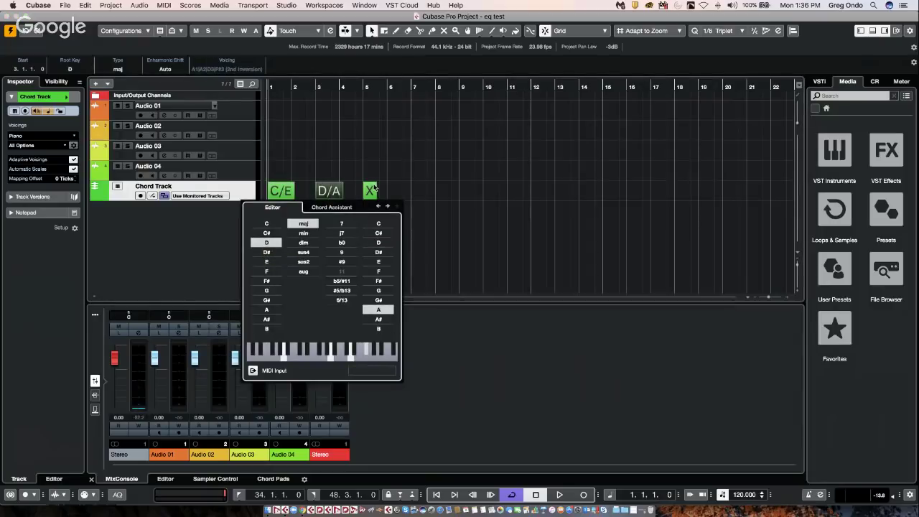
{"action": "left_click", "coordinate": [372, 190]}
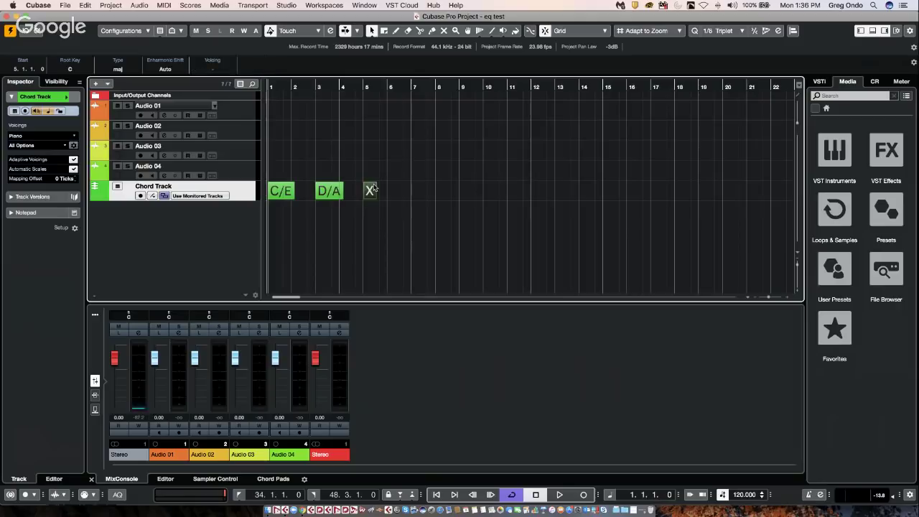
{"action": "double_click", "coordinate": [329, 190]}
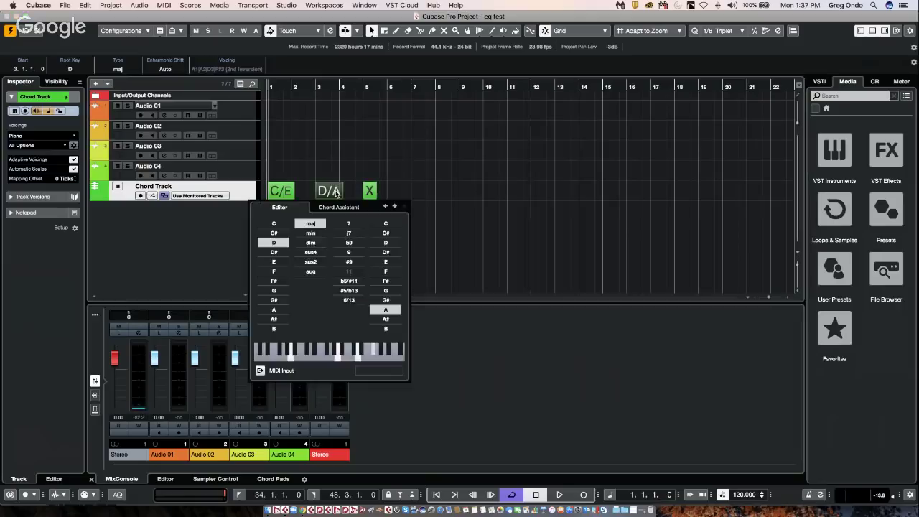
{"action": "left_click", "coordinate": [311, 234]}
Step: Define the chord event at bar 5 as G major with D in the bass
{"action": "left_click", "coordinate": [372, 191]}
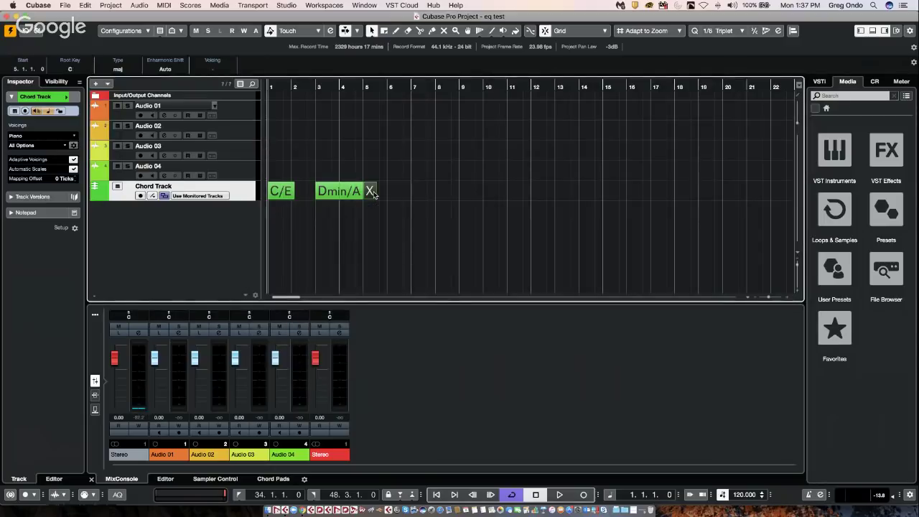
{"action": "double_click", "coordinate": [371, 191]}
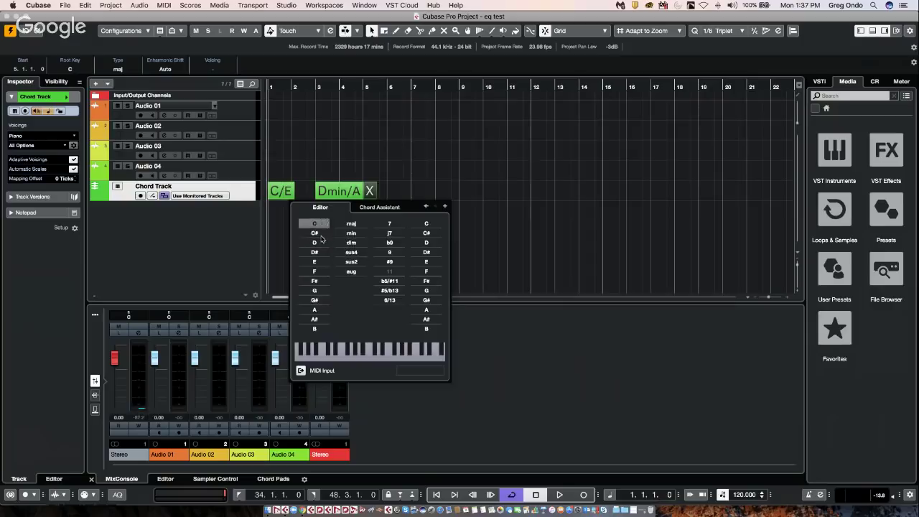
{"action": "left_click", "coordinate": [322, 292]}
{"action": "left_click", "coordinate": [431, 244]}
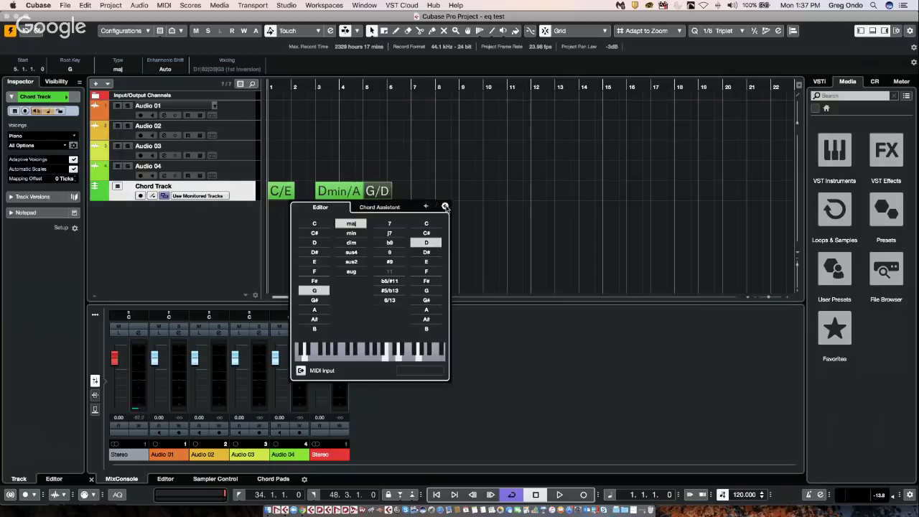
Step: Add another chord event at bar 6 and define it as C major with G in the bass
{"action": "left_click", "coordinate": [445, 206]}
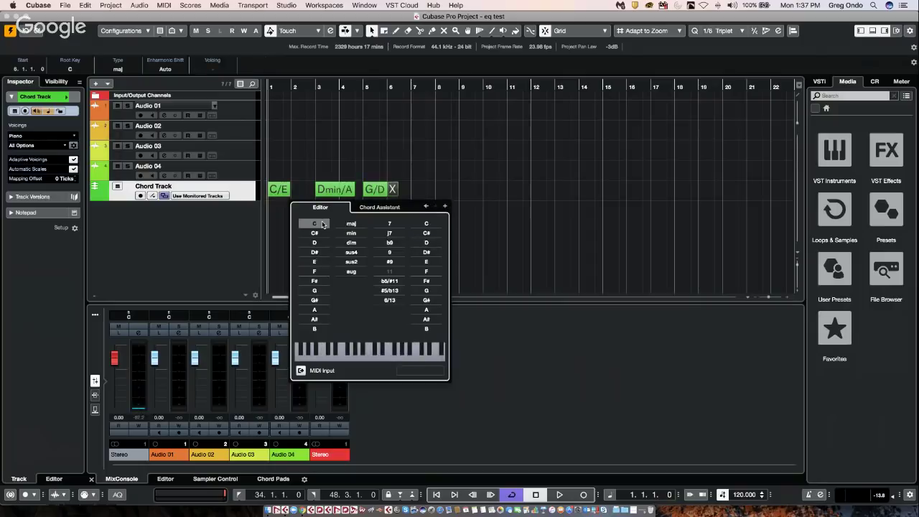
{"action": "left_click", "coordinate": [321, 225]}
{"action": "left_click", "coordinate": [427, 290]}
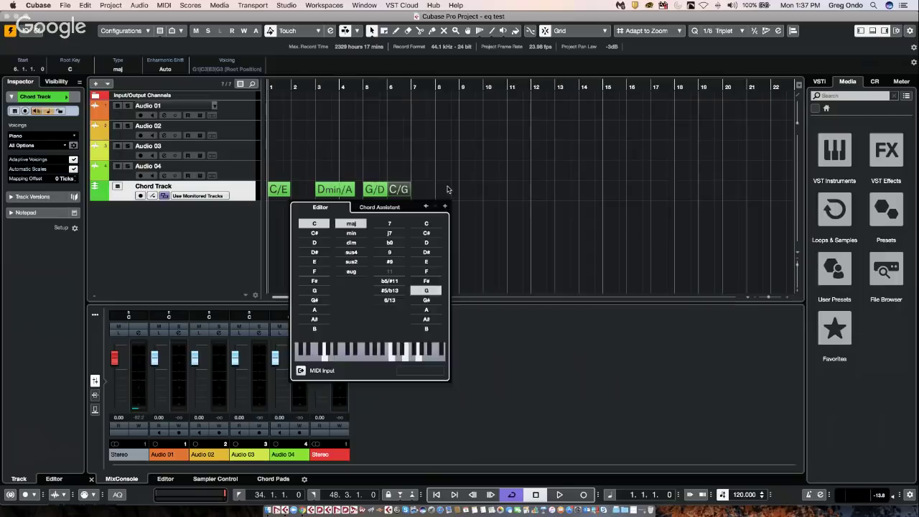
Step: Select all four chord events and copy the progression to start again at bar 7 and at bar 14
{"action": "left_click", "coordinate": [256, 160]}
{"action": "left_click", "coordinate": [278, 188]}
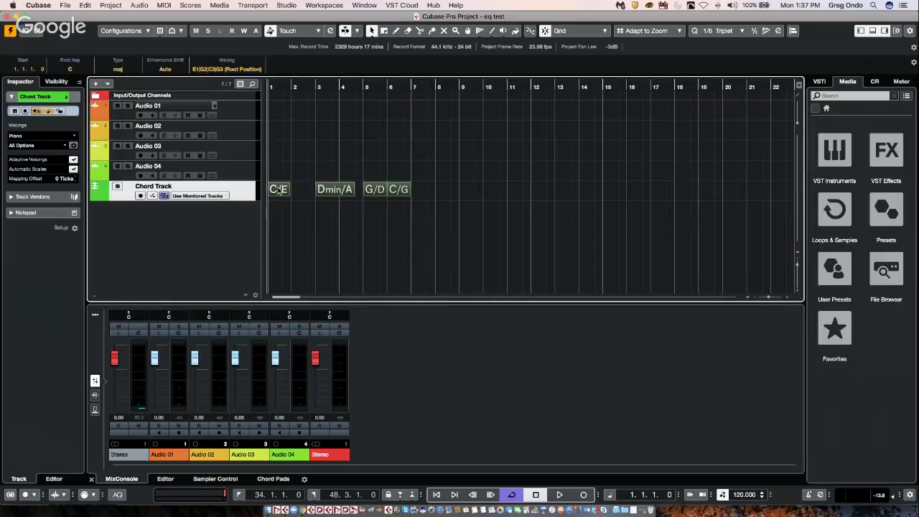
{"action": "left_click_drag", "start_coordinate": [279, 188], "coordinate": [588, 194]}
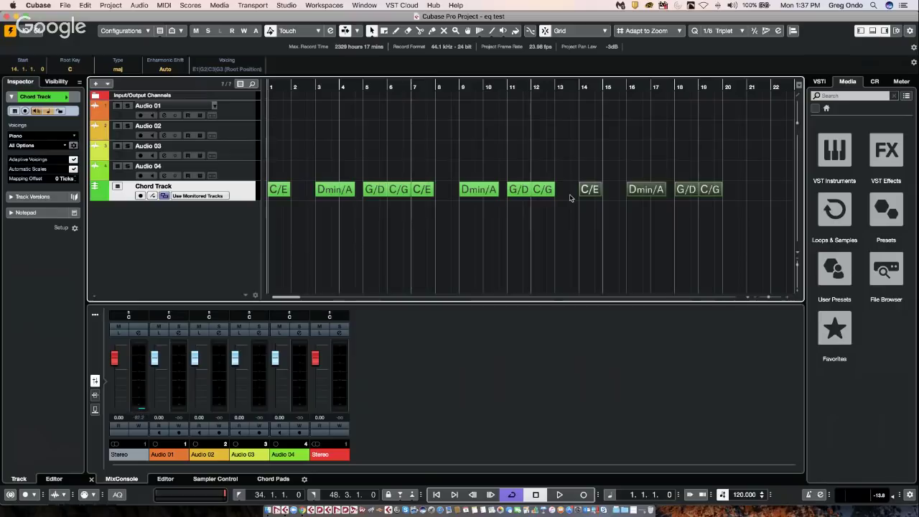
{"action": "left_click_drag", "start_coordinate": [400, 86], "coordinate": [393, 46]}
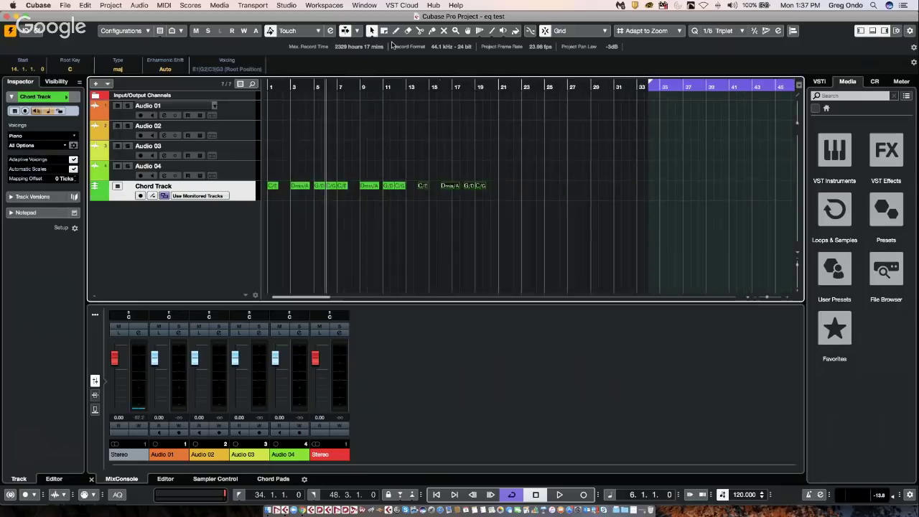
Step: Duplicate the selected chord events four times in succession along the Chord Track
{"action": "key", "text": "super+d"}
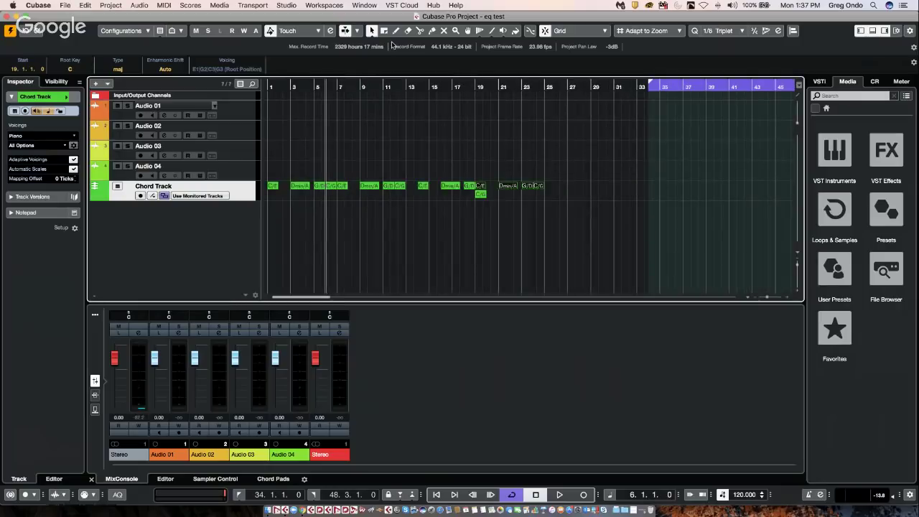
{"action": "key", "text": "super+d"}
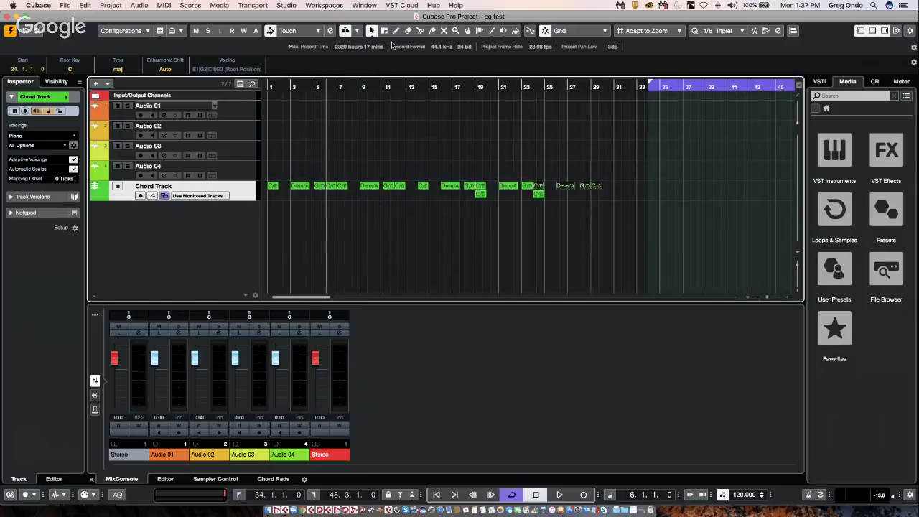
{"action": "key", "text": "super+d"}
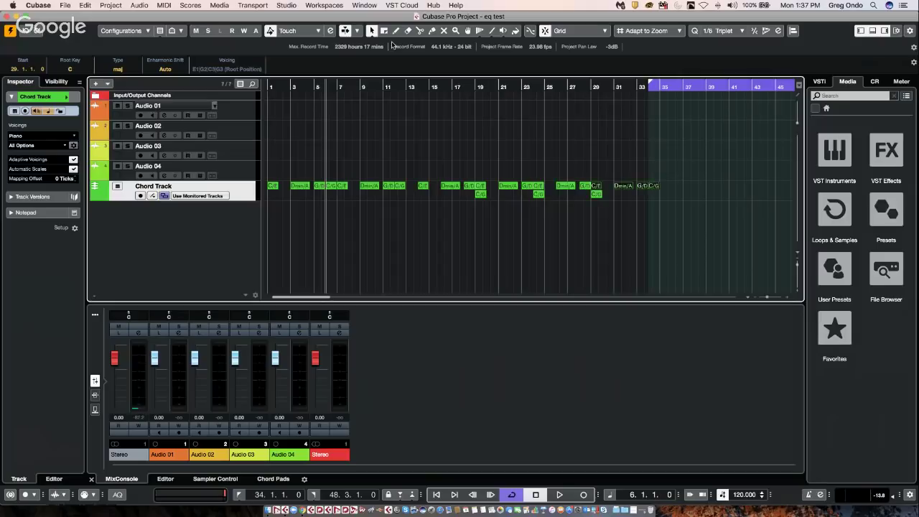
{"action": "key", "text": "super+d"}
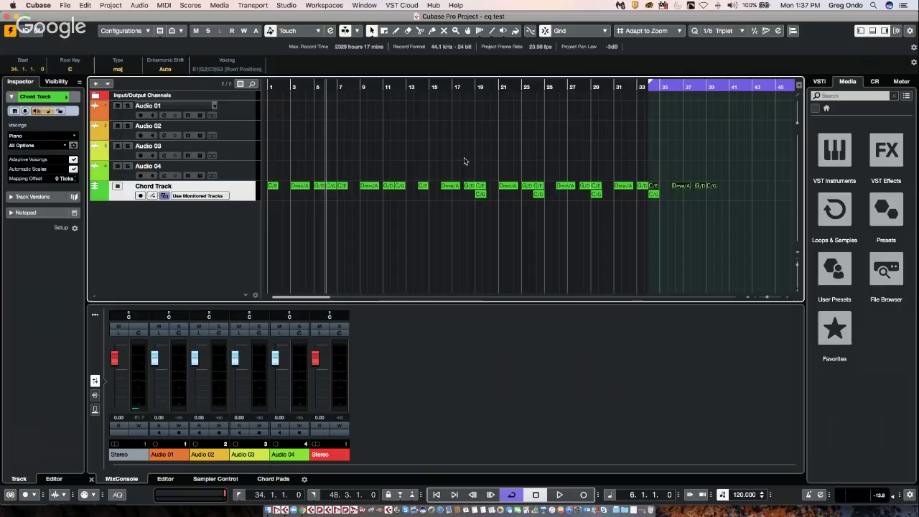
Step: Remove all the chord events from the Chord Track
{"action": "left_click", "coordinate": [563, 87]}
{"action": "key", "text": "h"}
{"action": "key", "text": "h"}
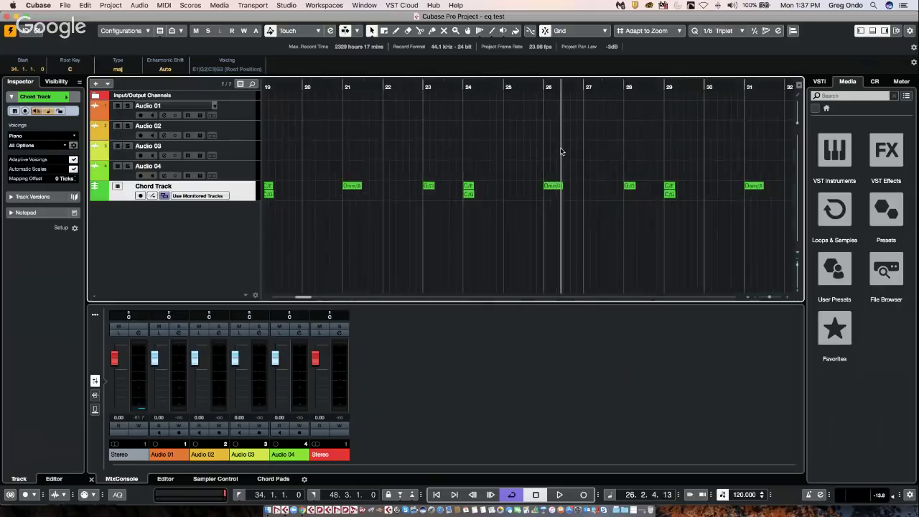
{"action": "key", "text": "h"}
{"action": "key", "text": "h"}
{"action": "key", "text": "h"}
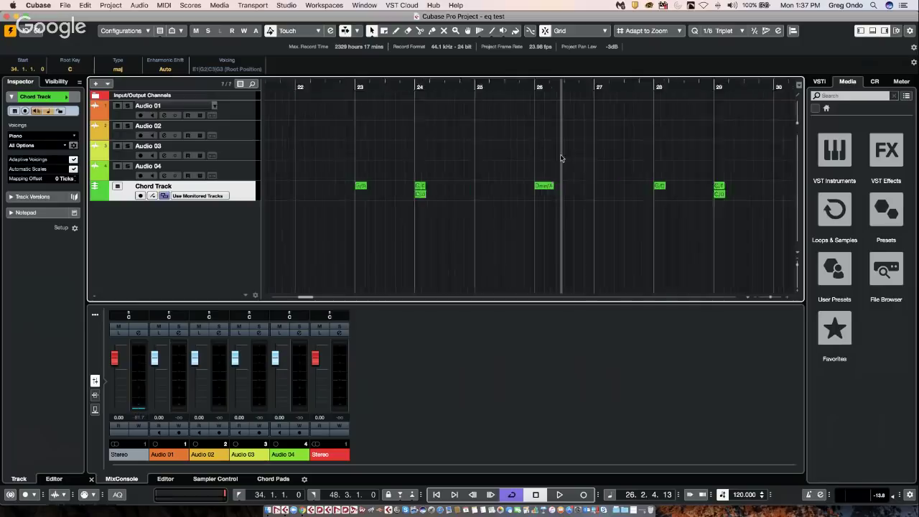
{"action": "key", "text": "g"}
{"action": "key", "text": "g"}
{"action": "key", "text": "g"}
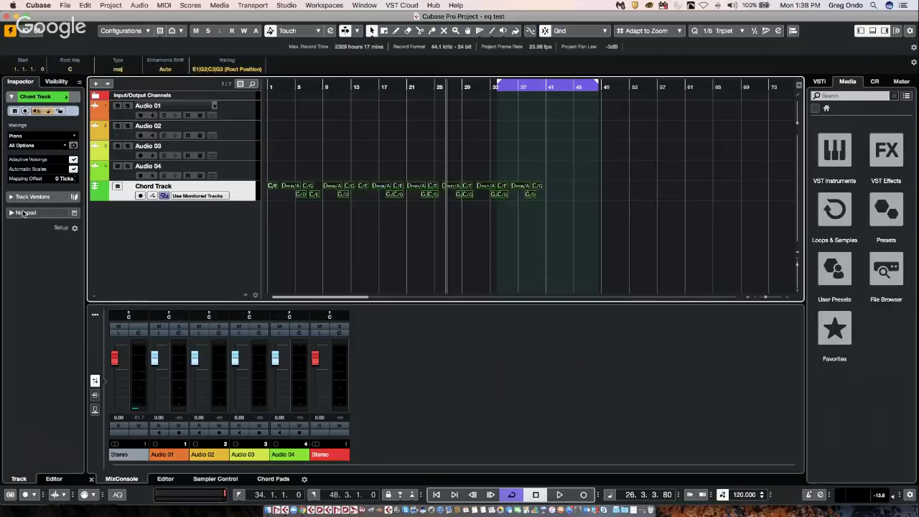
{"action": "key", "text": "super+z"}
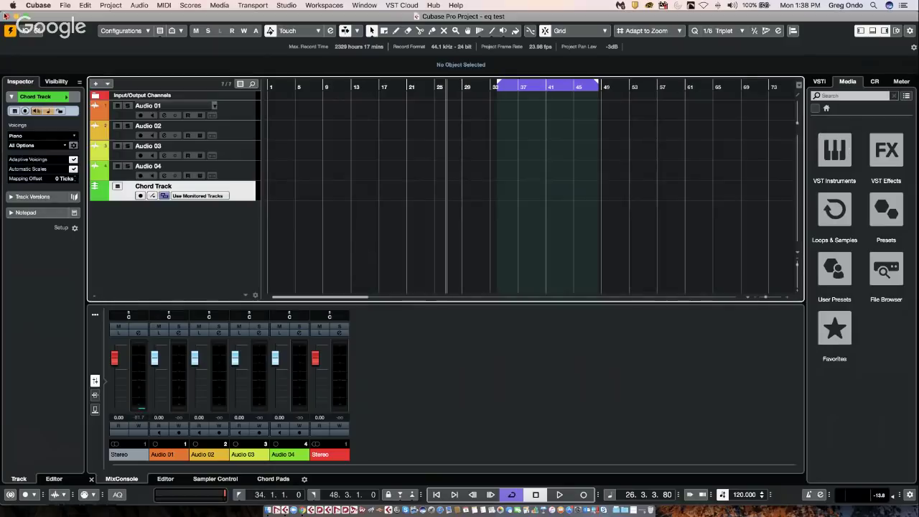
Step: Open the recent project Amos Moses - GO and activate it
{"action": "left_click", "coordinate": [67, 5]}
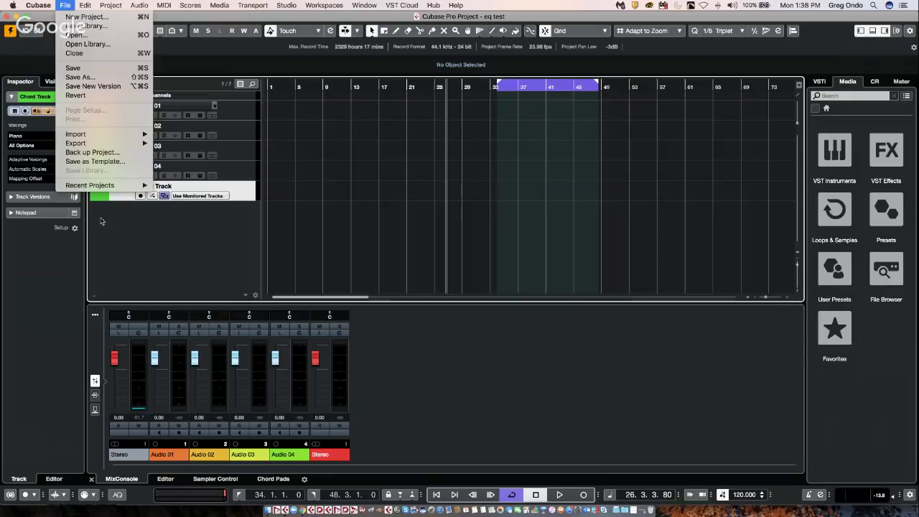
{"action": "mouse_move", "coordinate": [103, 186]}
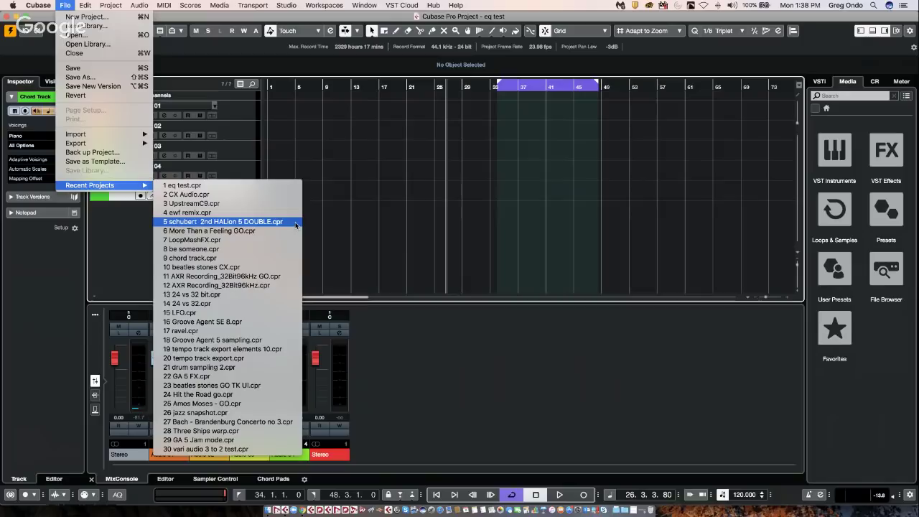
{"action": "left_click", "coordinate": [237, 404]}
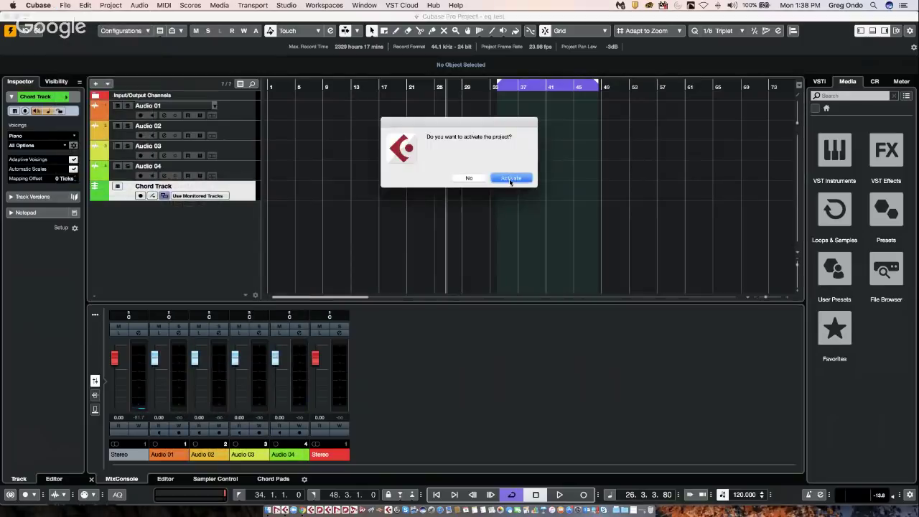
{"action": "left_click", "coordinate": [511, 179]}
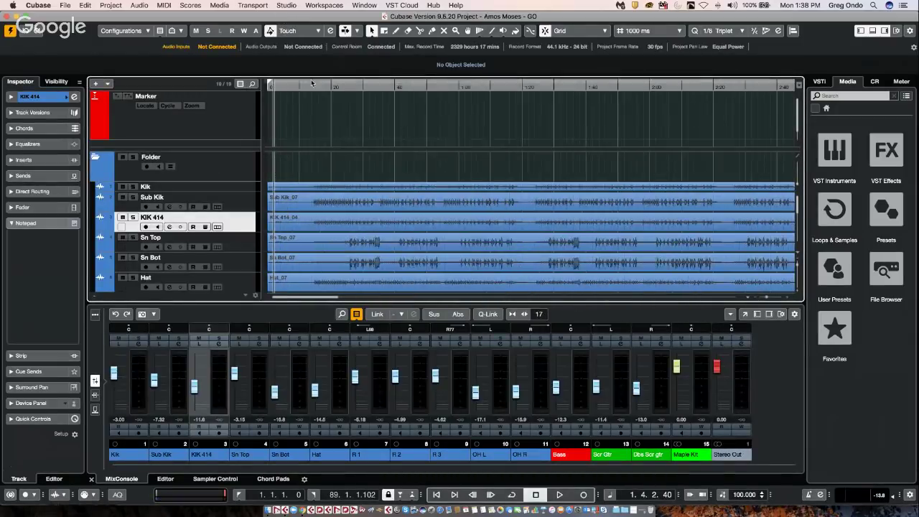
Step: Switch the project ruler's display format from time to bars and beats
{"action": "right_click", "coordinate": [312, 82]}
{"action": "left_click", "coordinate": [364, 85]}
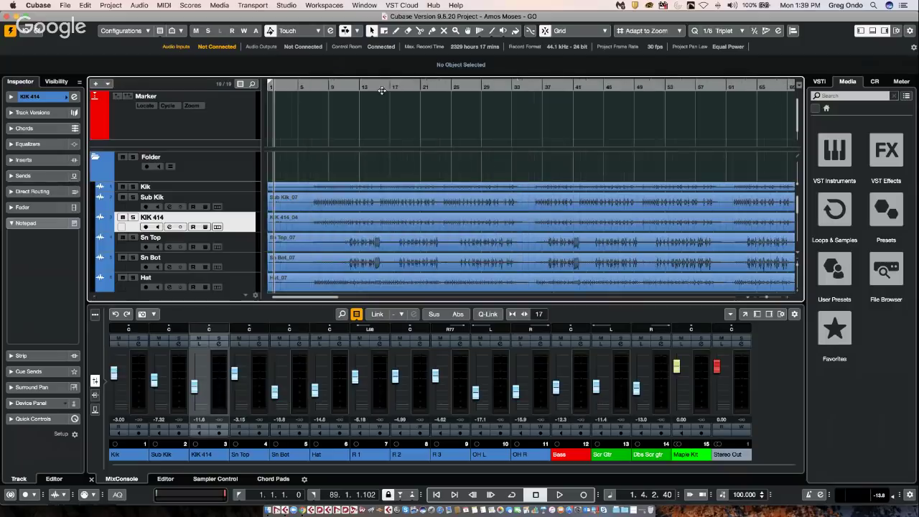
{"action": "right_click", "coordinate": [358, 99]}
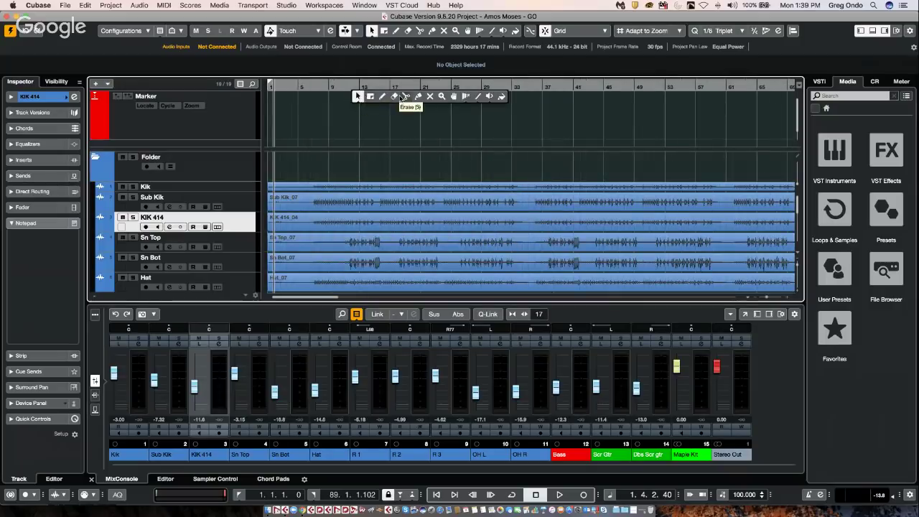
{"action": "left_click", "coordinate": [407, 98]}
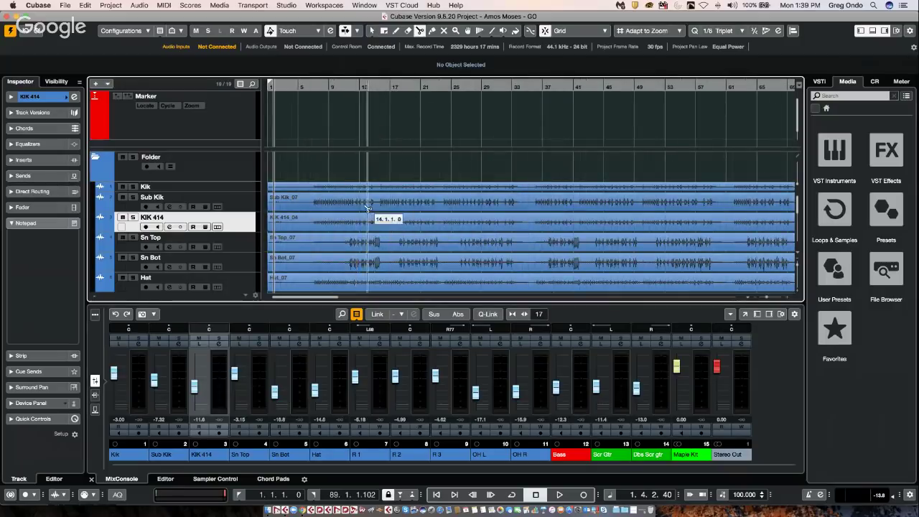
{"action": "right_click", "coordinate": [357, 173]}
{"action": "left_click", "coordinate": [357, 172]}
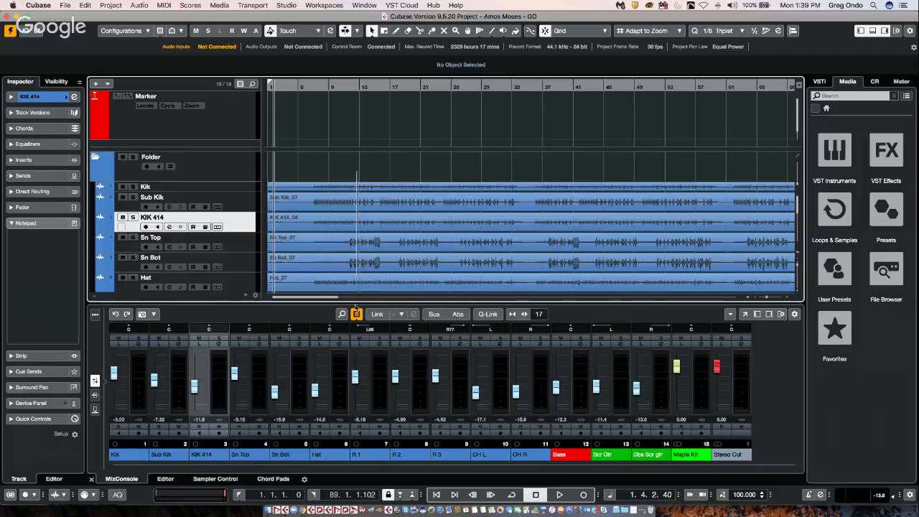
Step: Select the audio events on all tracks and split them together at bar 13
{"action": "scroll", "coordinate": [361, 244], "scroll_direction": "down", "scroll_amount": 5}
{"action": "scroll", "coordinate": [341, 227], "scroll_direction": "up", "scroll_amount": 5}
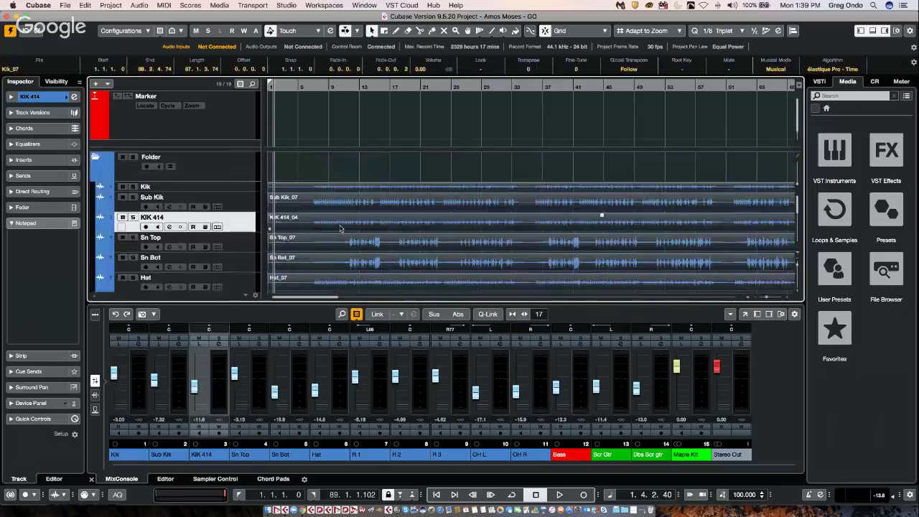
{"action": "right_click", "coordinate": [360, 203]}
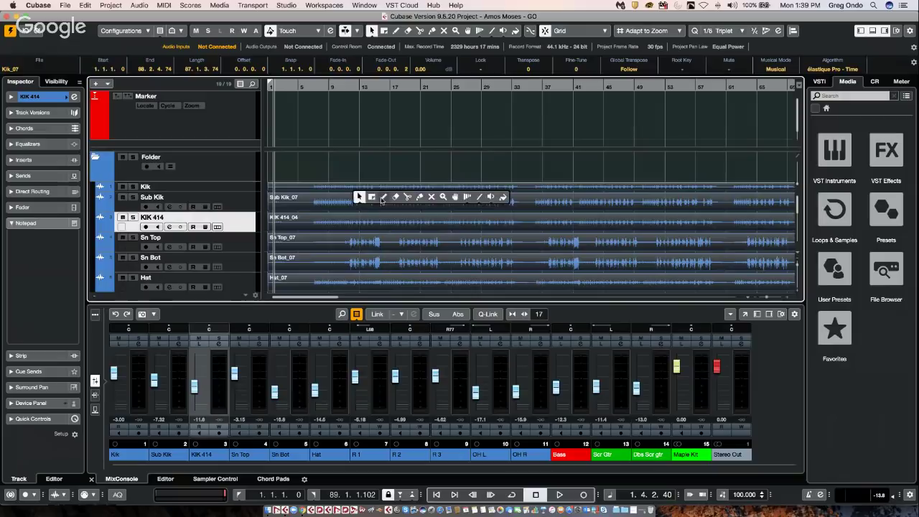
{"action": "left_click", "coordinate": [411, 198]}
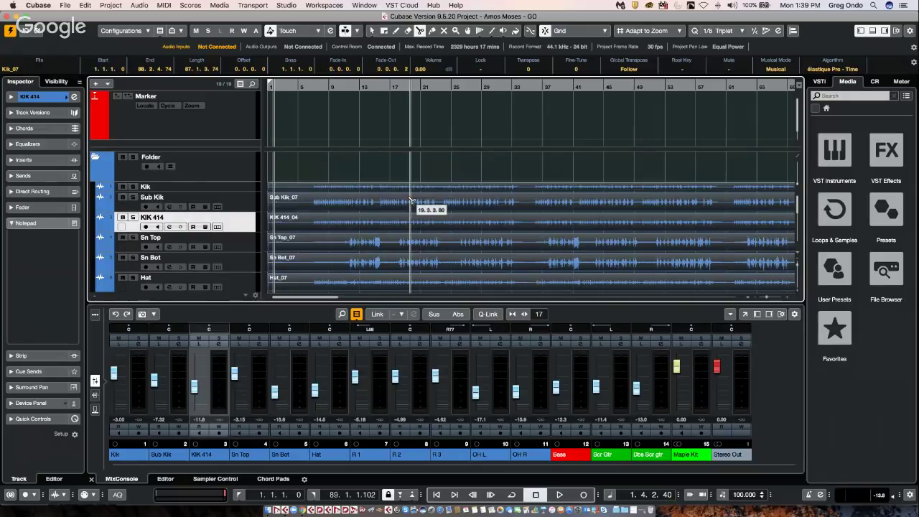
{"action": "left_click", "coordinate": [363, 202]}
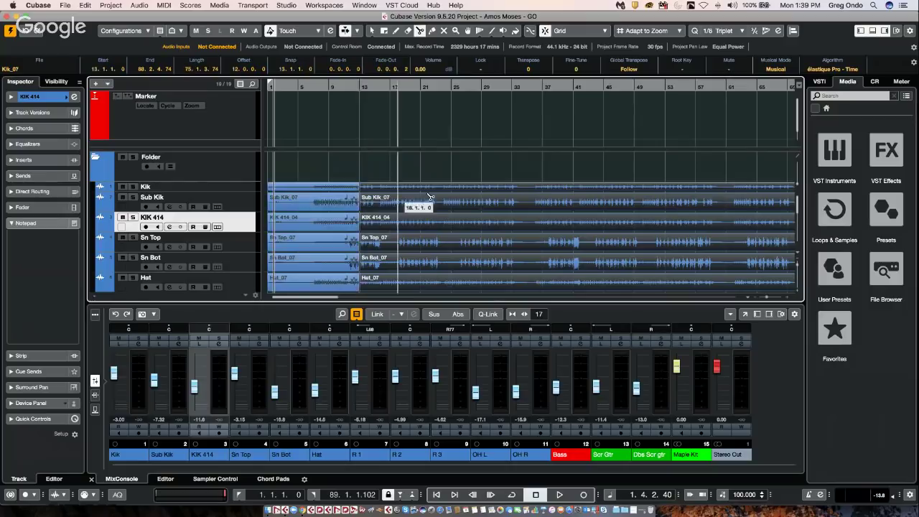
Step: Delete the selected split-off events after bar 13 and return to the object selection tool
{"action": "left_click_drag", "start_coordinate": [322, 87], "coordinate": [322, 63]}
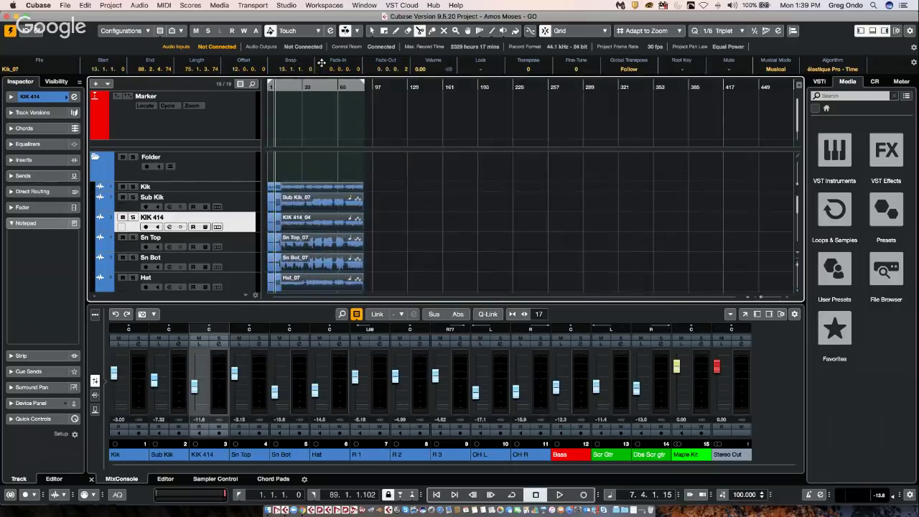
{"action": "key", "text": "Delete"}
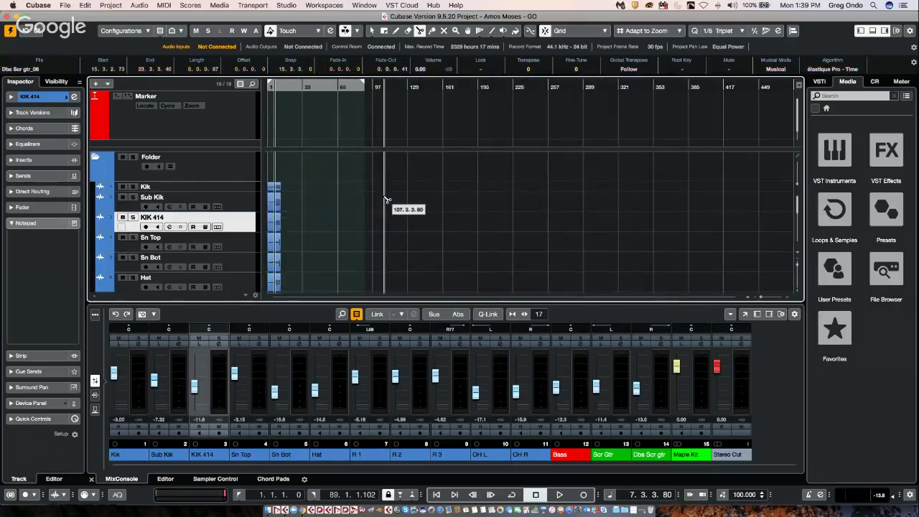
{"action": "right_click", "coordinate": [309, 192]}
{"action": "left_click", "coordinate": [300, 188]}
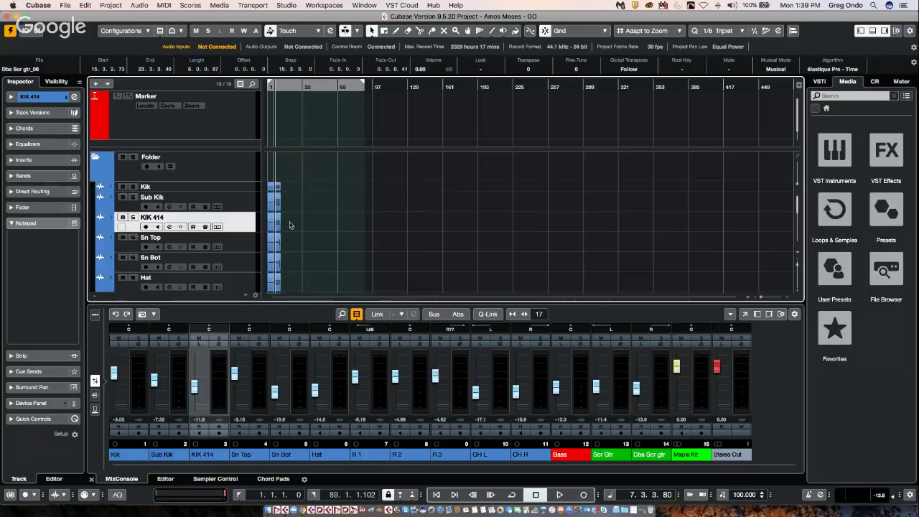
Step: Delete the leftover Scr Gtr and Dbs Scr gtr events after bar 13
{"action": "left_click", "coordinate": [290, 226]}
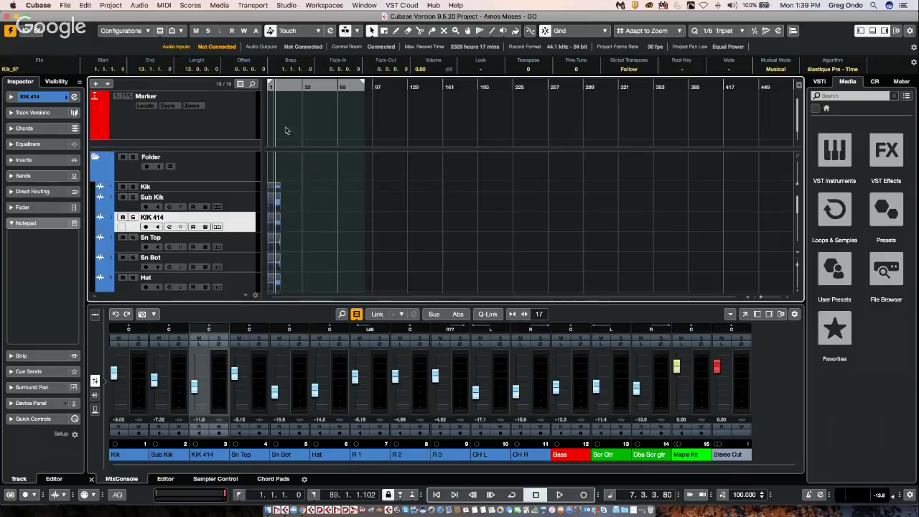
{"action": "left_click", "coordinate": [271, 88]}
{"action": "key", "text": "h"}
{"action": "key", "text": "h"}
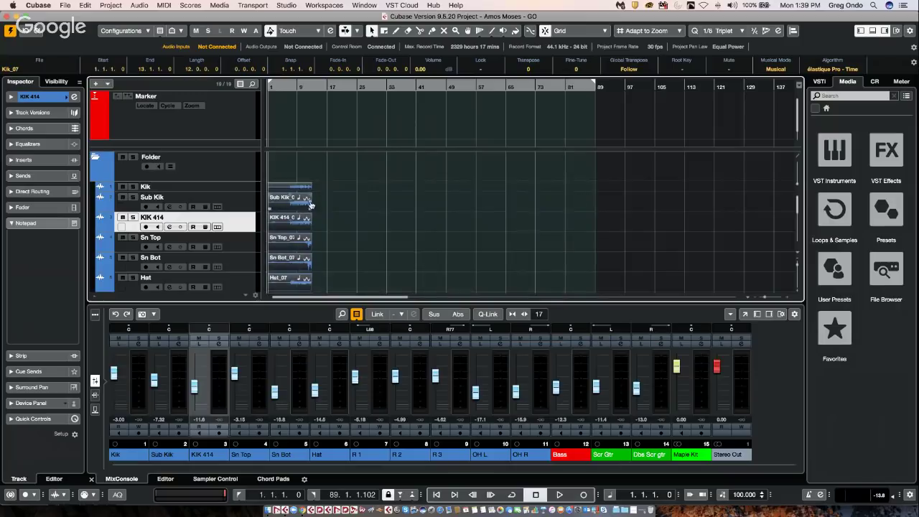
{"action": "left_click", "coordinate": [357, 205]}
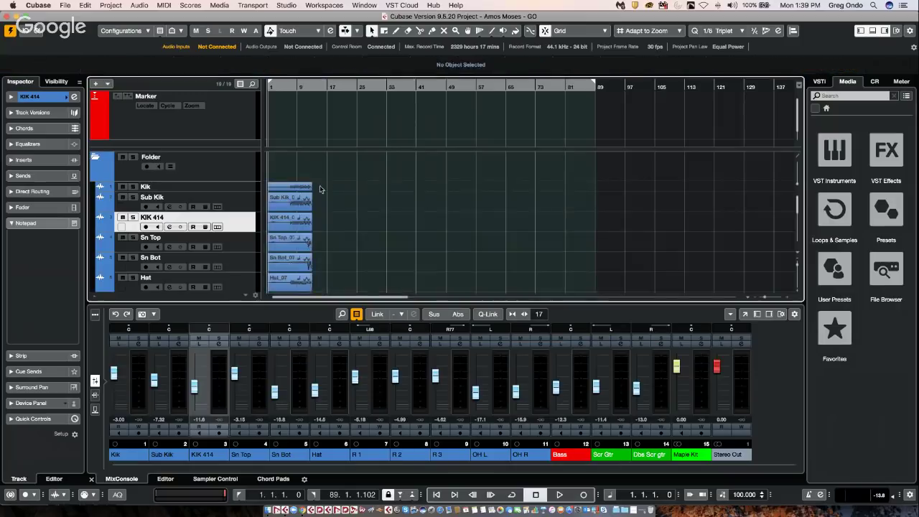
{"action": "scroll", "coordinate": [302, 280], "scroll_direction": "down", "scroll_amount": 5}
{"action": "scroll", "coordinate": [385, 199], "scroll_direction": "down", "scroll_amount": 3}
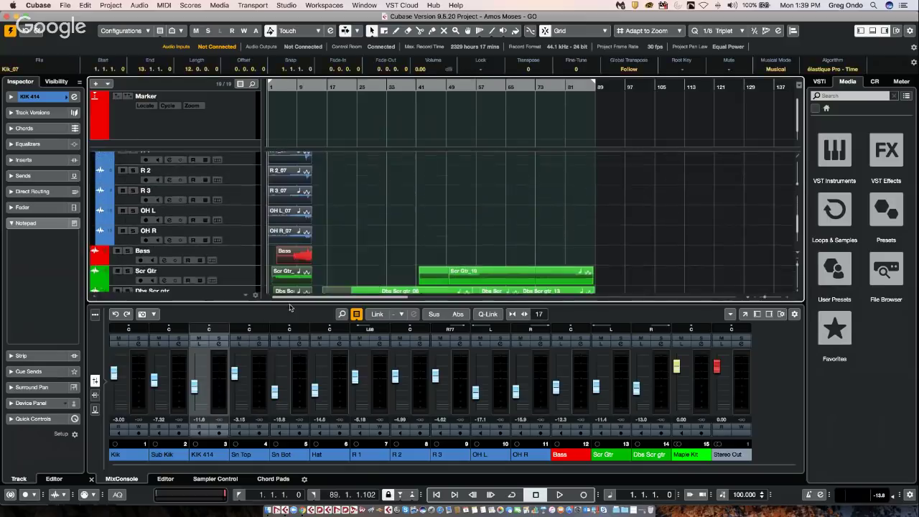
{"action": "scroll", "coordinate": [386, 199], "scroll_direction": "down", "scroll_amount": 2}
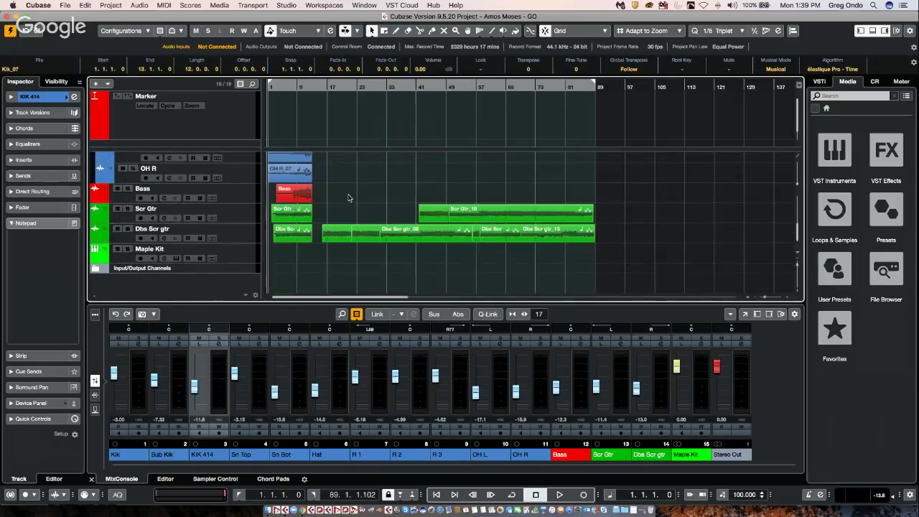
{"action": "left_click_drag", "start_coordinate": [323, 188], "coordinate": [625, 258]}
{"action": "key", "text": "Delete"}
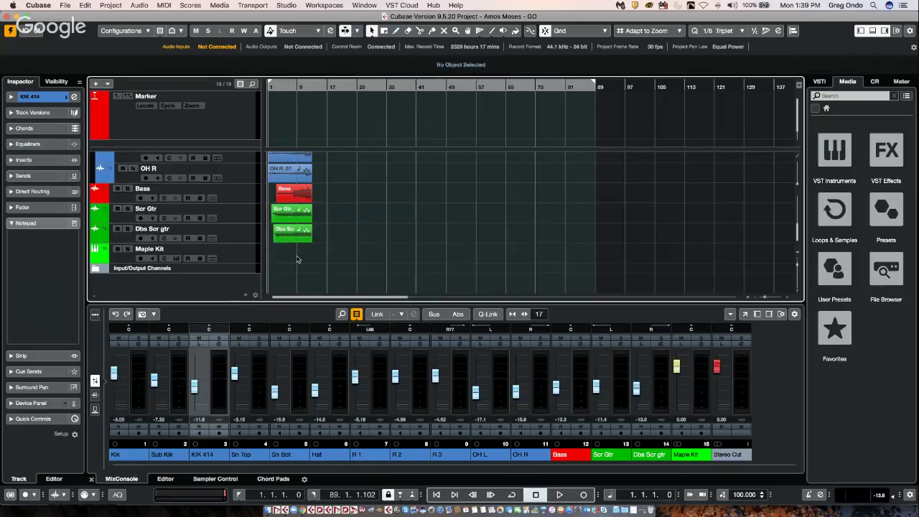
Step: Try repeating the opening 12-bar events on all tracks seven times out to bar 97, and remove the copies
{"action": "scroll", "coordinate": [316, 144], "scroll_direction": "up", "scroll_amount": 10}
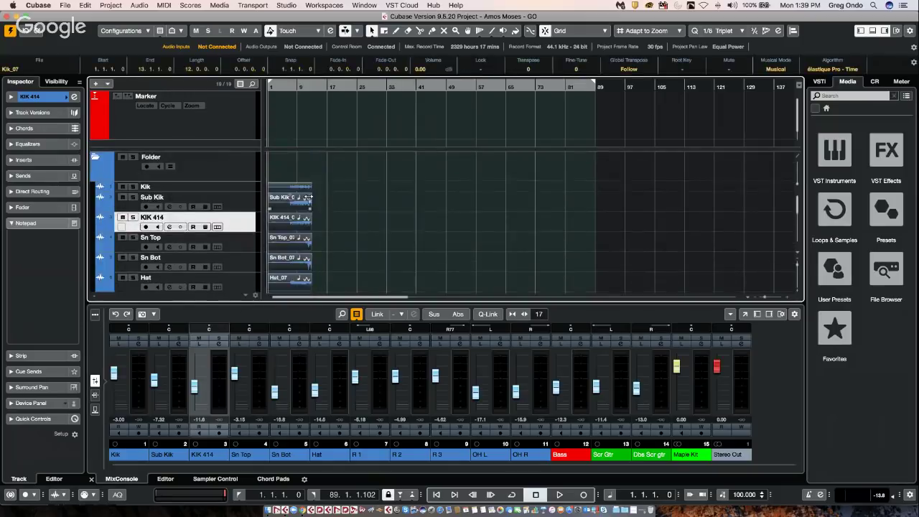
{"action": "left_click_drag", "start_coordinate": [311, 200], "coordinate": [618, 216]}
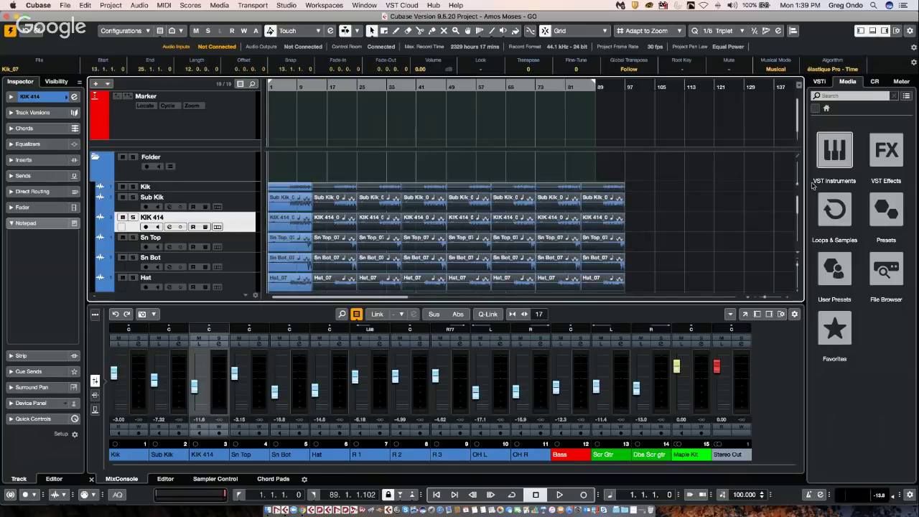
{"action": "key", "text": "Delete"}
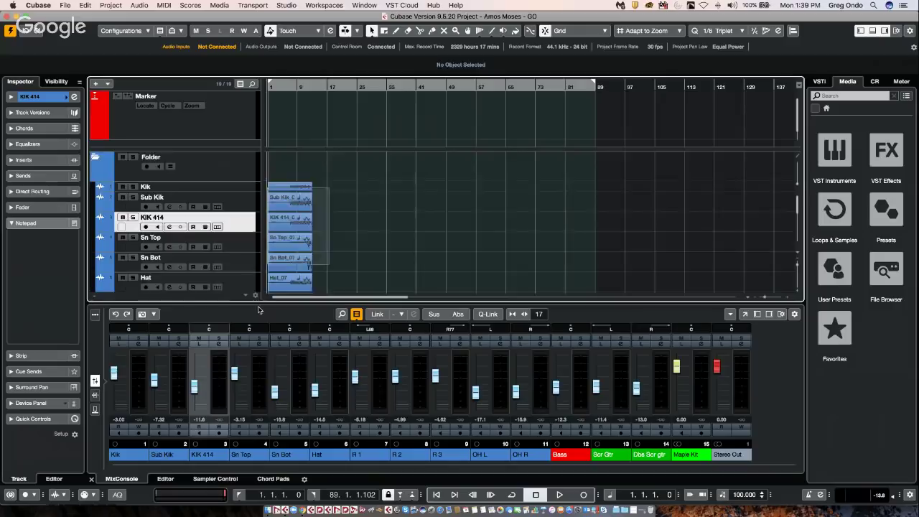
Step: Duplicate the opening 12-bar events on all tracks end to end until the copies reach bar 145
{"action": "scroll", "coordinate": [297, 215], "scroll_direction": "down", "scroll_amount": 3}
{"action": "key", "text": "super+z"}
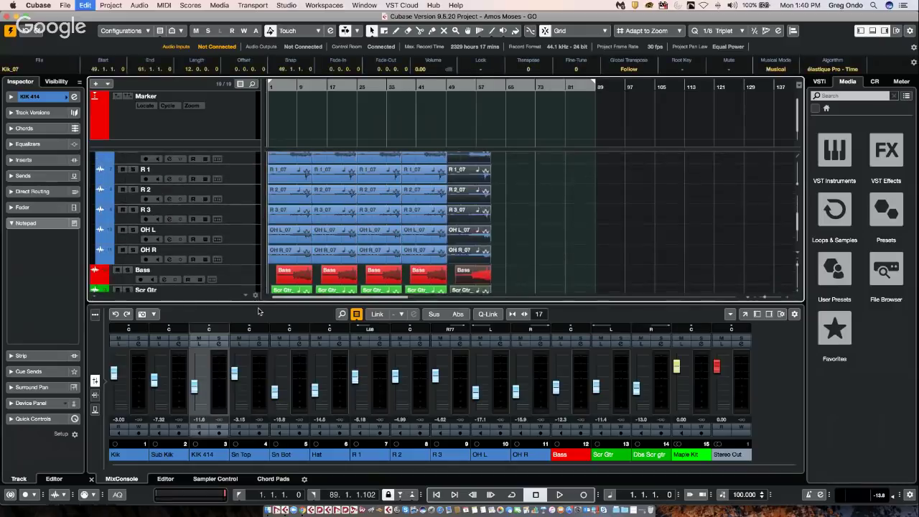
{"action": "key", "text": "super+d"}
{"action": "key", "text": "super+d"}
{"action": "key", "text": "super+d"}
{"action": "key", "text": "super+d"}
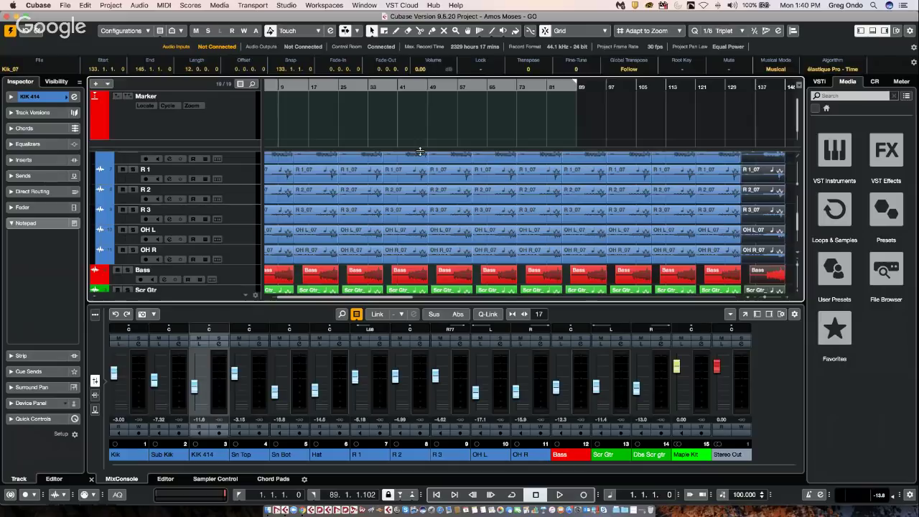
Step: Undo the most recent duplicates that extend past bar 85
{"action": "key", "text": "super+z"}
{"action": "key", "text": "super+z"}
{"action": "key", "text": "super+z"}
{"action": "key", "text": "super+z"}
{"action": "key", "text": "super+z"}
{"action": "key", "text": "super+z"}
{"action": "key", "text": "super+z"}
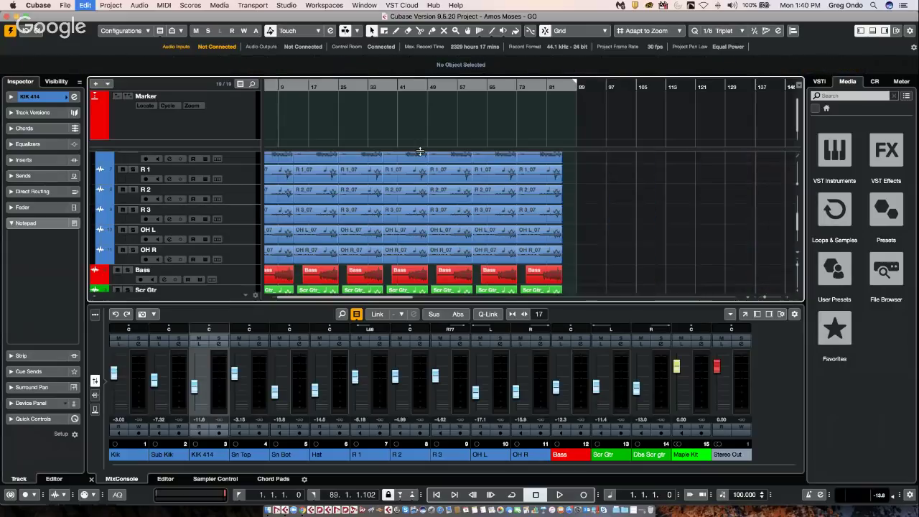
Step: Undo the remaining duplicates on all tracks back to the opening 12-bar events
{"action": "key", "text": "super+z"}
{"action": "key", "text": "super+z"}
{"action": "key", "text": "super+z"}
{"action": "key", "text": "super+z"}
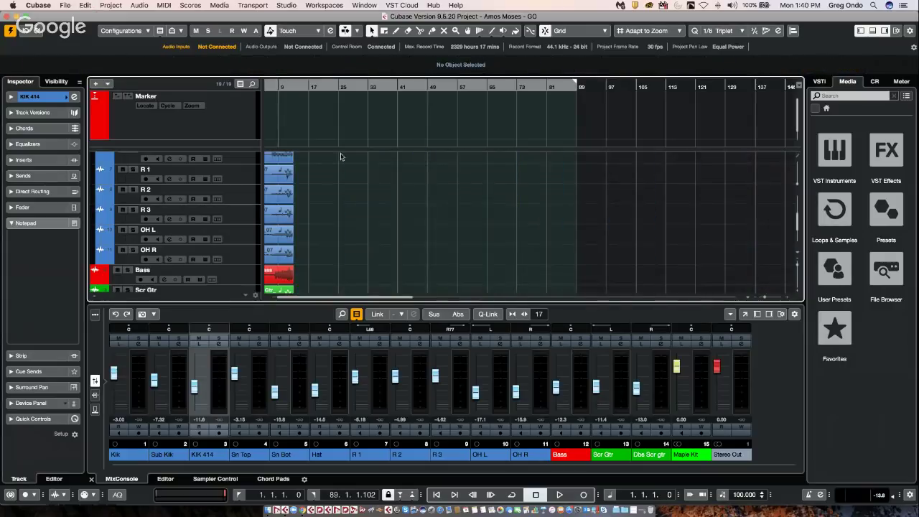
Step: Try repeating the opening 12-bar events on all tracks end to end out to bar 289
{"action": "key", "text": "super+a"}
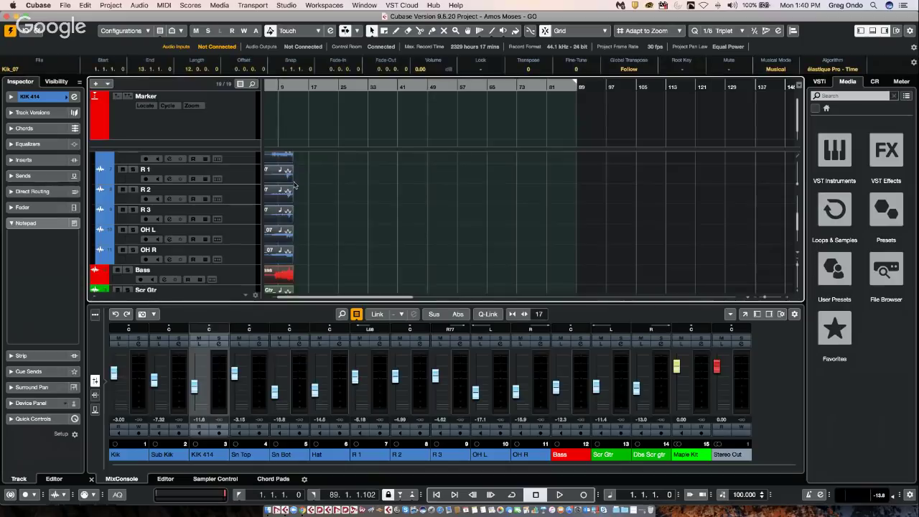
{"action": "key", "text": "alt"}
{"action": "left_click_drag", "start_coordinate": [292, 175], "coordinate": [790, 180]}
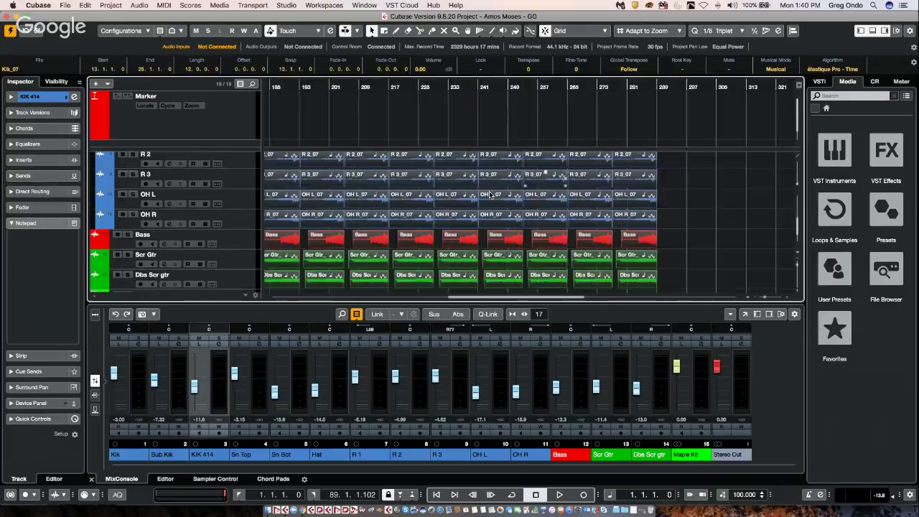
{"action": "left_click_drag", "start_coordinate": [337, 87], "coordinate": [421, 148]}
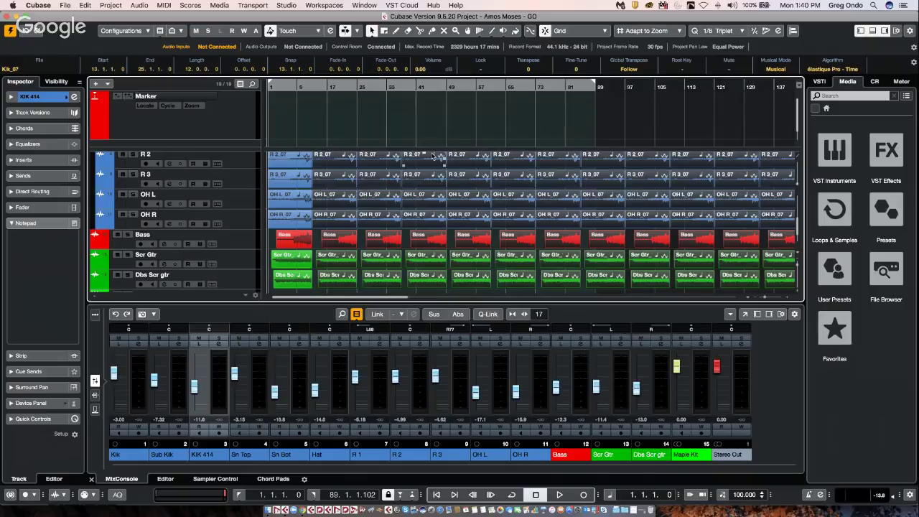
Step: Undo the repeated copies and the earlier trimming to restore the full-length events on all tracks
{"action": "key", "text": "super+z"}
{"action": "key", "text": "super+z"}
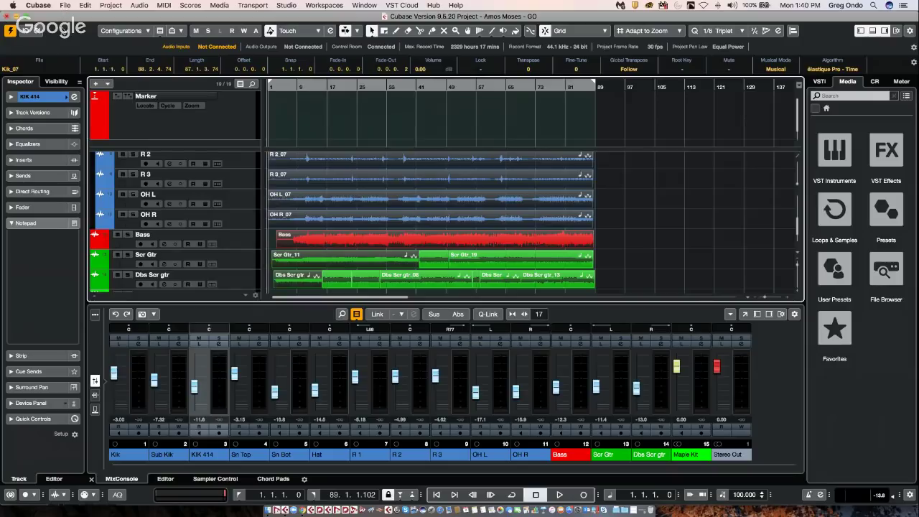
Step: Place the cursor around bar 97 and add a Groove Agent track below R 2 with the Belladonna kit from Laser Beams
{"action": "left_click", "coordinate": [247, 161]}
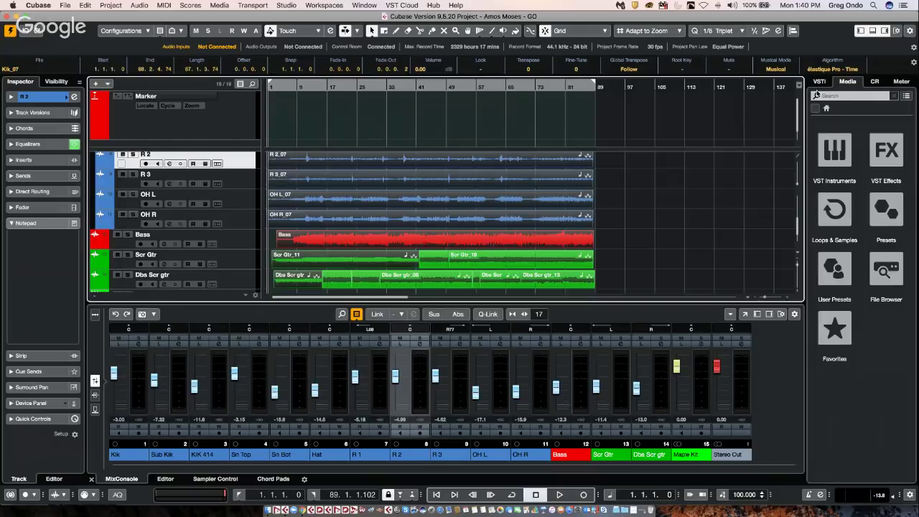
{"action": "left_click", "coordinate": [629, 86]}
{"action": "left_click", "coordinate": [834, 151]}
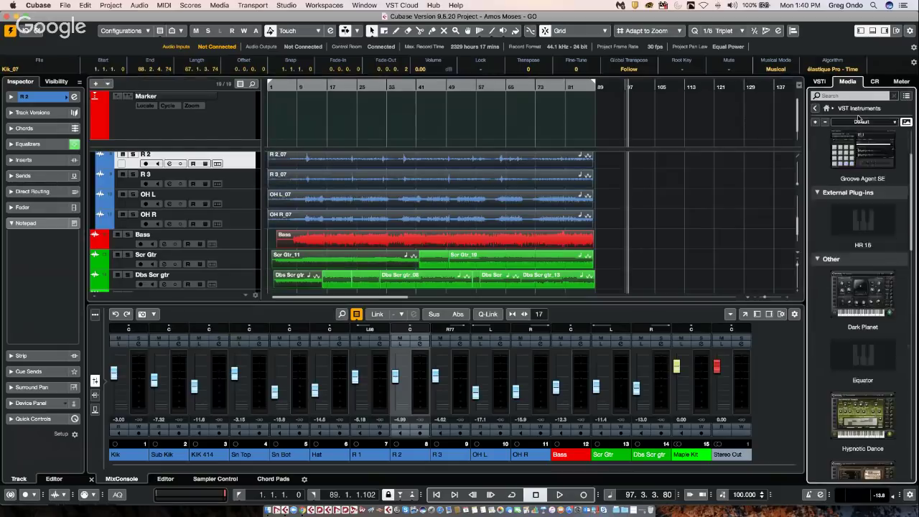
{"action": "left_click_drag", "start_coordinate": [860, 233], "coordinate": [860, 176]}
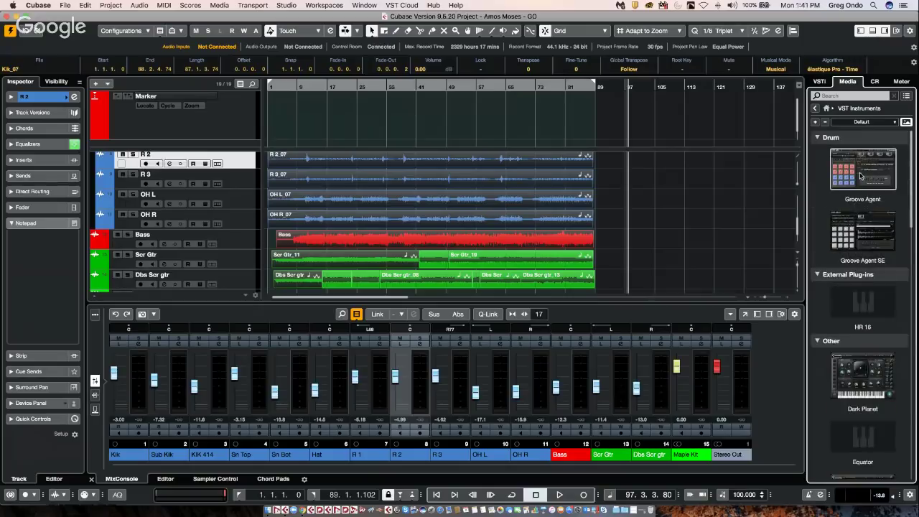
{"action": "left_click", "coordinate": [860, 176]}
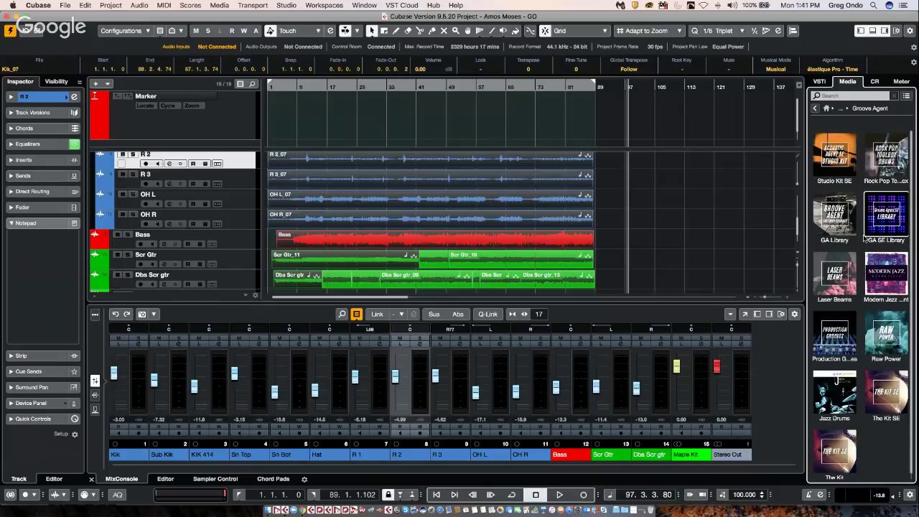
{"action": "left_click", "coordinate": [839, 271]}
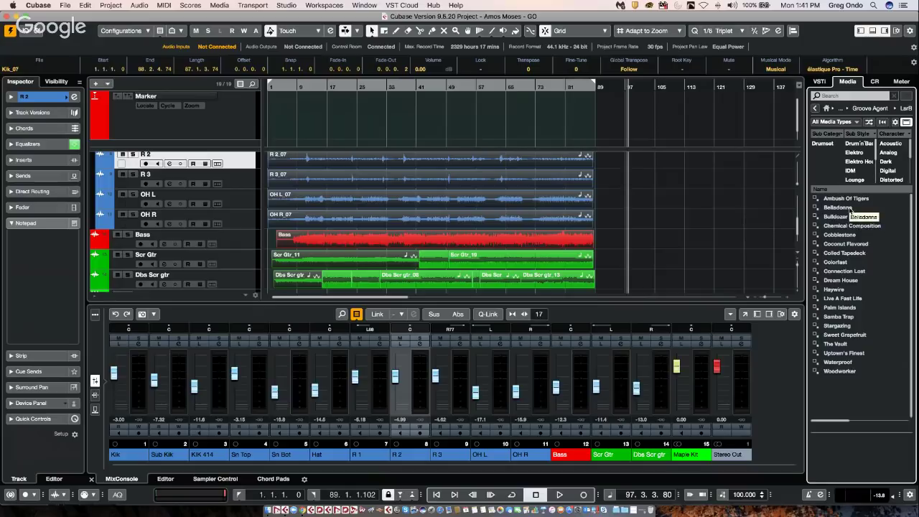
{"action": "left_click", "coordinate": [838, 207]}
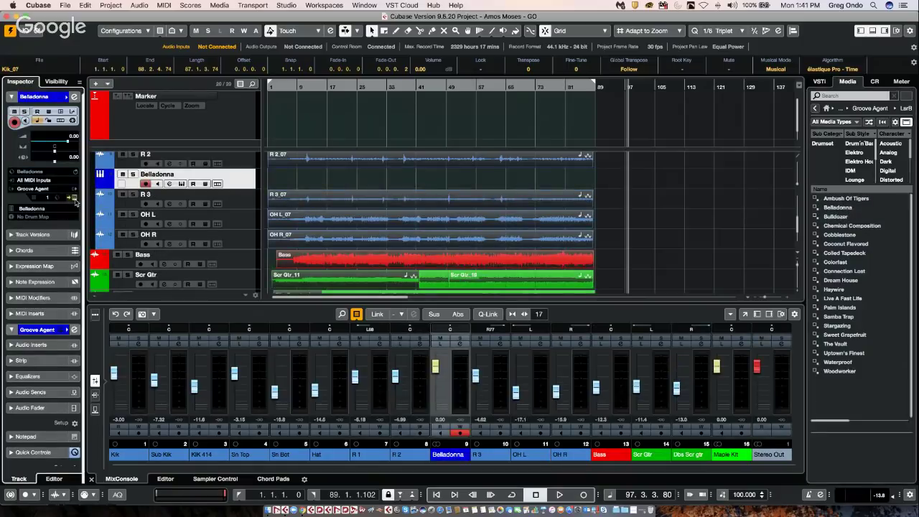
Step: Open the Belladonna track's Groove Agent instrument and show the pattern editor for its pattern pads
{"action": "left_click", "coordinate": [74, 199]}
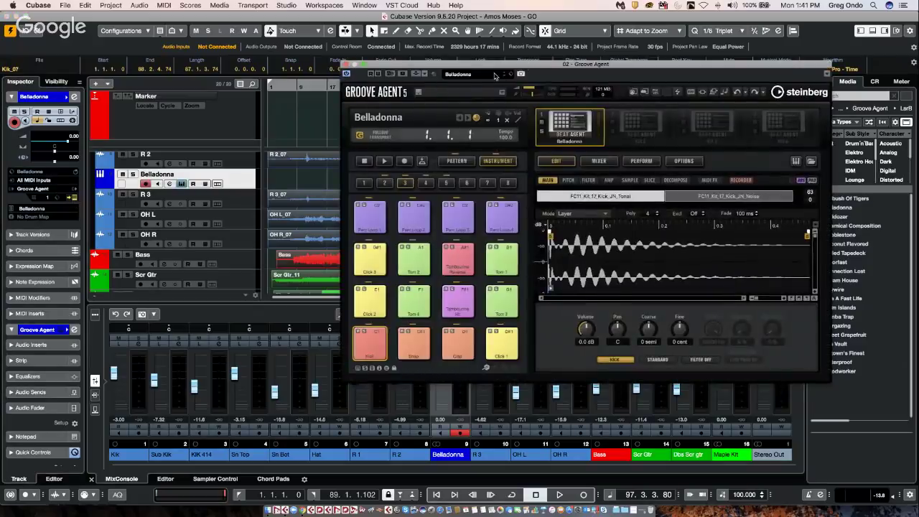
{"action": "left_click_drag", "start_coordinate": [530, 67], "coordinate": [379, 90]}
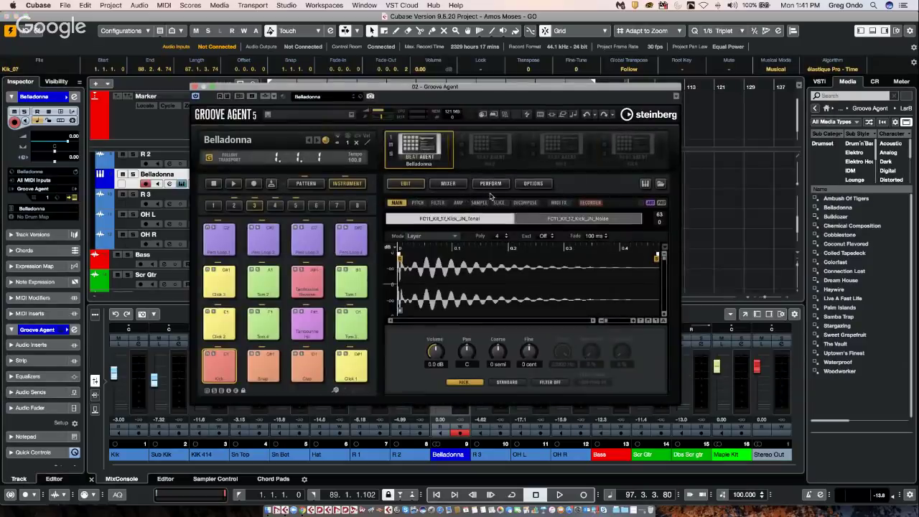
{"action": "left_click", "coordinate": [307, 185]}
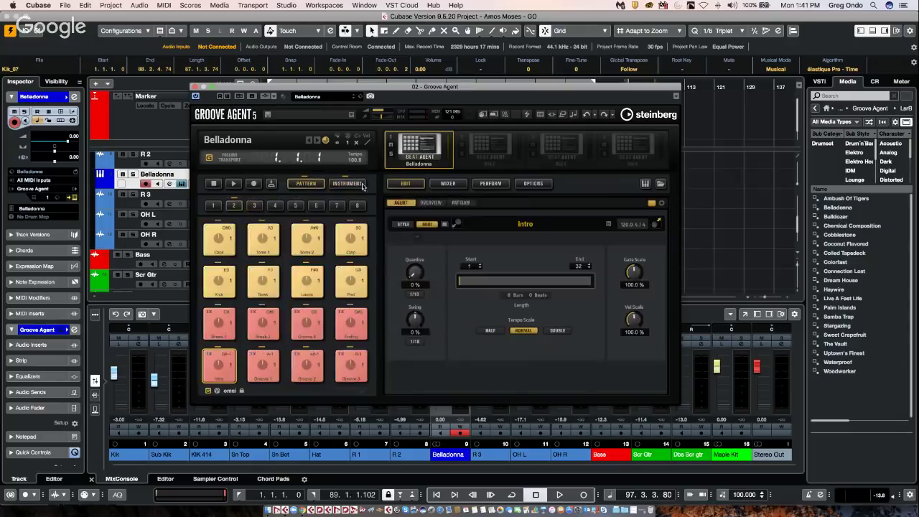
{"action": "left_click", "coordinate": [468, 204]}
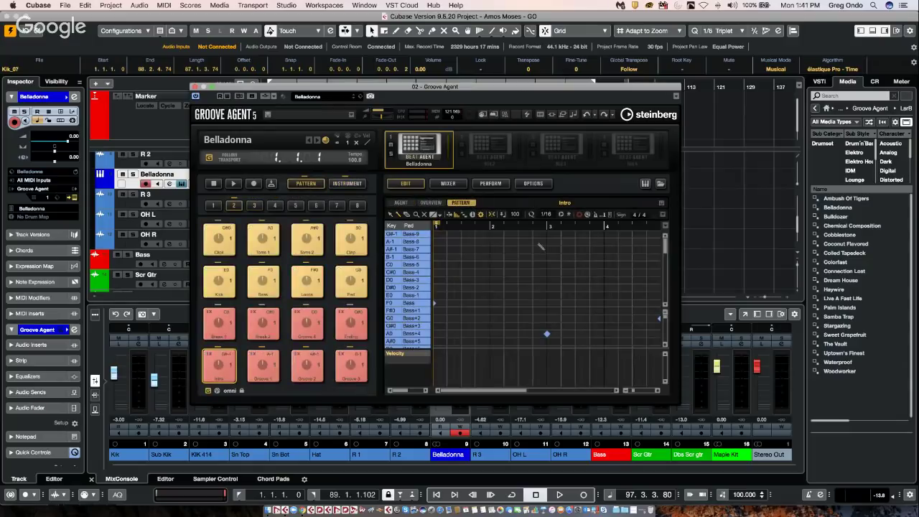
Step: Select the empty C#2 pattern pad in pad group 3 and start project playback
{"action": "left_click", "coordinate": [255, 206]}
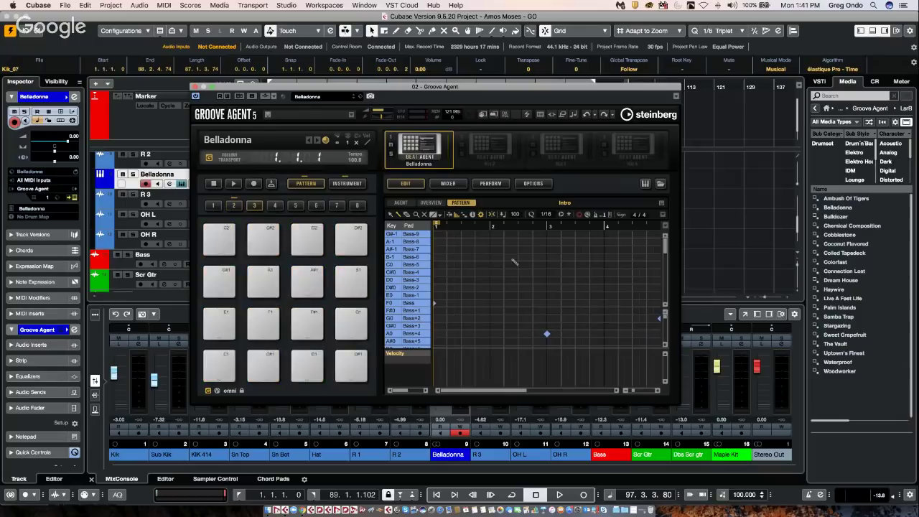
{"action": "left_click", "coordinate": [263, 239]}
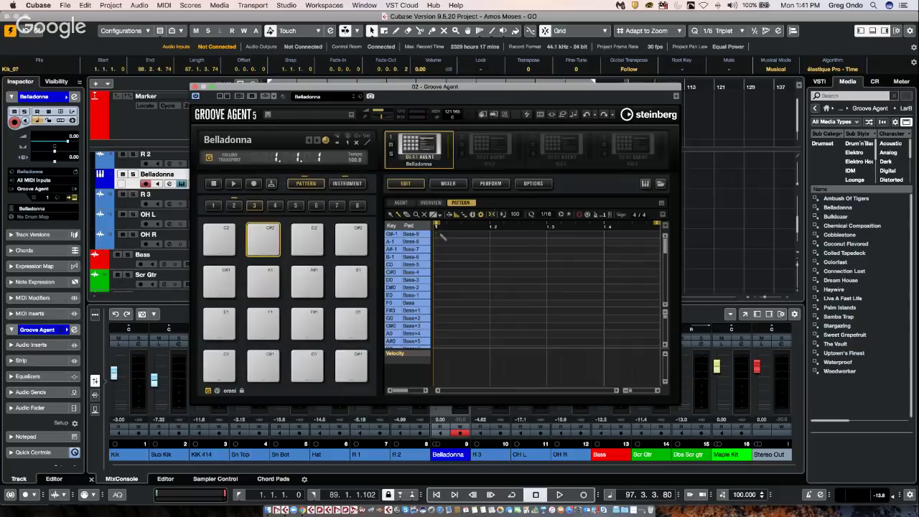
{"action": "key", "text": "space"}
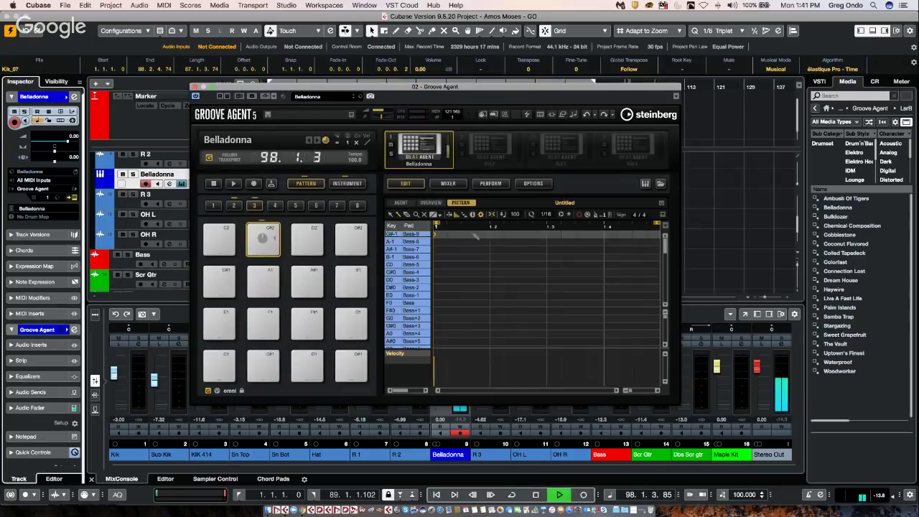
Step: Add Kick notes on all four beats of the pattern
{"action": "scroll", "coordinate": [451, 280], "scroll_direction": "down", "scroll_amount": 3}
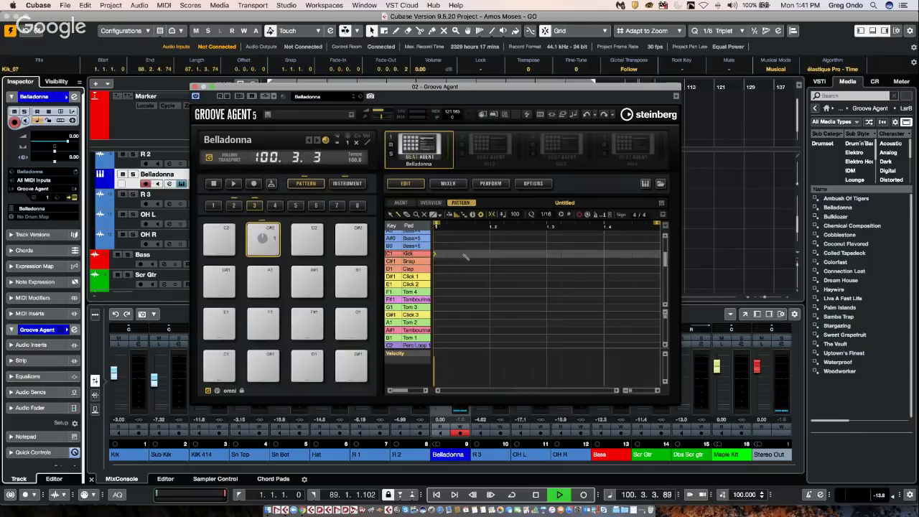
{"action": "left_click", "coordinate": [463, 254]}
{"action": "left_click", "coordinate": [490, 254]}
{"action": "left_click", "coordinate": [547, 254]}
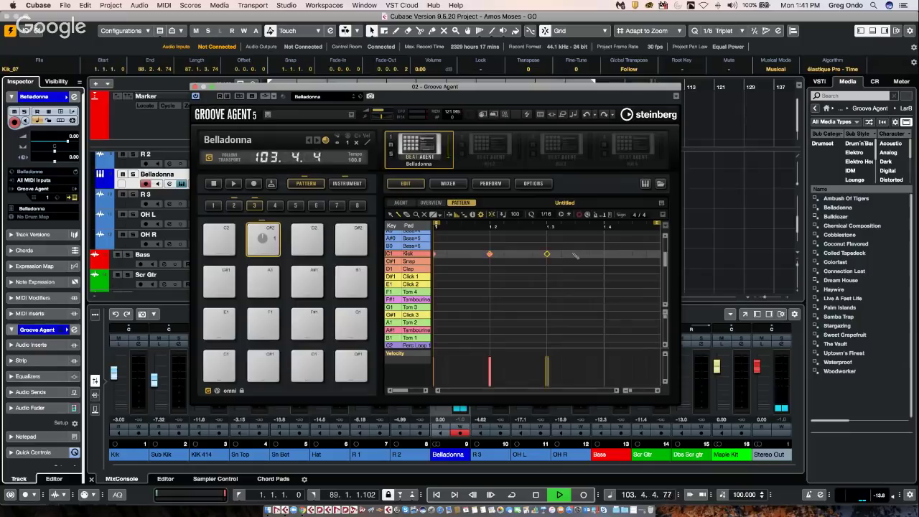
{"action": "left_click", "coordinate": [604, 254]}
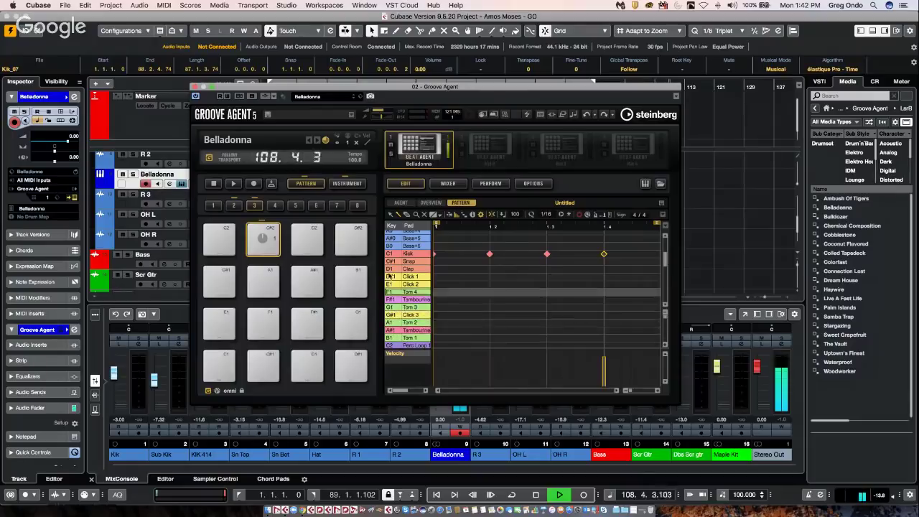
Step: Add Tambourine Hit notes on beat 1's third sixteenth and the last sixteenths of beats 2 to 4, and start the pattern playing
{"action": "left_click", "coordinate": [397, 254]}
{"action": "left_click", "coordinate": [411, 289]}
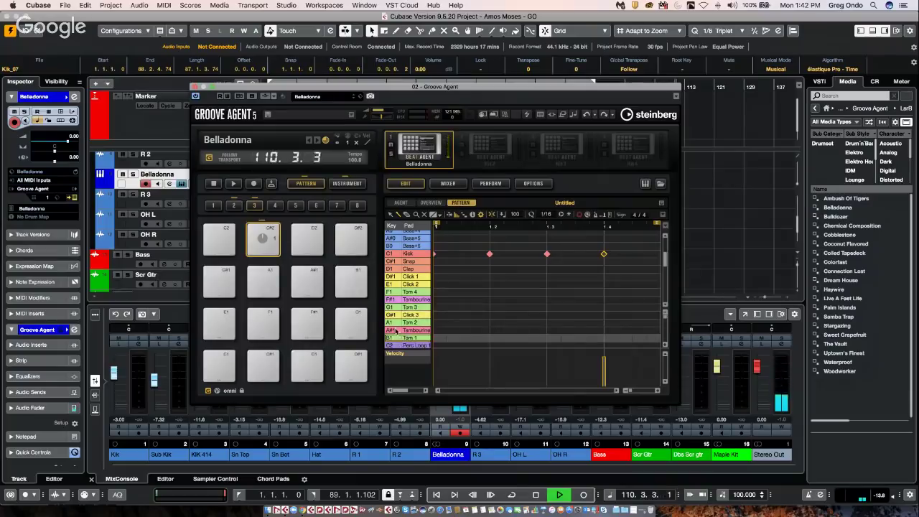
{"action": "scroll", "coordinate": [401, 292], "scroll_direction": "down", "scroll_amount": 10}
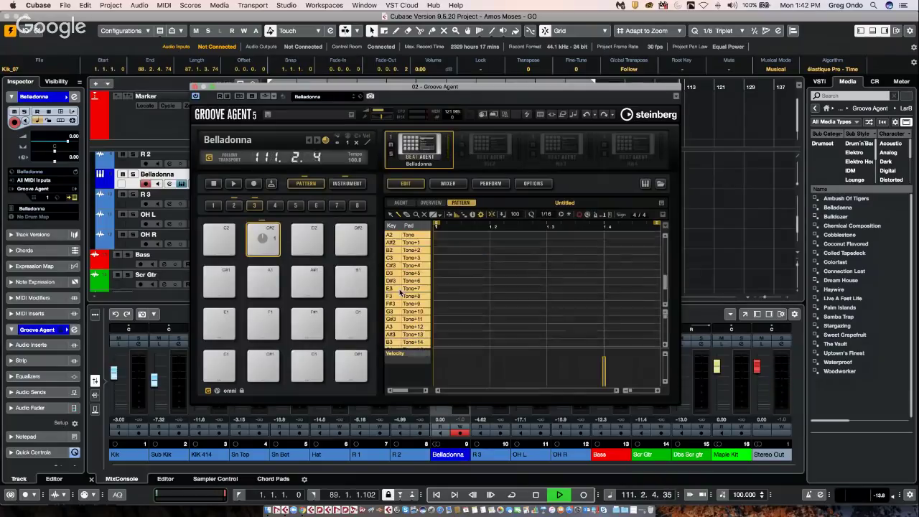
{"action": "scroll", "coordinate": [410, 293], "scroll_direction": "up", "scroll_amount": 10}
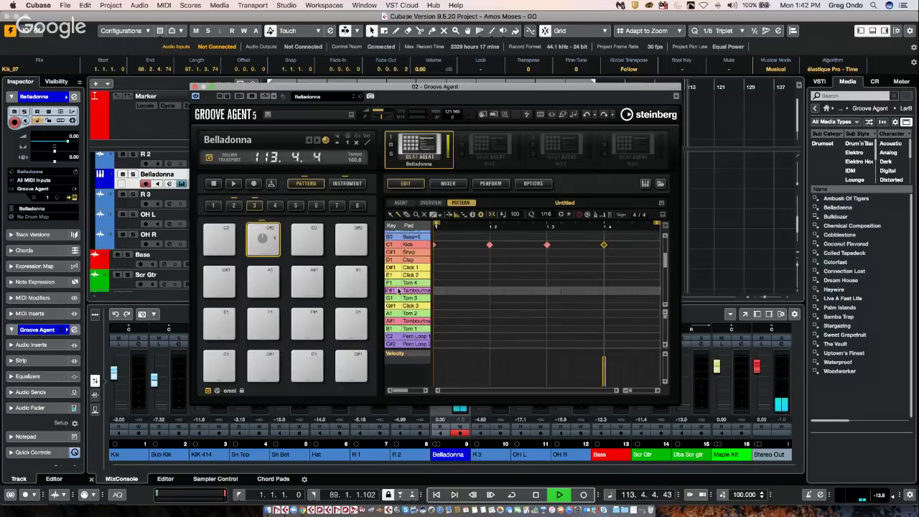
{"action": "left_click", "coordinate": [461, 290]}
{"action": "left_click", "coordinate": [532, 291]}
{"action": "left_click", "coordinate": [589, 290]}
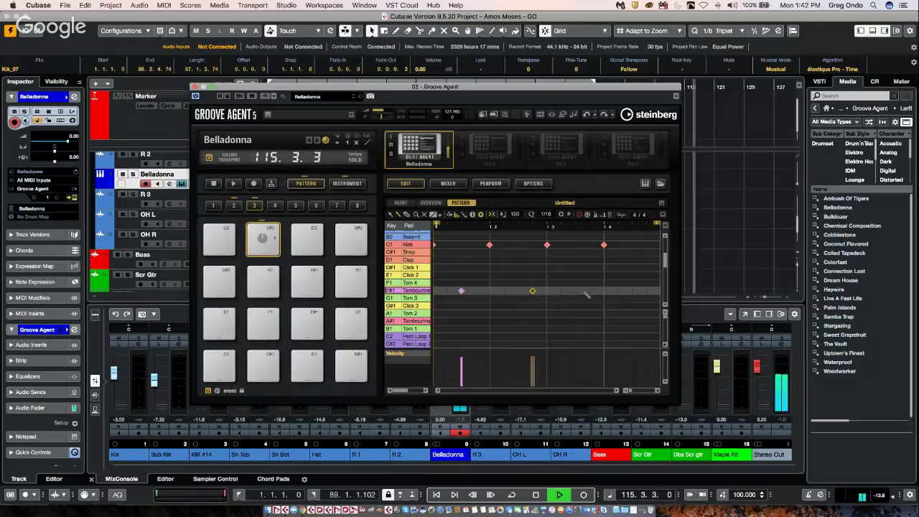
{"action": "left_click", "coordinate": [646, 290]}
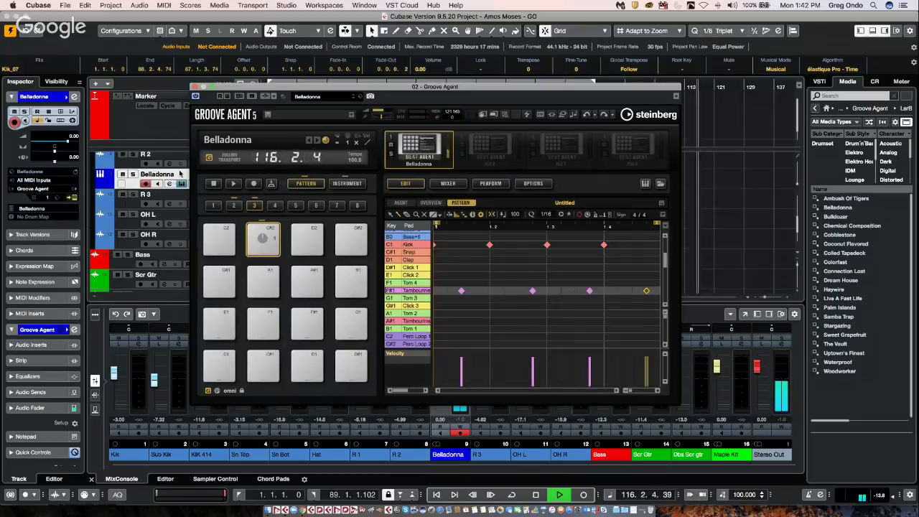
{"action": "left_click", "coordinate": [233, 185]}
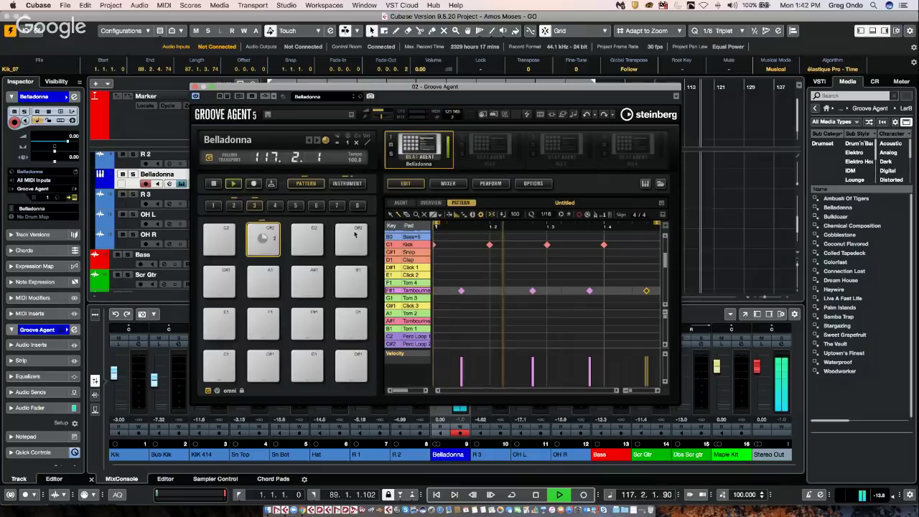
Step: Add eight syncopated Perc Loop 1 notes from beat 2 through beat 4 and lower the velocity of several
{"action": "left_click", "coordinate": [490, 336]}
{"action": "left_click", "coordinate": [519, 337]}
{"action": "left_click", "coordinate": [533, 336]}
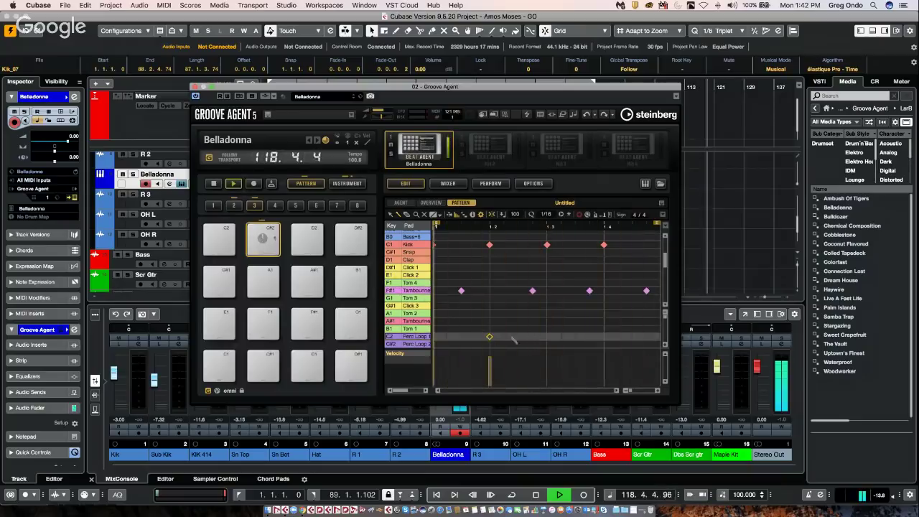
{"action": "left_click", "coordinate": [547, 336]}
{"action": "left_click", "coordinate": [561, 336]}
{"action": "left_click", "coordinate": [604, 336]}
{"action": "left_click", "coordinate": [618, 336]}
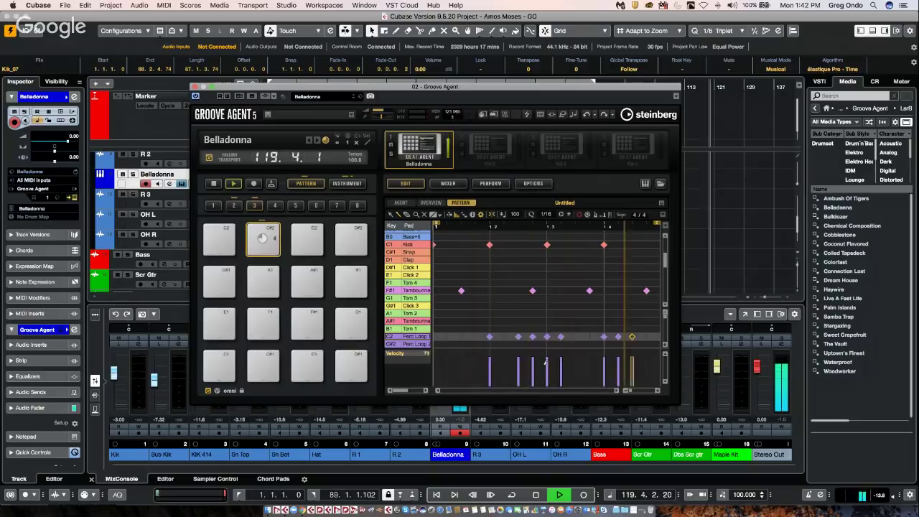
{"action": "left_click", "coordinate": [632, 336]}
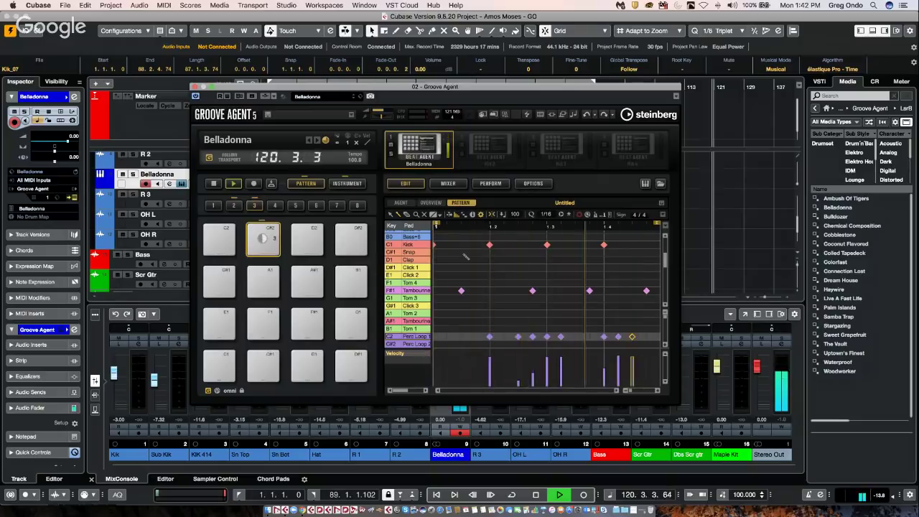
Step: Add a run of five Click 1 notes across beats 1 and 2 plus three more, and lower the run's middle velocities
{"action": "left_click_drag", "start_coordinate": [475, 267], "coordinate": [533, 267]}
{"action": "left_click", "coordinate": [590, 267]}
{"action": "left_click", "coordinate": [604, 268]}
{"action": "left_click", "coordinate": [646, 268]}
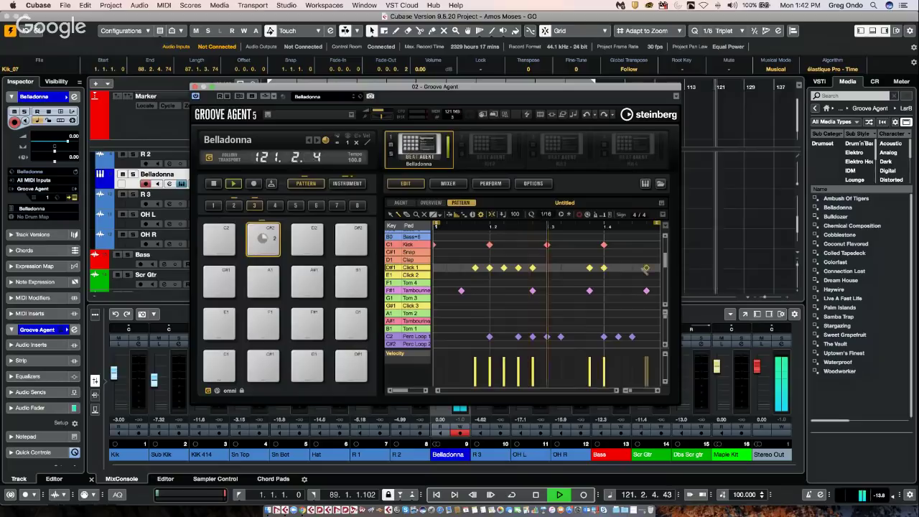
{"action": "left_click_drag", "start_coordinate": [489, 368], "coordinate": [519, 372]}
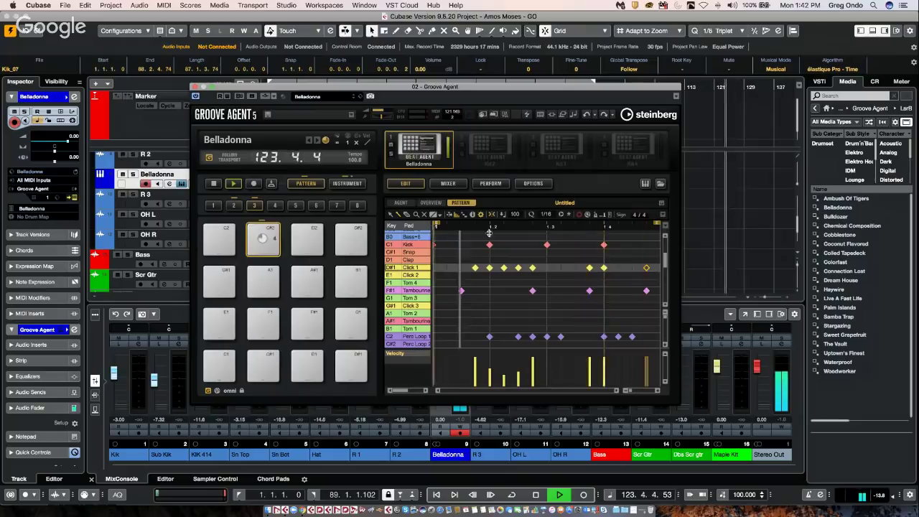
Step: Set Click 1's grid resolution to 1/32 and add a run of six thirty-second notes starting on beat 3
{"action": "left_click_drag", "start_coordinate": [431, 233], "coordinate": [461, 237]}
{"action": "left_click", "coordinate": [451, 313]}
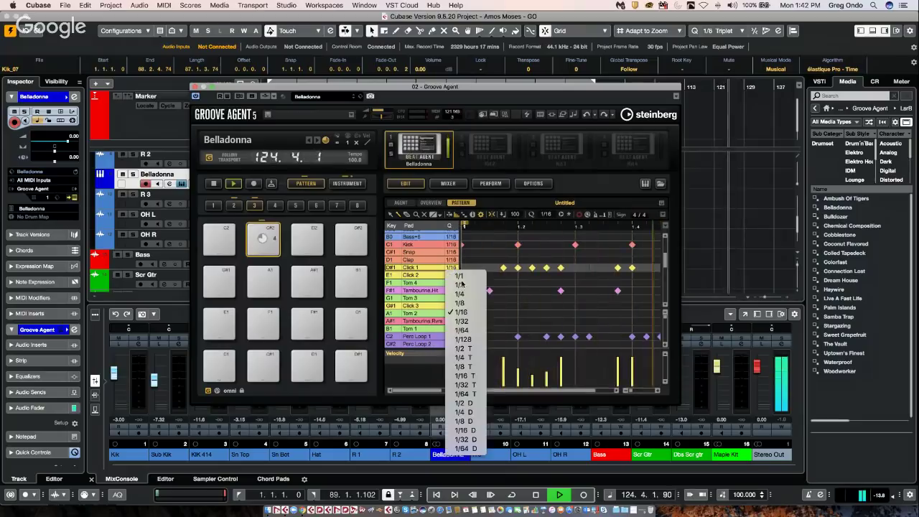
{"action": "left_click", "coordinate": [467, 321]}
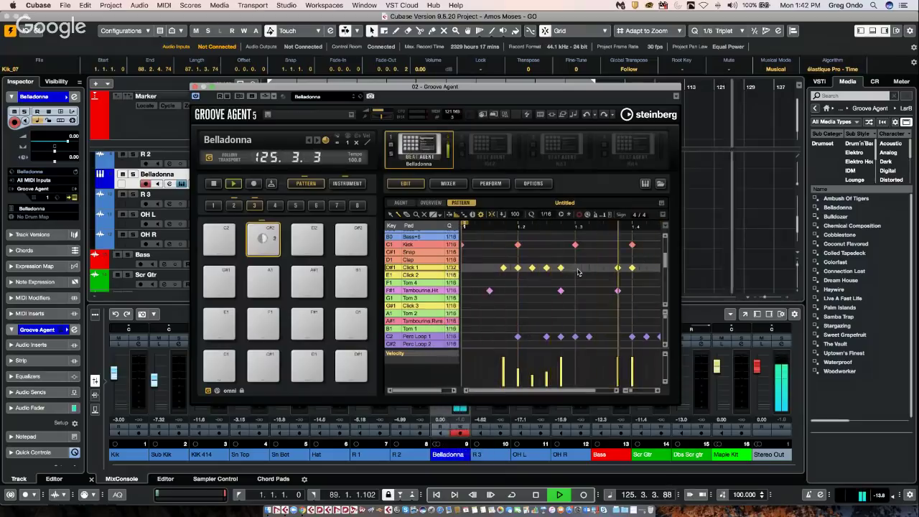
{"action": "left_click", "coordinate": [576, 268]}
{"action": "left_click", "coordinate": [582, 268]}
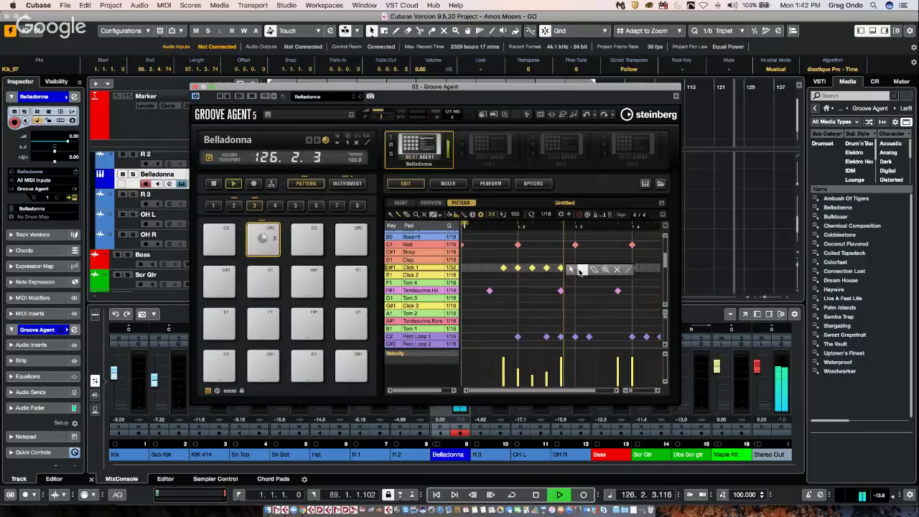
{"action": "left_click", "coordinate": [589, 268]}
{"action": "left_click", "coordinate": [597, 268]}
{"action": "left_click", "coordinate": [605, 268]}
{"action": "left_click", "coordinate": [611, 268]}
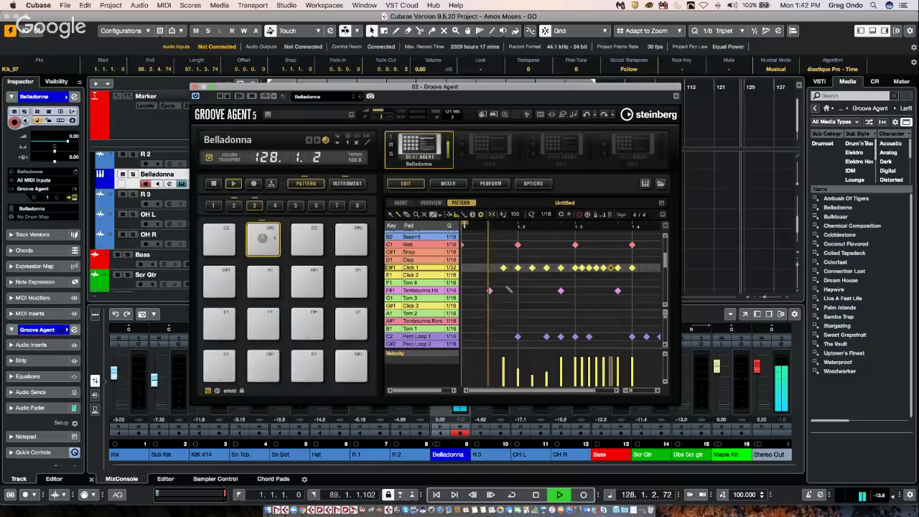
Step: Add Tom 2 notes on beat 2's last sixteenth and beat 4, plus three syncopated Bass+6 notes across beats 1 to 3
{"action": "left_click", "coordinate": [561, 314]}
{"action": "left_click", "coordinate": [632, 314]}
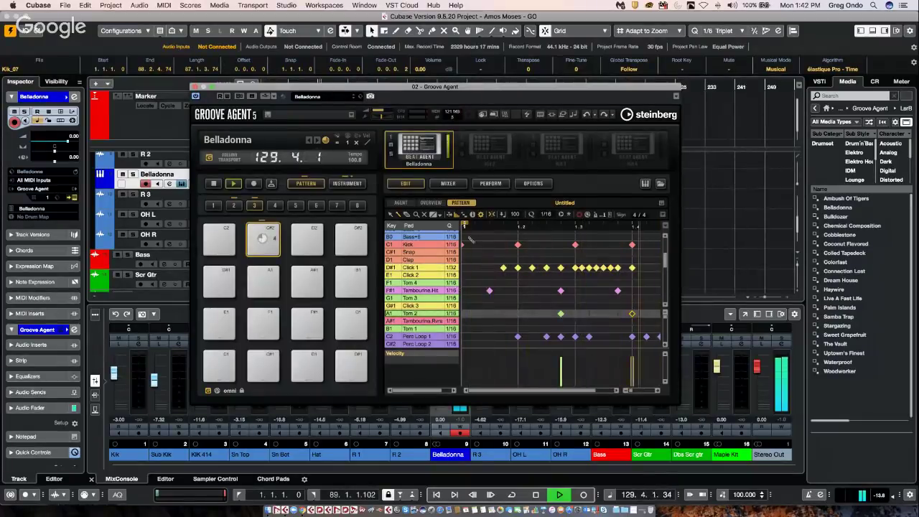
{"action": "left_click", "coordinate": [504, 237]}
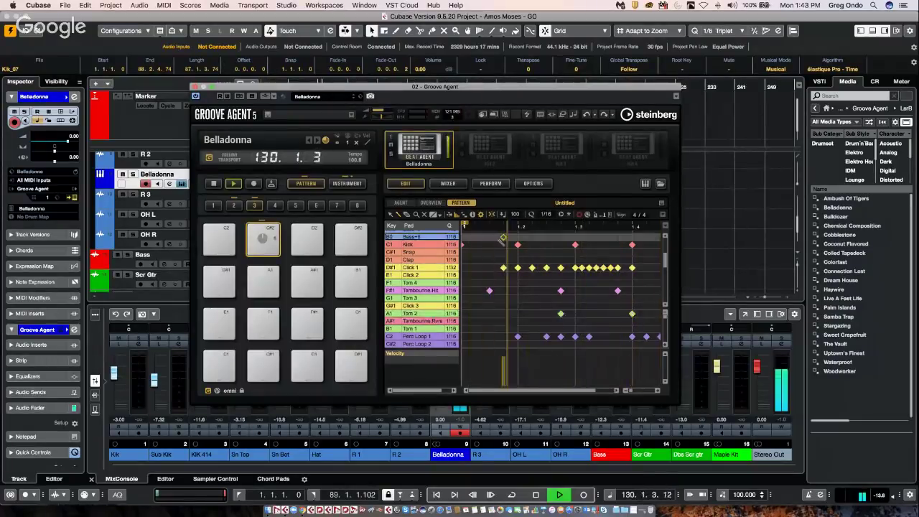
{"action": "left_click", "coordinate": [561, 237]}
{"action": "left_click", "coordinate": [603, 237]}
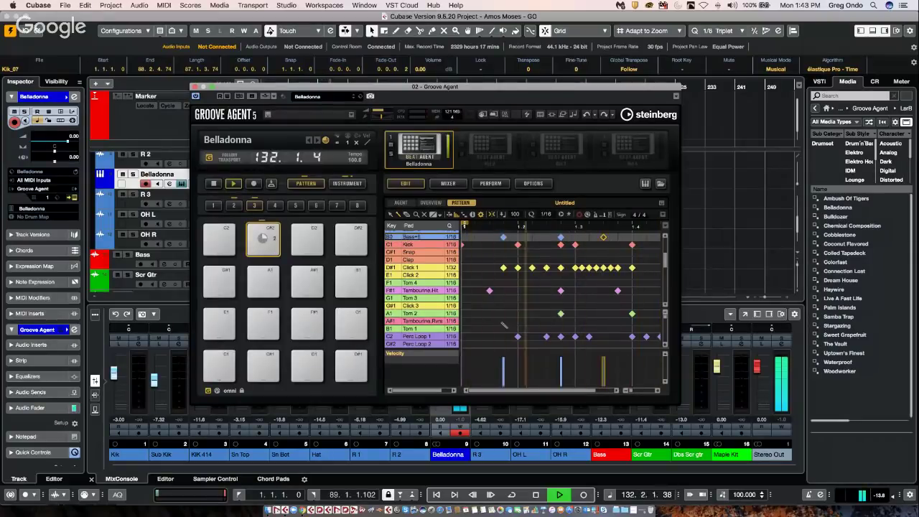
Step: Add five consecutive Tone-5 notes from beat 2 to beat 3 and three Perc Loop 2 notes, and lower the first Perc Loop 2 velocity
{"action": "scroll", "coordinate": [514, 319], "scroll_direction": "down", "scroll_amount": 4}
{"action": "left_click_drag", "start_coordinate": [518, 307], "coordinate": [576, 307]}
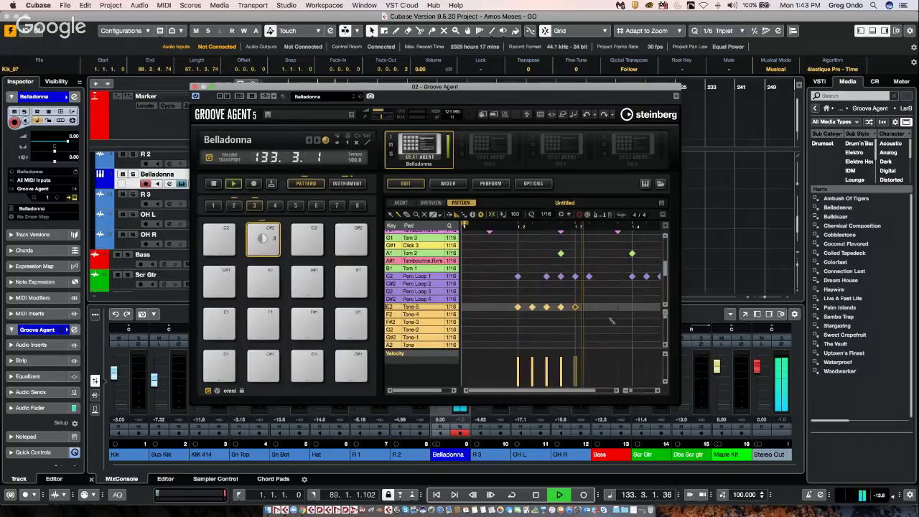
{"action": "left_click", "coordinate": [532, 284]}
{"action": "left_click", "coordinate": [603, 284]}
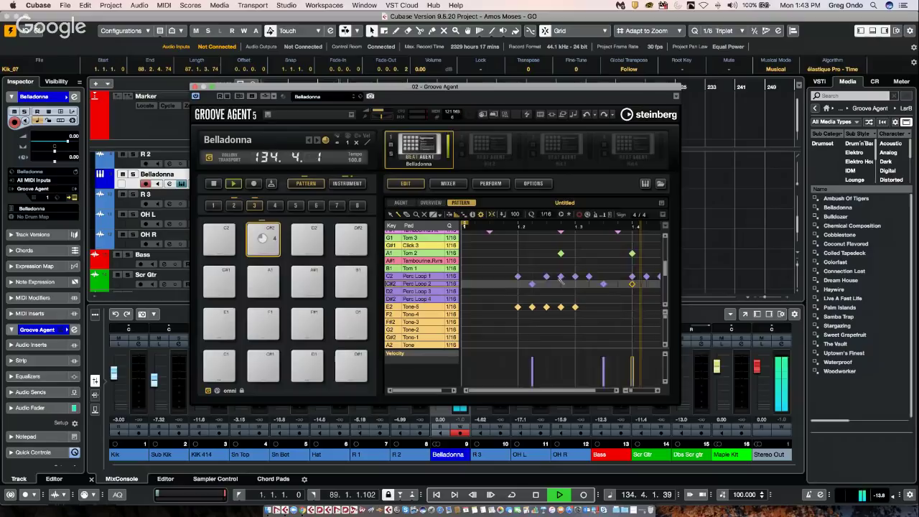
{"action": "left_click", "coordinate": [632, 284]}
{"action": "left_click", "coordinate": [420, 284]}
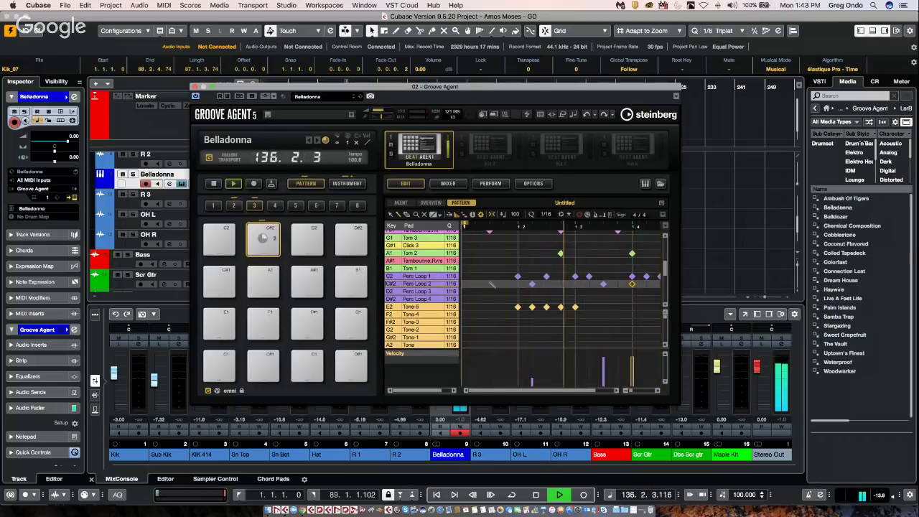
Step: Look over the pattern's pad lanes and stop both the project playback and the pattern playback
{"action": "scroll", "coordinate": [495, 284], "scroll_direction": "up", "scroll_amount": 5}
{"action": "scroll", "coordinate": [495, 283], "scroll_direction": "down", "scroll_amount": 7}
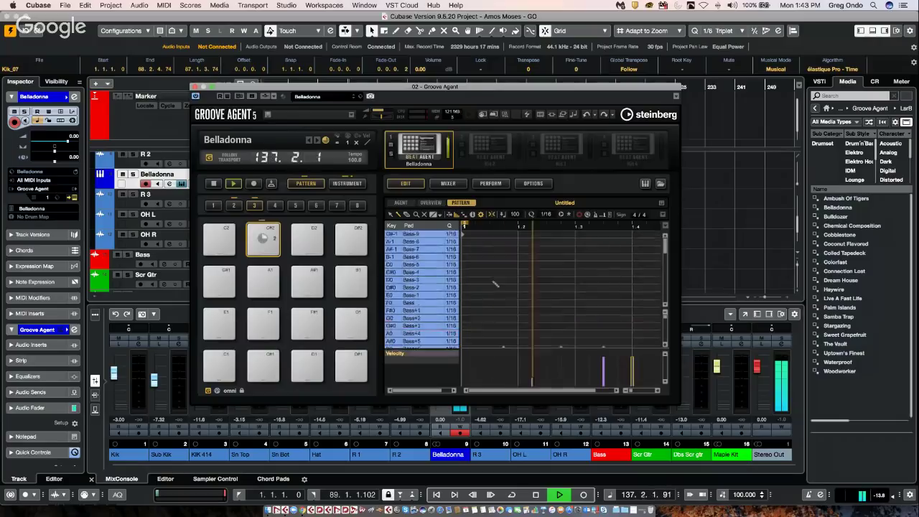
{"action": "scroll", "coordinate": [495, 284], "scroll_direction": "up", "scroll_amount": 5}
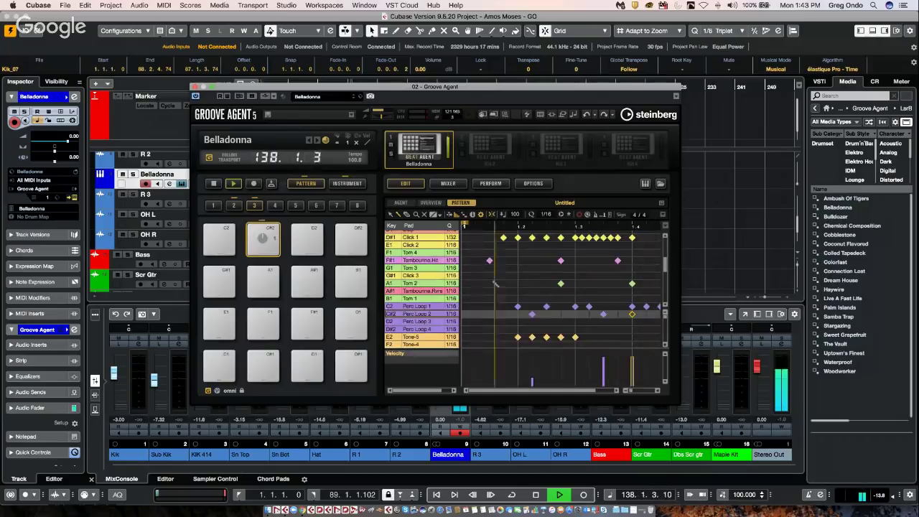
{"action": "key", "text": "space"}
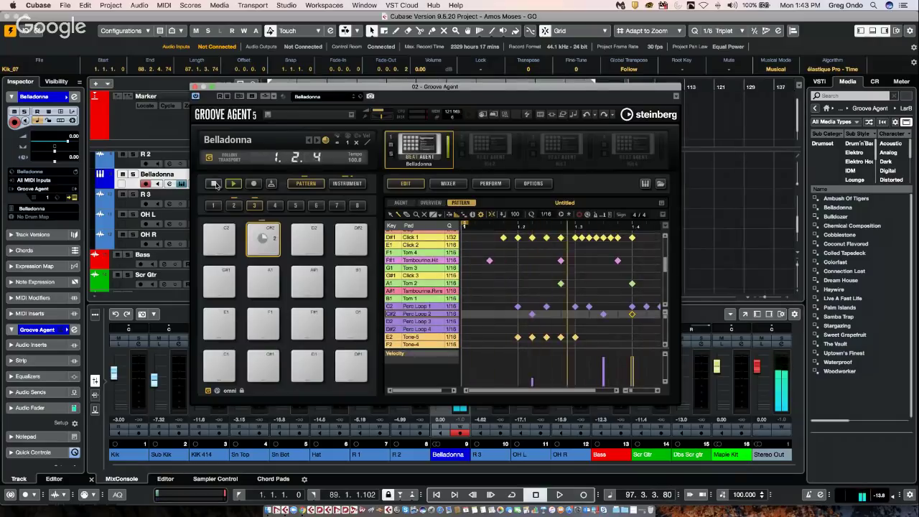
{"action": "left_click", "coordinate": [214, 183]}
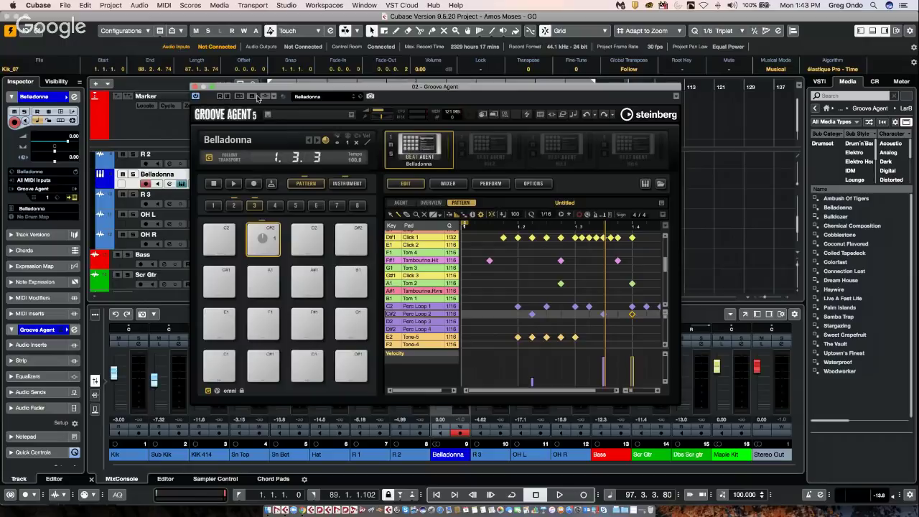
Step: Place the finished pattern as a MIDI part on the Belladonna track at bar 97 and repeat it twice, filling bars 98 and 99
{"action": "left_click_drag", "start_coordinate": [271, 92], "coordinate": [576, 251]}
{"action": "left_click_drag", "start_coordinate": [673, 270], "coordinate": [626, 183]}
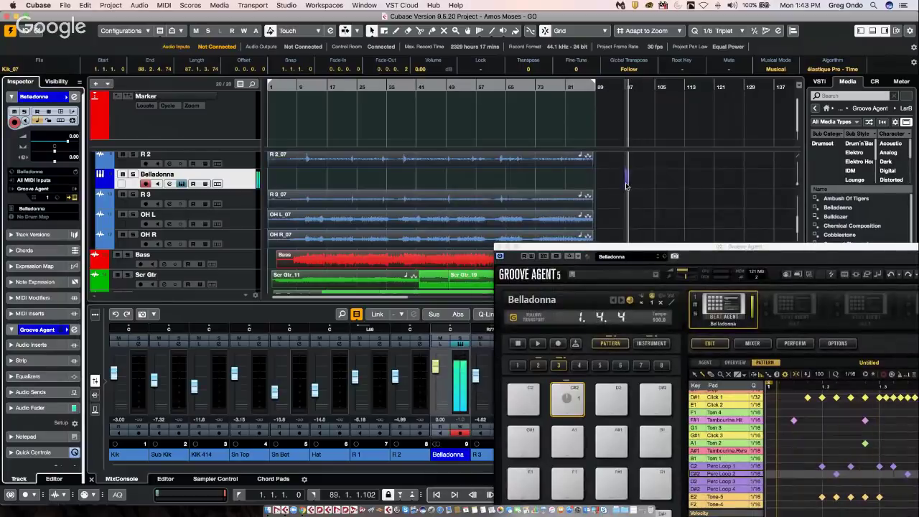
{"action": "left_click_drag", "start_coordinate": [624, 86], "coordinate": [624, 119]}
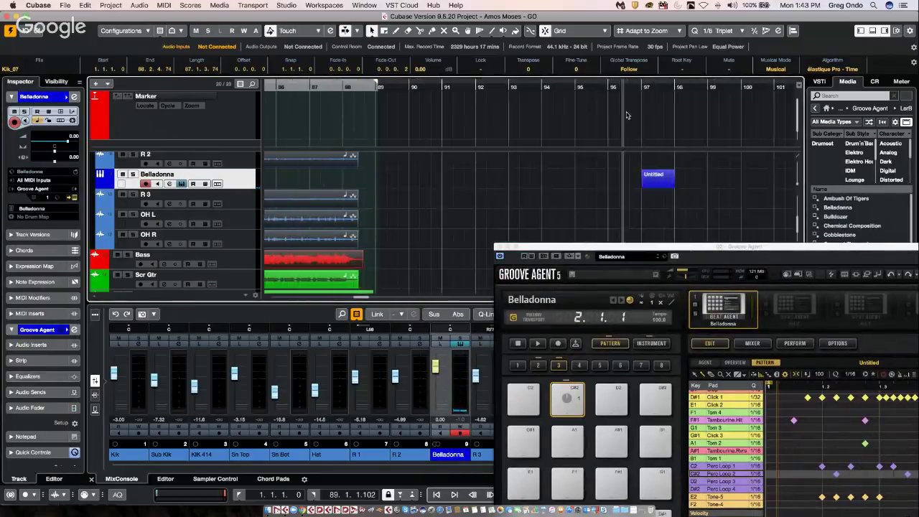
{"action": "left_click", "coordinate": [668, 185]}
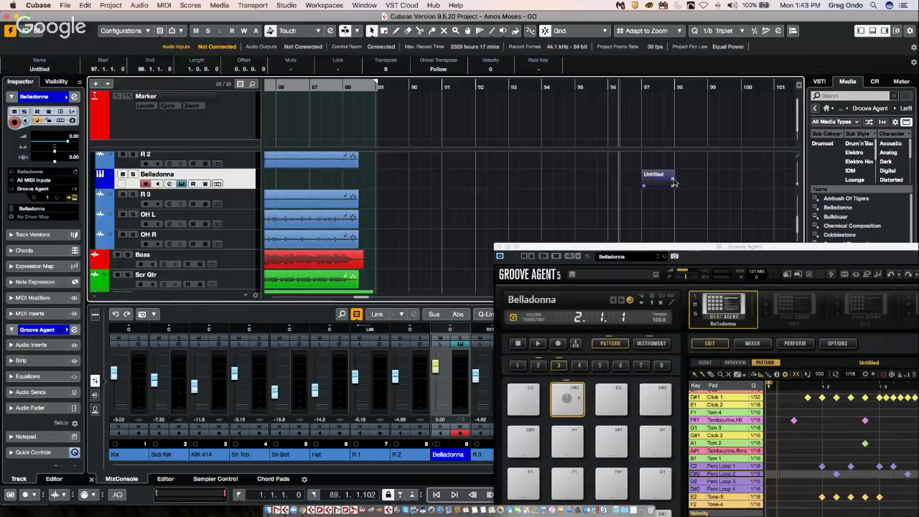
{"action": "left_click_drag", "start_coordinate": [672, 181], "coordinate": [740, 183]}
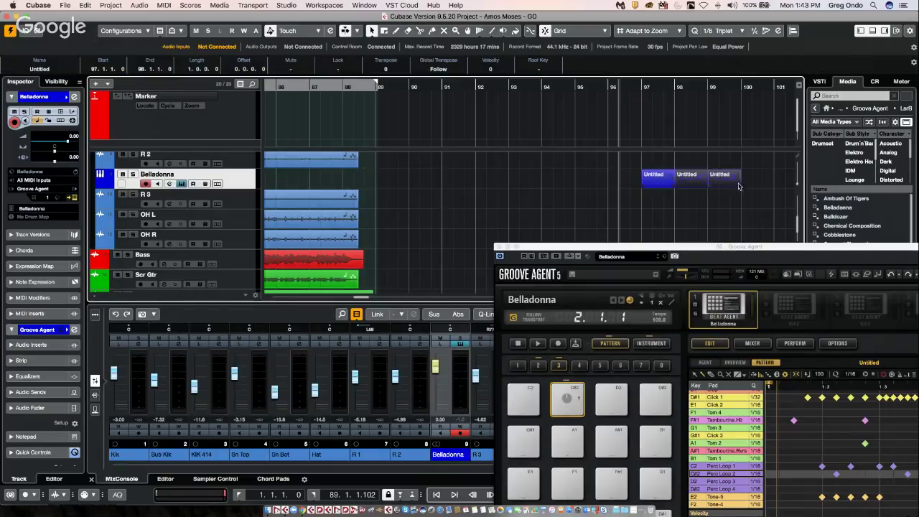
Step: Play the repeated Belladonna parts from bar 97, stop playback, and close the Groove Agent window
{"action": "left_click", "coordinate": [645, 85]}
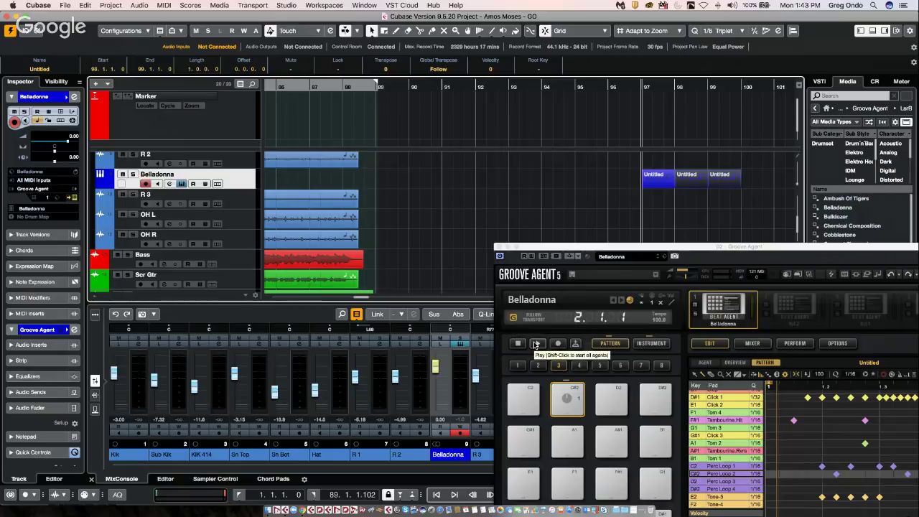
{"action": "left_click", "coordinate": [535, 344]}
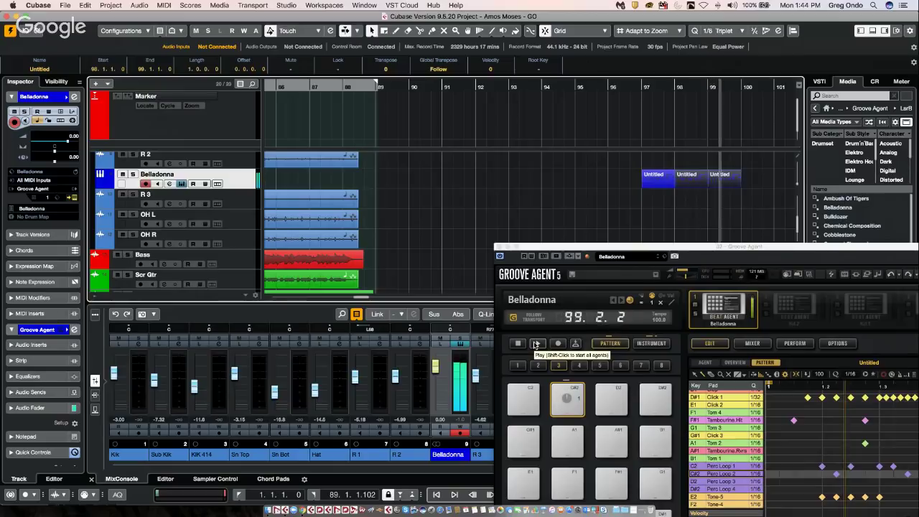
{"action": "key", "text": "space"}
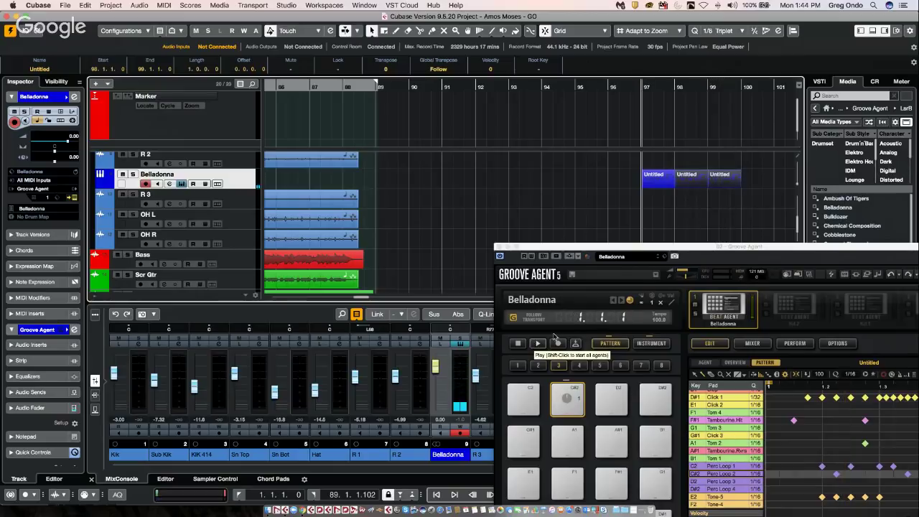
{"action": "scroll", "coordinate": [381, 224], "scroll_direction": "up", "scroll_amount": 1}
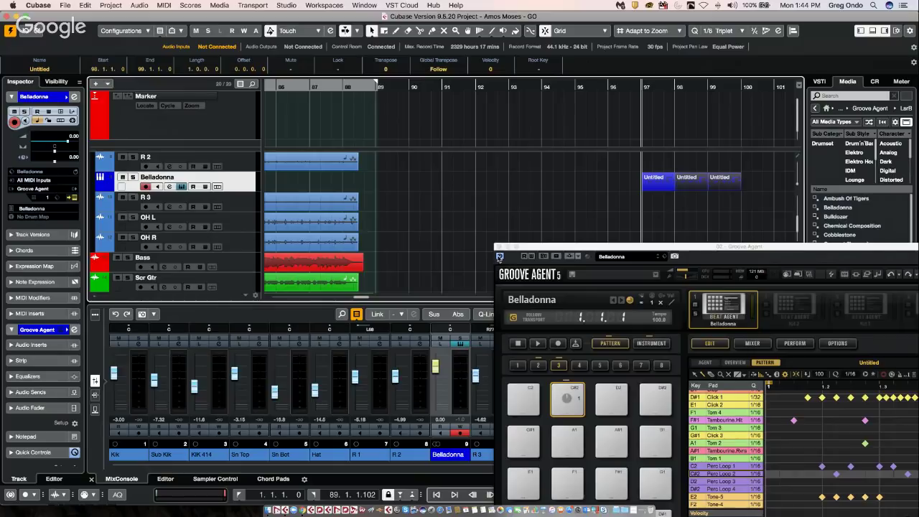
{"action": "left_click", "coordinate": [499, 247]}
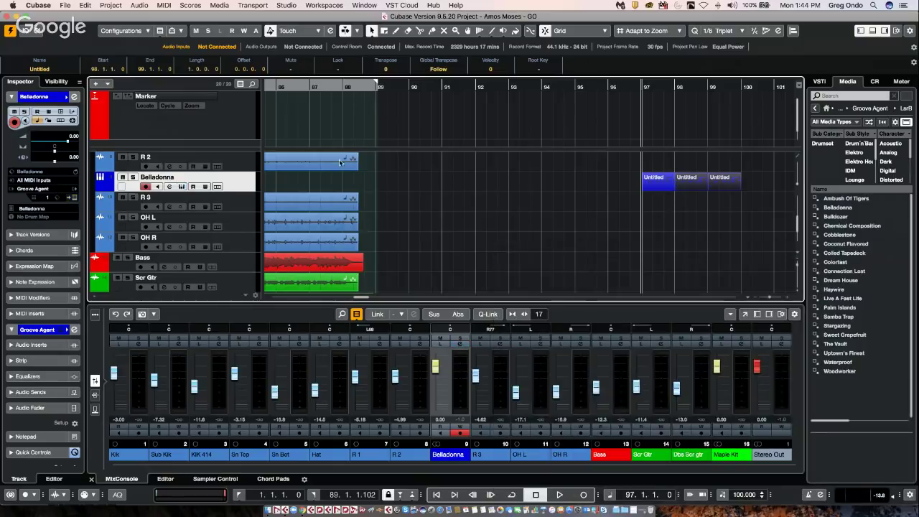
Step: Start opening another project, browse up to the Cubase Project folder, and sort its contents by name
{"action": "left_click", "coordinate": [63, 5]}
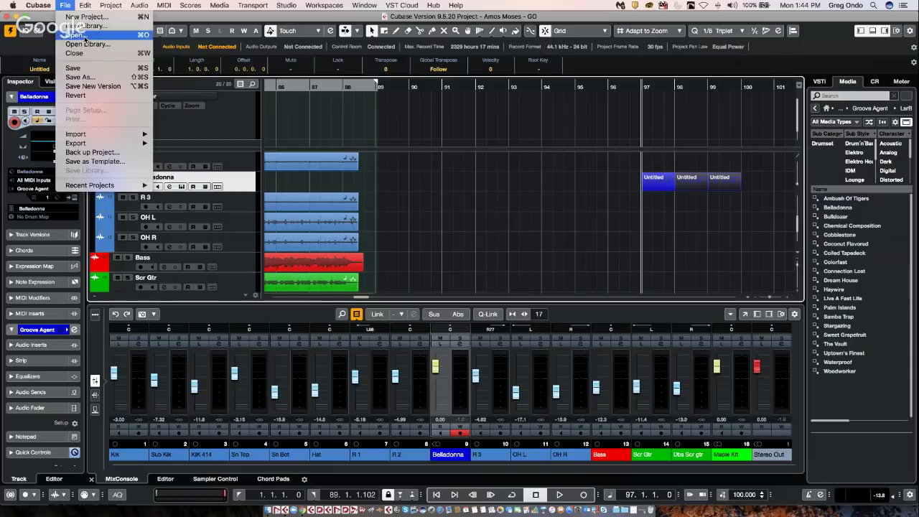
{"action": "left_click", "coordinate": [85, 36]}
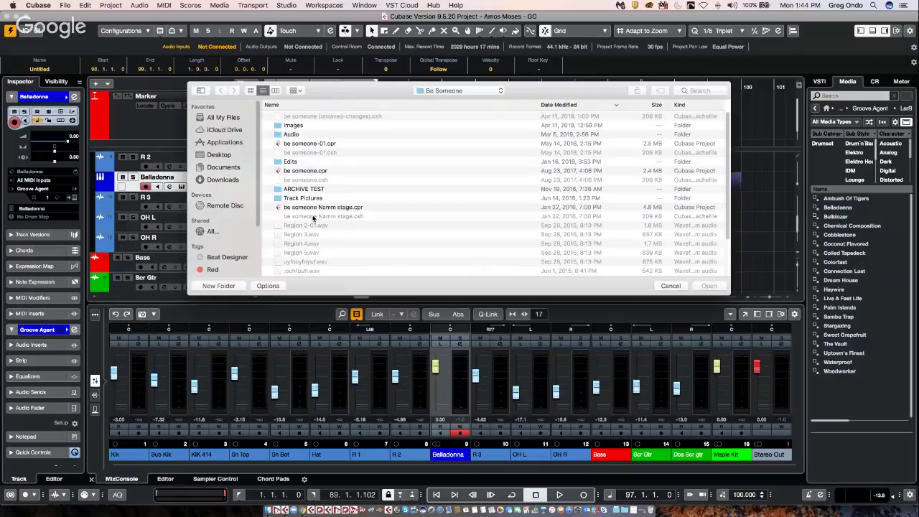
{"action": "left_click", "coordinate": [444, 92]}
{"action": "left_click", "coordinate": [443, 100]}
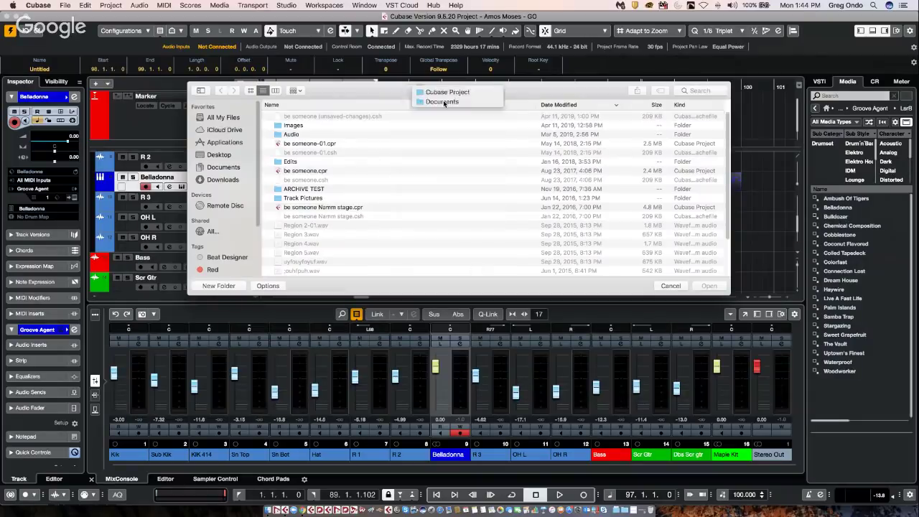
{"action": "scroll", "coordinate": [401, 237], "scroll_direction": "down", "scroll_amount": 3}
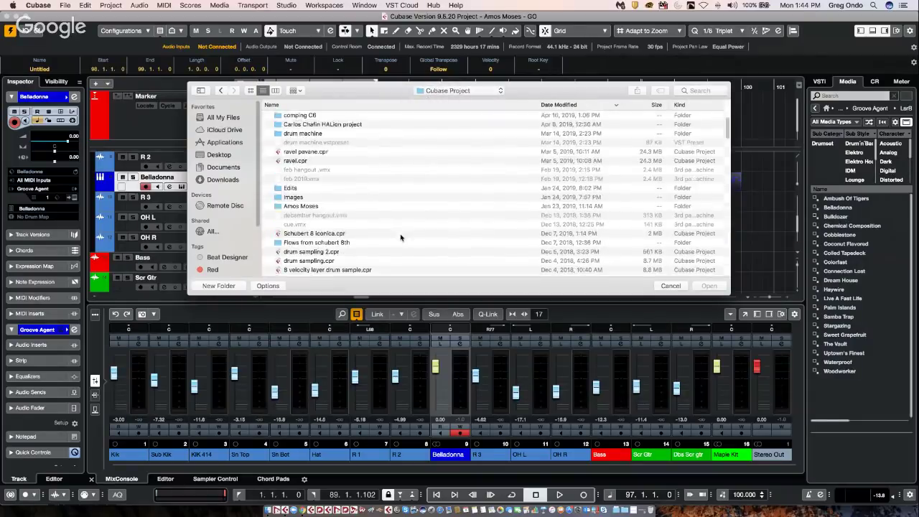
{"action": "scroll", "coordinate": [401, 237], "scroll_direction": "down", "scroll_amount": 8}
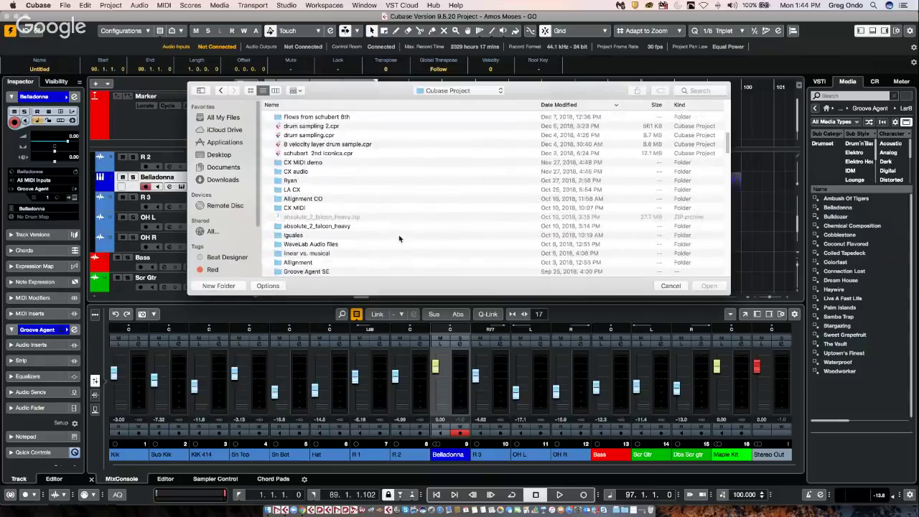
{"action": "scroll", "coordinate": [400, 237], "scroll_direction": "down", "scroll_amount": 3}
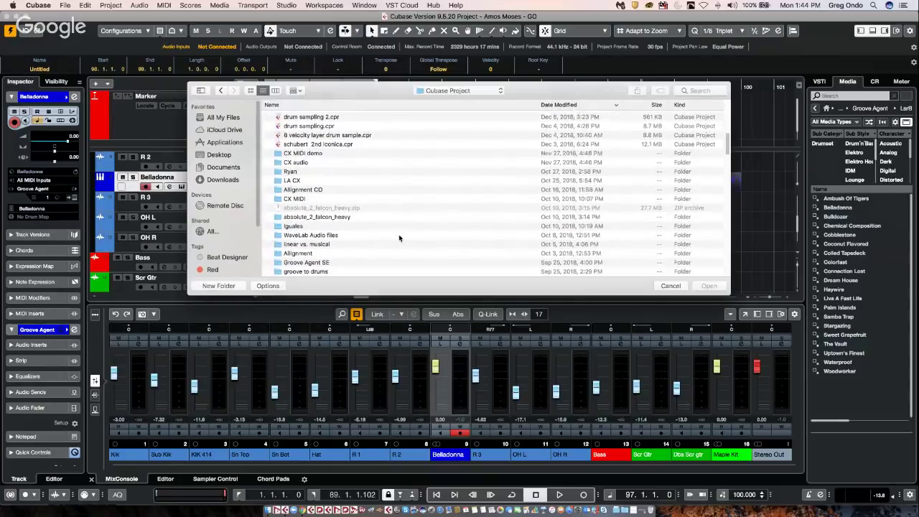
{"action": "scroll", "coordinate": [399, 238], "scroll_direction": "down", "scroll_amount": 6}
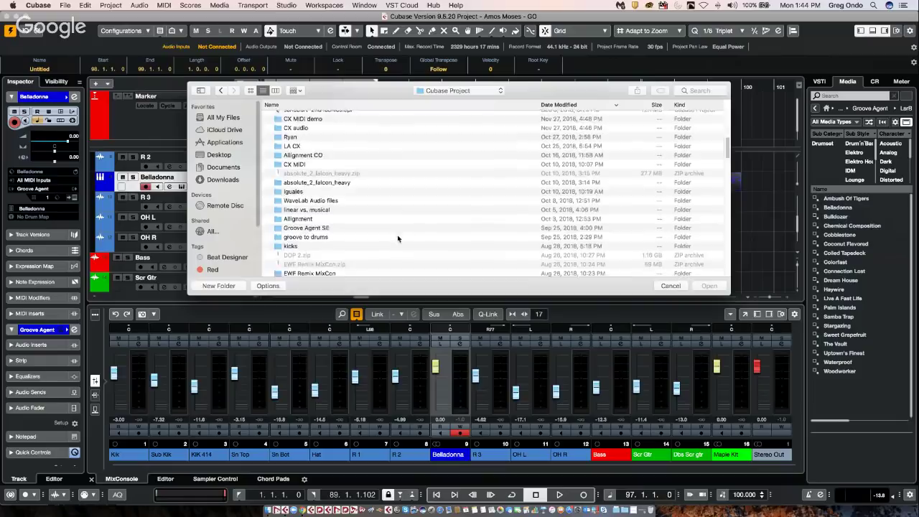
{"action": "scroll", "coordinate": [396, 237], "scroll_direction": "up", "scroll_amount": 10}
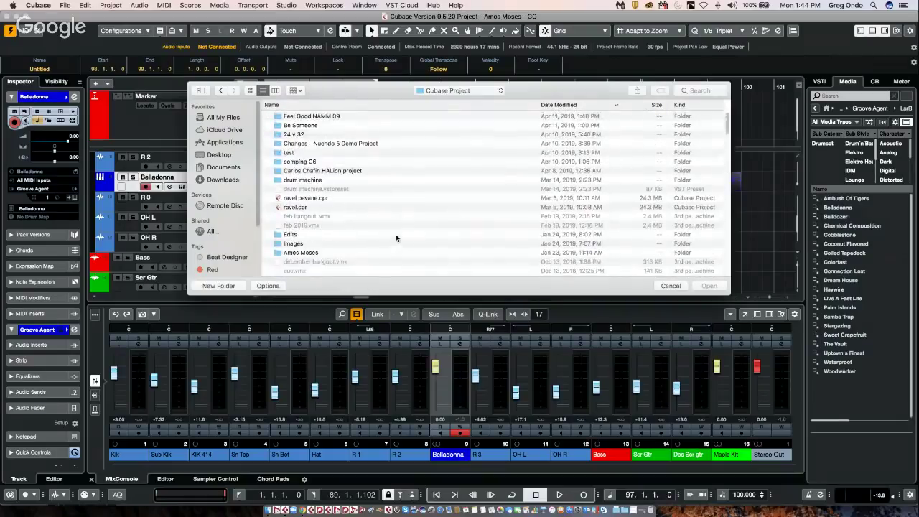
{"action": "left_click", "coordinate": [283, 106]}
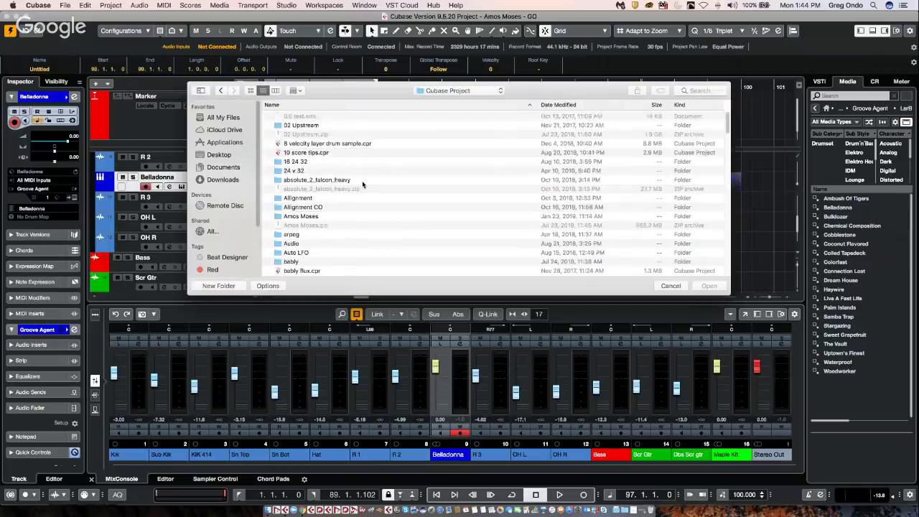
Step: Open Hit the Road.cpr from the hit the road folder, activate the project, and dismiss the missing plug-ins list
{"action": "scroll", "coordinate": [361, 185], "scroll_direction": "down", "scroll_amount": 5}
{"action": "scroll", "coordinate": [361, 180], "scroll_direction": "down", "scroll_amount": 5}
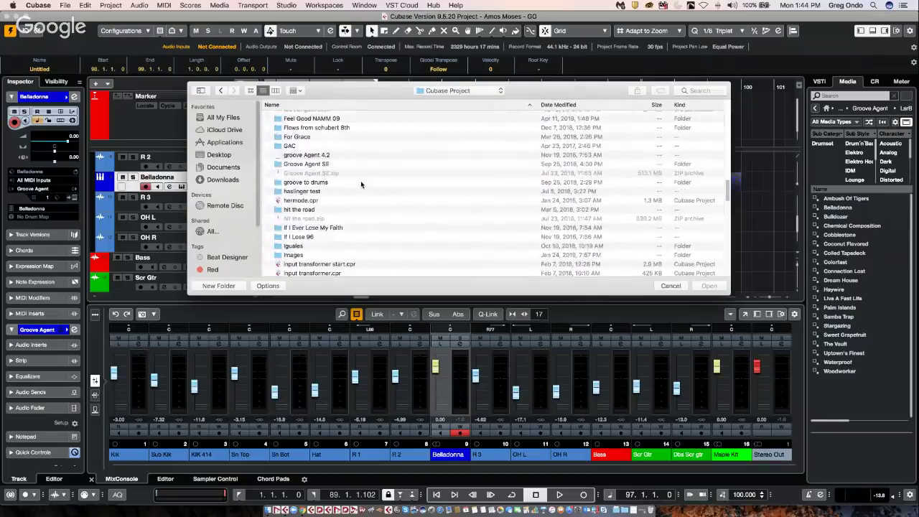
{"action": "double_click", "coordinate": [313, 210]}
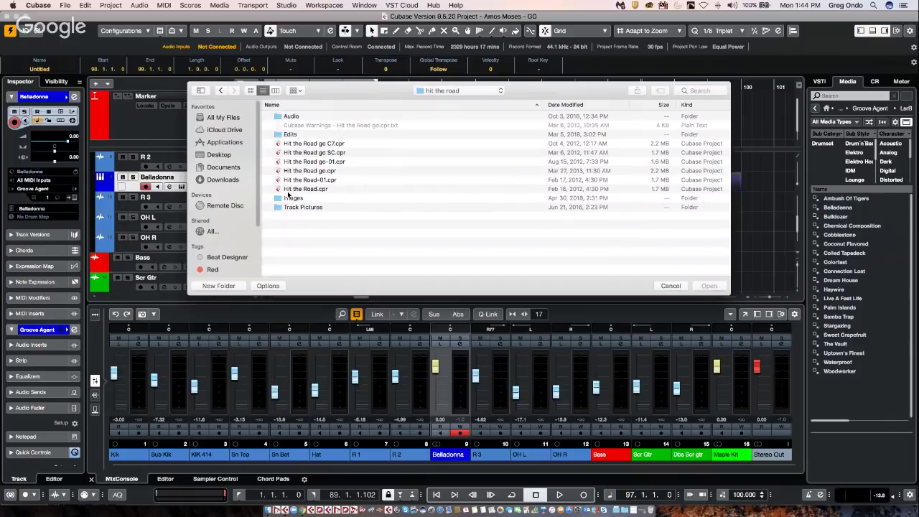
{"action": "double_click", "coordinate": [311, 189]}
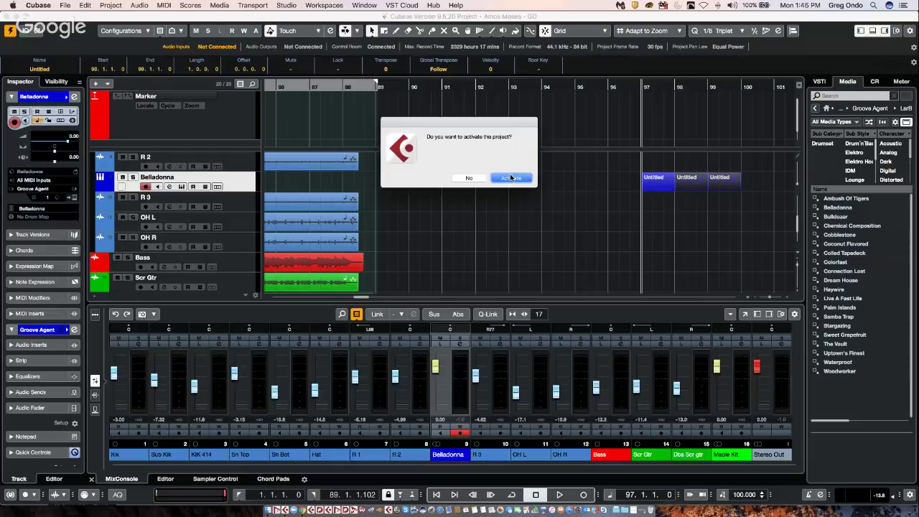
{"action": "left_click", "coordinate": [512, 178]}
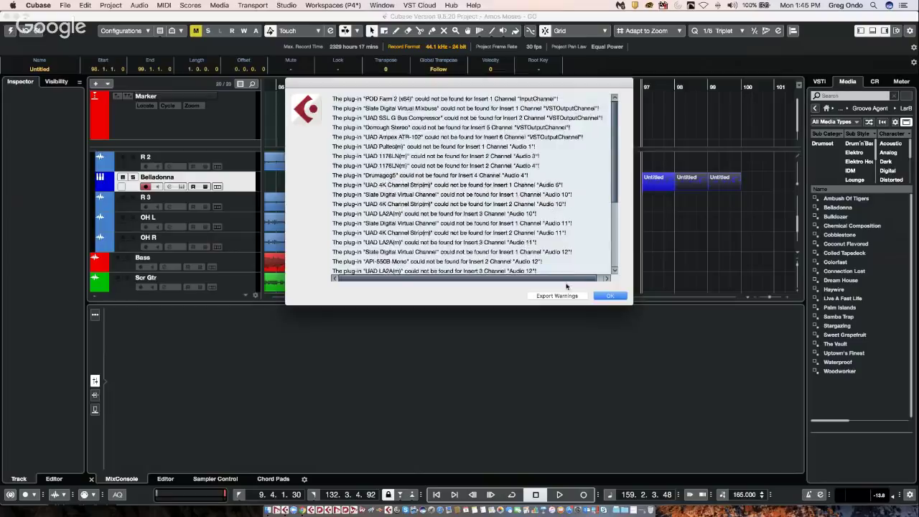
{"action": "left_click", "coordinate": [607, 296]}
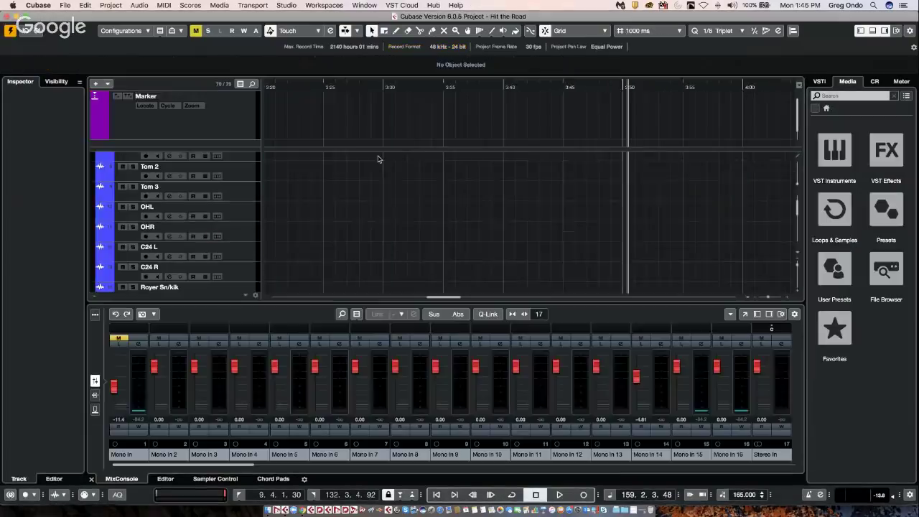
Step: Bring the whole Hit the Road arrangement into view and play it from around the Intro marker
{"action": "left_click_drag", "start_coordinate": [290, 86], "coordinate": [194, 94]}
{"action": "left_click_drag", "start_coordinate": [298, 86], "coordinate": [192, 43]}
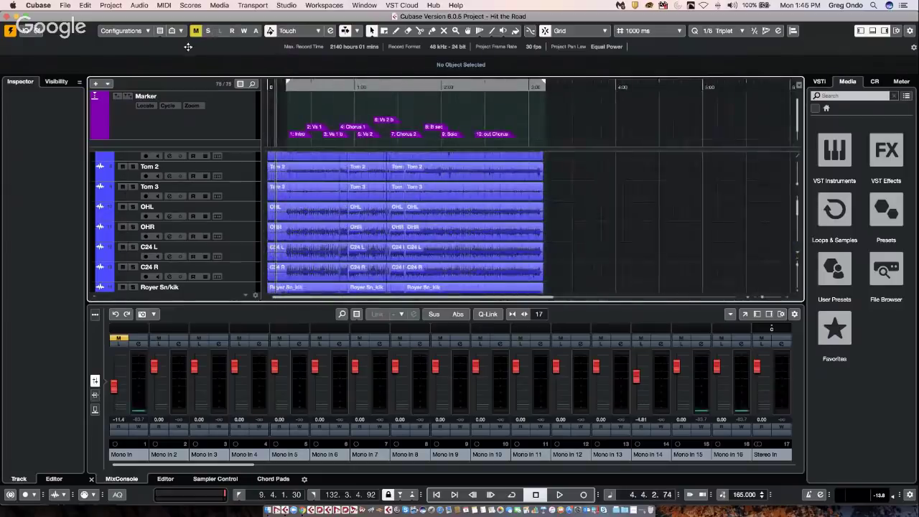
{"action": "scroll", "coordinate": [363, 192], "scroll_direction": "down", "scroll_amount": 5}
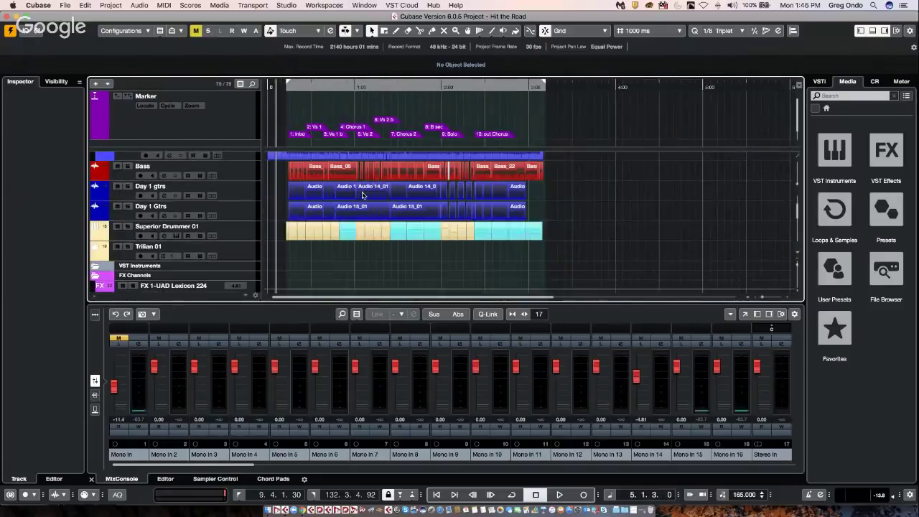
{"action": "key", "text": "space"}
{"action": "left_click", "coordinate": [296, 90]}
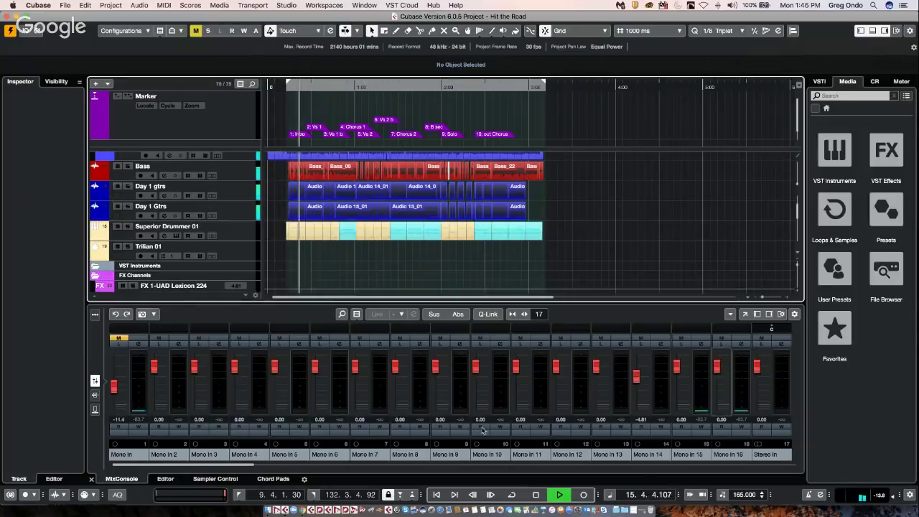
Step: Show the Stereo output channel in the MixConsole and raise the Control Room main level to -6.66 dB
{"action": "left_click_drag", "start_coordinate": [237, 465], "coordinate": [783, 465]}
{"action": "left_click", "coordinate": [772, 454]}
{"action": "key", "text": "Escape"}
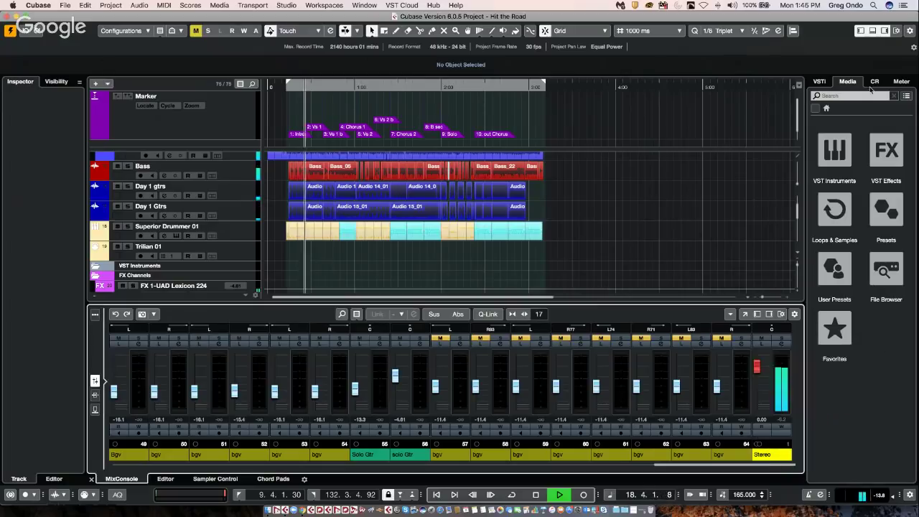
{"action": "left_click", "coordinate": [875, 81]}
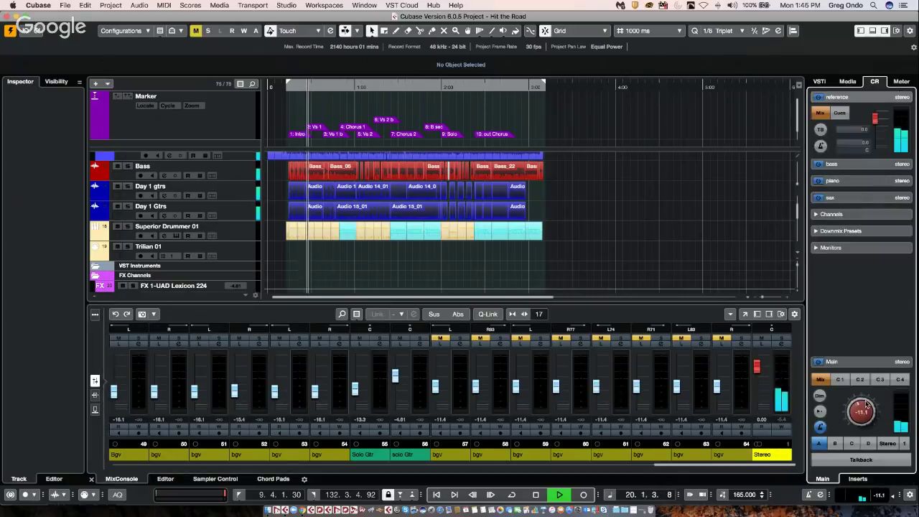
{"action": "scroll", "coordinate": [864, 406], "scroll_direction": "up", "scroll_amount": 2}
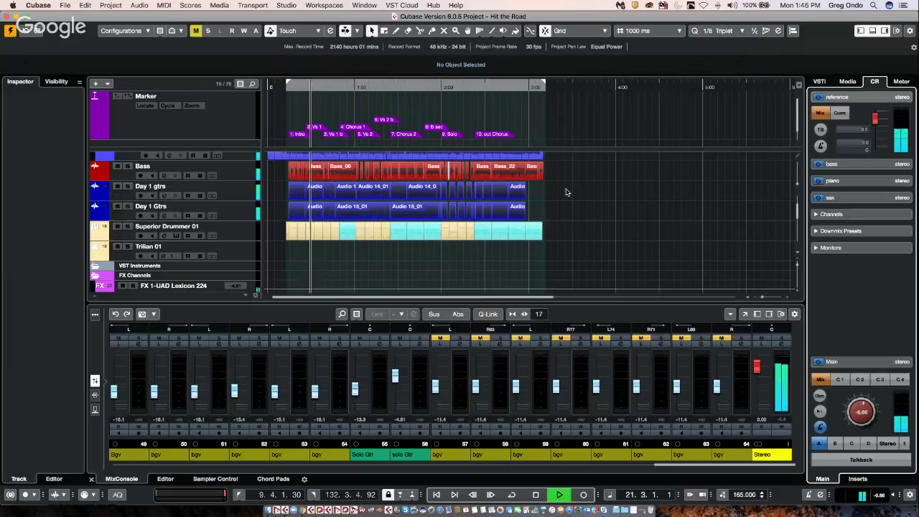
Step: Audition the first Day 1 gtrs track in solo, turn its solo off again, and stop playback
{"action": "scroll", "coordinate": [234, 208], "scroll_direction": "up", "scroll_amount": 3}
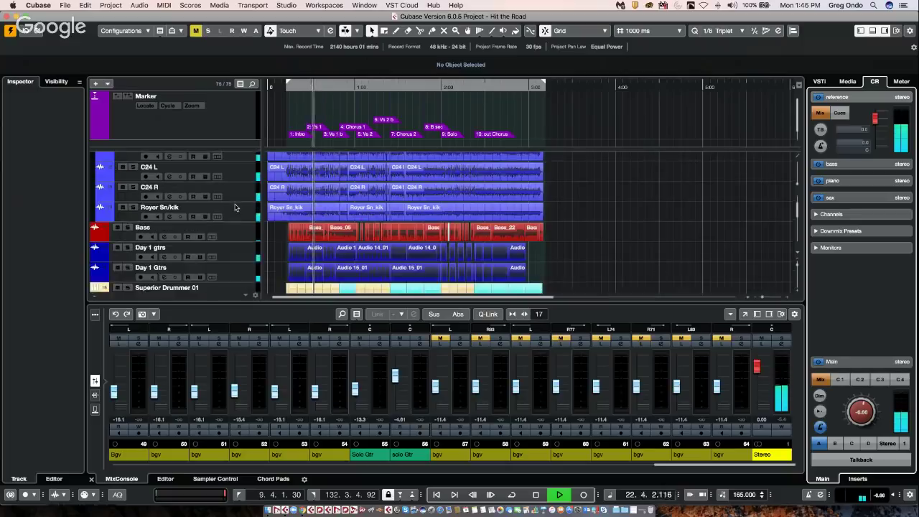
{"action": "scroll", "coordinate": [223, 212], "scroll_direction": "down", "scroll_amount": 1}
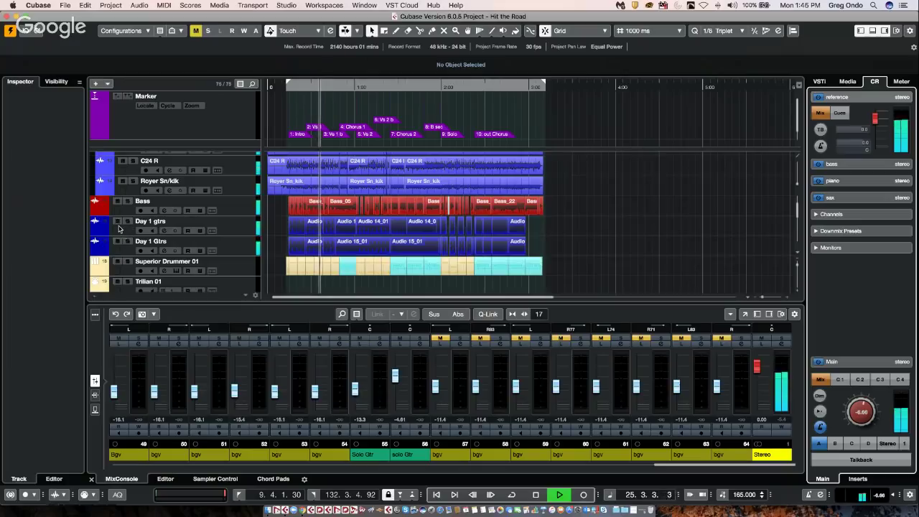
{"action": "left_click", "coordinate": [156, 233]}
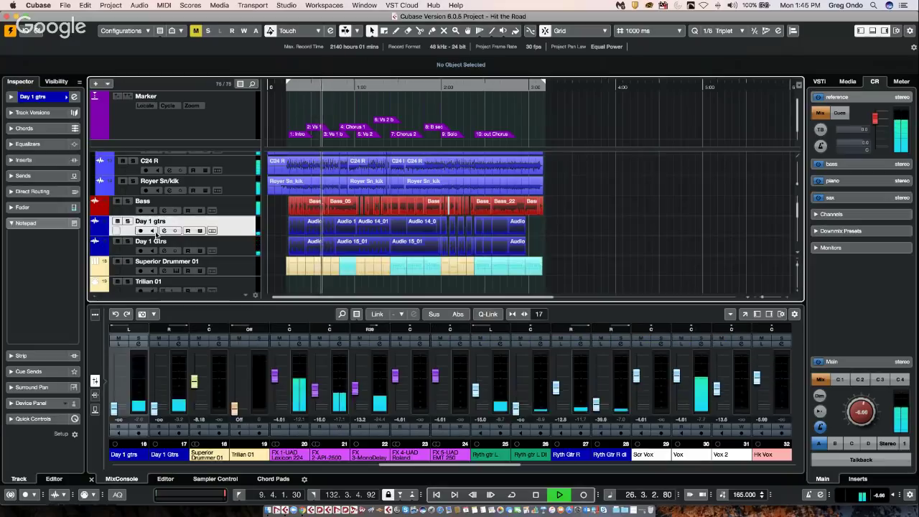
{"action": "left_click", "coordinate": [128, 222]}
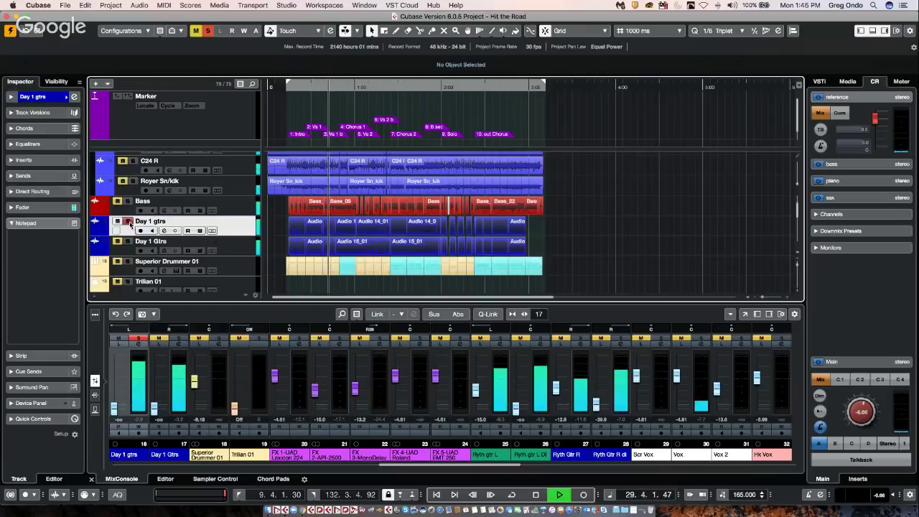
{"action": "left_click", "coordinate": [128, 222]}
{"action": "scroll", "coordinate": [242, 257], "scroll_direction": "down", "scroll_amount": 3}
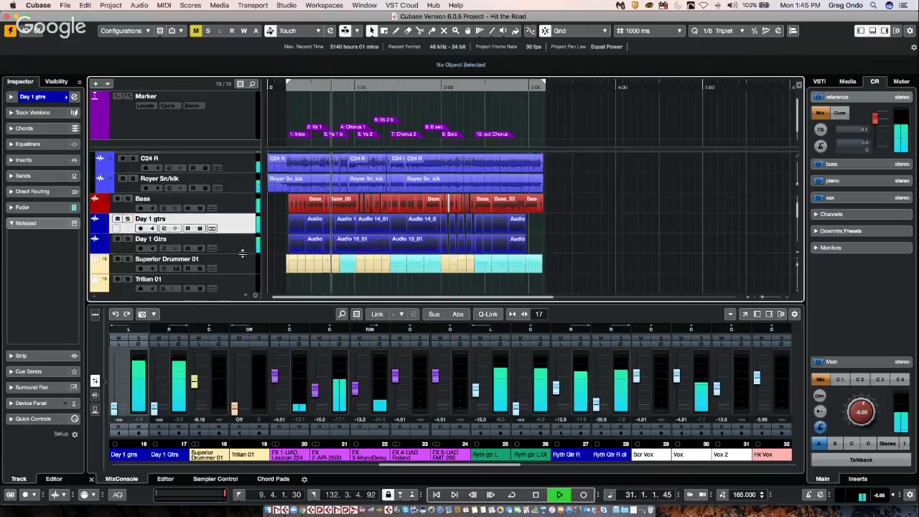
{"action": "scroll", "coordinate": [243, 248], "scroll_direction": "up", "scroll_amount": 4}
{"action": "key", "text": "space"}
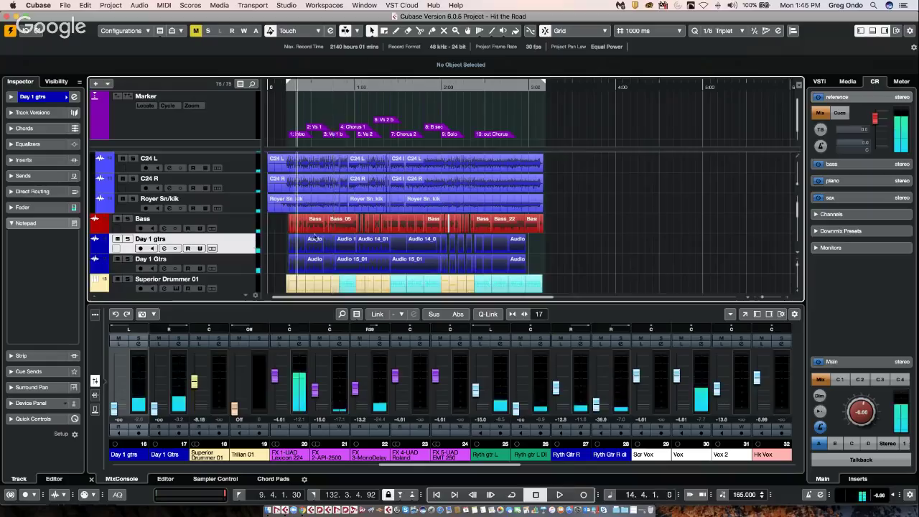
Step: Open Hit the Road go.cpr from the same folder and activate the project
{"action": "left_click", "coordinate": [66, 5]}
{"action": "left_click", "coordinate": [328, 124]}
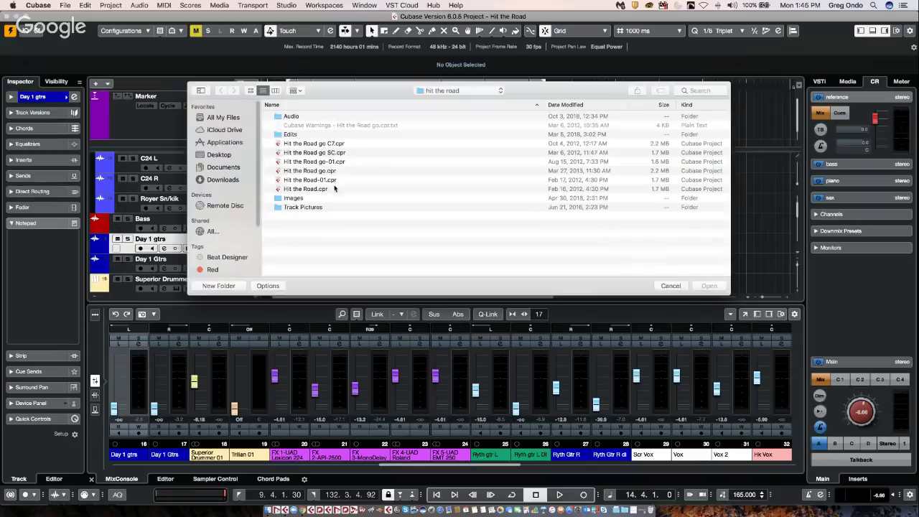
{"action": "double_click", "coordinate": [327, 171]}
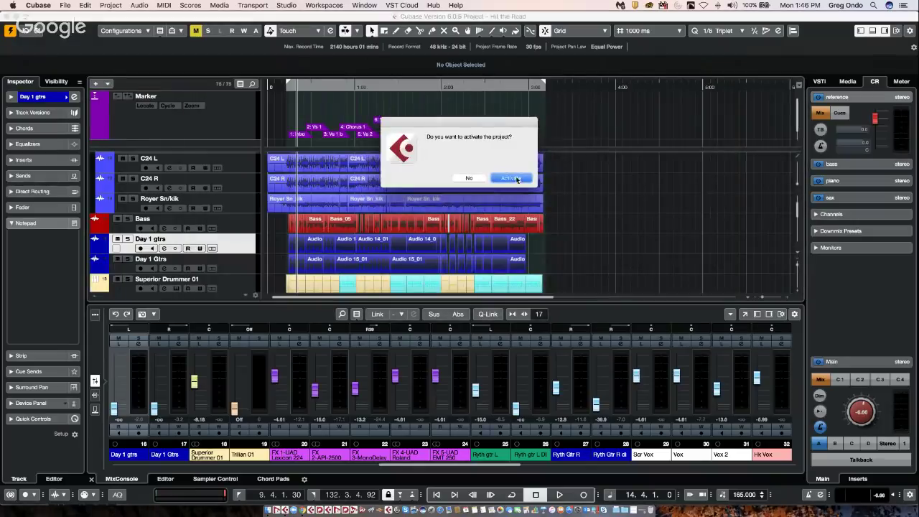
{"action": "left_click", "coordinate": [514, 178]}
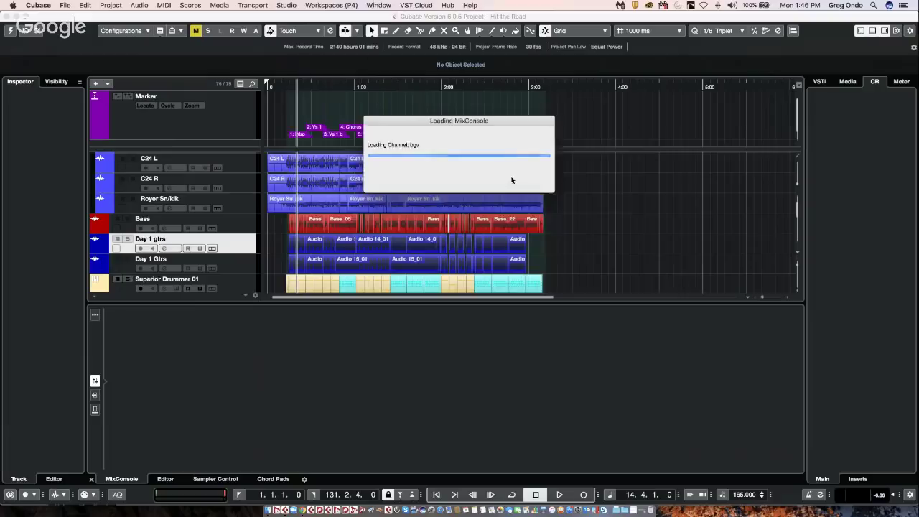
{"action": "left_click", "coordinate": [610, 227]}
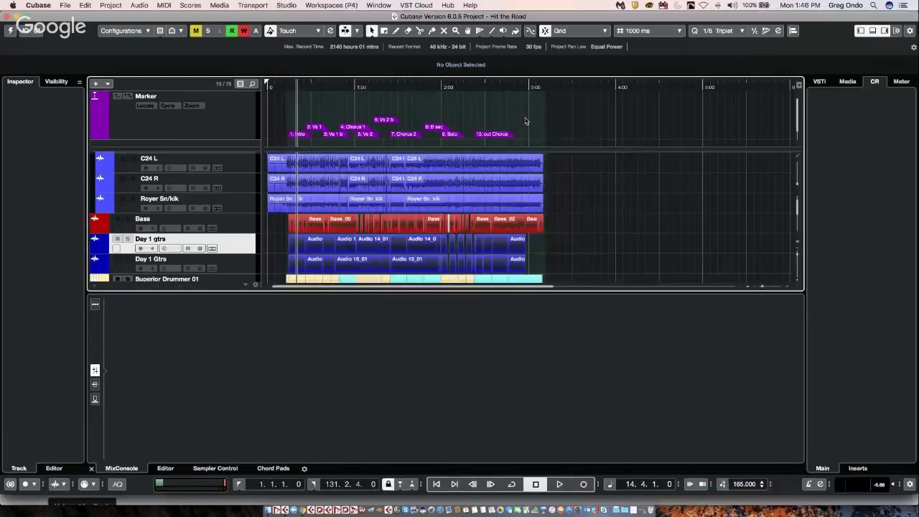
Step: Play the project and audition the Ryth gtr L and Ryth Gtr R tracks in solo, then clear their solos
{"action": "key", "text": "space"}
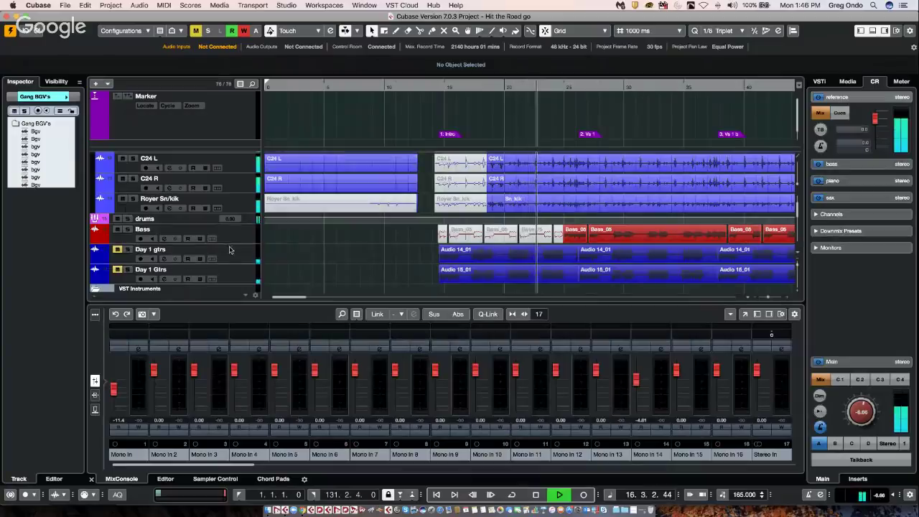
{"action": "scroll", "coordinate": [362, 265], "scroll_direction": "down", "scroll_amount": 5}
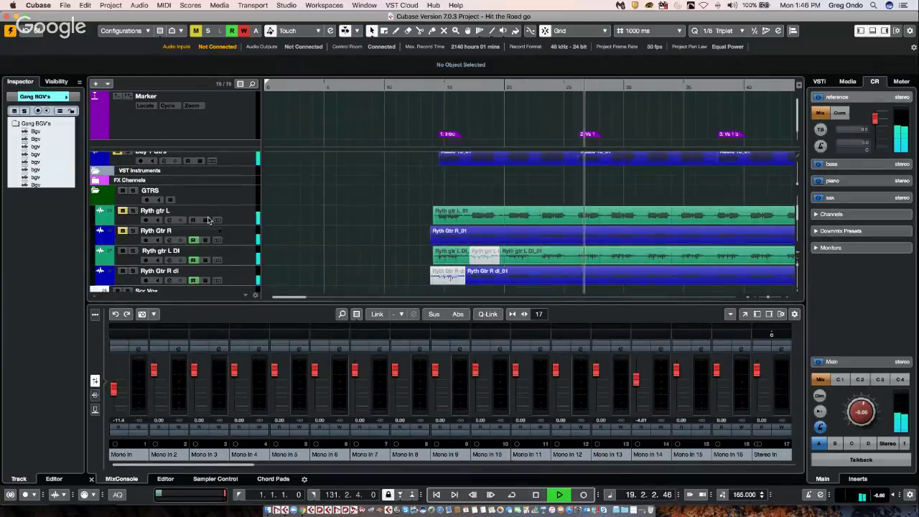
{"action": "key", "text": "space"}
{"action": "left_click", "coordinate": [132, 212]}
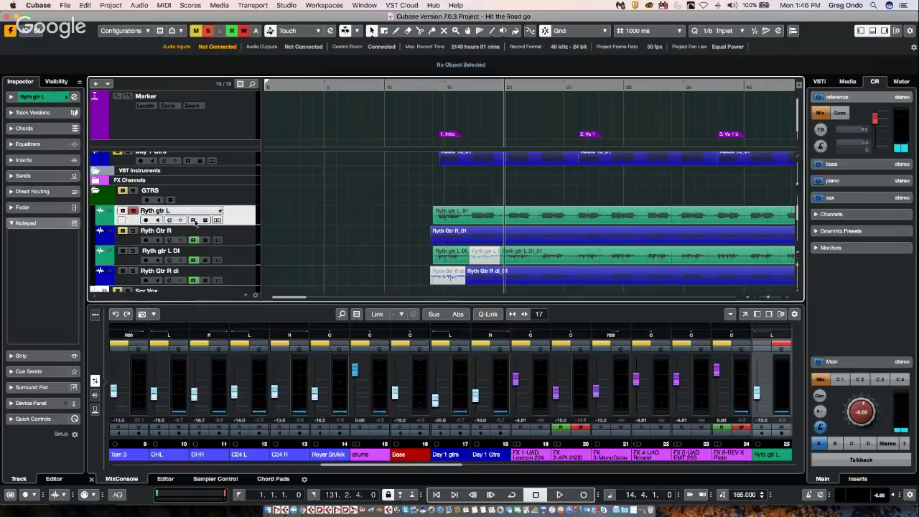
{"action": "key", "text": "space"}
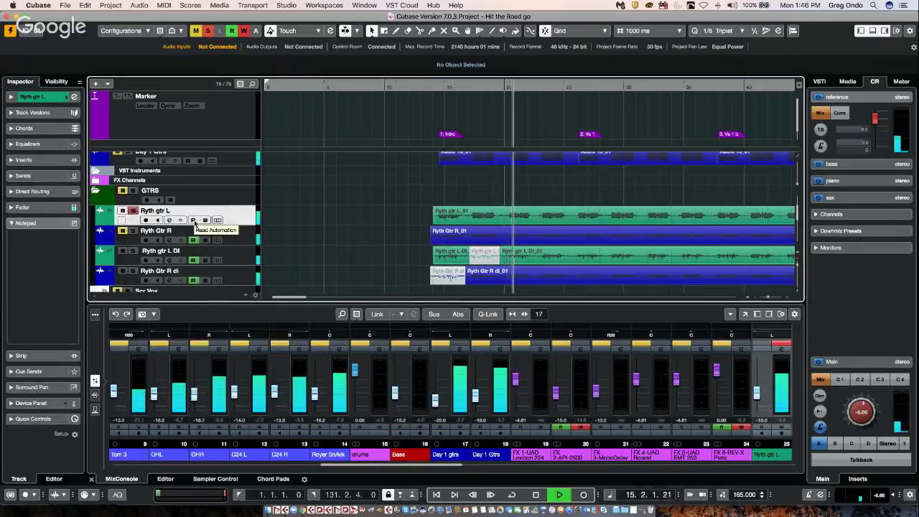
{"action": "left_click", "coordinate": [122, 239]}
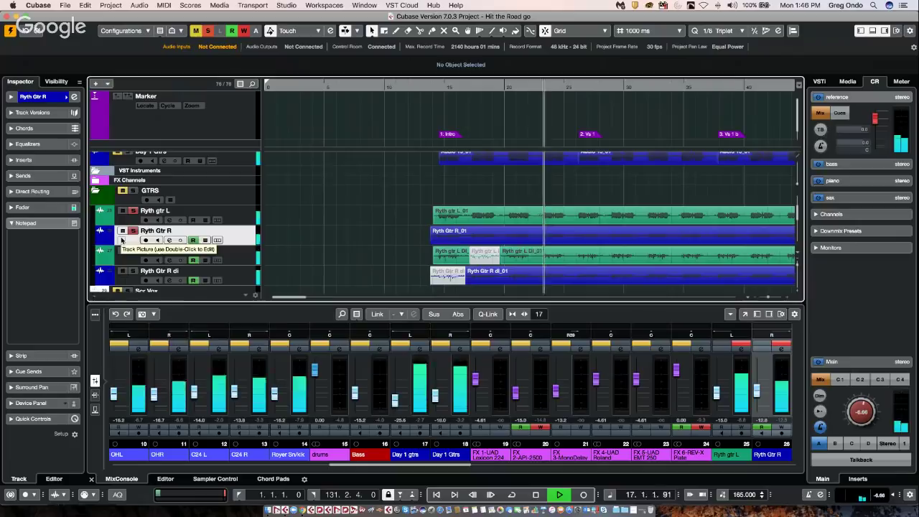
{"action": "left_click", "coordinate": [133, 231]}
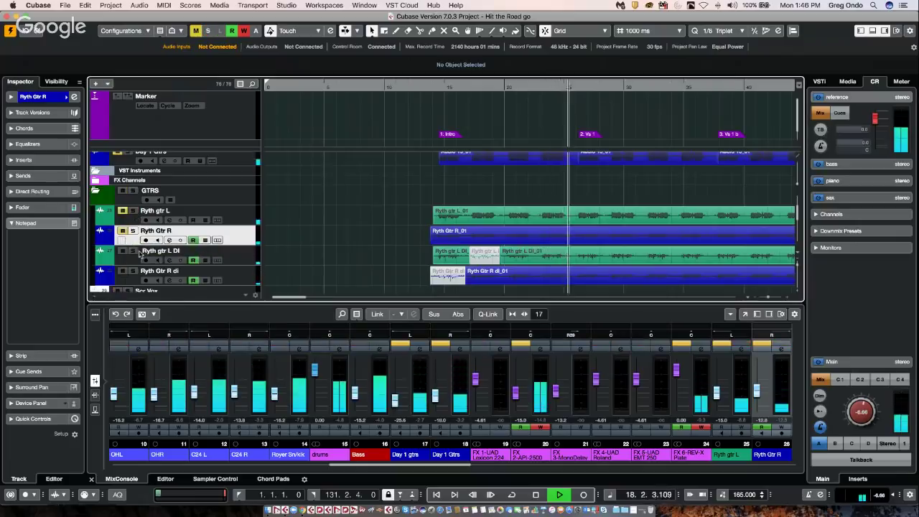
Step: Solo Ryth gtr L DI and Ryth Gtr R di and inspect their inserts, including the left DI track's VST Amp Rack
{"action": "left_click", "coordinate": [133, 251]}
{"action": "left_click", "coordinate": [133, 271]}
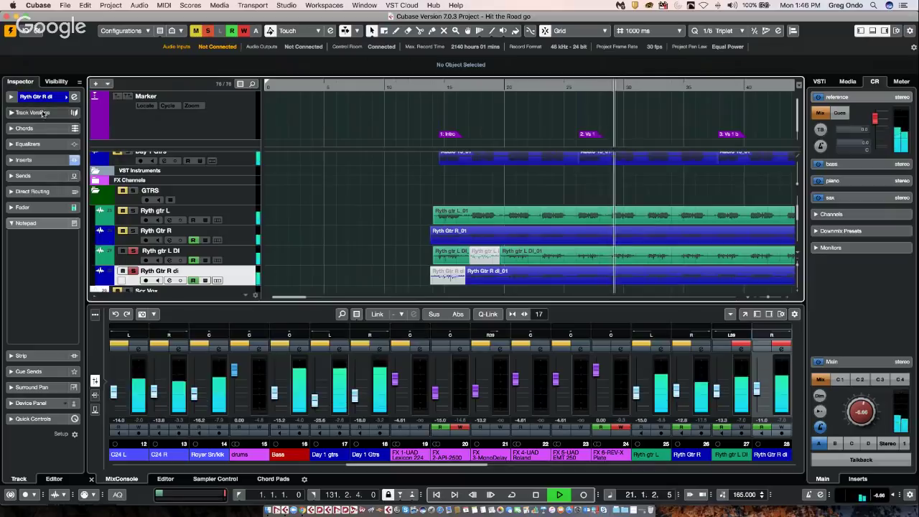
{"action": "left_click", "coordinate": [36, 160]}
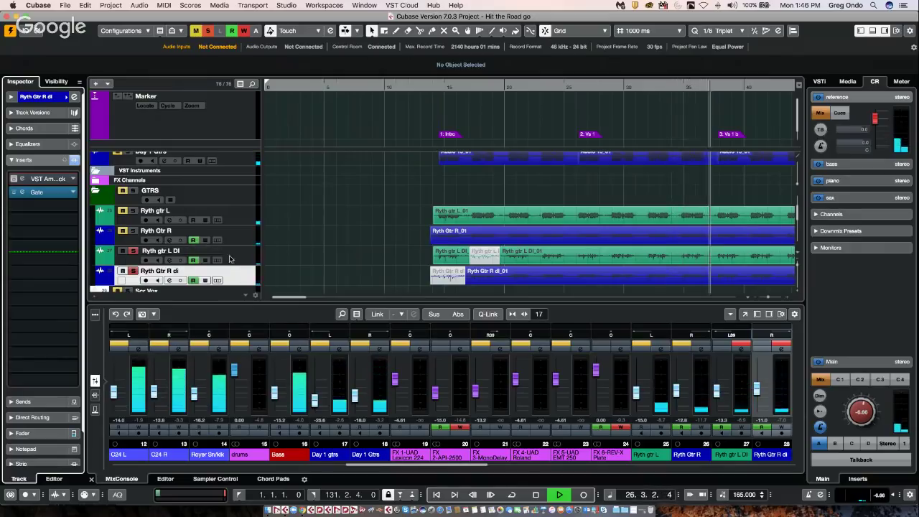
{"action": "left_click", "coordinate": [197, 247]}
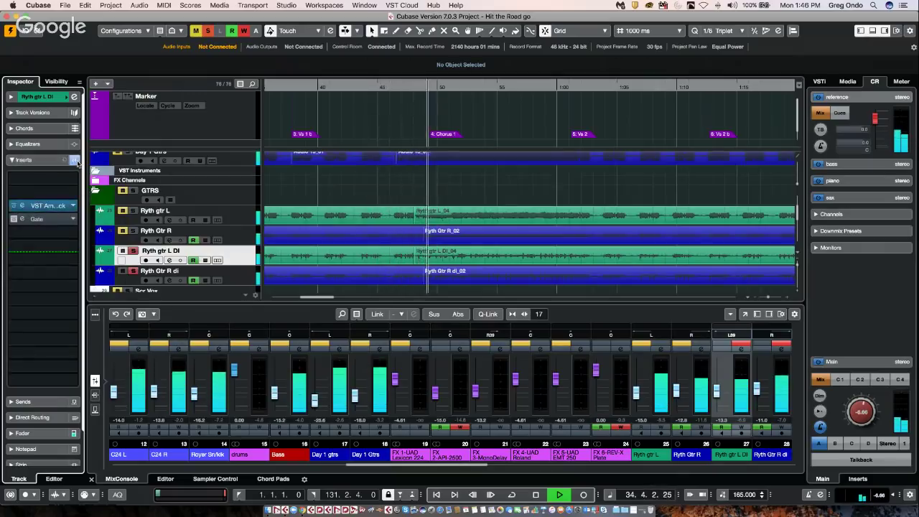
{"action": "key", "text": "space"}
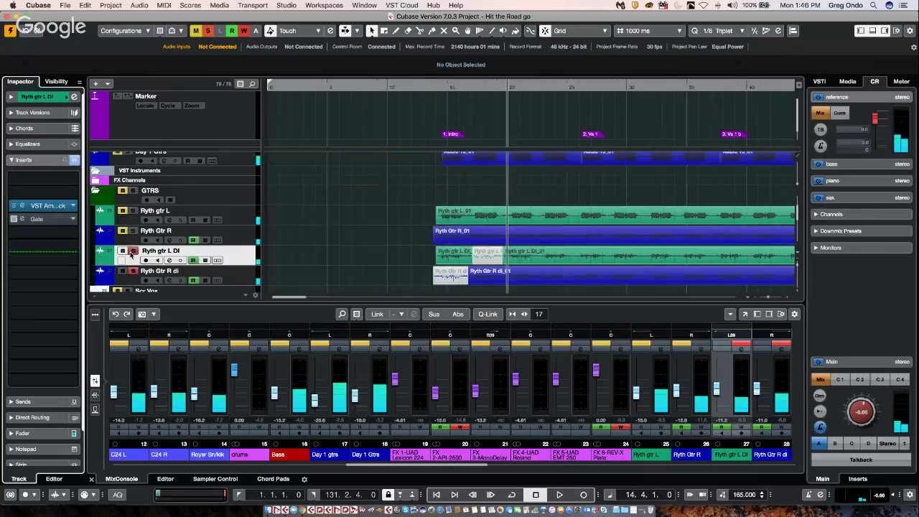
{"action": "left_click", "coordinate": [48, 206]}
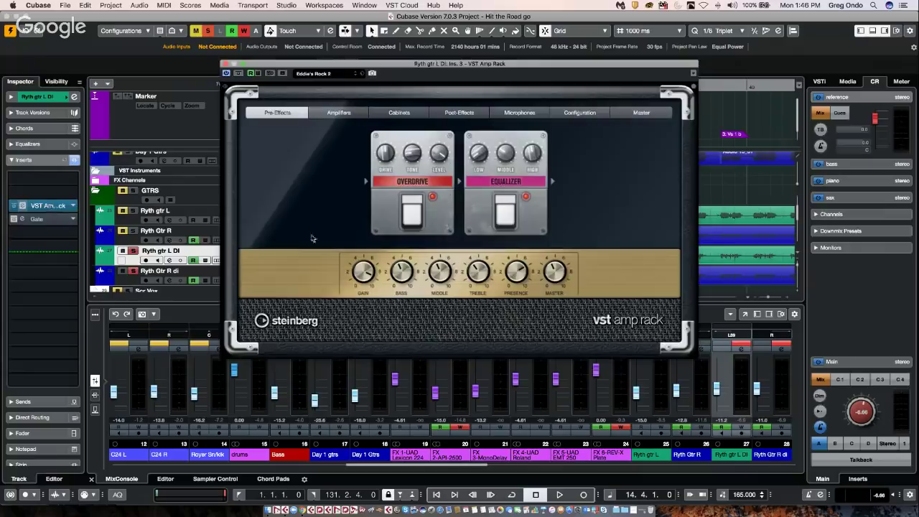
{"action": "left_click", "coordinate": [224, 64]}
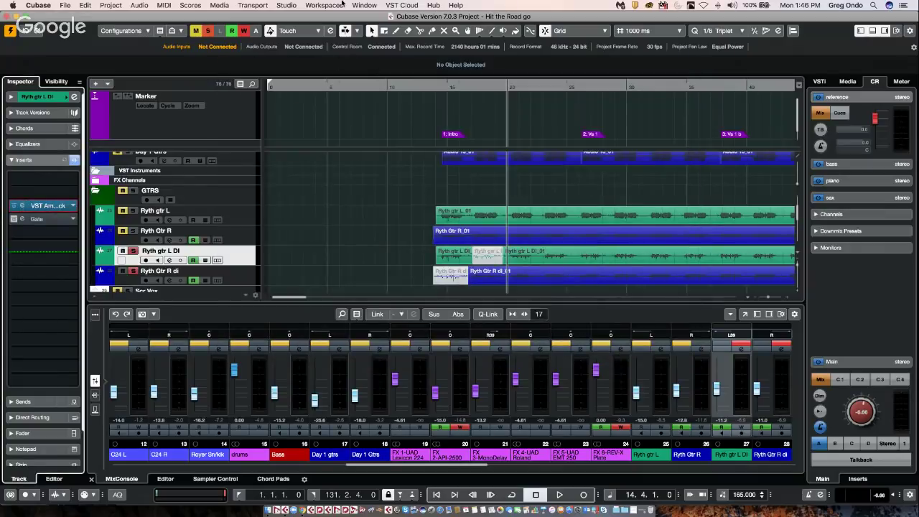
Step: Open the Audio Connections window to view the Control Room routing
{"action": "left_click", "coordinate": [287, 5]}
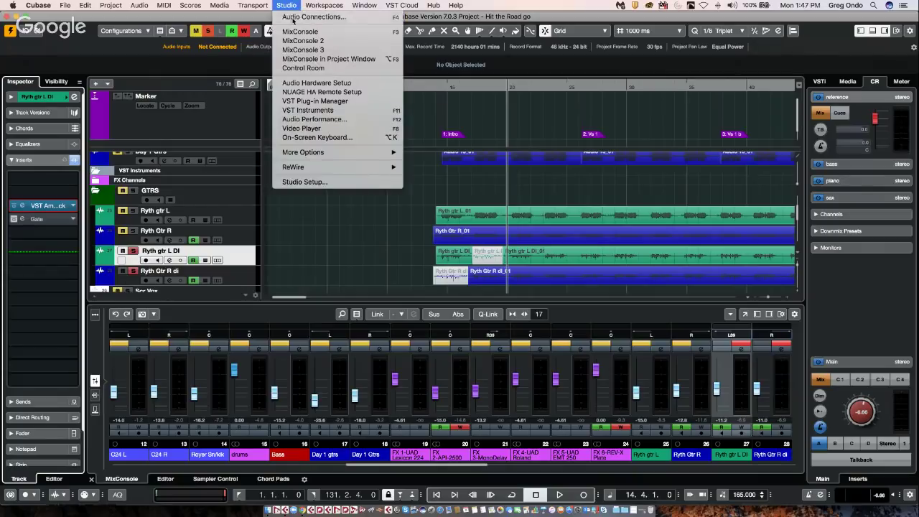
{"action": "left_click", "coordinate": [314, 16]}
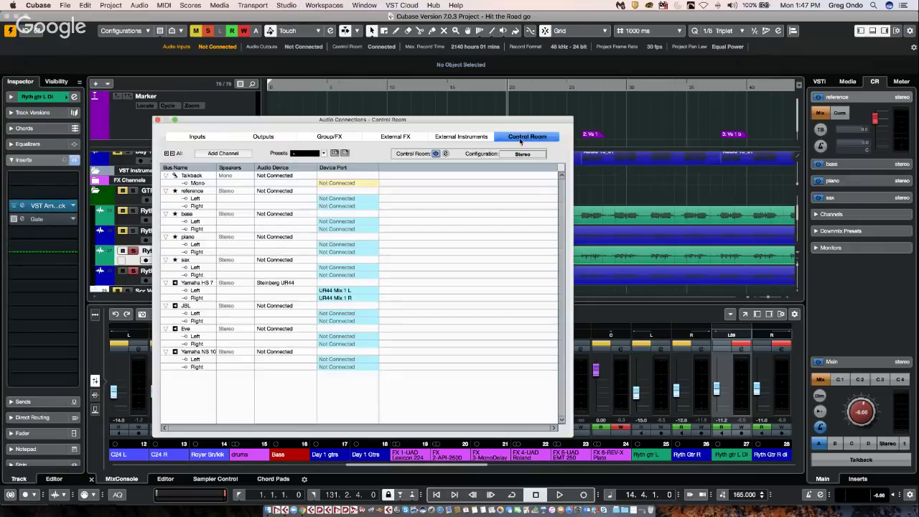
Step: Add an external effect named Kemper with mono send and mono return configurations in the audio connections
{"action": "left_click", "coordinate": [419, 136]}
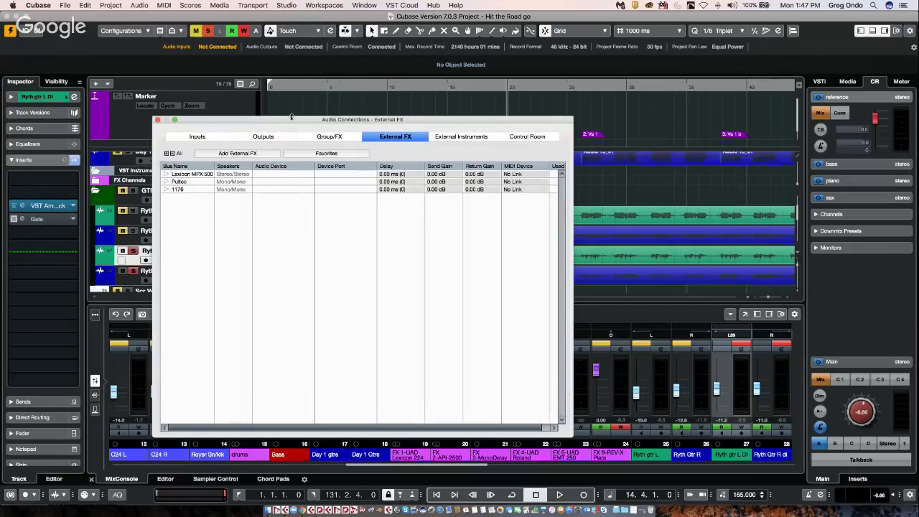
{"action": "left_click", "coordinate": [238, 153]}
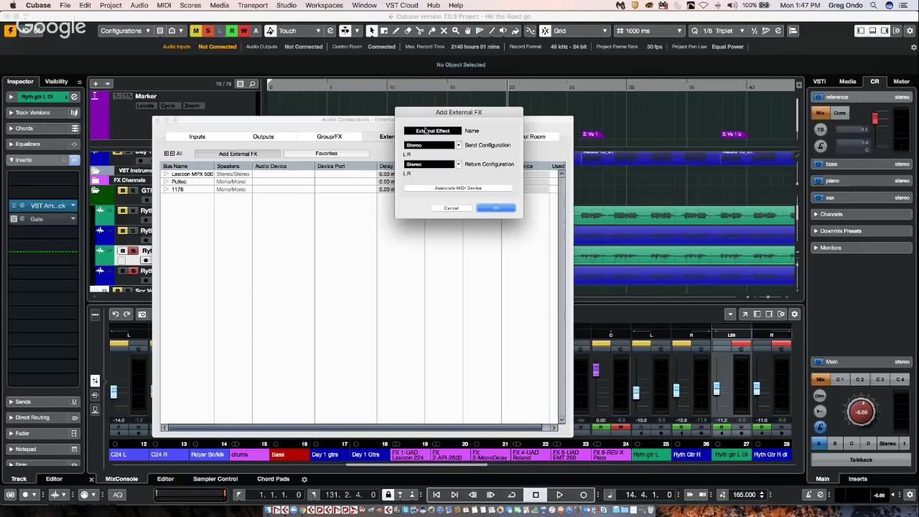
{"action": "left_click", "coordinate": [459, 145]}
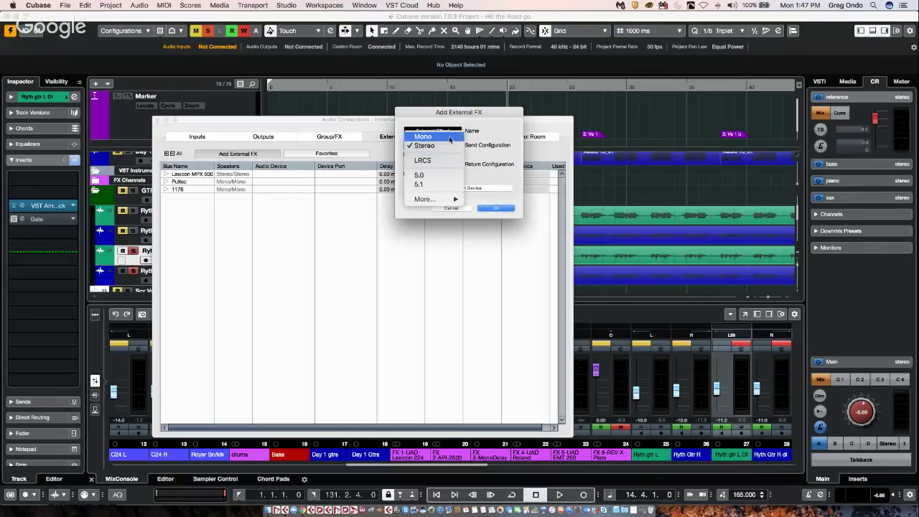
{"action": "left_click", "coordinate": [450, 137]}
{"action": "left_click", "coordinate": [457, 165]}
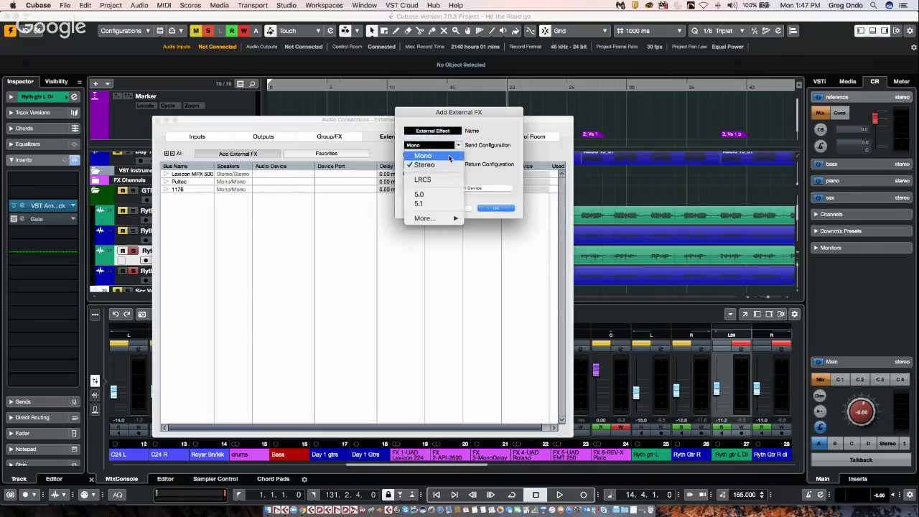
{"action": "left_click", "coordinate": [451, 156]}
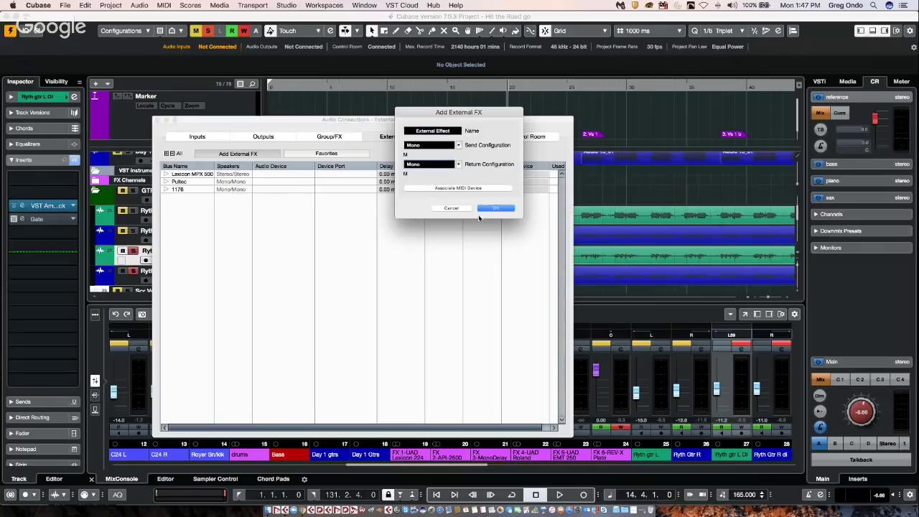
{"action": "left_click", "coordinate": [451, 131]}
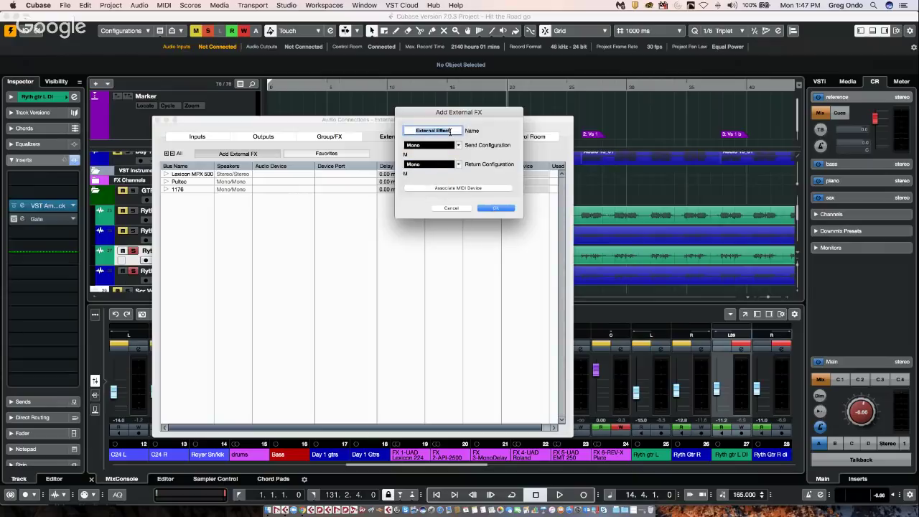
{"action": "type", "text": "er"}
{"action": "key", "text": "Return"}
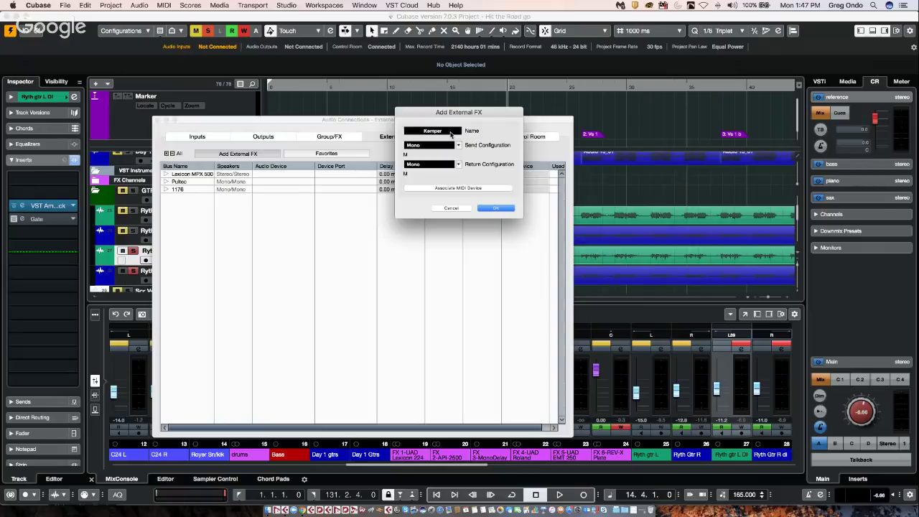
{"action": "left_click", "coordinate": [501, 209]}
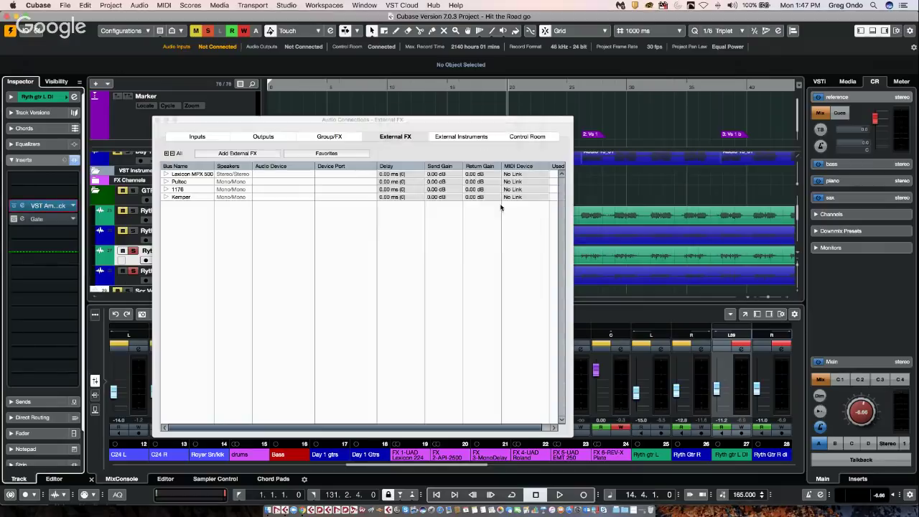
Step: Route the Kemper's send bus to UR44 Mix 2 L and its return bus to UR44 Input 3, then close the audio connections
{"action": "left_click", "coordinate": [166, 197]}
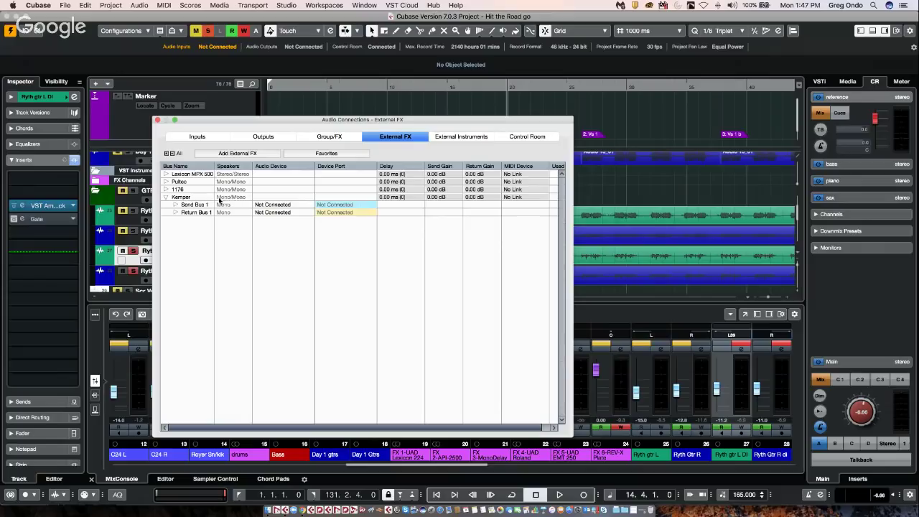
{"action": "left_click", "coordinate": [338, 207]}
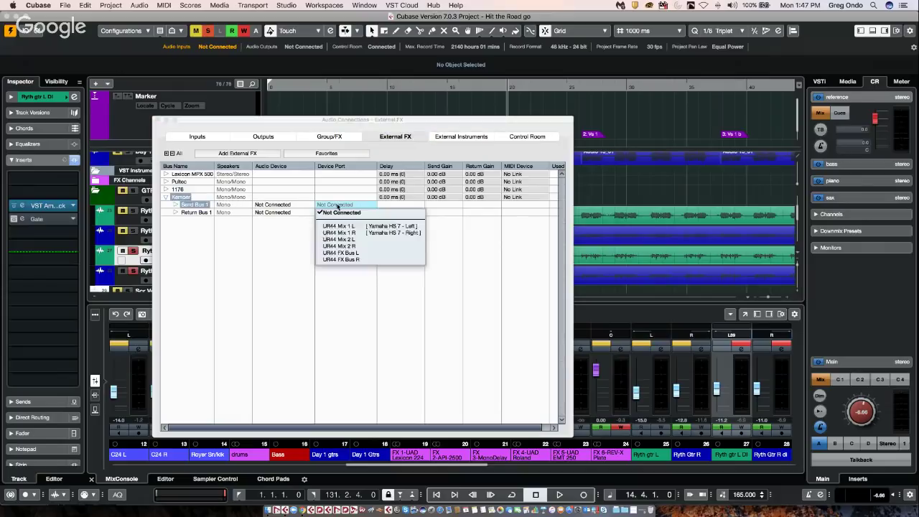
{"action": "left_click", "coordinate": [339, 239]}
{"action": "left_click", "coordinate": [354, 212]}
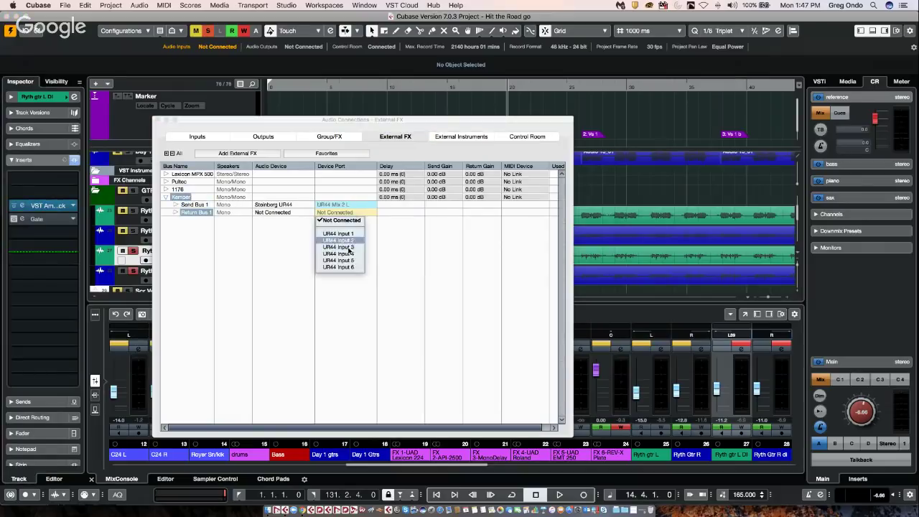
{"action": "left_click", "coordinate": [350, 250]}
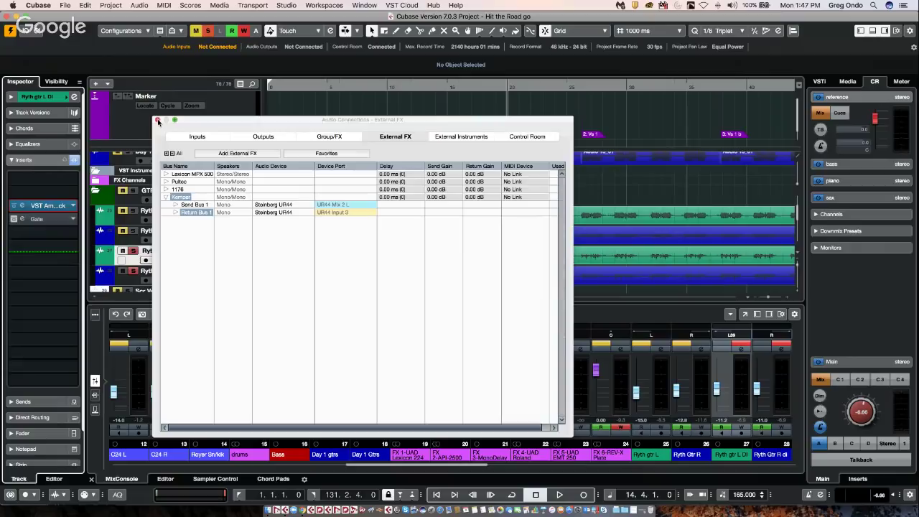
{"action": "left_click", "coordinate": [158, 120]}
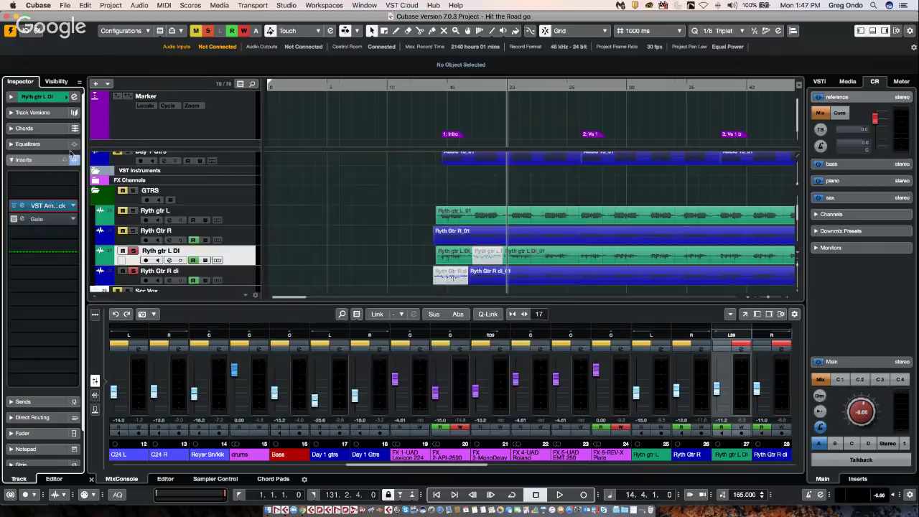
Step: Load the Kemper external plug-in into the first insert slot of the Ryth gtr L DI track
{"action": "left_click", "coordinate": [43, 180]}
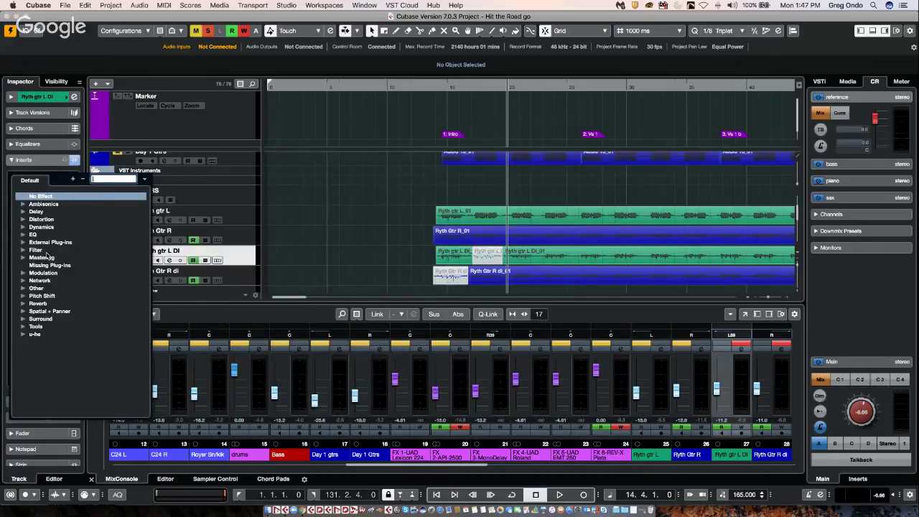
{"action": "left_click", "coordinate": [23, 243]}
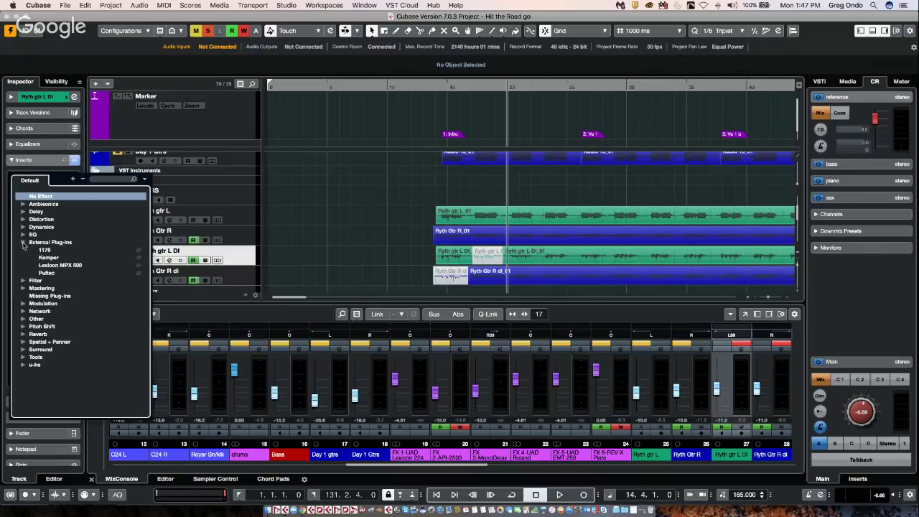
{"action": "left_click", "coordinate": [48, 258]}
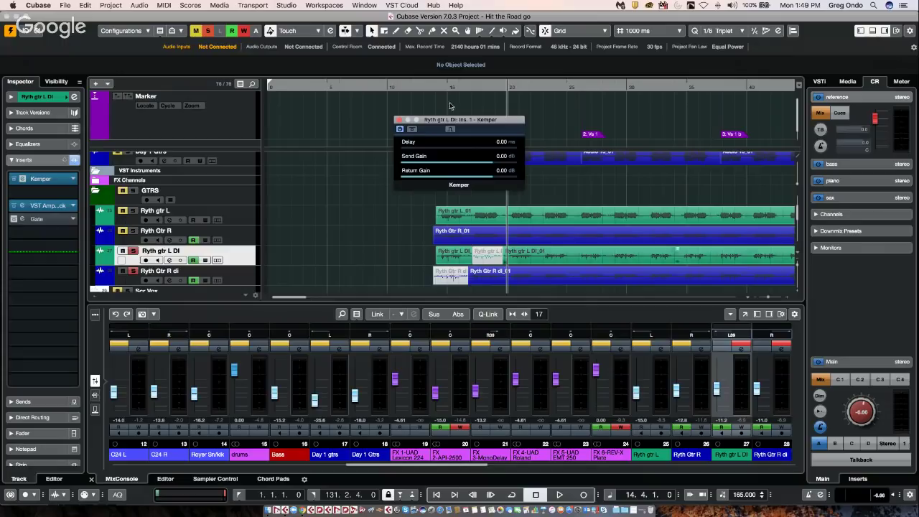
Step: Review the Kemper's send and return port assignments in the External FX audio connections
{"action": "left_click", "coordinate": [295, 9]}
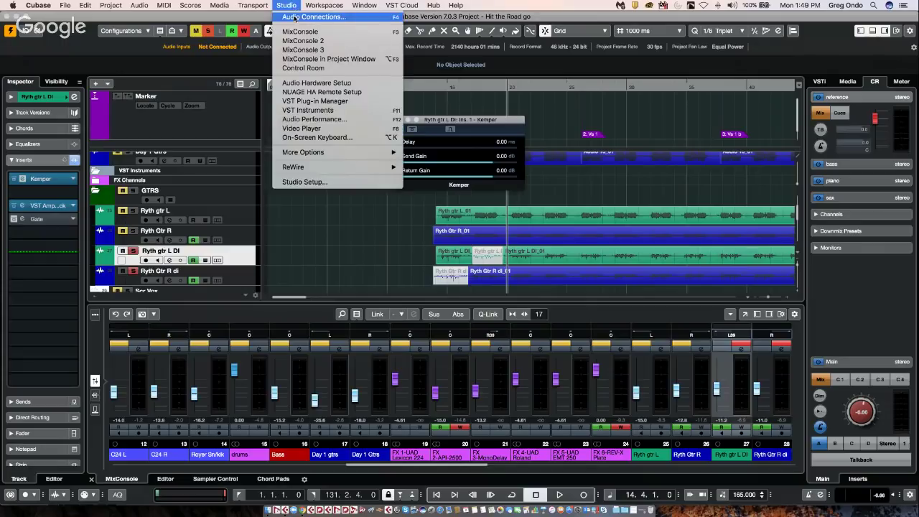
{"action": "left_click", "coordinate": [295, 16]}
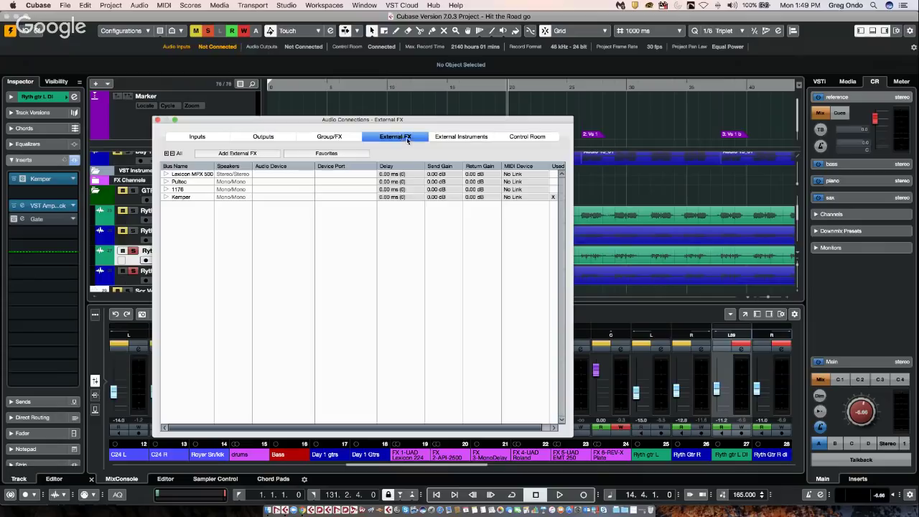
{"action": "left_click", "coordinate": [165, 197]}
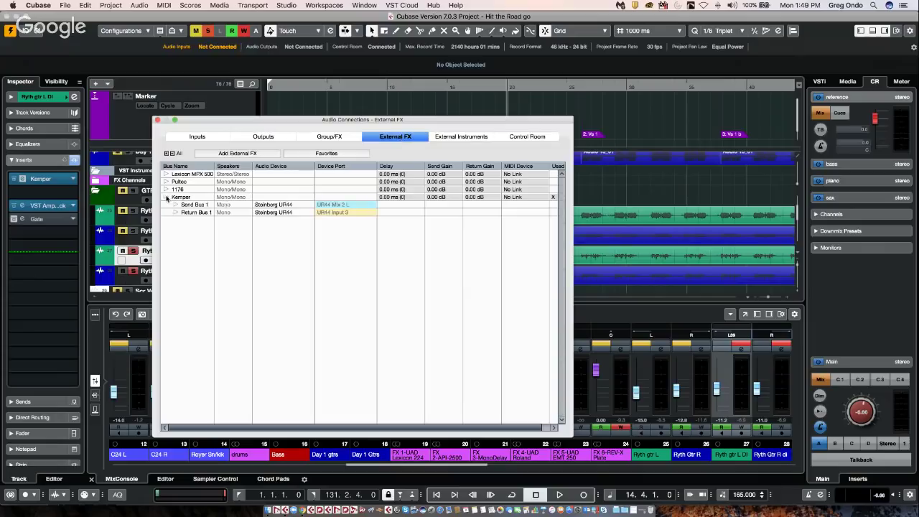
{"action": "left_click", "coordinate": [157, 120]}
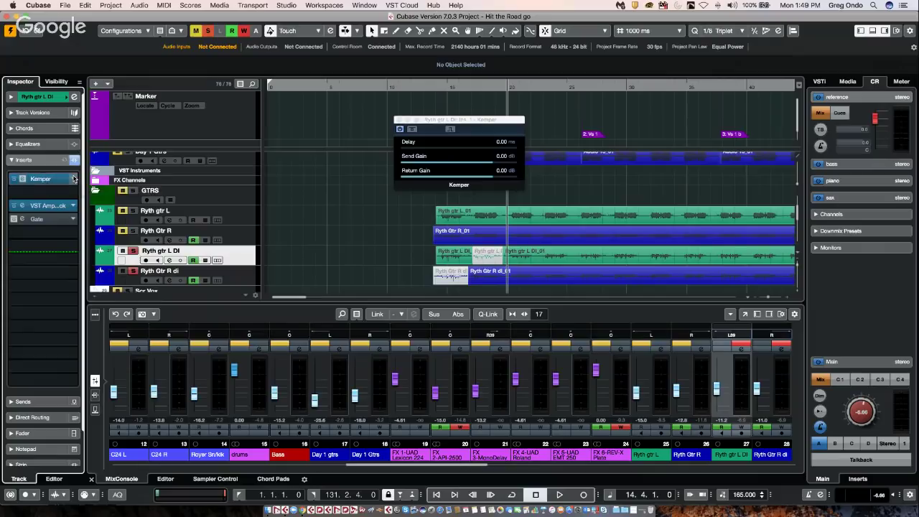
Step: Check the Kemper entry among the external plug-ins and measure the effect's loop delay
{"action": "left_click", "coordinate": [72, 179]}
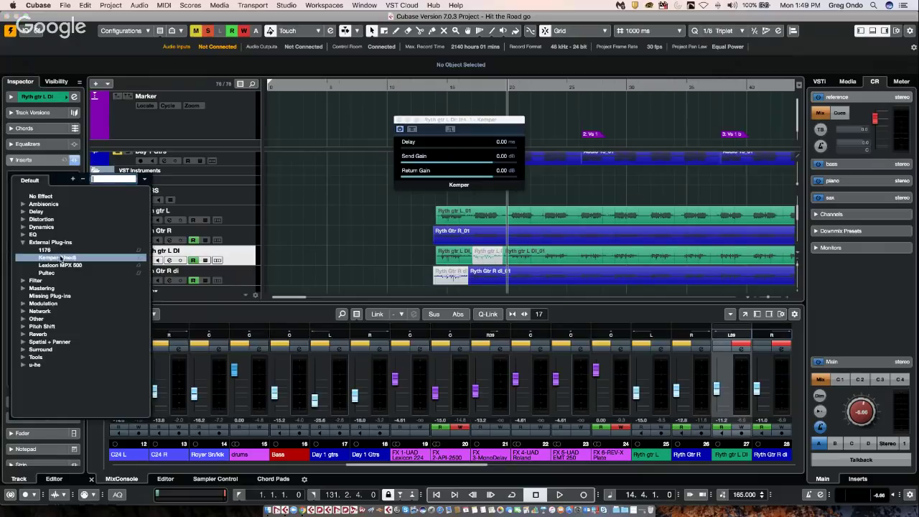
{"action": "left_click", "coordinate": [452, 131]}
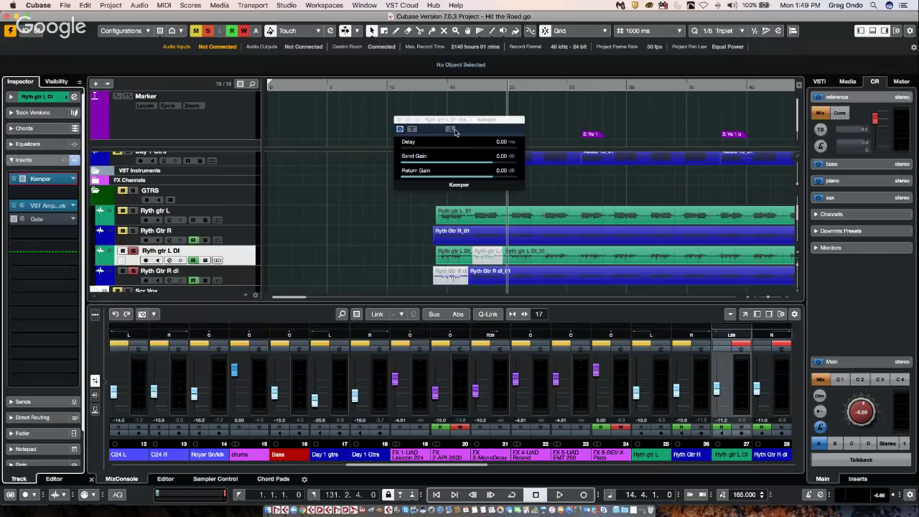
{"action": "left_click", "coordinate": [451, 131]}
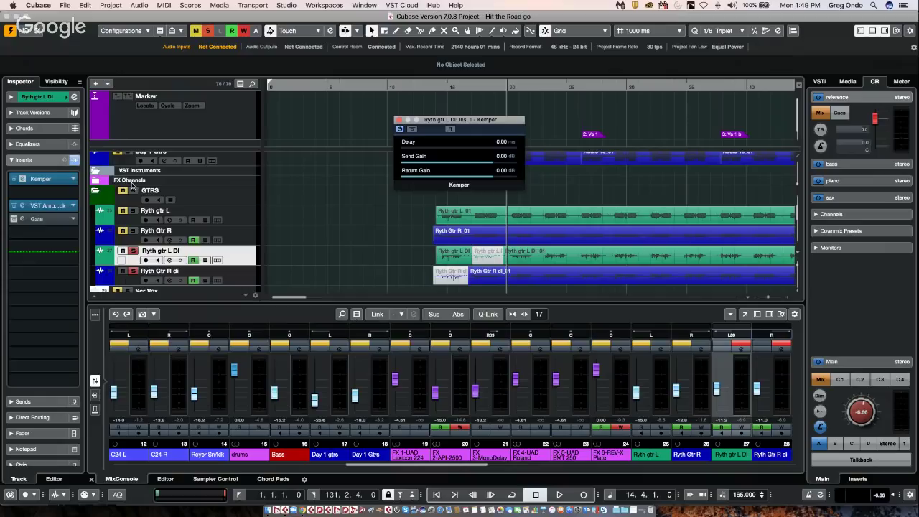
Step: Create a new empty project in the project folder offered by the file dialog
{"action": "left_click", "coordinate": [69, 7]}
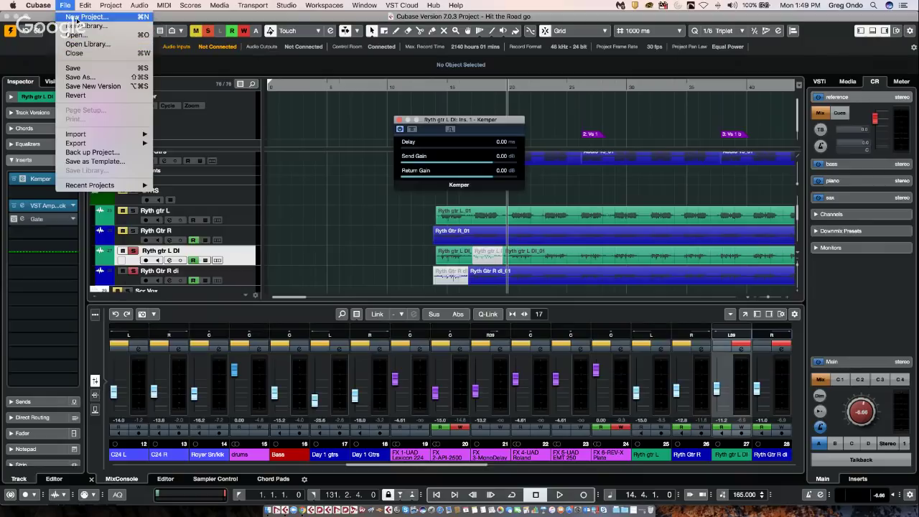
{"action": "left_click", "coordinate": [77, 17]}
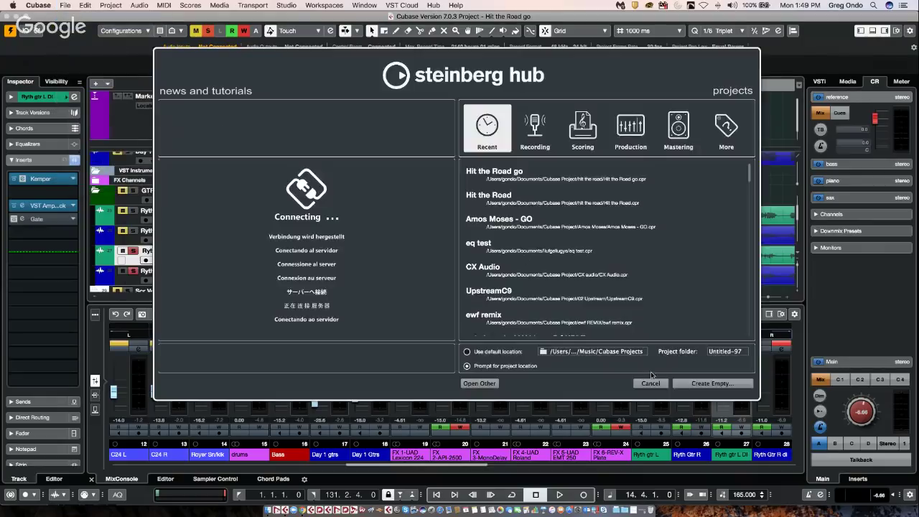
{"action": "left_click", "coordinate": [707, 384]}
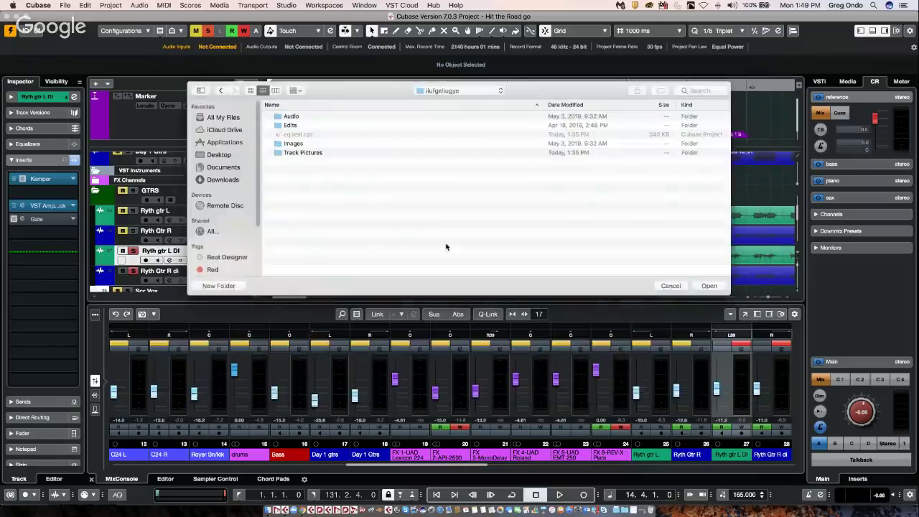
{"action": "left_click", "coordinate": [709, 286]}
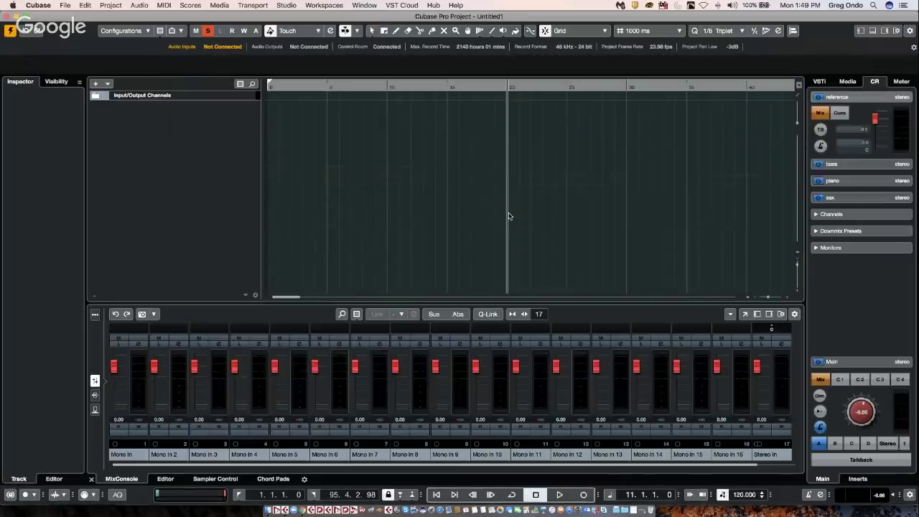
Step: Add eight mono audio tracks to the empty project and deactivate all solo states
{"action": "right_click", "coordinate": [210, 138]}
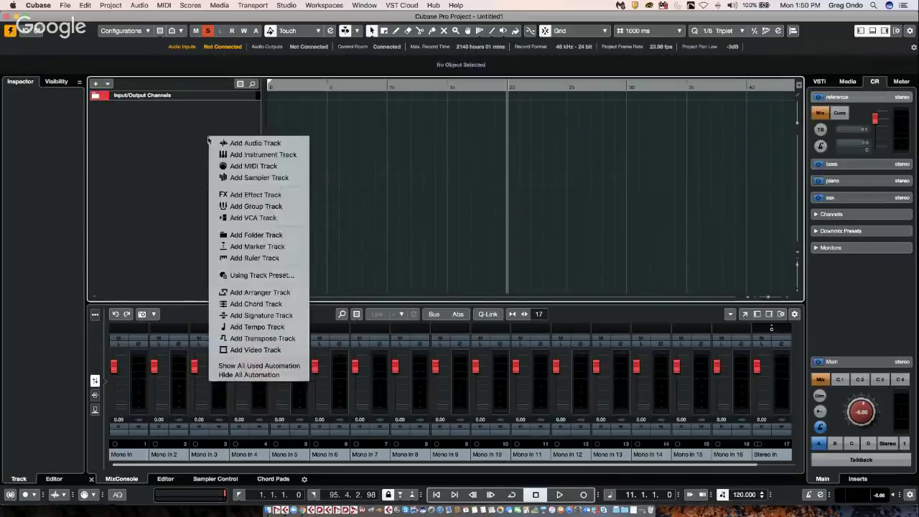
{"action": "left_click", "coordinate": [282, 144]}
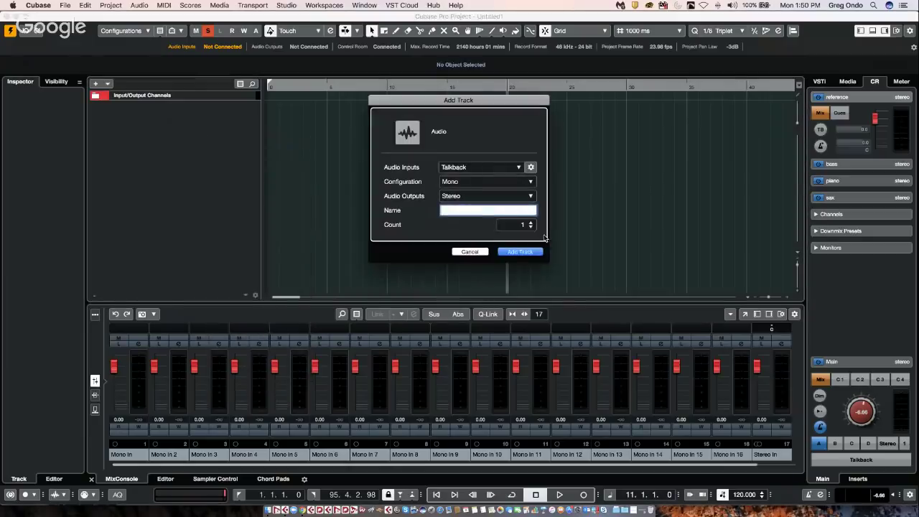
{"action": "scroll", "coordinate": [519, 228], "scroll_direction": "up", "scroll_amount": 7}
{"action": "left_click", "coordinate": [521, 253]}
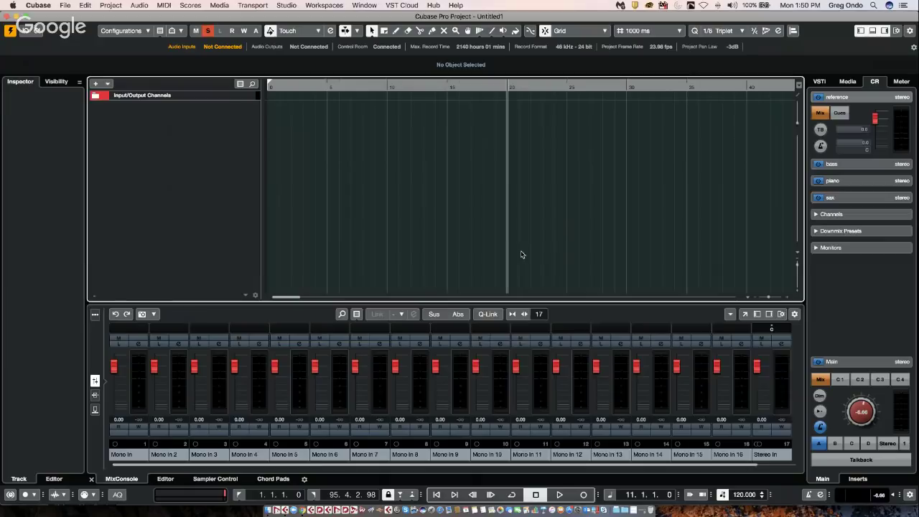
{"action": "left_click", "coordinate": [207, 33]}
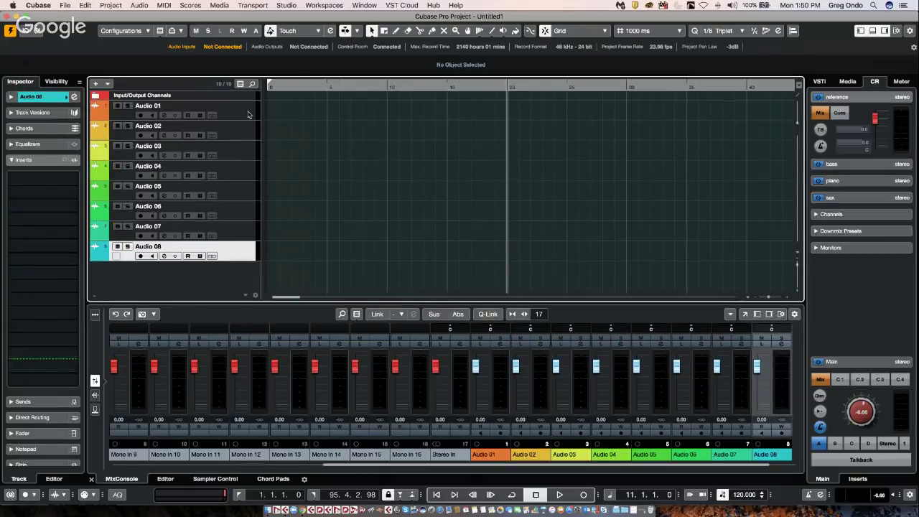
Step: Show the insert racks in the MixConsole, select tracks Audio 01 to Audio 08, and activate Q-Link
{"action": "left_click", "coordinate": [95, 395]}
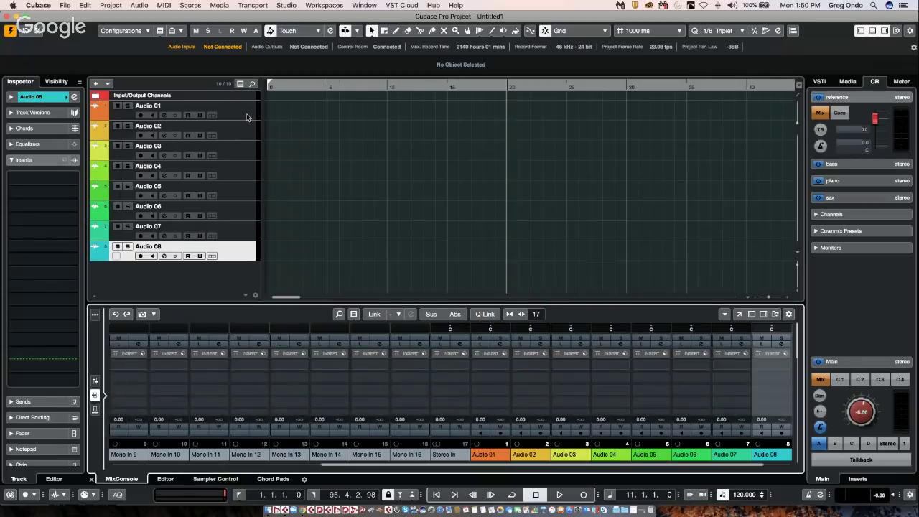
{"action": "left_click", "coordinate": [246, 117], "text": "shift"}
{"action": "left_click", "coordinate": [485, 314]}
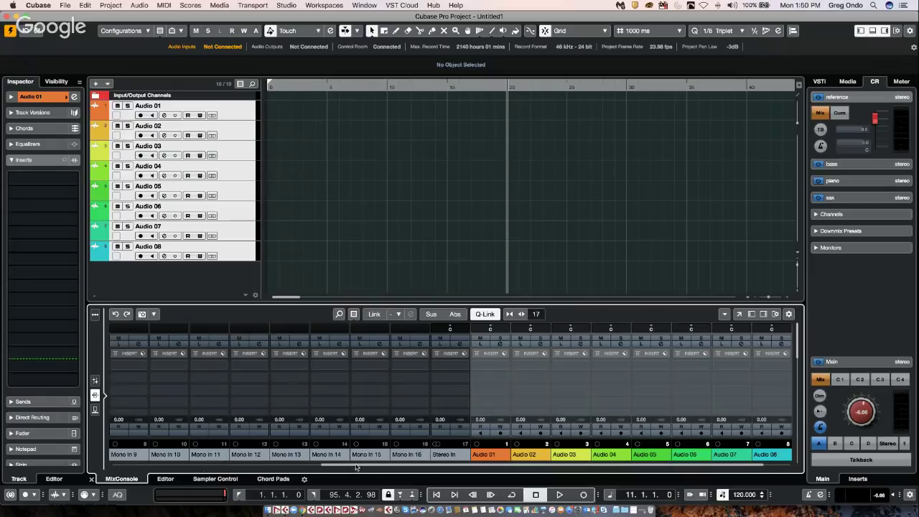
{"action": "left_click_drag", "start_coordinate": [356, 467], "coordinate": [396, 465]}
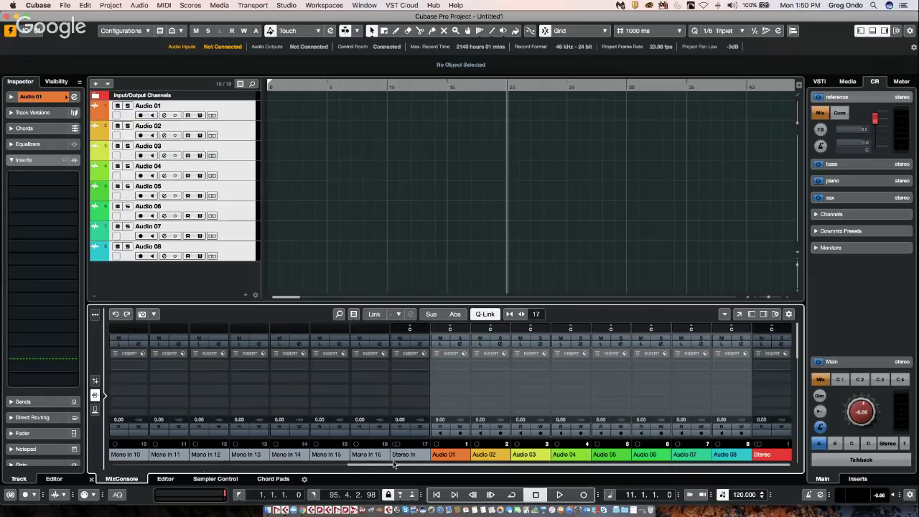
Step: Add VintageCompressor to the first insert slot of the eight linked audio channels and close its plug-in editors
{"action": "left_click", "coordinate": [467, 364]}
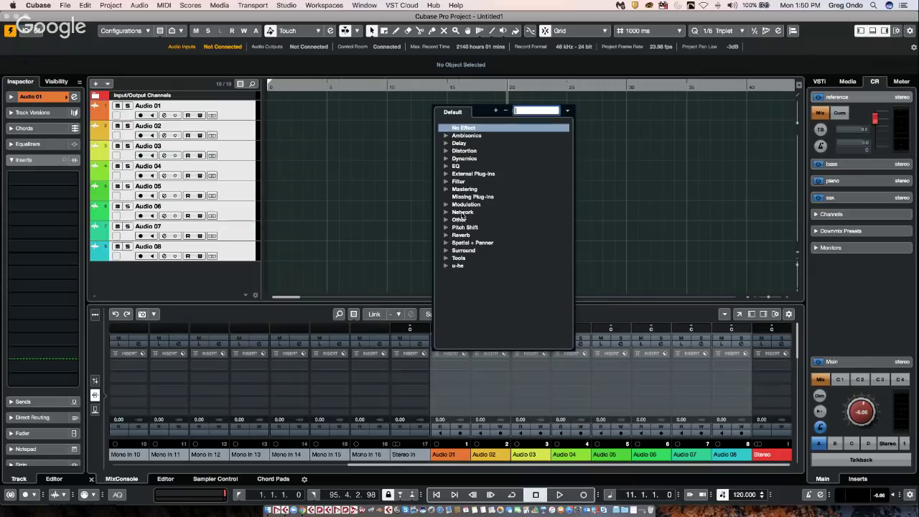
{"action": "left_click", "coordinate": [447, 159]}
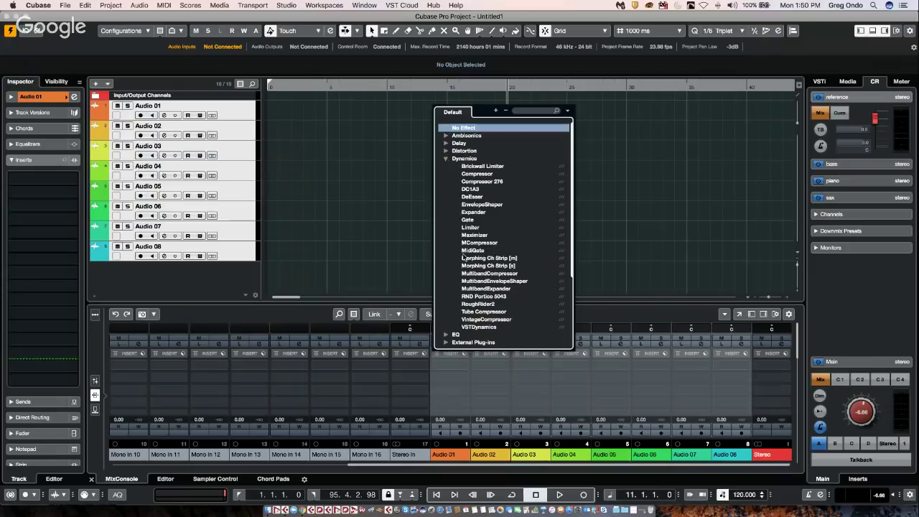
{"action": "left_click", "coordinate": [495, 320]}
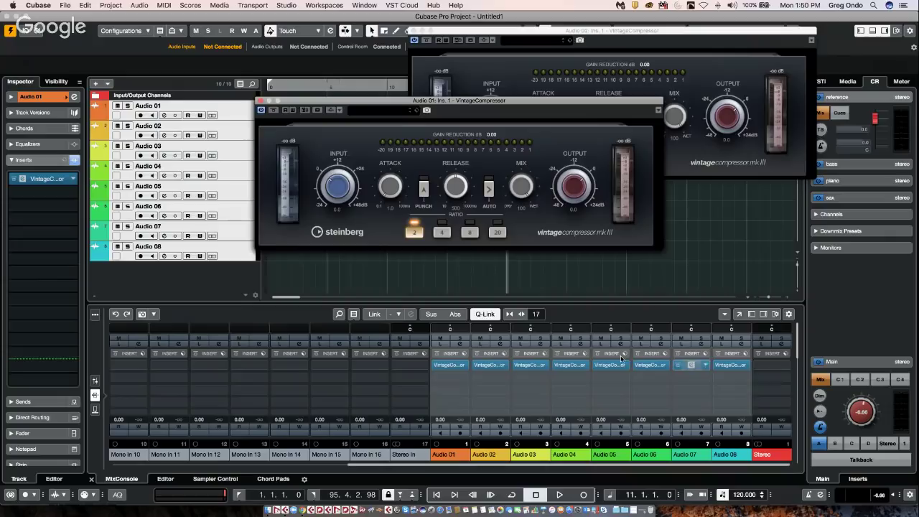
{"action": "left_click", "coordinate": [260, 102]}
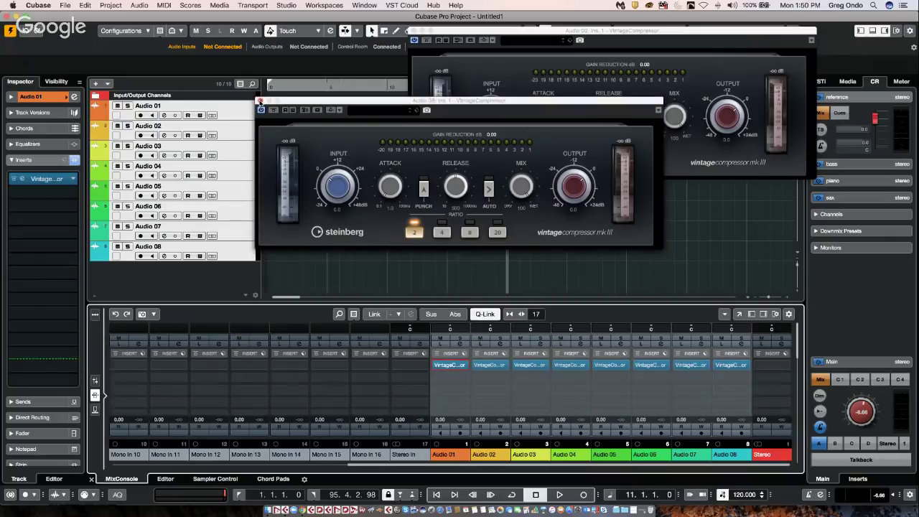
{"action": "left_click", "coordinate": [260, 101]}
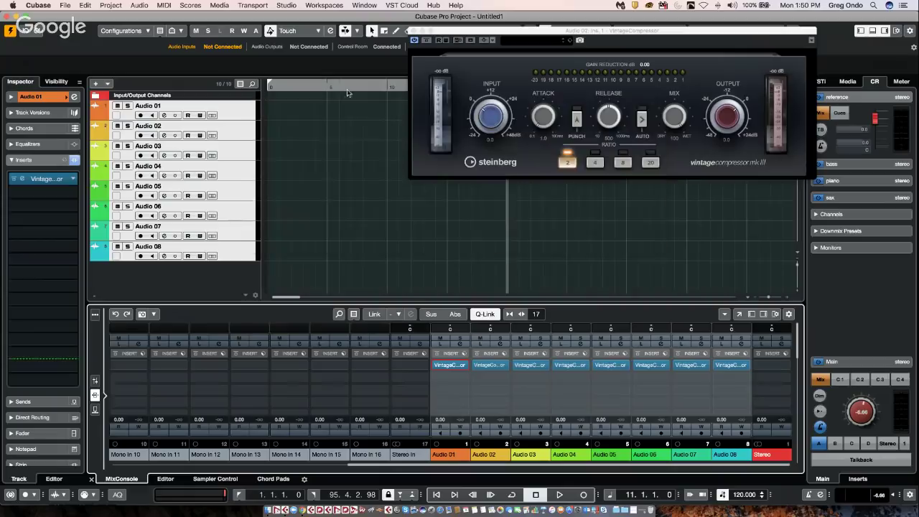
{"action": "left_click", "coordinate": [414, 31]}
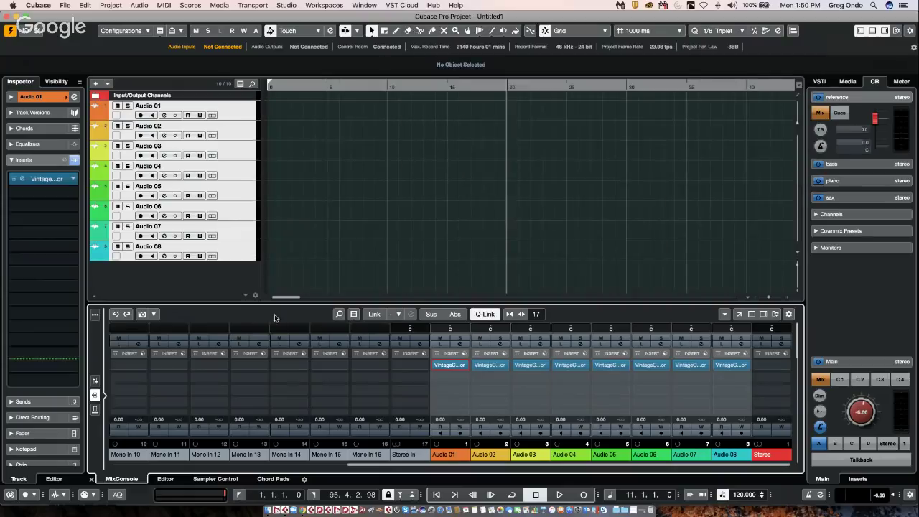
Step: Turn off "Open Effect Editor after Loading It" in the VST plug-in preferences and apply the change
{"action": "left_click", "coordinate": [445, 195]}
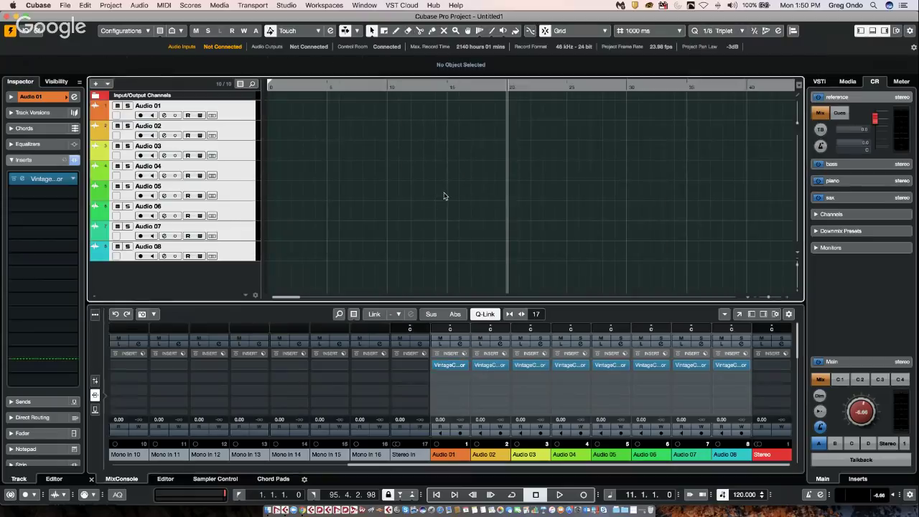
{"action": "left_click", "coordinate": [65, 6]}
{"action": "mouse_move", "coordinate": [34, 6]}
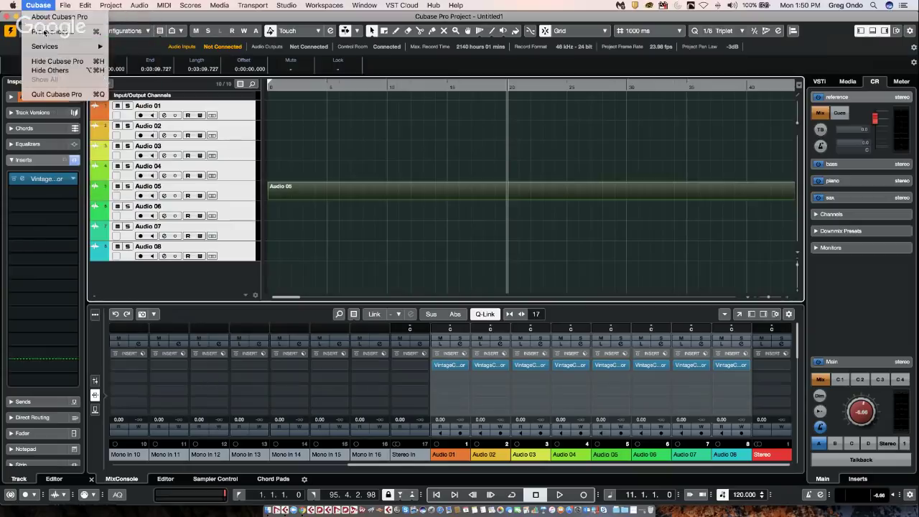
{"action": "left_click", "coordinate": [44, 32]}
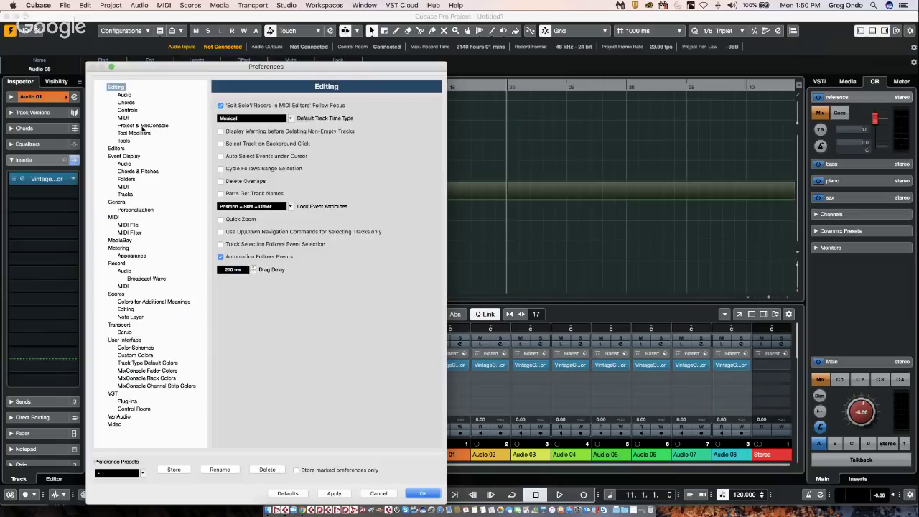
{"action": "left_click", "coordinate": [143, 126]}
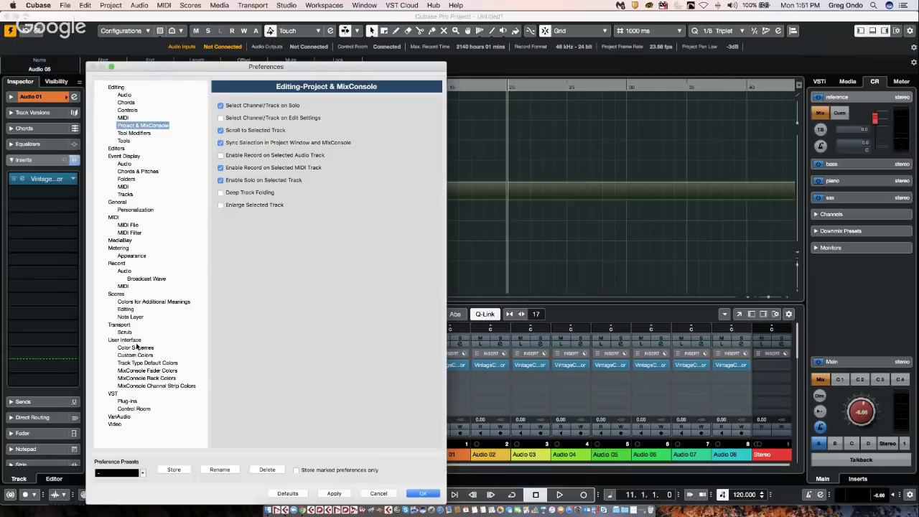
{"action": "left_click", "coordinate": [113, 394]}
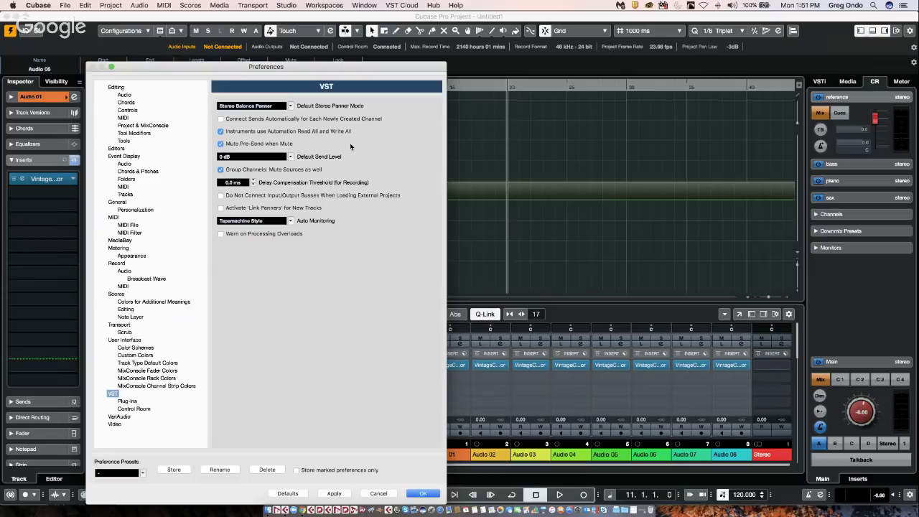
{"action": "left_click", "coordinate": [127, 402]}
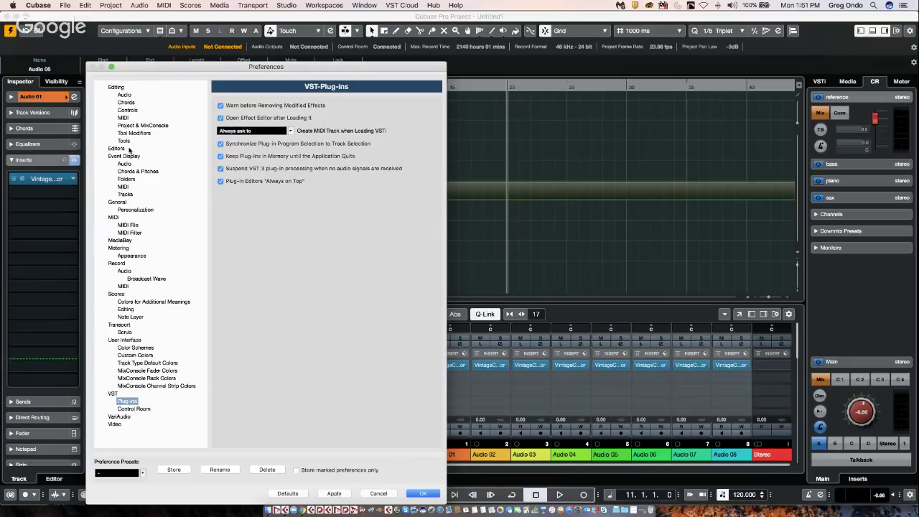
{"action": "left_click", "coordinate": [222, 119]}
{"action": "left_click", "coordinate": [335, 494]}
{"action": "left_click", "coordinate": [423, 493]}
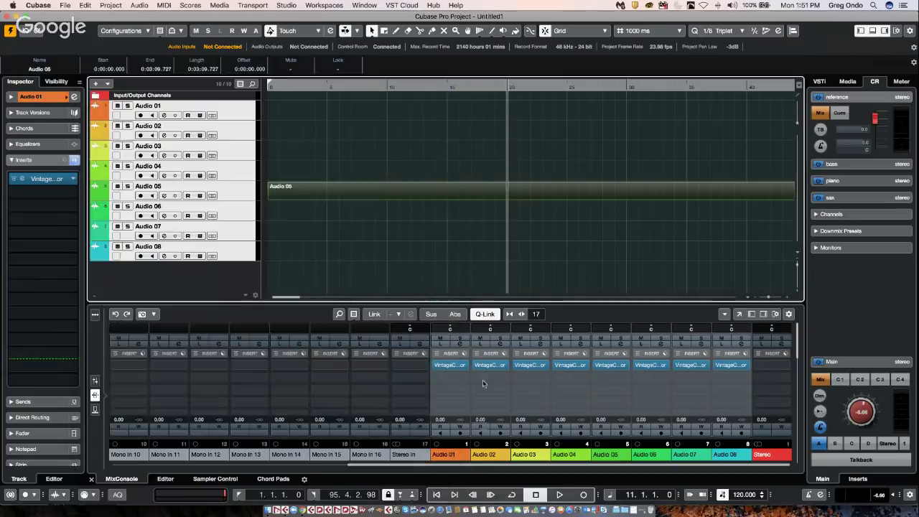
Step: Add the Frequency equalizer to the second insert slot of the eight linked audio channels
{"action": "left_click", "coordinate": [465, 378]}
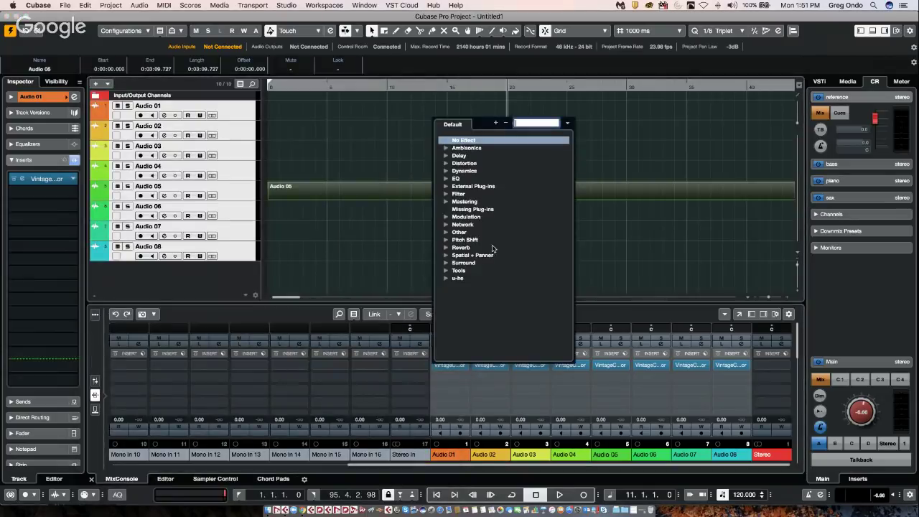
{"action": "left_click", "coordinate": [448, 178]}
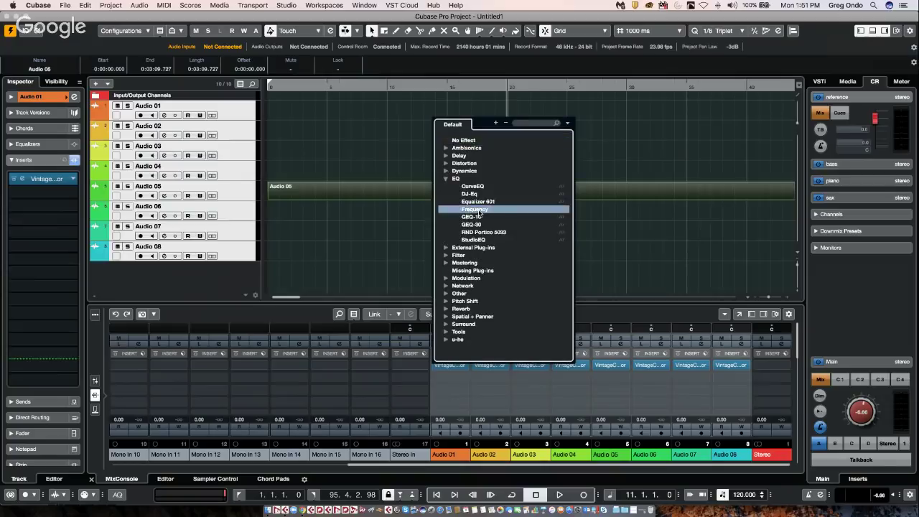
{"action": "left_click", "coordinate": [479, 211]}
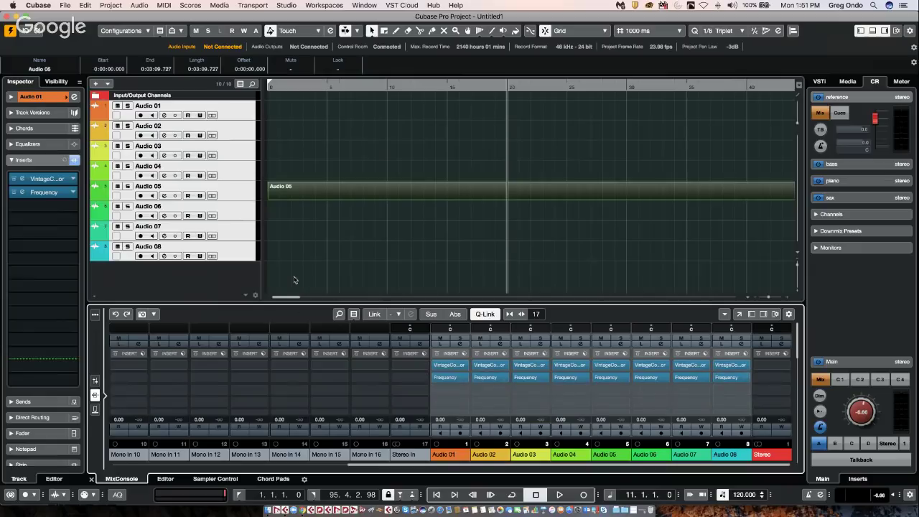
Step: Turn "Open Effect Editor after Loading It" back on in the VST plug-in preferences and apply it
{"action": "left_click", "coordinate": [64, 5]}
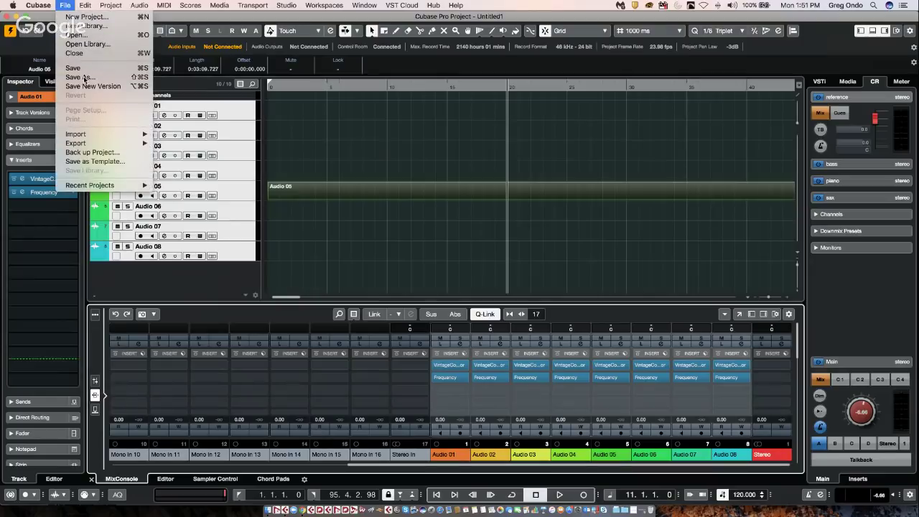
{"action": "mouse_move", "coordinate": [38, 6]}
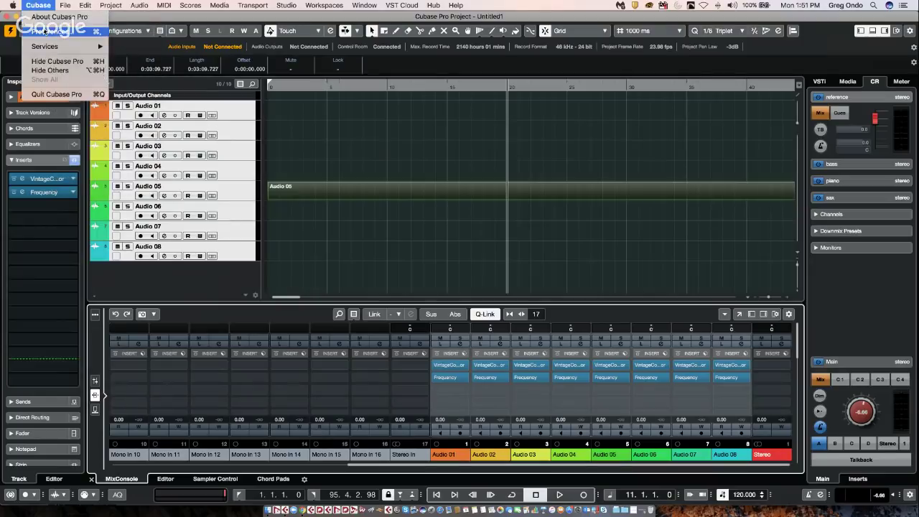
{"action": "left_click", "coordinate": [45, 32]}
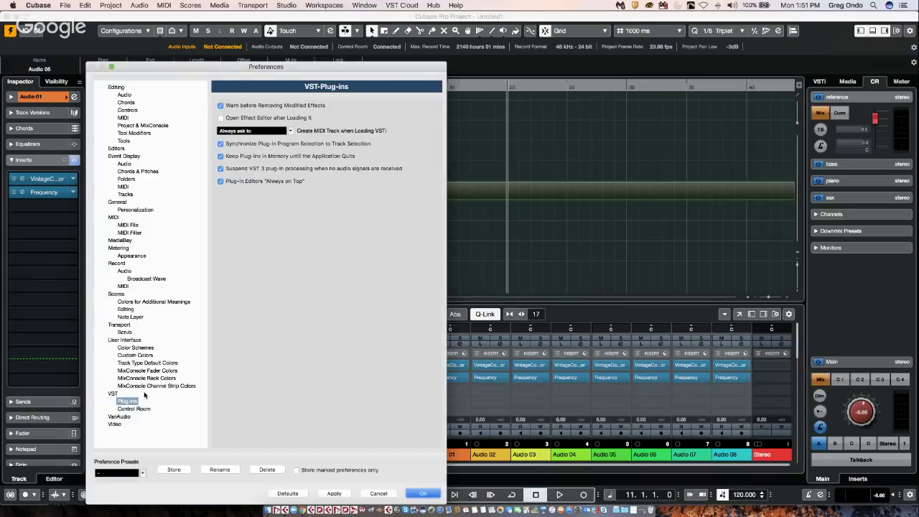
{"action": "left_click", "coordinate": [221, 118]}
{"action": "left_click", "coordinate": [336, 495]}
{"action": "left_click", "coordinate": [423, 493]}
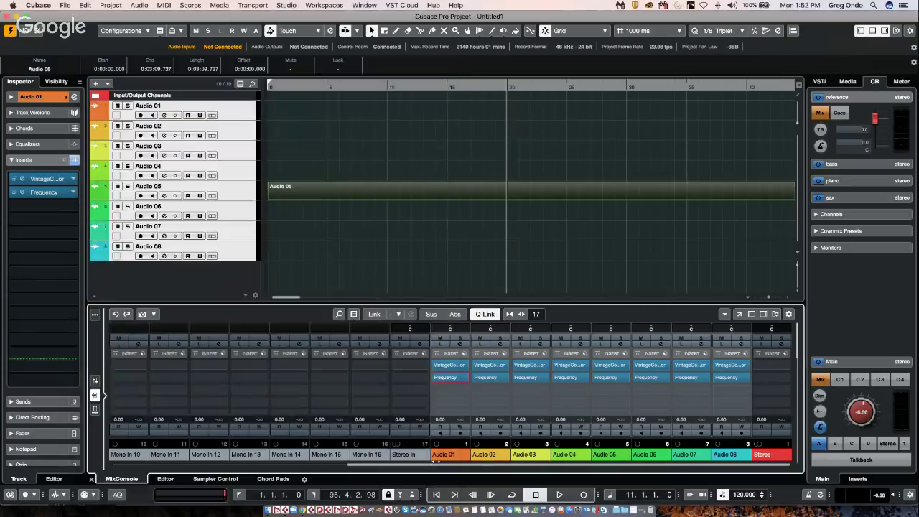
Step: Add the REV-X Hall reverb to the third insert slot of the linked channels and close its editor
{"action": "left_click", "coordinate": [461, 391]}
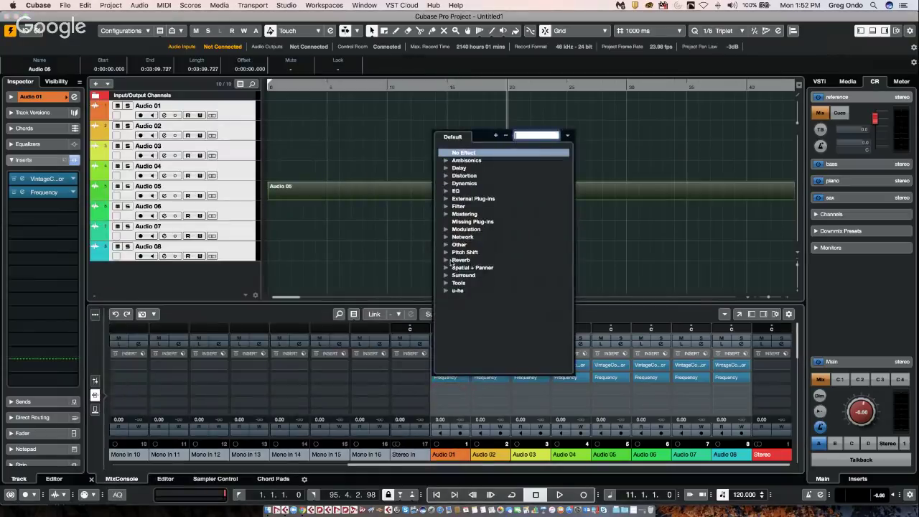
{"action": "left_click", "coordinate": [450, 262]}
{"action": "left_click", "coordinate": [473, 270]}
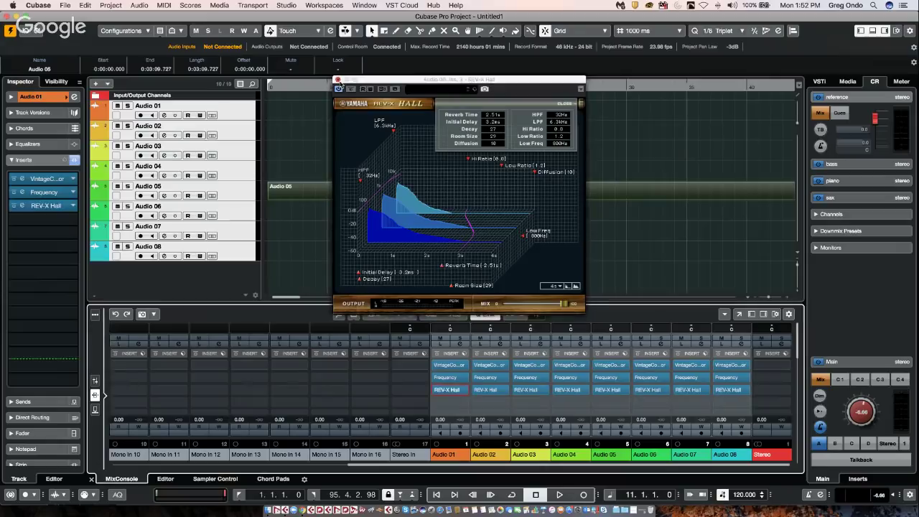
{"action": "left_click", "coordinate": [337, 79]}
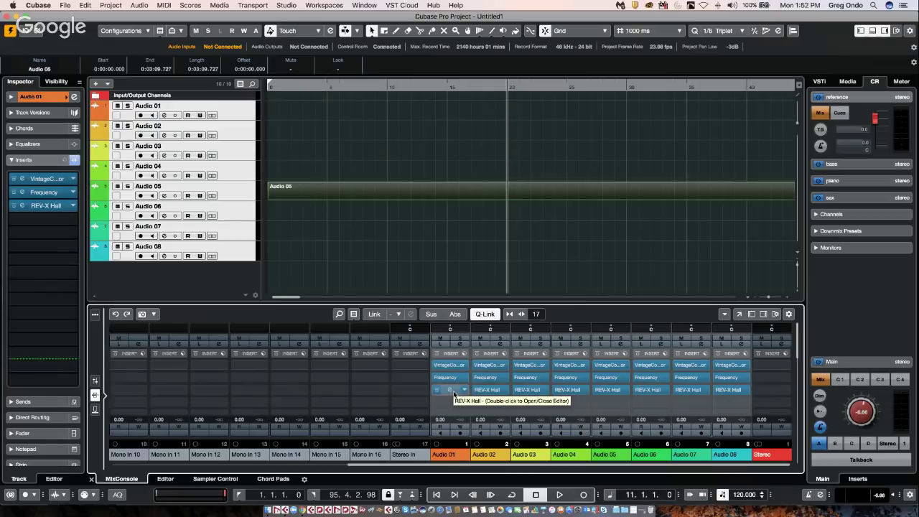
Step: Reopen the REV-X Hall editor on Audio 01 and lower the reverb's Mix level
{"action": "left_click", "coordinate": [452, 391]}
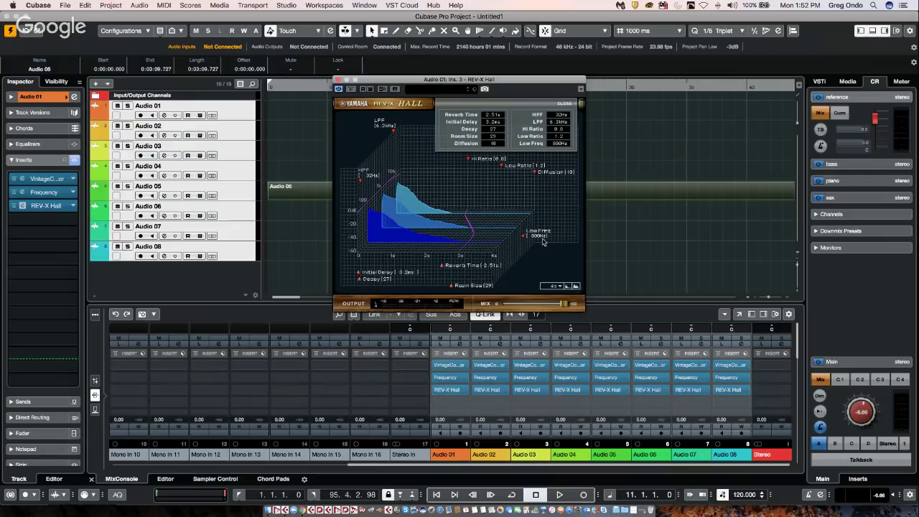
{"action": "mouse_move", "coordinate": [565, 304]}
{"action": "left_mouse_down"}
{"action": "mouse_move", "coordinate": [505, 307]}
{"action": "mouse_move", "coordinate": [571, 306]}
{"action": "mouse_move", "coordinate": [535, 307]}
{"action": "mouse_move", "coordinate": [569, 297]}
{"action": "mouse_move", "coordinate": [512, 307]}
{"action": "mouse_move", "coordinate": [567, 307]}
{"action": "left_mouse_up"}
{"action": "left_click_drag", "start_coordinate": [424, 81], "coordinate": [373, 59]}
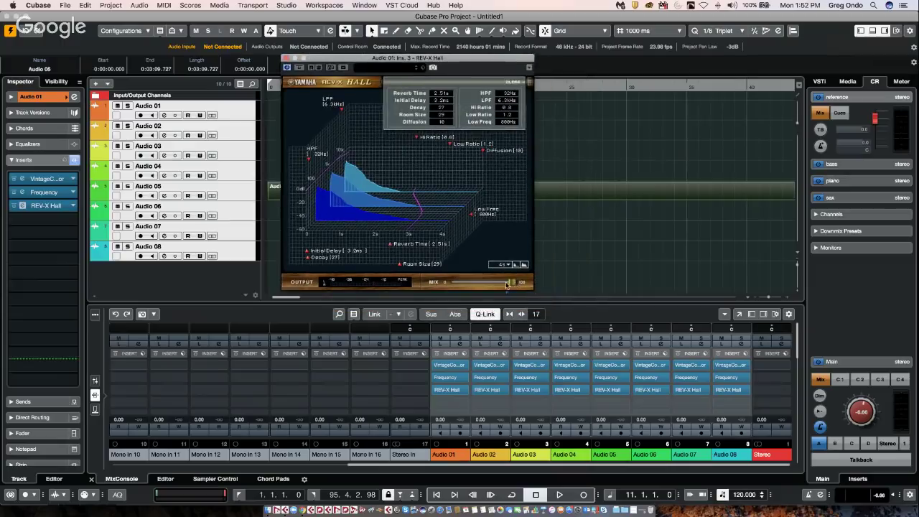
{"action": "mouse_move", "coordinate": [506, 285]}
{"action": "left_mouse_down"}
{"action": "mouse_move", "coordinate": [439, 285]}
{"action": "mouse_move", "coordinate": [531, 277]}
{"action": "mouse_move", "coordinate": [497, 288]}
{"action": "left_mouse_up"}
Step: Check the existing REV-X Hall presets and save the current settings as a new preset named "check mix level"
{"action": "left_click", "coordinate": [403, 67]}
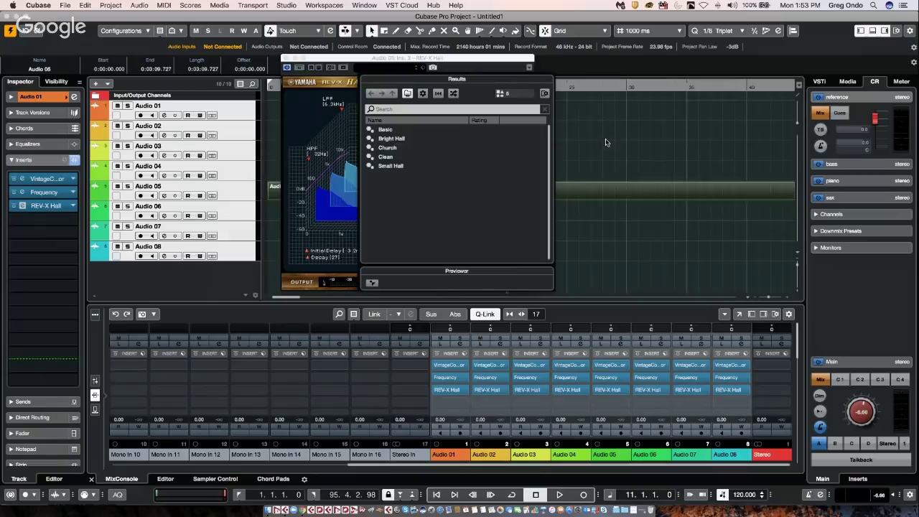
{"action": "left_click", "coordinate": [605, 237]}
{"action": "left_click", "coordinate": [377, 69]}
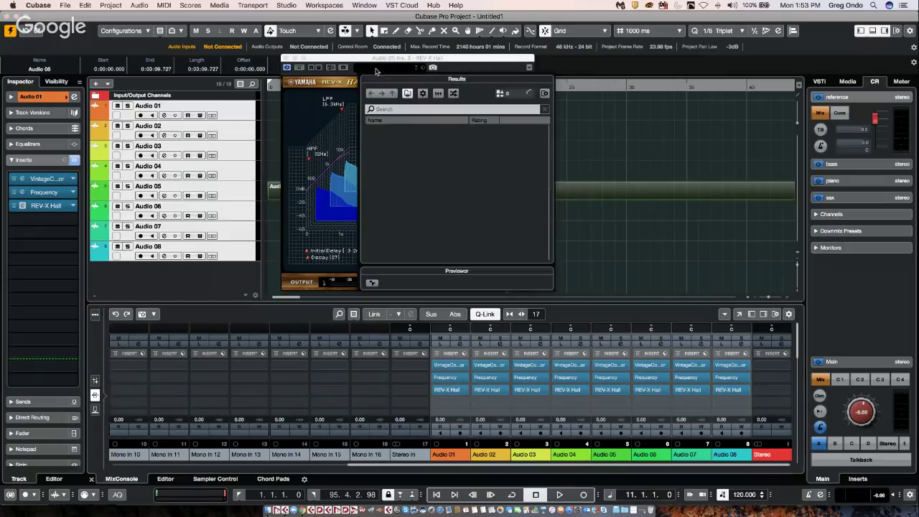
{"action": "left_click", "coordinate": [429, 69]}
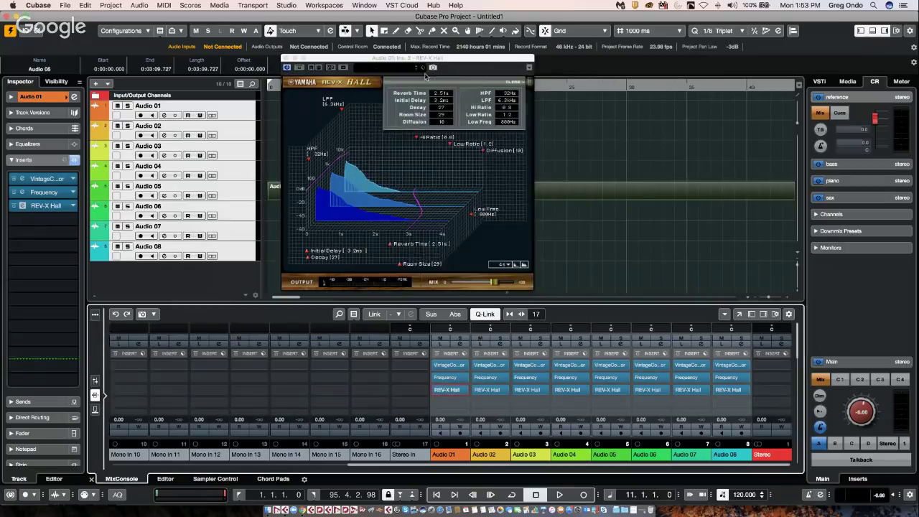
{"action": "left_click", "coordinate": [428, 68]}
{"action": "left_click", "coordinate": [445, 86]}
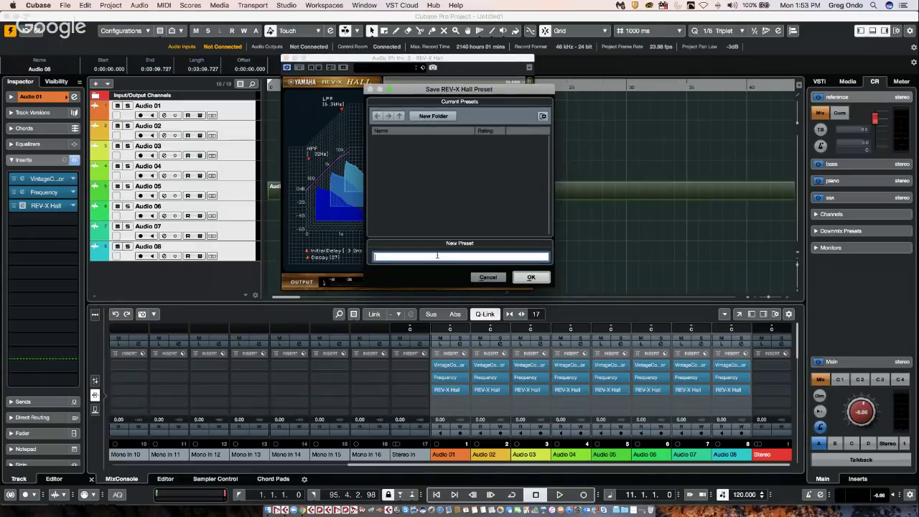
{"action": "type", "text": "check mix level"}
{"action": "key", "text": "Return"}
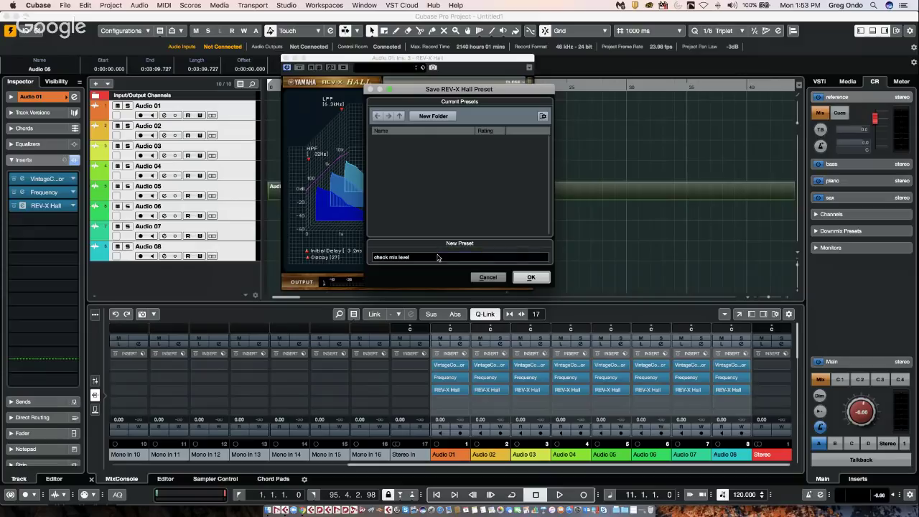
{"action": "left_click", "coordinate": [531, 277]}
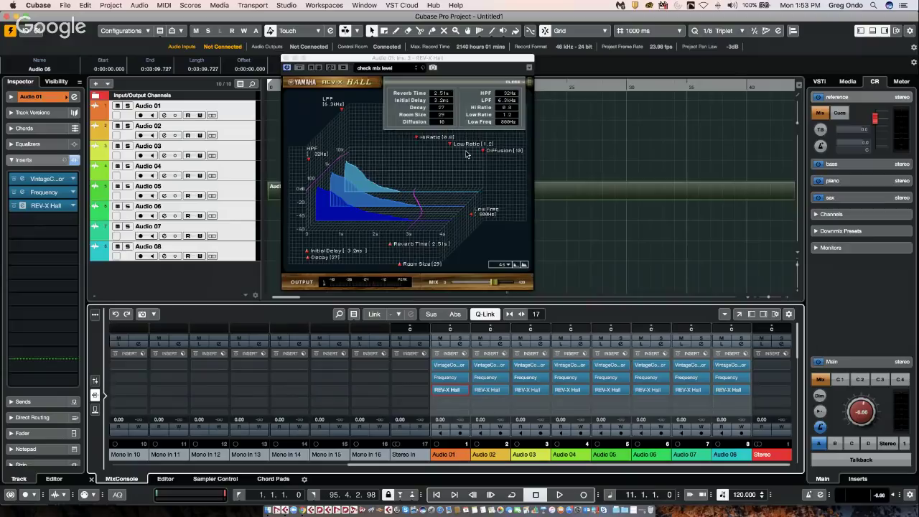
Step: Load the Basic preset in the REV-X Hall reverb on Audio 01
{"action": "left_click", "coordinate": [395, 69]}
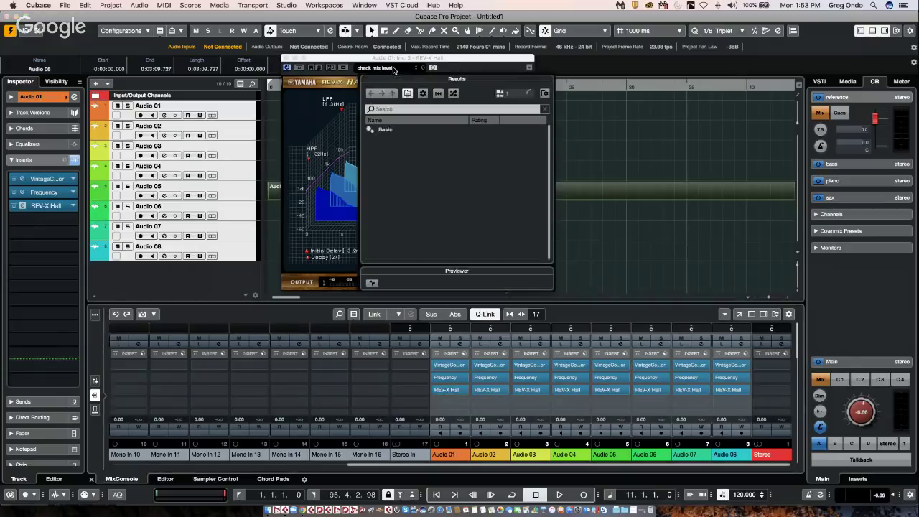
{"action": "left_click", "coordinate": [395, 130]}
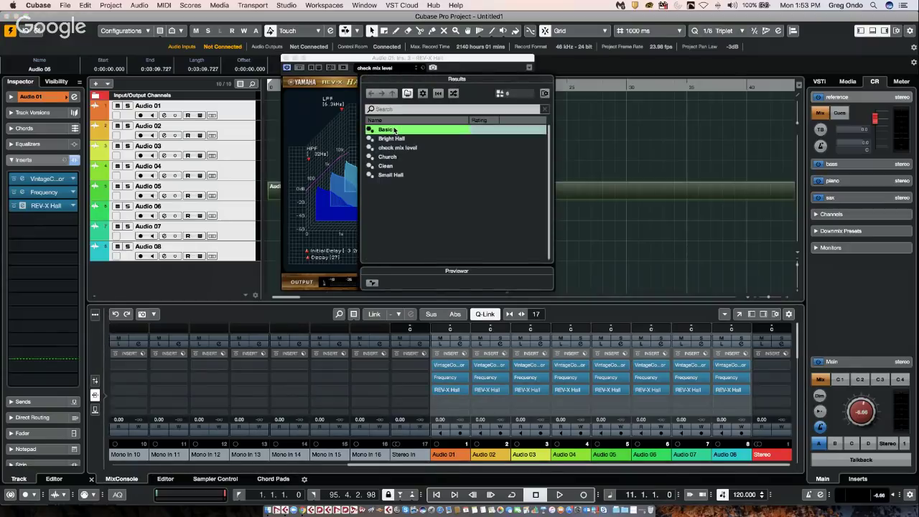
{"action": "left_click", "coordinate": [616, 104]}
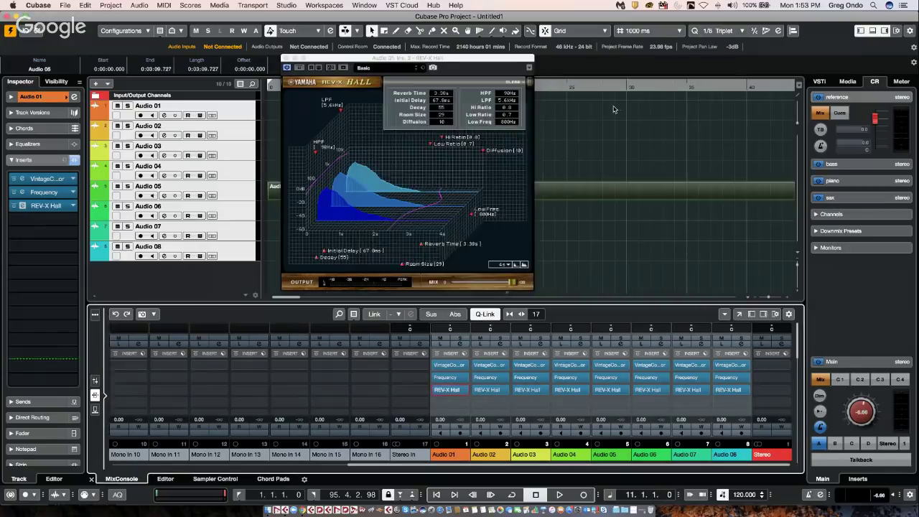
Step: Recall the "check mix level" preset in REV-X Hall, check the Mix slider, and close the reverb editor
{"action": "left_click", "coordinate": [378, 69]}
{"action": "left_click", "coordinate": [411, 150]}
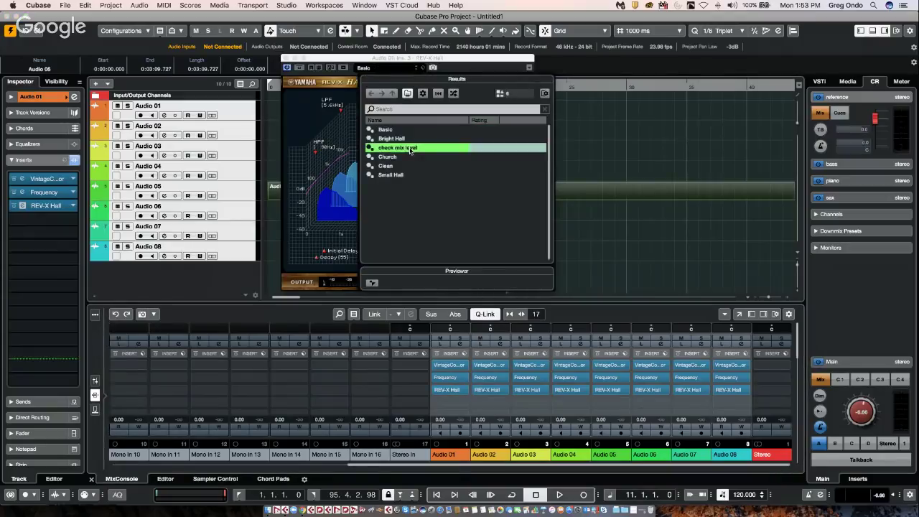
{"action": "left_click", "coordinate": [635, 150]}
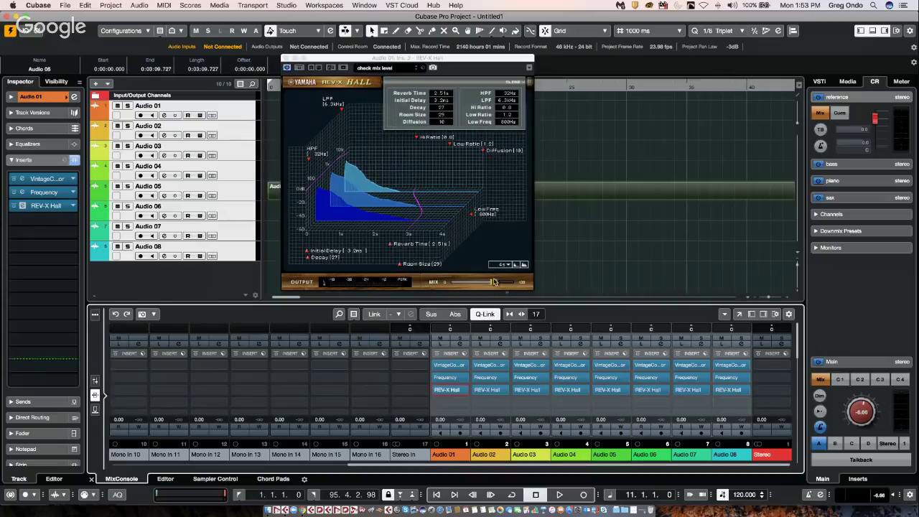
{"action": "left_click_drag", "start_coordinate": [489, 282], "coordinate": [493, 282]}
{"action": "left_click", "coordinate": [287, 58]}
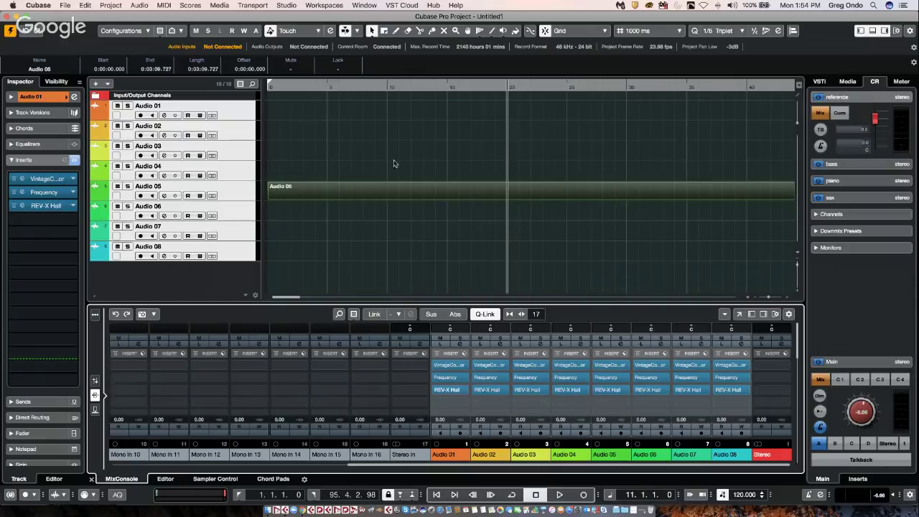
Step: Open the Raw Power library from the Loops & Samples section of the media browser
{"action": "left_click", "coordinate": [852, 82]}
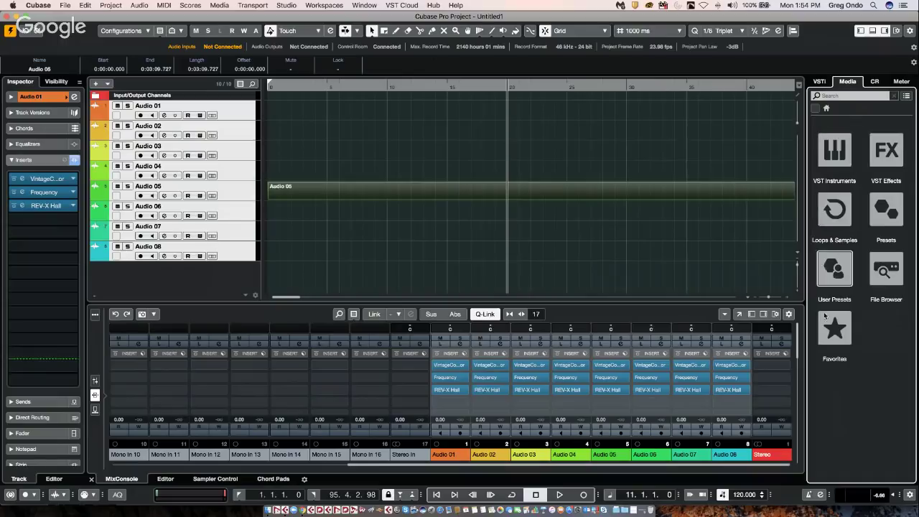
{"action": "left_click", "coordinate": [833, 209]}
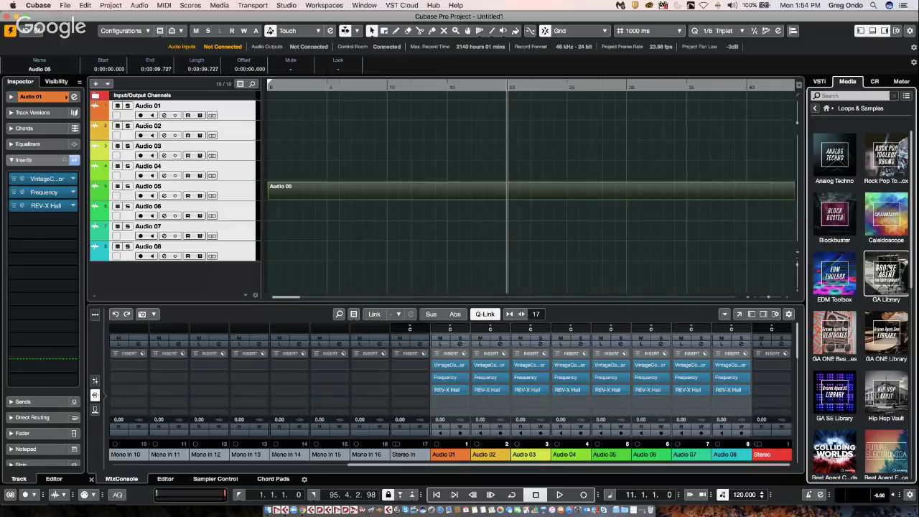
{"action": "scroll", "coordinate": [887, 287], "scroll_direction": "down", "scroll_amount": 5}
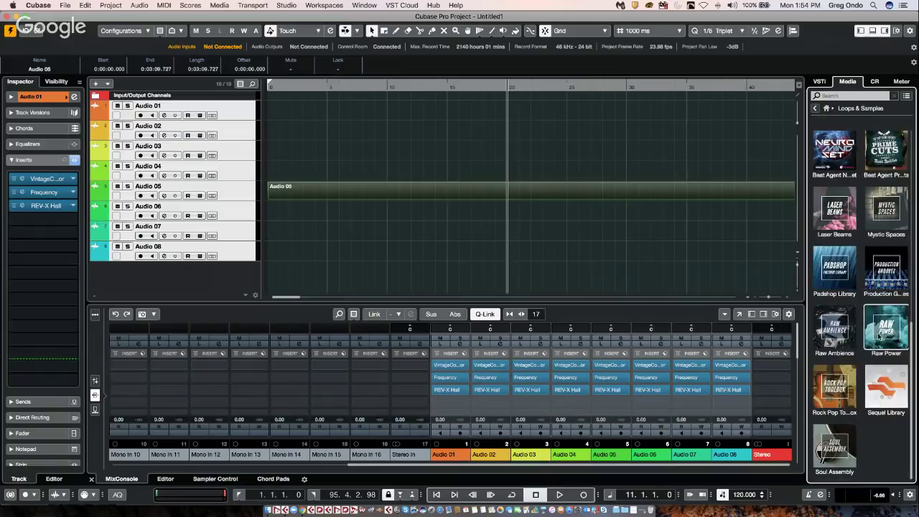
{"action": "left_click", "coordinate": [881, 336]}
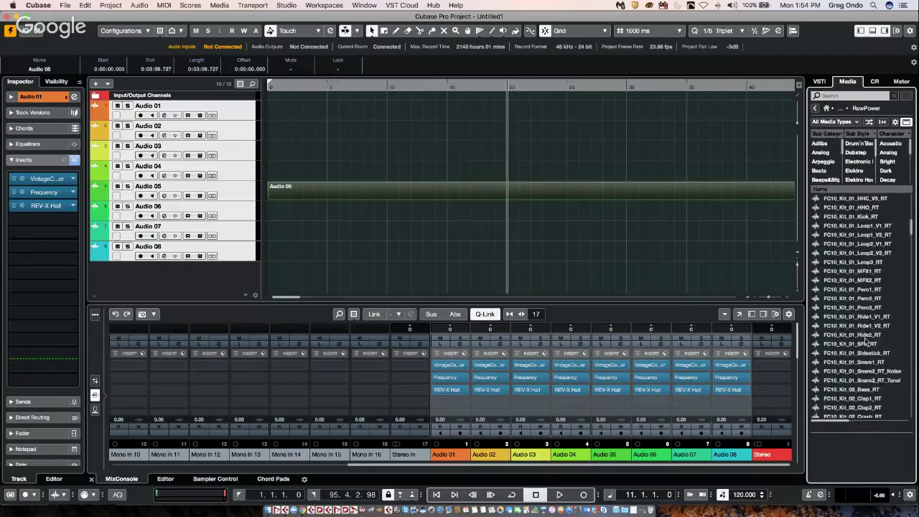
Step: Audition several FC10_Kit_04 percussion samples and look through the rest of the Raw Power sample list
{"action": "scroll", "coordinate": [866, 340], "scroll_direction": "down", "scroll_amount": 5}
{"action": "left_click", "coordinate": [865, 335]}
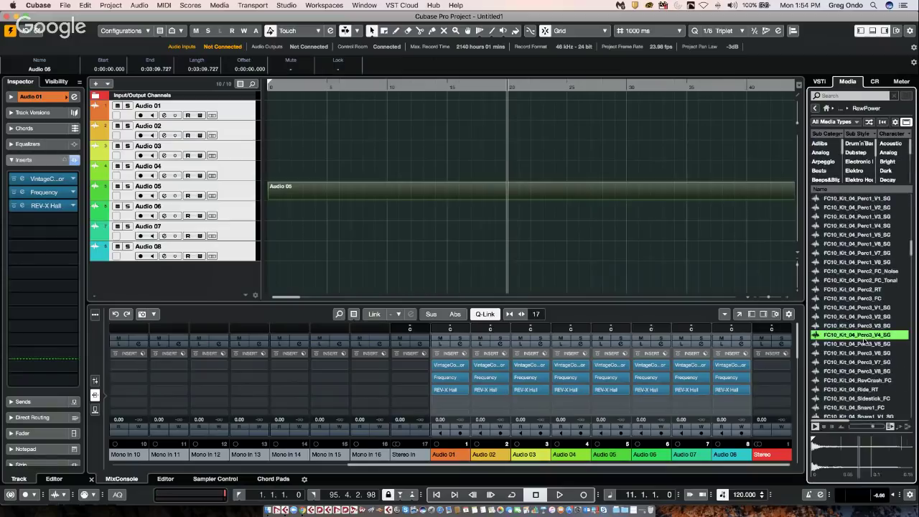
{"action": "key", "text": "Up"}
{"action": "key", "text": "Up"}
{"action": "key", "text": "Up"}
{"action": "key", "text": "Up"}
{"action": "key", "text": "Up"}
{"action": "key", "text": "Up"}
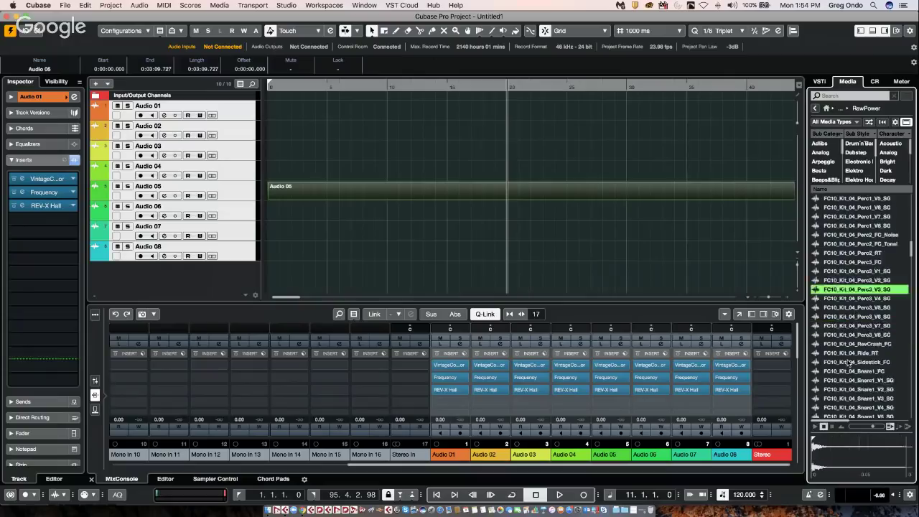
{"action": "scroll", "coordinate": [852, 325], "scroll_direction": "down", "scroll_amount": 15}
{"action": "scroll", "coordinate": [825, 162], "scroll_direction": "down", "scroll_amount": 3}
{"action": "scroll", "coordinate": [824, 162], "scroll_direction": "up", "scroll_amount": 3}
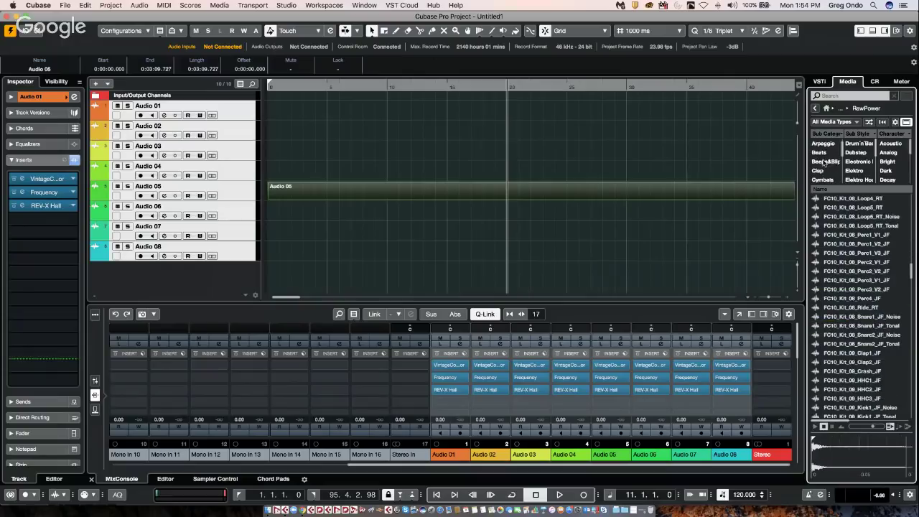
Step: Filter the Raw Power samples to the Beats subcategory and audition several of its loops
{"action": "left_click", "coordinate": [821, 152]}
{"action": "left_click", "coordinate": [848, 280]}
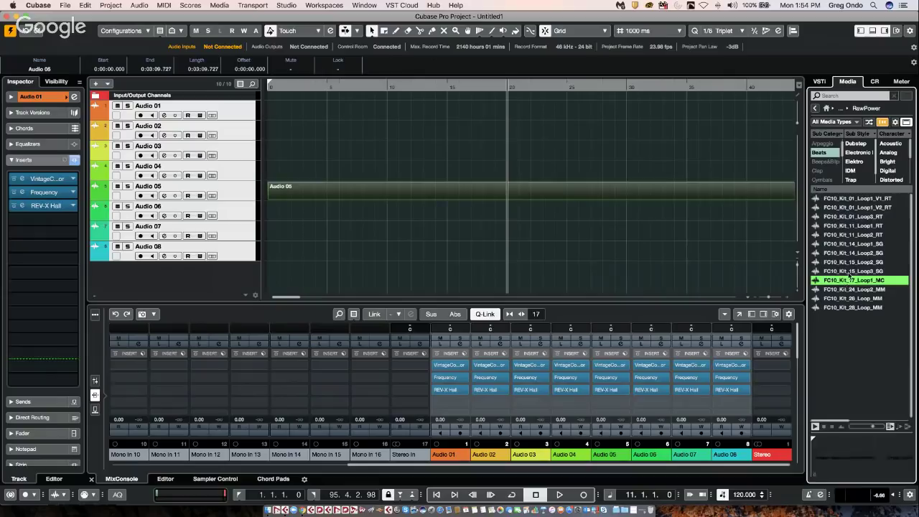
{"action": "left_click", "coordinate": [847, 247]}
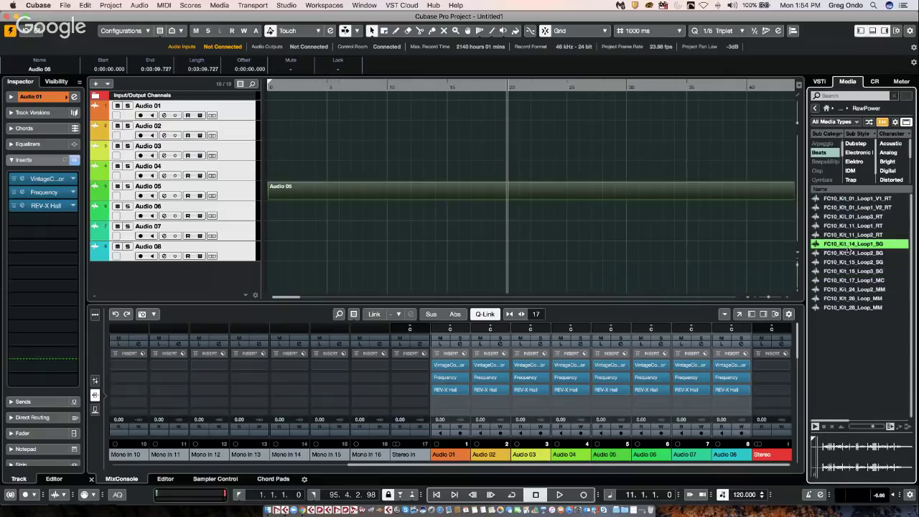
{"action": "left_click", "coordinate": [847, 227]}
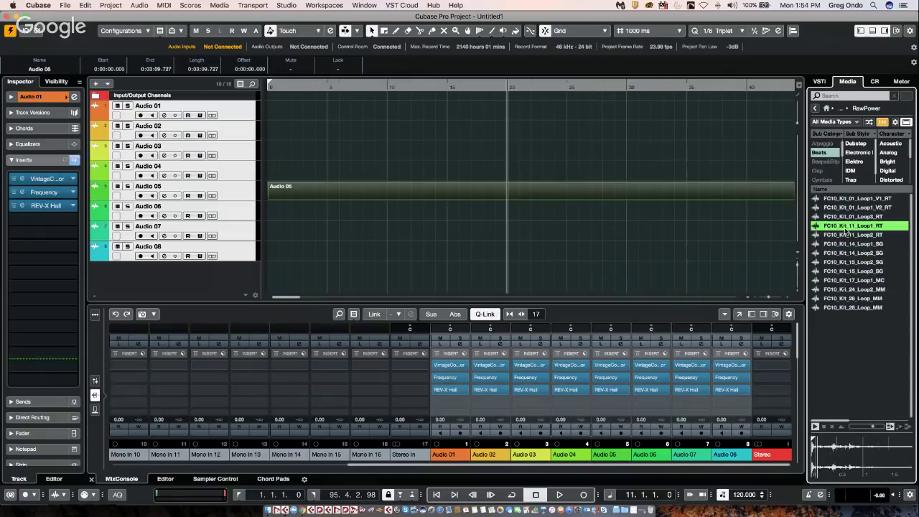
{"action": "left_click", "coordinate": [850, 208]}
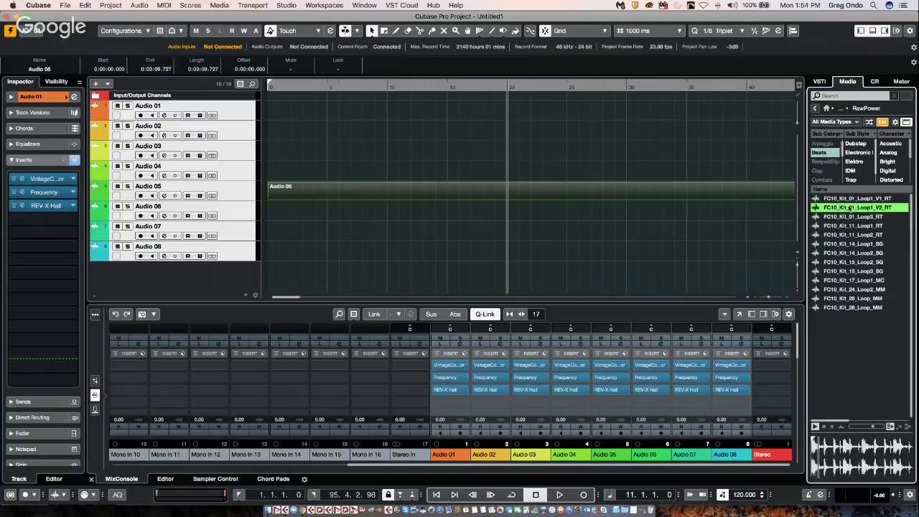
Step: Place the FC10_Kit_01_Loop1_V2_RT loop on Audio 02 at the 3-second position and enlarge that track's height
{"action": "left_click_drag", "start_coordinate": [850, 208], "coordinate": [313, 127]}
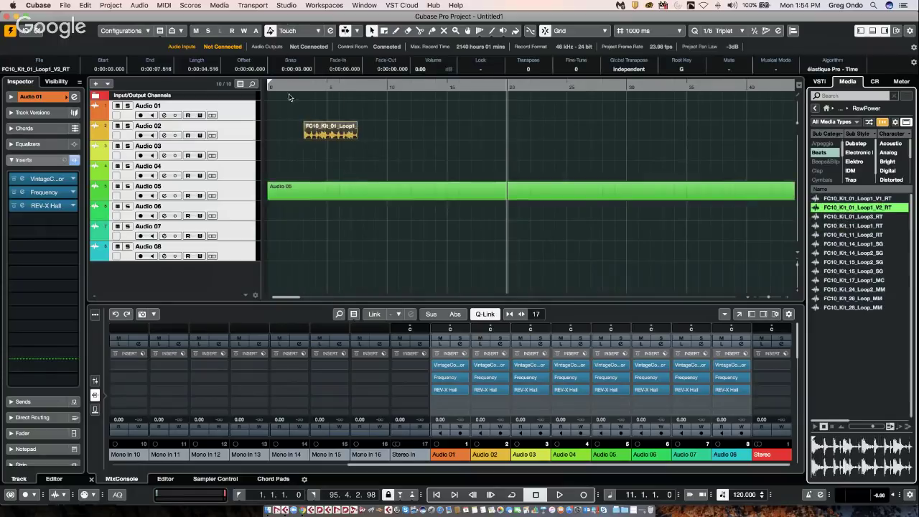
{"action": "left_click_drag", "start_coordinate": [291, 86], "coordinate": [246, 157]}
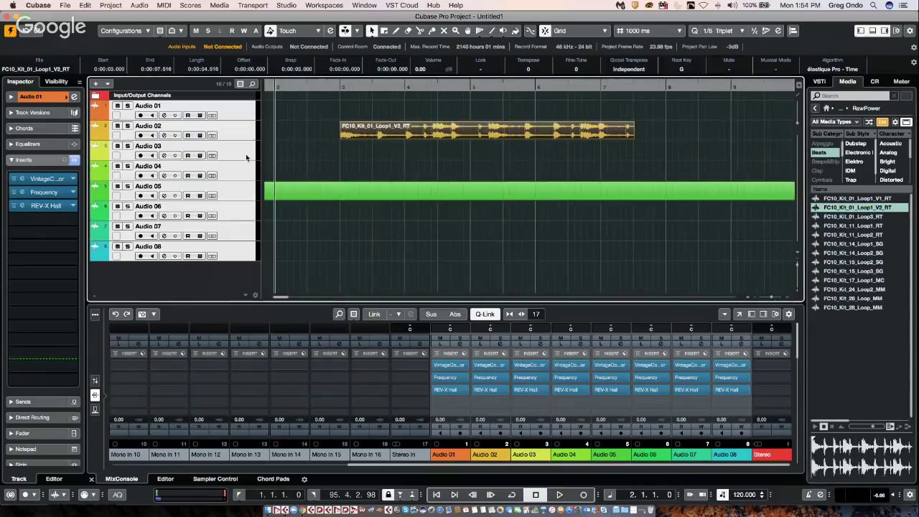
{"action": "left_click", "coordinate": [237, 135]}
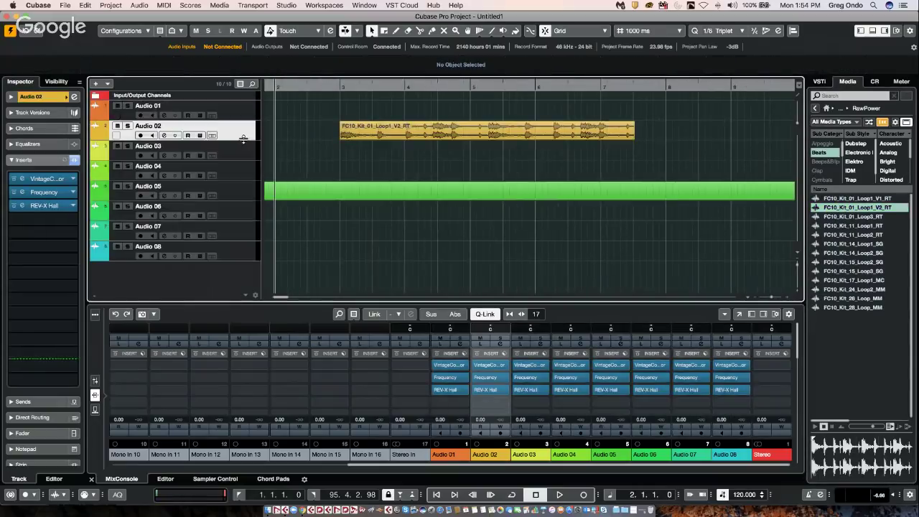
{"action": "left_click_drag", "start_coordinate": [244, 139], "coordinate": [244, 198]}
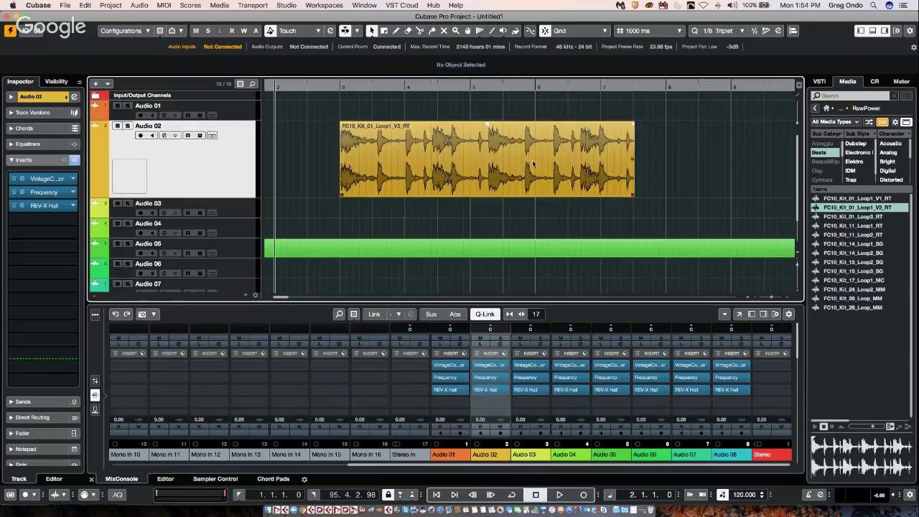
Step: Open the Audio 02 loop in the Sample Editor and expand its Definition settings
{"action": "left_click", "coordinate": [506, 157]}
{"action": "double_click", "coordinate": [491, 157]}
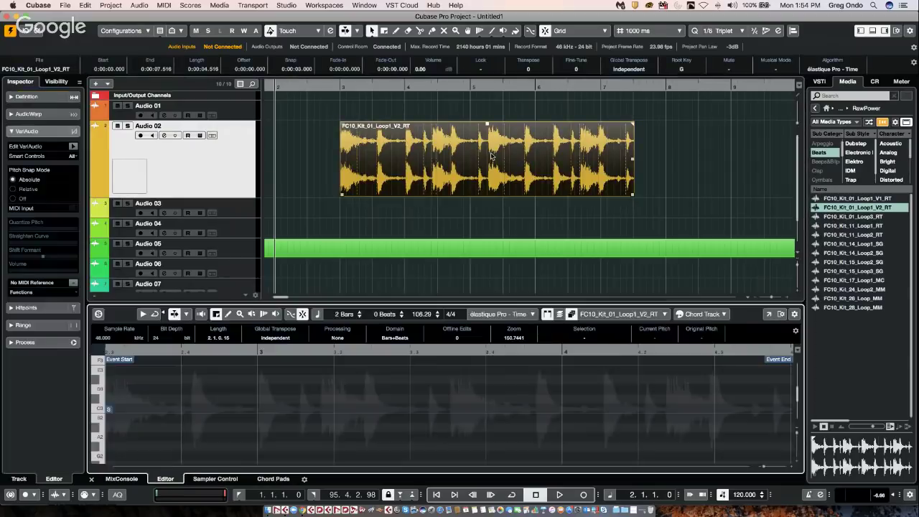
{"action": "left_click", "coordinate": [28, 96]}
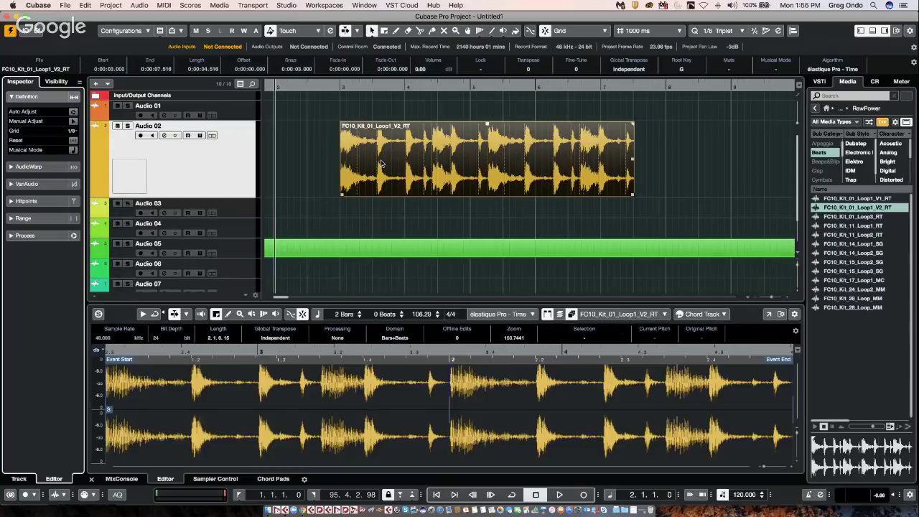
Step: Set the quantize preset to 1/4 Triplet and try to move the loop event on Audio 02
{"action": "left_click", "coordinate": [741, 32]}
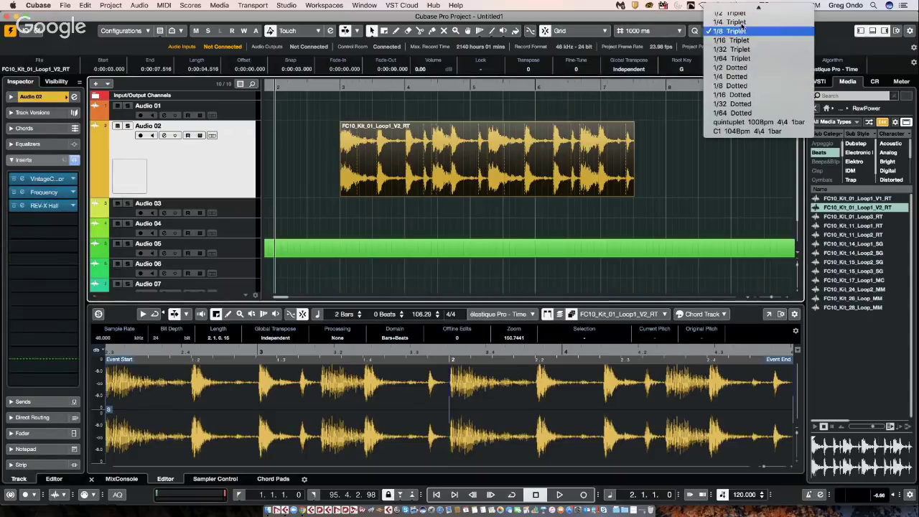
{"action": "left_click", "coordinate": [739, 22]}
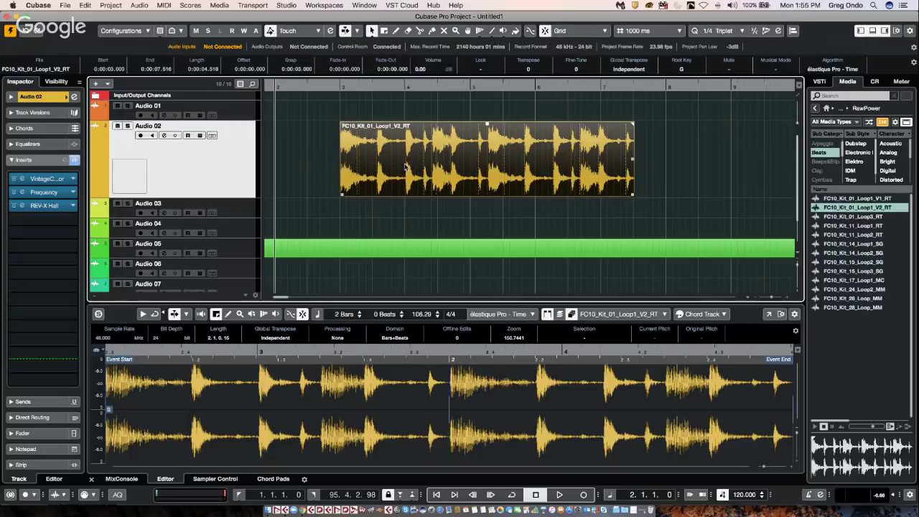
{"action": "mouse_move", "coordinate": [406, 167]}
{"action": "left_mouse_down"}
{"action": "mouse_move", "coordinate": [514, 161]}
{"action": "mouse_move", "coordinate": [400, 160]}
{"action": "left_mouse_up"}
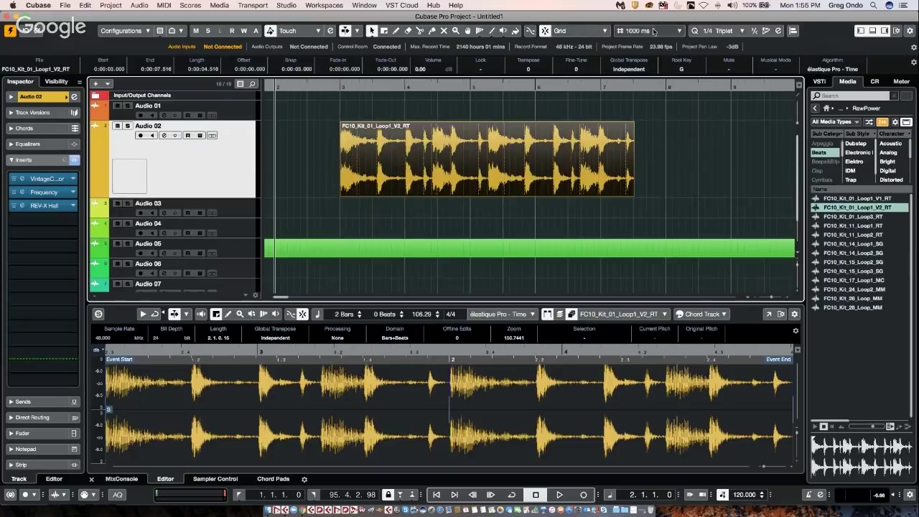
Step: Switch the ruler to Bars+Beats with the grid type Use Quantize, and move the Audio 02 loop to start at 2.2.2.40
{"action": "right_click", "coordinate": [513, 85]}
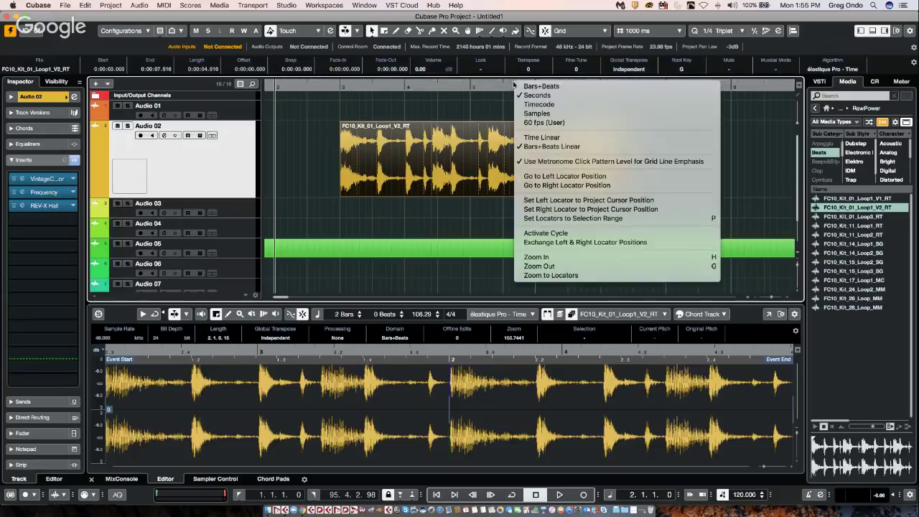
{"action": "left_click", "coordinate": [553, 87]}
{"action": "left_click", "coordinate": [672, 32]}
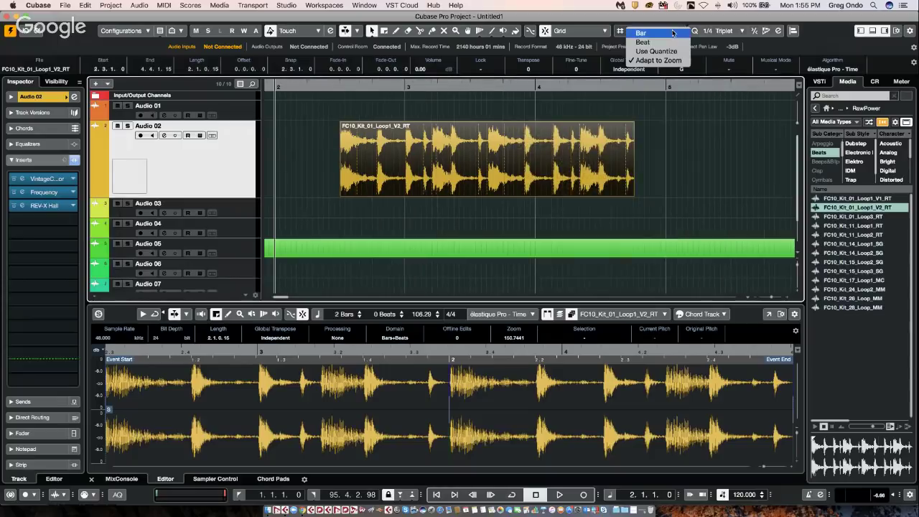
{"action": "left_click", "coordinate": [657, 51]}
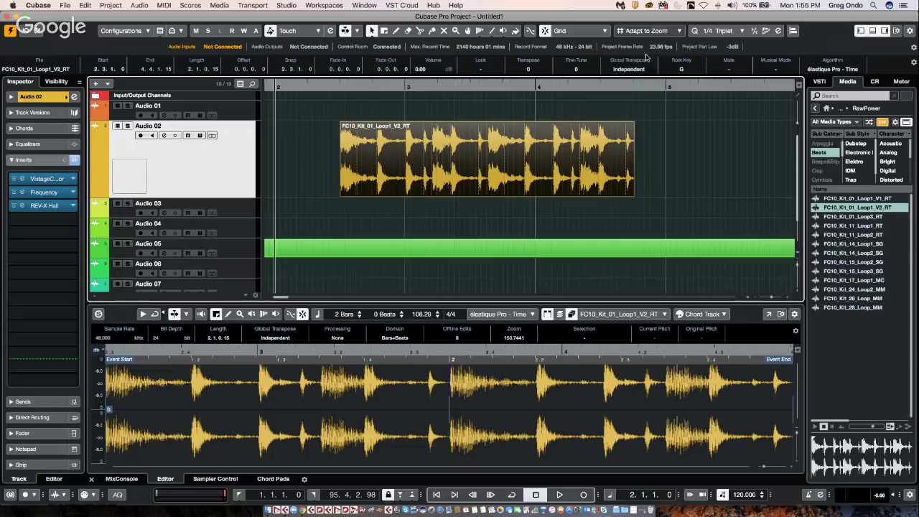
{"action": "left_click_drag", "start_coordinate": [420, 156], "coordinate": [372, 150]}
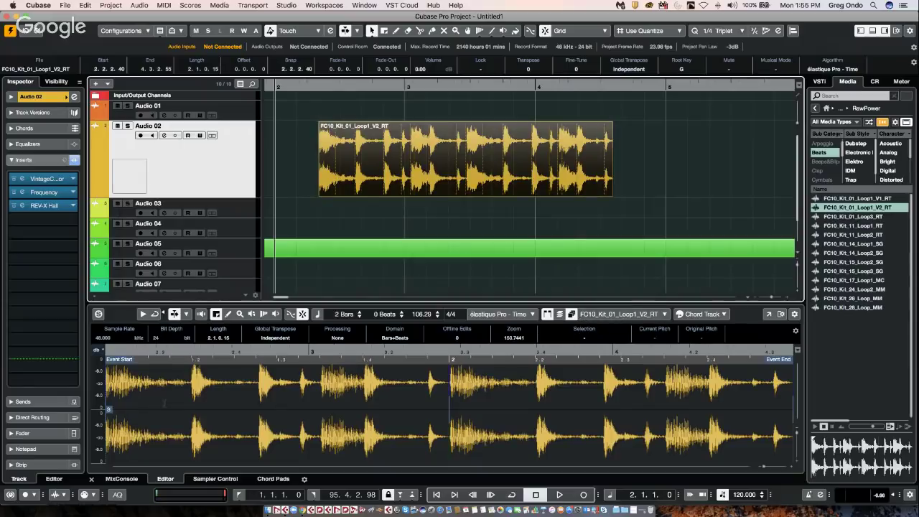
Step: Turn on Musical Mode in the loop's AudioWarp settings and check the swing resolution choices, keeping 1/4
{"action": "left_click", "coordinate": [56, 481]}
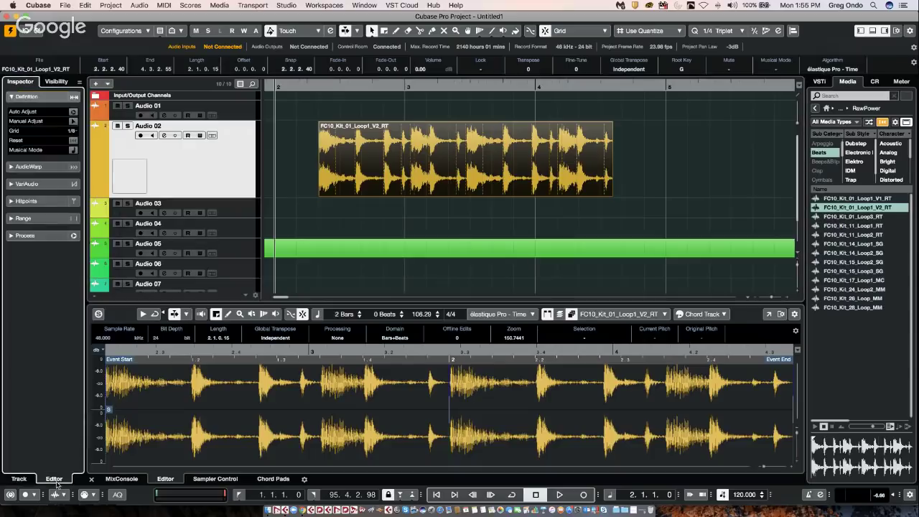
{"action": "left_click", "coordinate": [26, 164]}
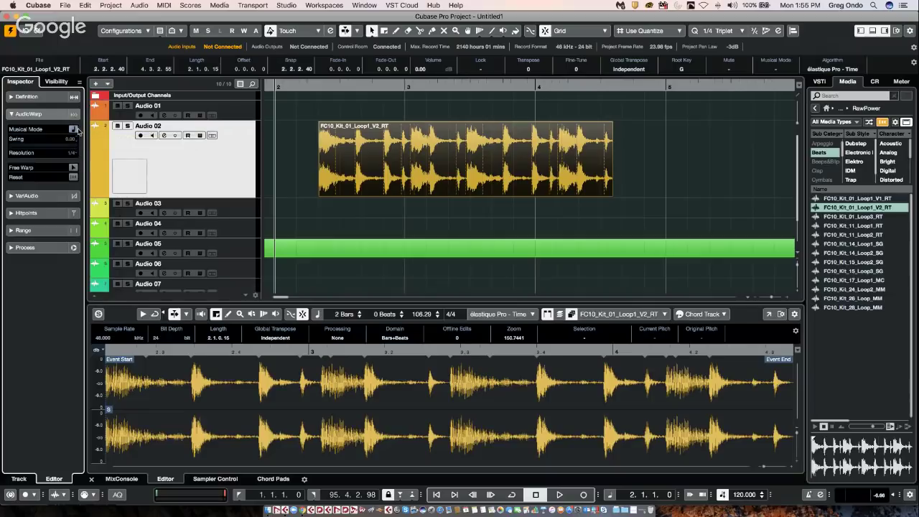
{"action": "left_click", "coordinate": [72, 130]}
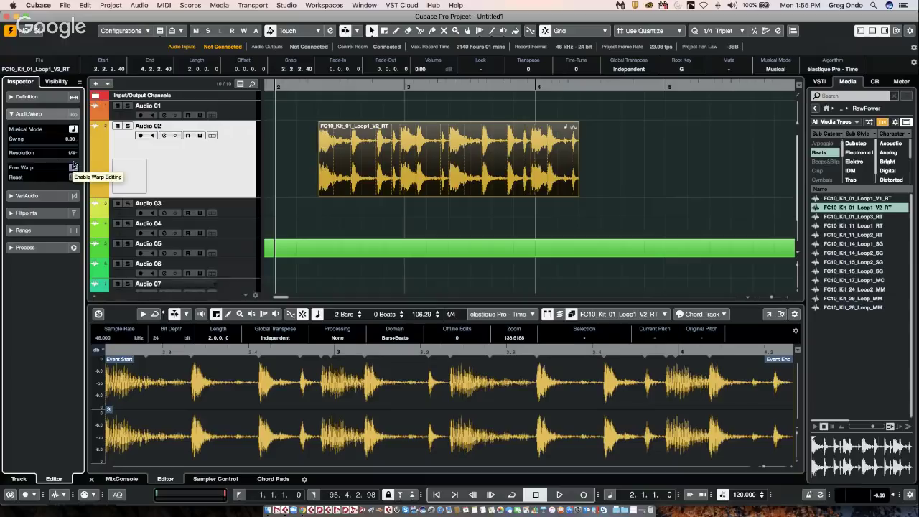
{"action": "left_click", "coordinate": [73, 153]}
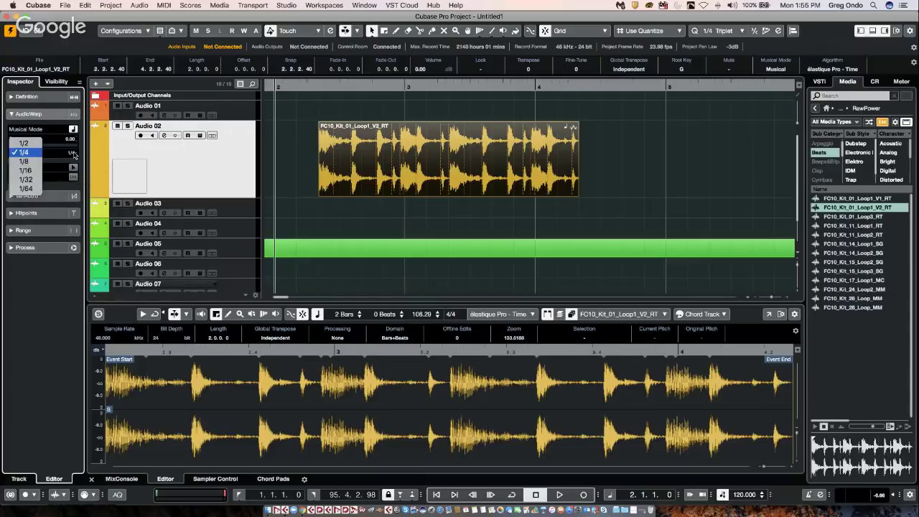
{"action": "left_click", "coordinate": [72, 154]}
{"action": "left_click", "coordinate": [428, 395]}
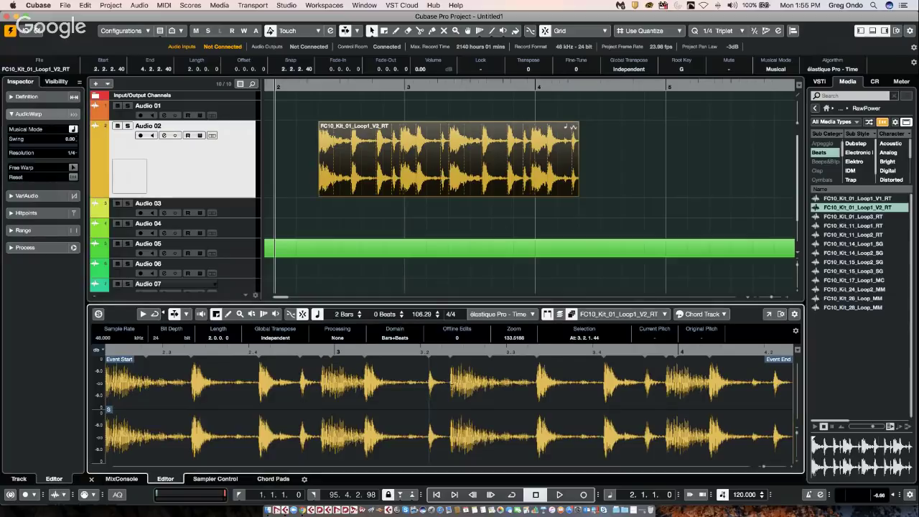
Step: Select a short range of the loop's waveform and check the swing resolution choices again, keeping 1/4
{"action": "left_click_drag", "start_coordinate": [455, 385], "coordinate": [492, 388]}
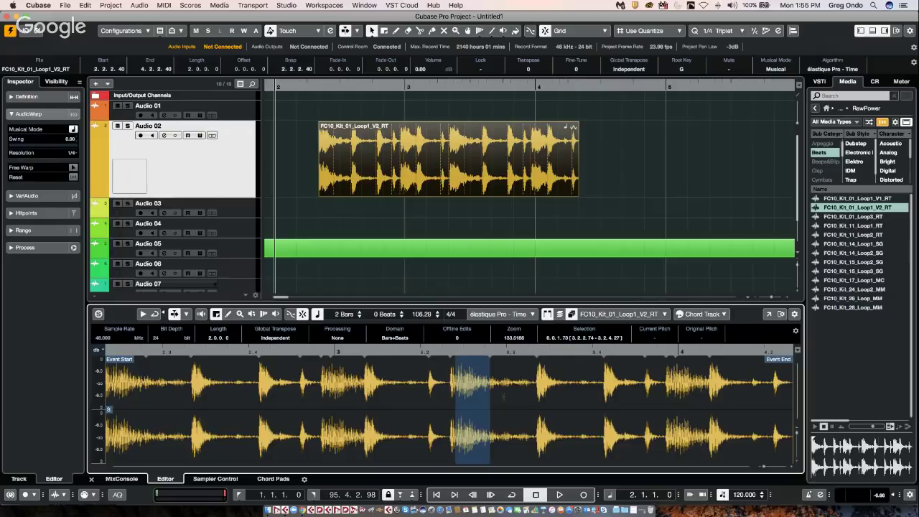
{"action": "left_click", "coordinate": [66, 153]}
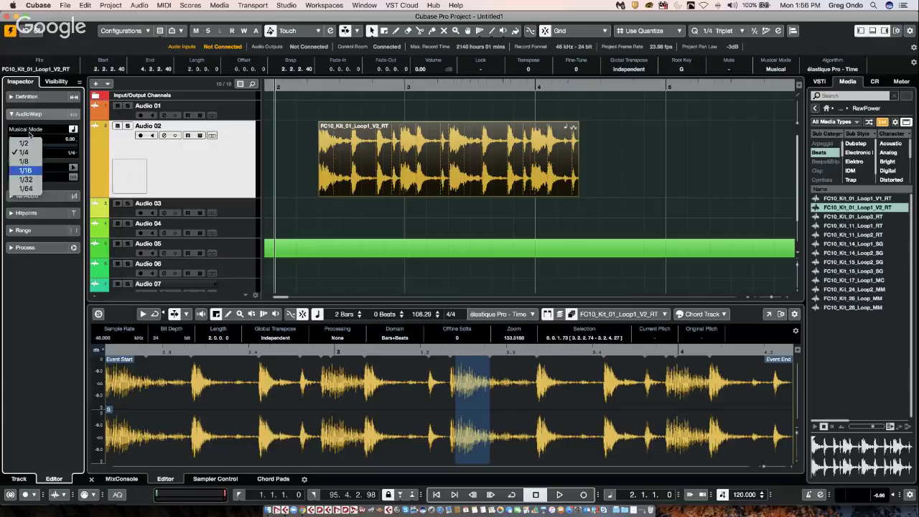
{"action": "left_click", "coordinate": [459, 201]}
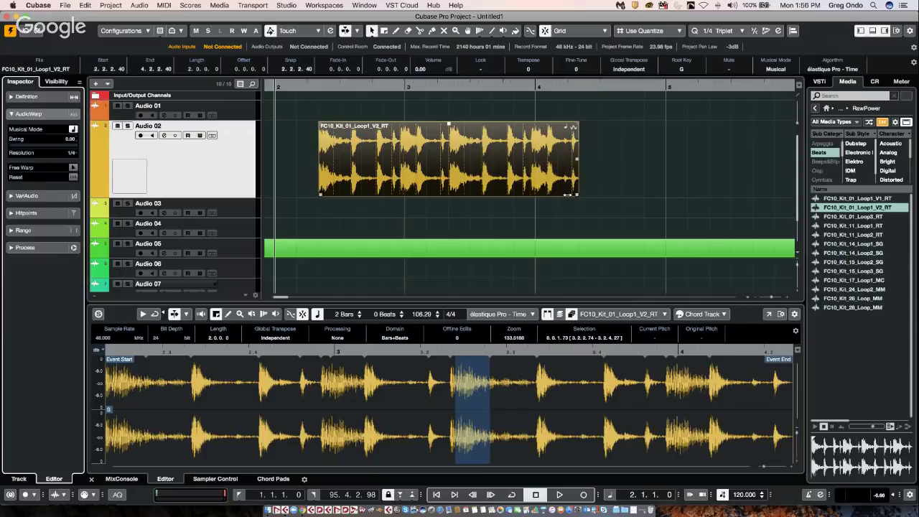
Step: Trim the end of the Audio 02 loop event to a length of one bar, undoing and redoing the edit
{"action": "left_click_drag", "start_coordinate": [568, 194], "coordinate": [448, 201]}
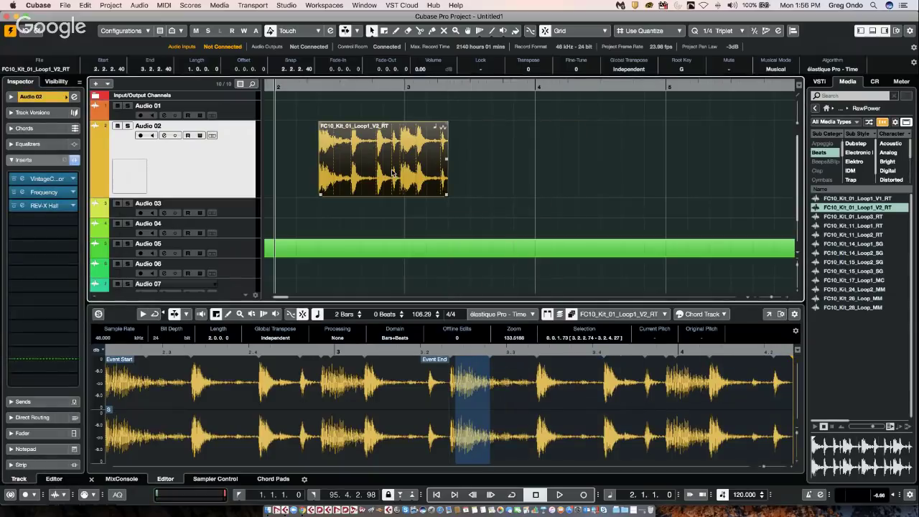
{"action": "key", "text": "super+z"}
{"action": "key", "text": "super+z"}
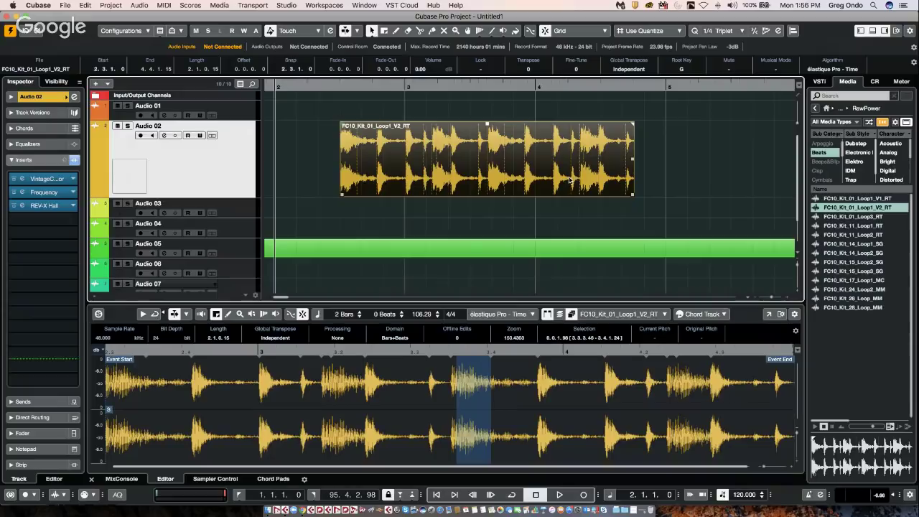
{"action": "key", "text": "super+shift+z"}
{"action": "key", "text": "super+shift+z"}
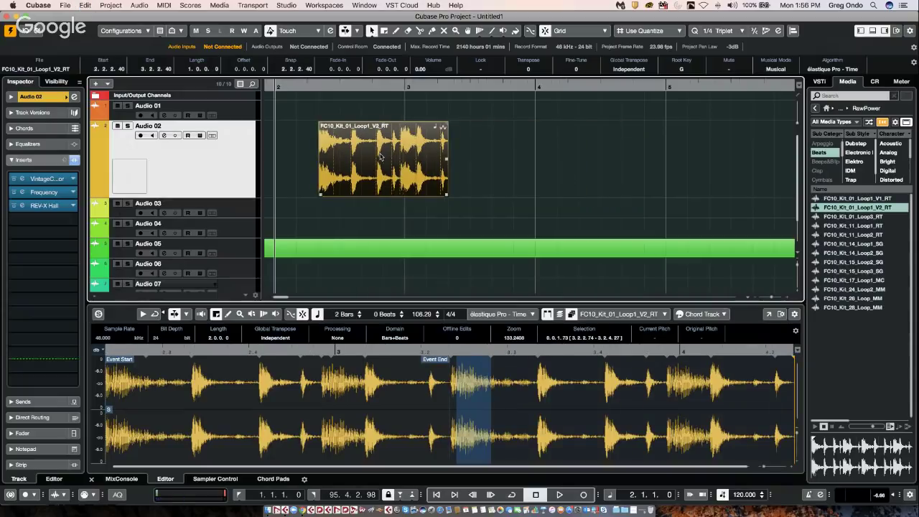
Step: Copy the one-bar loop event on Audio 02 and place the copy at bar 4.1.1.0
{"action": "left_click_drag", "start_coordinate": [371, 152], "coordinate": [436, 157]}
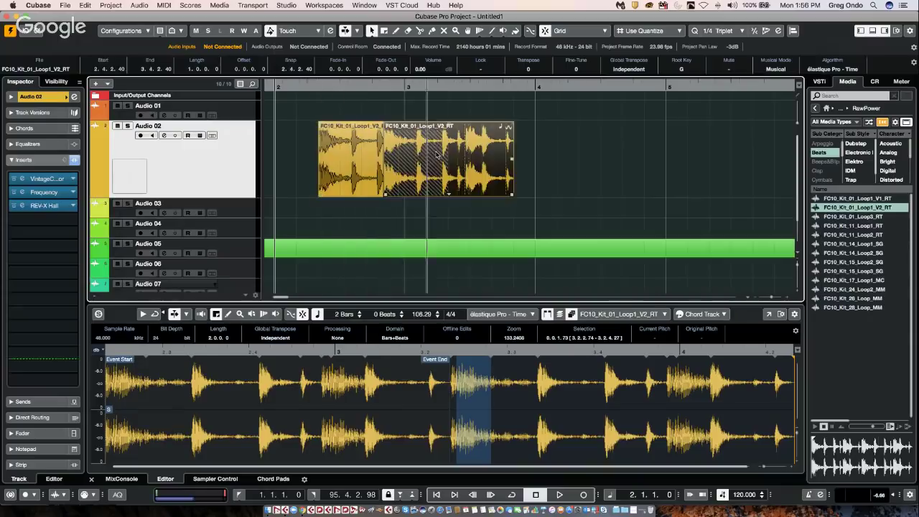
{"action": "left_click_drag", "start_coordinate": [491, 156], "coordinate": [639, 153]}
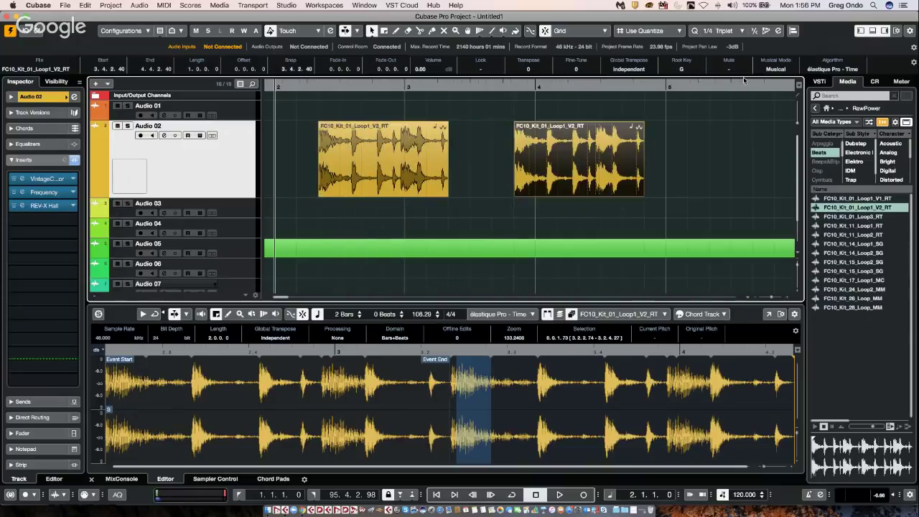
{"action": "left_click", "coordinate": [562, 154]}
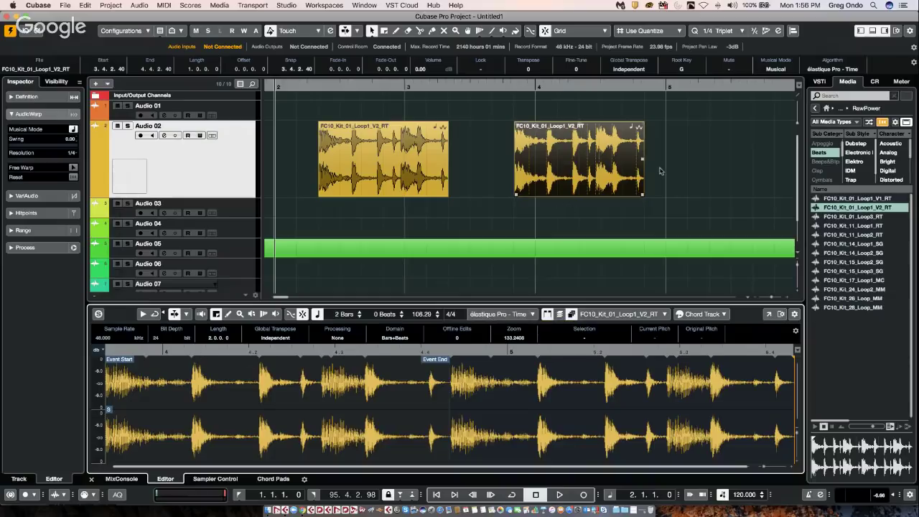
{"action": "left_click_drag", "start_coordinate": [578, 159], "coordinate": [558, 163]}
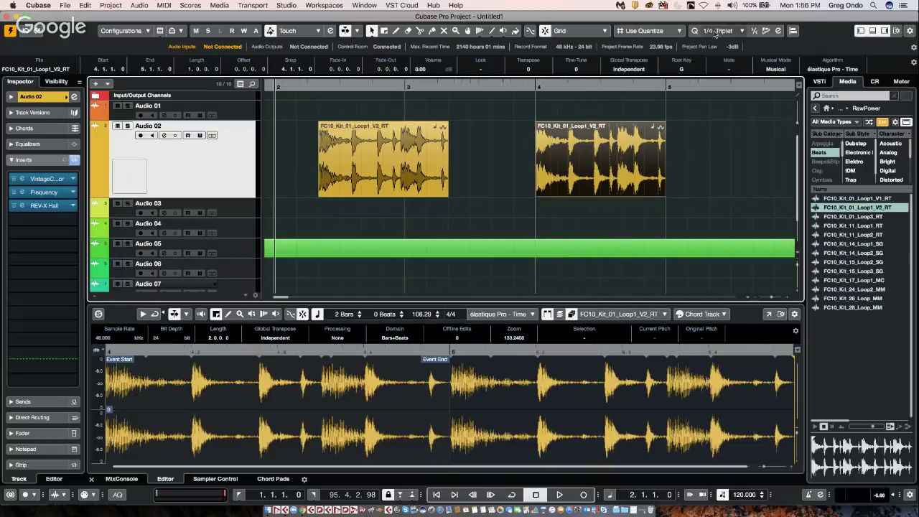
Step: Set the quantize preset to 1/8 Triplet, then move the loop copy to 4.2.1.0 and back to 4.1.1.0
{"action": "left_click", "coordinate": [716, 30]}
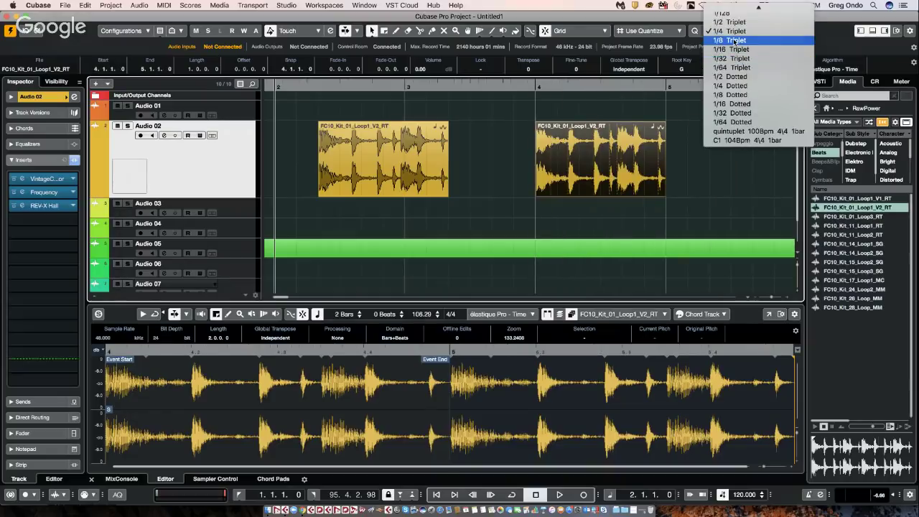
{"action": "left_click", "coordinate": [730, 40]}
{"action": "left_click_drag", "start_coordinate": [583, 160], "coordinate": [605, 179]}
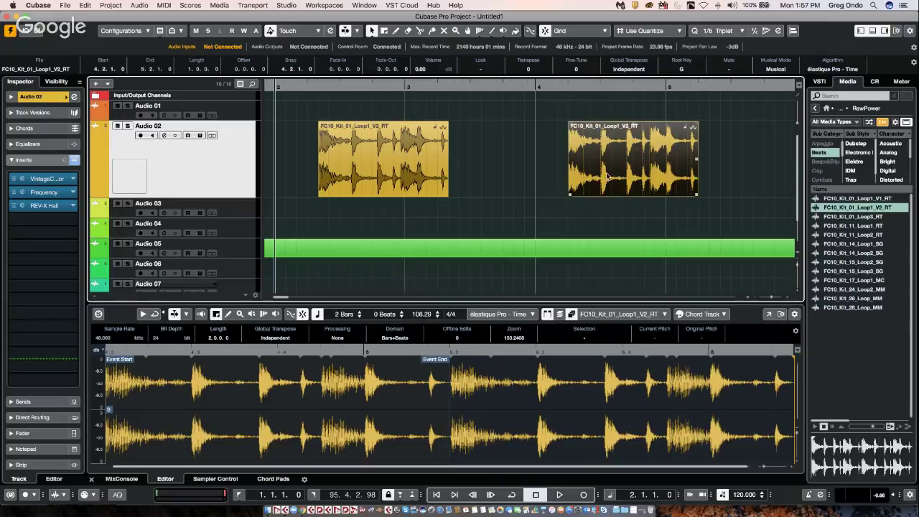
{"action": "left_click_drag", "start_coordinate": [612, 168], "coordinate": [579, 168]}
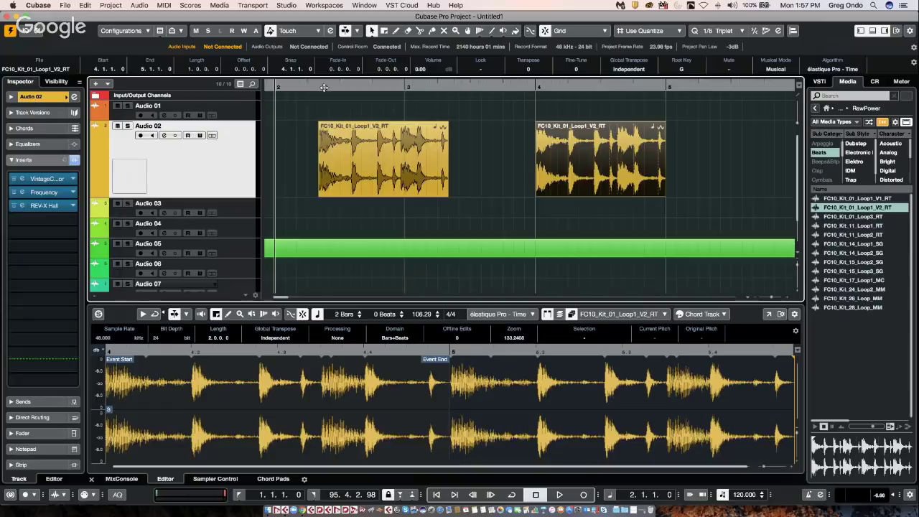
Step: Delete all events on the project's tracks
{"action": "key", "text": "g"}
{"action": "key", "text": "g"}
{"action": "key", "text": "g"}
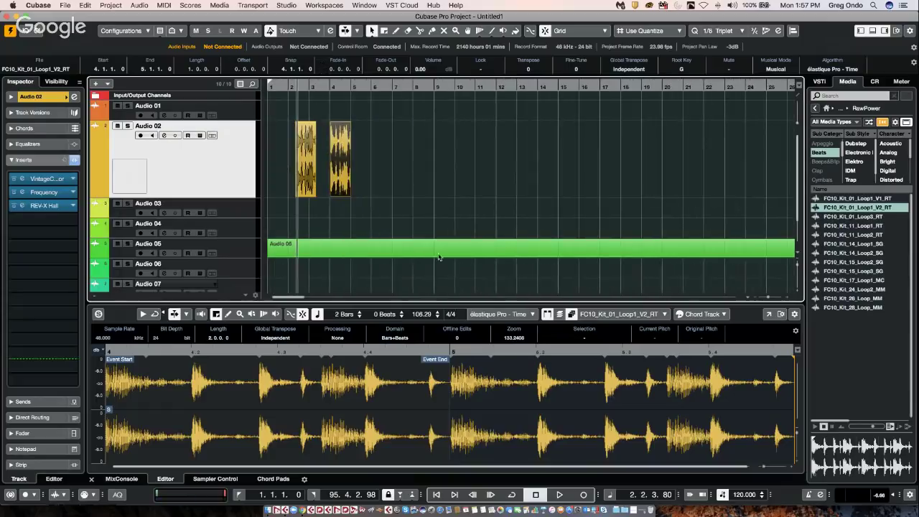
{"action": "left_click", "coordinate": [471, 270]}
{"action": "key", "text": "super+a"}
{"action": "key", "text": "Delete"}
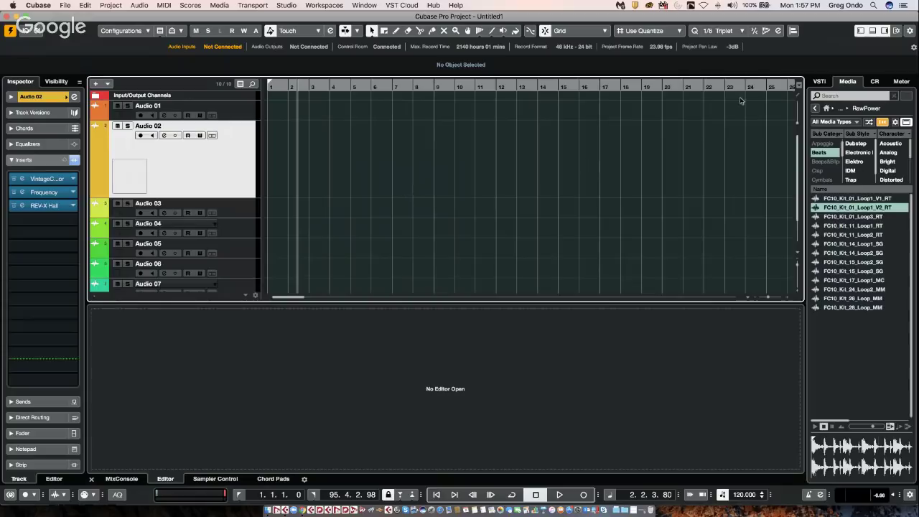
Step: Add an instrument track with Groove Agent SE and stereo output from the VST instrument rack
{"action": "left_click", "coordinate": [820, 82]}
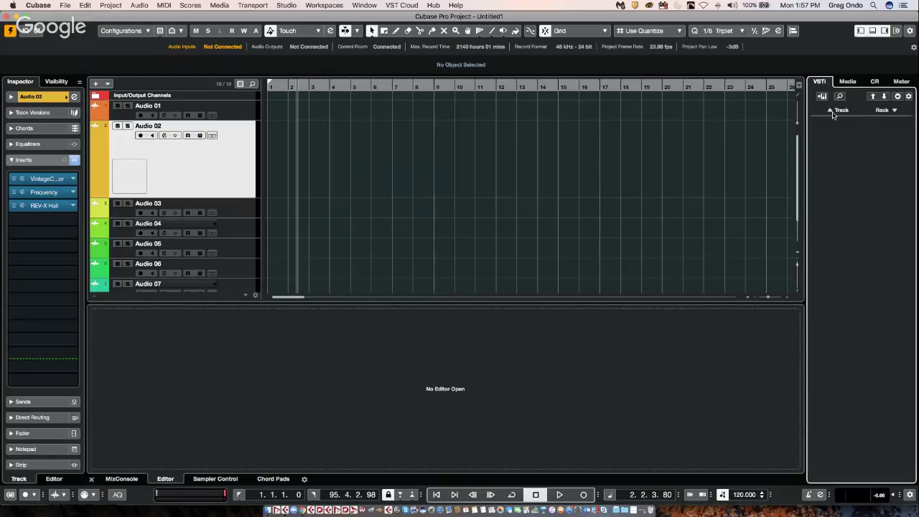
{"action": "left_click", "coordinate": [833, 111]}
{"action": "left_click", "coordinate": [487, 167]}
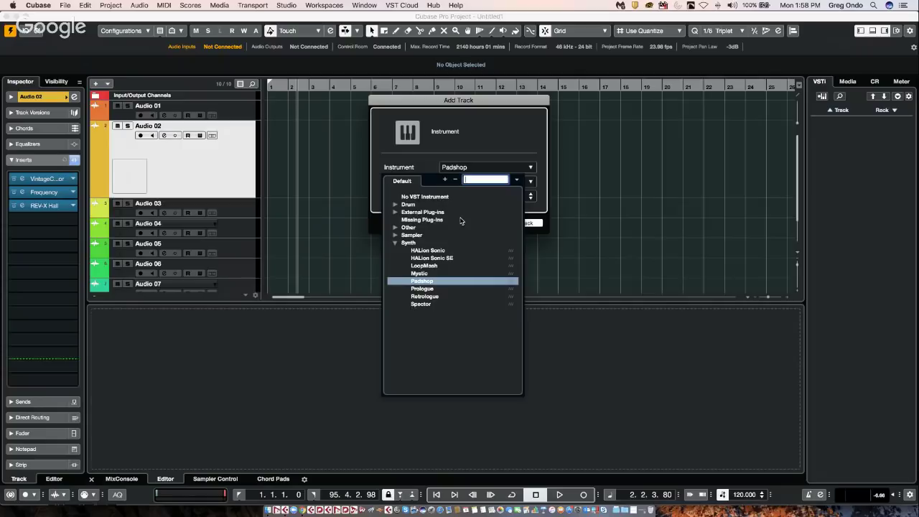
{"action": "left_click", "coordinate": [395, 205]}
{"action": "left_click", "coordinate": [445, 220]}
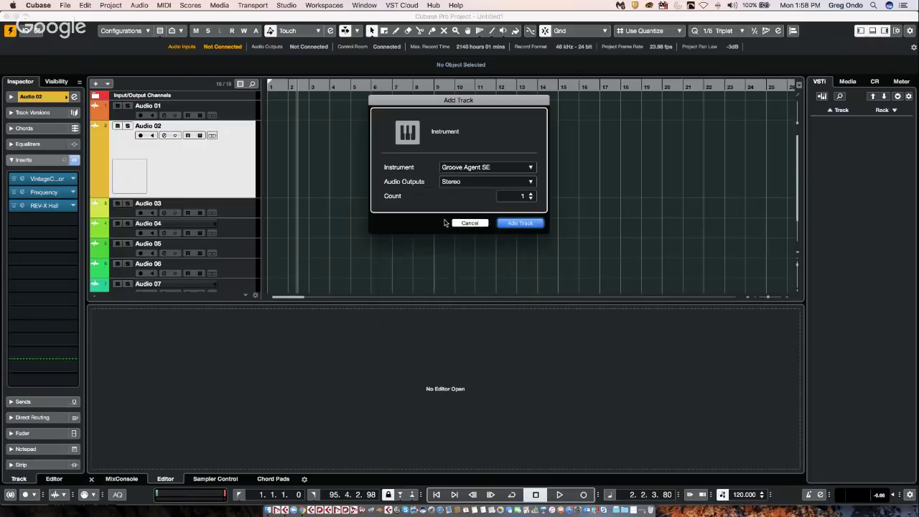
{"action": "left_click", "coordinate": [528, 224]}
{"action": "left_click", "coordinate": [521, 224]}
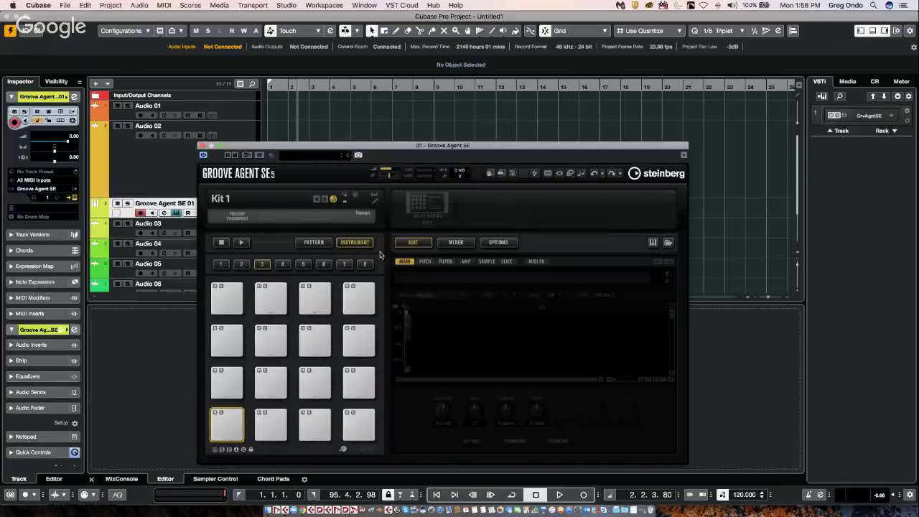
Step: Load the Forget The Past kit with its patterns into Groove Agent SE, filtering the instrument sets by "for"
{"action": "left_click_drag", "start_coordinate": [420, 143], "coordinate": [389, 82]}
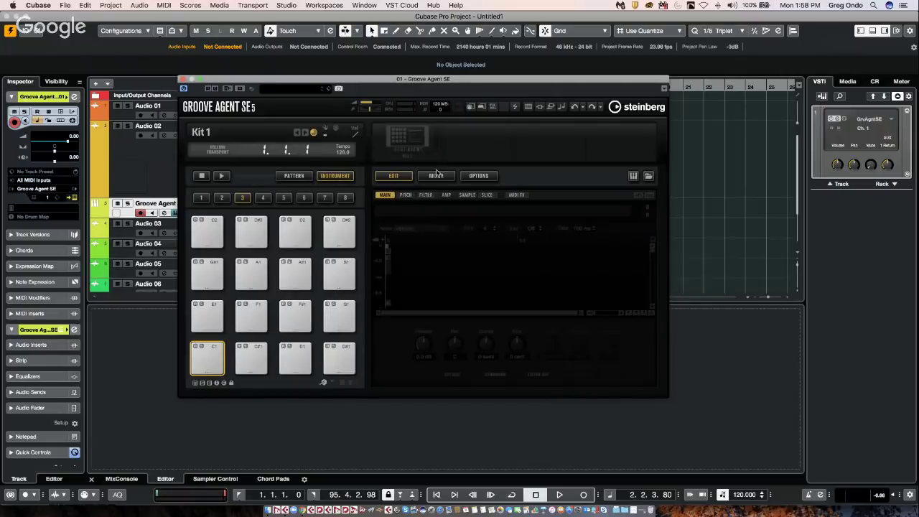
{"action": "left_click", "coordinate": [402, 140]}
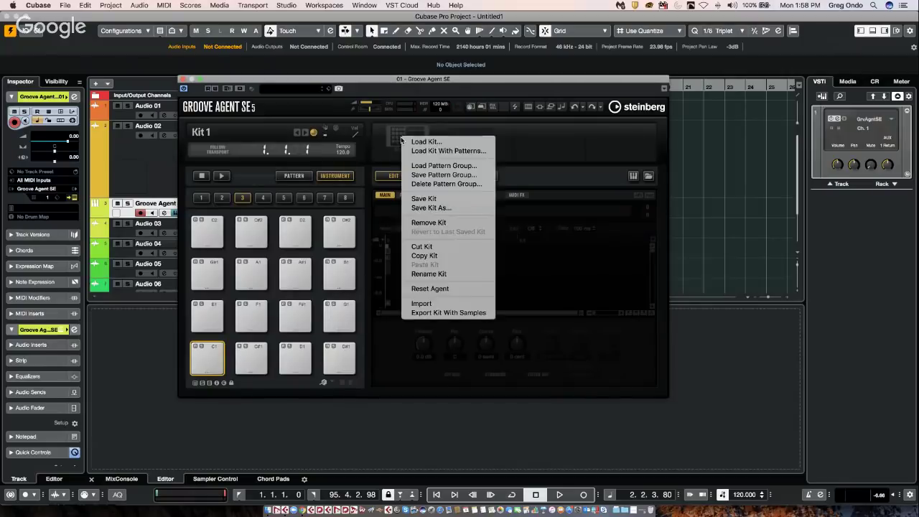
{"action": "left_click", "coordinate": [445, 152]}
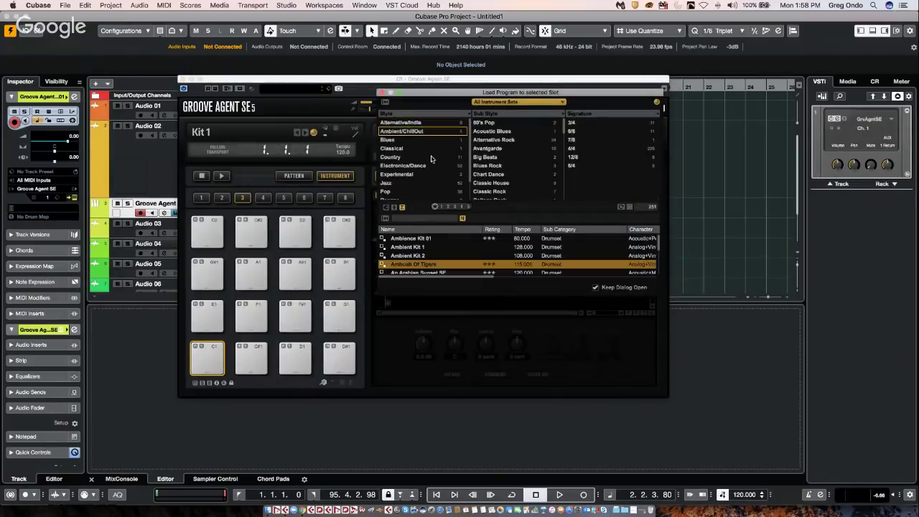
{"action": "scroll", "coordinate": [432, 160], "scroll_direction": "down", "scroll_amount": 2}
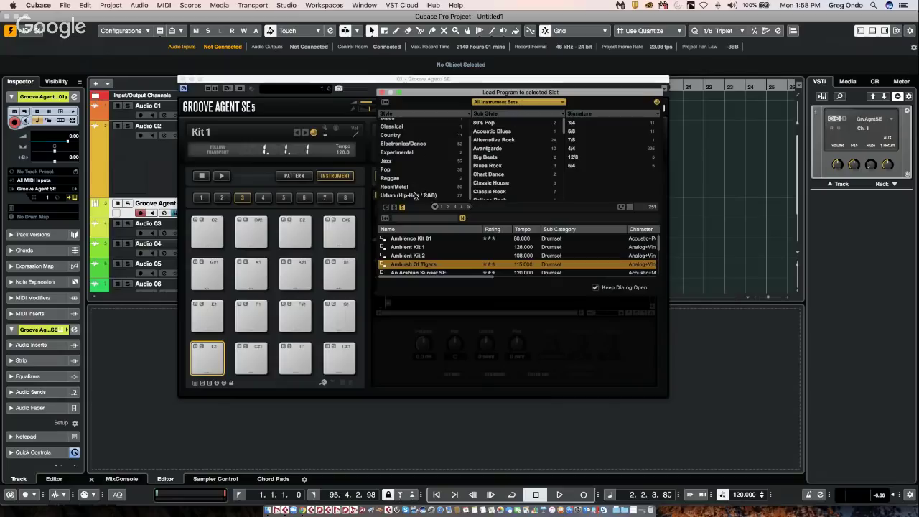
{"action": "scroll", "coordinate": [415, 191], "scroll_direction": "up", "scroll_amount": 3}
{"action": "scroll", "coordinate": [414, 181], "scroll_direction": "down", "scroll_amount": 1}
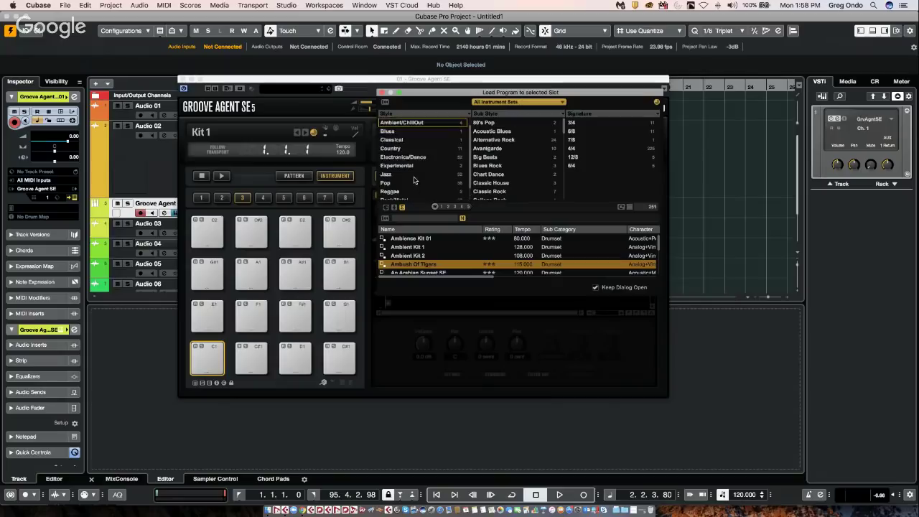
{"action": "scroll", "coordinate": [425, 180], "scroll_direction": "down", "scroll_amount": 2}
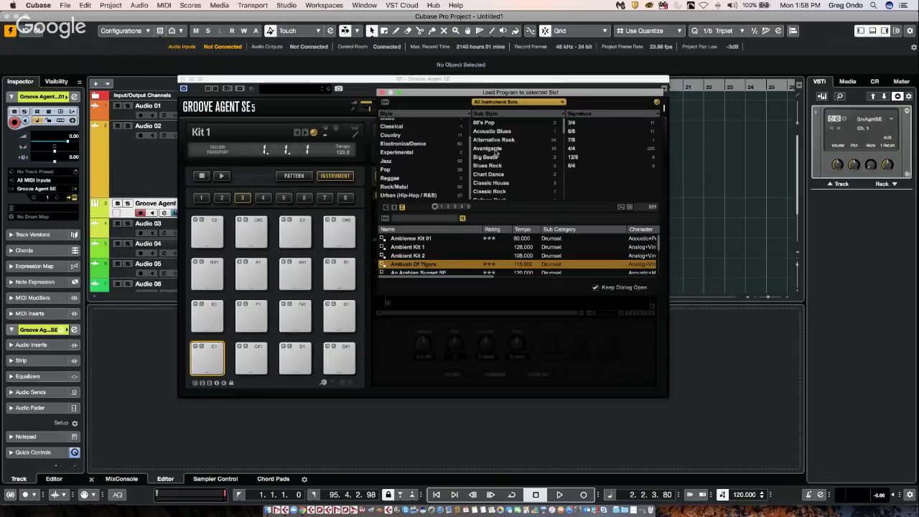
{"action": "left_click", "coordinate": [416, 218]}
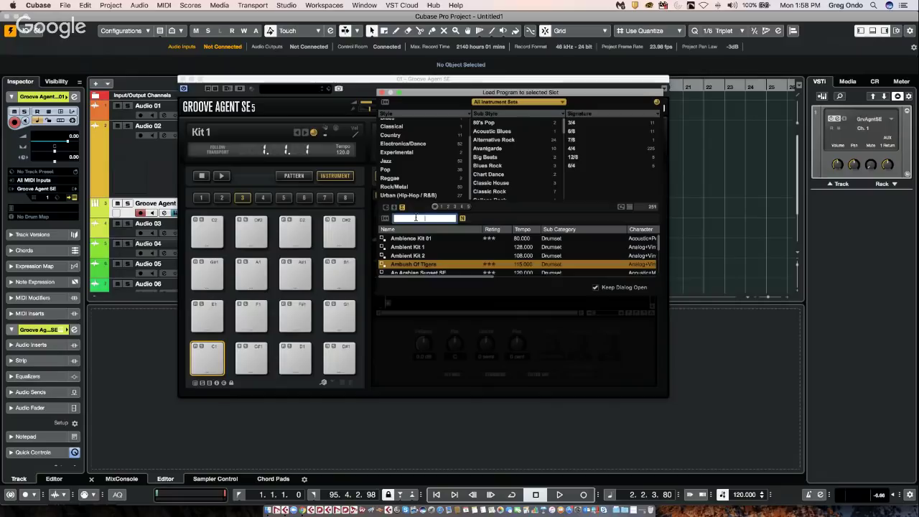
{"action": "type", "text": "fores"}
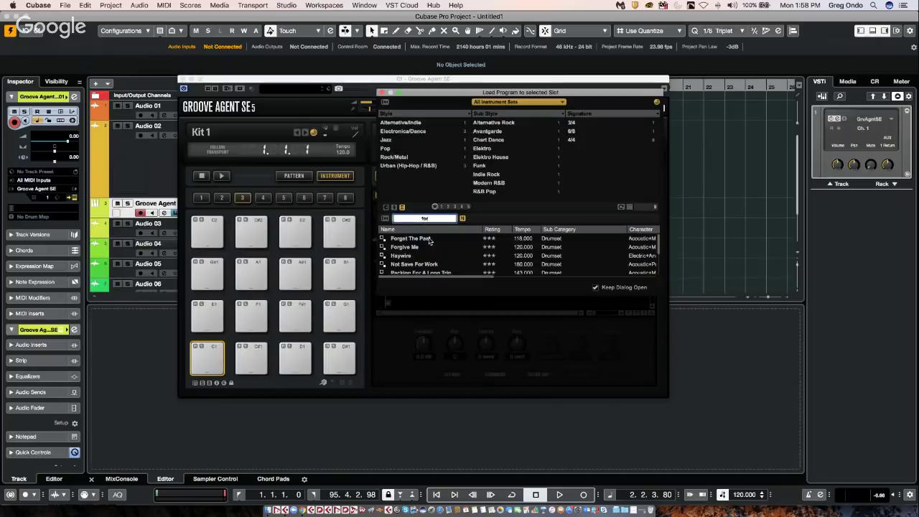
{"action": "double_click", "coordinate": [429, 239]}
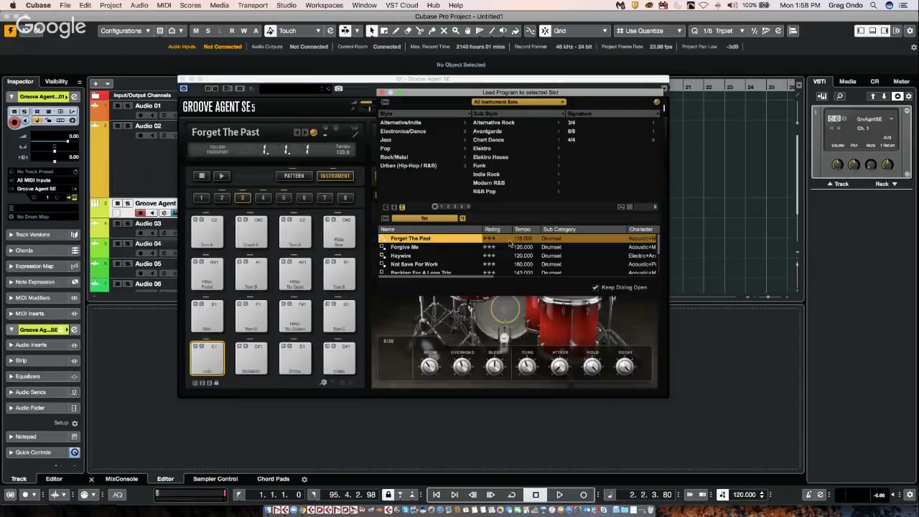
{"action": "left_click", "coordinate": [383, 92]}
Step: Start playback in Groove Agent SE and play the Main 1 pattern pad
{"action": "left_click", "coordinate": [221, 175]}
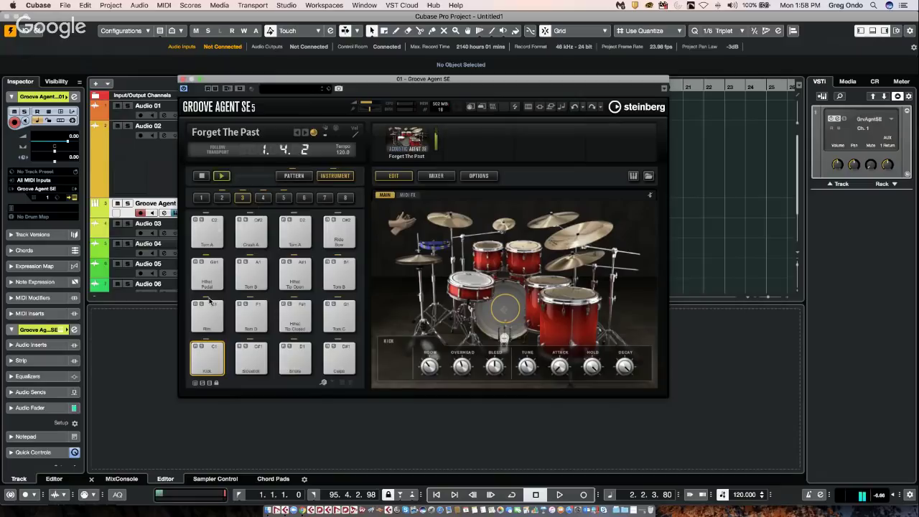
{"action": "left_click", "coordinate": [294, 175]}
{"action": "left_click", "coordinate": [213, 316]}
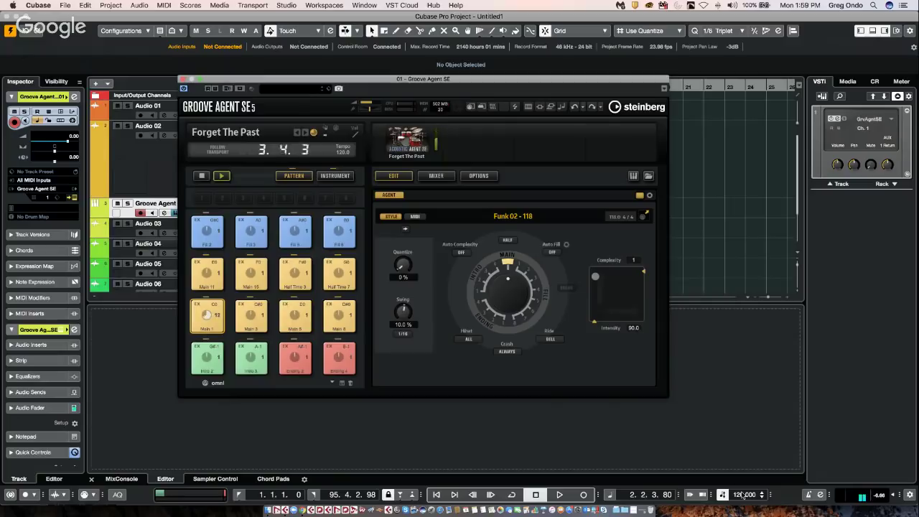
Step: Set the project tempo to 107 BPM while the pattern plays
{"action": "scroll", "coordinate": [743, 496], "scroll_direction": "down", "scroll_amount": 2}
{"action": "scroll", "coordinate": [743, 495], "scroll_direction": "down", "scroll_amount": 3}
{"action": "scroll", "coordinate": [744, 495], "scroll_direction": "down", "scroll_amount": 3}
Step: Move the Groove Agent SE window off the track list and enable the kick channel's HF equalizer band in its mixer
{"action": "left_click_drag", "start_coordinate": [319, 84], "coordinate": [507, 69]}
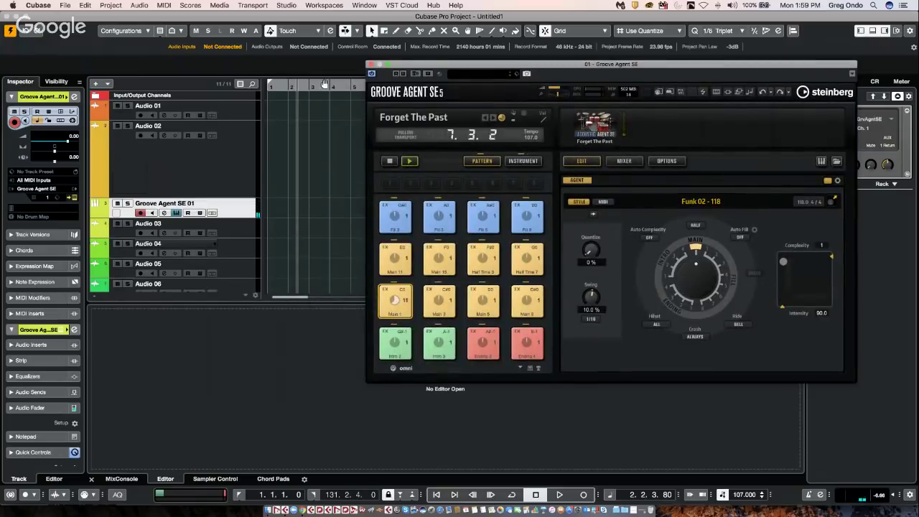
{"action": "left_click", "coordinate": [631, 162]}
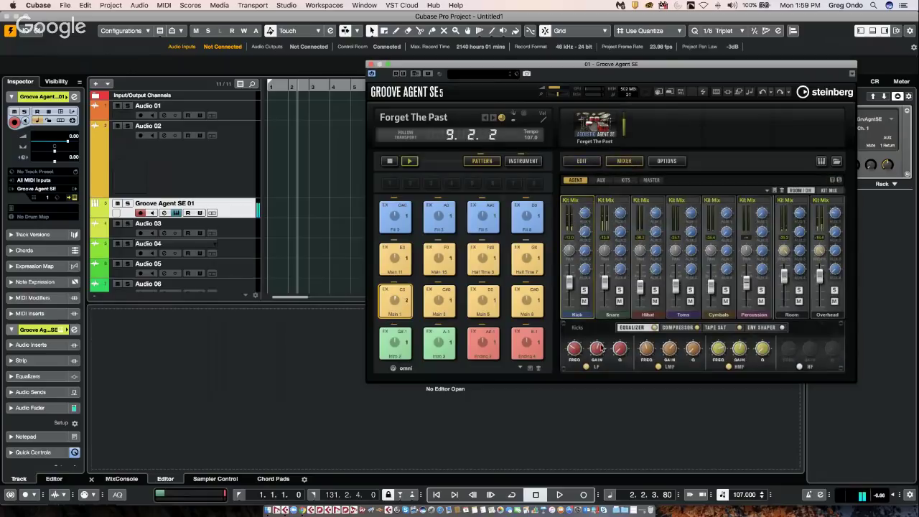
{"action": "left_click", "coordinate": [800, 367]}
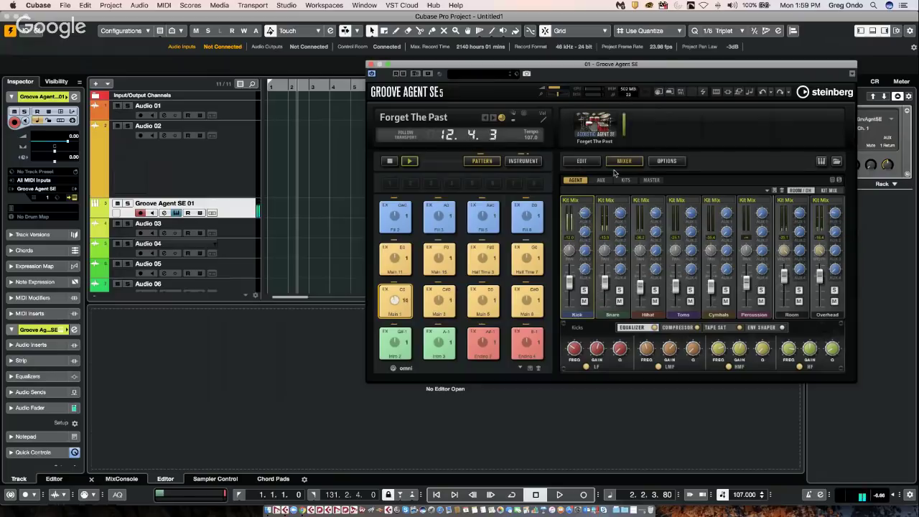
Step: Insert a Studio EQ on Groove Agent SE's master channel and raise its 2 Mid band to 2.2 dB at 1692 Hz
{"action": "left_click", "coordinate": [653, 181]}
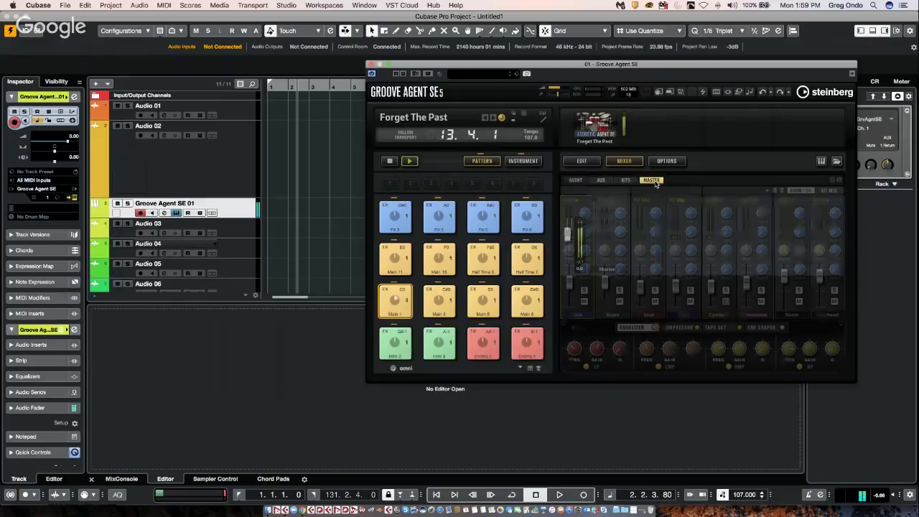
{"action": "left_click", "coordinate": [612, 195]}
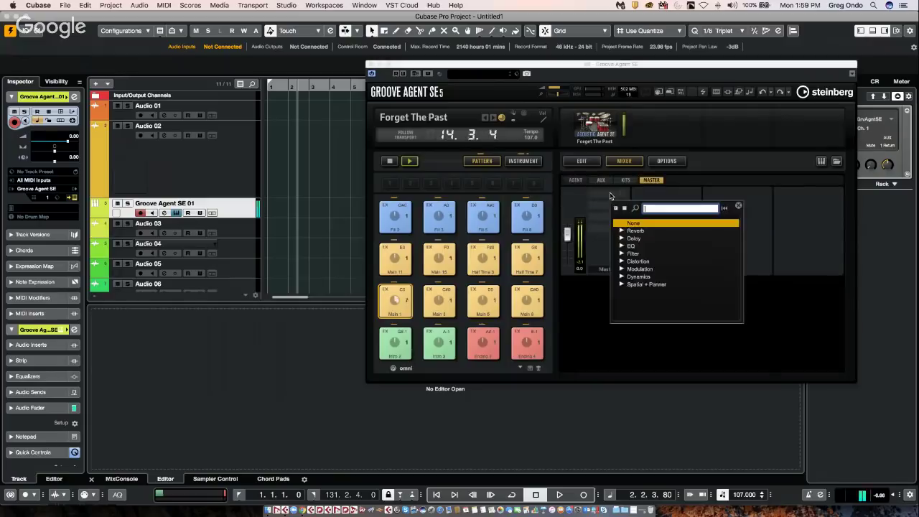
{"action": "left_click", "coordinate": [630, 247]}
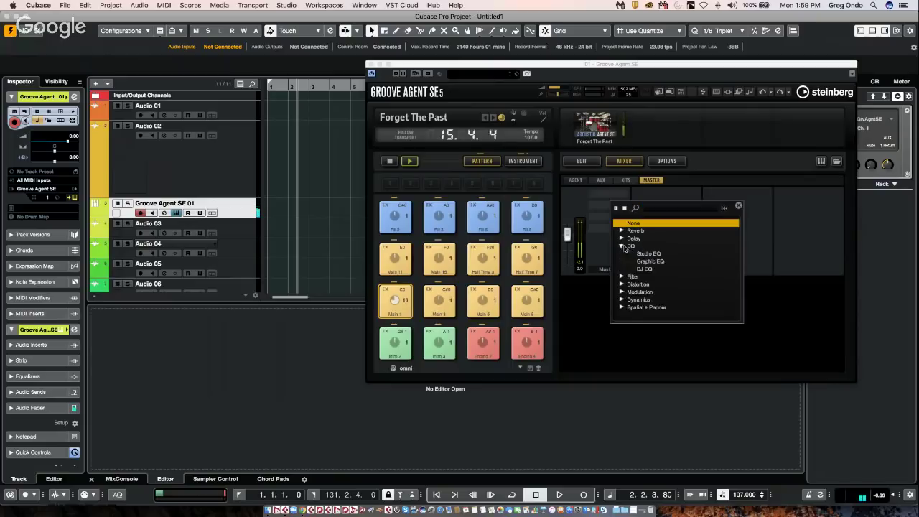
{"action": "left_click", "coordinate": [661, 255]}
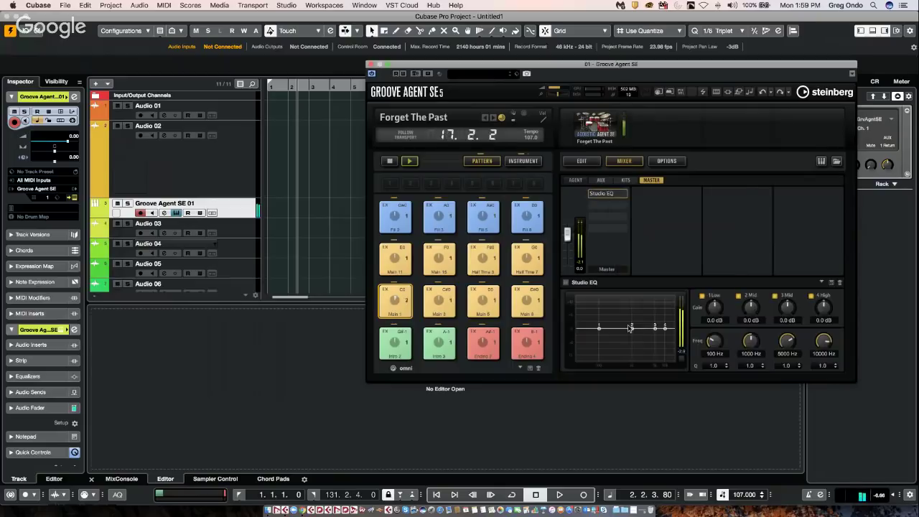
{"action": "mouse_move", "coordinate": [638, 310]}
{"action": "left_mouse_down"}
{"action": "mouse_move", "coordinate": [637, 302]}
{"action": "mouse_move", "coordinate": [598, 302]}
{"action": "mouse_move", "coordinate": [641, 331]}
{"action": "mouse_move", "coordinate": [648, 323]}
{"action": "mouse_move", "coordinate": [640, 327]}
{"action": "left_mouse_up"}
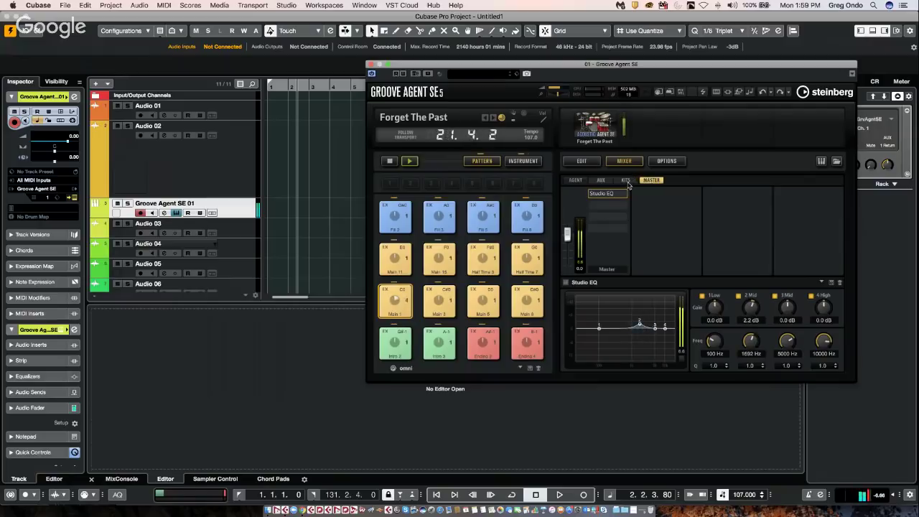
Step: Route the kick channel to Out 2 and the snare channel to Out 3 in Groove Agent SE's agent mixer
{"action": "left_click", "coordinate": [575, 180]}
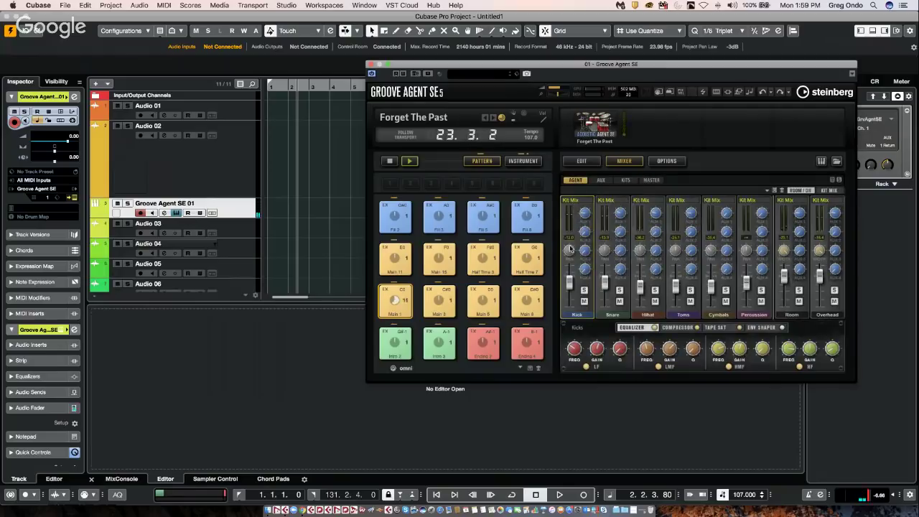
{"action": "left_click", "coordinate": [587, 200]}
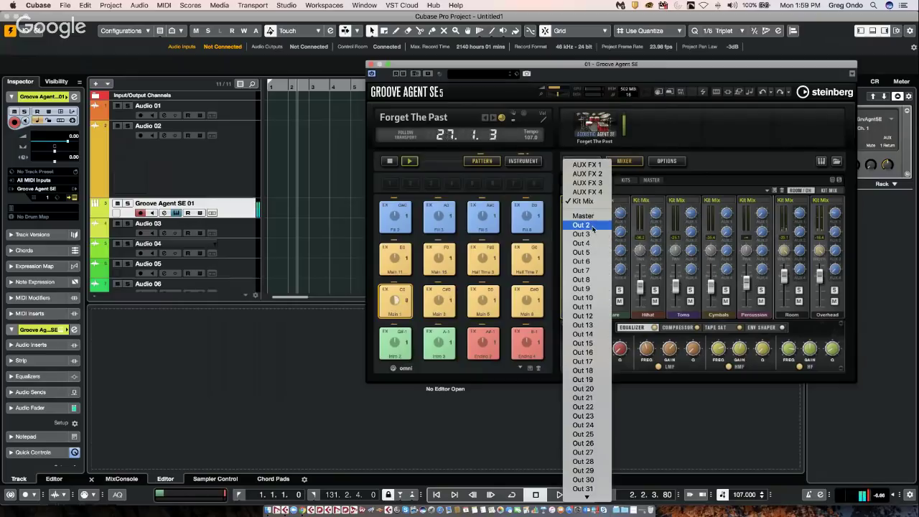
{"action": "left_click", "coordinate": [588, 216]}
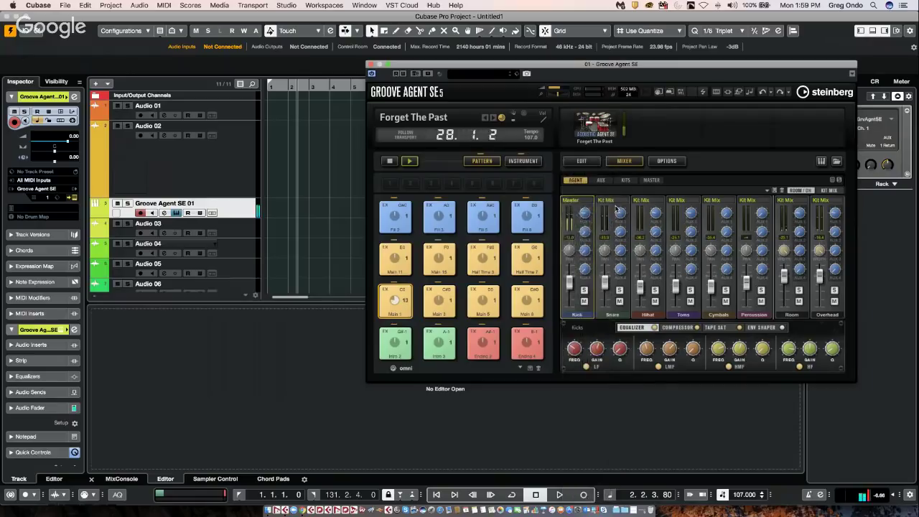
{"action": "left_click", "coordinate": [614, 204]}
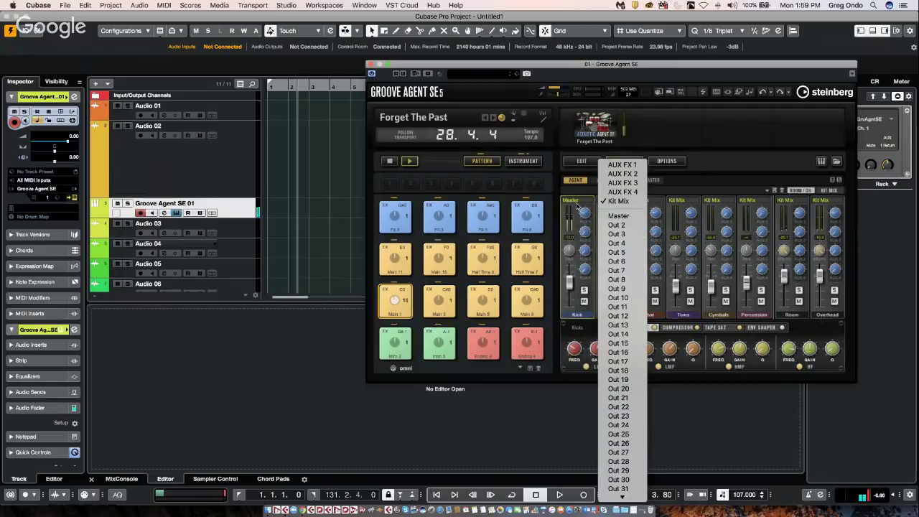
{"action": "left_click", "coordinate": [577, 204]}
{"action": "left_click", "coordinate": [577, 205]}
{"action": "left_click", "coordinate": [579, 208]}
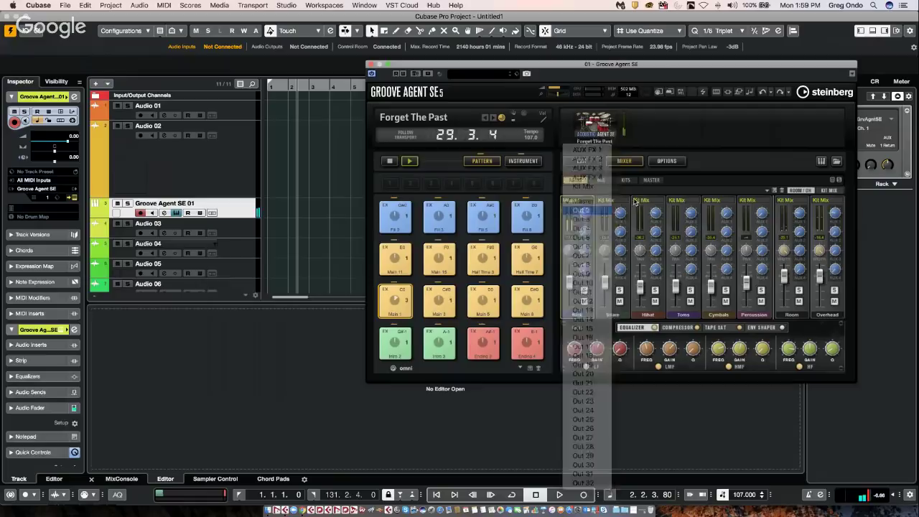
{"action": "left_click", "coordinate": [621, 205]}
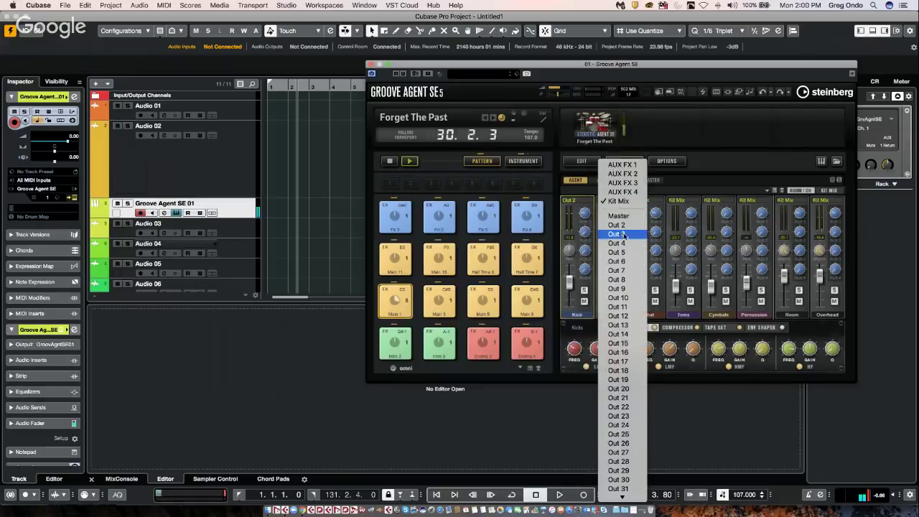
{"action": "left_click", "coordinate": [630, 234]}
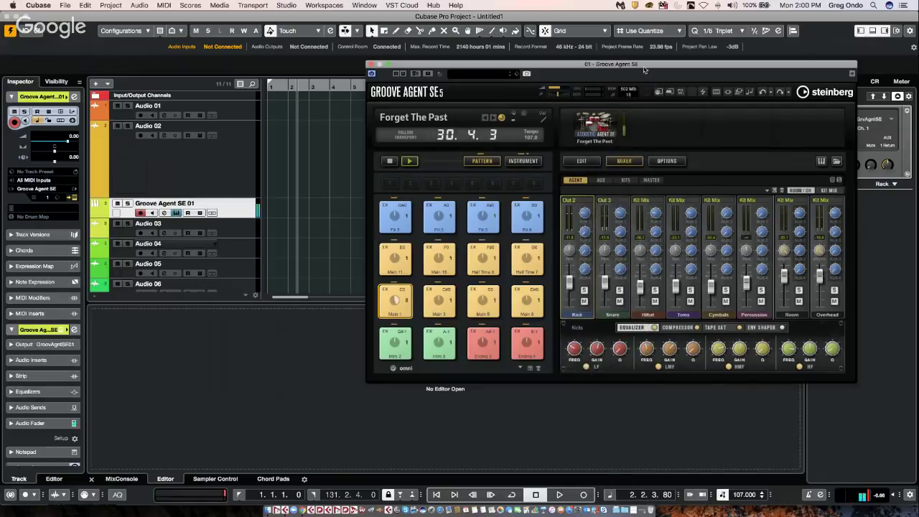
Step: Activate the stereo outputs Out 4, Out 5 and Out 6 for the Groove Agent SE instrument
{"action": "left_click_drag", "start_coordinate": [645, 64], "coordinate": [546, 83]}
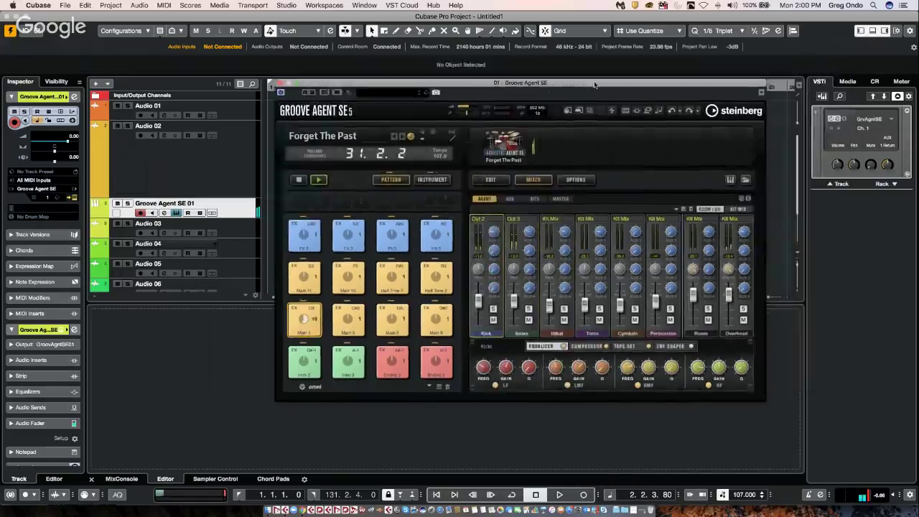
{"action": "left_click", "coordinate": [892, 119]}
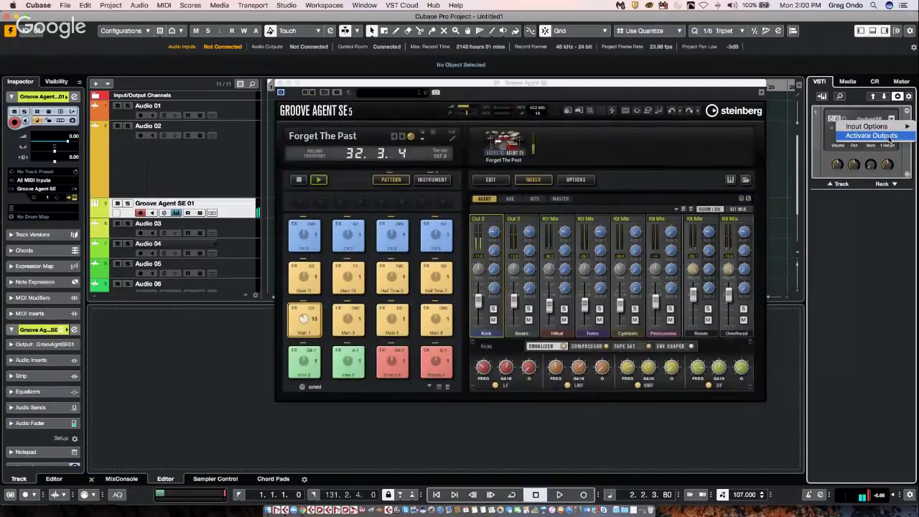
{"action": "left_click", "coordinate": [891, 136]}
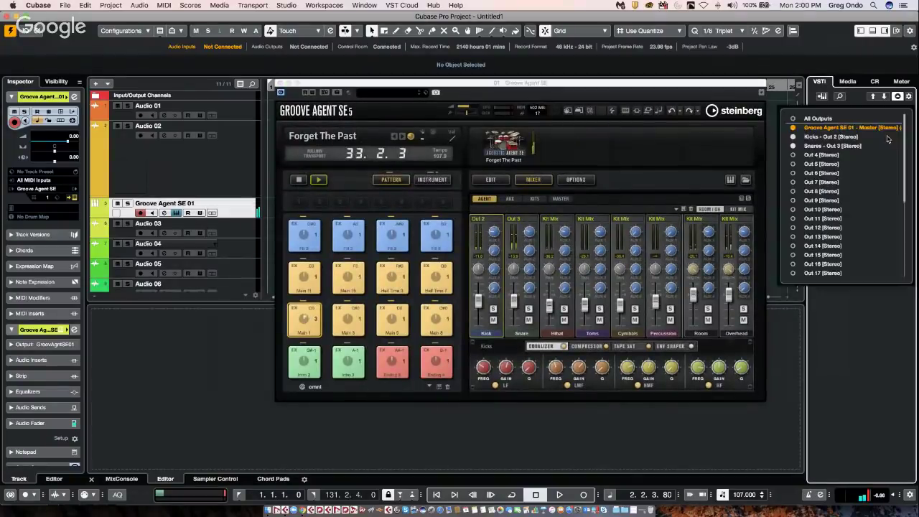
{"action": "left_click", "coordinate": [794, 174]}
{"action": "left_click", "coordinate": [619, 157]}
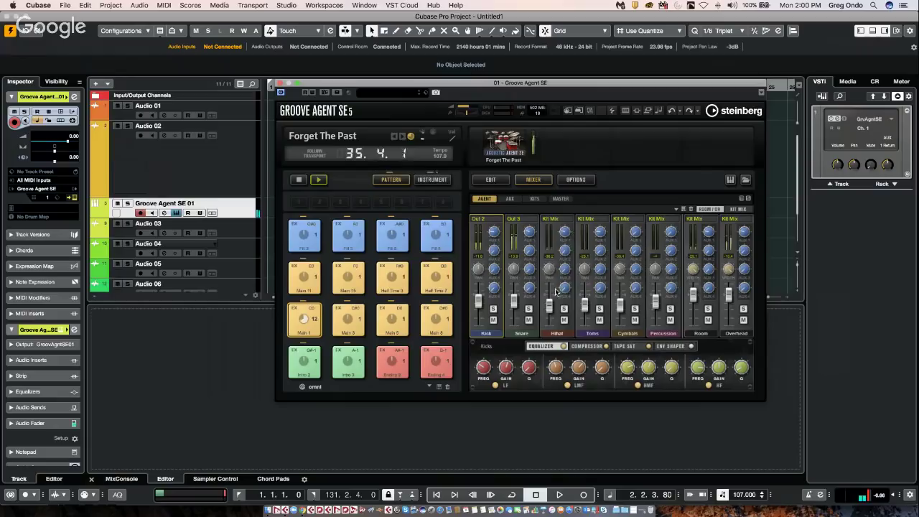
Step: Route the hi-hat channel to Out 4, the room channel to Out 5 and the overhead channel to Out 6
{"action": "left_click", "coordinate": [559, 221]}
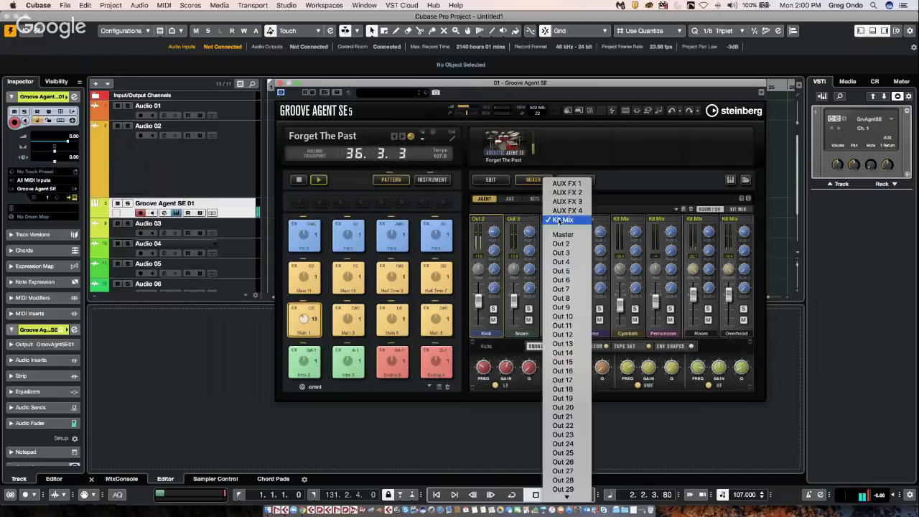
{"action": "left_click", "coordinate": [574, 263]}
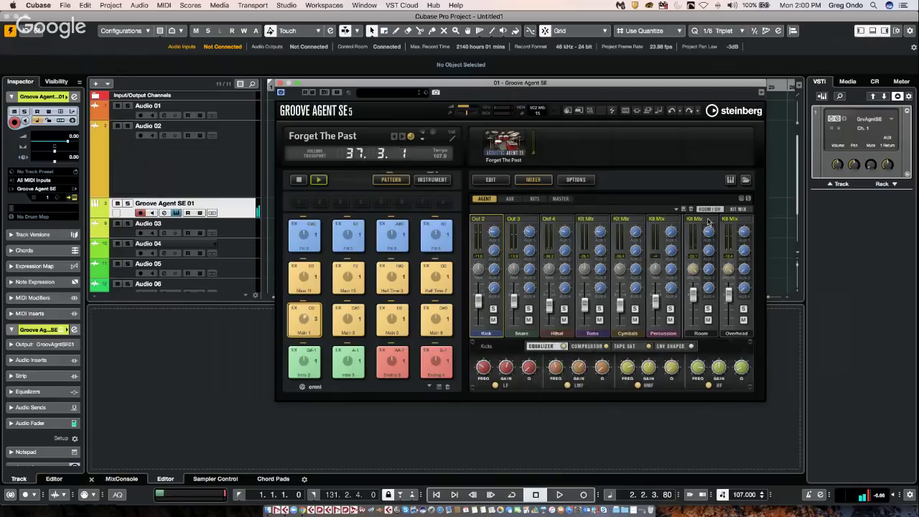
{"action": "left_click", "coordinate": [709, 220]}
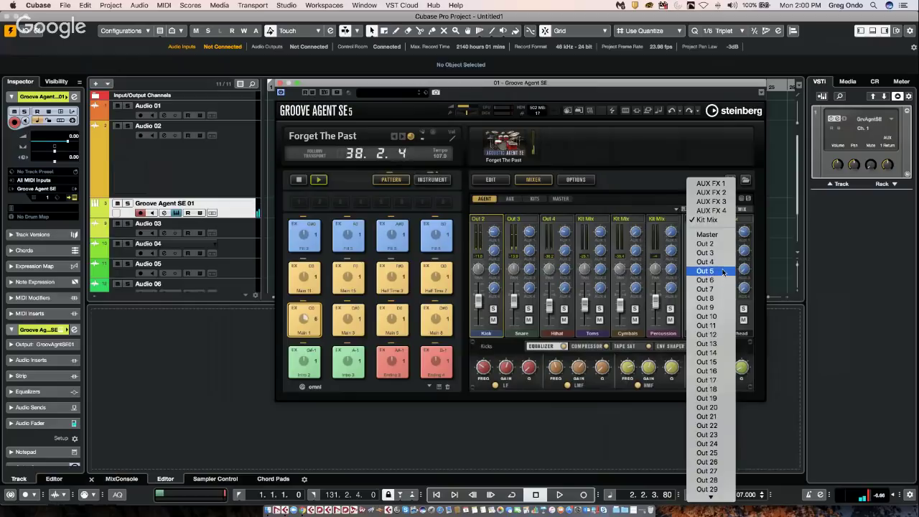
{"action": "left_click", "coordinate": [723, 271]}
{"action": "left_click", "coordinate": [748, 219]}
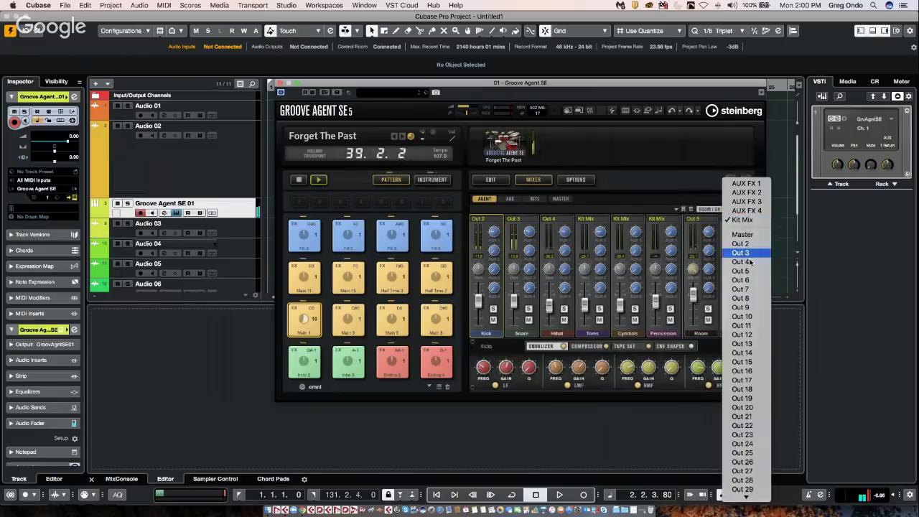
{"action": "left_click", "coordinate": [747, 280]}
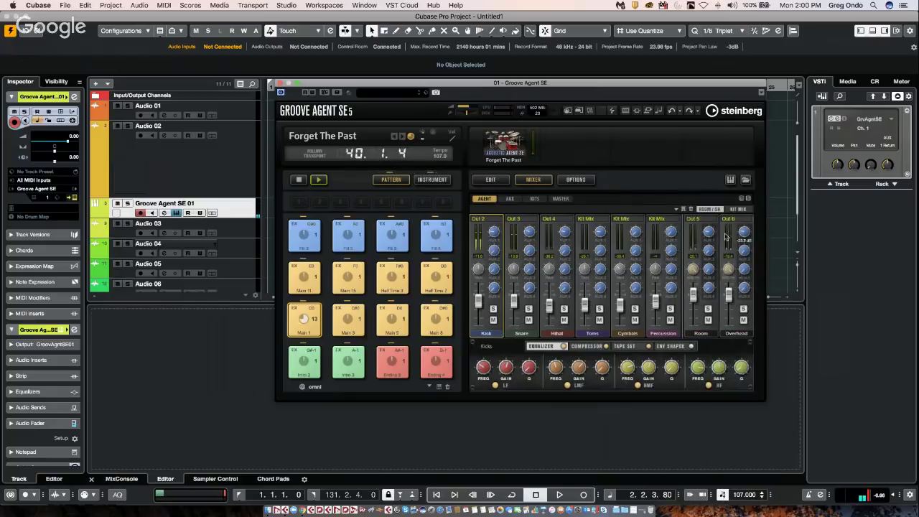
Step: Show the MixConsole faders below the project and close the Groove Agent SE window
{"action": "left_click", "coordinate": [144, 467]}
{"action": "left_click", "coordinate": [122, 478]}
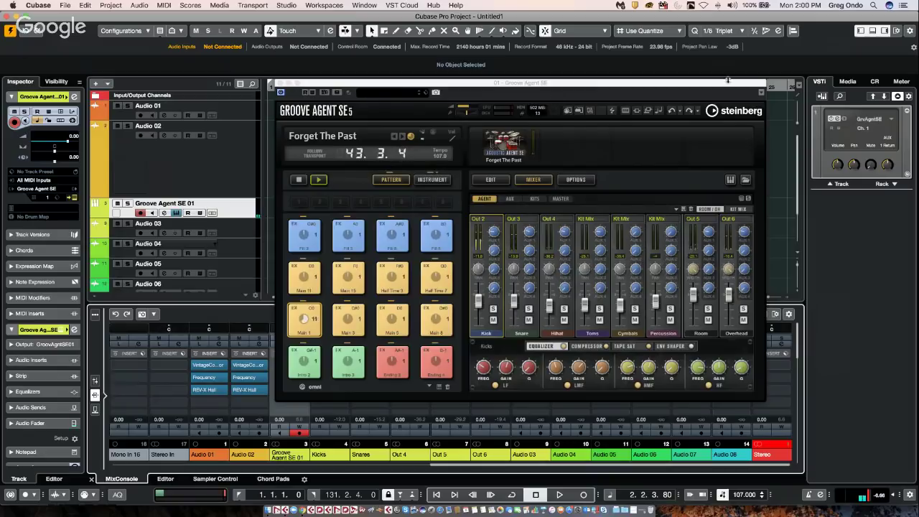
{"action": "left_click", "coordinate": [275, 83]}
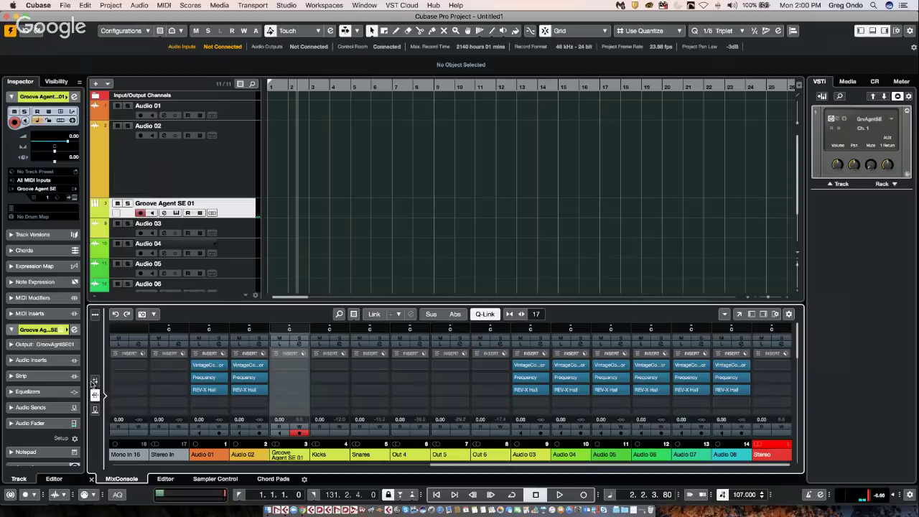
{"action": "left_click", "coordinate": [94, 382]}
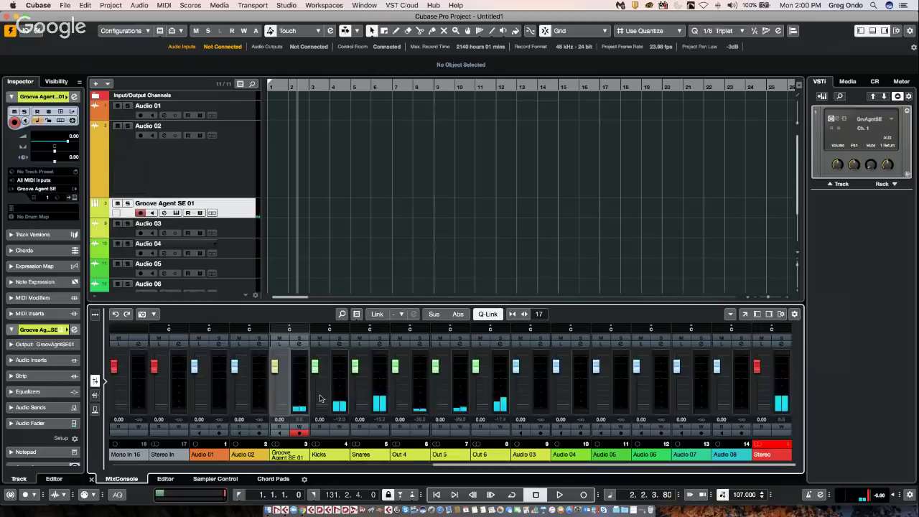
Step: Boost the LMF equalizer band of the Groove Agent SE 01 channel by about 15 dB in its channel settings
{"action": "left_click", "coordinate": [301, 345]}
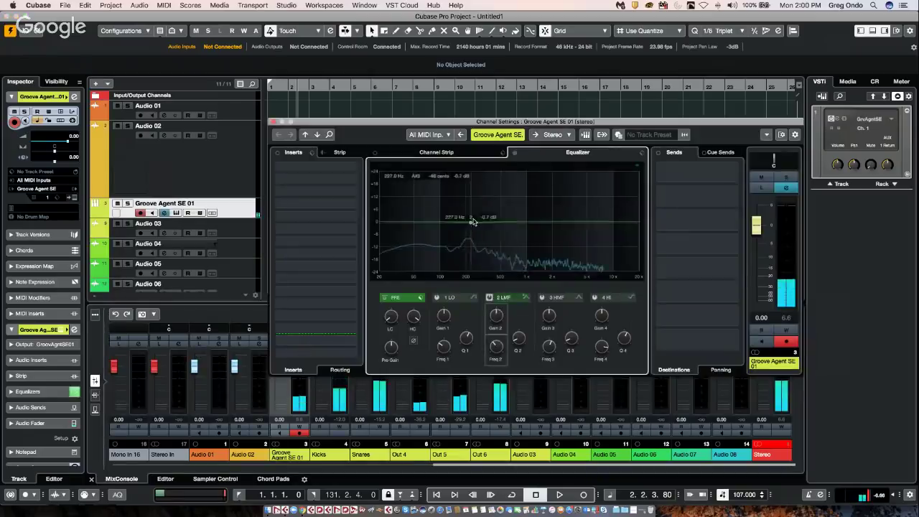
{"action": "left_click_drag", "start_coordinate": [472, 220], "coordinate": [483, 194]}
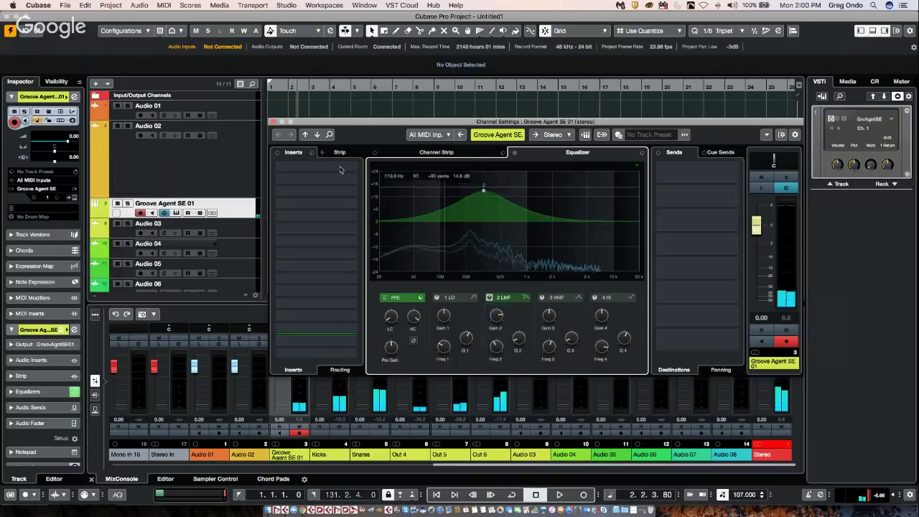
{"action": "left_click", "coordinate": [273, 123]}
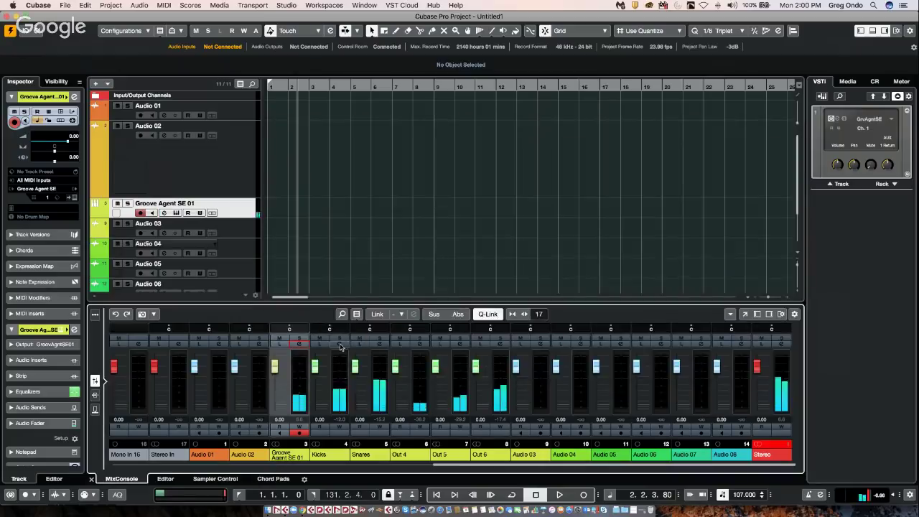
Step: Solo the Kicks channel and boost its LMF equalizer band by about 15 dB just below 100 Hz
{"action": "left_click", "coordinate": [340, 346]}
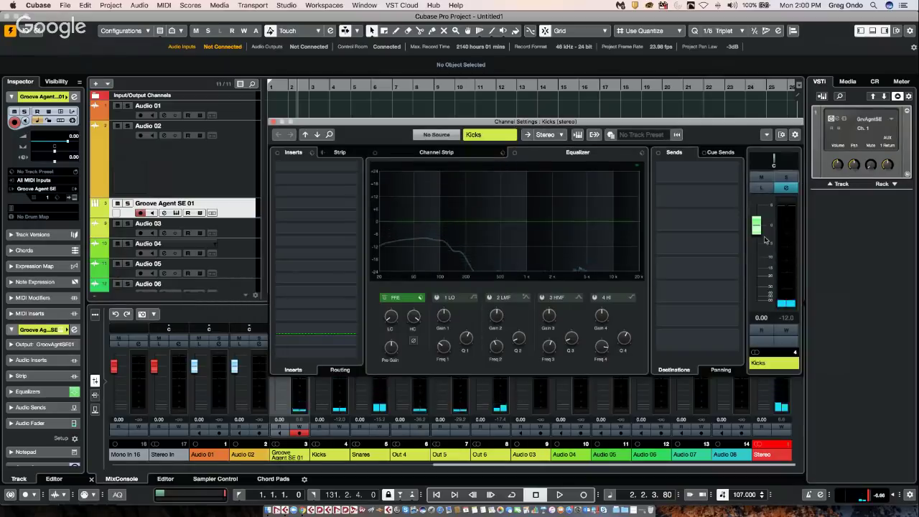
{"action": "left_click", "coordinate": [786, 177]}
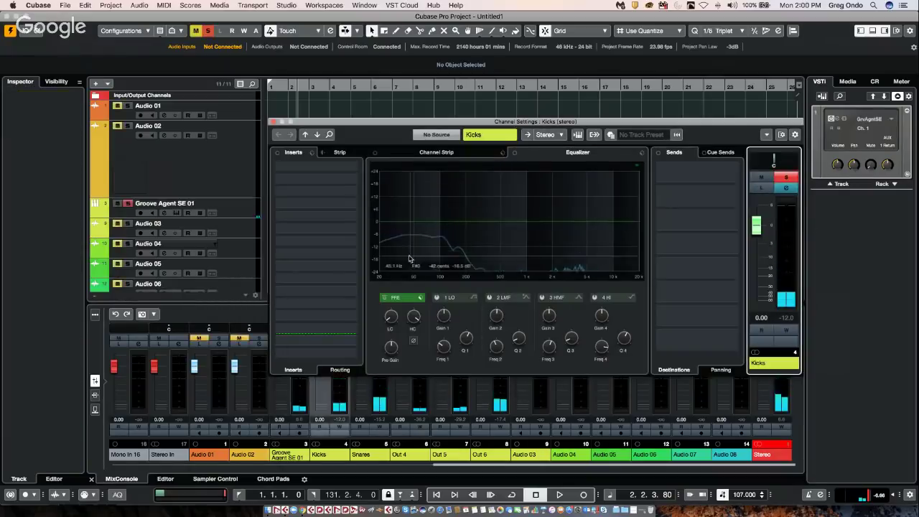
{"action": "left_click_drag", "start_coordinate": [433, 221], "coordinate": [432, 186]}
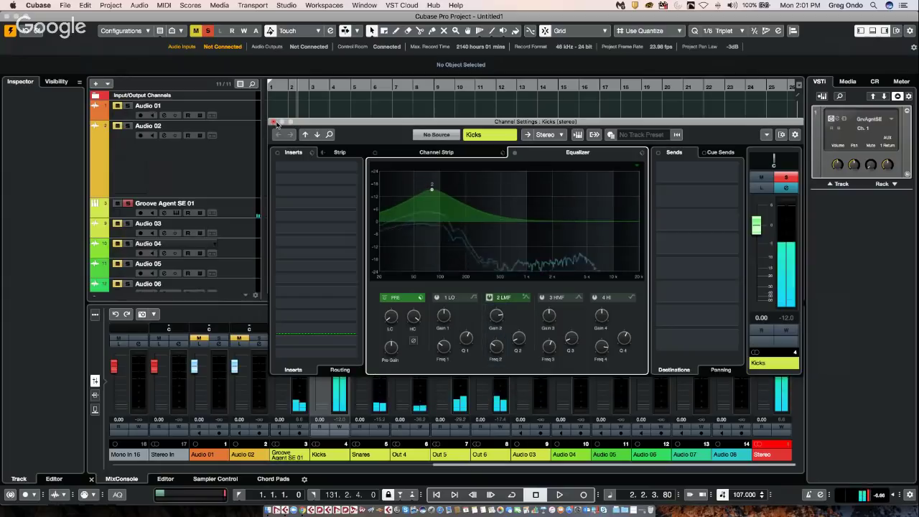
{"action": "left_click", "coordinate": [273, 122]}
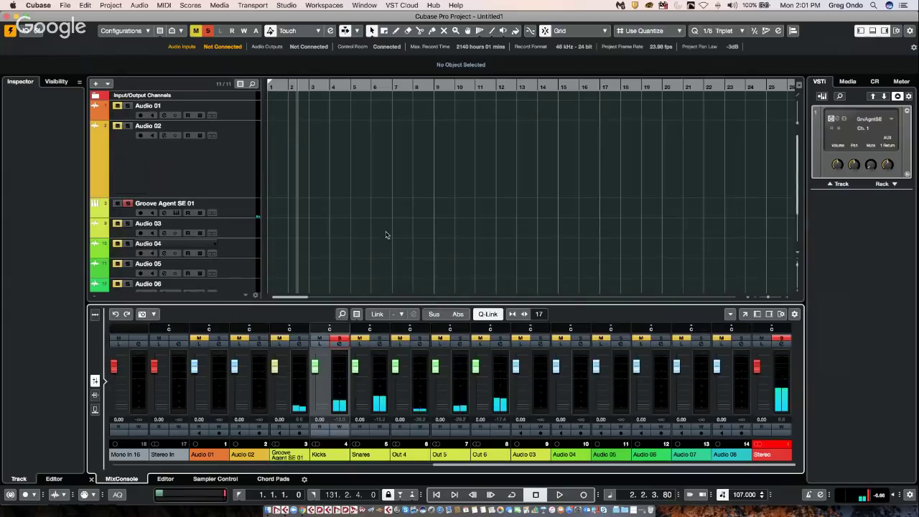
Step: Reopen the Groove Agent SE window and stop its own pattern playback while the project transport runs
{"action": "left_click", "coordinate": [848, 82]}
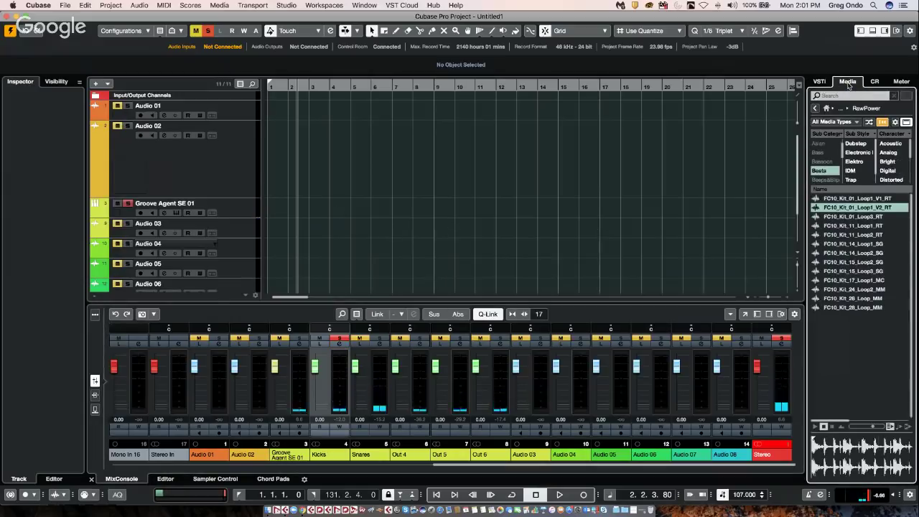
{"action": "left_click", "coordinate": [820, 81]}
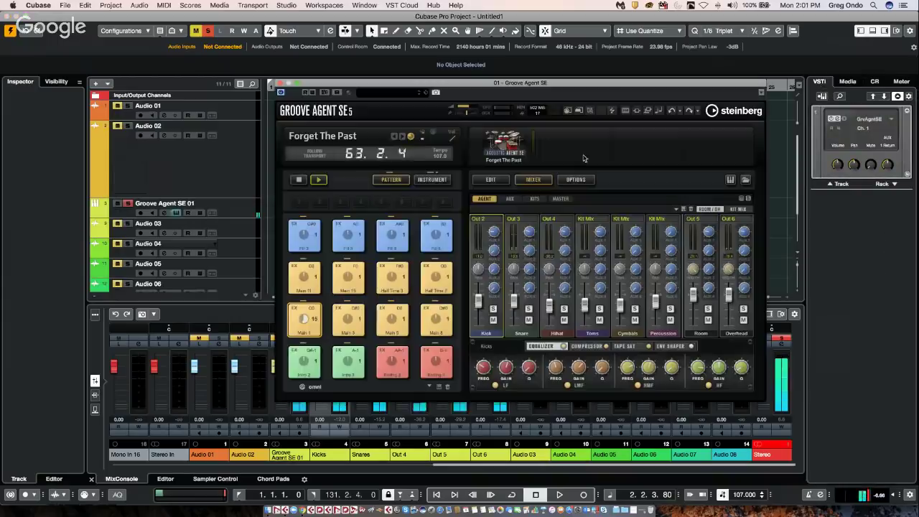
{"action": "key", "text": "space"}
{"action": "left_click", "coordinate": [478, 218]}
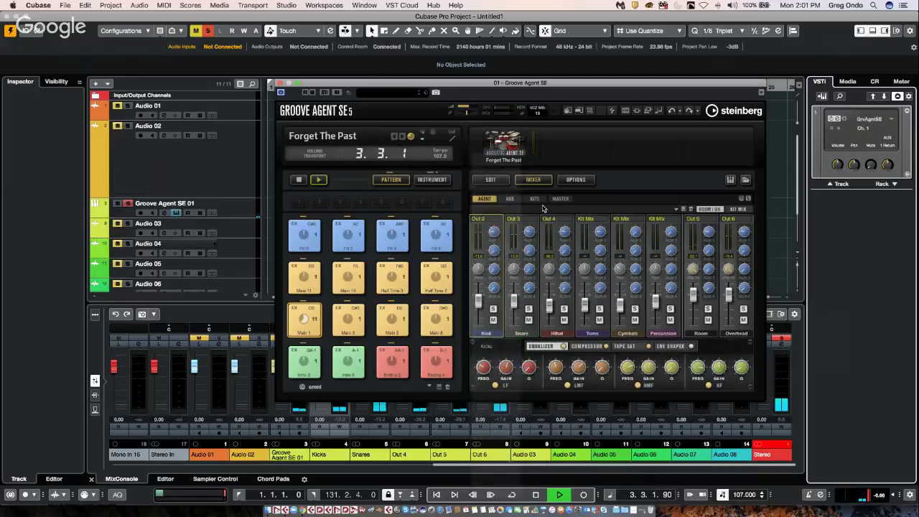
{"action": "left_click", "coordinate": [496, 219]}
{"action": "left_click", "coordinate": [299, 180]}
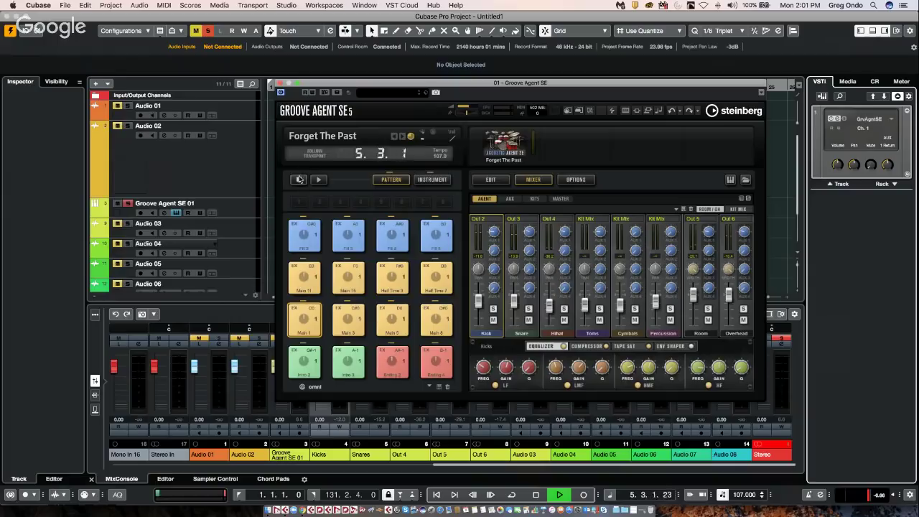
Step: Load the Haywire kit in place of Forget The Past and audition its pattern playback
{"action": "left_click", "coordinate": [434, 179]}
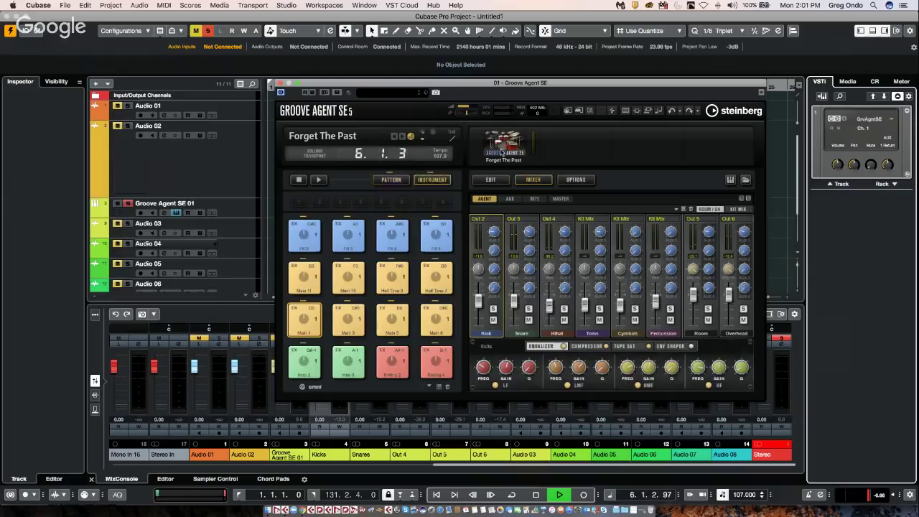
{"action": "right_click", "coordinate": [503, 156]}
{"action": "left_click", "coordinate": [542, 156]}
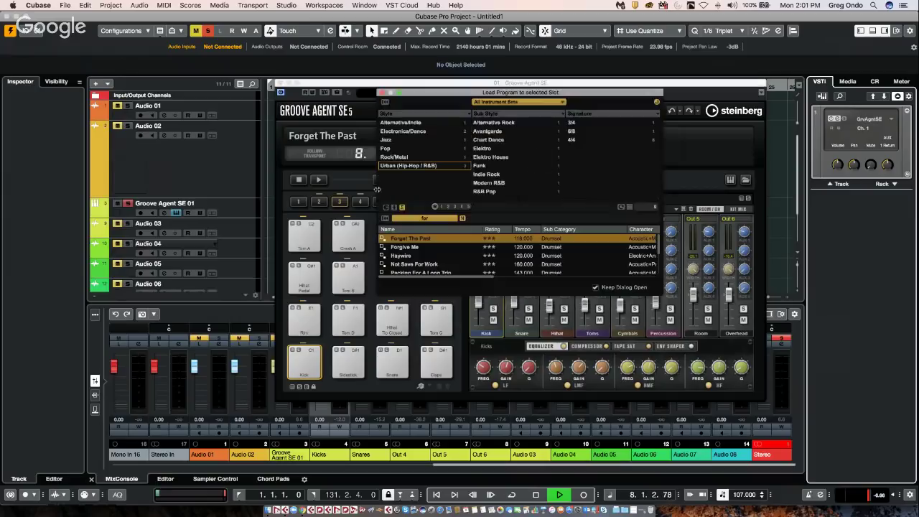
{"action": "left_click", "coordinate": [419, 256]}
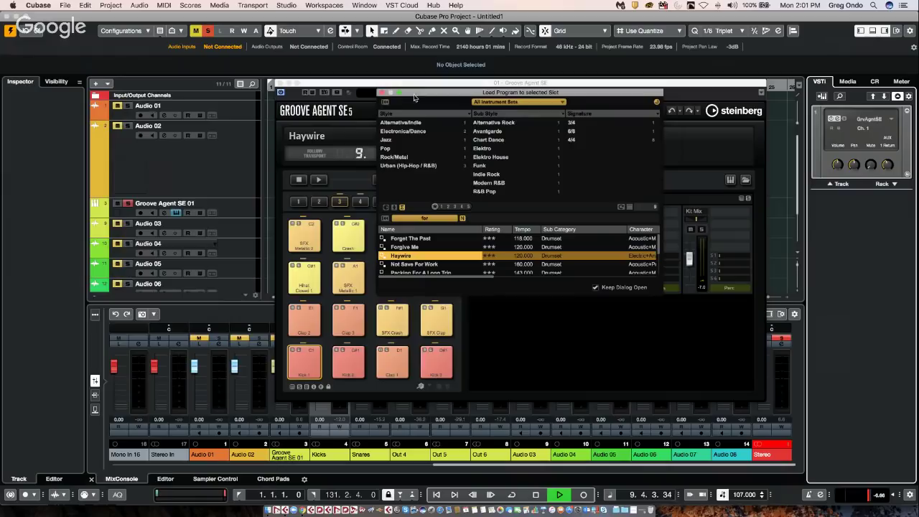
{"action": "left_click", "coordinate": [382, 94]}
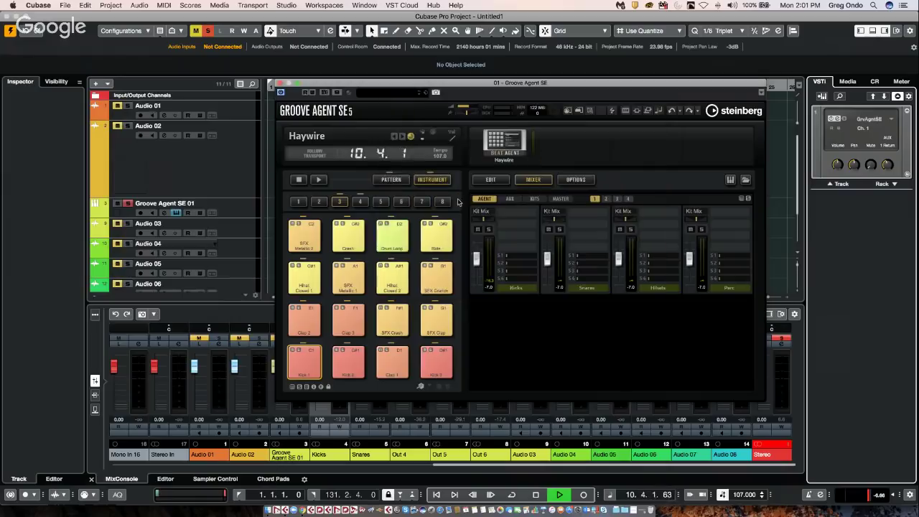
{"action": "left_click", "coordinate": [320, 180]}
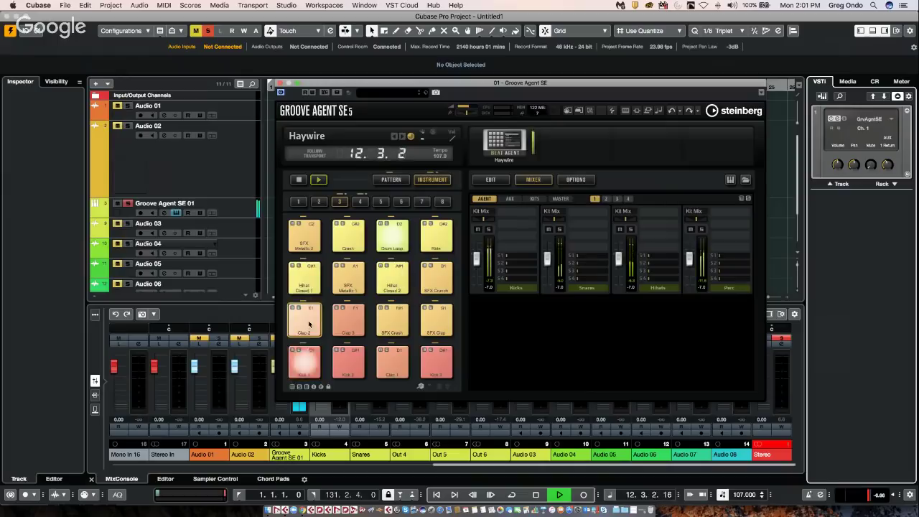
{"action": "left_click", "coordinate": [299, 179]}
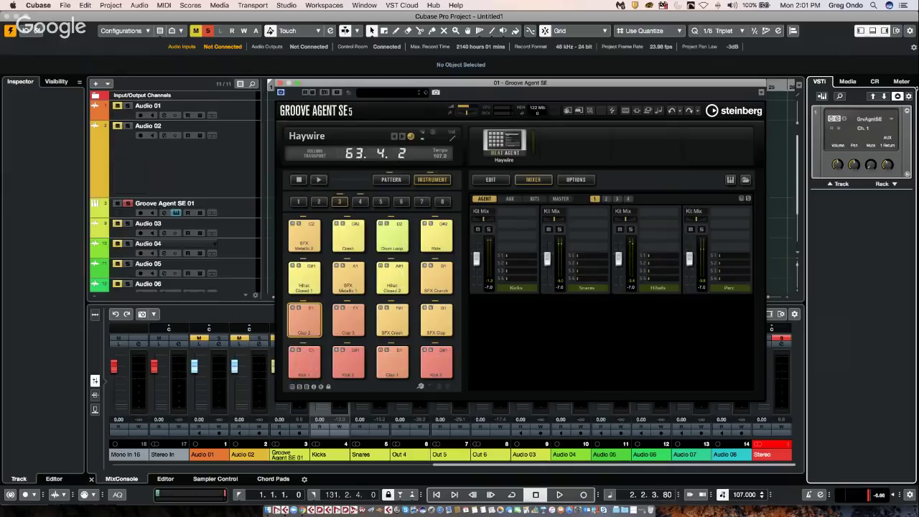
Step: Remove Groove Agent SE from the first VST instrument slot, discarding its changes, and load a fresh Groove Agent SE there
{"action": "left_click", "coordinate": [875, 120]}
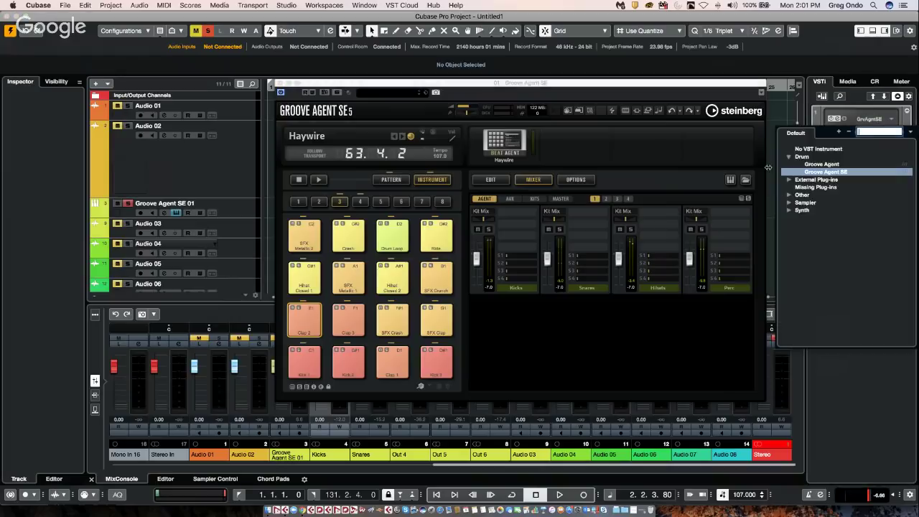
{"action": "left_click", "coordinate": [814, 150]}
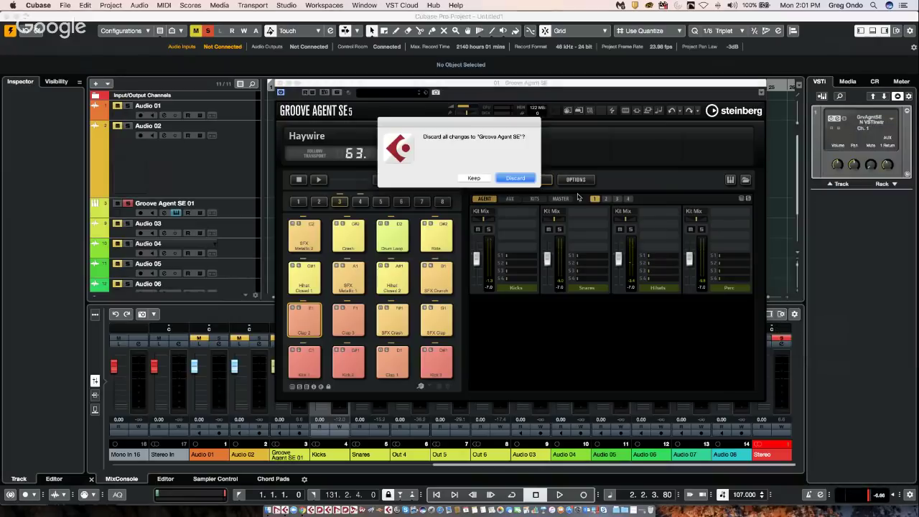
{"action": "key", "text": "Return"}
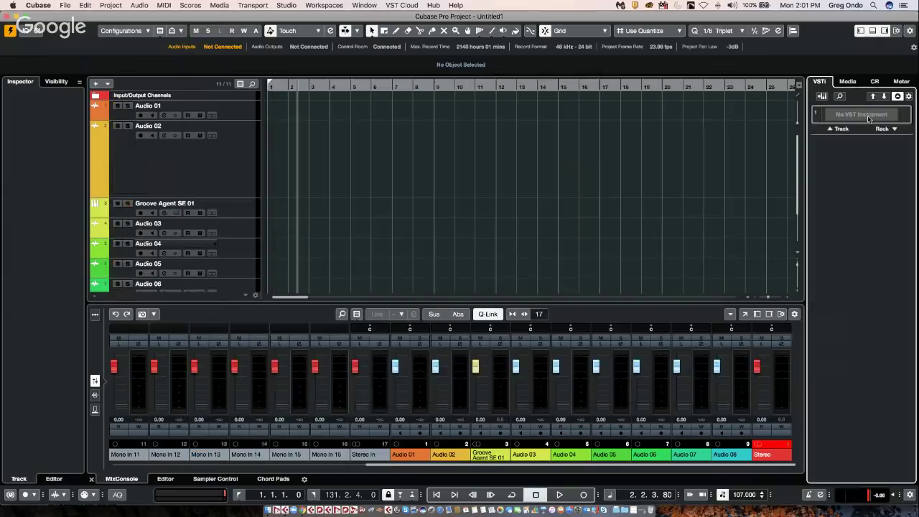
{"action": "left_click", "coordinate": [869, 117]}
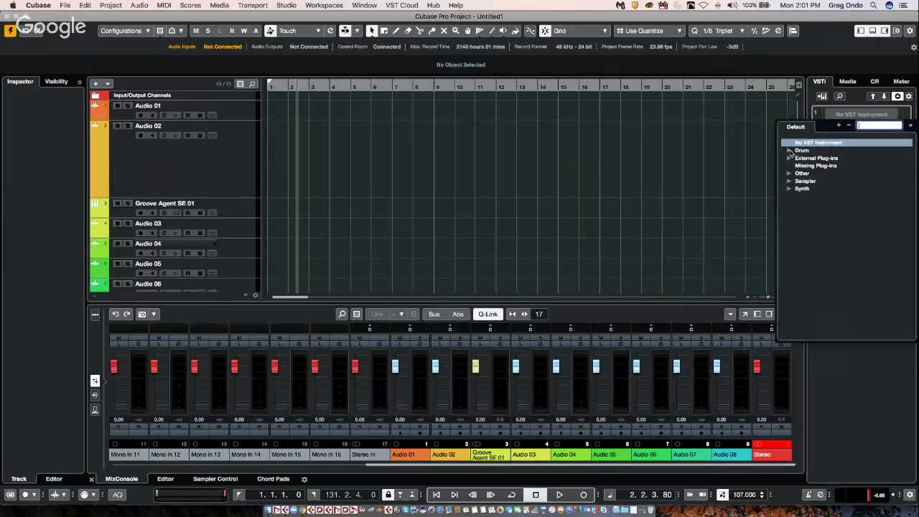
{"action": "left_click", "coordinate": [789, 151]}
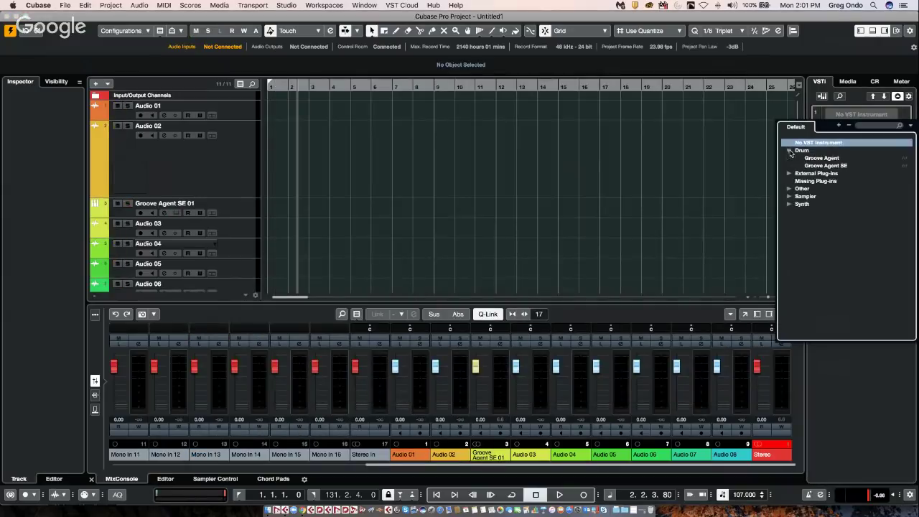
{"action": "left_click", "coordinate": [844, 167]}
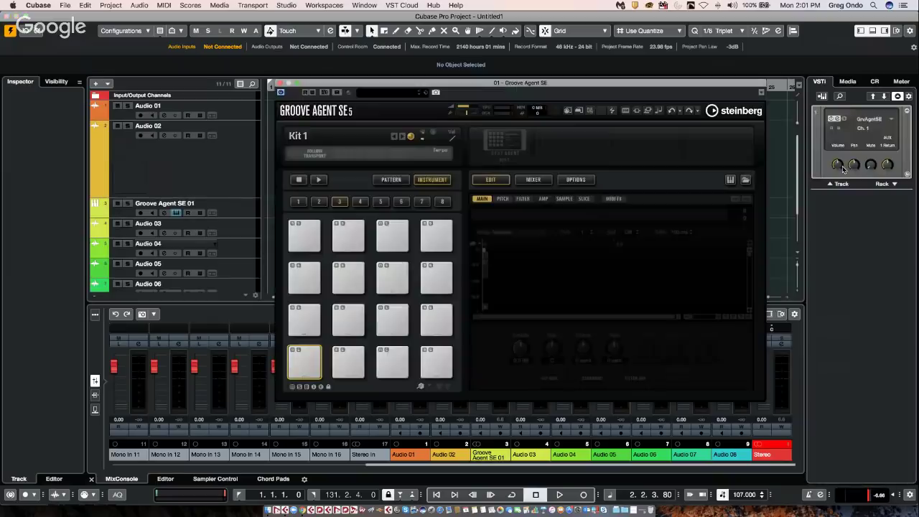
Step: Load the Haywire kit with its patterns into the empty Beat Agent slot
{"action": "left_click", "coordinate": [513, 148]}
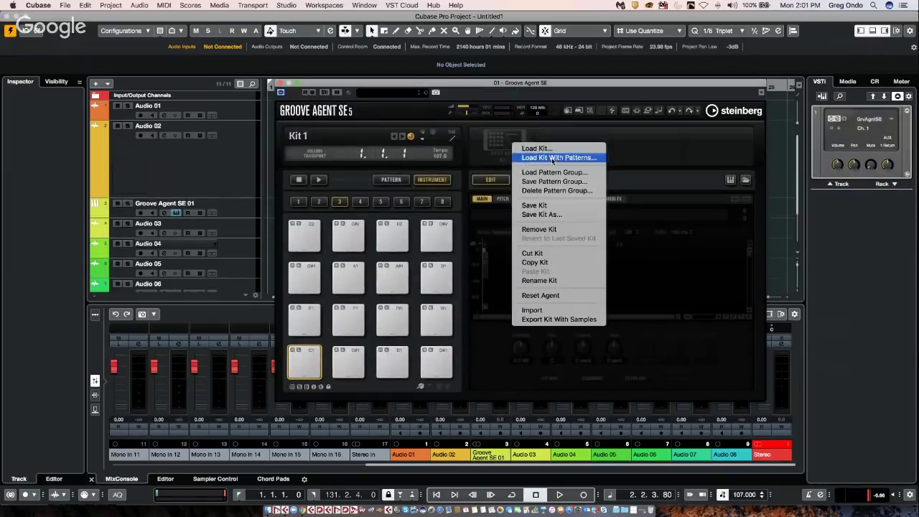
{"action": "left_click", "coordinate": [523, 159]}
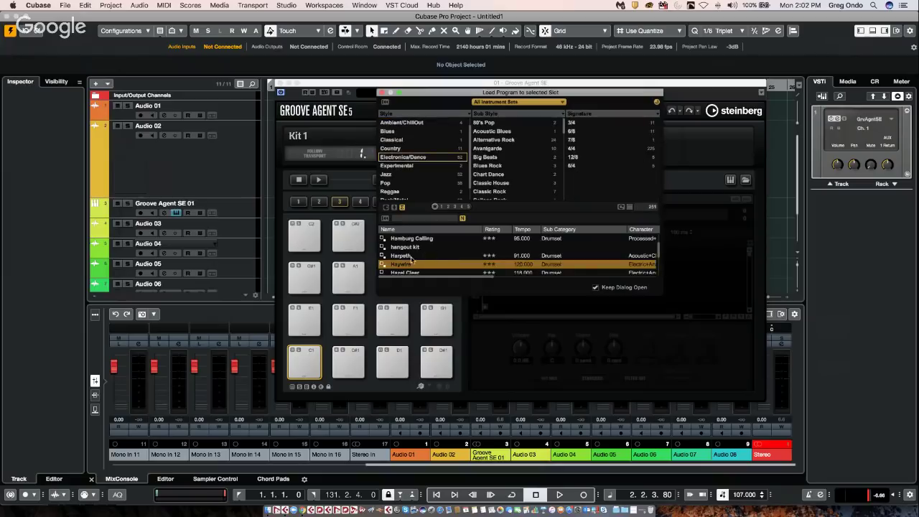
{"action": "left_click", "coordinate": [439, 265]}
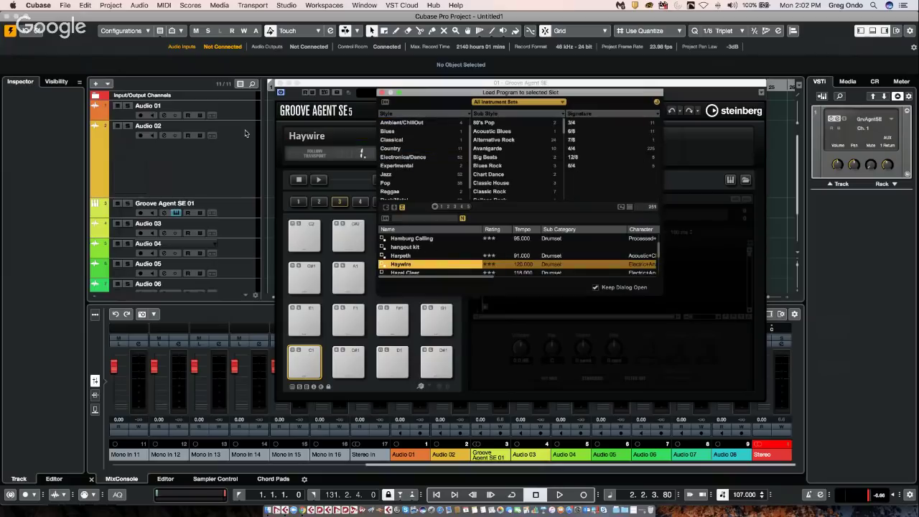
{"action": "left_click", "coordinate": [383, 93]}
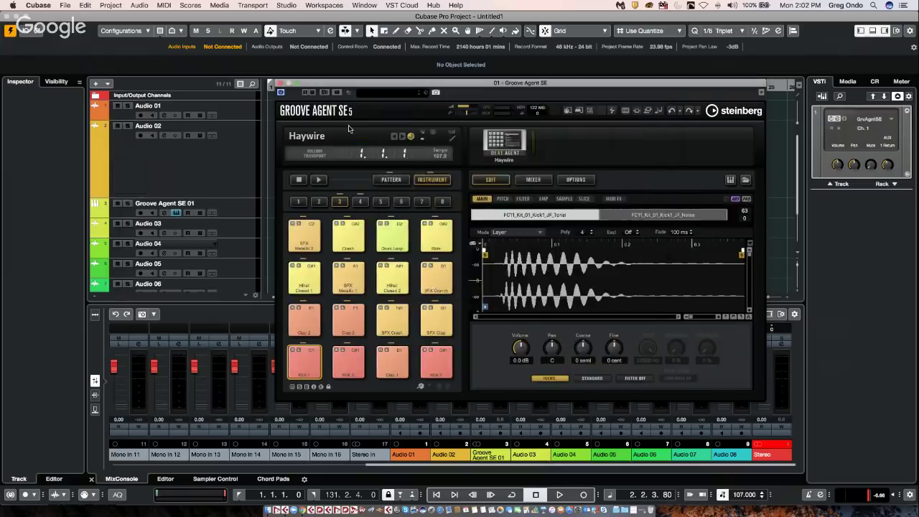
Step: Audition the Haywire pattern and lower the Control Room main level to -29.8 dB while it plays
{"action": "left_click", "coordinate": [319, 181]}
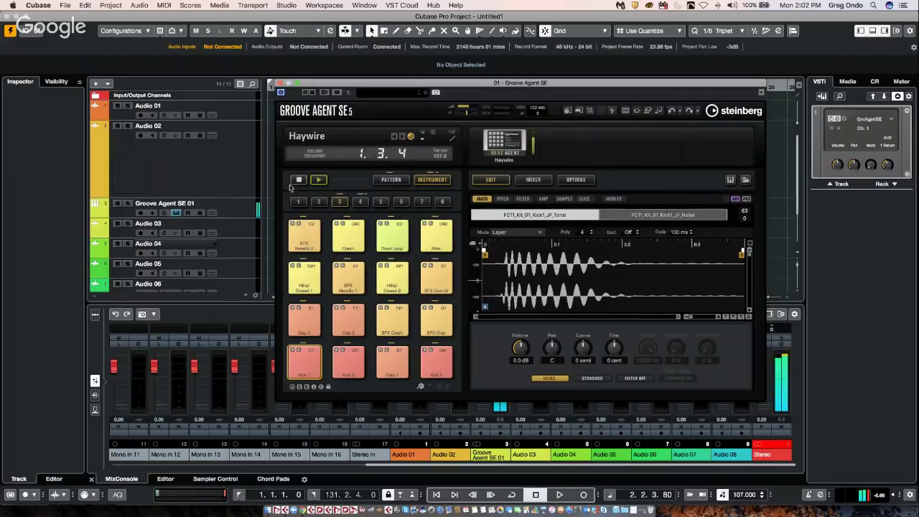
{"action": "left_click", "coordinate": [299, 180]}
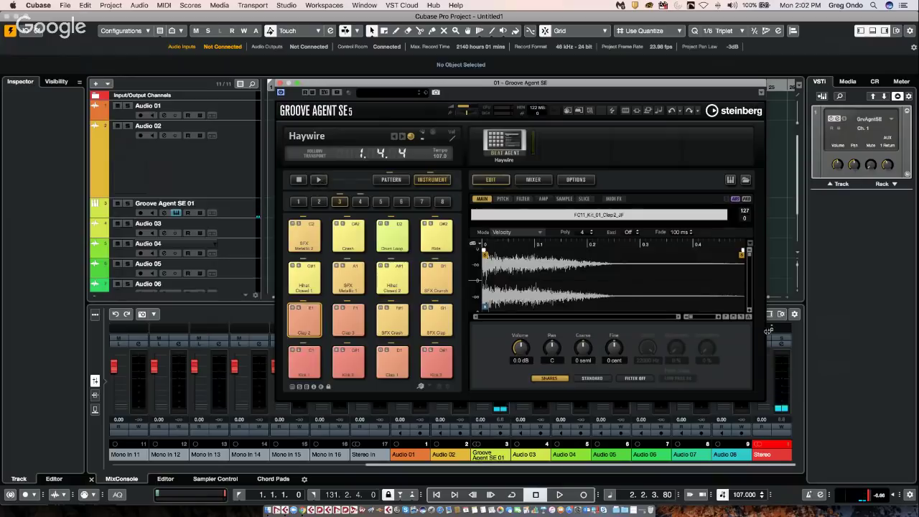
{"action": "left_click", "coordinate": [875, 82]}
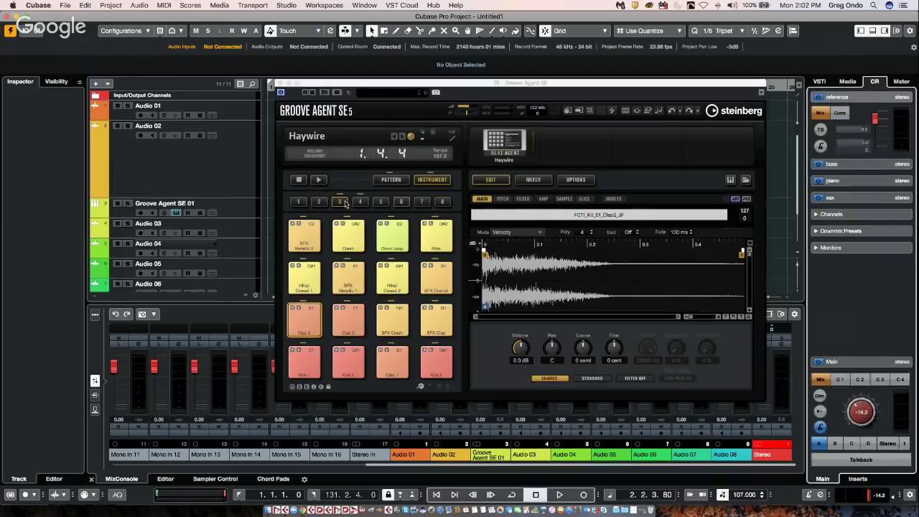
{"action": "left_click", "coordinate": [320, 180]}
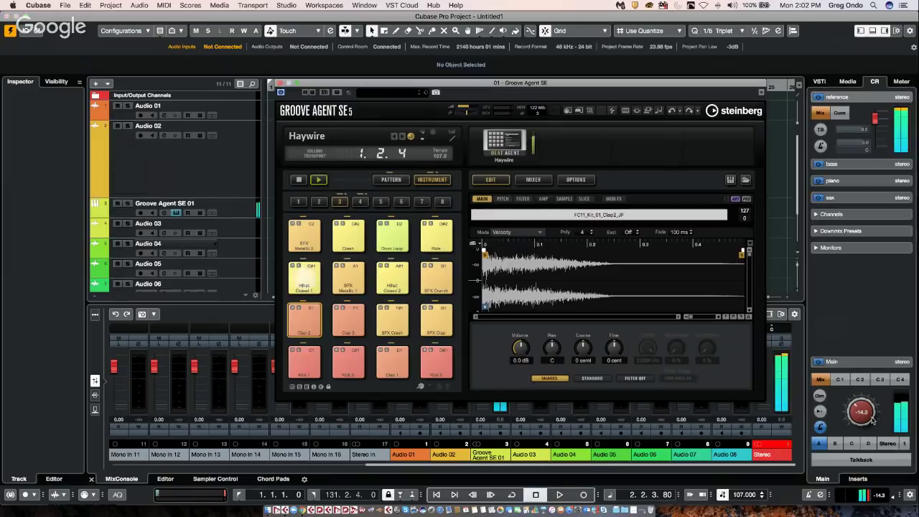
Step: Show the kit's pattern pads and trigger Groove 4 followed by Groove 5
{"action": "left_click", "coordinate": [391, 180]}
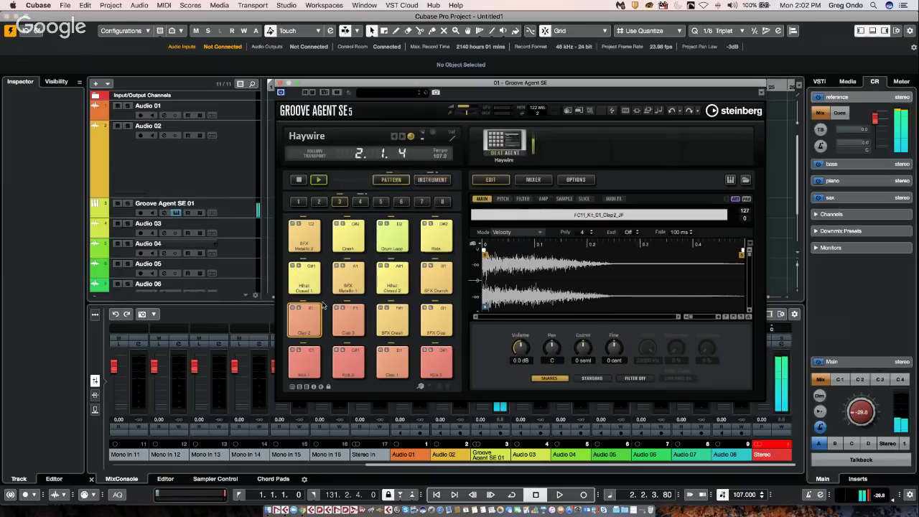
{"action": "left_click", "coordinate": [311, 325]}
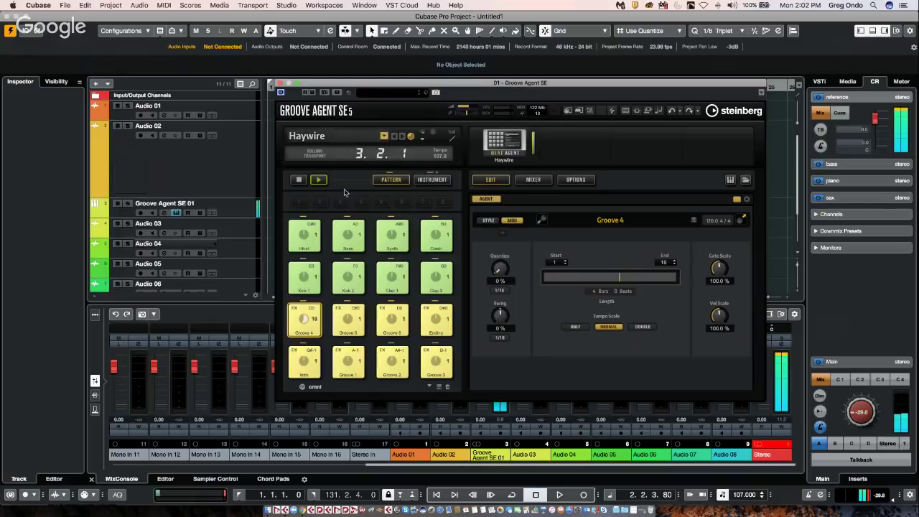
{"action": "left_click", "coordinate": [356, 316]}
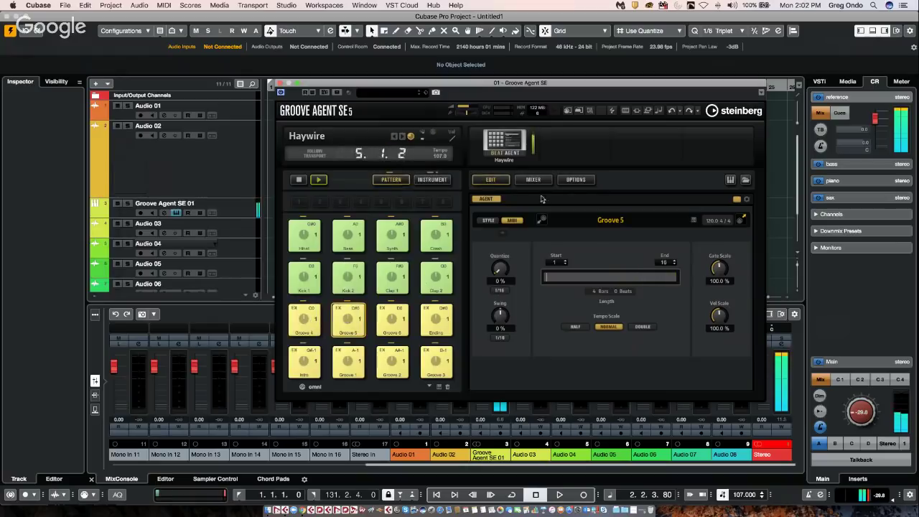
Step: Return to the instrument pads, solo the Kick 1 pad and open its output assignment choices
{"action": "left_click", "coordinate": [440, 180]}
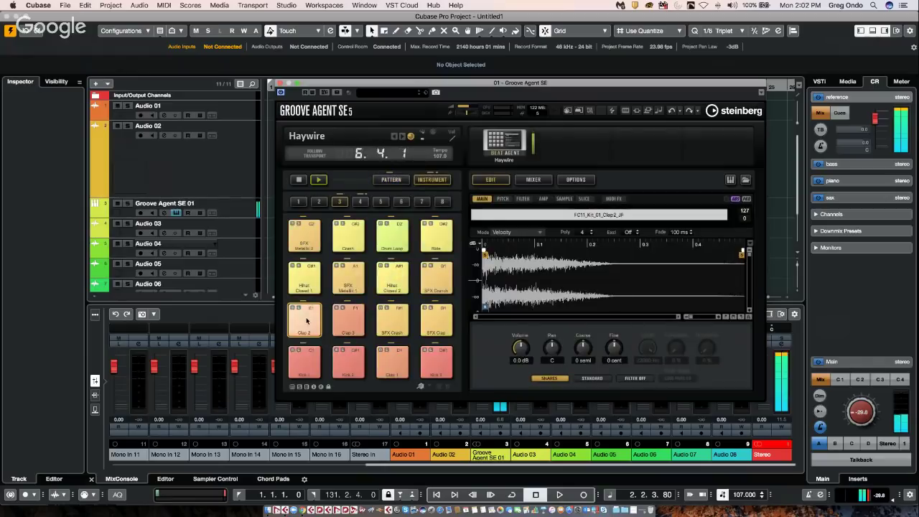
{"action": "left_click", "coordinate": [300, 352]}
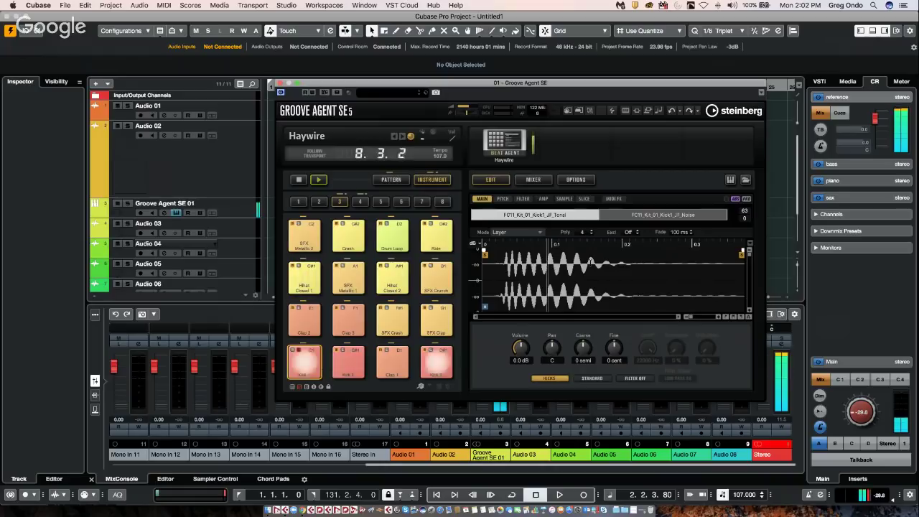
{"action": "left_click", "coordinate": [549, 375]}
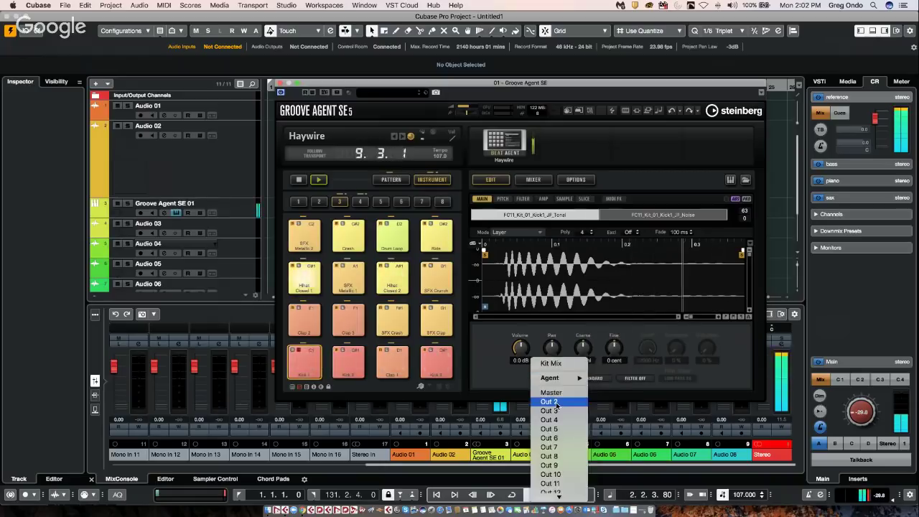
Step: Route the Kick 1 pad to Out 2 and check its separate mixer channel by briefly soloing it
{"action": "left_click", "coordinate": [555, 404]}
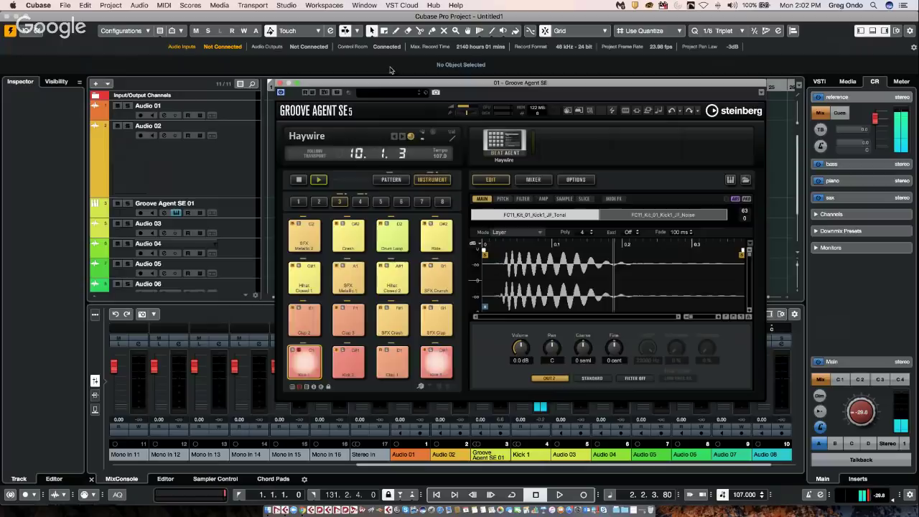
{"action": "left_click_drag", "start_coordinate": [386, 85], "coordinate": [615, 24]}
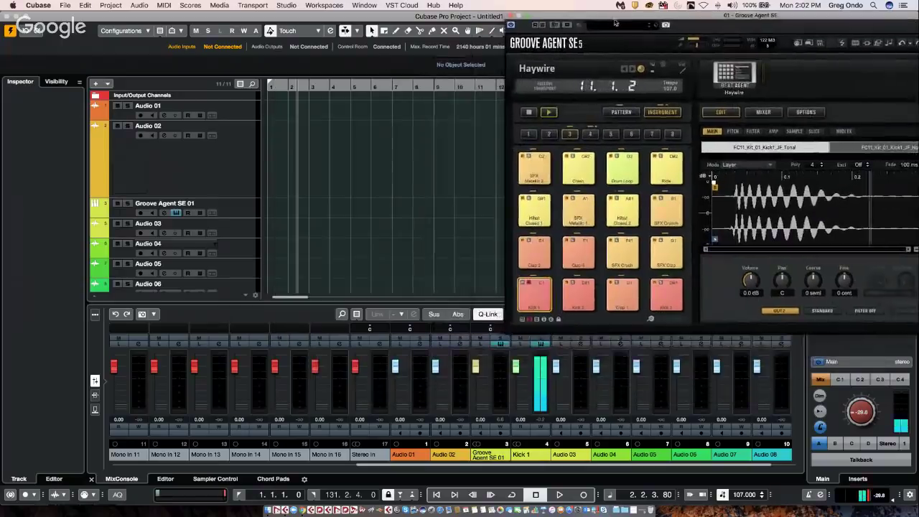
{"action": "left_click", "coordinate": [541, 339]}
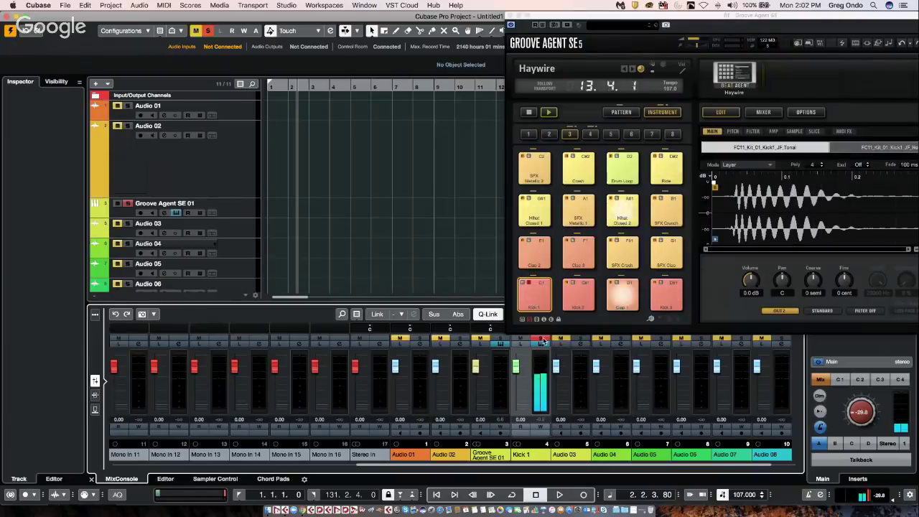
{"action": "left_click", "coordinate": [542, 340]}
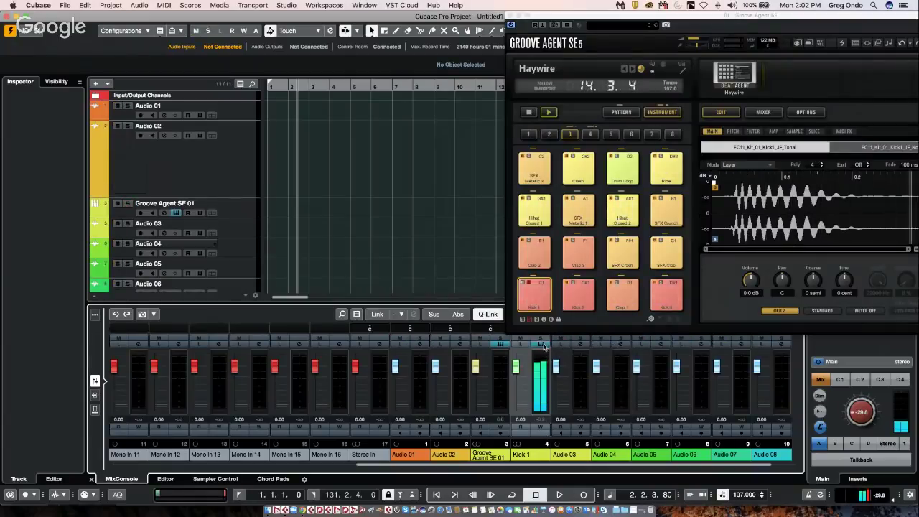
Step: Boost the second EQ band of the Kick 1 channel by about 15 dB at about 153 Hz
{"action": "left_click", "coordinate": [544, 346]}
{"action": "left_click", "coordinate": [542, 345]}
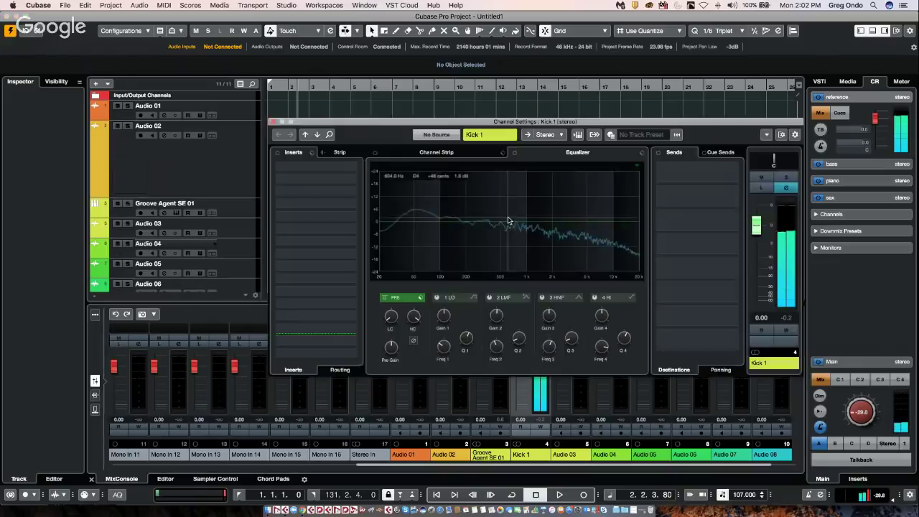
{"action": "left_click_drag", "start_coordinate": [508, 221], "coordinate": [456, 191]}
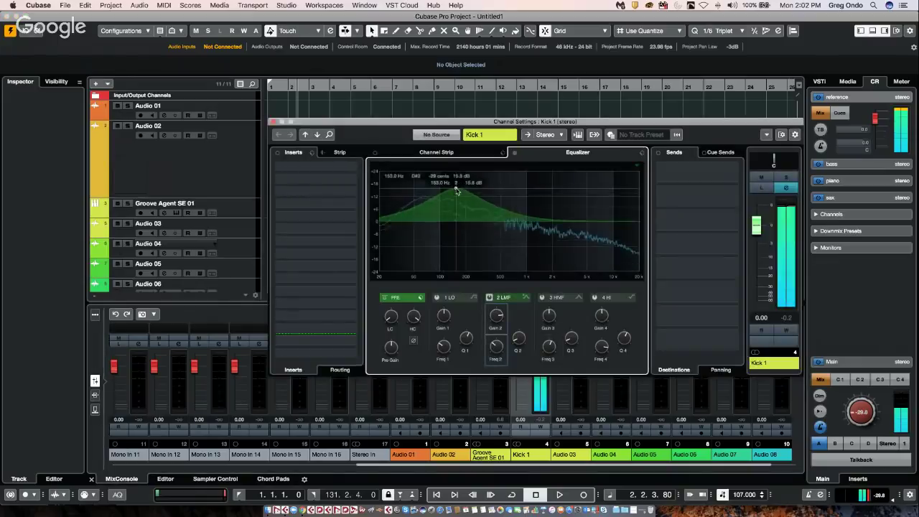
{"action": "left_click_drag", "start_coordinate": [466, 119], "coordinate": [440, 240]}
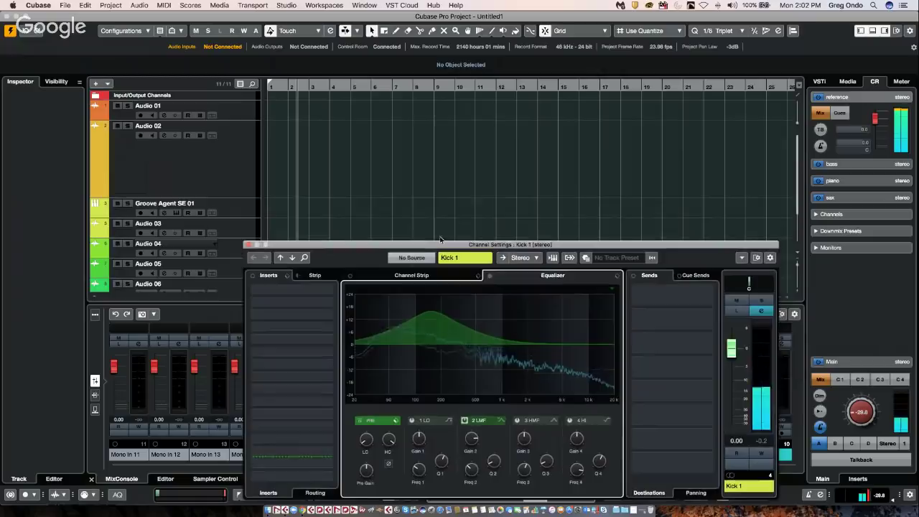
{"action": "left_click", "coordinate": [248, 244]}
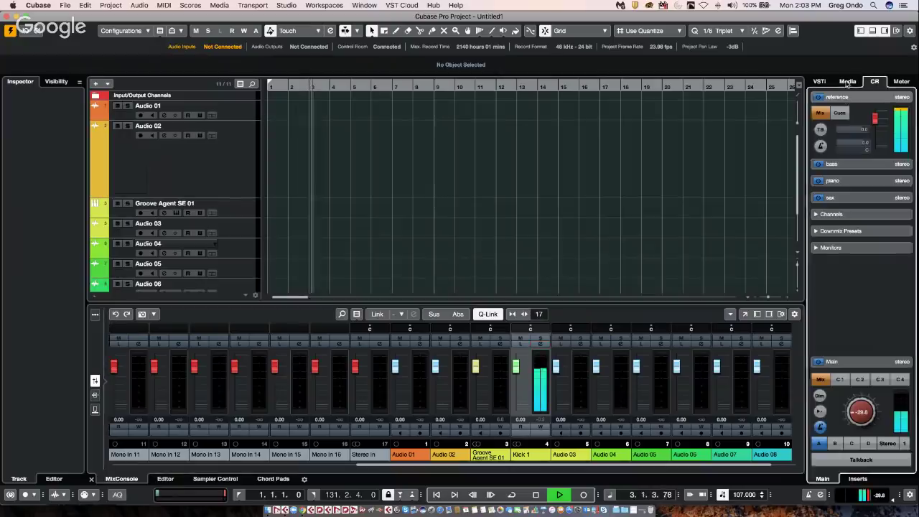
Step: Reopen Groove Agent SE, route the Clap 1 pad to Out 2 as well, and stop playback
{"action": "left_click", "coordinate": [819, 81]}
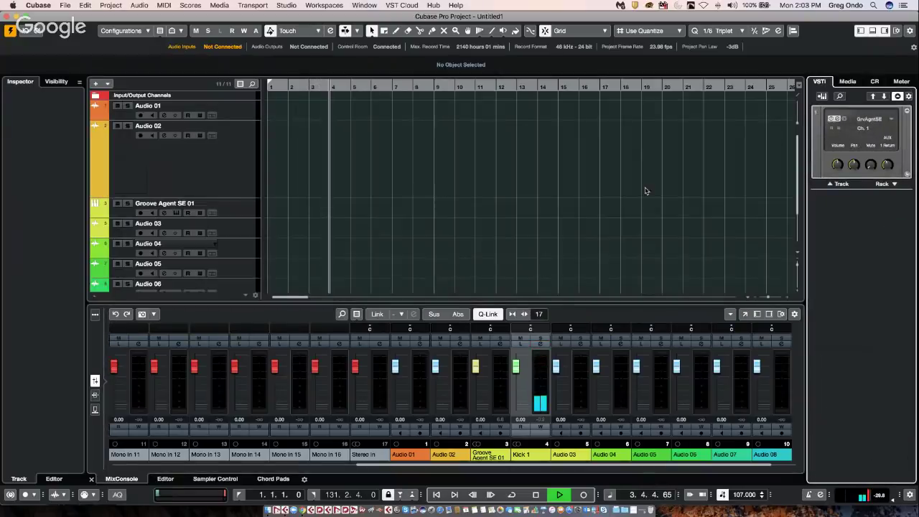
{"action": "left_click", "coordinate": [834, 119]}
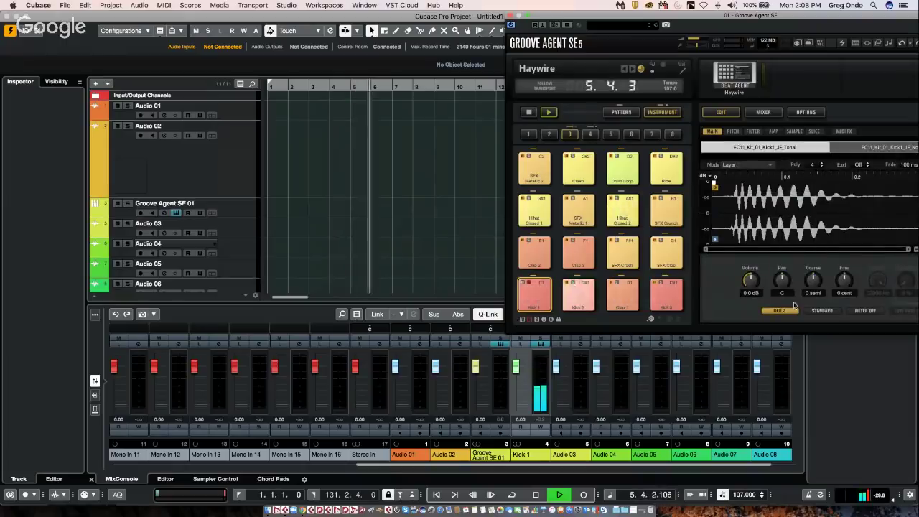
{"action": "left_click", "coordinate": [616, 287]}
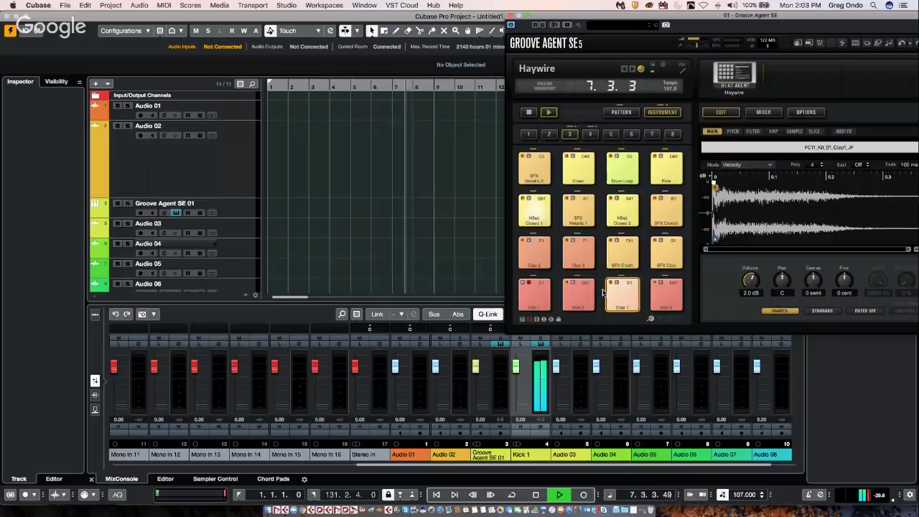
{"action": "left_click", "coordinate": [783, 298]}
{"action": "left_click", "coordinate": [787, 335]}
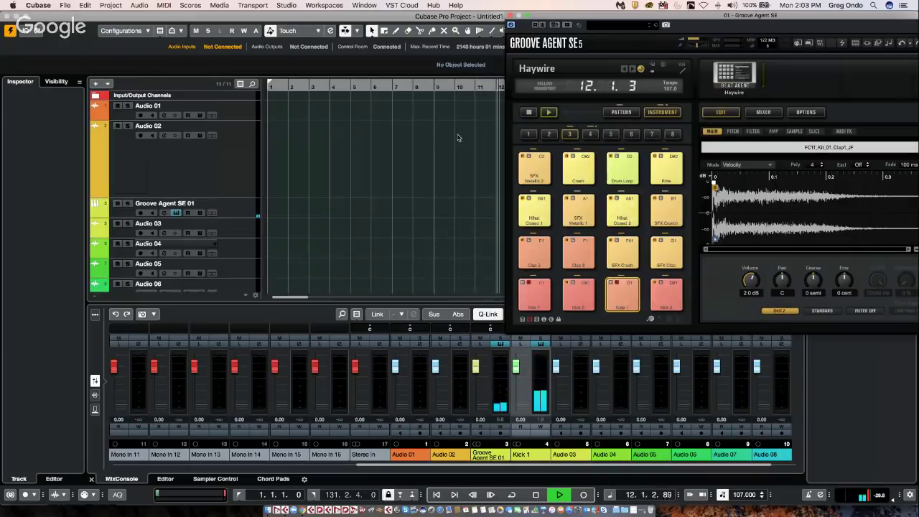
{"action": "key", "text": "space"}
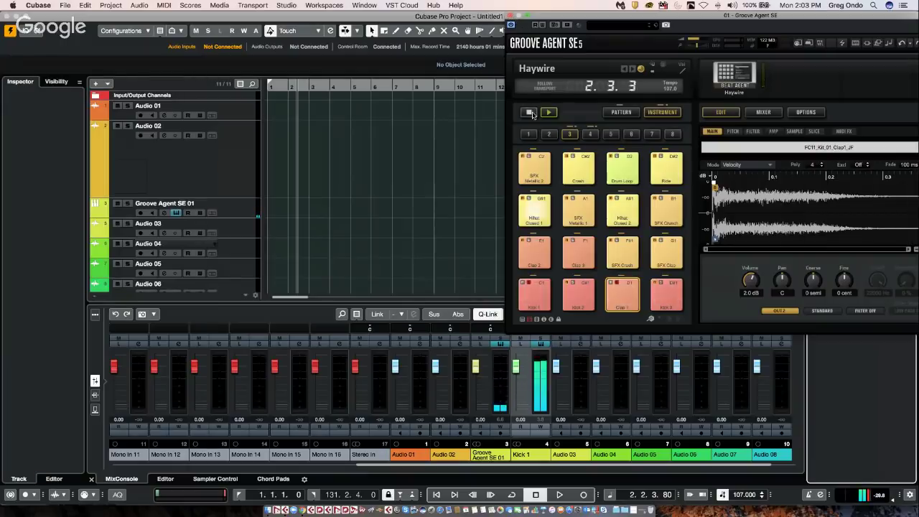
{"action": "left_click", "coordinate": [529, 113]}
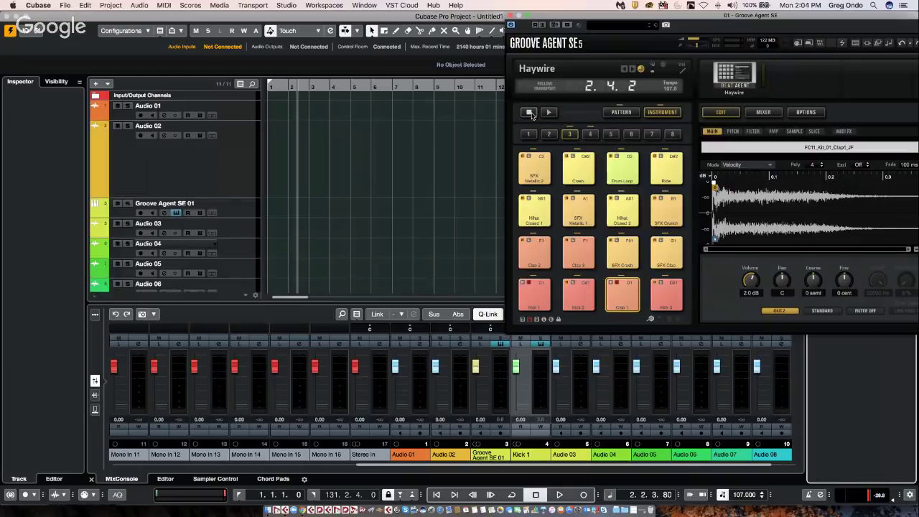
Step: Add a Signature track below the Audio 02 track
{"action": "right_click", "coordinate": [276, 142]}
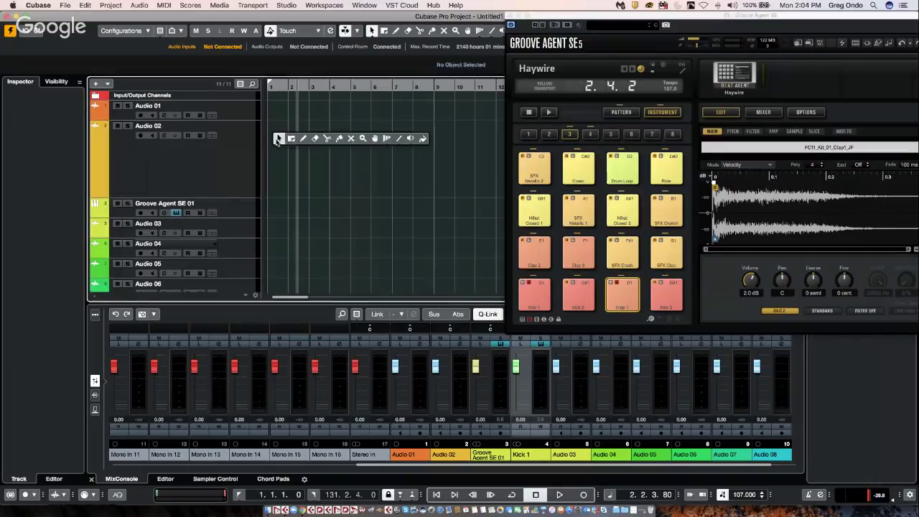
{"action": "left_click", "coordinate": [287, 85]}
{"action": "left_click_drag", "start_coordinate": [287, 85], "coordinate": [285, 47]}
{"action": "right_click", "coordinate": [279, 154]}
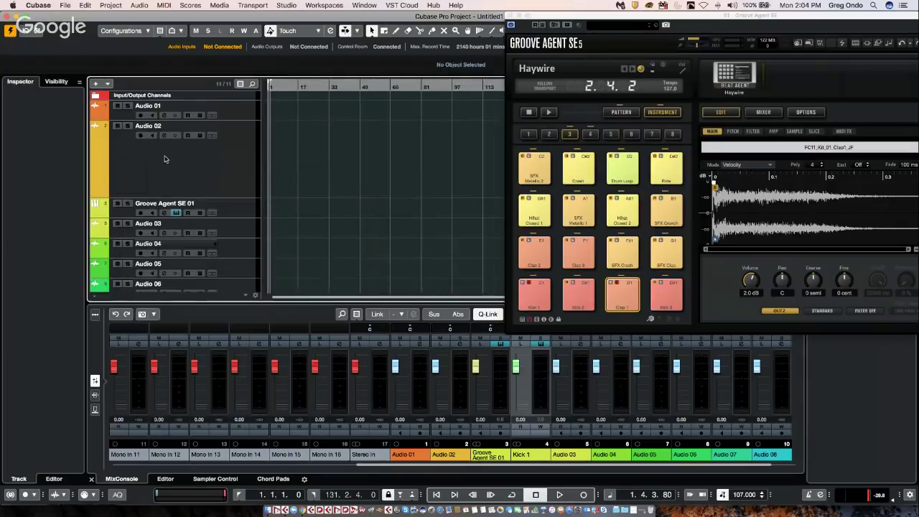
{"action": "right_click", "coordinate": [168, 156]}
{"action": "mouse_move", "coordinate": [245, 161]}
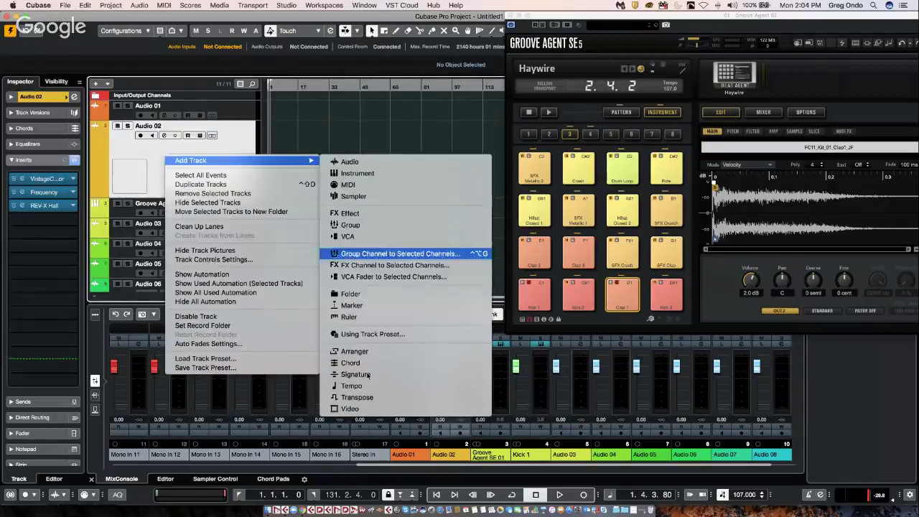
{"action": "left_click", "coordinate": [407, 378]}
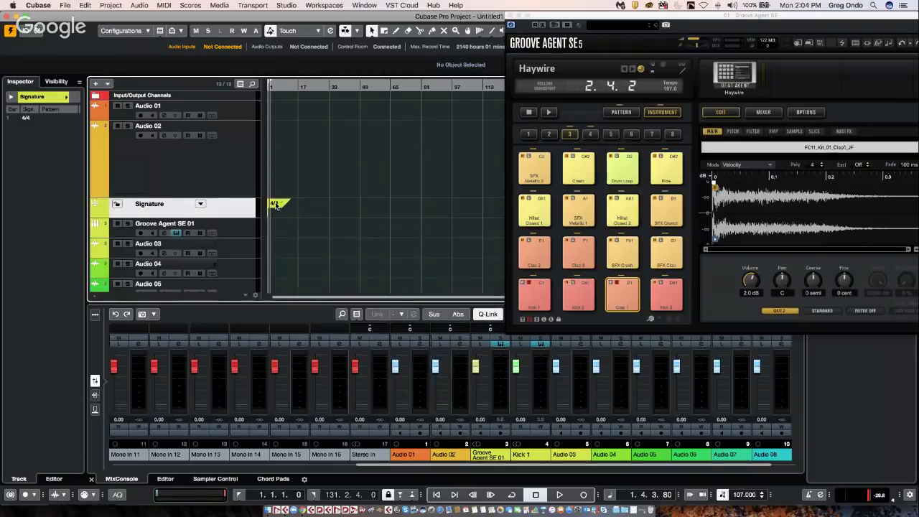
Step: Draw extra 4/4 signature events at bars 4 and 21, and undo both additions
{"action": "right_click", "coordinate": [283, 208]}
{"action": "left_click", "coordinate": [278, 204]}
{"action": "left_click", "coordinate": [277, 204]}
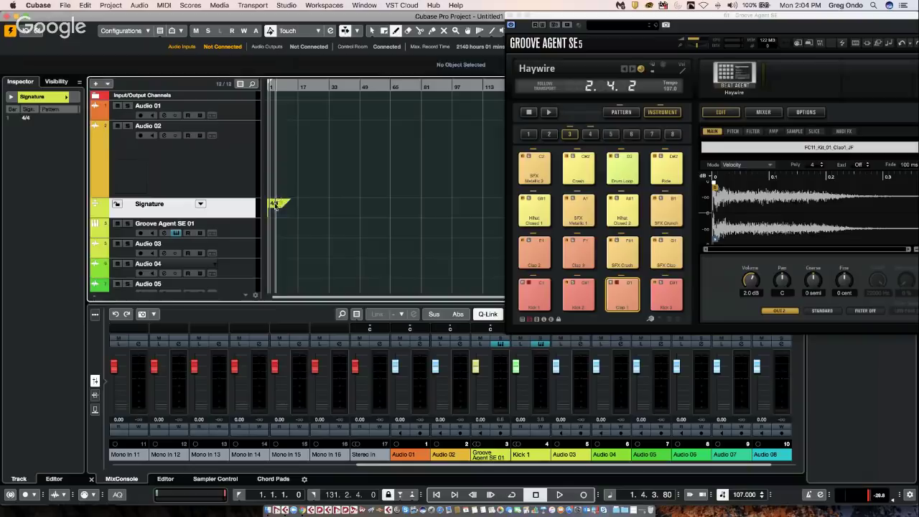
{"action": "left_click", "coordinate": [311, 203]}
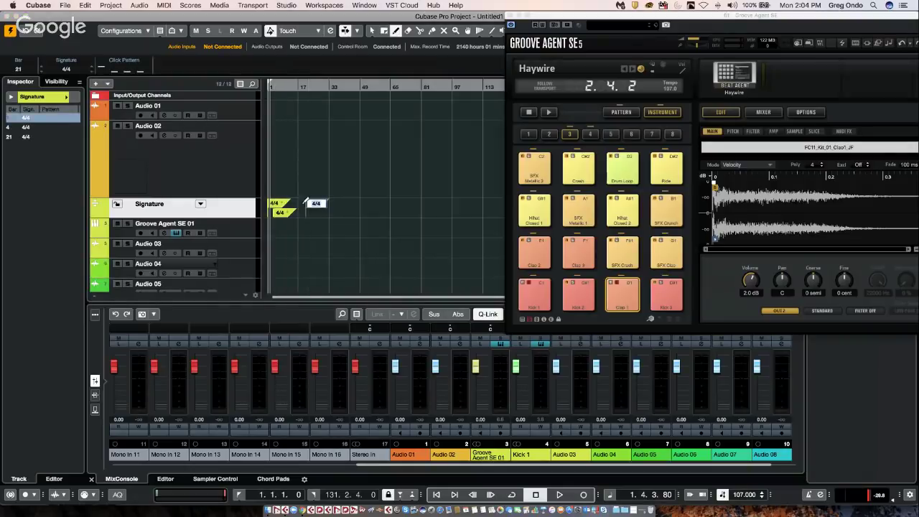
{"action": "right_click", "coordinate": [345, 232]}
{"action": "left_click", "coordinate": [345, 232]}
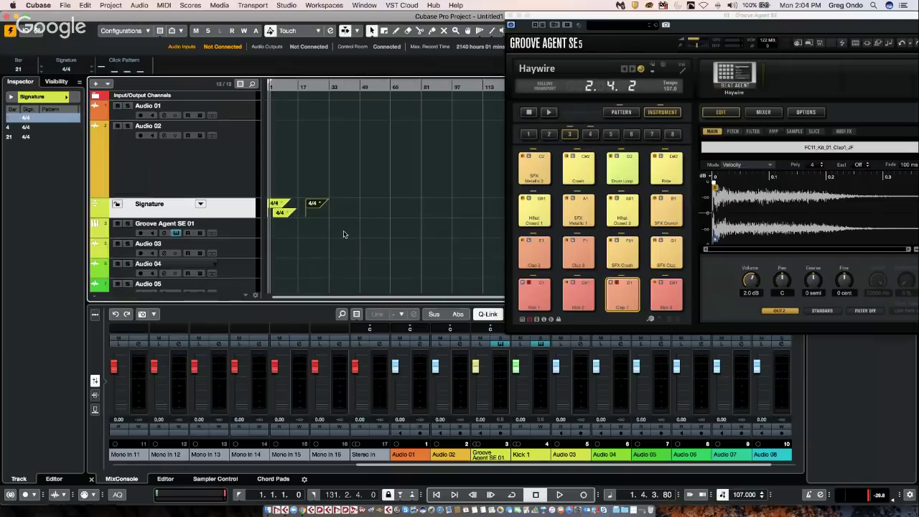
{"action": "key", "text": "super+z"}
{"action": "key", "text": "super+z"}
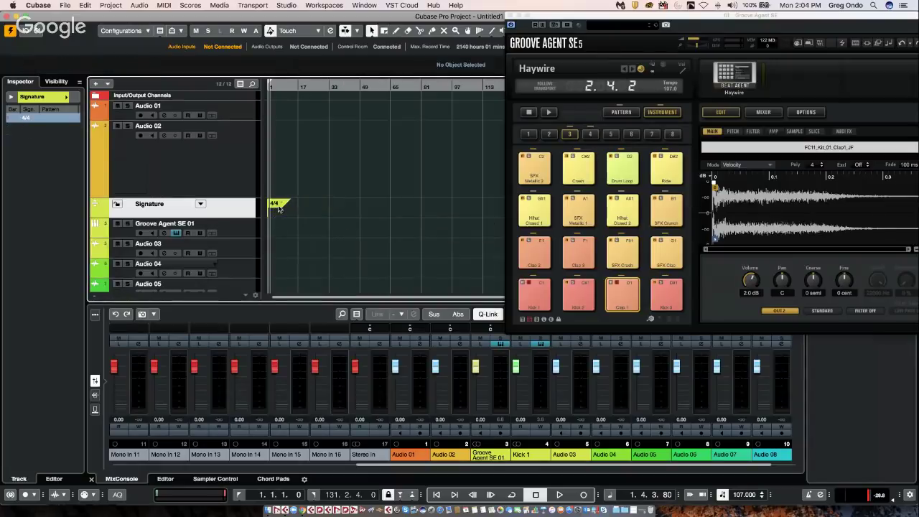
Step: Set the time signature event at bar 1 to 6/8
{"action": "left_click", "coordinate": [277, 206]}
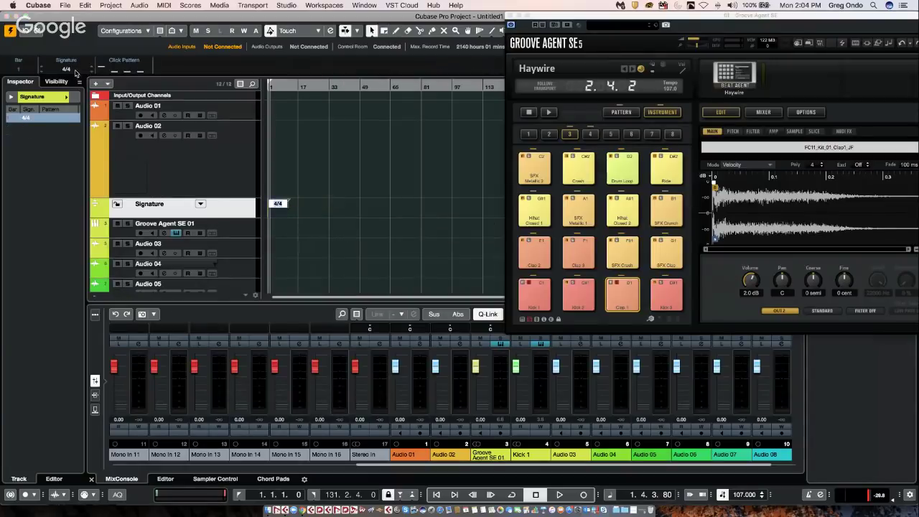
{"action": "left_click", "coordinate": [77, 72]}
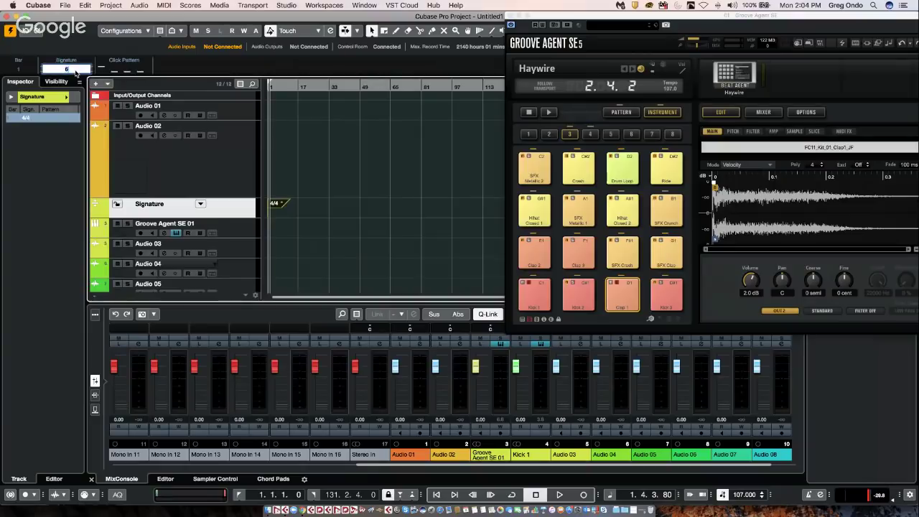
{"action": "type", "text": "6/8"}
{"action": "key", "text": "Return"}
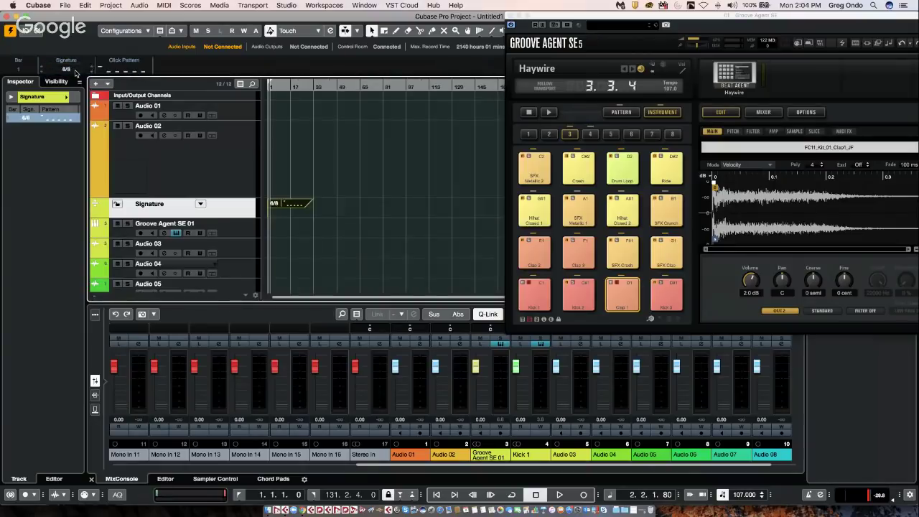
Step: Deactivate the tempo track to try the fixed tempo, and reactivate it
{"action": "left_click_drag", "start_coordinate": [279, 83], "coordinate": [205, 115]}
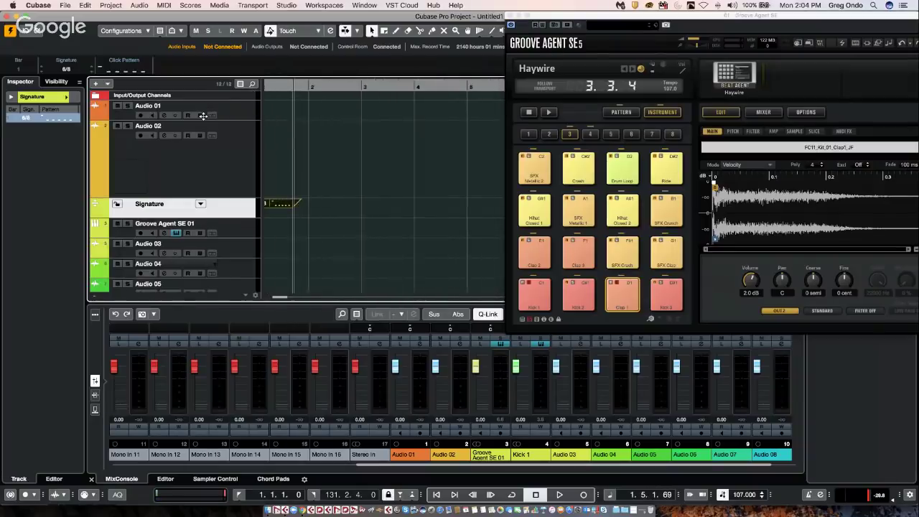
{"action": "left_click", "coordinate": [724, 495]}
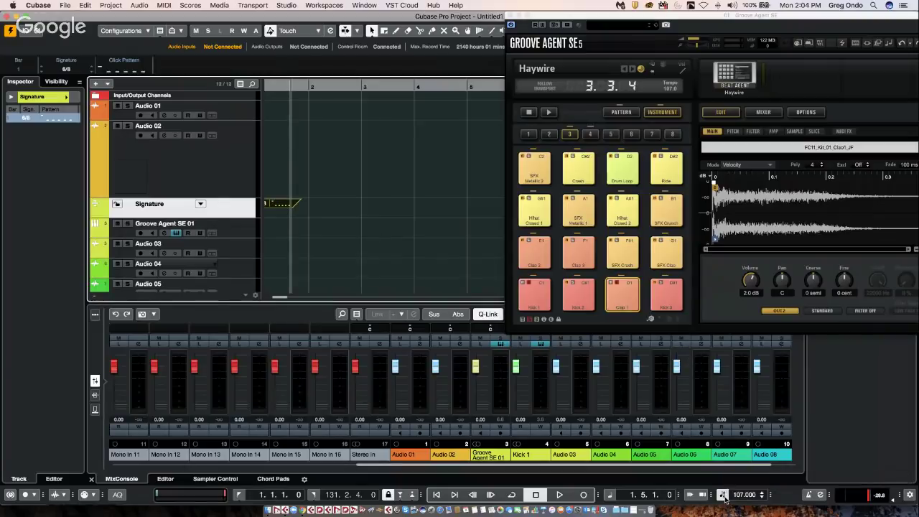
{"action": "left_click_drag", "start_coordinate": [285, 86], "coordinate": [248, 116]}
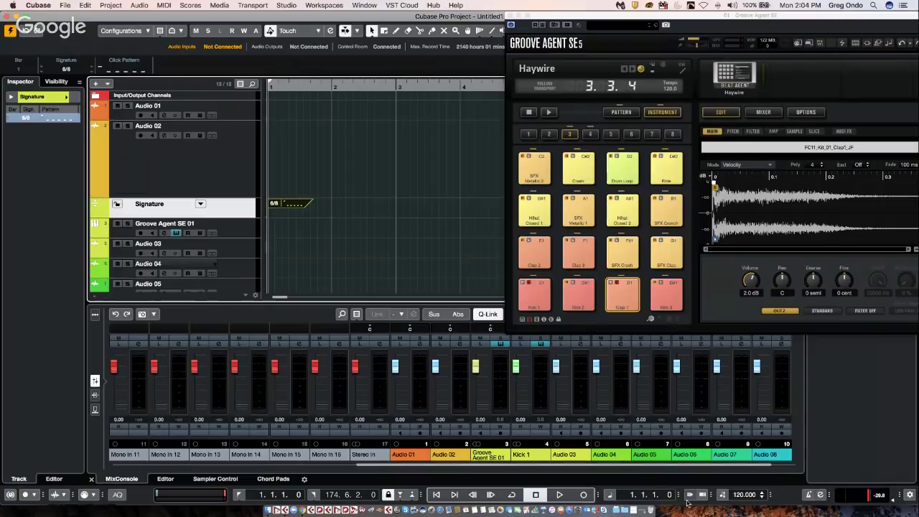
{"action": "left_click", "coordinate": [723, 494]}
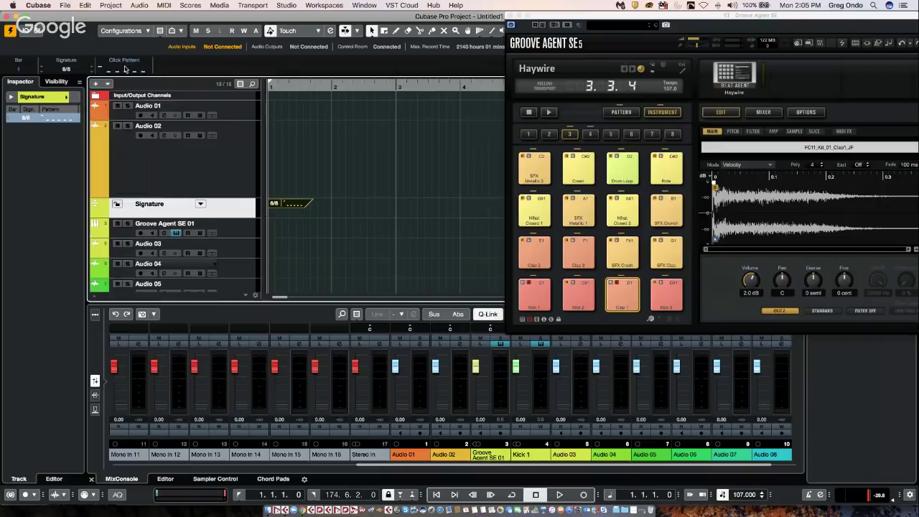
Step: Try the As 4/4 click pattern on the 6/8 signature event and restore the Default pattern
{"action": "left_click", "coordinate": [125, 72]}
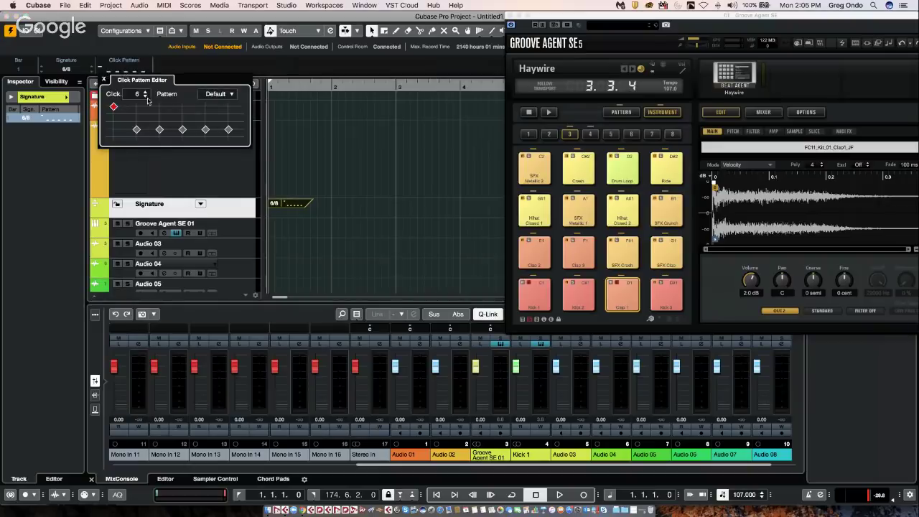
{"action": "left_click", "coordinate": [230, 94]}
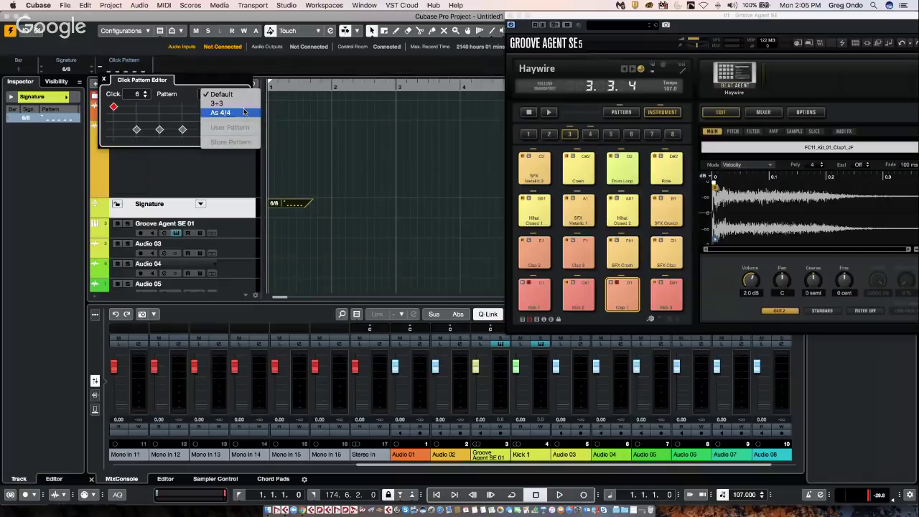
{"action": "left_click", "coordinate": [245, 113]}
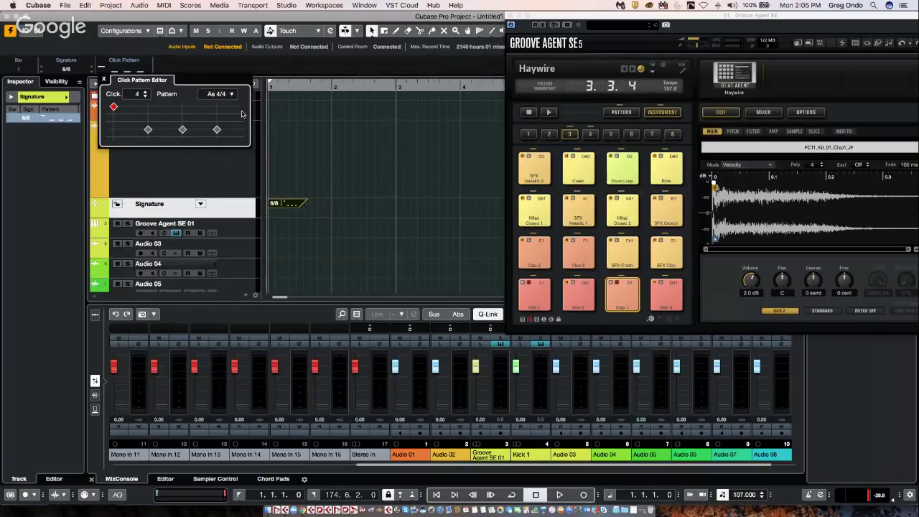
{"action": "left_click", "coordinate": [232, 95]}
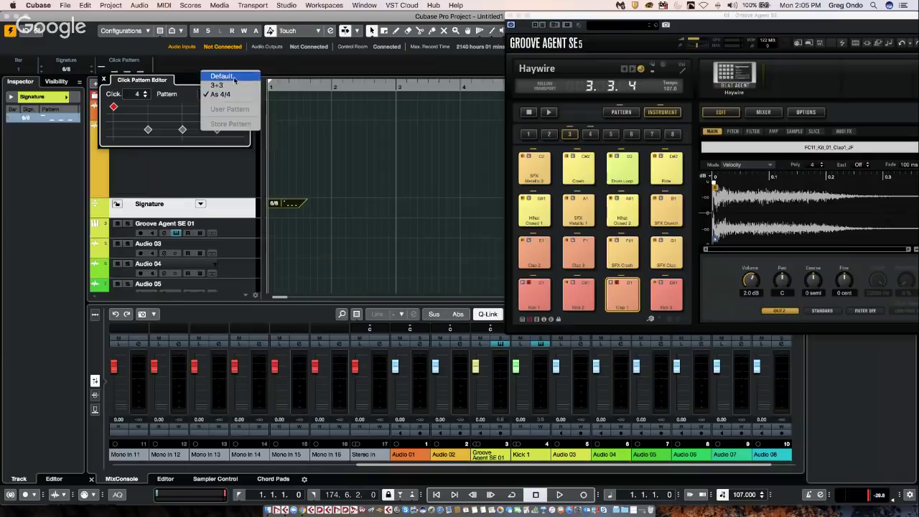
{"action": "left_click", "coordinate": [235, 76]}
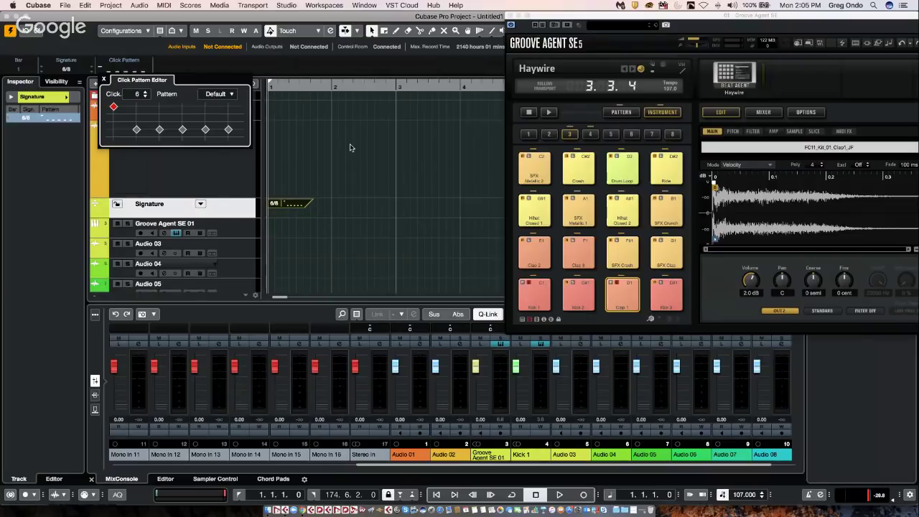
Step: Open the recent project "Bach - Brandenburg Concerto no 3.cpr" and activate it
{"action": "left_click", "coordinate": [64, 5]}
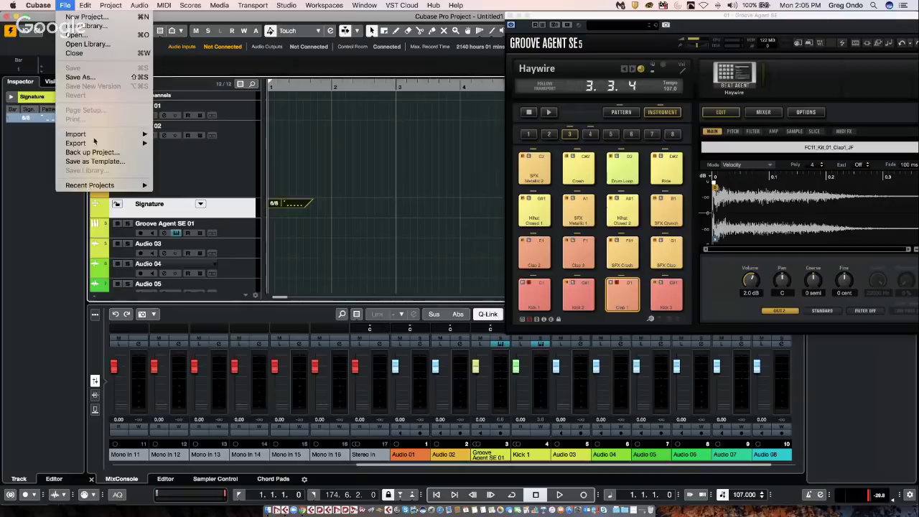
{"action": "mouse_move", "coordinate": [141, 185]}
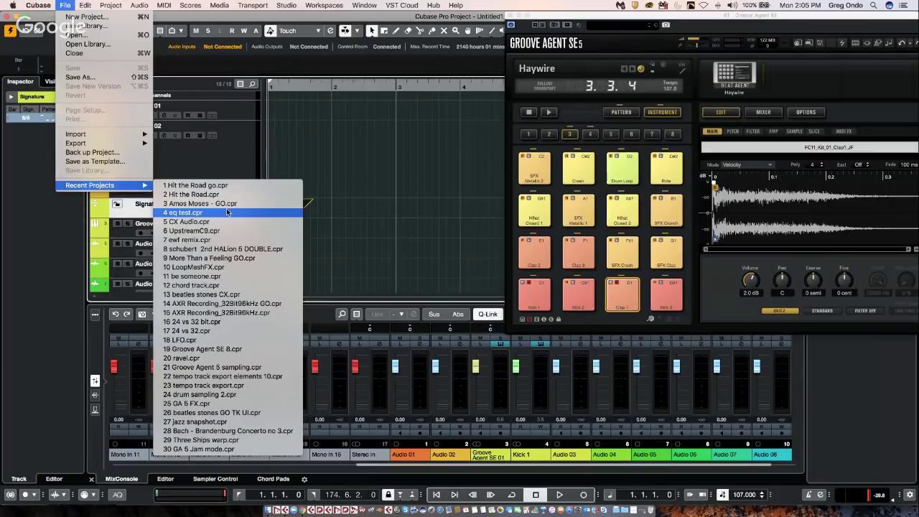
{"action": "left_click", "coordinate": [246, 431]}
{"action": "left_click", "coordinate": [523, 180]}
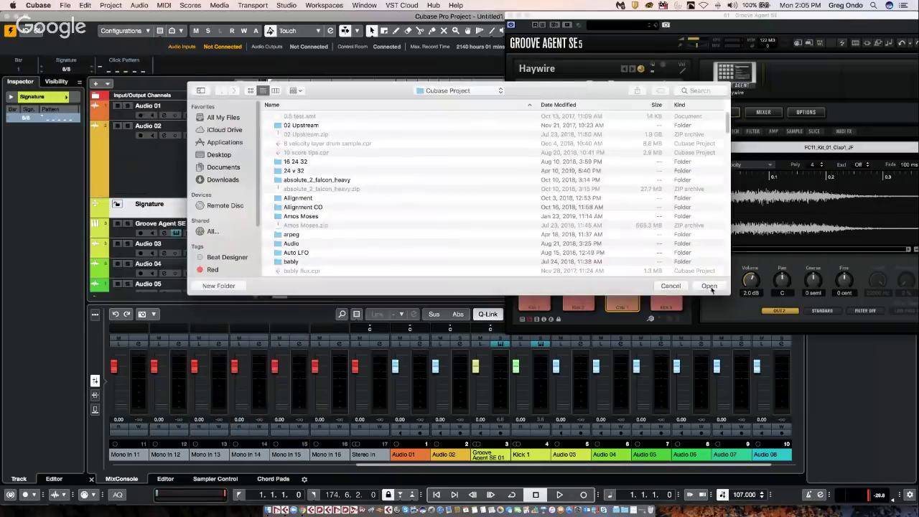
{"action": "left_click", "coordinate": [709, 286]}
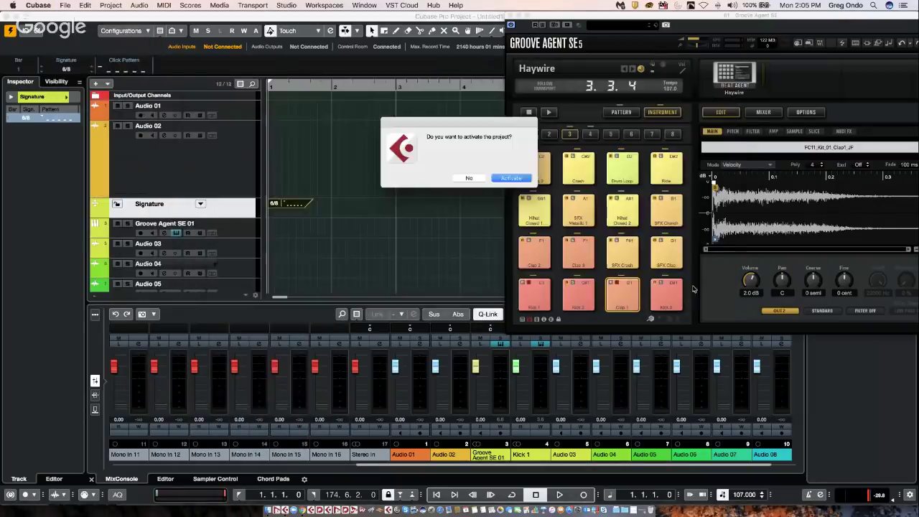
{"action": "left_click", "coordinate": [515, 180]}
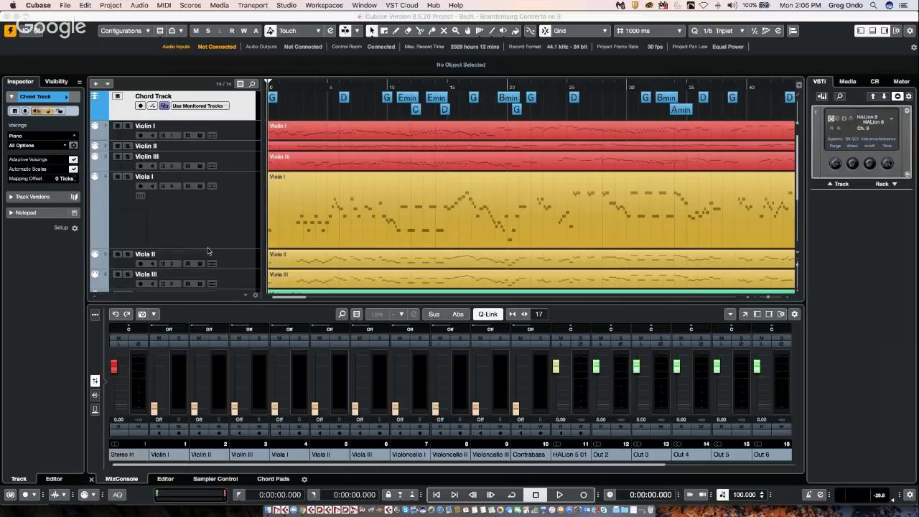
Step: Reduce the Viola I track's height to match its neighbours and briefly play the project
{"action": "left_click", "coordinate": [206, 221]}
{"action": "left_click_drag", "start_coordinate": [206, 221], "coordinate": [210, 195]}
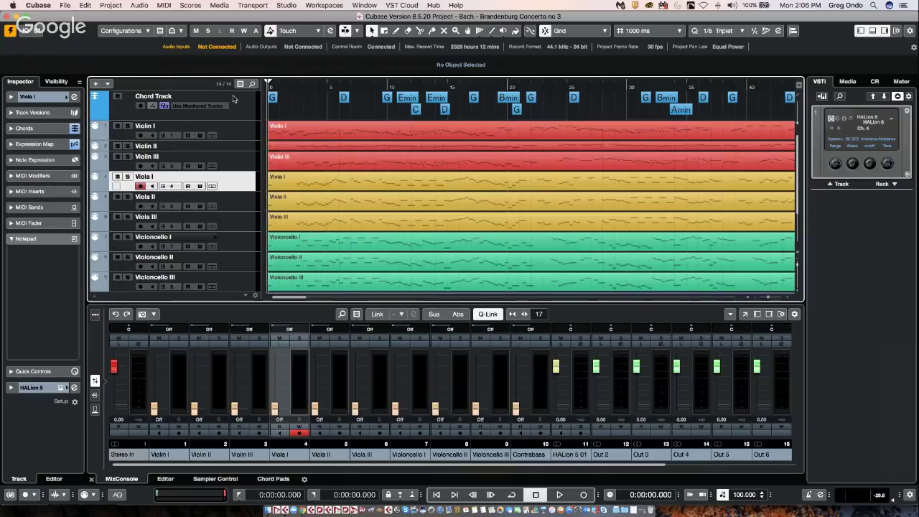
{"action": "key", "text": "space"}
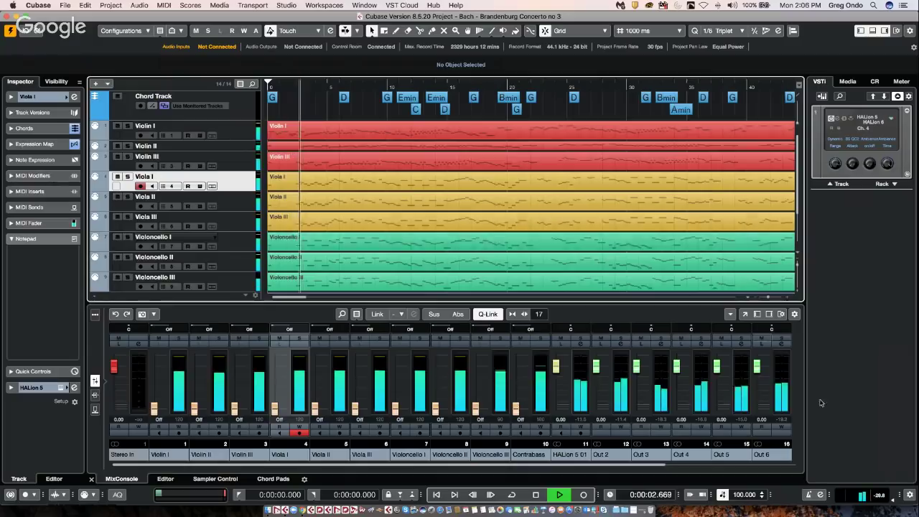
{"action": "left_click", "coordinate": [895, 501]}
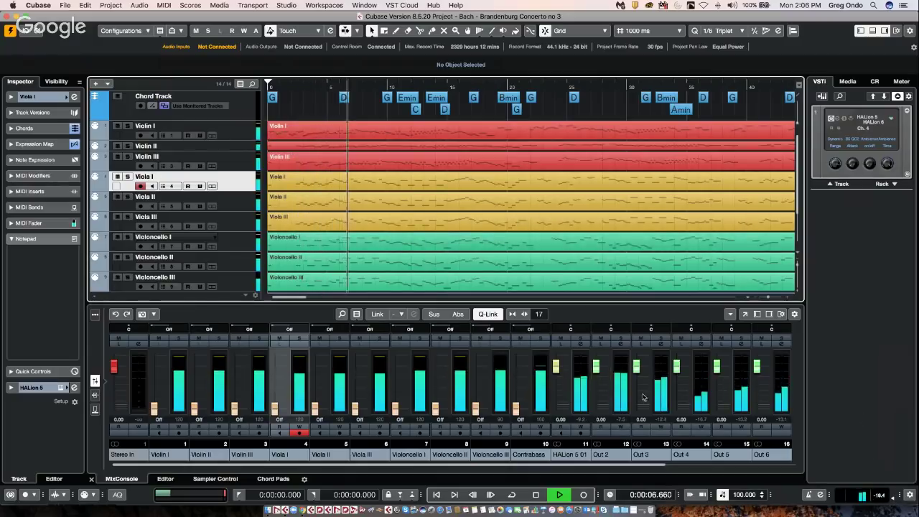
{"action": "key", "text": "space"}
Step: Add an Arranger track directly below the Chord Track
{"action": "left_click", "coordinate": [142, 113]}
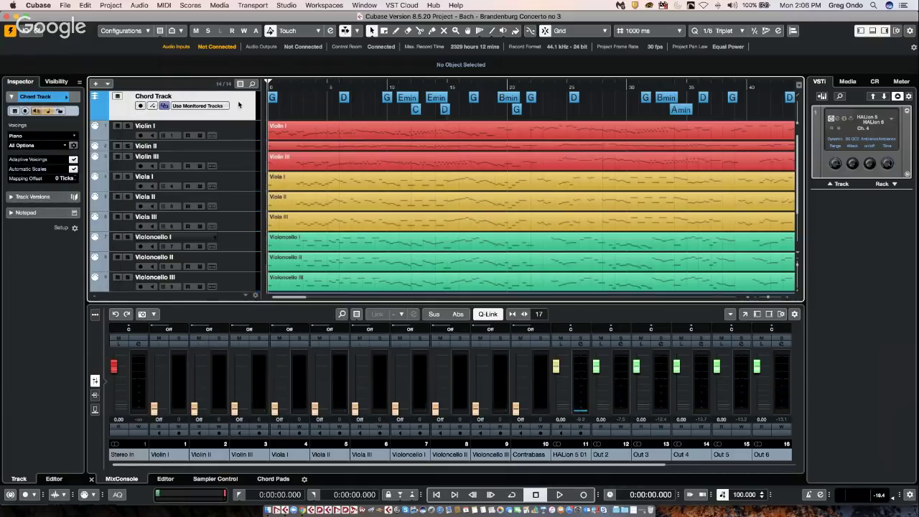
{"action": "right_click", "coordinate": [240, 102]}
{"action": "mouse_move", "coordinate": [315, 109]}
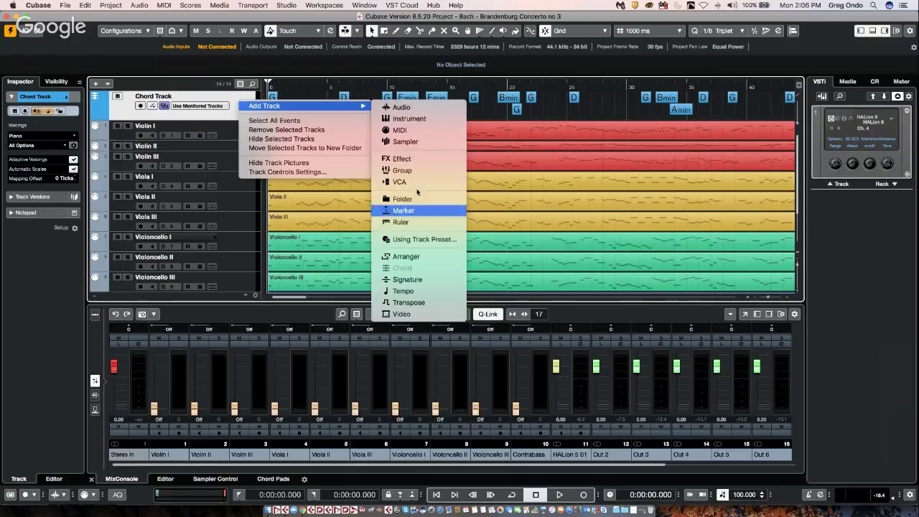
{"action": "left_click", "coordinate": [416, 259]}
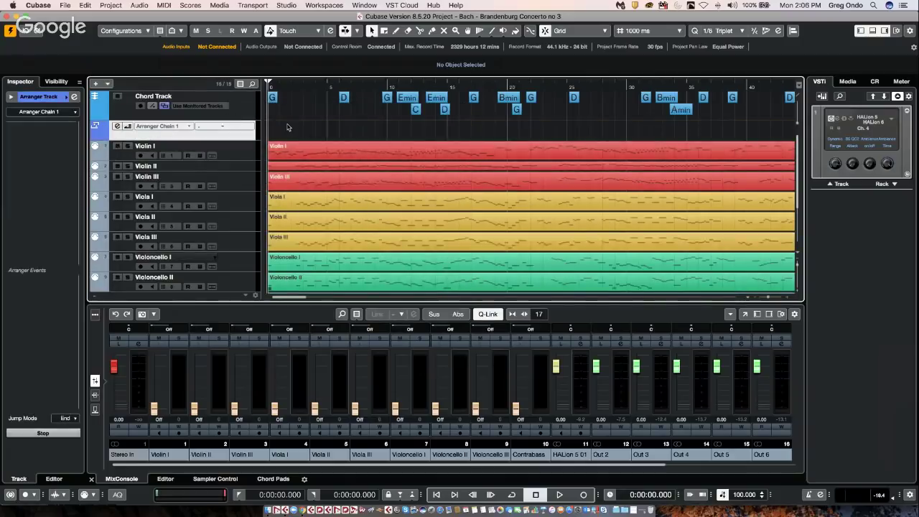
Step: Draw six back-to-back arranger events from 0 to 40 seconds, split at 10, 15, 20, 25 and 31 seconds
{"action": "right_click", "coordinate": [287, 127]}
{"action": "left_click", "coordinate": [317, 127]}
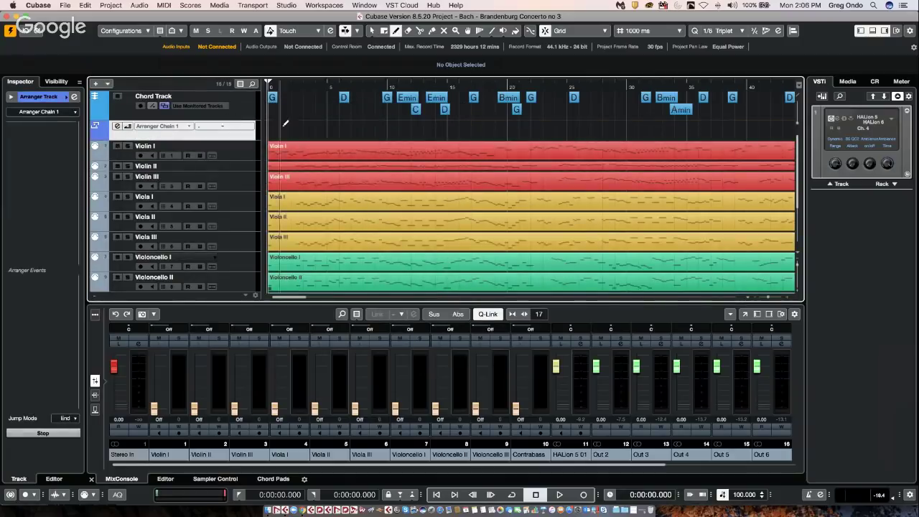
{"action": "left_click_drag", "start_coordinate": [271, 127], "coordinate": [511, 127]}
{"action": "left_click_drag", "start_coordinate": [512, 127], "coordinate": [573, 128]}
{"action": "left_click_drag", "start_coordinate": [572, 128], "coordinate": [747, 130]}
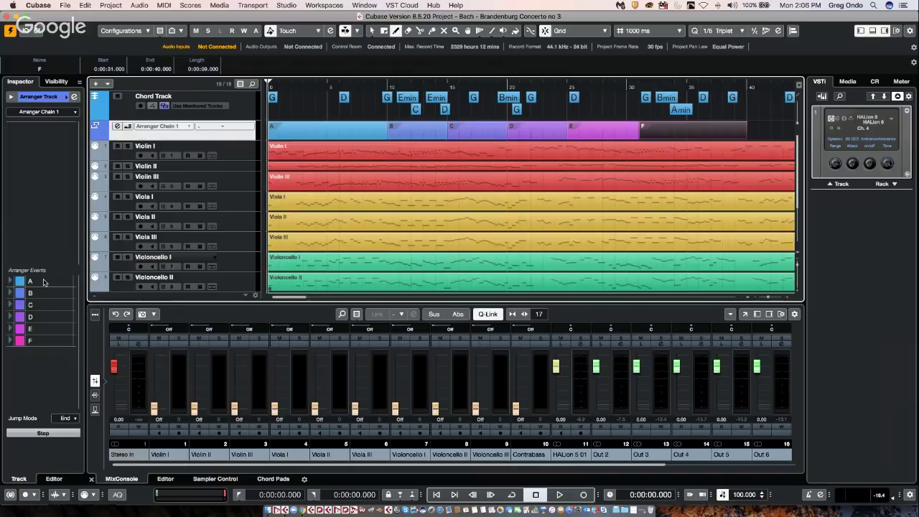
Step: Build Arranger Chain 1 with A twice, C, B and D once each, E twice, and F once
{"action": "double_click", "coordinate": [43, 282]}
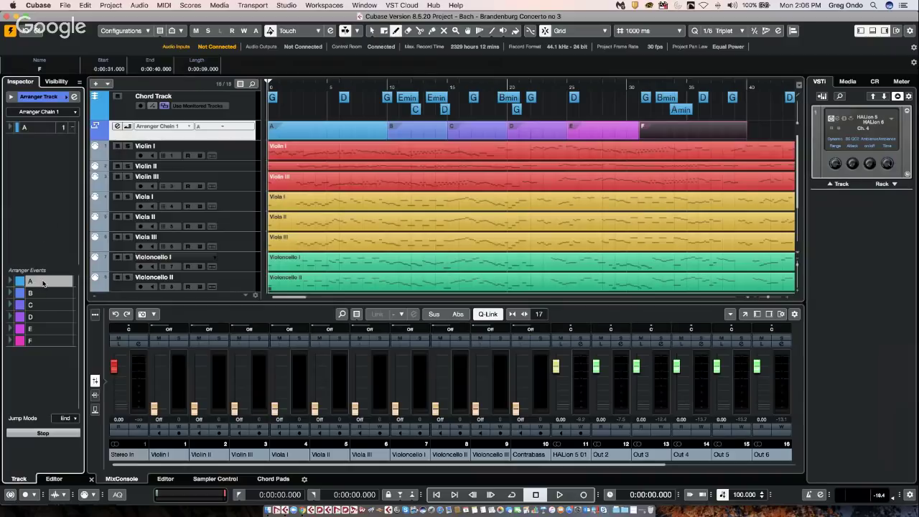
{"action": "double_click", "coordinate": [45, 306]}
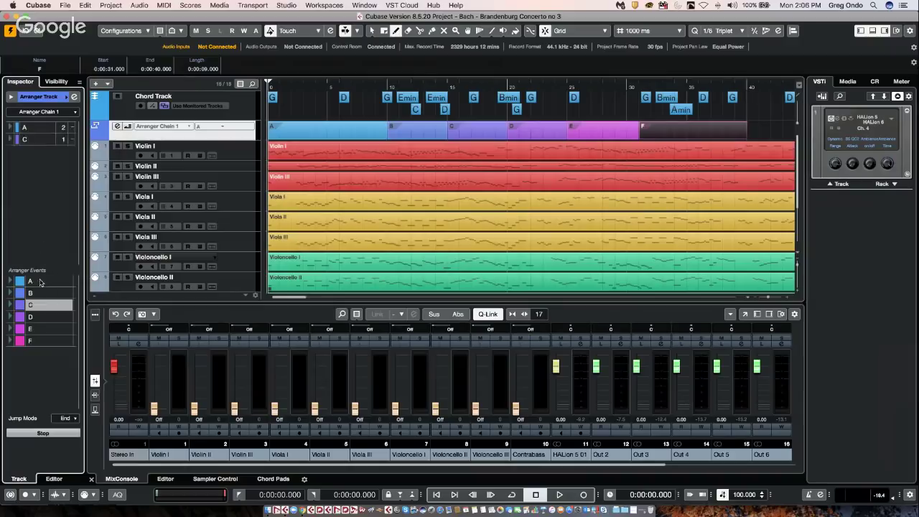
{"action": "double_click", "coordinate": [42, 293]}
{"action": "double_click", "coordinate": [52, 316]}
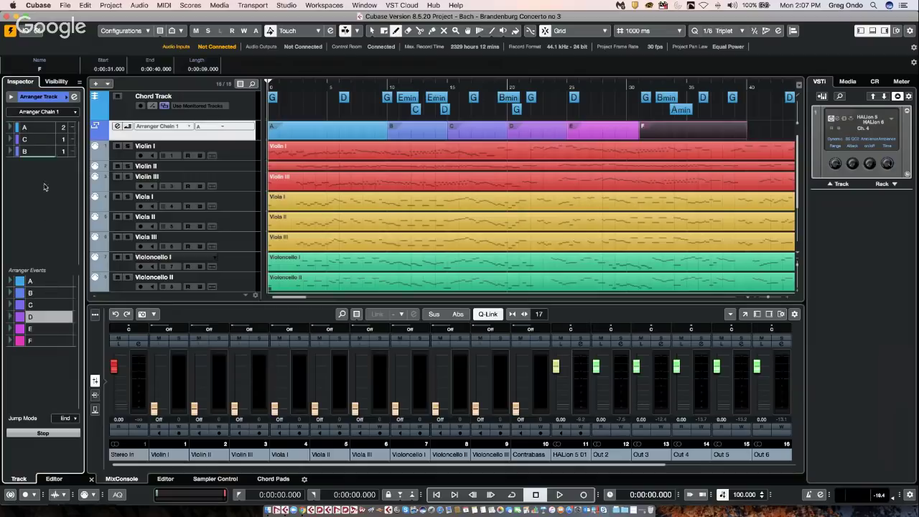
{"action": "double_click", "coordinate": [55, 329]}
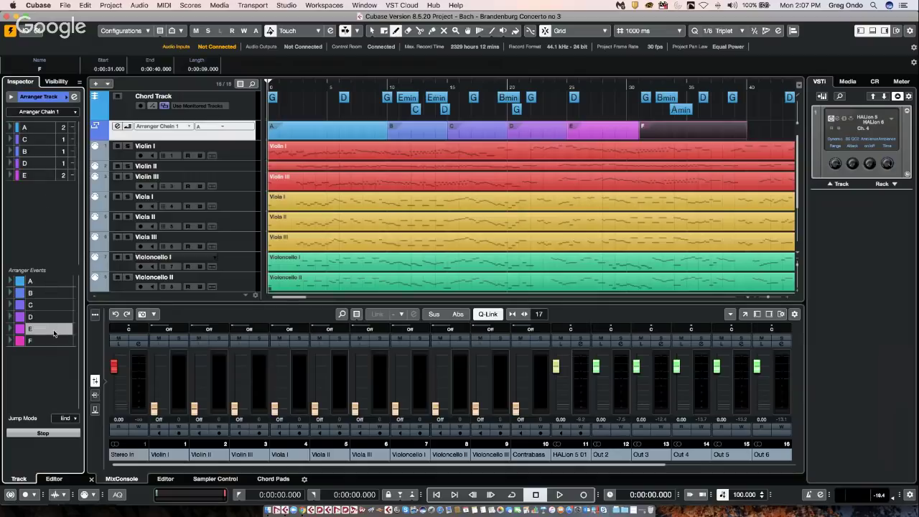
{"action": "left_click", "coordinate": [46, 346]}
{"action": "double_click", "coordinate": [48, 345]}
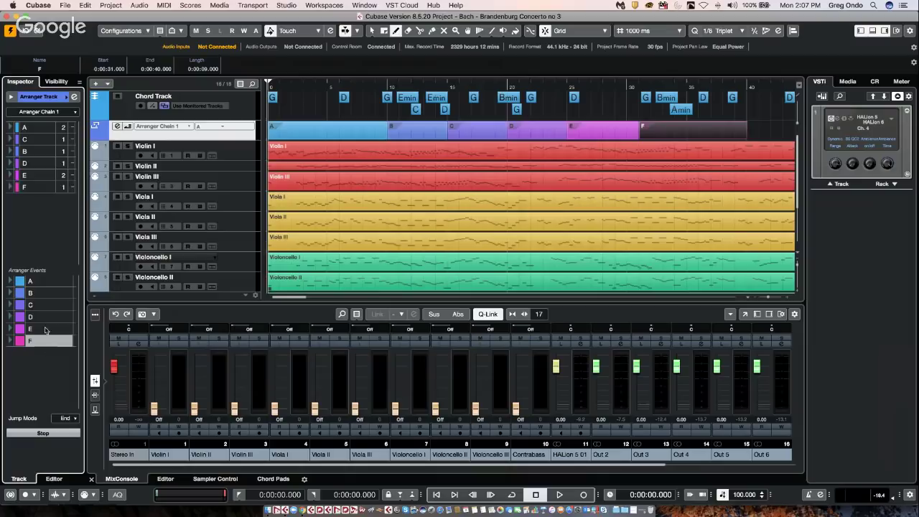
Step: Extend the end of Arranger Chain 1 with A, B and C once each, followed by A twice
{"action": "double_click", "coordinate": [34, 284]}
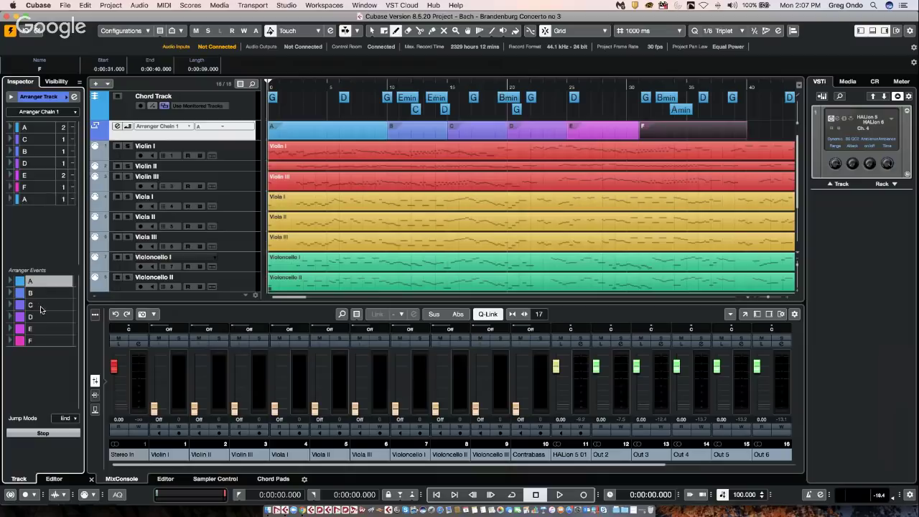
{"action": "double_click", "coordinate": [41, 296]}
{"action": "double_click", "coordinate": [43, 306]}
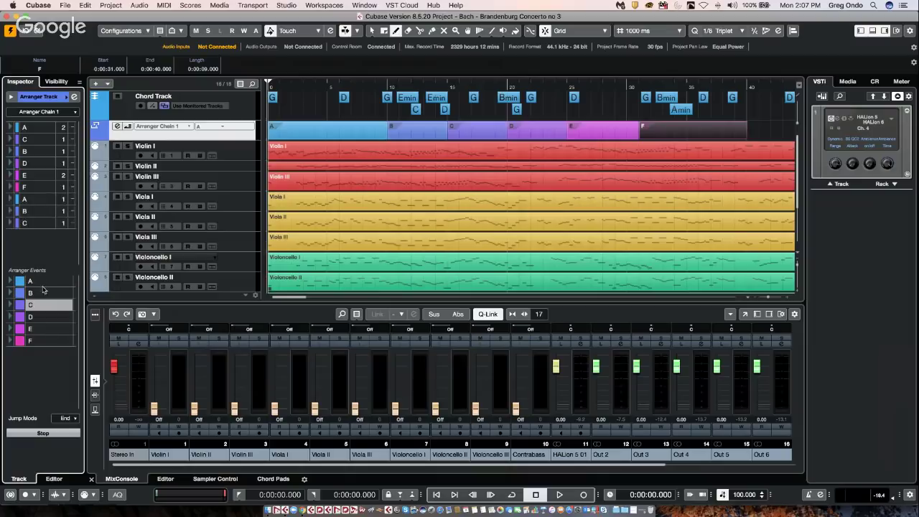
{"action": "double_click", "coordinate": [43, 281]}
{"action": "double_click", "coordinate": [43, 281]}
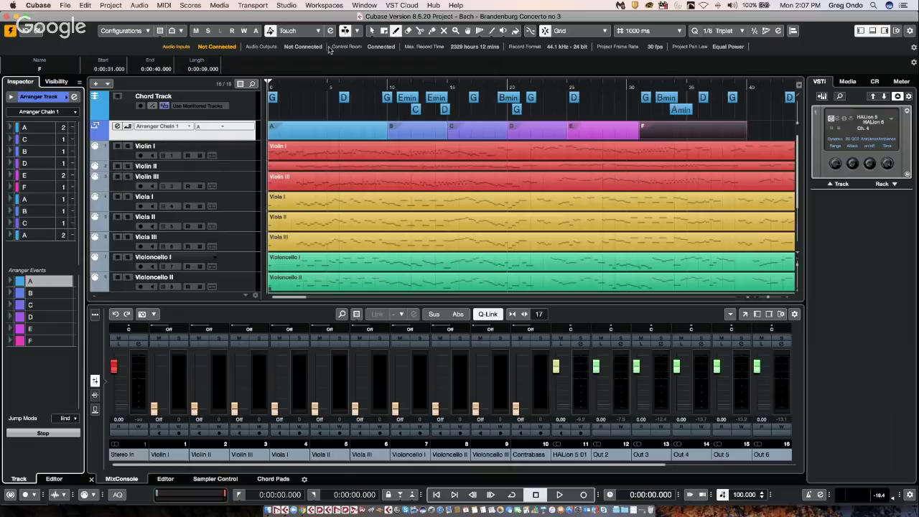
Step: Return the cursor to the project start and activate Arranger Mode in the Arranger Editor
{"action": "left_click", "coordinate": [290, 79]}
{"action": "key", "text": "Home"}
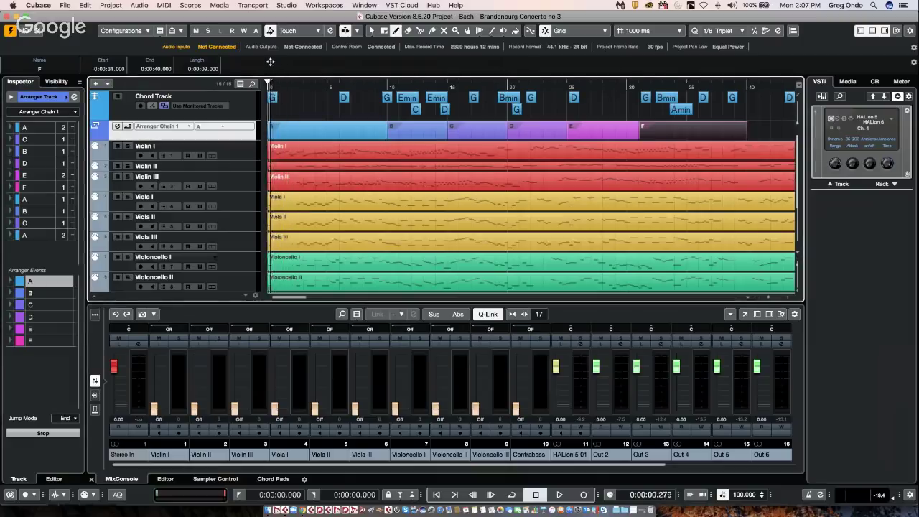
{"action": "key", "text": "g"}
{"action": "left_click", "coordinate": [74, 96]}
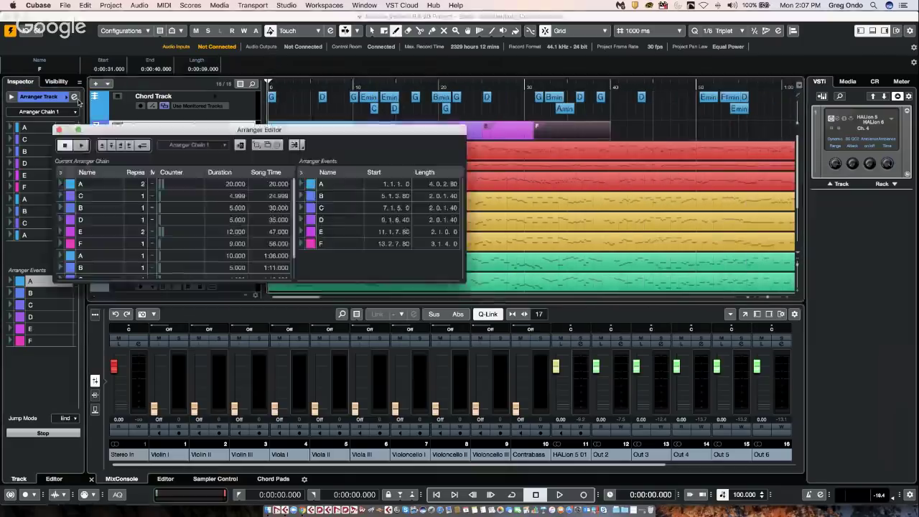
{"action": "left_click_drag", "start_coordinate": [249, 133], "coordinate": [389, 260]}
{"action": "left_click", "coordinate": [280, 274]}
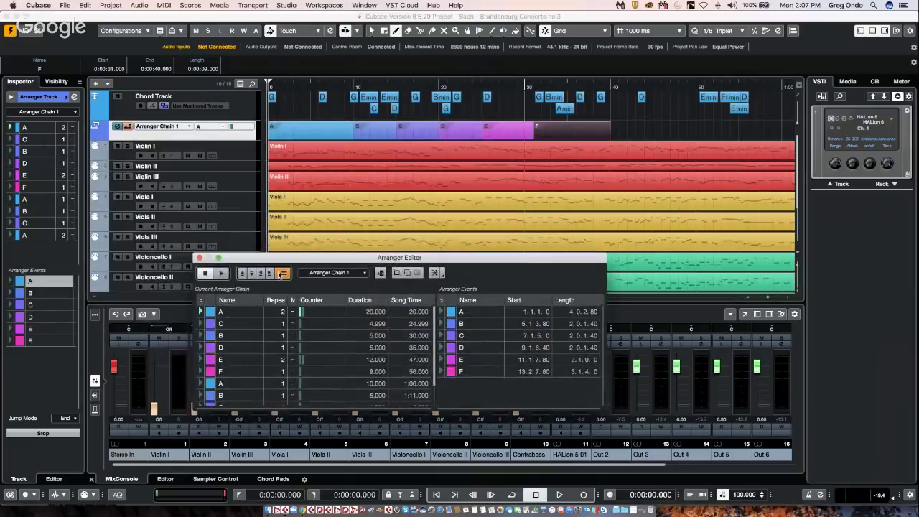
Step: Play the arranger chain from the start, follow its order in the Arranger Editor, and stop playback
{"action": "key", "text": "space"}
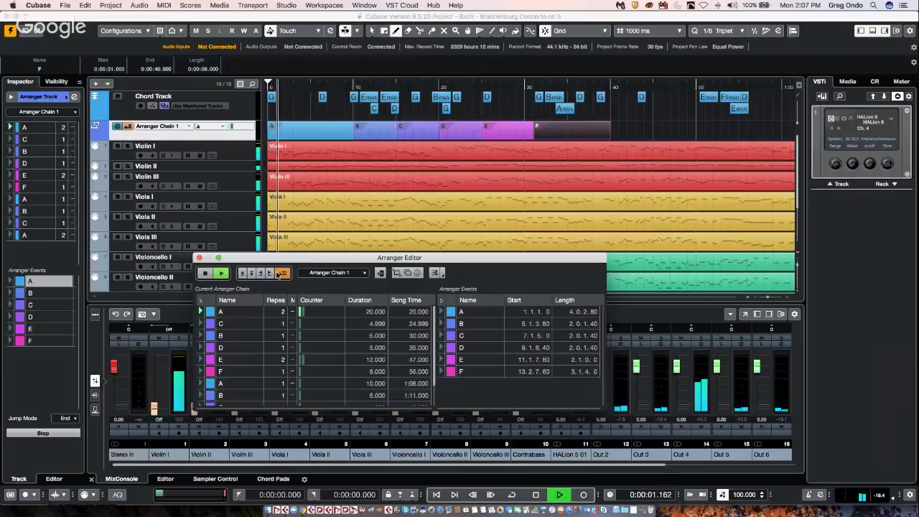
{"action": "left_click", "coordinate": [205, 273]}
{"action": "left_click", "coordinate": [199, 257]}
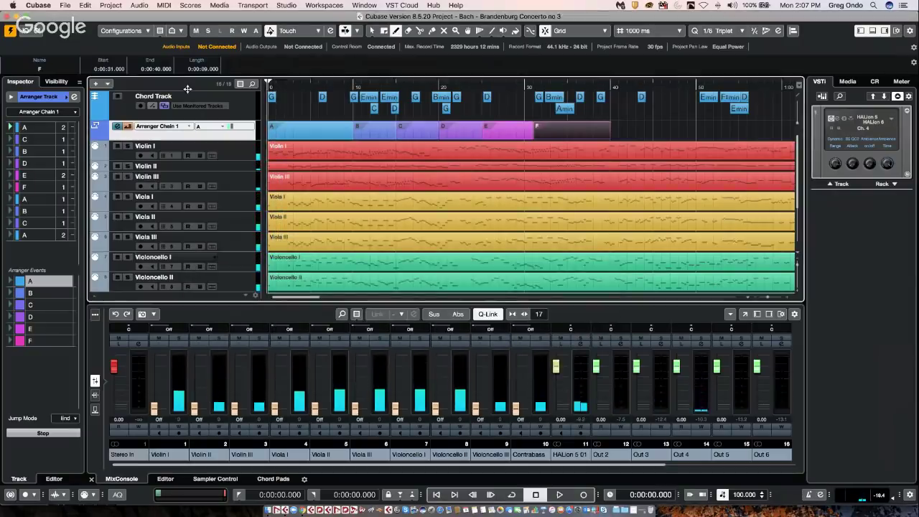
{"action": "key", "text": "space"}
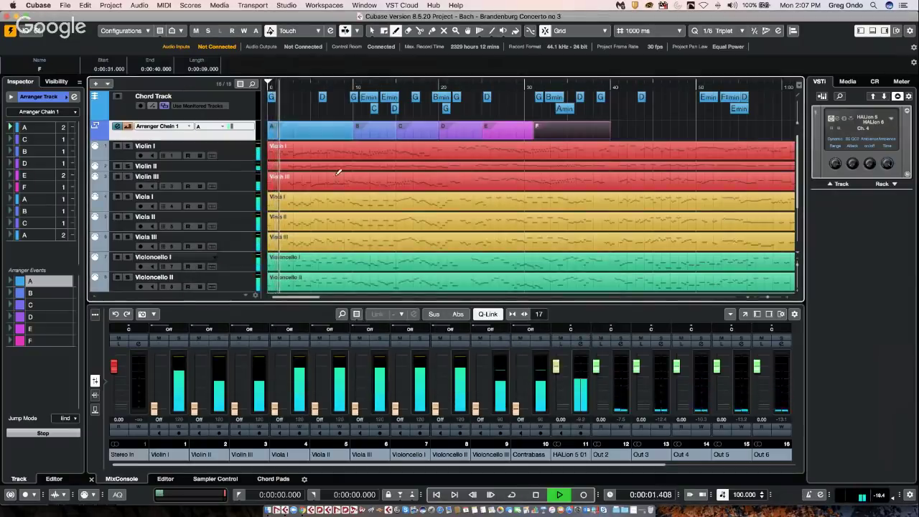
{"action": "left_click", "coordinate": [74, 98]}
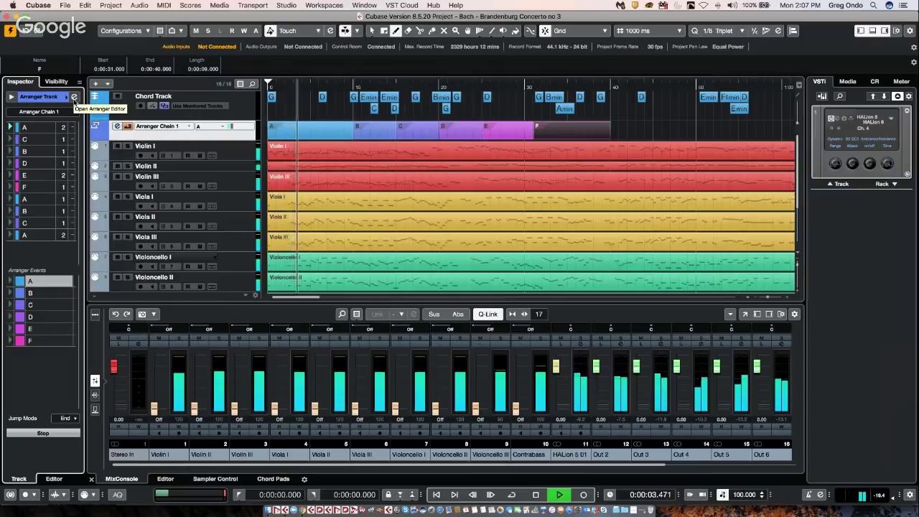
{"action": "left_click", "coordinate": [74, 98]}
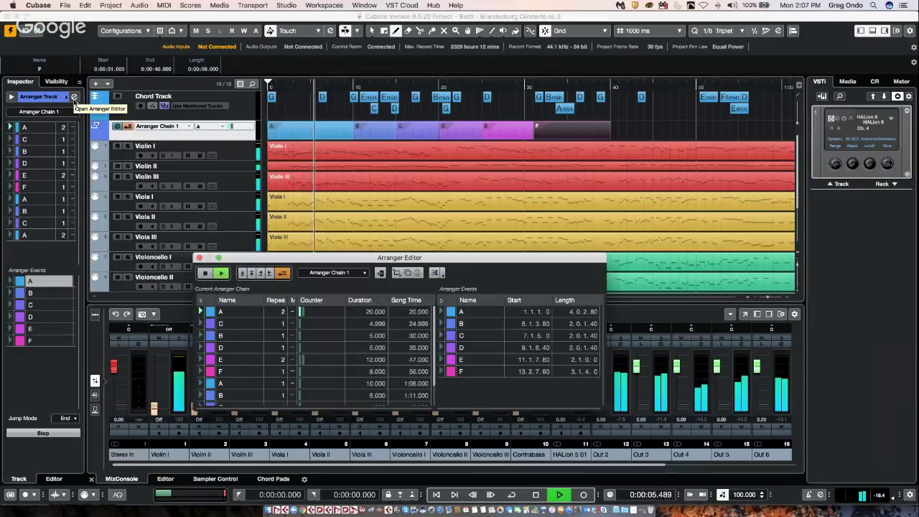
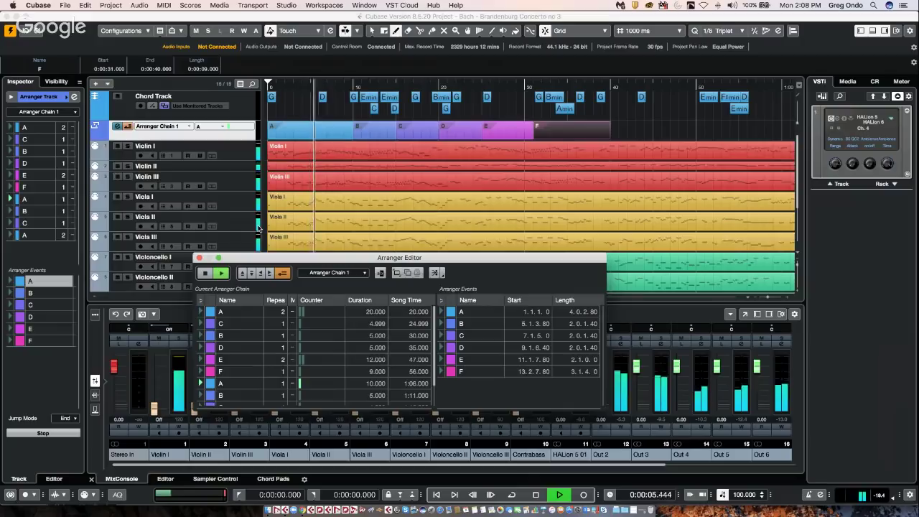
{"action": "key", "text": "space"}
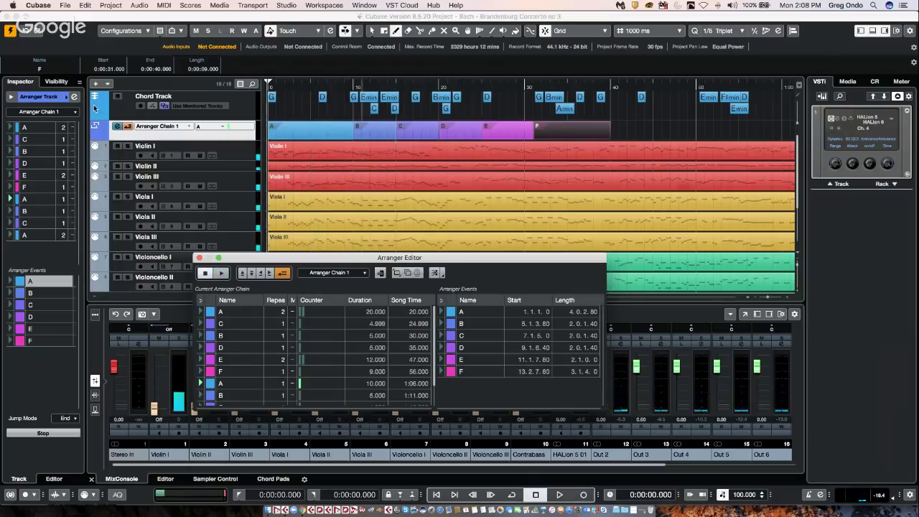
Step: Check the functions available for Arranger Chain 1, and rename arranger event A as outdoor
{"action": "left_click", "coordinate": [75, 113]}
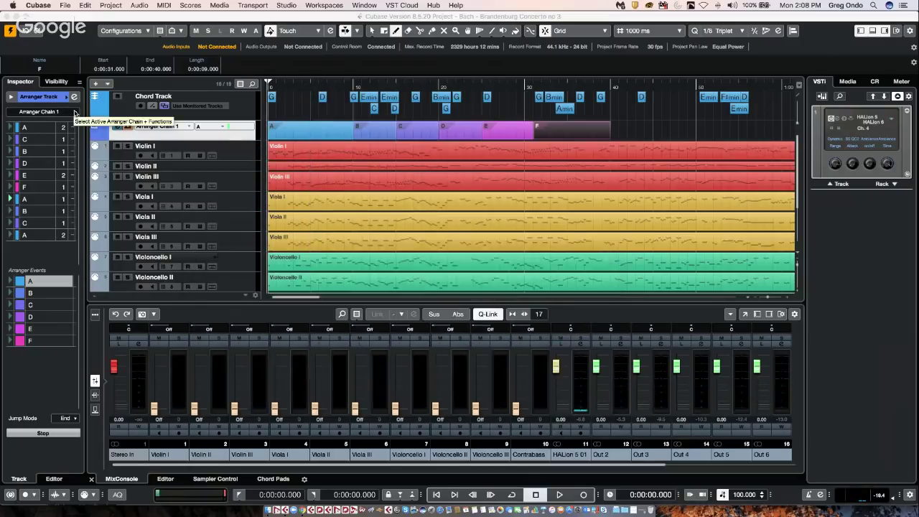
{"action": "left_click", "coordinate": [75, 112]}
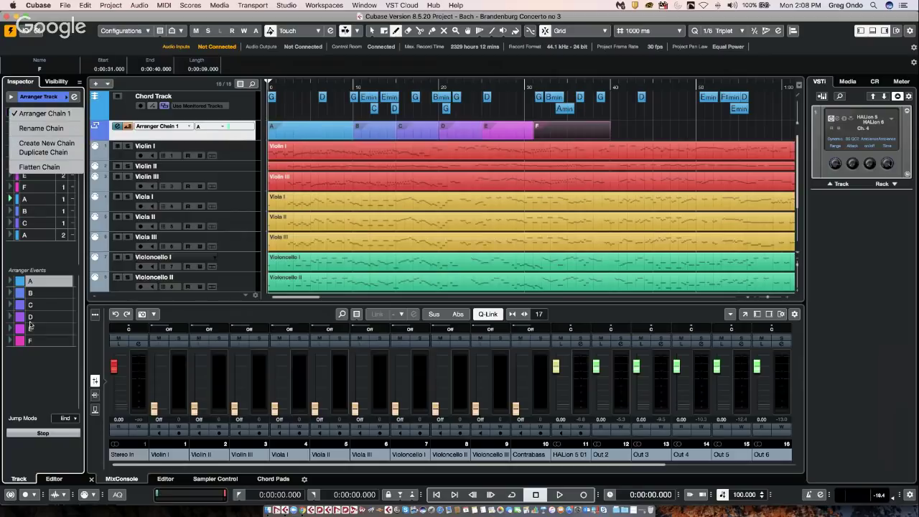
{"action": "left_click", "coordinate": [38, 285]}
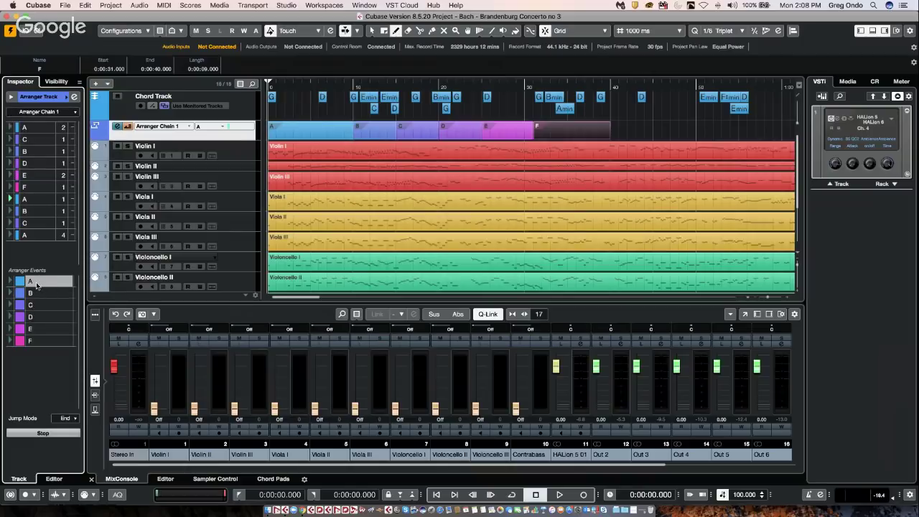
{"action": "double_click", "coordinate": [36, 283]}
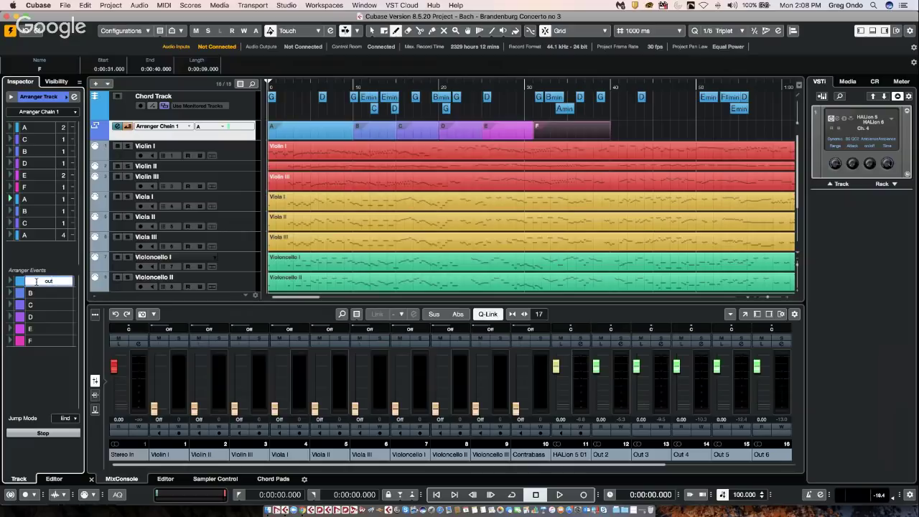
{"action": "type", "text": "outdoor"}
{"action": "key", "text": "Return"}
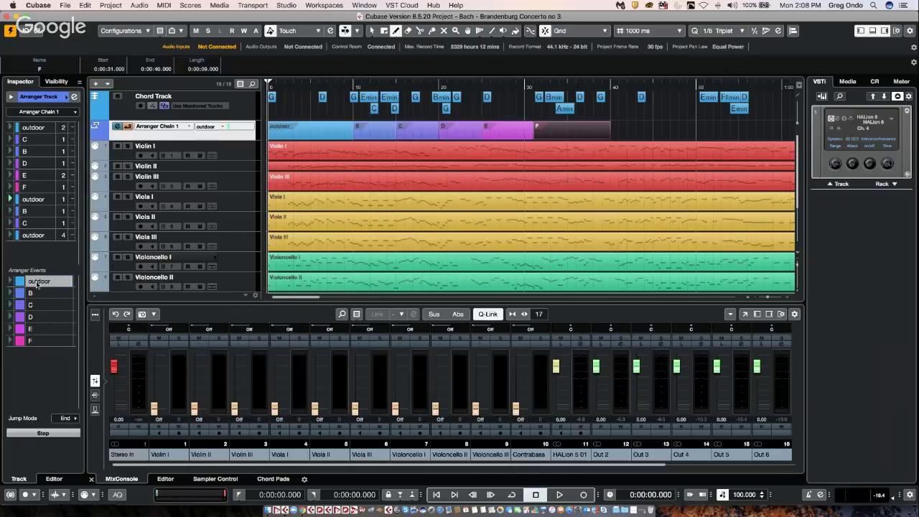
Step: Rename arranger event B as sunsetB and arranger event C as fight
{"action": "left_click", "coordinate": [38, 295]}
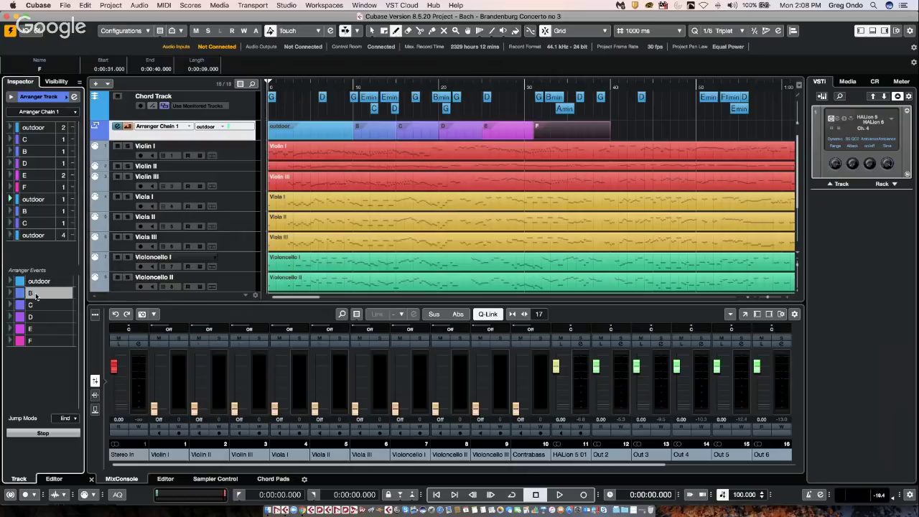
{"action": "double_click", "coordinate": [36, 293]}
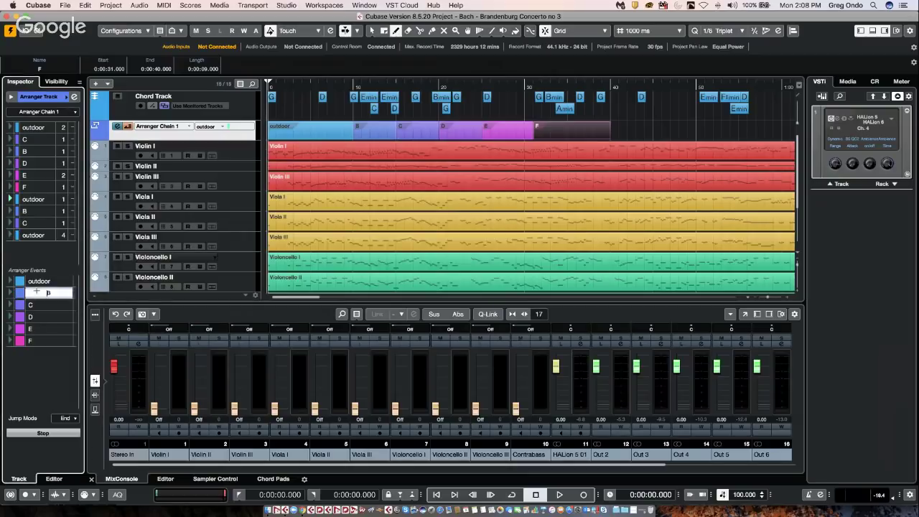
{"action": "type", "text": "suns"}
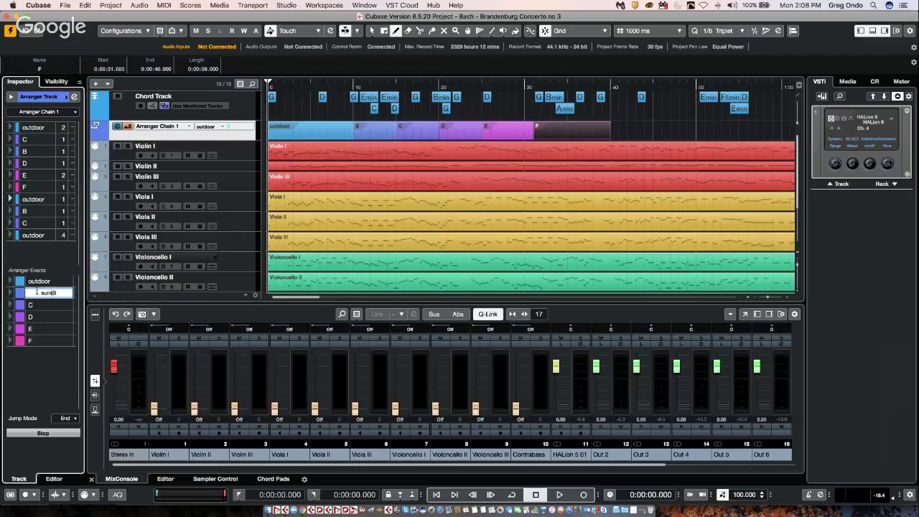
{"action": "type", "text": "et"}
{"action": "key", "text": "Return"}
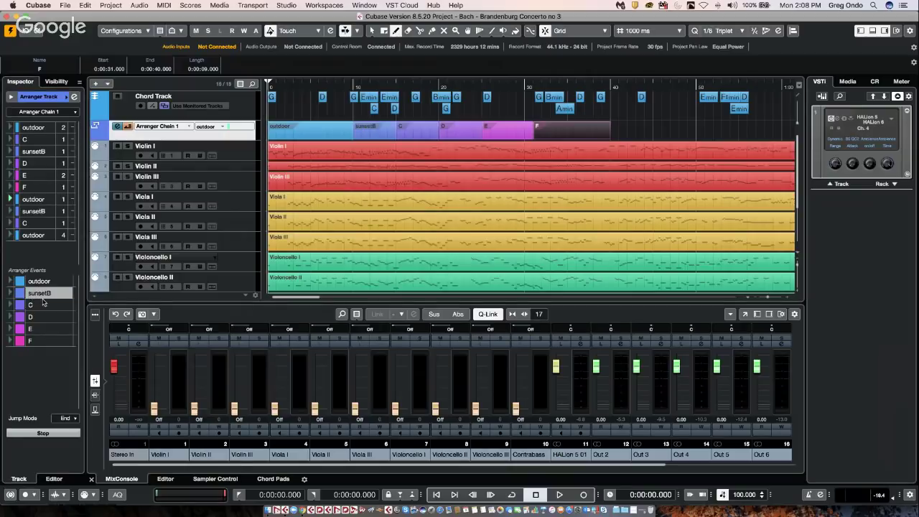
{"action": "left_click", "coordinate": [45, 306]}
{"action": "double_click", "coordinate": [44, 305]}
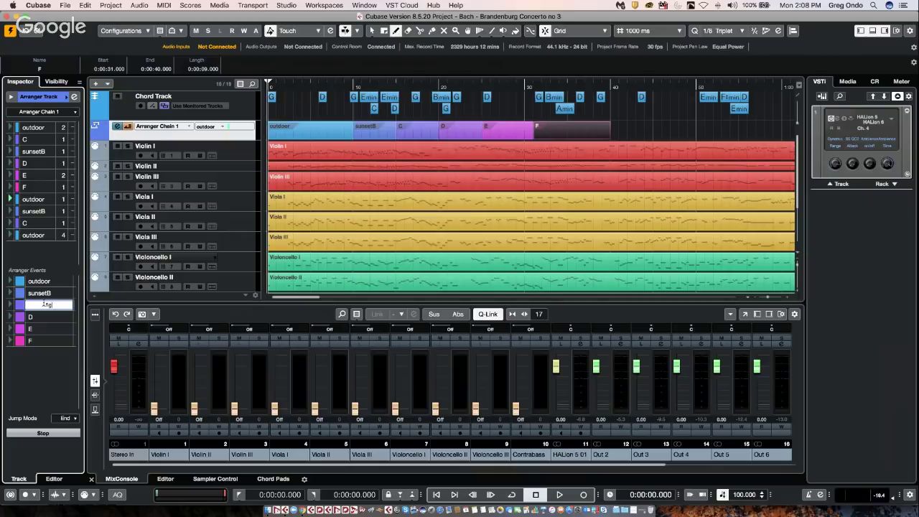
{"action": "key", "text": "Return"}
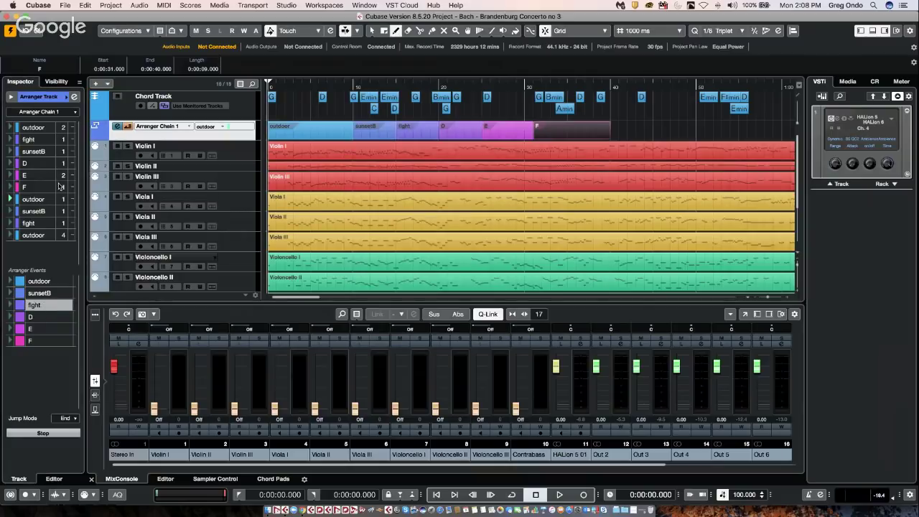
Step: Insert sunsetB between E and F in Arranger Chain 1, and add one more outdoor to the chain's beginning
{"action": "double_click", "coordinate": [38, 293]}
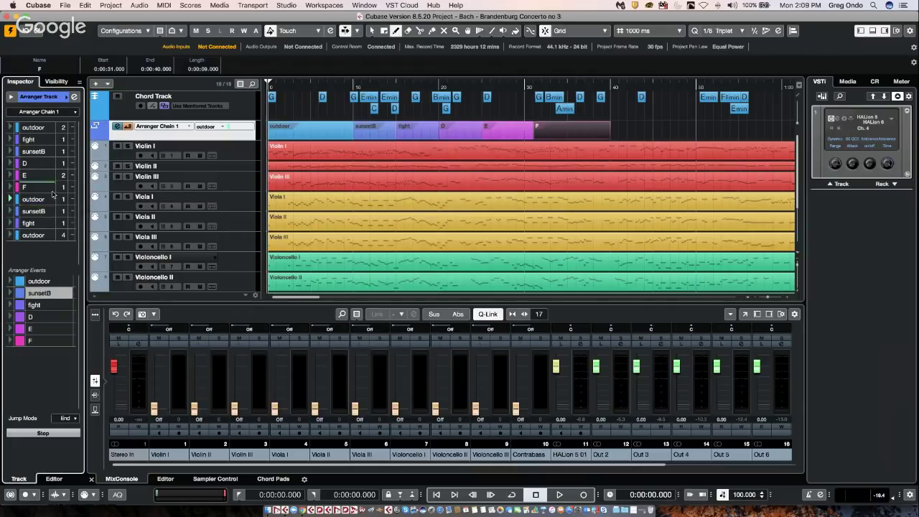
{"action": "double_click", "coordinate": [39, 281]}
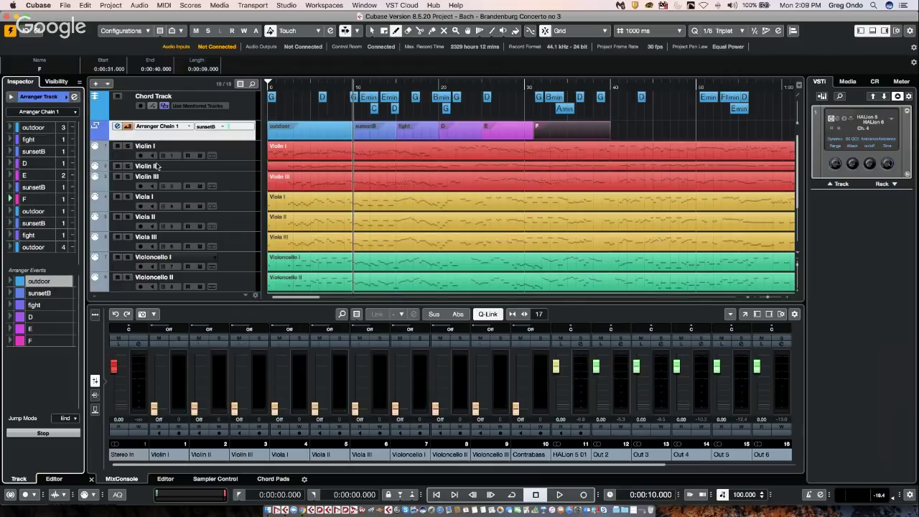
Step: Flatten Arranger Chain 1 into a new project, activate that project, and enlarge its window to fill the screen
{"action": "left_click", "coordinate": [75, 112]}
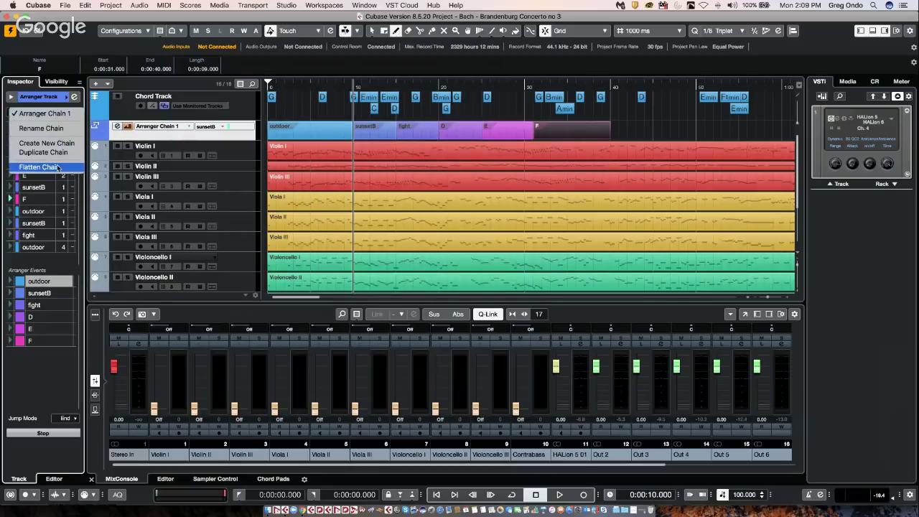
{"action": "left_click", "coordinate": [69, 97]}
{"action": "left_click", "coordinate": [67, 97]}
{"action": "left_click", "coordinate": [66, 98]}
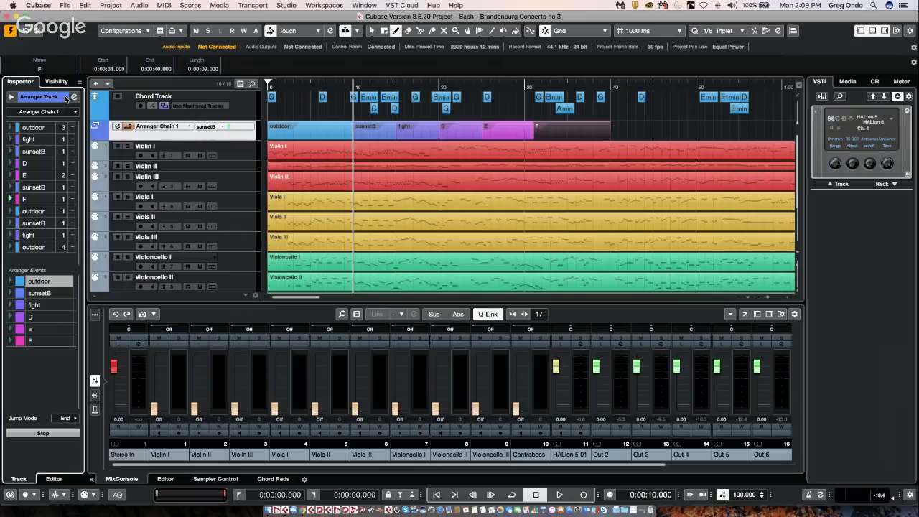
{"action": "left_click", "coordinate": [66, 98]}
{"action": "left_click", "coordinate": [52, 107]}
{"action": "left_click", "coordinate": [50, 112]}
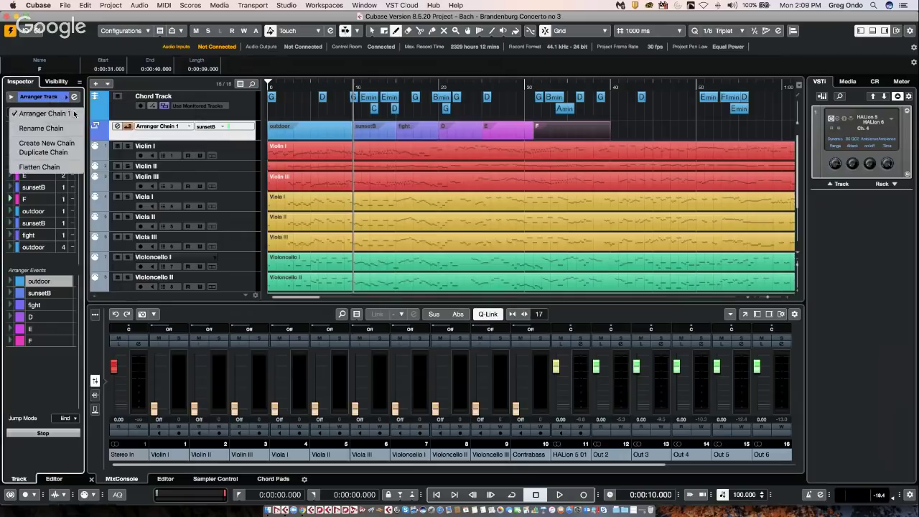
{"action": "key", "text": "Escape"}
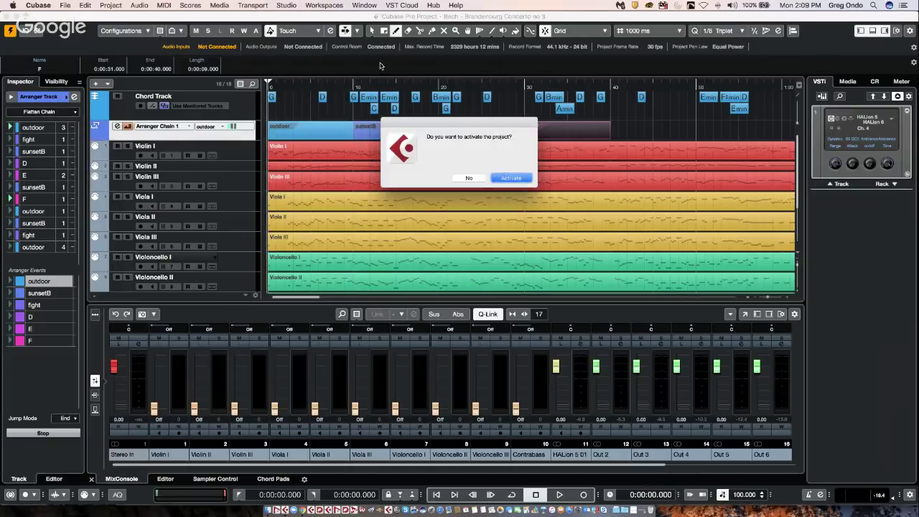
{"action": "key", "text": "Return"}
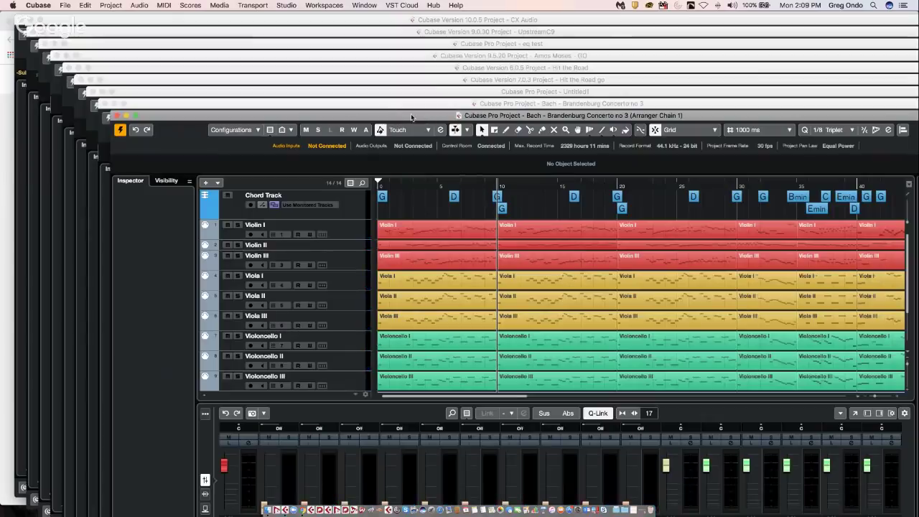
{"action": "left_click", "coordinate": [136, 117]}
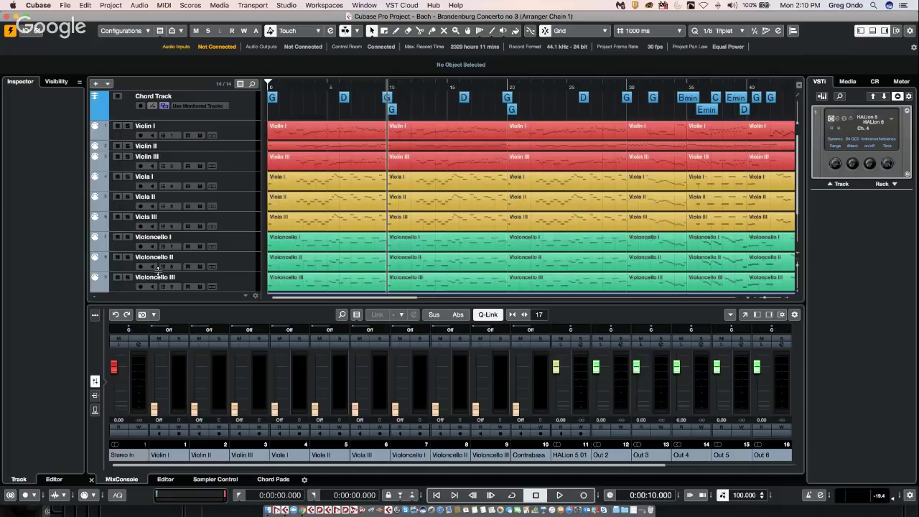
Step: Add a Mackie Control remote device in Studio Setup, check its MIDI input choices, and accept the setup
{"action": "left_click", "coordinate": [287, 7]}
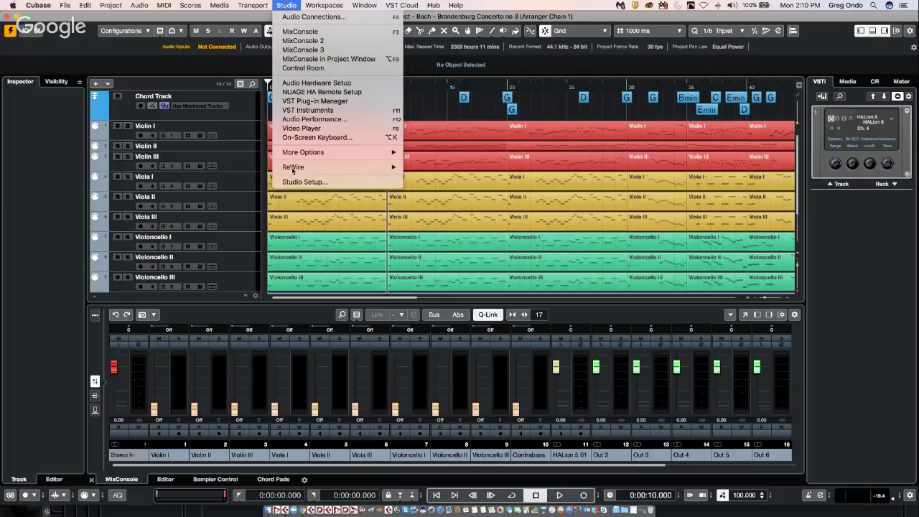
{"action": "mouse_move", "coordinate": [291, 168]}
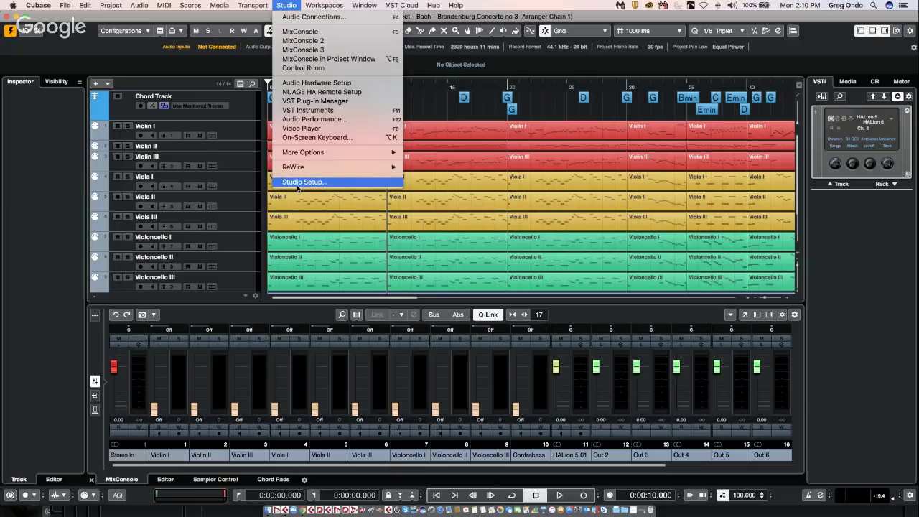
{"action": "left_click", "coordinate": [297, 184]}
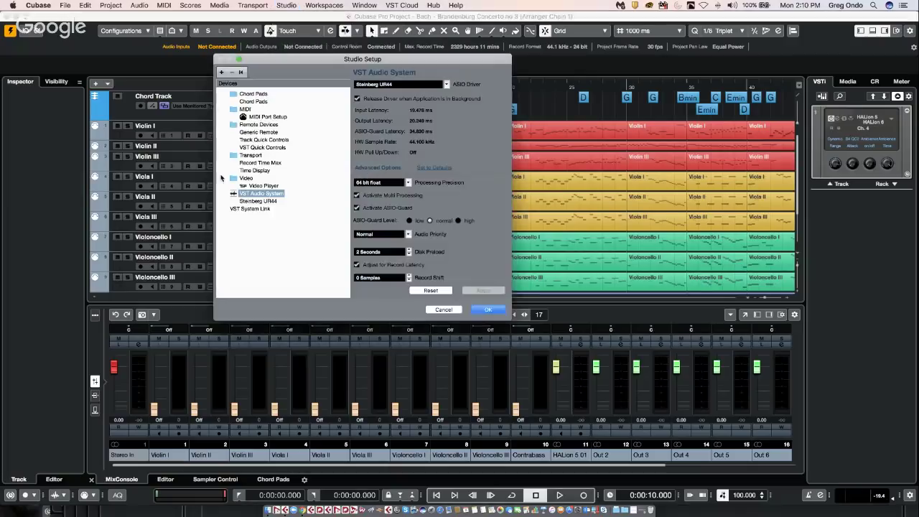
{"action": "left_click", "coordinate": [223, 72]}
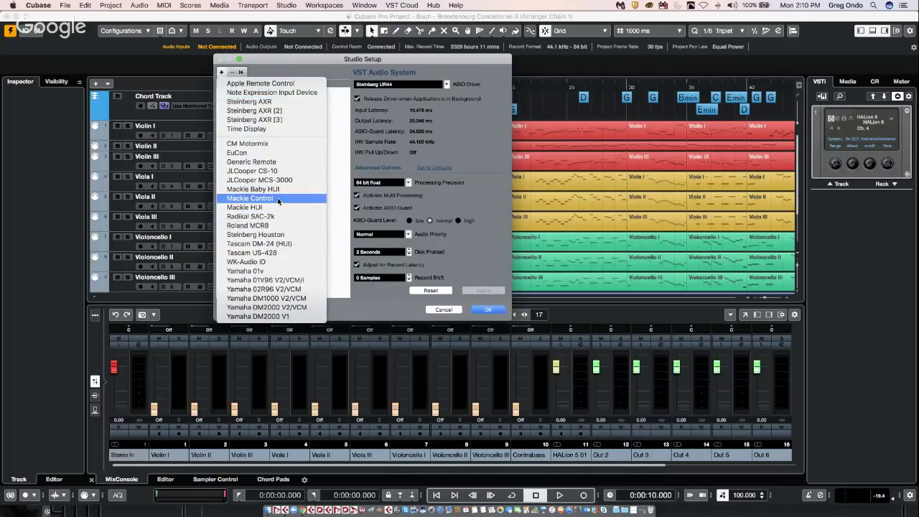
{"action": "left_click", "coordinate": [251, 198]}
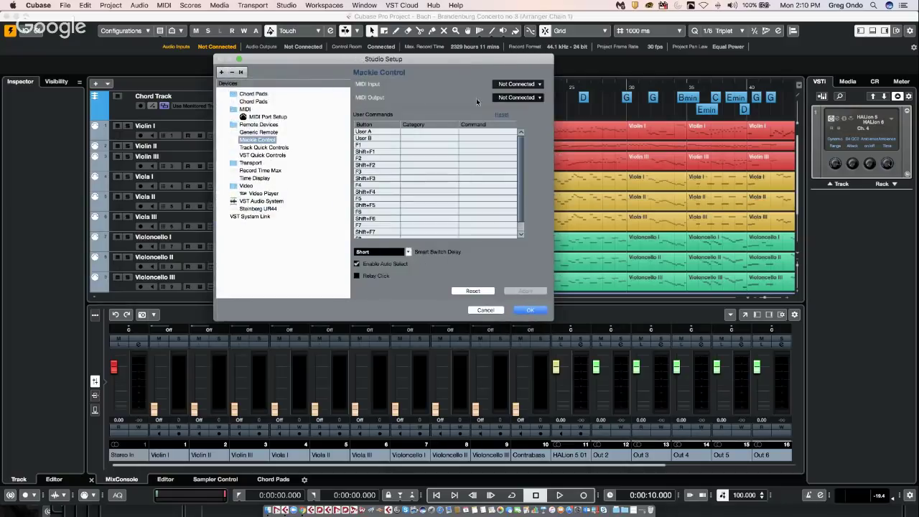
{"action": "left_click", "coordinate": [518, 84]}
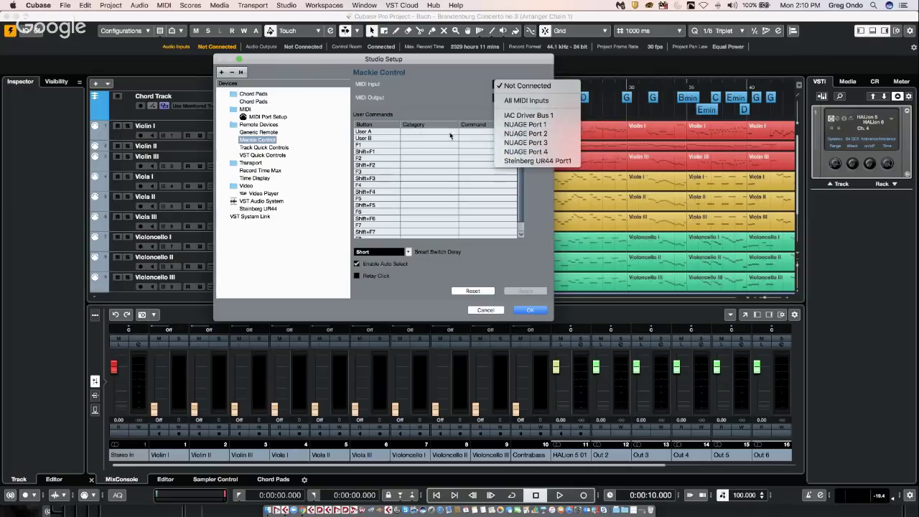
{"action": "left_click", "coordinate": [457, 100]}
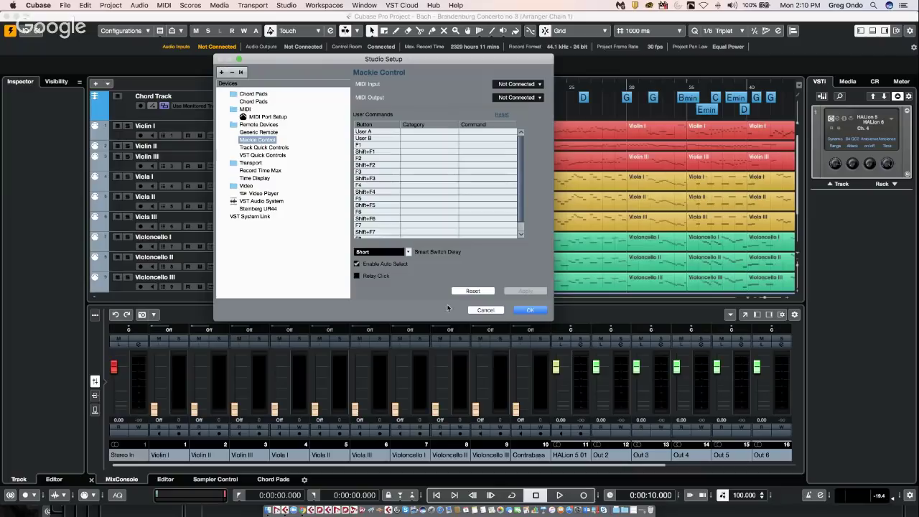
{"action": "left_click", "coordinate": [531, 311]}
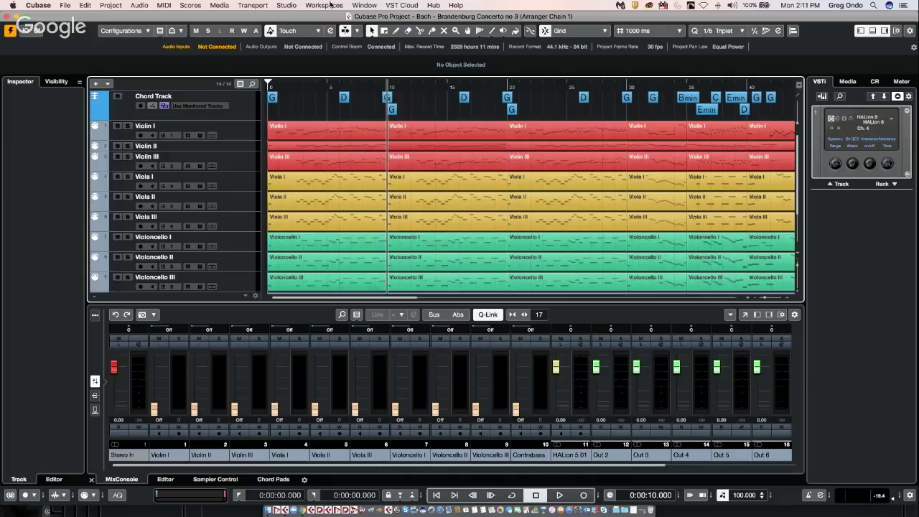
Step: Reopen Studio Setup, review the remote control devices that can be added, and close the setup
{"action": "left_click", "coordinate": [280, 6]}
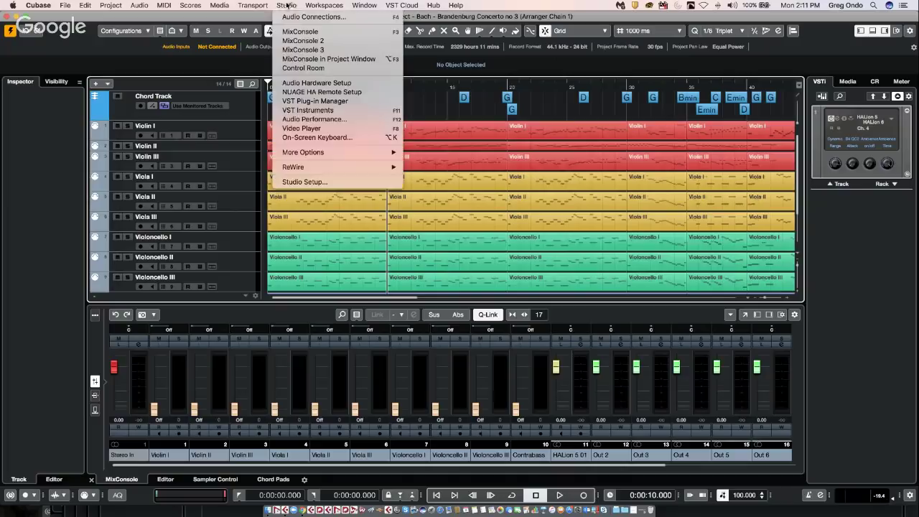
{"action": "left_click", "coordinate": [305, 182]}
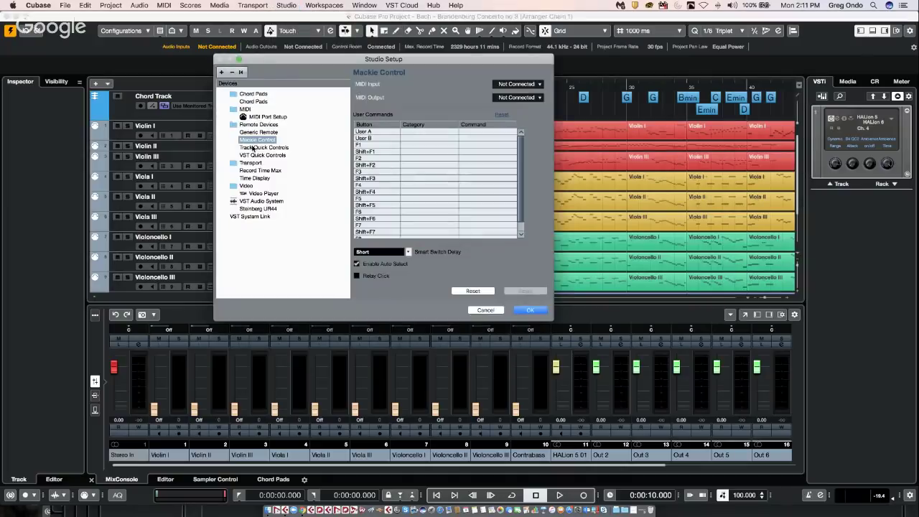
{"action": "left_click", "coordinate": [222, 73]}
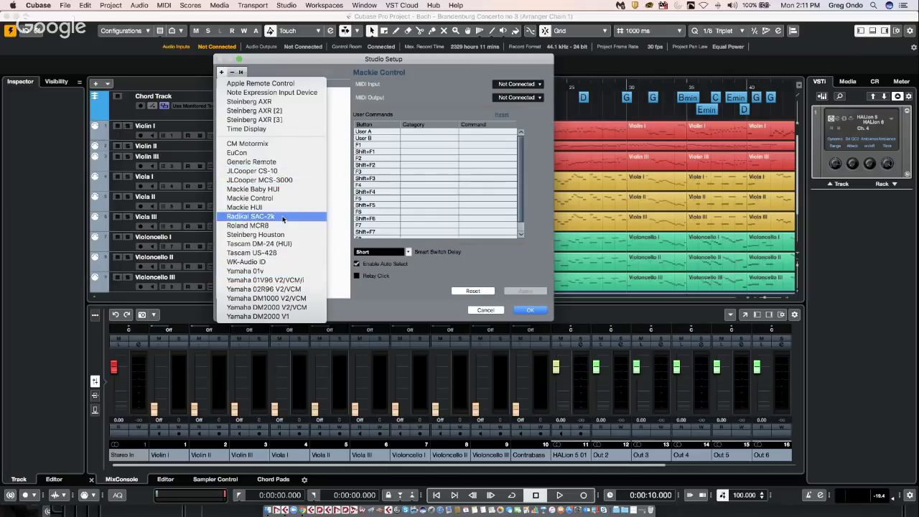
{"action": "left_click", "coordinate": [541, 312]}
{"action": "left_click", "coordinate": [541, 312]}
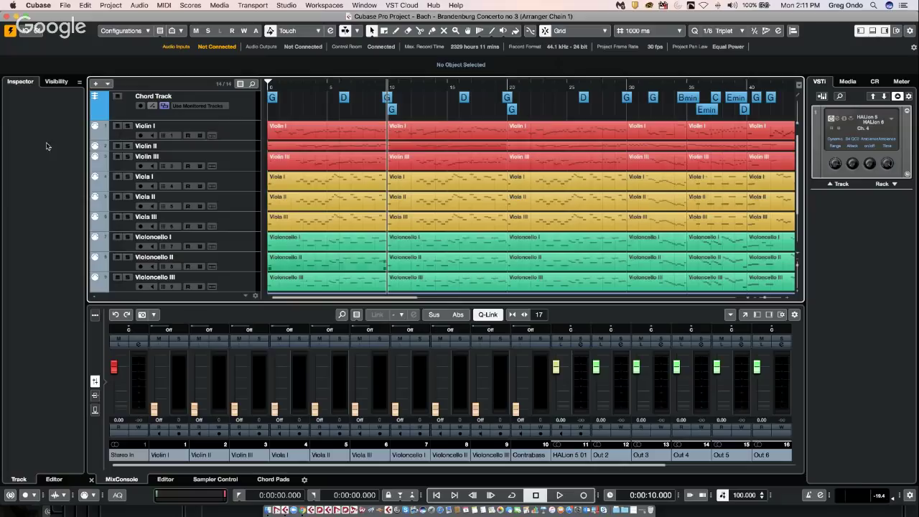
Step: Create a new empty project in the ilufgeliugye folder
{"action": "left_click", "coordinate": [64, 5]}
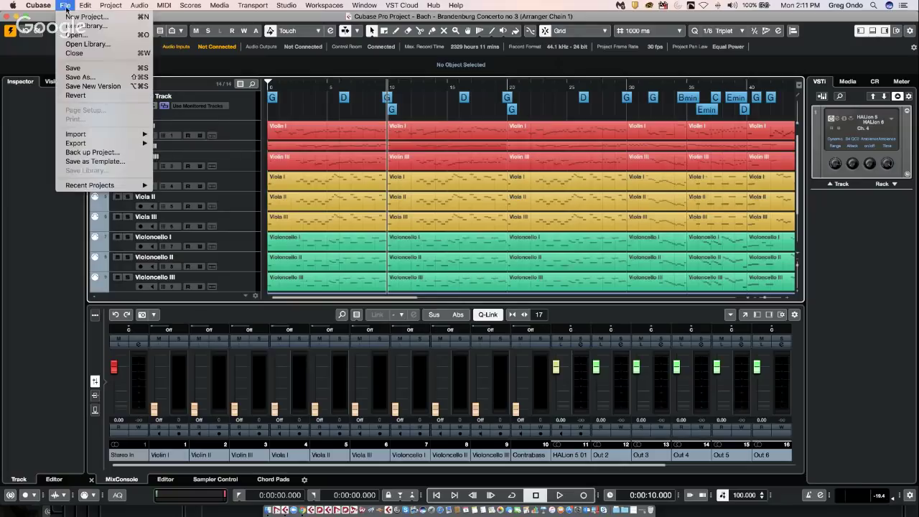
{"action": "left_click", "coordinate": [72, 16]}
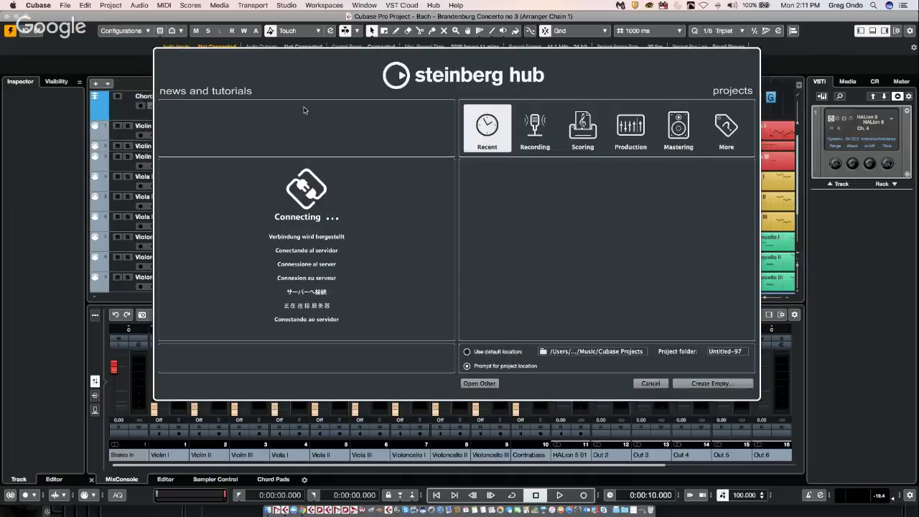
{"action": "left_click", "coordinate": [702, 383]}
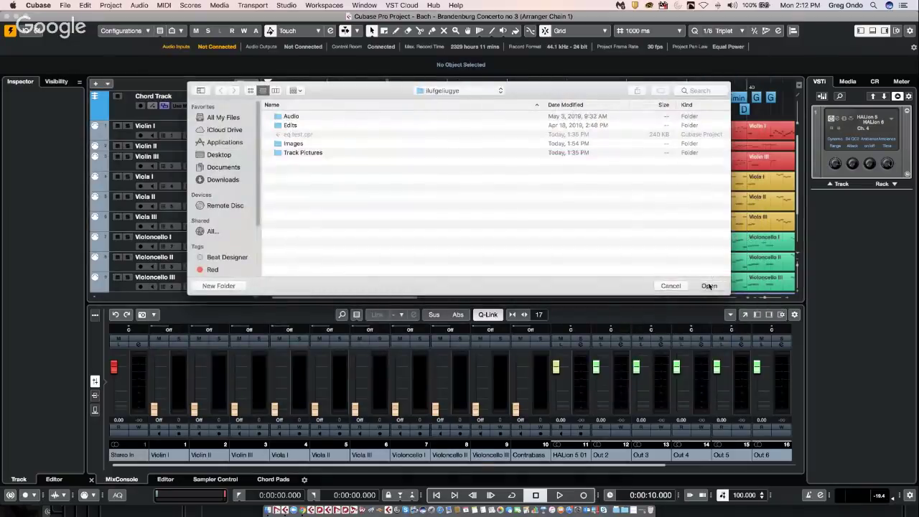
{"action": "left_click", "coordinate": [709, 286]}
Step: Add one instrument track with No VST Instrument and its audio output set to Stereo Out
{"action": "right_click", "coordinate": [155, 122]}
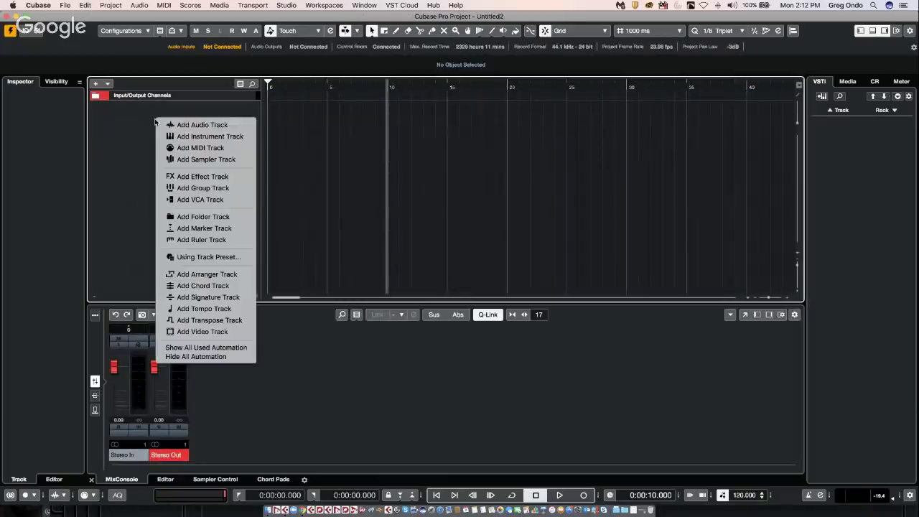
{"action": "left_click", "coordinate": [213, 136]}
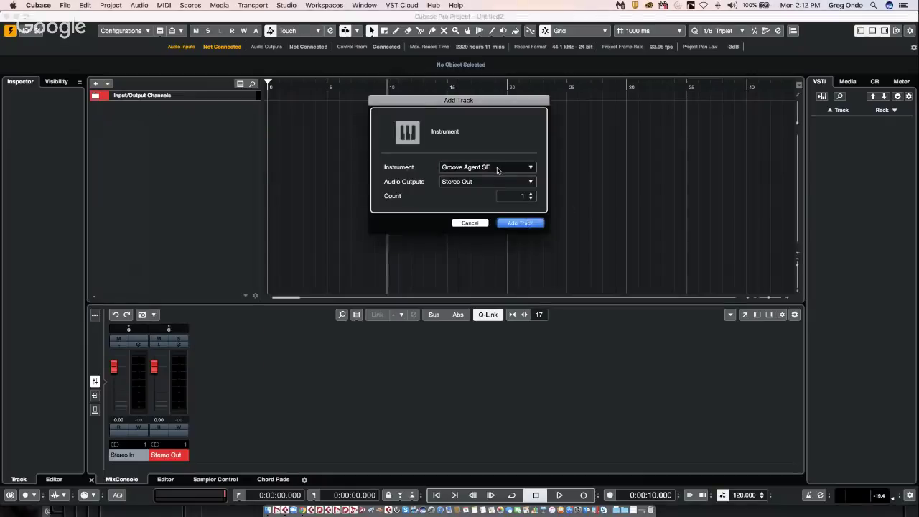
{"action": "left_click", "coordinate": [498, 170]}
{"action": "left_click", "coordinate": [423, 199]}
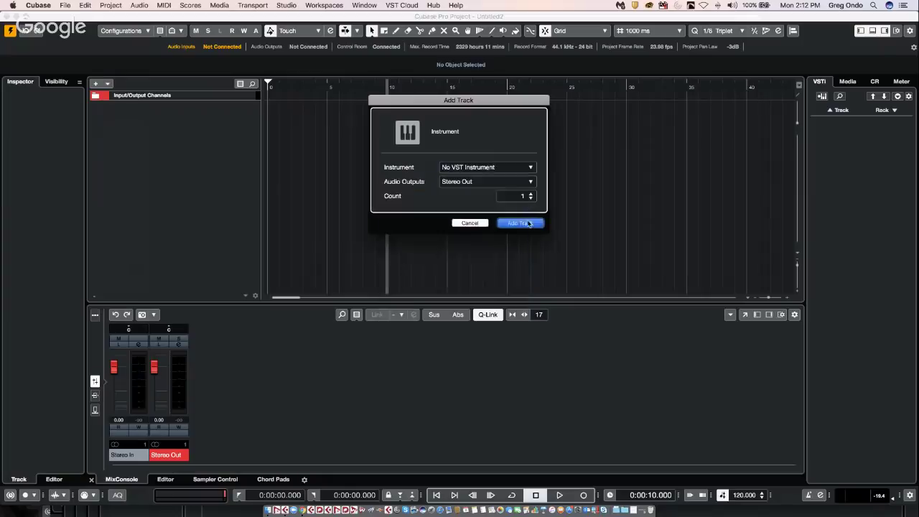
{"action": "left_click", "coordinate": [529, 224]}
Step: Draw an empty 10-second part at the start of Instrument Track 01 and change the ruler format to Bars+Beats
{"action": "right_click", "coordinate": [313, 122]}
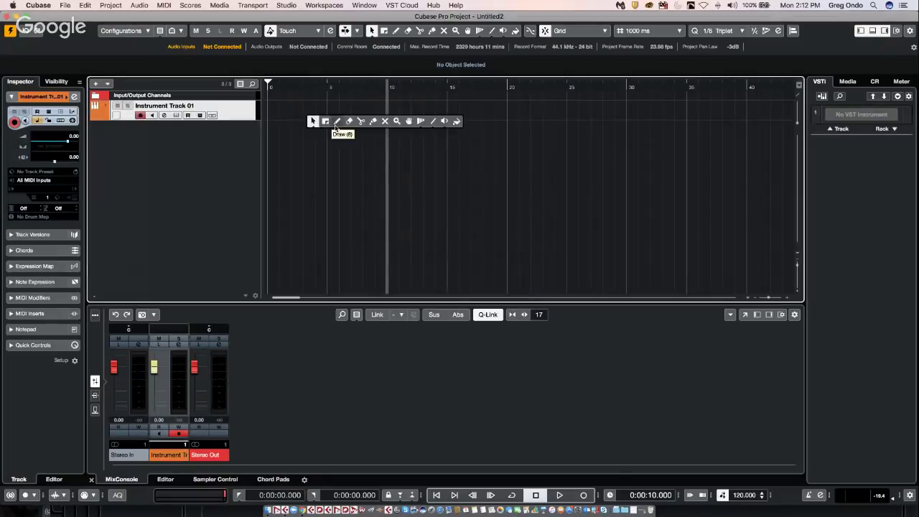
{"action": "left_click", "coordinate": [337, 121]}
{"action": "left_click_drag", "start_coordinate": [271, 111], "coordinate": [388, 112]}
{"action": "right_click", "coordinate": [370, 86]}
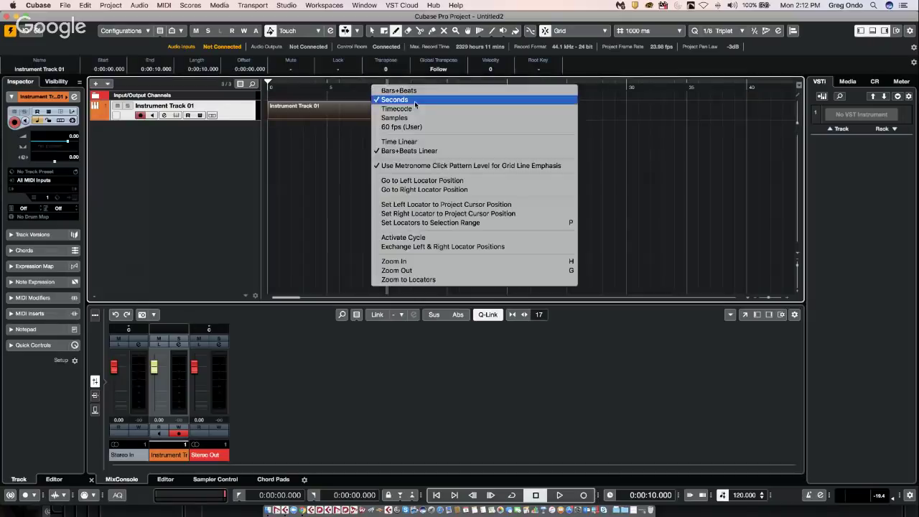
{"action": "left_click", "coordinate": [412, 97]}
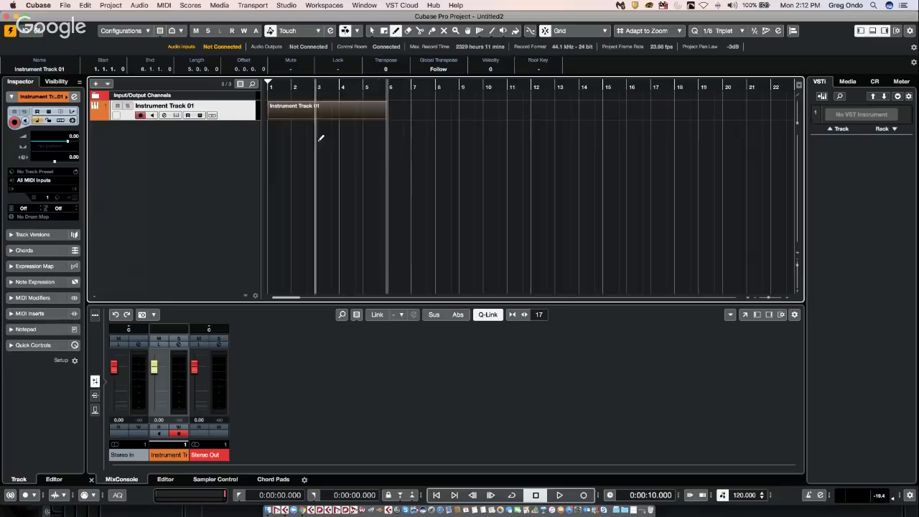
{"action": "right_click", "coordinate": [306, 120]}
{"action": "left_click", "coordinate": [306, 120]}
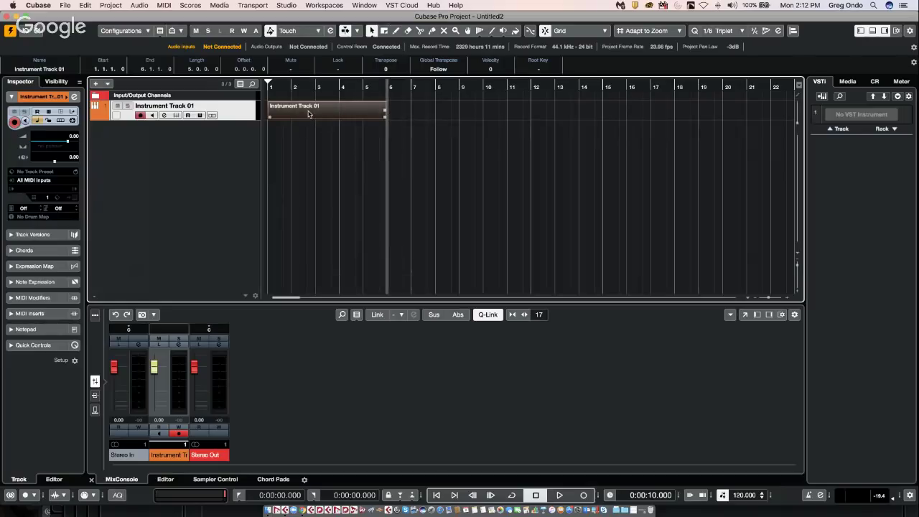
Step: Draw five roughly one-bar notes that rise and then fall in the part's Key Editor, and increase the track's height
{"action": "double_click", "coordinate": [309, 114]}
{"action": "right_click", "coordinate": [276, 403]}
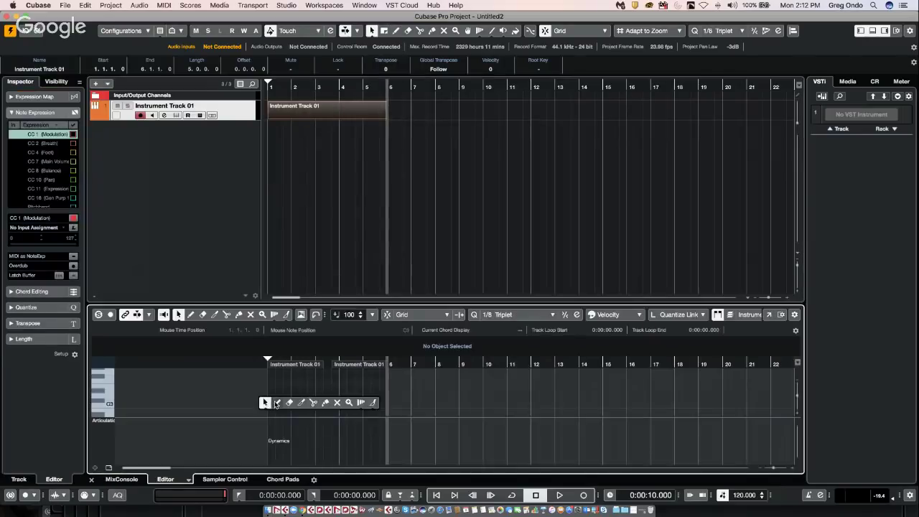
{"action": "left_click", "coordinate": [277, 403]}
{"action": "mouse_move", "coordinate": [271, 403]}
{"action": "left_mouse_down"}
{"action": "mouse_move", "coordinate": [291, 400]}
{"action": "mouse_move", "coordinate": [293, 389]}
{"action": "left_mouse_up"}
{"action": "left_click_drag", "start_coordinate": [293, 389], "coordinate": [339, 377]}
{"action": "mouse_move", "coordinate": [338, 387]}
{"action": "left_mouse_down"}
{"action": "mouse_move", "coordinate": [357, 384]}
{"action": "mouse_move", "coordinate": [366, 397]}
{"action": "mouse_move", "coordinate": [388, 399]}
{"action": "left_mouse_up"}
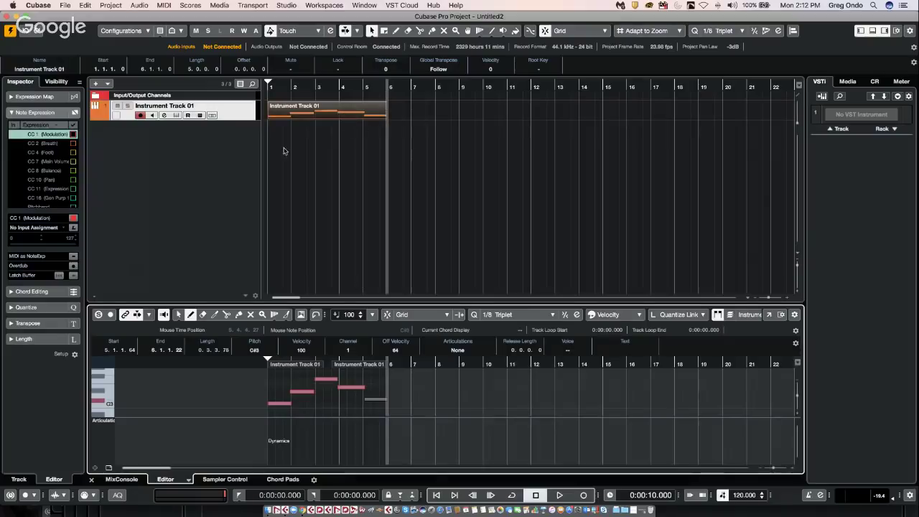
{"action": "left_click_drag", "start_coordinate": [233, 120], "coordinate": [232, 148]}
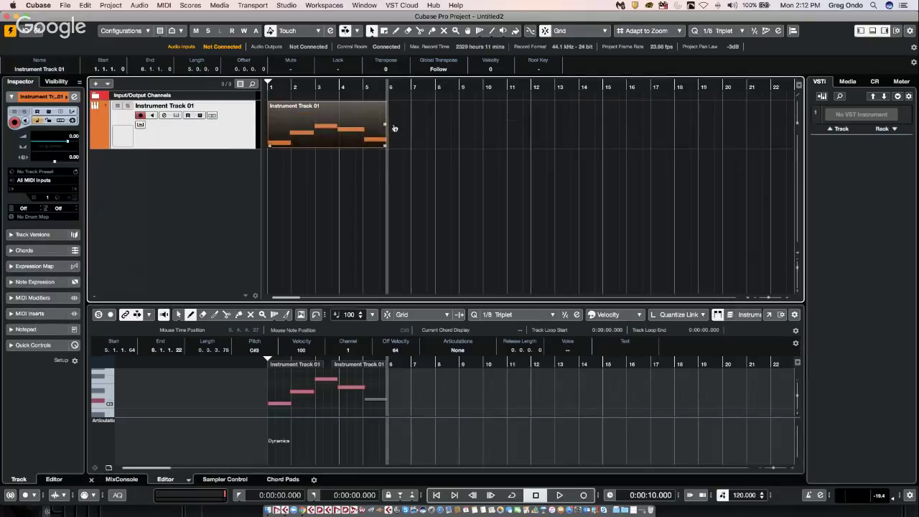
Step: Repeat the part twice along Instrument Track 01 so that the copies reach bar 16
{"action": "left_click_drag", "start_coordinate": [393, 127], "coordinate": [567, 151]}
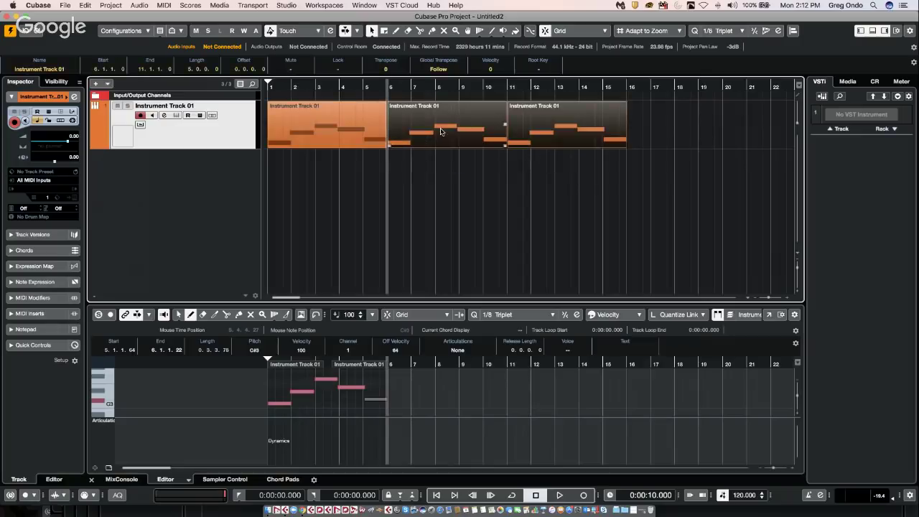
{"action": "left_click", "coordinate": [465, 120]}
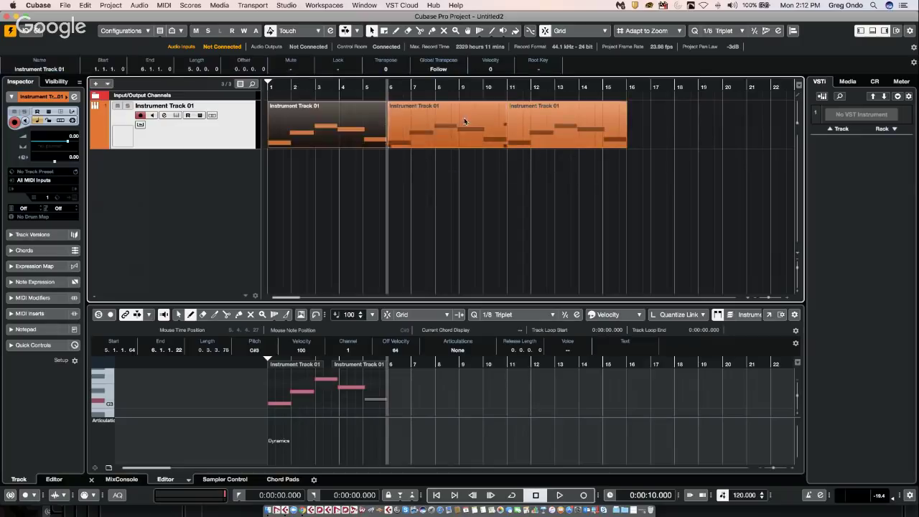
{"action": "left_click", "coordinate": [465, 121]}
{"action": "left_click_drag", "start_coordinate": [312, 168], "coordinate": [557, 128]}
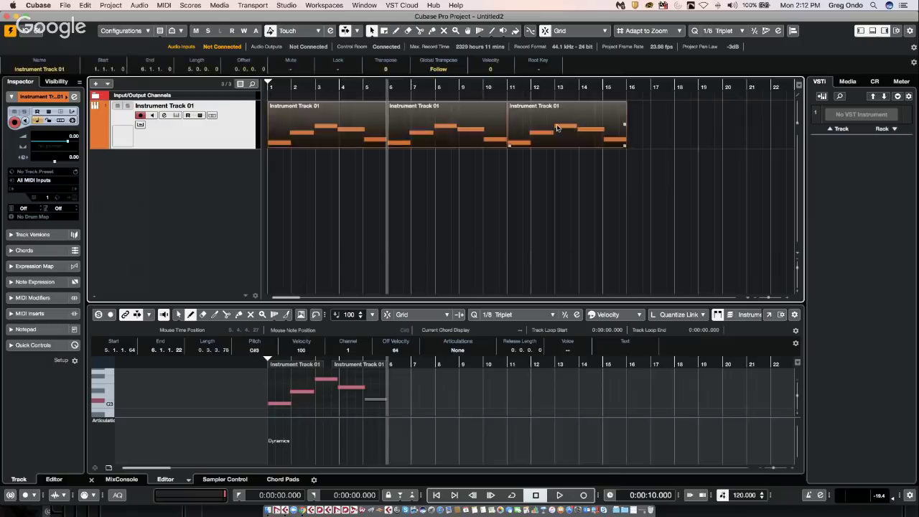
Step: Apply the Reverse MIDI function to the second part, starting at bar 6
{"action": "left_click", "coordinate": [448, 119]}
{"action": "left_click", "coordinate": [457, 135]}
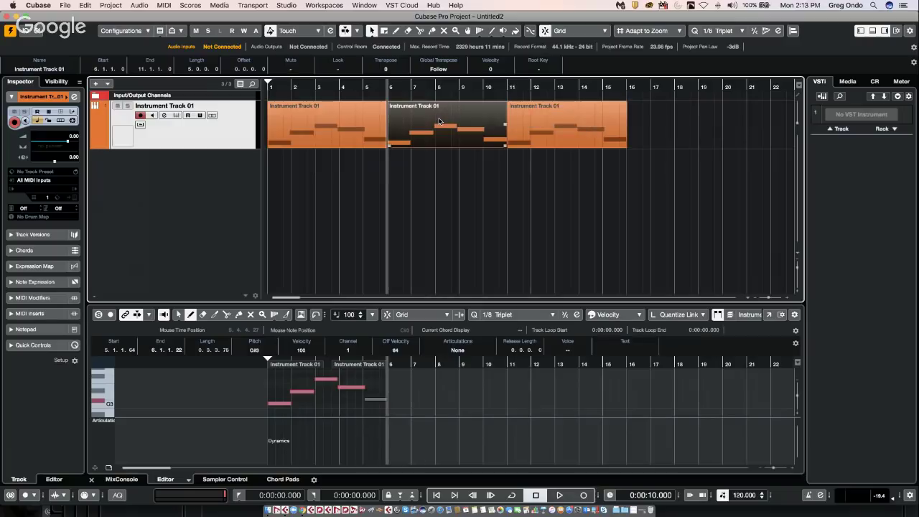
{"action": "left_click", "coordinate": [165, 6]}
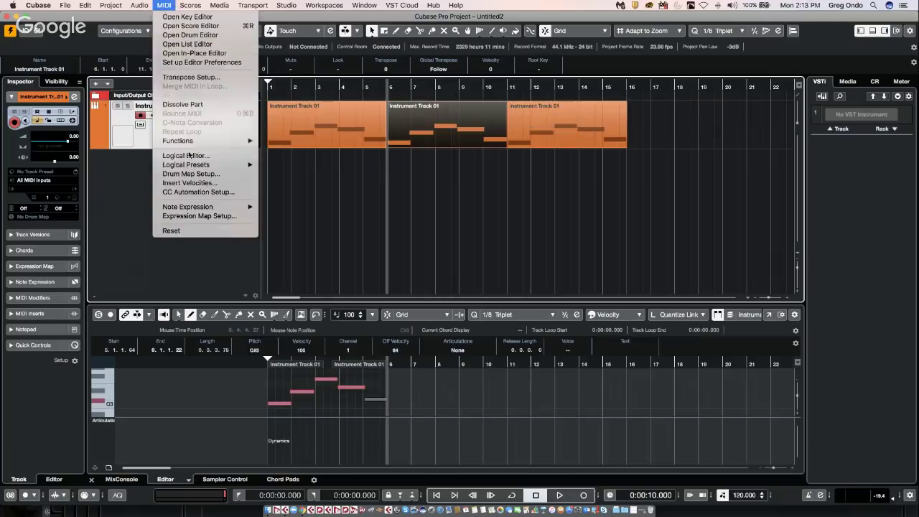
{"action": "mouse_move", "coordinate": [201, 140]}
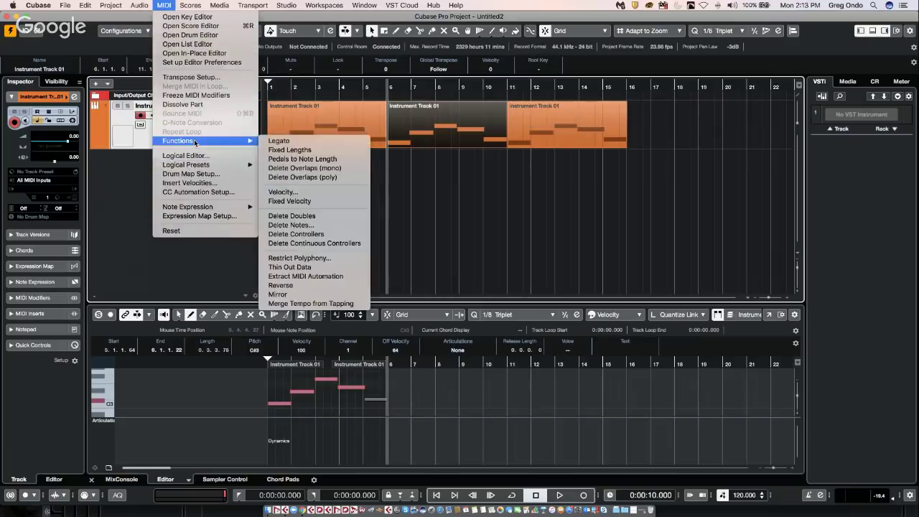
{"action": "left_click", "coordinate": [297, 286]}
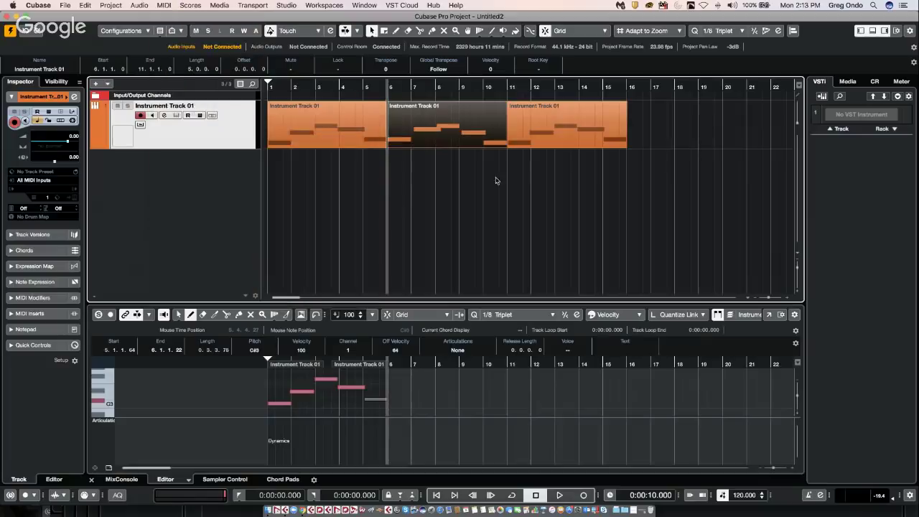
Step: Apply the Mirror MIDI function to the third part, starting at bar 11
{"action": "left_click", "coordinate": [549, 129]}
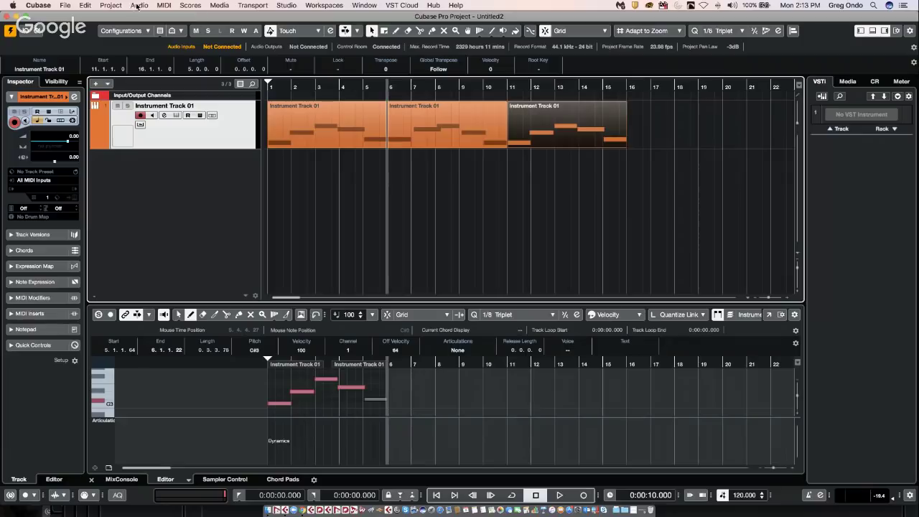
{"action": "left_click", "coordinate": [164, 5]}
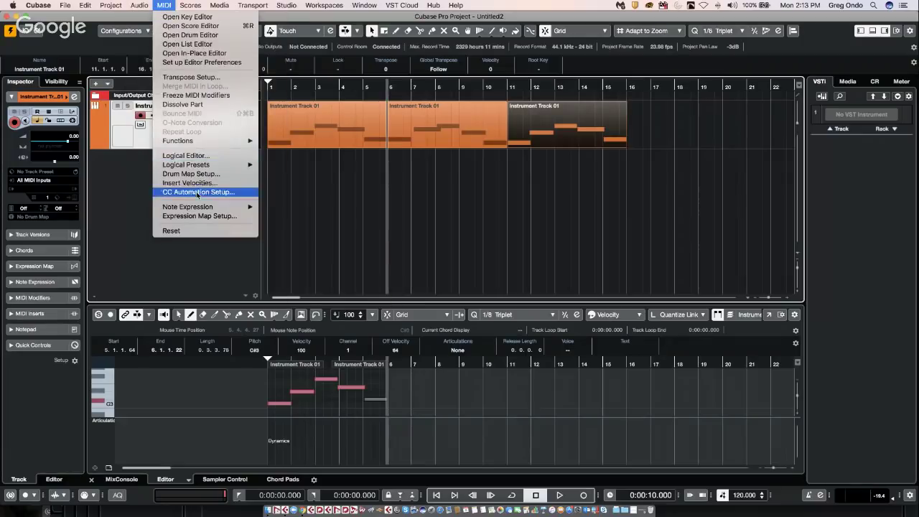
{"action": "mouse_move", "coordinate": [215, 145]}
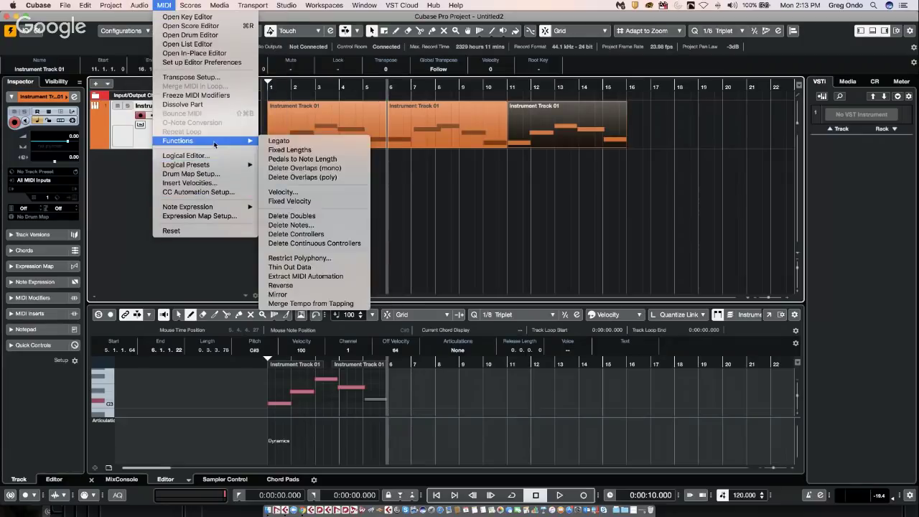
{"action": "left_click", "coordinate": [297, 293]}
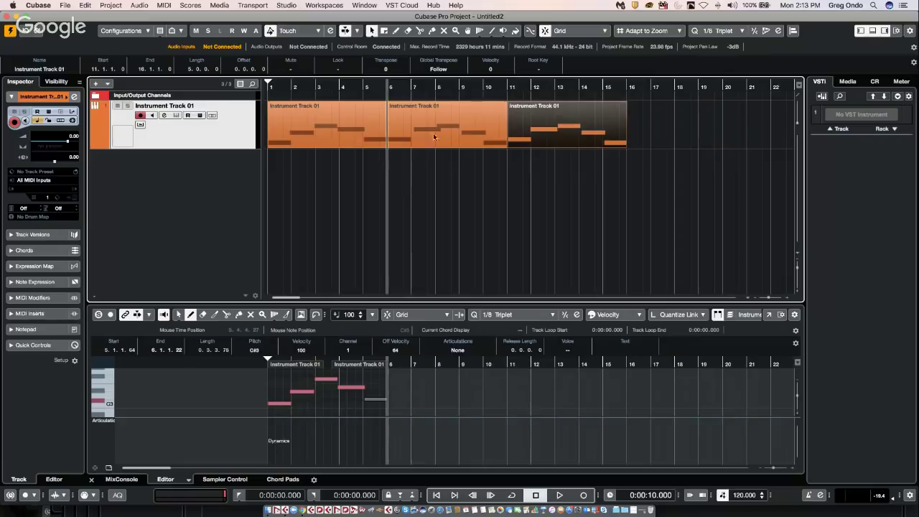
Step: Erase the third and second parts, keeping only the original part, and return to the Object Selection tool
{"action": "right_click", "coordinate": [532, 155]}
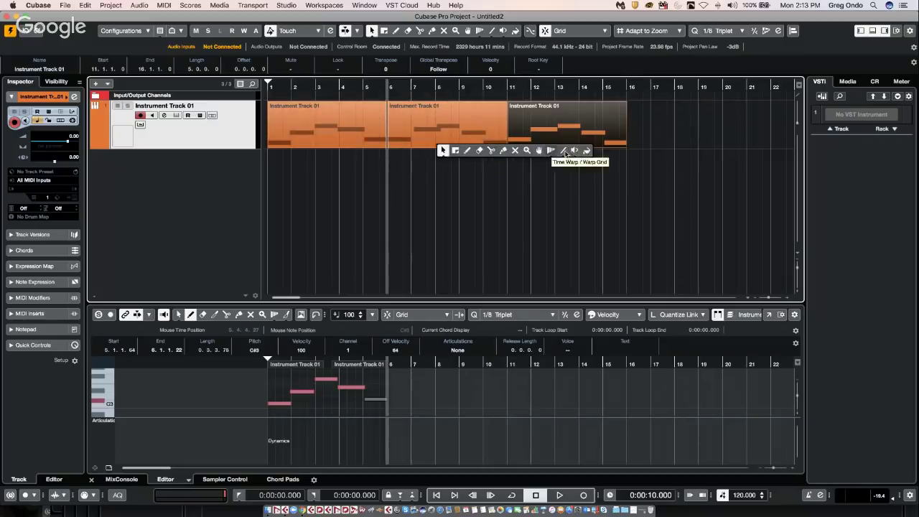
{"action": "left_click", "coordinate": [480, 151]}
{"action": "left_click", "coordinate": [532, 124]}
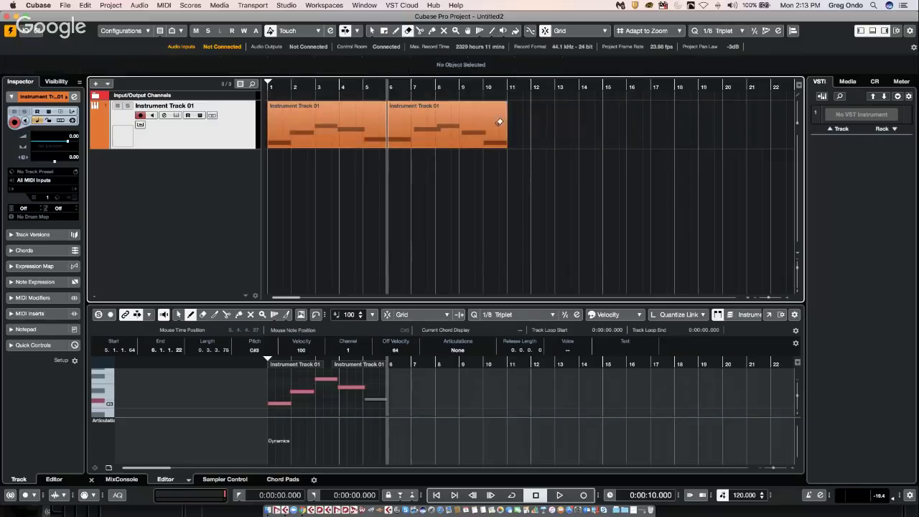
{"action": "left_click", "coordinate": [439, 126]}
{"action": "right_click", "coordinate": [323, 145]}
{"action": "left_click", "coordinate": [320, 144]}
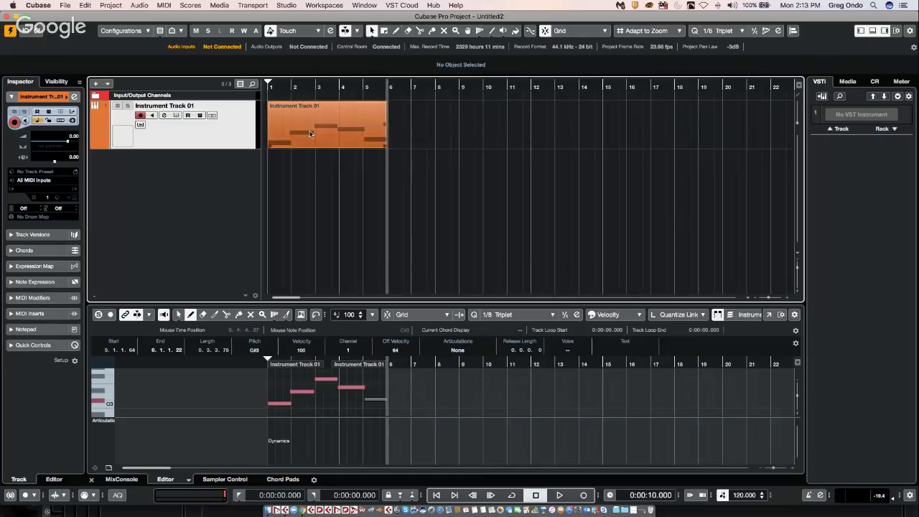
Step: Set the quantize preset to 1/1 and quantize all notes of the part in the Key Editor
{"action": "right_click", "coordinate": [284, 385]}
{"action": "left_click", "coordinate": [283, 385]}
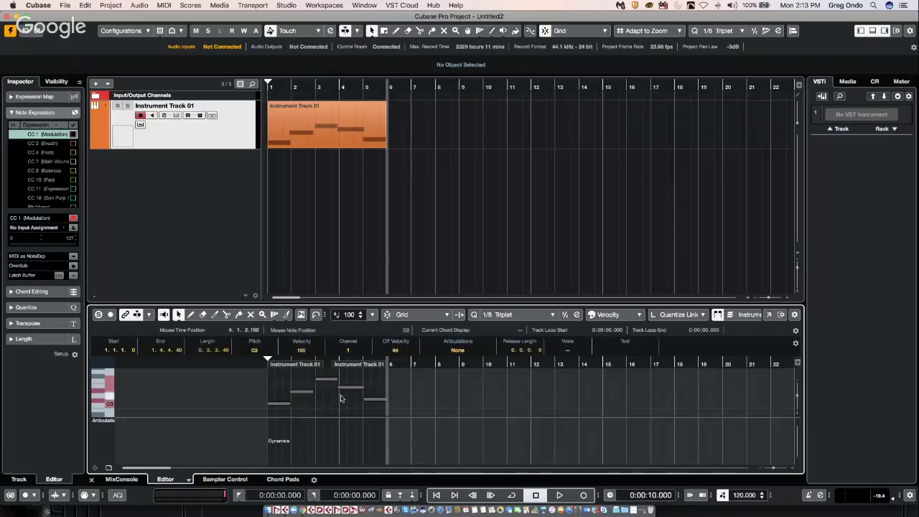
{"action": "key", "text": "q"}
{"action": "left_click", "coordinate": [298, 408]}
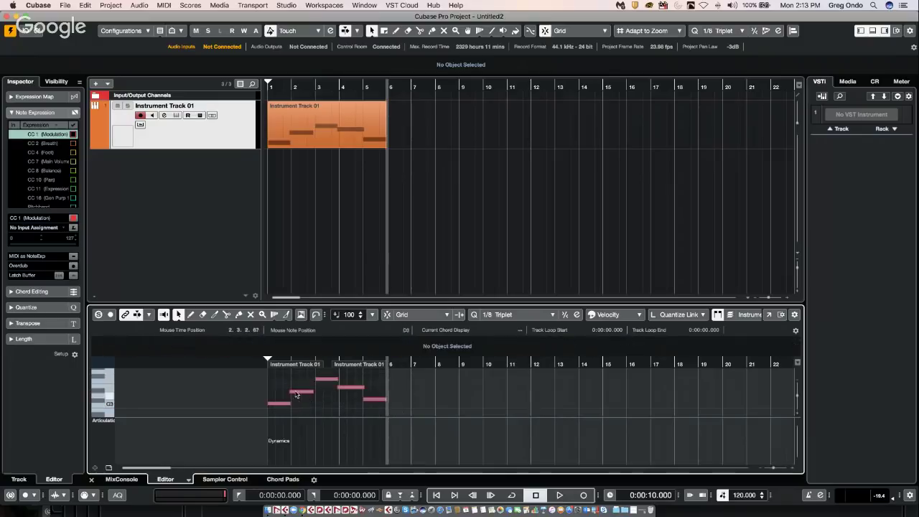
{"action": "left_click", "coordinate": [507, 315]}
{"action": "left_click", "coordinate": [514, 223]}
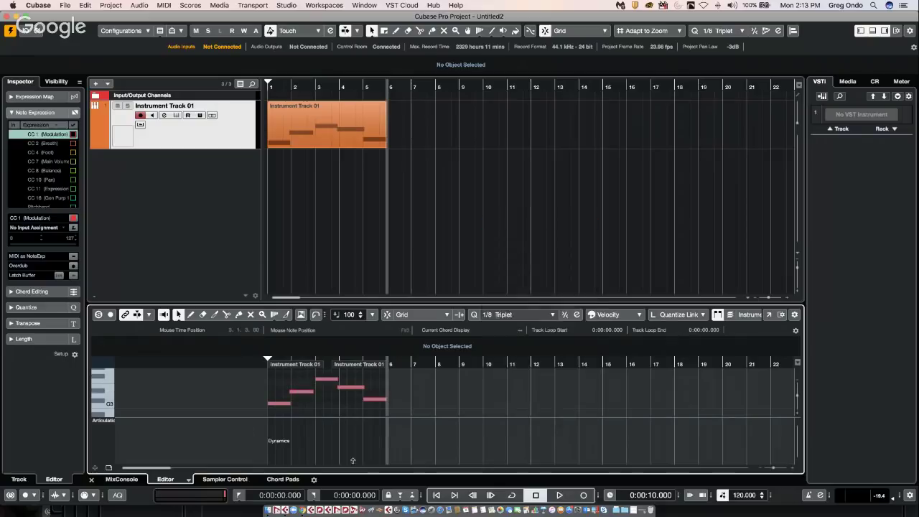
{"action": "key", "text": "super+a"}
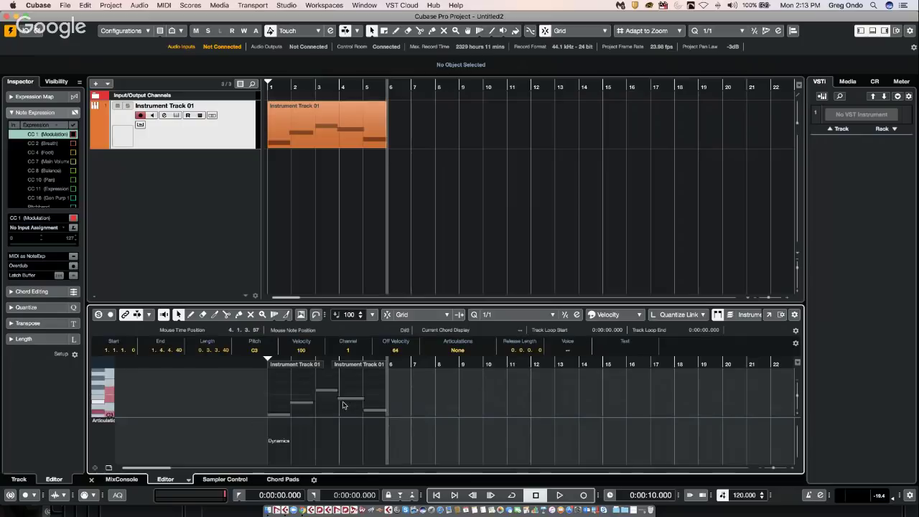
{"action": "key", "text": "Up"}
{"action": "left_click", "coordinate": [243, 388]}
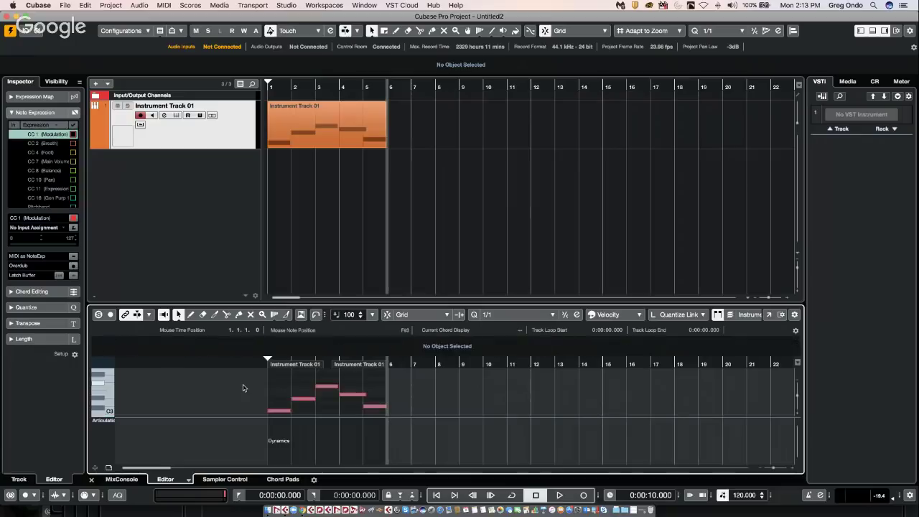
Step: Shorten the second and fourth notes to about half a bar and repeat the edited part twice, up to bar 16
{"action": "left_click_drag", "start_coordinate": [314, 399], "coordinate": [302, 399]}
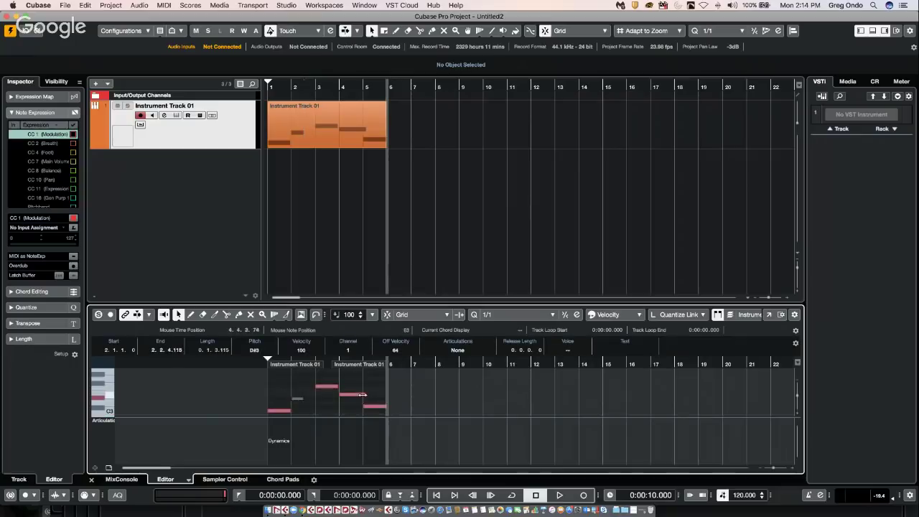
{"action": "left_click_drag", "start_coordinate": [366, 395], "coordinate": [346, 396]}
{"action": "left_click", "coordinate": [336, 111]}
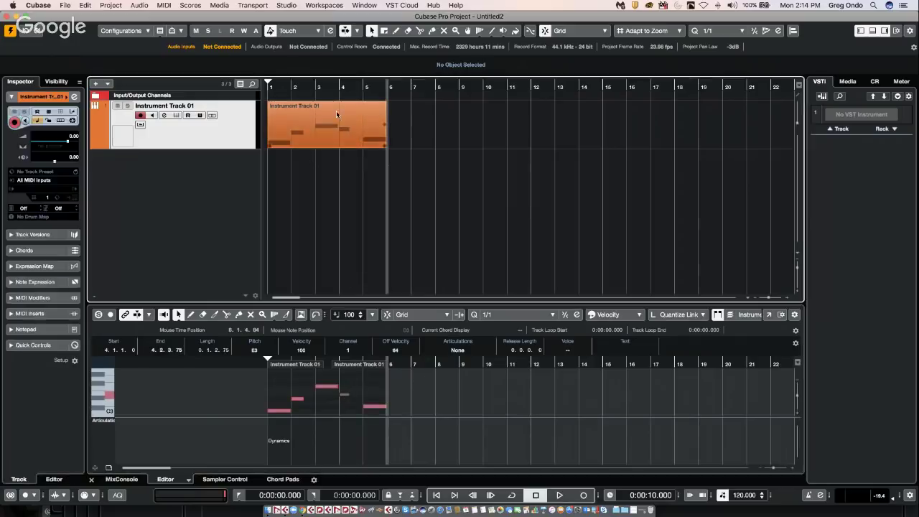
{"action": "left_click", "coordinate": [386, 127]}
{"action": "left_click_drag", "start_coordinate": [385, 128], "coordinate": [522, 129]}
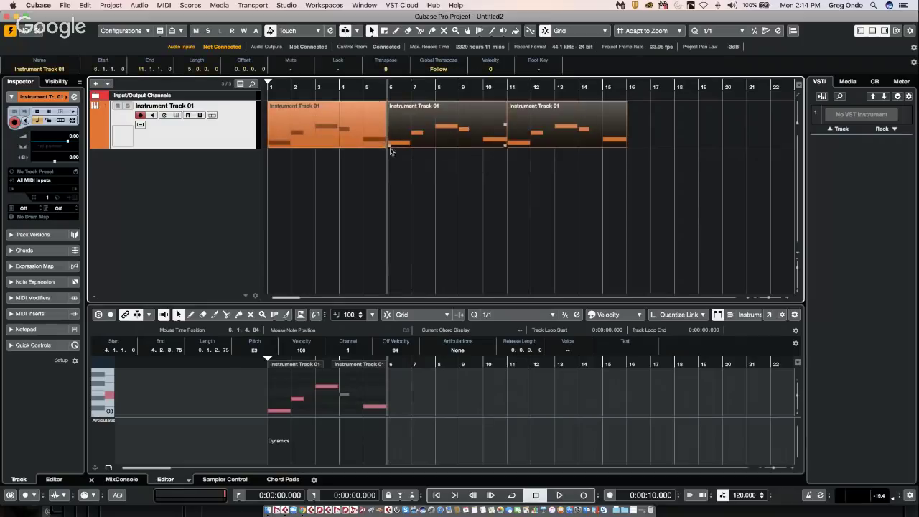
Step: Try the Reverse MIDI function on the second part, starting at bar 6, and undo it
{"action": "left_click", "coordinate": [189, 5]}
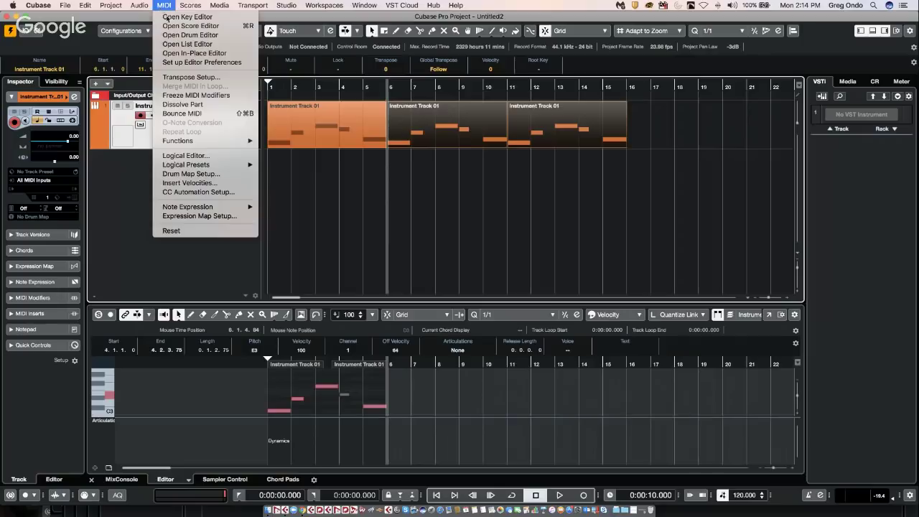
{"action": "left_click", "coordinate": [420, 177]}
{"action": "left_click", "coordinate": [441, 124]}
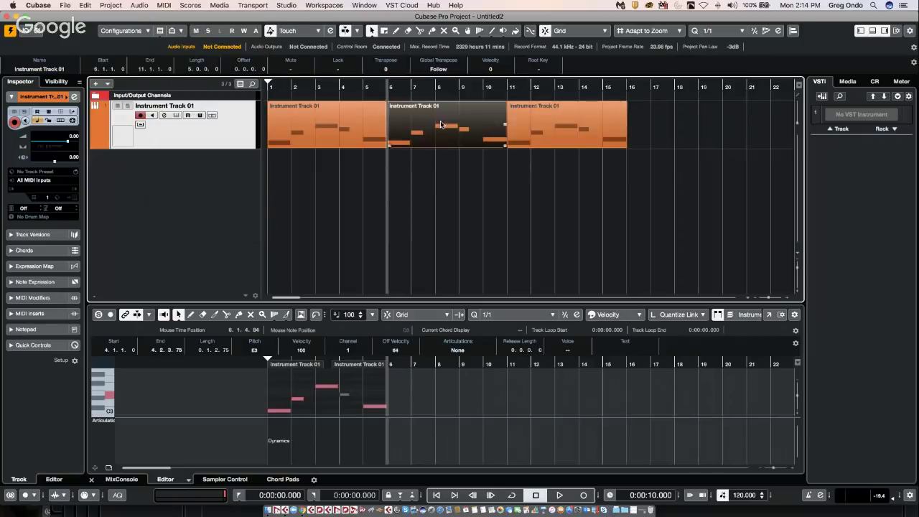
{"action": "left_click", "coordinate": [160, 5]}
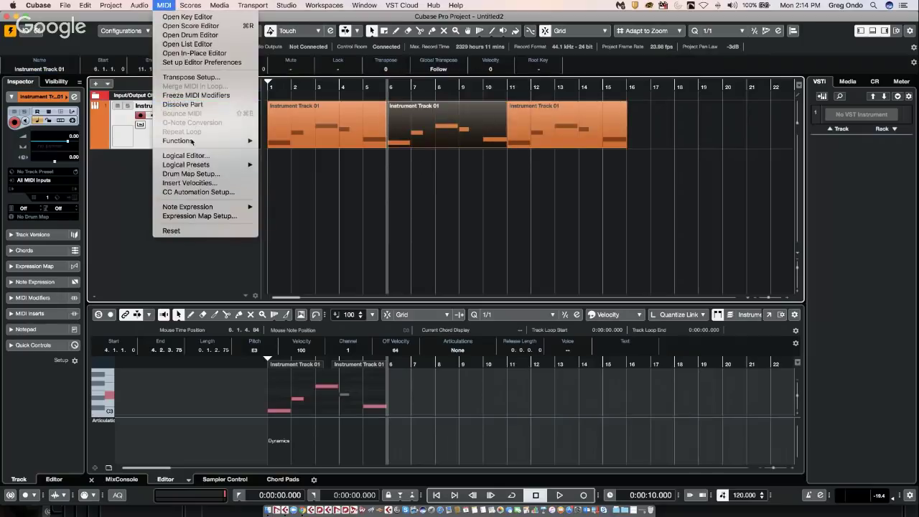
{"action": "mouse_move", "coordinate": [188, 141]}
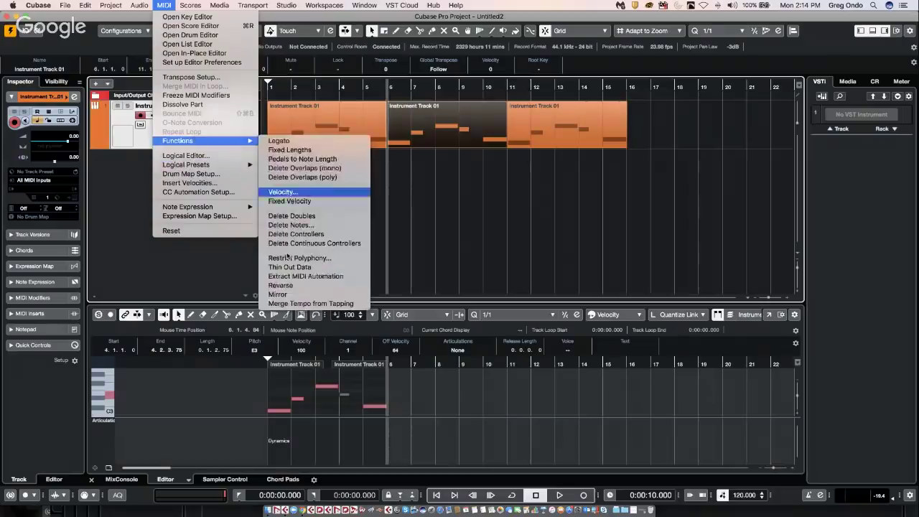
{"action": "left_click", "coordinate": [303, 286]}
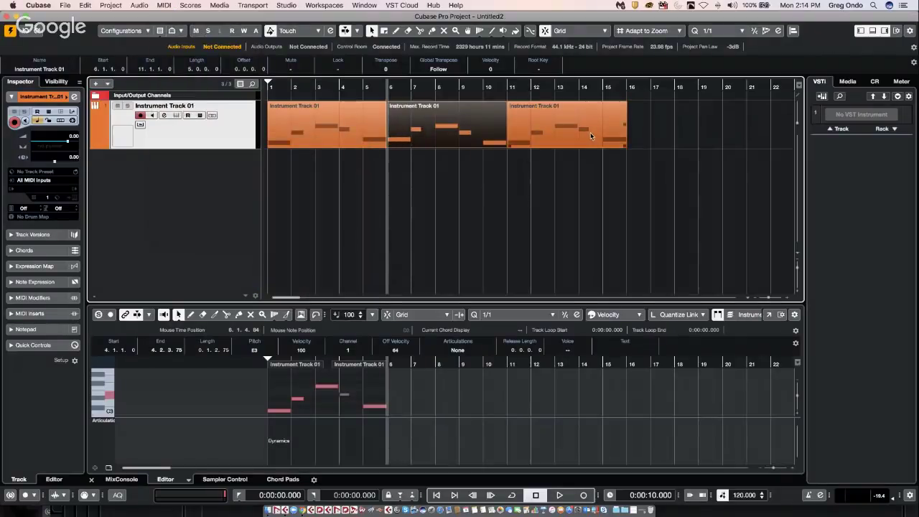
{"action": "key", "text": "super+z"}
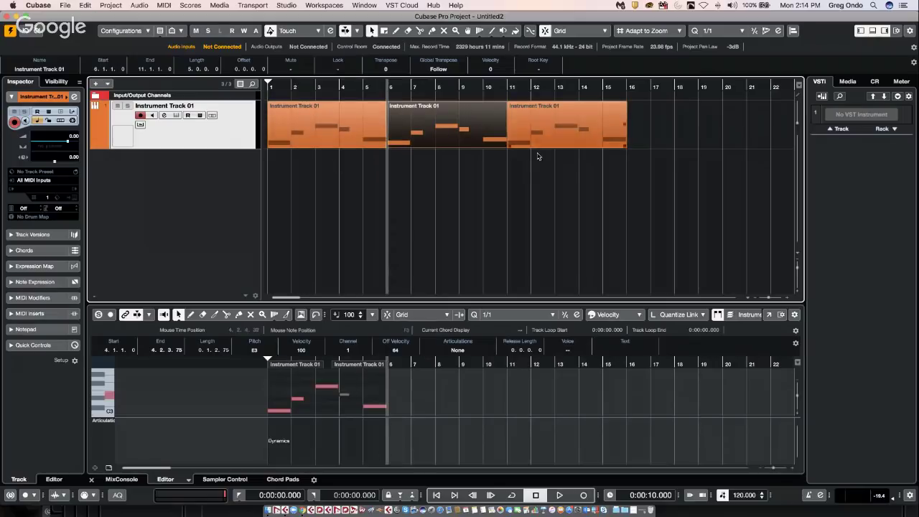
Step: Erase the third and second parts and return to the Object Selection tool with the original part selected
{"action": "right_click", "coordinate": [512, 141]}
{"action": "left_click", "coordinate": [548, 140]}
{"action": "left_click", "coordinate": [548, 137]}
{"action": "left_click", "coordinate": [454, 132]}
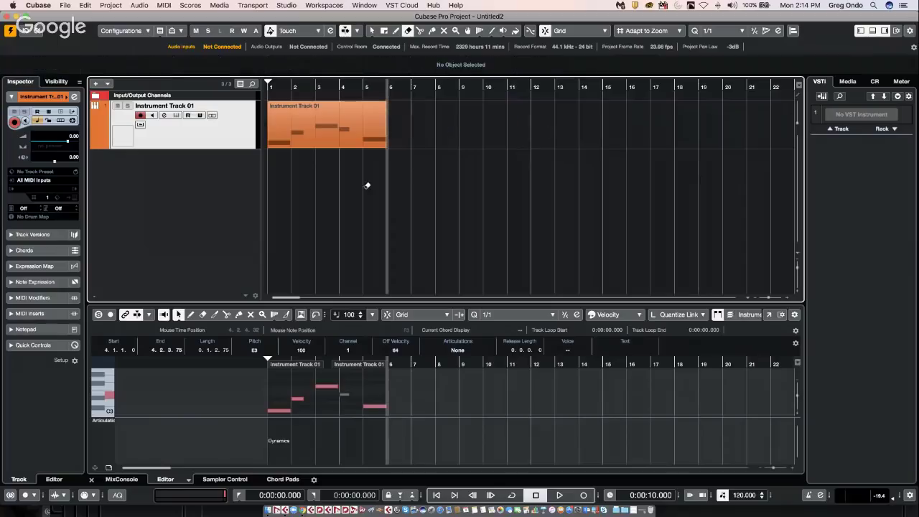
{"action": "right_click", "coordinate": [350, 134]}
{"action": "left_click", "coordinate": [343, 137]}
{"action": "left_click", "coordinate": [341, 138]}
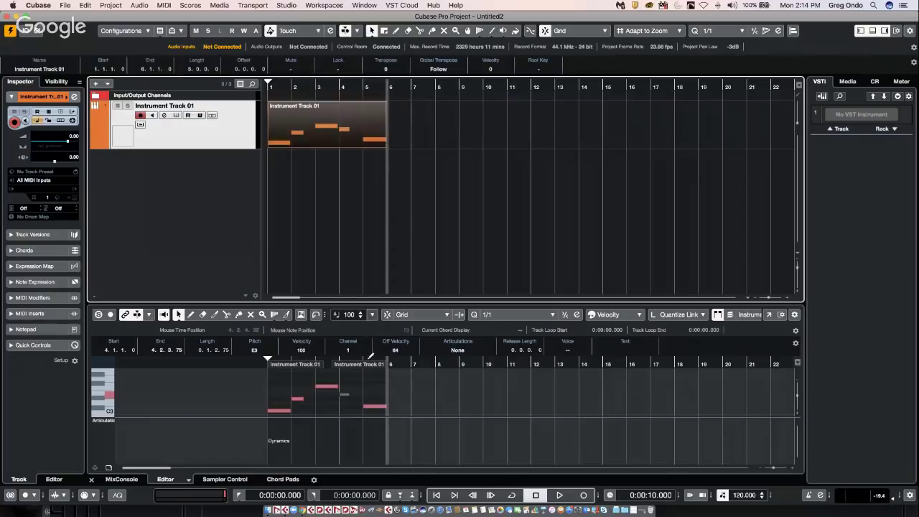
Step: Lengthen the fourth note to bar 6 in the Key Editor and repeat the edited part twice, up to bar 16
{"action": "left_click_drag", "start_coordinate": [346, 395], "coordinate": [388, 396]}
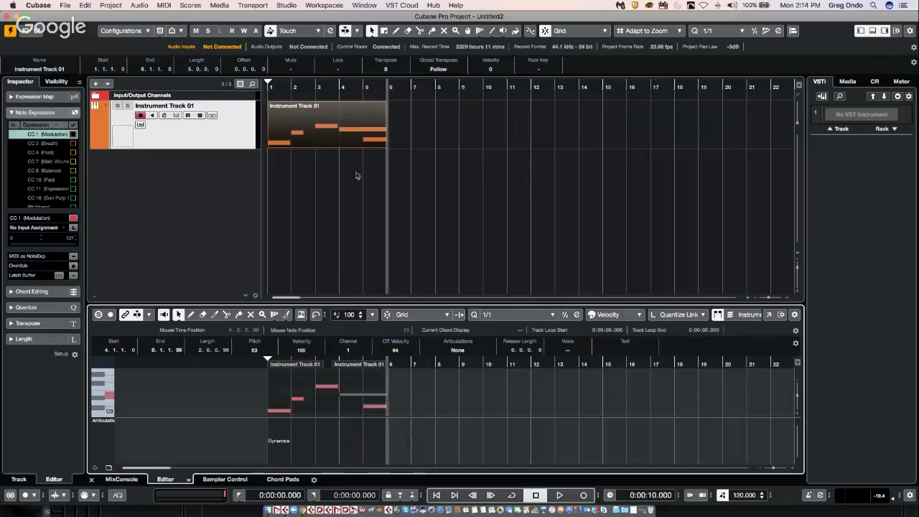
{"action": "left_click", "coordinate": [325, 198]}
{"action": "left_click", "coordinate": [332, 135]}
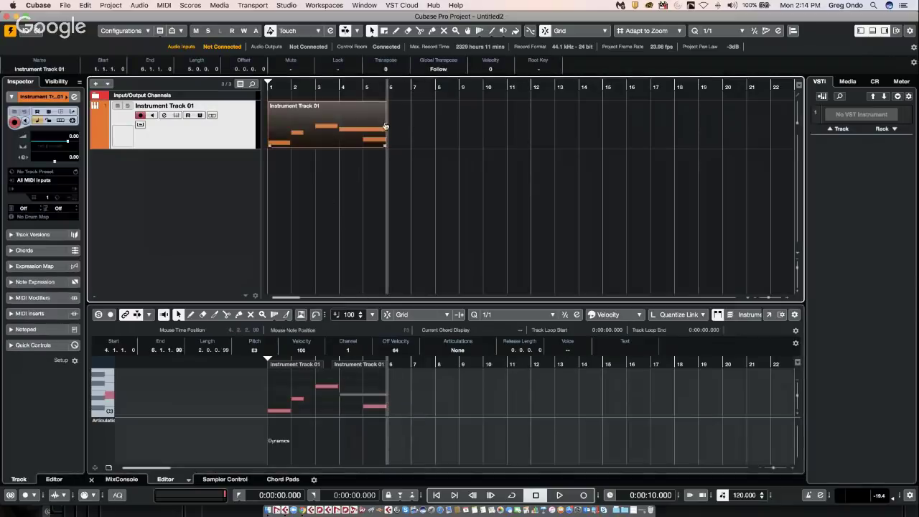
{"action": "left_click_drag", "start_coordinate": [386, 128], "coordinate": [608, 127]}
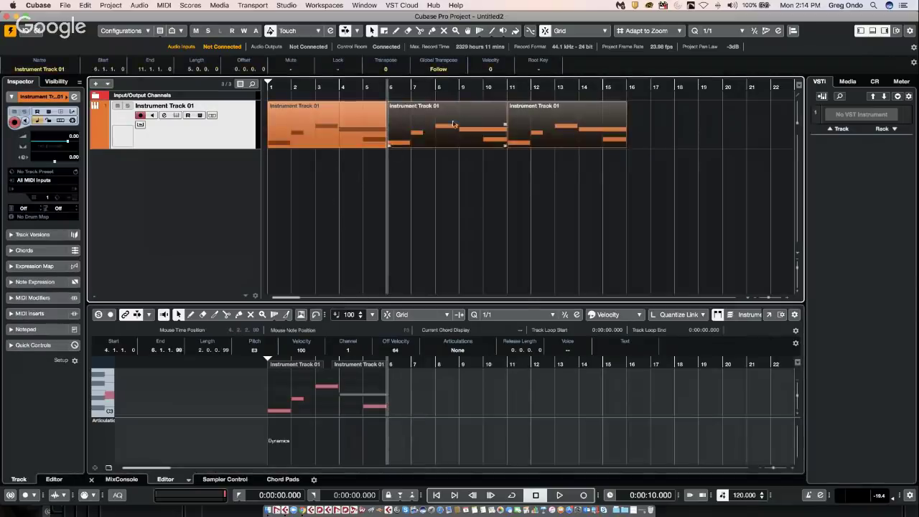
Step: Apply the Reverse MIDI function to the second part, starting at bar 6
{"action": "left_click", "coordinate": [138, 5]}
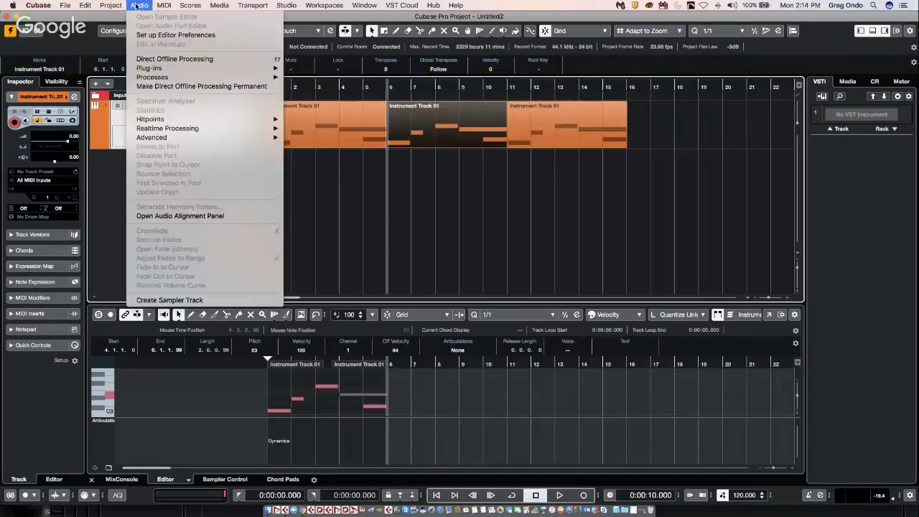
{"action": "mouse_move", "coordinate": [164, 6]}
{"action": "mouse_move", "coordinate": [185, 141]}
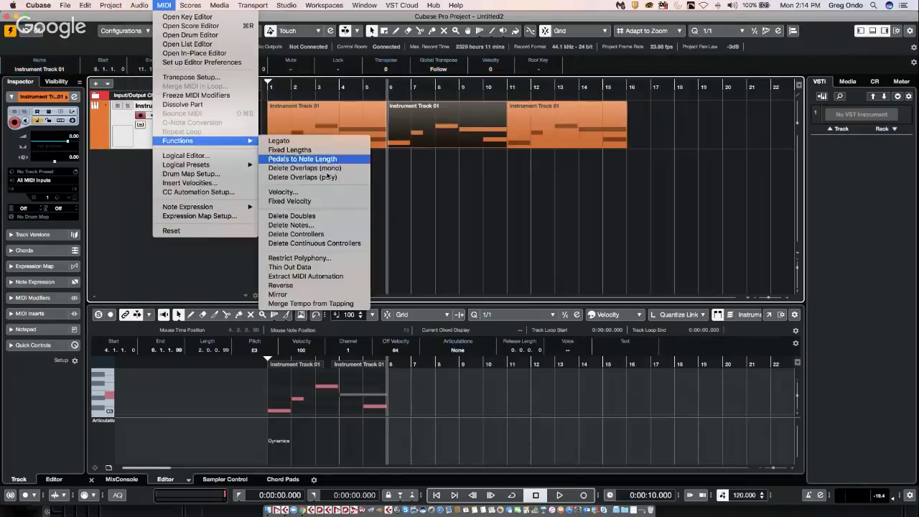
{"action": "left_click", "coordinate": [302, 285]}
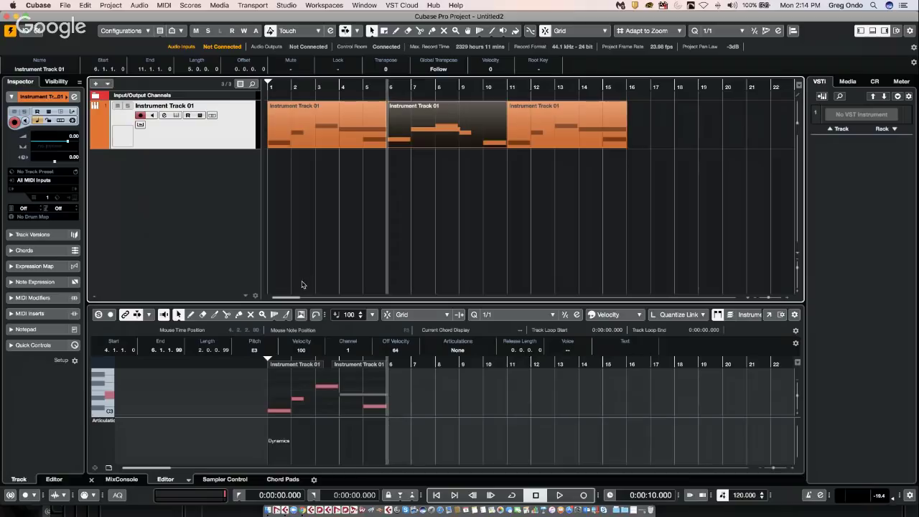
Step: Apply the Mirror MIDI function to the third part, from bar 11 to bar 16
{"action": "left_click", "coordinate": [588, 123]}
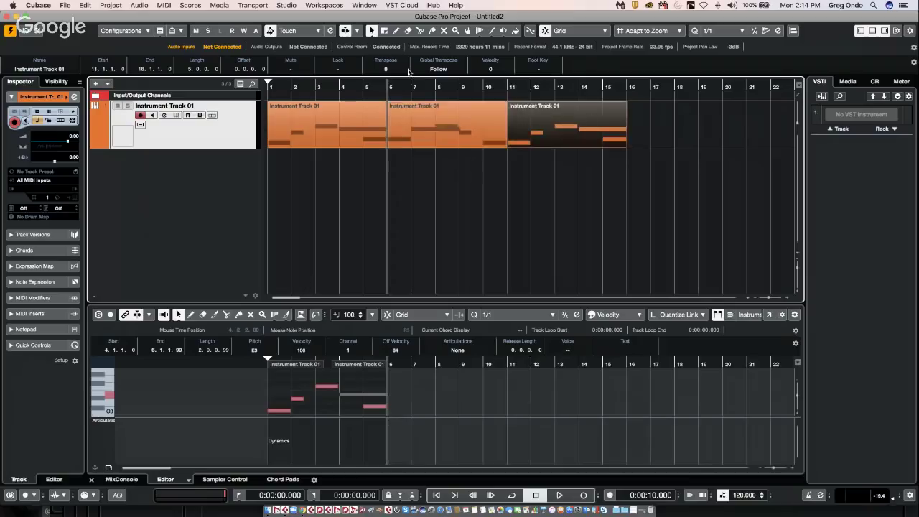
{"action": "left_click", "coordinate": [173, 6]}
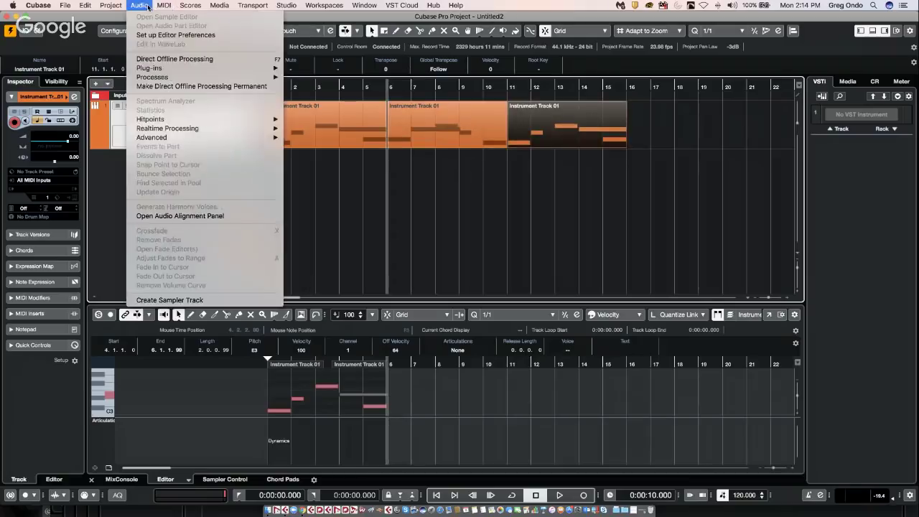
{"action": "mouse_move", "coordinate": [187, 140]}
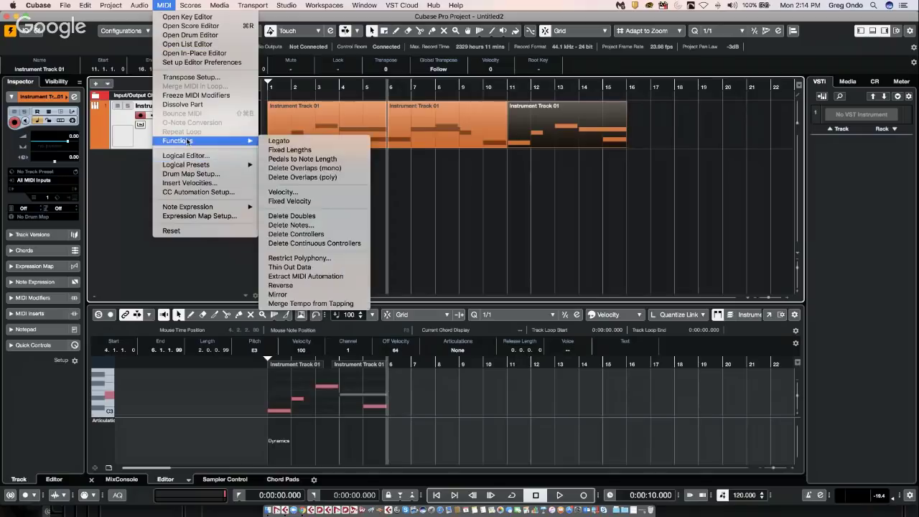
{"action": "left_click", "coordinate": [303, 293]}
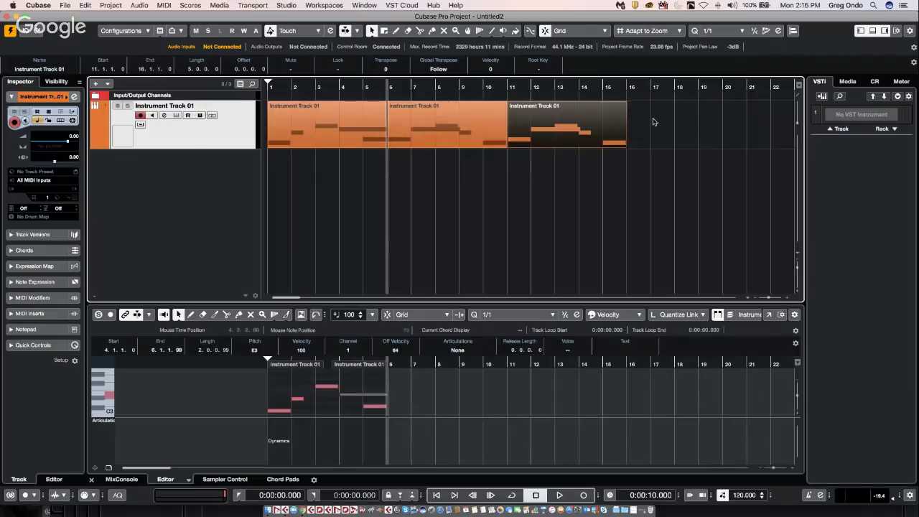
Step: Select all three MIDI parts on the instrument track and remove them with the Erase tool
{"action": "left_click_drag", "start_coordinate": [654, 122], "coordinate": [298, 149]}
{"action": "right_click", "coordinate": [301, 135]}
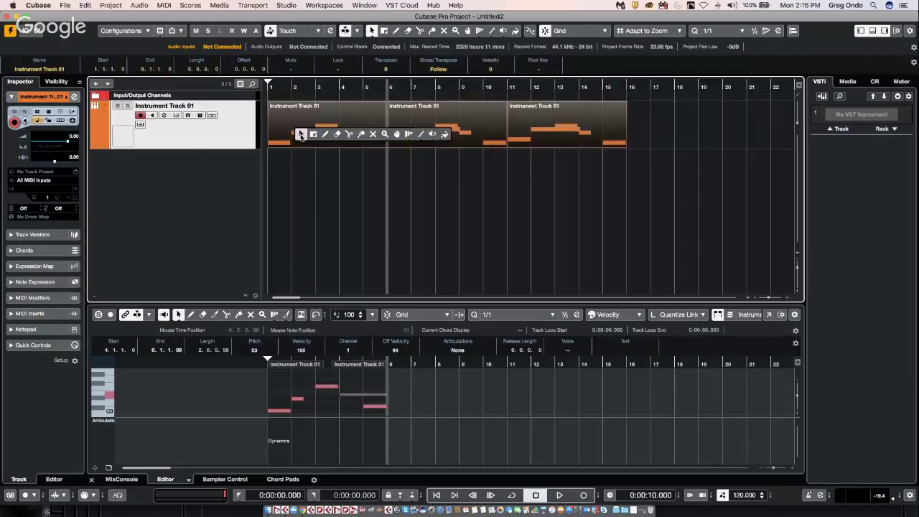
{"action": "left_click", "coordinate": [337, 134]}
{"action": "left_click", "coordinate": [337, 135]}
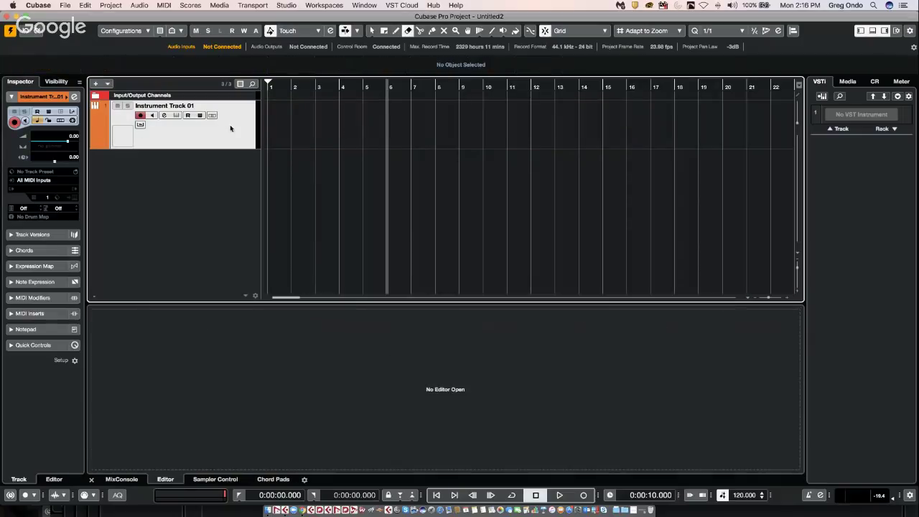
Step: Add one instrument track using HALion Sonic SE, routed to Stereo Out
{"action": "right_click", "coordinate": [152, 177]}
{"action": "left_click", "coordinate": [185, 135]}
{"action": "right_click", "coordinate": [138, 177]}
{"action": "left_click", "coordinate": [201, 194]}
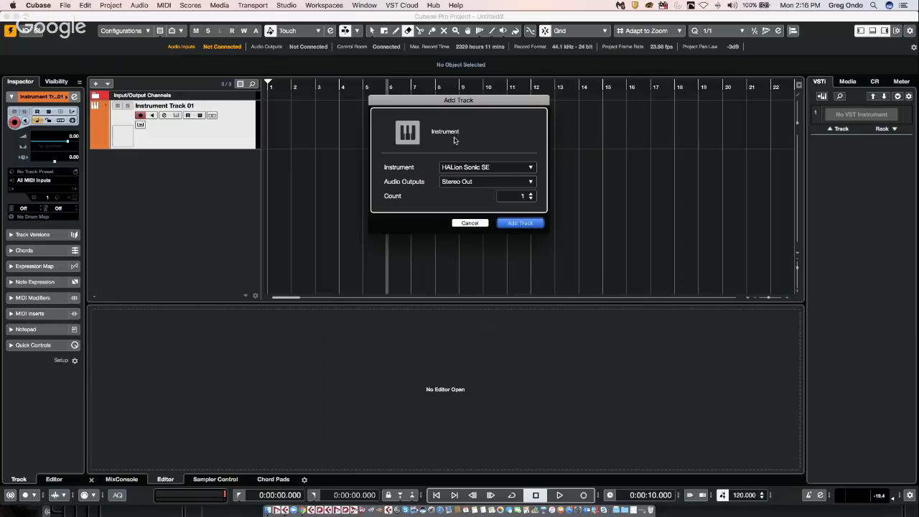
{"action": "left_click", "coordinate": [510, 222]}
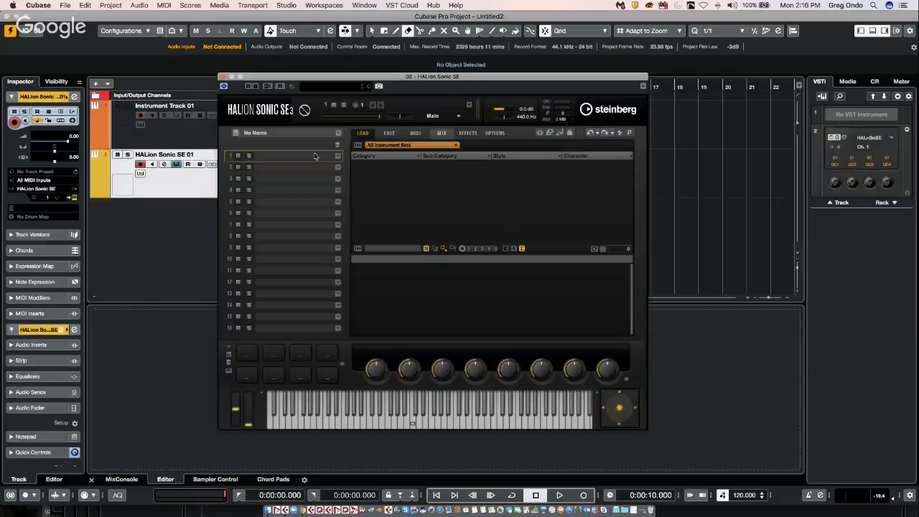
Step: Load the Party Love preset from the Flux instrument set into the first slot of HALion Sonic SE
{"action": "left_click", "coordinate": [392, 147]}
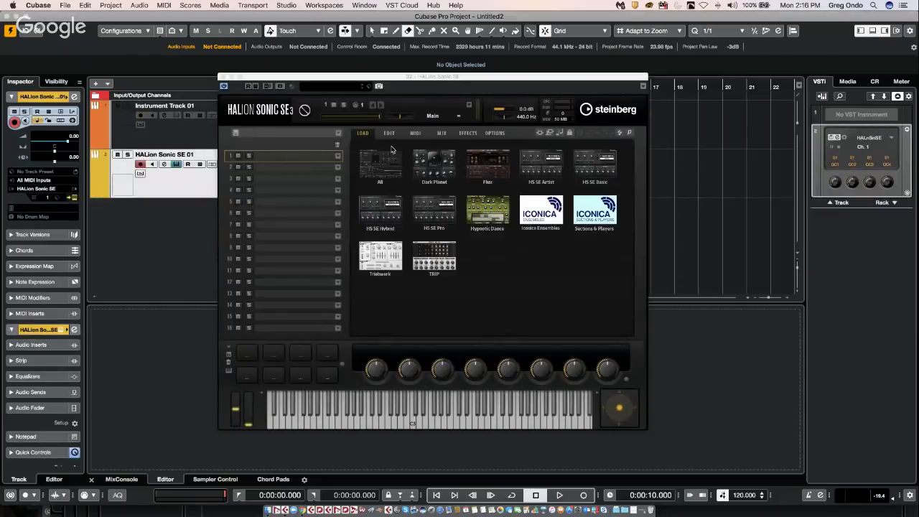
{"action": "left_click", "coordinate": [488, 176]}
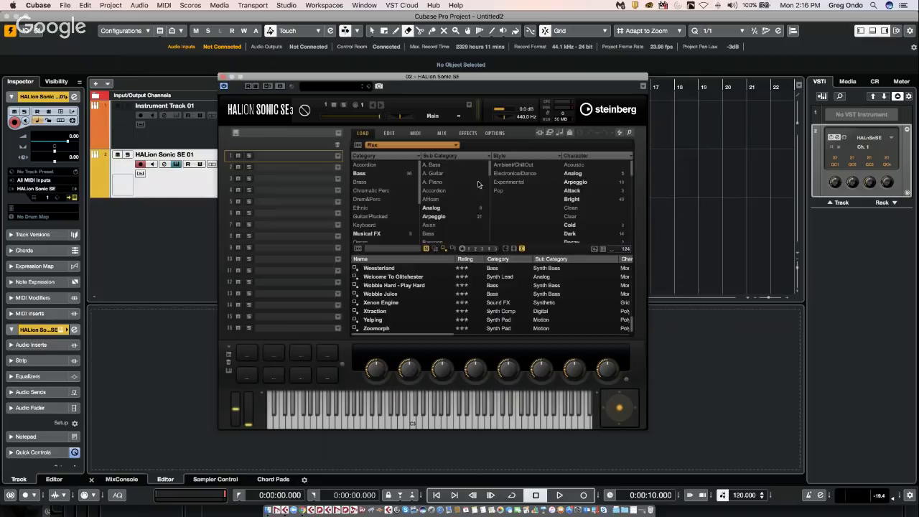
{"action": "scroll", "coordinate": [428, 306], "scroll_direction": "up", "scroll_amount": 3}
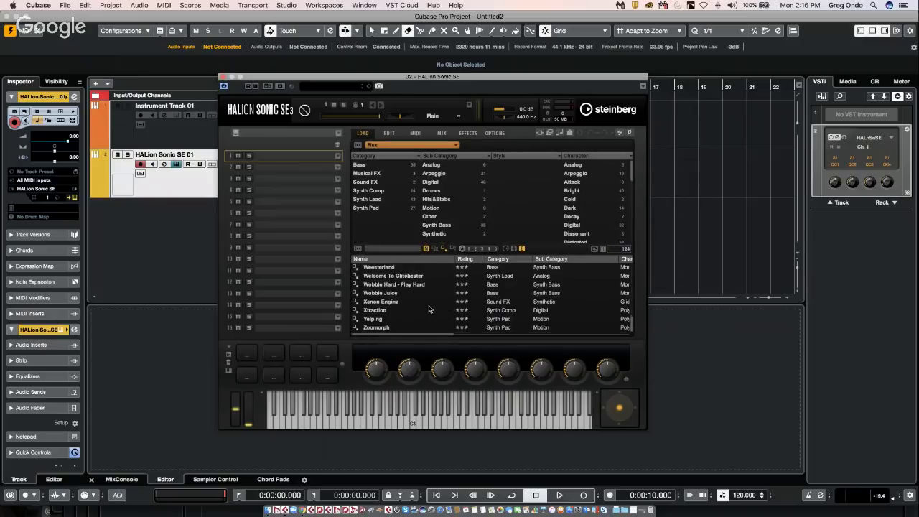
{"action": "scroll", "coordinate": [428, 303], "scroll_direction": "up", "scroll_amount": 5}
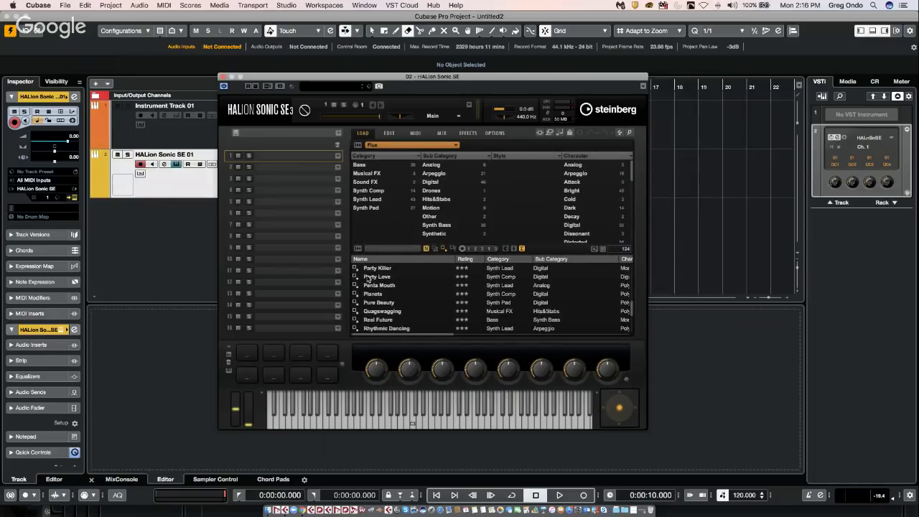
{"action": "left_click", "coordinate": [397, 278]}
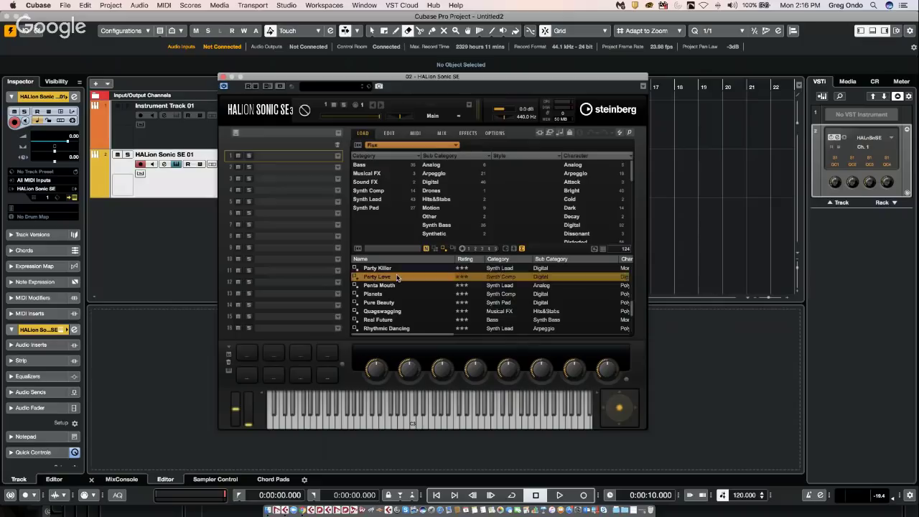
{"action": "double_click", "coordinate": [397, 277]}
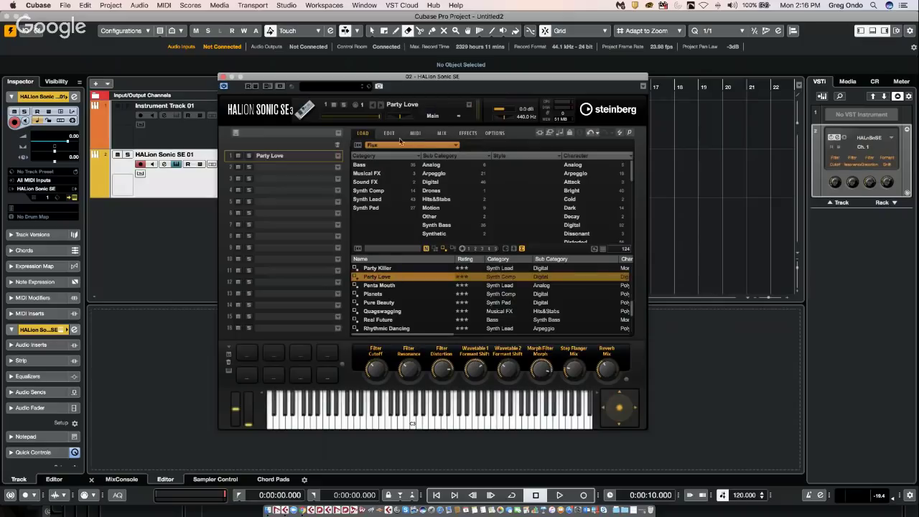
Step: Open the arpeggiator page of the Flux editor, show the On-Screen Keyboard and play a three-note chord with it
{"action": "left_click", "coordinate": [388, 134]}
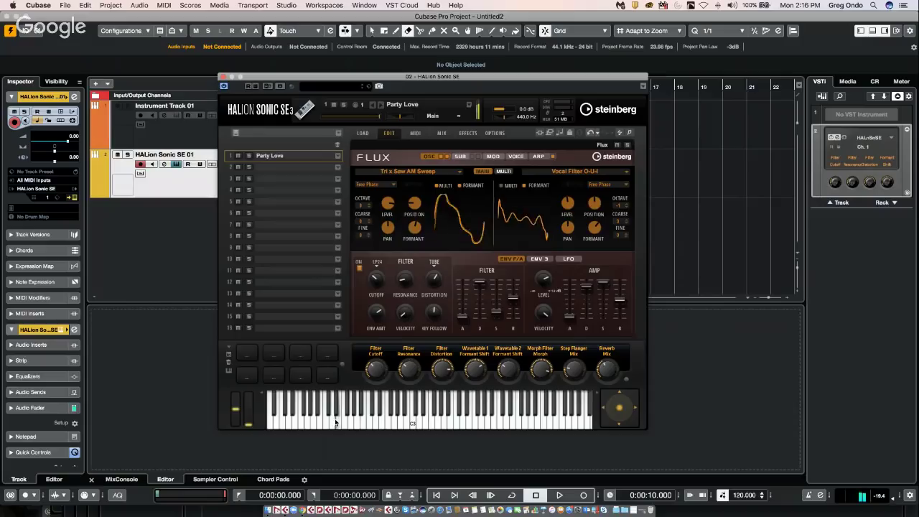
{"action": "left_click", "coordinate": [540, 156]}
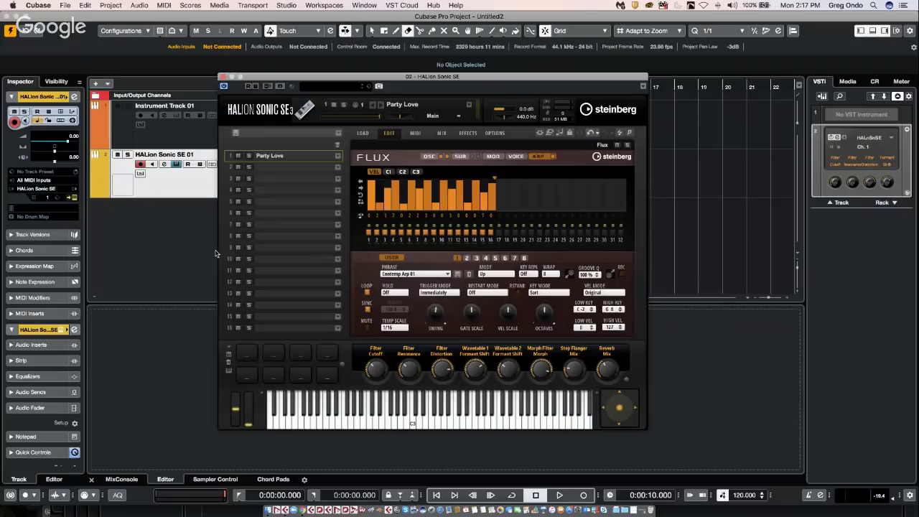
{"action": "key", "text": "alt+k"}
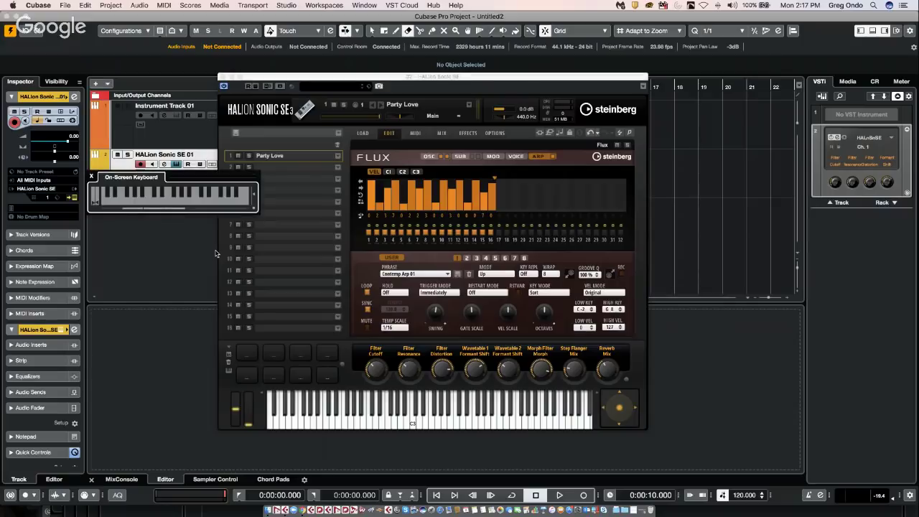
{"action": "key", "text": "q"}
{"action": "key", "text": "e"}
{"action": "key", "text": "t"}
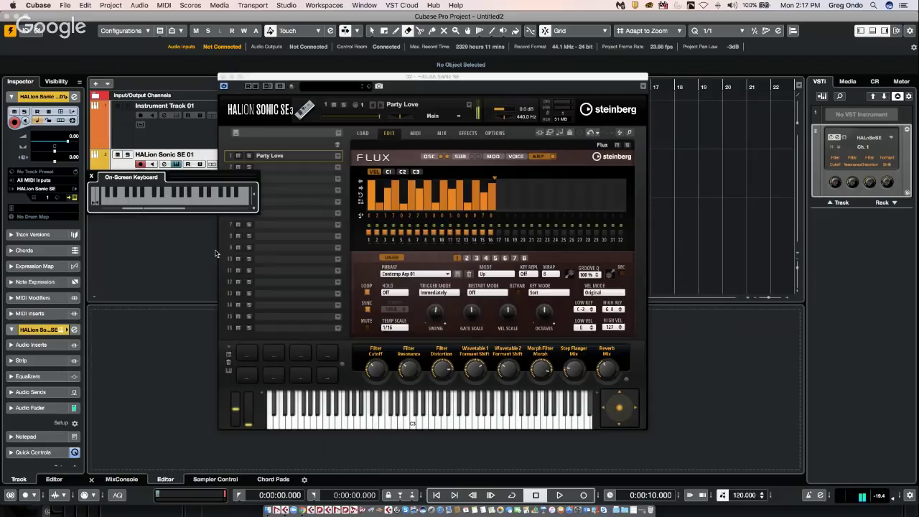
Step: Set the modulation destination of the arpeggiator's C1 controller lane to Pitch
{"action": "left_click", "coordinate": [389, 173]}
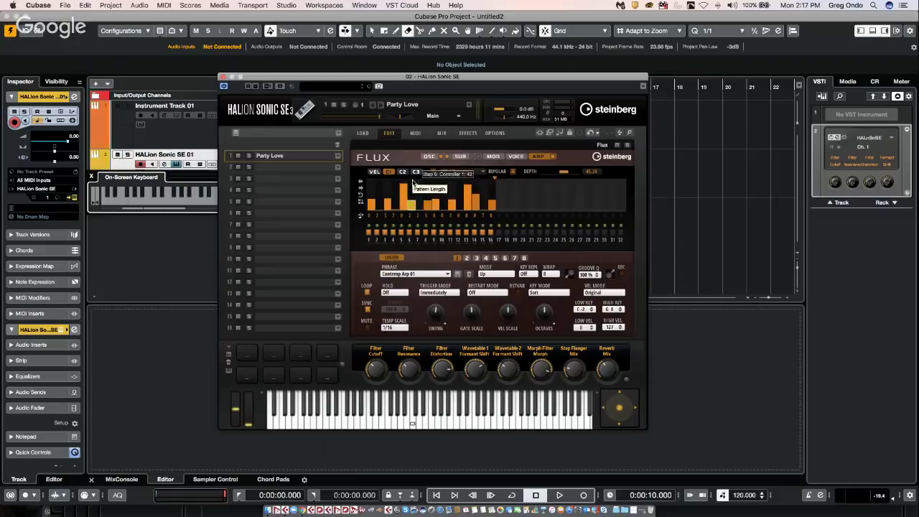
{"action": "left_click", "coordinate": [483, 173]}
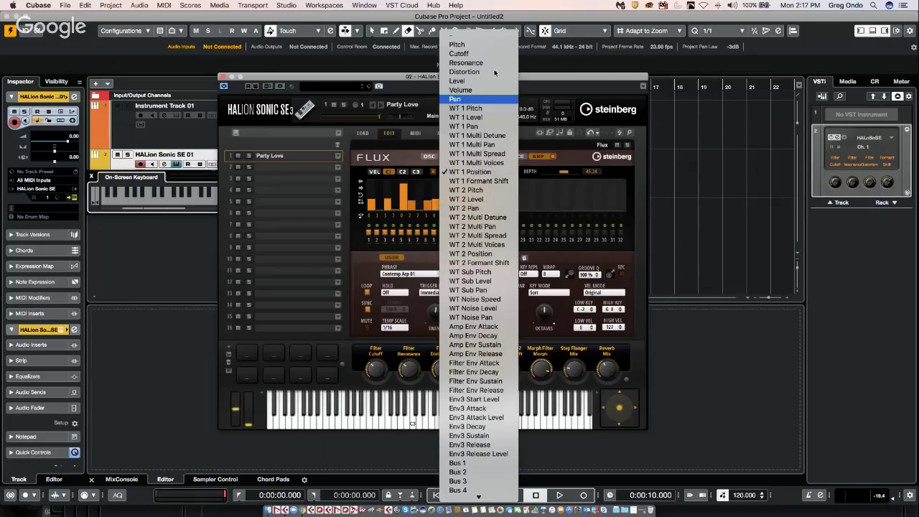
{"action": "left_click", "coordinate": [488, 48]}
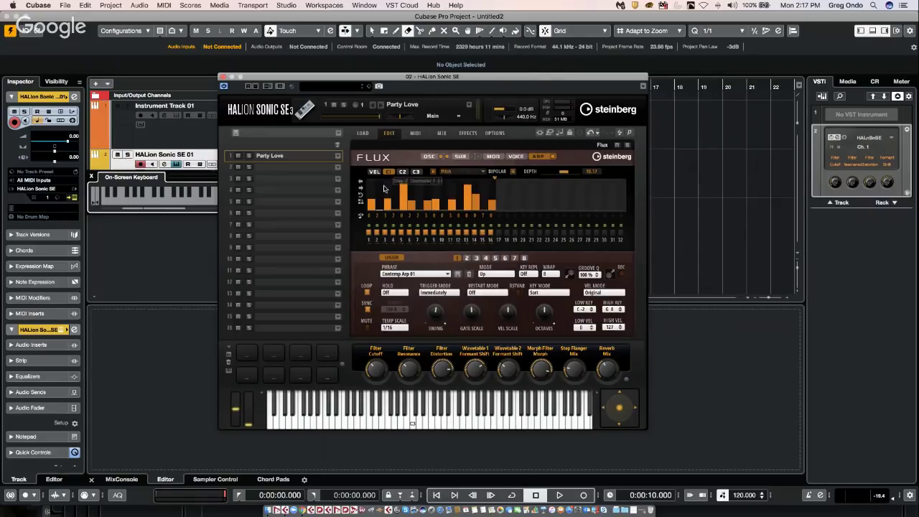
Step: Play a note on the instrument's keyboard to audition the arpeggio with the C1 lane modulating Pitch
{"action": "left_click", "coordinate": [388, 189]}
{"action": "left_click", "coordinate": [371, 417]}
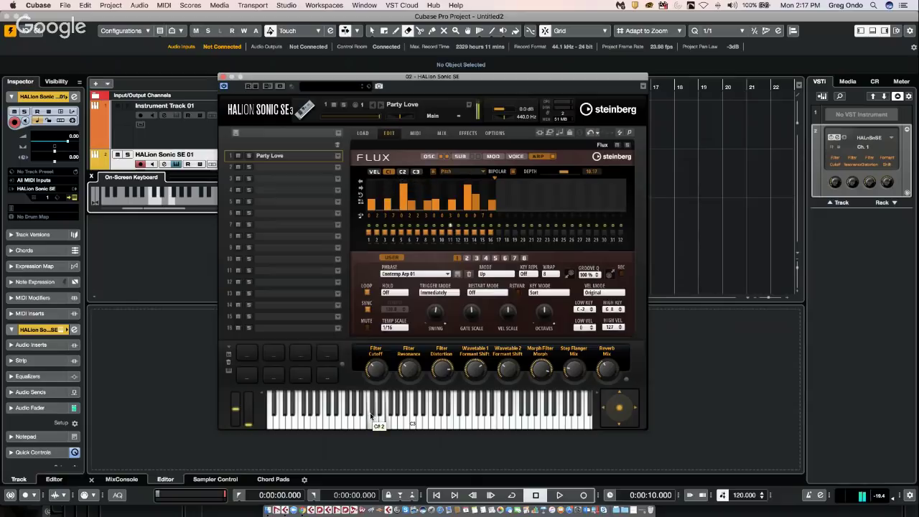
Step: Load the Flux preset My Dreams into the slot and replace it with the Moverpad preset
{"action": "left_click", "coordinate": [417, 105]}
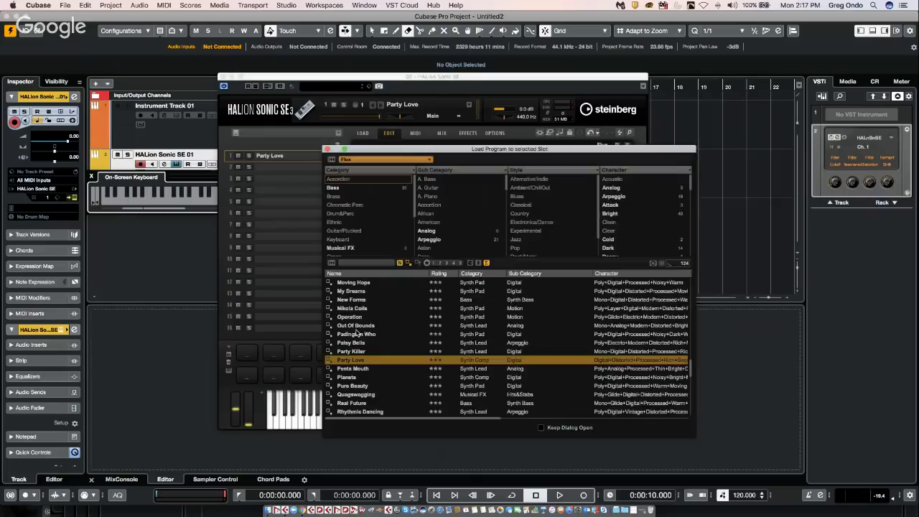
{"action": "double_click", "coordinate": [369, 291]}
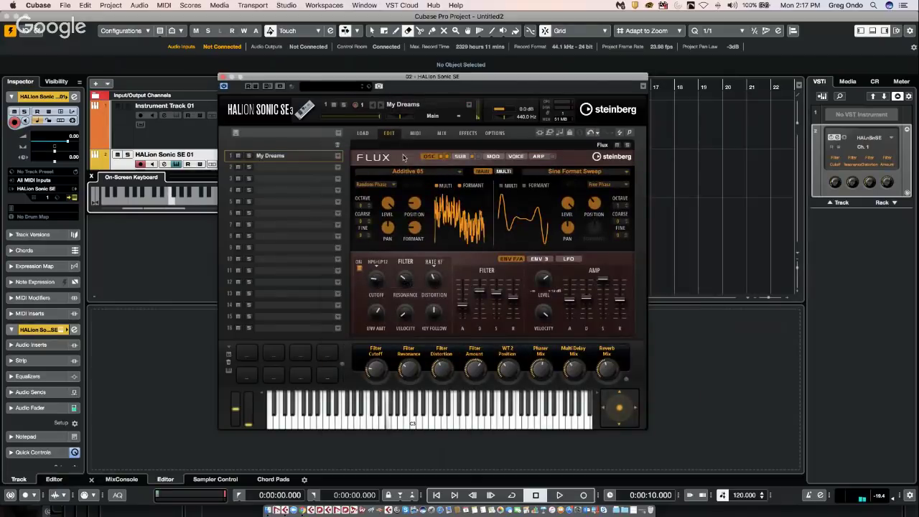
{"action": "left_click", "coordinate": [413, 108]}
{"action": "left_click", "coordinate": [346, 311]}
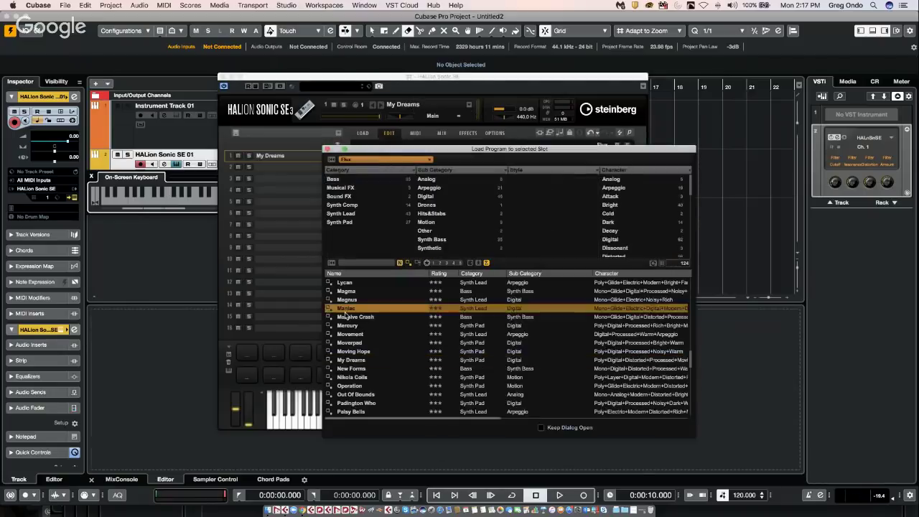
{"action": "left_click", "coordinate": [353, 335]}
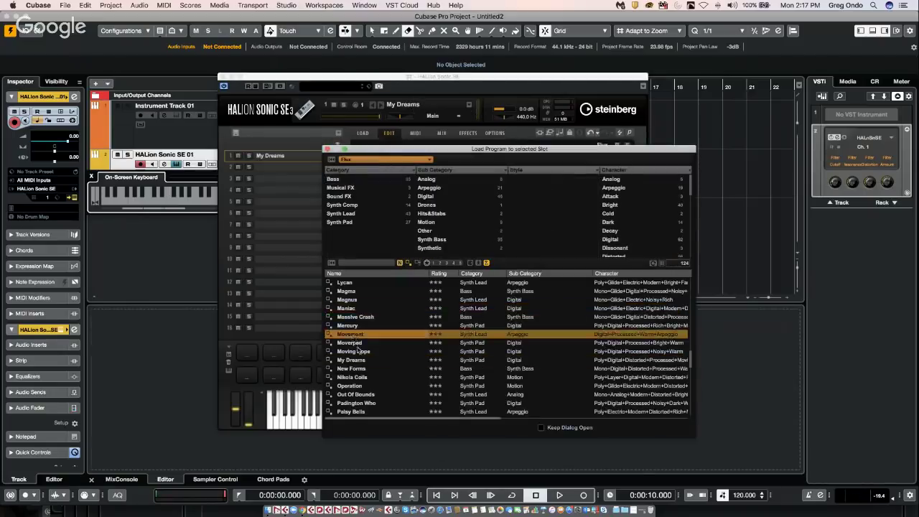
{"action": "left_click", "coordinate": [364, 344]}
{"action": "double_click", "coordinate": [364, 344]}
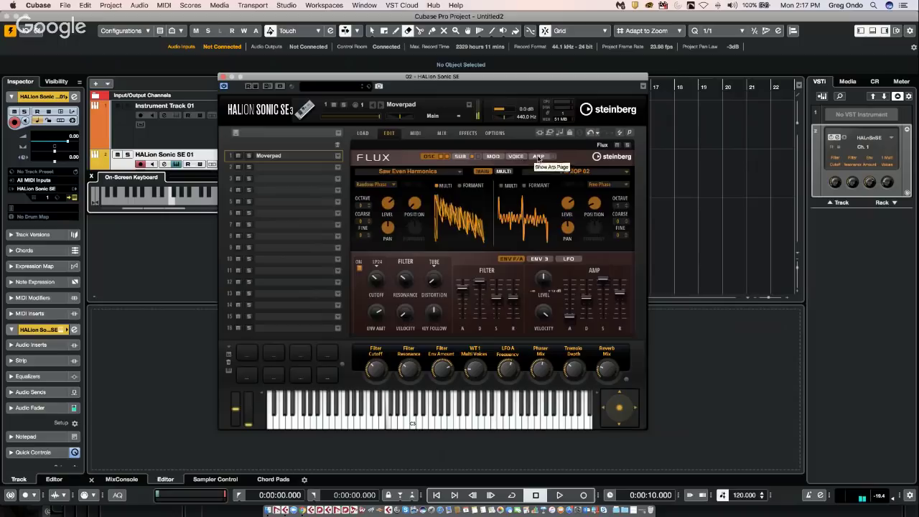
Step: Switch on Moverpad's arpeggiator and show the arpeggiator page in the compact plug-in view
{"action": "left_click", "coordinate": [539, 157]}
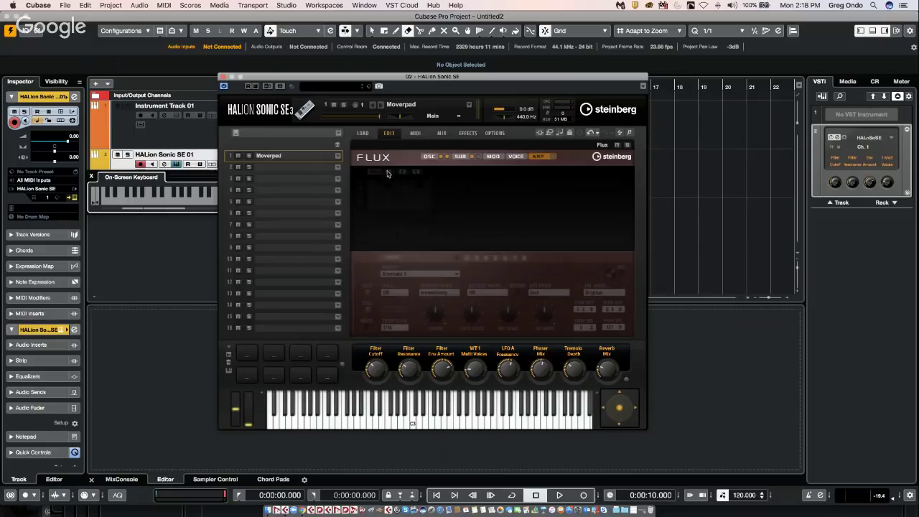
{"action": "left_click", "coordinate": [552, 157]}
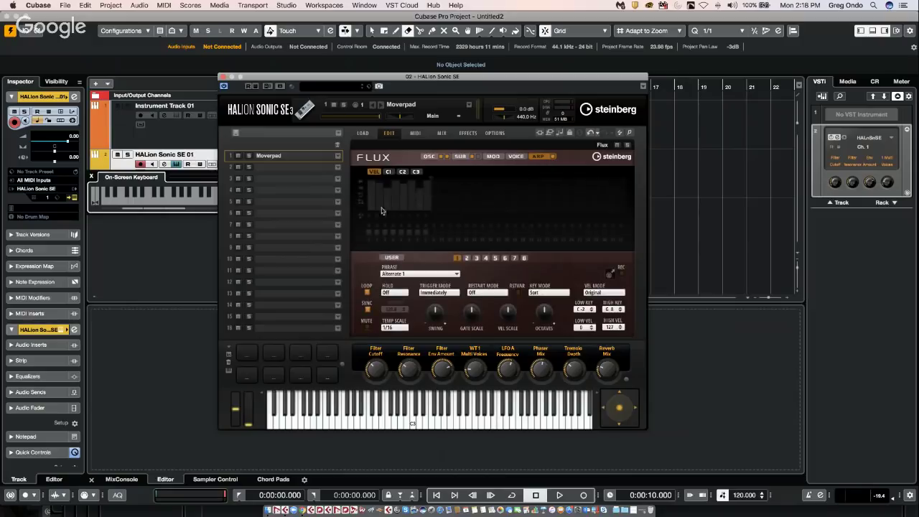
{"action": "mouse_move", "coordinate": [412, 214]}
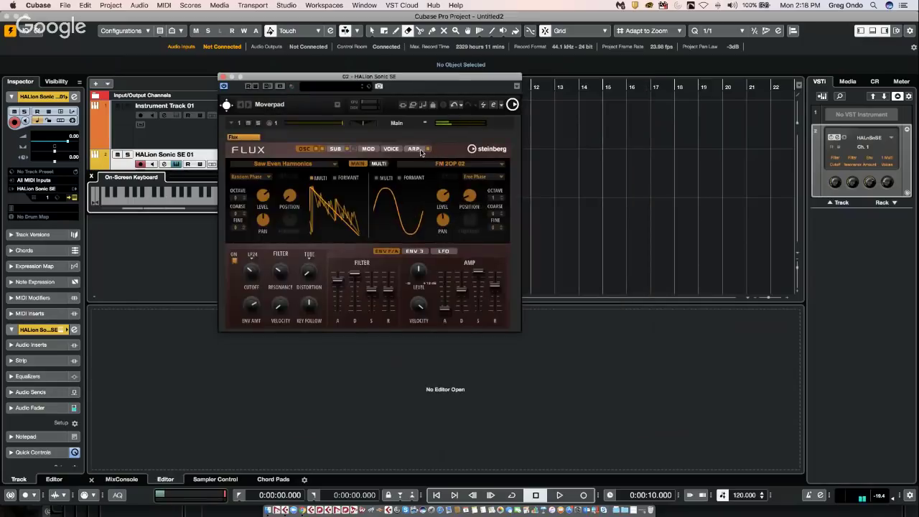
{"action": "left_click", "coordinate": [415, 149]}
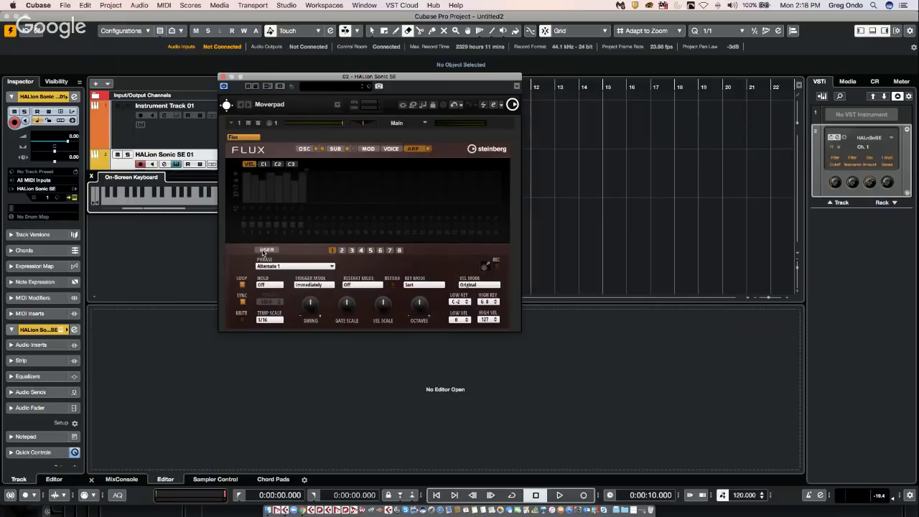
Step: Set the arpeggiator phrase to Down from the 01 Classic Arp folder
{"action": "left_click", "coordinate": [331, 267]}
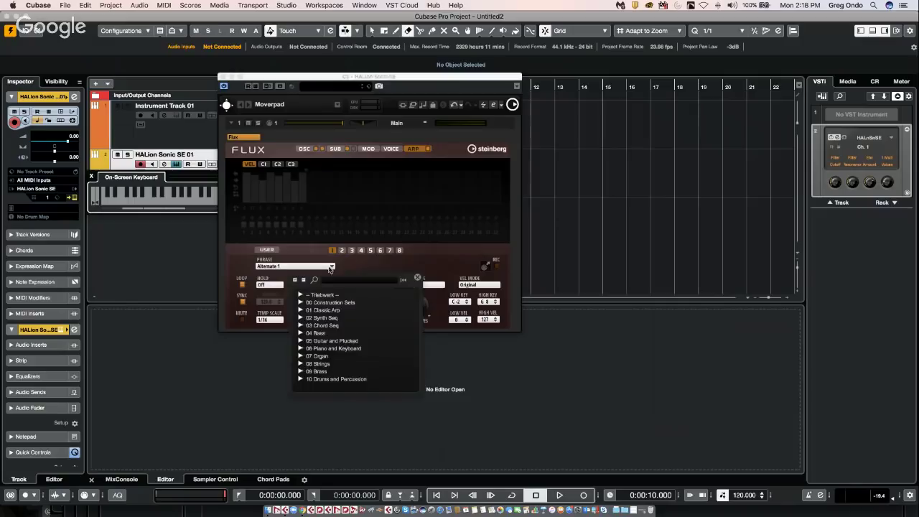
{"action": "left_click", "coordinate": [338, 311]}
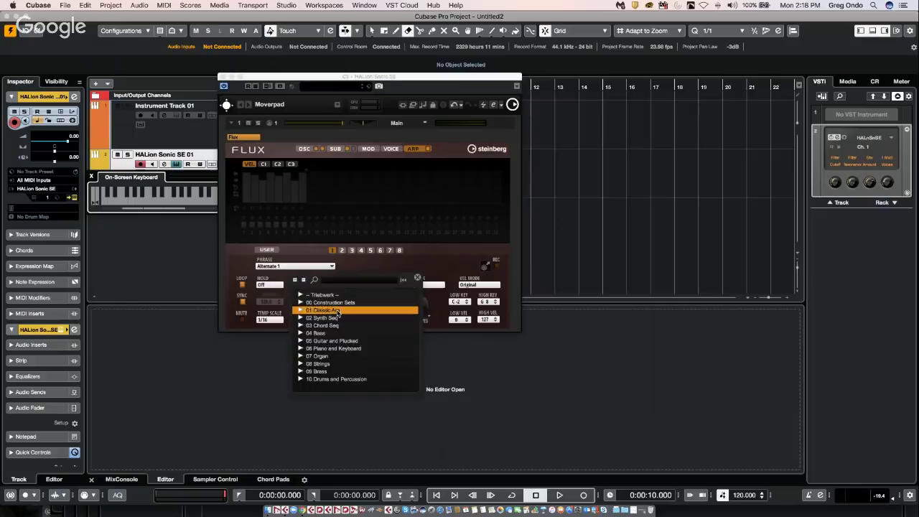
{"action": "left_click", "coordinate": [301, 311]}
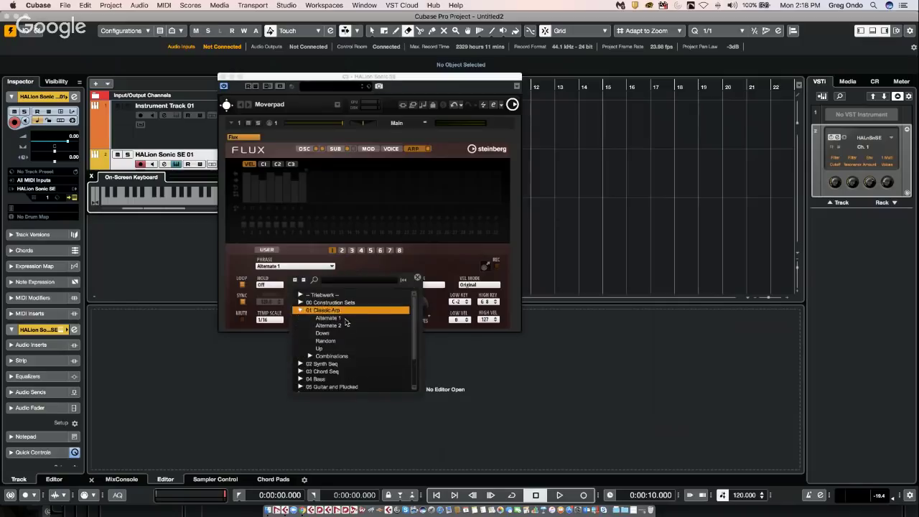
{"action": "left_click", "coordinate": [332, 334]}
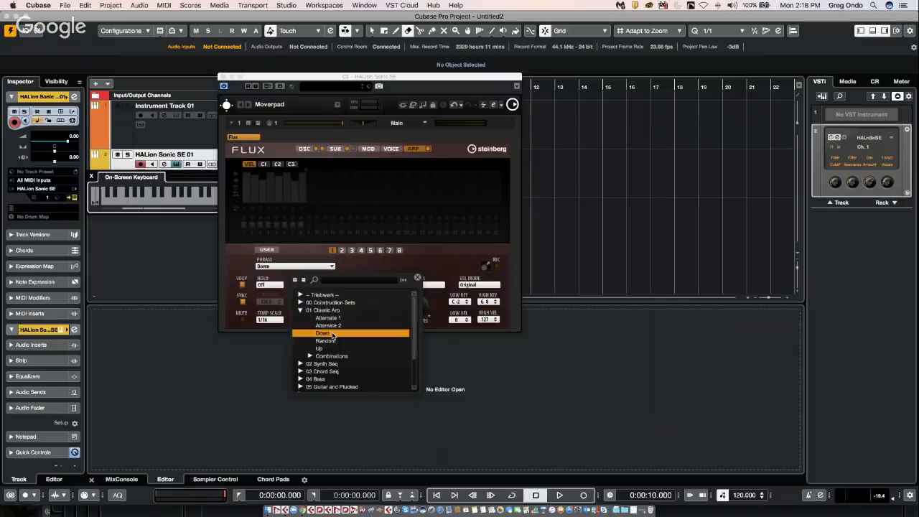
{"action": "left_click", "coordinate": [337, 195]}
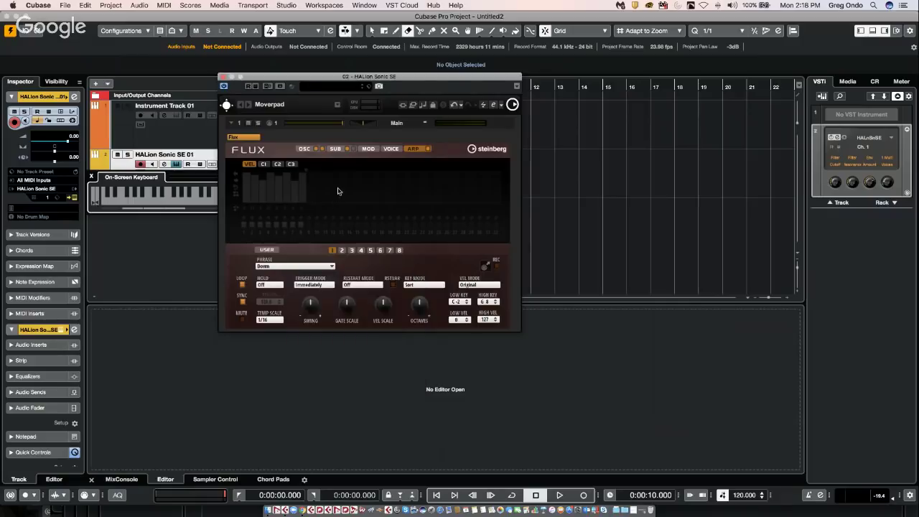
Step: Switch the arpeggiator to its editable user phrase and play a chord to audition it
{"action": "left_click", "coordinate": [266, 250]}
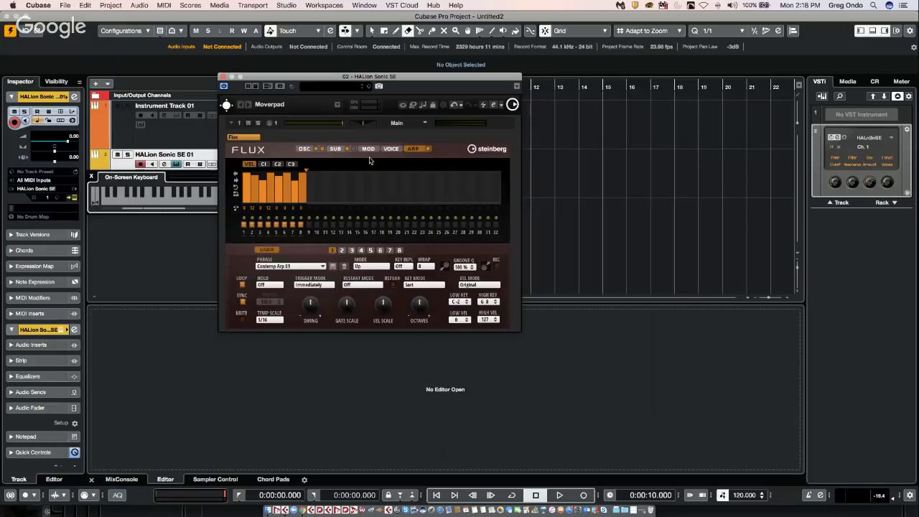
{"action": "key", "text": "c"}
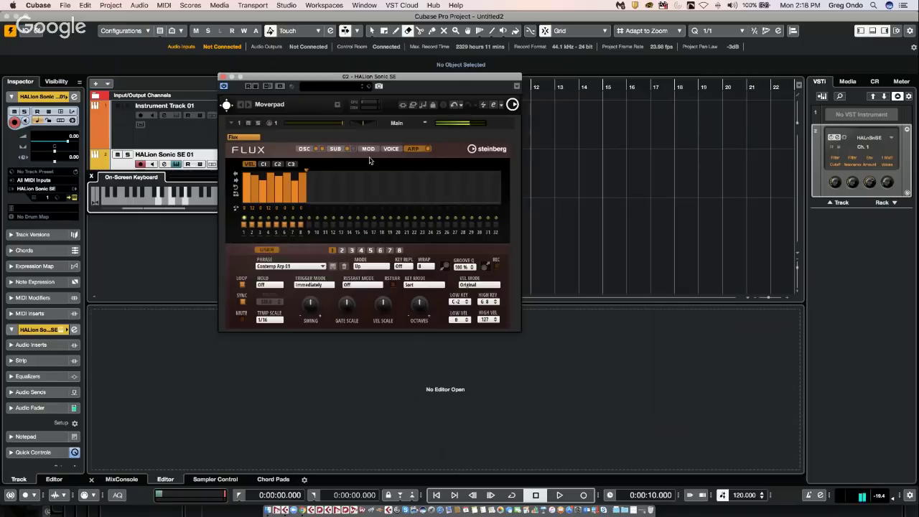
Step: Load the Adorned preset into HALion Sonic SE from the preset browser
{"action": "left_click", "coordinate": [365, 87]}
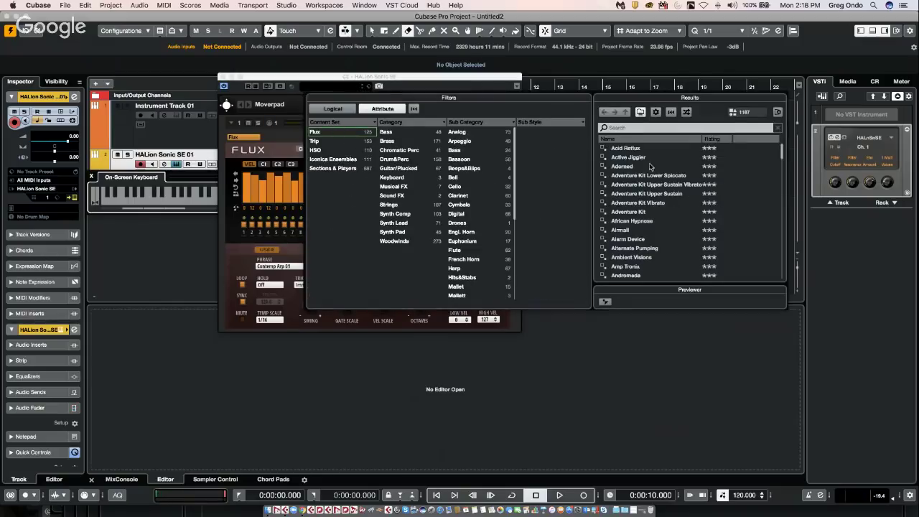
{"action": "left_click", "coordinate": [650, 166]}
{"action": "double_click", "coordinate": [650, 167]}
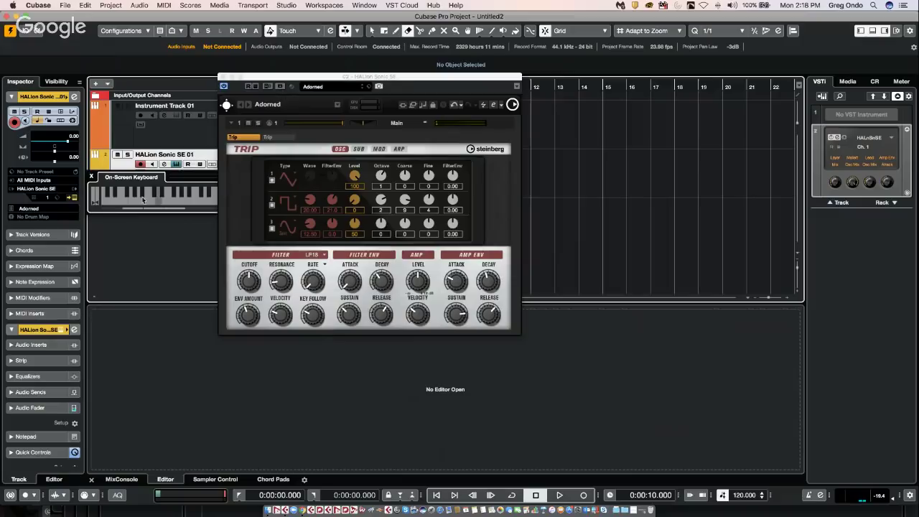
Step: Reopen the HALion Sonic SE window, filter its presets to the Flux content set, load Brazzy Arp and play a note
{"action": "left_click", "coordinate": [223, 77]}
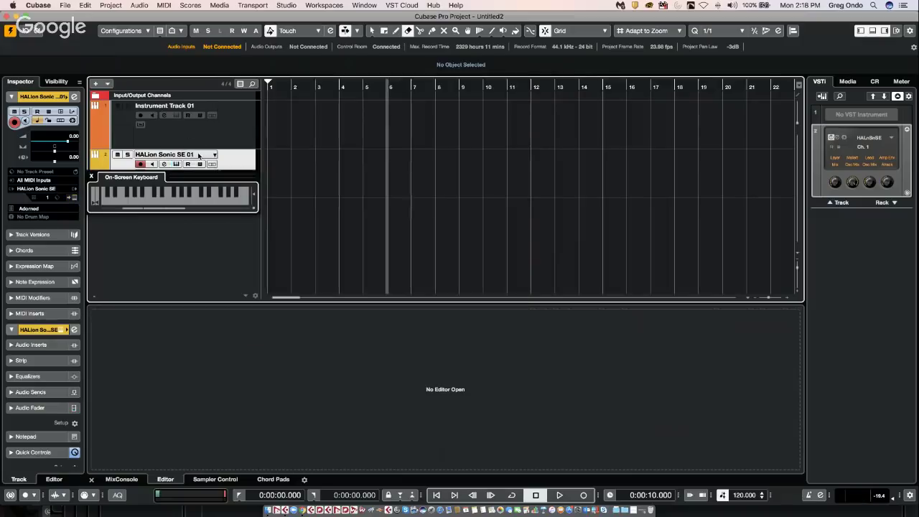
{"action": "left_click", "coordinate": [74, 202]}
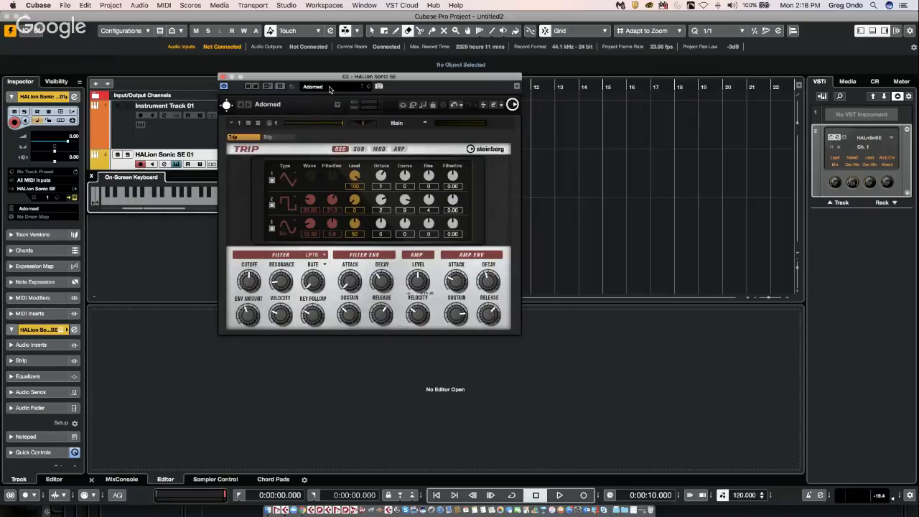
{"action": "left_click", "coordinate": [330, 89]}
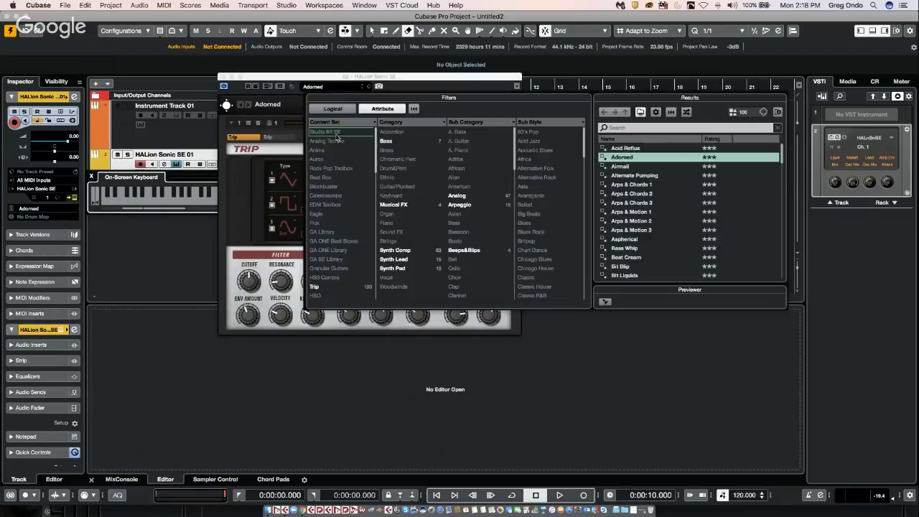
{"action": "left_click", "coordinate": [322, 133]}
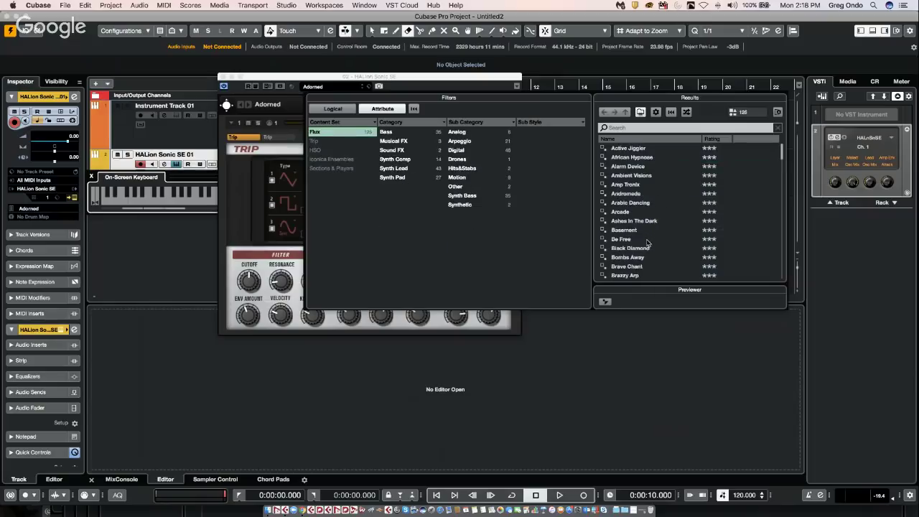
{"action": "double_click", "coordinate": [627, 276]}
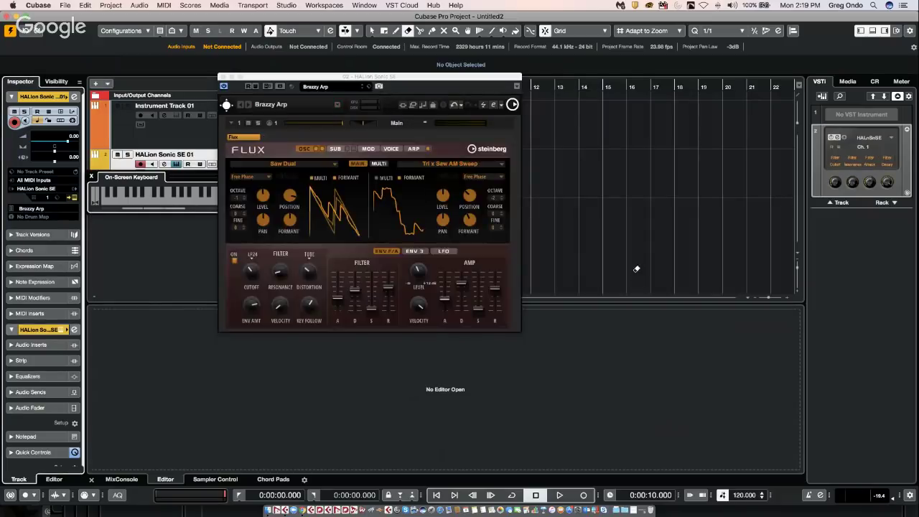
{"action": "key", "text": "x"}
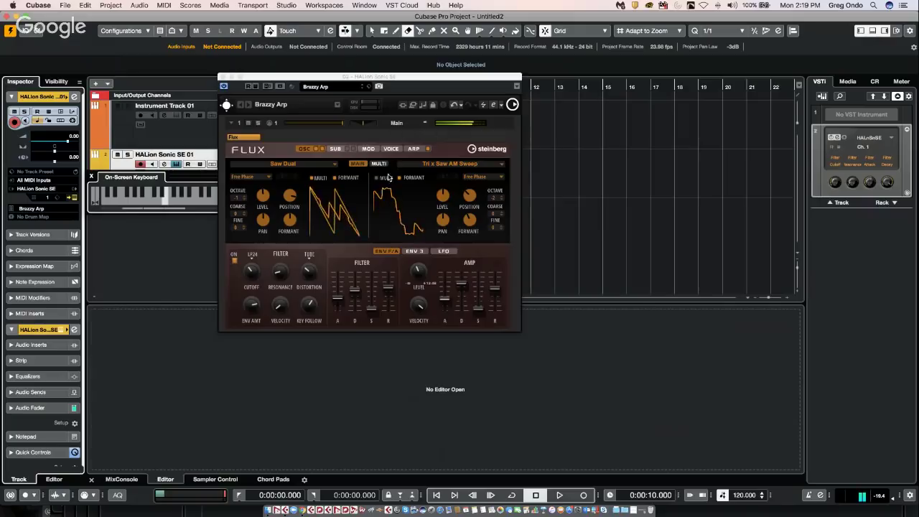
Step: Lower the velocity of step 2 in Brazzy Arp's arpeggiator and play notes on the On-Screen Keyboard
{"action": "left_click", "coordinate": [414, 149]}
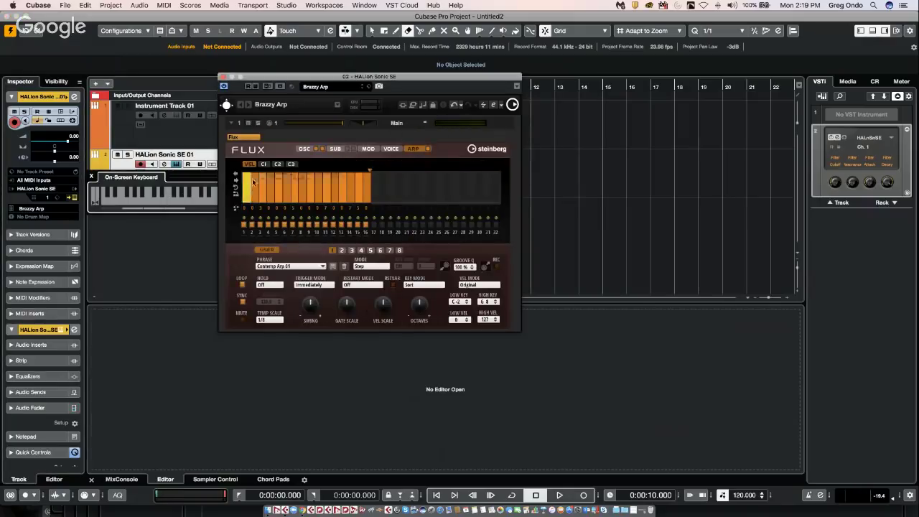
{"action": "left_click_drag", "start_coordinate": [254, 178], "coordinate": [253, 189]}
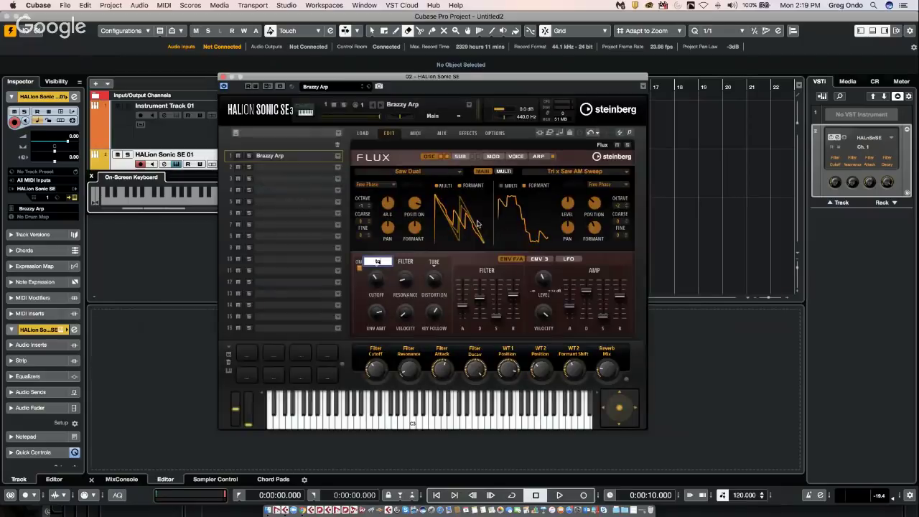
{"action": "left_click", "coordinate": [176, 202]}
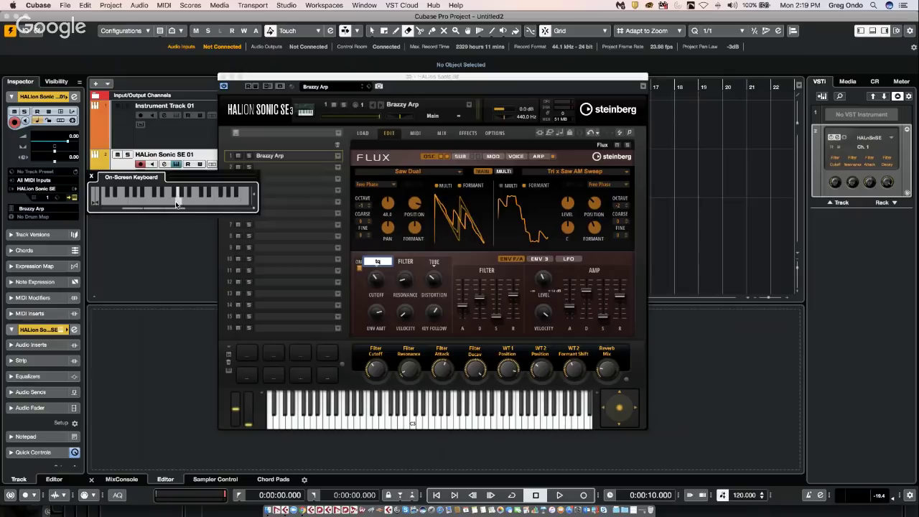
{"action": "left_click", "coordinate": [148, 196]}
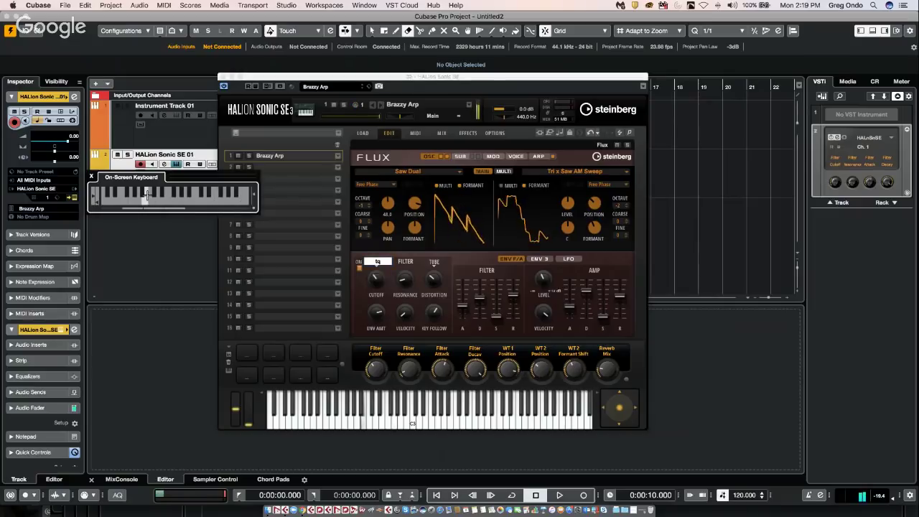
Step: Change the modulation destination of the arpeggiator's C1 controller lane to WT 2 Multi Pan
{"action": "left_click", "coordinate": [538, 156]}
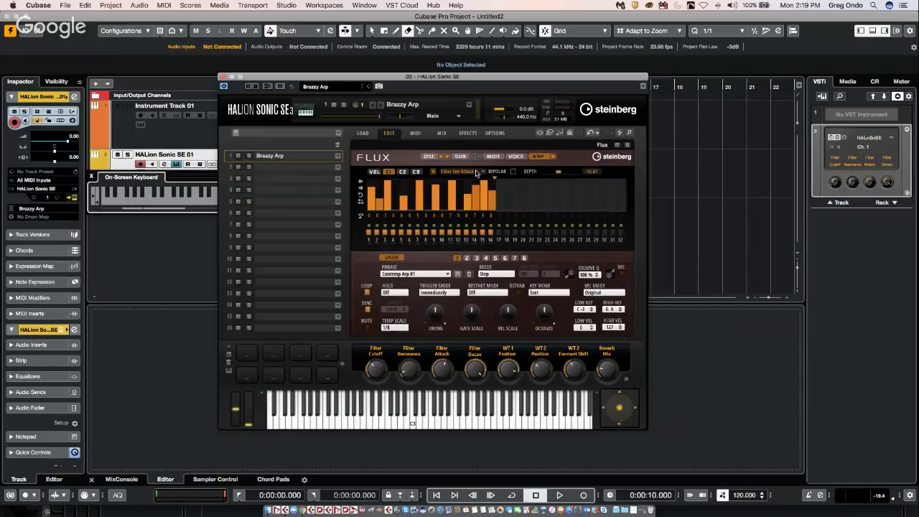
{"action": "mouse_move", "coordinate": [466, 188]}
{"action": "left_mouse_down"}
{"action": "mouse_move", "coordinate": [403, 202]}
{"action": "mouse_move", "coordinate": [389, 194]}
{"action": "left_mouse_up"}
{"action": "left_click", "coordinate": [446, 171]}
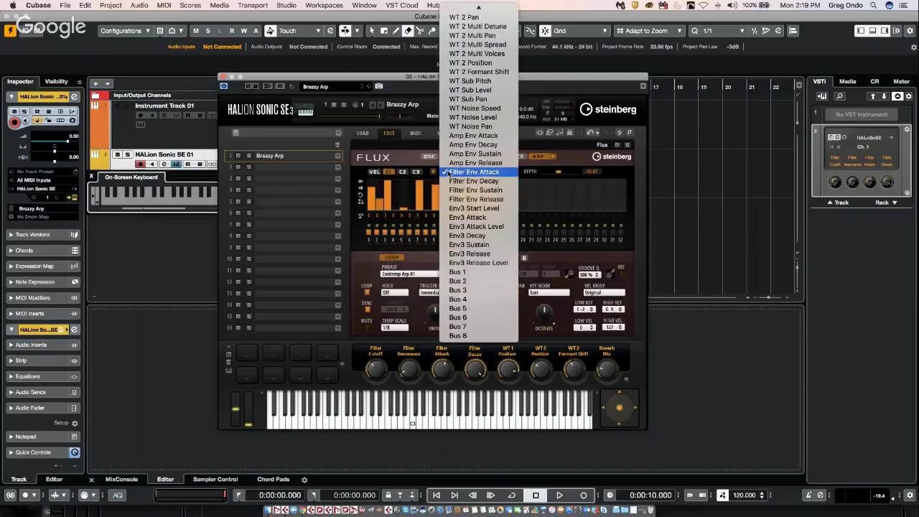
{"action": "left_click", "coordinate": [485, 39]}
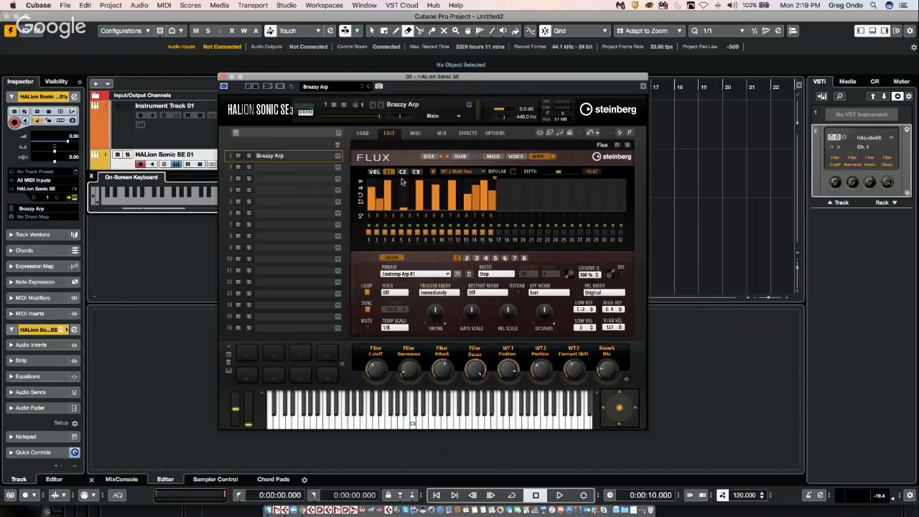
Step: Draw new modulation values across the steps of the C1 lane and play a note to audition them
{"action": "left_click", "coordinate": [386, 204]}
{"action": "mouse_move", "coordinate": [387, 204]}
{"action": "left_mouse_down"}
{"action": "mouse_move", "coordinate": [424, 191]}
{"action": "mouse_move", "coordinate": [485, 204]}
{"action": "left_mouse_up"}
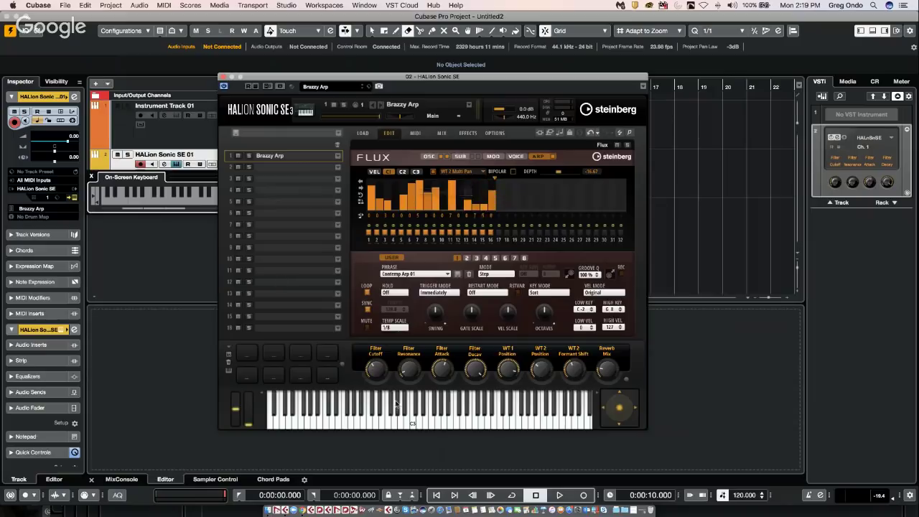
{"action": "left_click", "coordinate": [406, 421]}
Step: View the arpeggiator's C2 controller lane and return to the velocity lane
{"action": "left_click", "coordinate": [403, 172]}
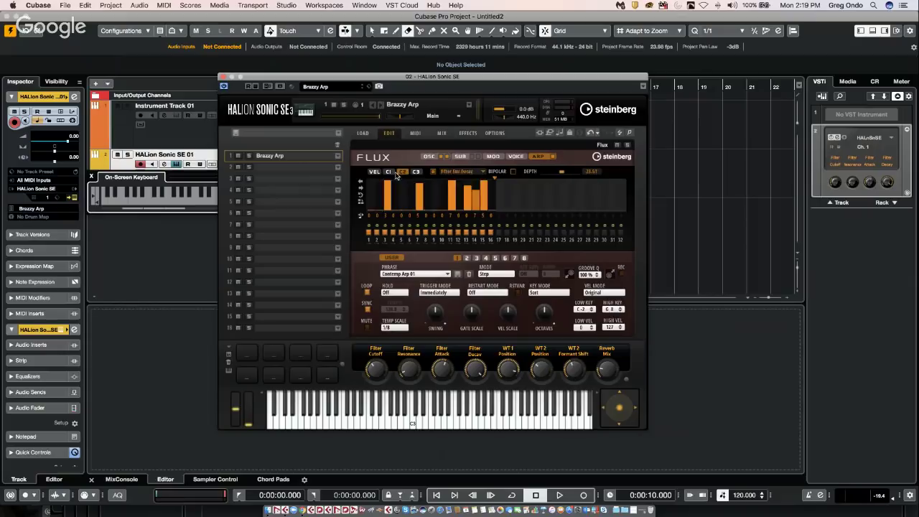
{"action": "left_click", "coordinate": [369, 173]}
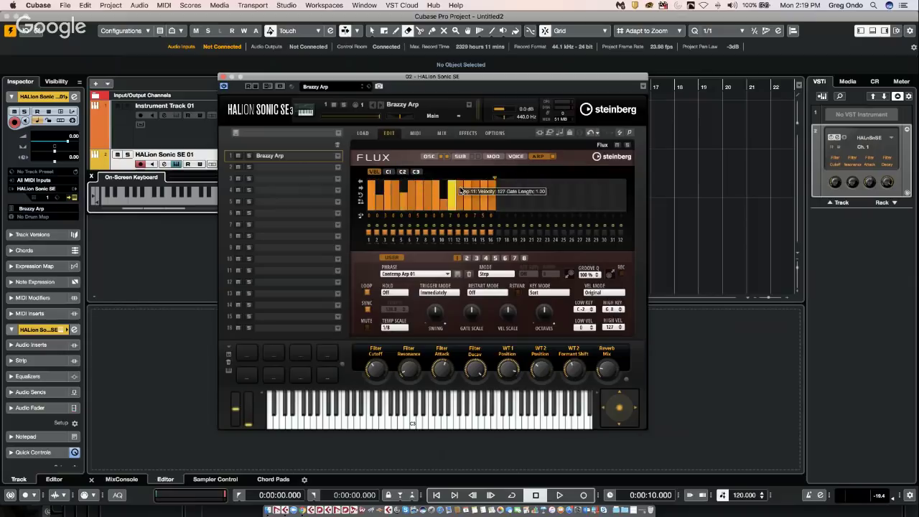
Step: Load the Contemp Arp 07 phrase into the arpeggiator and lower the velocities of several of its steps
{"action": "mouse_move", "coordinate": [473, 197]}
{"action": "left_mouse_down"}
{"action": "mouse_move", "coordinate": [491, 203]}
{"action": "mouse_move", "coordinate": [416, 196]}
{"action": "left_mouse_up"}
{"action": "left_click", "coordinate": [434, 276]}
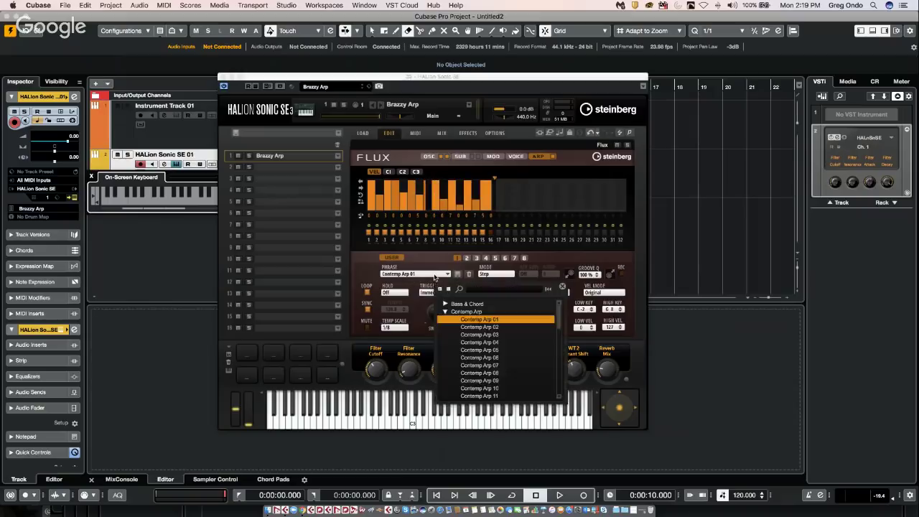
{"action": "left_click", "coordinate": [475, 365]}
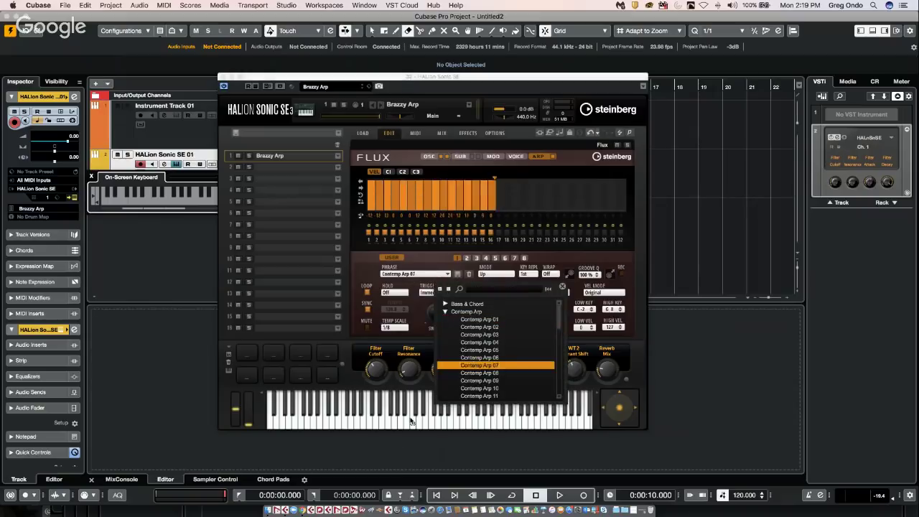
{"action": "left_click", "coordinate": [389, 197]}
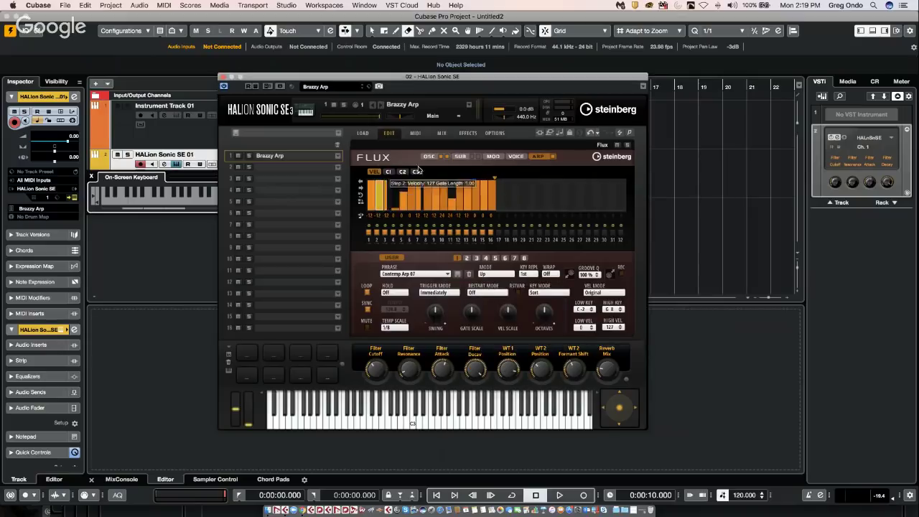
Step: Set the modulation destination of the arpeggiator's C1 controller lane to WT 1 Level
{"action": "left_click", "coordinate": [389, 171]}
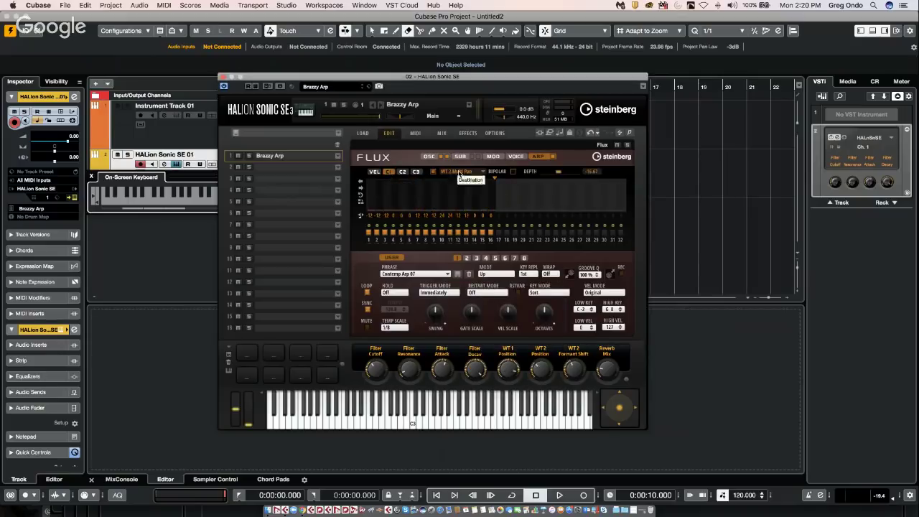
{"action": "left_click", "coordinate": [403, 172]}
{"action": "left_click", "coordinate": [388, 174]}
{"action": "left_click", "coordinate": [460, 173]}
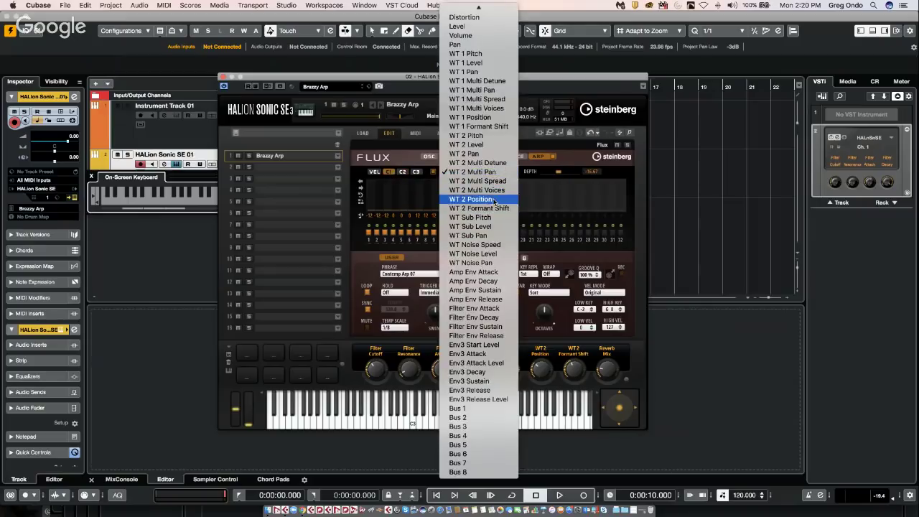
{"action": "left_click", "coordinate": [488, 66]}
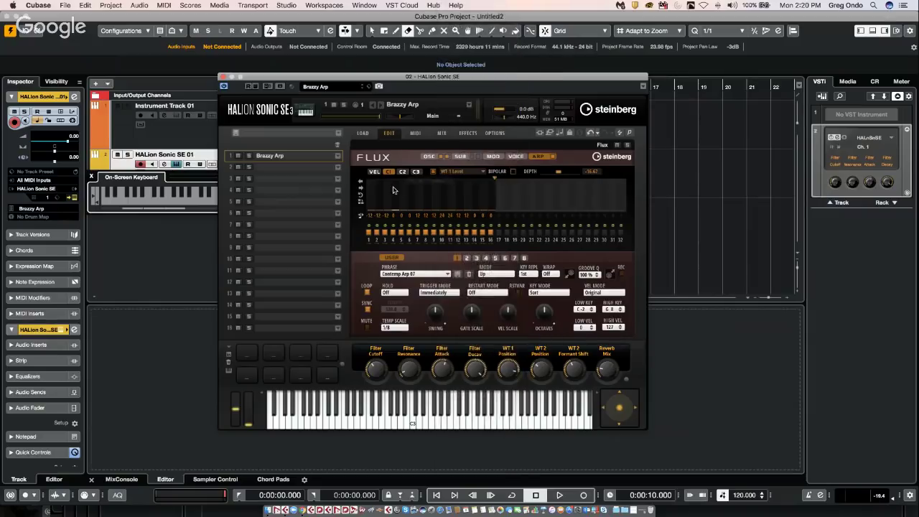
Step: Draw modulation values on several steps of the C1 lane and play a note to audition them
{"action": "left_click", "coordinate": [395, 181]}
{"action": "left_click", "coordinate": [421, 192]}
{"action": "mouse_move", "coordinate": [424, 194]}
{"action": "left_mouse_down"}
{"action": "mouse_move", "coordinate": [503, 188]}
{"action": "mouse_move", "coordinate": [440, 192]}
{"action": "mouse_move", "coordinate": [473, 188]}
{"action": "left_mouse_up"}
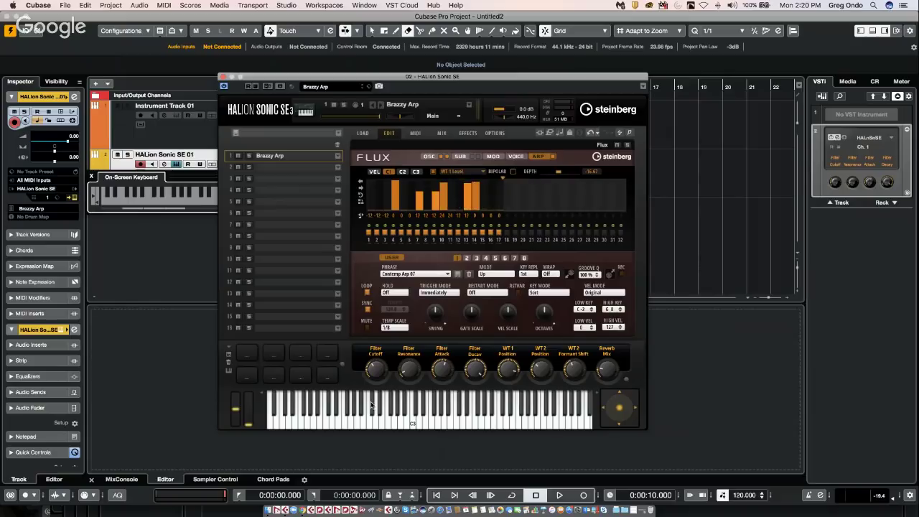
{"action": "left_click", "coordinate": [371, 420]}
Step: Examine the modulation destinations available for the arpeggiator's C2 controller lane
{"action": "left_click", "coordinate": [463, 172]}
{"action": "left_click", "coordinate": [404, 172]}
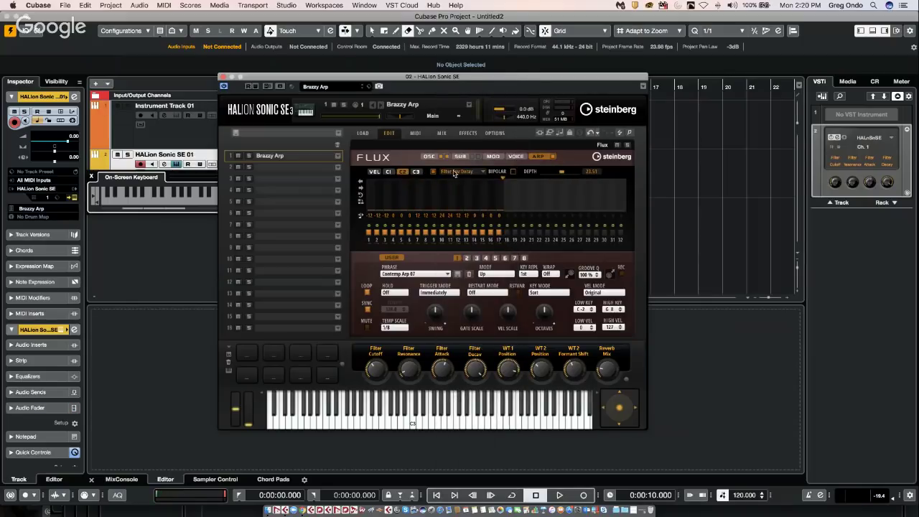
{"action": "left_click", "coordinate": [454, 173]}
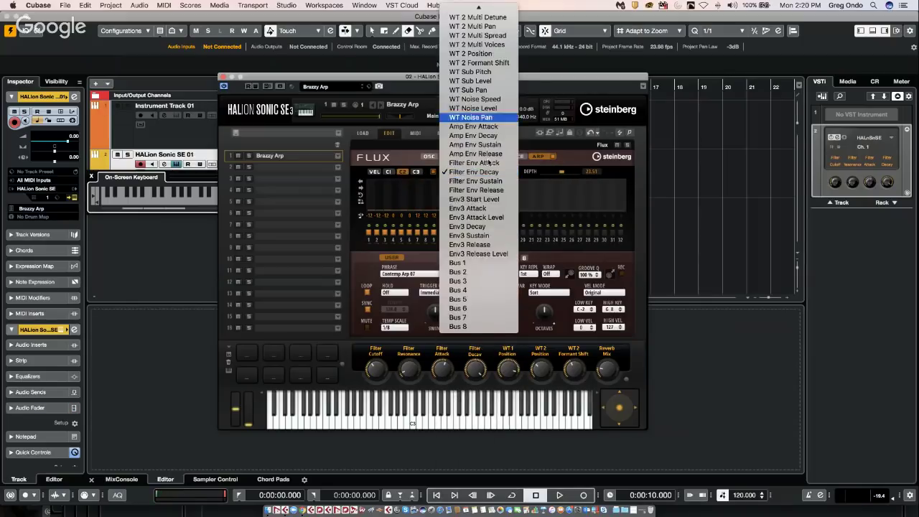
{"action": "left_click", "coordinate": [403, 202]}
Step: Lower the velocity of step 2 in the arpeggiator's velocity lane and close the HALion Sonic SE window
{"action": "left_click", "coordinate": [374, 172]}
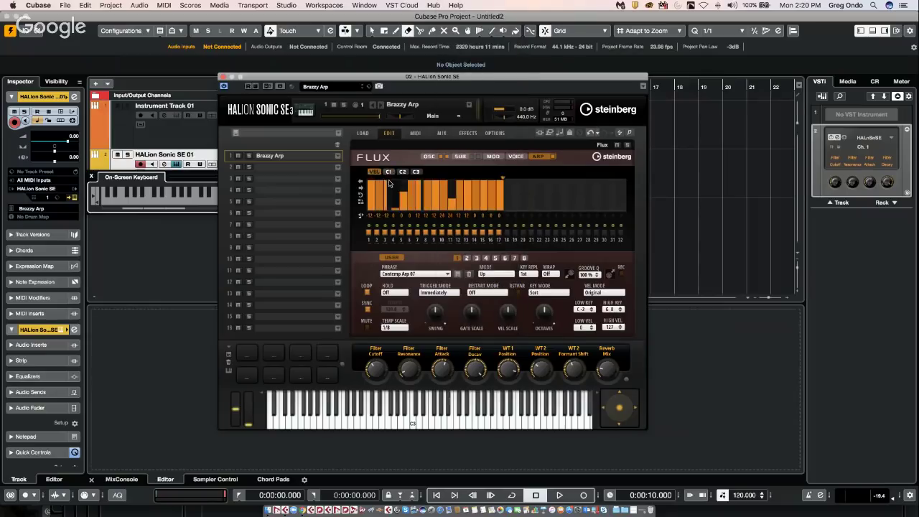
{"action": "mouse_move", "coordinate": [390, 184]}
{"action": "left_mouse_down"}
{"action": "mouse_move", "coordinate": [399, 194]}
{"action": "mouse_move", "coordinate": [428, 190]}
{"action": "left_mouse_up"}
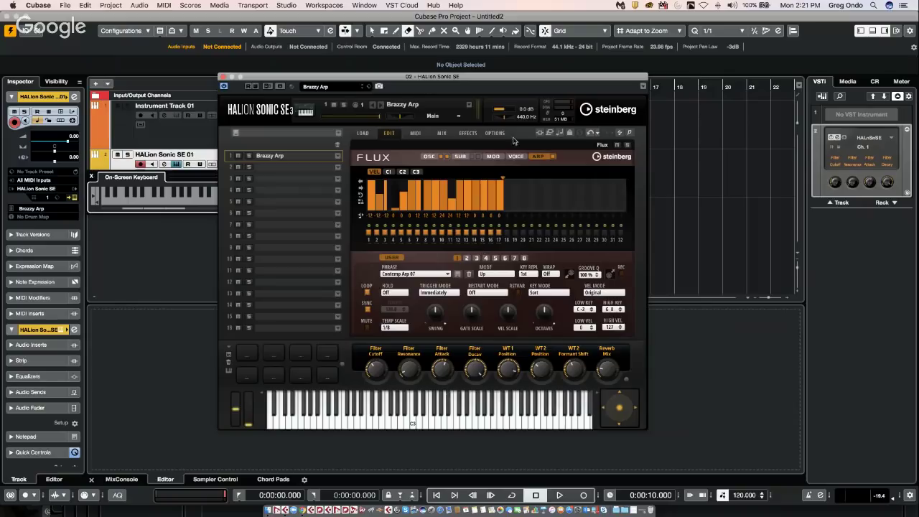
{"action": "left_click", "coordinate": [222, 77]}
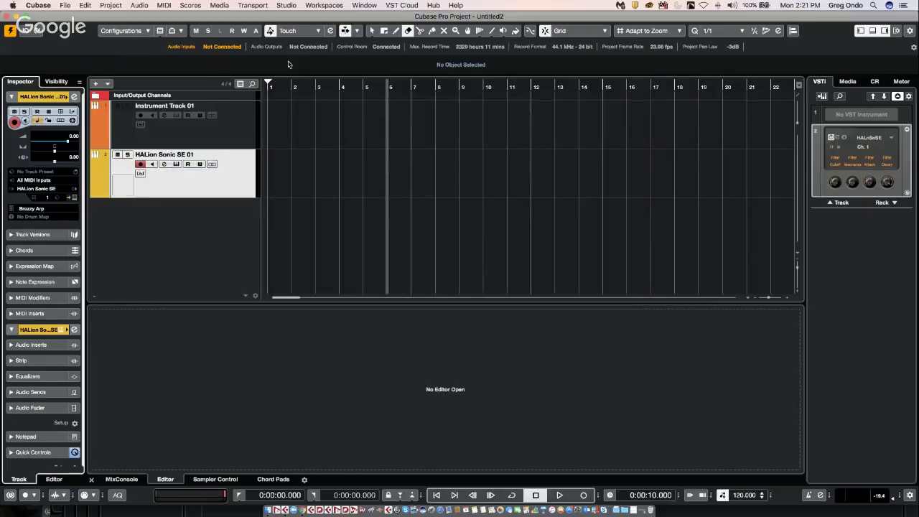
Step: Examine the list of macros available in the project
{"action": "left_click", "coordinate": [85, 5]}
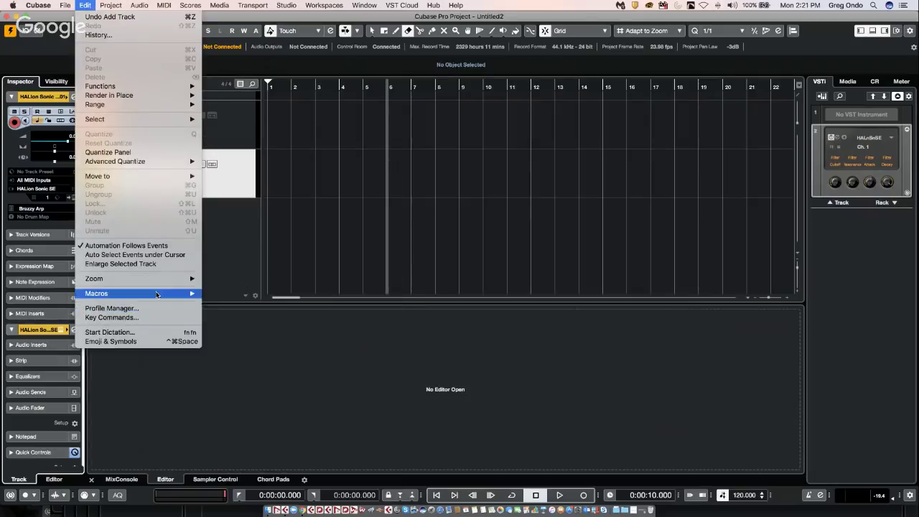
{"action": "mouse_move", "coordinate": [173, 293]}
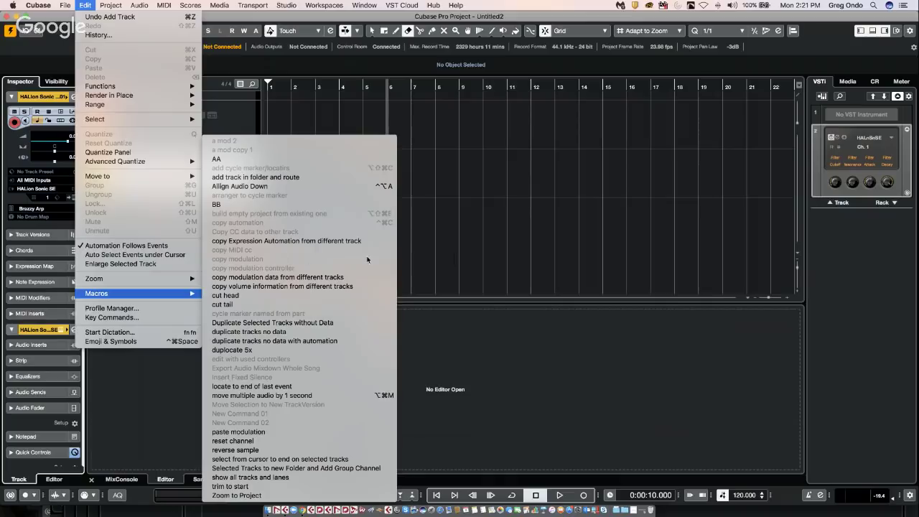
{"action": "left_click", "coordinate": [499, 203]}
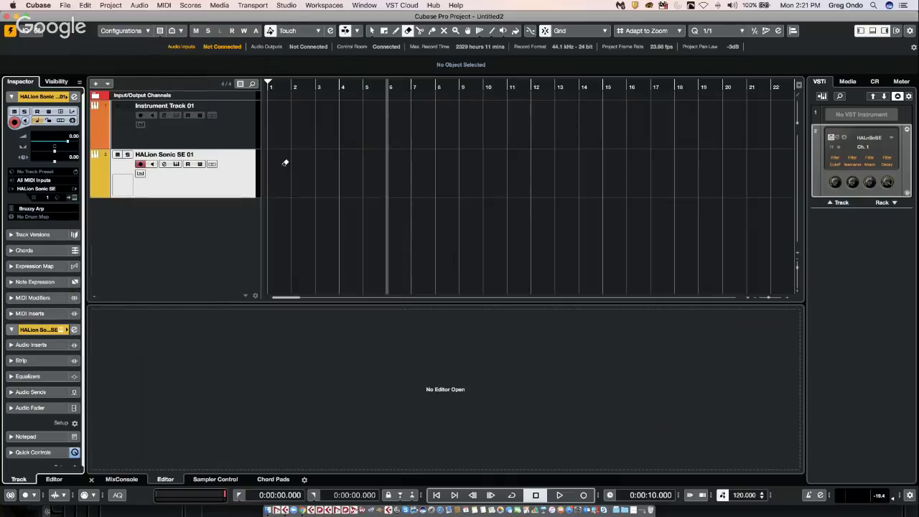
Step: Add one instrument track with HALion Sonic SE routed to Stereo Out and reposition its instrument window
{"action": "right_click", "coordinate": [211, 168]}
{"action": "mouse_move", "coordinate": [301, 173]}
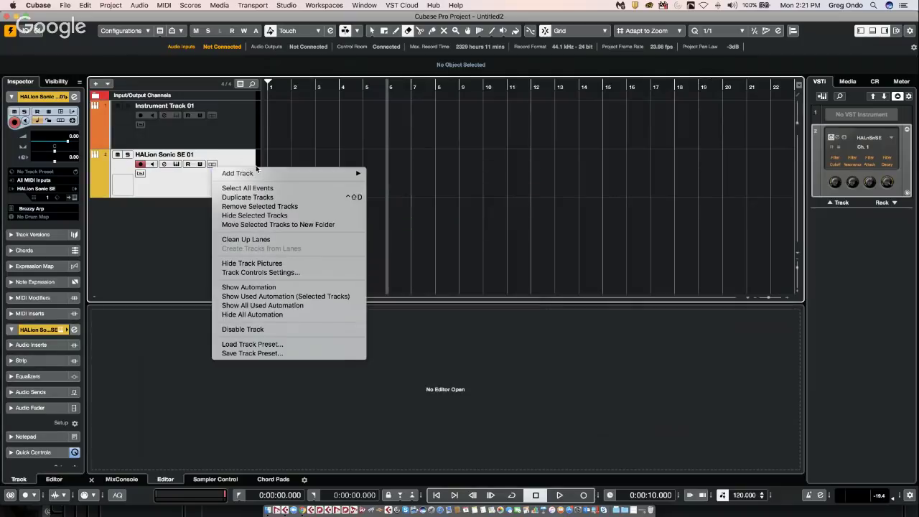
{"action": "mouse_move", "coordinate": [345, 173]}
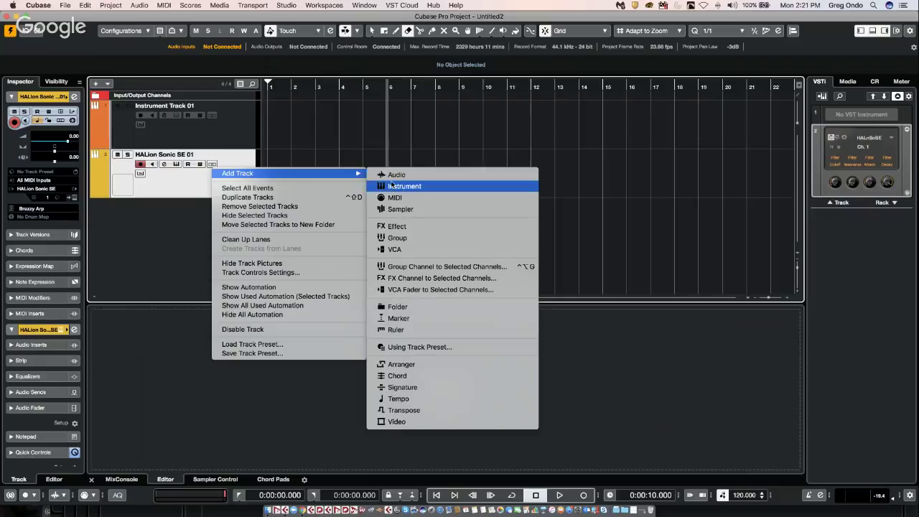
{"action": "left_click", "coordinate": [391, 186]}
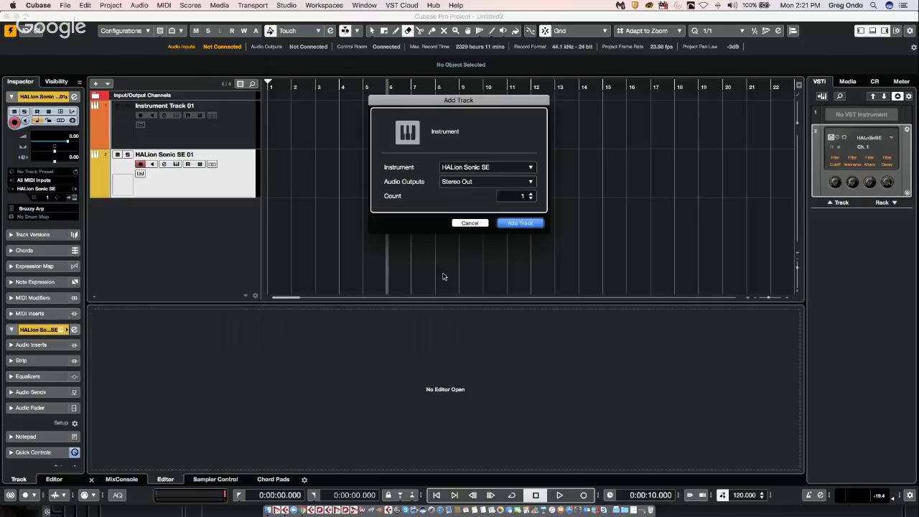
{"action": "left_click", "coordinate": [532, 224]}
{"action": "left_click_drag", "start_coordinate": [561, 89], "coordinate": [386, 68]}
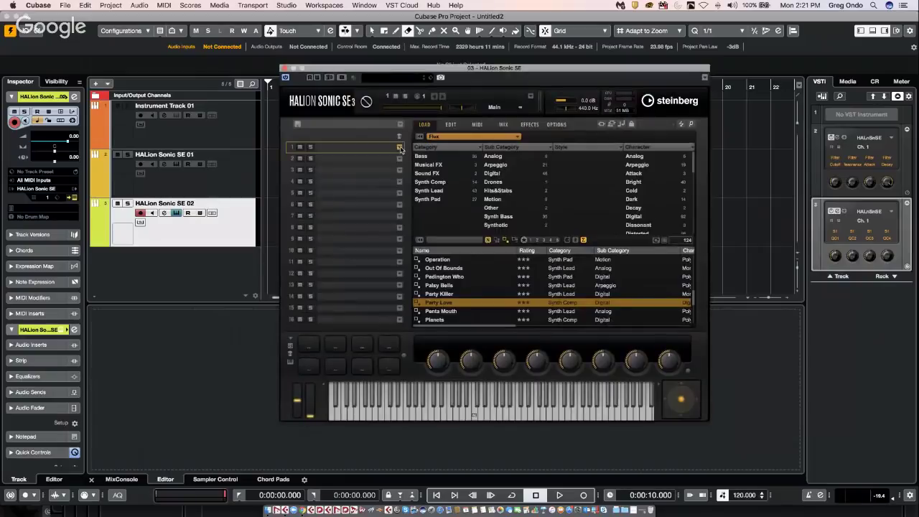
Step: Browse the Strings programs of the Iconica Ensembles set for slot 1 and close the program browser
{"action": "left_click", "coordinate": [400, 147]}
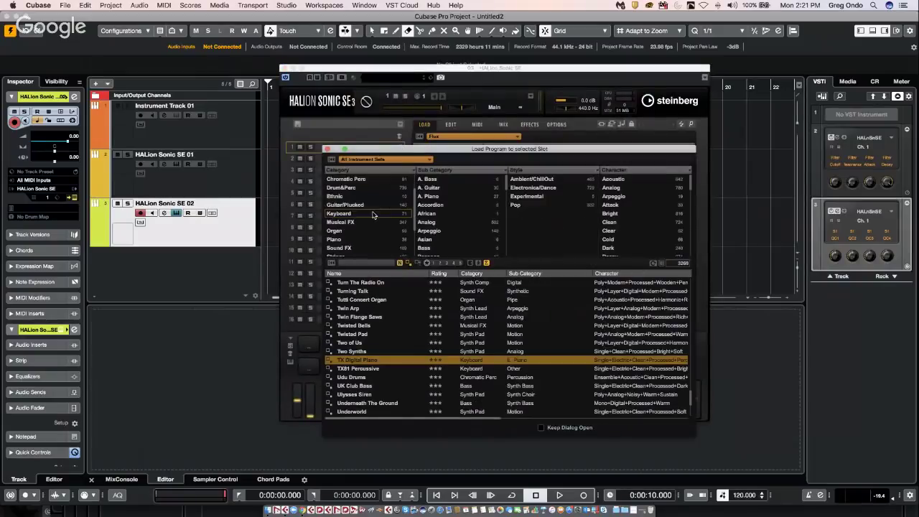
{"action": "scroll", "coordinate": [374, 220], "scroll_direction": "down", "scroll_amount": 3}
{"action": "scroll", "coordinate": [374, 220], "scroll_direction": "down", "scroll_amount": 2}
{"action": "key", "text": "Escape"}
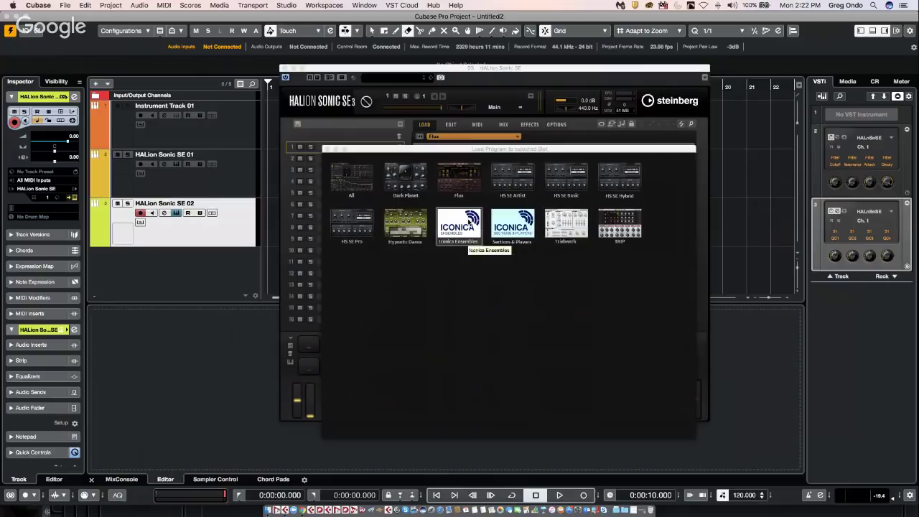
{"action": "left_click", "coordinate": [470, 221]}
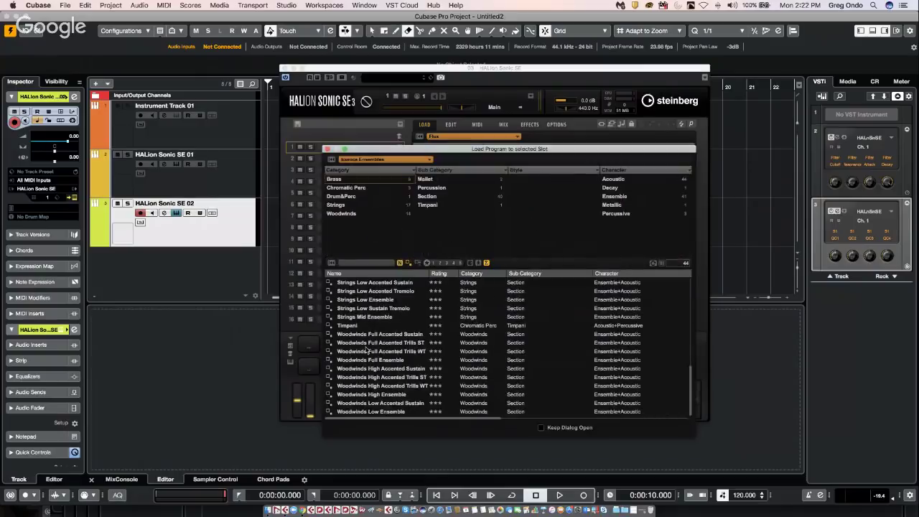
{"action": "left_click", "coordinate": [348, 206]}
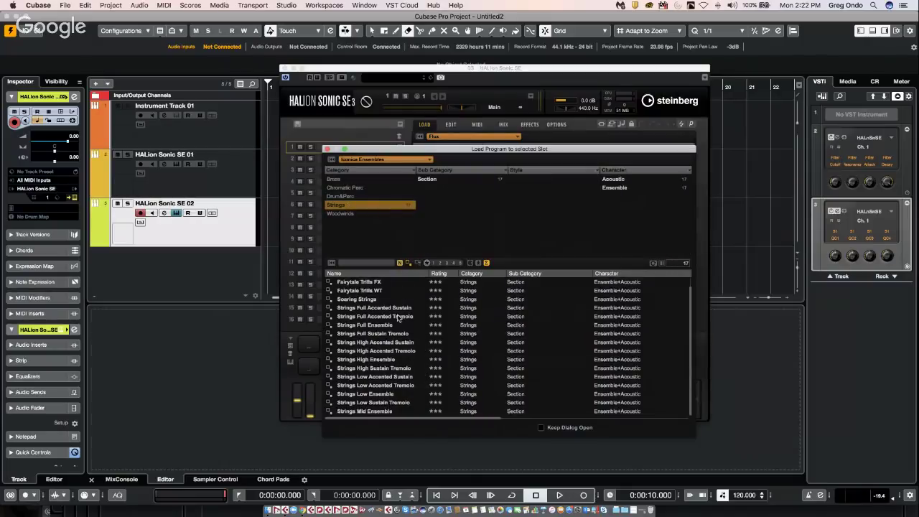
{"action": "scroll", "coordinate": [397, 318], "scroll_direction": "up", "scroll_amount": 1}
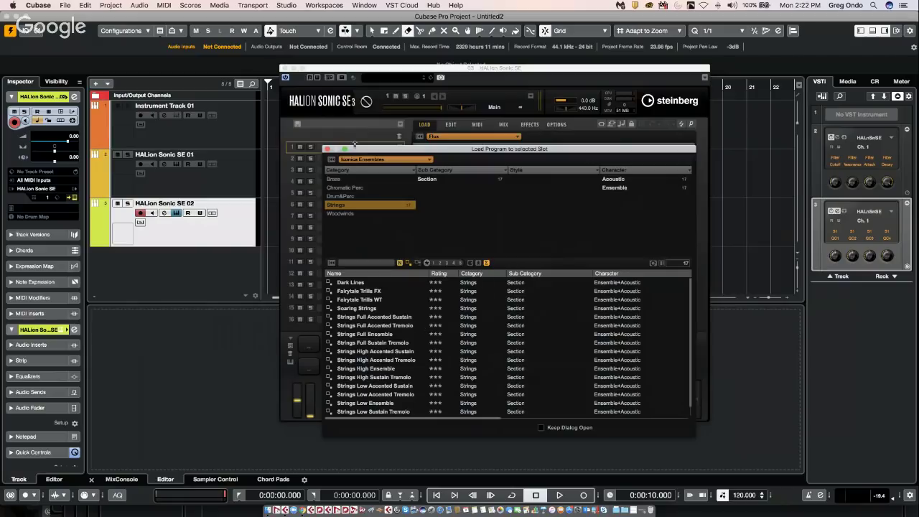
{"action": "left_click", "coordinate": [328, 149]}
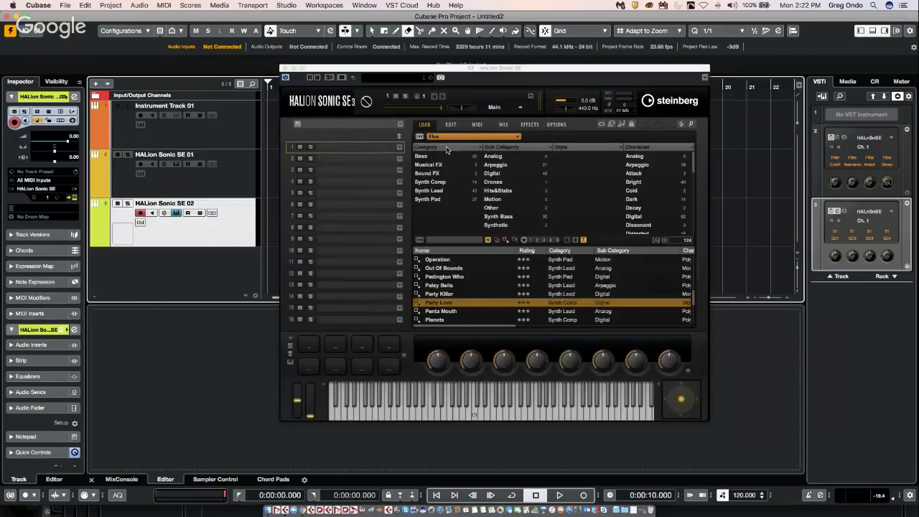
Step: Load the Pizzicato program from the Strings category of HALion Sonic SE Pro and close the instrument window
{"action": "left_click", "coordinate": [441, 135]}
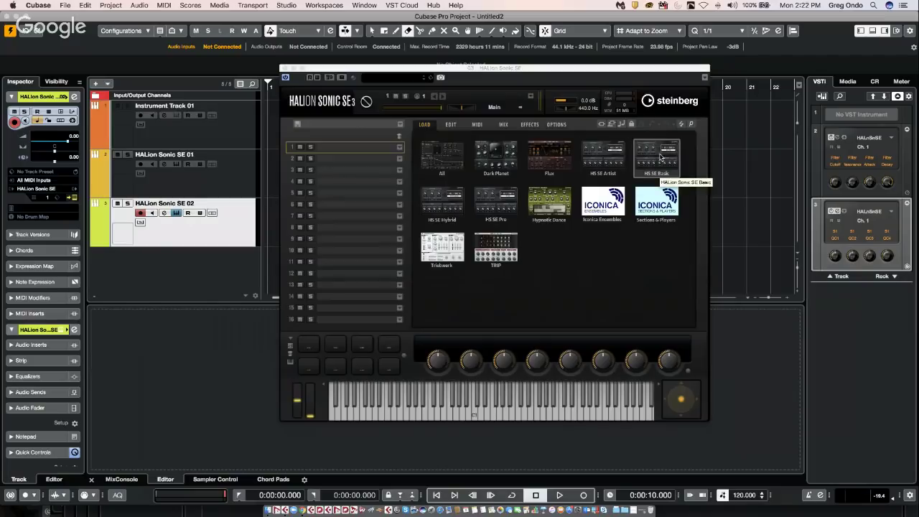
{"action": "left_click", "coordinate": [495, 202]}
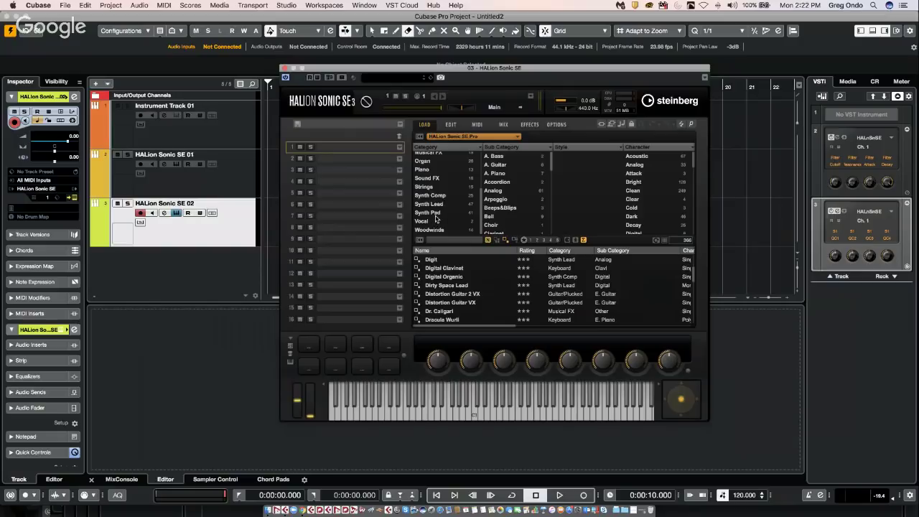
{"action": "scroll", "coordinate": [436, 219], "scroll_direction": "up", "scroll_amount": 3}
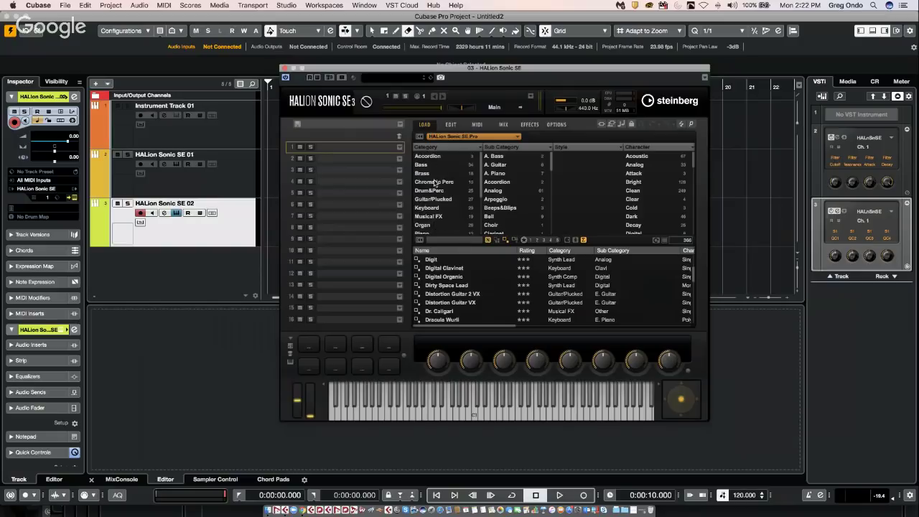
{"action": "scroll", "coordinate": [437, 186], "scroll_direction": "down", "scroll_amount": 3}
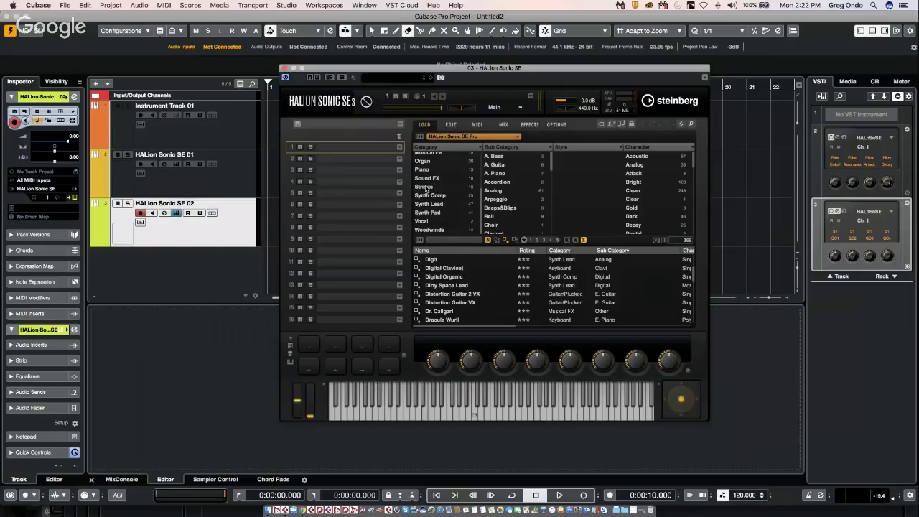
{"action": "left_click", "coordinate": [425, 187]}
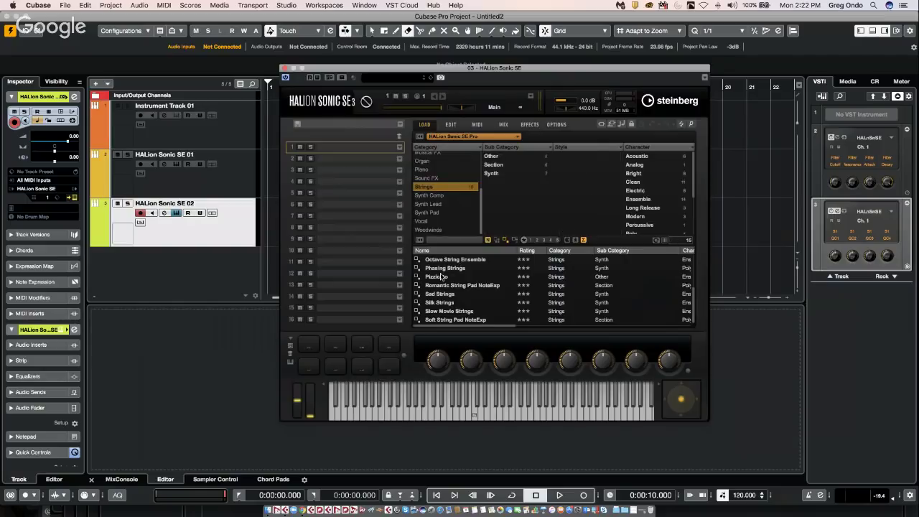
{"action": "left_click", "coordinate": [441, 276]}
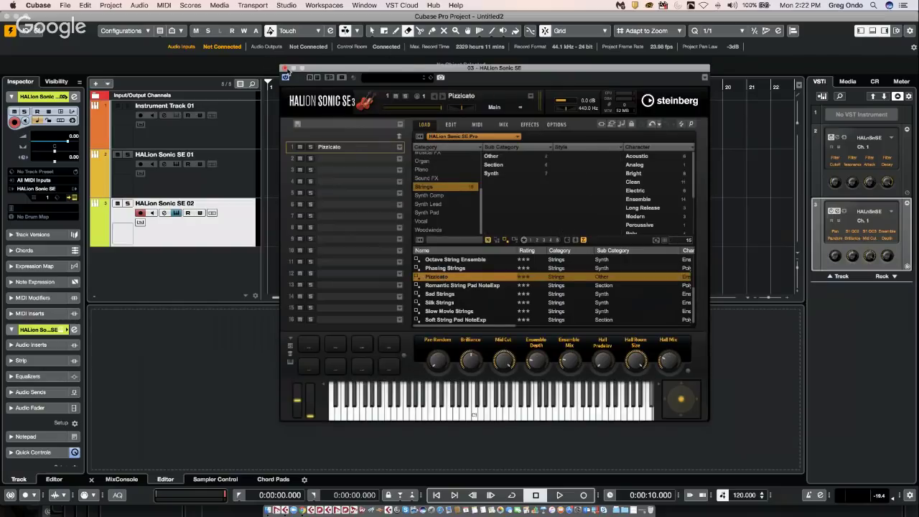
{"action": "left_click", "coordinate": [284, 69]}
Step: Draw an empty MIDI part from bar 1 to bar 4 on the HALion Sonic SE 02 track
{"action": "right_click", "coordinate": [286, 215]}
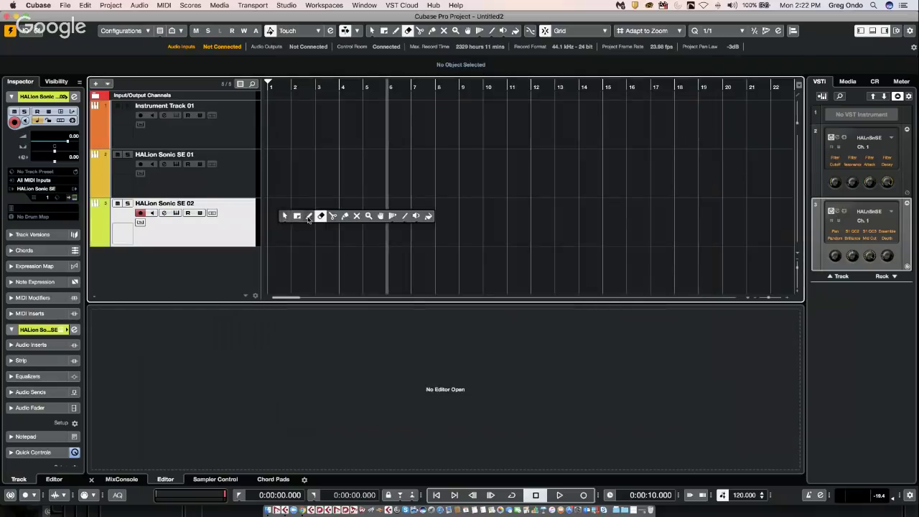
{"action": "left_click", "coordinate": [309, 217]}
{"action": "left_click_drag", "start_coordinate": [272, 225], "coordinate": [342, 230]}
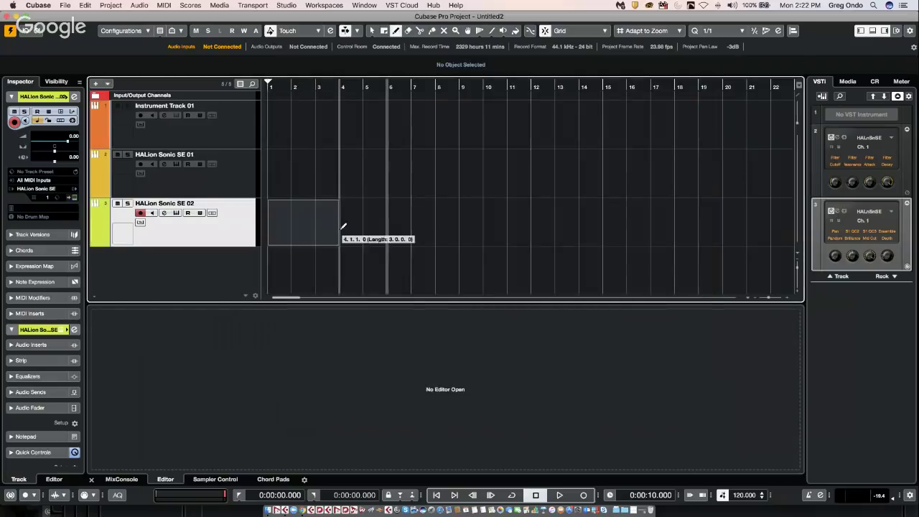
Step: Open the new HALion Sonic SE 02 part for editing and draw a C#3 note about two bars long from bar 1
{"action": "right_click", "coordinate": [284, 221]}
{"action": "left_click", "coordinate": [285, 220]}
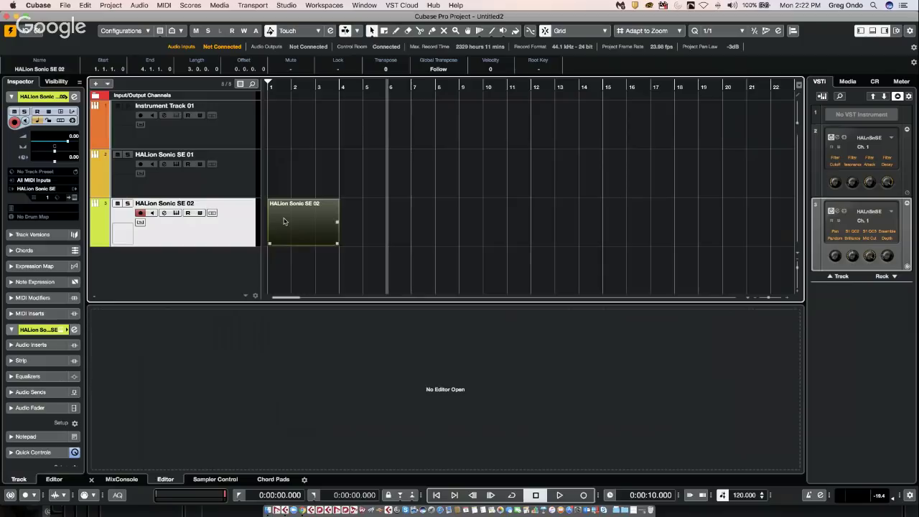
{"action": "double_click", "coordinate": [283, 221]}
{"action": "right_click", "coordinate": [269, 398]}
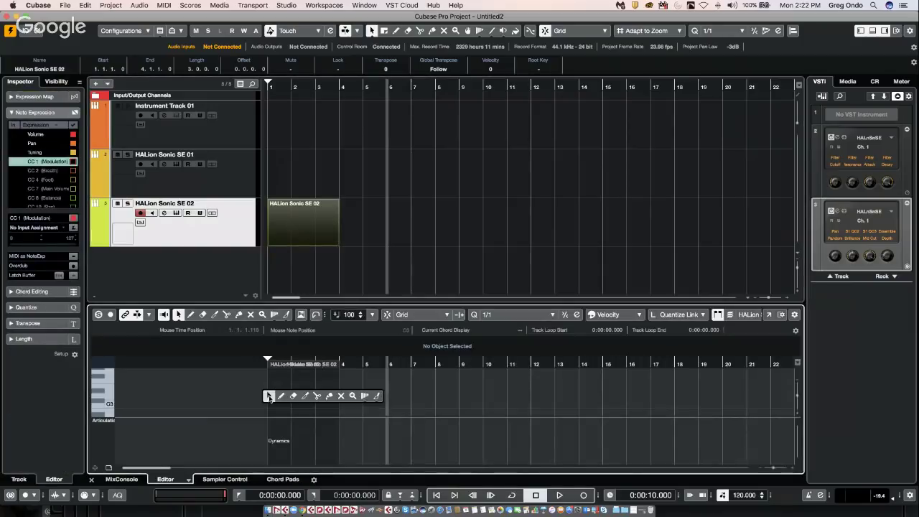
{"action": "left_click", "coordinate": [281, 396]}
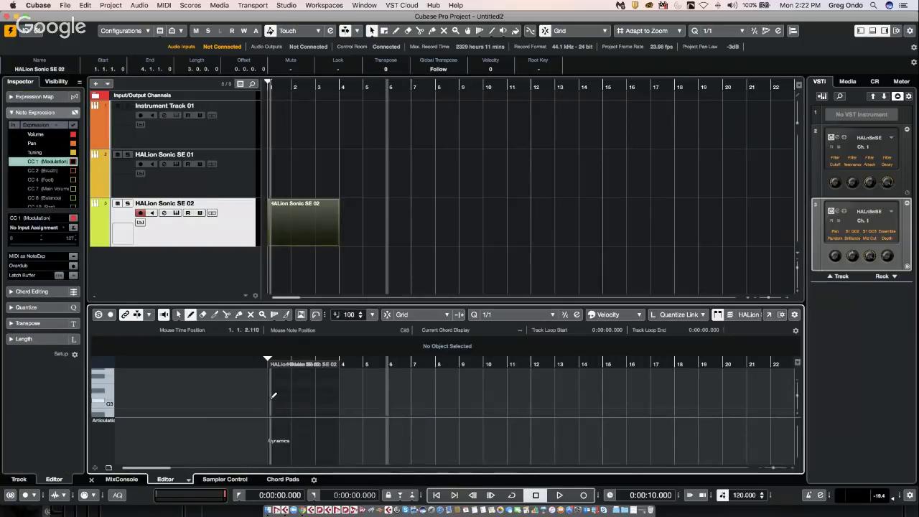
{"action": "mouse_move", "coordinate": [274, 396]}
{"action": "left_mouse_down"}
{"action": "mouse_move", "coordinate": [329, 398]}
{"action": "mouse_move", "coordinate": [318, 399]}
{"action": "left_mouse_up"}
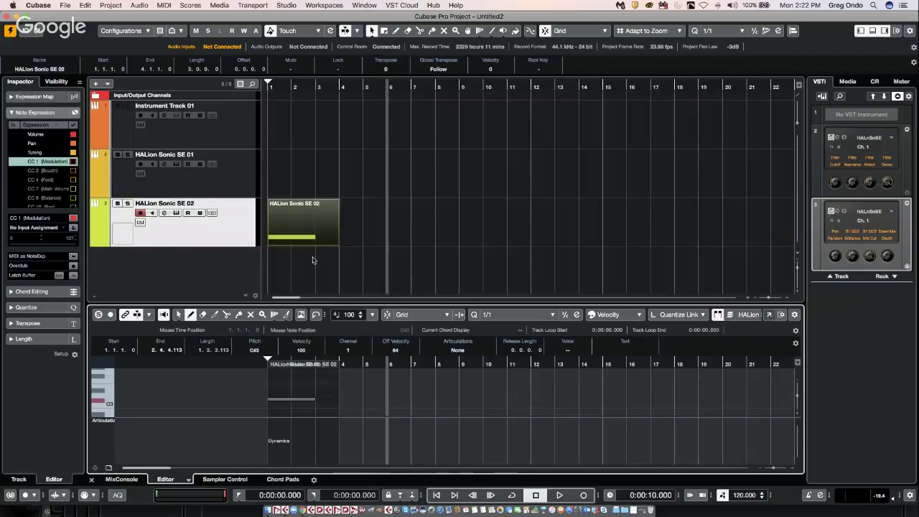
Step: In the separate Key Editor window, split the long C#3 note into equal notes about one beat long and select the second one
{"action": "key", "text": "super+e"}
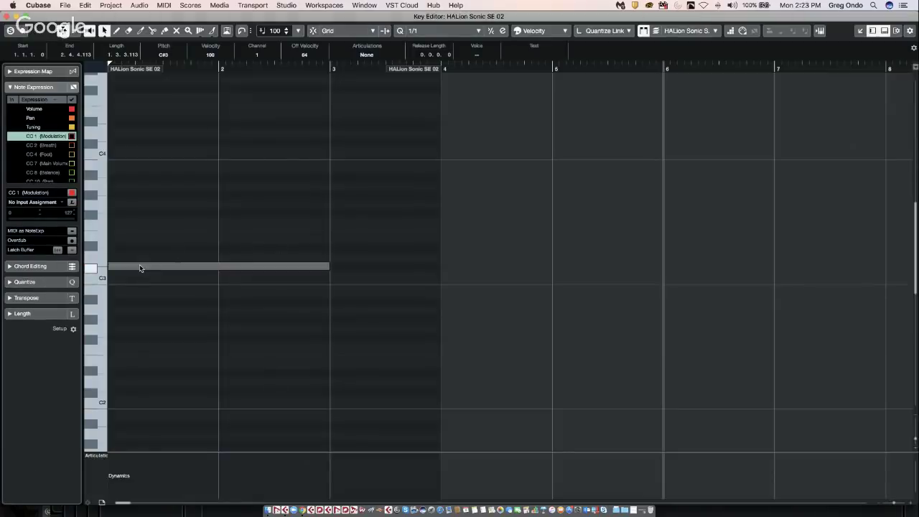
{"action": "left_click", "coordinate": [146, 300]}
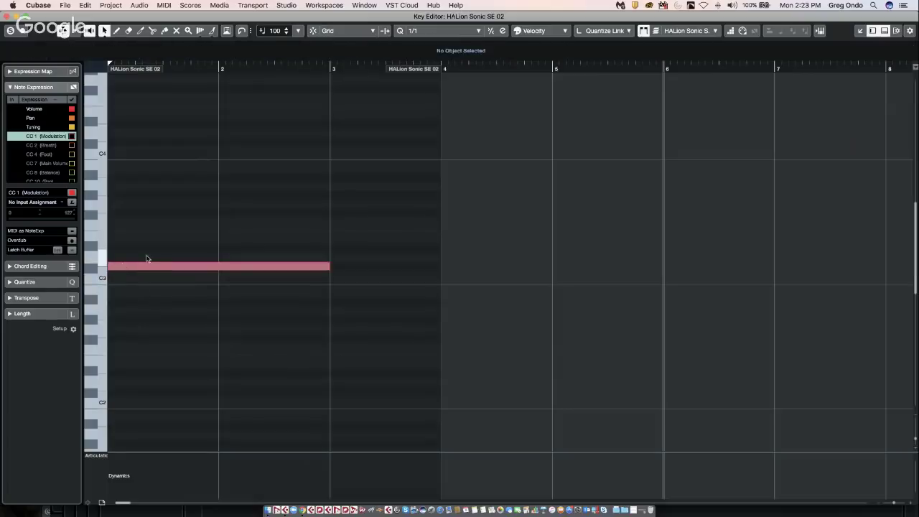
{"action": "right_click", "coordinate": [186, 244]}
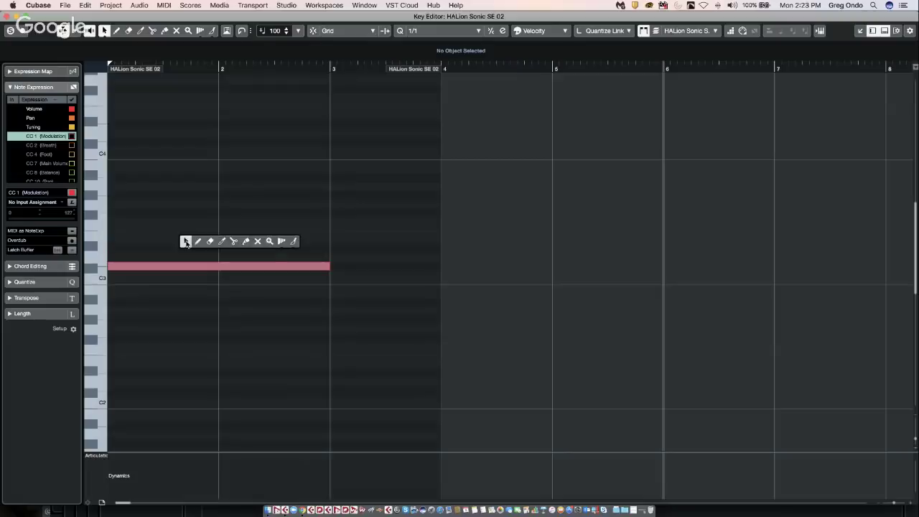
{"action": "left_click", "coordinate": [225, 241]}
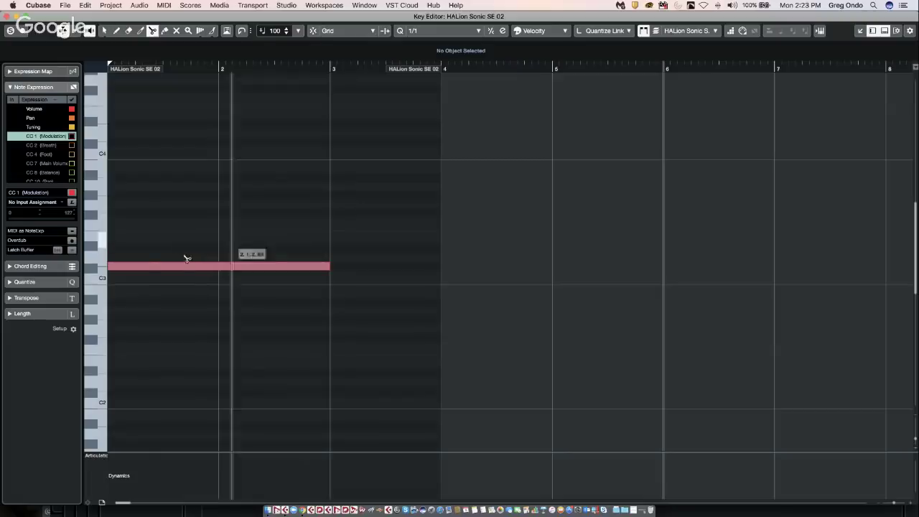
{"action": "right_click", "coordinate": [138, 269]}
{"action": "left_click", "coordinate": [149, 275]}
{"action": "left_click", "coordinate": [148, 267]}
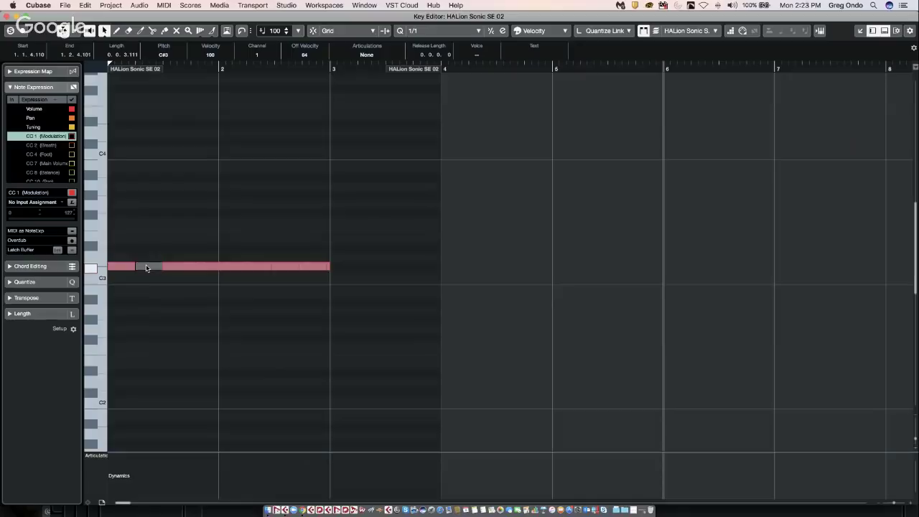
Step: Transpose the second note up one semitone, the third down one semitone and the fourth up two semitones
{"action": "key", "text": "Up"}
{"action": "key", "text": "Right"}
{"action": "key", "text": "Down"}
{"action": "key", "text": "Right"}
{"action": "key", "text": "Up"}
{"action": "key", "text": "Up"}
Step: Transpose the fifth note down three semitones and the sixth note up three semitones to E3
{"action": "key", "text": "Right"}
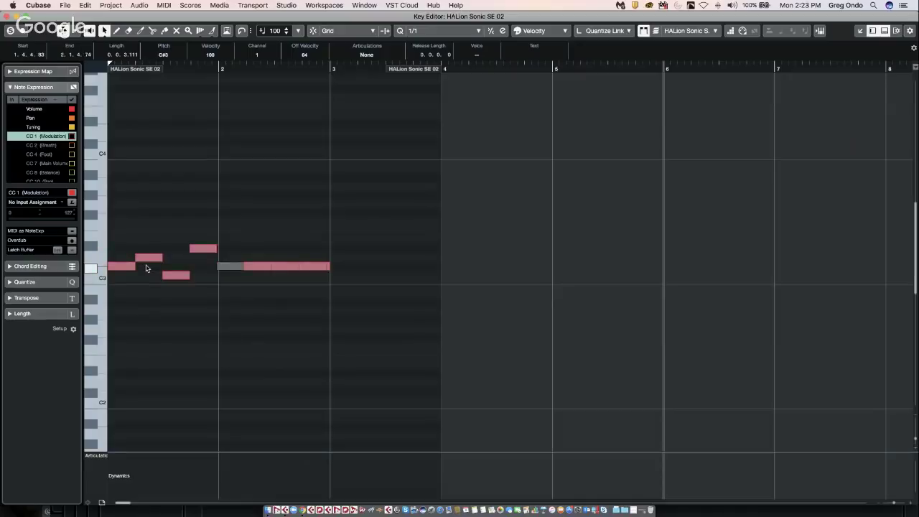
{"action": "key", "text": "Down"}
{"action": "key", "text": "Down"}
{"action": "key", "text": "Down"}
{"action": "key", "text": "Right"}
{"action": "key", "text": "Up"}
{"action": "key", "text": "Up"}
{"action": "key", "text": "Up"}
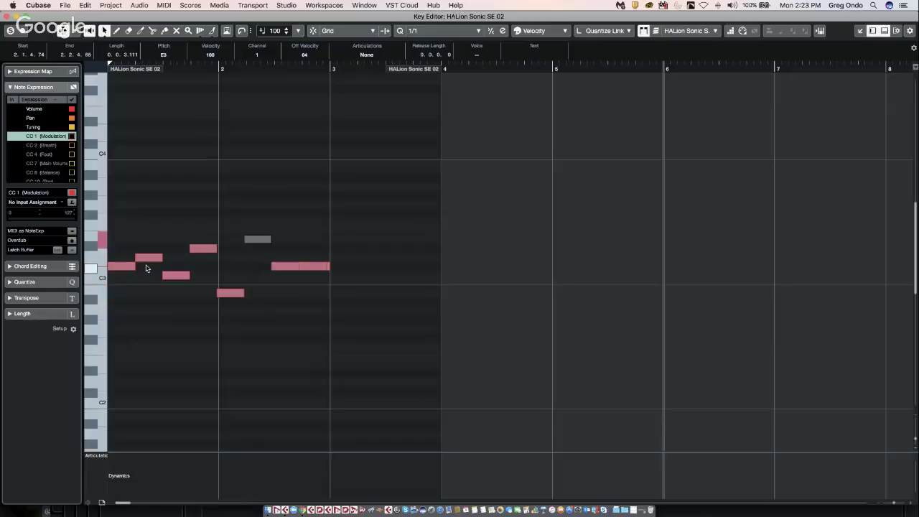
Step: Transpose the seventh note down five semitones and the eighth note up five semitones
{"action": "key", "text": "Right"}
{"action": "key", "text": "Down"}
{"action": "key", "text": "Down"}
{"action": "key", "text": "Down"}
{"action": "key", "text": "Down"}
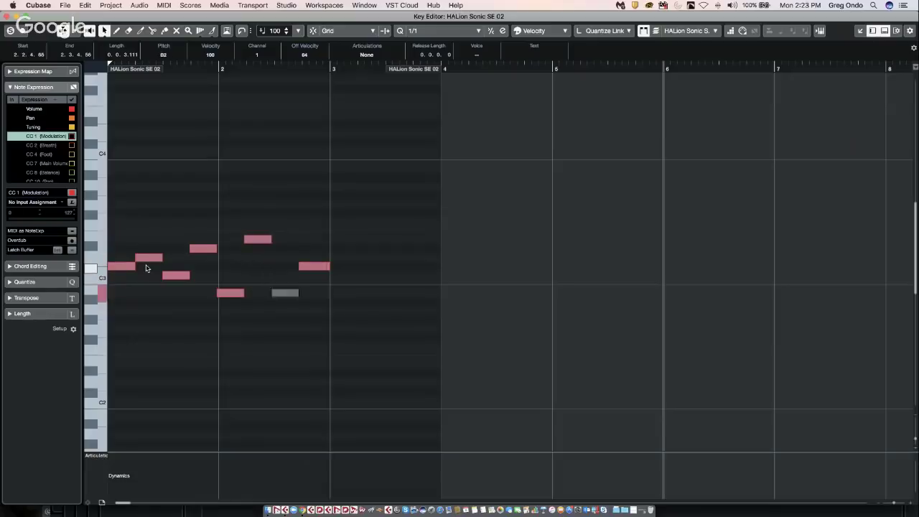
{"action": "key", "text": "Right"}
{"action": "key", "text": "Up"}
{"action": "key", "text": "Up"}
{"action": "key", "text": "Up"}
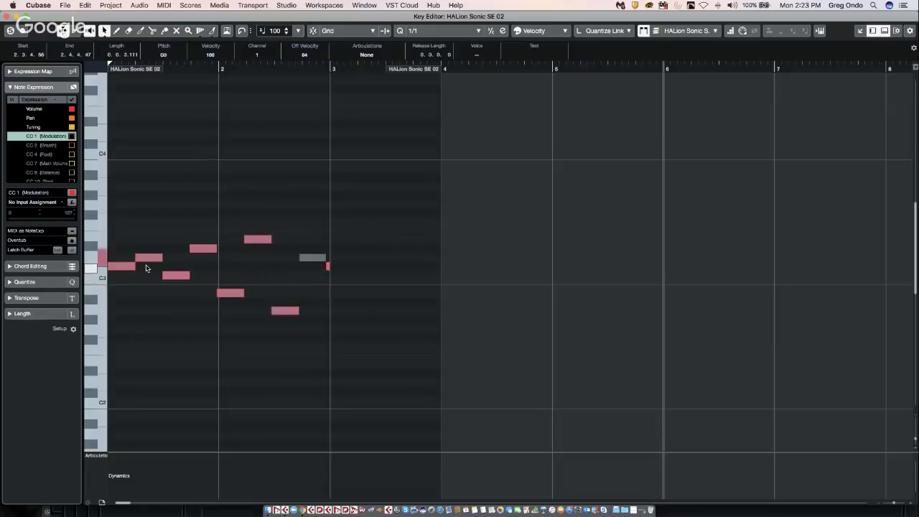
{"action": "key", "text": "Up"}
{"action": "key", "text": "Up"}
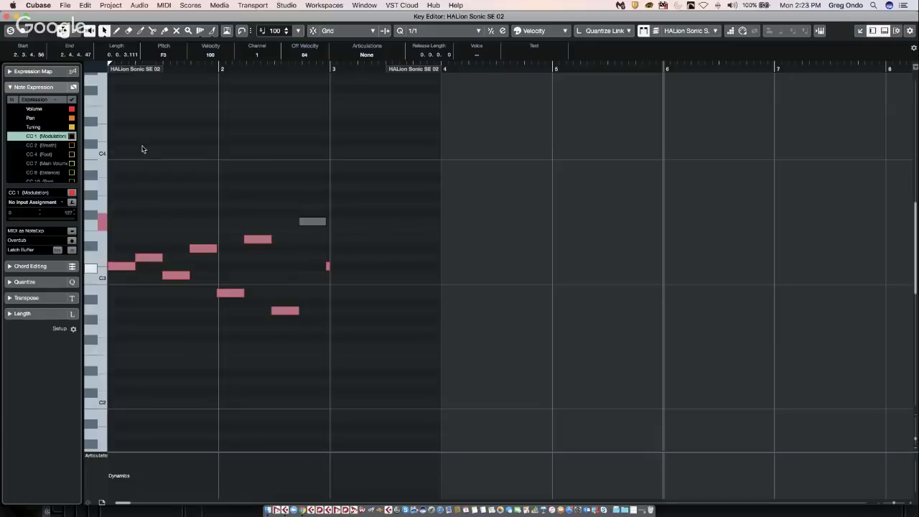
Step: Play back the edited note sequence from bar 1 and close the Key Editor window
{"action": "left_click_drag", "start_coordinate": [188, 65], "coordinate": [144, 76]}
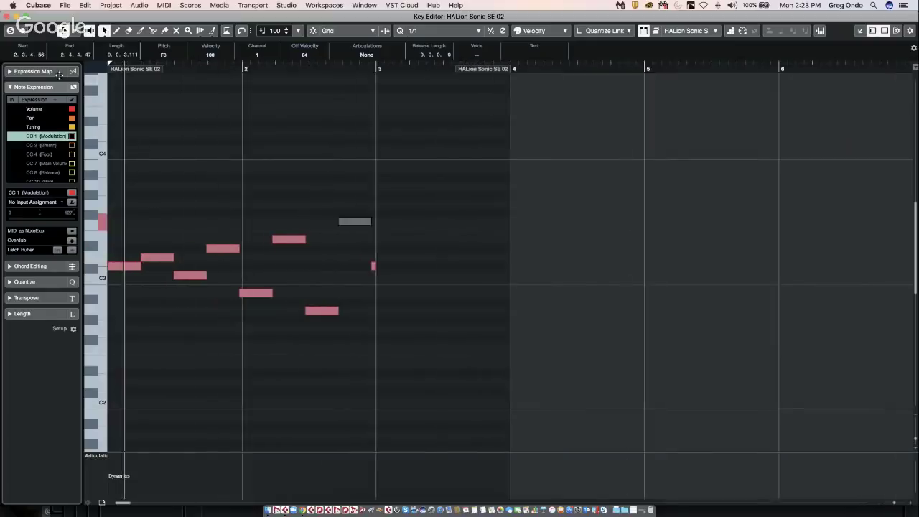
{"action": "key", "text": "space"}
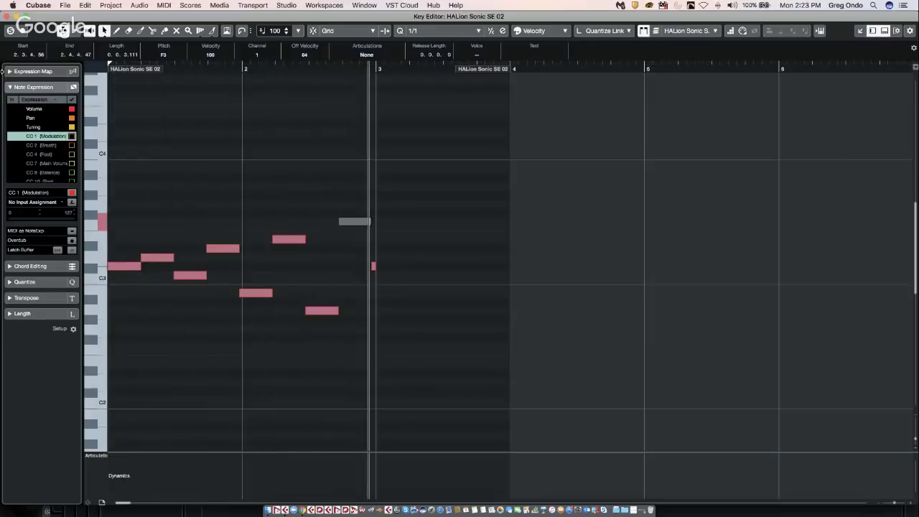
{"action": "key", "text": "space"}
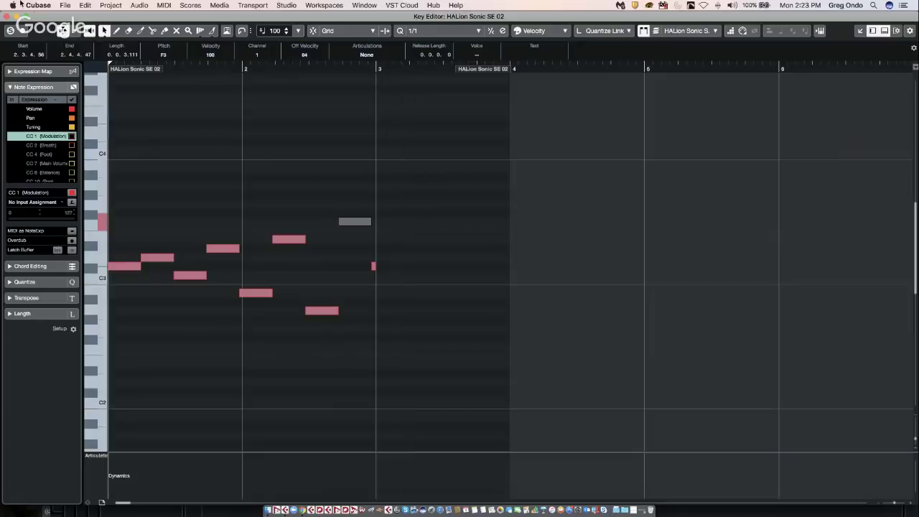
{"action": "left_click", "coordinate": [7, 17]}
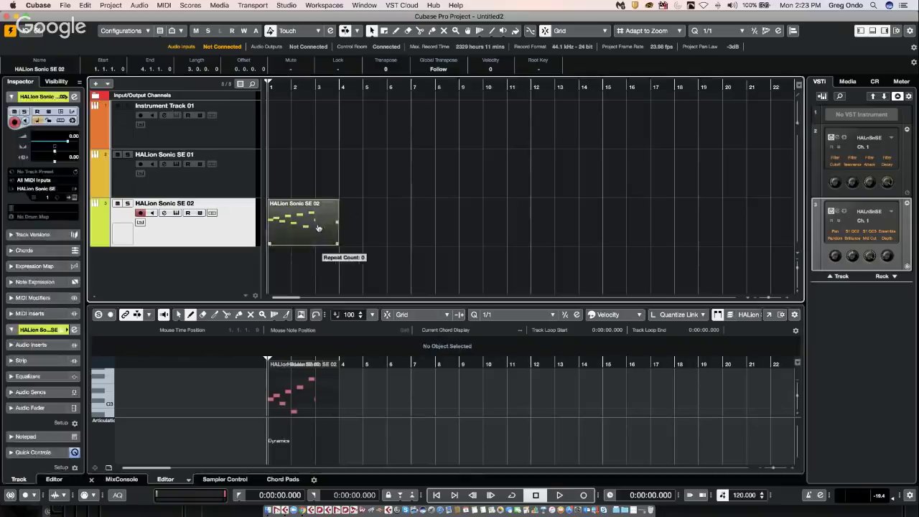
{"action": "left_click", "coordinate": [220, 5]}
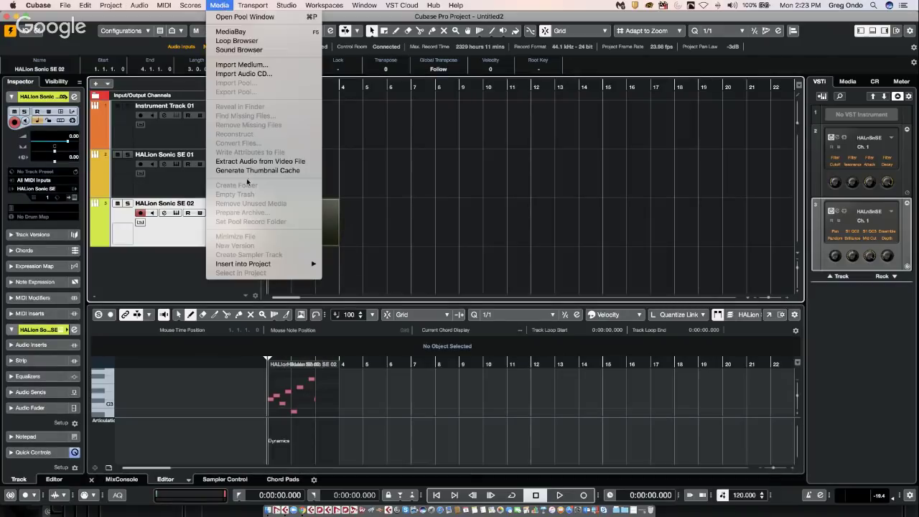
{"action": "left_click", "coordinate": [576, 156]}
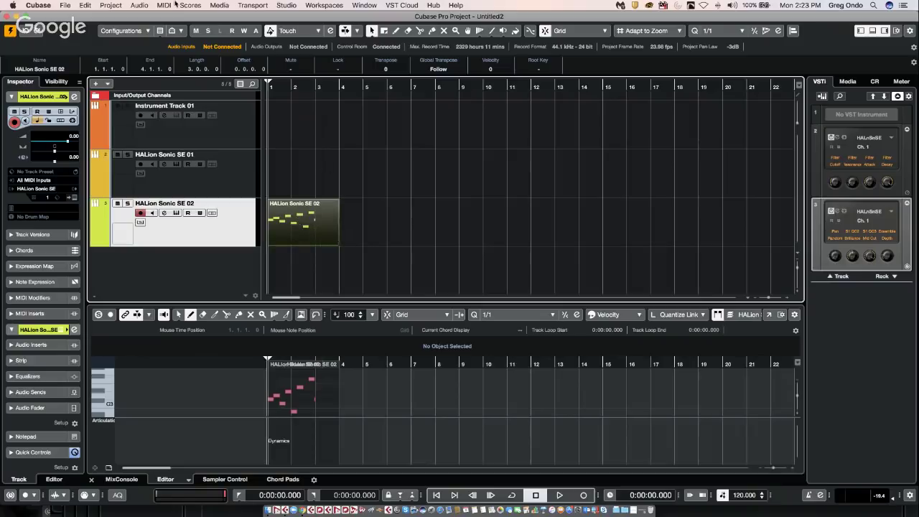
{"action": "left_click", "coordinate": [139, 6]}
{"action": "left_click", "coordinate": [122, 15]}
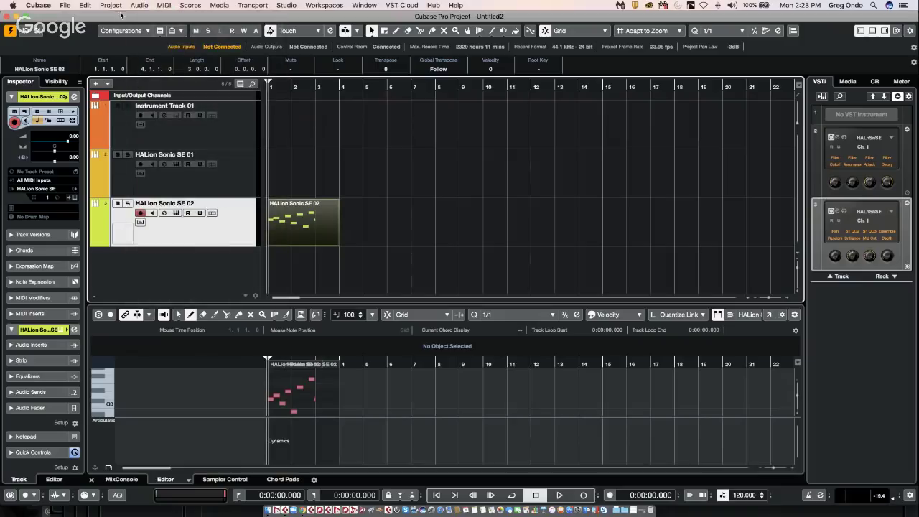
Step: Open the Logical Editor for the part and add a second filter line with Context Variable as its target
{"action": "left_click", "coordinate": [164, 6]}
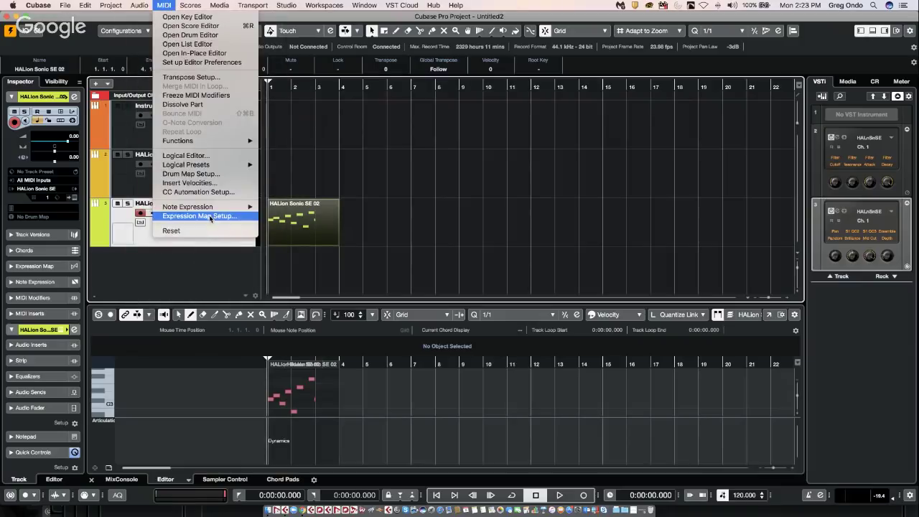
{"action": "left_click", "coordinate": [209, 158]}
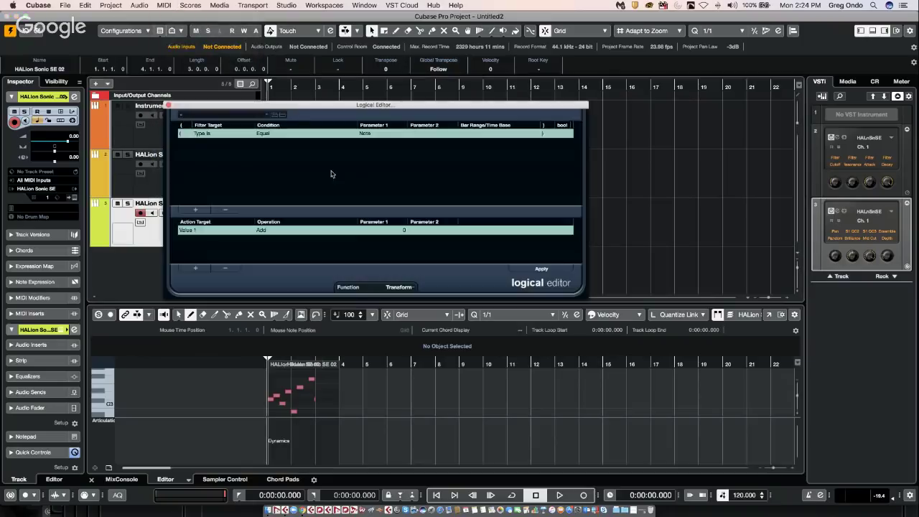
{"action": "left_click", "coordinate": [196, 212]}
{"action": "left_click", "coordinate": [213, 146]}
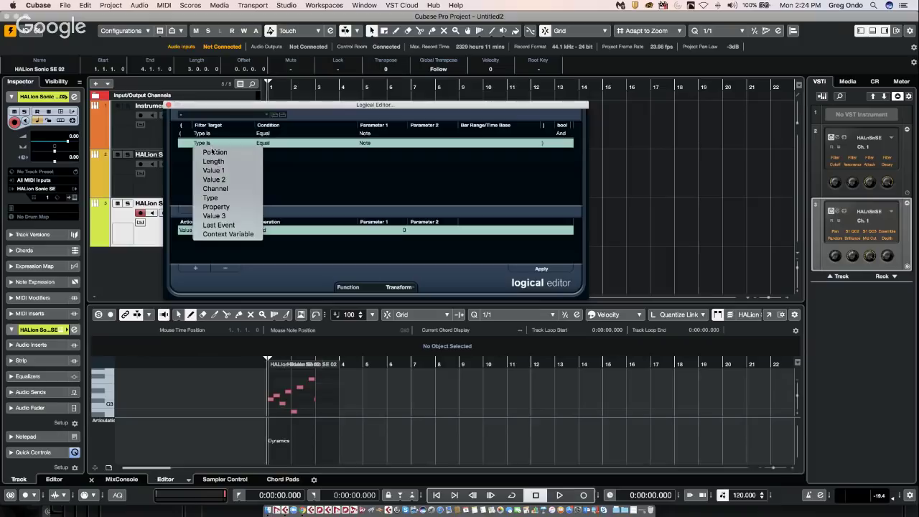
{"action": "left_click", "coordinate": [228, 234]}
{"action": "left_click", "coordinate": [267, 144]}
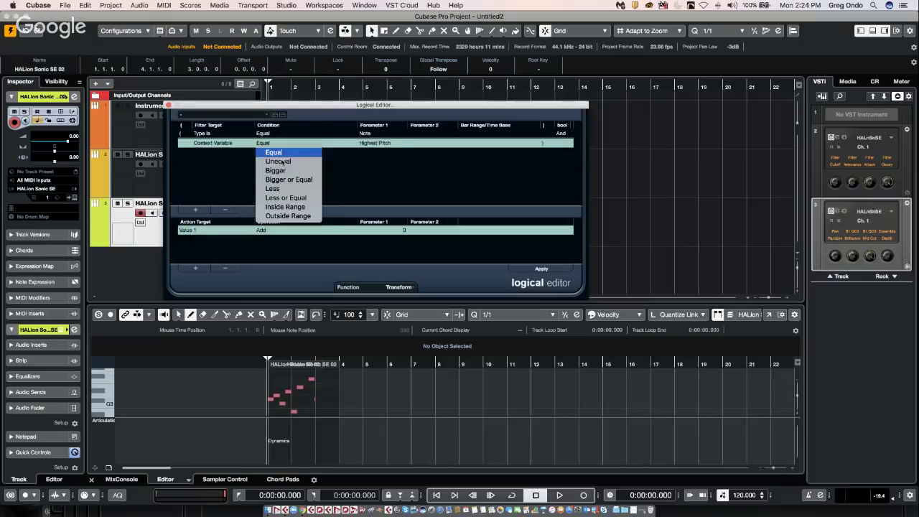
Step: Try Last Event as the second filter line's target and look through its conditions
{"action": "left_click", "coordinate": [223, 143]}
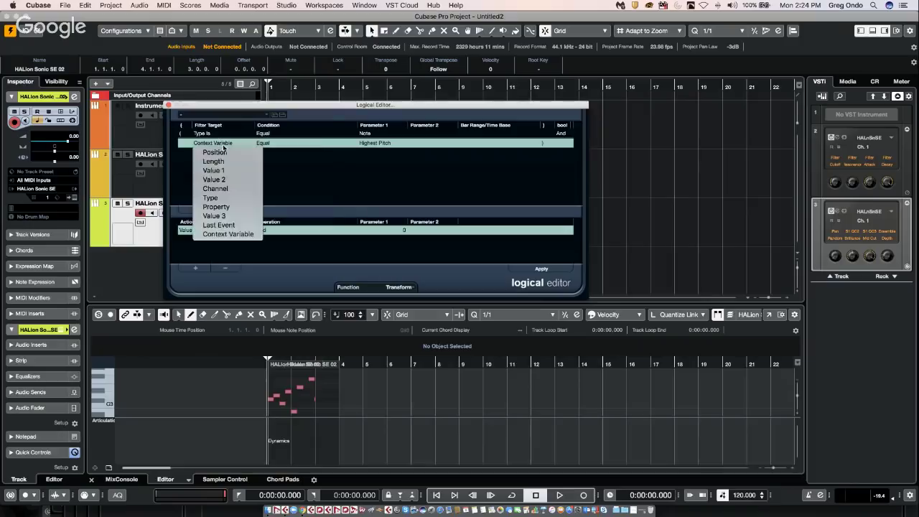
{"action": "left_click", "coordinate": [228, 225]}
{"action": "left_click", "coordinate": [276, 144]}
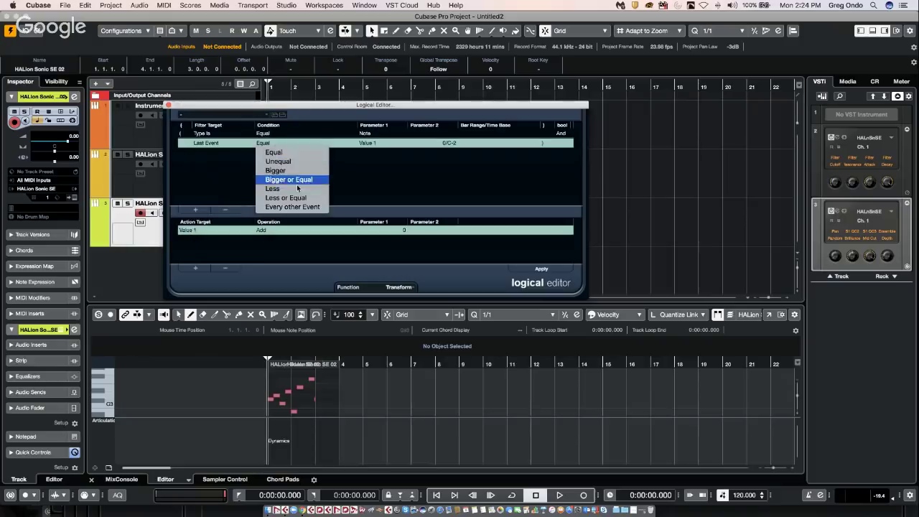
Step: Try Property as the second line's filter target with the condition Property is set, and look through the available event properties
{"action": "left_click", "coordinate": [221, 146]}
{"action": "left_click", "coordinate": [222, 146]}
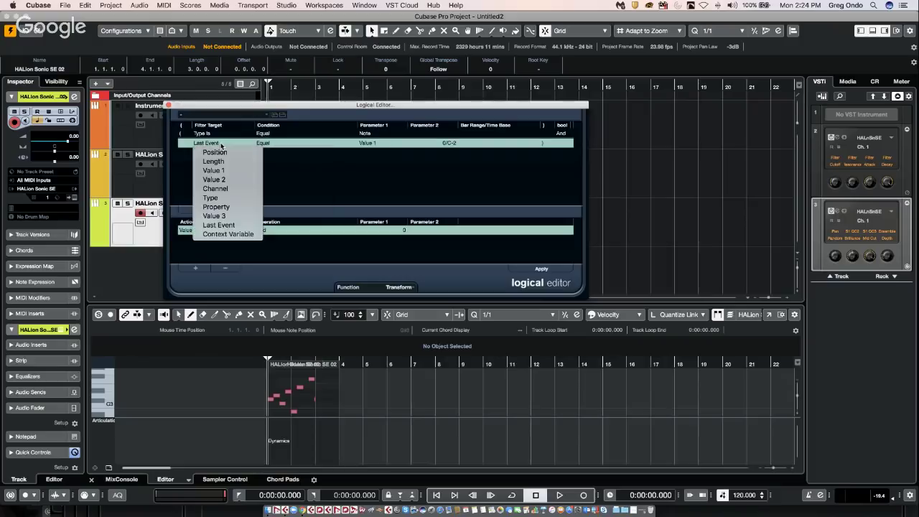
{"action": "left_click", "coordinate": [231, 208]}
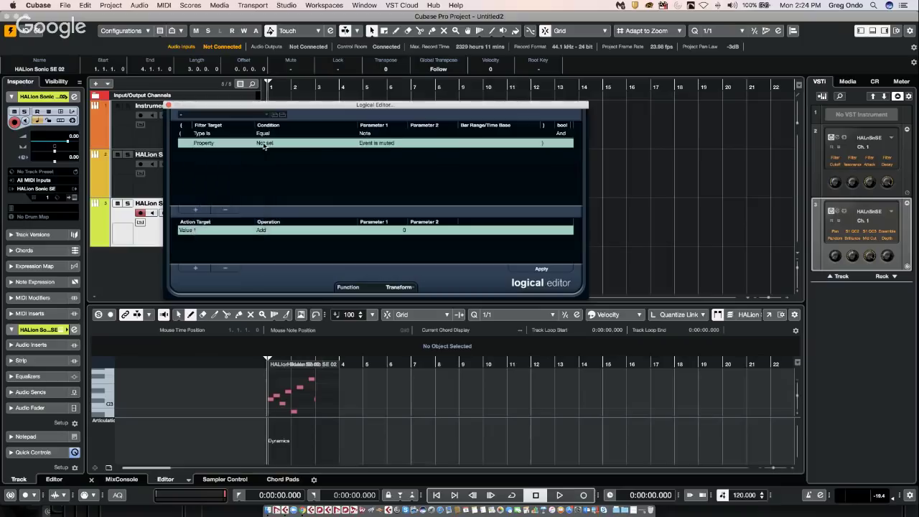
{"action": "left_click", "coordinate": [273, 143]}
{"action": "left_click", "coordinate": [272, 152]}
{"action": "left_click", "coordinate": [377, 143]}
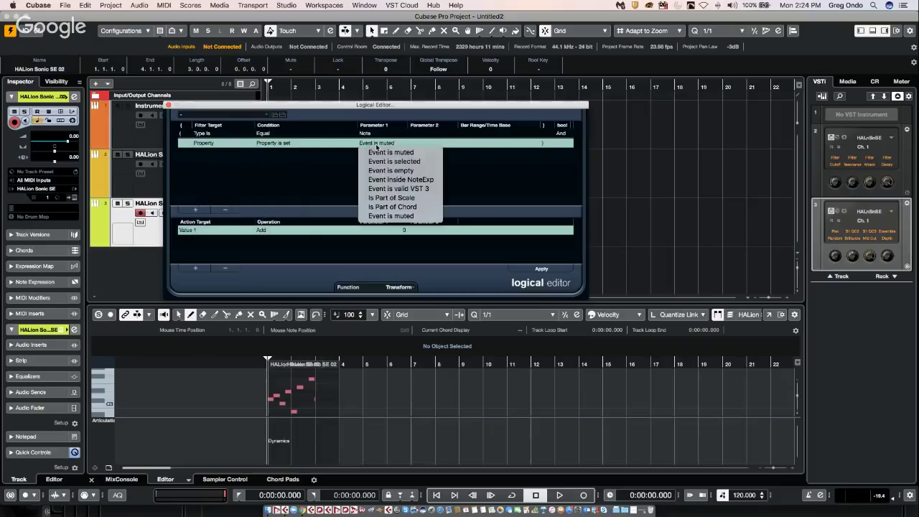
{"action": "left_click", "coordinate": [204, 146]}
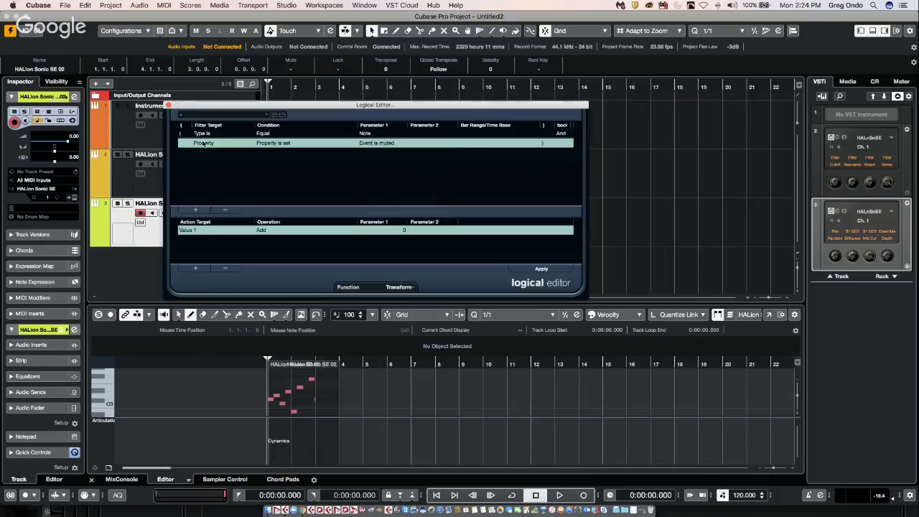
Step: Set the second filter line's target back to Context Variable and review its conditions and the alternative filter targets
{"action": "left_click", "coordinate": [203, 145]}
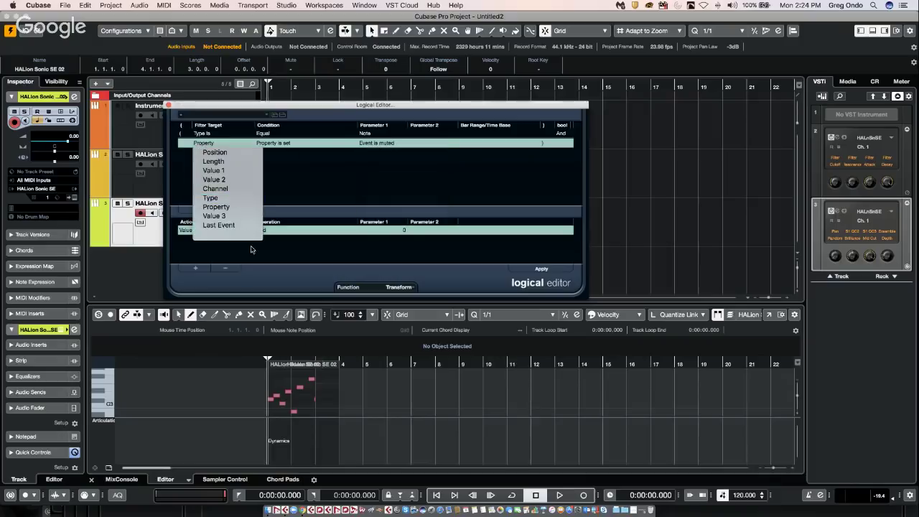
{"action": "left_click", "coordinate": [247, 237]}
{"action": "left_click", "coordinate": [267, 143]}
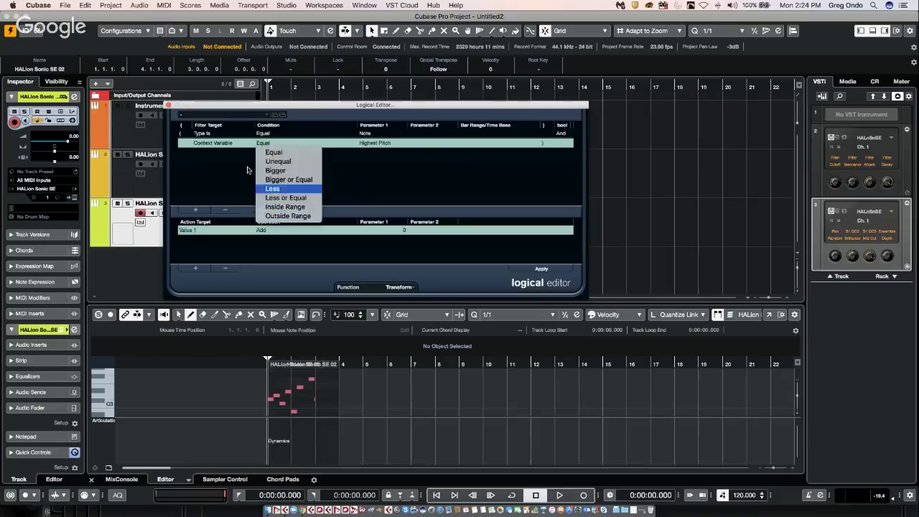
{"action": "left_click", "coordinate": [211, 145]}
{"action": "left_click", "coordinate": [210, 144]}
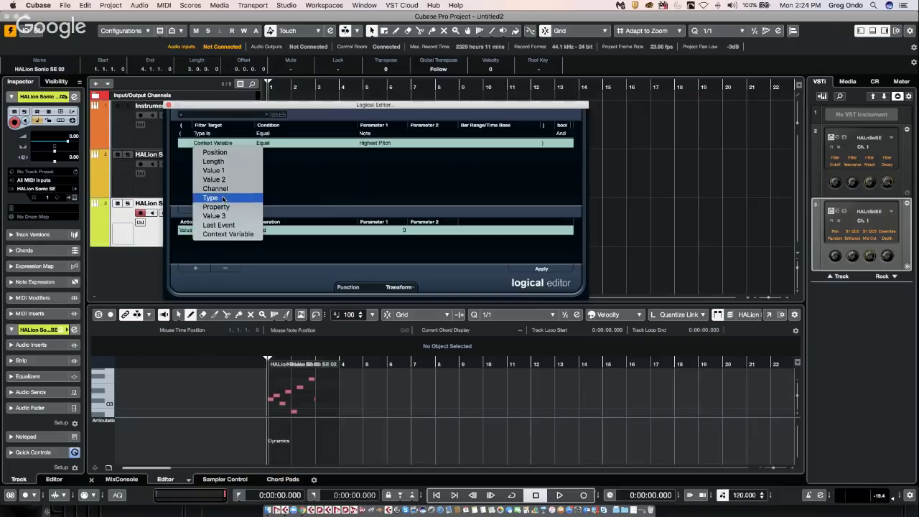
{"action": "left_click", "coordinate": [281, 176]}
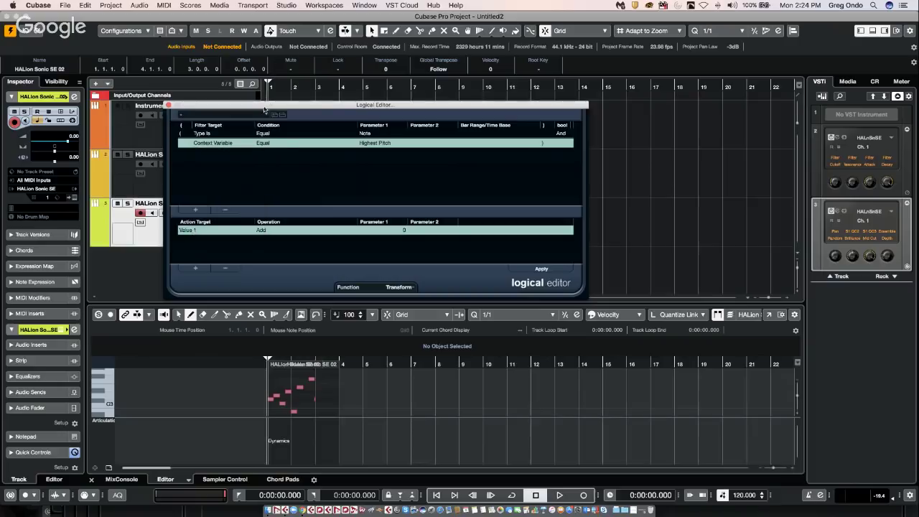
Step: Show the Velocity controller lane beneath the notes, moving the Logical Editor window clear of the part and lane
{"action": "left_click_drag", "start_coordinate": [290, 112], "coordinate": [472, 108]}
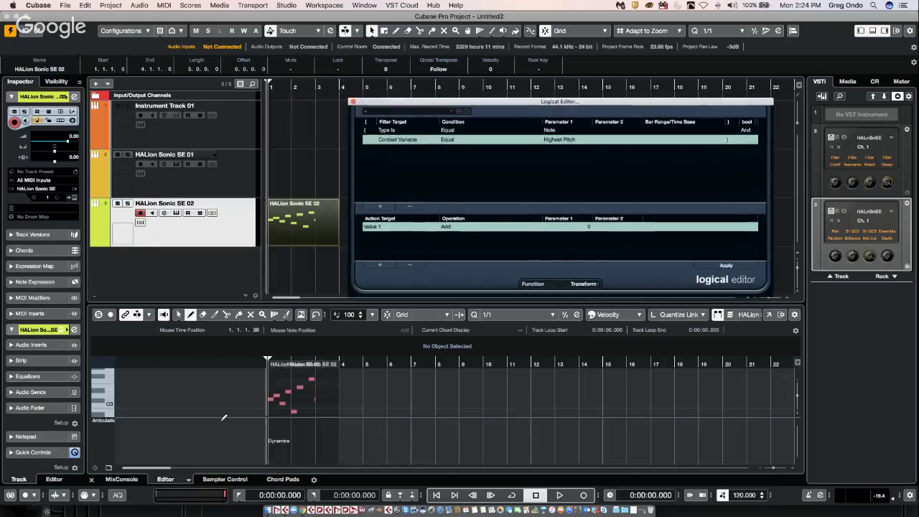
{"action": "left_click", "coordinate": [102, 425]}
{"action": "left_click", "coordinate": [104, 433]}
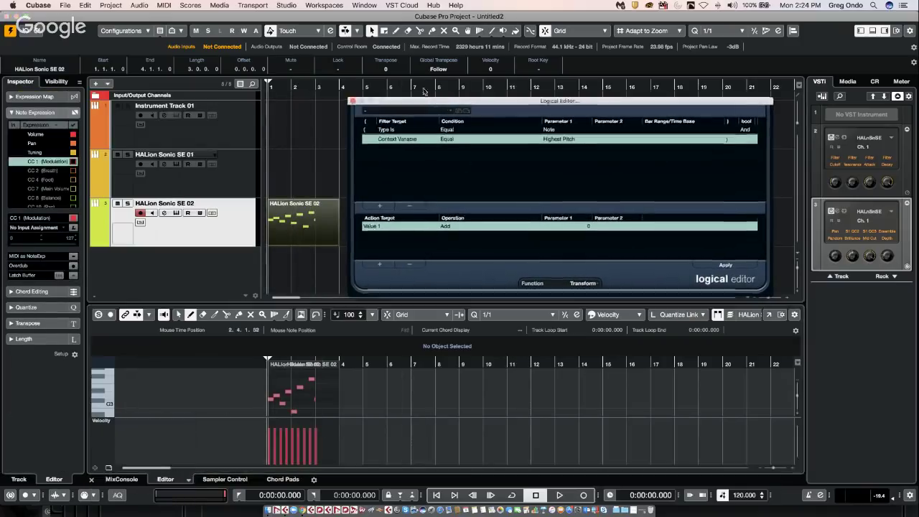
{"action": "left_click_drag", "start_coordinate": [436, 102], "coordinate": [404, 74]}
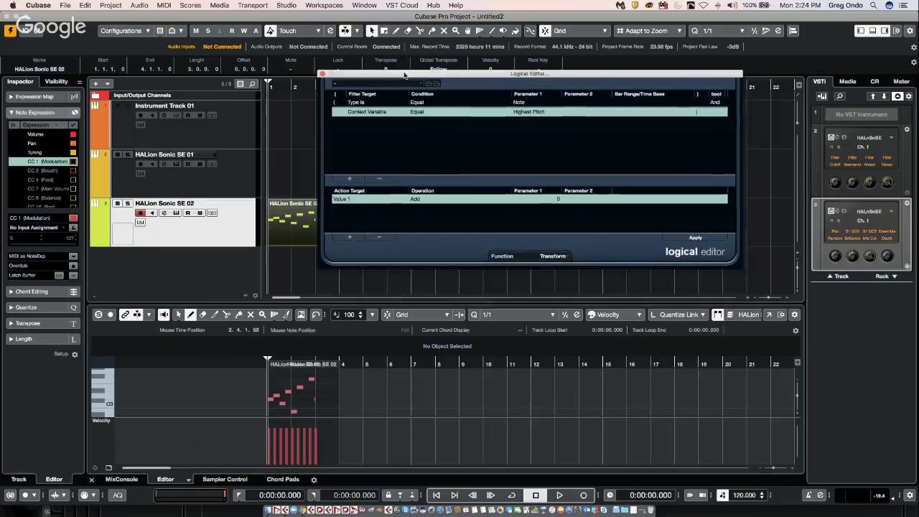
Step: Set both the second filter line's target and the action target to Value 2 in the Logical Editor
{"action": "left_click", "coordinate": [373, 113]}
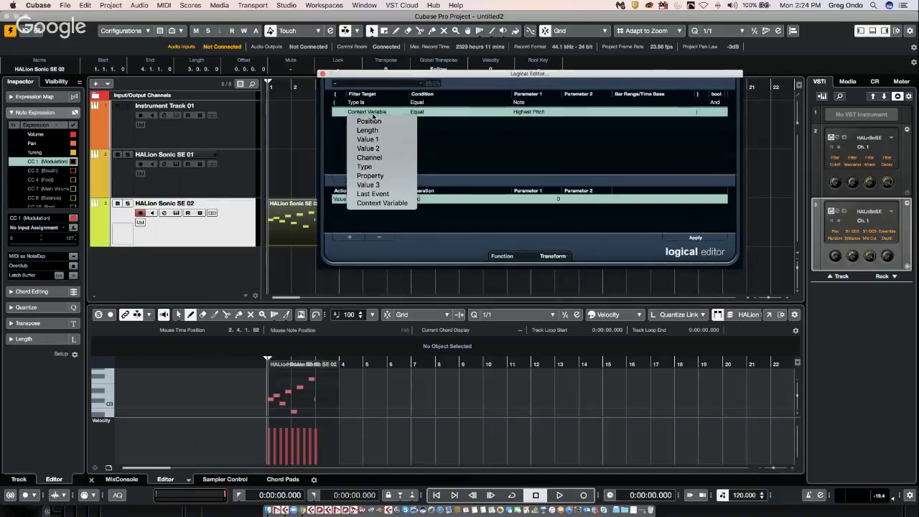
{"action": "left_click", "coordinate": [388, 148]}
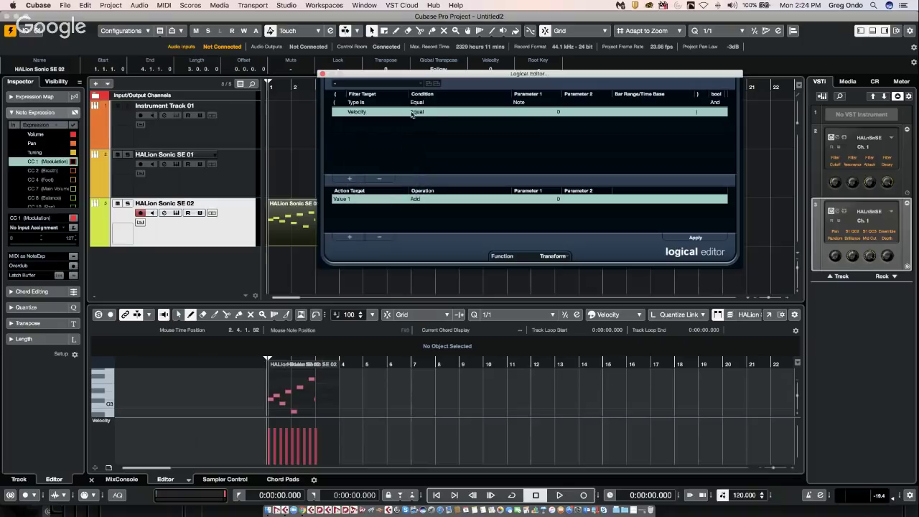
{"action": "left_click", "coordinate": [354, 201]}
{"action": "left_click", "coordinate": [345, 205]}
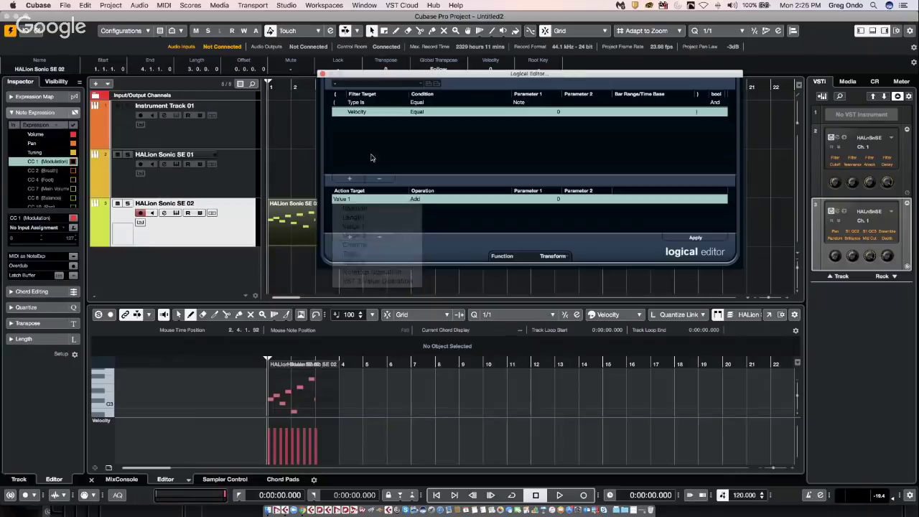
{"action": "left_click", "coordinate": [345, 205]}
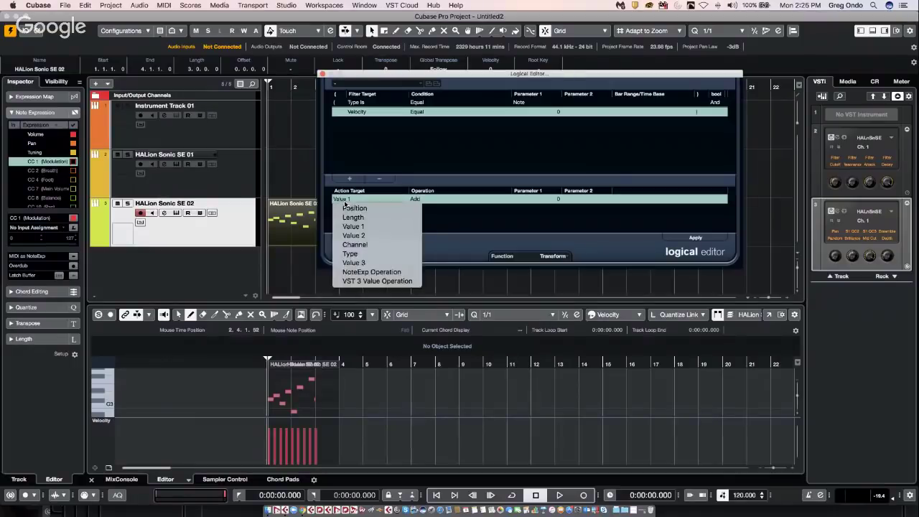
{"action": "left_click", "coordinate": [363, 236]}
Step: Set the Value 2 action to Subtract with Parameter 1 at 23 and apply the transformation to the HALion Sonic SE 02 part
{"action": "left_click", "coordinate": [432, 203]}
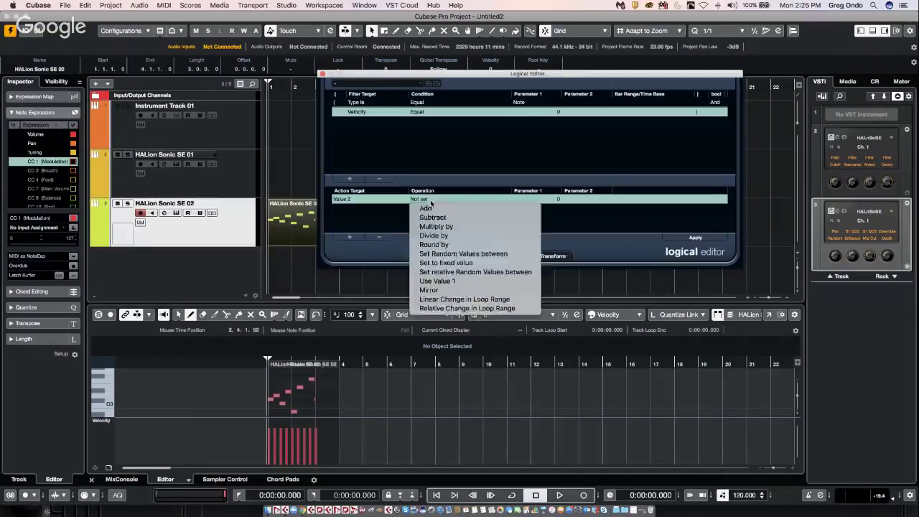
{"action": "left_click", "coordinate": [468, 218]}
{"action": "left_click", "coordinate": [558, 199]}
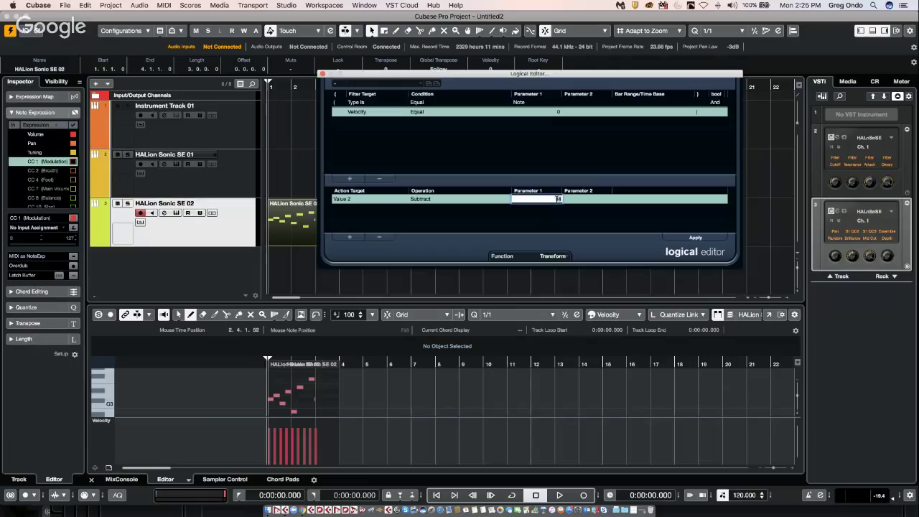
{"action": "left_click", "coordinate": [699, 238]}
{"action": "left_click", "coordinate": [293, 230]}
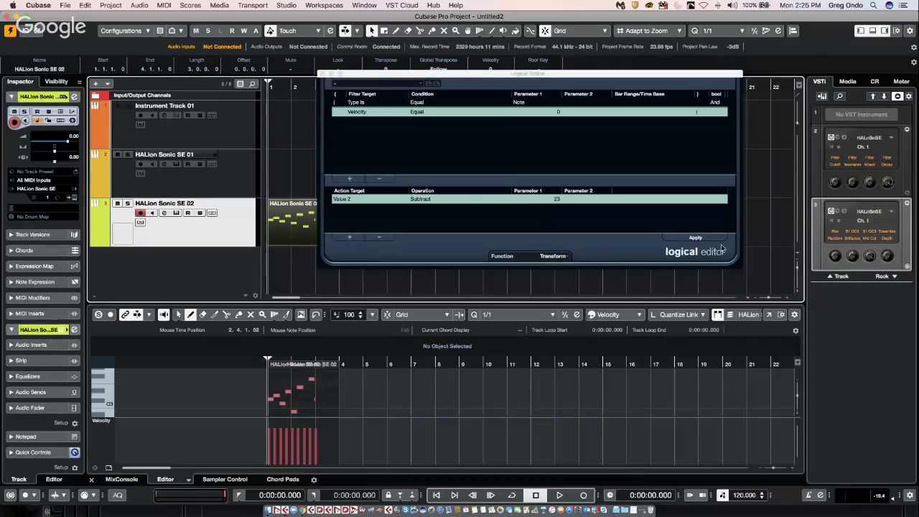
{"action": "left_click", "coordinate": [704, 242]}
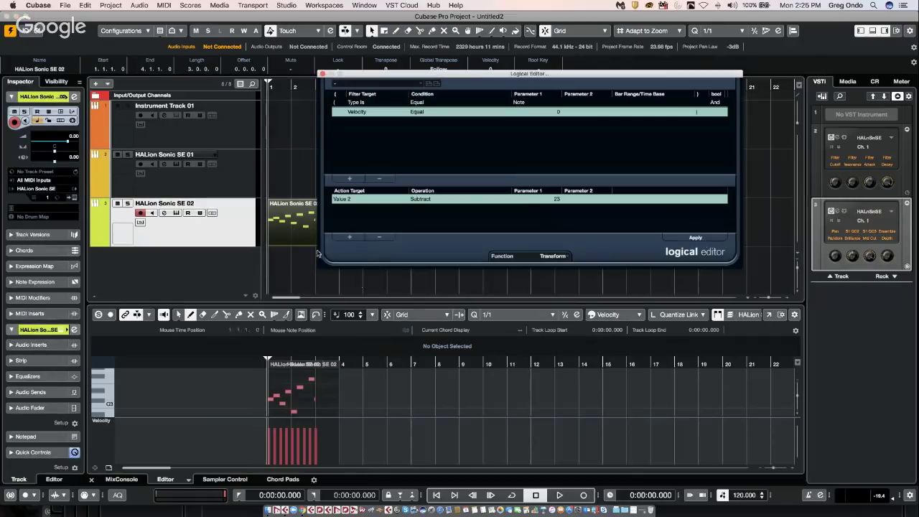
Step: Look through the Logical Editor's preset categories, including standard set 1, Note Expression and experimental, and close the editor
{"action": "left_click", "coordinate": [365, 113]}
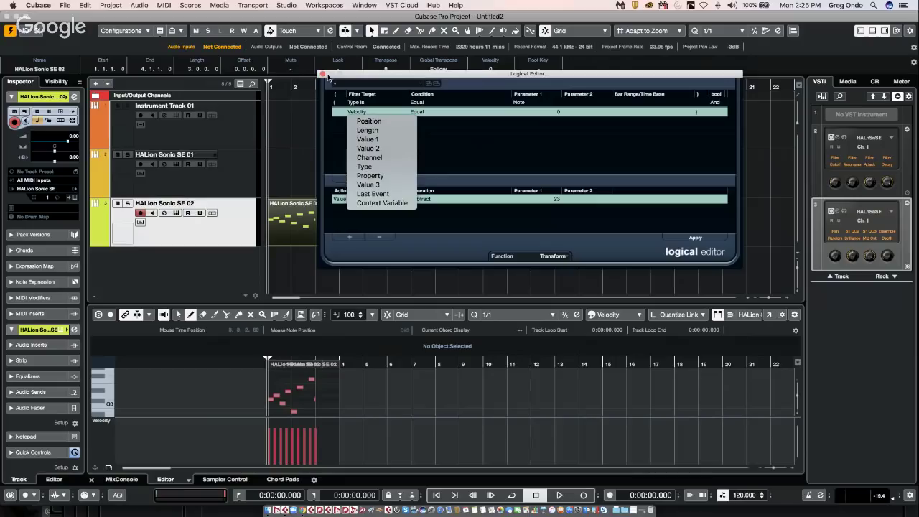
{"action": "left_click", "coordinate": [413, 84]}
{"action": "mouse_move", "coordinate": [412, 89]}
{"action": "mouse_move", "coordinate": [410, 122]}
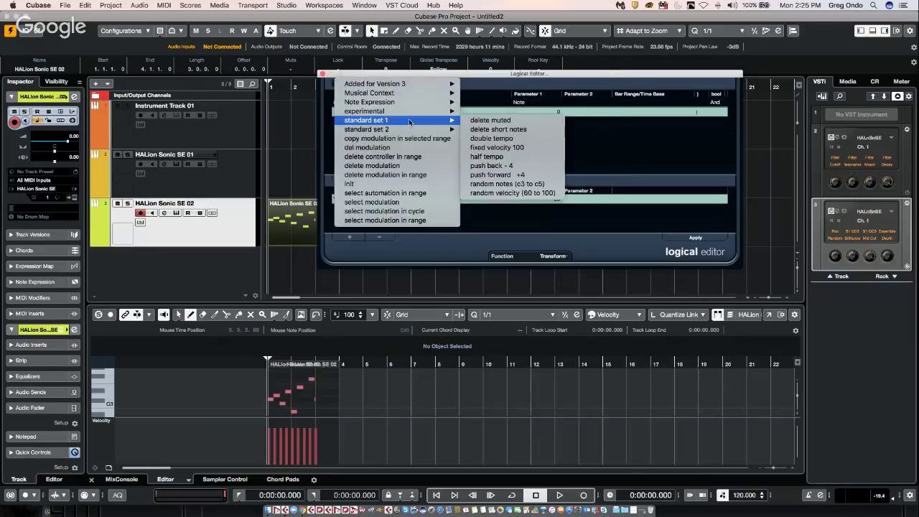
{"action": "mouse_move", "coordinate": [362, 106]}
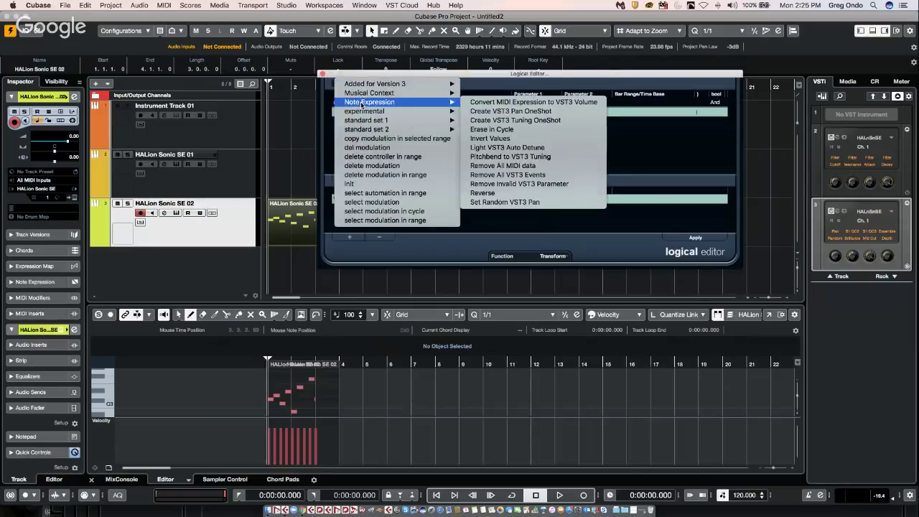
{"action": "mouse_move", "coordinate": [384, 95]}
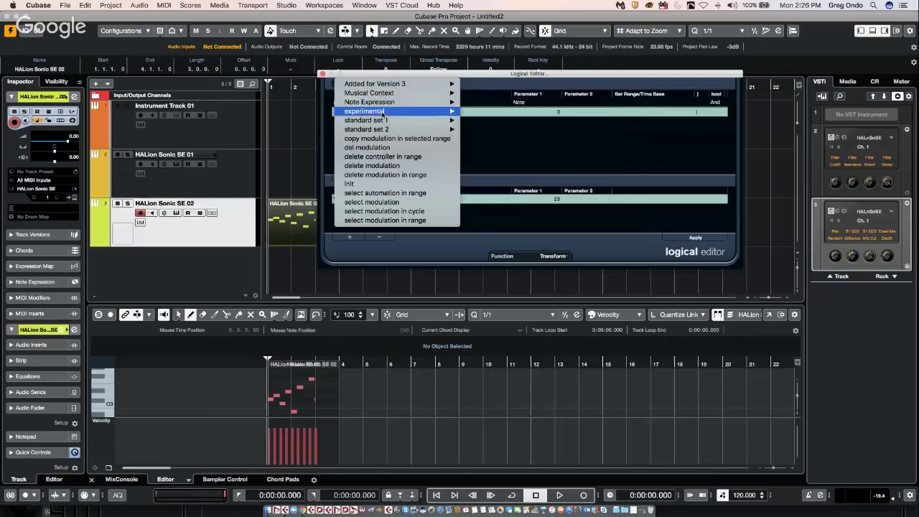
{"action": "left_click", "coordinate": [485, 222]}
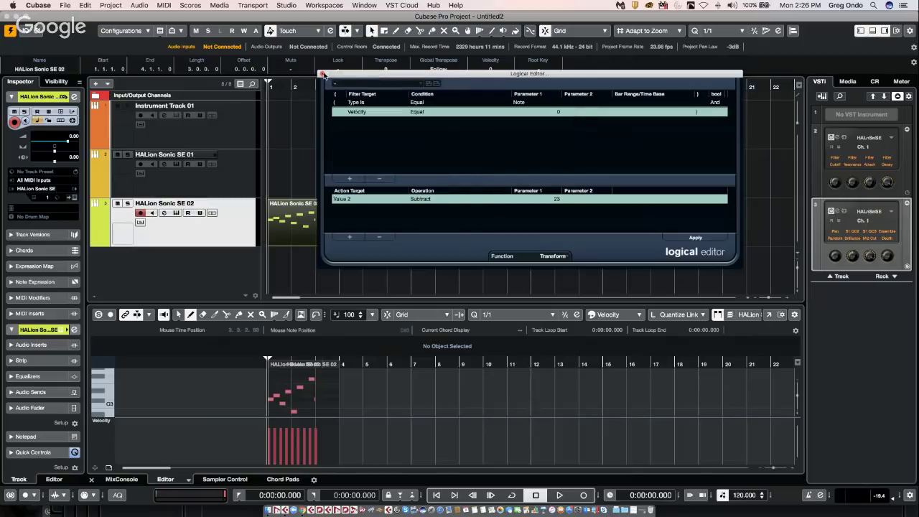
{"action": "left_click", "coordinate": [323, 74]}
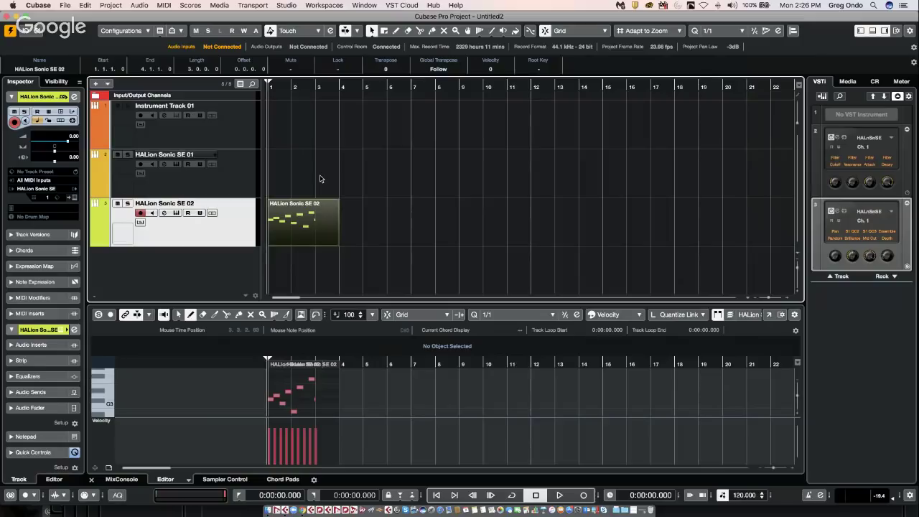
Step: Look through the list of saved macros available for editing
{"action": "left_click", "coordinate": [65, 5]}
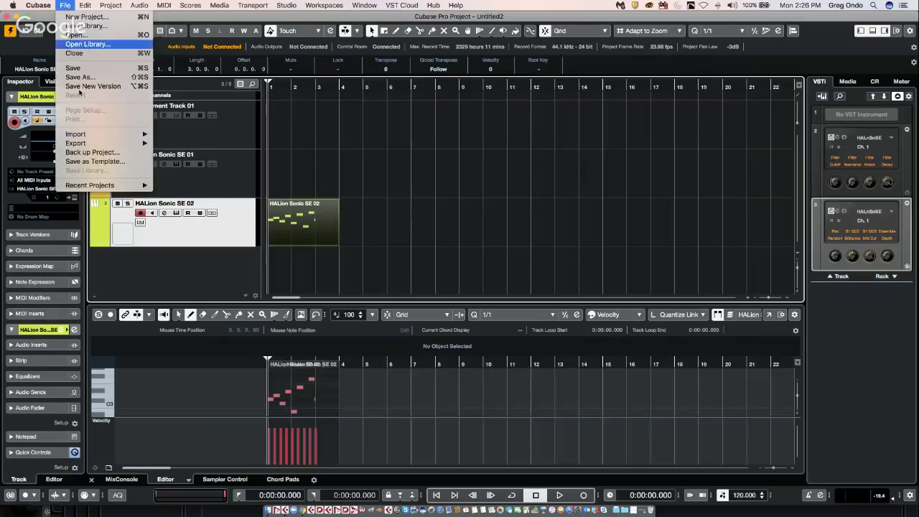
{"action": "mouse_move", "coordinate": [85, 5]}
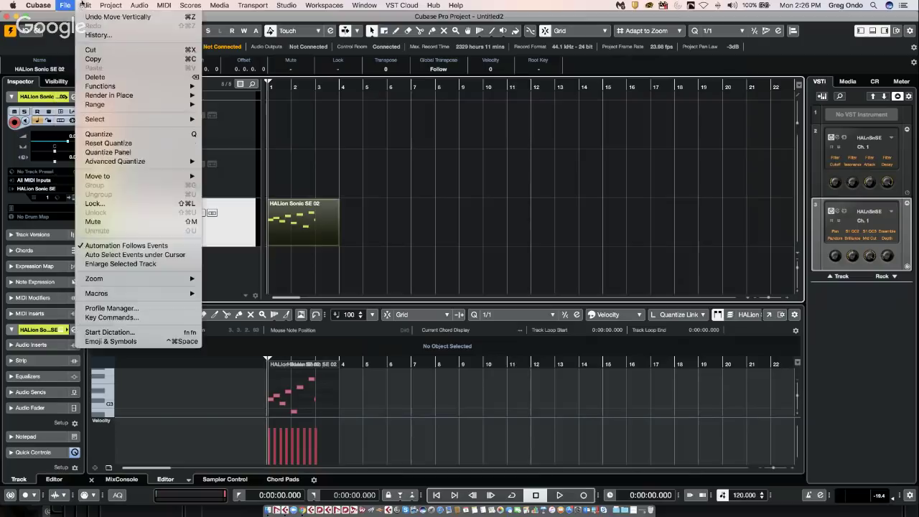
{"action": "mouse_move", "coordinate": [99, 296]}
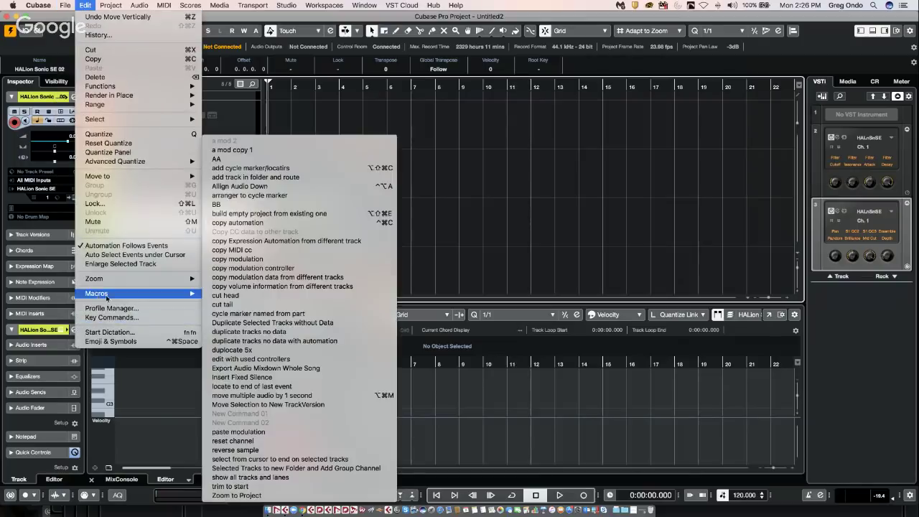
{"action": "left_click", "coordinate": [192, 292]}
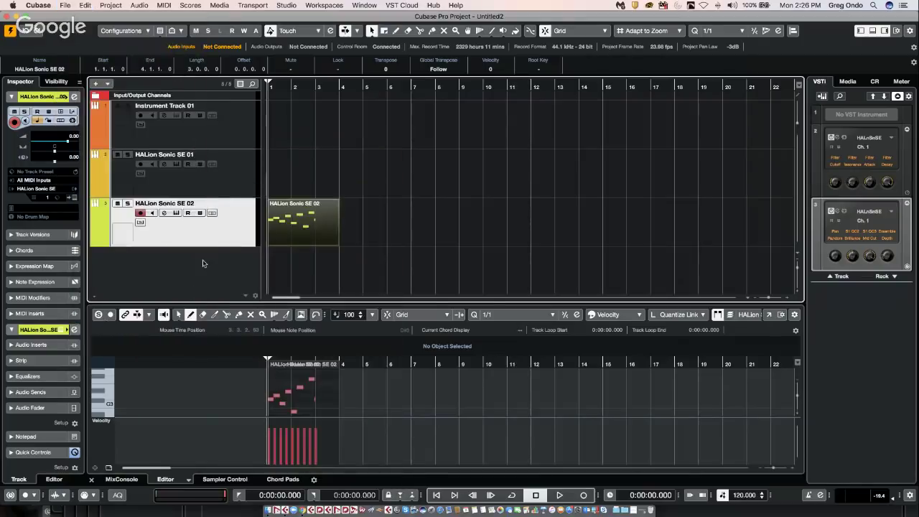
Step: Show the macros in Key Commands and examine the commands inside the add cycle marker/locatirs macro
{"action": "left_click", "coordinate": [267, 423]}
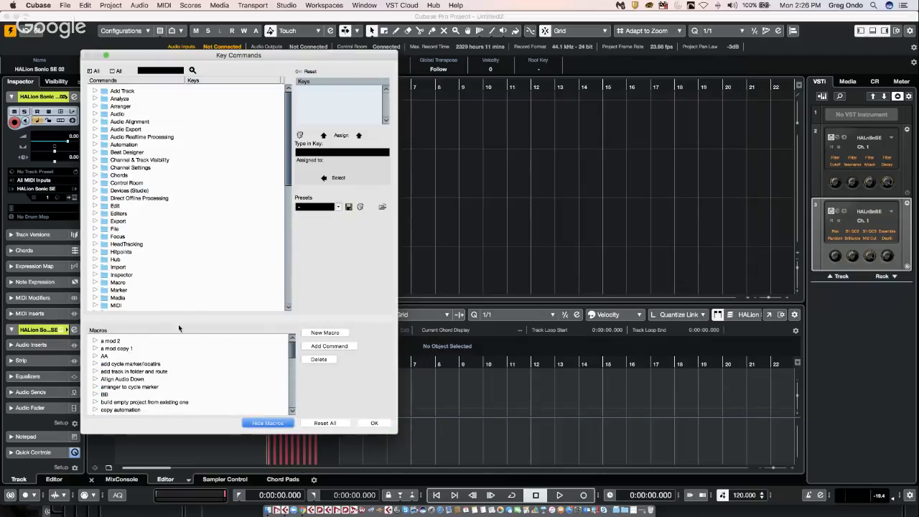
{"action": "scroll", "coordinate": [192, 343], "scroll_direction": "down", "scroll_amount": 2}
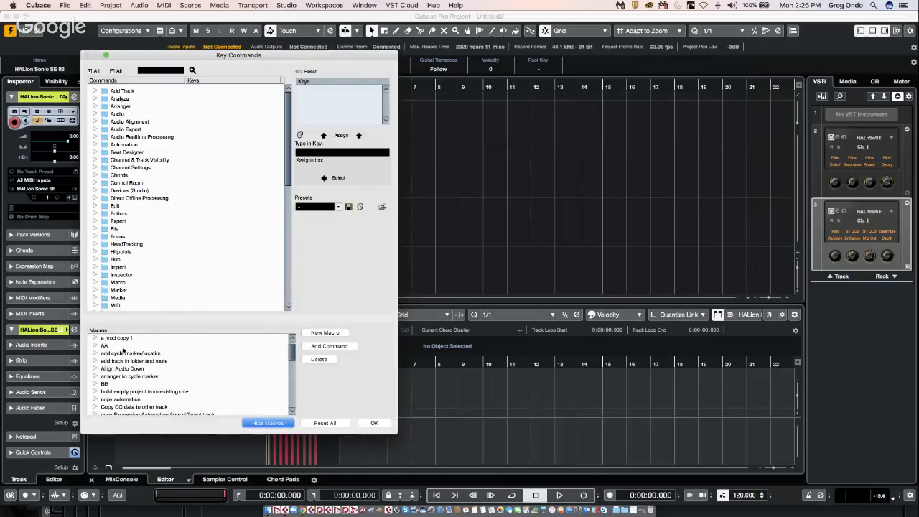
{"action": "left_click", "coordinate": [95, 353]}
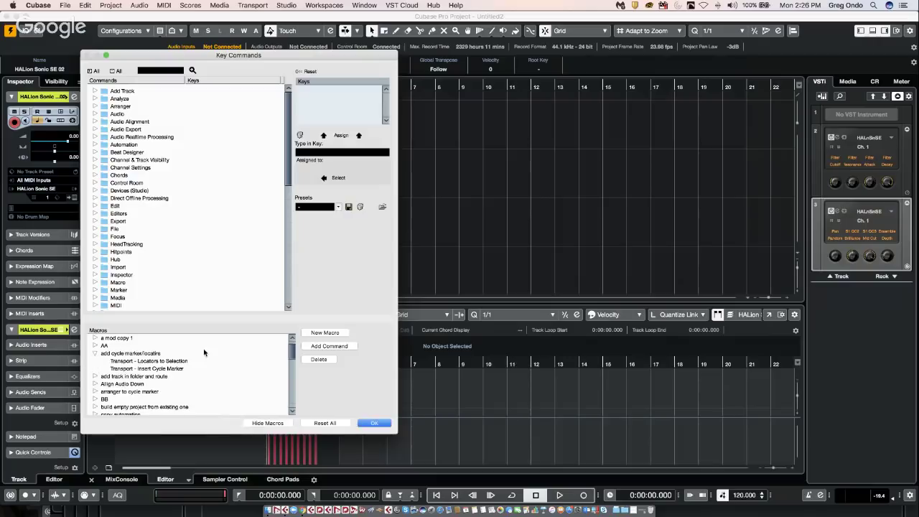
Step: Examine the command sequences of the Copy CC data to other track and copy modulation macros, and close Key Commands
{"action": "scroll", "coordinate": [190, 373], "scroll_direction": "down", "scroll_amount": 1}
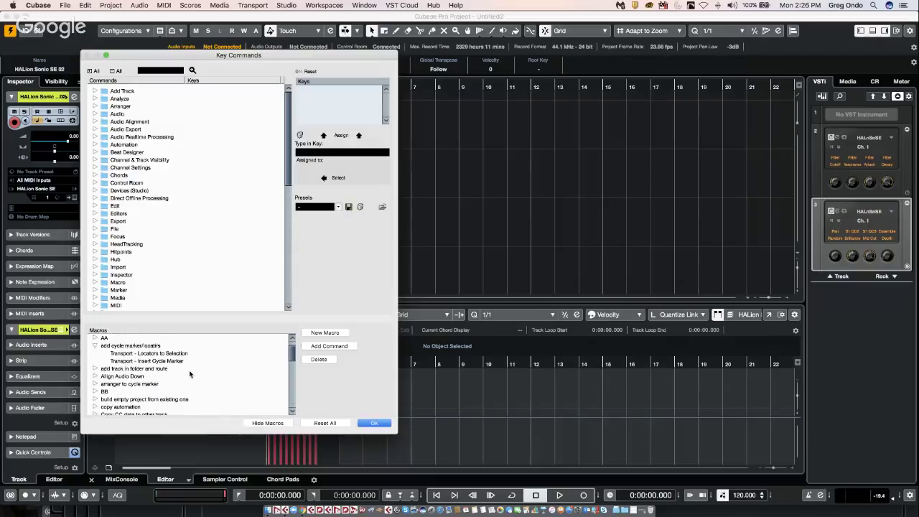
{"action": "scroll", "coordinate": [191, 373], "scroll_direction": "down", "scroll_amount": 1}
{"action": "scroll", "coordinate": [191, 373], "scroll_direction": "down", "scroll_amount": 7}
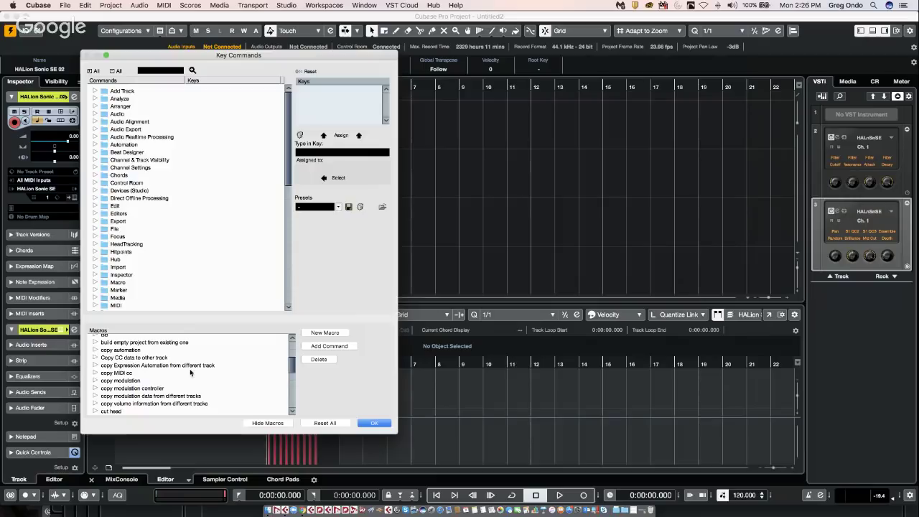
{"action": "left_click", "coordinate": [95, 358]}
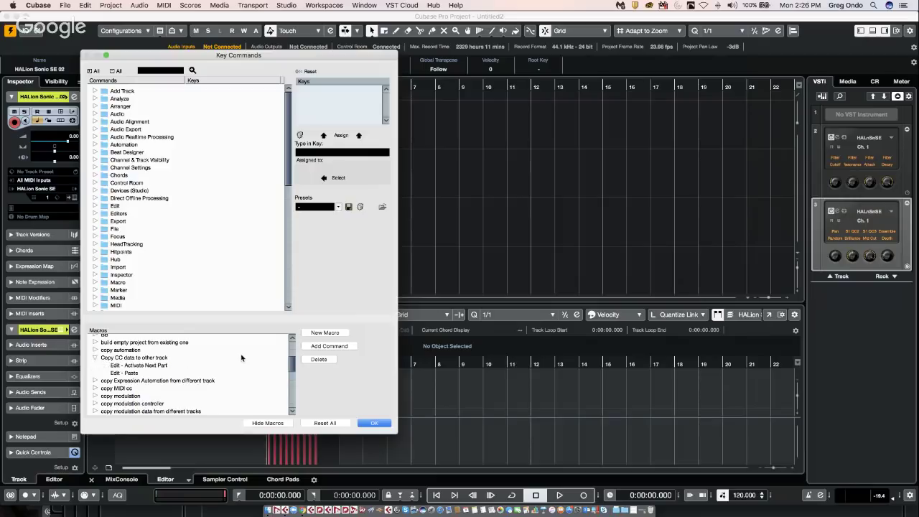
{"action": "scroll", "coordinate": [242, 357], "scroll_direction": "down", "scroll_amount": 1}
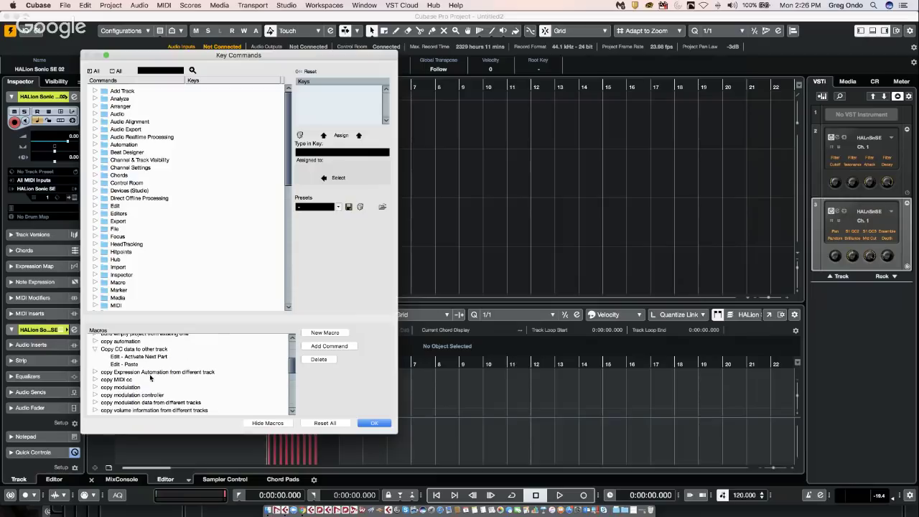
{"action": "left_click", "coordinate": [96, 387]}
{"action": "scroll", "coordinate": [138, 375], "scroll_direction": "down", "scroll_amount": 2}
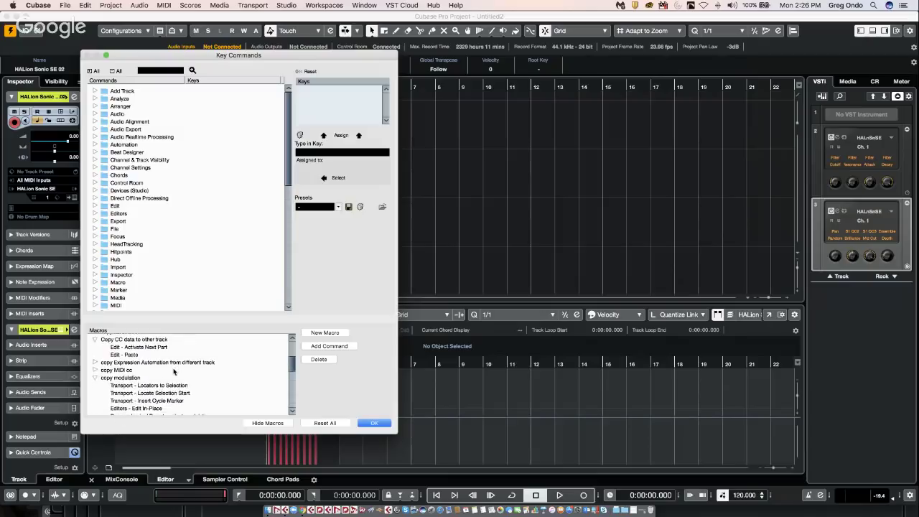
{"action": "scroll", "coordinate": [173, 371], "scroll_direction": "down", "scroll_amount": 4}
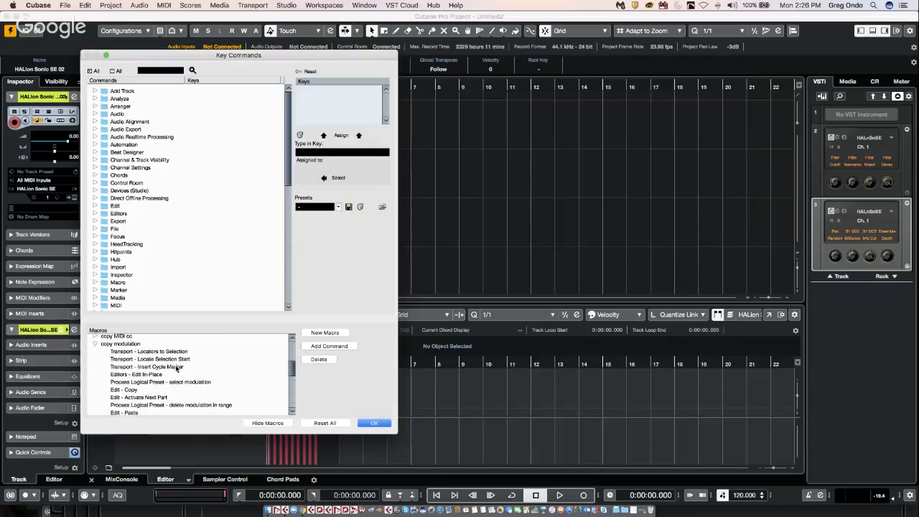
{"action": "scroll", "coordinate": [177, 369], "scroll_direction": "down", "scroll_amount": 1}
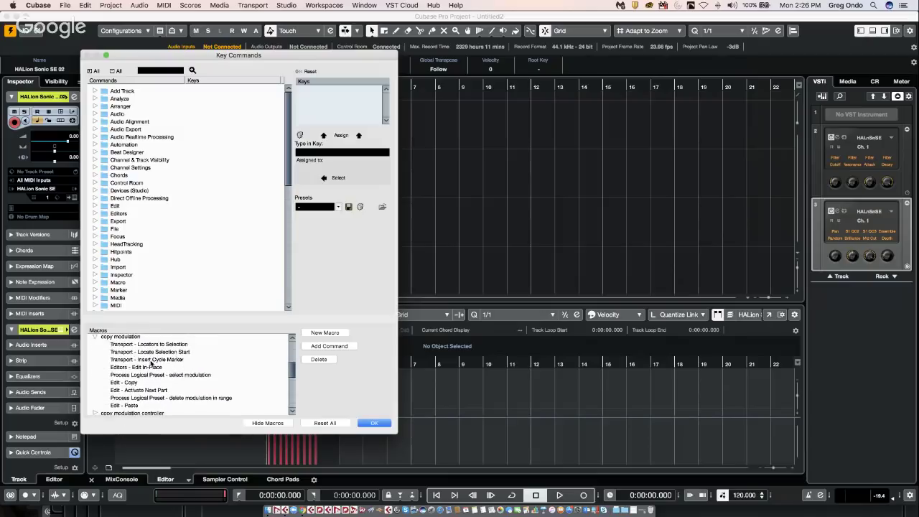
{"action": "left_click", "coordinate": [364, 427]}
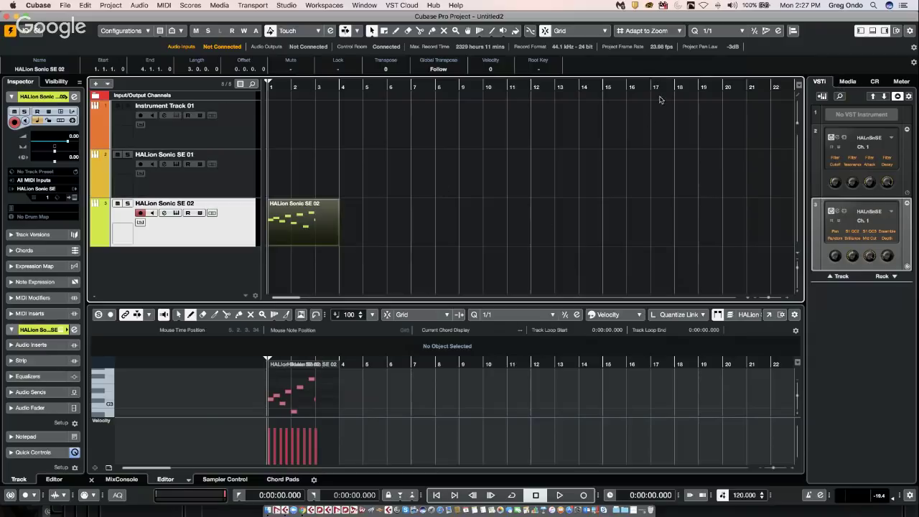
Step: Browse the audio track presets in the media browser and try to apply AM - 70s Mastering 2 to the HALion Sonic SE 02 track
{"action": "left_click", "coordinate": [848, 81]}
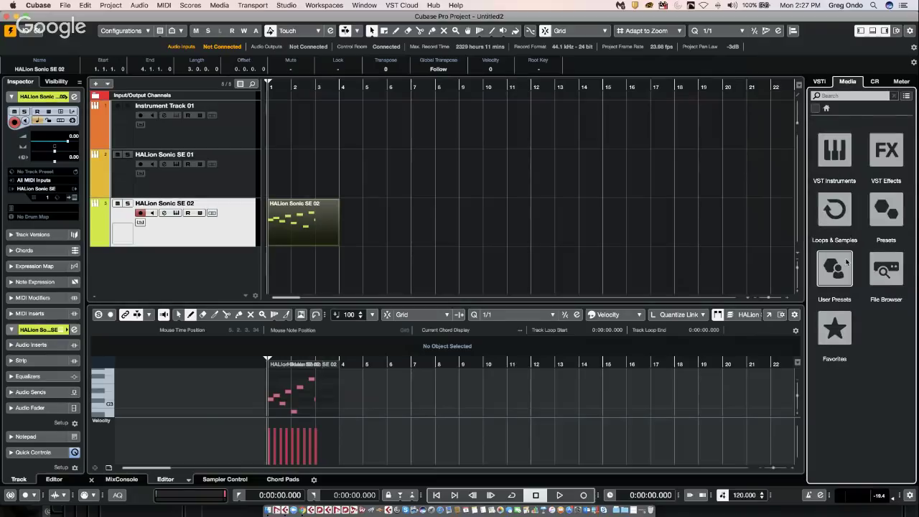
{"action": "left_click", "coordinate": [886, 209]}
{"action": "left_click", "coordinate": [847, 158]}
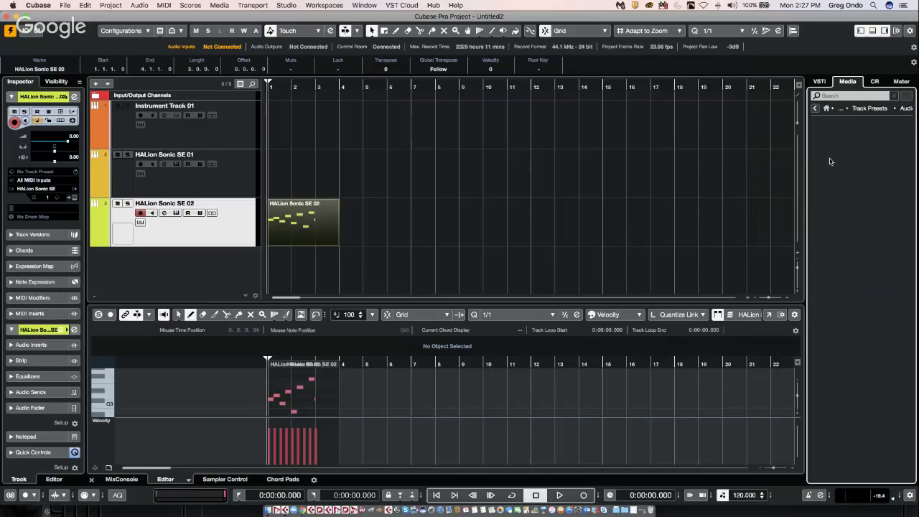
{"action": "left_click_drag", "start_coordinate": [857, 320], "coordinate": [144, 197]}
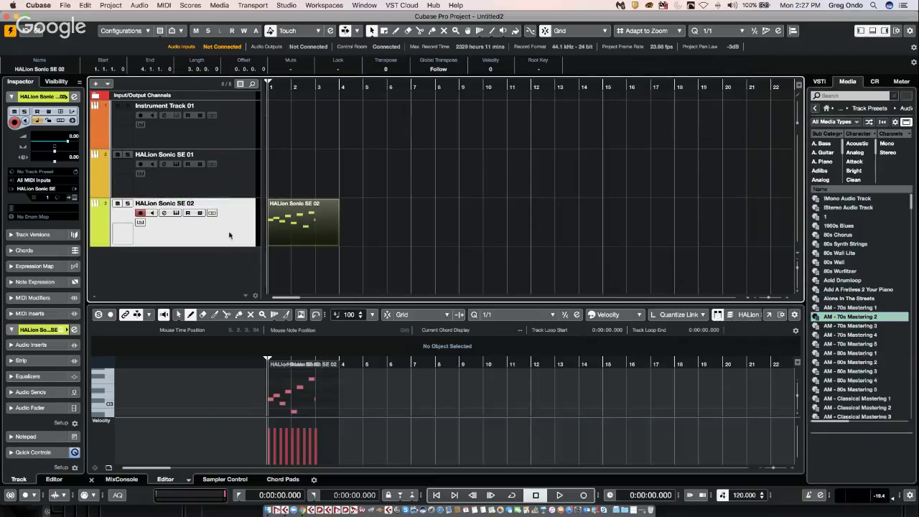
Step: Add one mono audio track with Talkback as the input and Stereo Out as the output below HALion Sonic SE 02
{"action": "right_click", "coordinate": [204, 263]}
{"action": "left_click", "coordinate": [216, 265]}
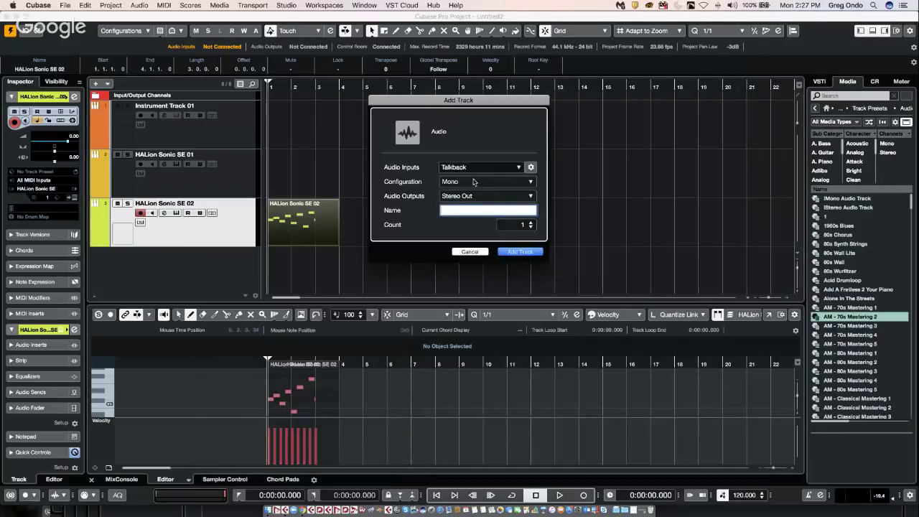
{"action": "left_click", "coordinate": [519, 252]}
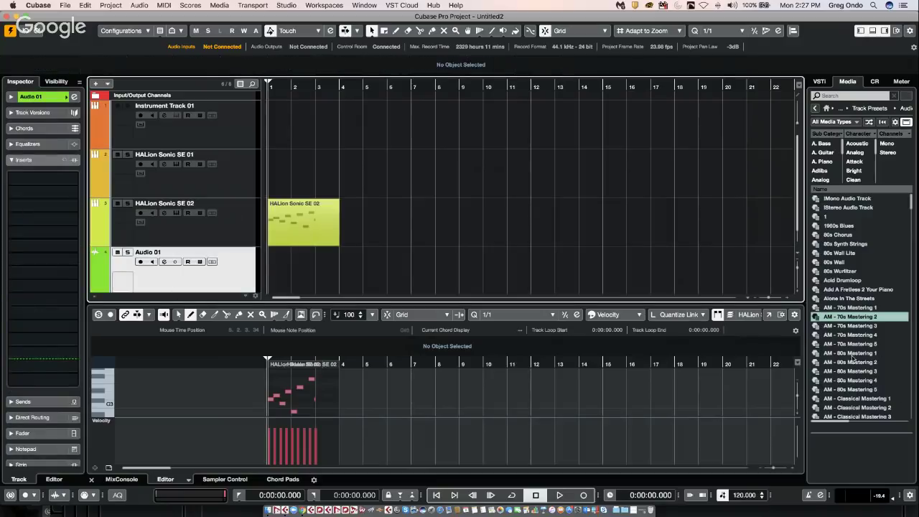
Step: Apply the AM - 80s Mastering 1 preset to the Audio 01 track, replace it with AM - 80s Mastering 5, and browse the neighbouring mastering presets
{"action": "left_click_drag", "start_coordinate": [852, 353], "coordinate": [209, 269]}
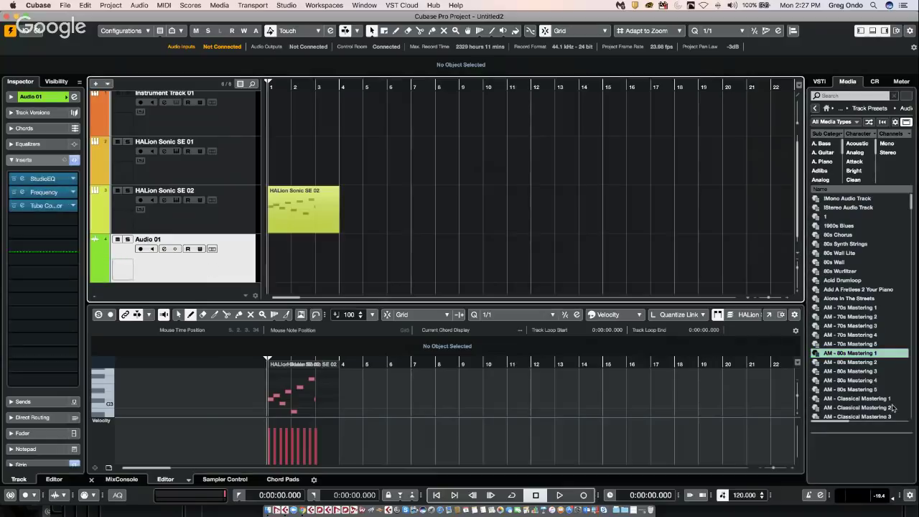
{"action": "left_click_drag", "start_coordinate": [857, 391], "coordinate": [161, 272]}
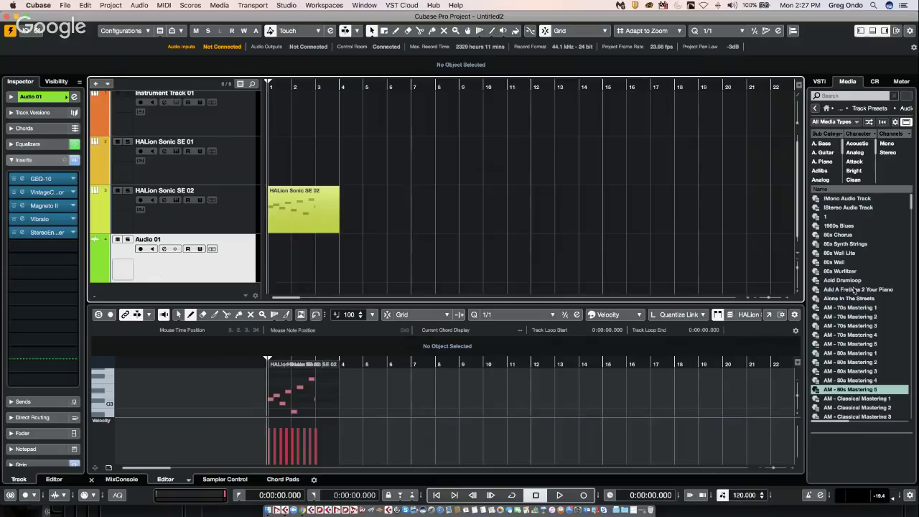
{"action": "left_click", "coordinate": [854, 335]}
{"action": "left_click", "coordinate": [851, 362]}
{"action": "left_click", "coordinate": [847, 389]}
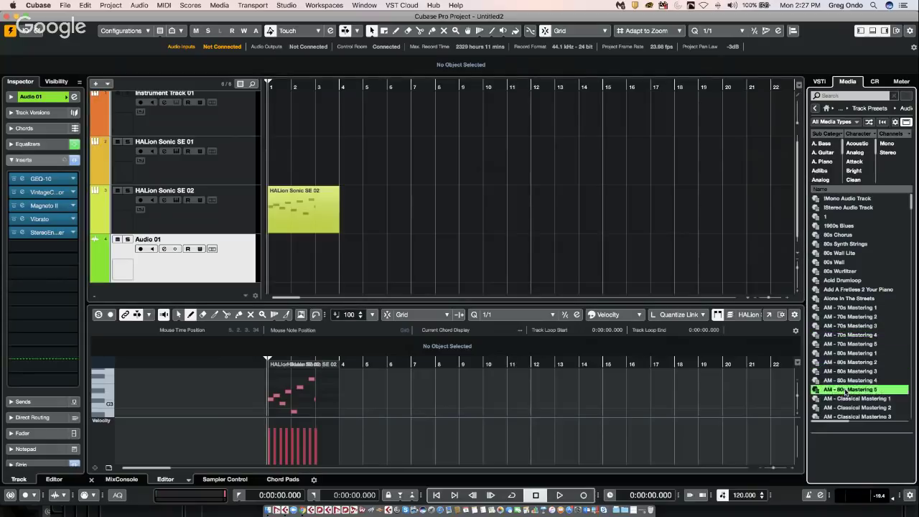
{"action": "left_click", "coordinate": [843, 308]}
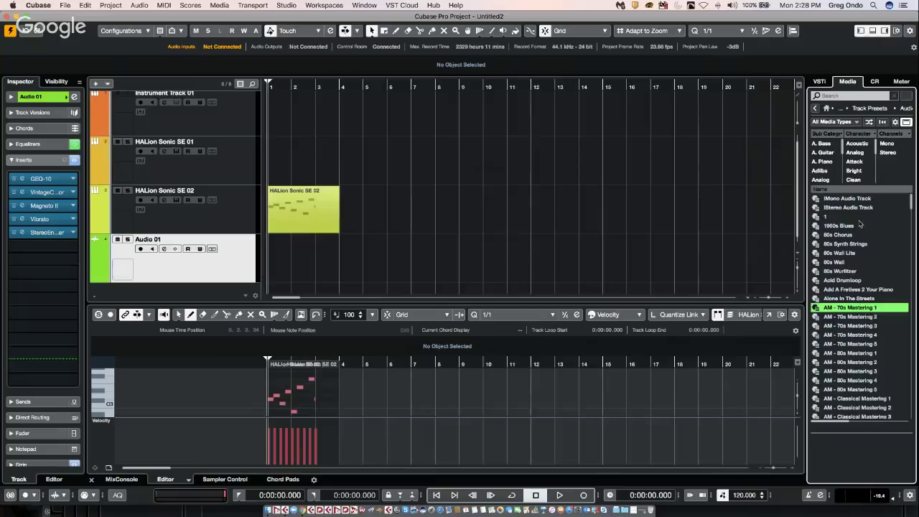
Step: Browse to the VST Instruments track presets and create a new instrument track from Distortion Guitar 2 VX
{"action": "left_click", "coordinate": [817, 108]}
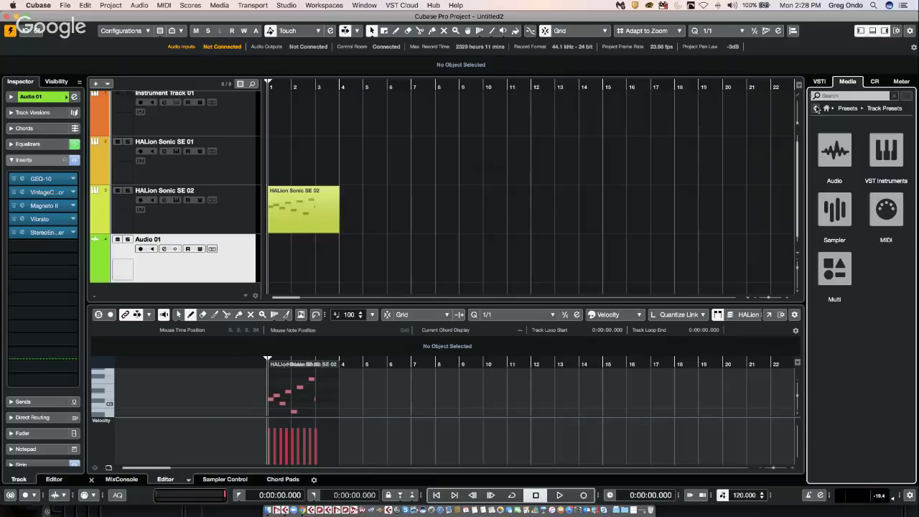
{"action": "left_click", "coordinate": [817, 109]}
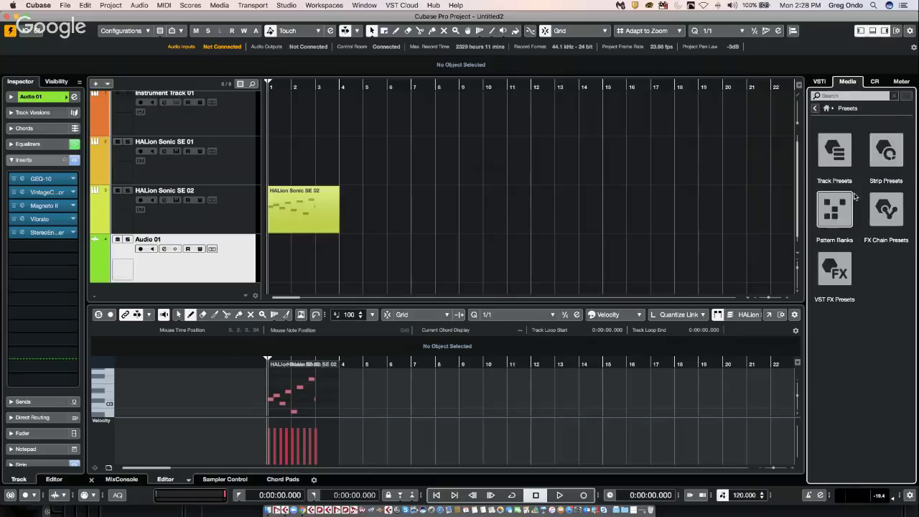
{"action": "left_click", "coordinate": [844, 161]}
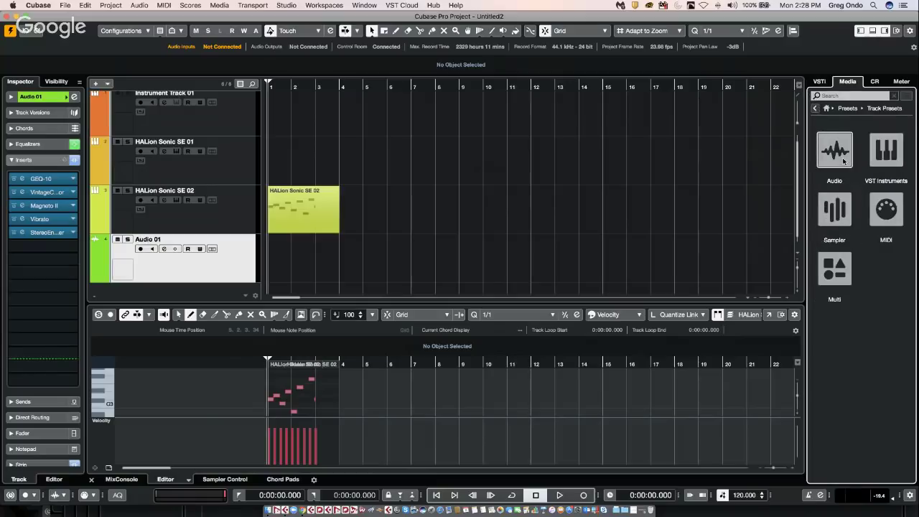
{"action": "left_click", "coordinate": [886, 150]}
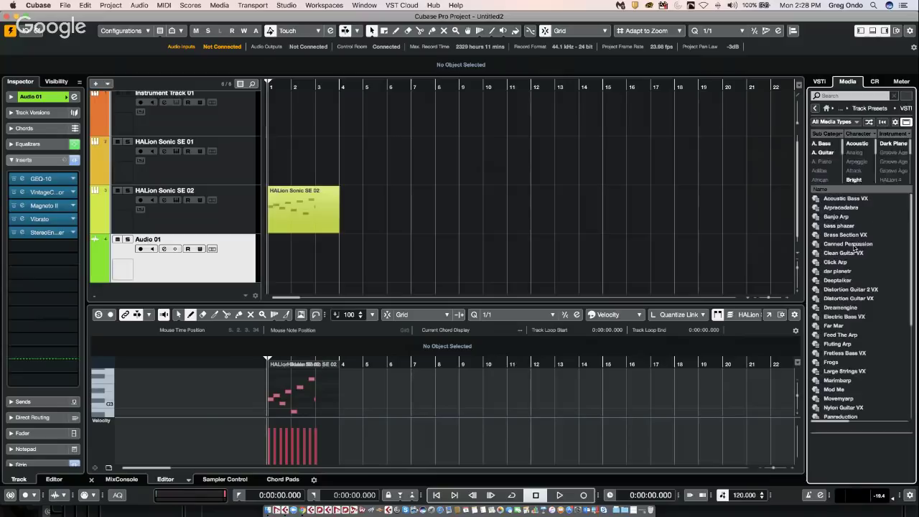
{"action": "left_click", "coordinate": [845, 290]}
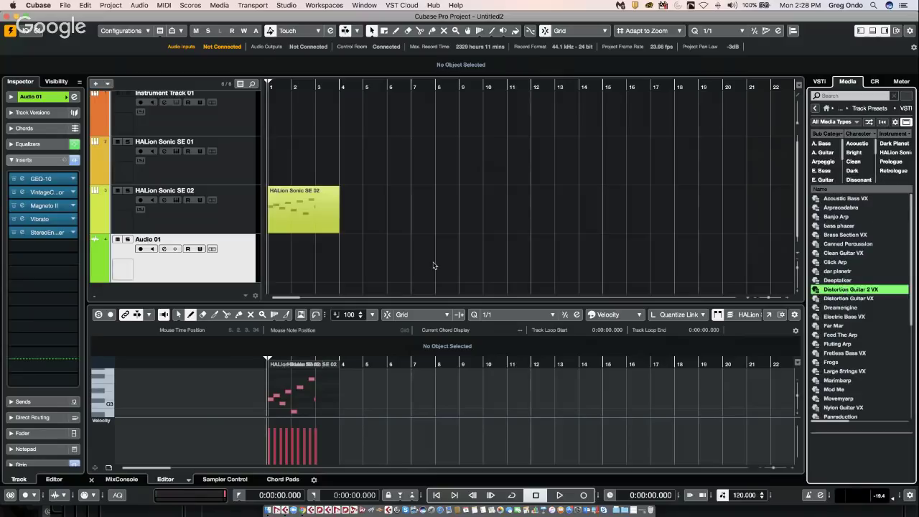
{"action": "left_click_drag", "start_coordinate": [434, 266], "coordinate": [726, 233]}
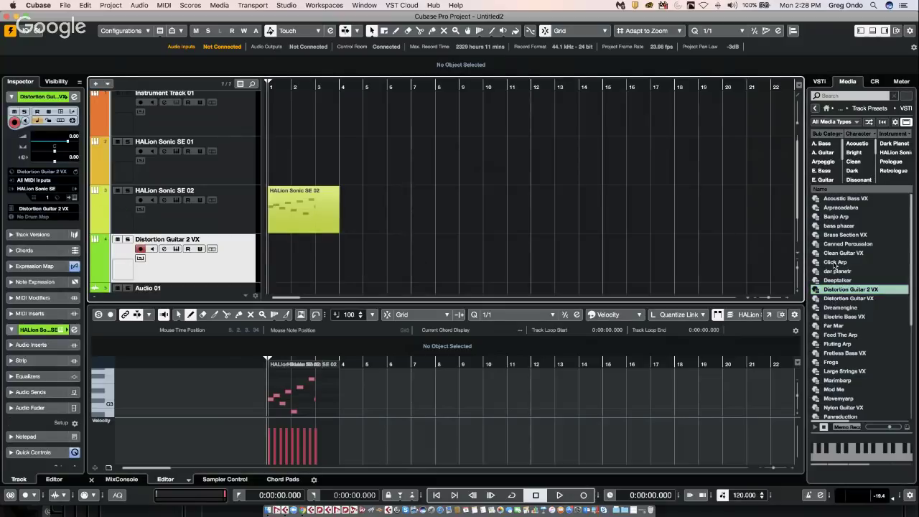
{"action": "left_click", "coordinate": [843, 319]}
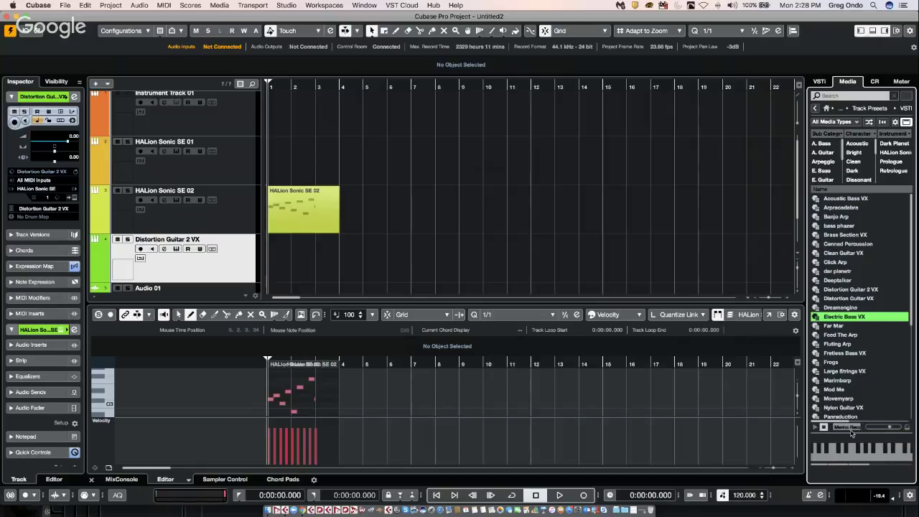
Step: Review the MediaBay options in Preferences and close the dialog
{"action": "left_click", "coordinate": [64, 5]}
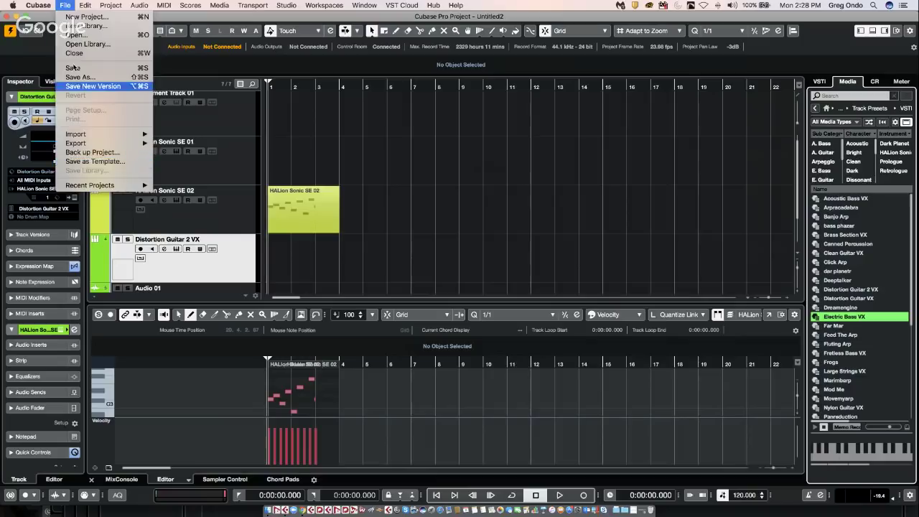
{"action": "mouse_move", "coordinate": [38, 5]}
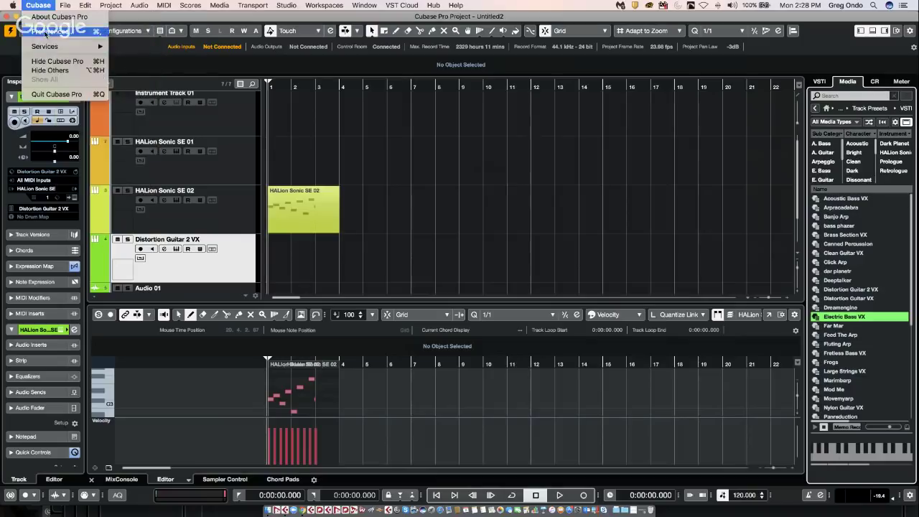
{"action": "left_click", "coordinate": [52, 31]}
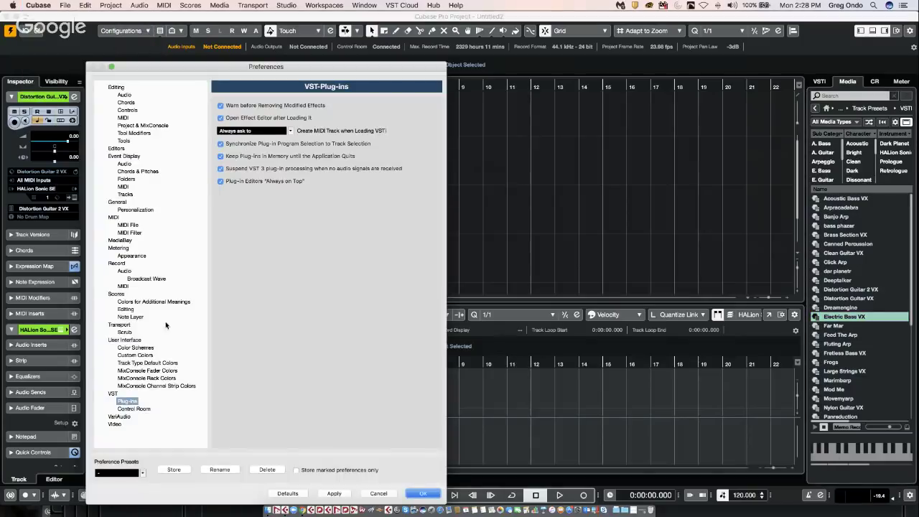
{"action": "left_click", "coordinate": [120, 240]}
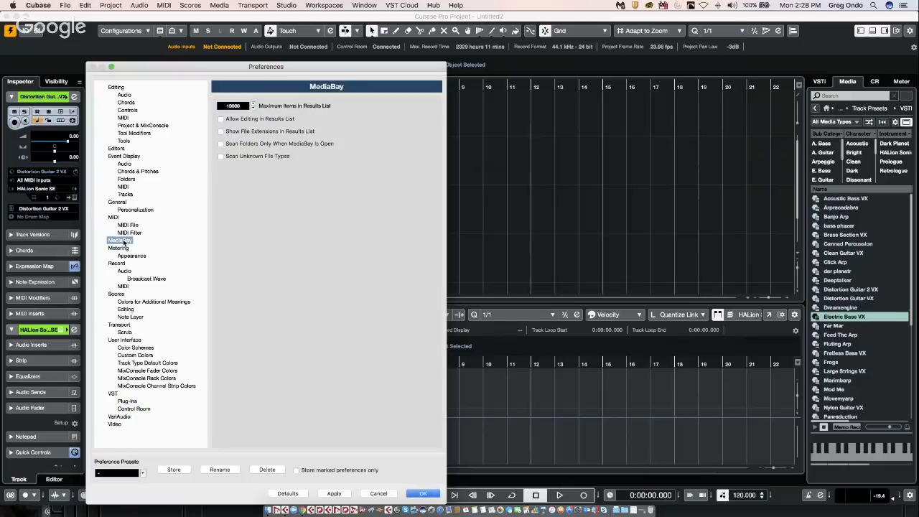
{"action": "left_click", "coordinate": [423, 493]}
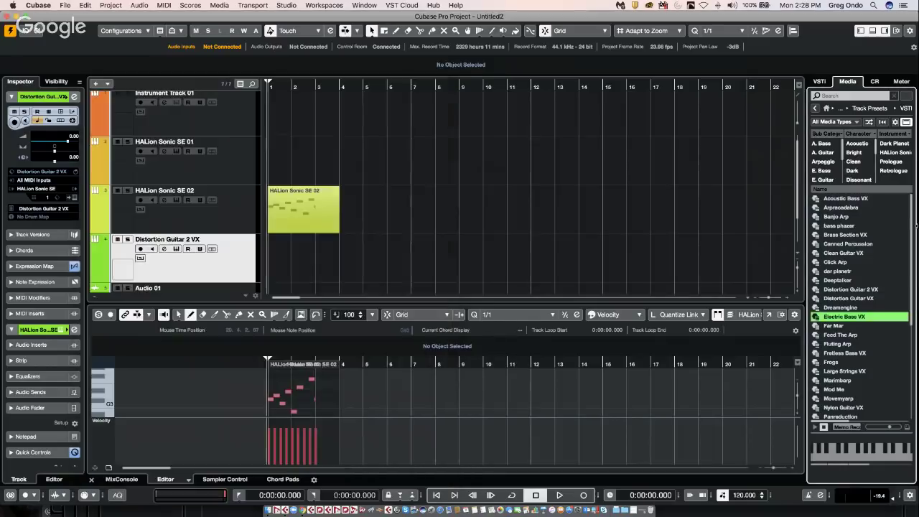
Step: Create another instrument track from the Distortion Guitar VX preset and open its HALion Sonic SE instrument editor
{"action": "left_click", "coordinate": [855, 227]}
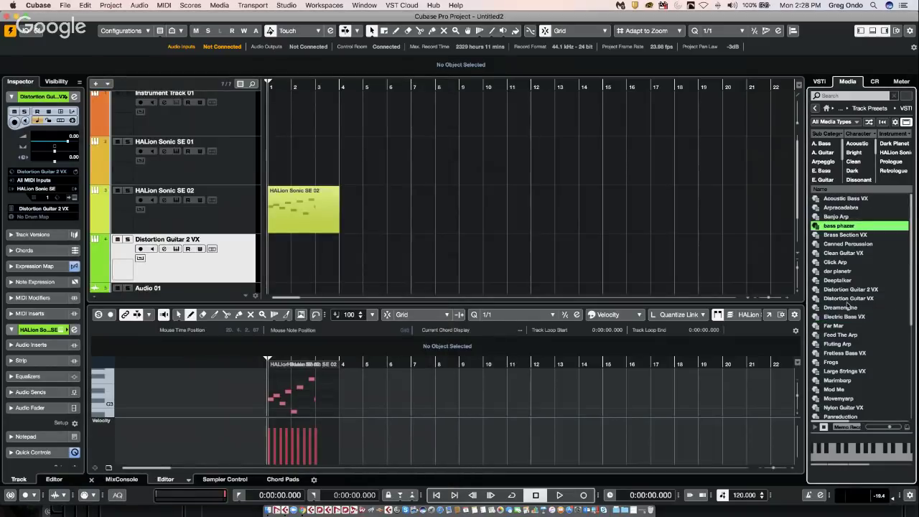
{"action": "left_click", "coordinate": [843, 302]}
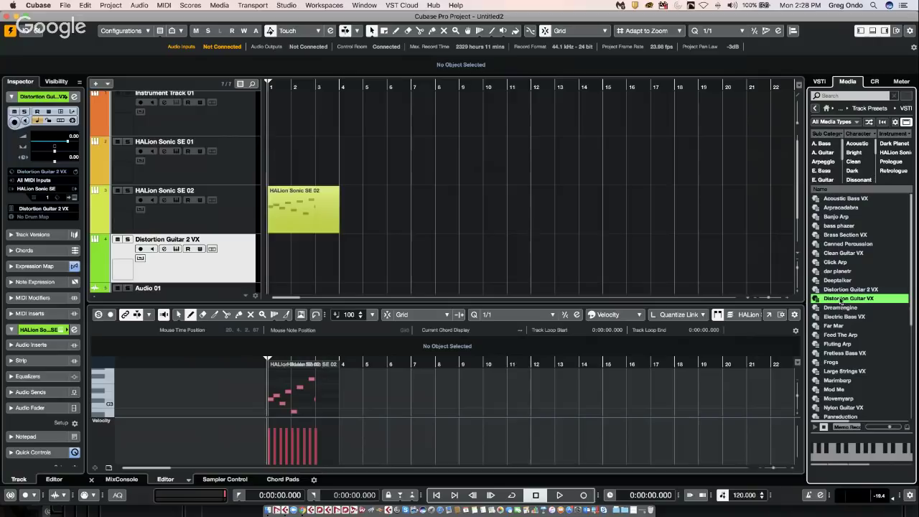
{"action": "left_click_drag", "start_coordinate": [842, 300], "coordinate": [132, 281]}
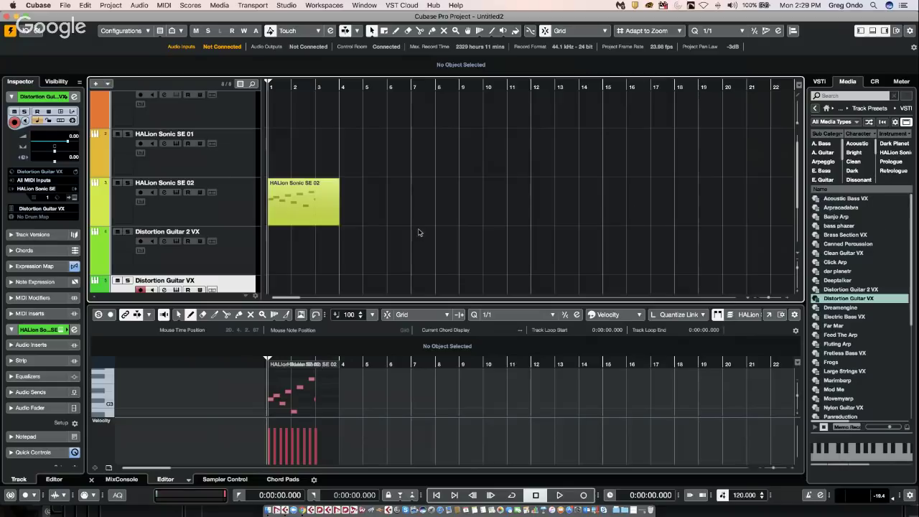
{"action": "left_click", "coordinate": [73, 199]}
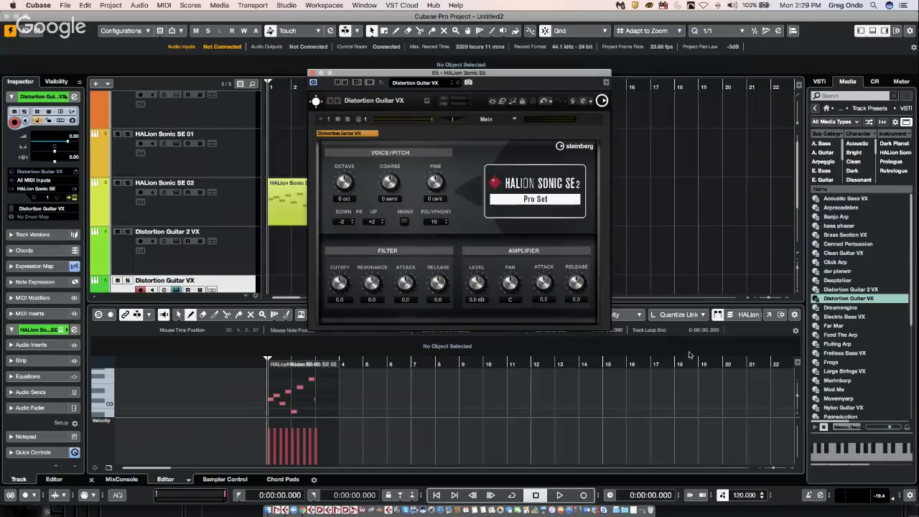
{"action": "left_click", "coordinate": [859, 390]}
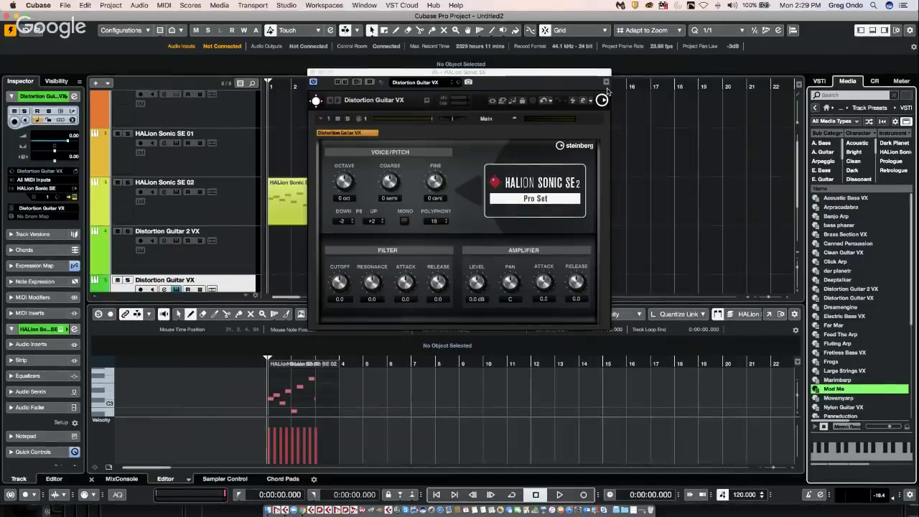
{"action": "key", "text": "F11"}
{"action": "key", "text": "F11"}
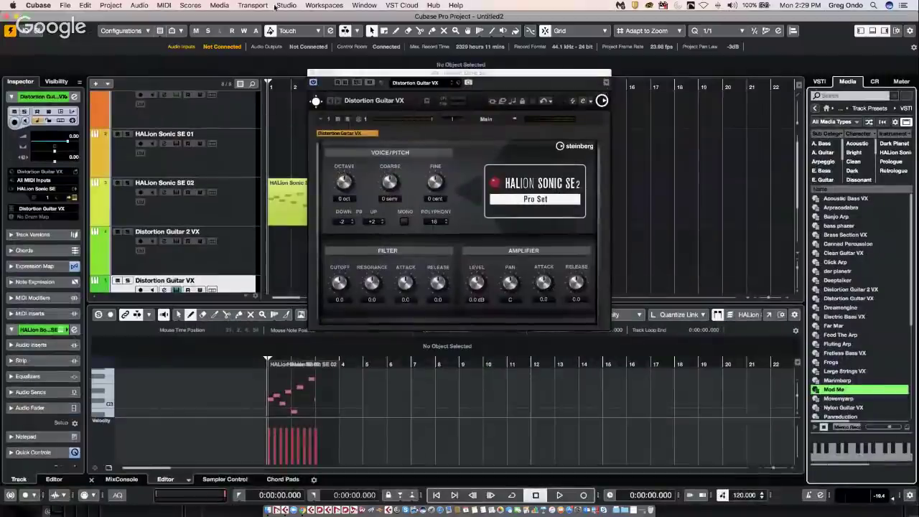
{"action": "left_click", "coordinate": [286, 6]}
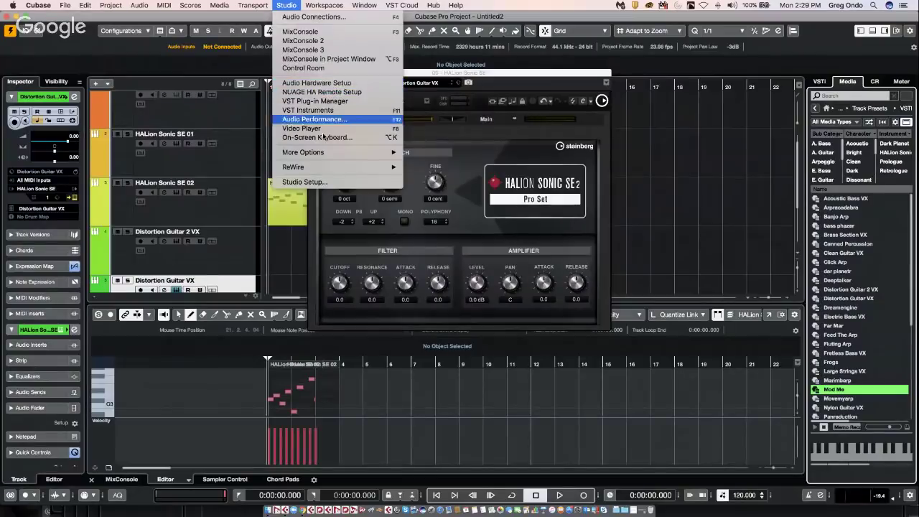
{"action": "mouse_move", "coordinate": [324, 151]}
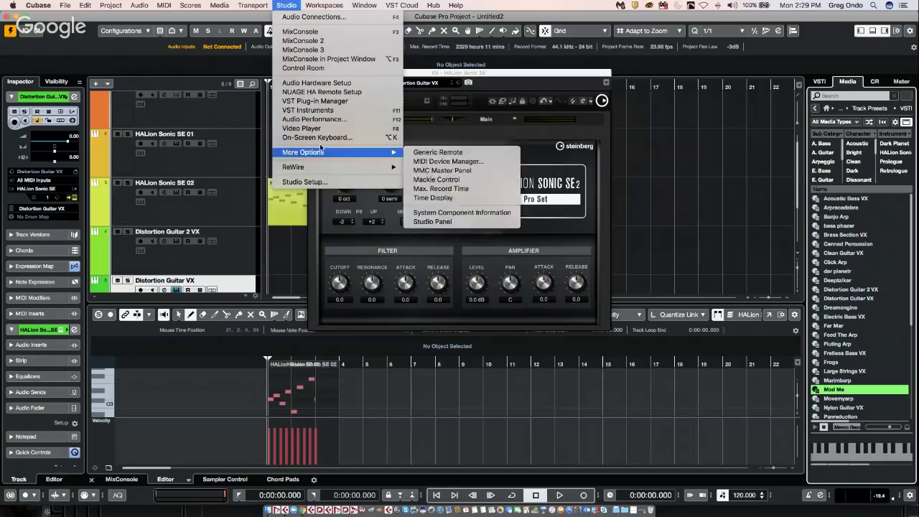
{"action": "left_click", "coordinate": [730, 212]}
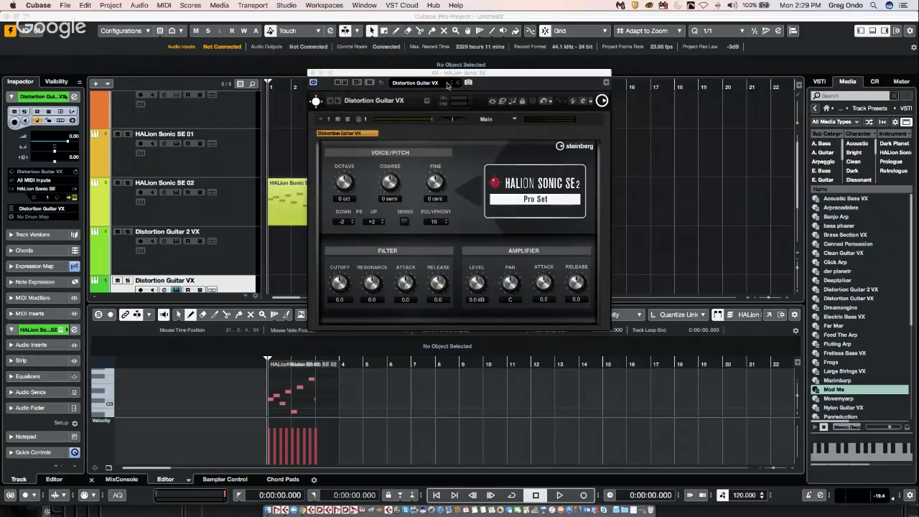
Step: Add a Nylon Guitar VX track from its track preset above Distortion Guitar VX and arrange its instrument window beside the Distortion Guitar VX one
{"action": "left_click_drag", "start_coordinate": [373, 149], "coordinate": [660, 55]}
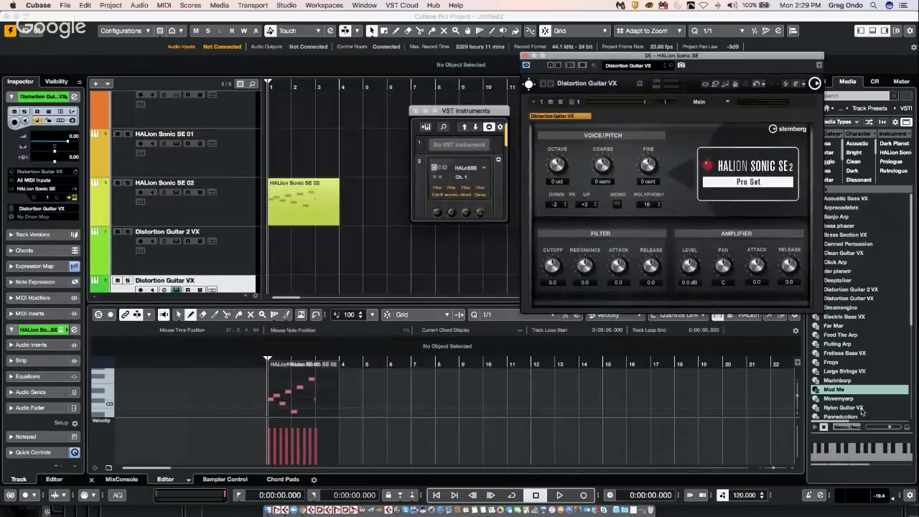
{"action": "left_click_drag", "start_coordinate": [844, 407], "coordinate": [171, 280]}
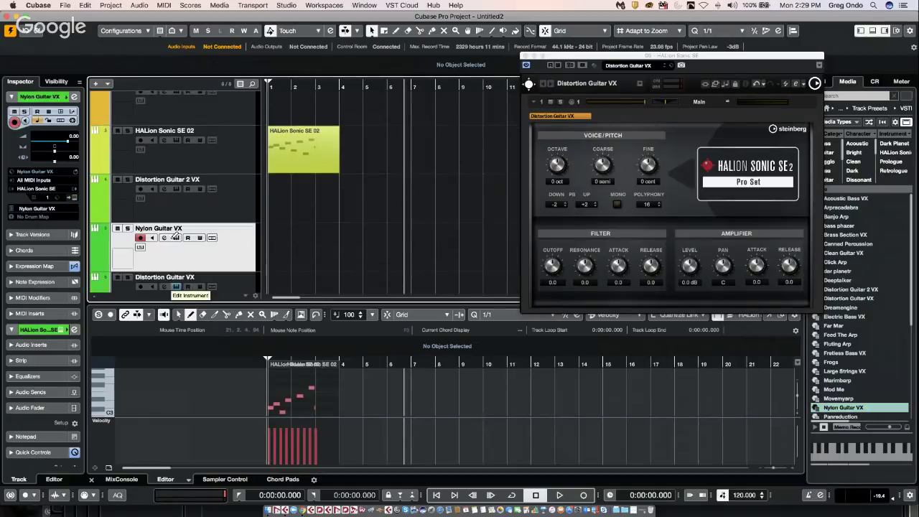
{"action": "left_click", "coordinate": [76, 196]}
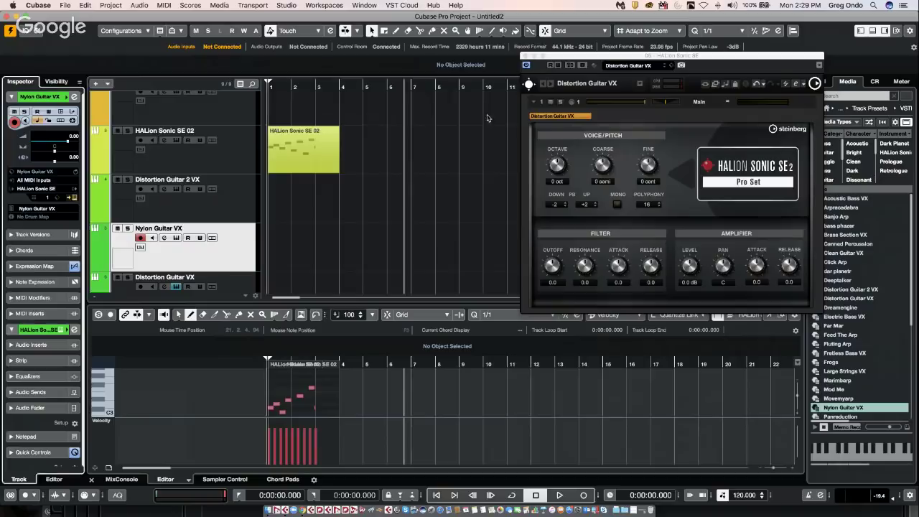
{"action": "left_click_drag", "start_coordinate": [577, 56], "coordinate": [404, 239]}
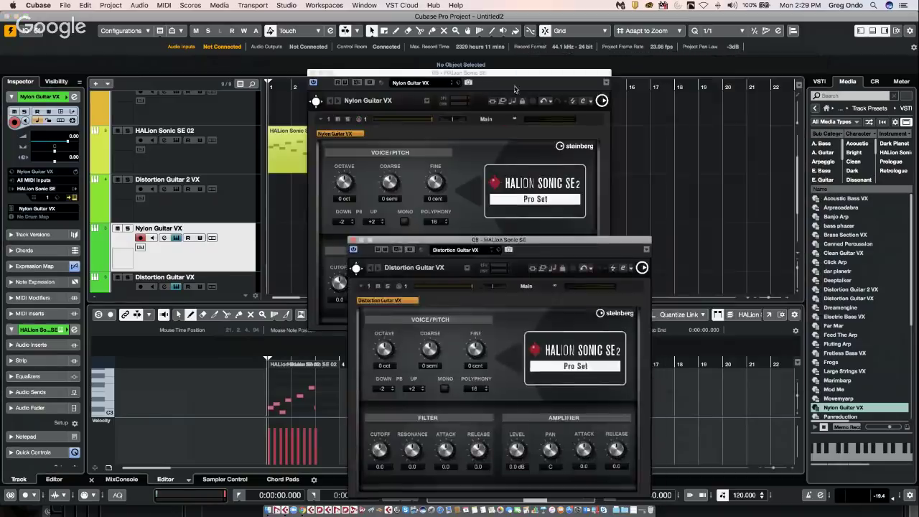
{"action": "left_click_drag", "start_coordinate": [511, 86], "coordinate": [662, 249]}
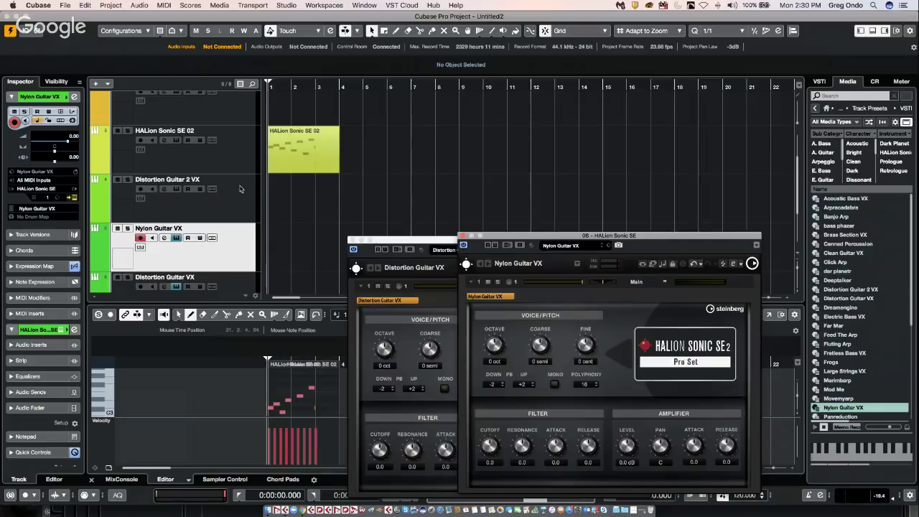
Step: Add 13 mono audio tracks routed to Stereo Out below the Audio 01 track
{"action": "scroll", "coordinate": [251, 216], "scroll_direction": "down", "scroll_amount": 2}
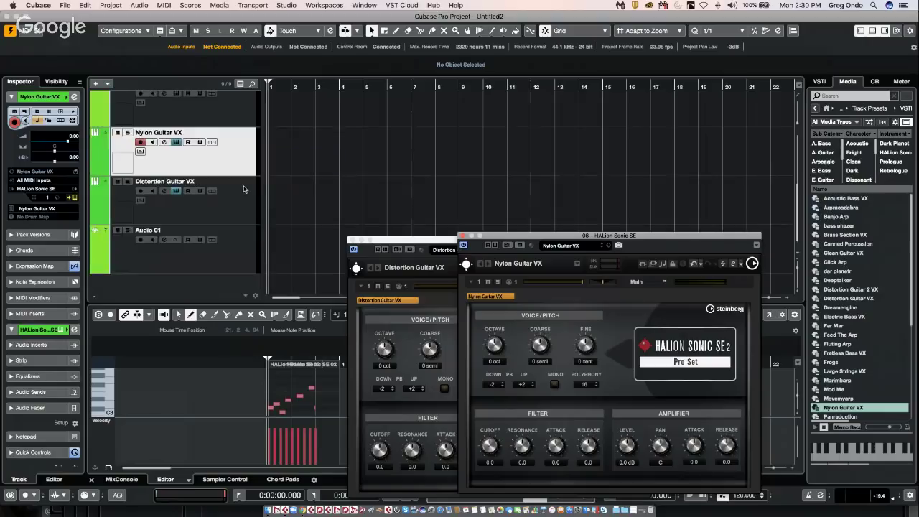
{"action": "left_click", "coordinate": [231, 243]}
{"action": "right_click", "coordinate": [231, 243]}
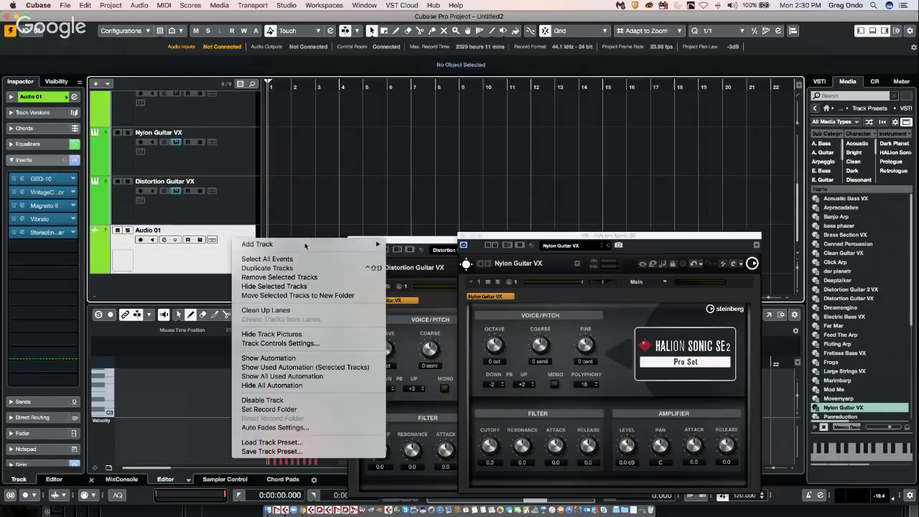
{"action": "mouse_move", "coordinate": [305, 246]}
{"action": "left_click", "coordinate": [498, 245]}
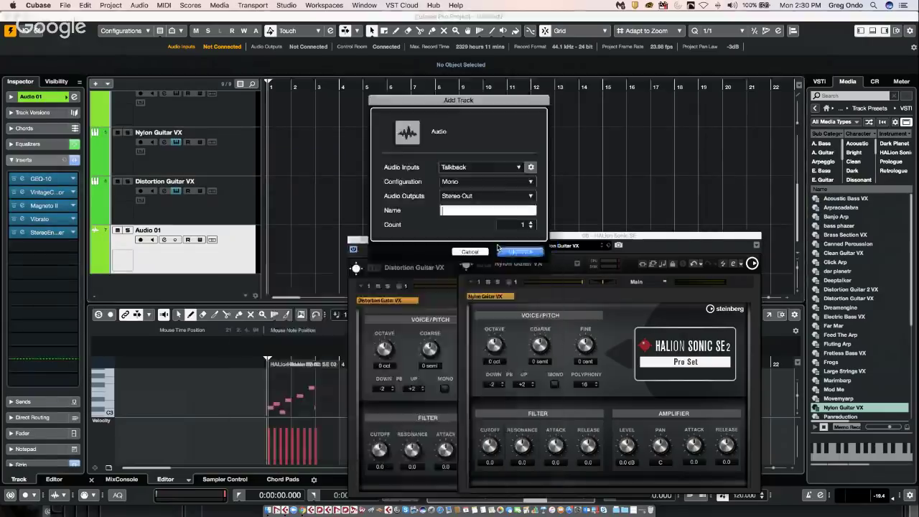
{"action": "left_click", "coordinate": [531, 224]}
{"action": "left_click", "coordinate": [531, 223]}
{"action": "left_click", "coordinate": [532, 224]}
{"action": "left_click", "coordinate": [520, 252]}
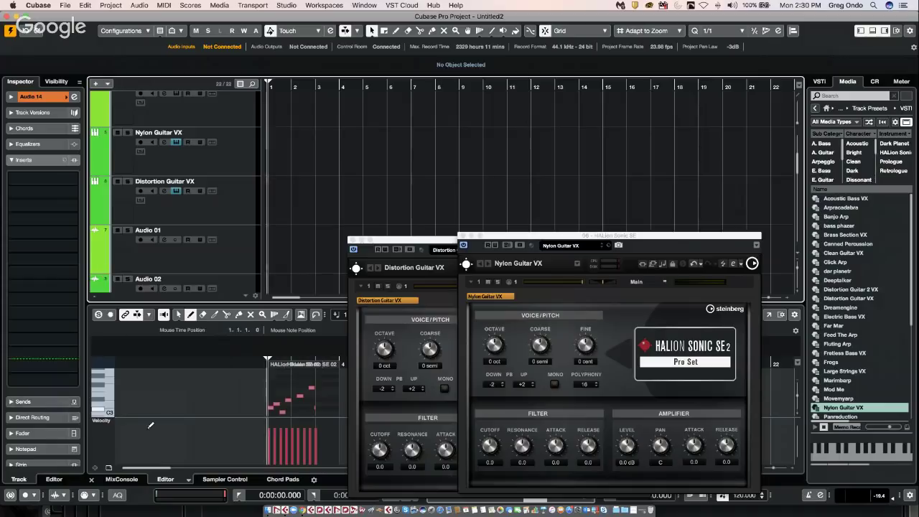
Step: Show the MixConsole in the lower zone and close both HALion Sonic SE instrument windows
{"action": "left_click", "coordinate": [121, 479]}
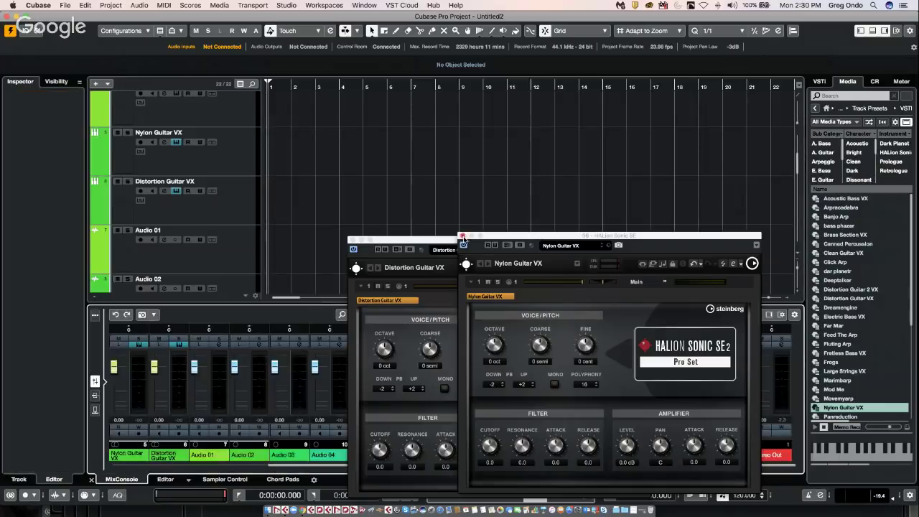
{"action": "left_click", "coordinate": [463, 238]}
{"action": "left_click", "coordinate": [352, 239]}
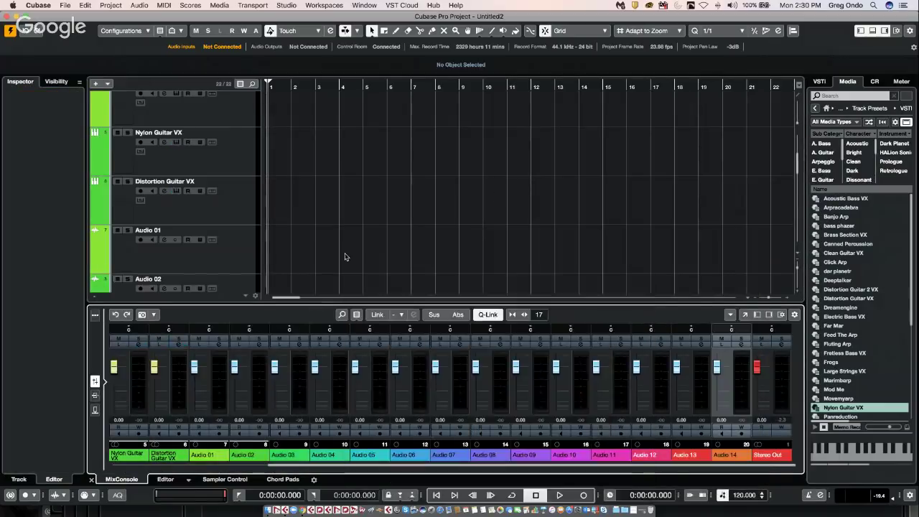
Step: Lower the faders of Audio 05 to 10 and Audio 12 to 14 to uneven levels between about -3 dB and minus infinity
{"action": "left_click_drag", "start_coordinate": [355, 367], "coordinate": [355, 390]}
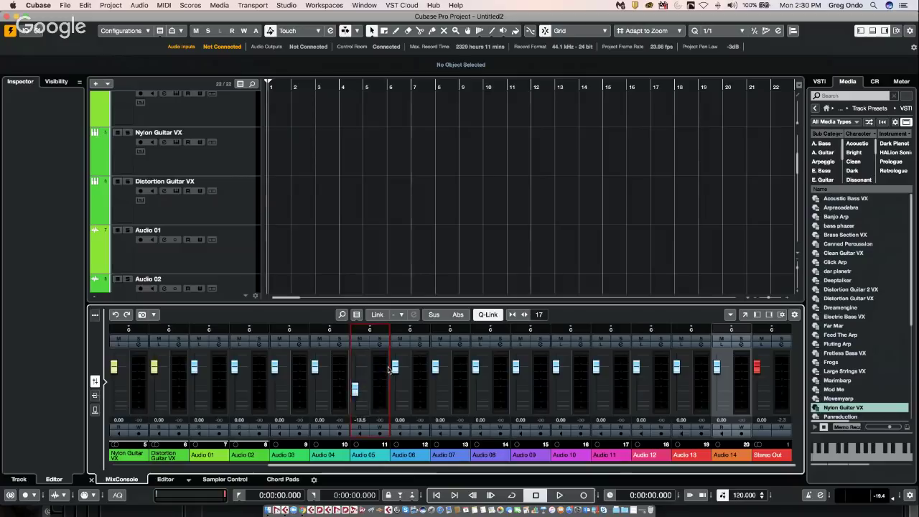
{"action": "left_click_drag", "start_coordinate": [395, 368], "coordinate": [516, 388]}
{"action": "left_click", "coordinate": [575, 388]}
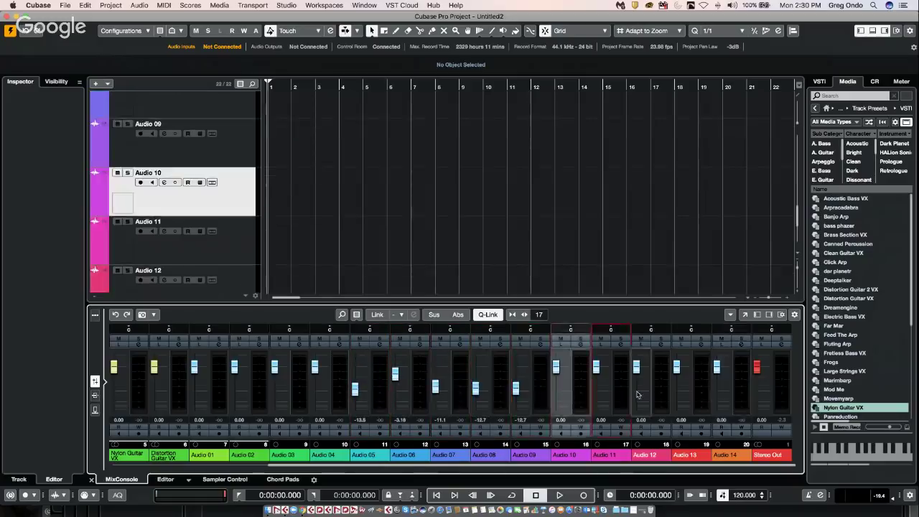
{"action": "left_click_drag", "start_coordinate": [637, 367], "coordinate": [637, 391]}
{"action": "left_click_drag", "start_coordinate": [677, 367], "coordinate": [676, 393]}
{"action": "left_click_drag", "start_coordinate": [717, 367], "coordinate": [717, 410]}
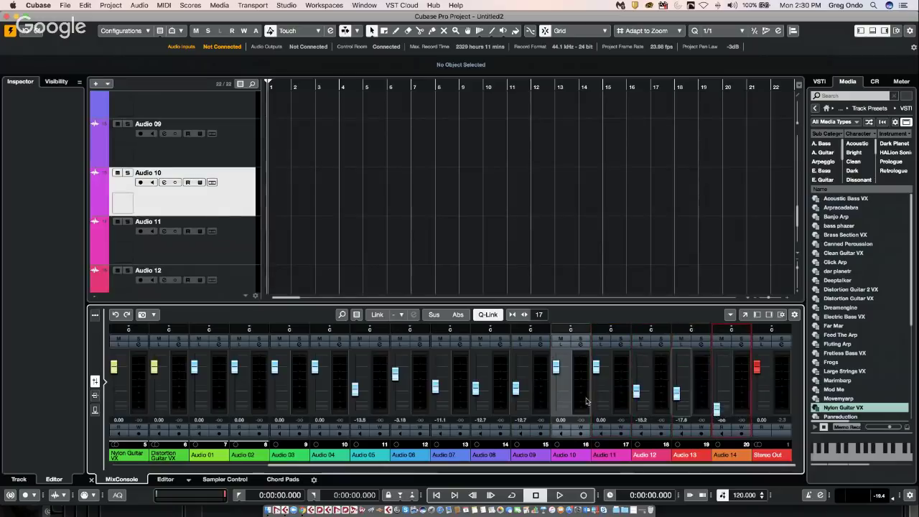
{"action": "left_click_drag", "start_coordinate": [556, 367], "coordinate": [556, 399]}
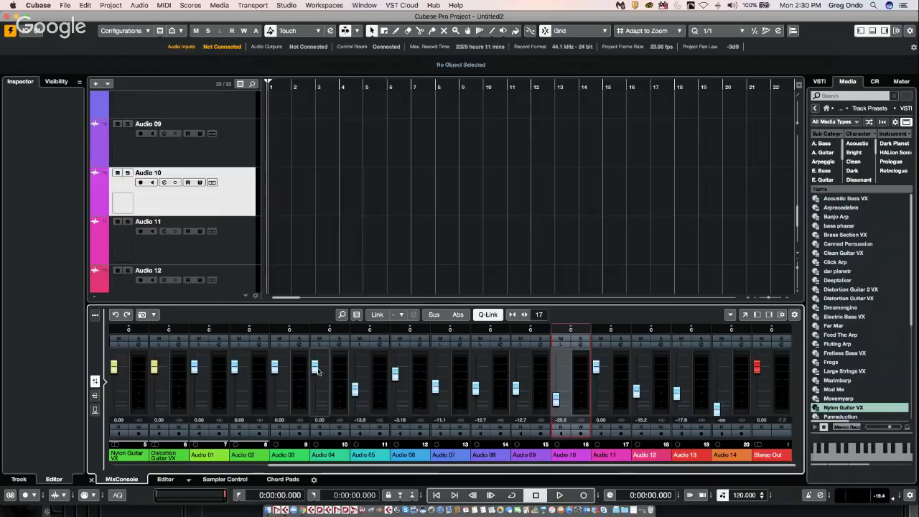
Step: Reset the Audio 05 fader to 0 dB and select its mixer channel
{"action": "left_click", "coordinate": [355, 390], "text": "super"}
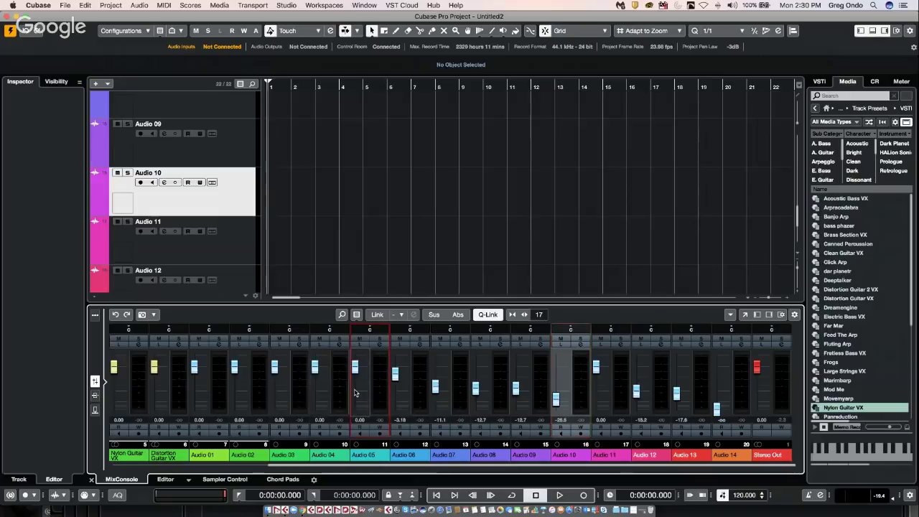
{"action": "left_click", "coordinate": [355, 393]}
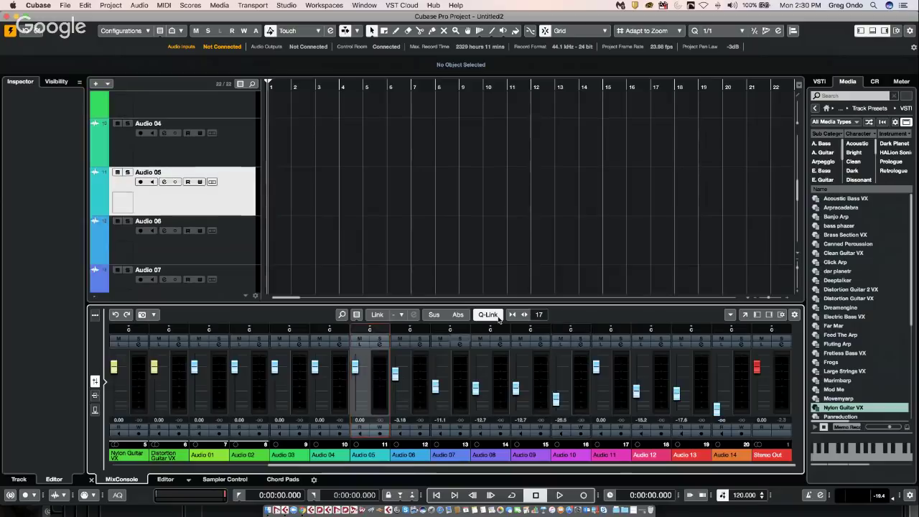
Step: With Q-Link on, select channels Audio 01 to Audio 14 and reset the Audio 07 fader to 0 dB
{"action": "left_click", "coordinate": [490, 314]}
{"action": "left_click", "coordinate": [488, 315]}
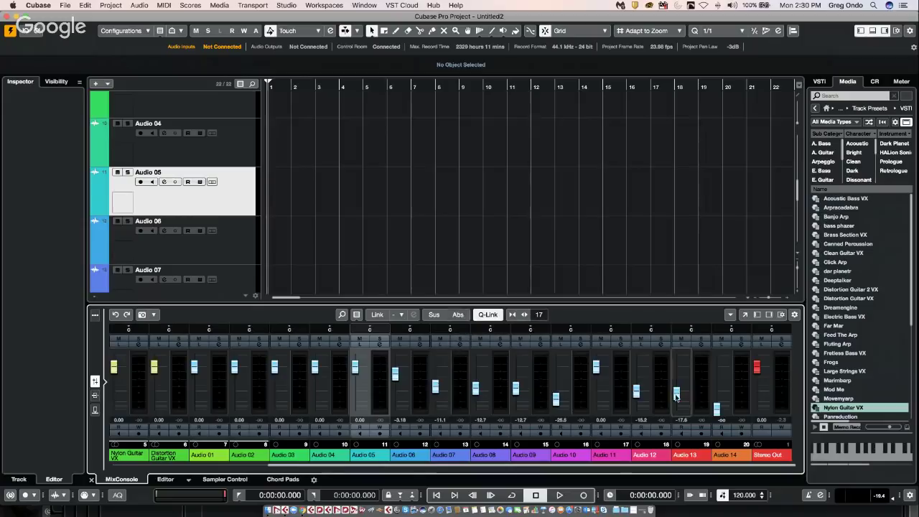
{"action": "left_click", "coordinate": [743, 382]}
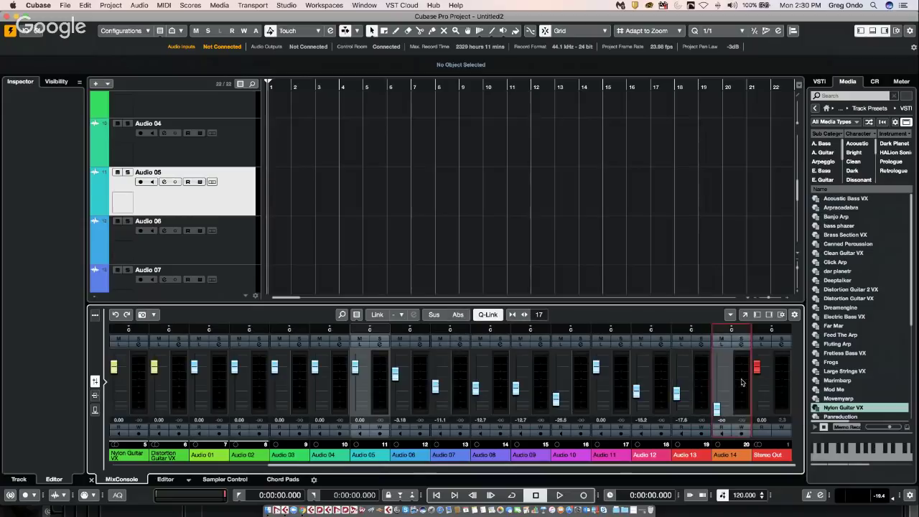
{"action": "left_click", "coordinate": [221, 386]}
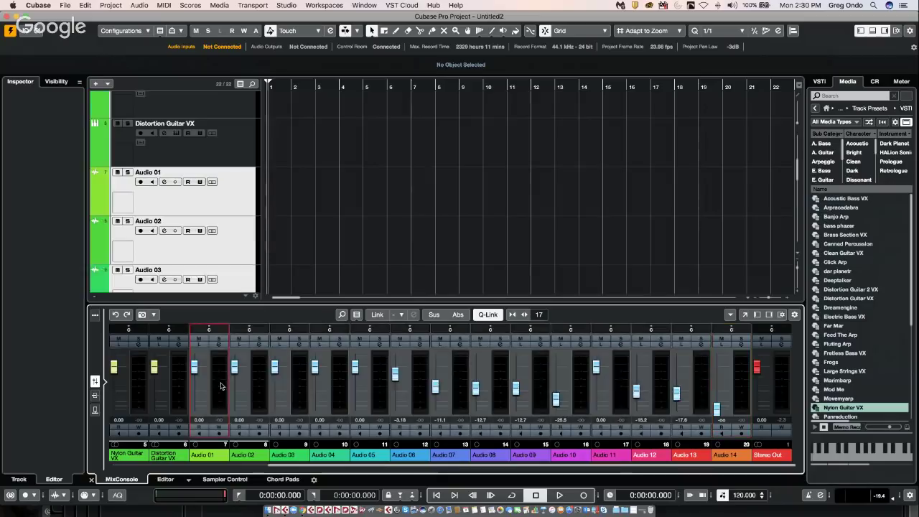
{"action": "left_click", "coordinate": [436, 384], "text": "super"}
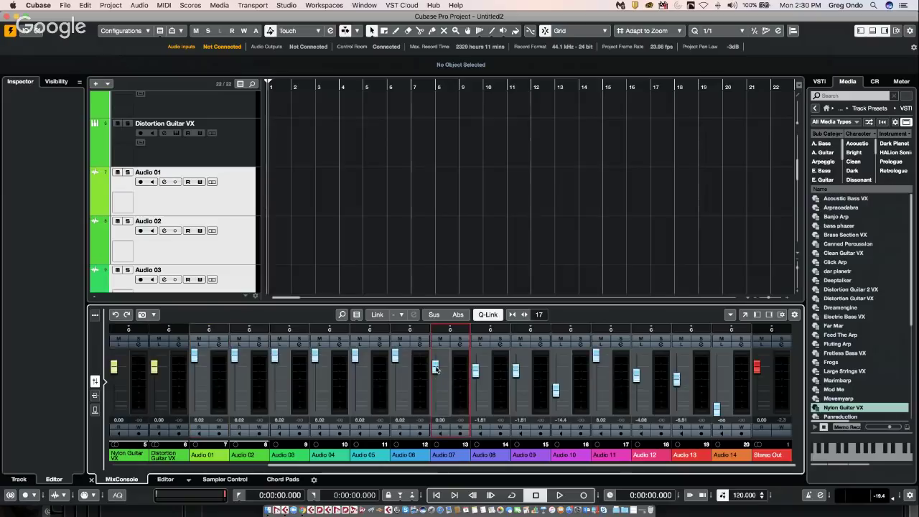
Step: Reset the linked faders of Audio 01 to Audio 14 to 0 dB in Abs mode, leaving Abs on and Q-Link off
{"action": "left_click", "coordinate": [458, 315]}
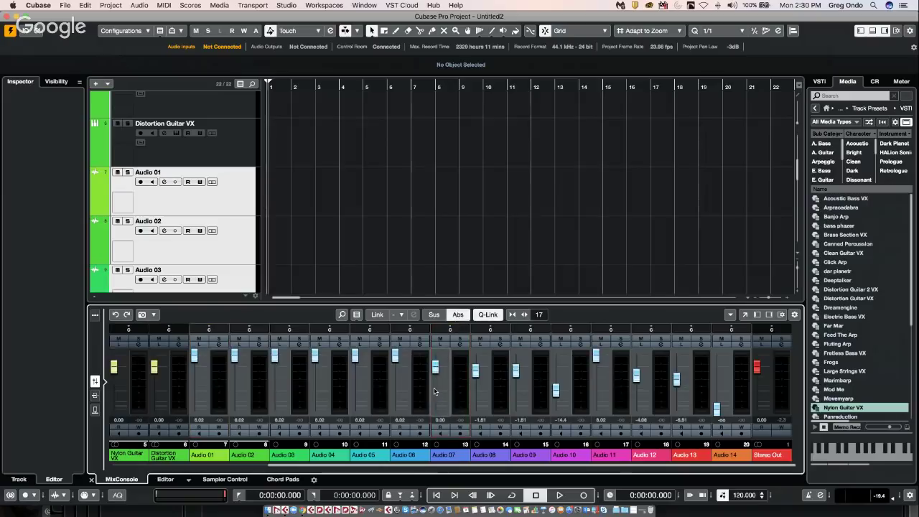
{"action": "left_click", "coordinate": [559, 391], "text": "super"}
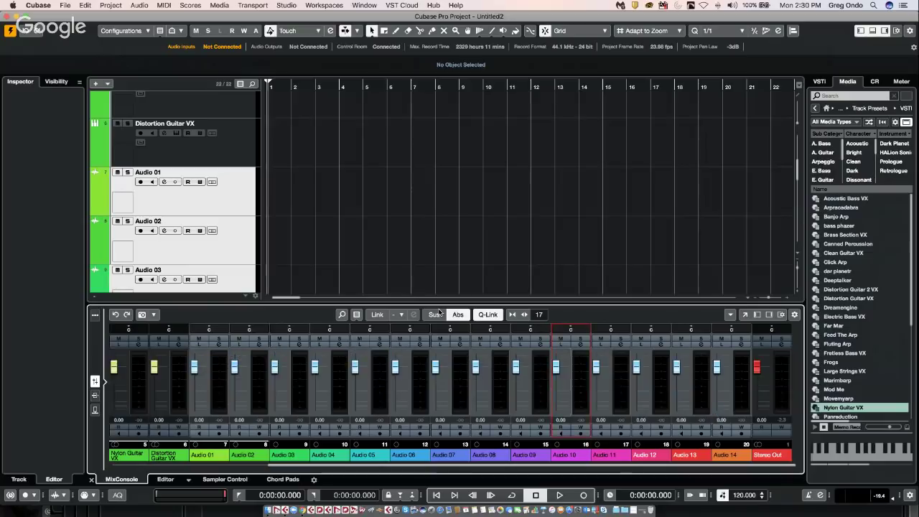
{"action": "left_click", "coordinate": [459, 315]}
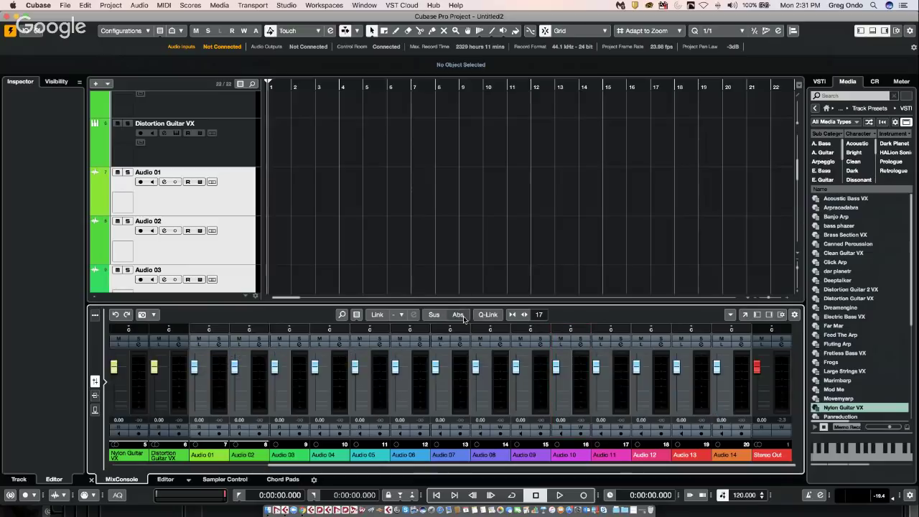
{"action": "left_click", "coordinate": [462, 317]}
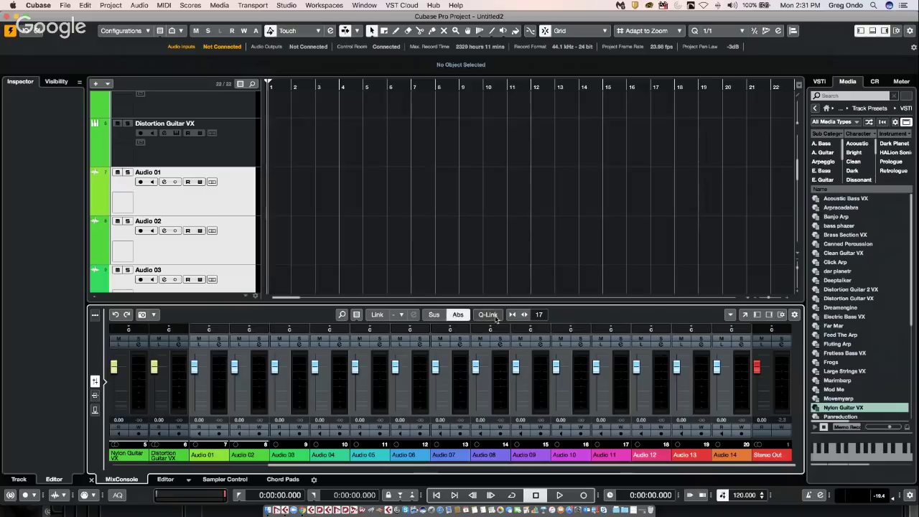
Step: Undo the fader resets and the lowering of the Audio 10, Audio 13 and Audio 14 faders
{"action": "left_click", "coordinate": [115, 315]}
{"action": "left_click", "coordinate": [115, 315]}
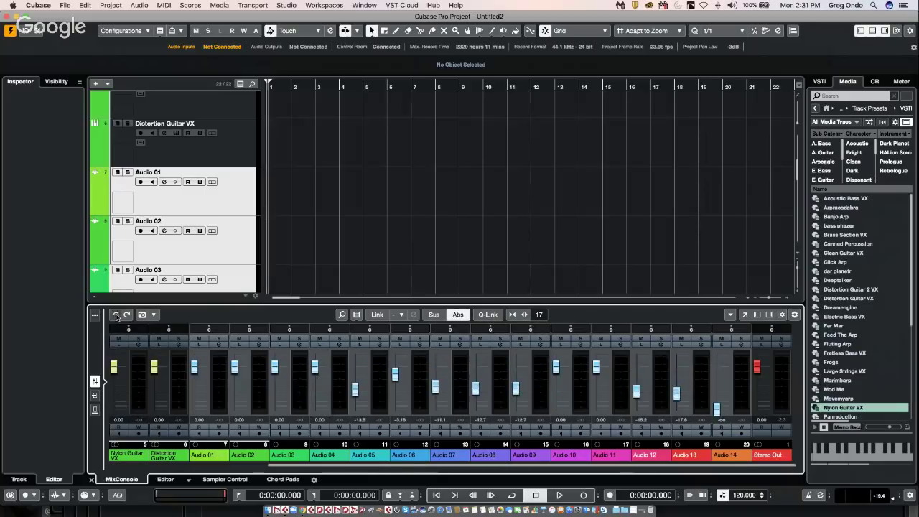
{"action": "left_click", "coordinate": [115, 315]}
{"action": "left_click", "coordinate": [115, 315]}
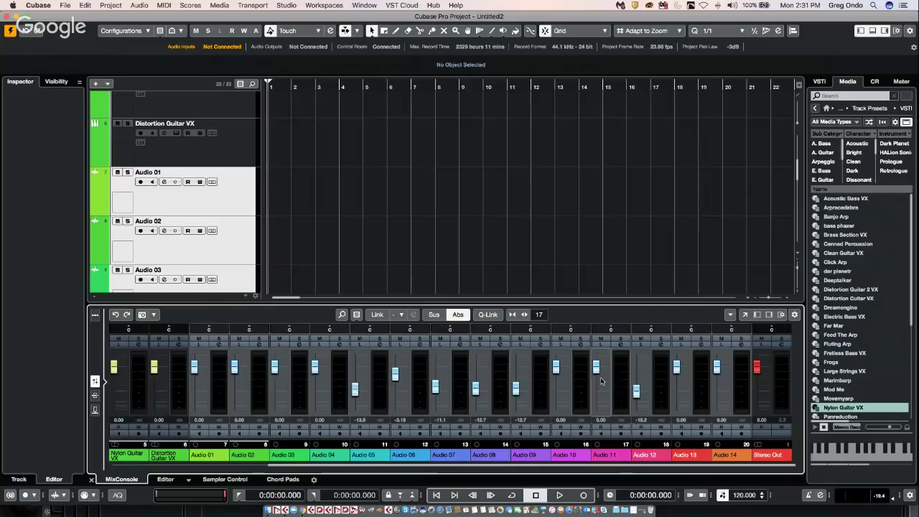
Step: Lower the faders of Audio 10, 11, 13 and 14 individually to about -38.4, -8.8, -21.8 and -19.8 dB
{"action": "key", "text": "super+shift+z"}
{"action": "key", "text": "super+shift+z"}
{"action": "key", "text": "super+shift+z"}
{"action": "key", "text": "super+shift+z"}
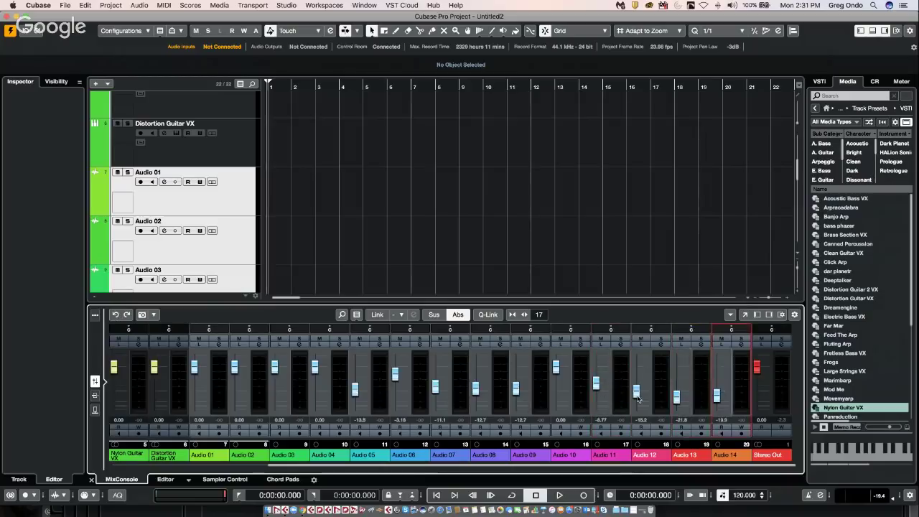
Step: Turn on Q-Link, pull the linked Audio 01 to Audio 14 faders to about -11.8 dB, and reset them to 0 dB through Audio 03
{"action": "left_click", "coordinate": [488, 315]}
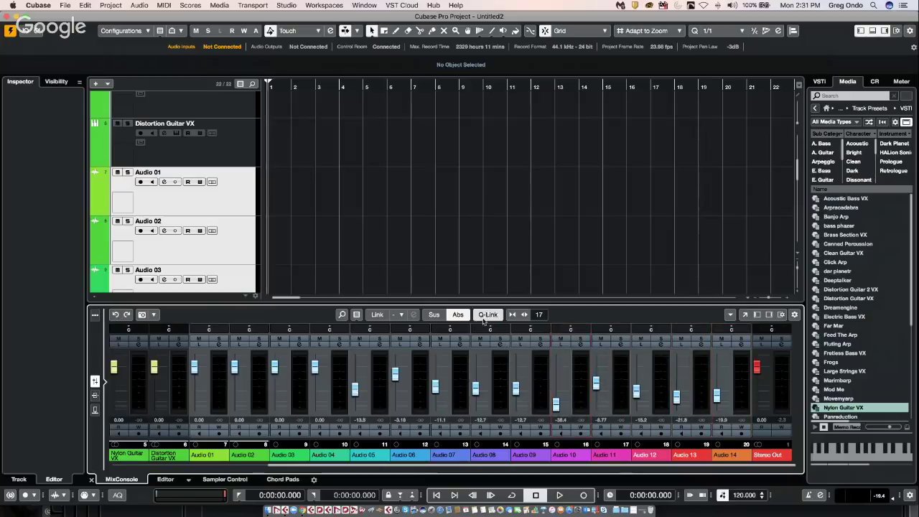
{"action": "left_click_drag", "start_coordinate": [194, 368], "coordinate": [199, 393]}
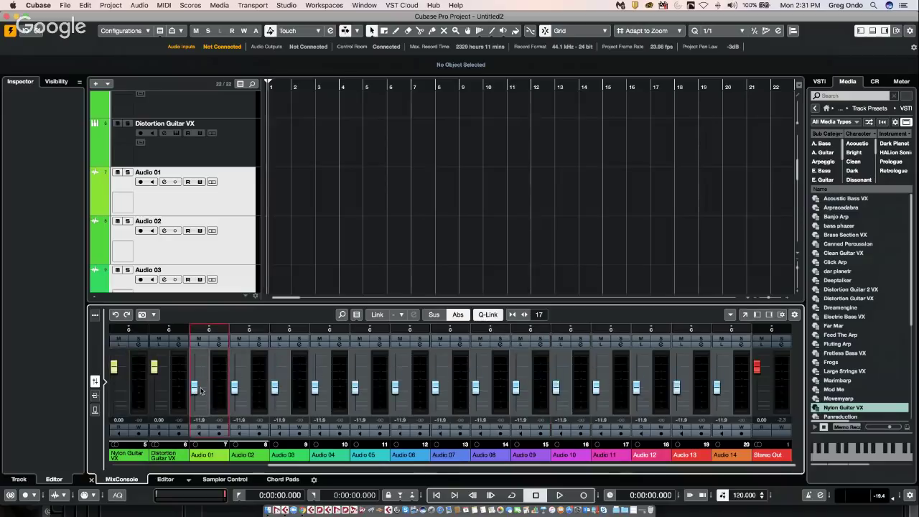
{"action": "left_click", "coordinate": [275, 389], "text": "super"}
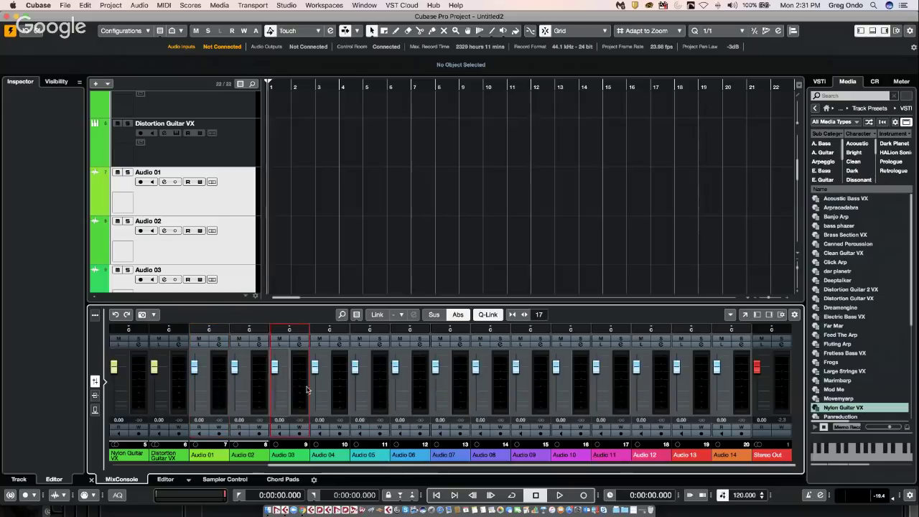
Step: Pull the linked Audio 01 to Audio 14 faders down to about -11.8 dB through Audio 05, and turn off Q-Link and Abs
{"action": "left_click", "coordinate": [359, 377]}
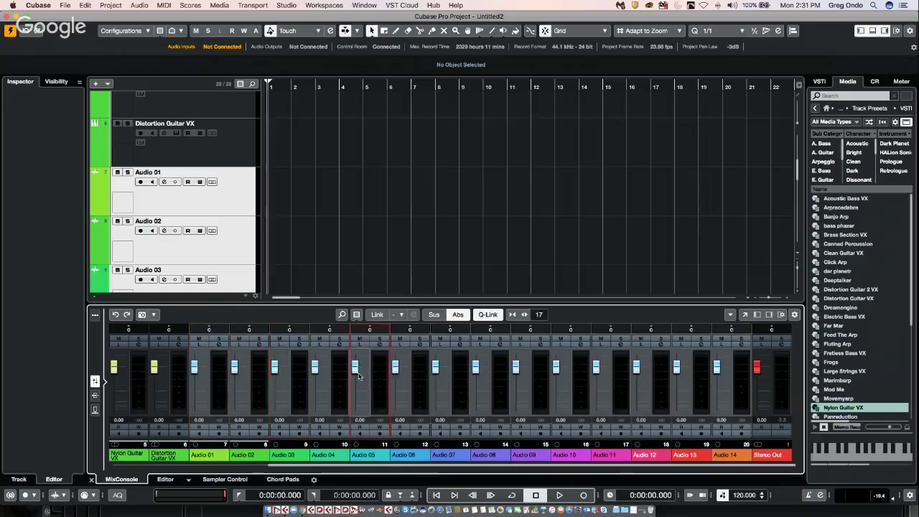
{"action": "left_click_drag", "start_coordinate": [359, 376], "coordinate": [360, 396]}
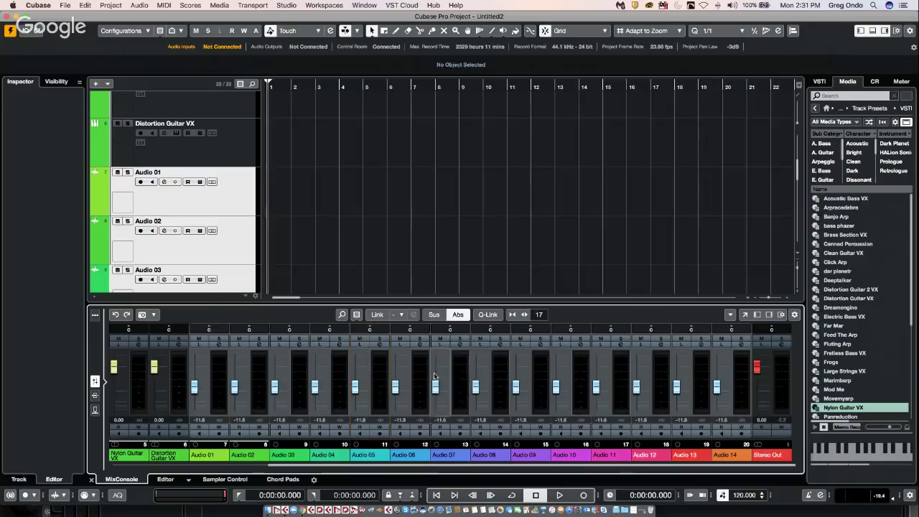
{"action": "left_click", "coordinate": [457, 315]}
Step: Stagger the faders of Audio 02, 04 and 07 to 13 individually, with Audio 07 at about 1 dB and Audio 08 at about 4.2 dB
{"action": "left_click_drag", "start_coordinate": [436, 388], "coordinate": [435, 365]}
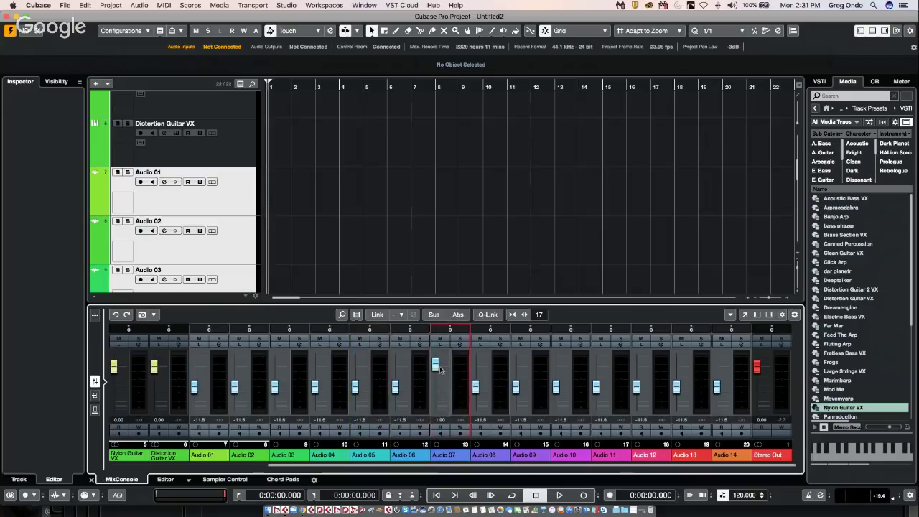
{"action": "left_click_drag", "start_coordinate": [476, 388], "coordinate": [475, 359]}
{"action": "left_click_drag", "start_coordinate": [516, 388], "coordinate": [652, 405]}
{"action": "left_click_drag", "start_coordinate": [234, 388], "coordinate": [234, 370]}
{"action": "left_click_drag", "start_coordinate": [321, 387], "coordinate": [321, 368]}
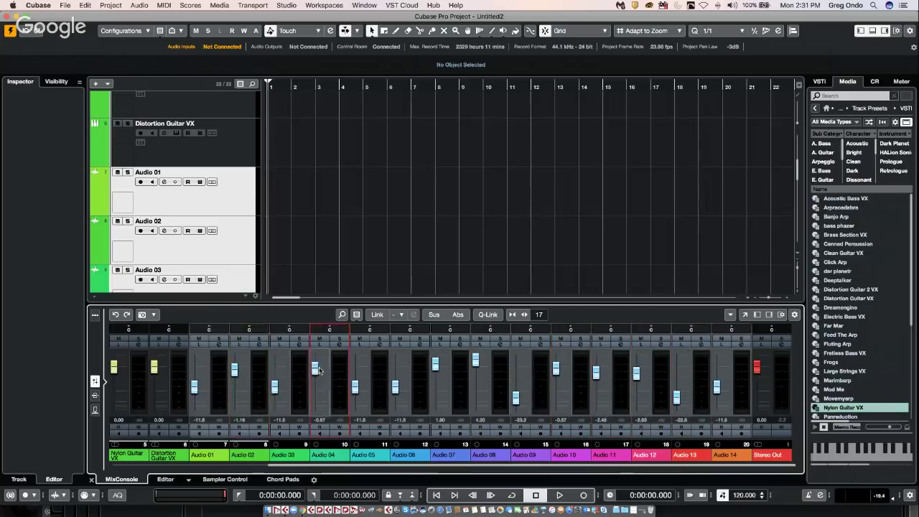
Step: Set Audio 07 to 0 dB and Audio 08 to about -4.9 dB under Sus, and raise all linked faders through Audio 08 with Q-Link
{"action": "left_click", "coordinate": [435, 314]}
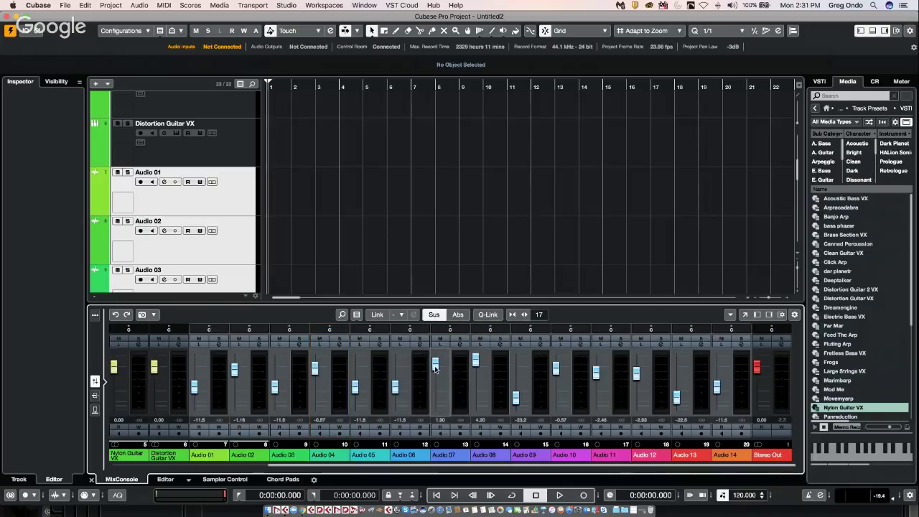
{"action": "left_click_drag", "start_coordinate": [435, 369], "coordinate": [475, 377]}
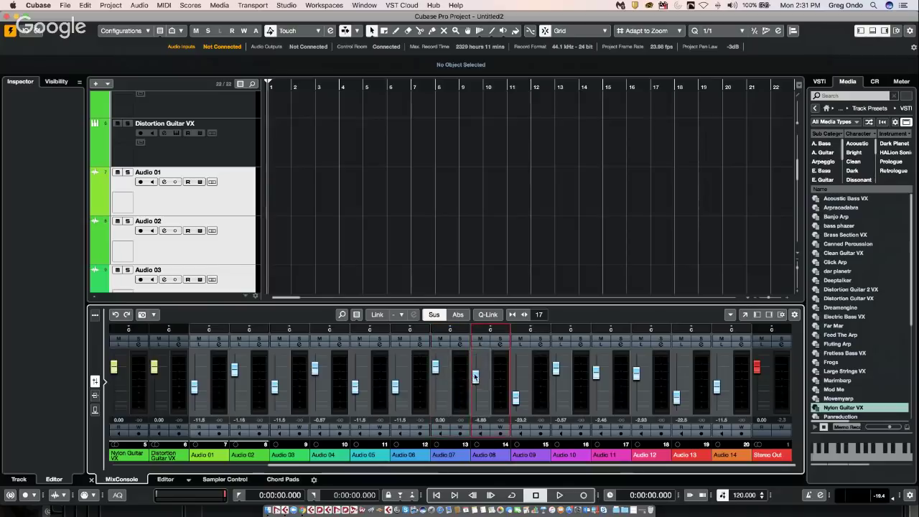
{"action": "left_click", "coordinate": [488, 314]}
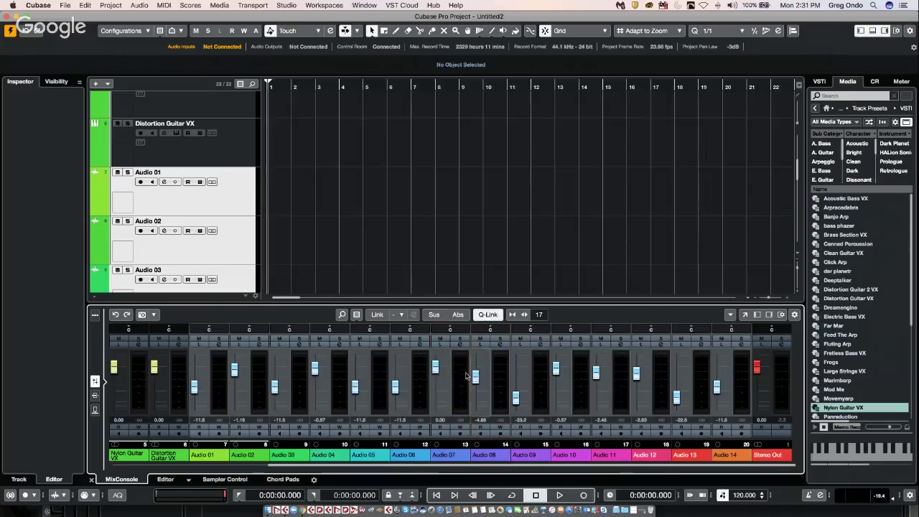
{"action": "left_click_drag", "start_coordinate": [475, 379], "coordinate": [475, 367]}
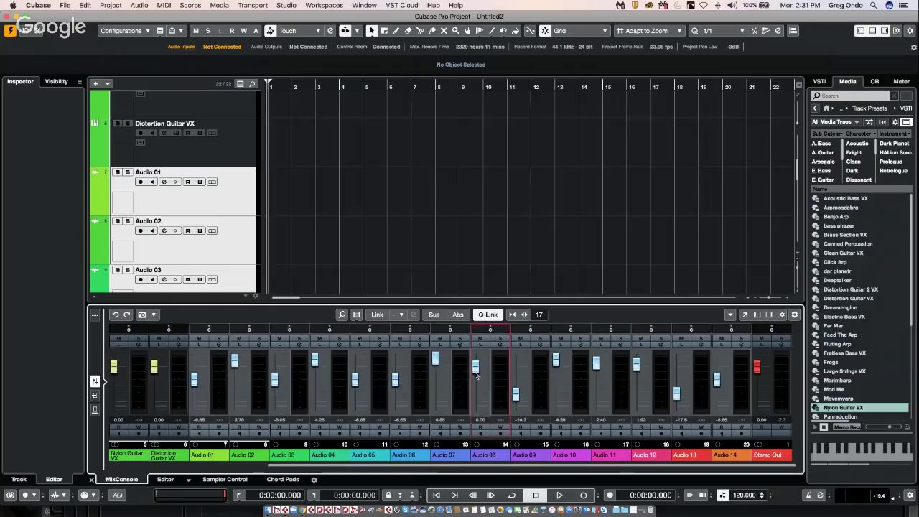
Step: Turn on Abs alongside Q-Link and reset the linked Audio 01 to Audio 14 faders to 0 dB through Audio 09
{"action": "left_click", "coordinate": [460, 317]}
{"action": "left_click", "coordinate": [476, 368]}
{"action": "left_click", "coordinate": [516, 394]}
{"action": "left_click", "coordinate": [518, 396], "text": "super"}
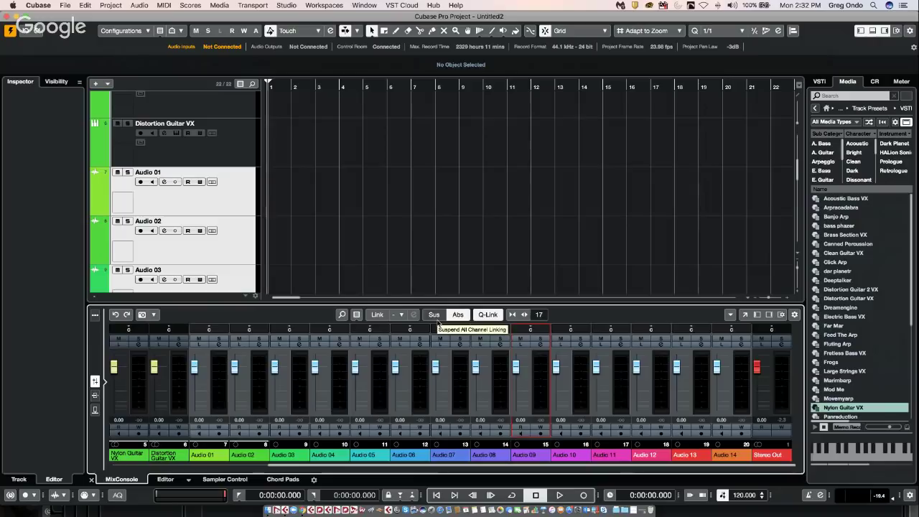
Step: Choose the Draw tool, show the Volume automation lane of the Distortion Guitar VX track, and look through its parameter list
{"action": "left_click", "coordinate": [223, 153]}
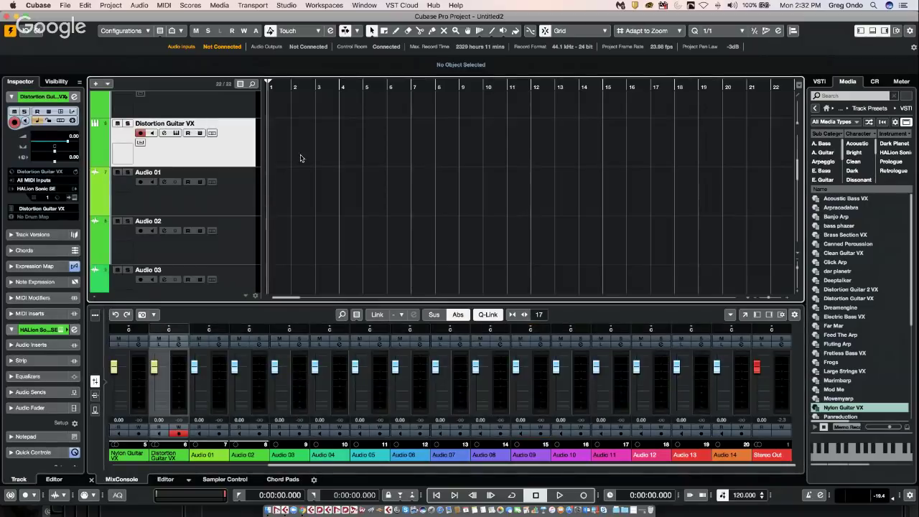
{"action": "right_click", "coordinate": [300, 159]}
{"action": "left_click", "coordinate": [323, 157]}
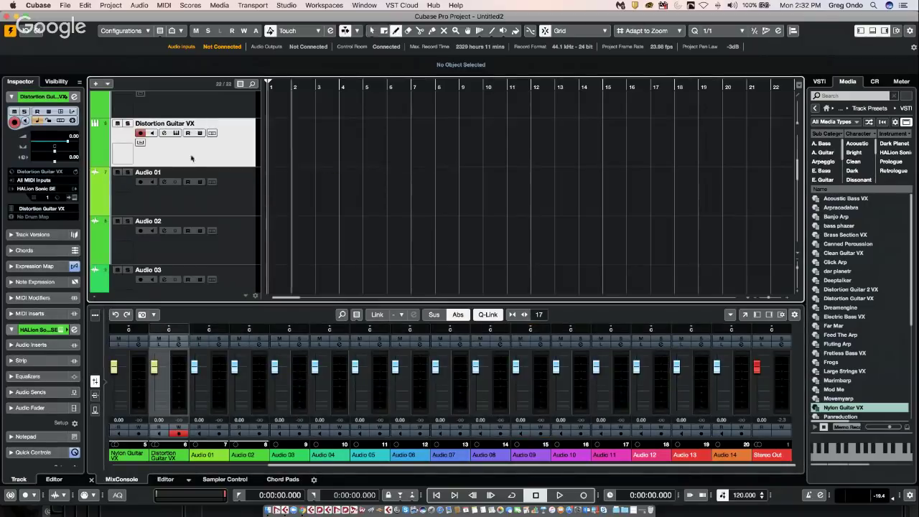
{"action": "left_click", "coordinate": [94, 162]}
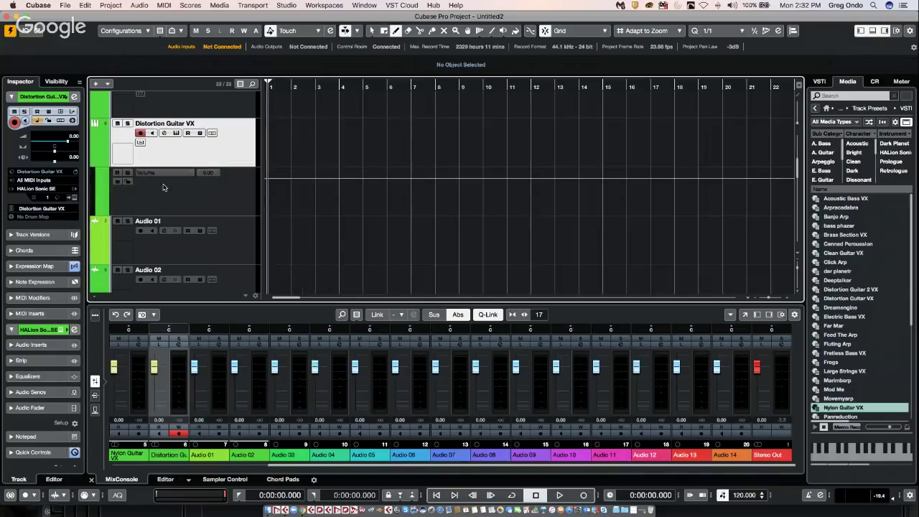
{"action": "left_click", "coordinate": [179, 173]}
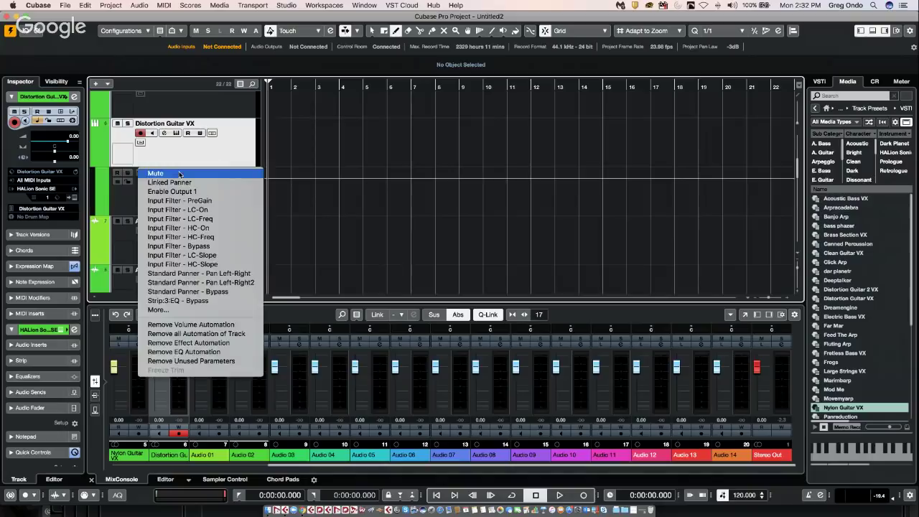
{"action": "left_click", "coordinate": [179, 153]}
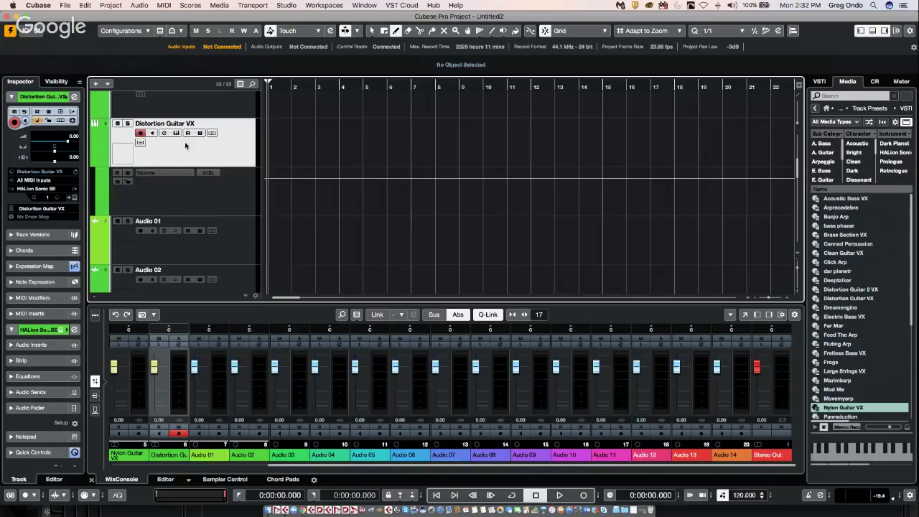
Step: Draw a MIDI part from bar 1 to bar 17 on the Distortion Guitar VX track and open it for editing with the selection tool
{"action": "left_click_drag", "start_coordinate": [279, 137], "coordinate": [649, 151]}
{"action": "right_click", "coordinate": [333, 143]}
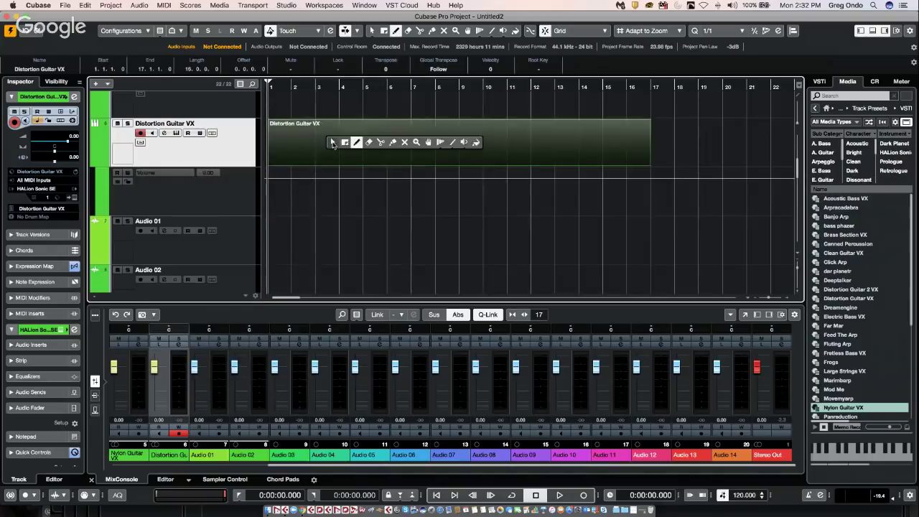
{"action": "left_click", "coordinate": [333, 143]}
{"action": "double_click", "coordinate": [333, 144]}
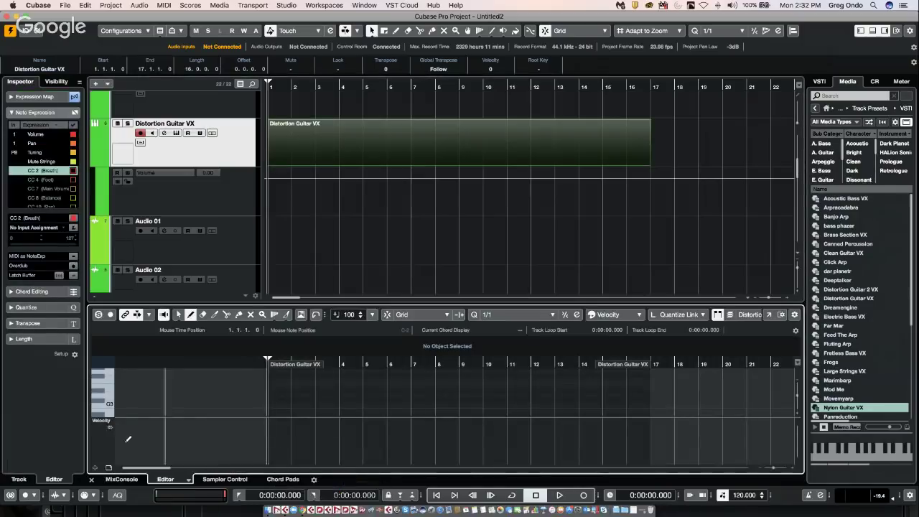
Step: Switch the part's controller lane to CC 1 (Modulation) and draw a wavy curve from about bar 4 to bar 16
{"action": "left_click", "coordinate": [107, 422]}
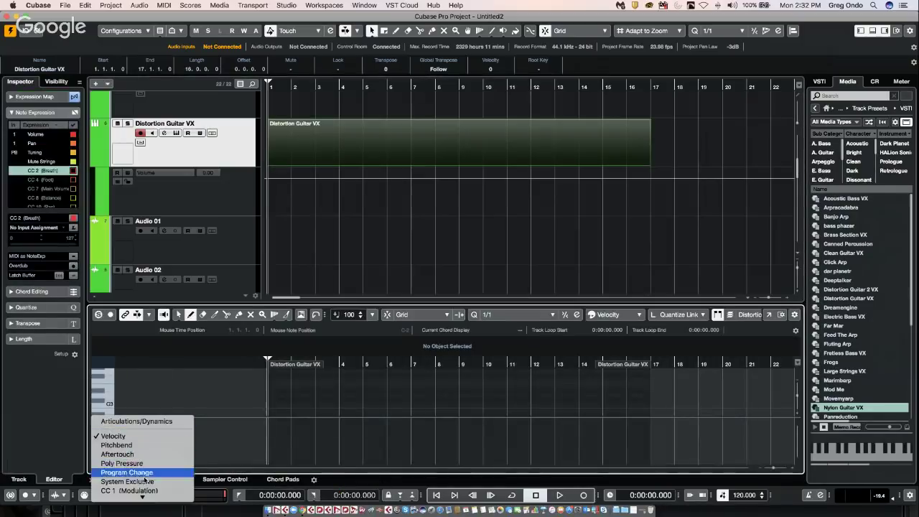
{"action": "scroll", "coordinate": [146, 478], "scroll_direction": "down", "scroll_amount": 3}
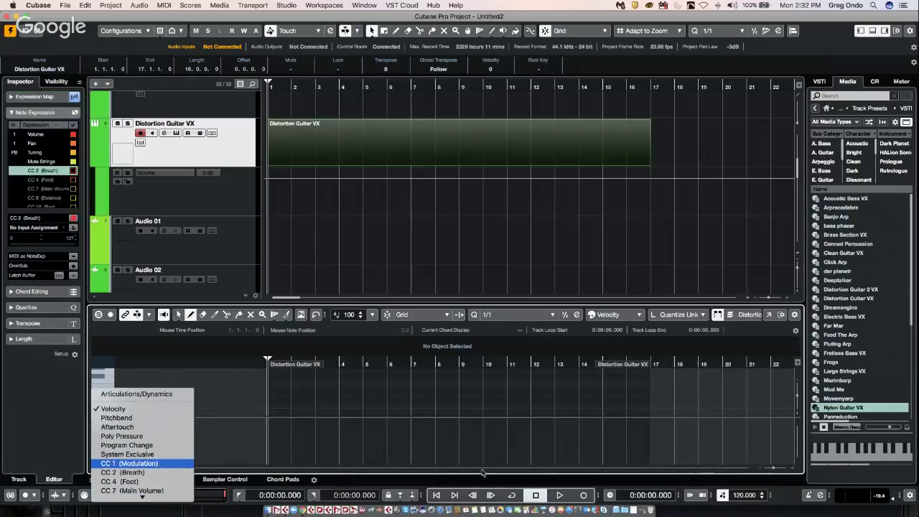
{"action": "left_click", "coordinate": [129, 463]}
{"action": "left_click_drag", "start_coordinate": [352, 434], "coordinate": [642, 433]}
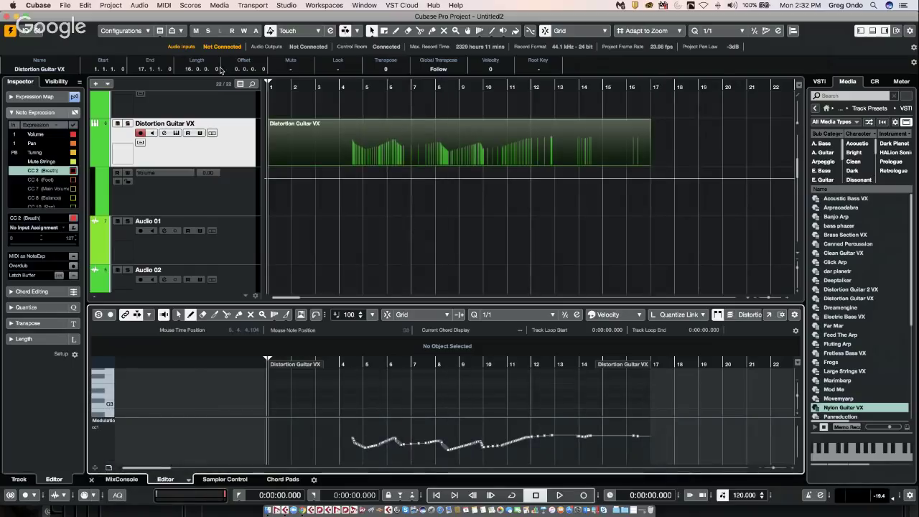
Step: Set the global record destination on conflict to Automation Track in the MIDI Controller Automation Setup
{"action": "left_click", "coordinate": [165, 5]}
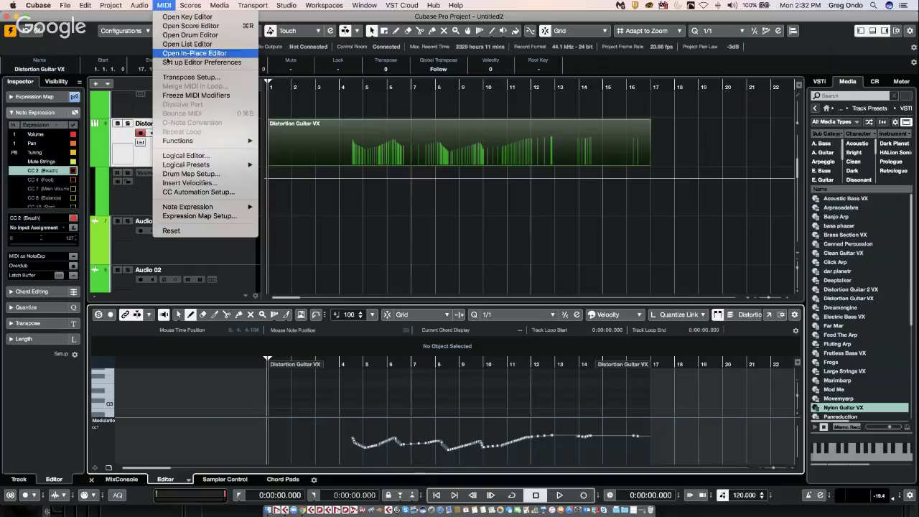
{"action": "left_click", "coordinate": [209, 191]}
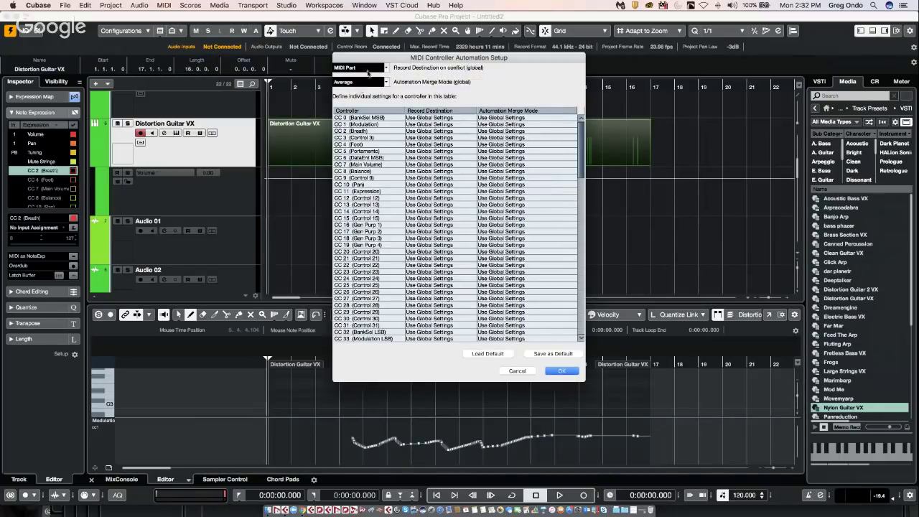
{"action": "left_click", "coordinate": [385, 68]}
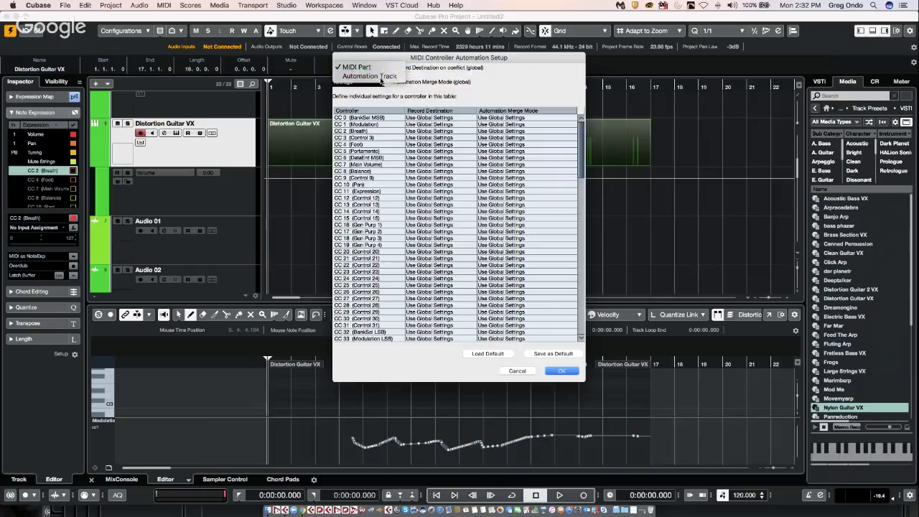
{"action": "left_click", "coordinate": [383, 77]}
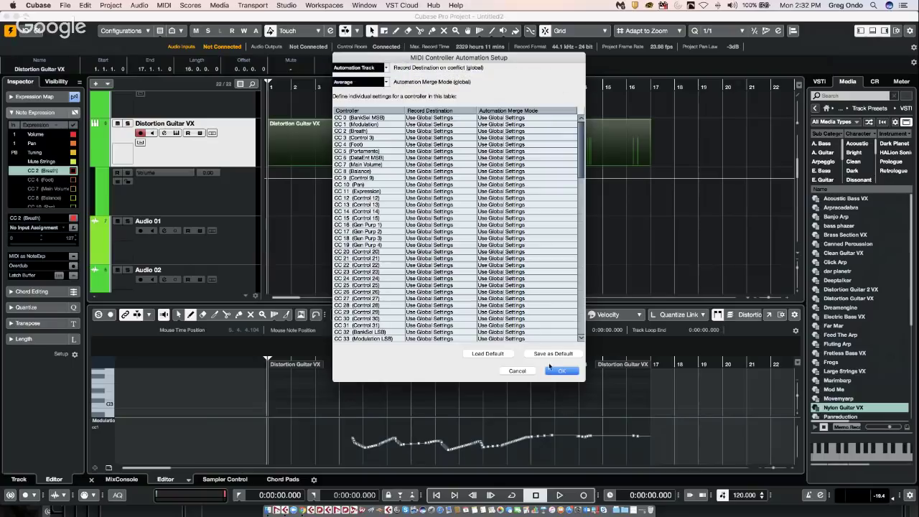
{"action": "left_click", "coordinate": [563, 372]}
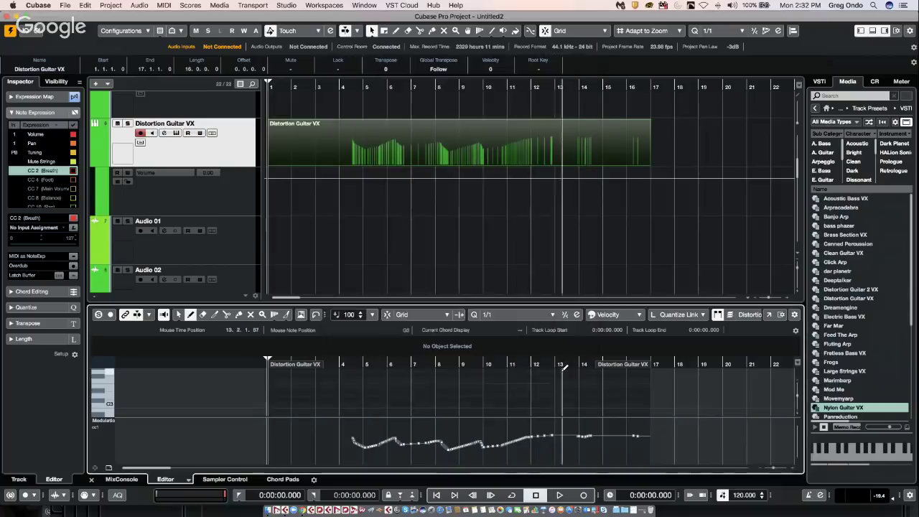
Step: Extract the MIDI automation from the Distortion Guitar VX part
{"action": "left_click", "coordinate": [148, 5]}
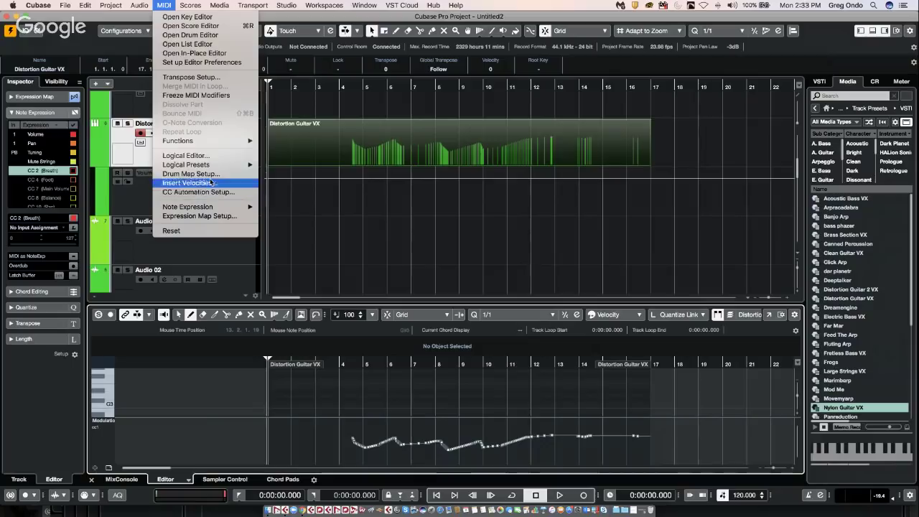
{"action": "mouse_move", "coordinate": [211, 142]}
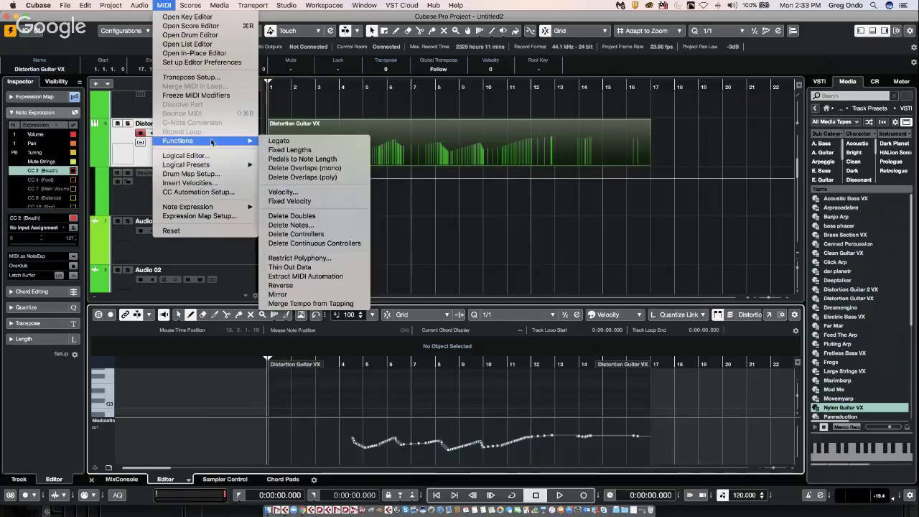
{"action": "left_click", "coordinate": [318, 276]}
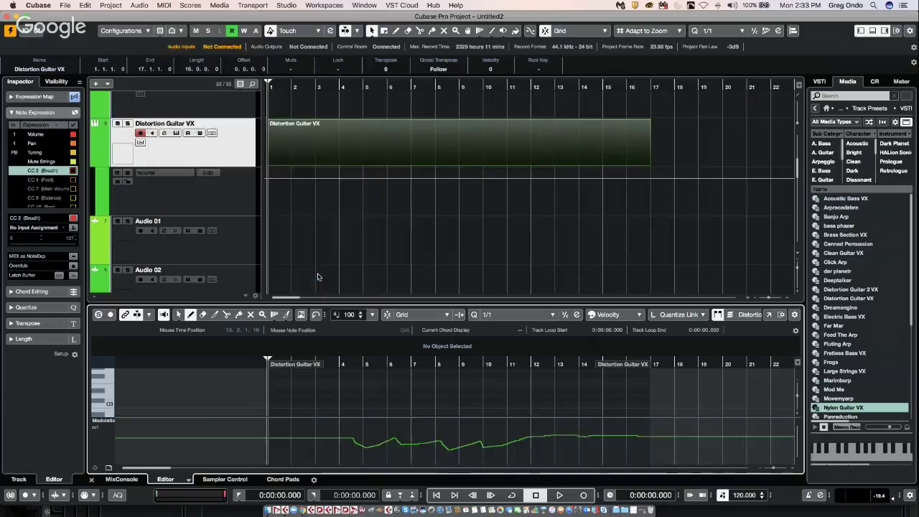
Step: Reopen the Distortion Guitar VX automation lane and set it to show the CC 1 (Modulation) parameter
{"action": "left_click", "coordinate": [95, 161]}
{"action": "left_click", "coordinate": [104, 165]}
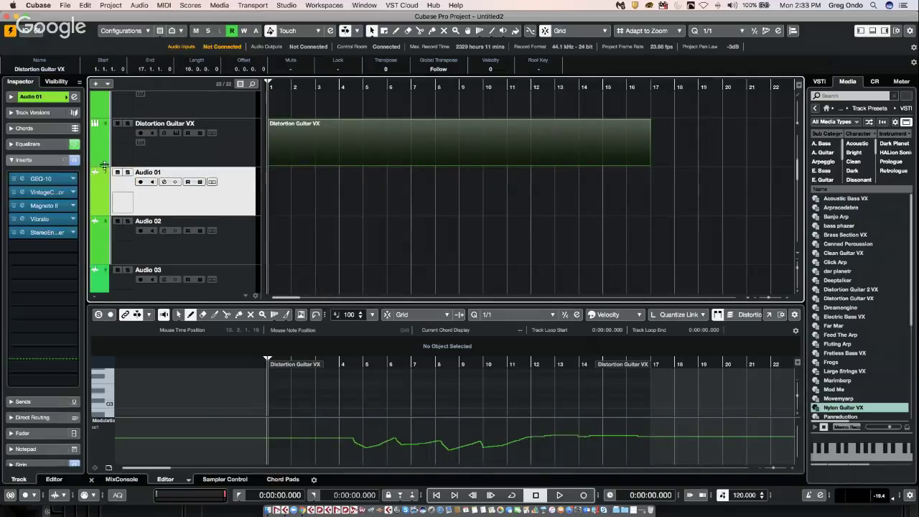
{"action": "left_click", "coordinate": [96, 162]}
{"action": "left_click", "coordinate": [176, 175]}
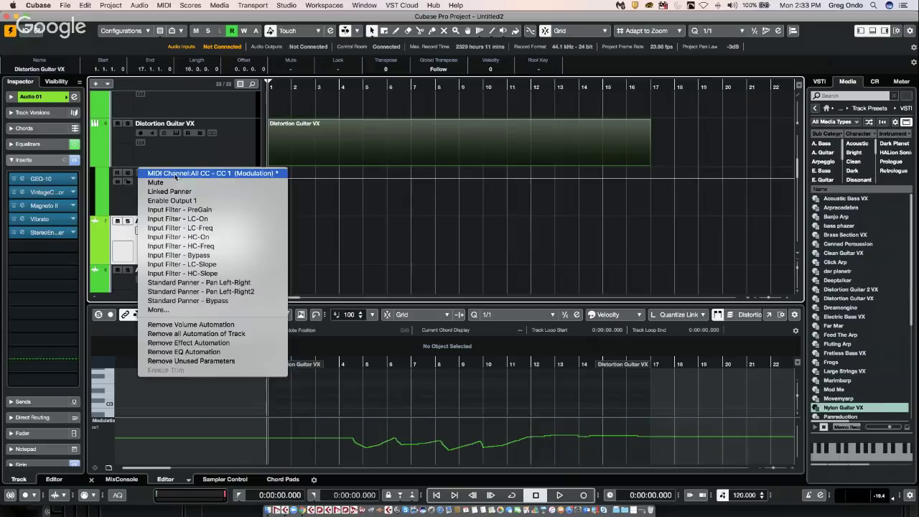
{"action": "left_click", "coordinate": [176, 175]}
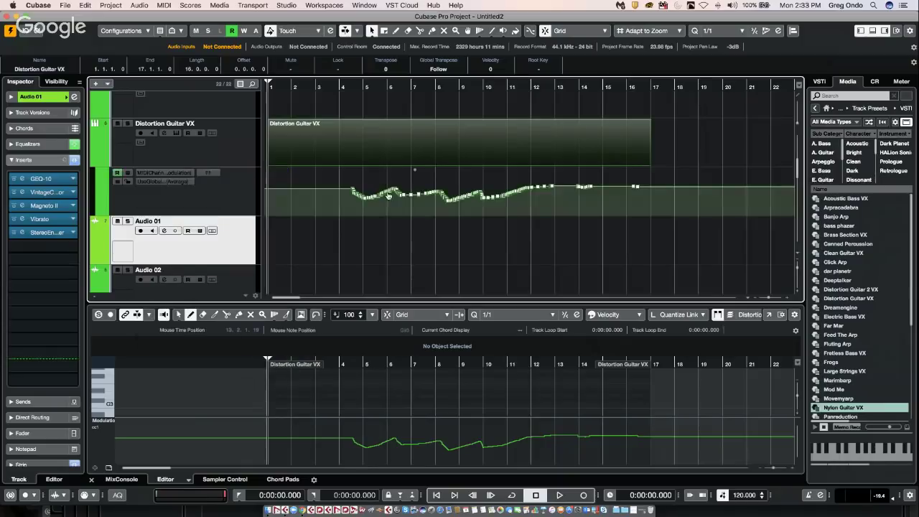
Step: Select the modulation automation points between about bars 6 and 8.5 and tilt them upward toward the end of the range
{"action": "left_click", "coordinate": [388, 182]}
{"action": "left_click_drag", "start_coordinate": [385, 170], "coordinate": [451, 215]}
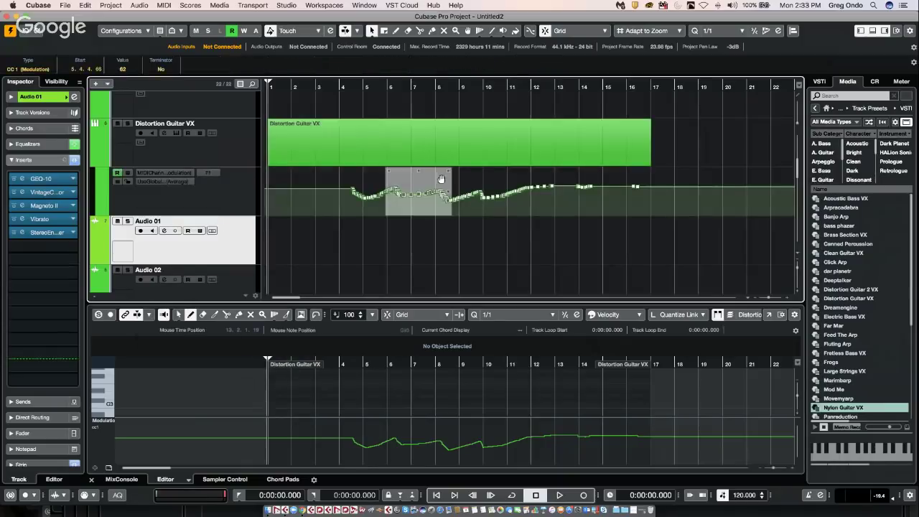
{"action": "left_click_drag", "start_coordinate": [414, 181], "coordinate": [450, 164]}
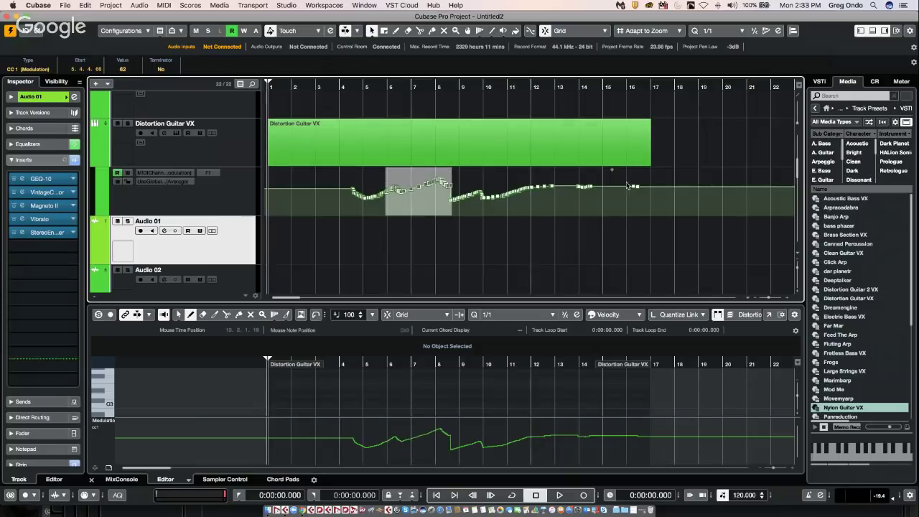
Step: Add a modulation automation point at bar 15 and lower it to 0
{"action": "left_click_drag", "start_coordinate": [603, 187], "coordinate": [603, 213]}
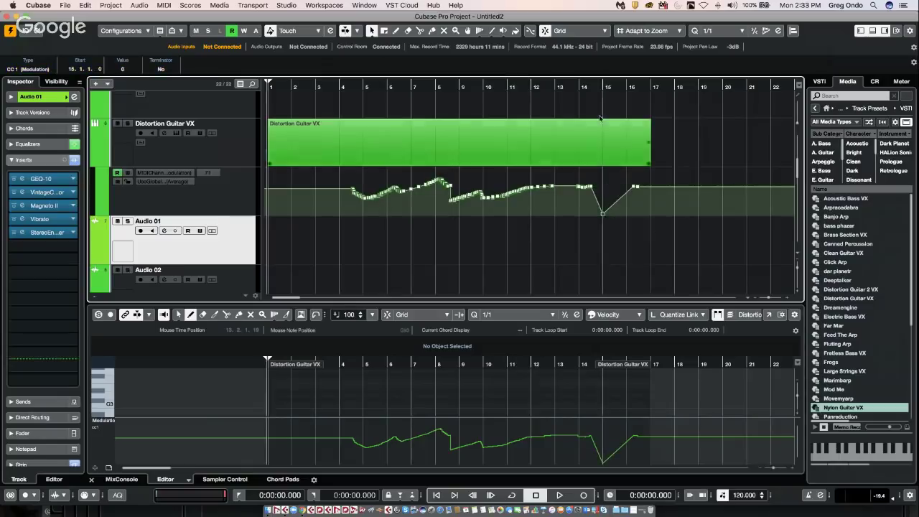
{"action": "left_click", "coordinate": [600, 118]}
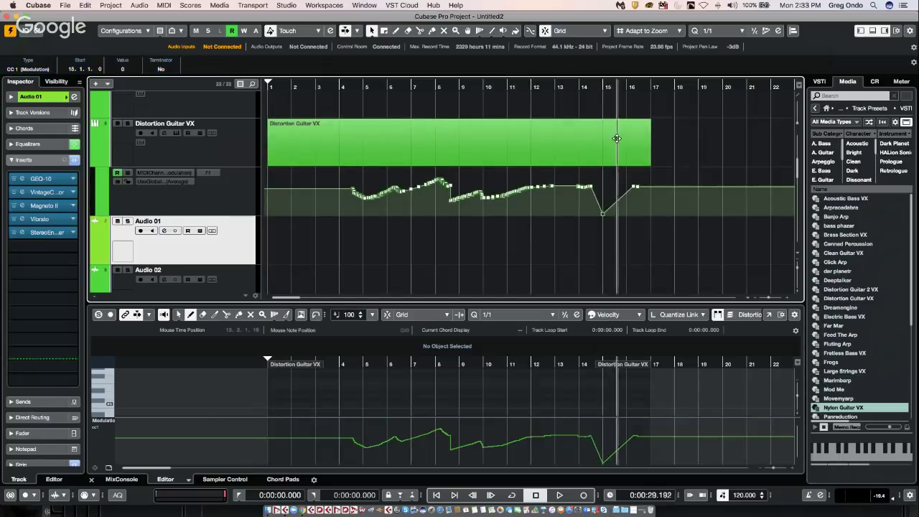
{"action": "key", "text": "h"}
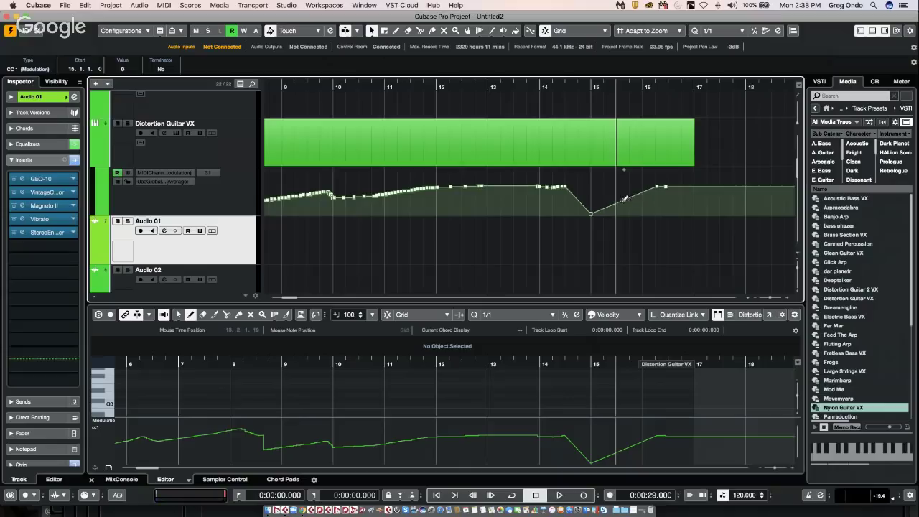
Step: Bend the Distortion Guitar VX modulation automation segment between bar 15 and just past bar 16 into an upward-sweeping curve
{"action": "left_click_drag", "start_coordinate": [623, 203], "coordinate": [630, 206]}
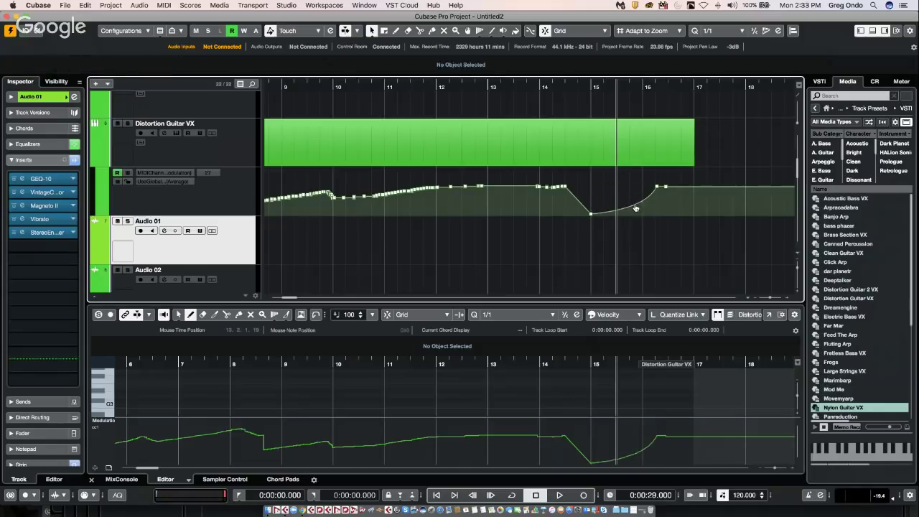
{"action": "left_click", "coordinate": [165, 5]}
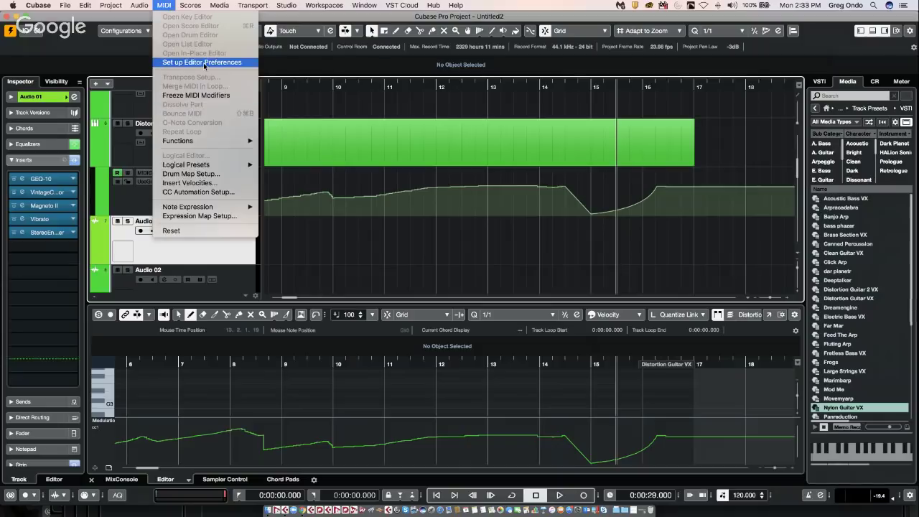
{"action": "mouse_move", "coordinate": [199, 141]}
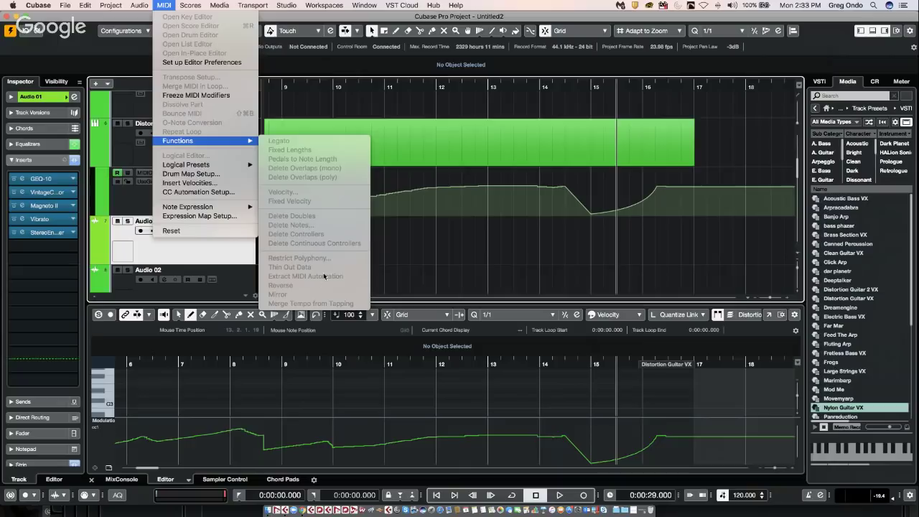
{"action": "left_click", "coordinate": [559, 204]}
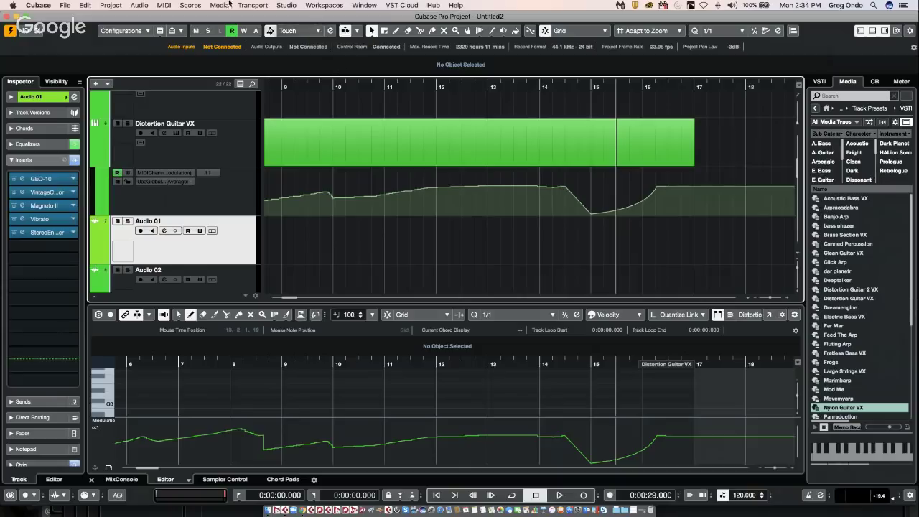
{"action": "left_click", "coordinate": [295, 5]}
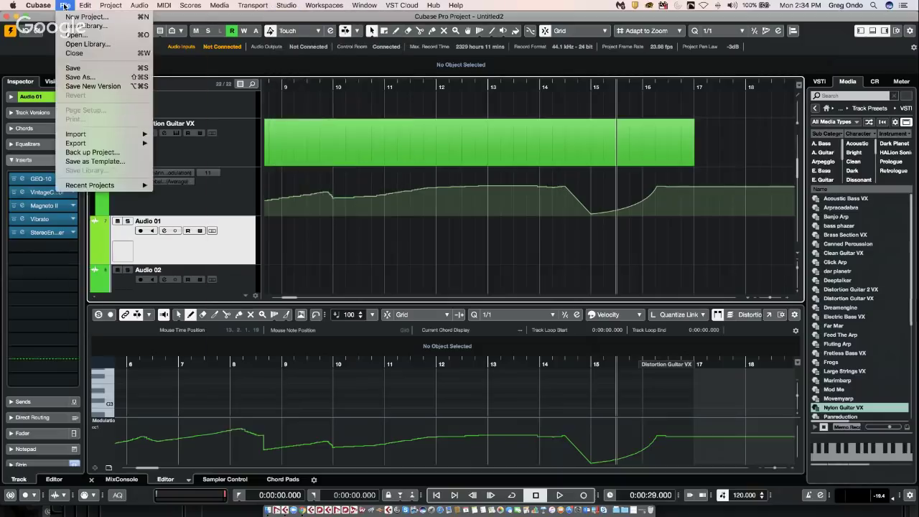
{"action": "mouse_move", "coordinate": [260, 7]}
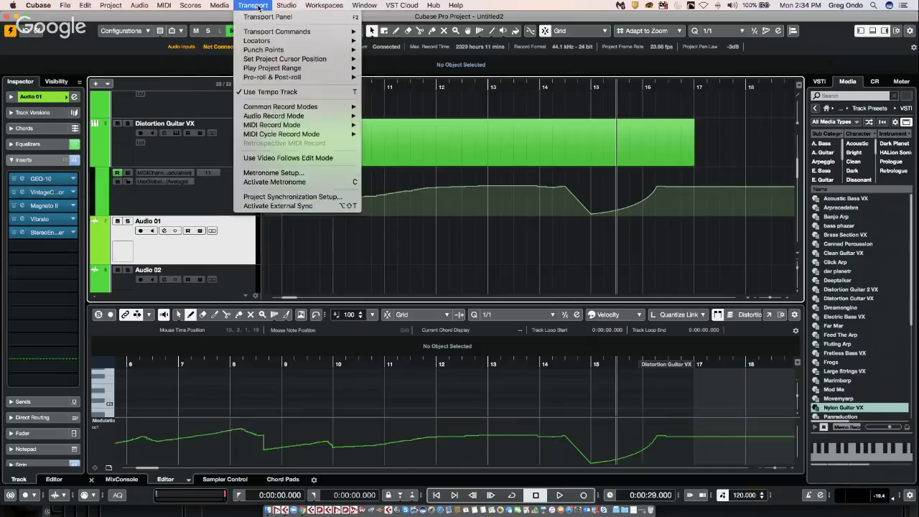
{"action": "mouse_move", "coordinate": [294, 6]}
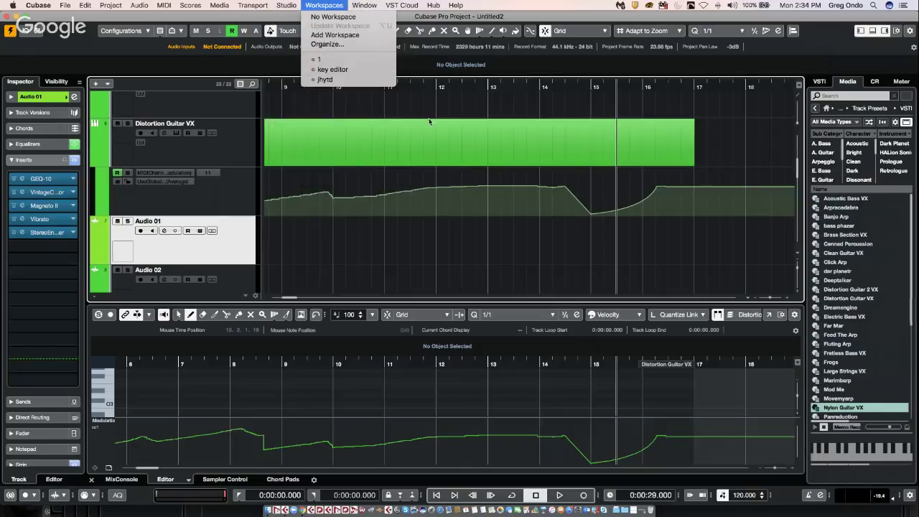
{"action": "left_click", "coordinate": [463, 45]}
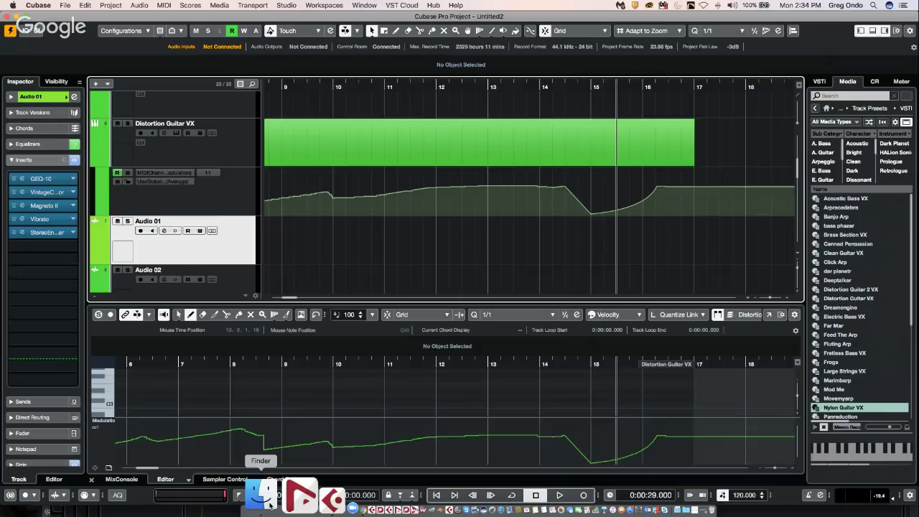
{"action": "left_click", "coordinate": [269, 502]}
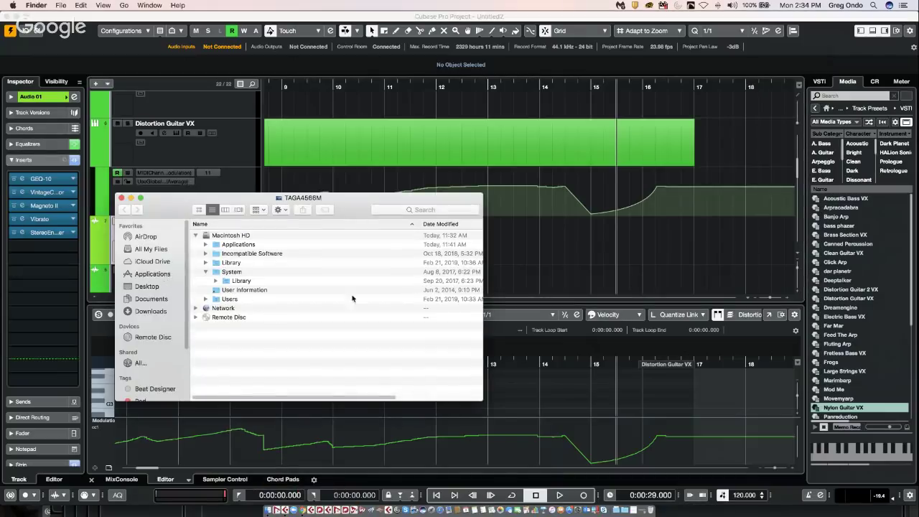
{"action": "left_click", "coordinate": [568, 240]}
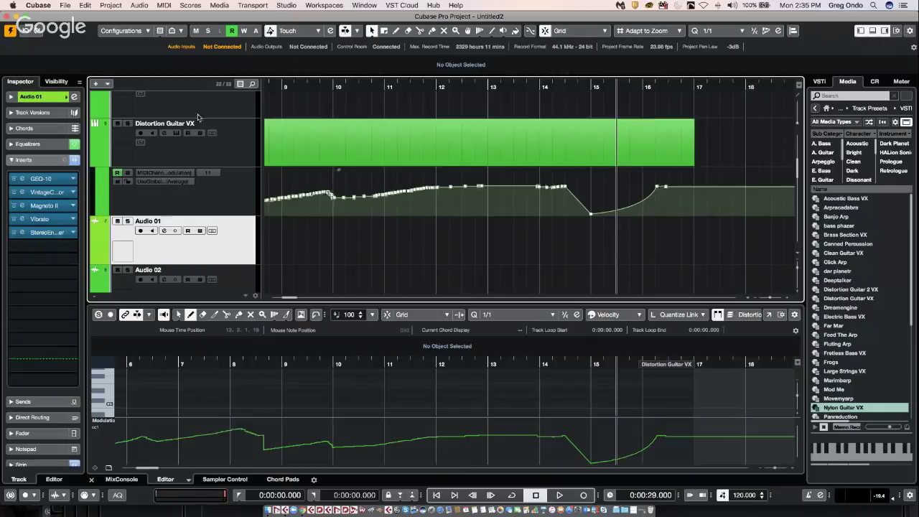
{"action": "left_click", "coordinate": [65, 5]}
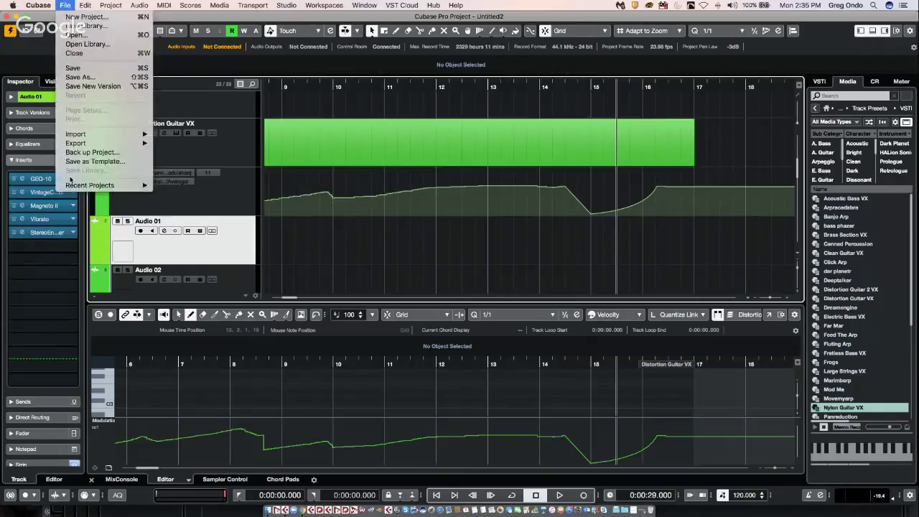
{"action": "mouse_move", "coordinate": [108, 143]}
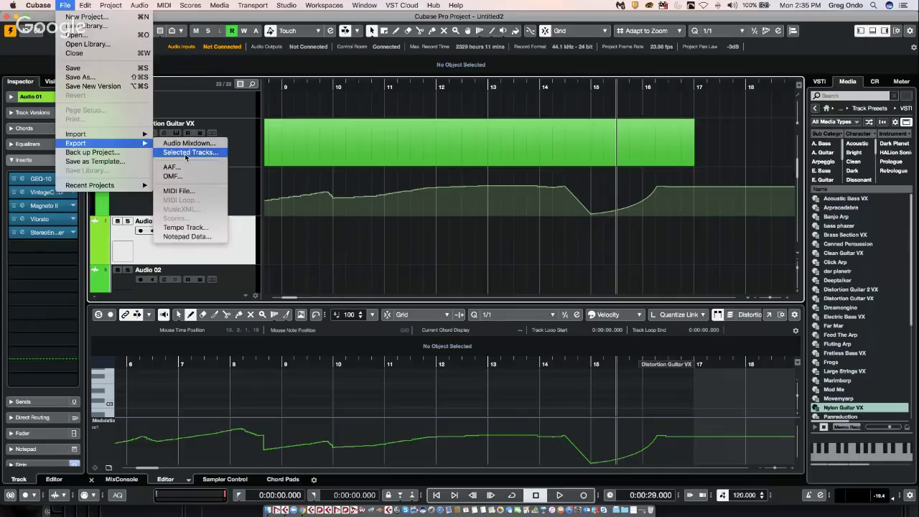
{"action": "mouse_move", "coordinate": [136, 133]}
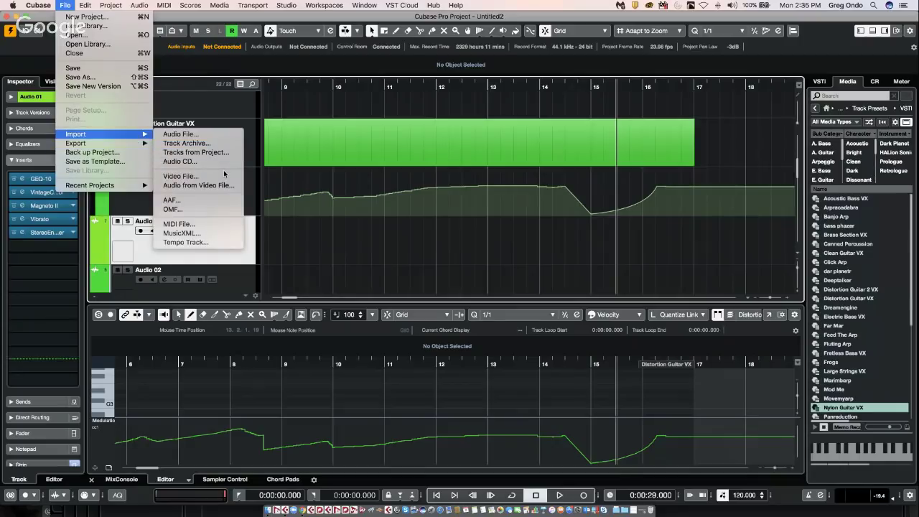
{"action": "left_click", "coordinate": [320, 186]}
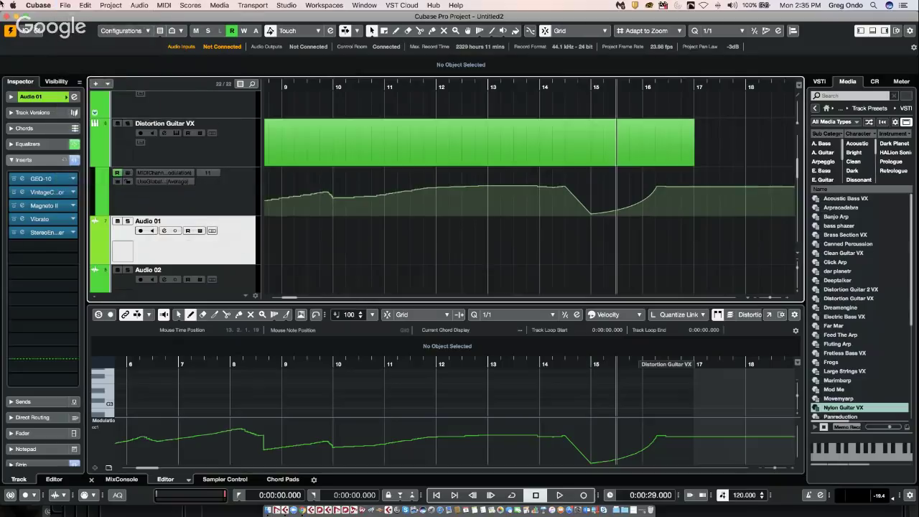
Step: Open the Profile Manager, examine its profile import and export options, and close it
{"action": "left_click", "coordinate": [85, 5]}
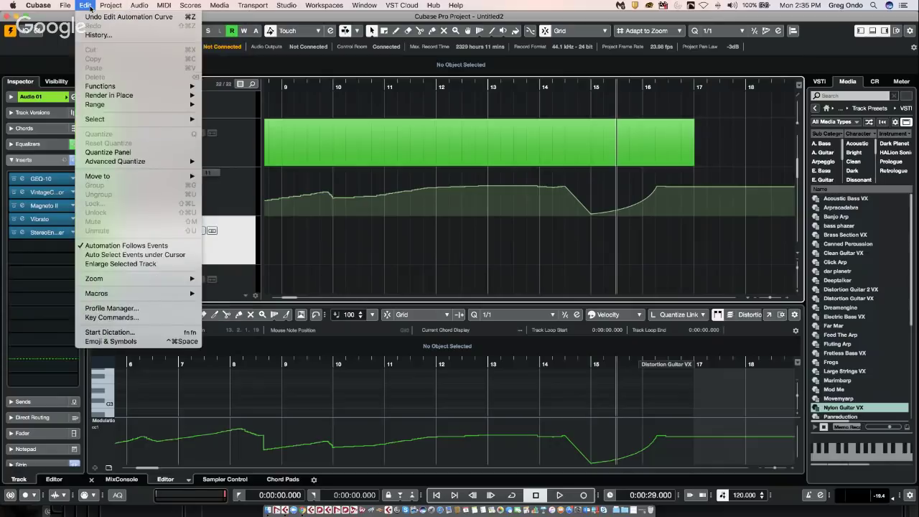
{"action": "left_click", "coordinate": [112, 308]}
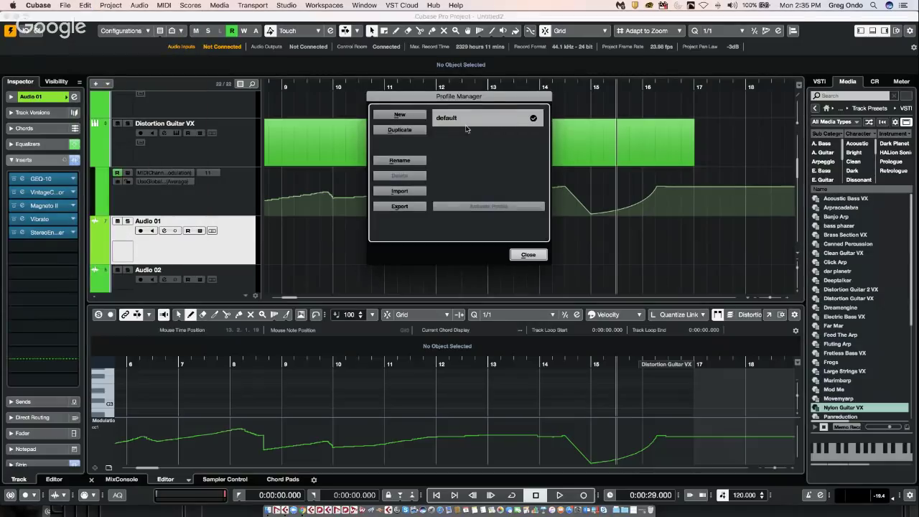
{"action": "left_click_drag", "start_coordinate": [423, 99], "coordinate": [343, 99]}
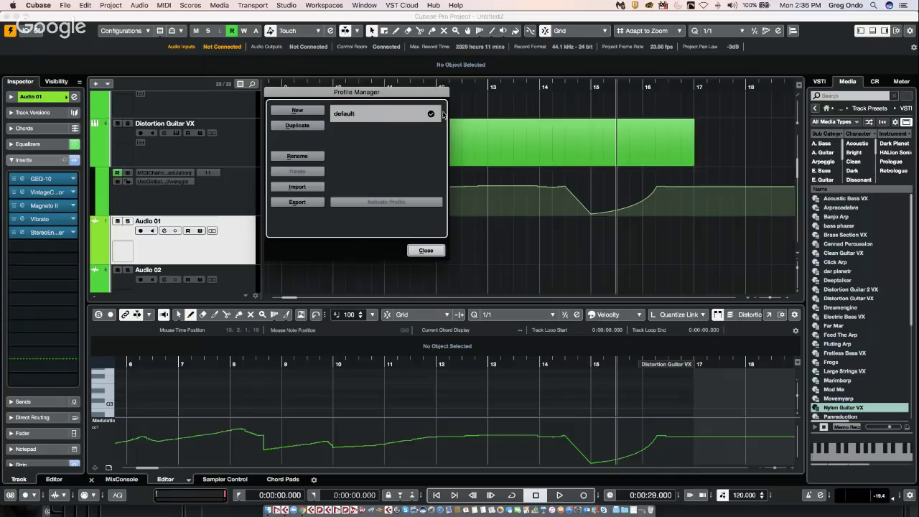
{"action": "left_click", "coordinate": [427, 250]}
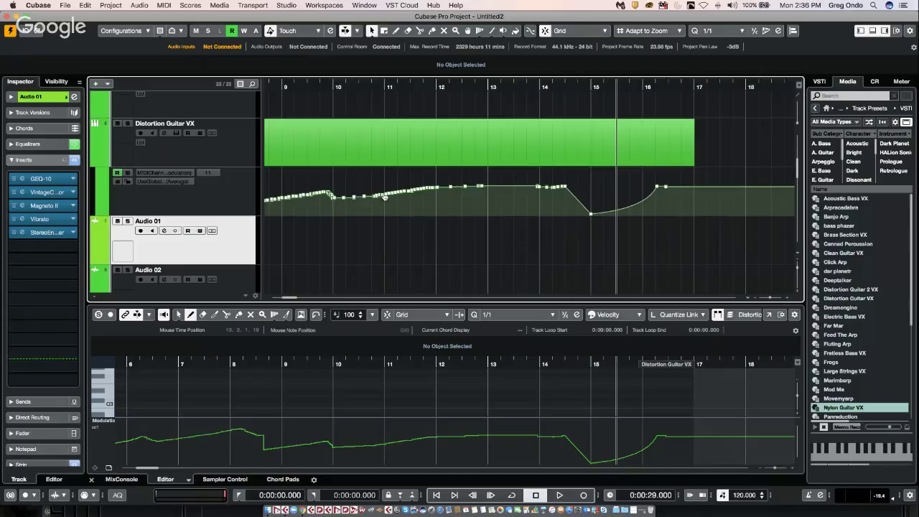
Step: Draw an empty MIDI part from bar 33 to bar 41 on the Distortion Guitar VX track and open it for note editing
{"action": "left_click", "coordinate": [305, 87]}
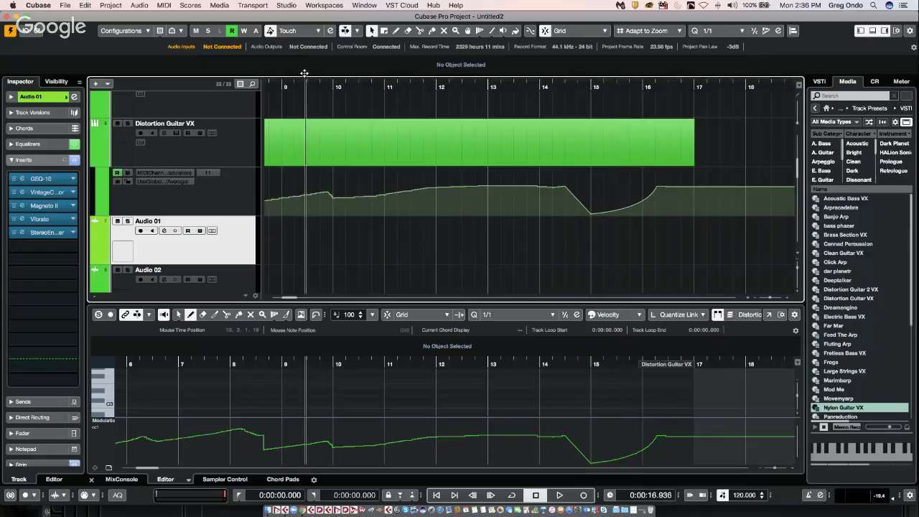
{"action": "key", "text": "g"}
{"action": "key", "text": "g"}
{"action": "key", "text": "g"}
{"action": "key", "text": "g"}
{"action": "key", "text": "g"}
{"action": "key", "text": "g"}
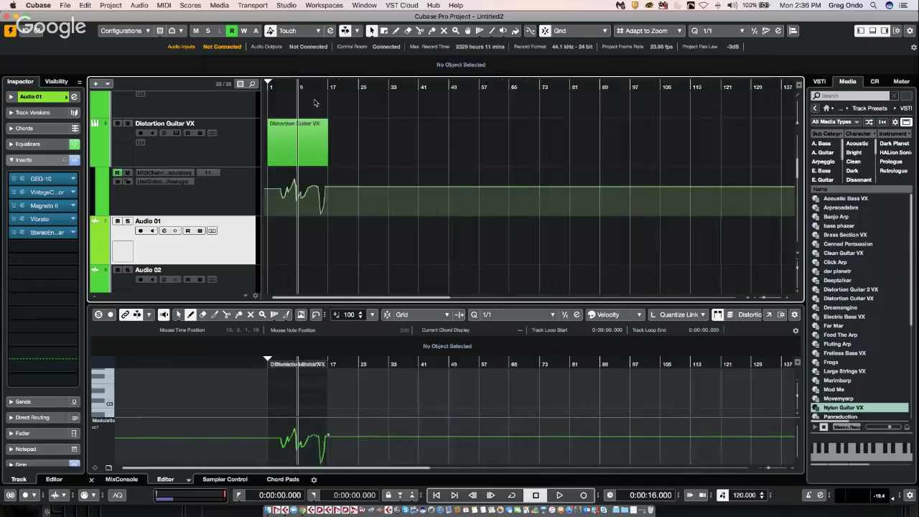
{"action": "left_click", "coordinate": [278, 132]}
{"action": "right_click", "coordinate": [367, 140]}
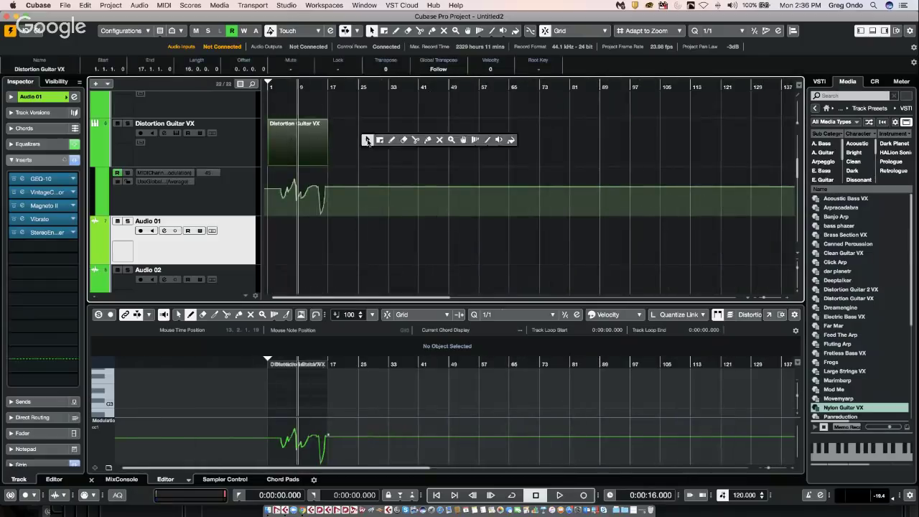
{"action": "left_click", "coordinate": [393, 141]}
{"action": "left_click_drag", "start_coordinate": [395, 137], "coordinate": [423, 135]}
{"action": "right_click", "coordinate": [402, 140]}
{"action": "left_click", "coordinate": [408, 142]}
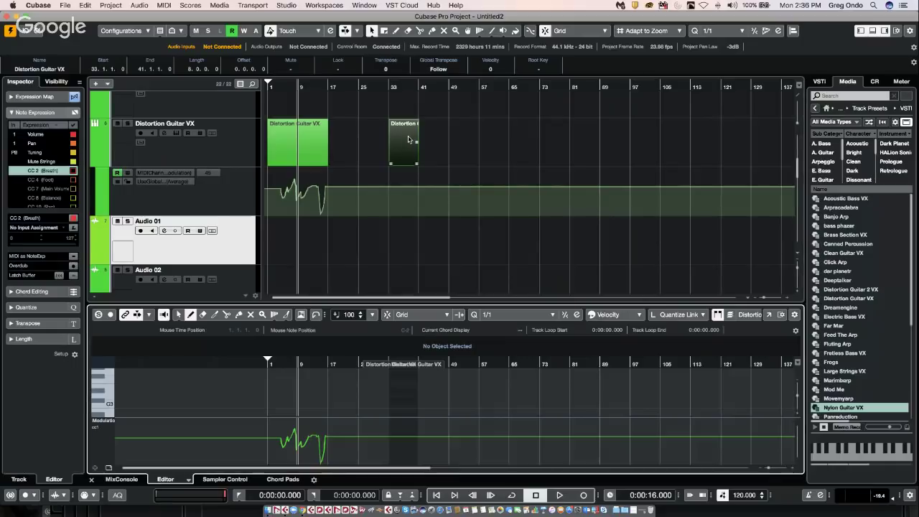
Step: Draw several notes between C3 and F#3 in the new part
{"action": "left_click_drag", "start_coordinate": [394, 387], "coordinate": [403, 388]}
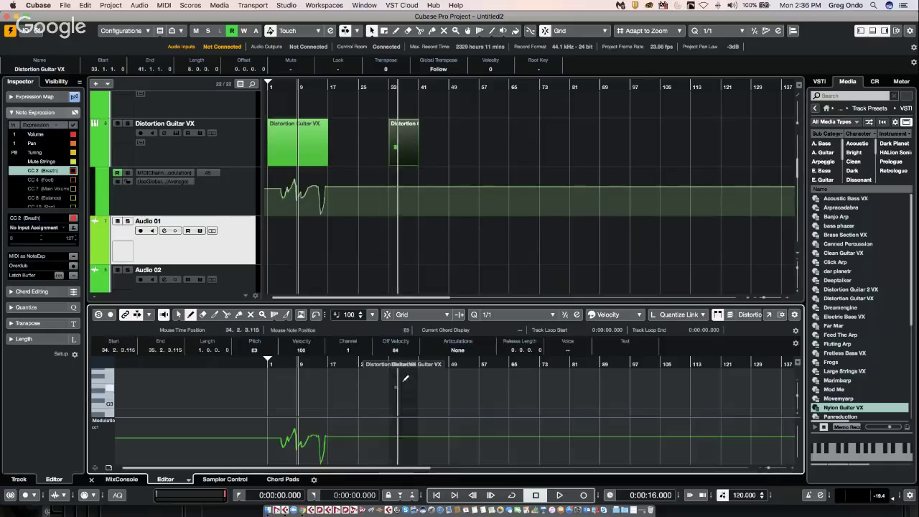
{"action": "left_click", "coordinate": [408, 375]}
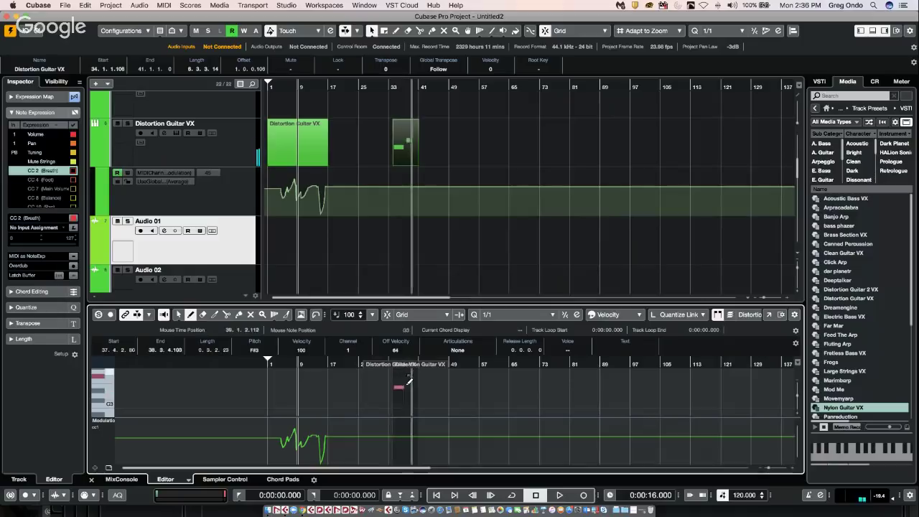
{"action": "left_click", "coordinate": [410, 395]}
{"action": "left_click", "coordinate": [396, 403]}
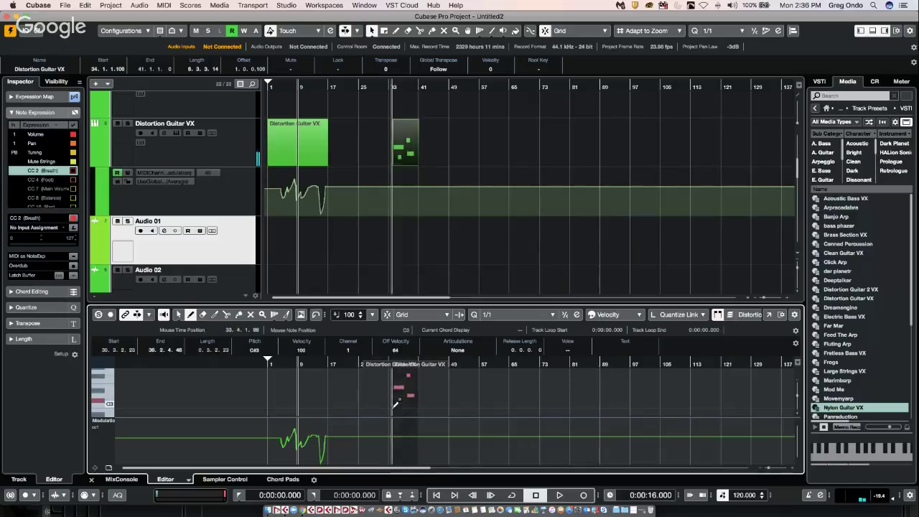
Step: Place a shared copy of the new note part at bar 49 on the same track
{"action": "left_click", "coordinate": [417, 152]}
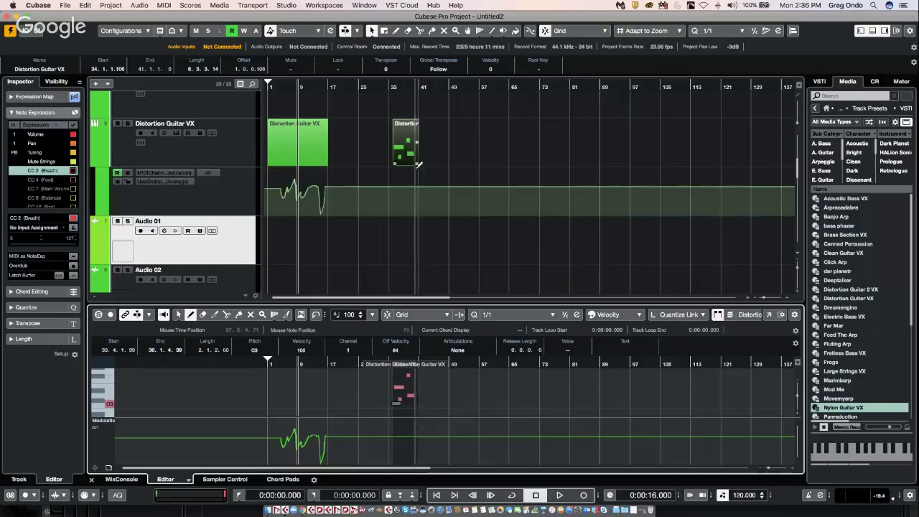
{"action": "left_click_drag", "start_coordinate": [408, 144], "coordinate": [463, 145]}
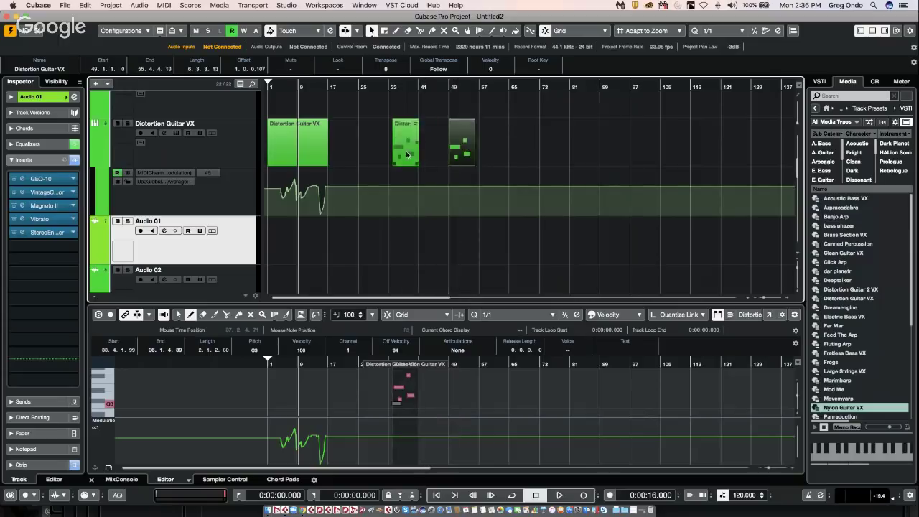
Step: Edit notes in the original part, raising the long E3 note to F#3 and moving the note near bar 37 down to G#1
{"action": "left_click", "coordinate": [400, 385]}
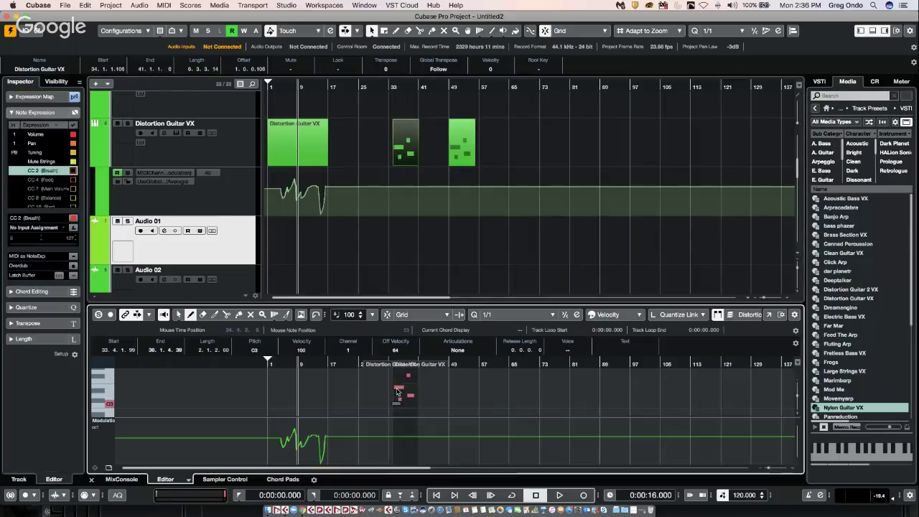
{"action": "key", "text": "1"}
{"action": "left_click_drag", "start_coordinate": [403, 386], "coordinate": [402, 378]}
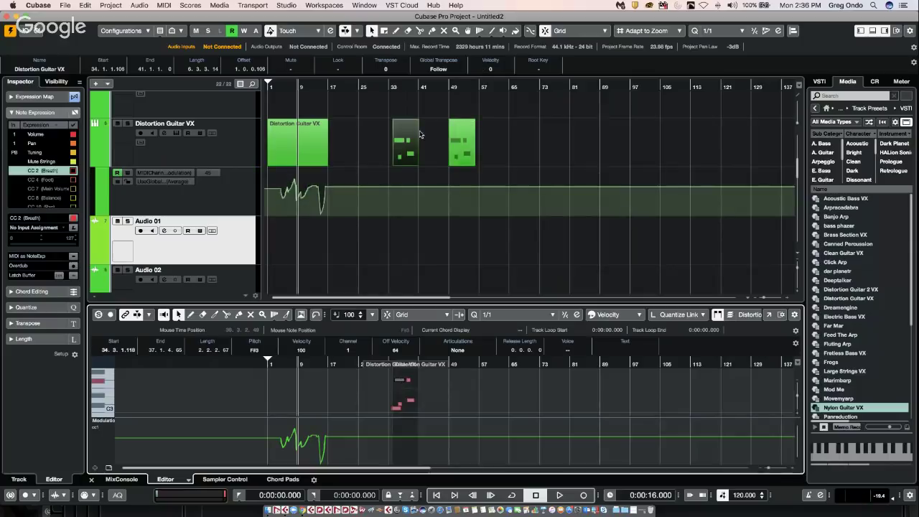
{"action": "key", "text": "super+z"}
{"action": "key", "text": "super+z"}
{"action": "key", "text": "super+z"}
{"action": "key", "text": "super+z"}
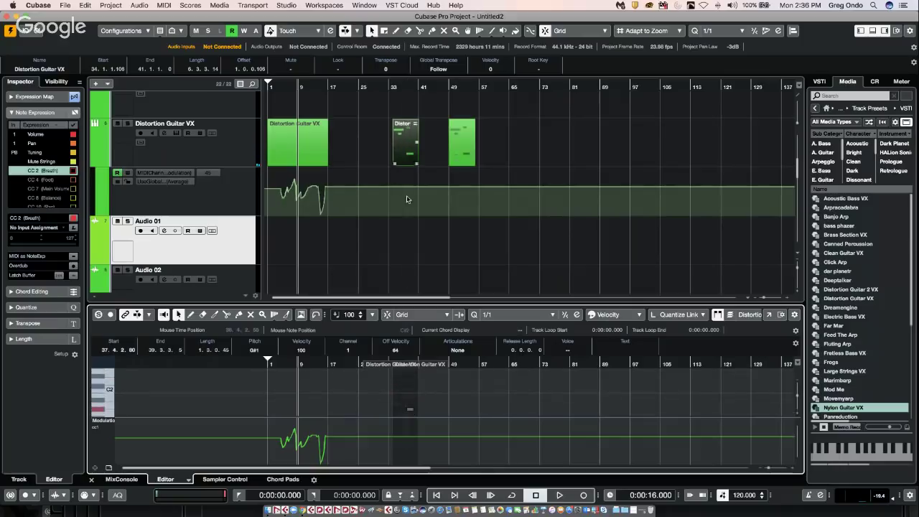
Step: Move the original part's low G#1 note to C2 near bar 36 and its long upper note down to B2
{"action": "key", "text": "super+z"}
{"action": "key", "text": "super+z"}
{"action": "key", "text": "super+z"}
{"action": "left_click_drag", "start_coordinate": [410, 409], "coordinate": [407, 395]}
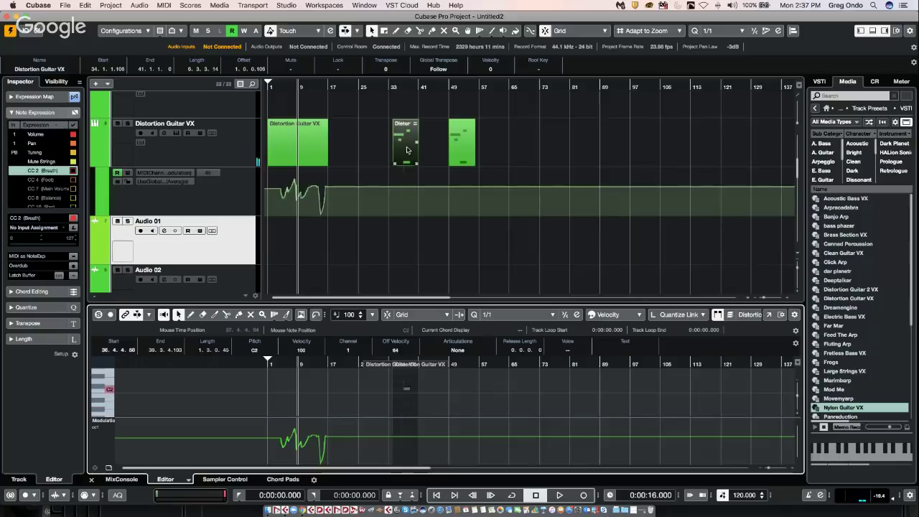
{"action": "scroll", "coordinate": [402, 380], "scroll_direction": "up", "scroll_amount": 3}
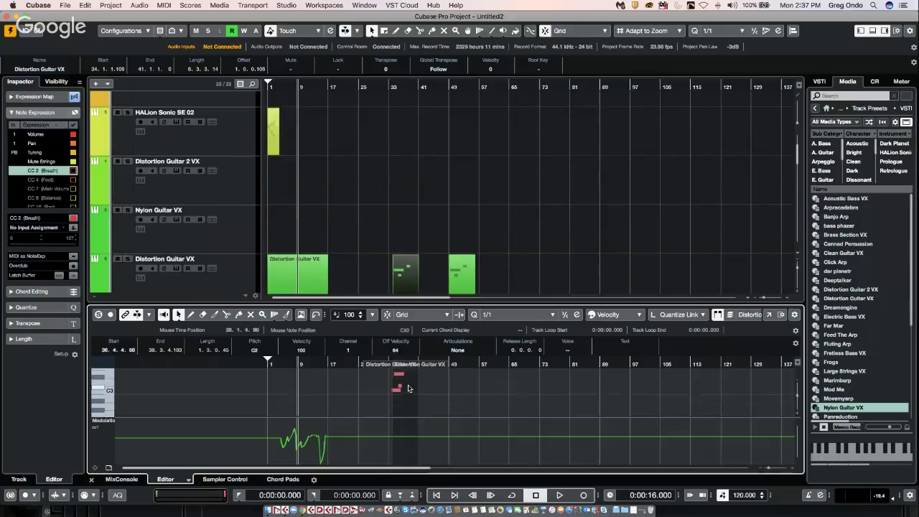
{"action": "left_click_drag", "start_coordinate": [401, 374], "coordinate": [403, 399]}
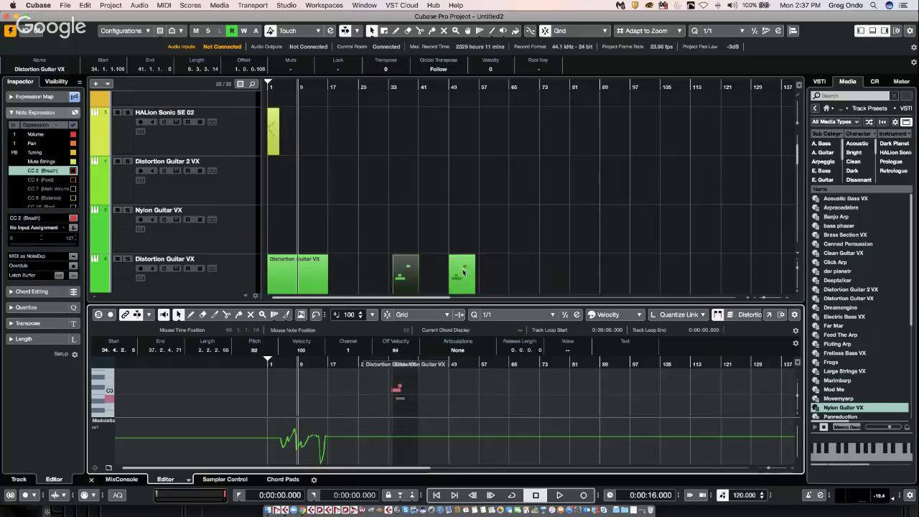
Step: Convert the Distortion Guitar VX part starting at bar 34 to a real copy and raise one of its notes to E4
{"action": "scroll", "coordinate": [535, 272], "scroll_direction": "down", "scroll_amount": 1}
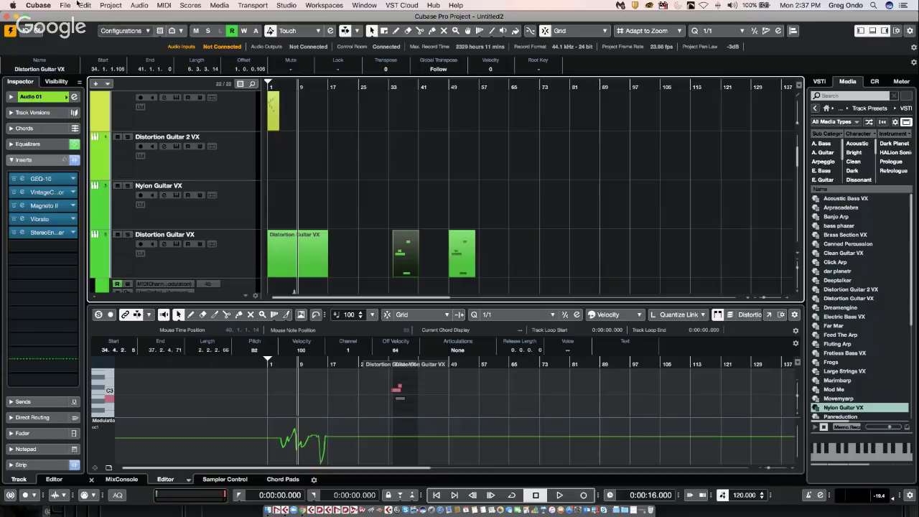
{"action": "left_click", "coordinate": [110, 5]}
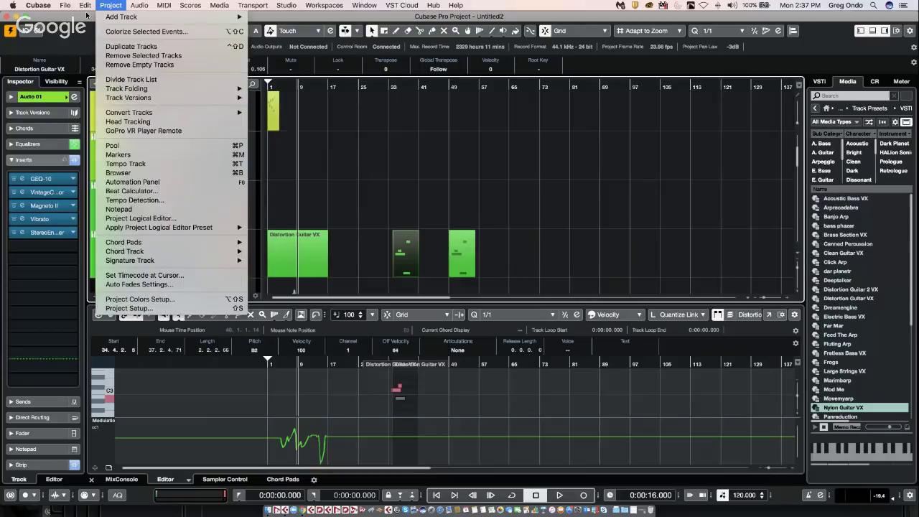
{"action": "mouse_move", "coordinate": [85, 7]}
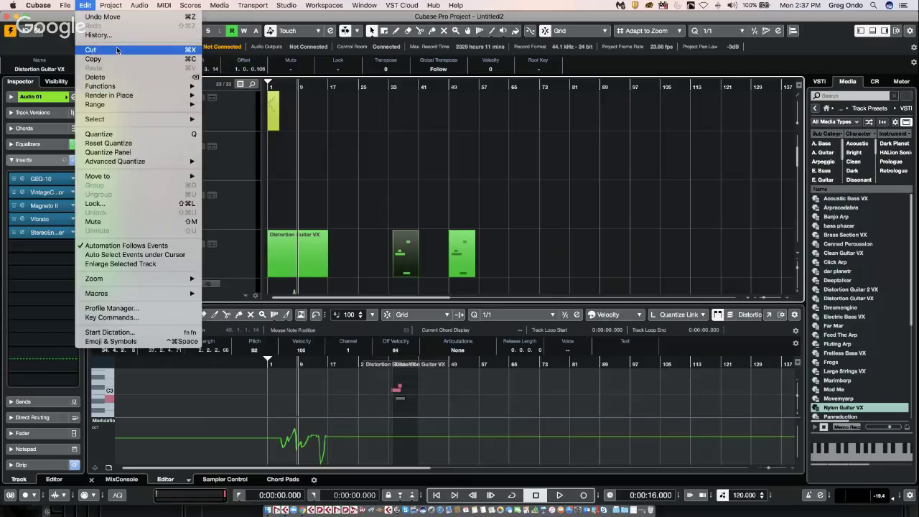
{"action": "mouse_move", "coordinate": [108, 123]}
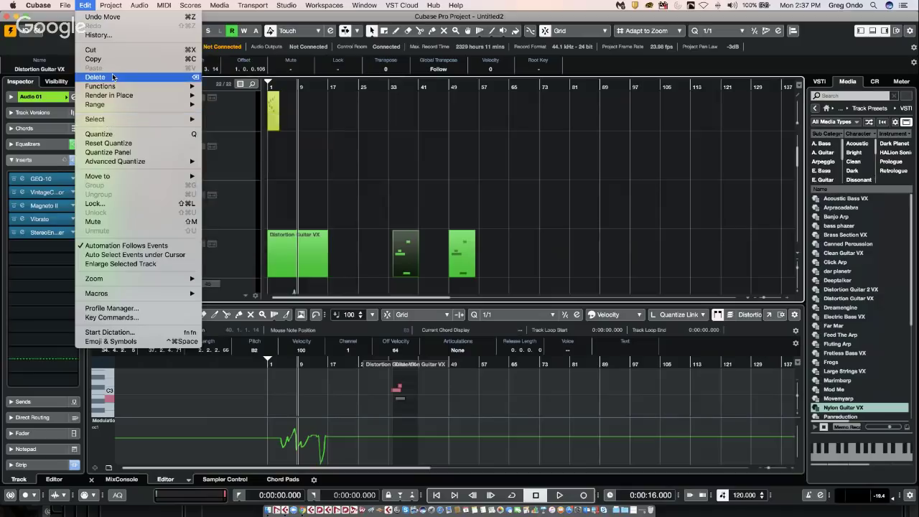
{"action": "mouse_move", "coordinate": [109, 88]}
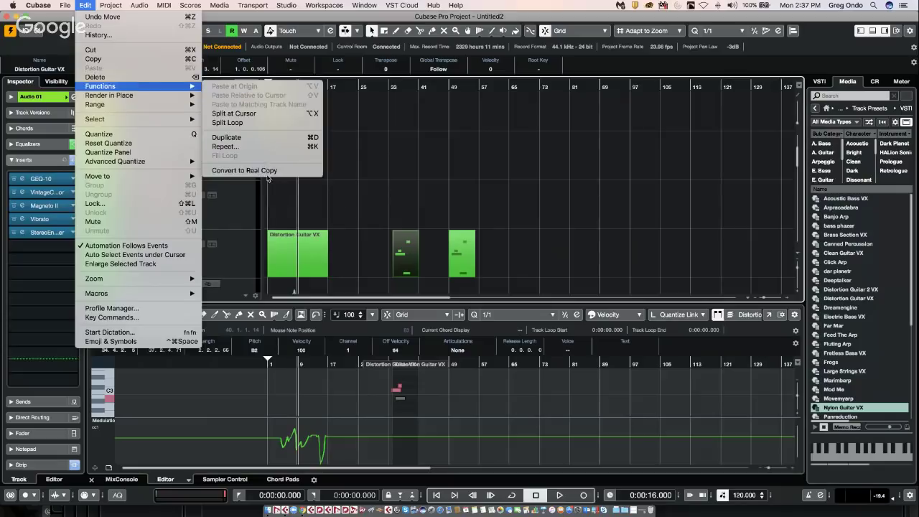
{"action": "left_click", "coordinate": [267, 171]}
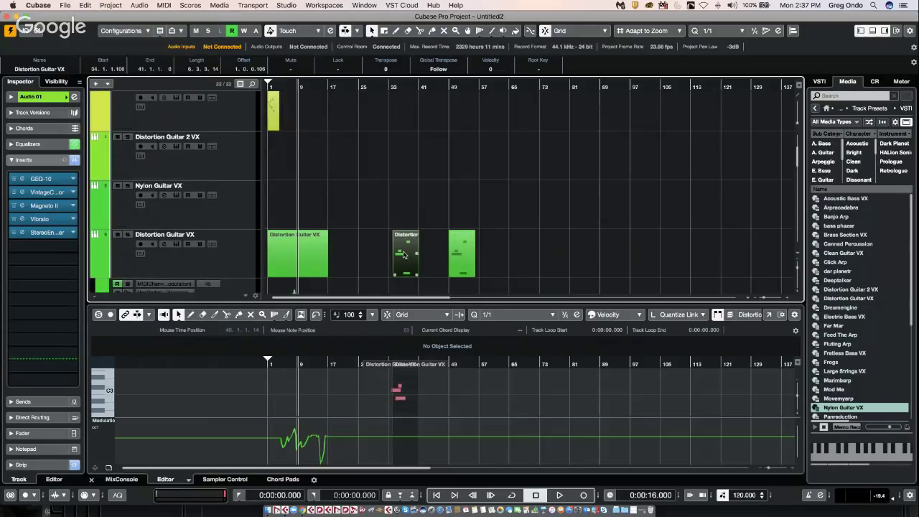
{"action": "left_click", "coordinate": [400, 393]}
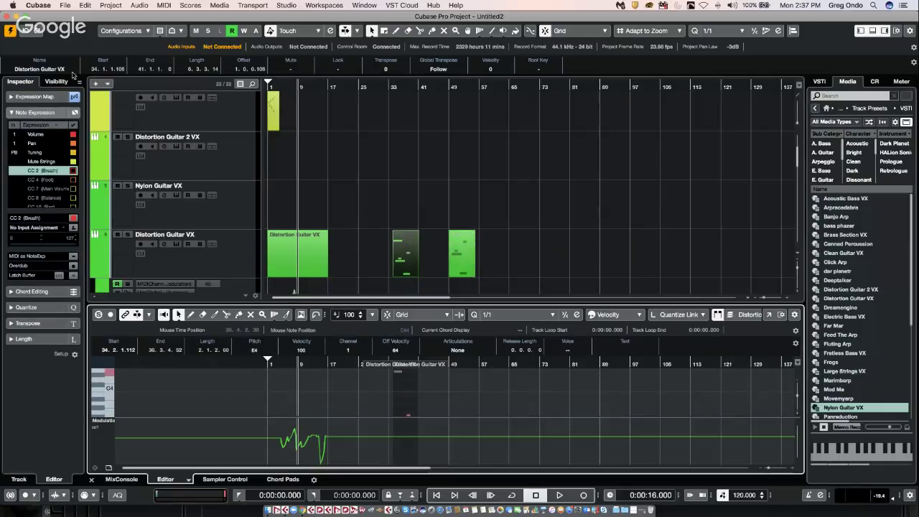
Step: Copy the bar 49 part to bar 65, and move the bar 34 part's E4 note earlier to C4, enlarging the part
{"action": "left_click_drag", "start_coordinate": [461, 250], "coordinate": [523, 247]}
{"action": "left_click", "coordinate": [458, 257]}
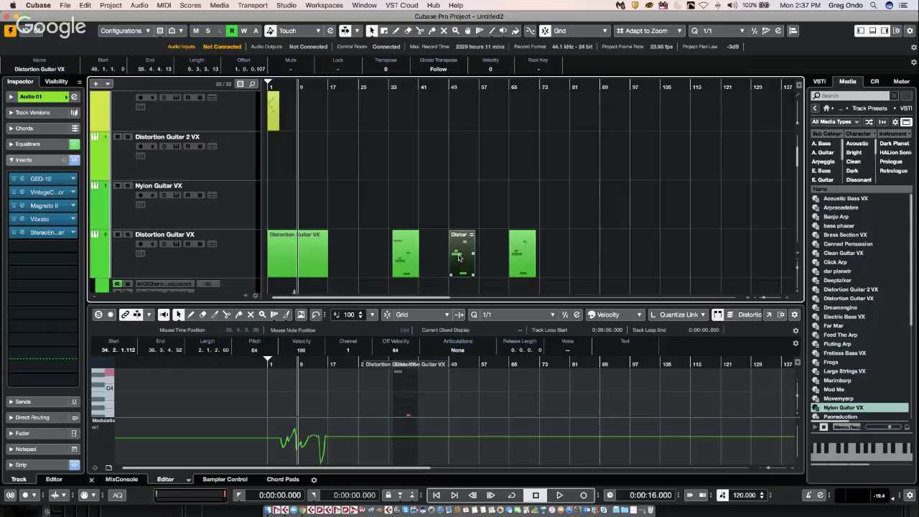
{"action": "left_click", "coordinate": [399, 386]}
{"action": "left_click_drag", "start_coordinate": [399, 386], "coordinate": [460, 382]}
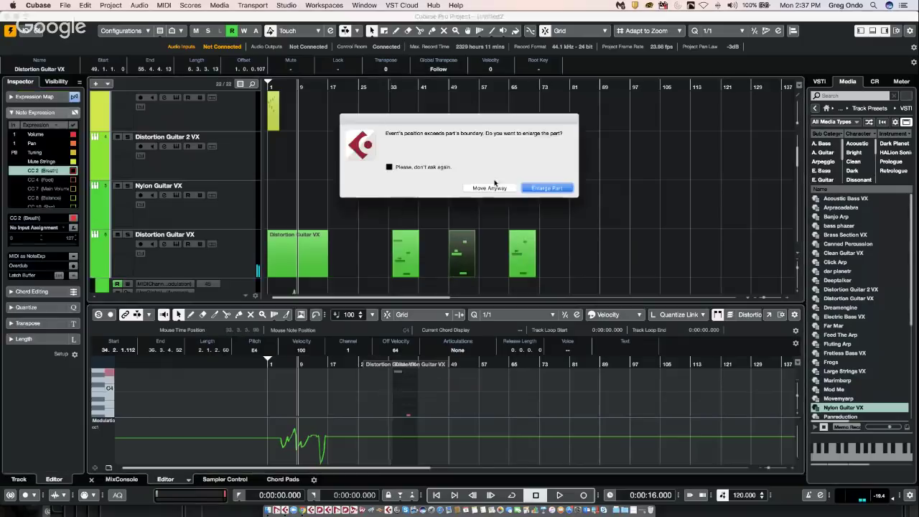
{"action": "left_click", "coordinate": [550, 188]}
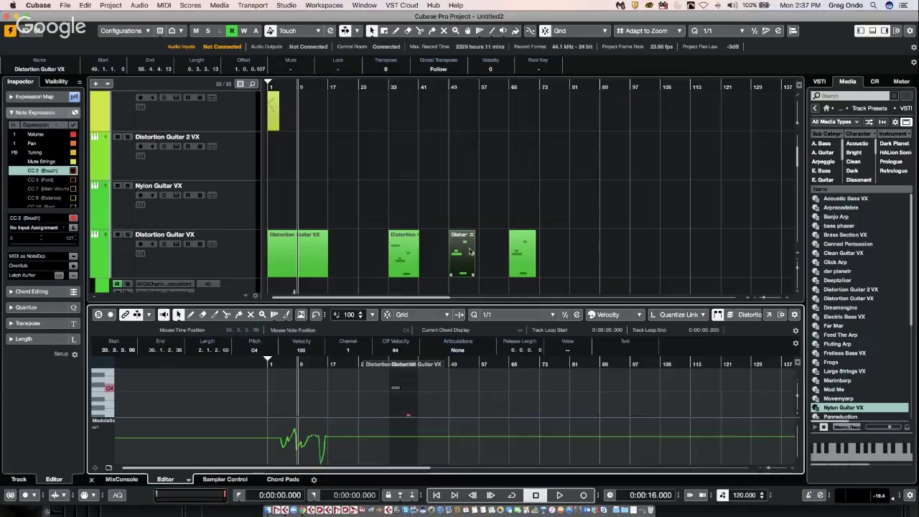
Step: Show the Convert to Real Copy command for the bar 49 part without applying it
{"action": "left_click", "coordinate": [83, 5]}
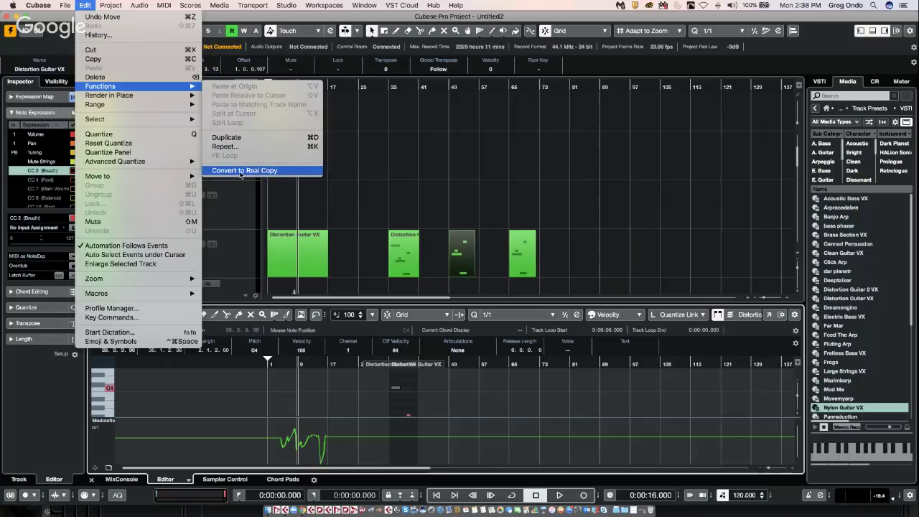
{"action": "left_click", "coordinate": [434, 165]}
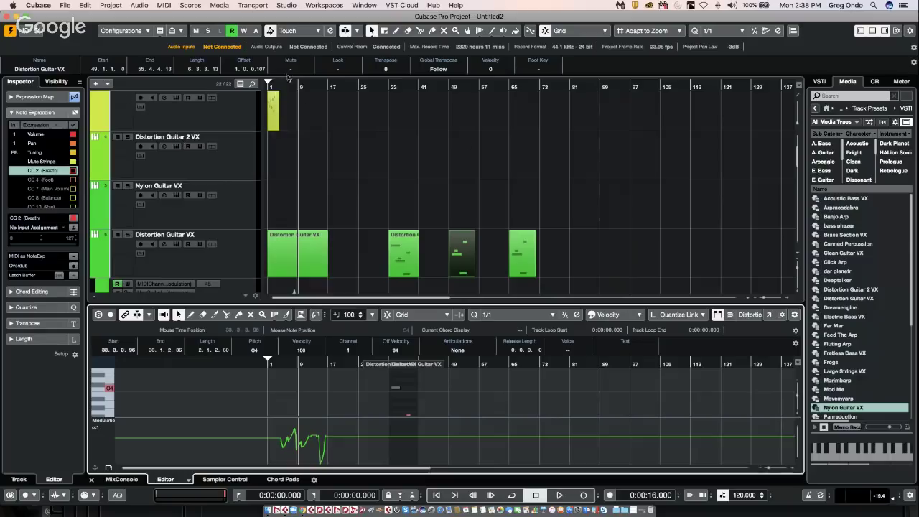
Step: Delete the HALion Sonic SE 02 part and all Distortion Guitar VX parts from the project
{"action": "left_click_drag", "start_coordinate": [290, 85], "coordinate": [292, 108]}
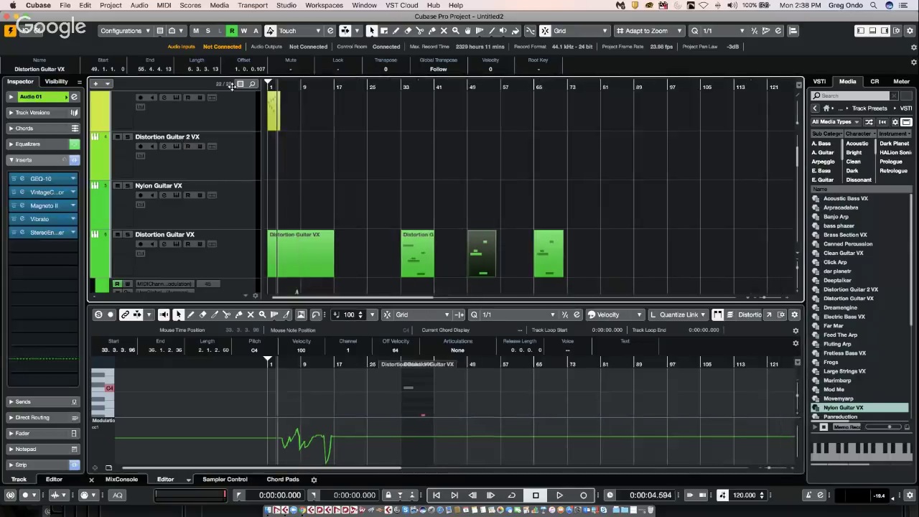
{"action": "left_click_drag", "start_coordinate": [657, 280], "coordinate": [264, 104]}
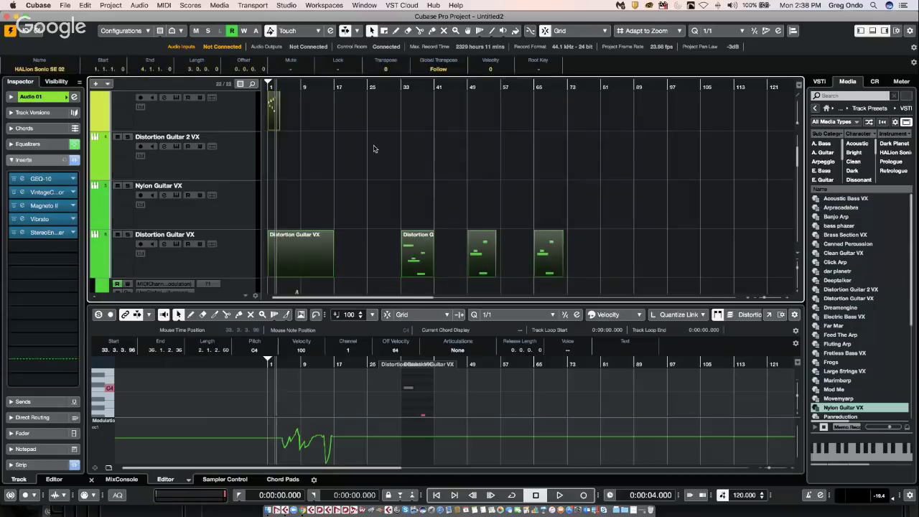
{"action": "key", "text": "Delete"}
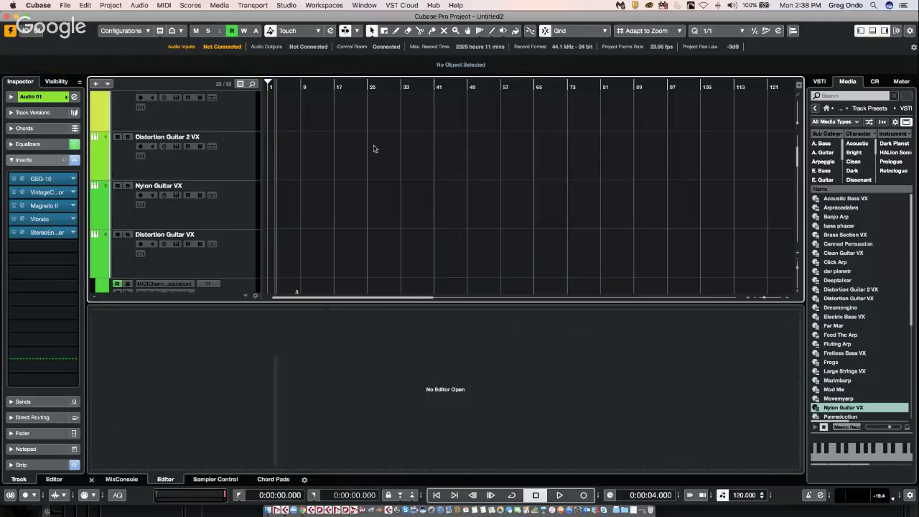
Step: Create a new empty project in the folder containing eq test.cpr
{"action": "left_click", "coordinate": [65, 5]}
{"action": "left_click", "coordinate": [79, 17]}
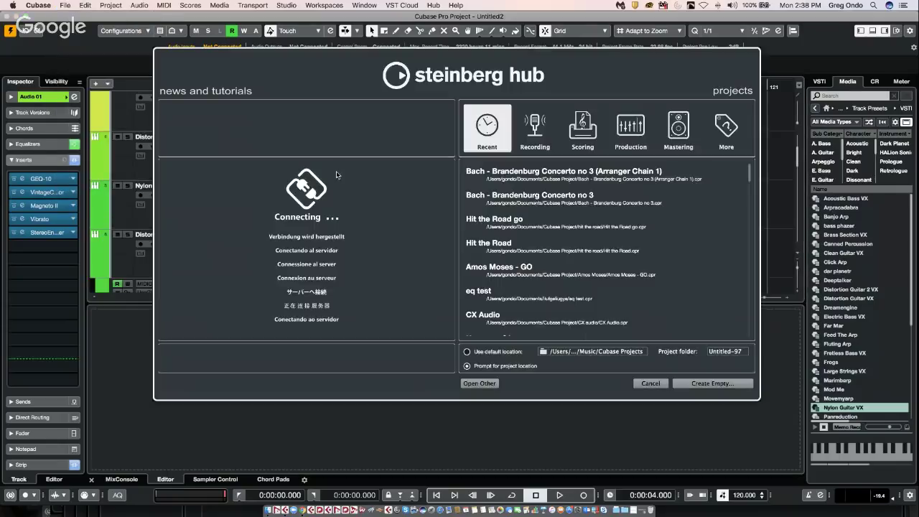
{"action": "left_click", "coordinate": [710, 384]}
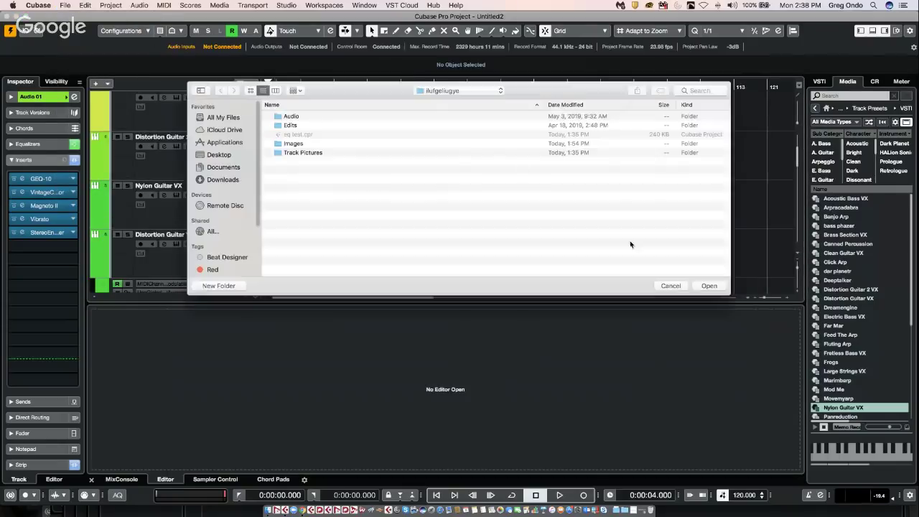
{"action": "left_click", "coordinate": [709, 286]}
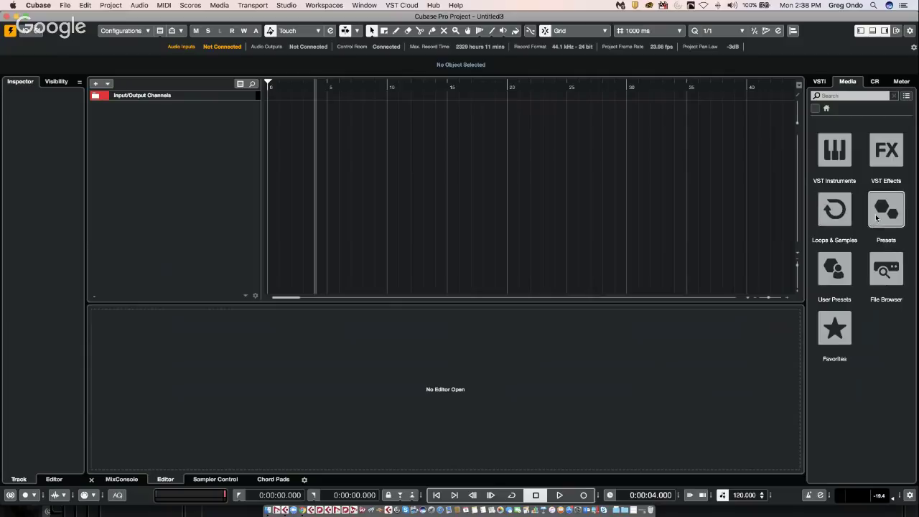
Step: Browse the Caleidoscope loops and samples and place Atmo 07_AM at the project start on a new audio track
{"action": "left_click", "coordinate": [827, 109]}
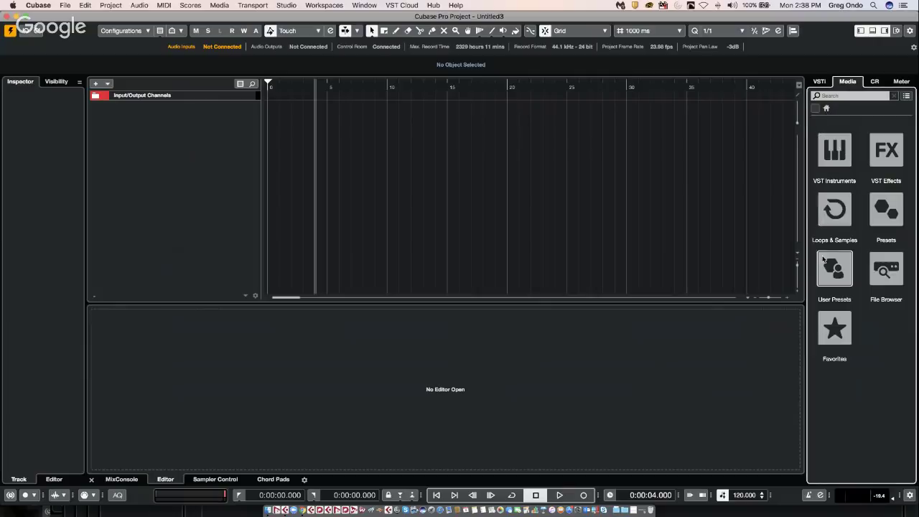
{"action": "left_click", "coordinate": [820, 81]}
{"action": "left_click", "coordinate": [849, 81]}
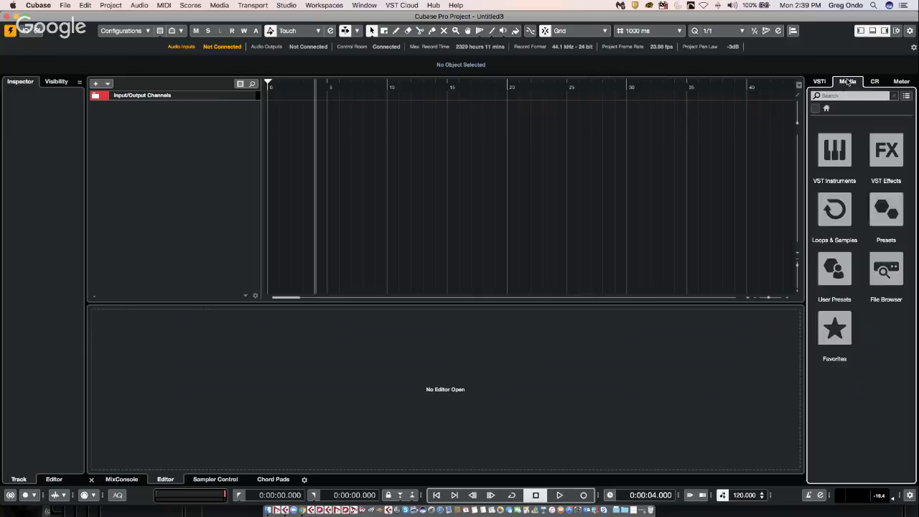
{"action": "left_click", "coordinate": [834, 210]}
{"action": "left_click", "coordinate": [888, 237]}
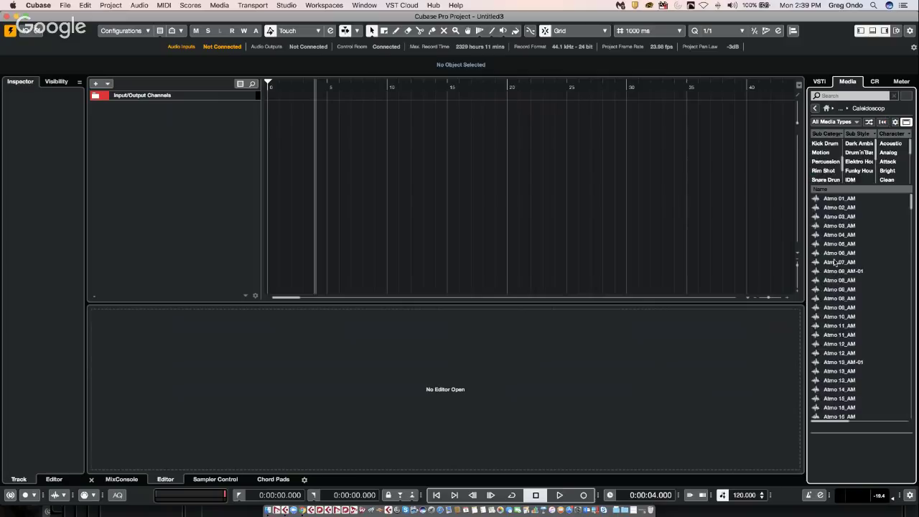
{"action": "left_click_drag", "start_coordinate": [840, 263], "coordinate": [281, 115]}
Step: Make the Atmo 07_AM track taller and apply a fade-out across the full length of its audio event
{"action": "left_click_drag", "start_coordinate": [201, 120], "coordinate": [191, 170]}
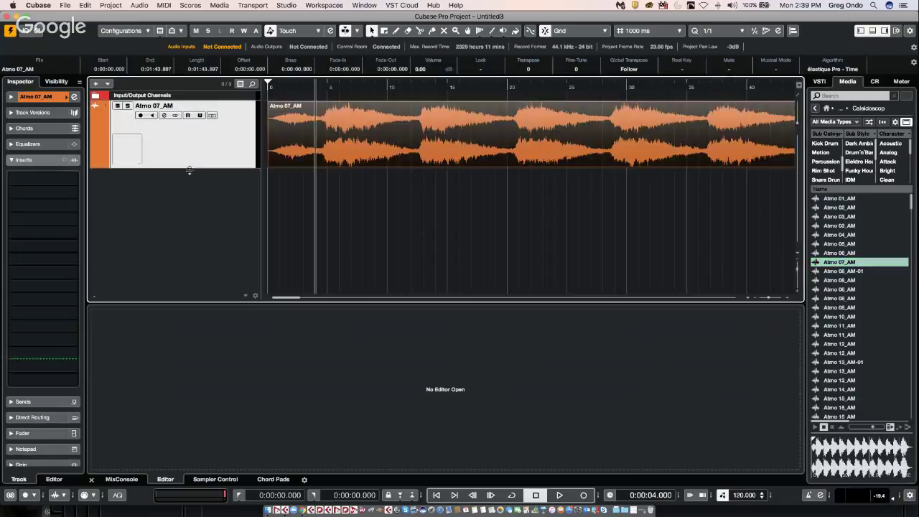
{"action": "left_click_drag", "start_coordinate": [289, 86], "coordinate": [287, 48]}
{"action": "left_click_drag", "start_coordinate": [618, 104], "coordinate": [232, 112]}
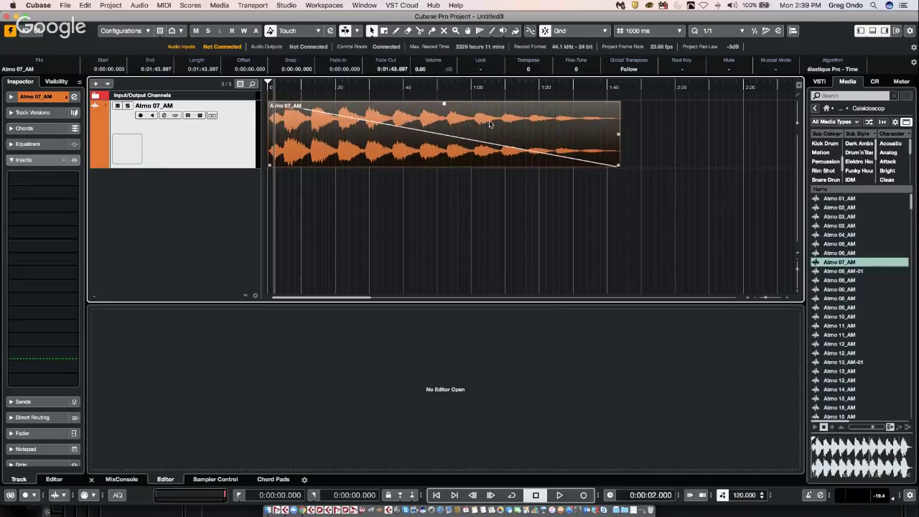
Step: Set up an AAF export of the Atmo 07_AM track without the locator range limit, exporting all to one file
{"action": "left_click", "coordinate": [64, 6]}
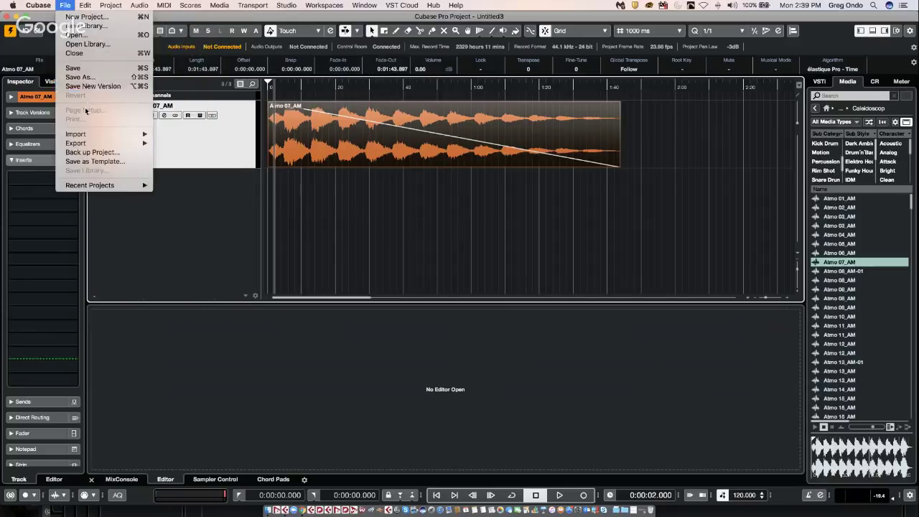
{"action": "mouse_move", "coordinate": [89, 143]}
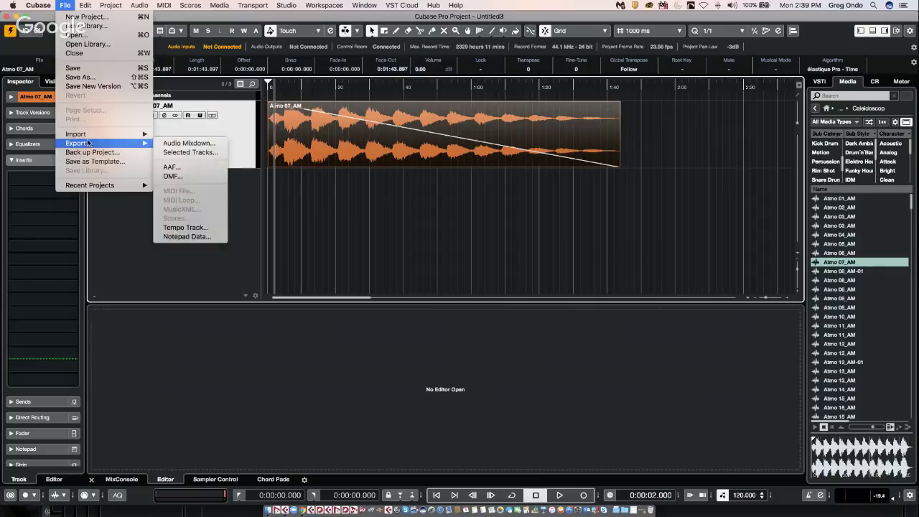
{"action": "left_click", "coordinate": [170, 168]}
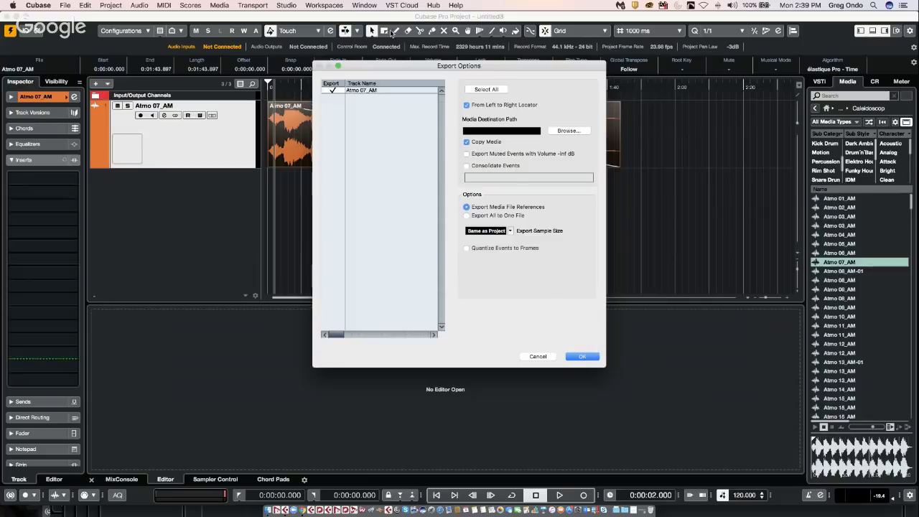
{"action": "left_click", "coordinate": [466, 105]}
{"action": "left_click", "coordinate": [467, 216]}
{"action": "left_click", "coordinate": [584, 356]}
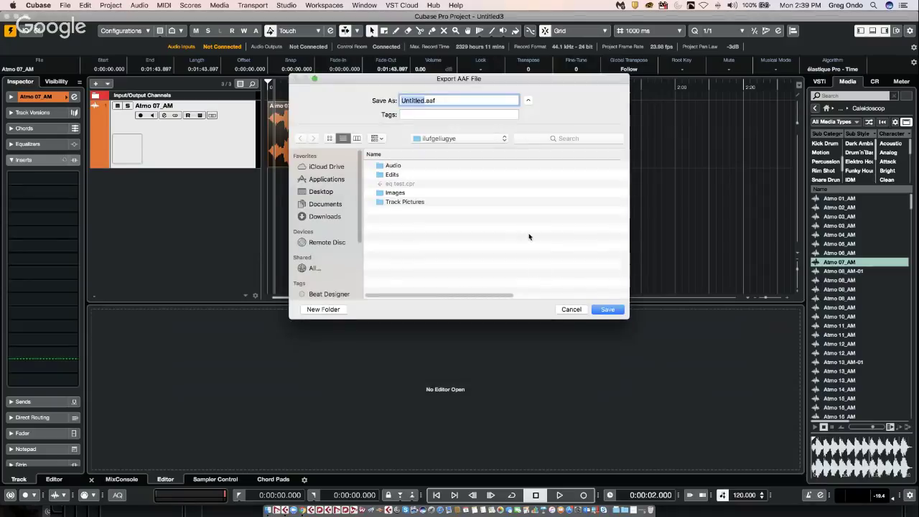
Step: Save the AAF export to the Desktop as "AAF May hang.aaf" and acknowledge the compatibility notes
{"action": "type", "text": "AAF May hang"}
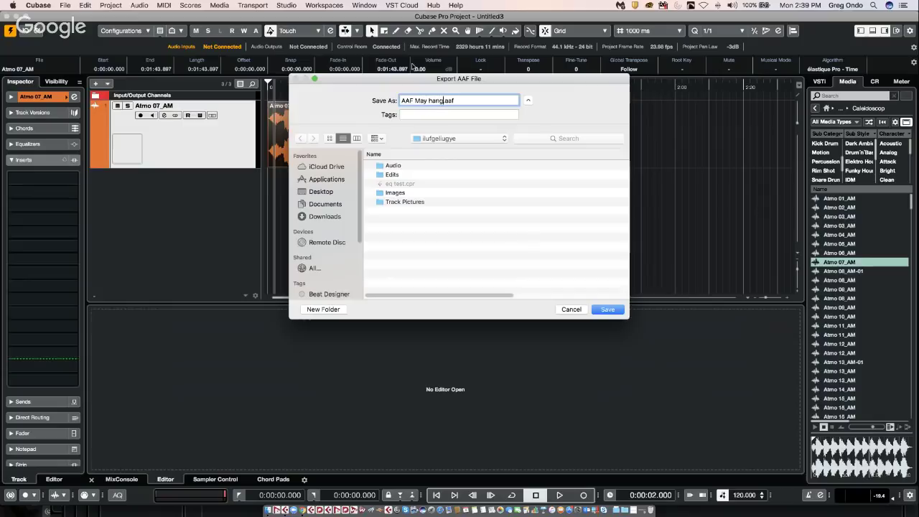
{"action": "left_click", "coordinate": [441, 139]}
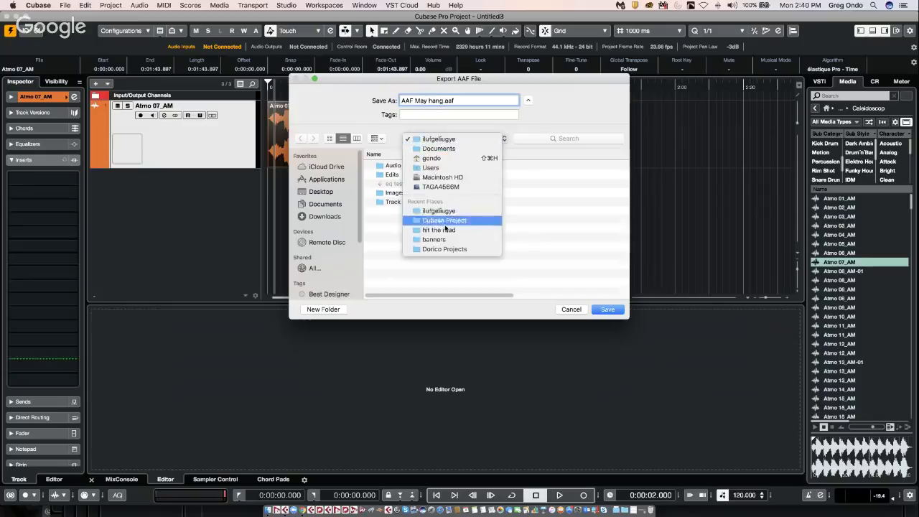
{"action": "left_click", "coordinate": [327, 193]}
{"action": "left_click", "coordinate": [327, 192]}
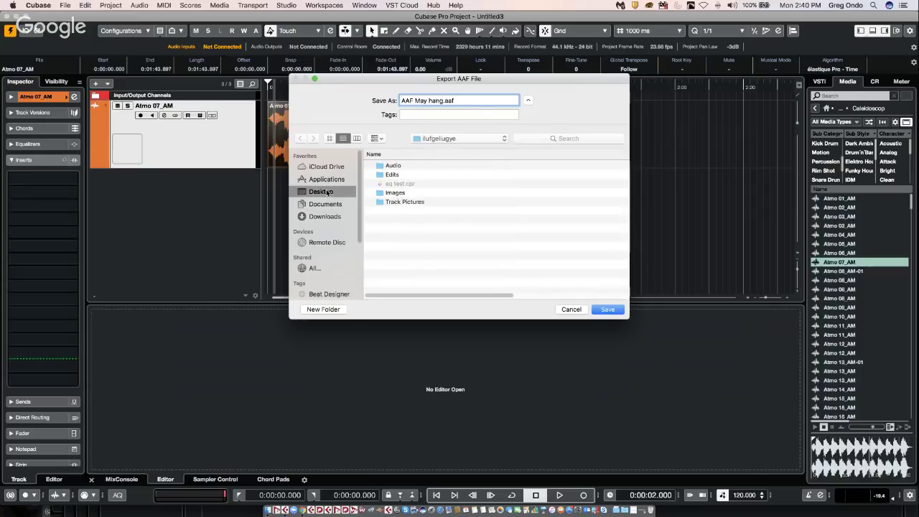
{"action": "left_click", "coordinate": [605, 309]}
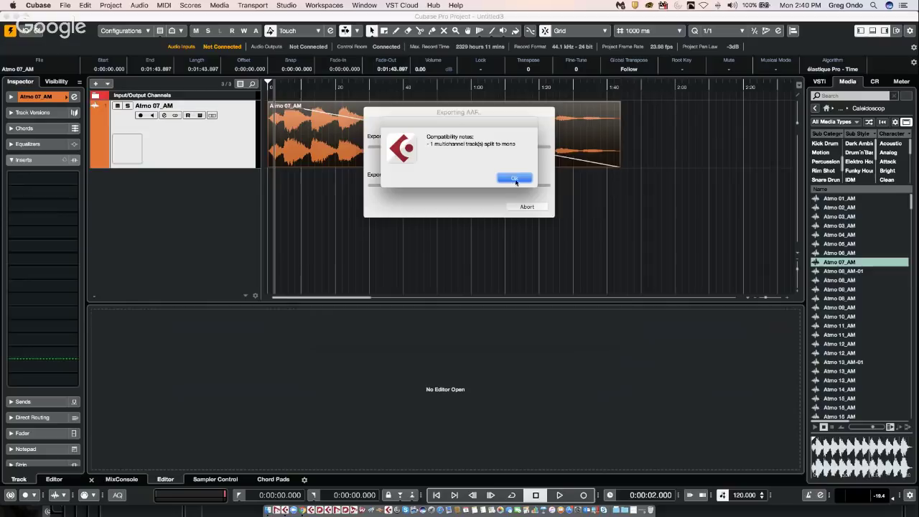
{"action": "left_click", "coordinate": [515, 180]}
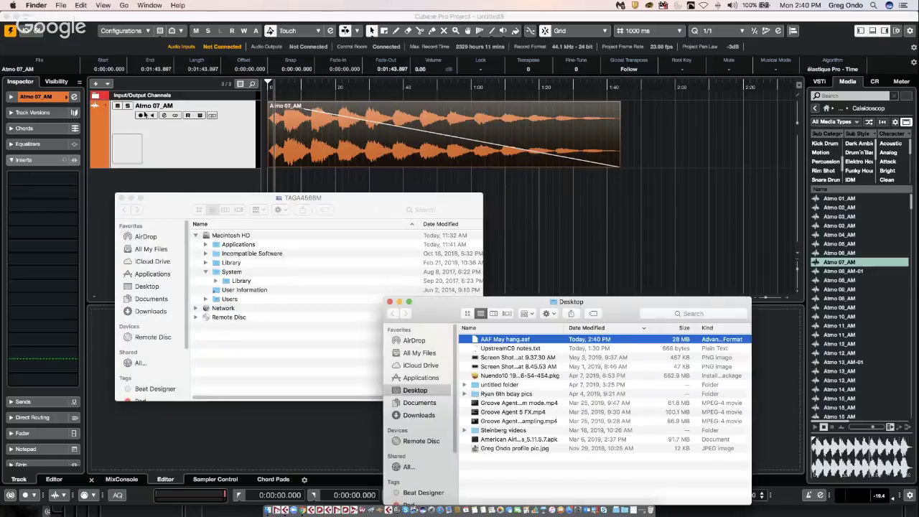
Step: Close the Atmo 07_AM project without saving it and open the UpstreamC9 project
{"action": "left_click", "coordinate": [9, 16]}
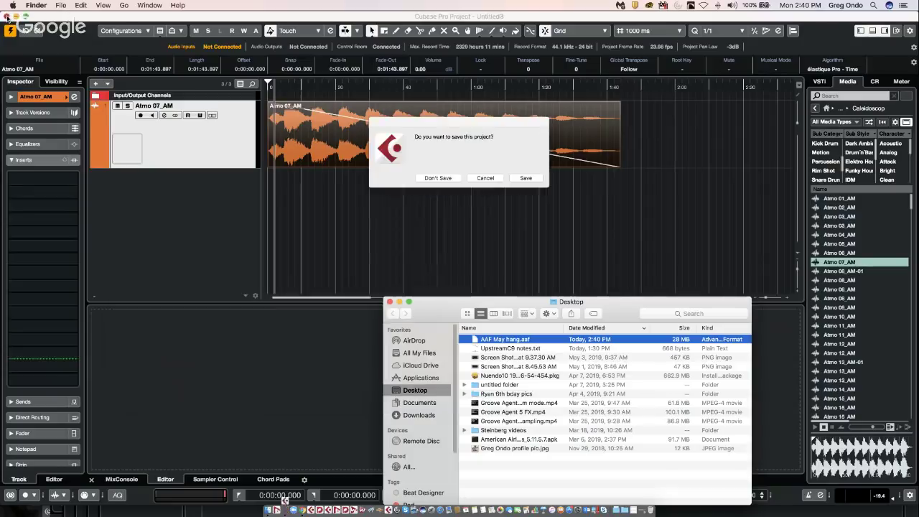
{"action": "left_click", "coordinate": [438, 178]}
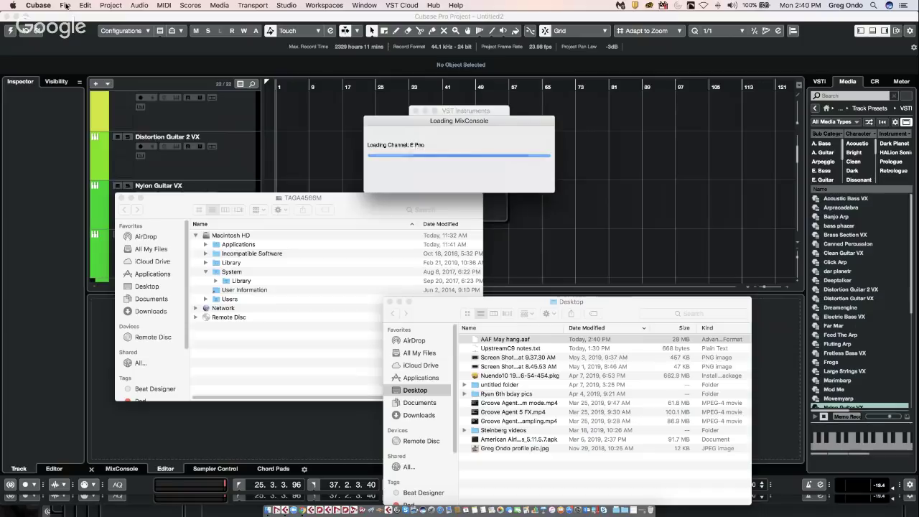
{"action": "left_click", "coordinate": [65, 5]}
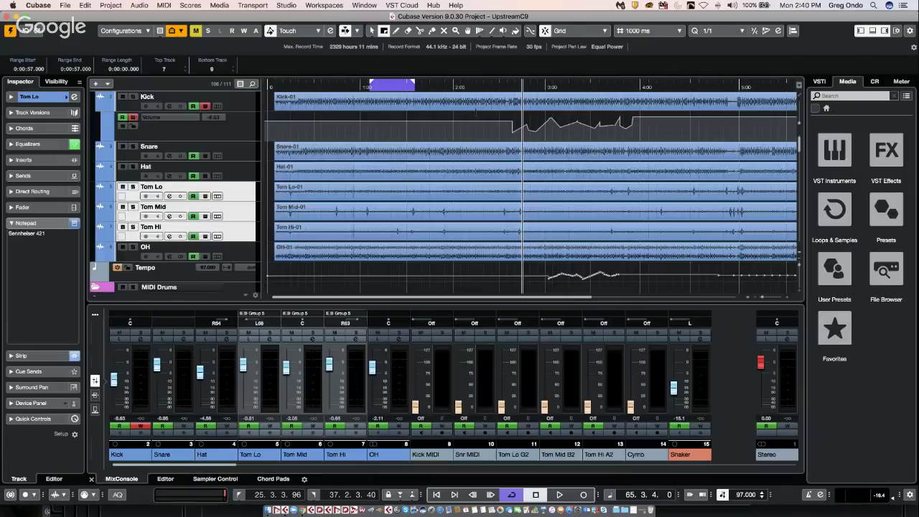
Step: Import "AAF May hang.aaf" from the Desktop into a new project, including both Atmo 07_AM audio tracks
{"action": "left_click", "coordinate": [66, 5]}
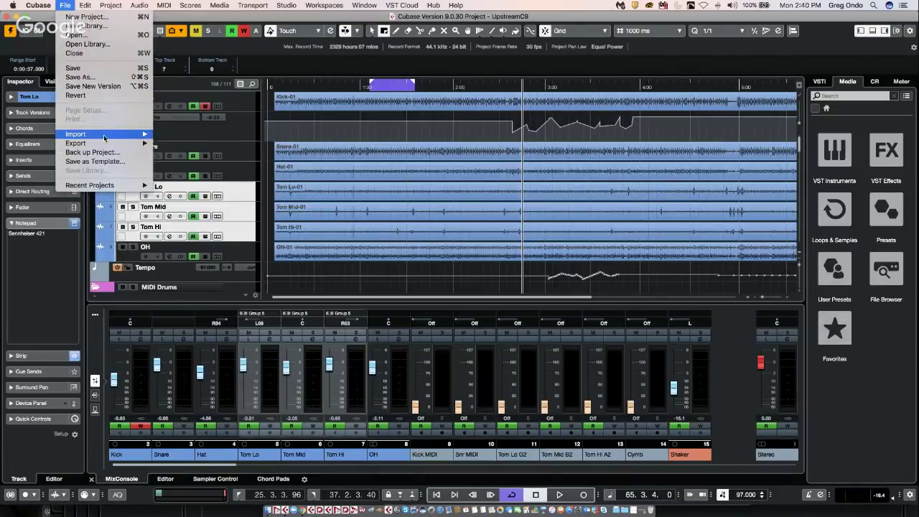
{"action": "mouse_move", "coordinate": [124, 137]}
{"action": "left_click", "coordinate": [169, 201]}
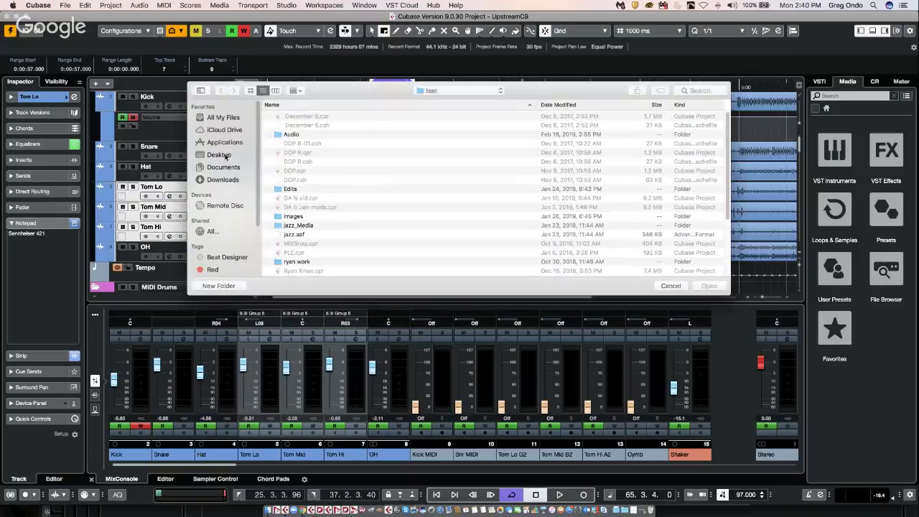
{"action": "left_click", "coordinate": [219, 155]}
{"action": "left_click", "coordinate": [310, 117]}
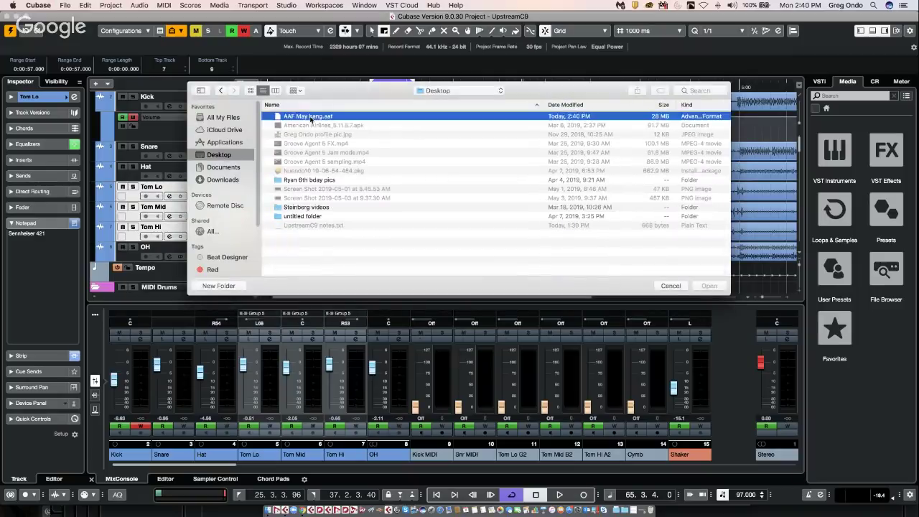
{"action": "key", "text": "Return"}
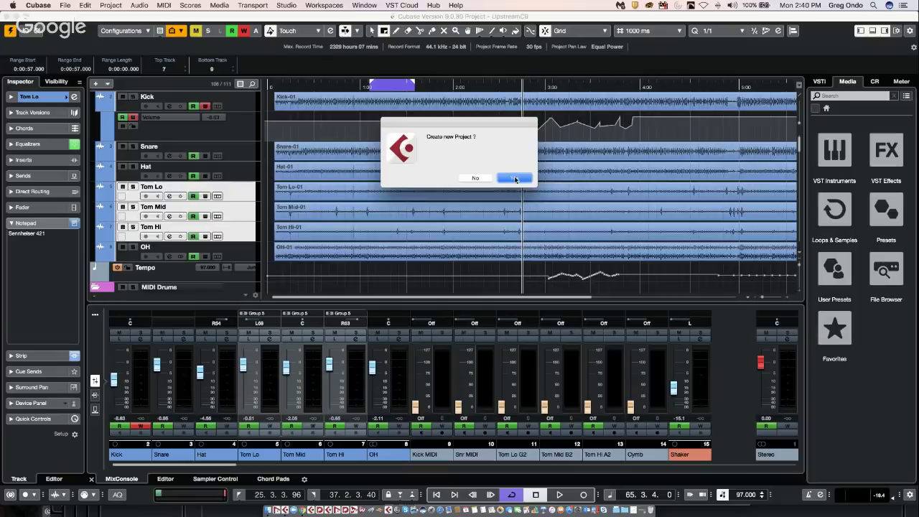
{"action": "left_click", "coordinate": [517, 179]}
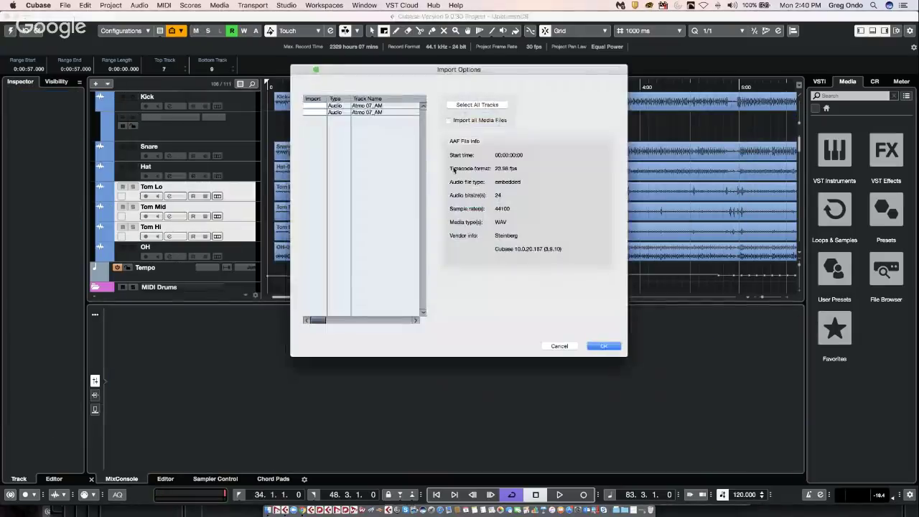
{"action": "left_click_drag", "start_coordinate": [311, 108], "coordinate": [313, 115]}
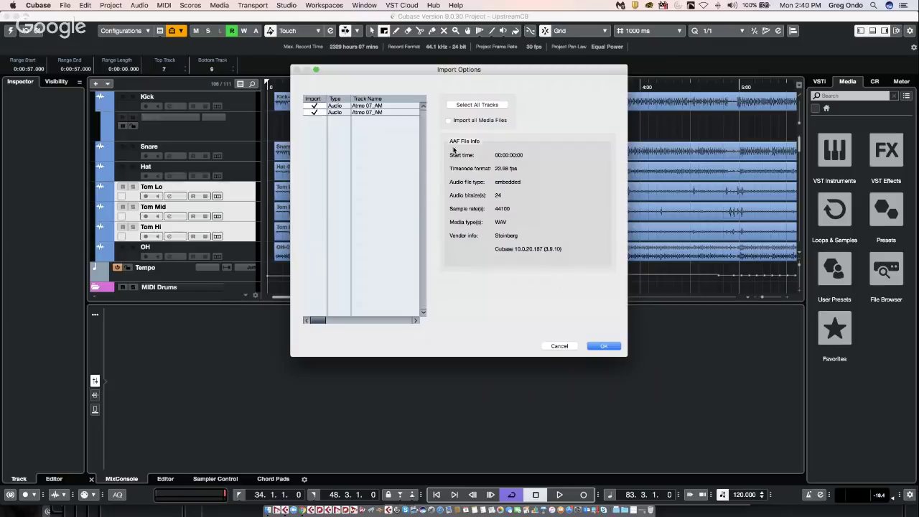
{"action": "left_click", "coordinate": [603, 346]}
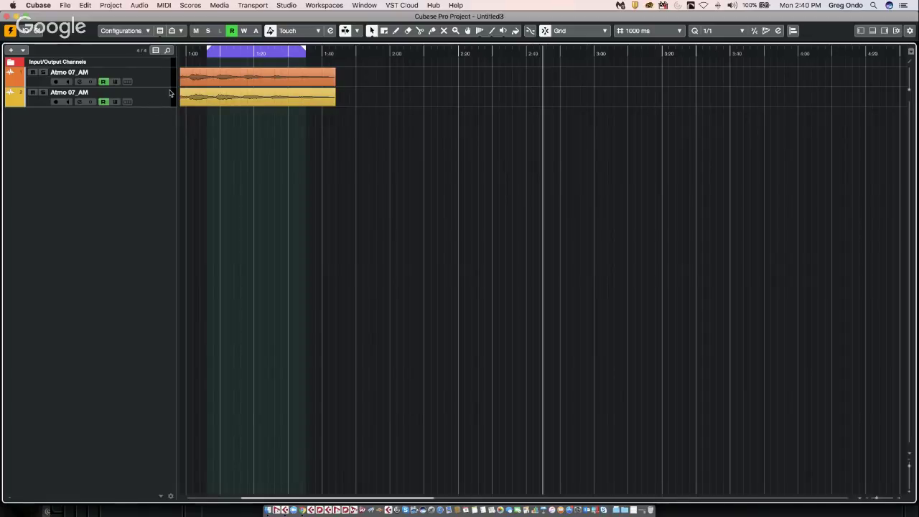
Step: Enlarge both Atmo 07_AM tracks to about the same height to inspect the imported waveforms
{"action": "left_click_drag", "start_coordinate": [149, 104], "coordinate": [154, 185]}
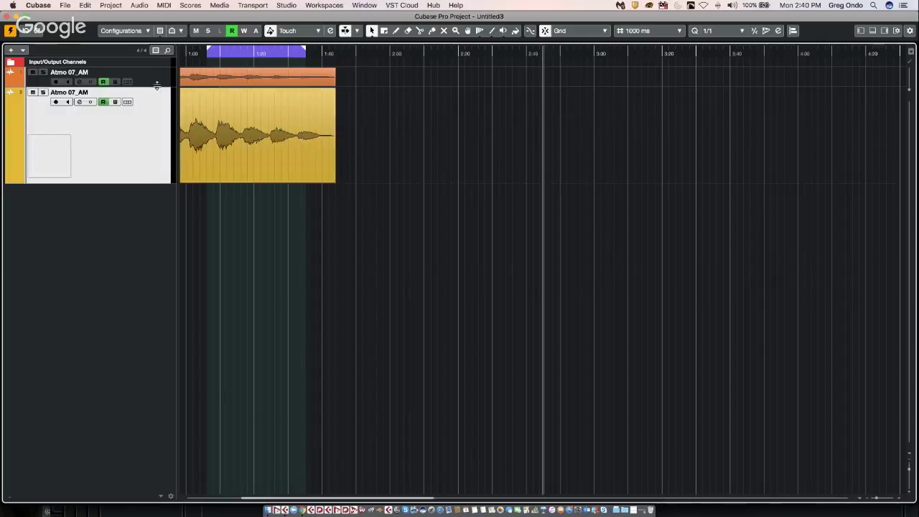
{"action": "left_click_drag", "start_coordinate": [154, 87], "coordinate": [150, 125]}
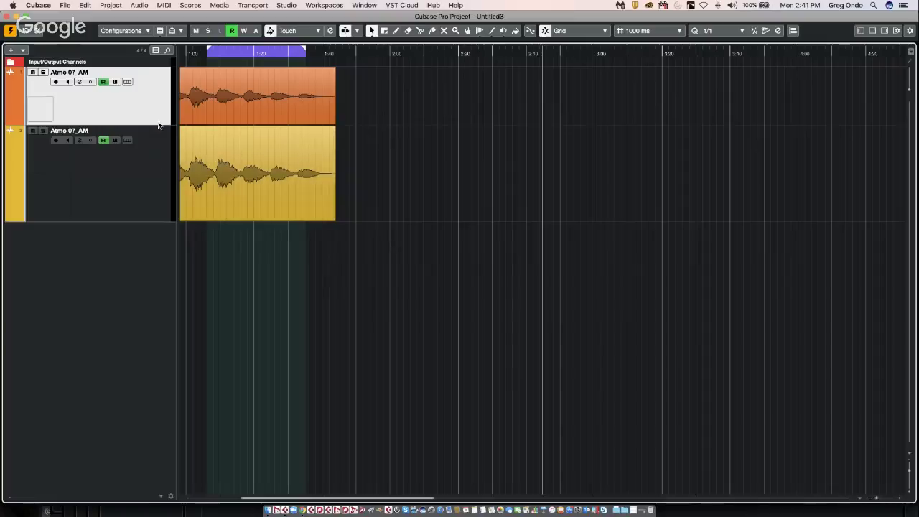
{"action": "left_click_drag", "start_coordinate": [158, 123], "coordinate": [156, 164]}
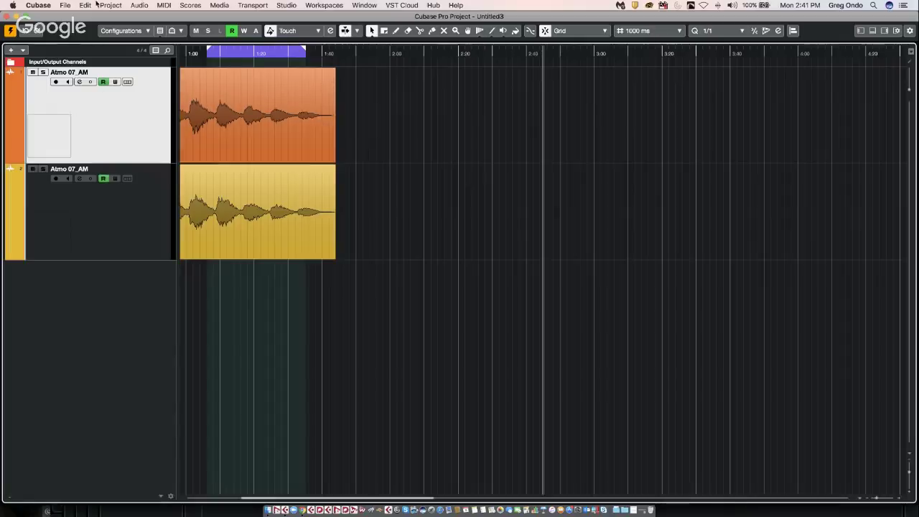
Step: Close the imported AAF project without saving it and delete its newly created files
{"action": "left_click", "coordinate": [6, 17]}
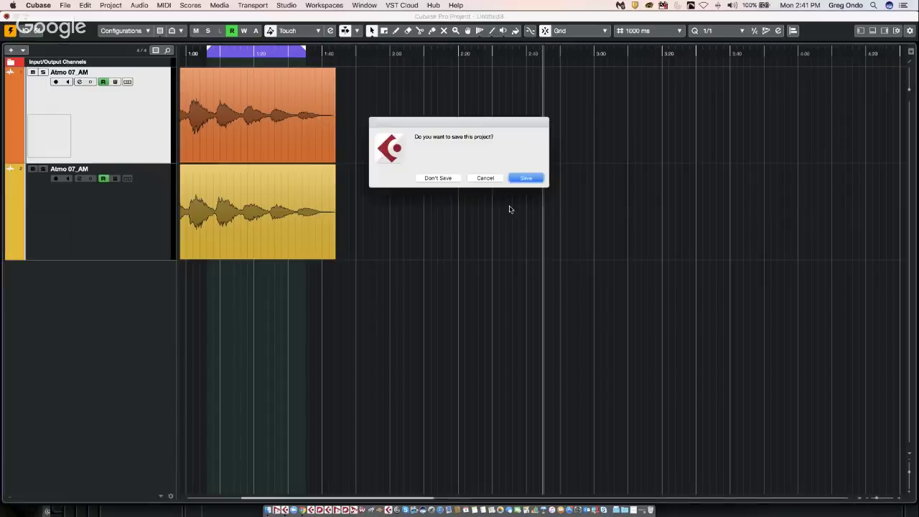
{"action": "left_click", "coordinate": [428, 178]}
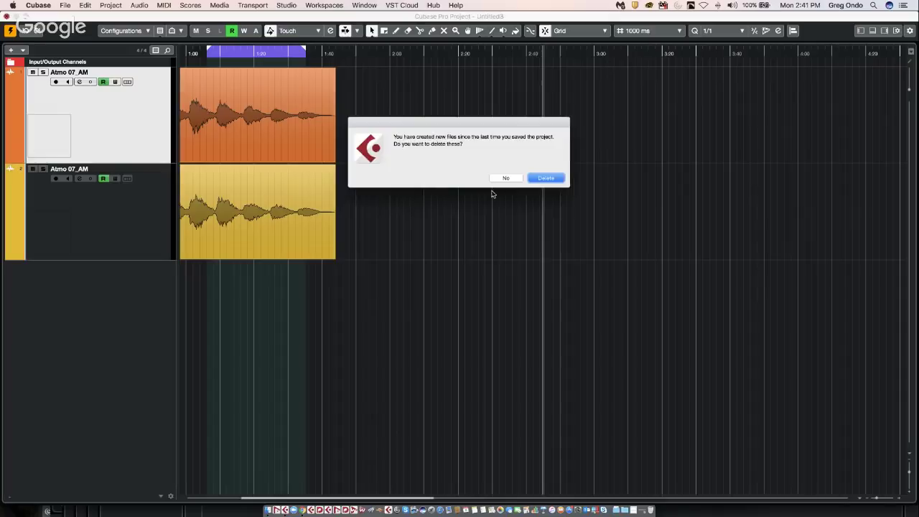
{"action": "left_click", "coordinate": [546, 178]}
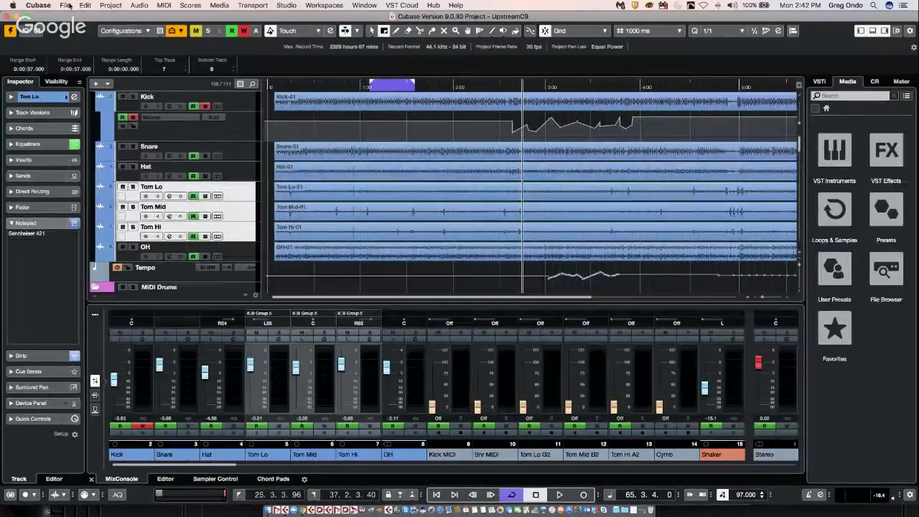
Step: Create a new empty project in the folder suggested for the project location
{"action": "left_click", "coordinate": [65, 5]}
{"action": "left_click", "coordinate": [78, 17]}
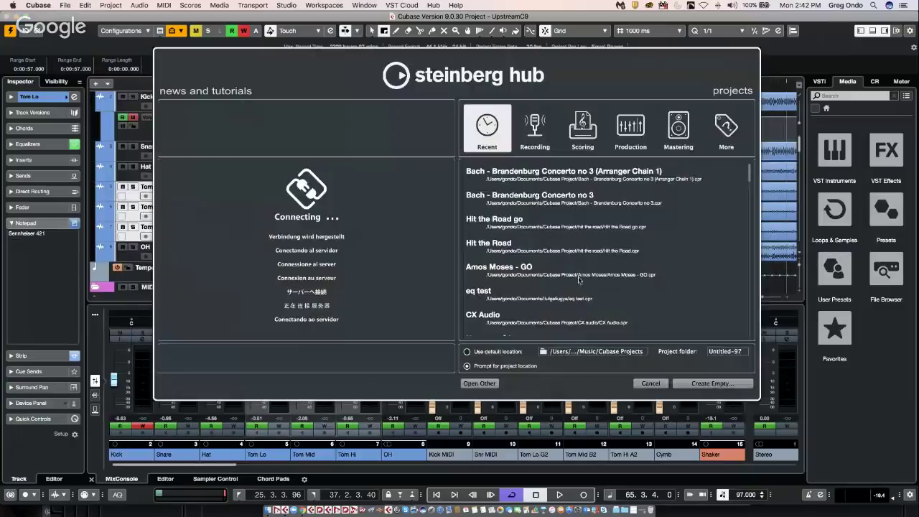
{"action": "left_click", "coordinate": [701, 384]}
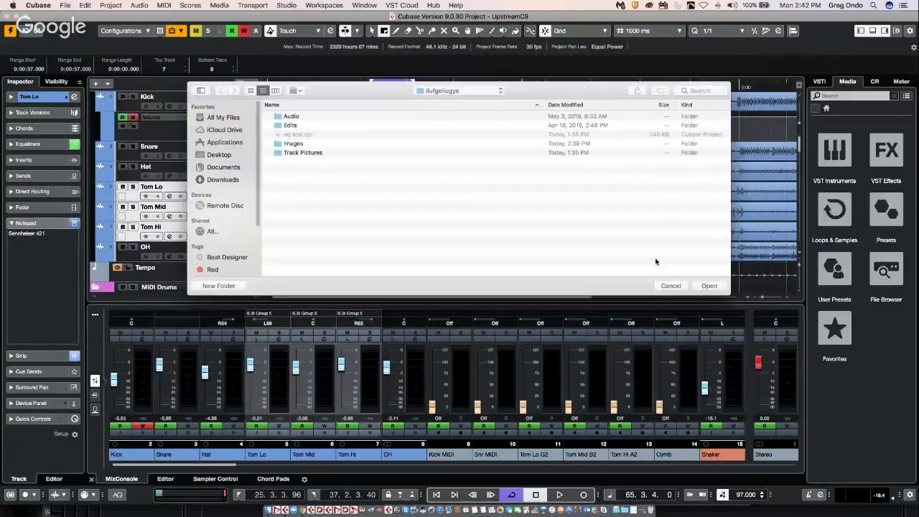
{"action": "left_click", "coordinate": [709, 286]}
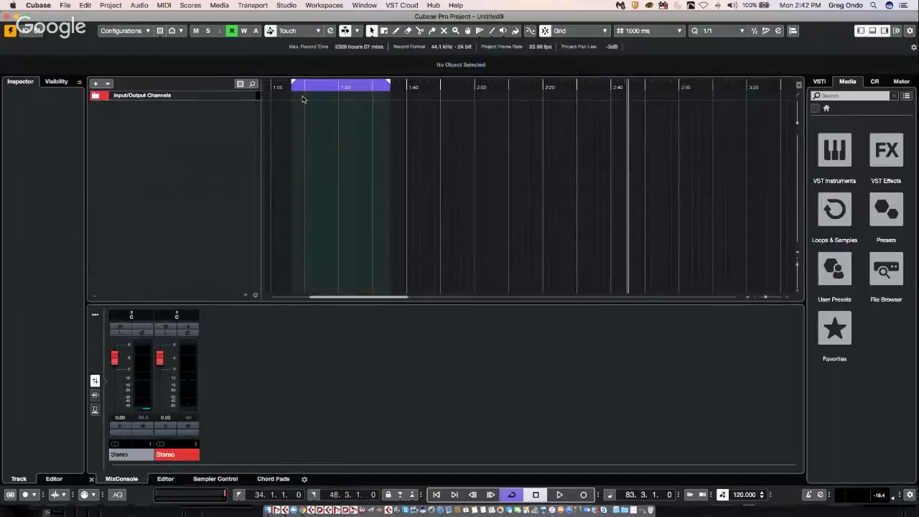
Step: Switch the ruler to bars and beats and set the locators from bar 33 to bar 34
{"action": "right_click", "coordinate": [304, 90]}
{"action": "left_click", "coordinate": [311, 94]}
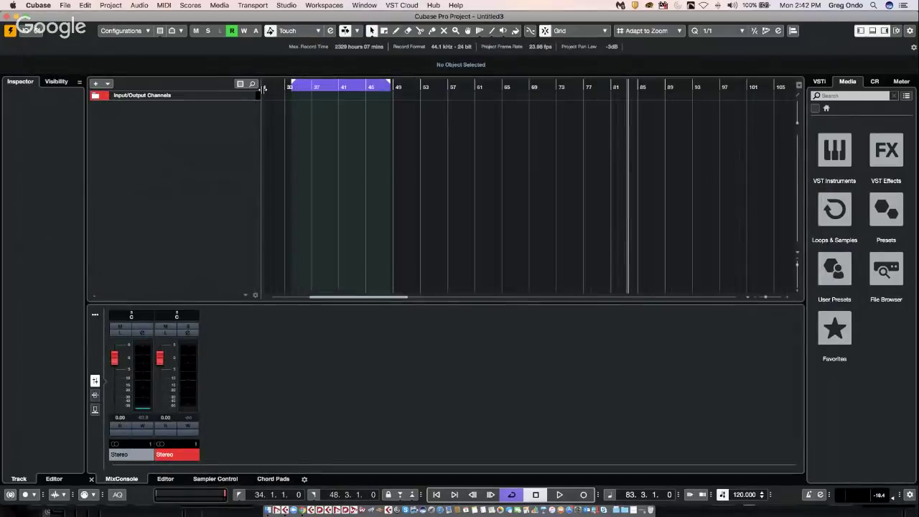
{"action": "left_click_drag", "start_coordinate": [292, 83], "coordinate": [286, 82]}
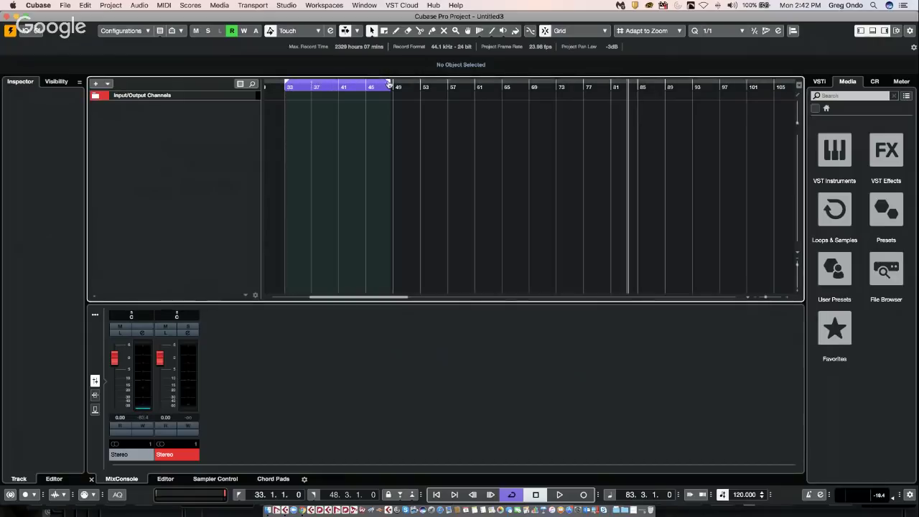
{"action": "left_click_drag", "start_coordinate": [388, 84], "coordinate": [277, 123]}
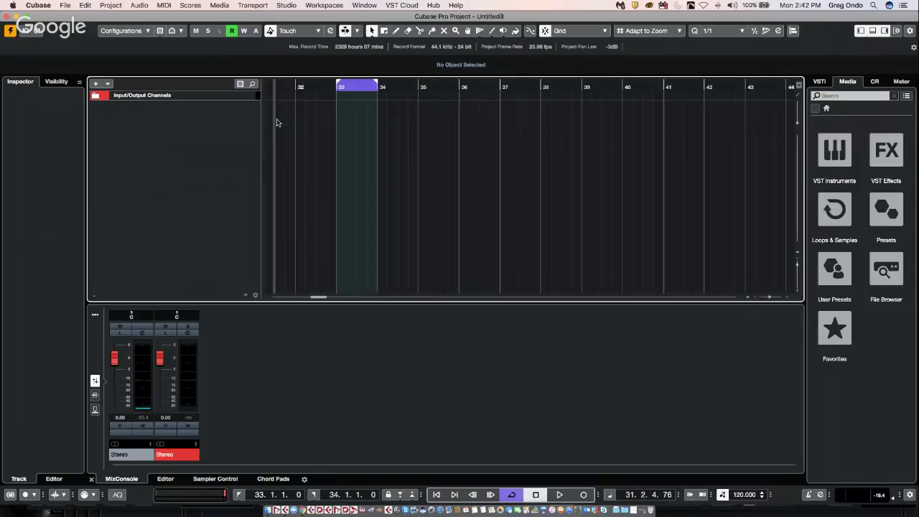
Step: Add one HALion Sonic SE instrument track with stereo output and close the instrument's window
{"action": "right_click", "coordinate": [179, 122]}
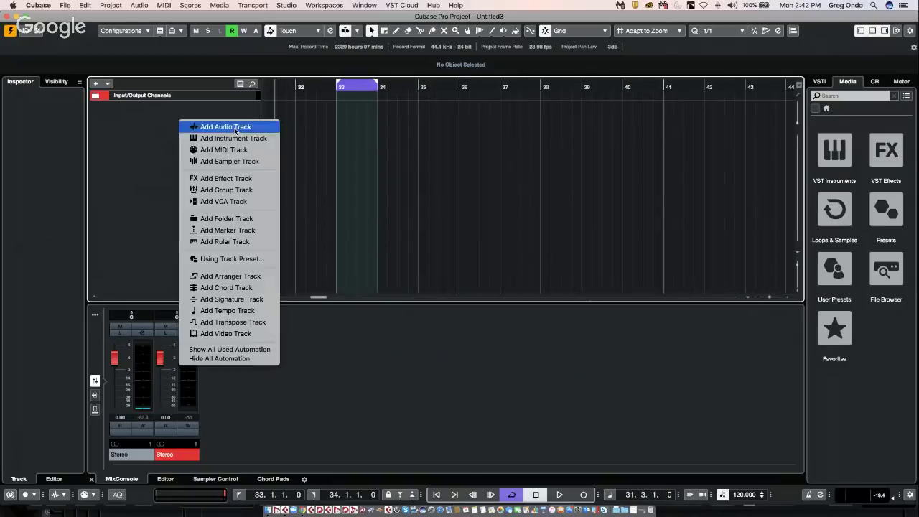
{"action": "left_click", "coordinate": [234, 138]}
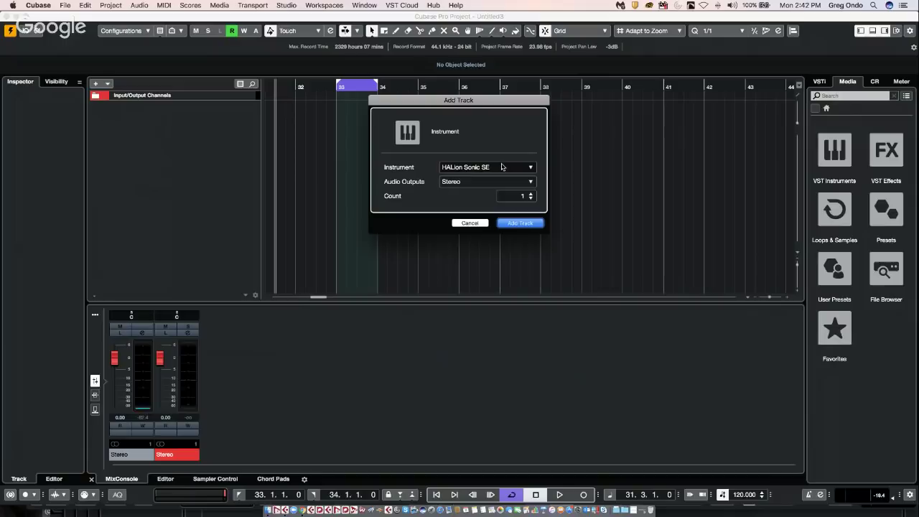
{"action": "left_click", "coordinate": [502, 167]}
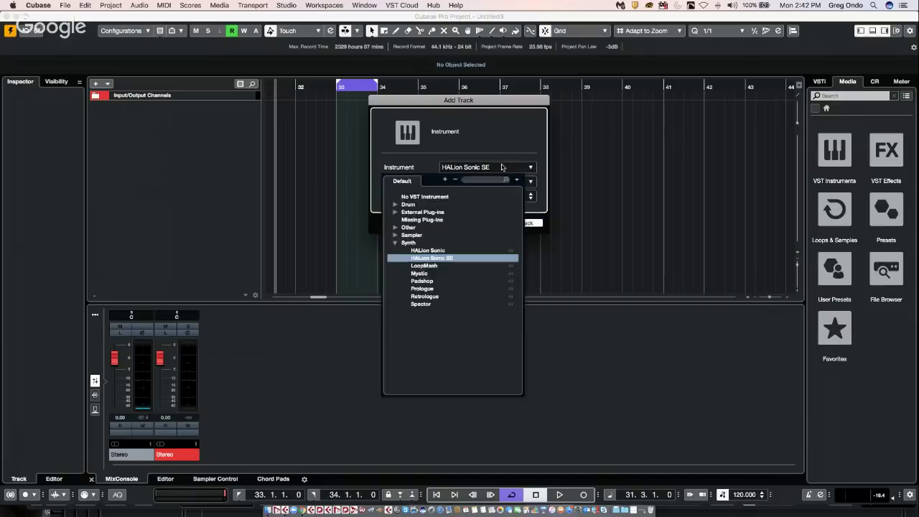
{"action": "left_click", "coordinate": [530, 250]}
{"action": "left_click", "coordinate": [524, 226]}
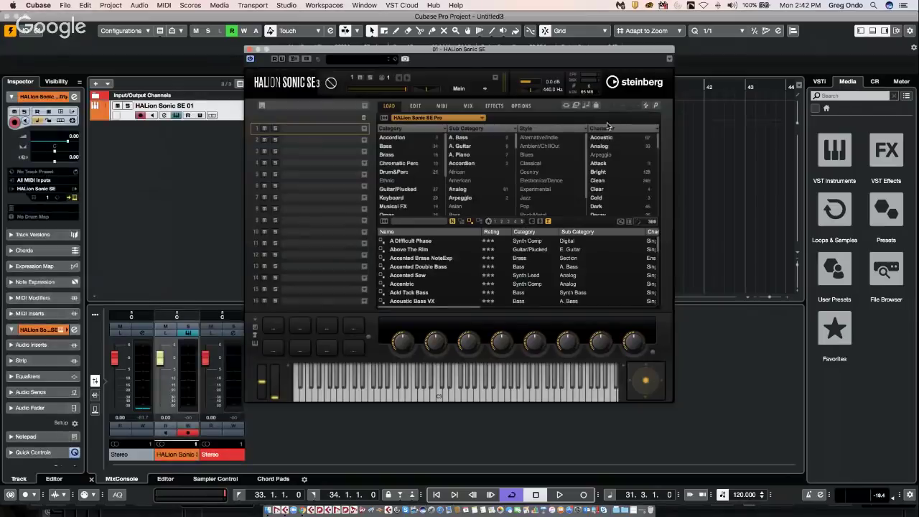
{"action": "left_click", "coordinate": [249, 50]}
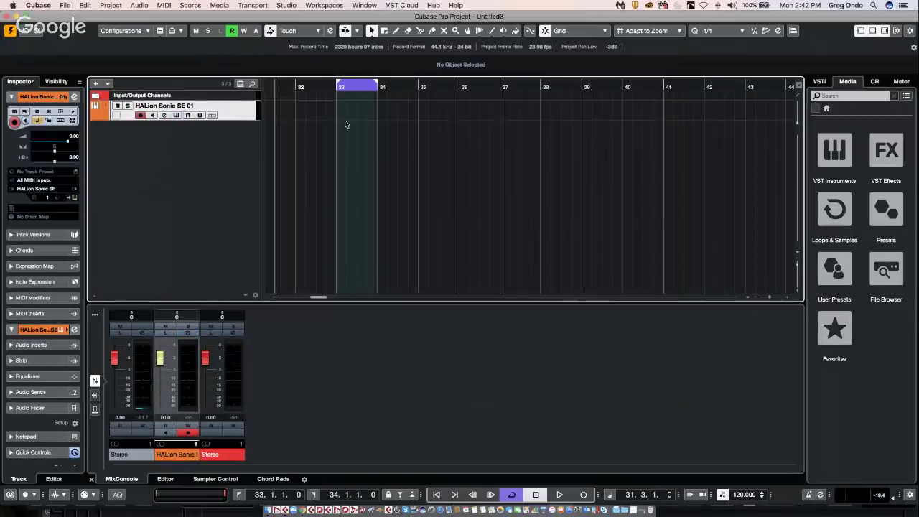
Step: Draw a one-bar MIDI part from bar 33 to bar 34 on the HALion Sonic SE track
{"action": "right_click", "coordinate": [342, 115]}
{"action": "left_click", "coordinate": [365, 115]}
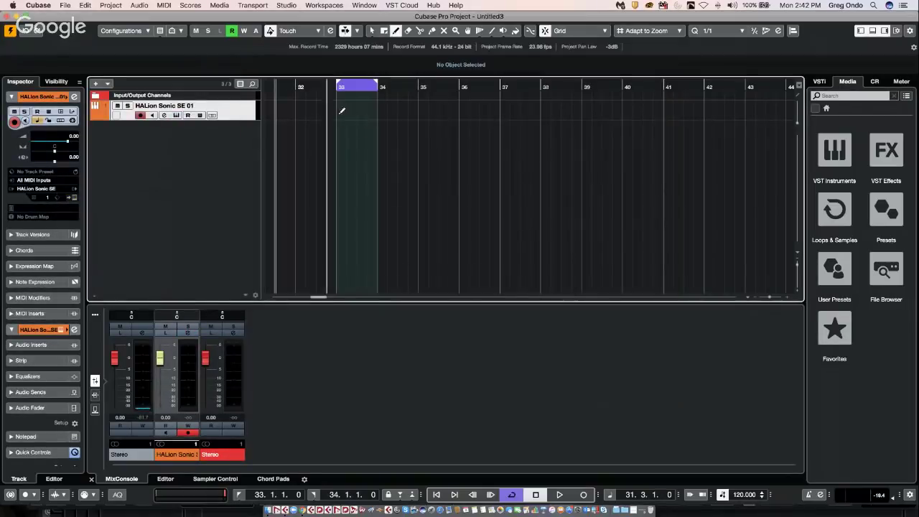
{"action": "left_click_drag", "start_coordinate": [376, 108], "coordinate": [385, 109]}
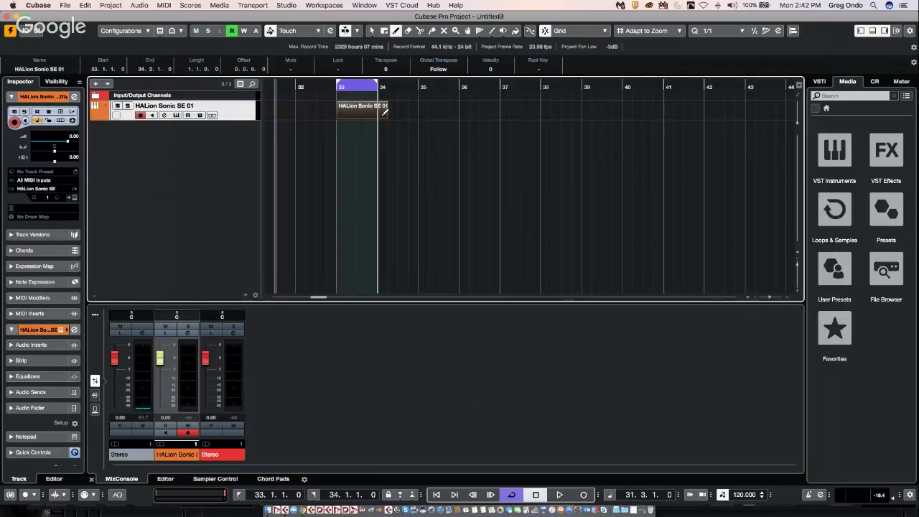
{"action": "key", "text": "super+z"}
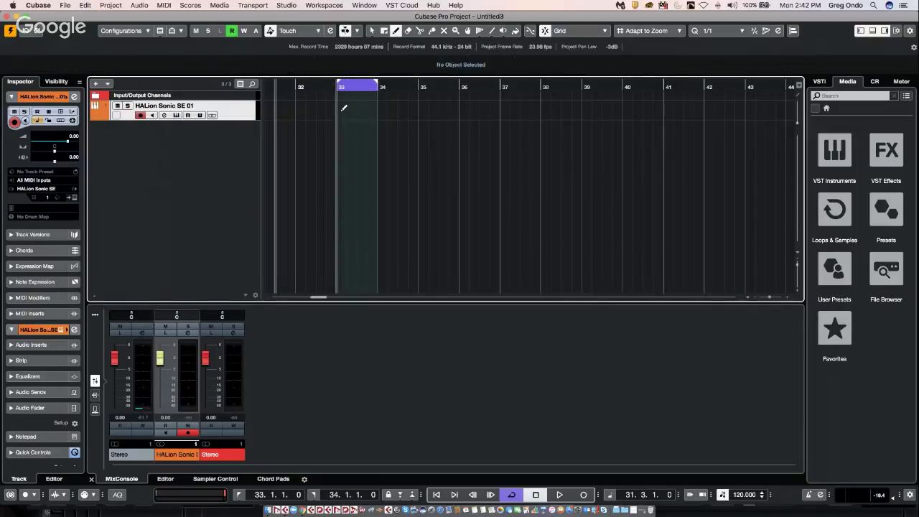
{"action": "mouse_move", "coordinate": [367, 108]}
{"action": "left_mouse_down"}
{"action": "mouse_move", "coordinate": [378, 108]}
{"action": "mouse_move", "coordinate": [353, 117]}
{"action": "left_mouse_up"}
{"action": "right_click", "coordinate": [352, 117]}
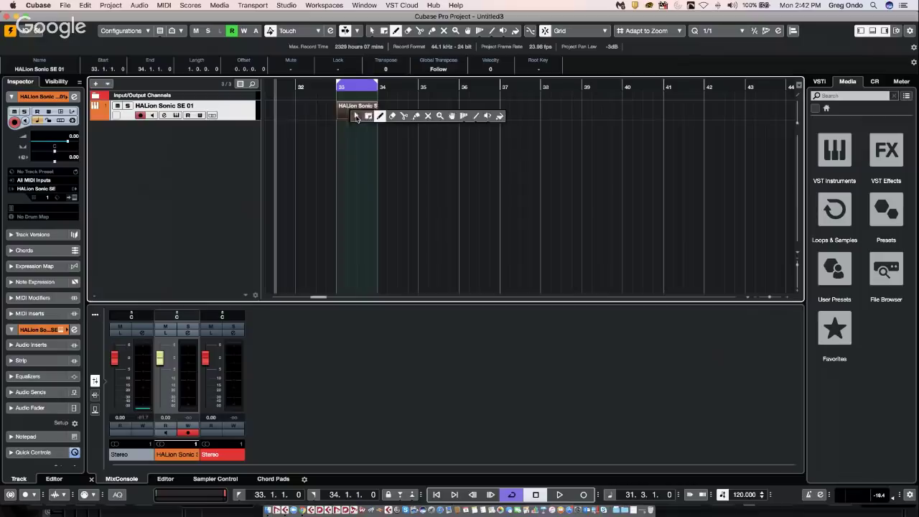
{"action": "left_click", "coordinate": [357, 115]}
Step: Open the one-bar HALion Sonic SE part in the Key Editor and fit bar 33 in view for note entry
{"action": "double_click", "coordinate": [356, 110]}
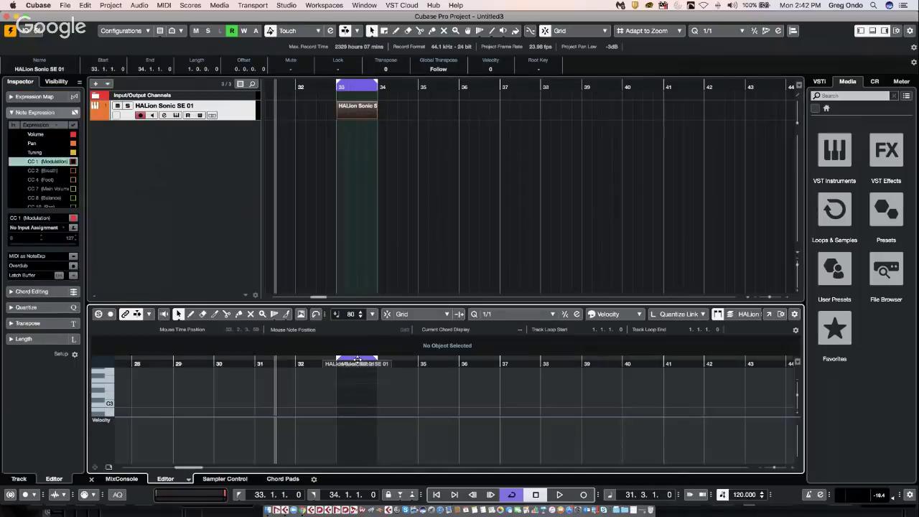
{"action": "left_click_drag", "start_coordinate": [394, 362], "coordinate": [314, 380]}
{"action": "left_click_drag", "start_coordinate": [230, 381], "coordinate": [232, 406]}
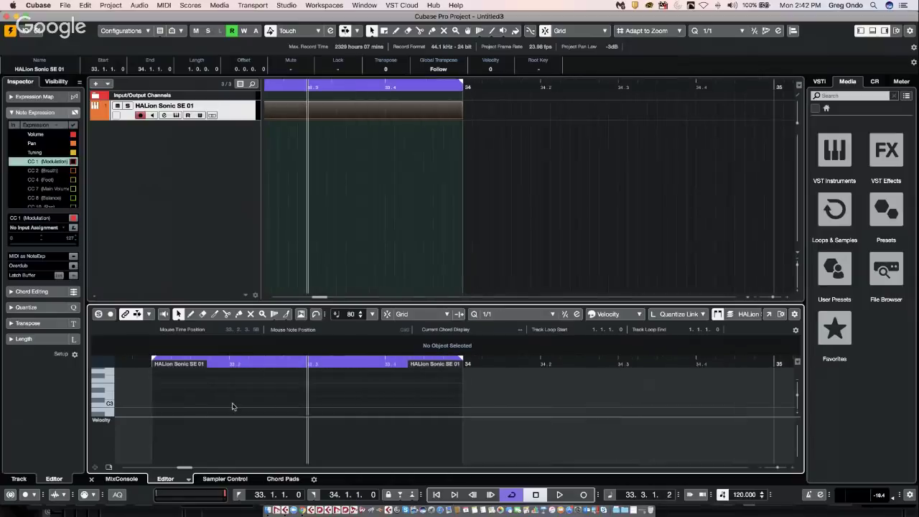
{"action": "left_click", "coordinate": [292, 87]}
{"action": "key", "text": "h"}
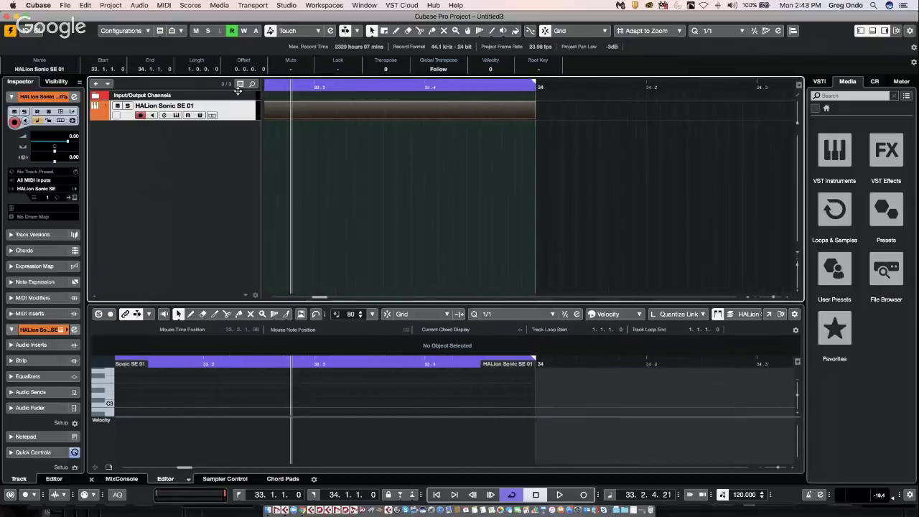
{"action": "key", "text": "h"}
{"action": "key", "text": "h"}
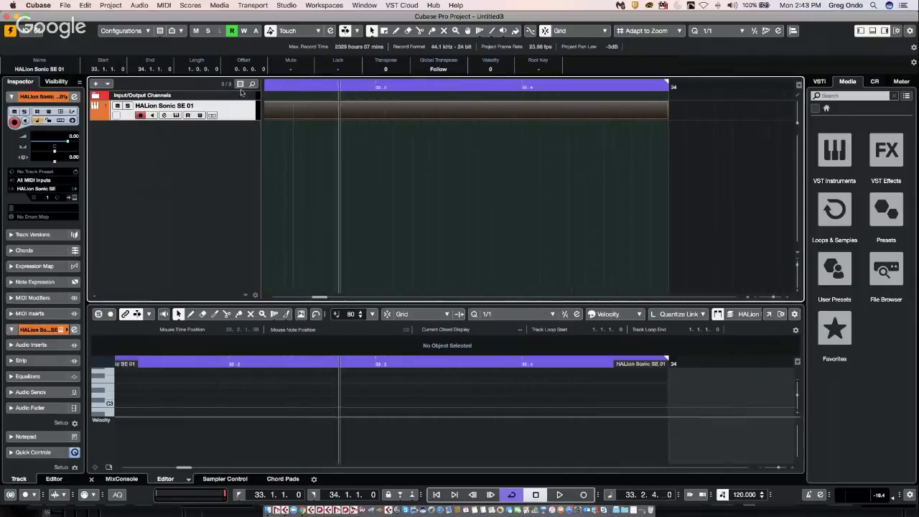
{"action": "left_click", "coordinate": [286, 86]}
{"action": "key", "text": "g"}
{"action": "scroll", "coordinate": [364, 118], "scroll_direction": "left", "scroll_amount": 5}
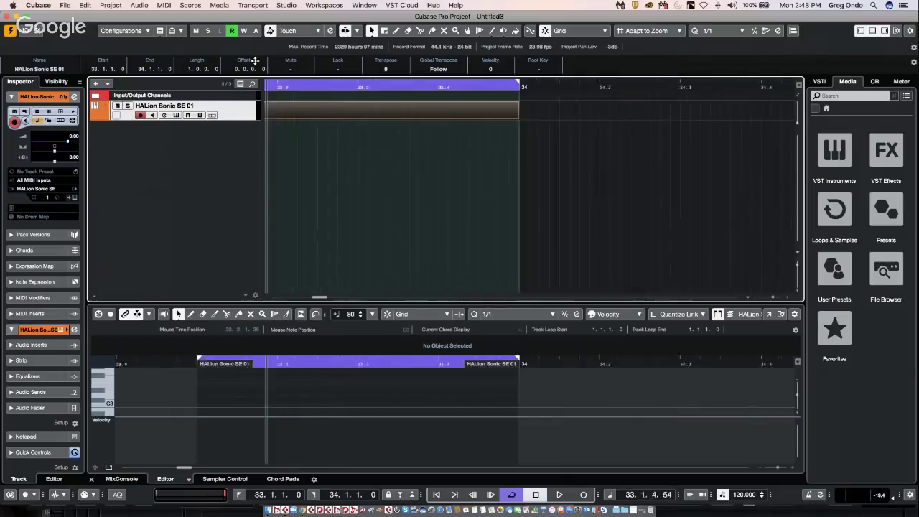
Step: Draw three consecutive one-beat notes on the first three beats of bar 33 in the Key Editor
{"action": "right_click", "coordinate": [347, 401]}
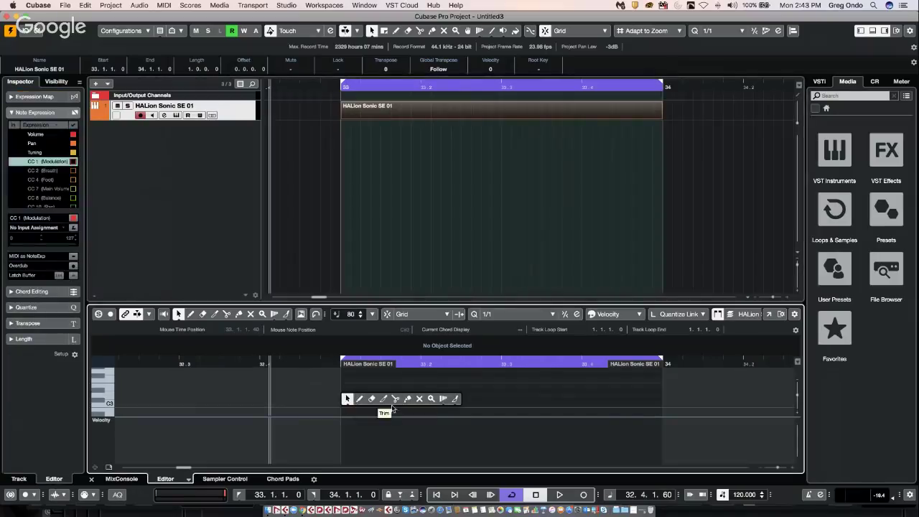
{"action": "left_click", "coordinate": [360, 399]}
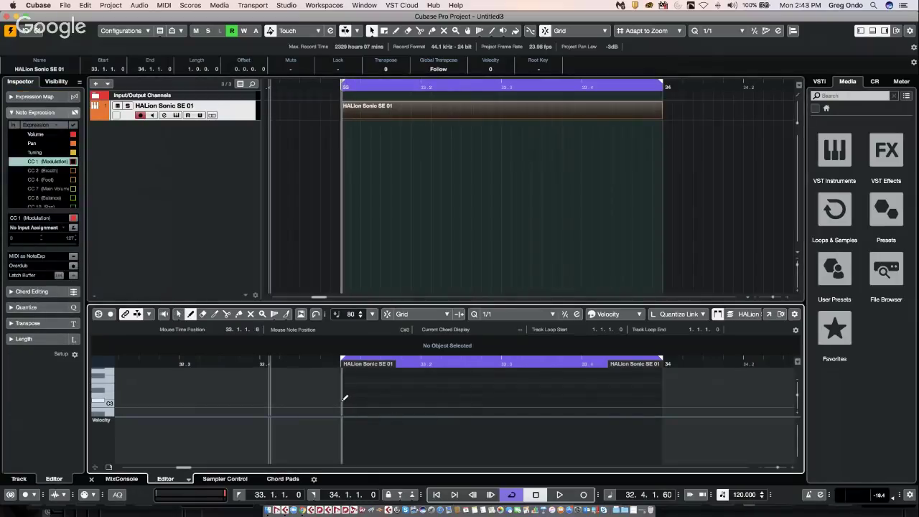
{"action": "mouse_move", "coordinate": [344, 397]}
{"action": "left_mouse_down"}
{"action": "mouse_move", "coordinate": [431, 397]}
{"action": "mouse_move", "coordinate": [421, 397]}
{"action": "mouse_move", "coordinate": [467, 379]}
{"action": "mouse_move", "coordinate": [502, 378]}
{"action": "mouse_move", "coordinate": [558, 399]}
{"action": "mouse_move", "coordinate": [586, 396]}
{"action": "left_mouse_up"}
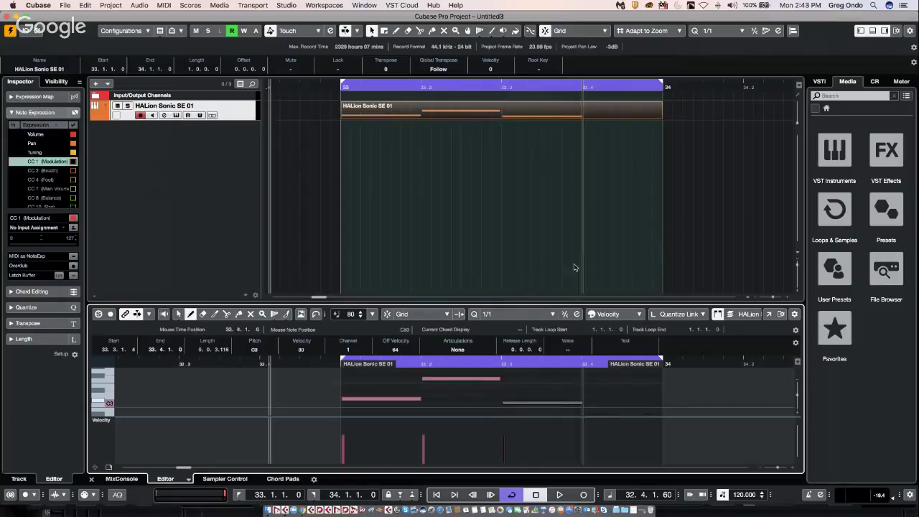
Step: Select the three drawn notes in the Key Editor and duplicate them six times in succession
{"action": "left_click_drag", "start_coordinate": [396, 84], "coordinate": [386, 39]}
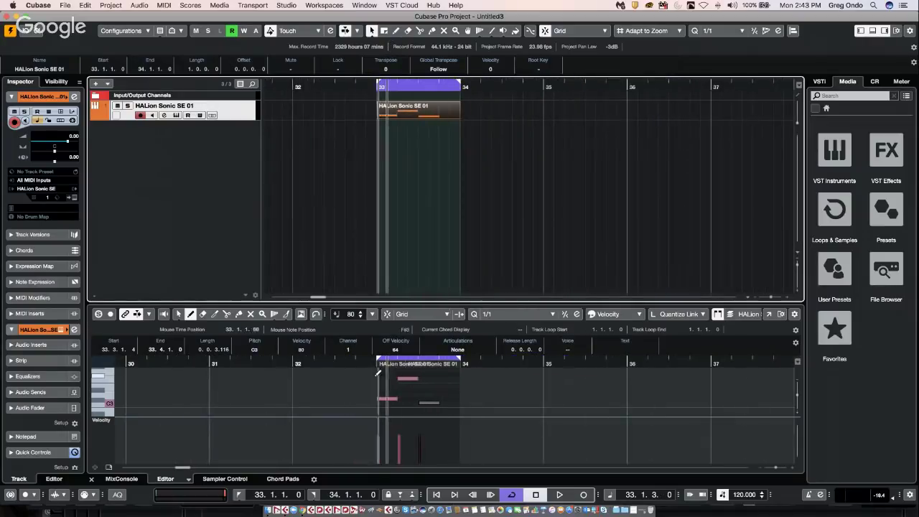
{"action": "key", "text": "1"}
{"action": "left_click", "coordinate": [424, 387]}
{"action": "left_click_drag", "start_coordinate": [372, 373], "coordinate": [466, 416]}
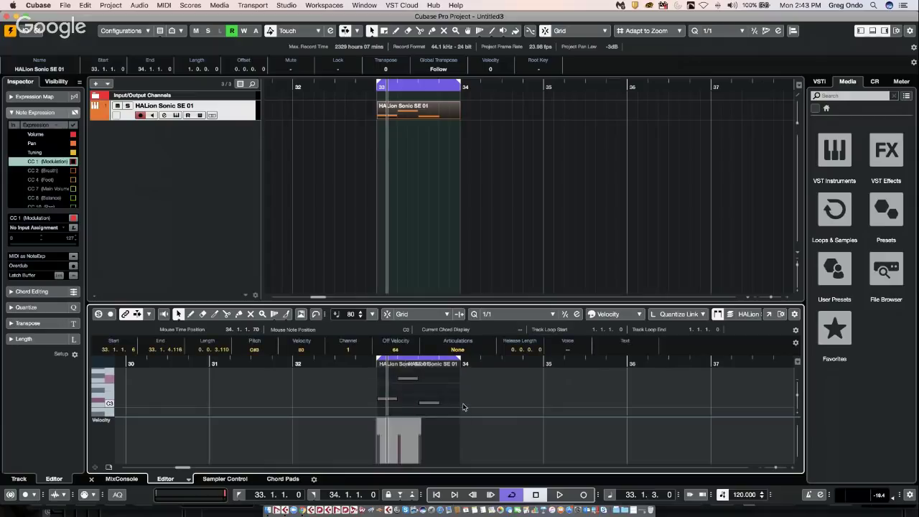
{"action": "key", "text": "alt+d"}
{"action": "key", "text": "alt+d"}
{"action": "key", "text": "alt+d"}
{"action": "key", "text": "alt+d"}
{"action": "key", "text": "alt+d"}
{"action": "key", "text": "alt+d"}
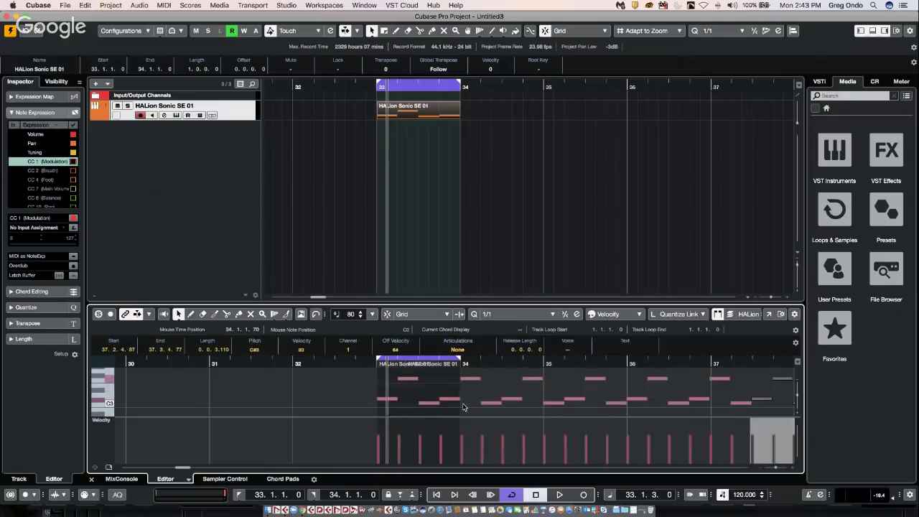
Step: Undo all the note duplications so only the three original notes remain
{"action": "key", "text": "super+z"}
{"action": "key", "text": "super+z"}
{"action": "key", "text": "super+z"}
{"action": "key", "text": "super+z"}
{"action": "key", "text": "super+z"}
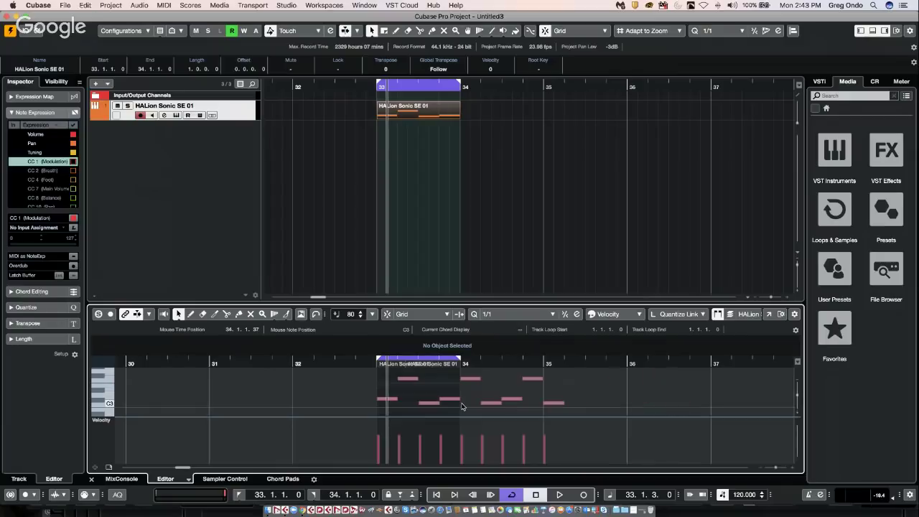
{"action": "key", "text": "super+z"}
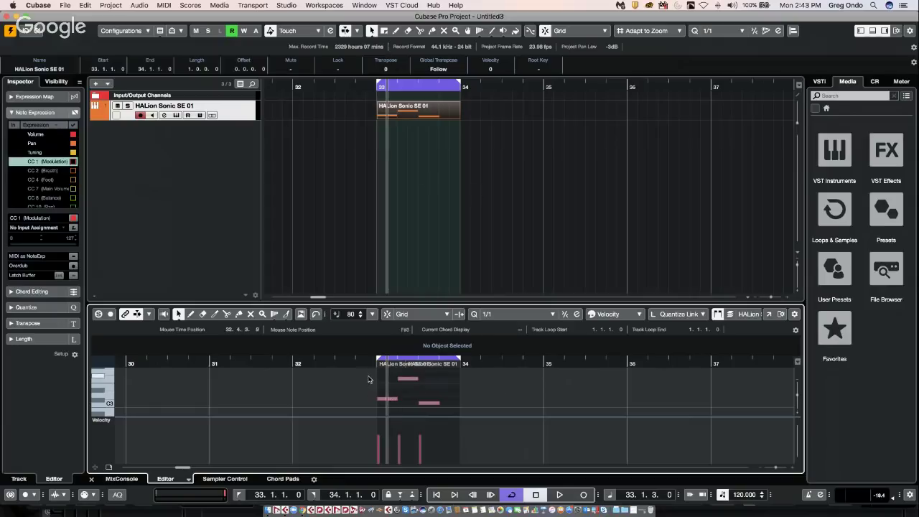
Step: Reselect the three notes of bar 33 and repeat the duplication six times
{"action": "left_click_drag", "start_coordinate": [369, 377], "coordinate": [447, 411]}
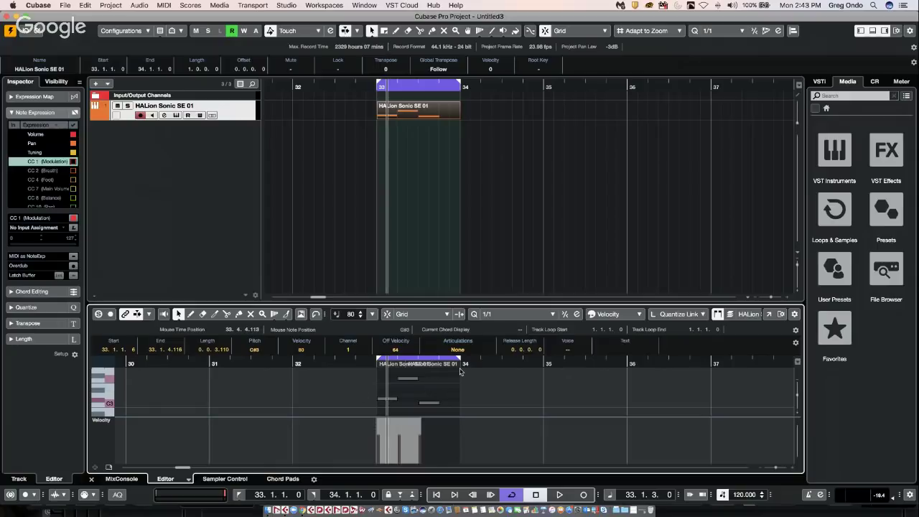
{"action": "key", "text": "alt+d"}
{"action": "key", "text": "alt+d"}
{"action": "key", "text": "alt+d"}
{"action": "key", "text": "alt+d"}
{"action": "key", "text": "alt+d"}
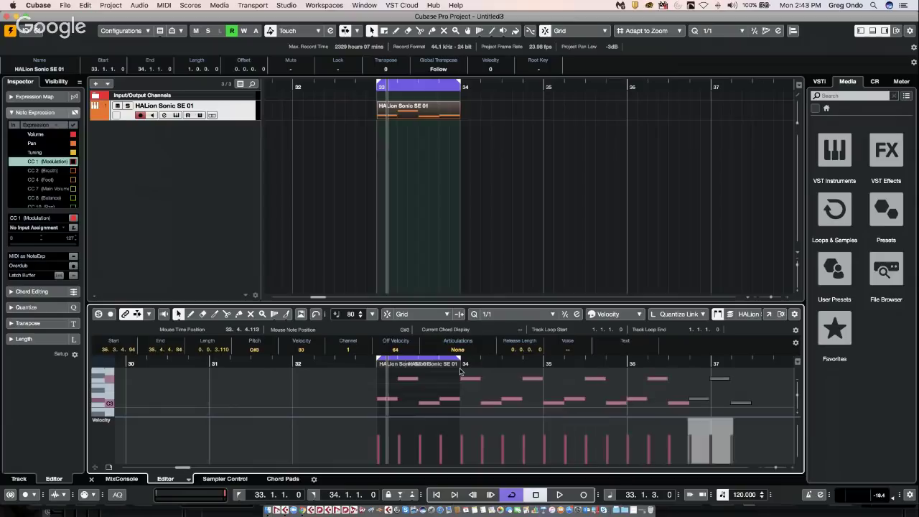
{"action": "key", "text": "alt+d"}
Step: Undo the second round of duplications, keeping all three original notes in bar 33
{"action": "key", "text": "super+z"}
{"action": "key", "text": "super+z"}
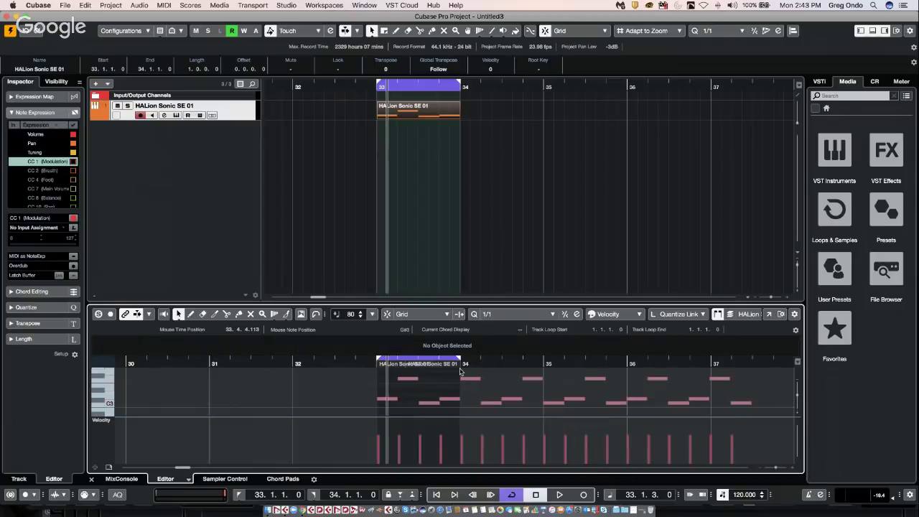
{"action": "key", "text": "super+z"}
{"action": "key", "text": "super+z"}
{"action": "key", "text": "super+z"}
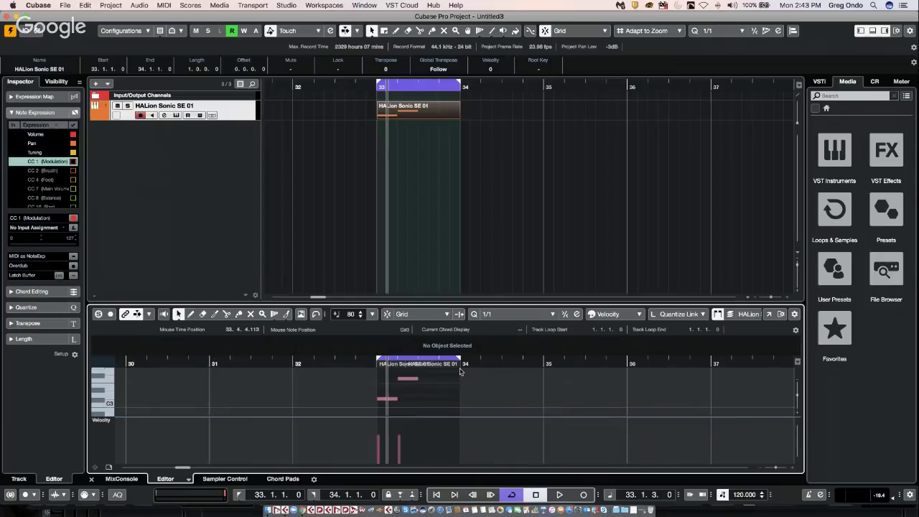
{"action": "key", "text": "super+shift+z"}
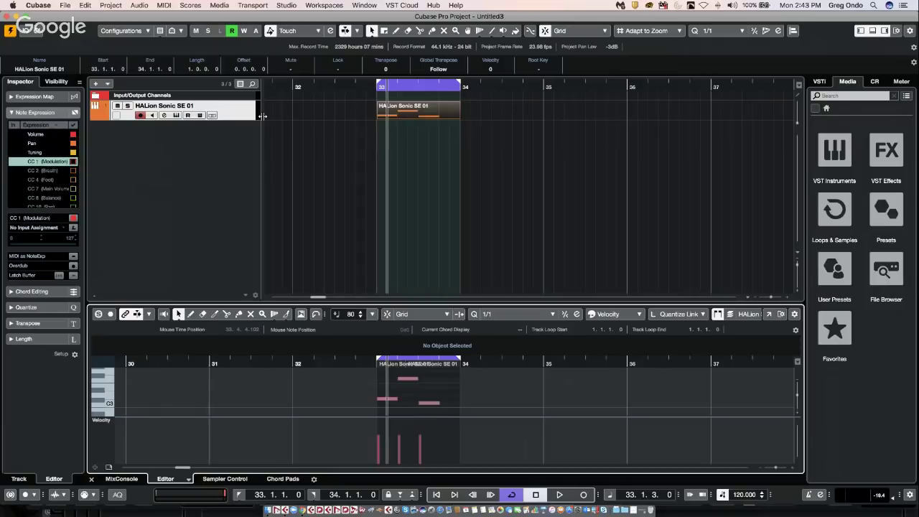
Step: Open the HALion Sonic SE track for in-place editing in the project window
{"action": "left_click", "coordinate": [237, 120]}
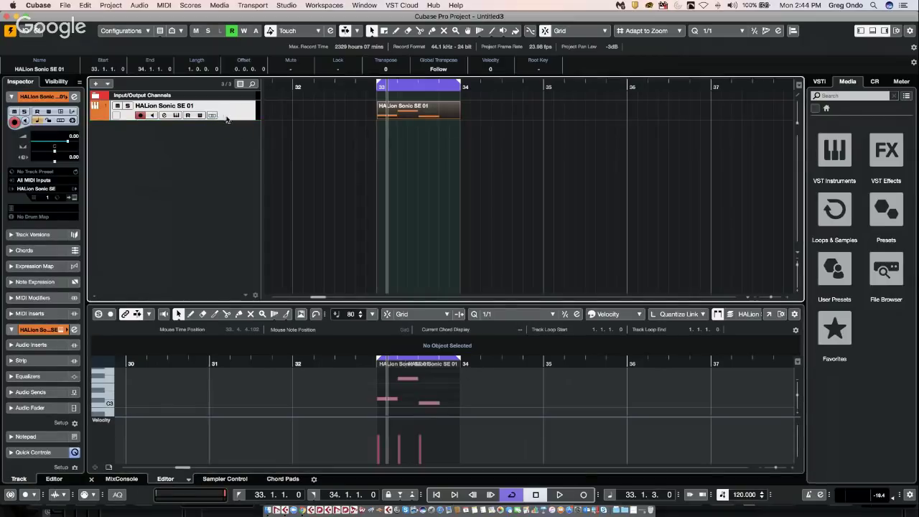
{"action": "right_click", "coordinate": [232, 110]}
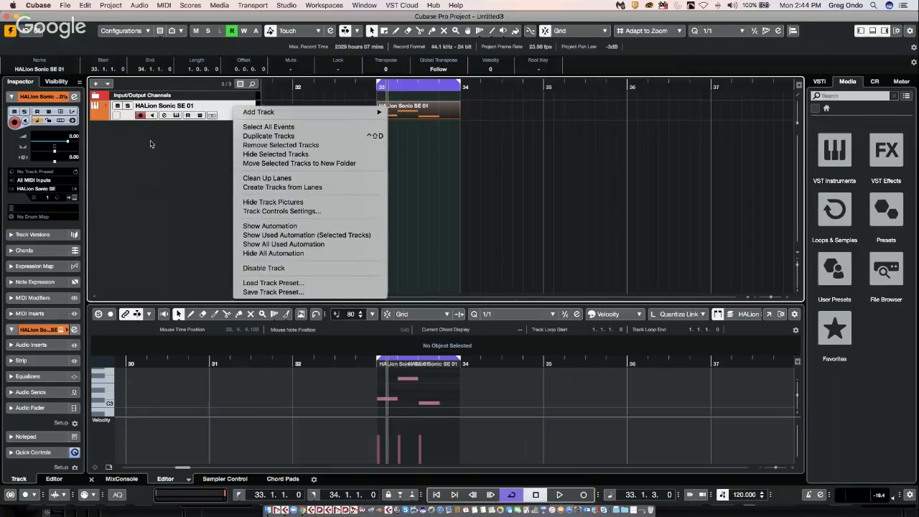
{"action": "left_click", "coordinate": [149, 148]}
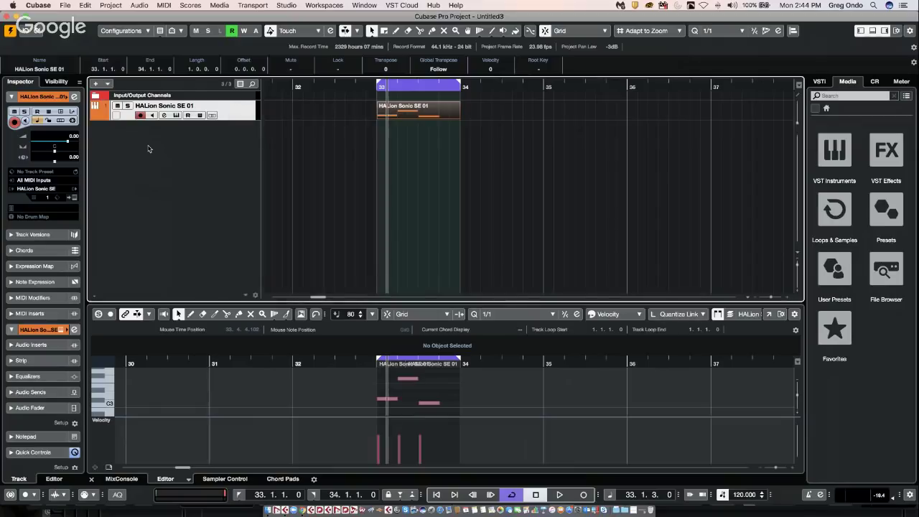
{"action": "key", "text": "super+shift+i"}
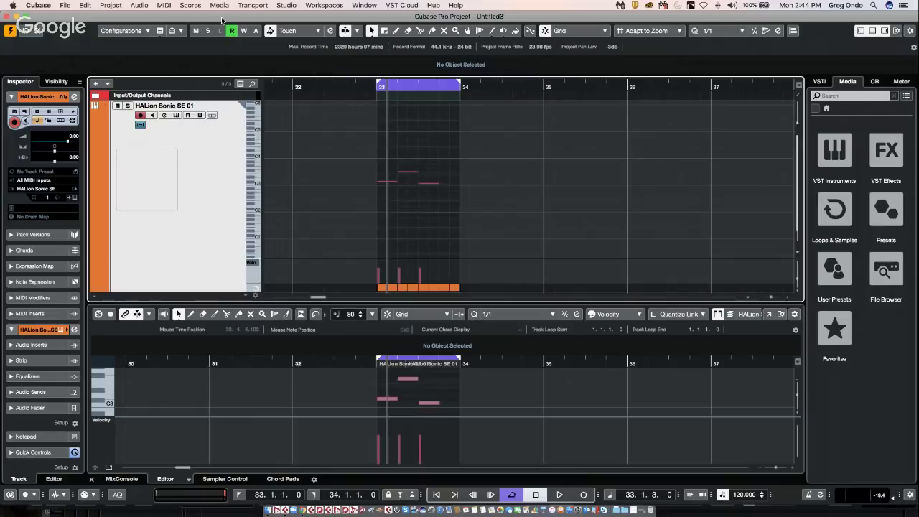
Step: Range-select the whole of bar 33 in the in-place editor and duplicate the range three times, through bar 36
{"action": "left_click_drag", "start_coordinate": [386, 85], "coordinate": [356, 142]}
{"action": "right_click", "coordinate": [352, 148]}
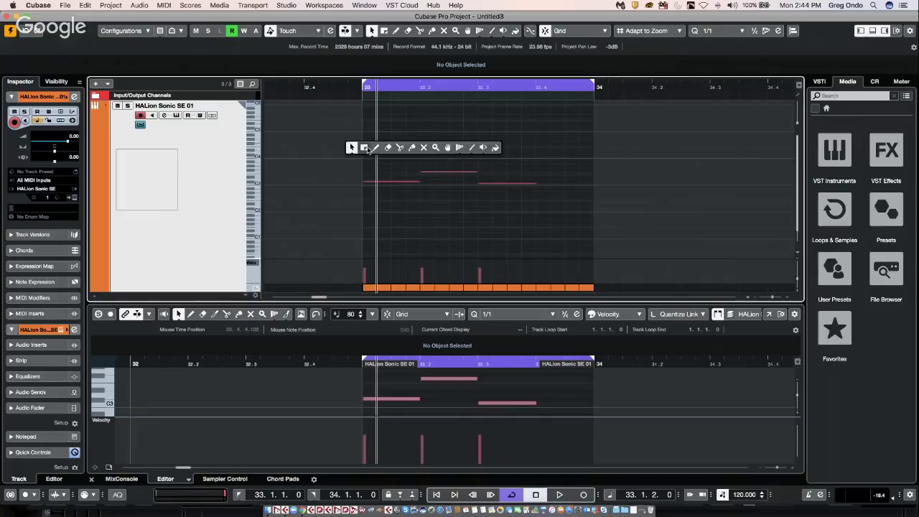
{"action": "left_click", "coordinate": [368, 149]}
{"action": "left_click_drag", "start_coordinate": [363, 170], "coordinate": [592, 169]}
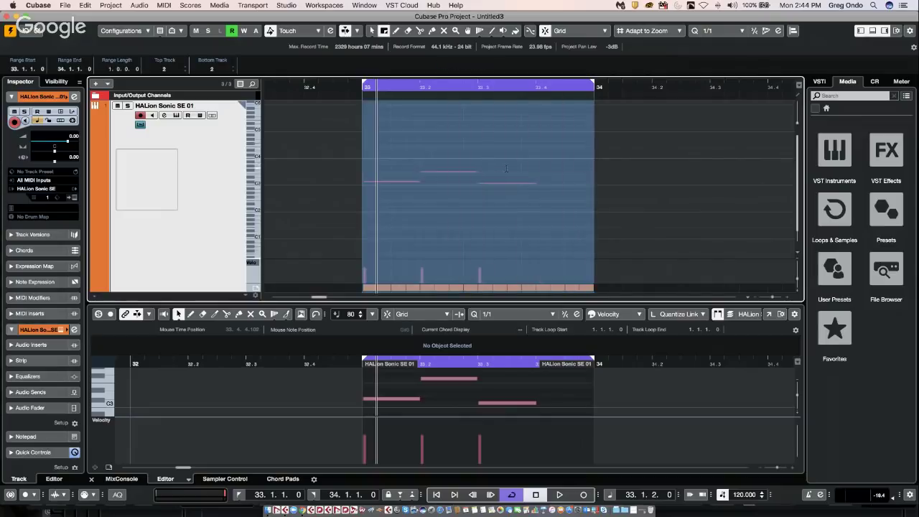
{"action": "key", "text": "super+d"}
{"action": "key", "text": "super+d"}
{"action": "key", "text": "super+d"}
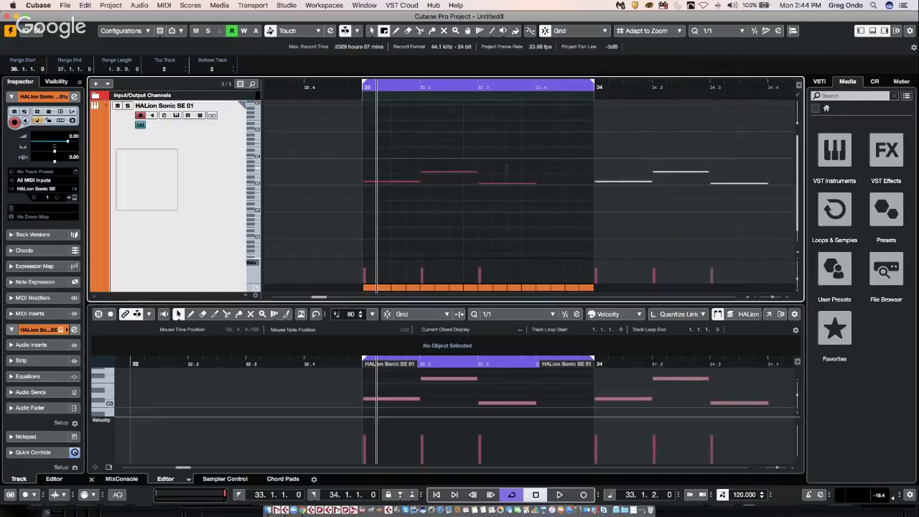
Step: Duplicate the selected one-bar range six more times so the pattern repeats through bar 42
{"action": "key", "text": "g"}
{"action": "key", "text": "g"}
{"action": "key", "text": "g"}
{"action": "key", "text": "g"}
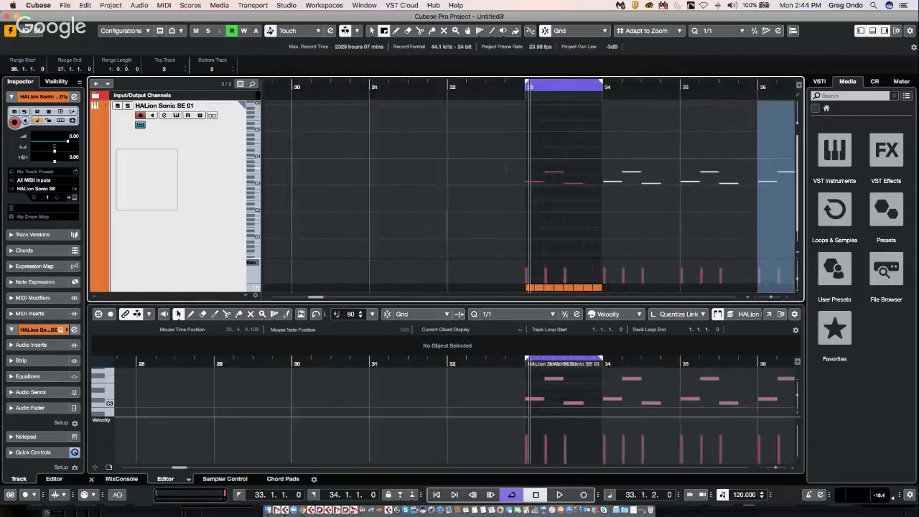
{"action": "key", "text": "super+d"}
{"action": "key", "text": "super+d"}
{"action": "key", "text": "super+d"}
{"action": "key", "text": "super+d"}
{"action": "key", "text": "super+d"}
{"action": "key", "text": "super+d"}
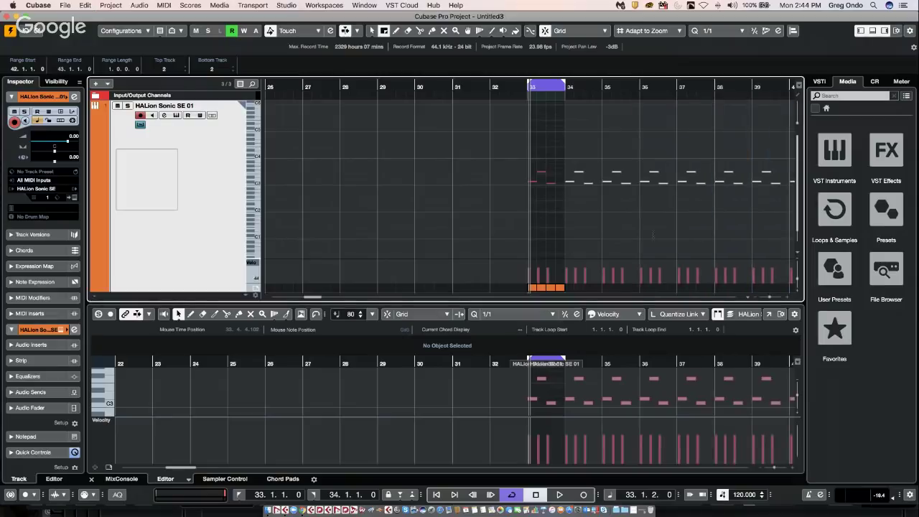
{"action": "left_click", "coordinate": [519, 75]}
{"action": "left_click_drag", "start_coordinate": [518, 75], "coordinate": [686, 165]}
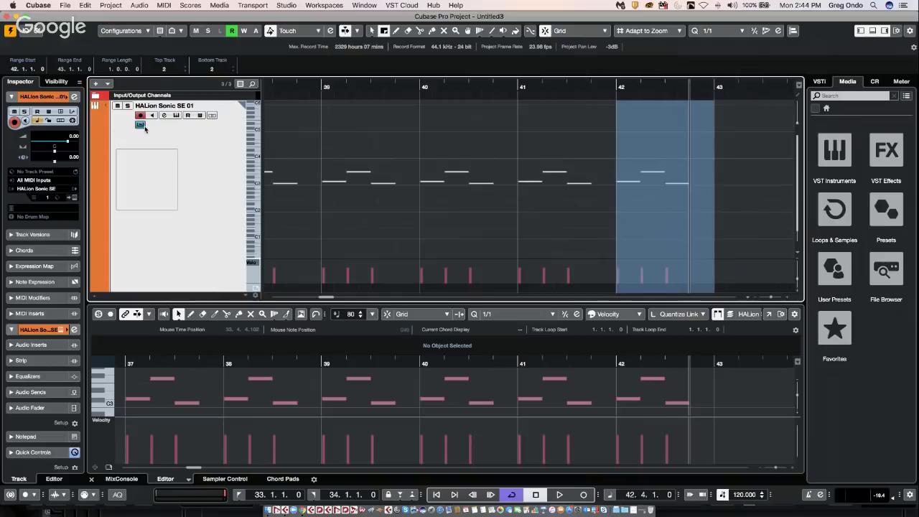
Step: Reset all track controls to their defaults in the Track Controls Settings, removing Edit In-Place from the instrument track
{"action": "right_click", "coordinate": [210, 147]}
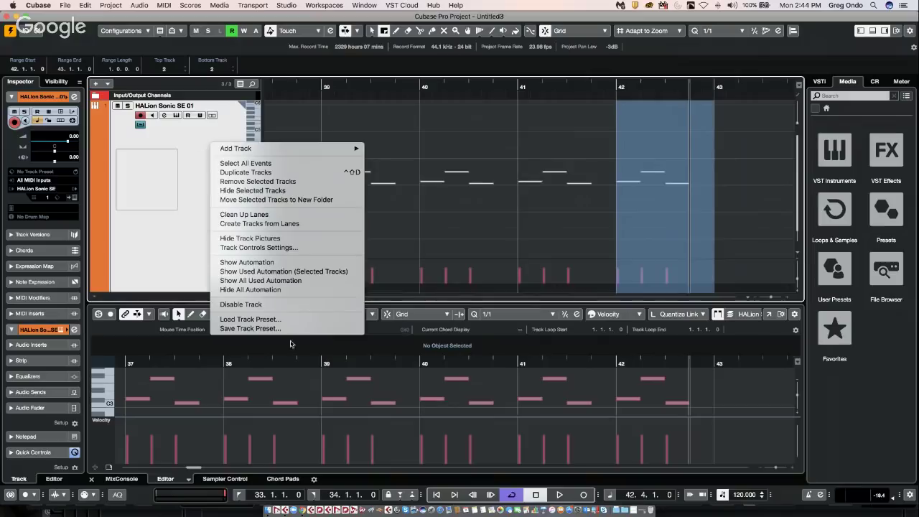
{"action": "left_click", "coordinate": [285, 248]}
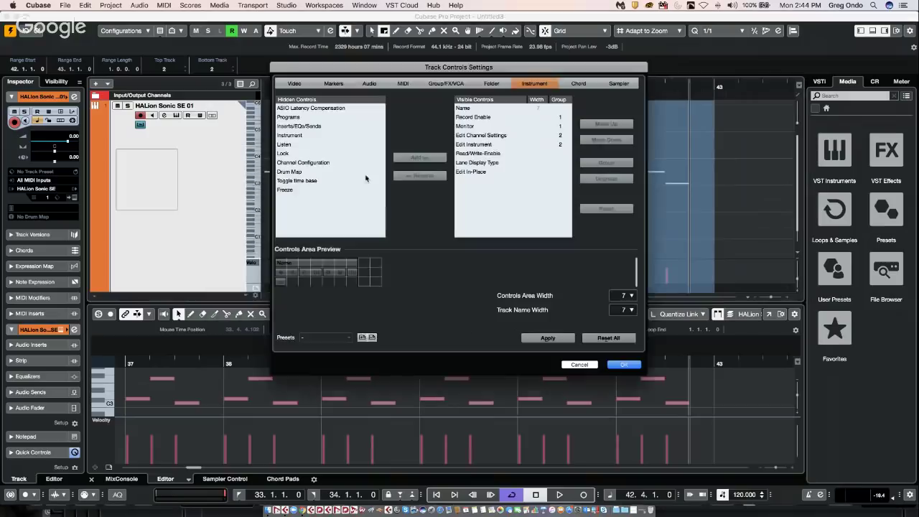
{"action": "left_click", "coordinate": [476, 173]}
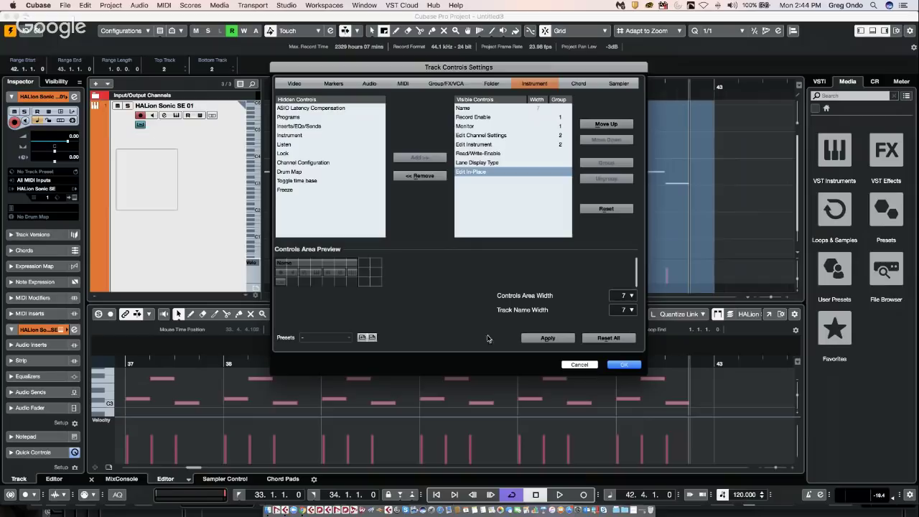
{"action": "left_click", "coordinate": [610, 339]}
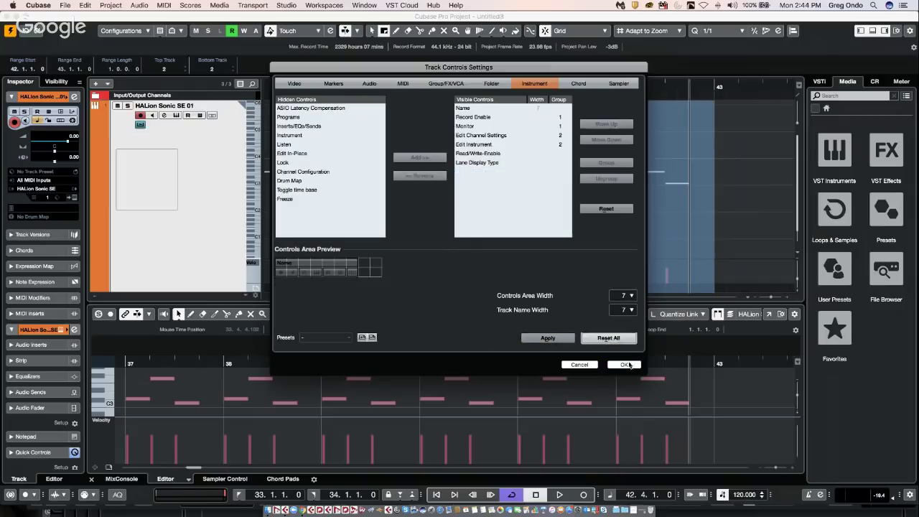
{"action": "left_click", "coordinate": [623, 365]}
Step: Add Edit In-Place to the visible controls of instrument tracks in the Track Controls Settings
{"action": "right_click", "coordinate": [193, 138]}
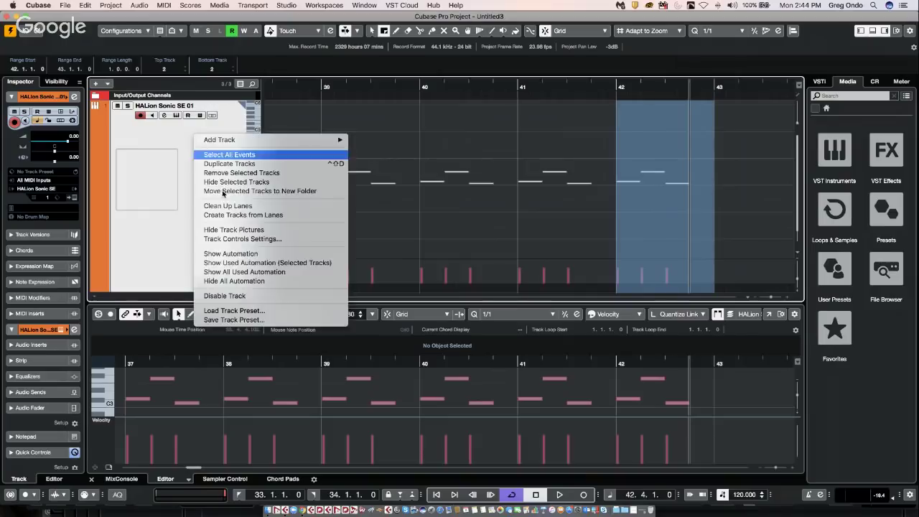
{"action": "left_click", "coordinate": [244, 238]}
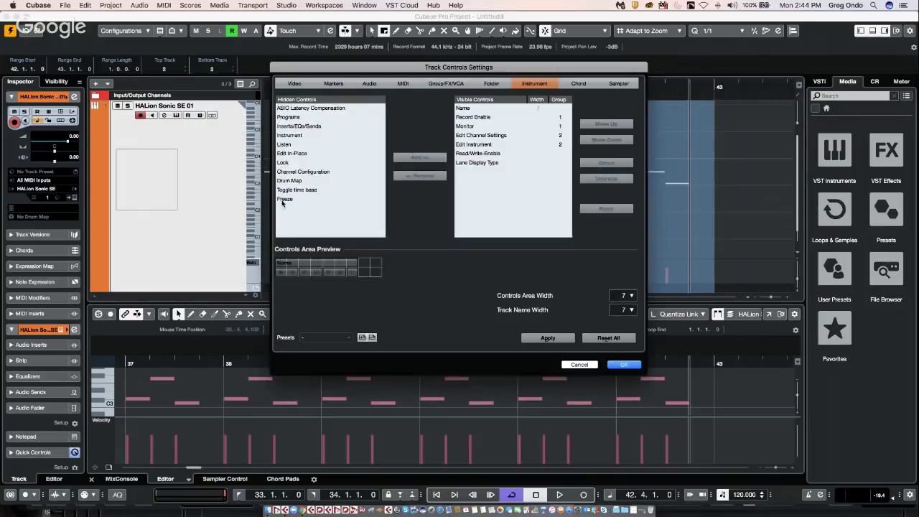
{"action": "left_click", "coordinate": [299, 153]}
{"action": "left_click", "coordinate": [432, 158]}
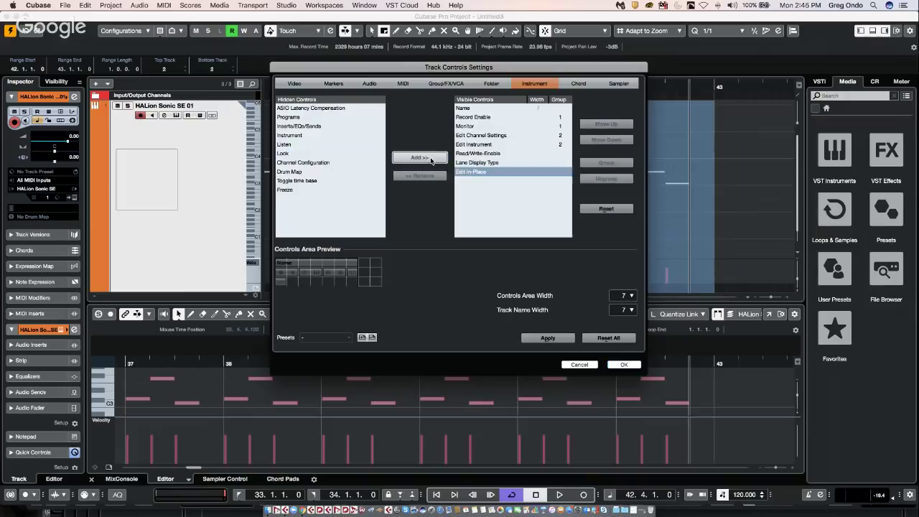
{"action": "left_click", "coordinate": [624, 365]}
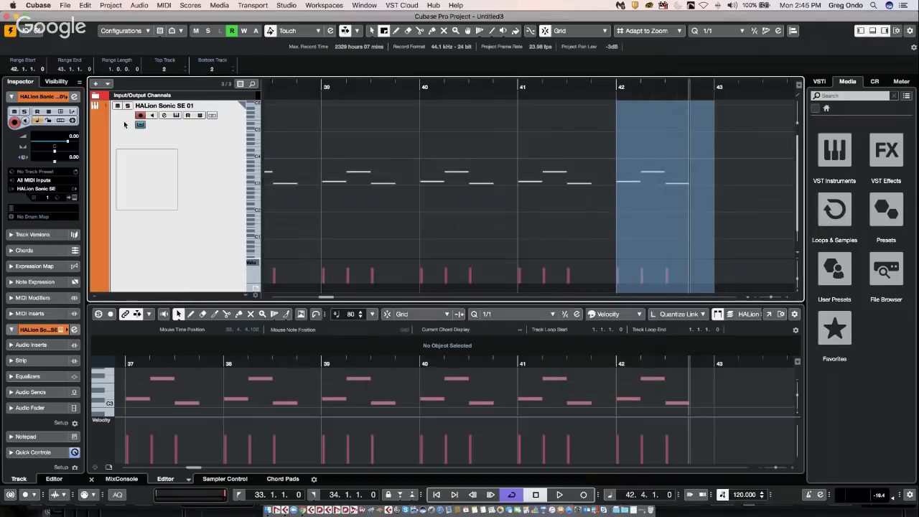
Step: Toggle in-place editing of the HALion Sonic SE track off and on repeatedly, leaving it switched on
{"action": "left_click", "coordinate": [163, 116]}
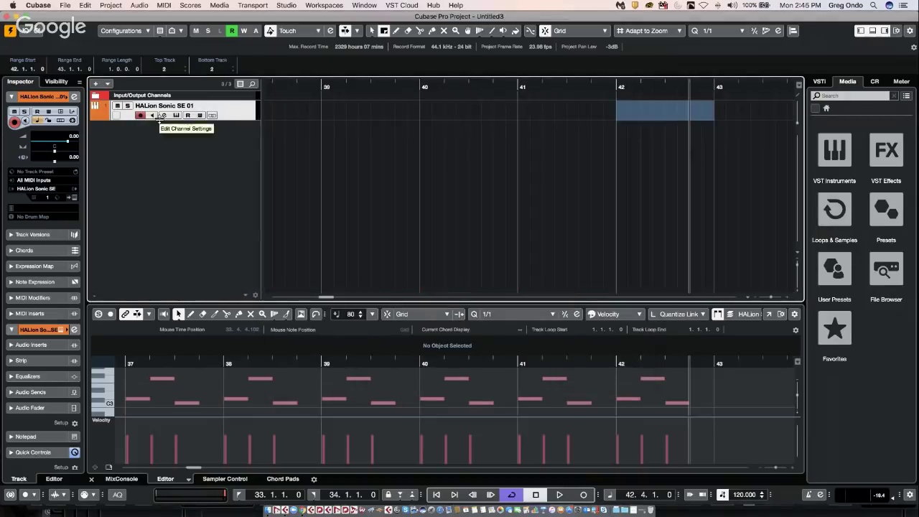
{"action": "left_click", "coordinate": [161, 118]}
{"action": "left_click", "coordinate": [140, 125]}
{"action": "left_click", "coordinate": [140, 125]}
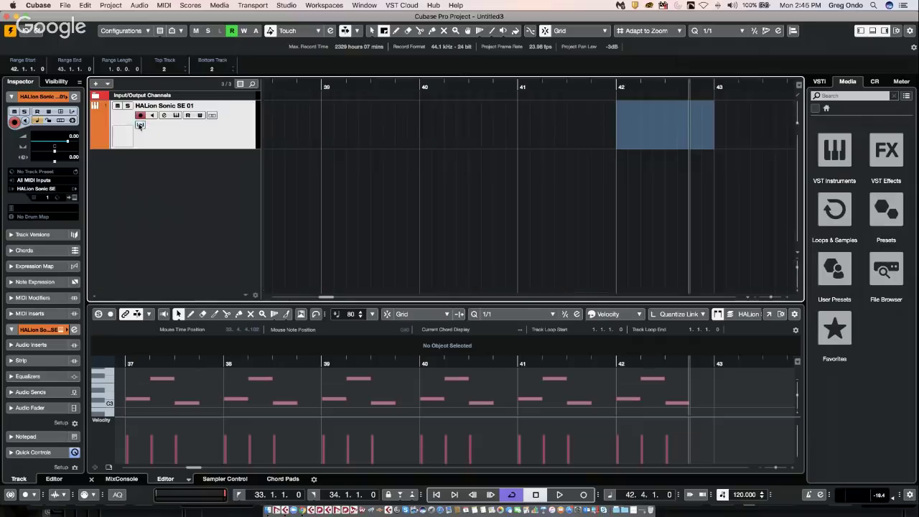
{"action": "left_click", "coordinate": [140, 125]}
{"action": "left_click", "coordinate": [140, 125]}
{"action": "left_click", "coordinate": [140, 125]}
{"action": "left_click", "coordinate": [141, 125]}
{"action": "left_click", "coordinate": [140, 125]}
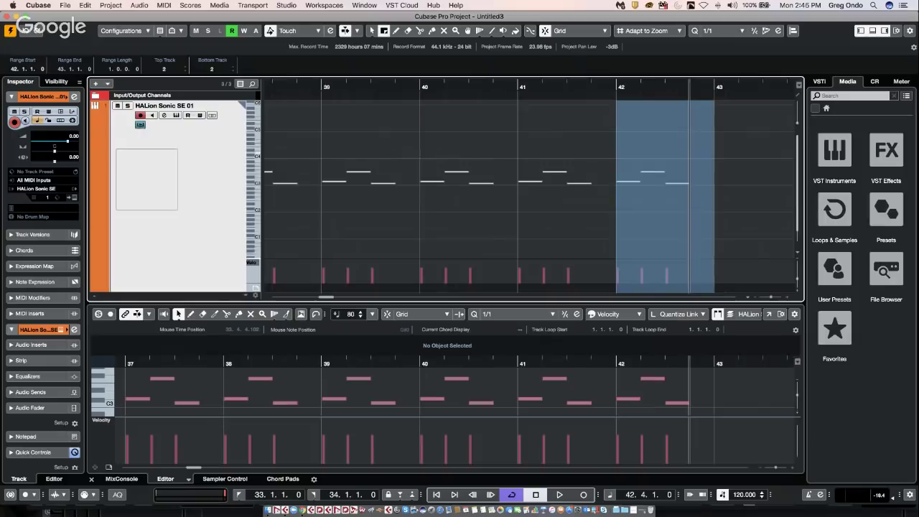
Step: Range-select bar 40 up to bar 41 in the in-place editor
{"action": "left_click_drag", "start_coordinate": [421, 188], "coordinate": [517, 189]}
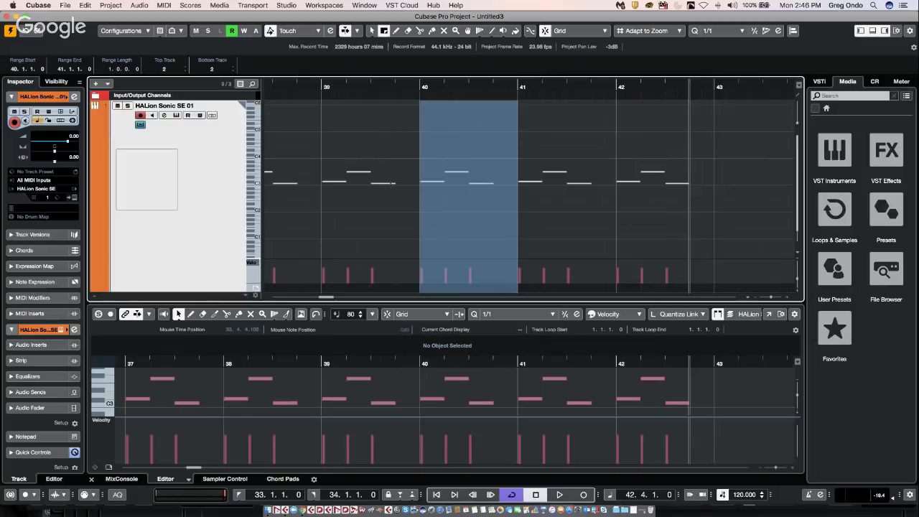
Step: Turn off in-place editing for the HALion Sonic SE 01 track, show its Volume automation lane and choose the Draw tool
{"action": "left_click", "coordinate": [142, 125]}
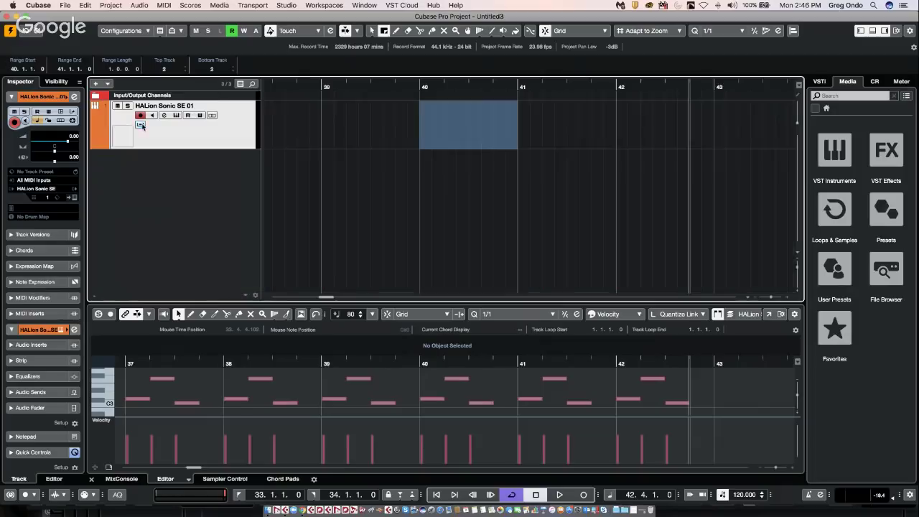
{"action": "left_click", "coordinate": [94, 146]}
{"action": "right_click", "coordinate": [351, 173]}
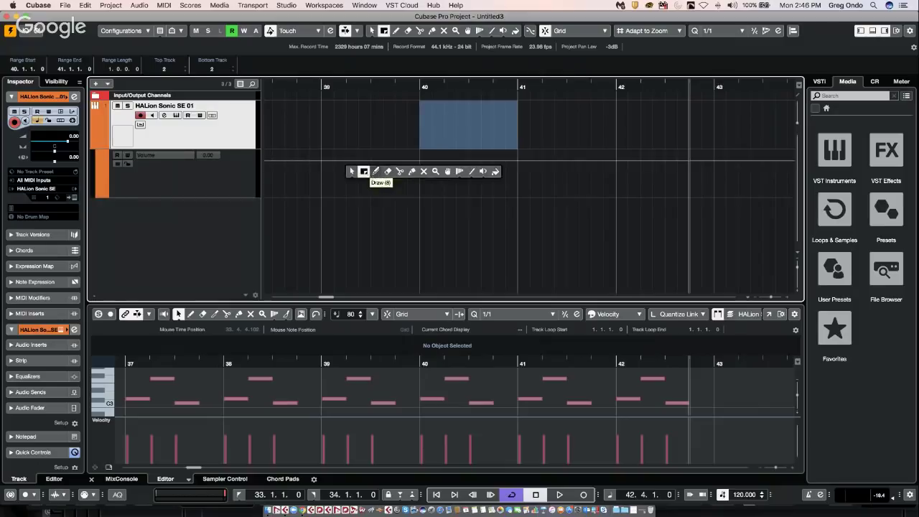
{"action": "left_click", "coordinate": [363, 171]}
{"action": "left_click", "coordinate": [300, 86]}
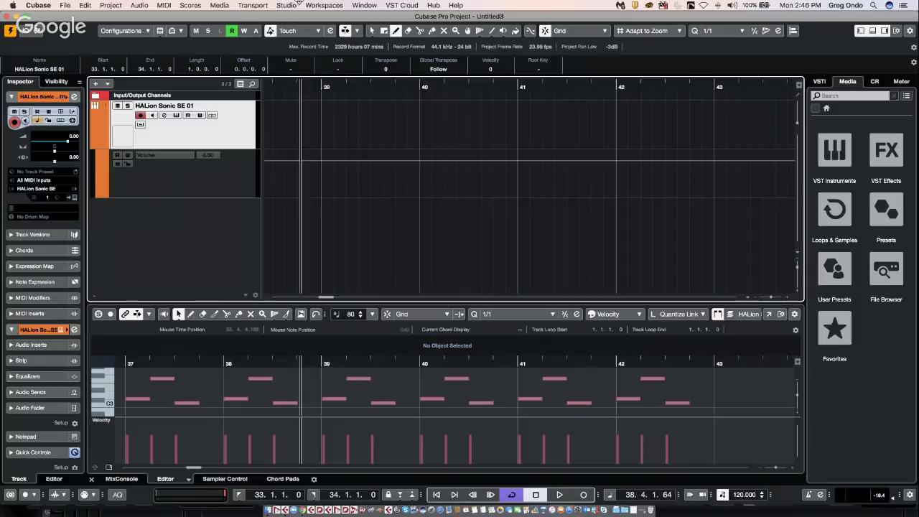
{"action": "left_click", "coordinate": [298, 86]}
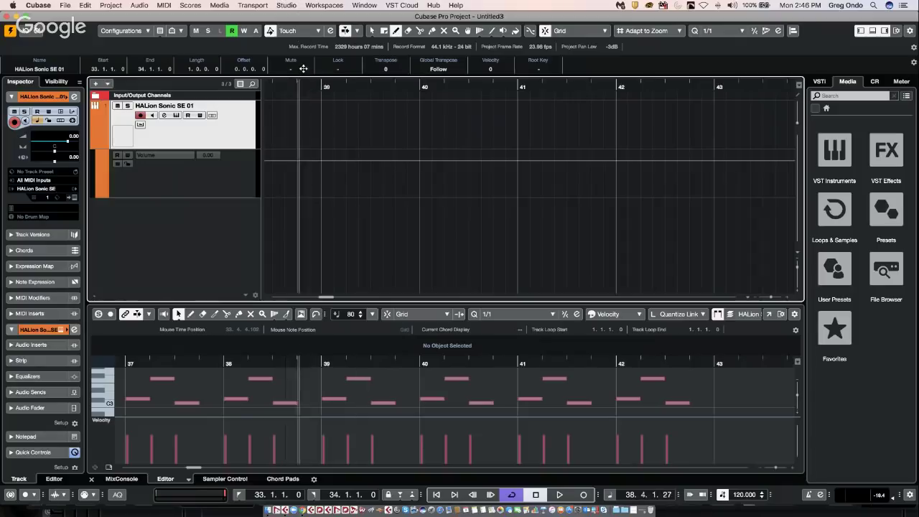
Step: Add an audio track to the project below the HALion Sonic SE 01 track
{"action": "key", "text": "g"}
{"action": "key", "text": "g"}
{"action": "key", "text": "g"}
{"action": "key", "text": "g"}
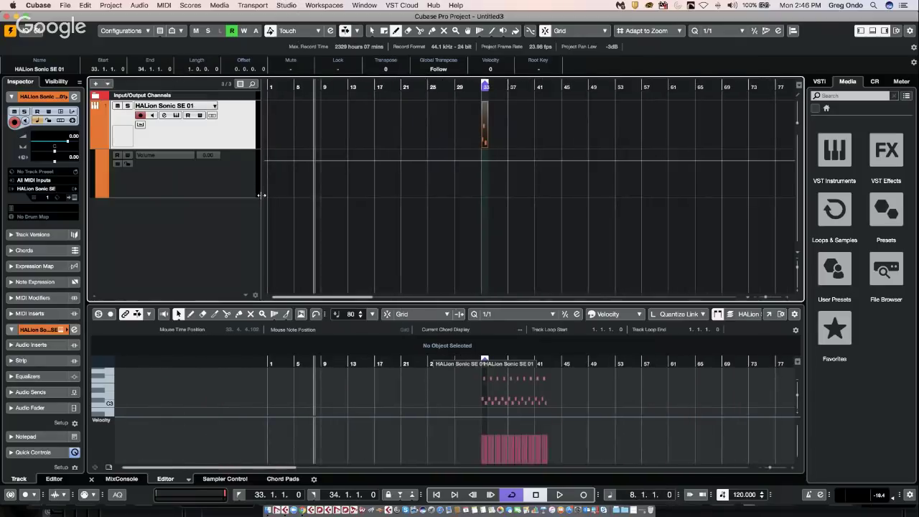
{"action": "right_click", "coordinate": [147, 234]}
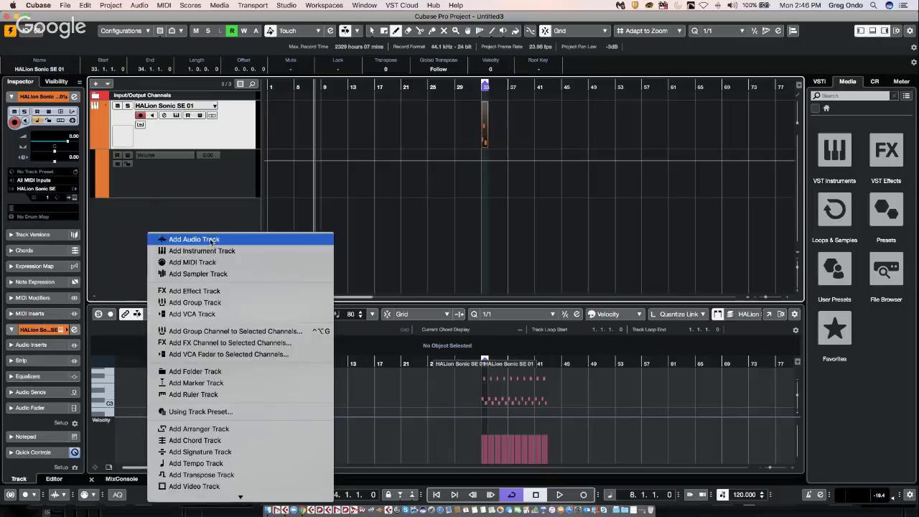
{"action": "left_click", "coordinate": [210, 240]}
{"action": "left_click", "coordinate": [518, 250]}
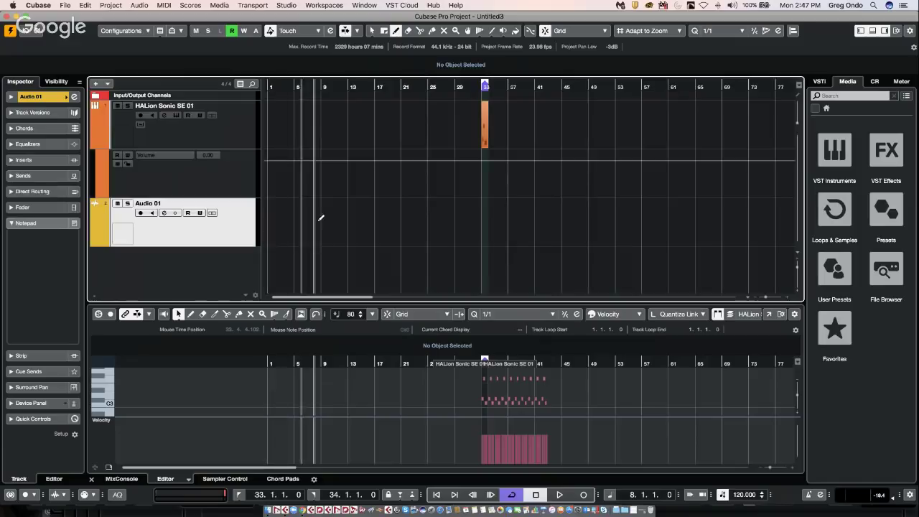
Step: Show the audio track's Volume automation lane and draw a flat level of about -22.8 dB from bar 1 to about bar 76
{"action": "left_click", "coordinate": [94, 242]}
{"action": "scroll", "coordinate": [308, 242], "scroll_direction": "down", "scroll_amount": 1}
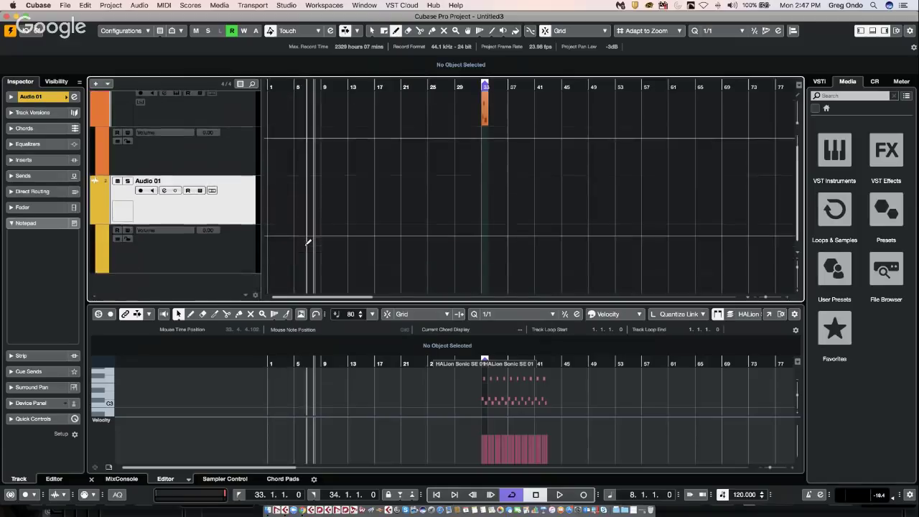
{"action": "left_click", "coordinate": [270, 262]}
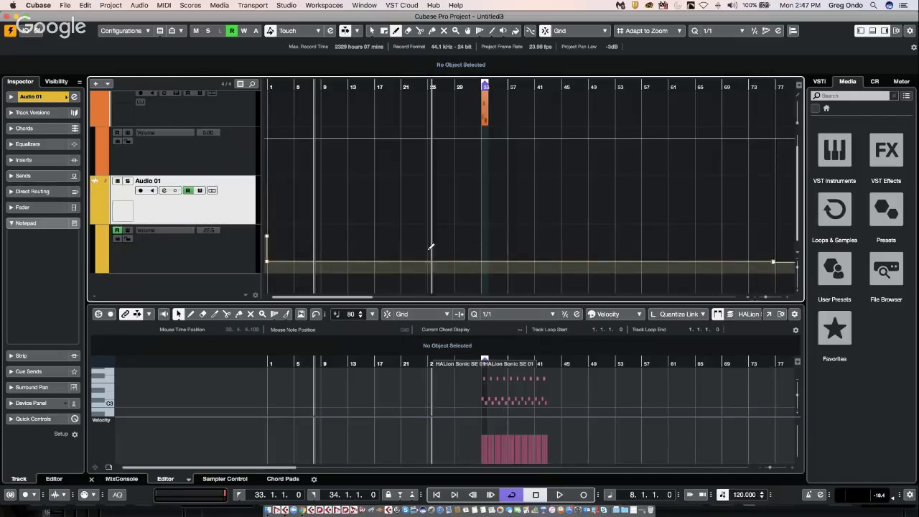
Step: Draw a fluctuating freehand volume curve on the audio track from about bar 20 to bar 57
{"action": "right_click", "coordinate": [376, 253]}
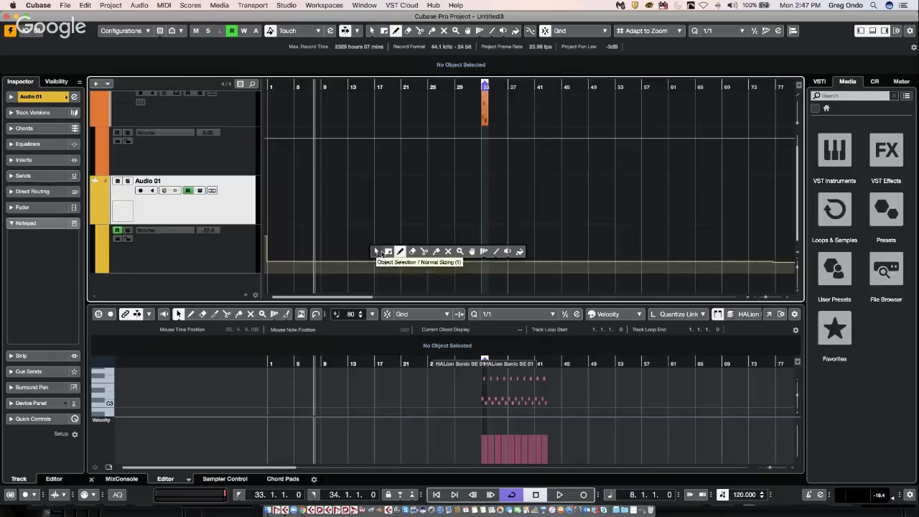
{"action": "left_click", "coordinate": [400, 252]}
{"action": "left_click_drag", "start_coordinate": [400, 263], "coordinate": [646, 255]}
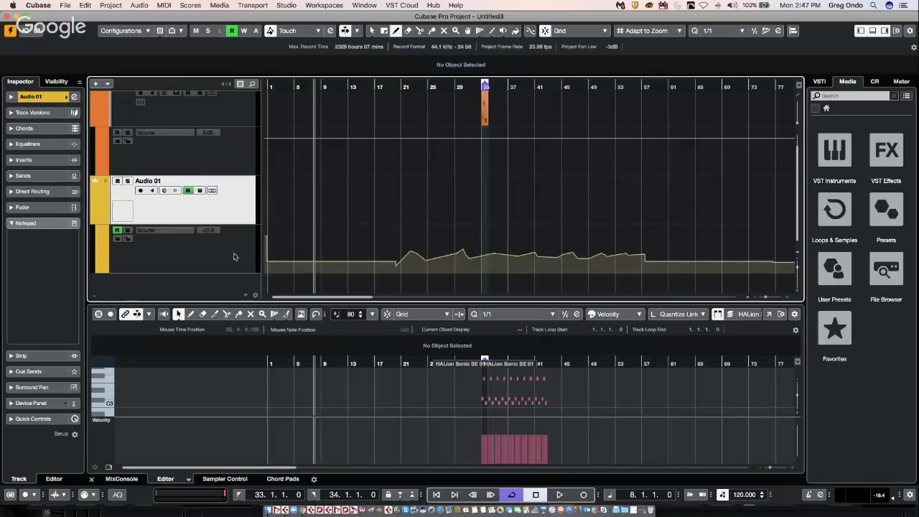
Step: Select all volume automation points on the audio track with Object Selection and scale the whole curve upward
{"action": "key", "text": "1"}
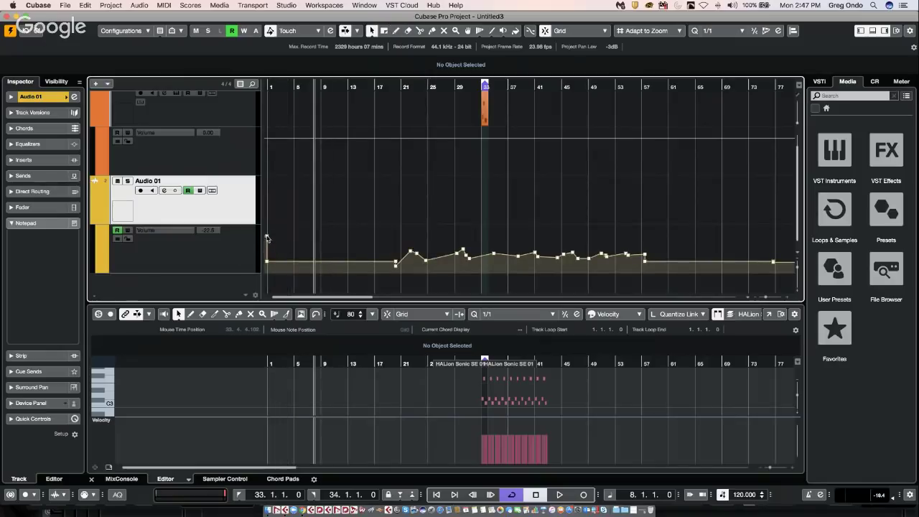
{"action": "key", "text": "super+a"}
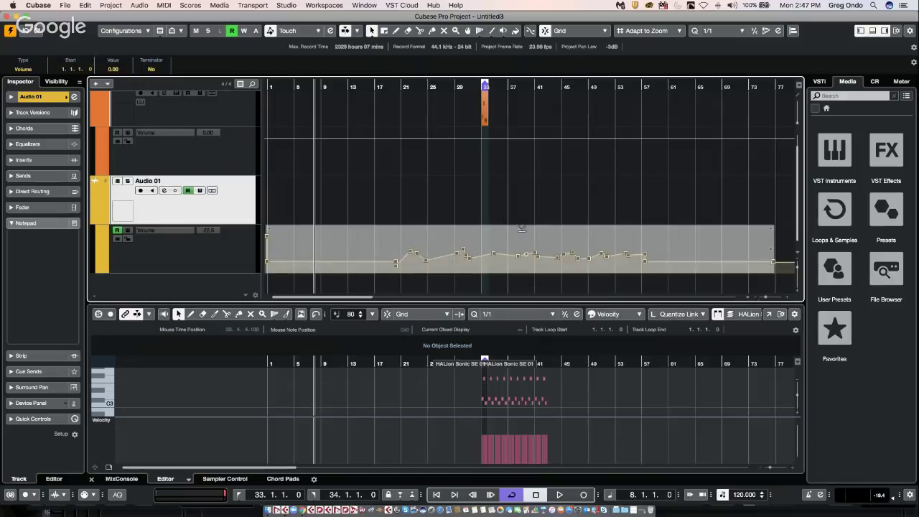
{"action": "left_click_drag", "start_coordinate": [523, 227], "coordinate": [526, 189]}
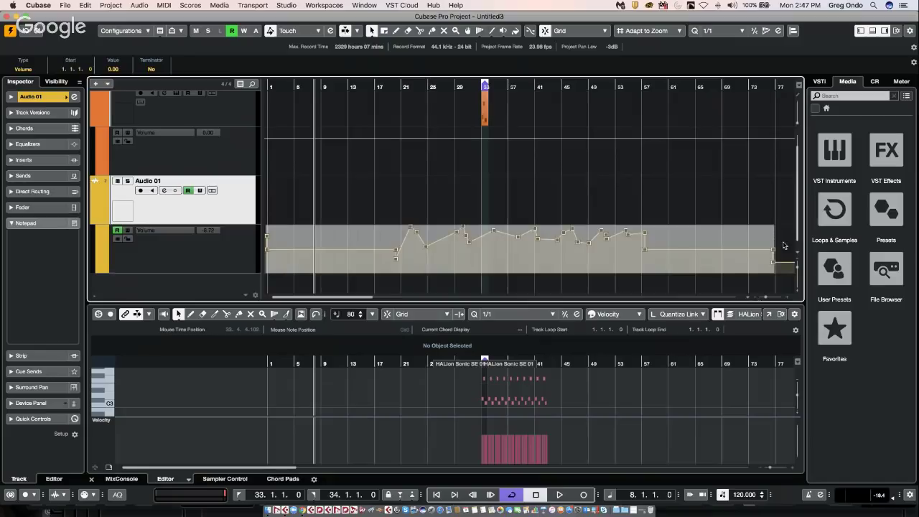
{"action": "left_click_drag", "start_coordinate": [790, 268], "coordinate": [267, 243]}
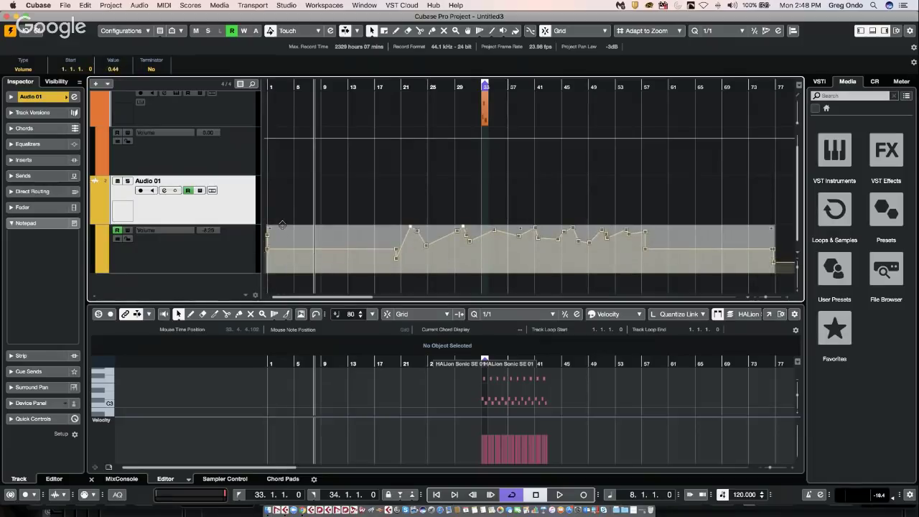
Step: Reselect all the automation points and try to lower the curve from its points at bar 1
{"action": "left_click", "coordinate": [268, 237]}
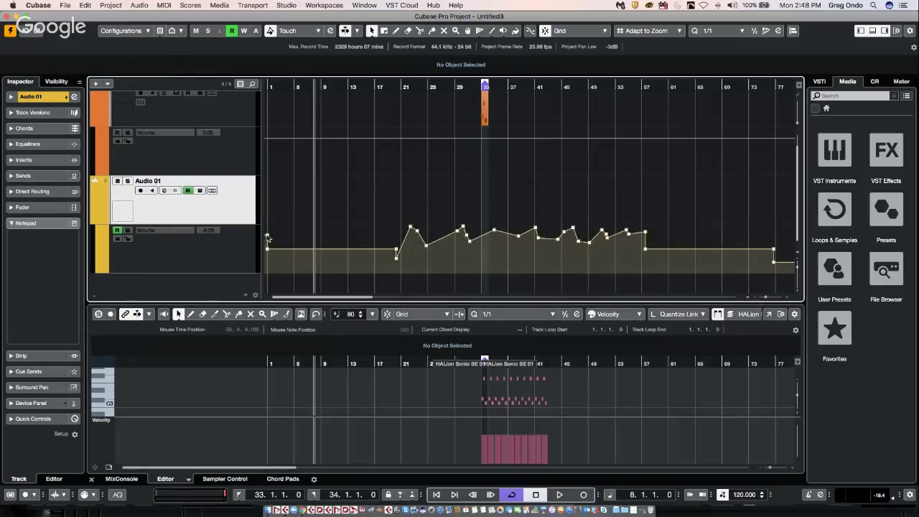
{"action": "left_click", "coordinate": [267, 237]}
{"action": "key", "text": "super+a"}
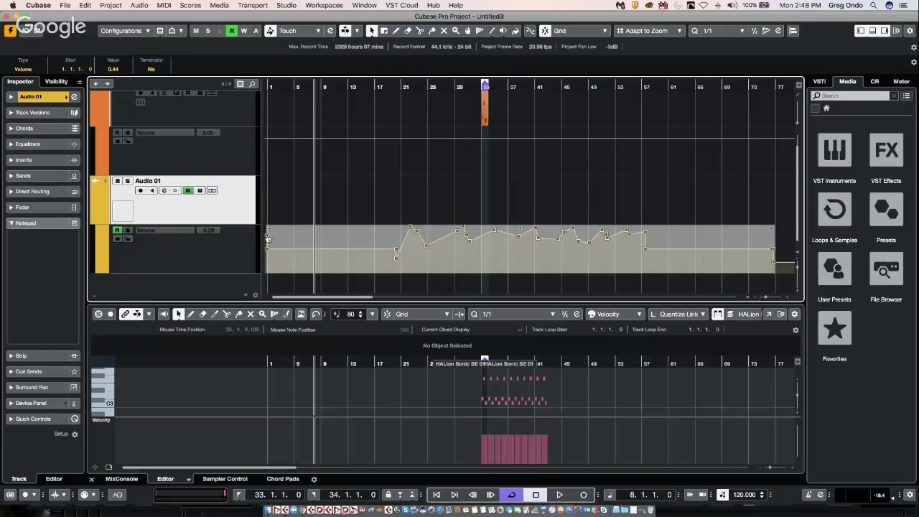
{"action": "left_click_drag", "start_coordinate": [267, 237], "coordinate": [267, 245]}
{"action": "mouse_move", "coordinate": [268, 251]}
{"action": "left_mouse_down"}
{"action": "mouse_move", "coordinate": [270, 260]}
{"action": "mouse_move", "coordinate": [270, 250]}
{"action": "left_mouse_up"}
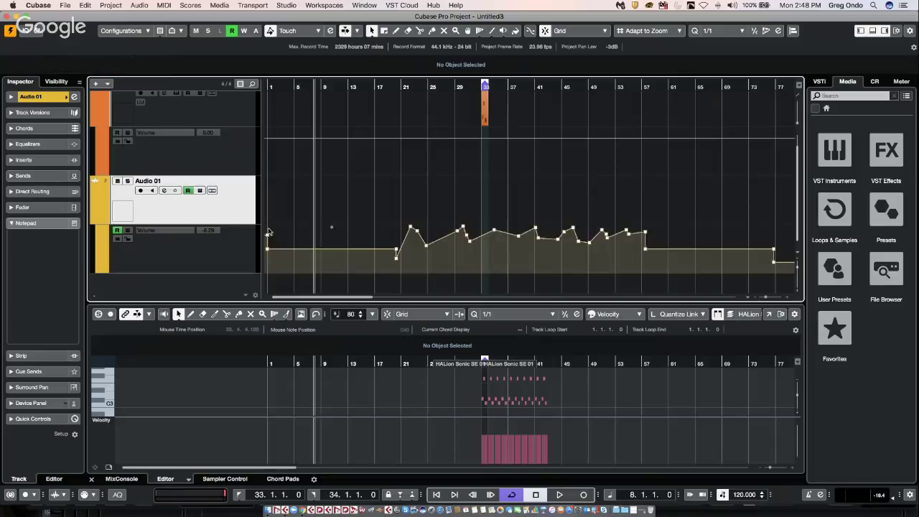
Step: Eliminate the raised starting point so the curve begins at -8.29 dB, and undo a trial lowering of the whole curve
{"action": "left_click", "coordinate": [268, 237]}
{"action": "left_click", "coordinate": [267, 237]}
{"action": "left_click", "coordinate": [266, 250]}
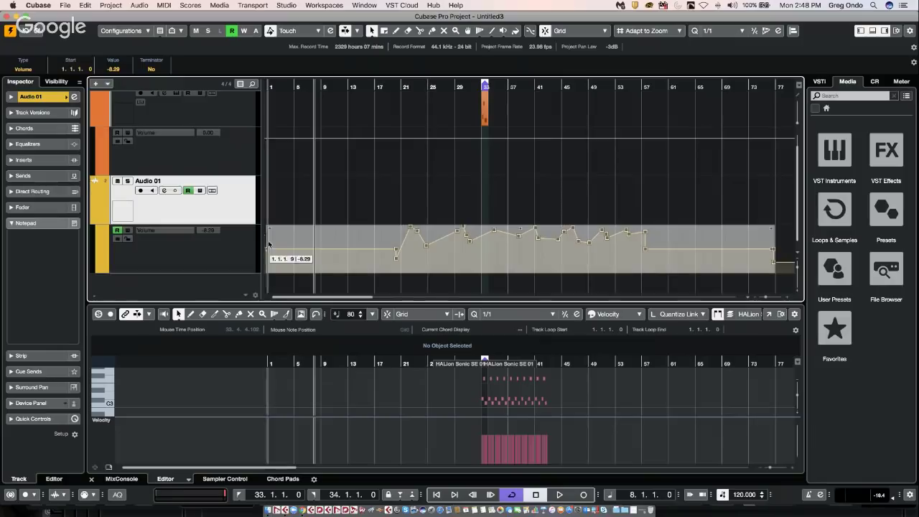
{"action": "left_click_drag", "start_coordinate": [270, 245], "coordinate": [270, 250]}
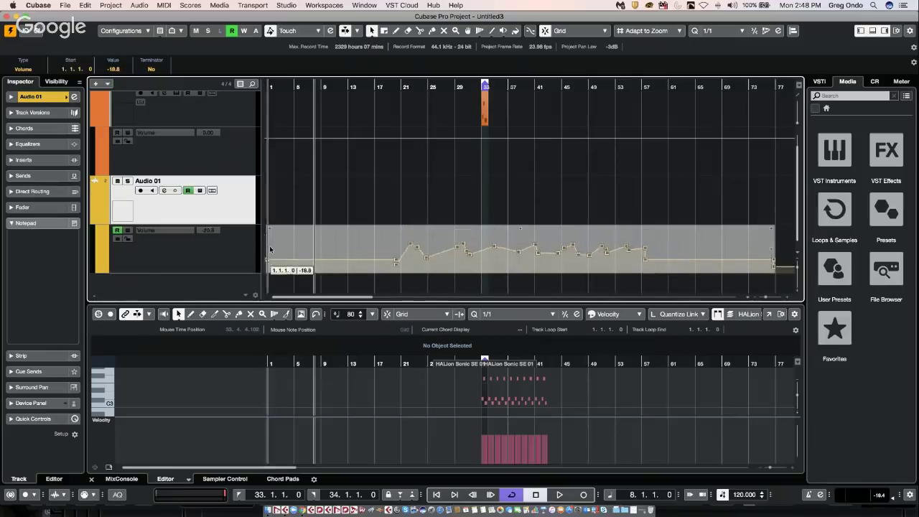
{"action": "key", "text": "super+z"}
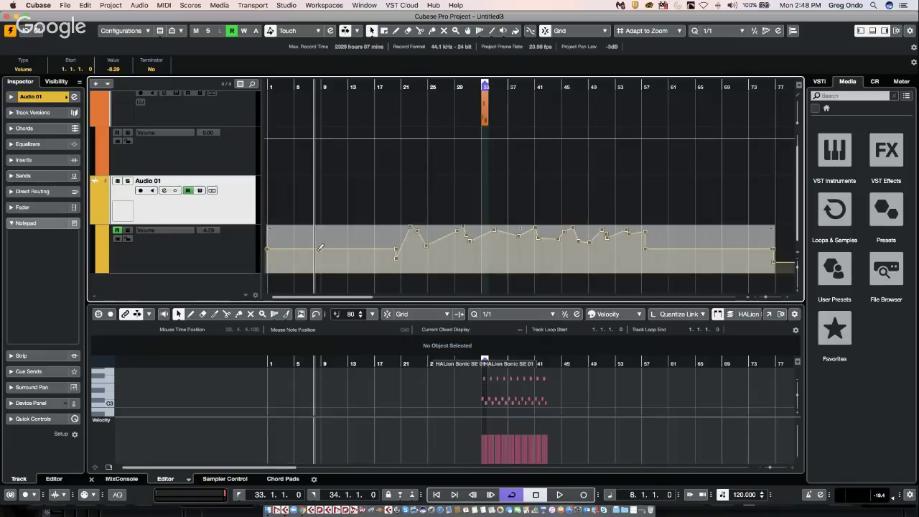
Step: Reselect all the automation points and try to move the curve by its end point near bar 76
{"action": "left_click", "coordinate": [271, 233]}
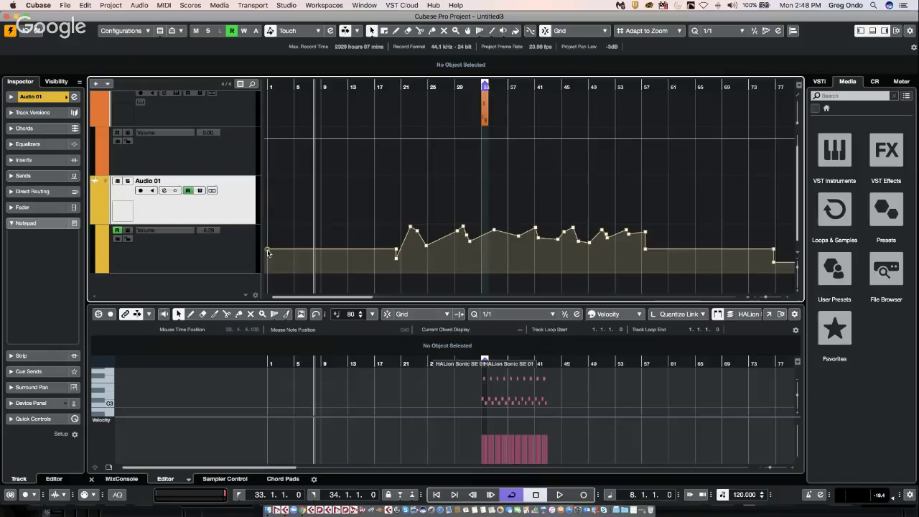
{"action": "left_click", "coordinate": [268, 251]}
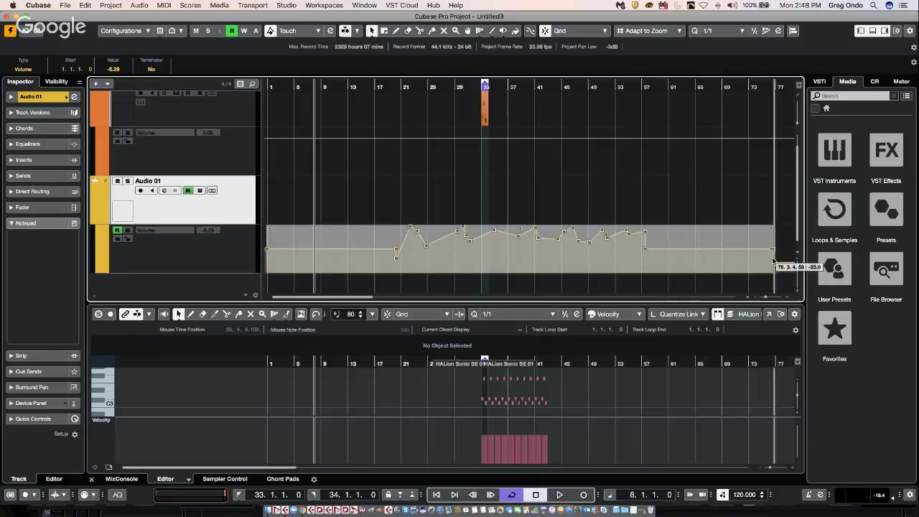
{"action": "left_click_drag", "start_coordinate": [773, 262], "coordinate": [775, 265]}
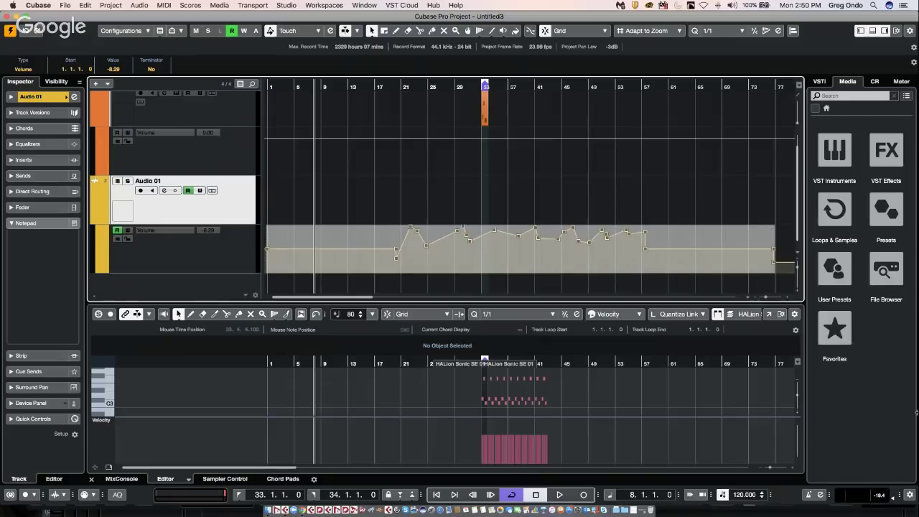
Step: Open the VST Effects list in the media browser and review the Project Setup settings
{"action": "left_click", "coordinate": [904, 148]}
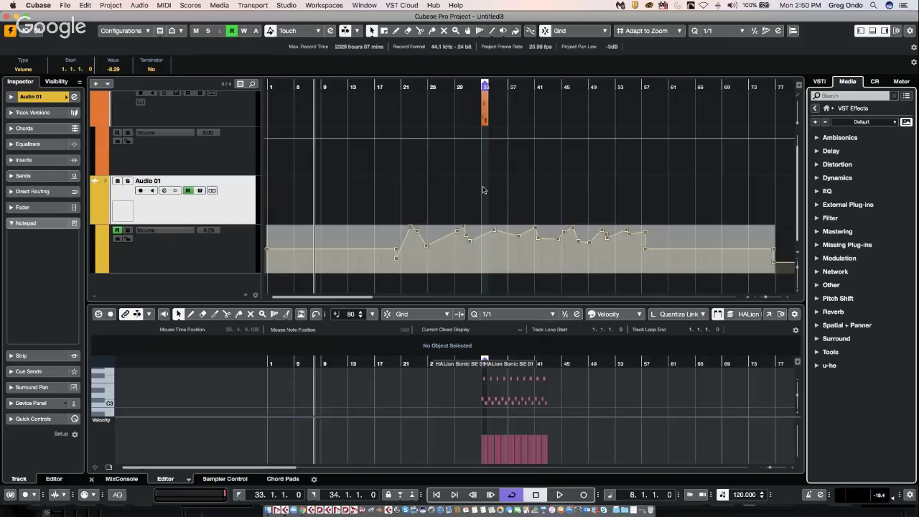
{"action": "key", "text": "shift+s"}
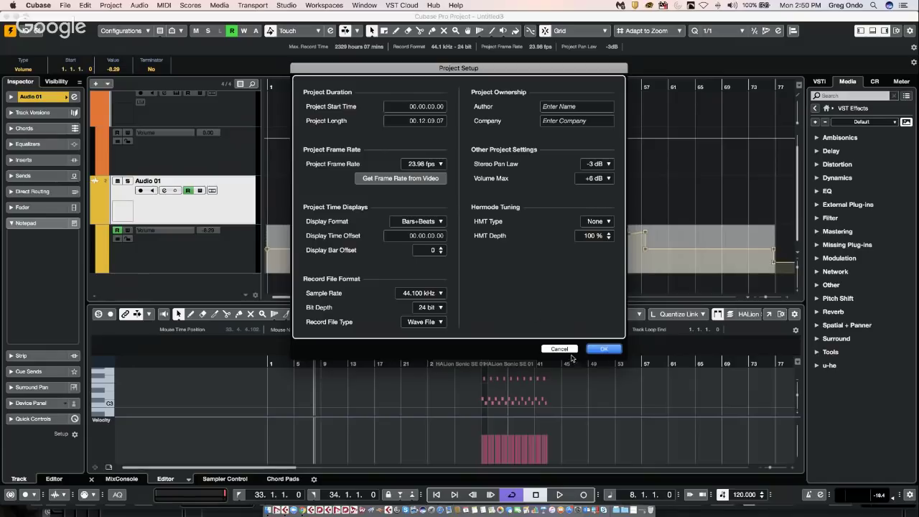
{"action": "left_click", "coordinate": [607, 349]}
Step: In the Editing-Audio preferences, try Use Settings for On Import Audio Files and cancel the preference changes
{"action": "left_click", "coordinate": [46, 6]}
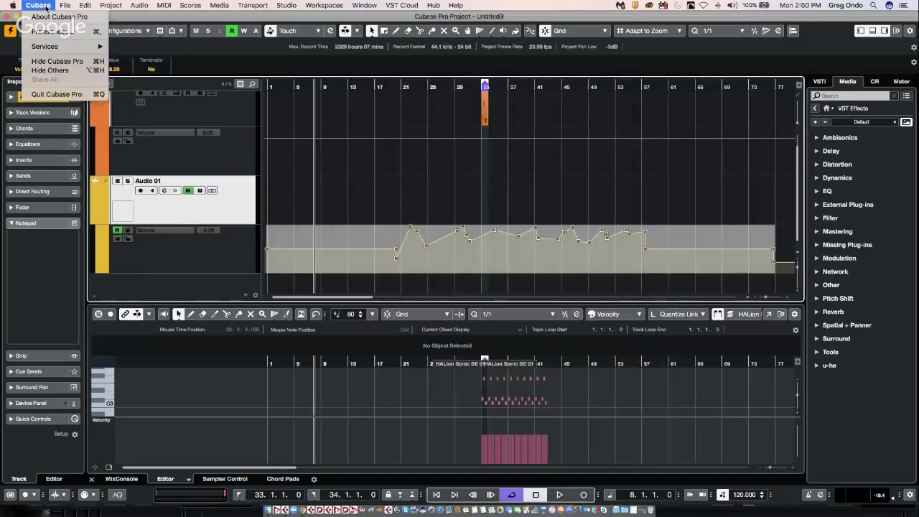
{"action": "left_click", "coordinate": [69, 32]}
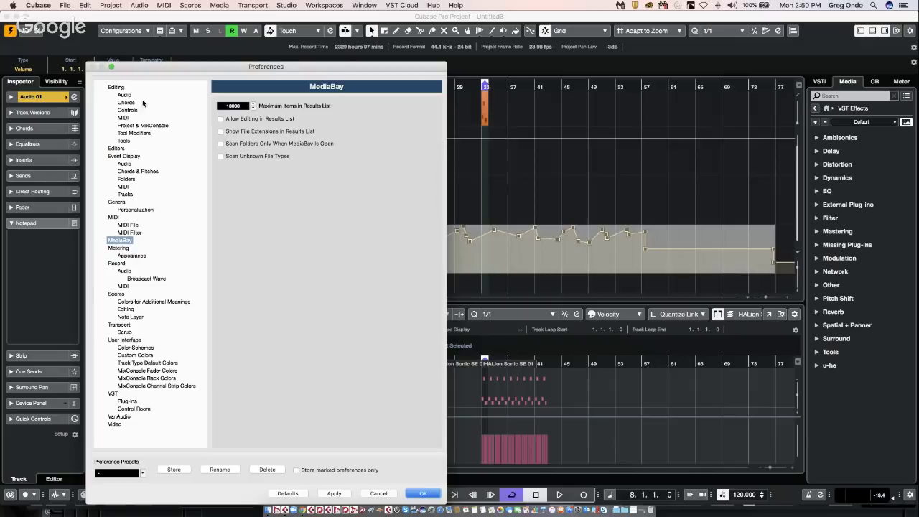
{"action": "left_click", "coordinate": [125, 95]}
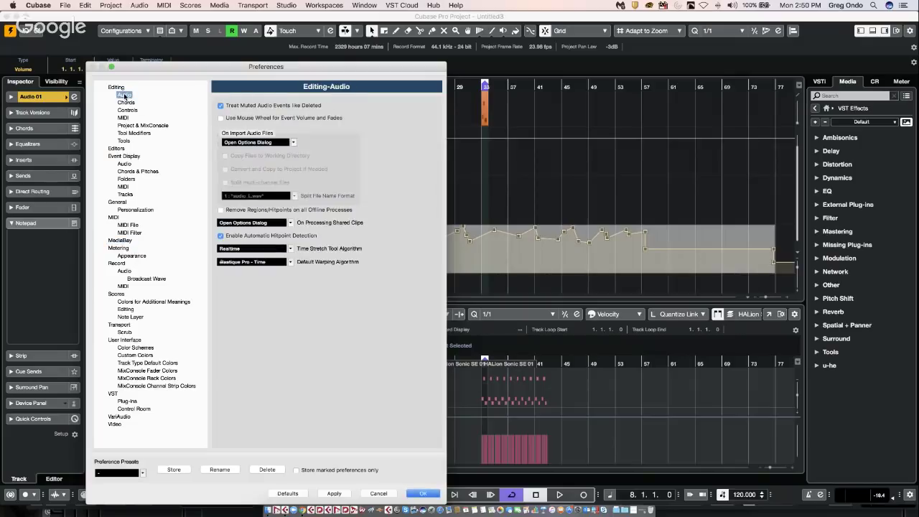
{"action": "left_click", "coordinate": [263, 143]}
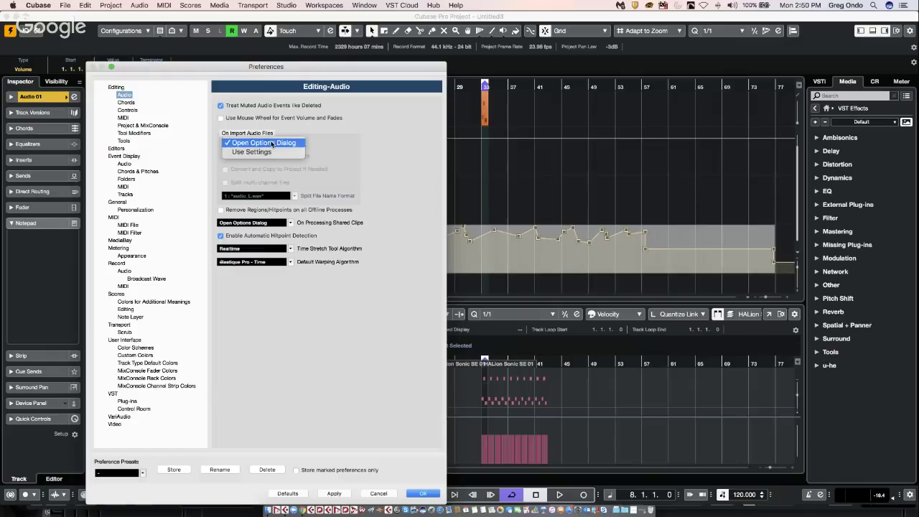
{"action": "left_click", "coordinate": [267, 151]}
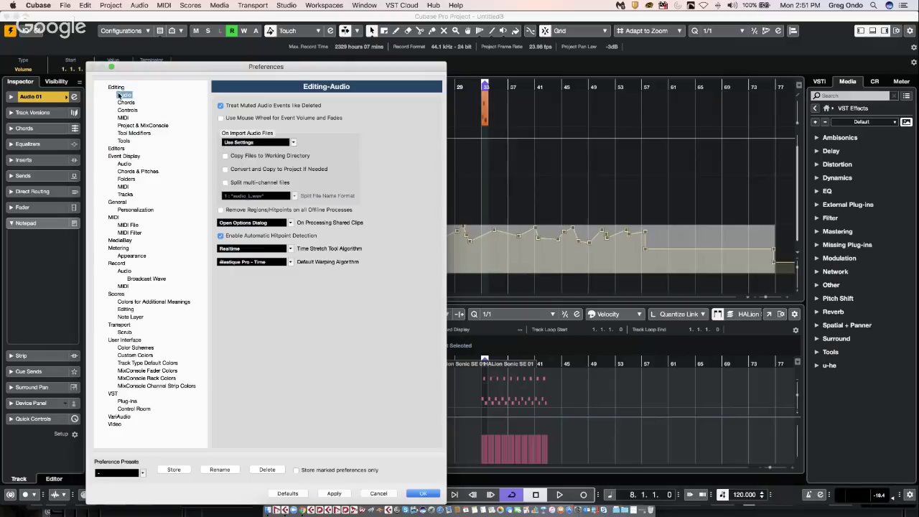
{"action": "left_click", "coordinate": [268, 144]}
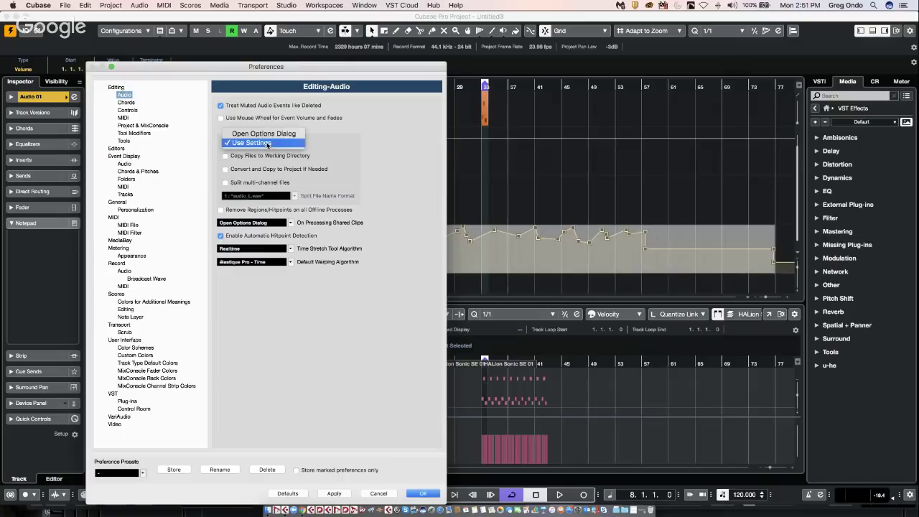
{"action": "left_click", "coordinate": [278, 170]}
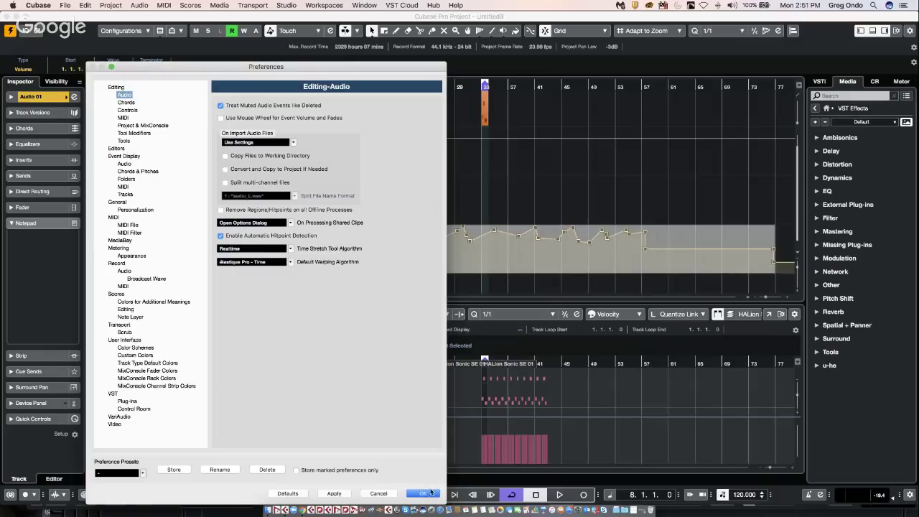
{"action": "left_click", "coordinate": [381, 494]}
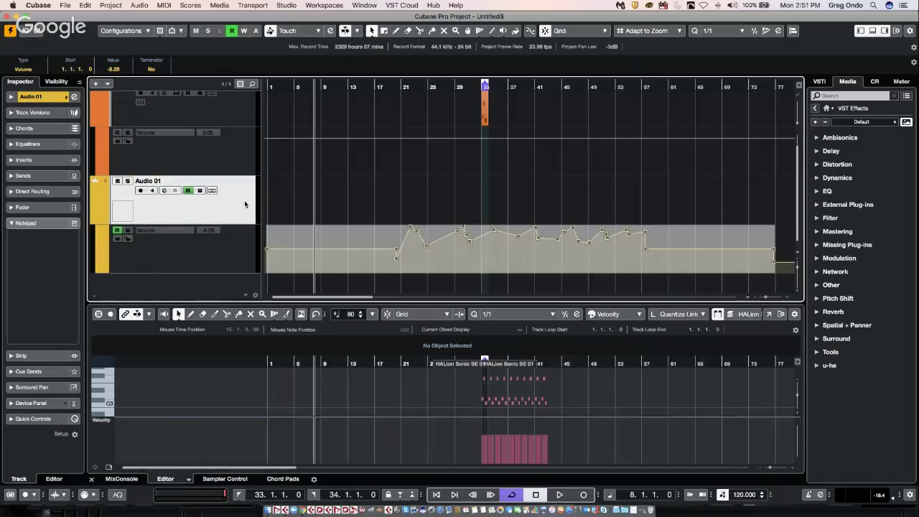
{"action": "scroll", "coordinate": [245, 204], "scroll_direction": "up", "scroll_amount": 1}
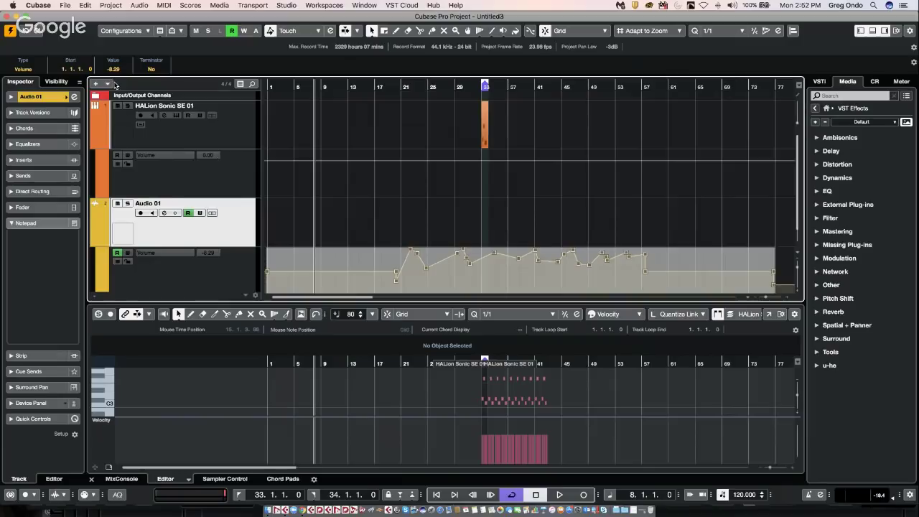
Step: Create a new empty project in the ilufgeliugye folder
{"action": "left_click", "coordinate": [65, 5]}
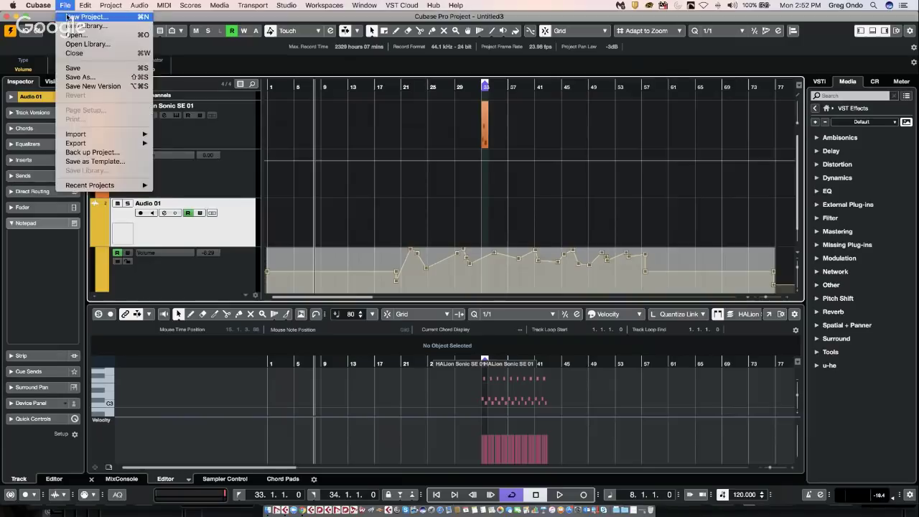
{"action": "left_click", "coordinate": [69, 16]}
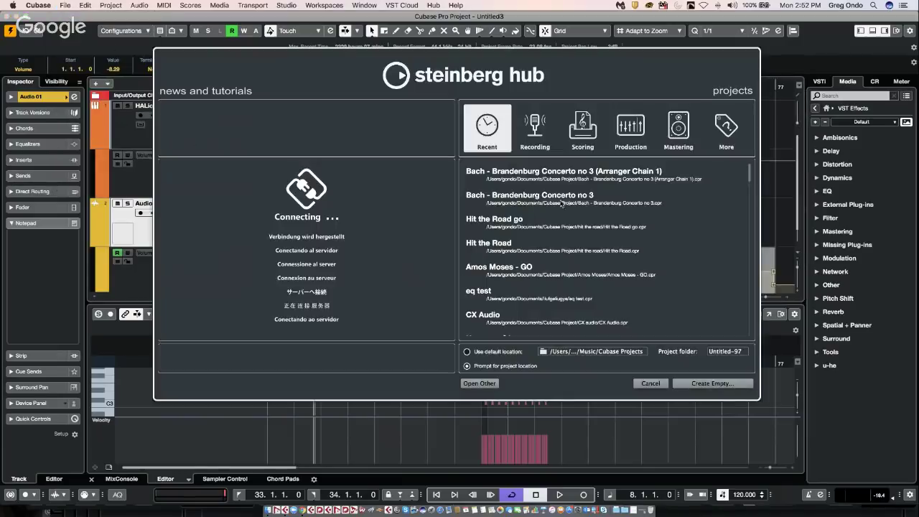
{"action": "left_click", "coordinate": [710, 383]}
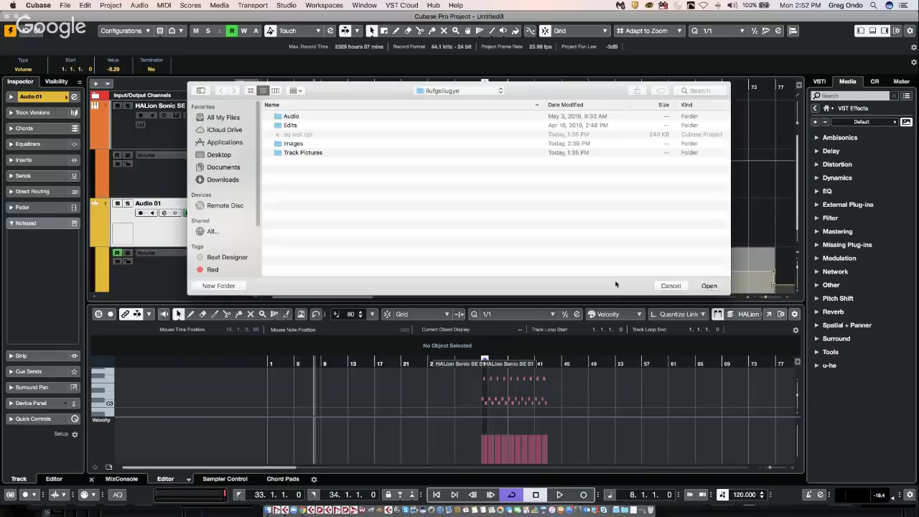
{"action": "key", "text": "Return"}
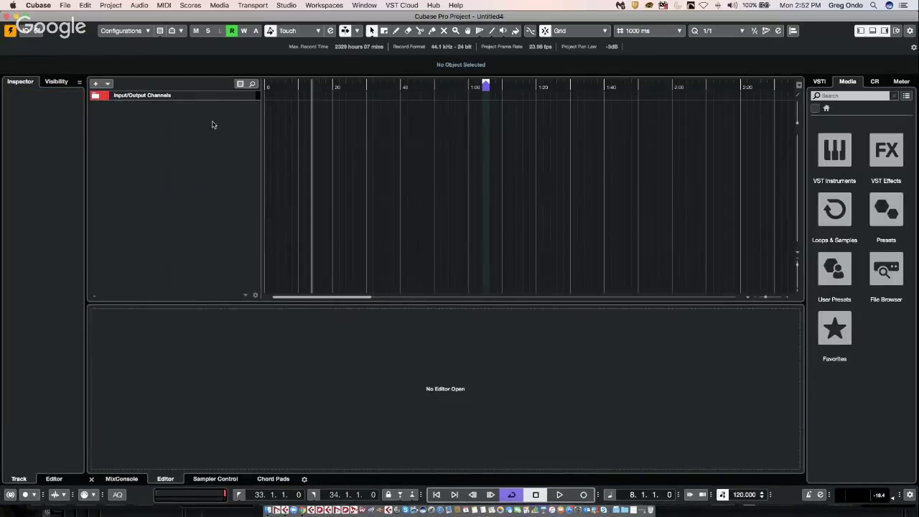
Step: Add four mono audio tracks to the empty project, with Talkback as input and Stereo as output
{"action": "right_click", "coordinate": [142, 122]}
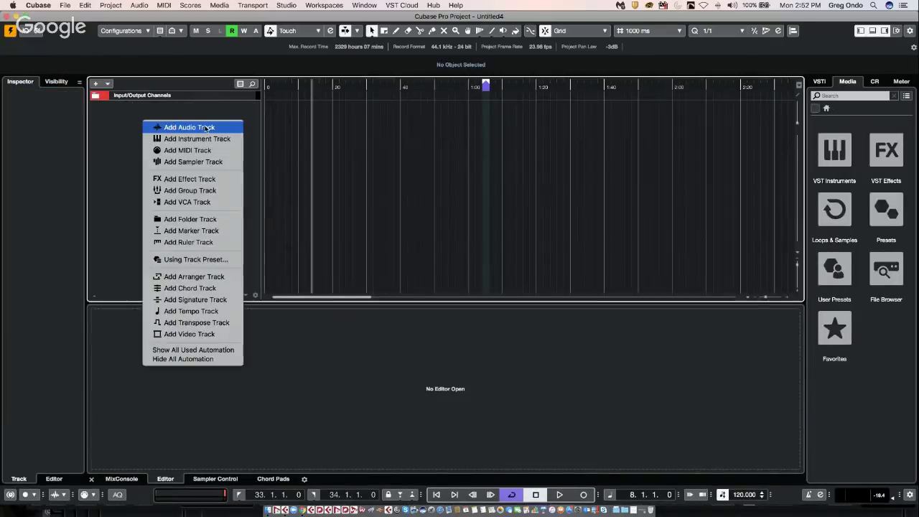
{"action": "left_click", "coordinate": [206, 127]}
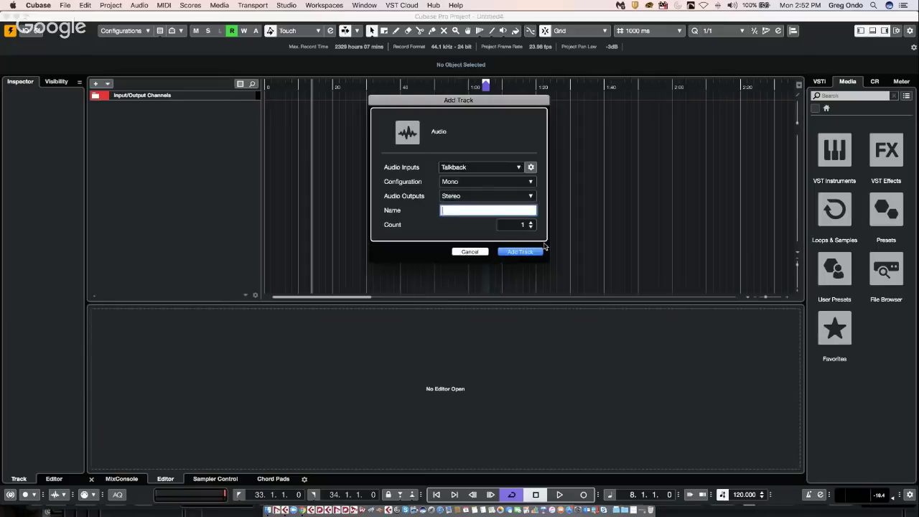
{"action": "left_click", "coordinate": [531, 222]}
{"action": "left_click", "coordinate": [531, 222]}
{"action": "left_click", "coordinate": [531, 222]}
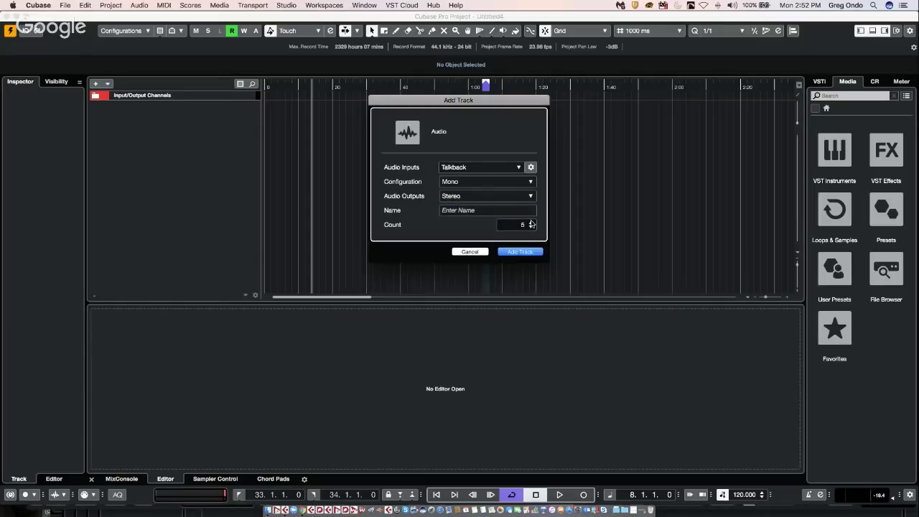
{"action": "left_click", "coordinate": [532, 227]}
{"action": "left_click", "coordinate": [523, 251]}
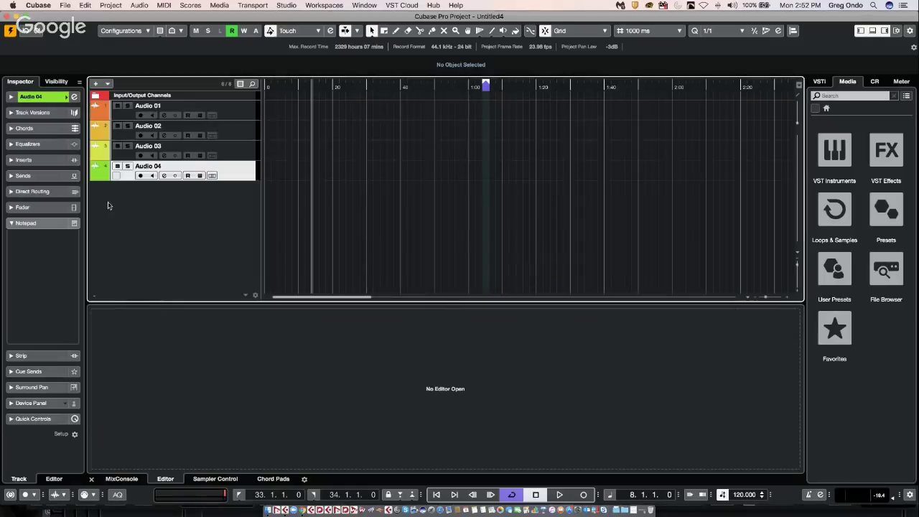
Step: Add four more mono audio tracks and one extra with Keep Dialog Open enabled, and close the Add Track dialog
{"action": "left_click", "coordinate": [97, 85]}
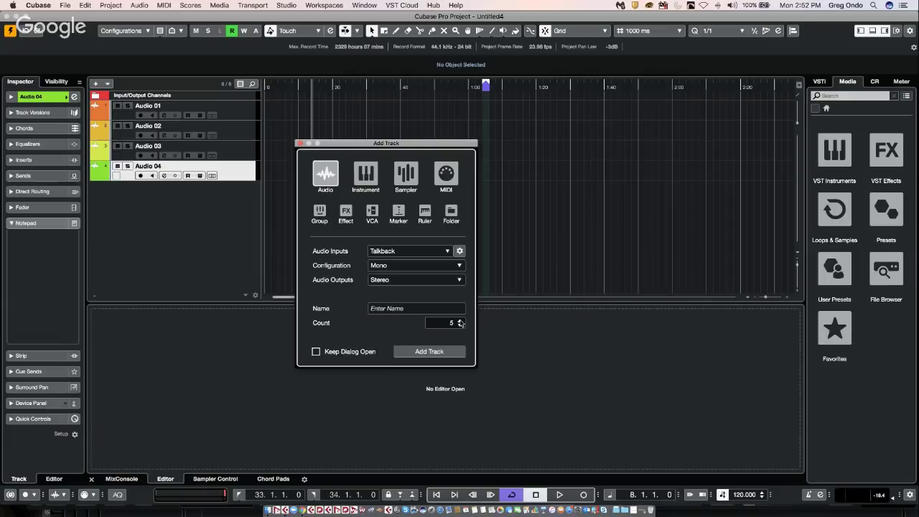
{"action": "left_click", "coordinate": [460, 326]}
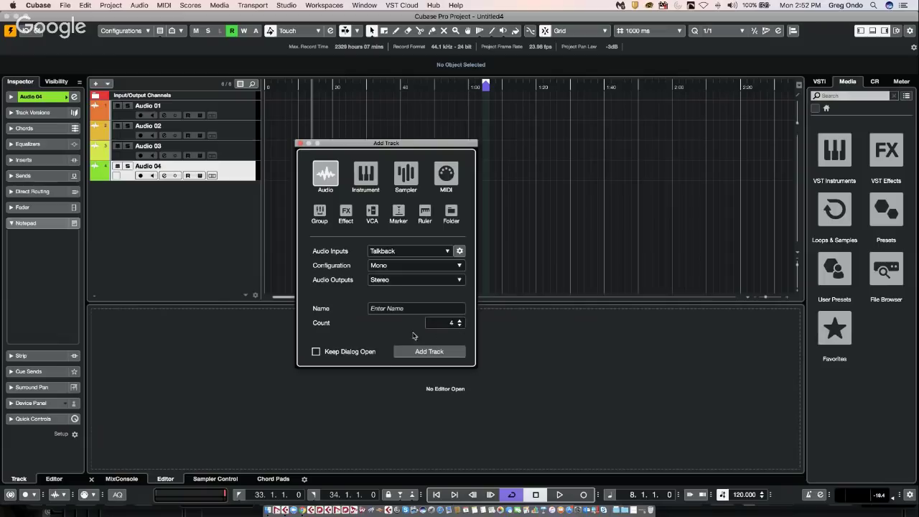
{"action": "left_click", "coordinate": [317, 351]}
{"action": "left_click", "coordinate": [424, 352]}
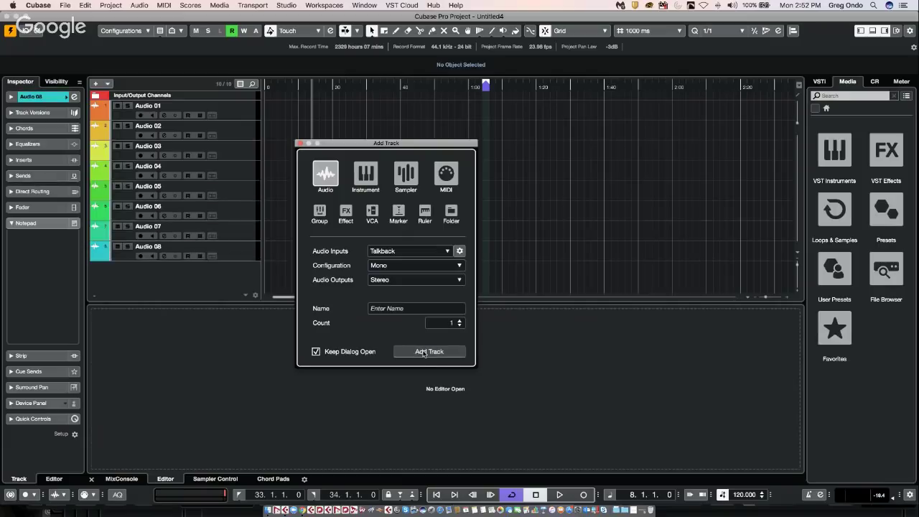
{"action": "left_click", "coordinate": [424, 351]}
{"action": "left_click_drag", "start_coordinate": [386, 142], "coordinate": [498, 137]}
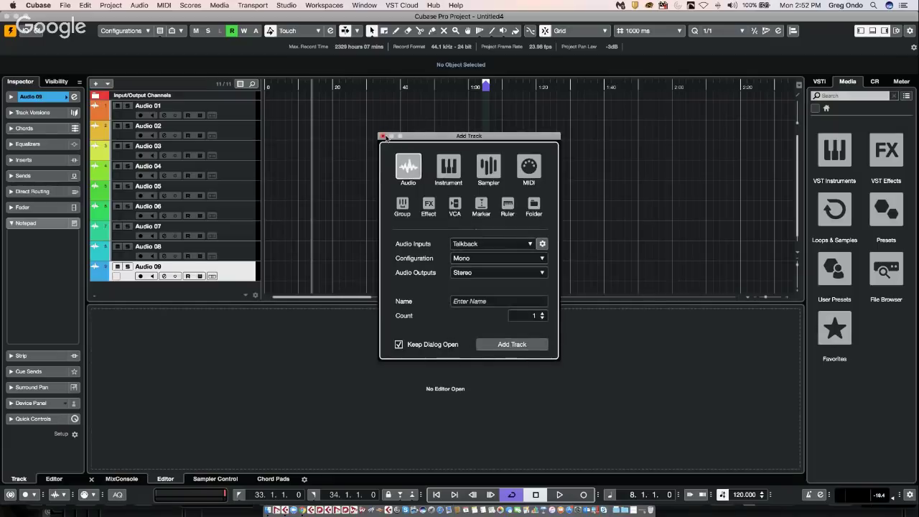
{"action": "left_click", "coordinate": [384, 136]}
Step: Select the tracks Audio 01 through Audio 04 in the track list
{"action": "left_click", "coordinate": [237, 112]}
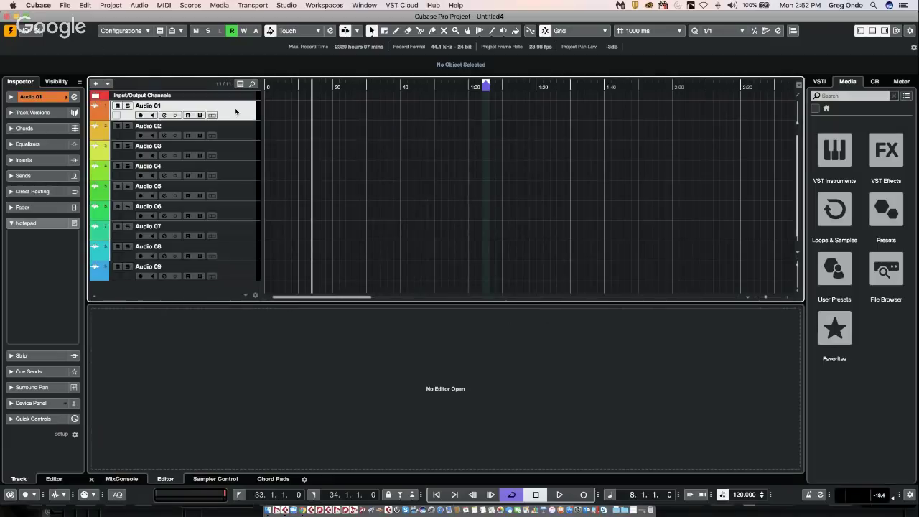
{"action": "left_click", "coordinate": [237, 175], "text": "shift"}
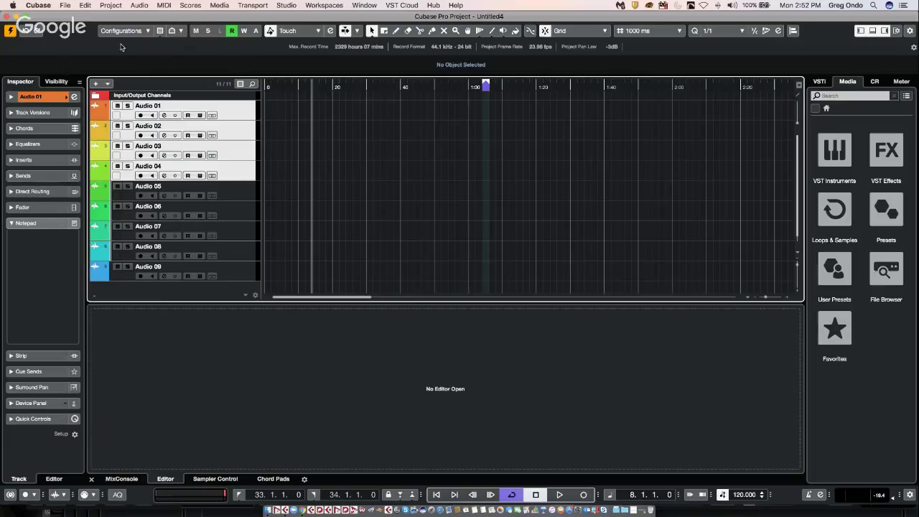
{"action": "left_click", "coordinate": [140, 30]}
{"action": "left_click", "coordinate": [173, 32]}
{"action": "left_click", "coordinate": [103, 32]}
{"action": "left_click", "coordinate": [132, 30]}
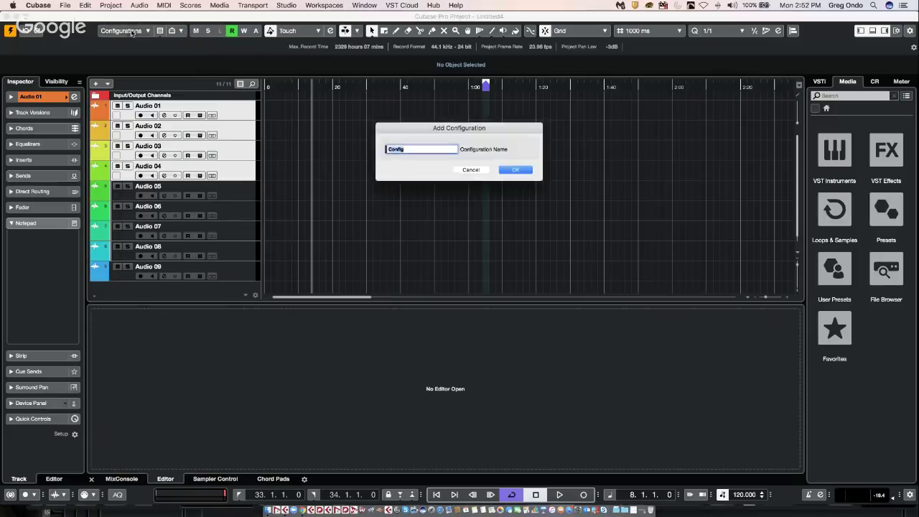
{"action": "type", "text": "1"}
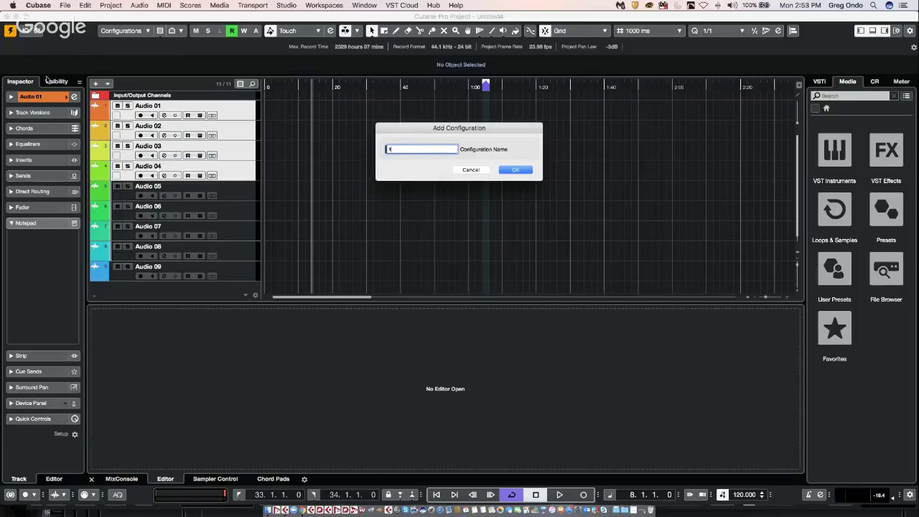
{"action": "left_click", "coordinate": [468, 170]}
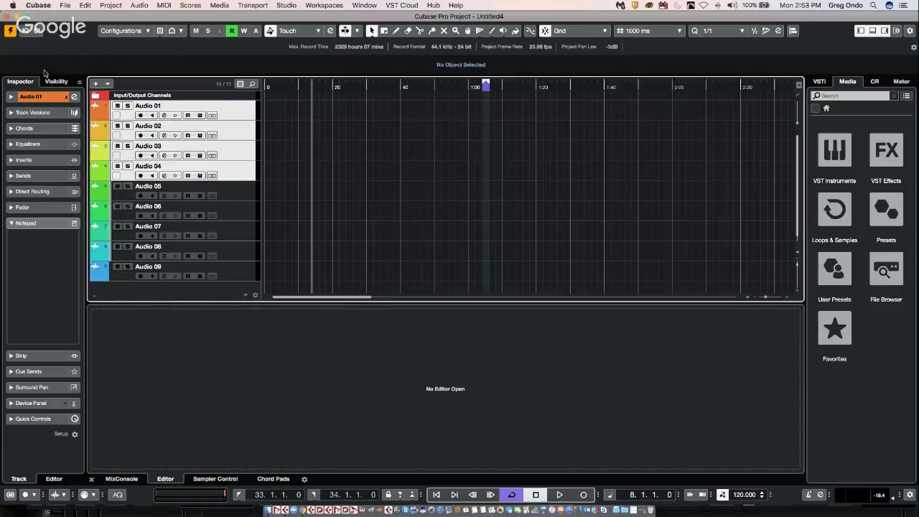
Step: Hide the selected tracks Audio 01 to Audio 04 using track visibility, and delete Audio 09
{"action": "left_click", "coordinate": [57, 82]}
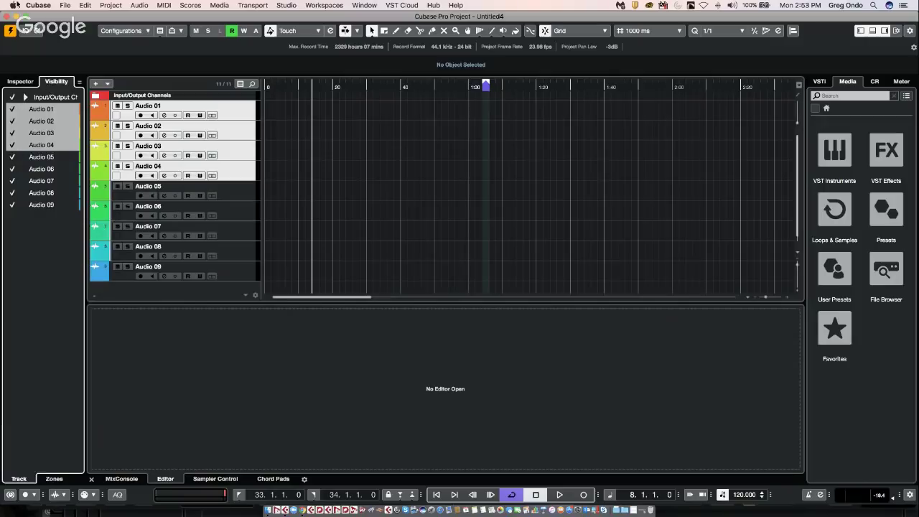
{"action": "left_click", "coordinate": [11, 144]}
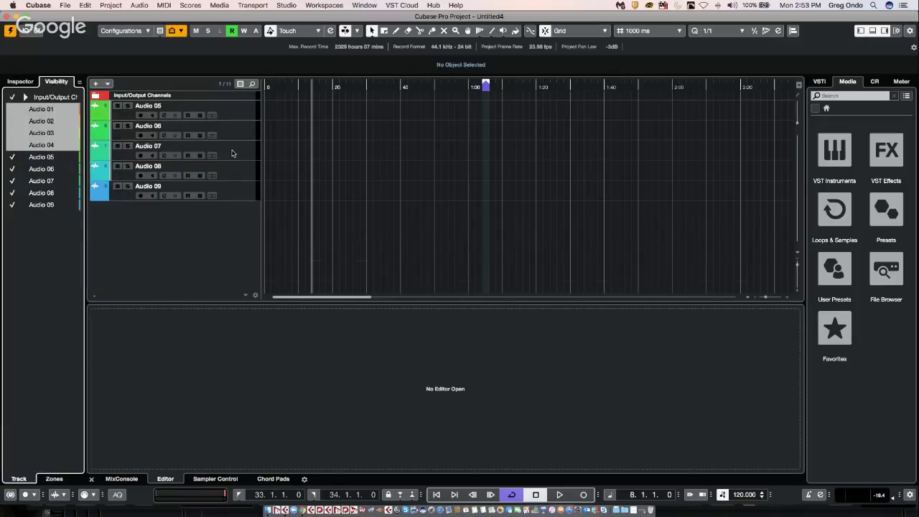
{"action": "key", "text": "BackSpace"}
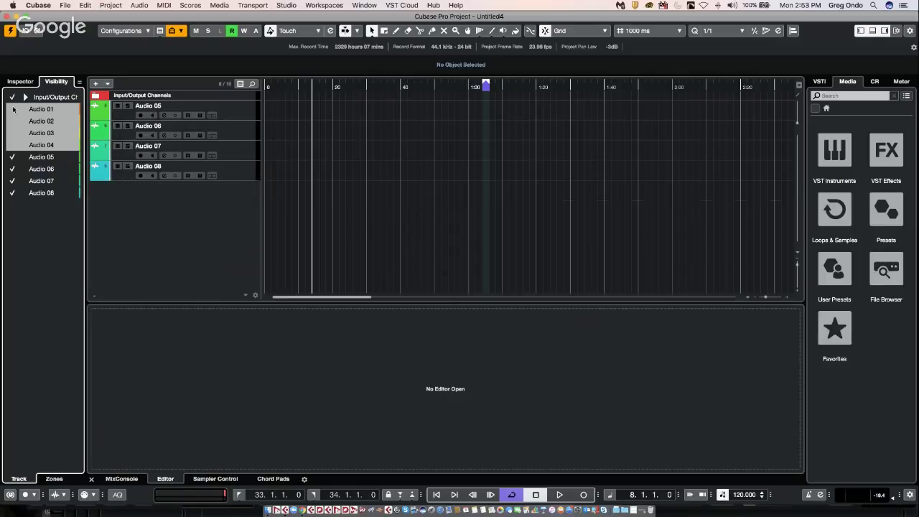
Step: Make Audio 01 to Audio 04 visible again and select only Audio 08
{"action": "left_click", "coordinate": [16, 111]}
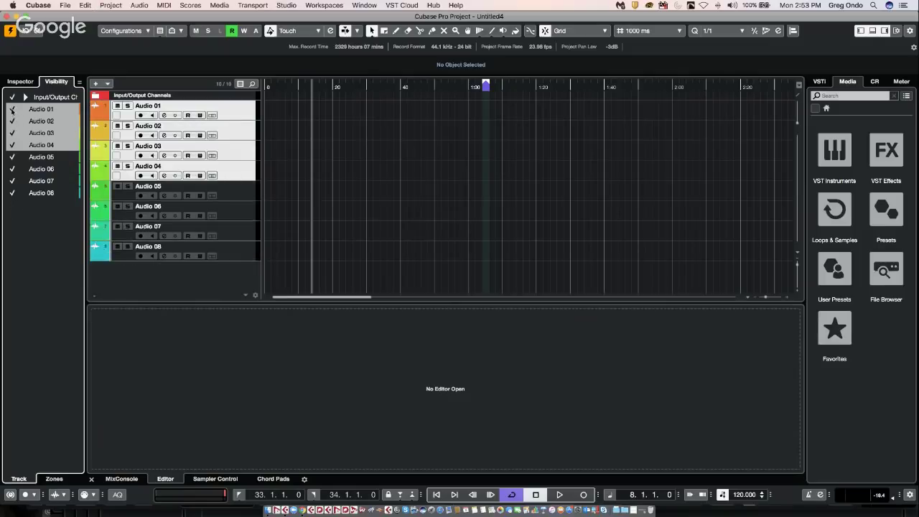
{"action": "left_click", "coordinate": [12, 113]}
{"action": "left_click", "coordinate": [11, 111]}
{"action": "left_click", "coordinate": [38, 246]}
{"action": "left_click", "coordinate": [41, 193]}
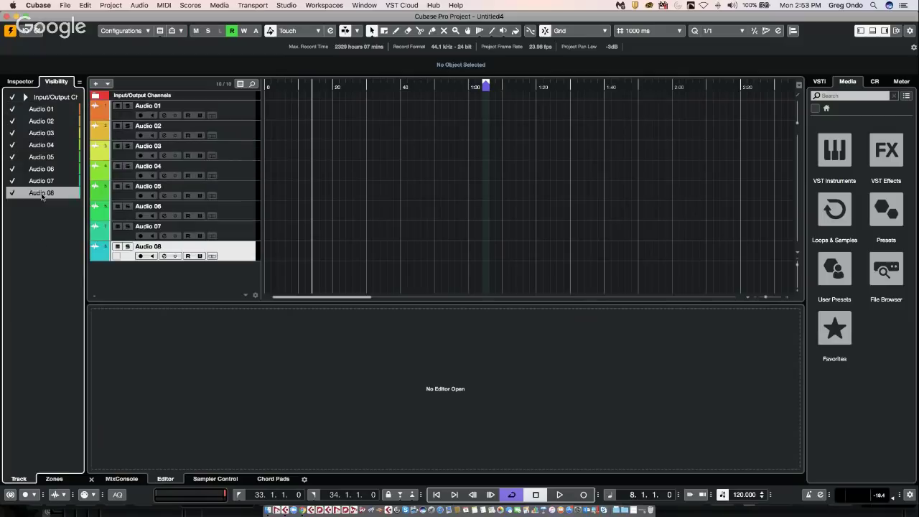
Step: Hide the tracks Audio 03 through Audio 08 so only Audio 01 and Audio 02 remain visible
{"action": "left_click", "coordinate": [11, 133]}
{"action": "left_click", "coordinate": [11, 145]}
{"action": "left_click", "coordinate": [12, 156]}
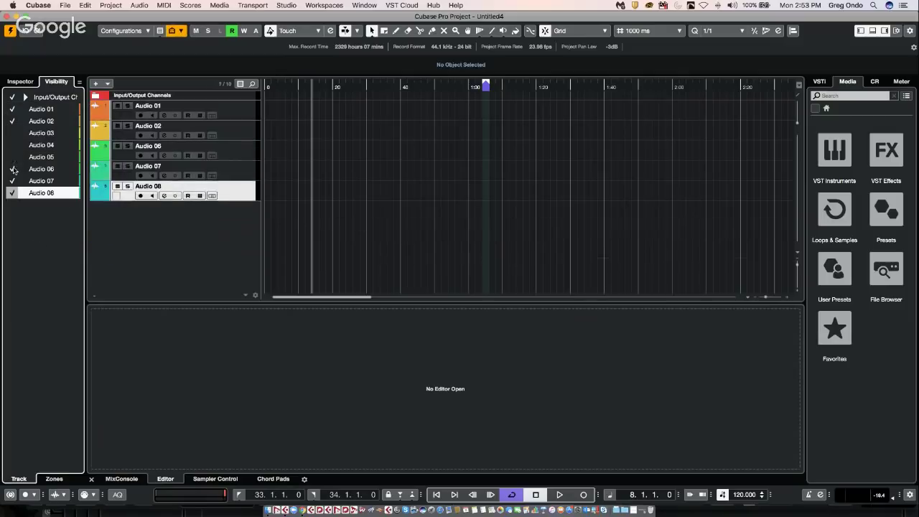
{"action": "left_click", "coordinate": [12, 169]}
{"action": "left_click", "coordinate": [12, 181]}
{"action": "left_click", "coordinate": [13, 193]}
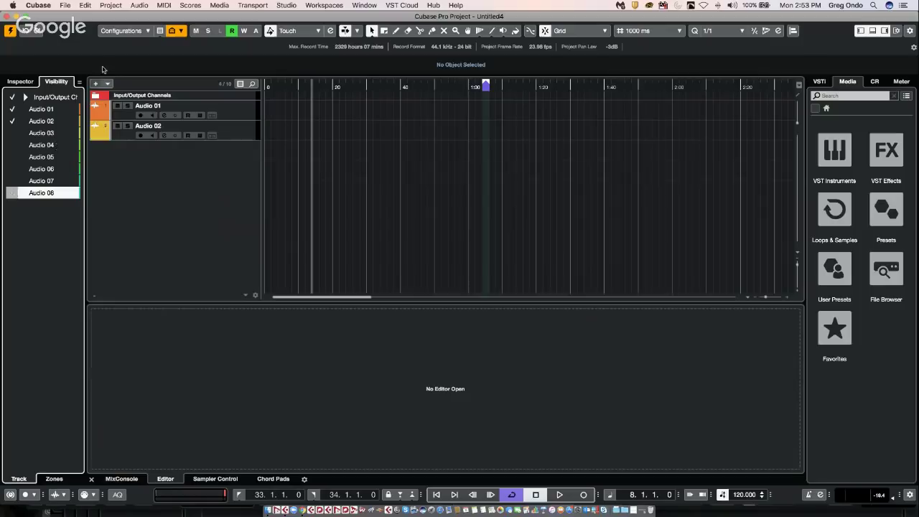
Step: Save the current track visibility as a configuration named 1
{"action": "left_click", "coordinate": [119, 30]}
{"action": "left_click", "coordinate": [119, 31]}
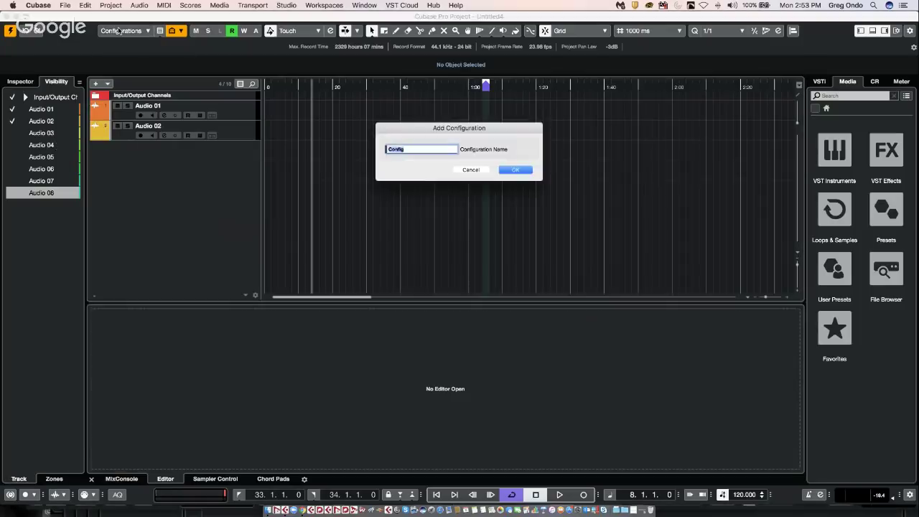
{"action": "left_click", "coordinate": [512, 171]}
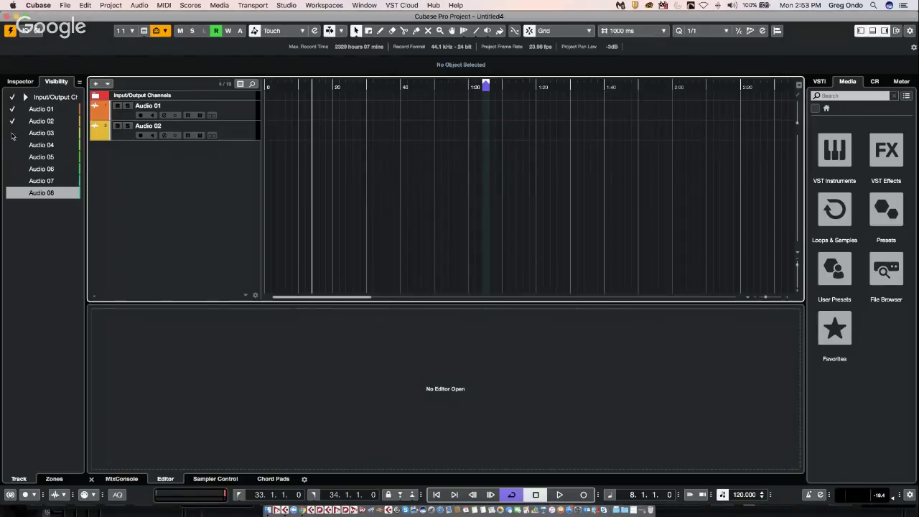
Step: Show only Audio 03, Audio 04 and Audio 05, hiding Audio 01, Audio 02 and the Input/Output Channels folder
{"action": "left_click", "coordinate": [12, 133]}
{"action": "left_click", "coordinate": [12, 120]}
{"action": "left_click", "coordinate": [12, 109]}
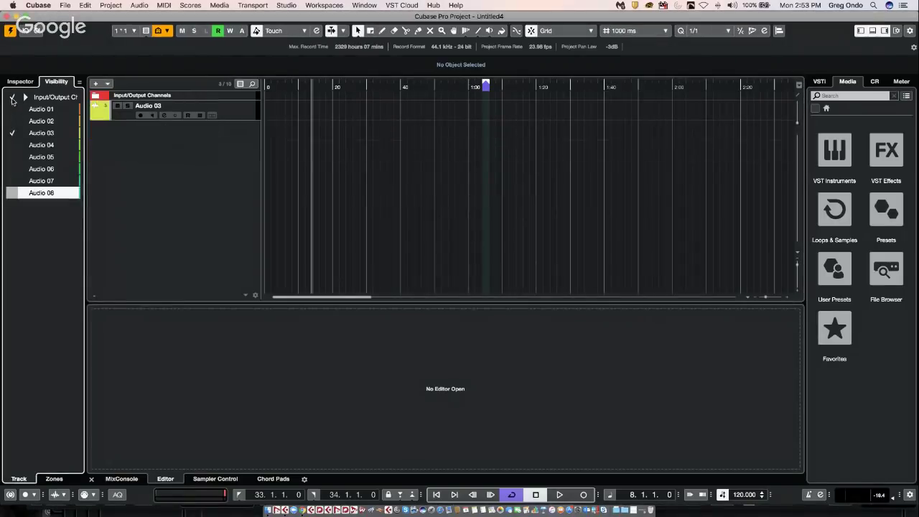
{"action": "left_click", "coordinate": [12, 97]}
{"action": "left_click", "coordinate": [12, 145]}
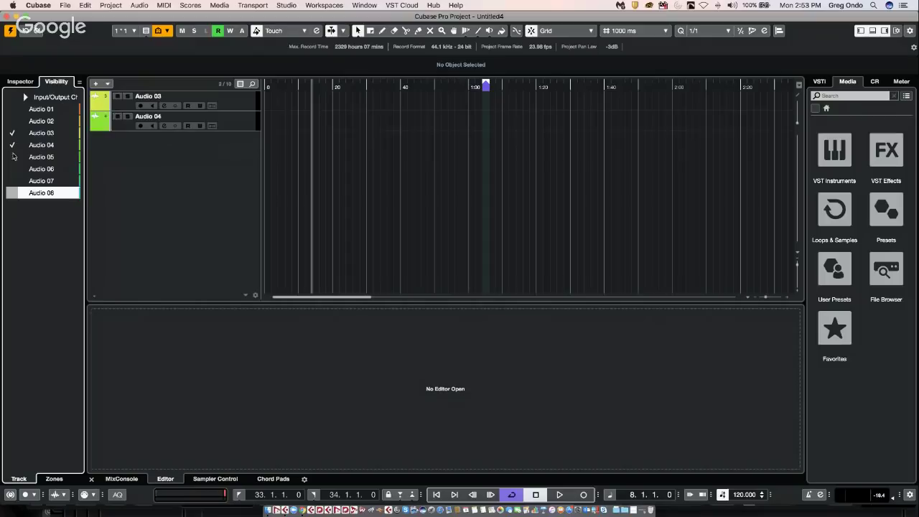
{"action": "left_click", "coordinate": [11, 157]}
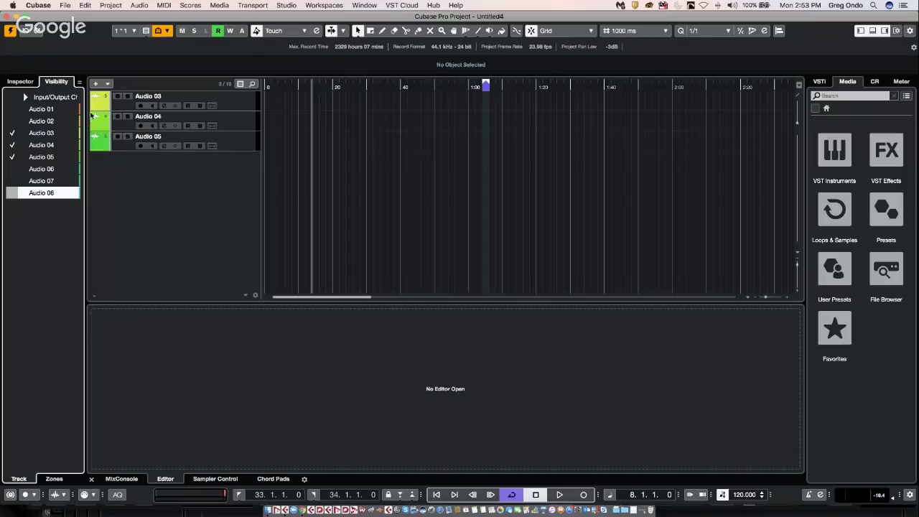
Step: Add a second visibility configuration named 2
{"action": "left_click", "coordinate": [120, 32]}
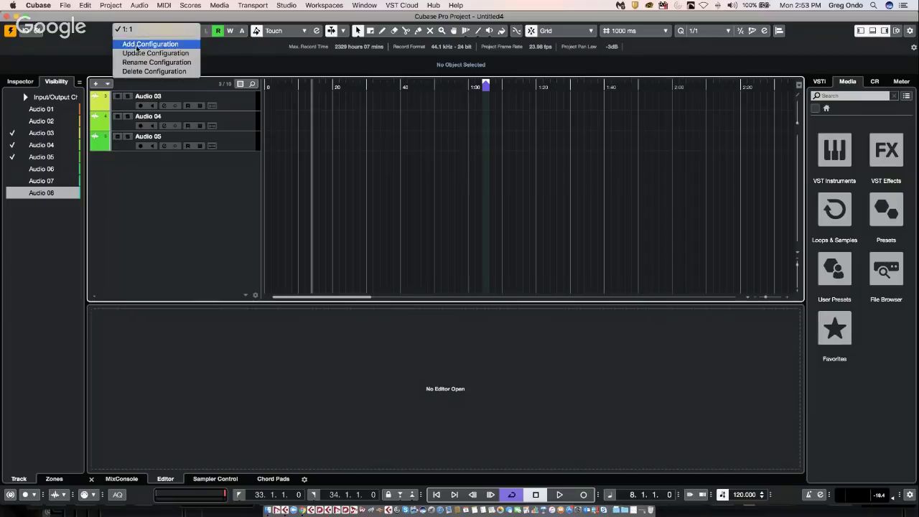
{"action": "left_click", "coordinate": [136, 44]}
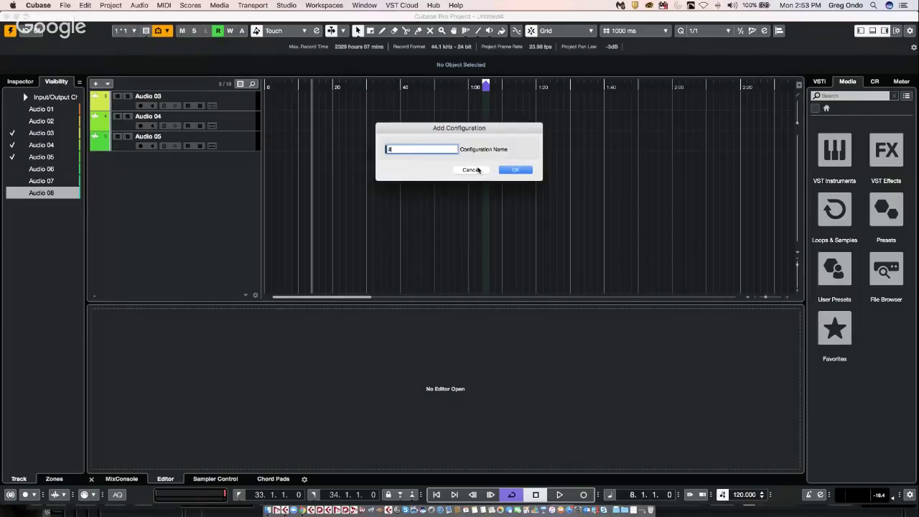
{"action": "left_click", "coordinate": [522, 169]}
Step: Hide Audio 03 to Audio 05 and show Audio 06, Audio 07 and Audio 08 instead
{"action": "left_click", "coordinate": [16, 135]}
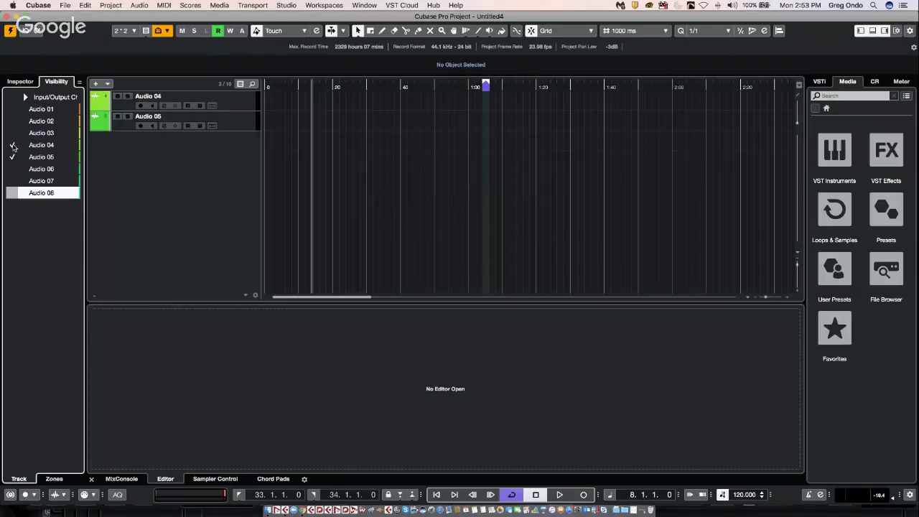
{"action": "left_click", "coordinate": [14, 146]}
{"action": "left_click", "coordinate": [14, 157]}
{"action": "left_click", "coordinate": [15, 170]}
{"action": "left_click", "coordinate": [16, 182]}
{"action": "left_click", "coordinate": [13, 193]}
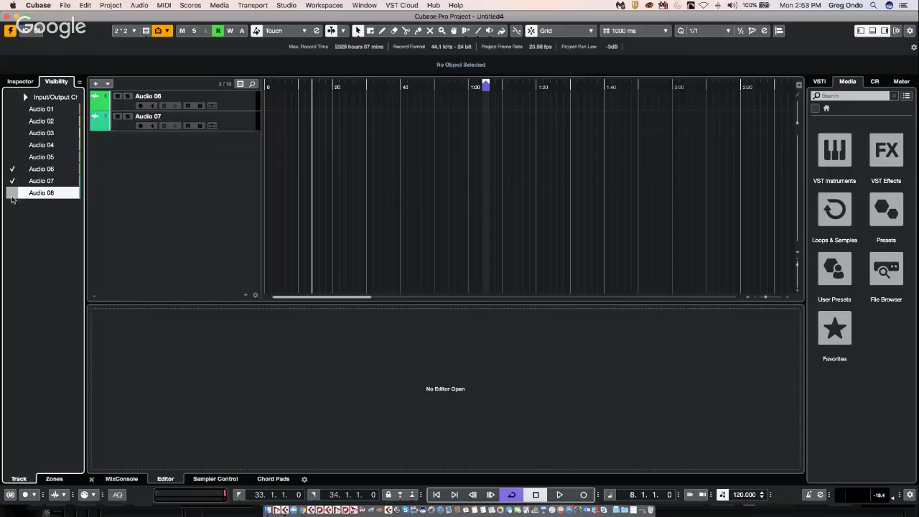
Step: Save the current track visibility as a third configuration named 3
{"action": "left_click", "coordinate": [138, 30]}
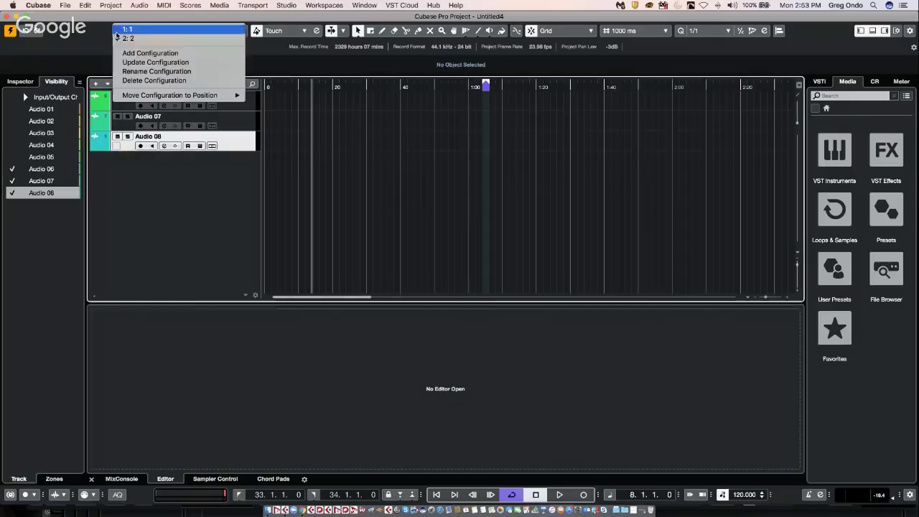
{"action": "left_click", "coordinate": [140, 53]}
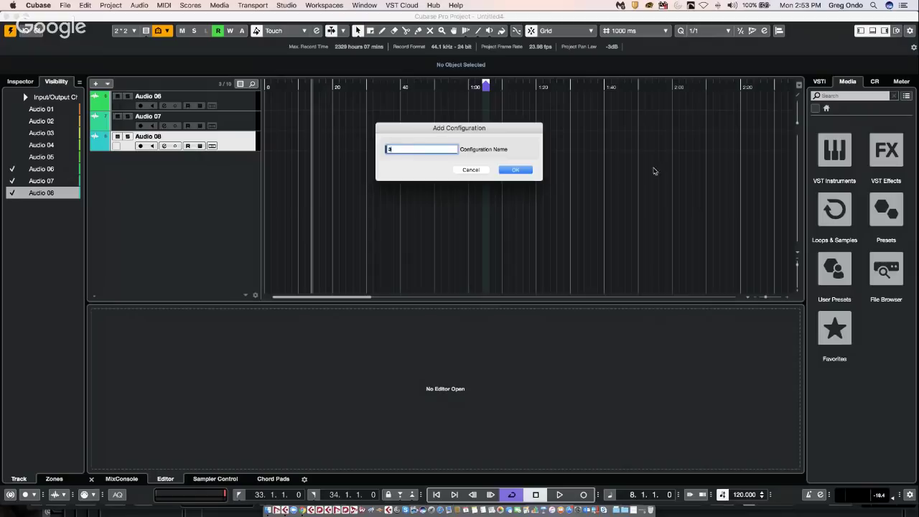
{"action": "left_click", "coordinate": [513, 170]}
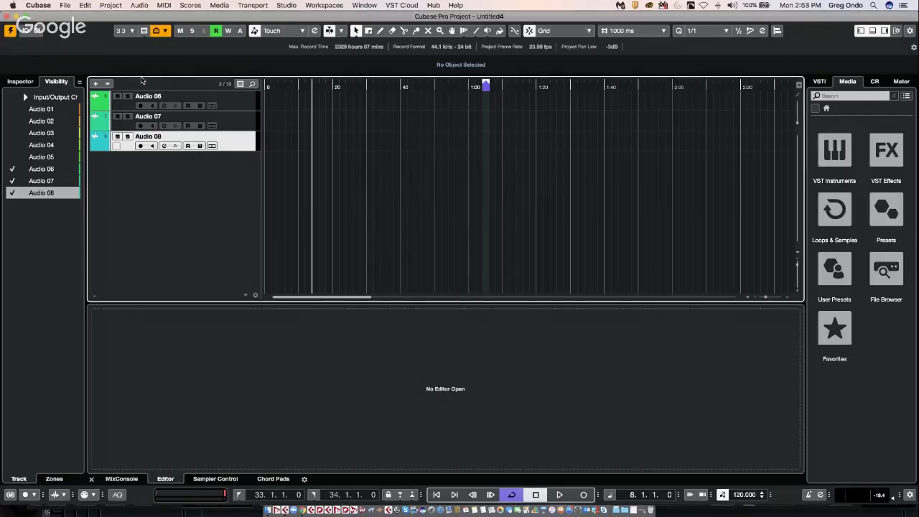
Step: Recall visibility configurations 1, 2 and 3 in turn to compare which tracks each one shows
{"action": "left_click", "coordinate": [120, 31]}
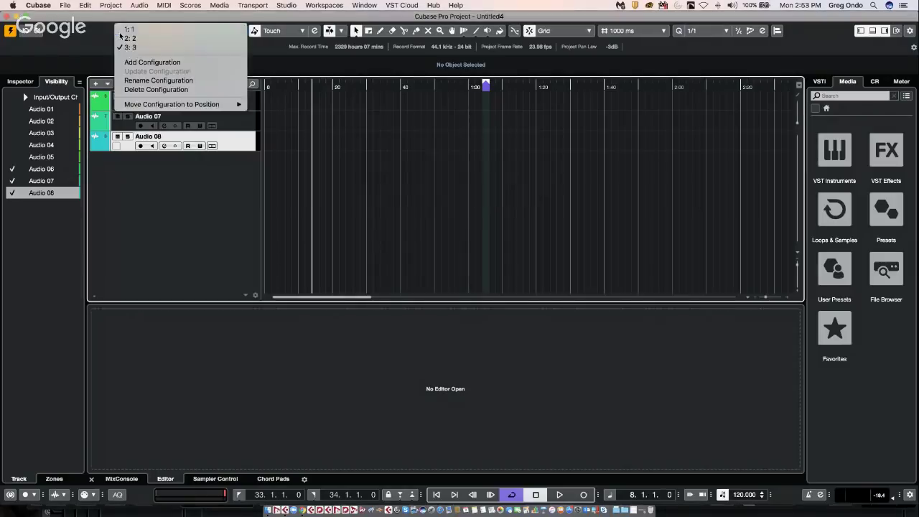
{"action": "left_click", "coordinate": [120, 30]}
{"action": "left_click", "coordinate": [131, 33]}
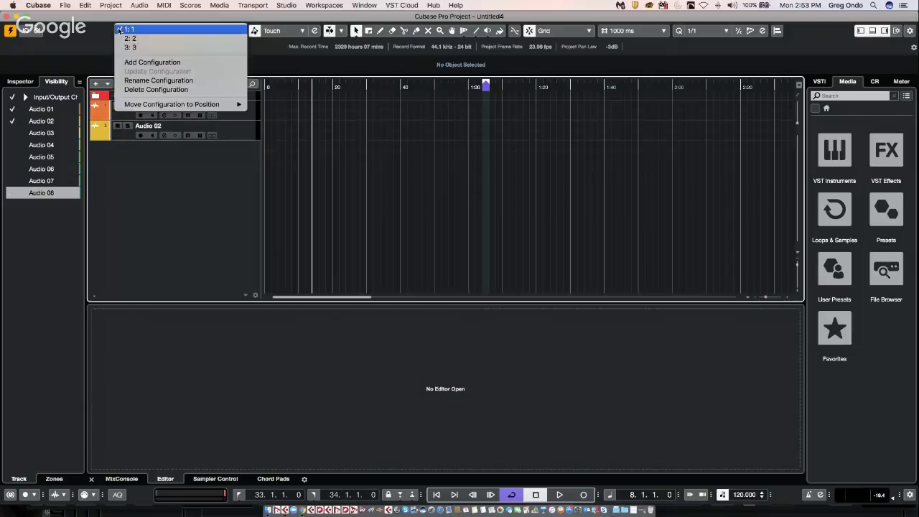
{"action": "left_click", "coordinate": [123, 38]}
{"action": "left_click", "coordinate": [125, 32]}
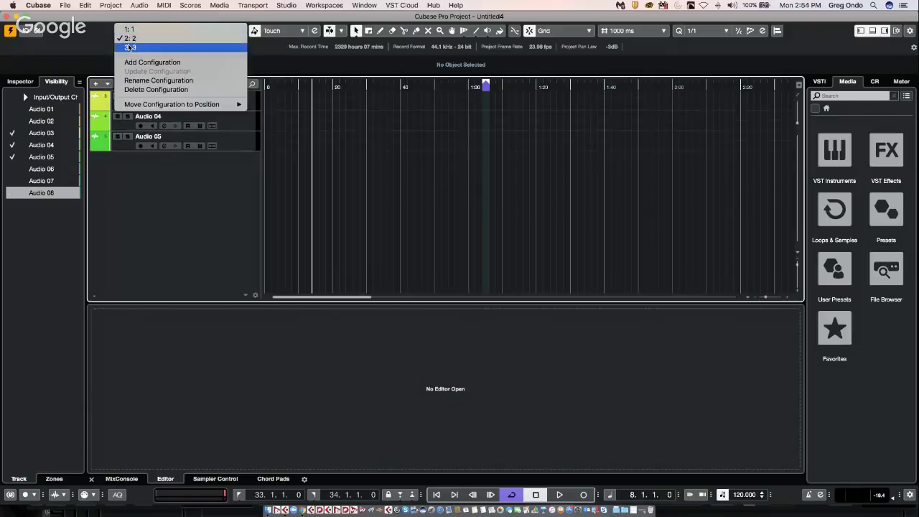
{"action": "left_click", "coordinate": [129, 46]}
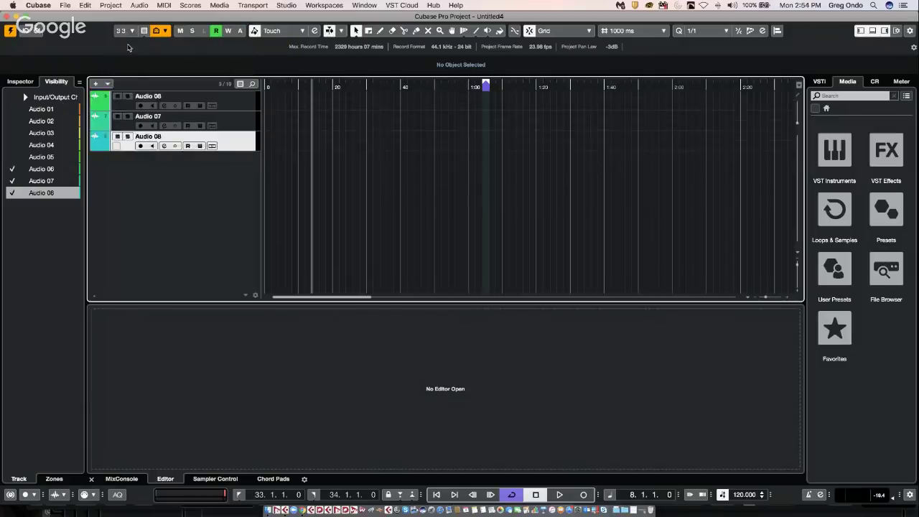
Step: Add one mono audio track named teouyfekuyfekutyf below Audio 08
{"action": "right_click", "coordinate": [123, 175]}
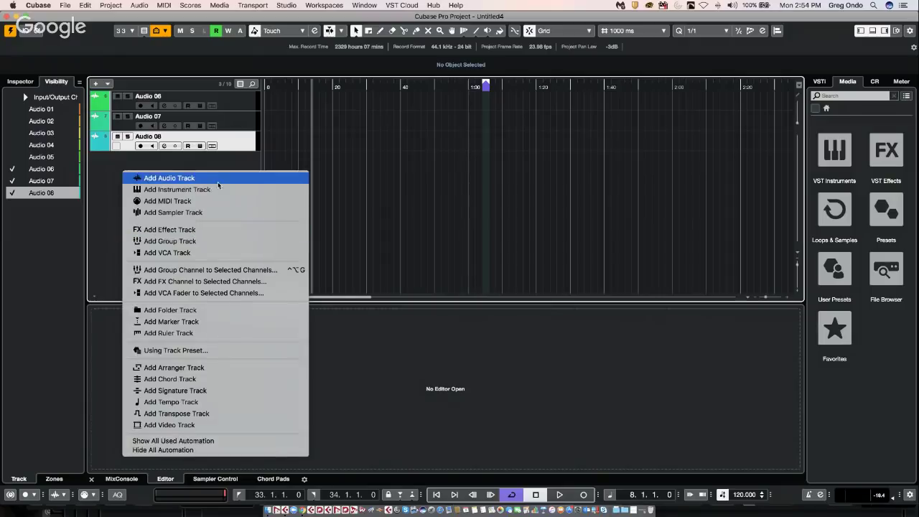
{"action": "left_click", "coordinate": [218, 180]}
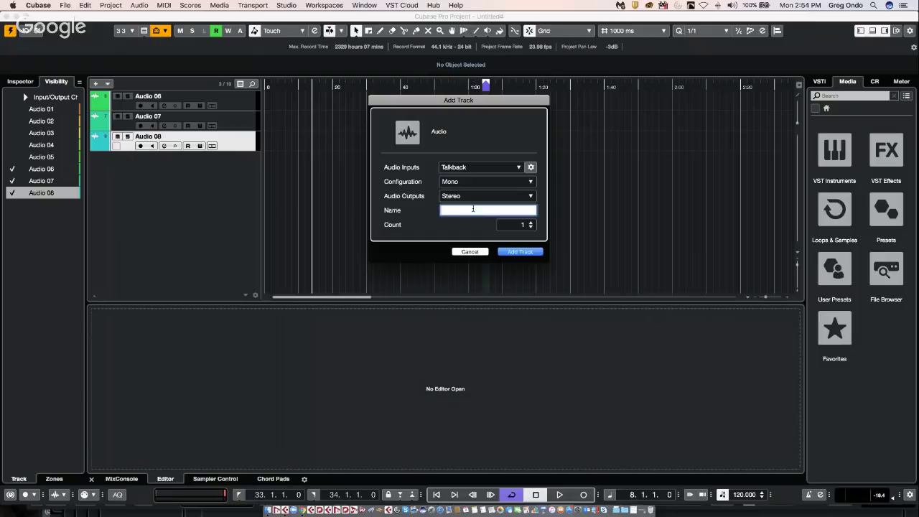
{"action": "type", "text": "tecuyfekuyfekutyf"}
{"action": "left_click", "coordinate": [524, 252]}
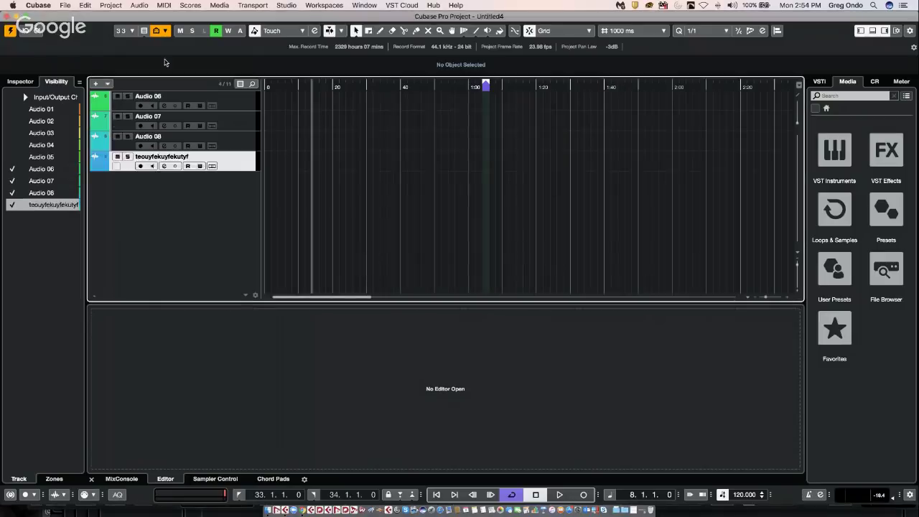
Step: Cycle through the visibility configurations to check the new track in each, finishing on configuration 2
{"action": "left_click", "coordinate": [127, 30]}
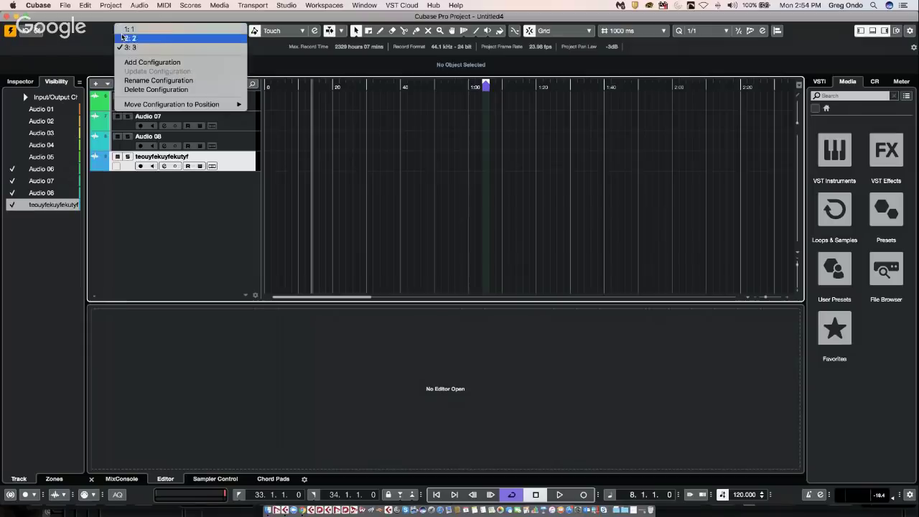
{"action": "left_click", "coordinate": [124, 32]}
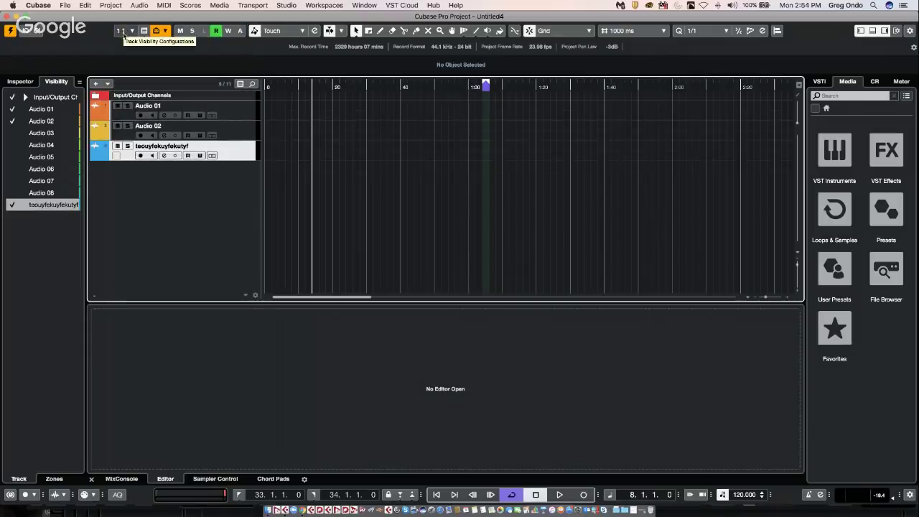
{"action": "left_click", "coordinate": [120, 30]}
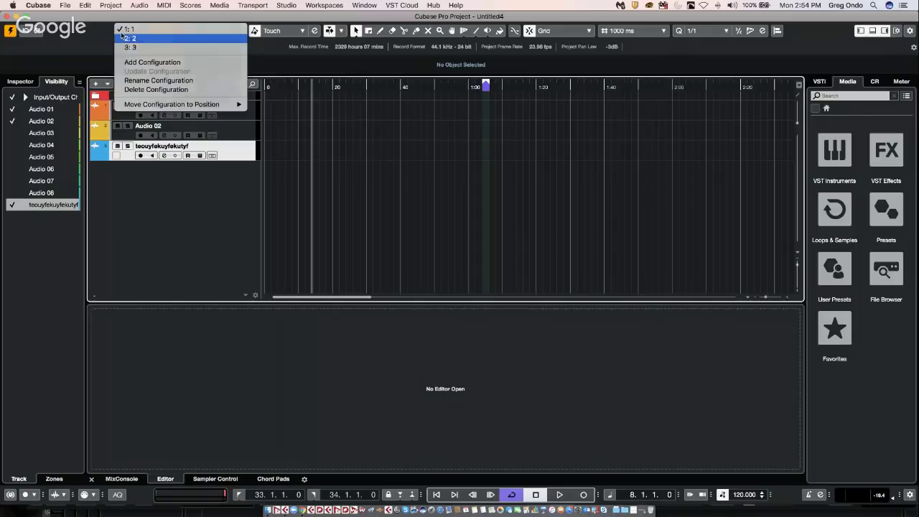
{"action": "left_click", "coordinate": [128, 48]}
{"action": "left_click", "coordinate": [122, 30]}
{"action": "left_click", "coordinate": [128, 47]}
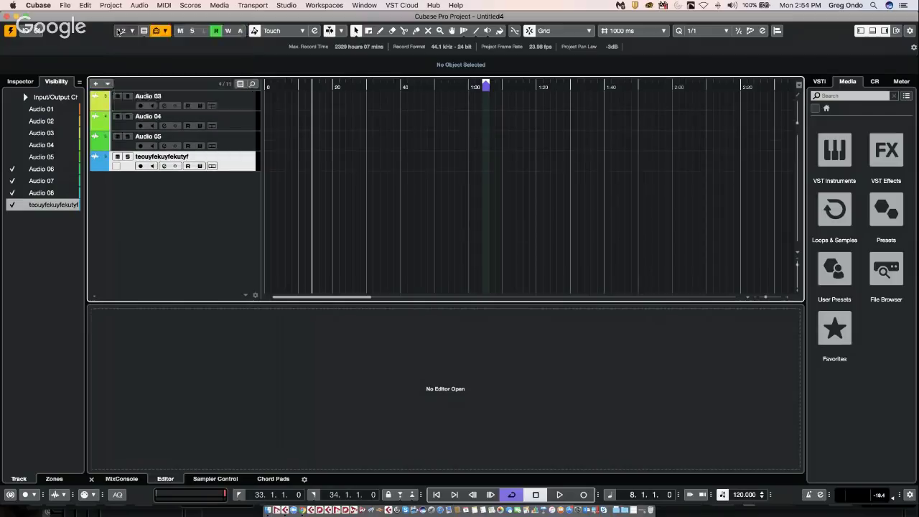
{"action": "left_click", "coordinate": [121, 30]}
{"action": "left_click", "coordinate": [120, 31]}
{"action": "left_click", "coordinate": [121, 31]}
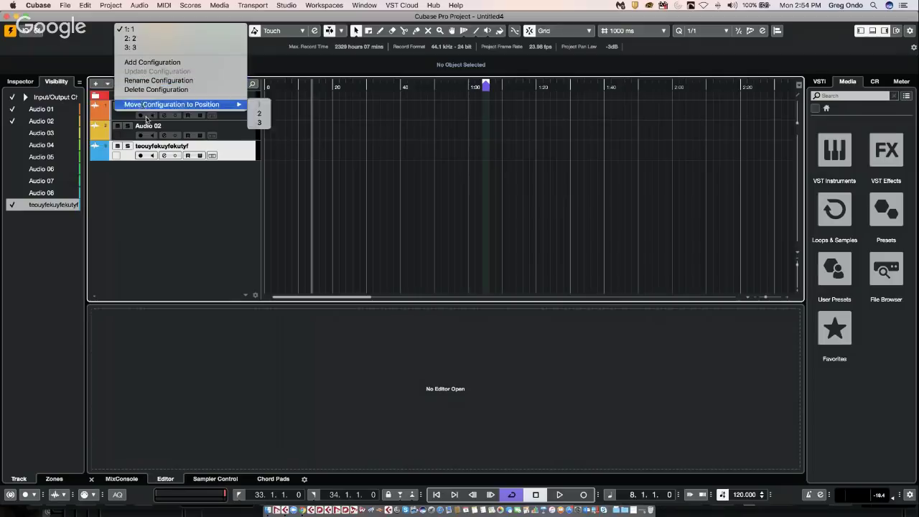
{"action": "left_click", "coordinate": [123, 39]}
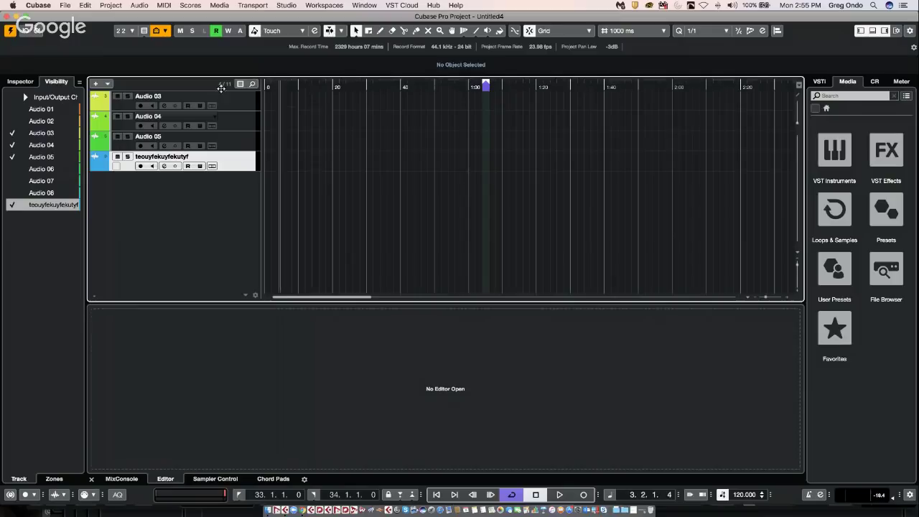
Step: Draw a clip about 40 seconds long near the project start on Audio 03, Audio 04, Audio 05 and the new track
{"action": "right_click", "coordinate": [294, 109]}
{"action": "left_click", "coordinate": [319, 107]}
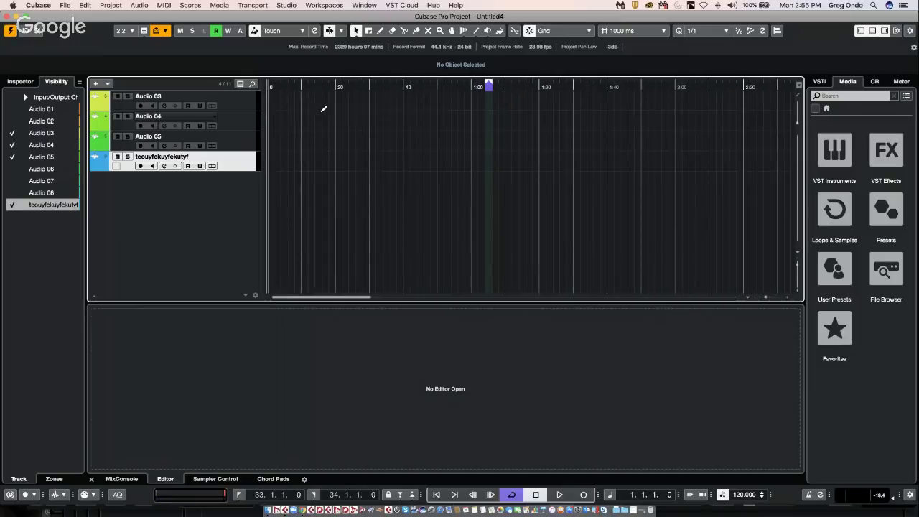
{"action": "left_click_drag", "start_coordinate": [275, 97], "coordinate": [406, 101]}
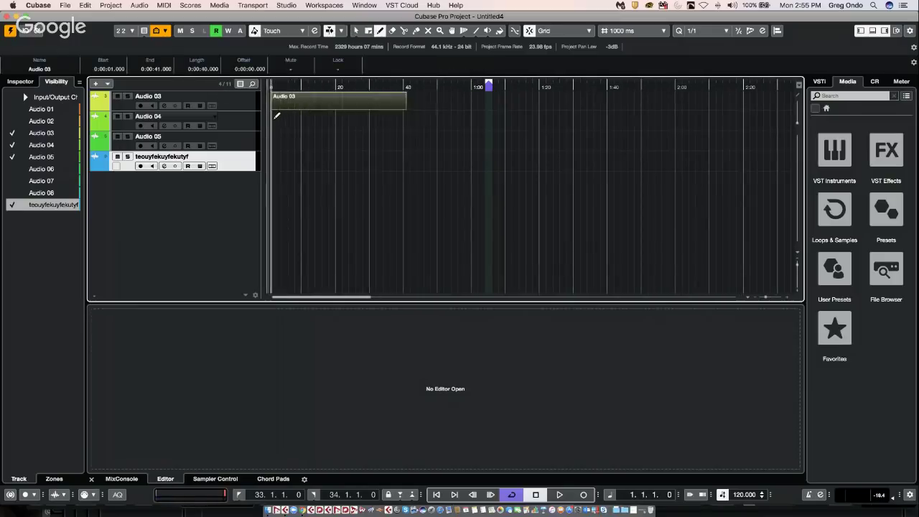
{"action": "left_click_drag", "start_coordinate": [274, 120], "coordinate": [404, 122]}
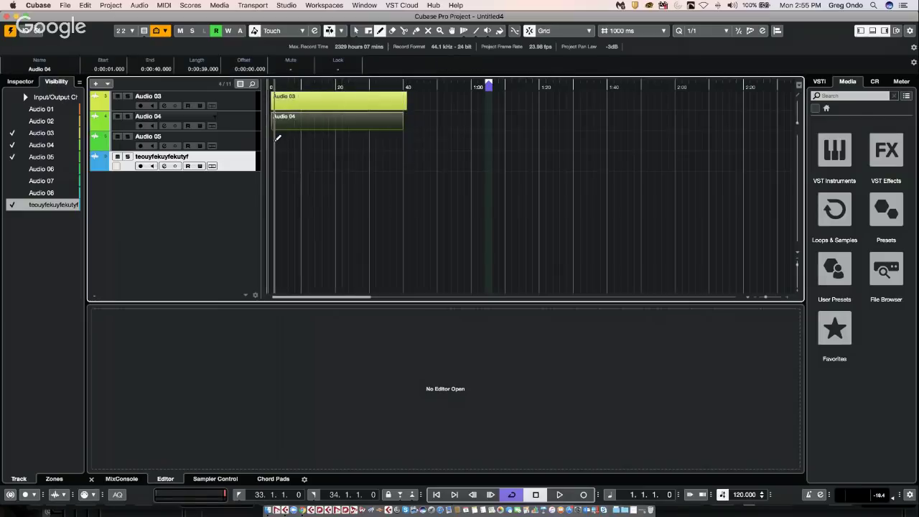
{"action": "left_click_drag", "start_coordinate": [276, 138], "coordinate": [406, 136]}
{"action": "left_click_drag", "start_coordinate": [277, 155], "coordinate": [407, 153]}
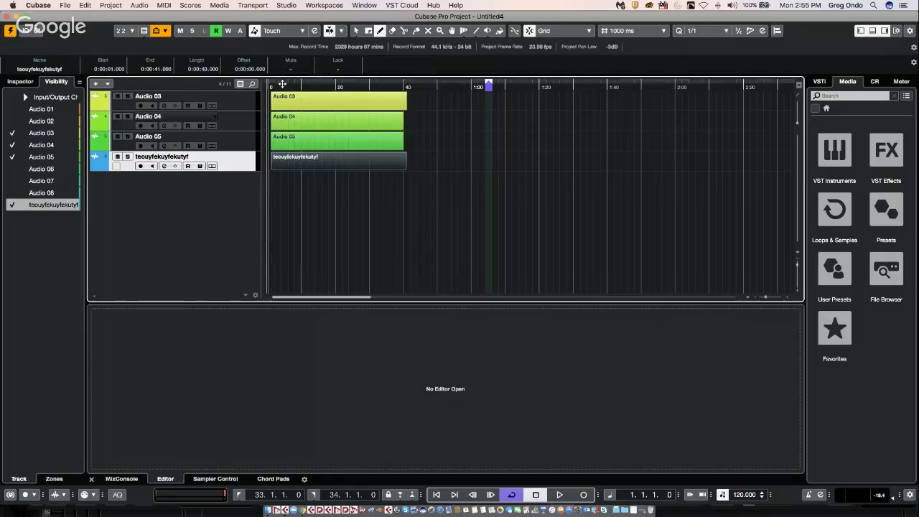
Step: Copy the four stacked clips ten times along the timeline with gaps between them, the last copy starting at about 0:09:09
{"action": "mouse_move", "coordinate": [283, 84]}
{"action": "left_mouse_down"}
{"action": "mouse_move", "coordinate": [289, 75]}
{"action": "mouse_move", "coordinate": [294, 88]}
{"action": "left_mouse_up"}
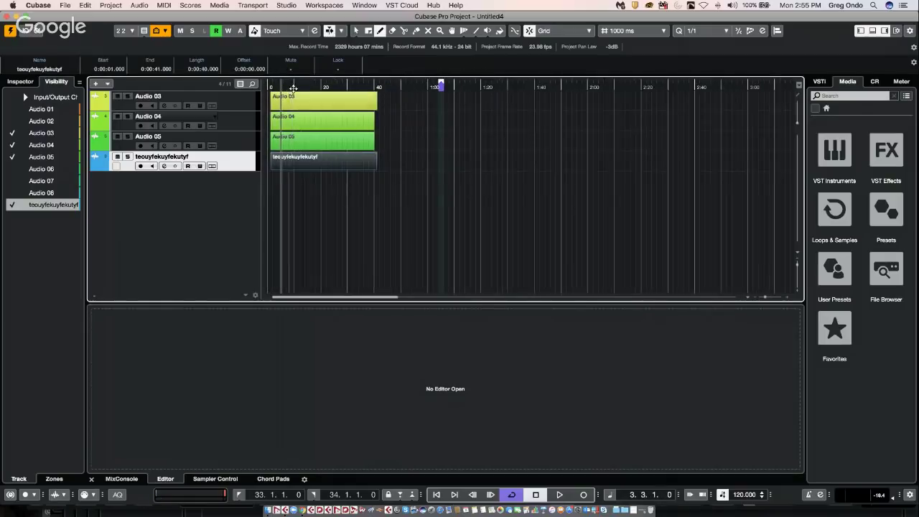
{"action": "right_click", "coordinate": [295, 92]}
{"action": "left_click", "coordinate": [303, 97]}
{"action": "mouse_move", "coordinate": [312, 195]}
{"action": "left_mouse_down"}
{"action": "mouse_move", "coordinate": [331, 105]}
{"action": "mouse_move", "coordinate": [481, 104]}
{"action": "left_mouse_up"}
{"action": "mouse_move", "coordinate": [578, 108]}
{"action": "left_mouse_down"}
{"action": "mouse_move", "coordinate": [620, 110]}
{"action": "mouse_move", "coordinate": [595, 108]}
{"action": "left_mouse_up"}
{"action": "mouse_move", "coordinate": [721, 110]}
{"action": "left_mouse_down"}
{"action": "mouse_move", "coordinate": [740, 108]}
{"action": "mouse_move", "coordinate": [724, 105]}
{"action": "left_mouse_up"}
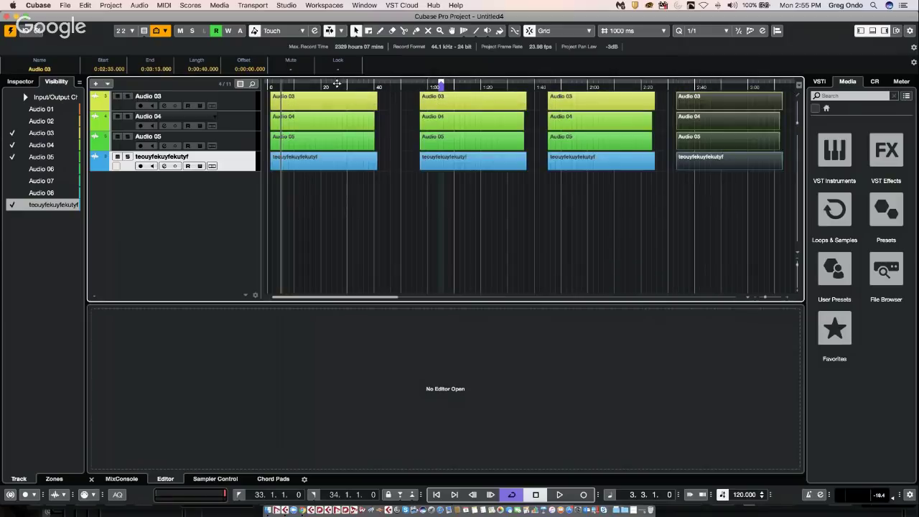
{"action": "left_click_drag", "start_coordinate": [336, 83], "coordinate": [330, 47]}
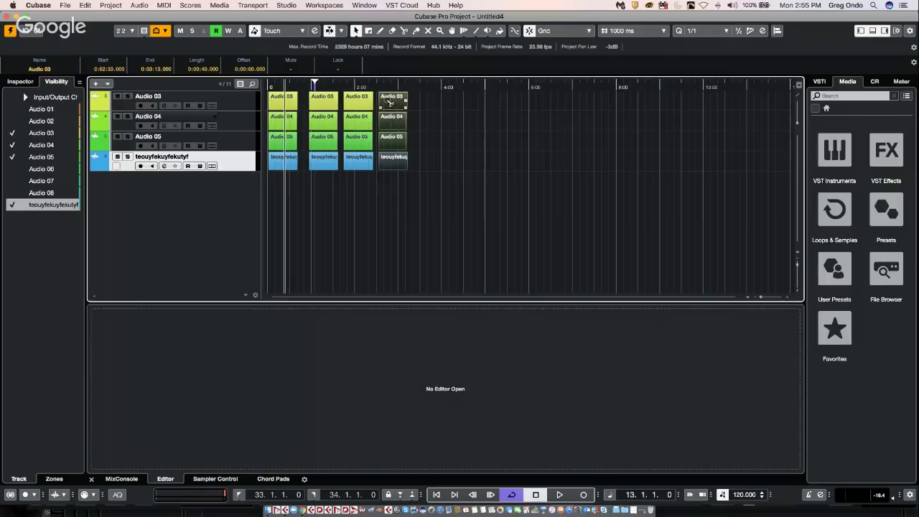
{"action": "left_click_drag", "start_coordinate": [392, 103], "coordinate": [698, 105]}
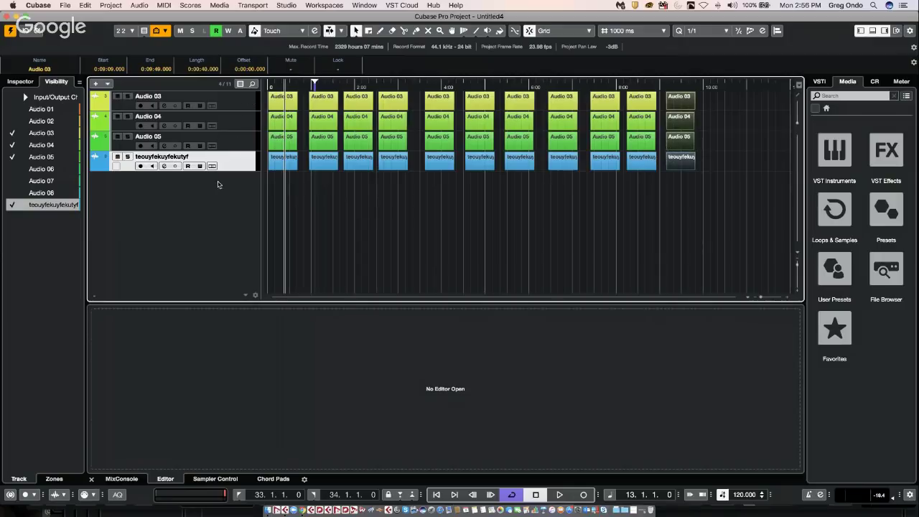
Step: Add an arranger track and draw an arranger event beneath each of the eleven clip blocks
{"action": "right_click", "coordinate": [179, 185]}
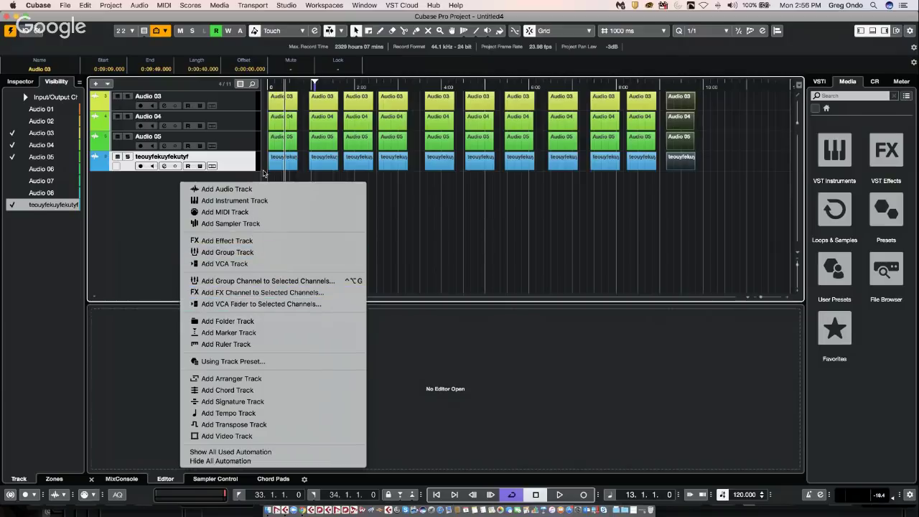
{"action": "left_click", "coordinate": [246, 381]}
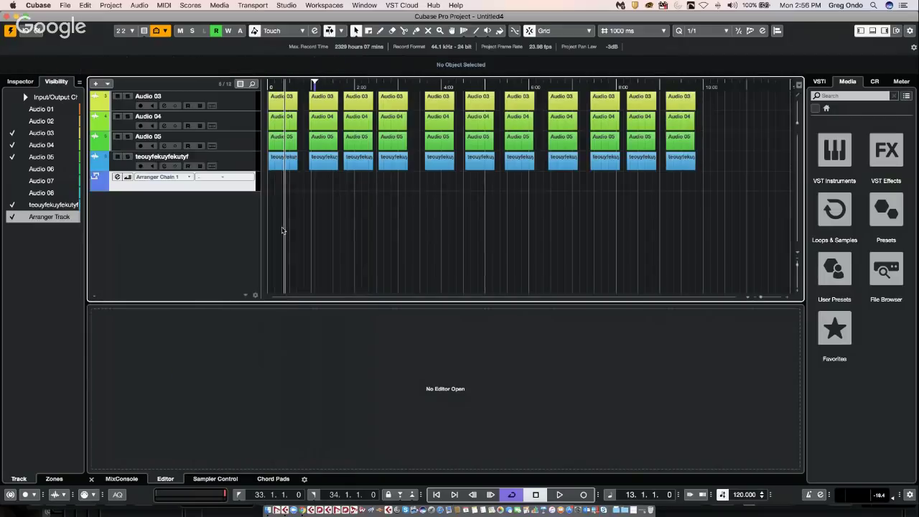
{"action": "right_click", "coordinate": [273, 191]}
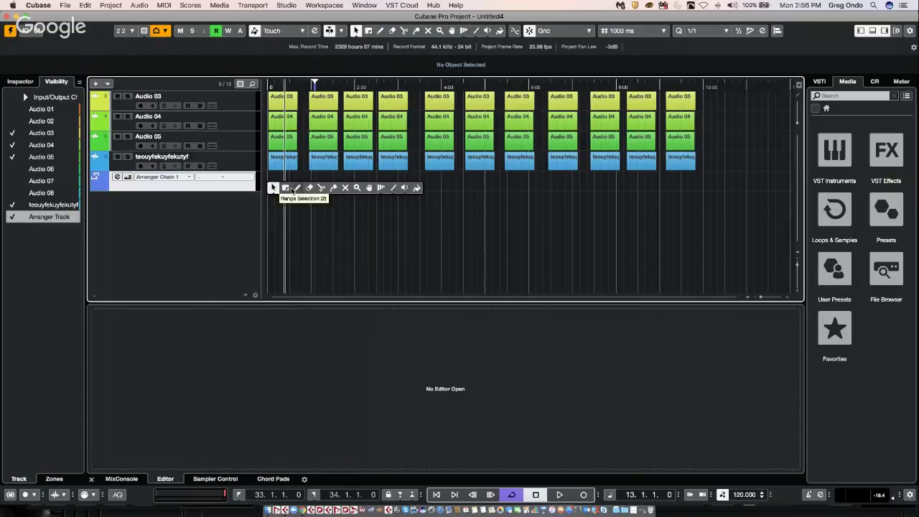
{"action": "left_click", "coordinate": [297, 189]}
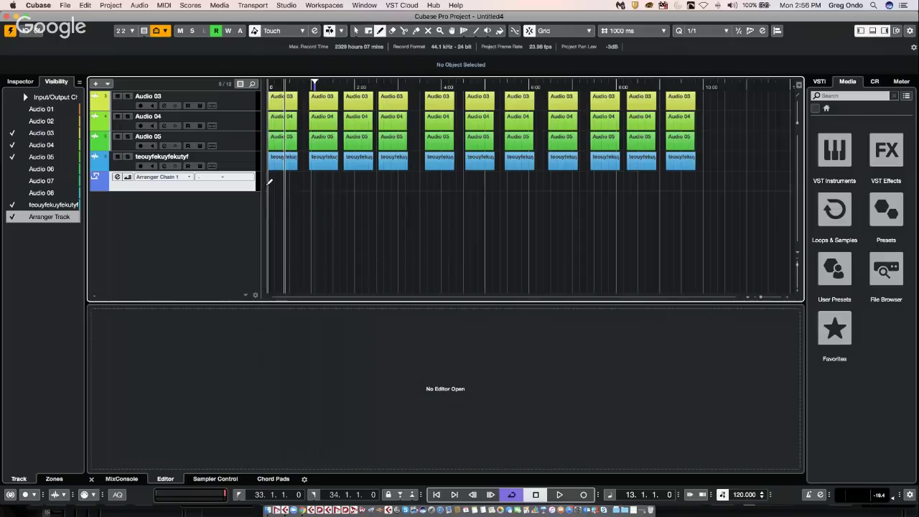
{"action": "left_click_drag", "start_coordinate": [273, 182], "coordinate": [338, 179]}
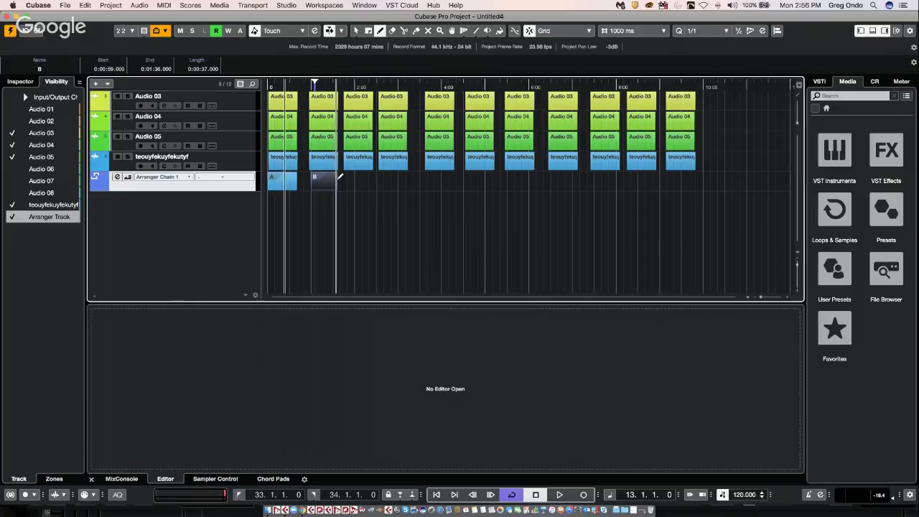
{"action": "left_click_drag", "start_coordinate": [346, 177], "coordinate": [701, 184]}
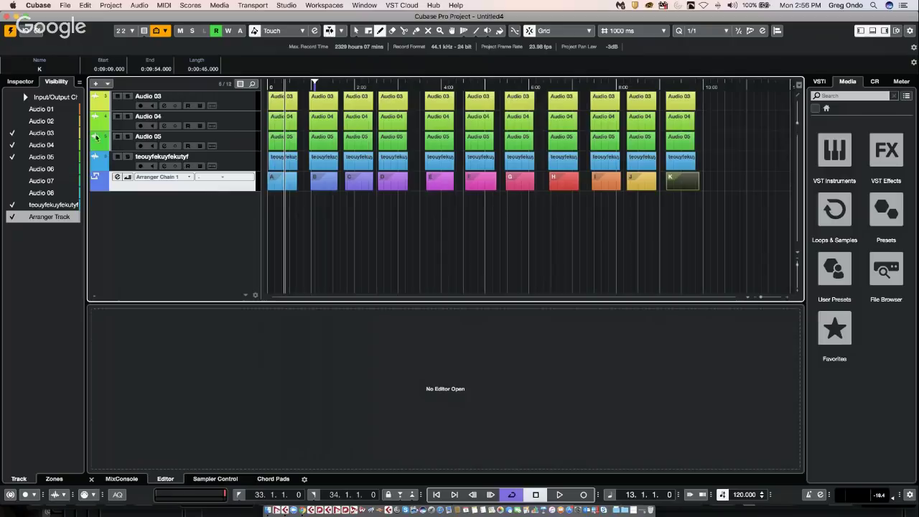
Step: Make all tracks visible again, including the Input/Output Channels folder
{"action": "left_click", "coordinate": [125, 34]}
{"action": "left_click", "coordinate": [163, 27]}
{"action": "left_click", "coordinate": [162, 30]}
{"action": "left_click", "coordinate": [176, 18]}
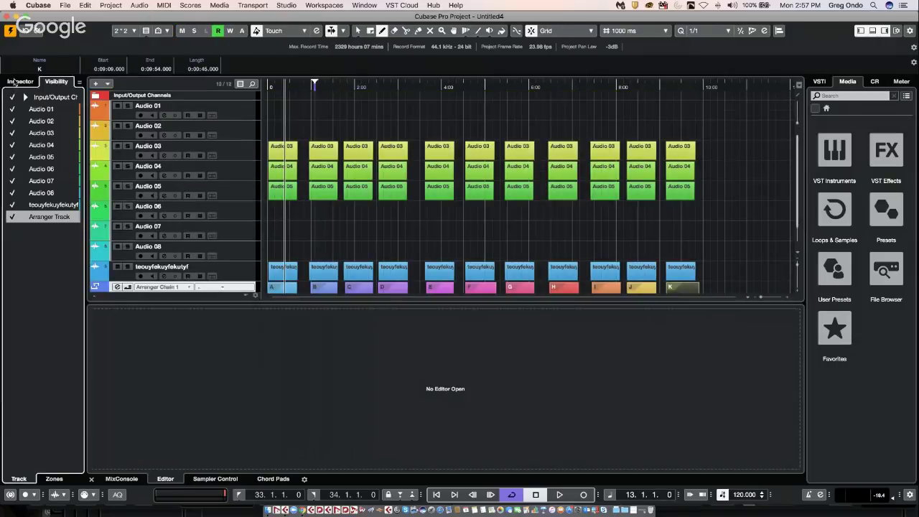
Step: Fill Arranger Chain 1 with the arranger events A through J in alphabetical order
{"action": "left_click", "coordinate": [16, 82]}
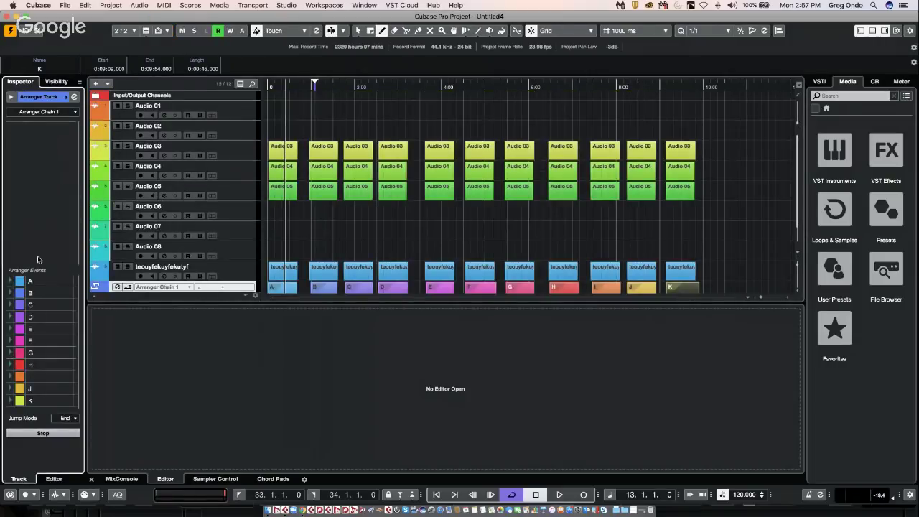
{"action": "left_click", "coordinate": [42, 281]}
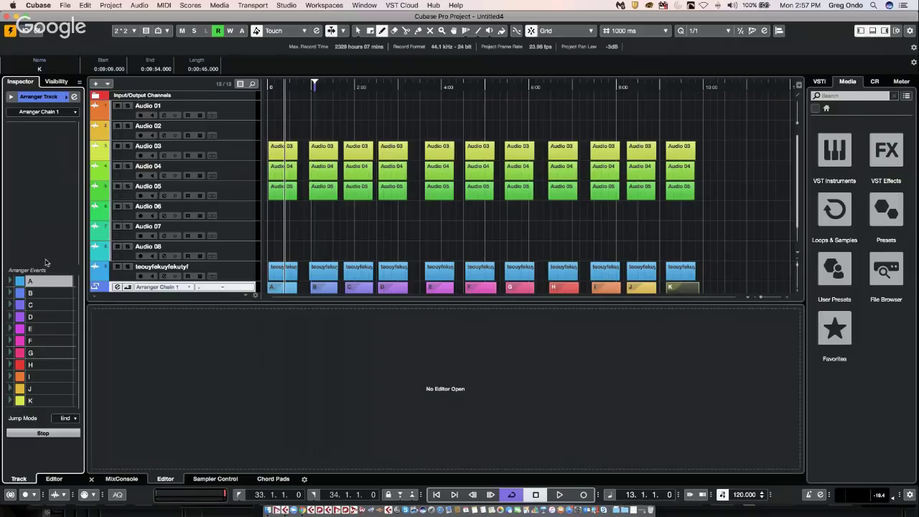
{"action": "double_click", "coordinate": [48, 295]}
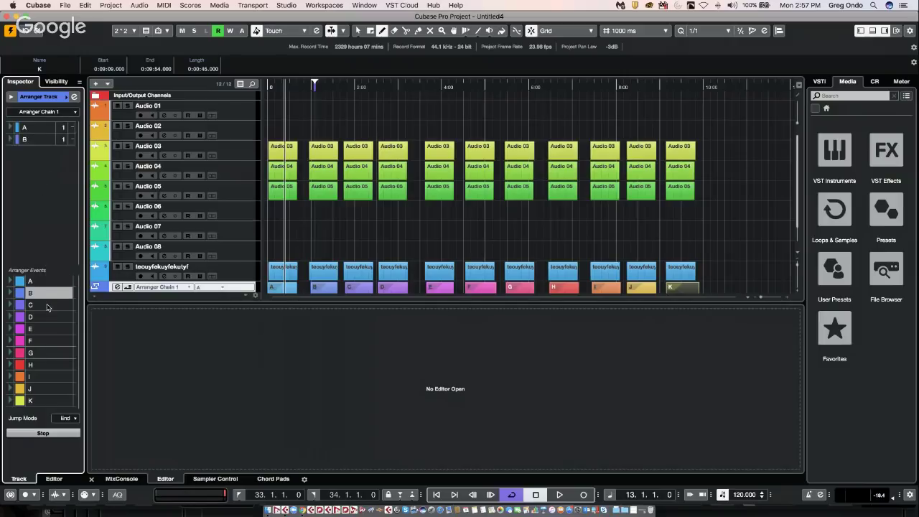
{"action": "double_click", "coordinate": [47, 305]}
{"action": "double_click", "coordinate": [46, 318]}
{"action": "double_click", "coordinate": [46, 329]}
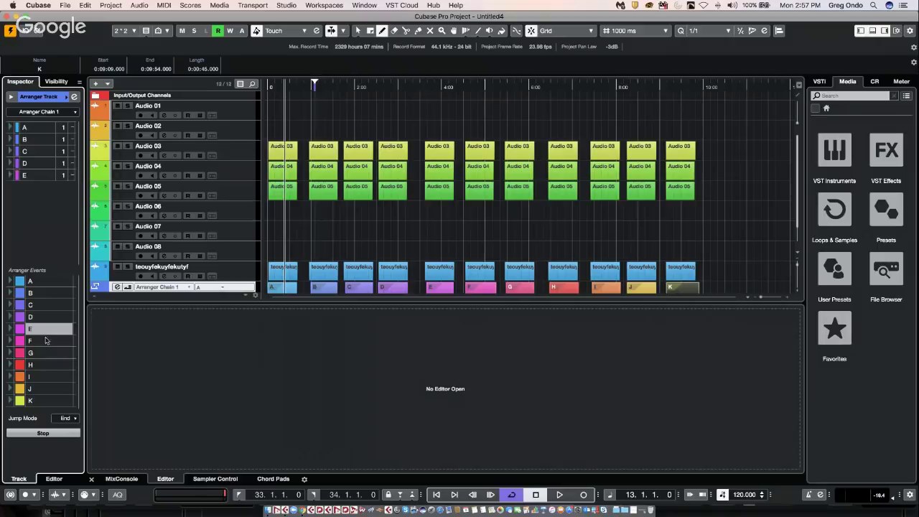
{"action": "double_click", "coordinate": [45, 340]}
{"action": "double_click", "coordinate": [47, 353]}
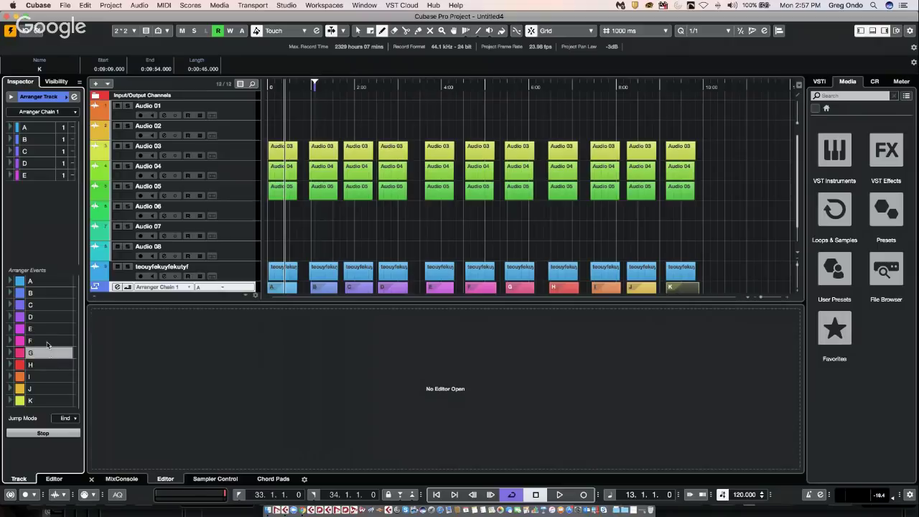
{"action": "double_click", "coordinate": [47, 342]}
{"action": "double_click", "coordinate": [45, 353]}
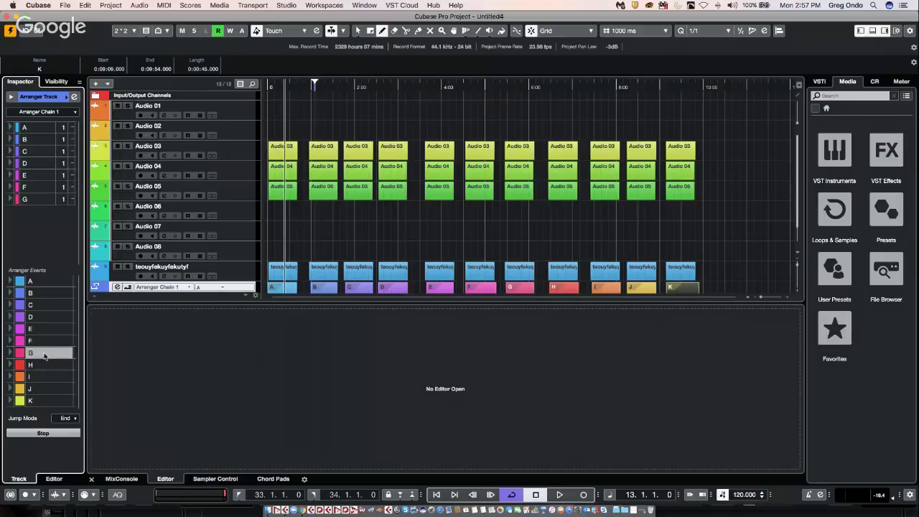
{"action": "double_click", "coordinate": [45, 366]}
{"action": "double_click", "coordinate": [42, 379]}
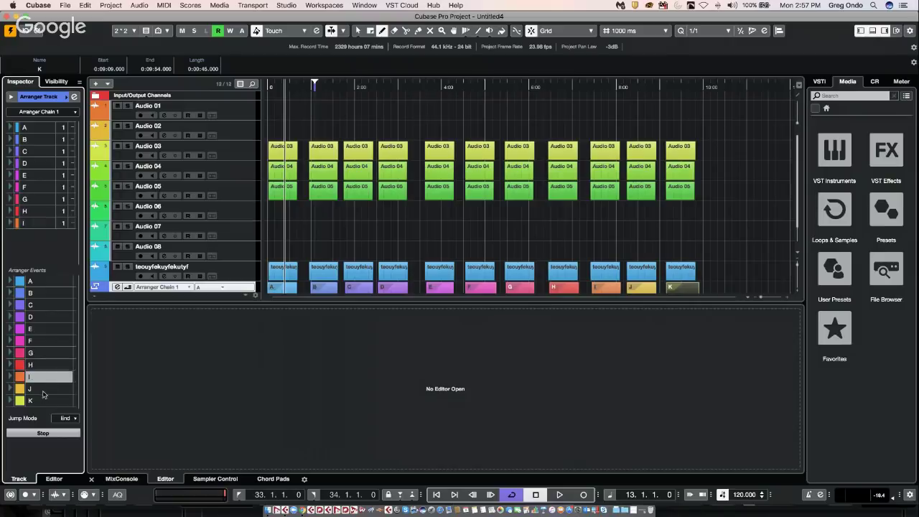
{"action": "left_click", "coordinate": [42, 391]}
{"action": "double_click", "coordinate": [42, 391]}
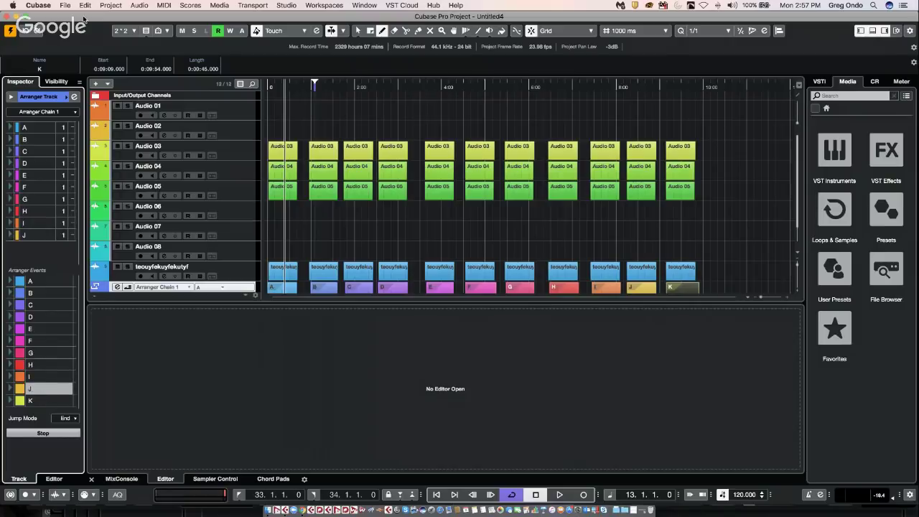
Step: Create a new, second arranger chain on the arranger track
{"action": "left_click", "coordinate": [69, 97]}
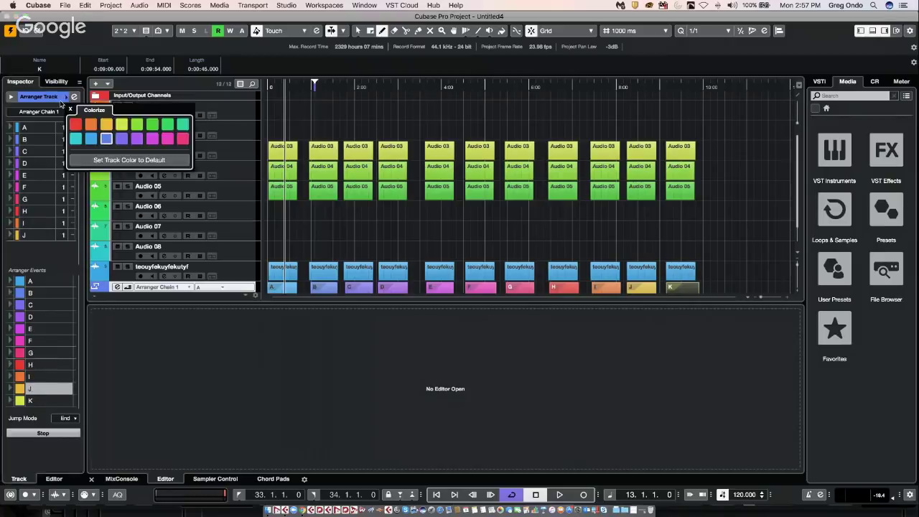
{"action": "left_click", "coordinate": [38, 113]}
{"action": "left_click", "coordinate": [40, 113]}
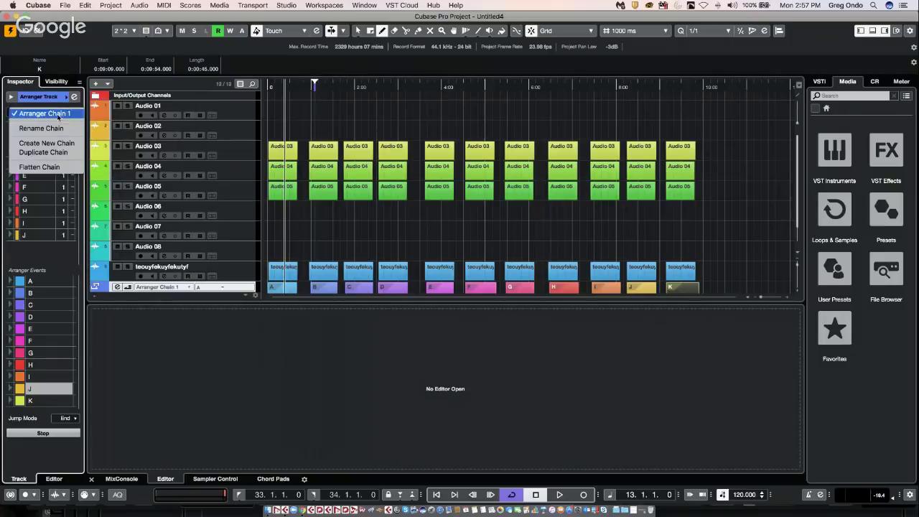
{"action": "left_click", "coordinate": [62, 144]}
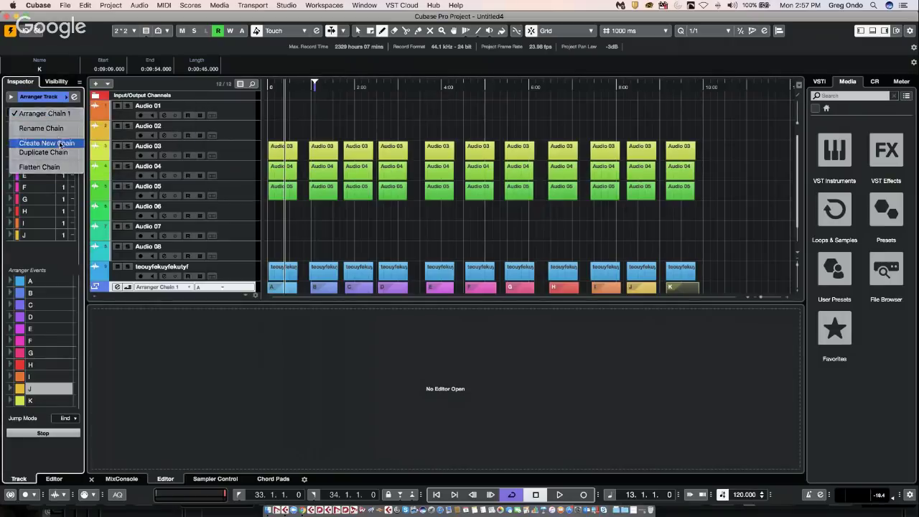
Step: Add the arranger events B, A, C, E, K, J, H and G to Arranger Chain 2 in that order
{"action": "double_click", "coordinate": [52, 293]}
{"action": "double_click", "coordinate": [51, 281]}
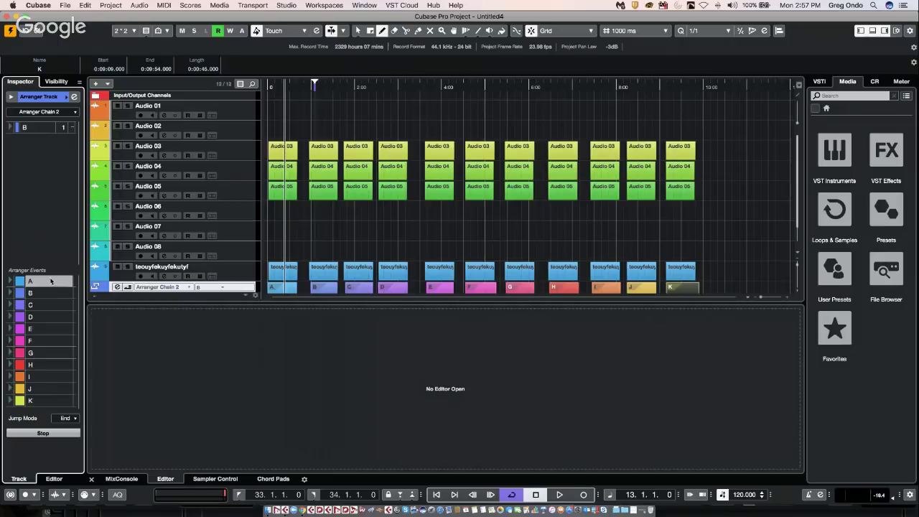
{"action": "double_click", "coordinate": [51, 304]}
{"action": "left_click", "coordinate": [53, 317]}
{"action": "double_click", "coordinate": [53, 329]}
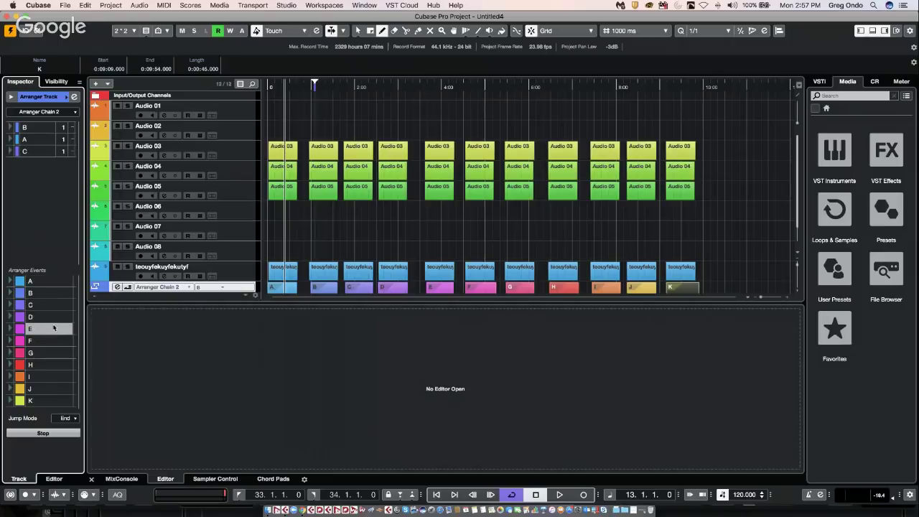
{"action": "left_click", "coordinate": [49, 402]}
{"action": "double_click", "coordinate": [49, 402]}
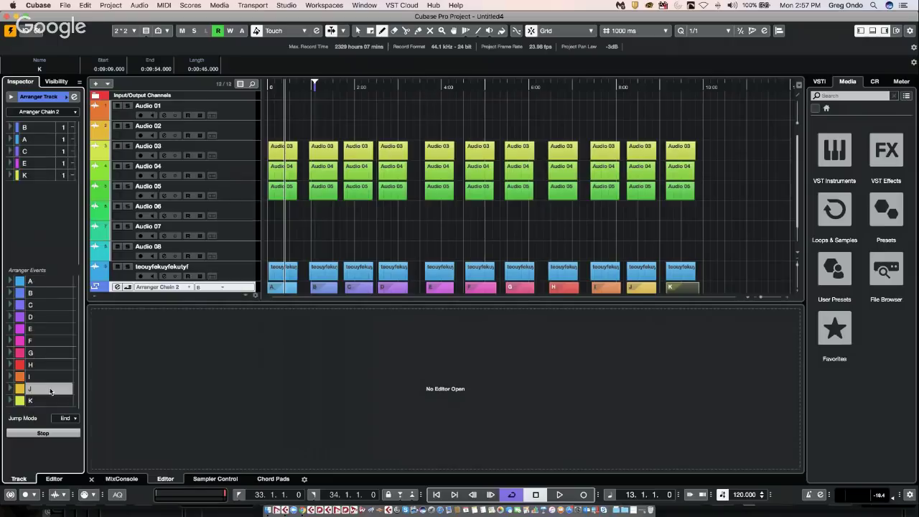
{"action": "double_click", "coordinate": [52, 390]}
{"action": "left_click", "coordinate": [52, 378]}
{"action": "double_click", "coordinate": [48, 369]}
{"action": "double_click", "coordinate": [48, 353]}
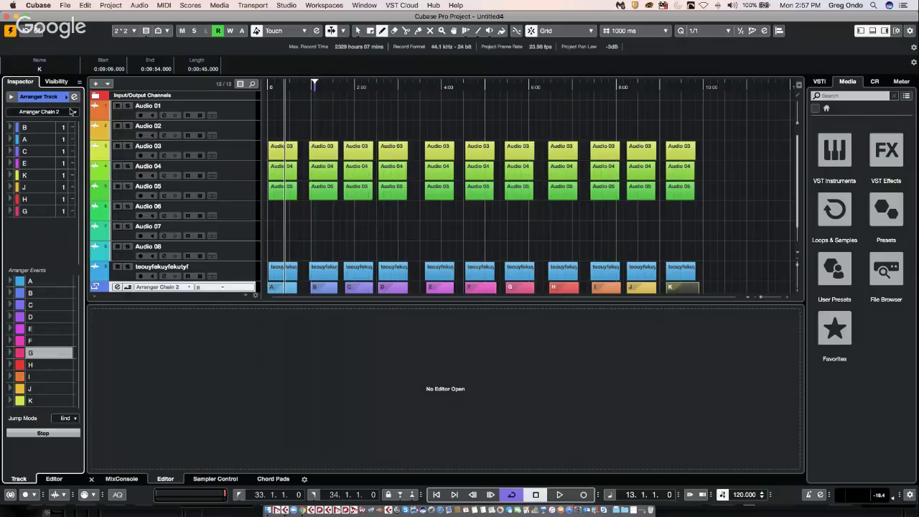
Step: Switch to Arranger Chain 1 and back to Arranger Chain 2 to compare their event orders
{"action": "left_click", "coordinate": [72, 112]}
{"action": "left_click", "coordinate": [62, 115]}
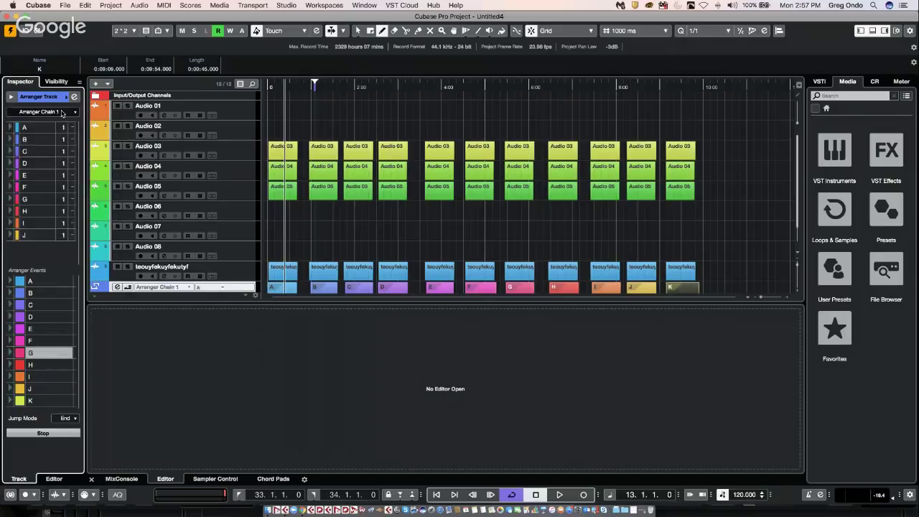
{"action": "left_click", "coordinate": [62, 112]}
{"action": "left_click", "coordinate": [62, 120]}
{"action": "left_click", "coordinate": [61, 113]}
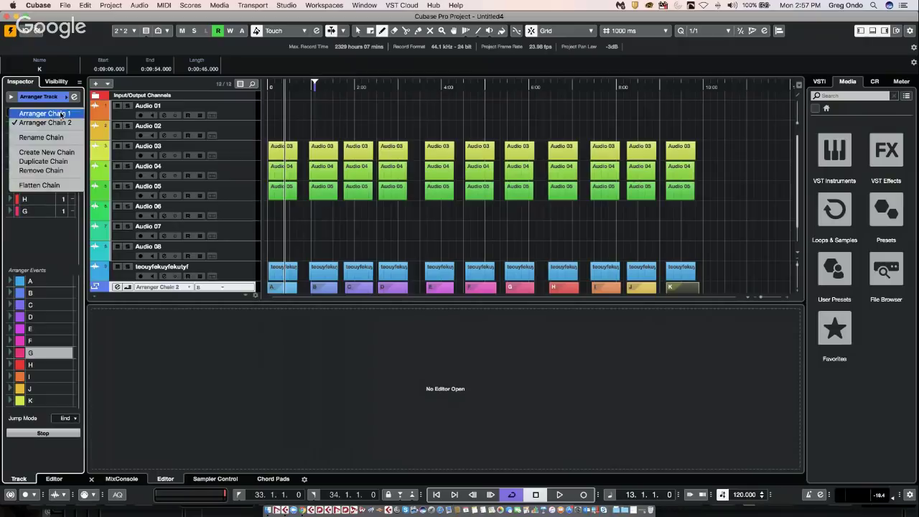
{"action": "left_click", "coordinate": [34, 209]}
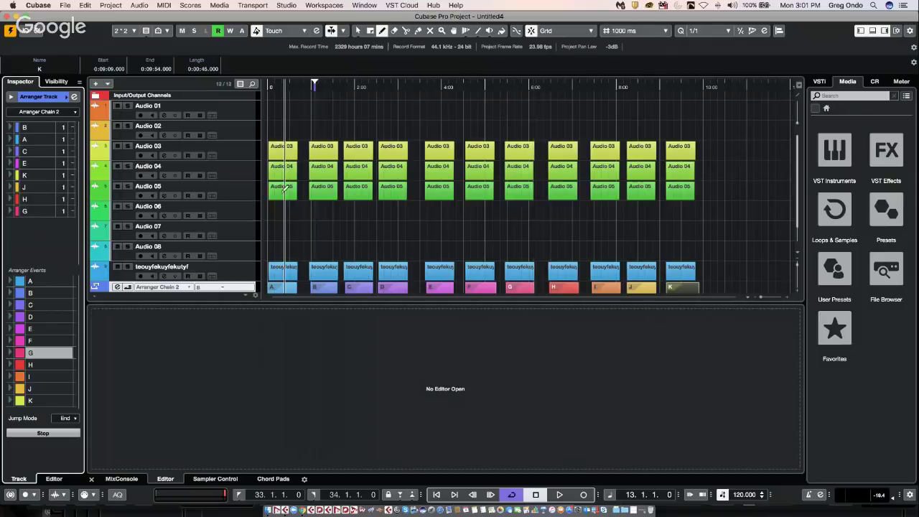
Step: Delete all clips on Audio 04, Audio 05 and the teouyfekuyfekutyf track, together with all events on the arranger track
{"action": "right_click", "coordinate": [272, 134]}
{"action": "left_click", "coordinate": [273, 134]}
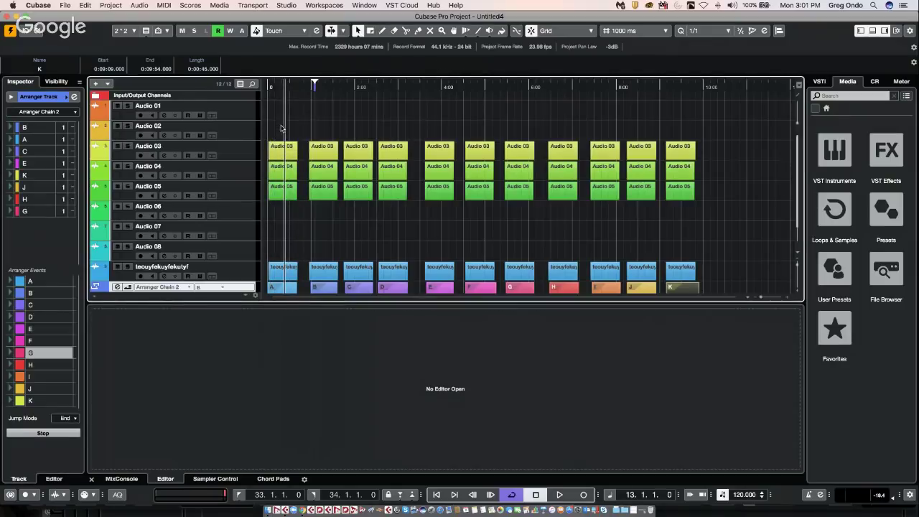
{"action": "left_click_drag", "start_coordinate": [282, 126], "coordinate": [733, 155]}
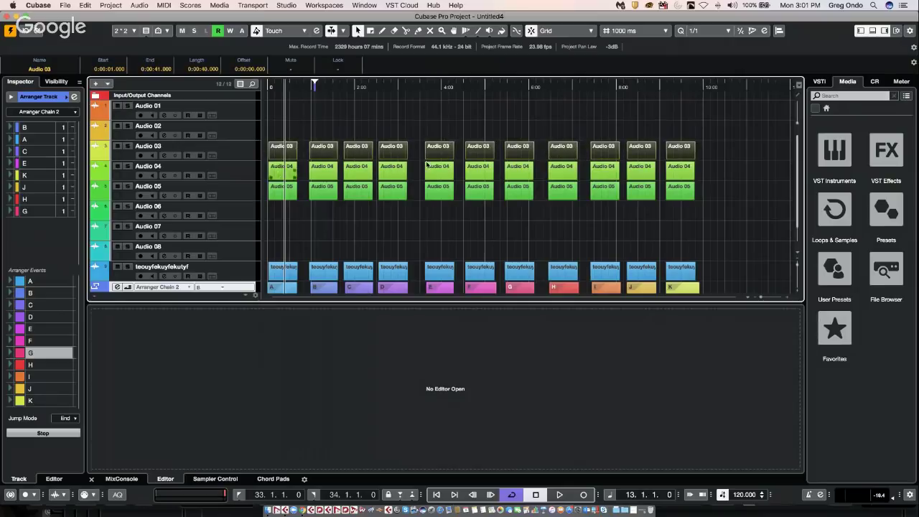
{"action": "left_click_drag", "start_coordinate": [704, 171], "coordinate": [255, 305]}
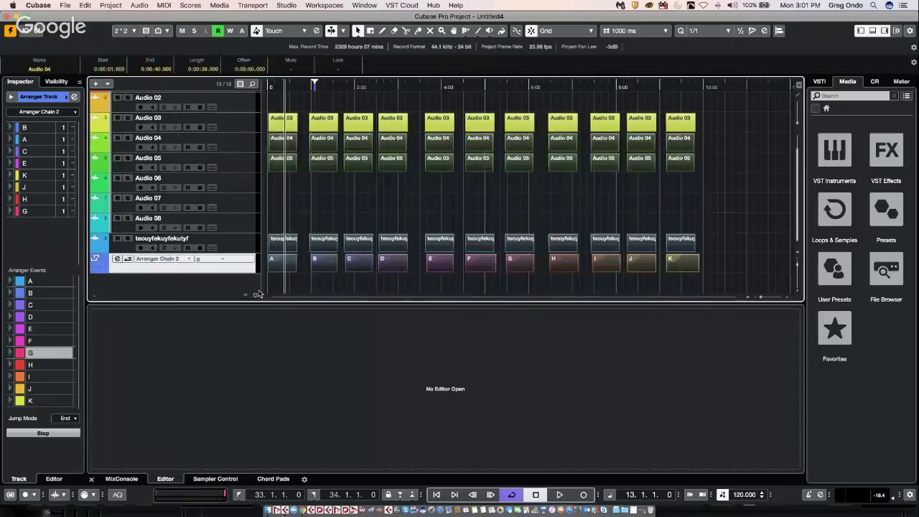
{"action": "key", "text": "Delete"}
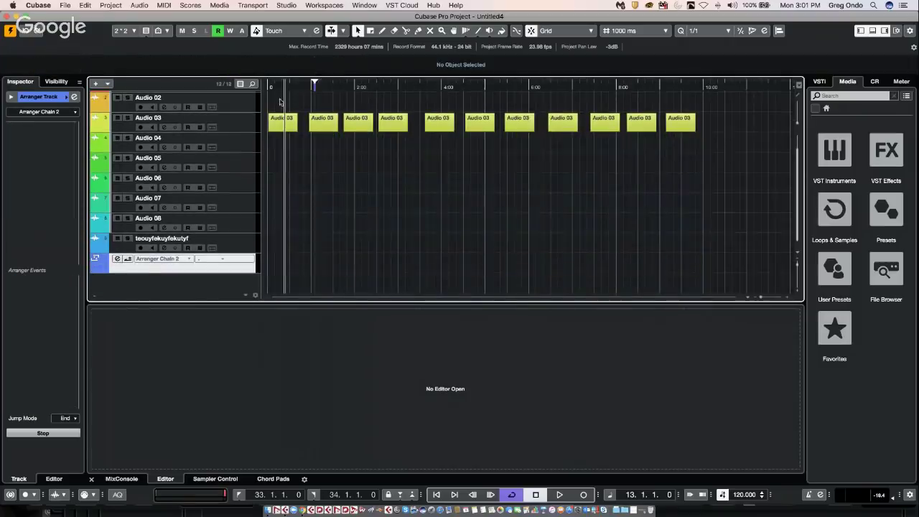
Step: Select all the remaining clips on the Audio 03 track
{"action": "left_click_drag", "start_coordinate": [277, 95], "coordinate": [696, 130]}
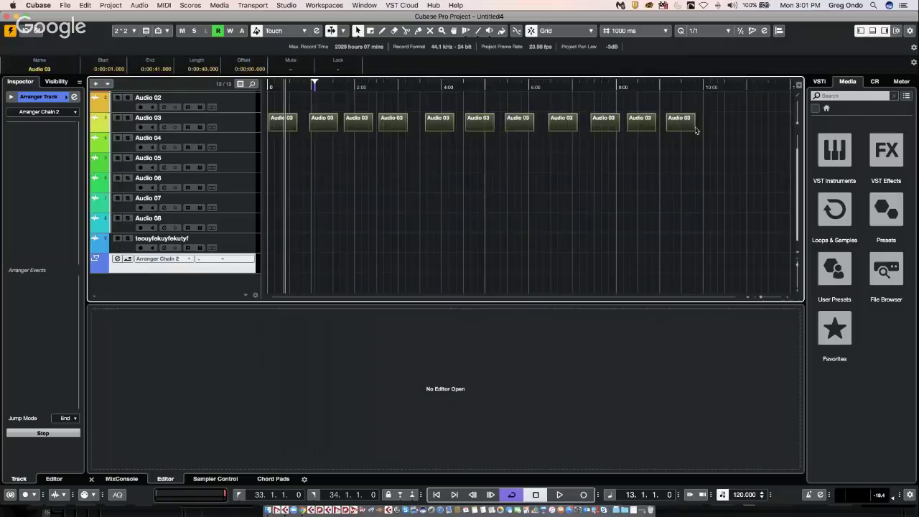
Step: Open the Render in Place settings for the selected Audio 03 events and keep the mode at As Separate Events
{"action": "left_click", "coordinate": [139, 5]}
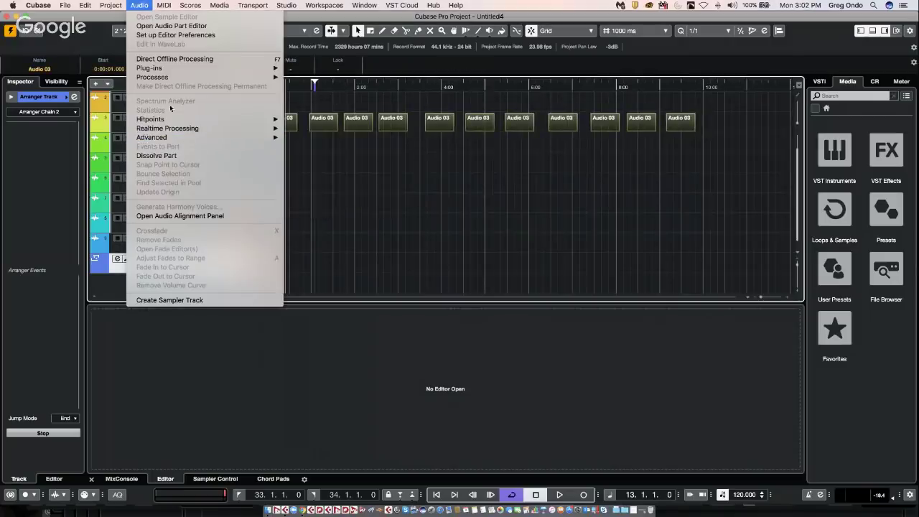
{"action": "left_click", "coordinate": [321, 123]}
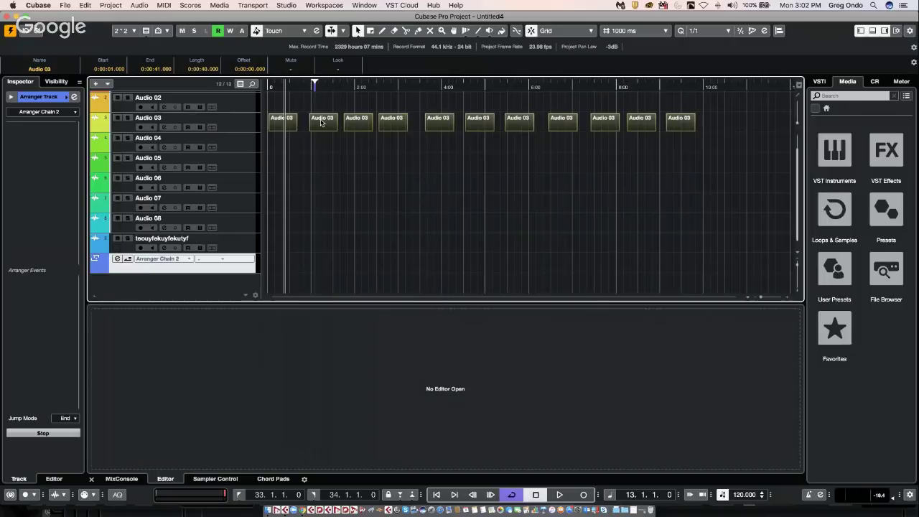
{"action": "left_click", "coordinate": [111, 5]}
{"action": "mouse_move", "coordinate": [73, 7]}
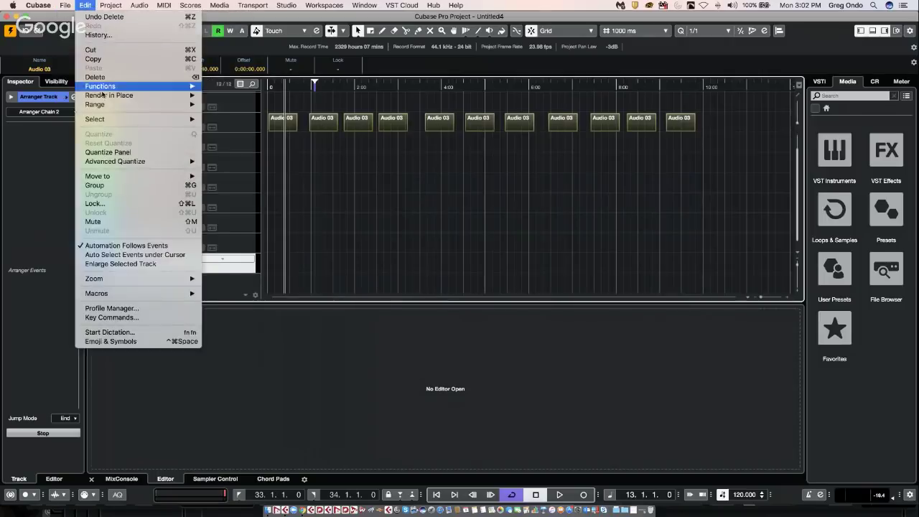
{"action": "mouse_move", "coordinate": [179, 95]}
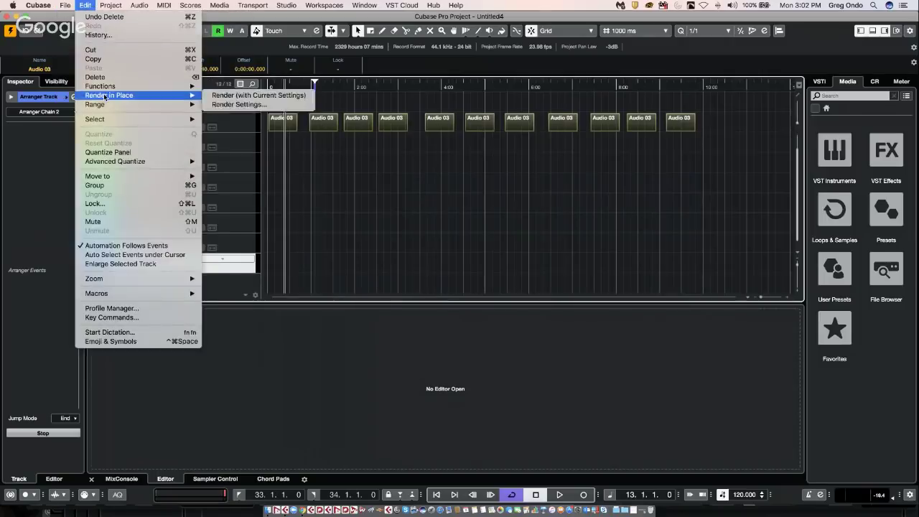
{"action": "left_click", "coordinate": [245, 105]}
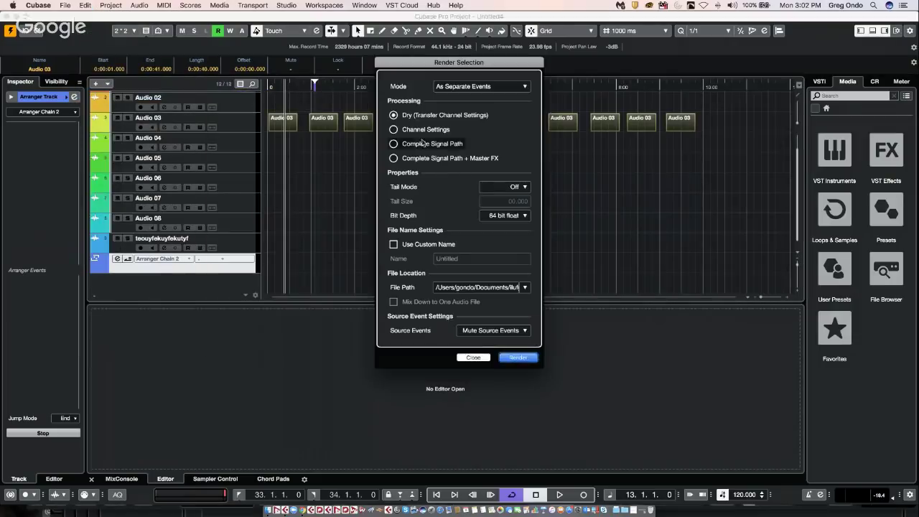
{"action": "left_click_drag", "start_coordinate": [427, 66], "coordinate": [172, 124]}
{"action": "left_click", "coordinate": [224, 145]}
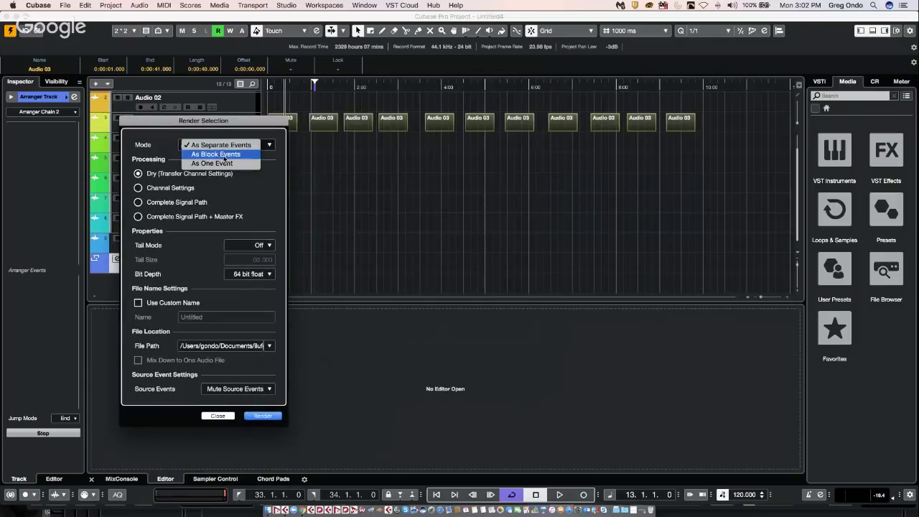
{"action": "left_click", "coordinate": [222, 145]}
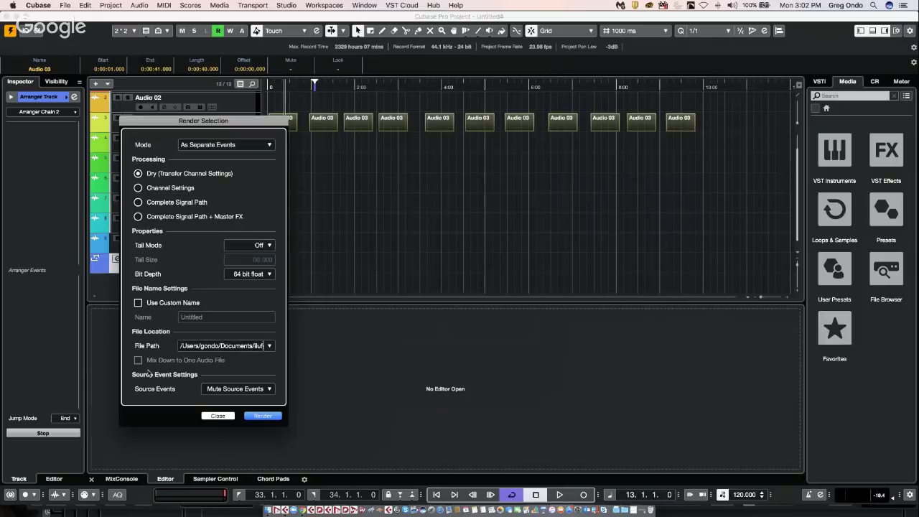
Step: Enable a custom file name, set it to iyf, and render the selected Audio 03 events
{"action": "left_click", "coordinate": [140, 305]}
{"action": "left_click", "coordinate": [201, 318]}
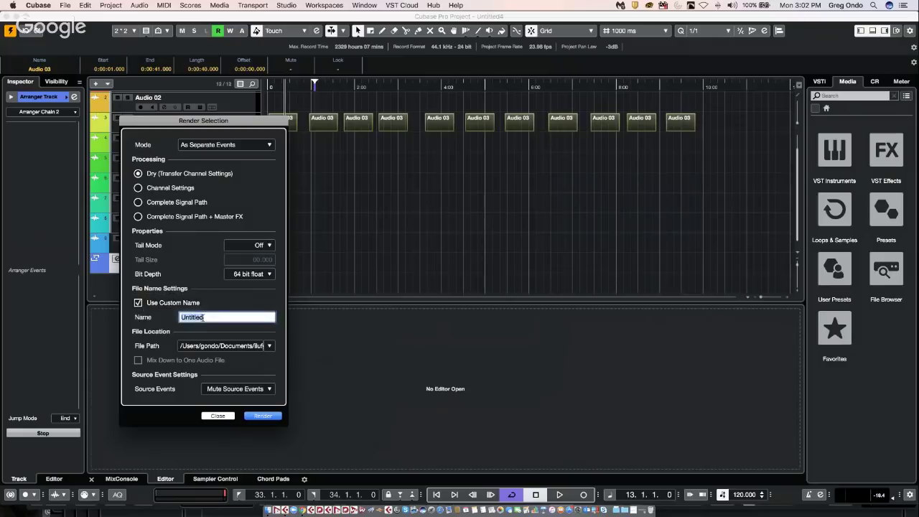
{"action": "type", "text": "lyf"}
{"action": "key", "text": "BackSpace"}
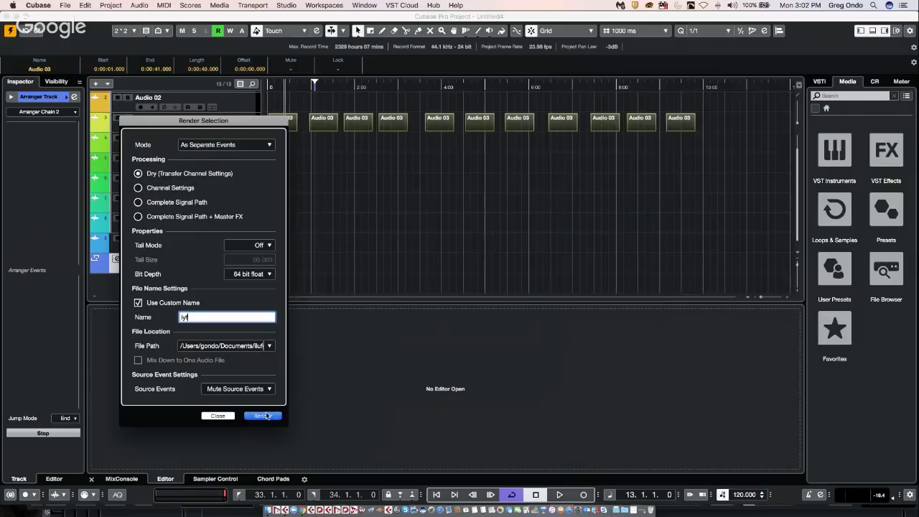
{"action": "left_click", "coordinate": [265, 416]}
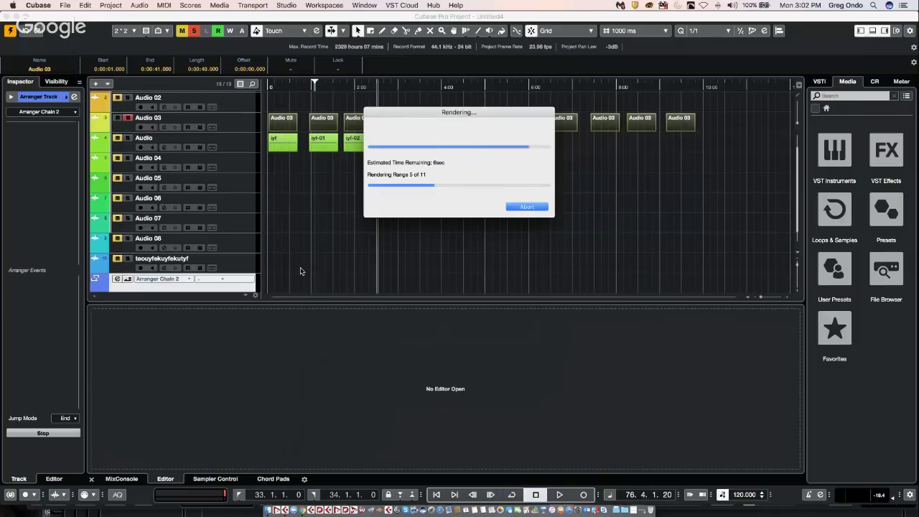
{"action": "left_click_drag", "start_coordinate": [405, 113], "coordinate": [428, 167]}
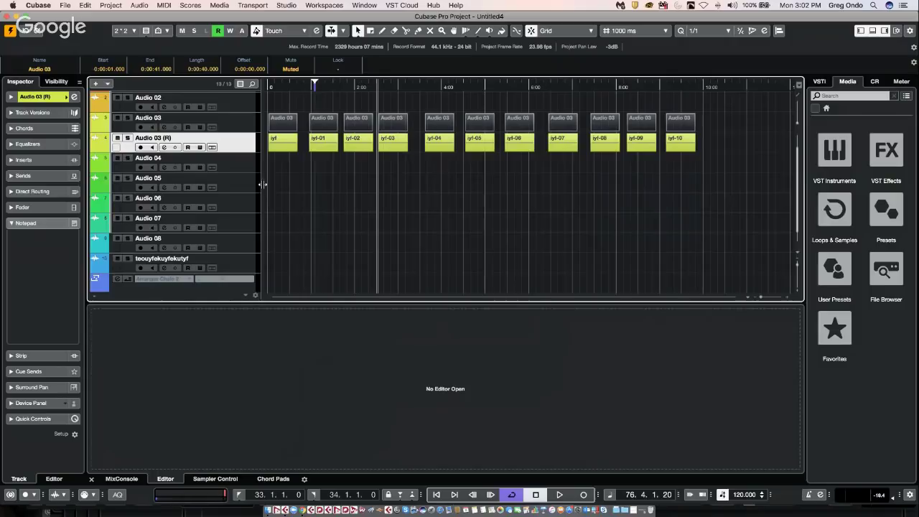
Step: Turn off the custom name option in the Render in Place settings and close them without rendering
{"action": "left_click", "coordinate": [66, 6]}
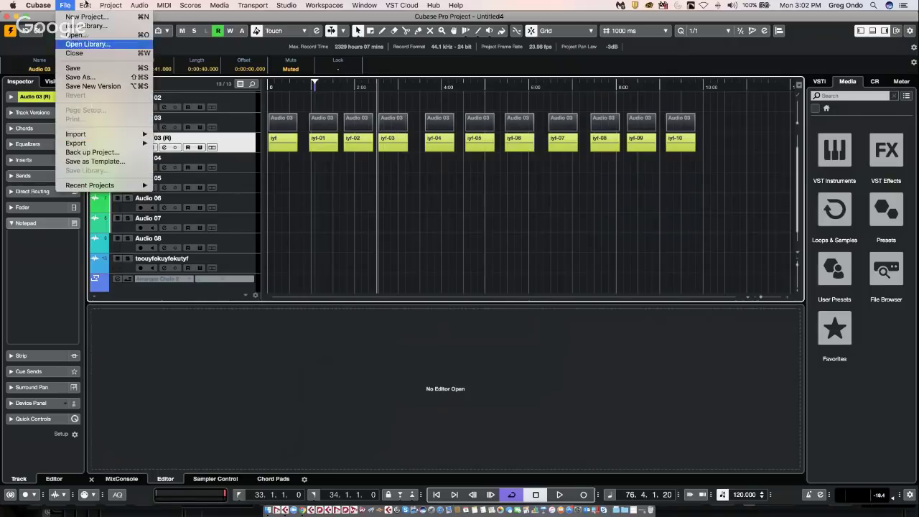
{"action": "mouse_move", "coordinate": [83, 5]}
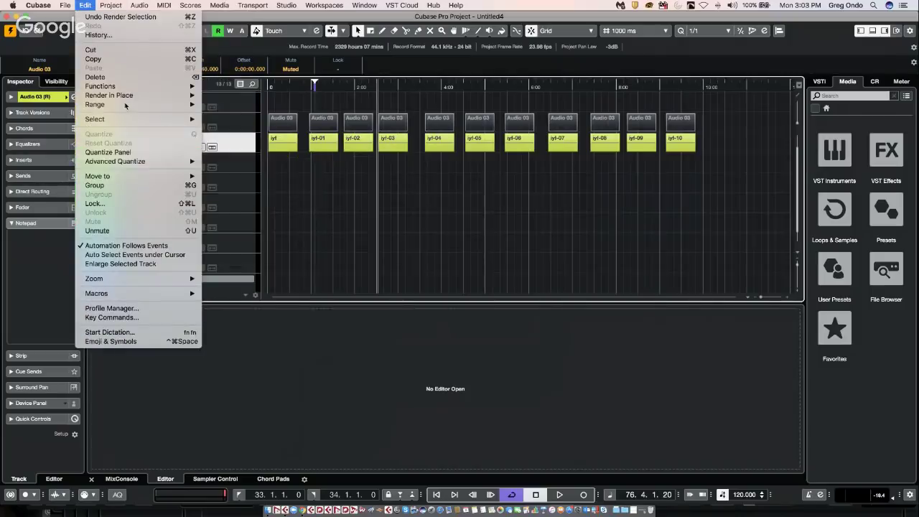
{"action": "mouse_move", "coordinate": [125, 95]}
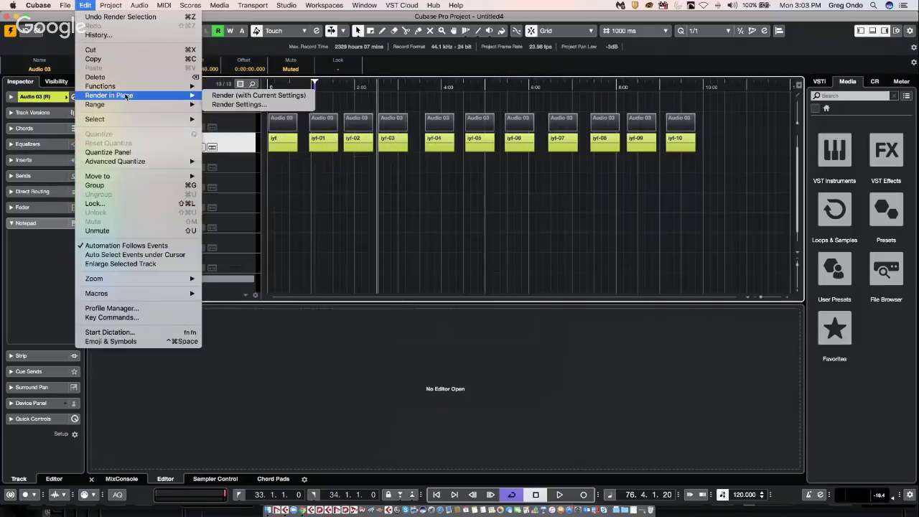
{"action": "left_click", "coordinate": [263, 105]}
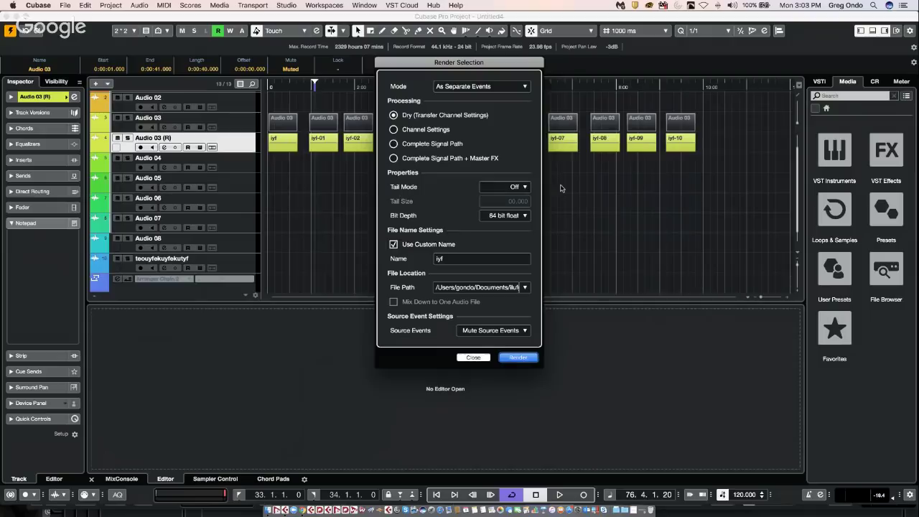
{"action": "left_click", "coordinate": [395, 245]}
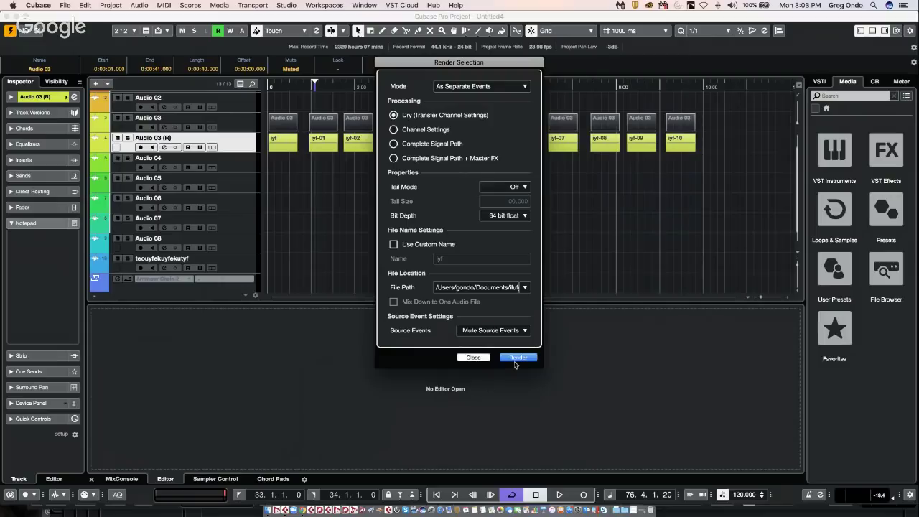
{"action": "left_click", "coordinate": [473, 357]}
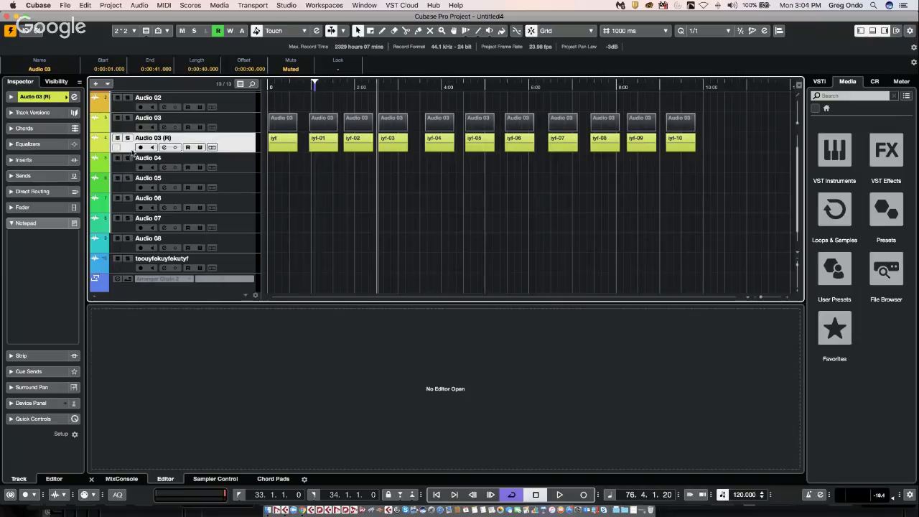
Step: Add one stereo HALion Sonic SE instrument track below Audio 04 and expand its Chords section
{"action": "right_click", "coordinate": [257, 164]}
{"action": "mouse_move", "coordinate": [258, 165]}
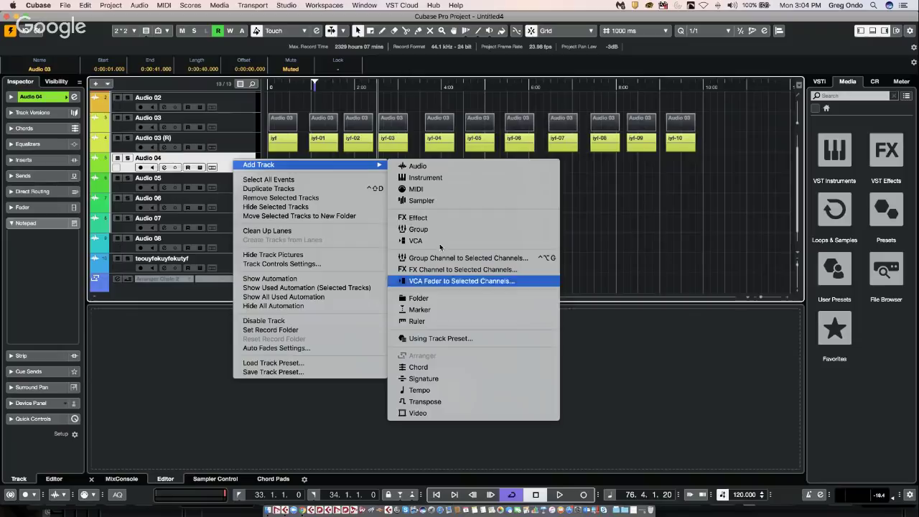
{"action": "left_click", "coordinate": [445, 177]}
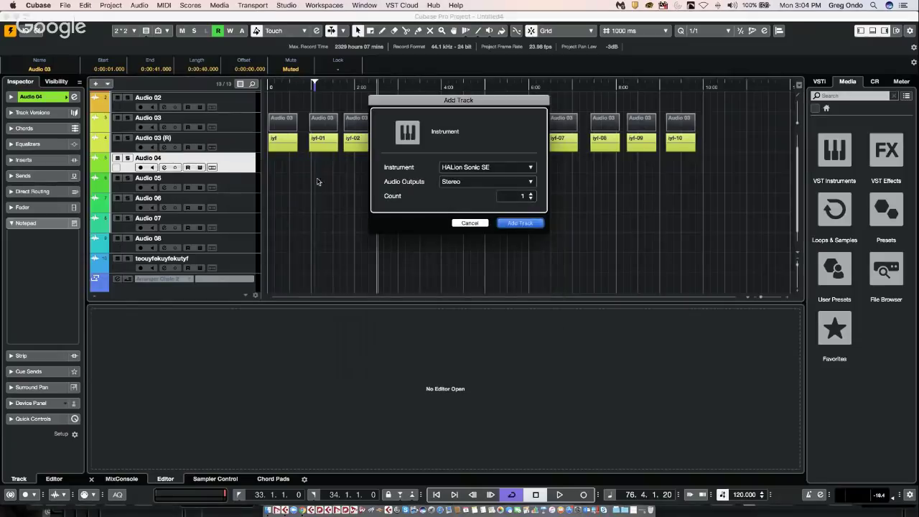
{"action": "key", "text": "Return"}
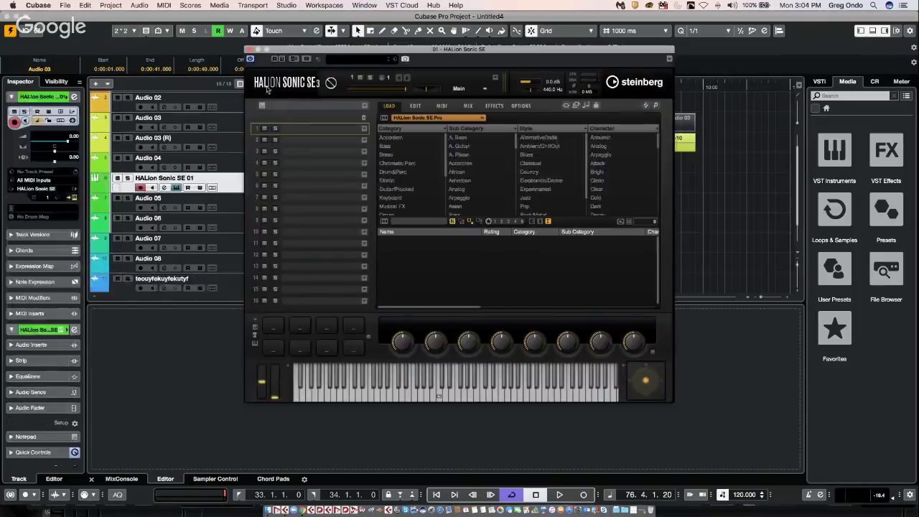
{"action": "left_click", "coordinate": [252, 52]}
{"action": "left_click", "coordinate": [24, 250]}
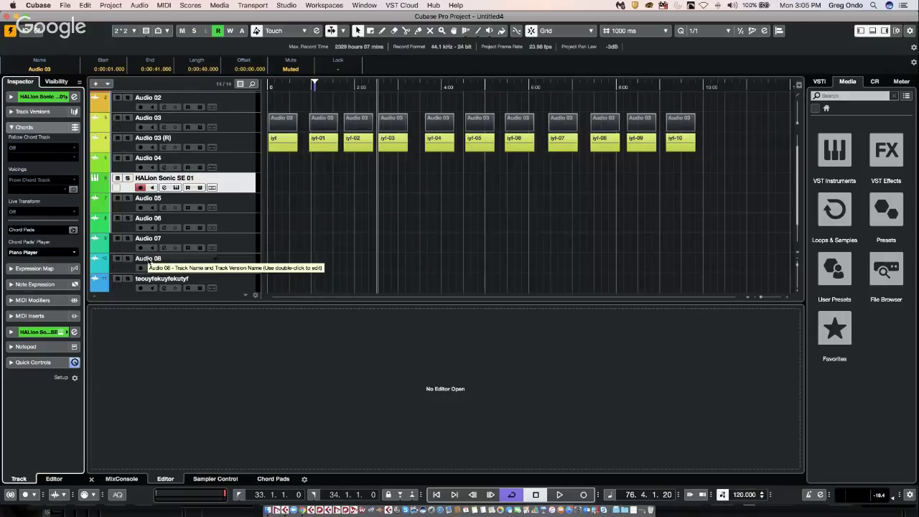
Step: Open Studio Setup and review the VST Audio System's latency, multi-processing and ASIO-Guard settings
{"action": "left_click", "coordinate": [289, 7]}
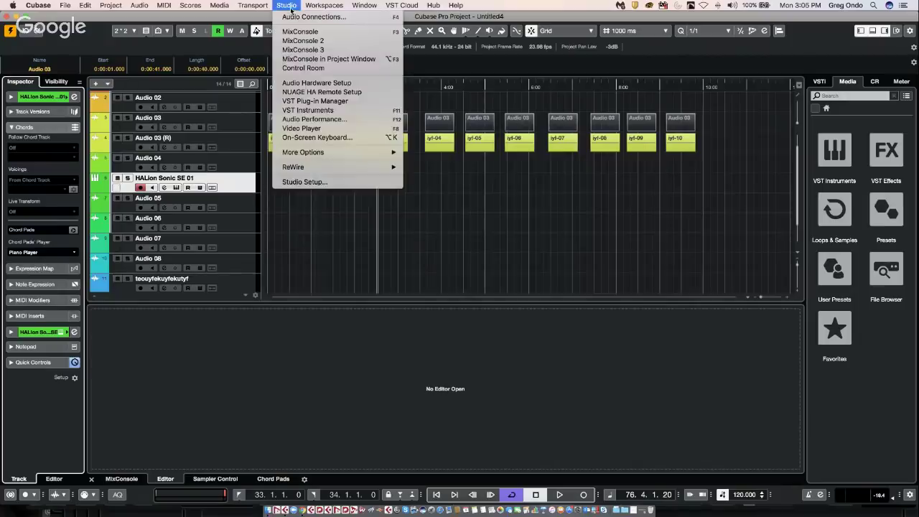
{"action": "left_click", "coordinate": [318, 183]}
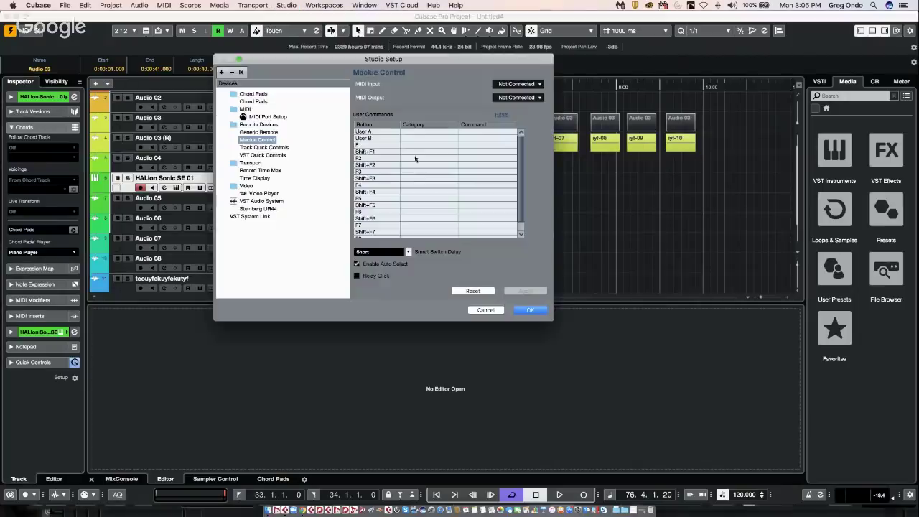
{"action": "left_click_drag", "start_coordinate": [334, 59], "coordinate": [291, 32]}
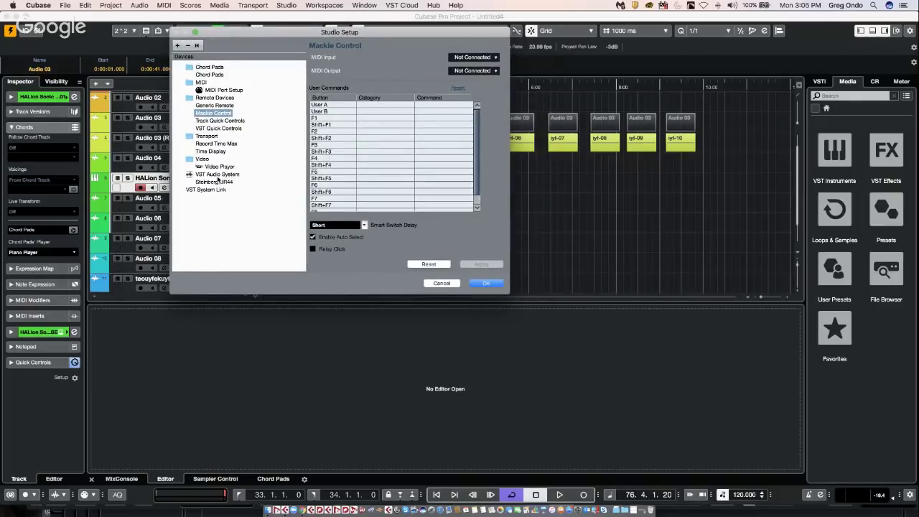
{"action": "left_click", "coordinate": [218, 175]}
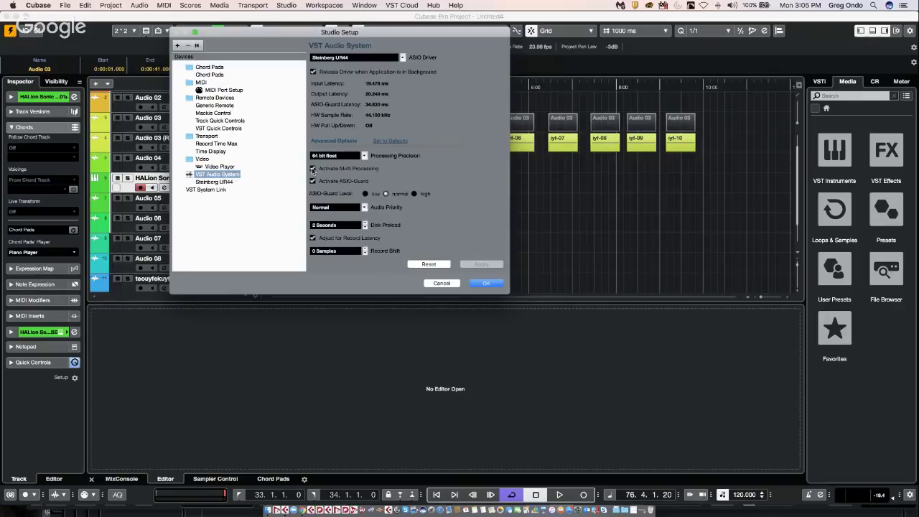
Step: Set the Steinberg UR44 buffer size to 512 samples and apply the studio setup
{"action": "left_click", "coordinate": [215, 182]}
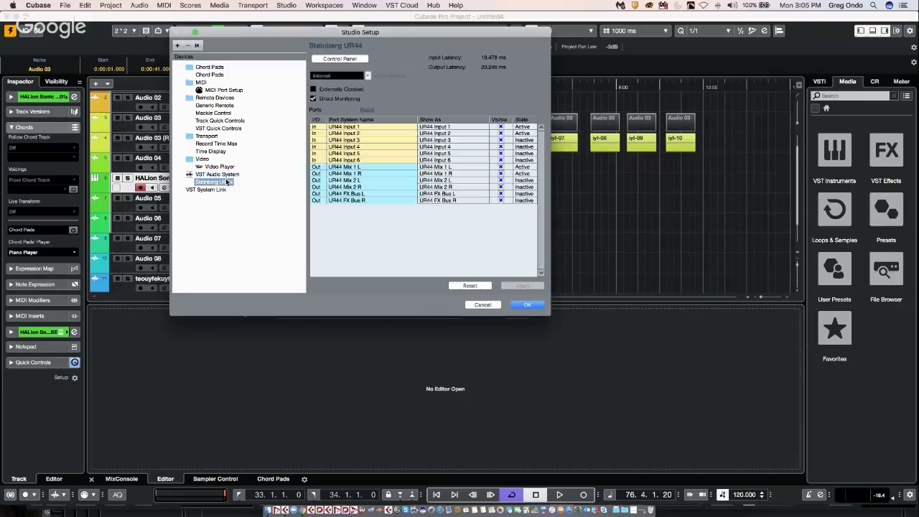
{"action": "left_click", "coordinate": [350, 59]}
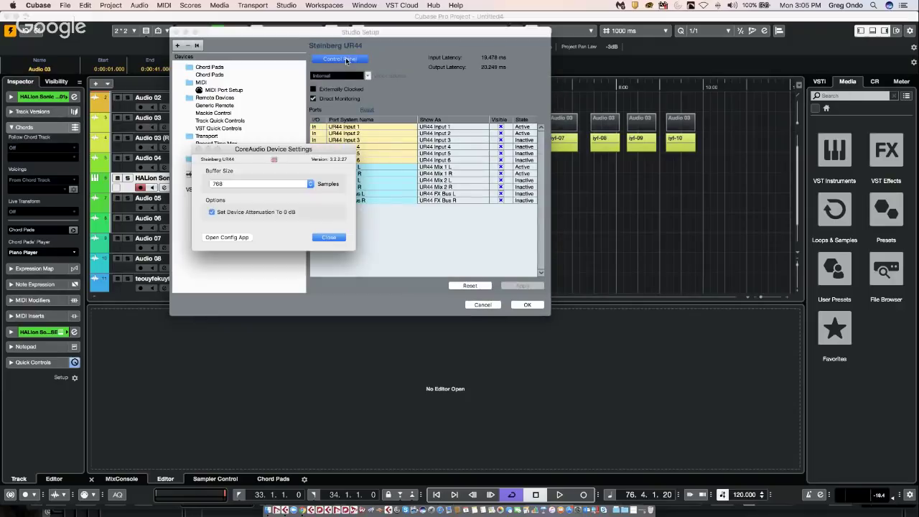
{"action": "left_click", "coordinate": [245, 187]}
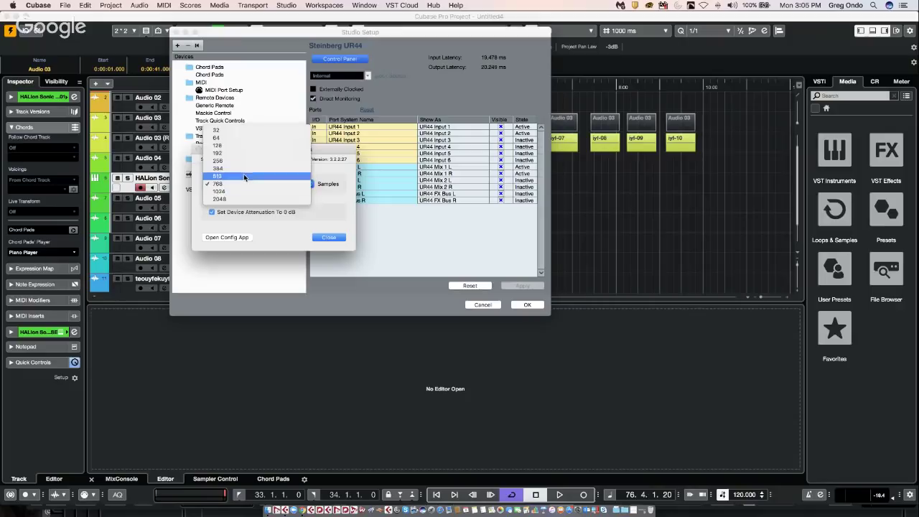
{"action": "left_click", "coordinate": [245, 177]}
{"action": "left_click", "coordinate": [332, 238]}
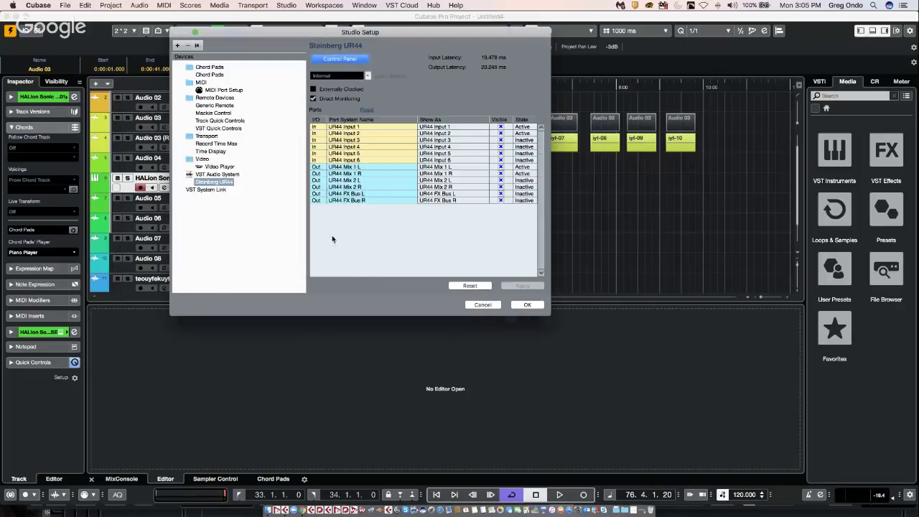
{"action": "left_click", "coordinate": [527, 304]}
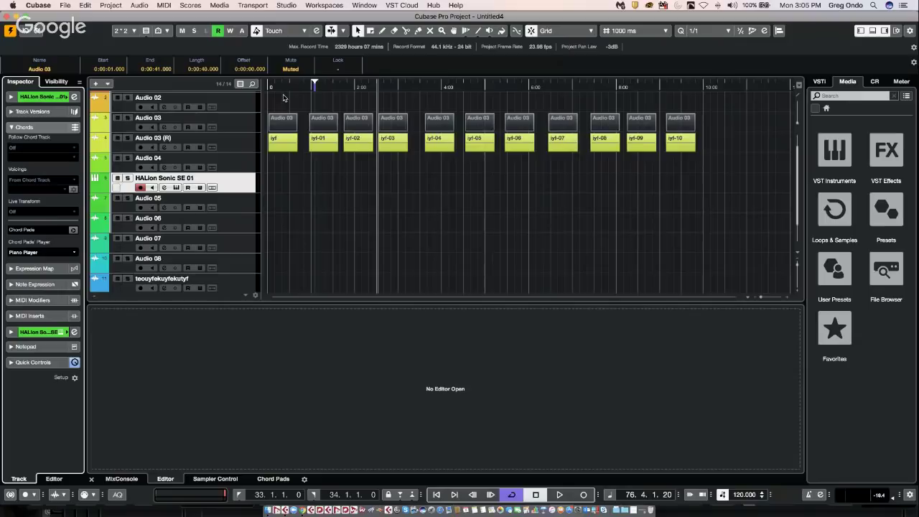
Step: Review the VST Audio System latencies and the Steinberg UR44 buffer size in Studio Setup, and close the setup and MixConsole 2
{"action": "left_click", "coordinate": [287, 7]}
{"action": "key", "text": "Return"}
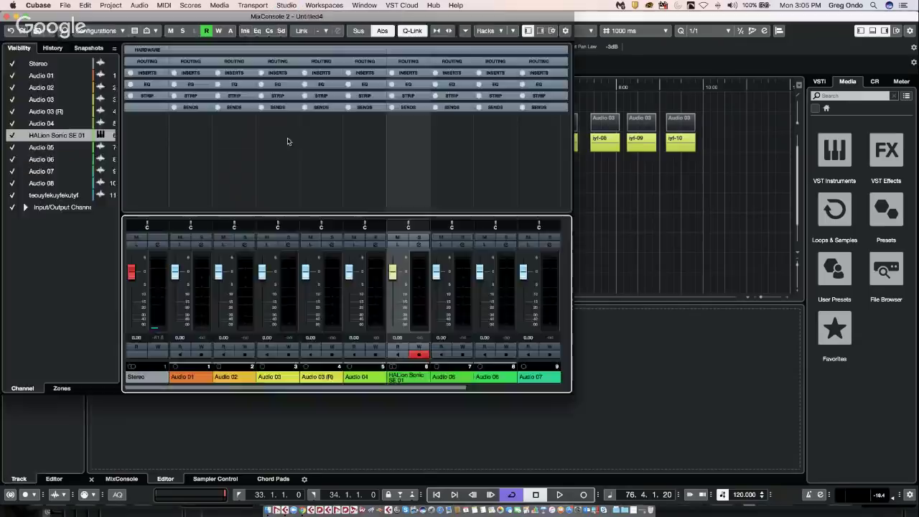
{"action": "left_click", "coordinate": [287, 7]}
{"action": "left_click", "coordinate": [302, 182]}
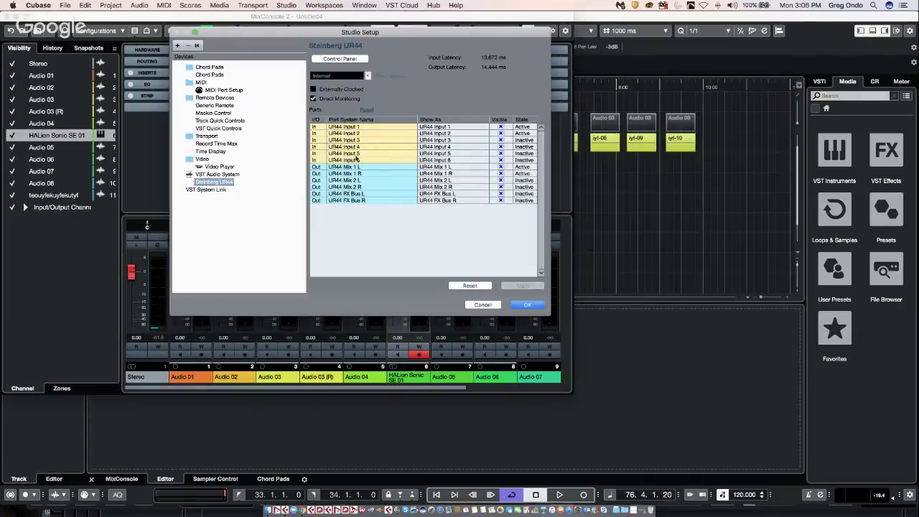
{"action": "left_click", "coordinate": [218, 174]}
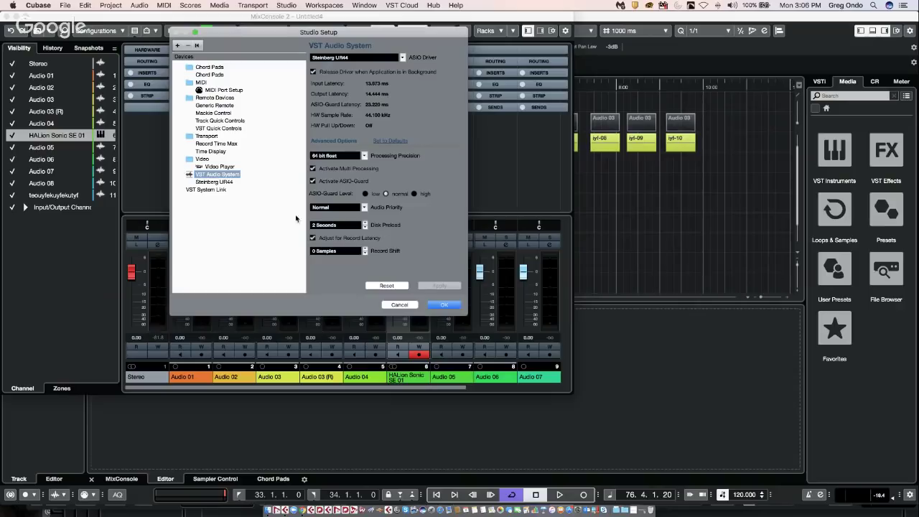
{"action": "left_click", "coordinate": [222, 182]}
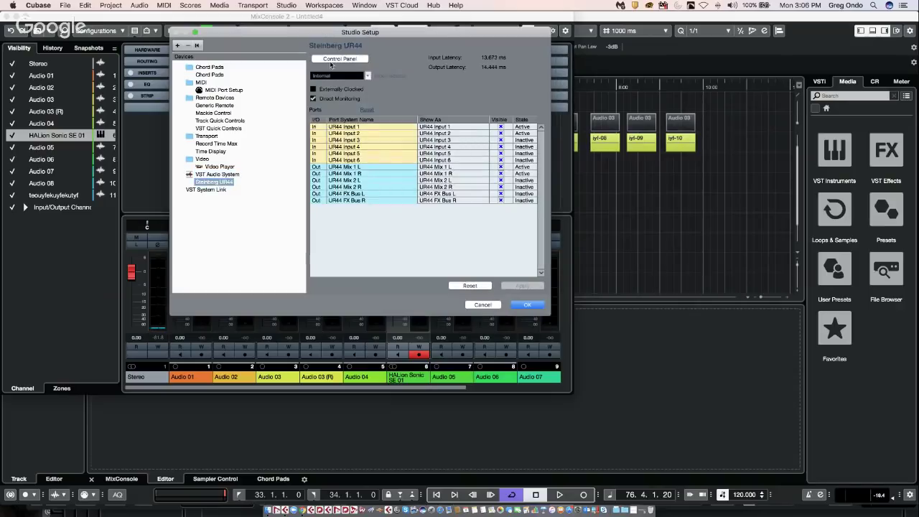
{"action": "left_click", "coordinate": [334, 60]}
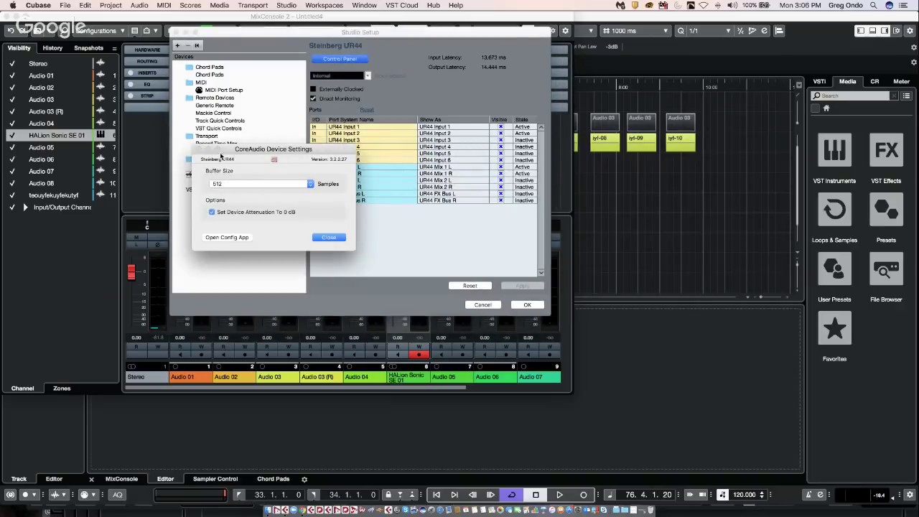
{"action": "left_click", "coordinate": [329, 238]}
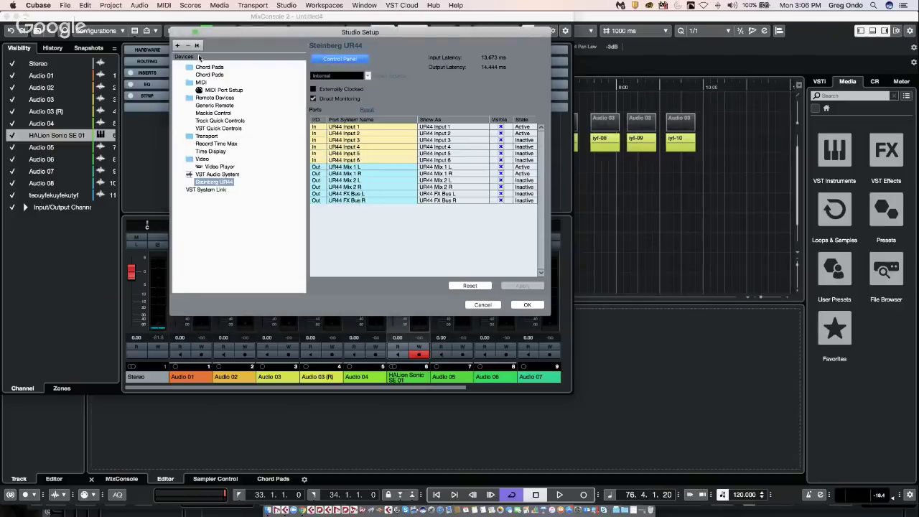
{"action": "left_click", "coordinate": [540, 305]}
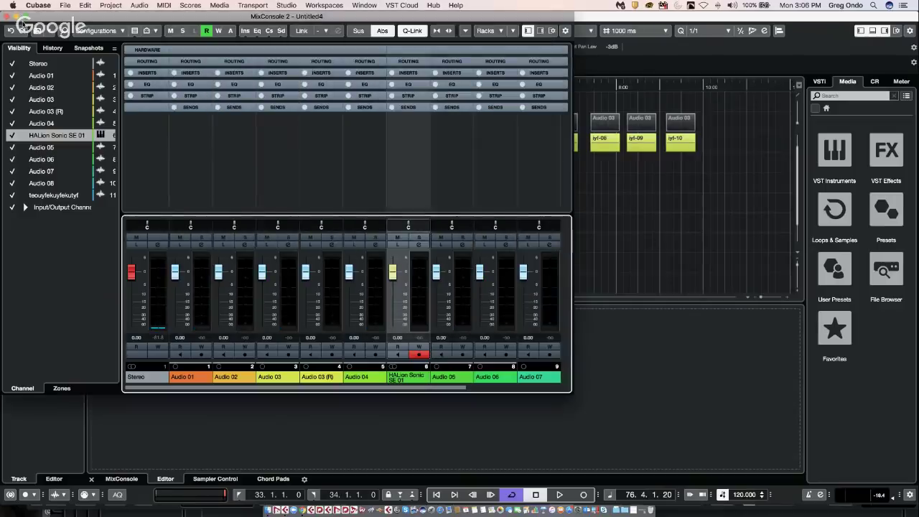
{"action": "left_click", "coordinate": [7, 16]}
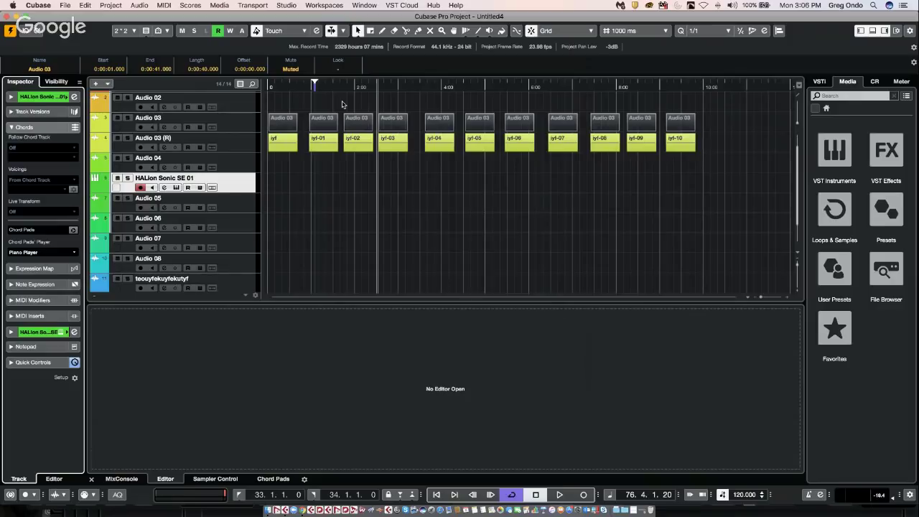
Step: Replace HALion Sonic SE with HALion 6 in the instrument rack, discard the old instrument's changes, and reposition the HALion 6 window
{"action": "scroll", "coordinate": [342, 105], "scroll_direction": "down", "scroll_amount": 1}
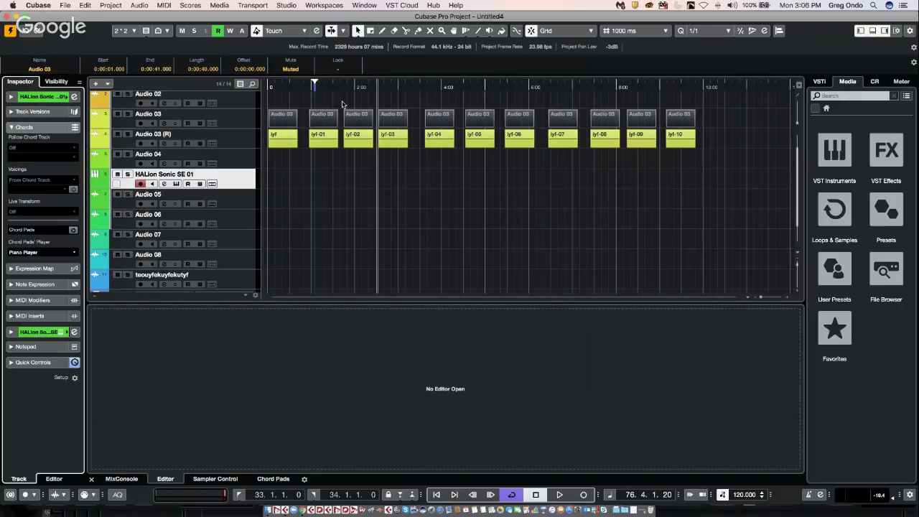
{"action": "left_click", "coordinate": [821, 83]}
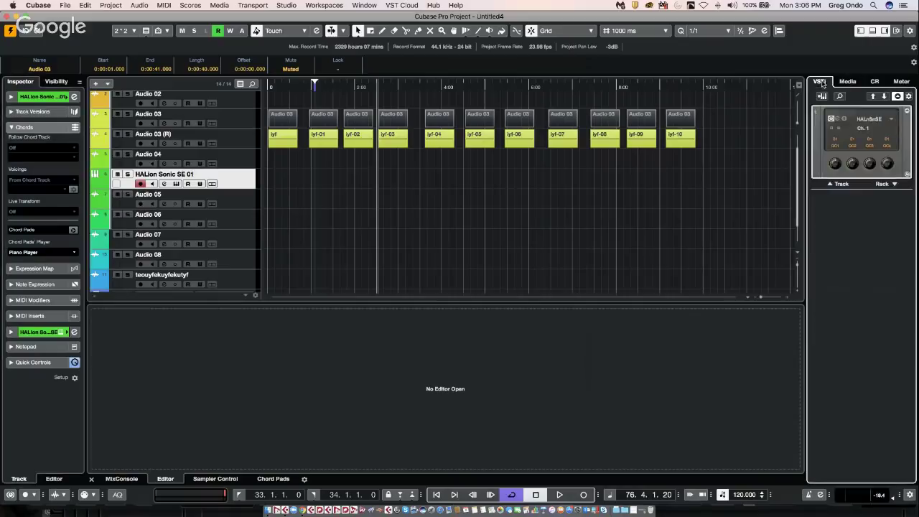
{"action": "left_click", "coordinate": [873, 120]}
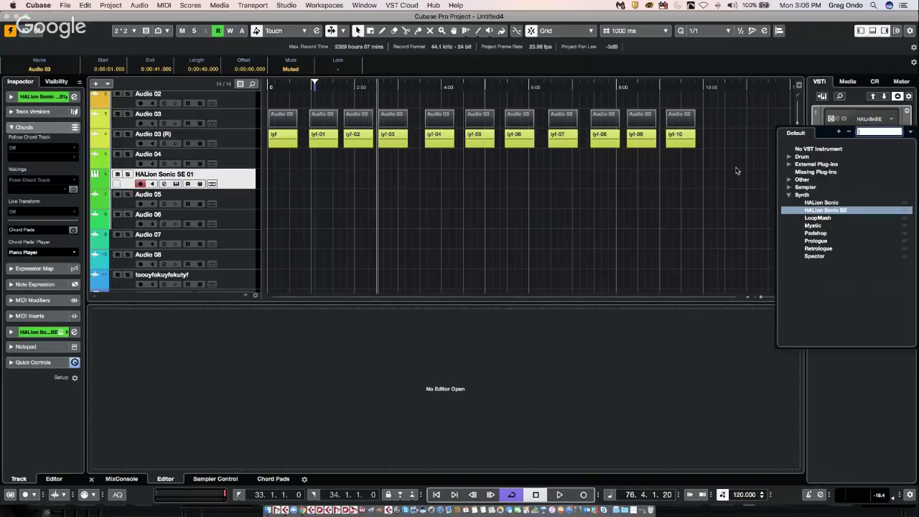
{"action": "left_click", "coordinate": [790, 188]}
{"action": "left_click", "coordinate": [819, 195]}
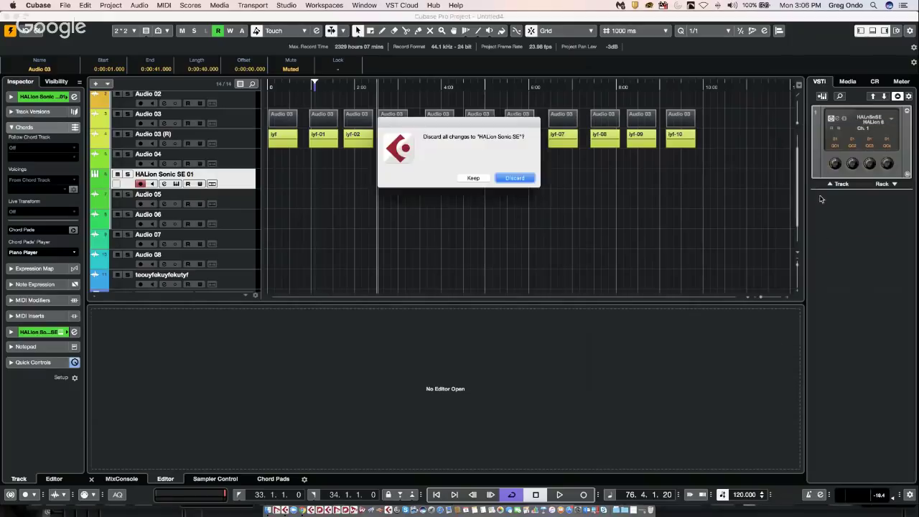
{"action": "left_click", "coordinate": [516, 178]}
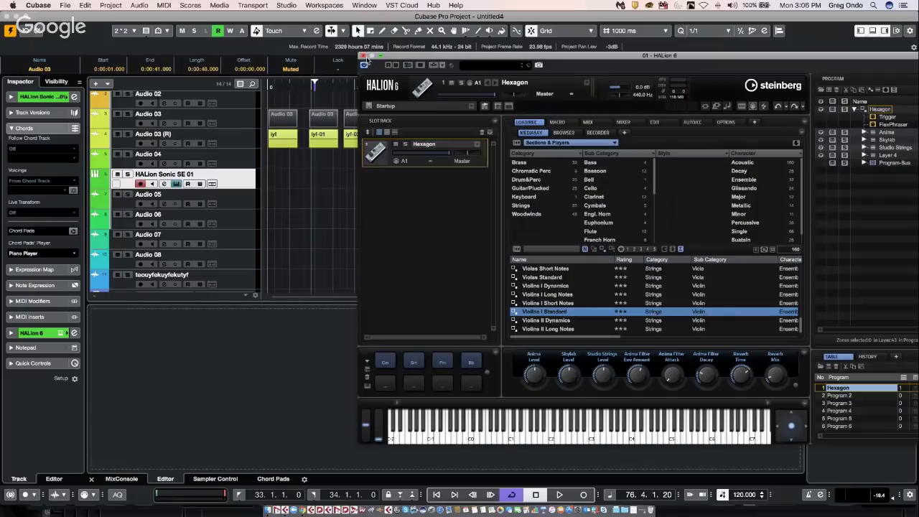
{"action": "left_click_drag", "start_coordinate": [401, 55], "coordinate": [290, 68]}
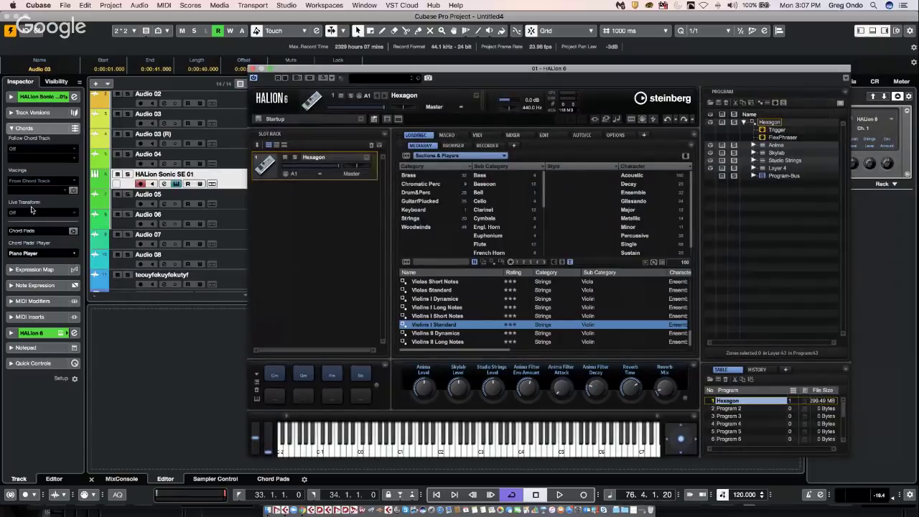
Step: Expand the instrument track's basic settings and check the list of instruments available for it, keeping HALion 6
{"action": "left_click", "coordinate": [36, 108]}
{"action": "left_click", "coordinate": [41, 100]}
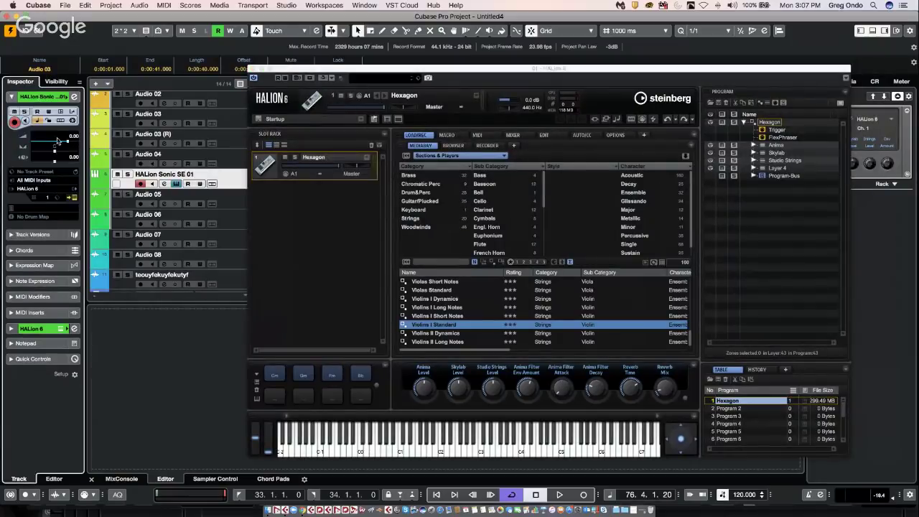
{"action": "left_click", "coordinate": [35, 190]}
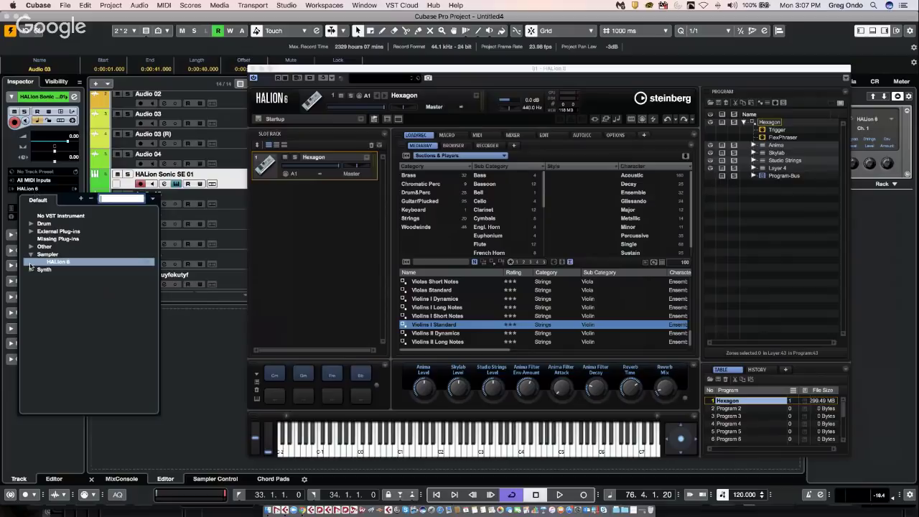
{"action": "left_click", "coordinate": [202, 329]}
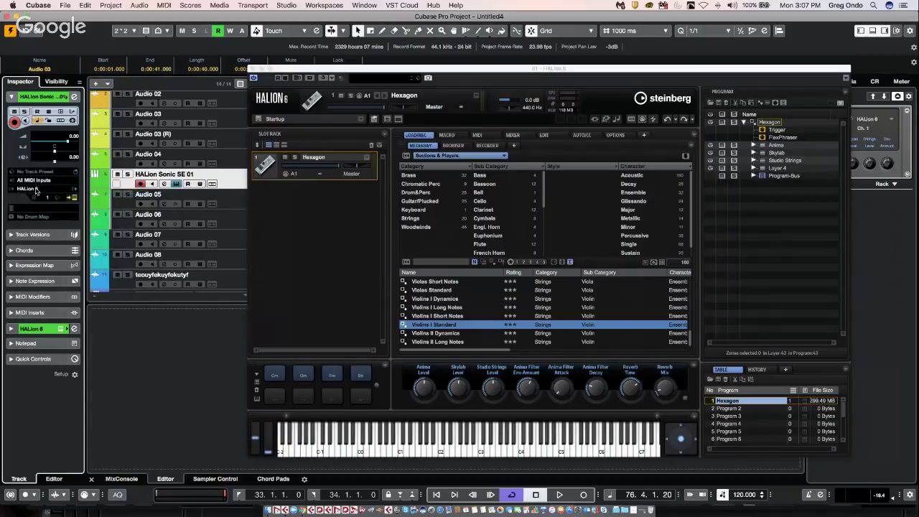
{"action": "left_click", "coordinate": [35, 189]}
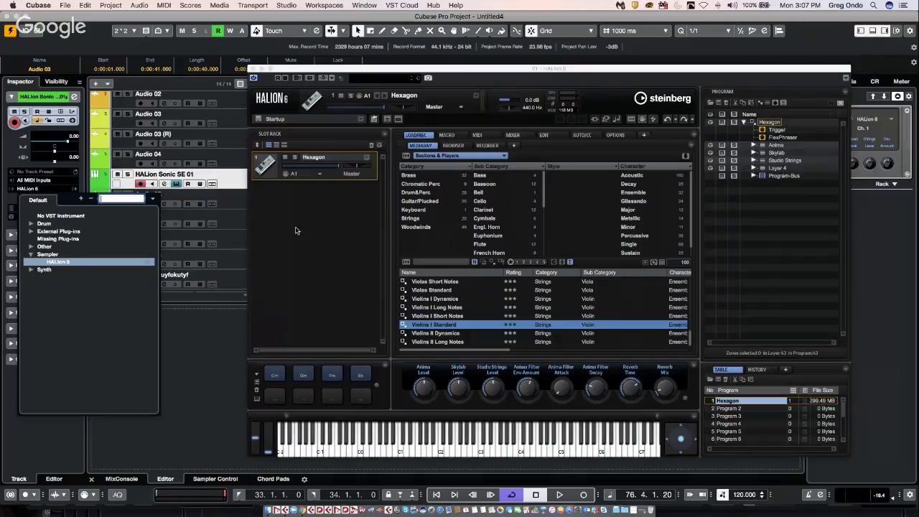
{"action": "left_click", "coordinate": [309, 170]}
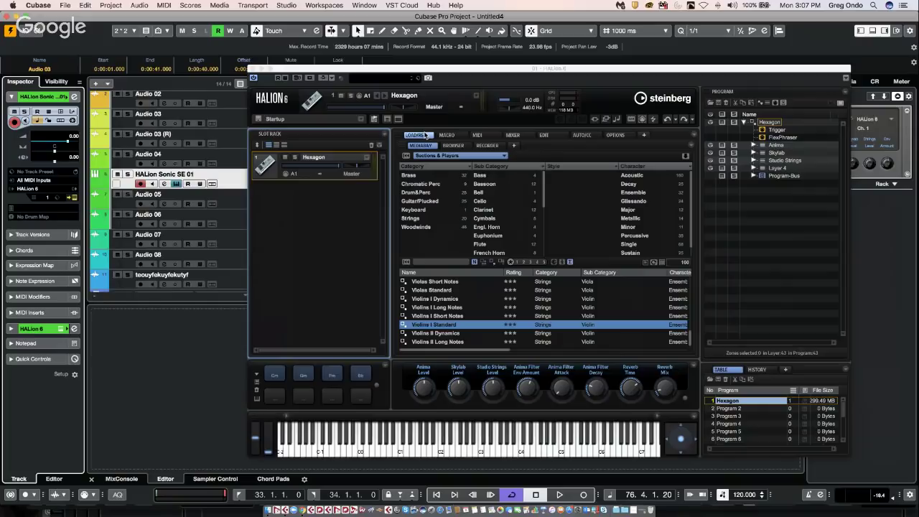
Step: Examine the list of outputs that can be activated for HALion 6, and close the instrument window
{"action": "left_click", "coordinate": [892, 118]}
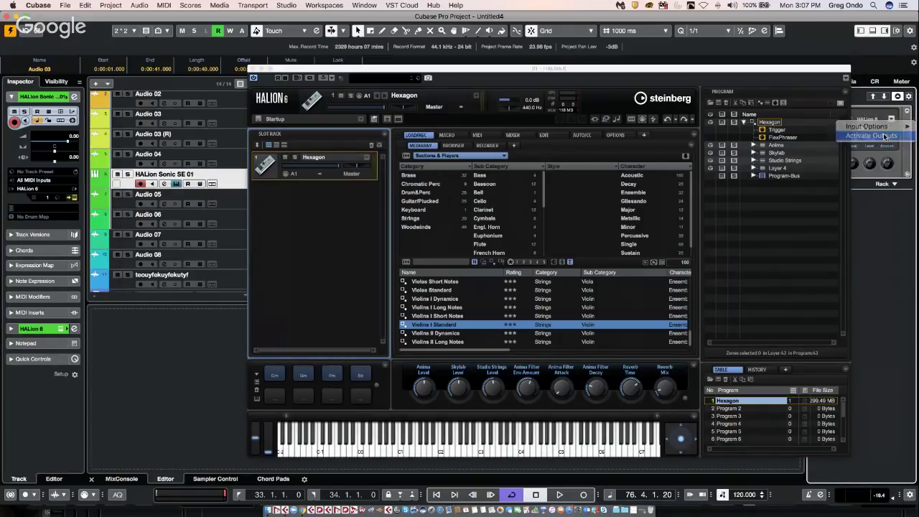
{"action": "left_click", "coordinate": [885, 136]}
{"action": "scroll", "coordinate": [816, 172], "scroll_direction": "down", "scroll_amount": 5}
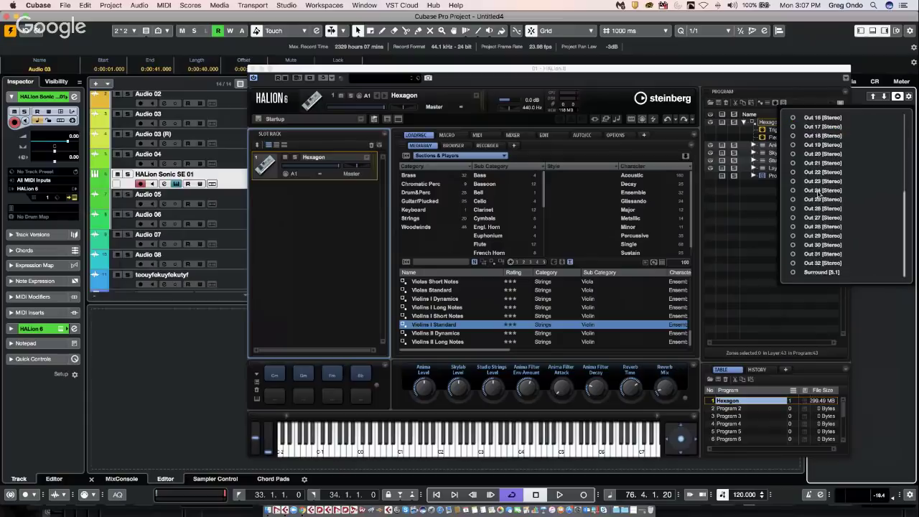
{"action": "scroll", "coordinate": [818, 192], "scroll_direction": "up", "scroll_amount": 5}
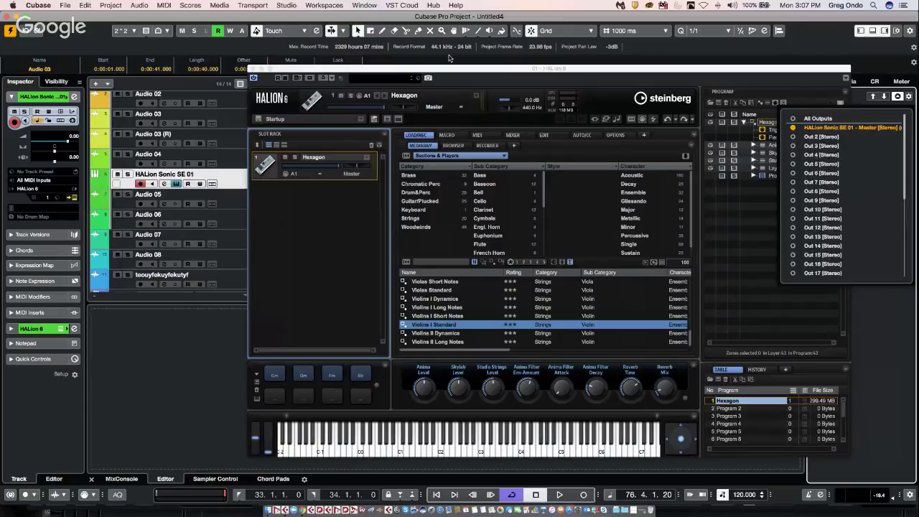
{"action": "left_click", "coordinate": [253, 74]}
{"action": "left_click", "coordinate": [253, 71]}
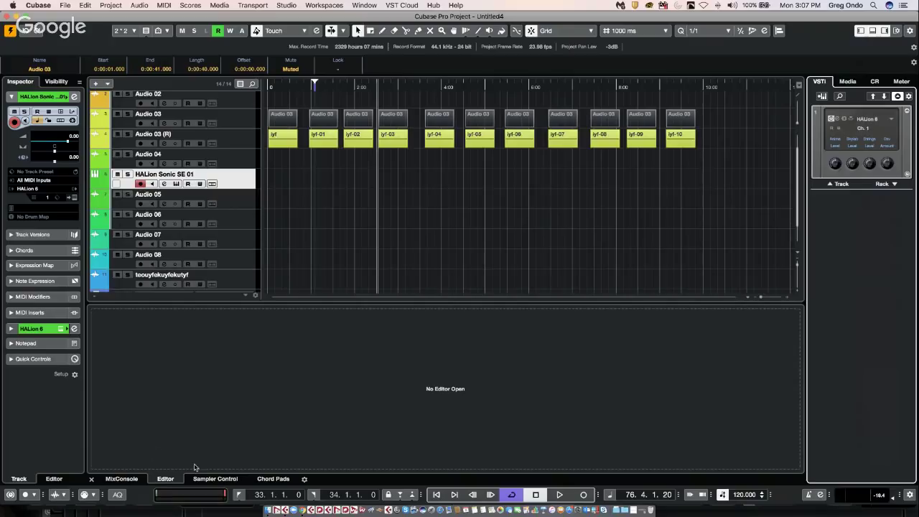
Step: Show the Chord Pads with their player setup, and examine the pad functions and the Chord Voicing Style options
{"action": "left_click", "coordinate": [262, 480]}
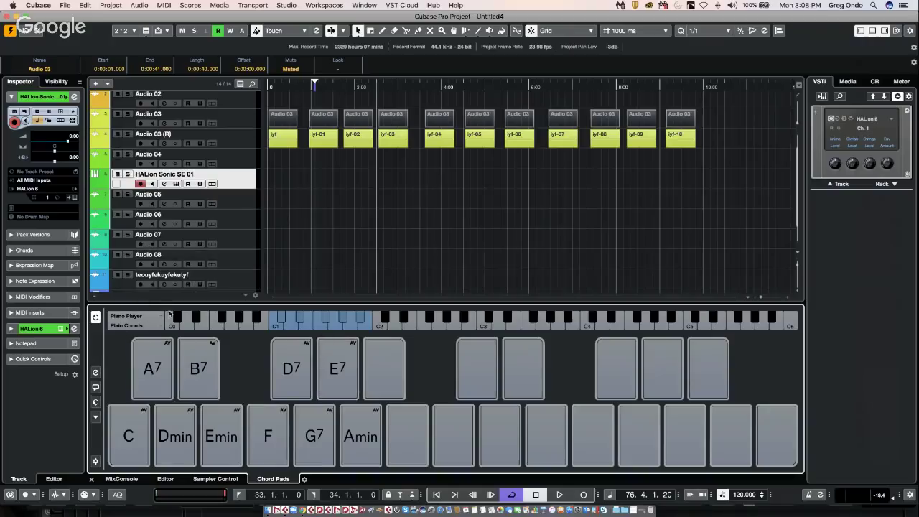
{"action": "left_click", "coordinate": [95, 372]}
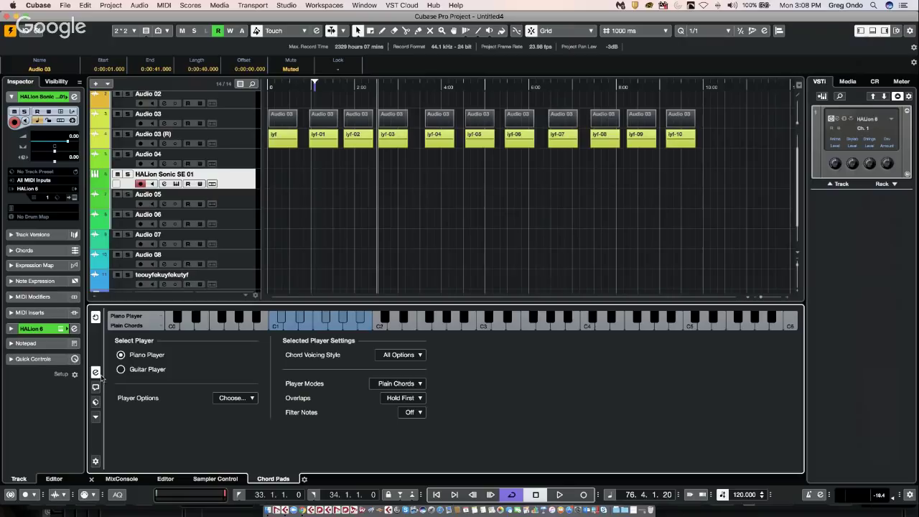
{"action": "left_click", "coordinate": [95, 417]}
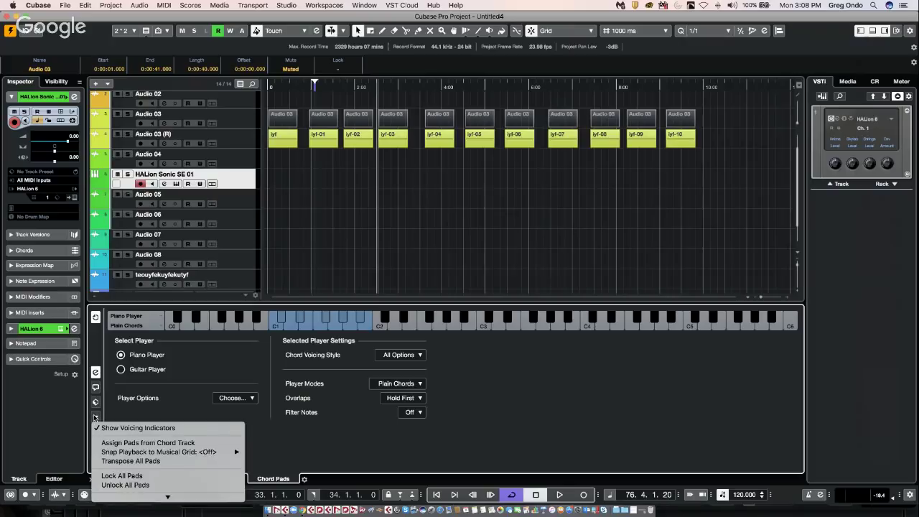
{"action": "left_click", "coordinate": [101, 408]}
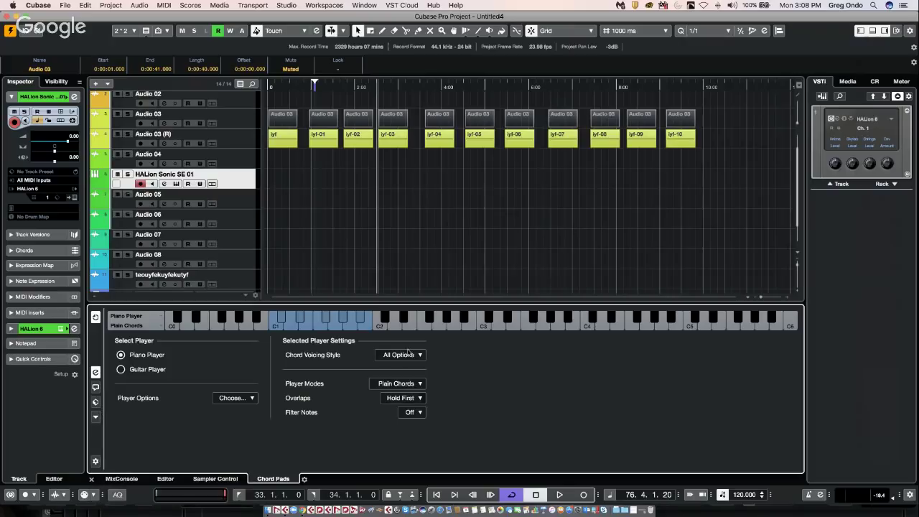
{"action": "left_click", "coordinate": [404, 355]}
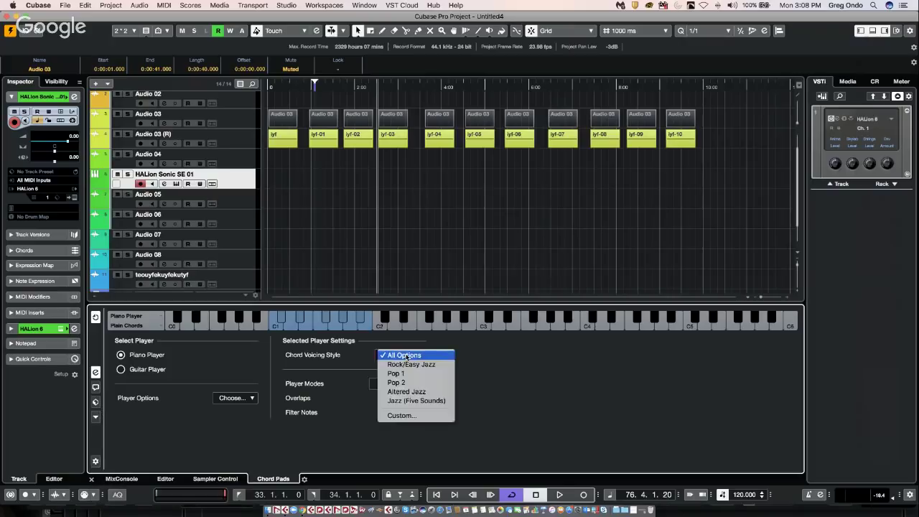
{"action": "left_click", "coordinate": [329, 417]}
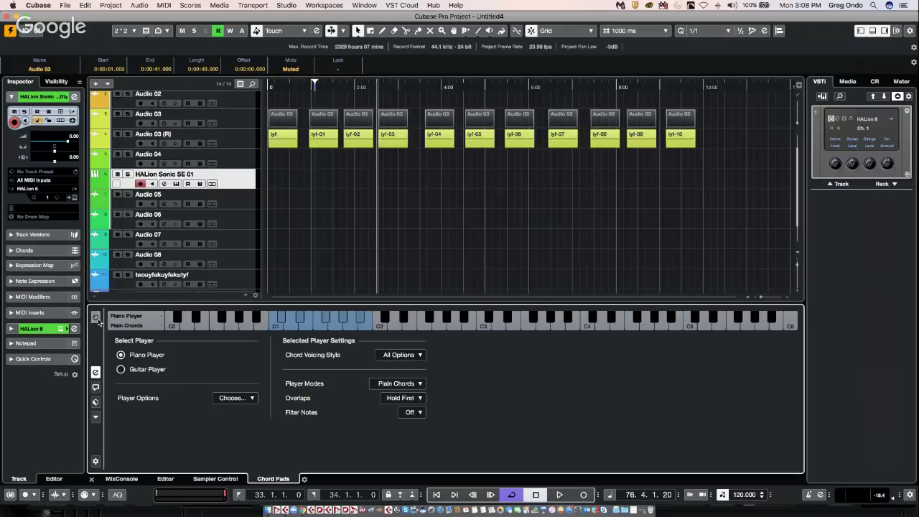
Step: Hide the player setup, toggle the Chord Assistant, and check the chord pad preset commands
{"action": "left_click", "coordinate": [96, 373]}
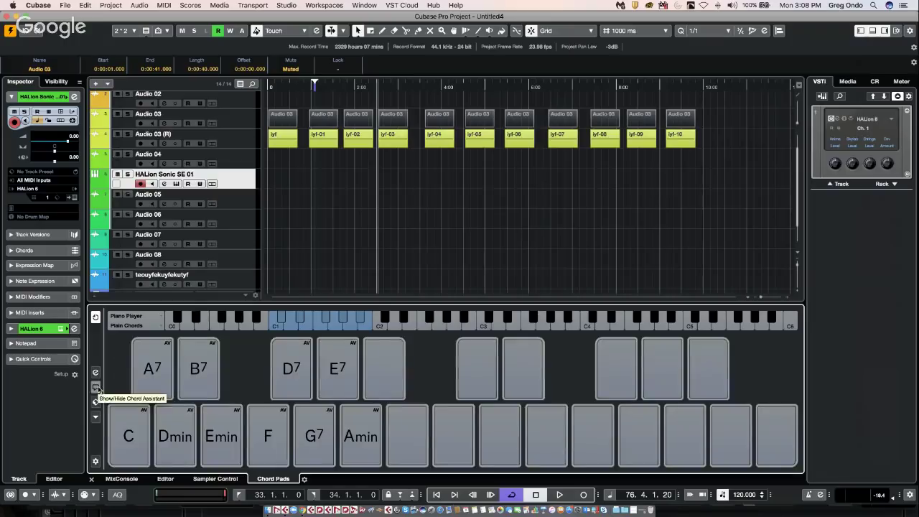
{"action": "left_click", "coordinate": [97, 388]}
{"action": "left_click", "coordinate": [97, 388]}
{"action": "left_click", "coordinate": [96, 402]}
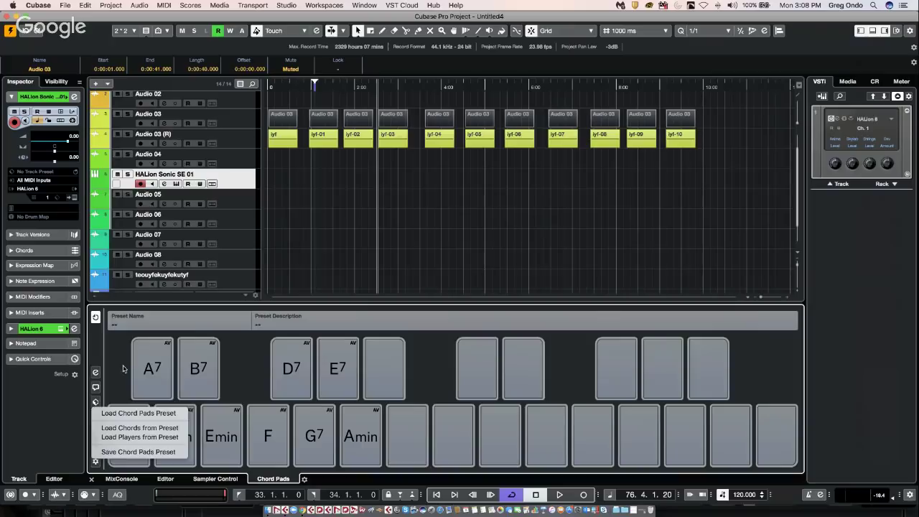
{"action": "left_click", "coordinate": [96, 387]}
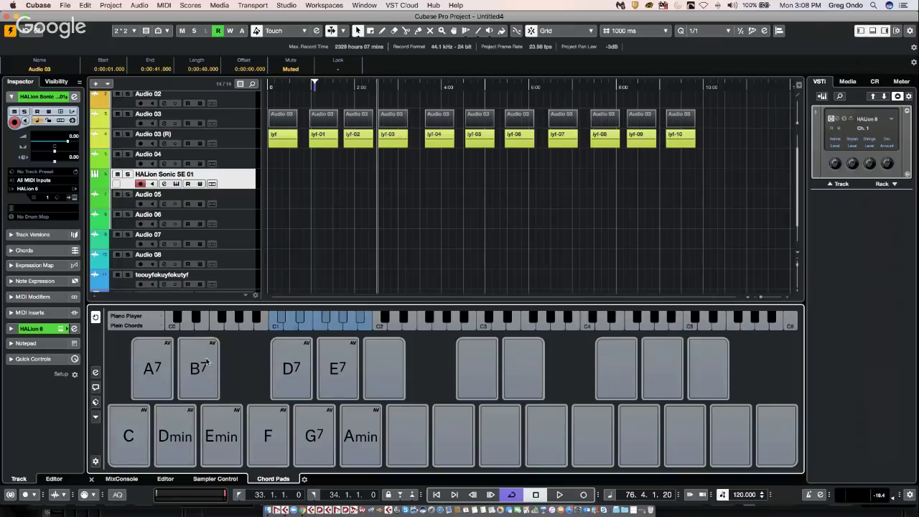
Step: Add another guitar player to the chord pads in the player setup
{"action": "left_click", "coordinate": [96, 373]}
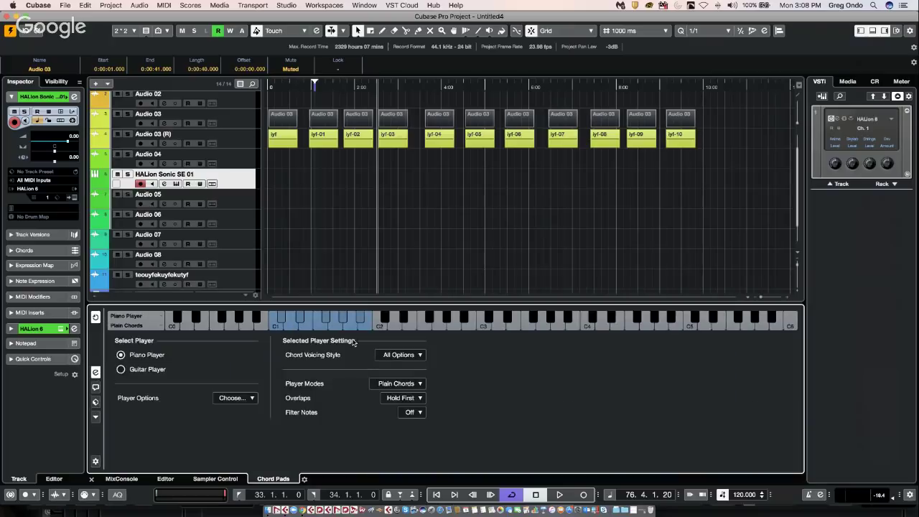
{"action": "left_click", "coordinate": [238, 399]}
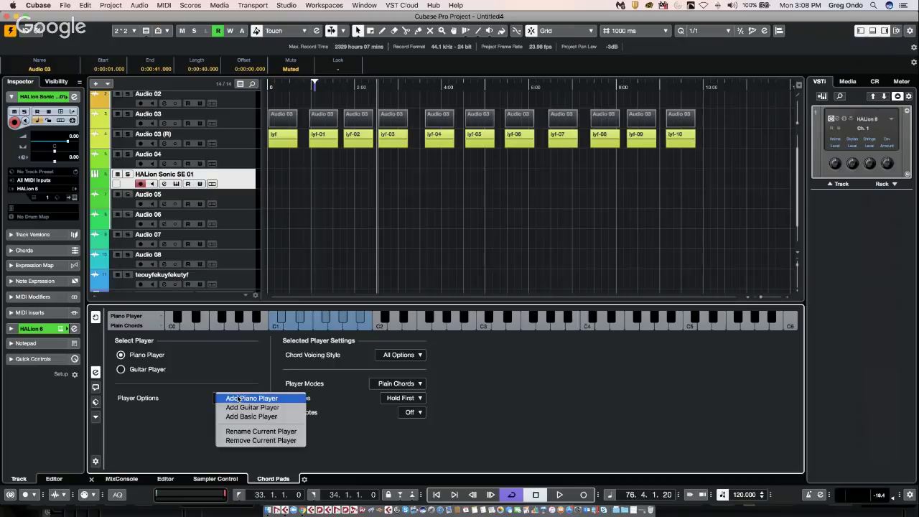
{"action": "left_click", "coordinate": [275, 408]}
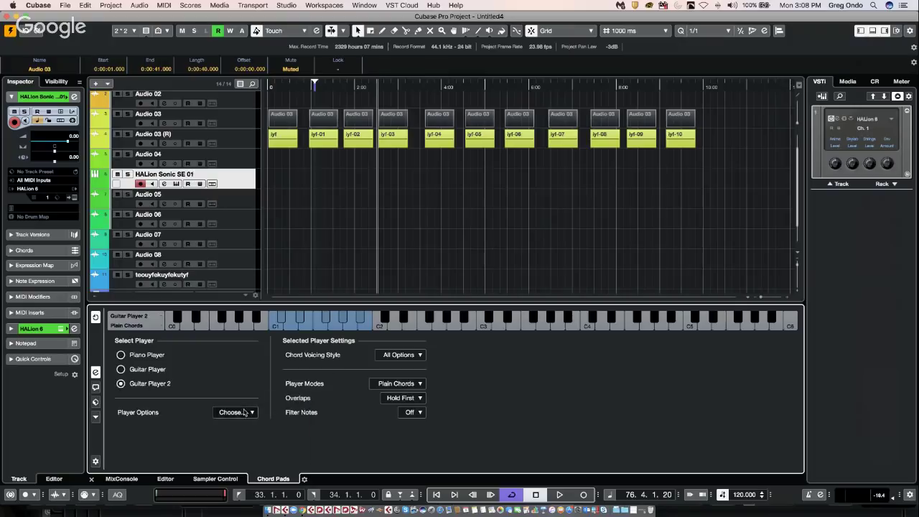
Step: Add a second piano player to the chord pads in the player setup
{"action": "left_click", "coordinate": [244, 413]}
{"action": "key", "text": "Escape"}
{"action": "left_click", "coordinate": [251, 413]}
{"action": "left_click", "coordinate": [275, 394]}
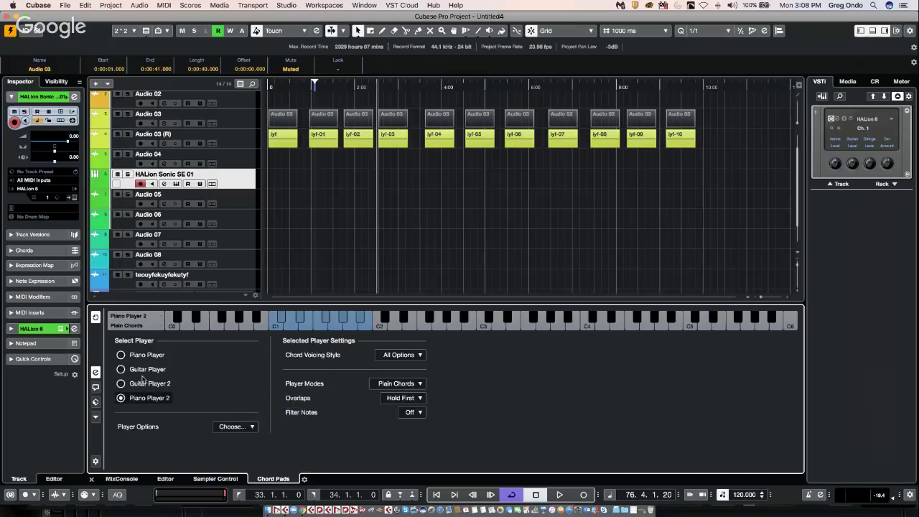
Step: Examine the Chord Voicing Style, Player Modes, Overlaps and Filter Notes options of the first Piano Player
{"action": "left_click", "coordinate": [413, 354]}
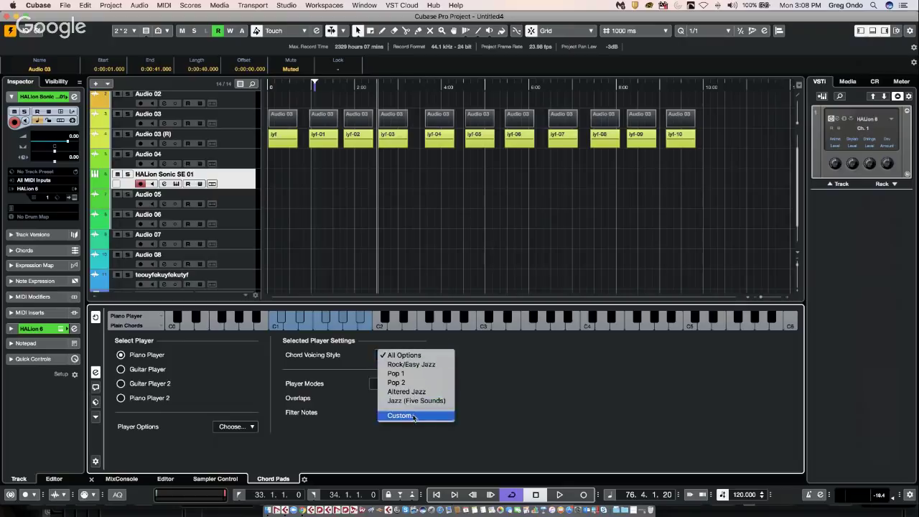
{"action": "key", "text": "Escape"}
{"action": "left_click", "coordinate": [403, 385]}
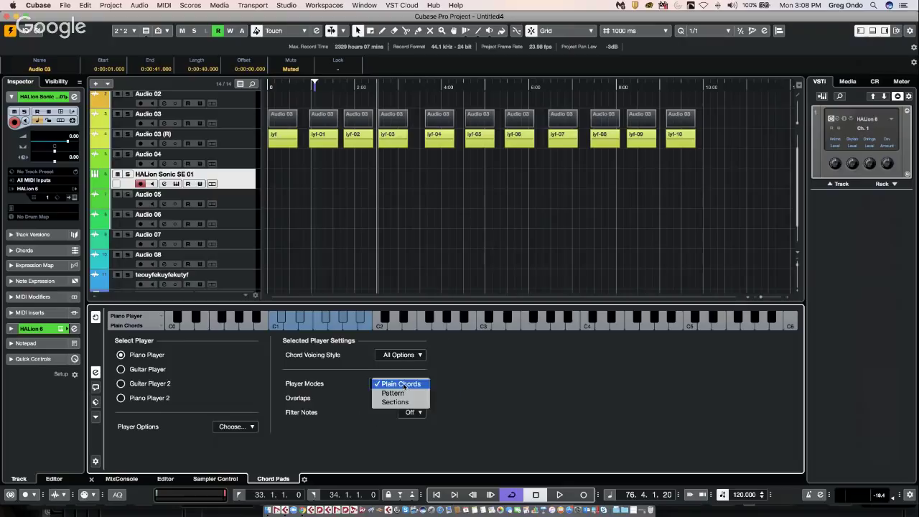
{"action": "left_click", "coordinate": [329, 404]}
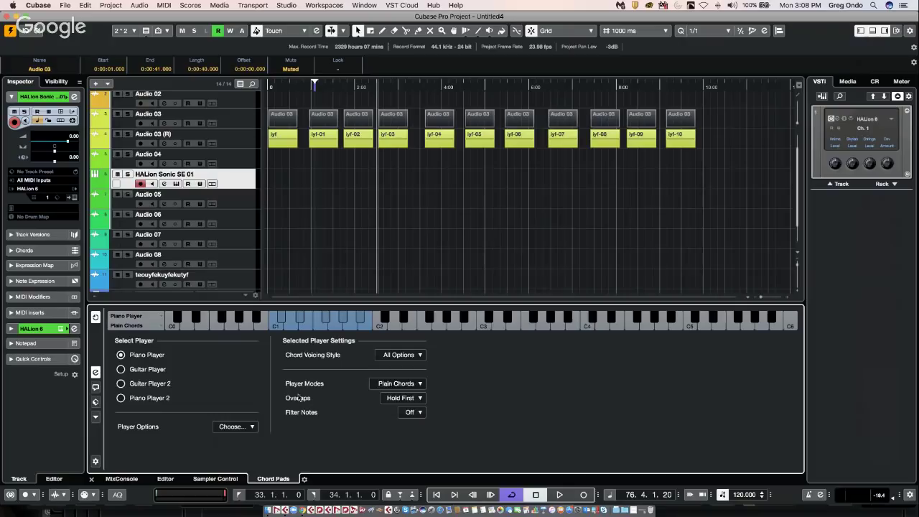
{"action": "left_click", "coordinate": [95, 372]}
{"action": "left_click", "coordinate": [96, 372]}
{"action": "left_click", "coordinate": [417, 398]}
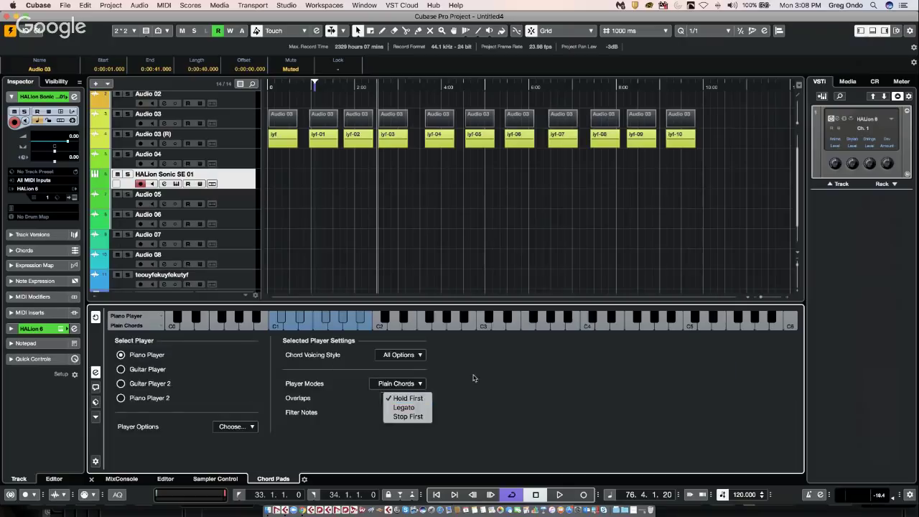
{"action": "left_click", "coordinate": [417, 399]}
{"action": "left_click", "coordinate": [416, 412]}
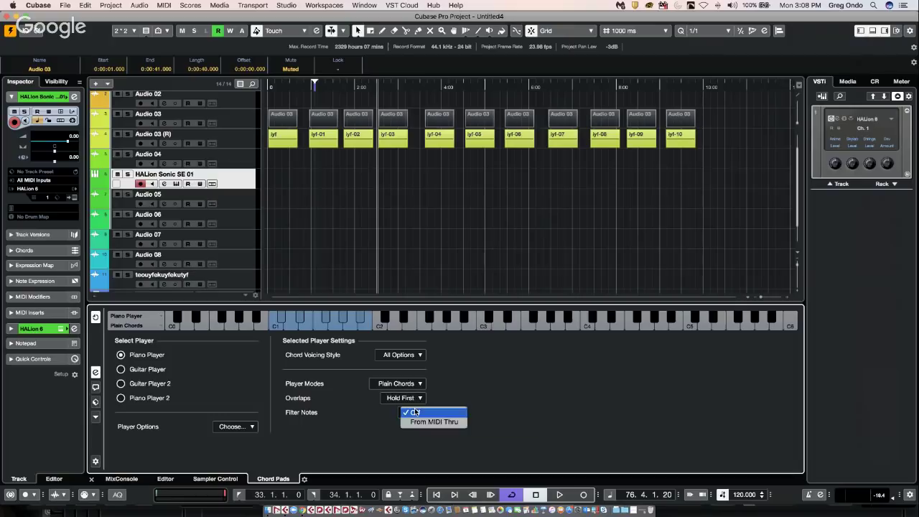
{"action": "left_click", "coordinate": [416, 413]}
Step: Compare the Sections and Pattern player modes for the Piano Player, and set the mode to Sections
{"action": "left_click", "coordinate": [413, 385]}
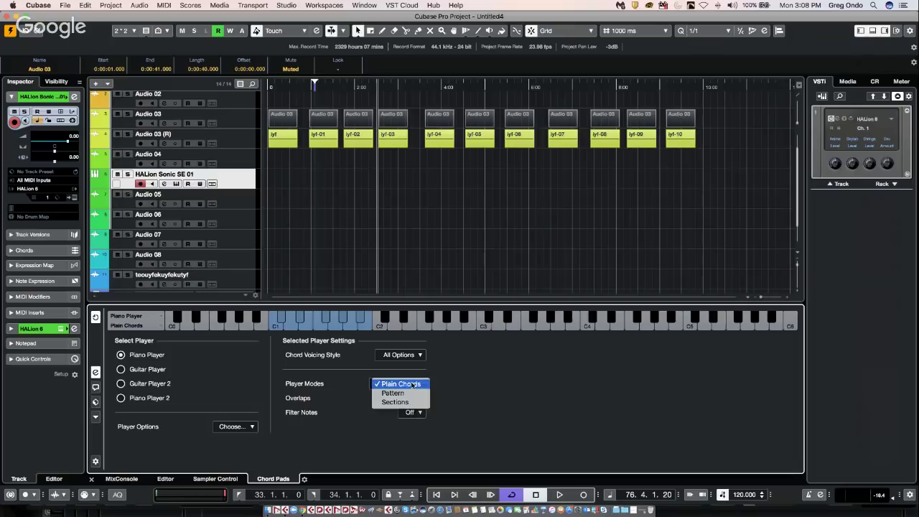
{"action": "left_click", "coordinate": [399, 403]}
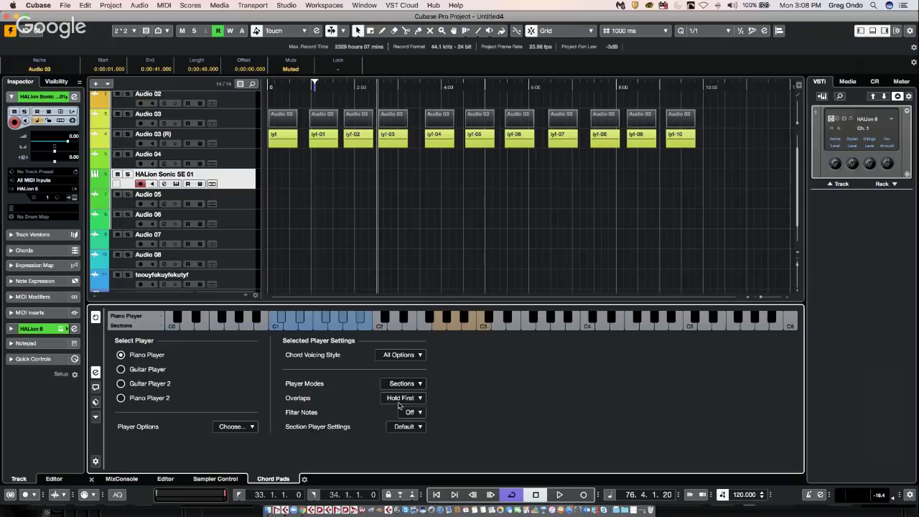
{"action": "left_click", "coordinate": [416, 384]}
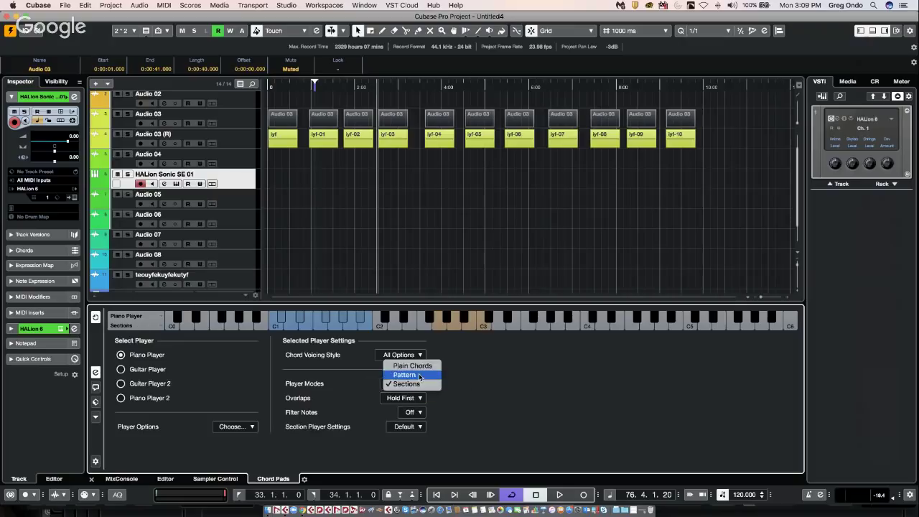
{"action": "left_click", "coordinate": [419, 374]}
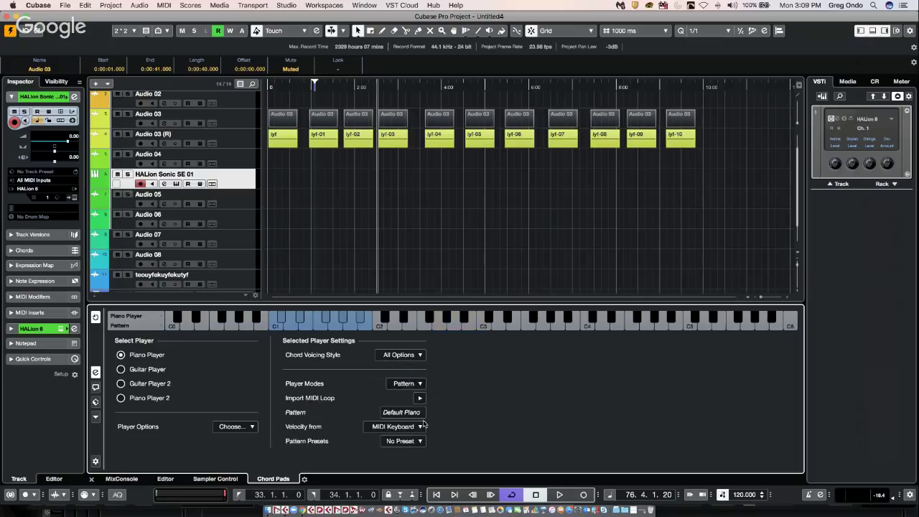
{"action": "left_click", "coordinate": [421, 384]}
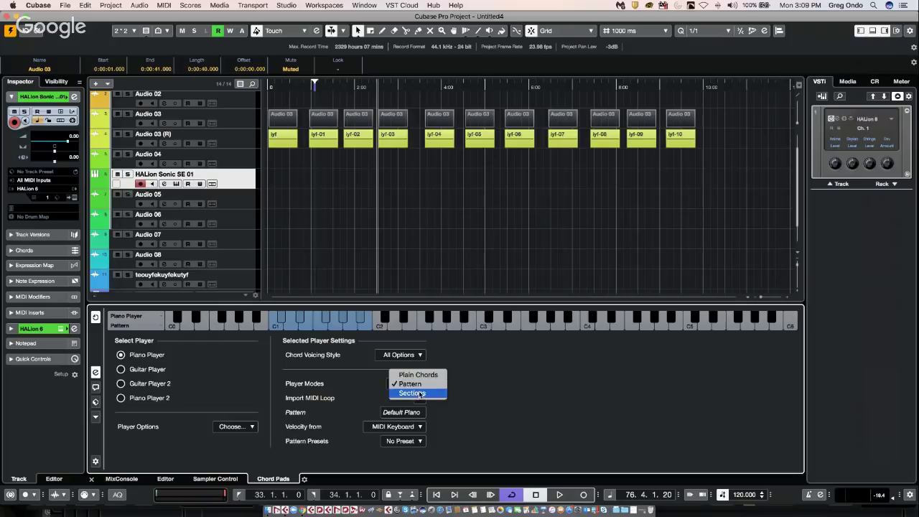
{"action": "left_click", "coordinate": [421, 393]}
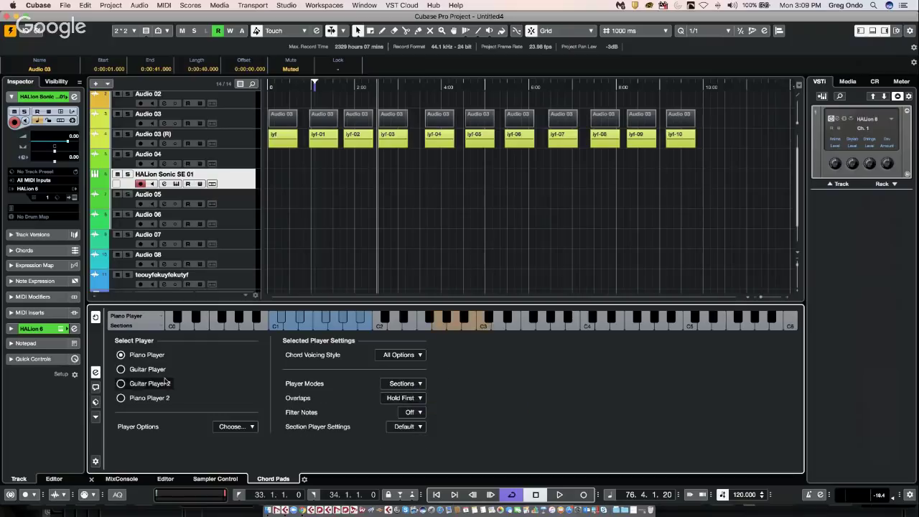
Step: Show the chord pads in place of the player setup, and return to the player setup
{"action": "left_click", "coordinate": [95, 386]}
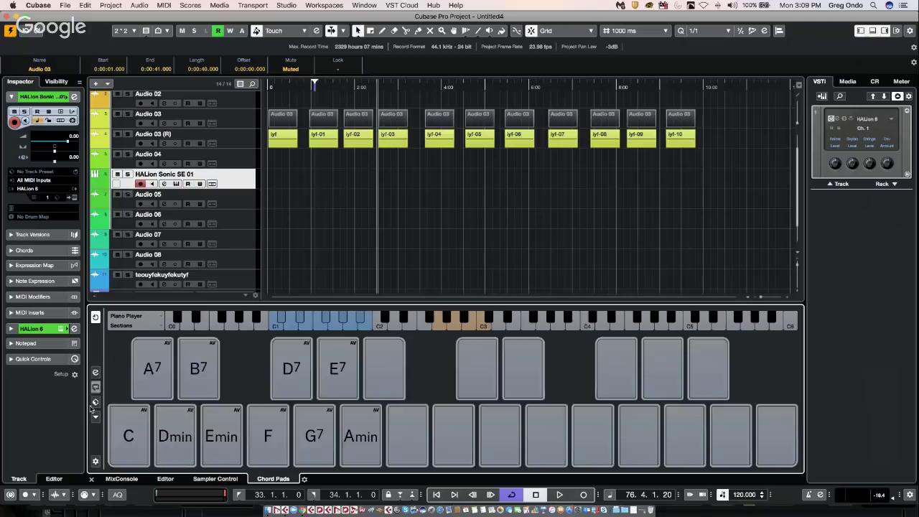
{"action": "left_click", "coordinate": [96, 385]}
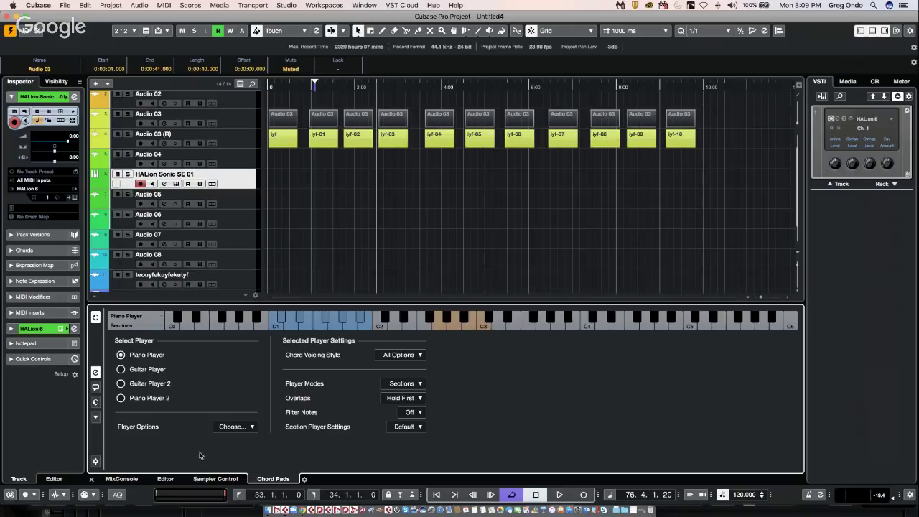
{"action": "left_click", "coordinate": [98, 373]}
{"action": "left_click", "coordinate": [98, 373]}
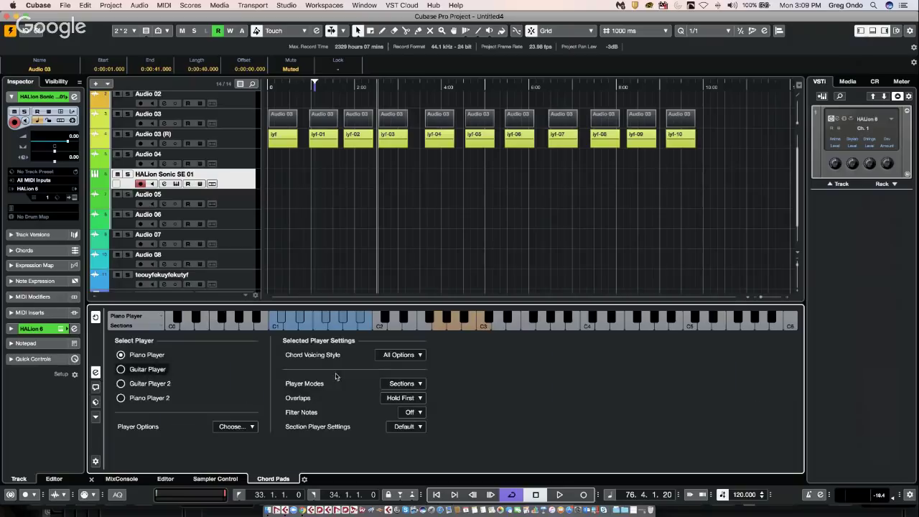
Step: Switch the Piano Player's mode to Plain Chords and Pattern for comparison, and set it back to Sections
{"action": "left_click", "coordinate": [407, 384]}
{"action": "left_click", "coordinate": [422, 366]}
{"action": "left_click", "coordinate": [413, 383]}
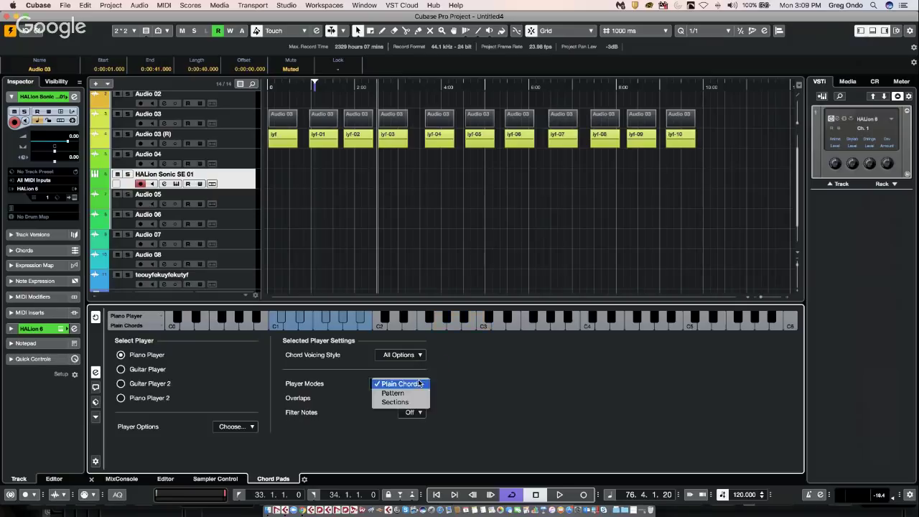
{"action": "left_click", "coordinate": [415, 395]}
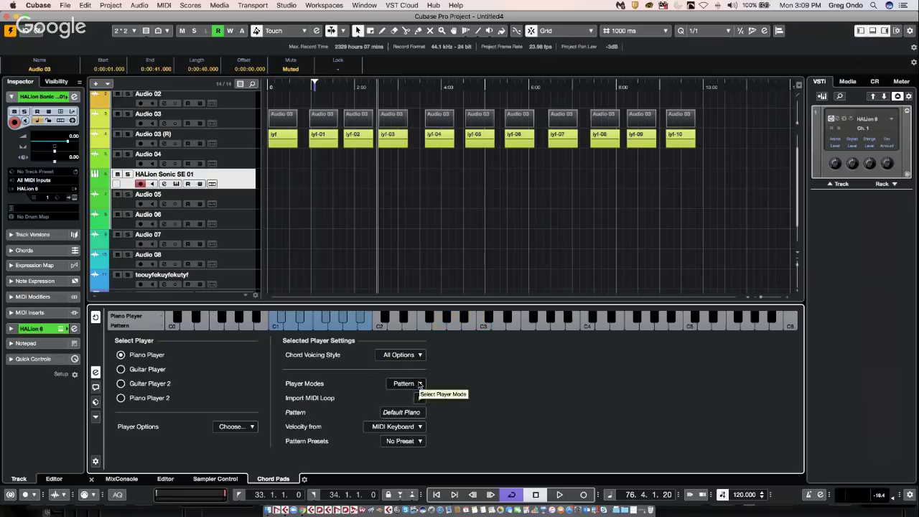
{"action": "left_click", "coordinate": [415, 386]}
{"action": "left_click", "coordinate": [419, 393]}
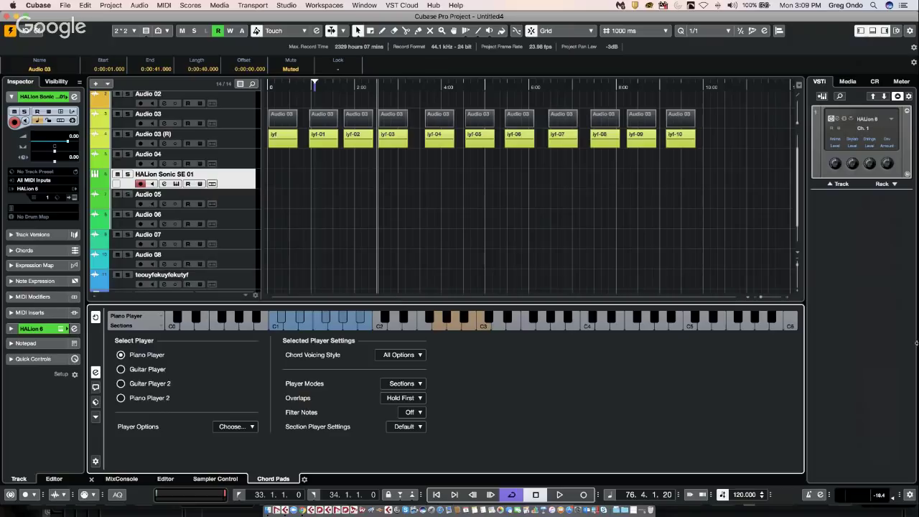
Step: Replace HALion 6 with Groove Agent SE in the VST instrument rack, and move its window over the project's centre
{"action": "left_click", "coordinate": [842, 122]}
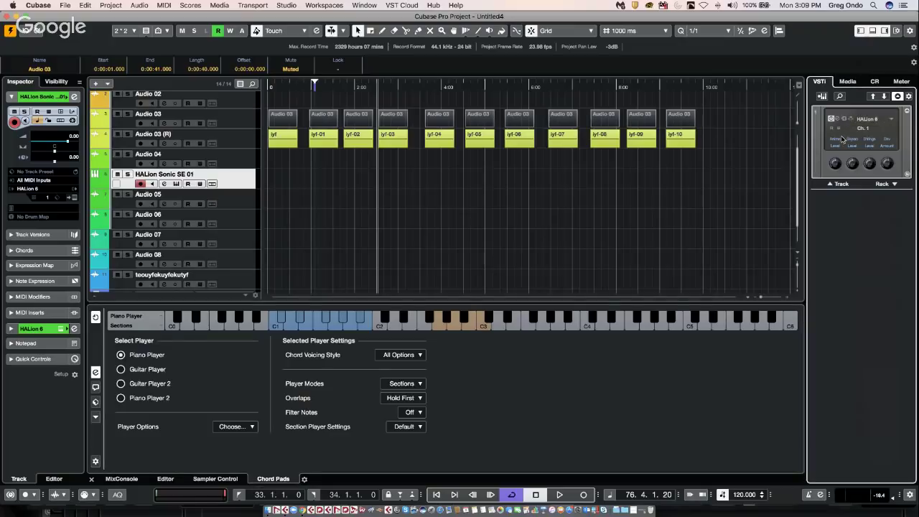
{"action": "left_click", "coordinate": [873, 118]}
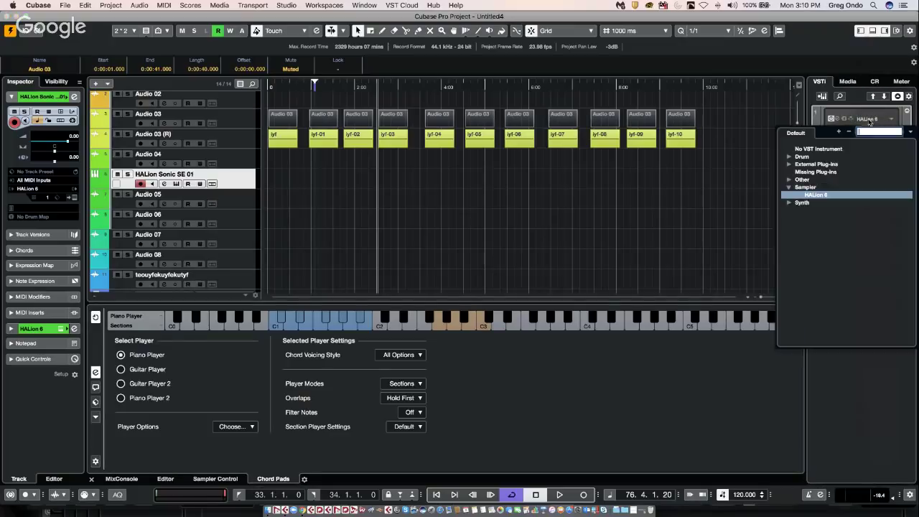
{"action": "left_click", "coordinate": [789, 164]}
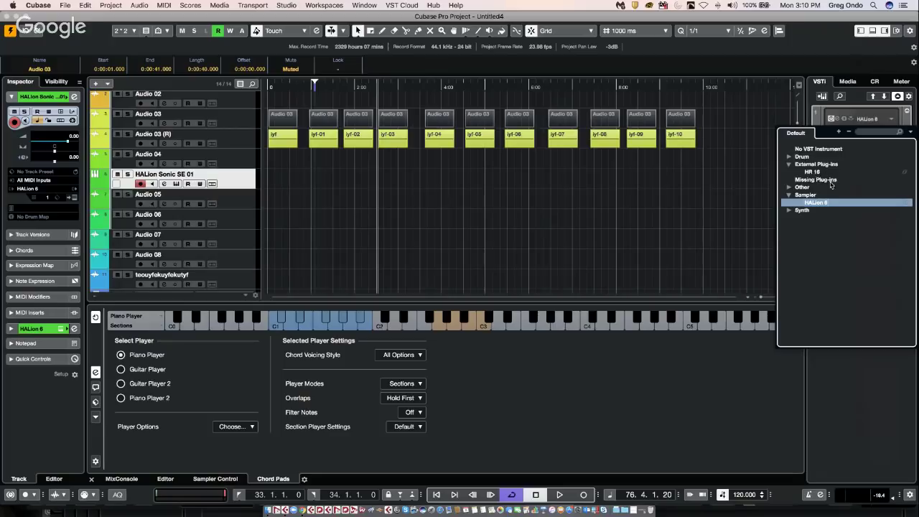
{"action": "left_click", "coordinate": [790, 157]}
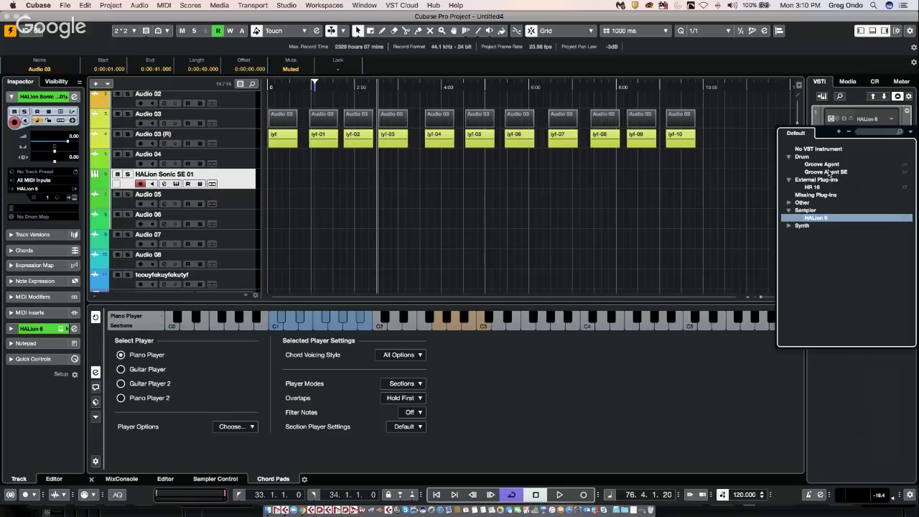
{"action": "key", "text": "Escape"}
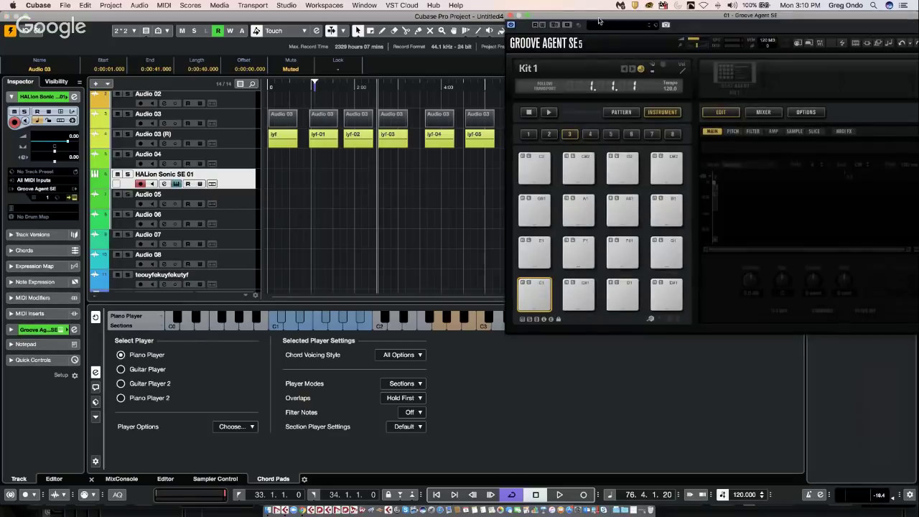
{"action": "left_click_drag", "start_coordinate": [599, 21], "coordinate": [285, 114]}
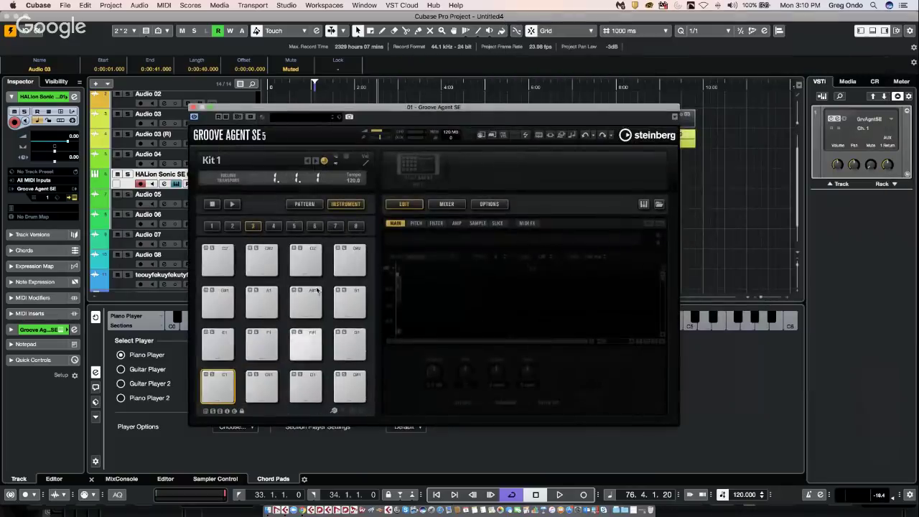
Step: Find the "Forget The Past" kit by searching for "forget", load it with its patterns, and close the load dialog
{"action": "right_click", "coordinate": [414, 172]}
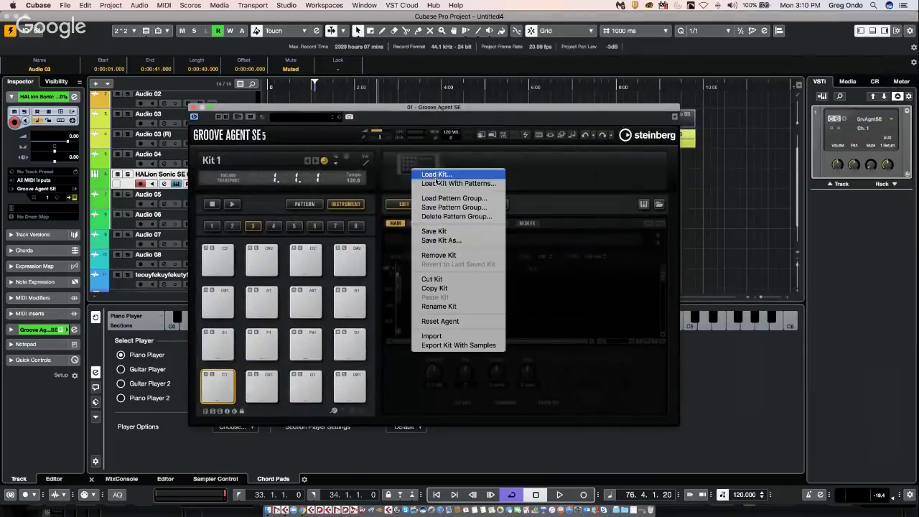
{"action": "left_click", "coordinate": [437, 183]}
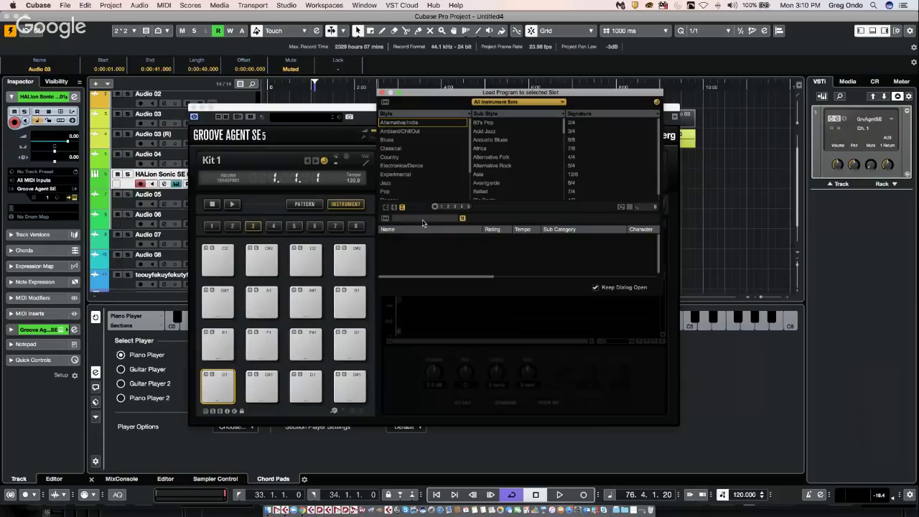
{"action": "left_click", "coordinate": [418, 218]}
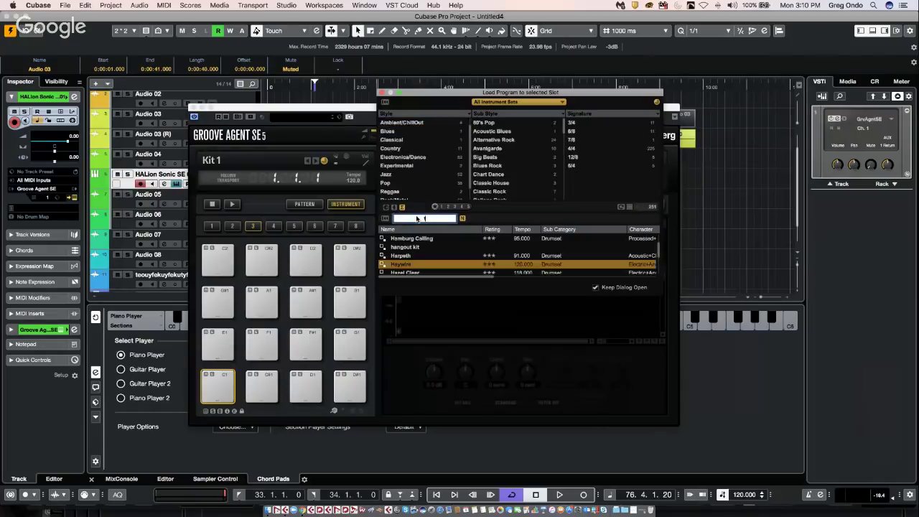
{"action": "type", "text": "forget"}
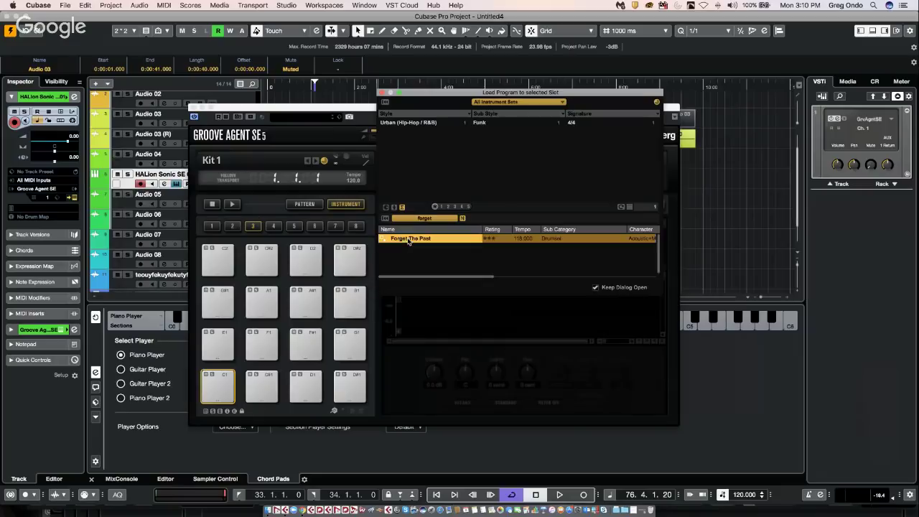
{"action": "double_click", "coordinate": [409, 239]}
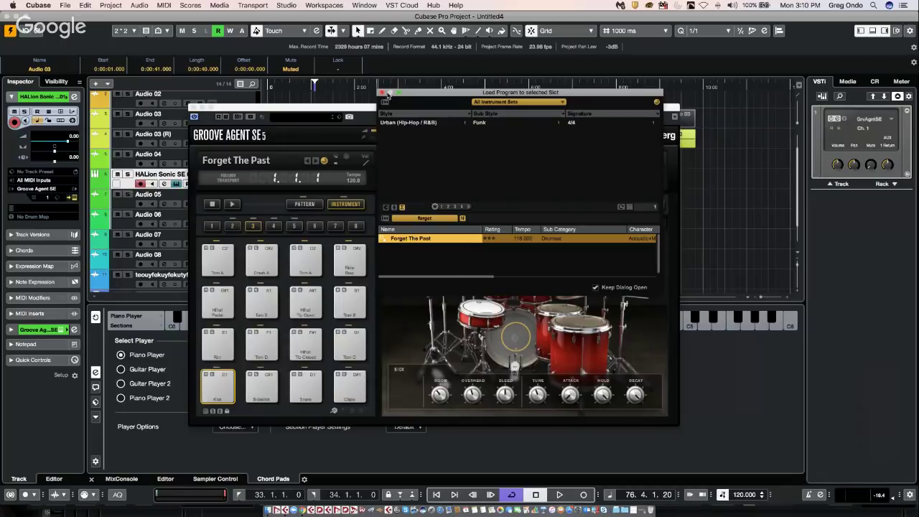
{"action": "left_click", "coordinate": [382, 93]}
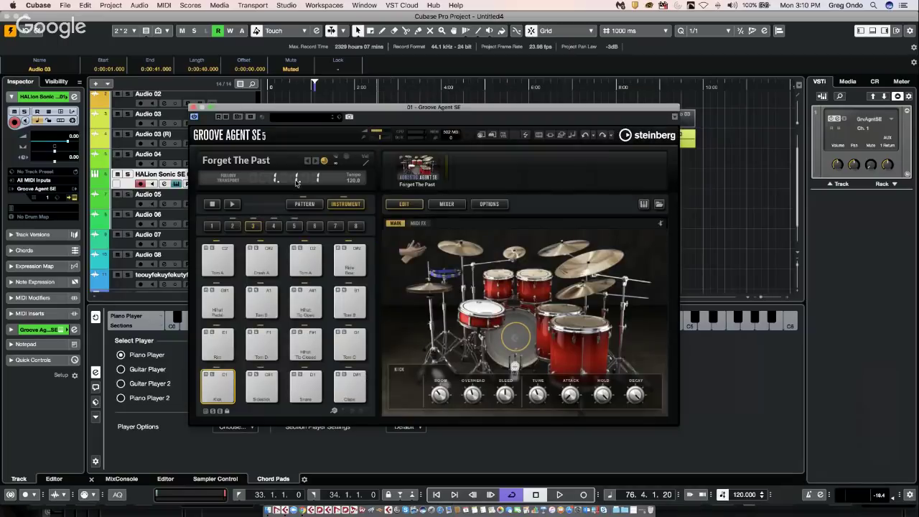
Step: Place the kit's Main 1 pattern on the HALion Sonic SE 01 track just after the last audio event, and move the instrument window clear of it
{"action": "left_click", "coordinate": [304, 204]}
{"action": "left_click_drag", "start_coordinate": [217, 344], "coordinate": [704, 194]}
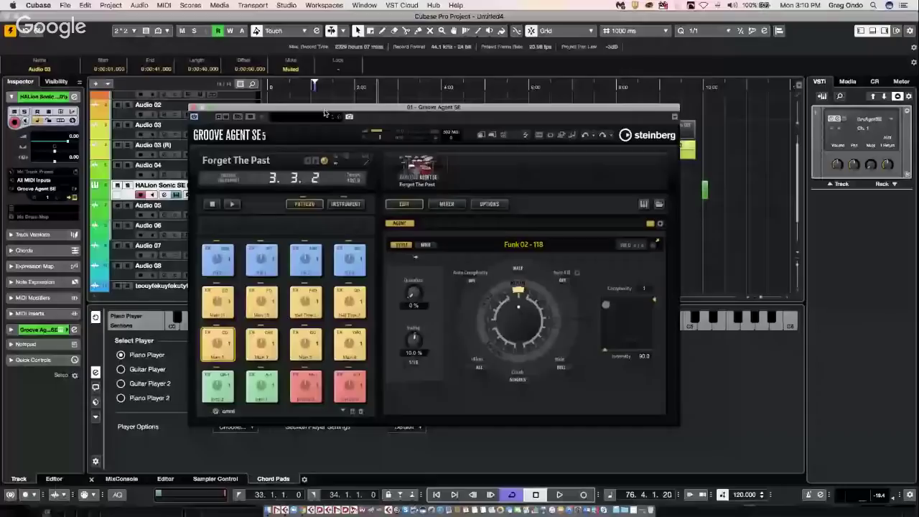
{"action": "left_click_drag", "start_coordinate": [324, 113], "coordinate": [327, 239]}
{"action": "scroll", "coordinate": [399, 179], "scroll_direction": "down", "scroll_amount": 2}
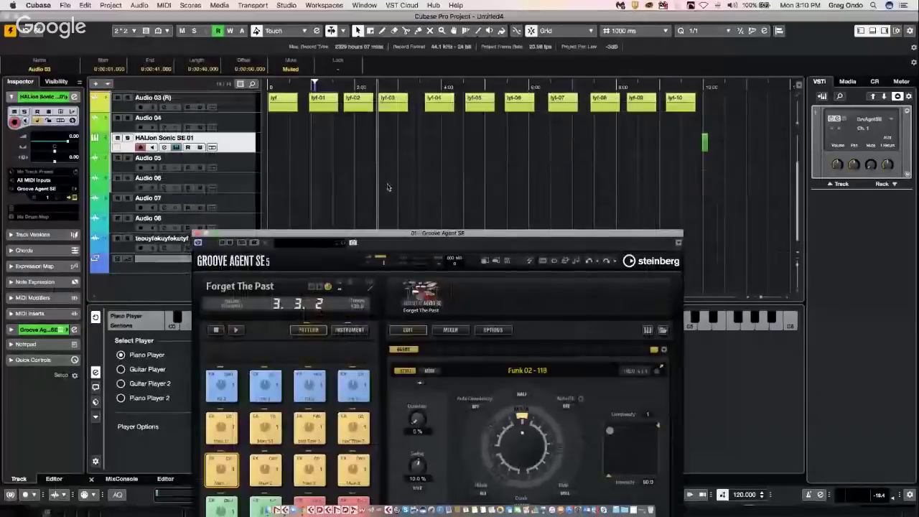
{"action": "scroll", "coordinate": [366, 178], "scroll_direction": "up", "scroll_amount": 3}
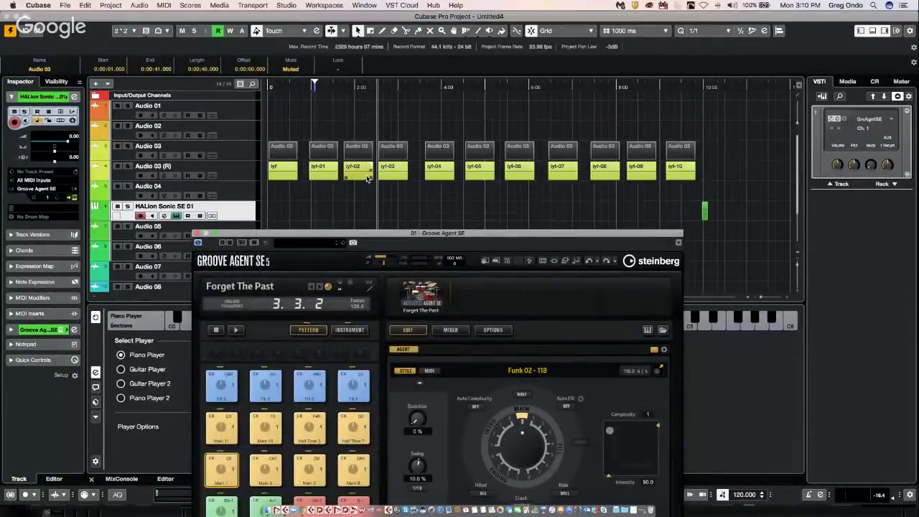
{"action": "scroll", "coordinate": [366, 178], "scroll_direction": "down", "scroll_amount": 4}
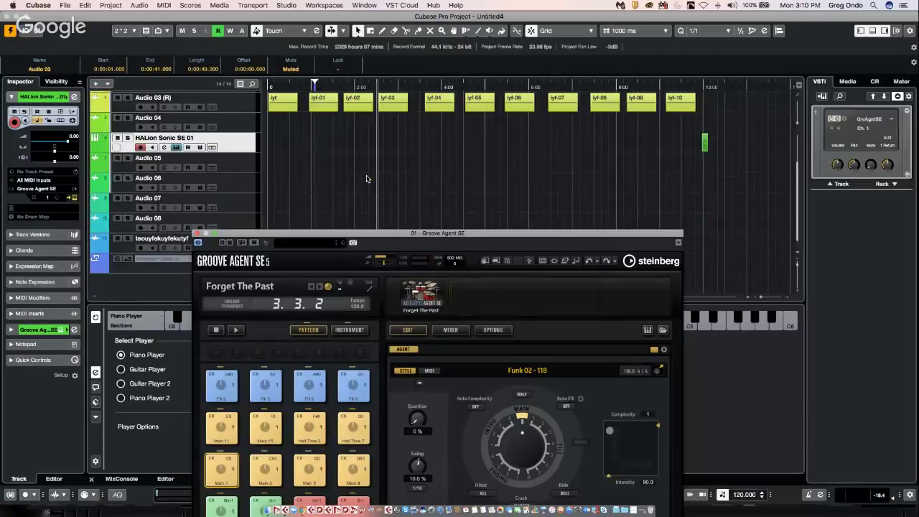
{"action": "left_click_drag", "start_coordinate": [363, 231], "coordinate": [453, 235]}
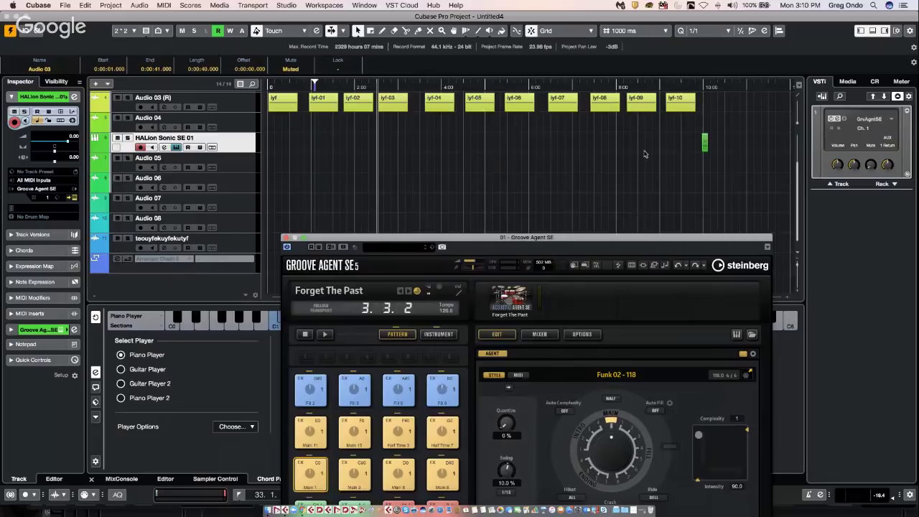
Step: Place the kit's Main 5 pattern on the HALion Sonic SE 01 track just after the first drum pattern part
{"action": "left_click_drag", "start_coordinate": [705, 84], "coordinate": [700, 201]}
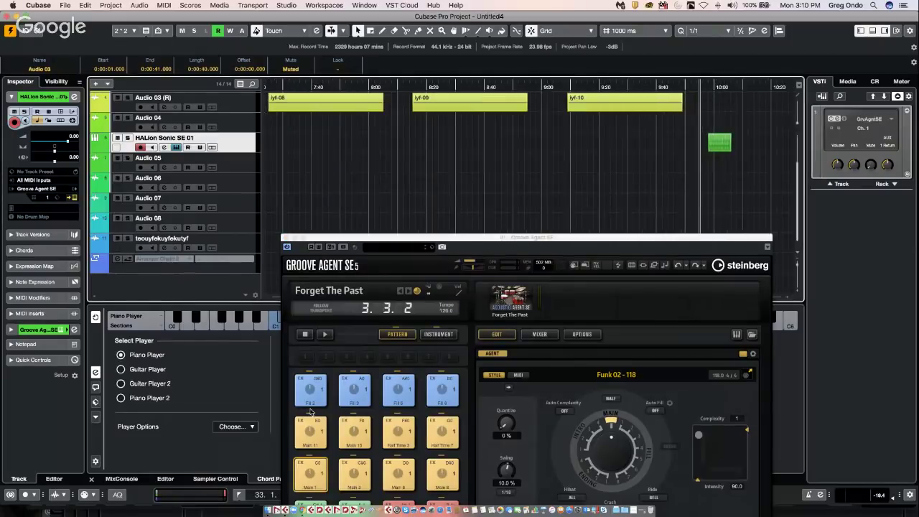
{"action": "left_click_drag", "start_coordinate": [363, 235], "coordinate": [277, 121]}
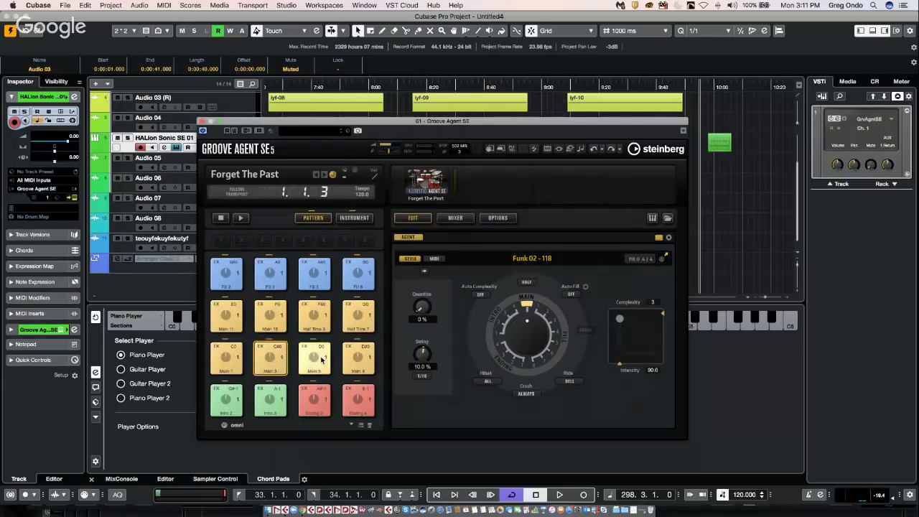
{"action": "left_click_drag", "start_coordinate": [321, 359], "coordinate": [743, 155]}
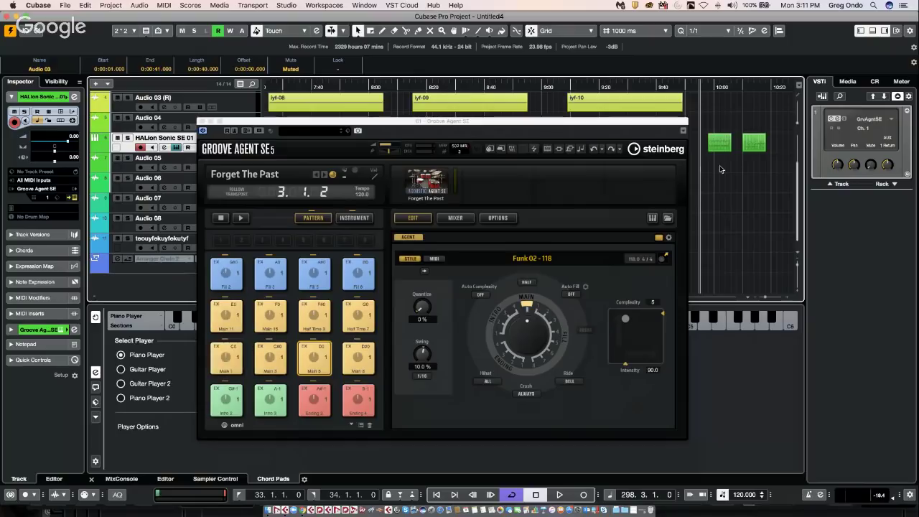
Step: Draw an empty 13-second MIDI part from 0:10:19 to 0:10:32 on the HALion Sonic SE 01 track, after the two drum patterns
{"action": "right_click", "coordinate": [768, 147]}
{"action": "left_click", "coordinate": [793, 147]}
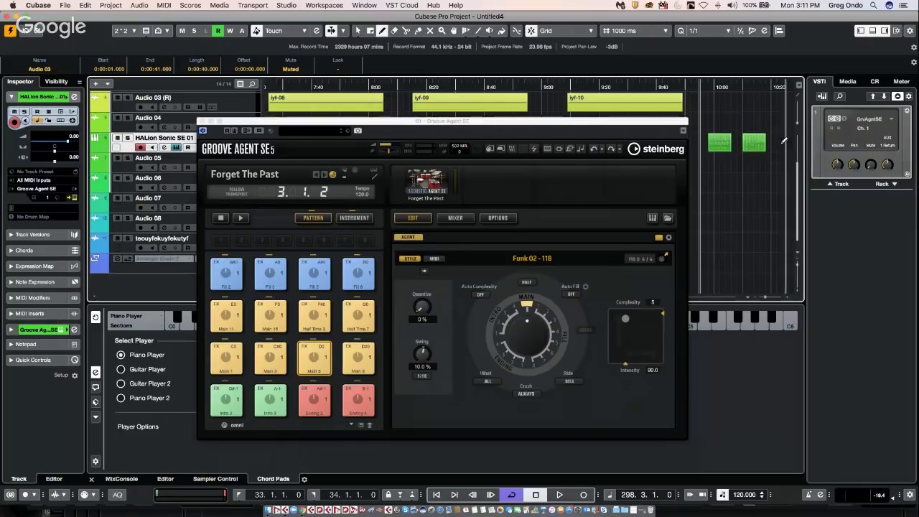
{"action": "left_click", "coordinate": [771, 87]}
{"action": "right_click", "coordinate": [773, 87]}
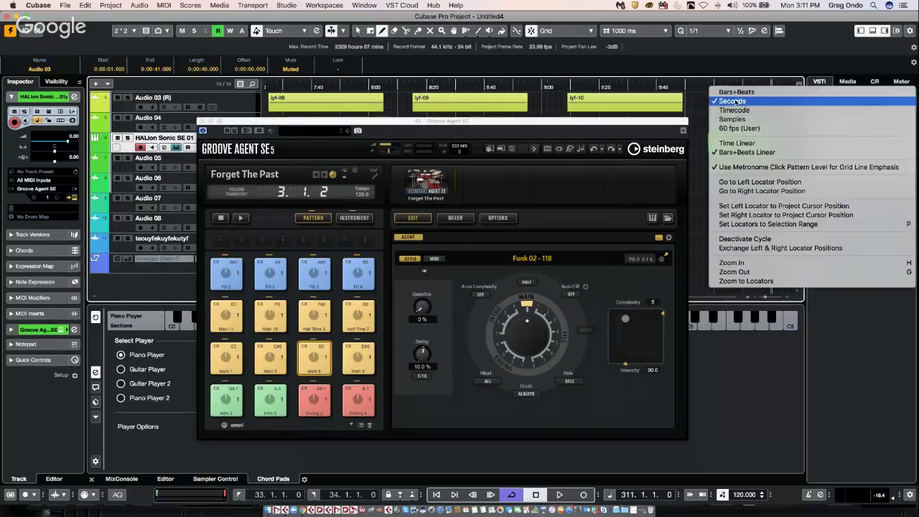
{"action": "left_click", "coordinate": [710, 141]}
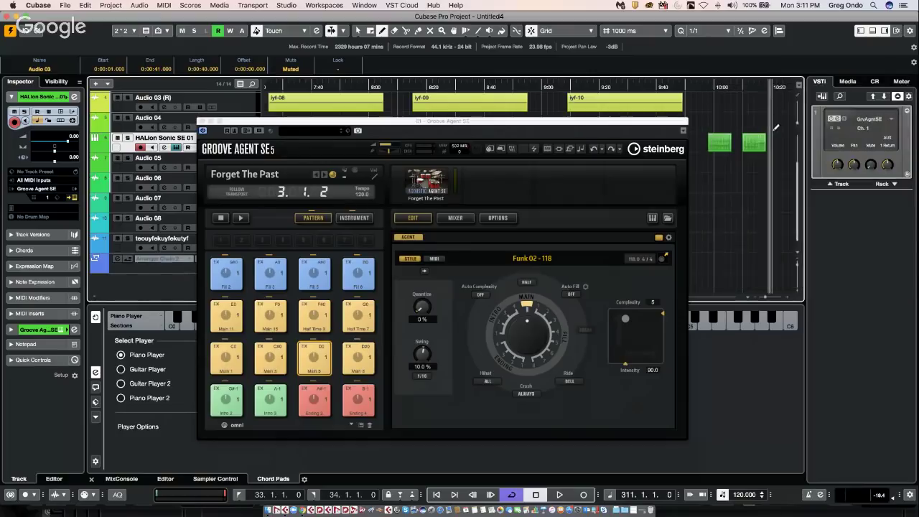
{"action": "left_click_drag", "start_coordinate": [790, 141], "coordinate": [812, 140]}
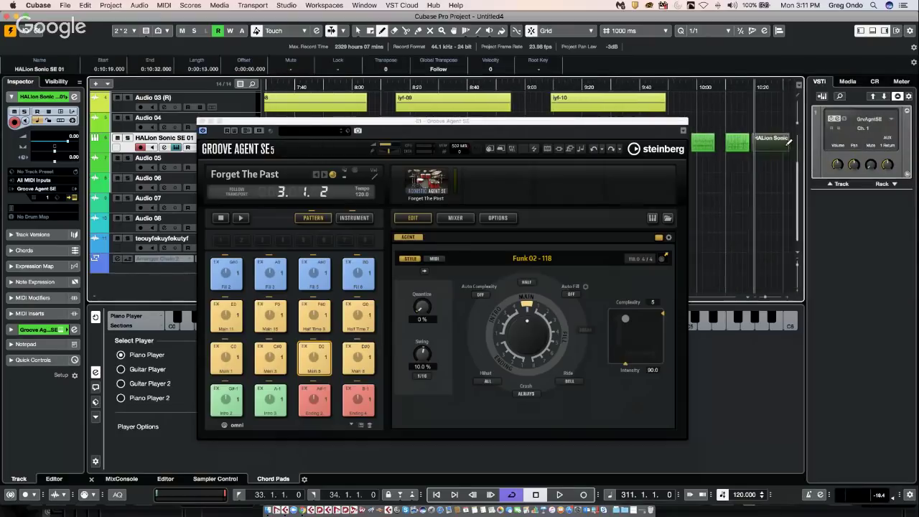
{"action": "right_click", "coordinate": [765, 131]}
{"action": "left_click", "coordinate": [765, 131]}
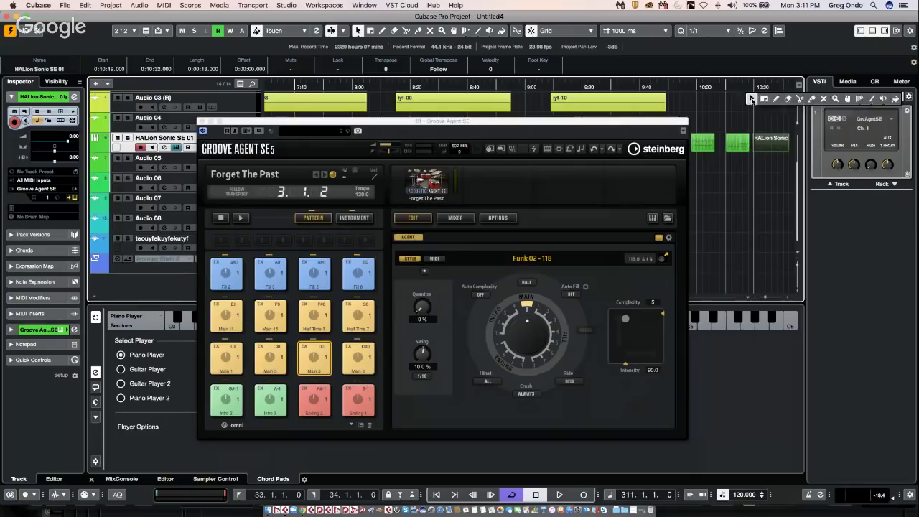
Step: Add a Signature track below the Audio 04 track
{"action": "right_click", "coordinate": [175, 124]}
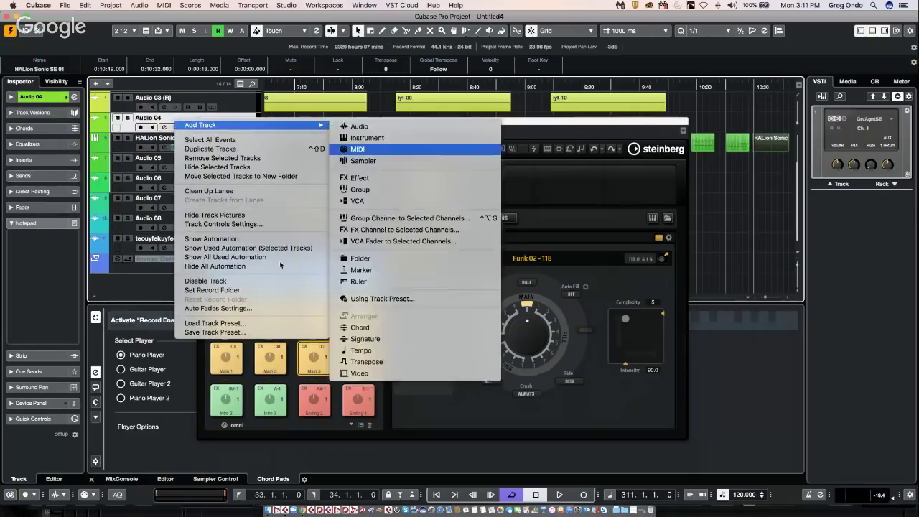
{"action": "mouse_move", "coordinate": [257, 128]}
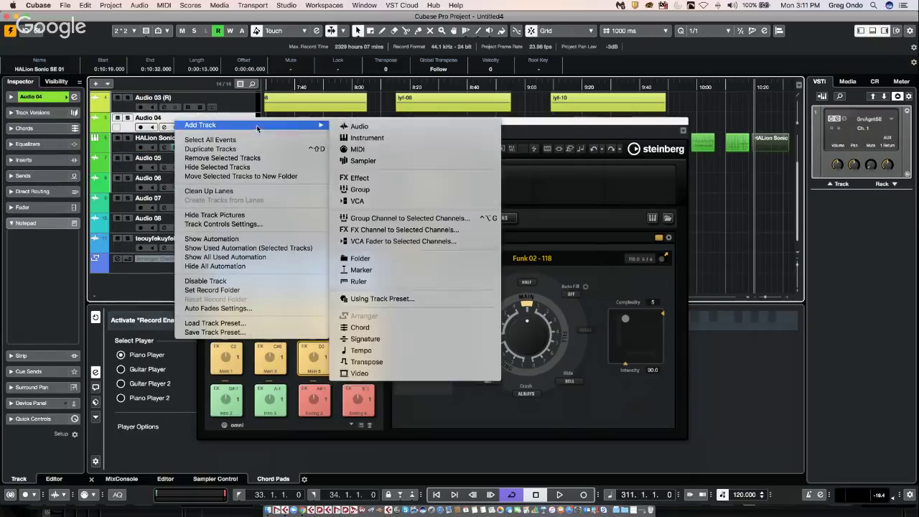
{"action": "left_click", "coordinate": [365, 338]}
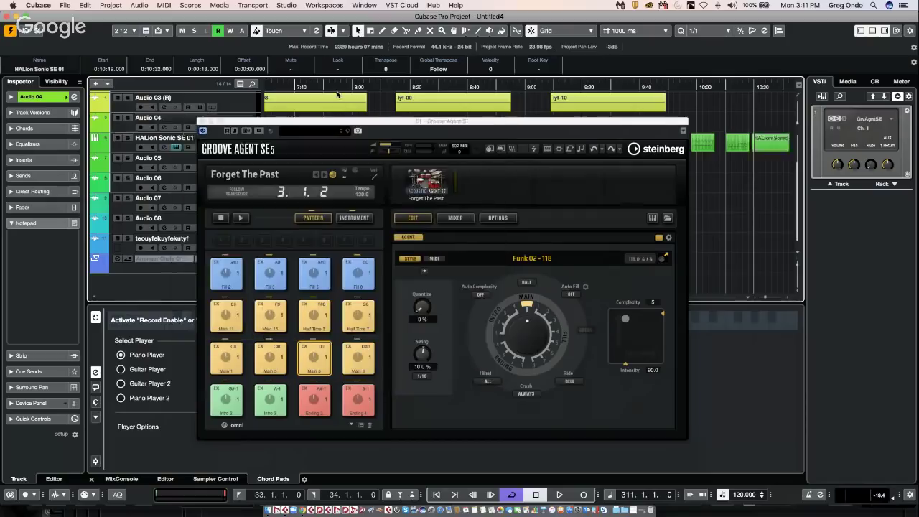
Step: Insert a 2/4 time signature at bar 311 on the Signature track, above the newly drawn MIDI part
{"action": "right_click", "coordinate": [735, 128]}
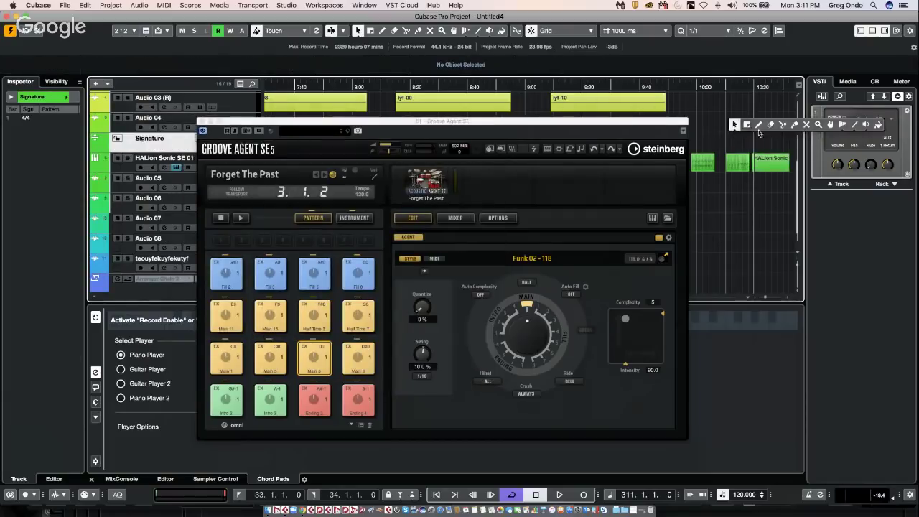
{"action": "left_click", "coordinate": [760, 128]}
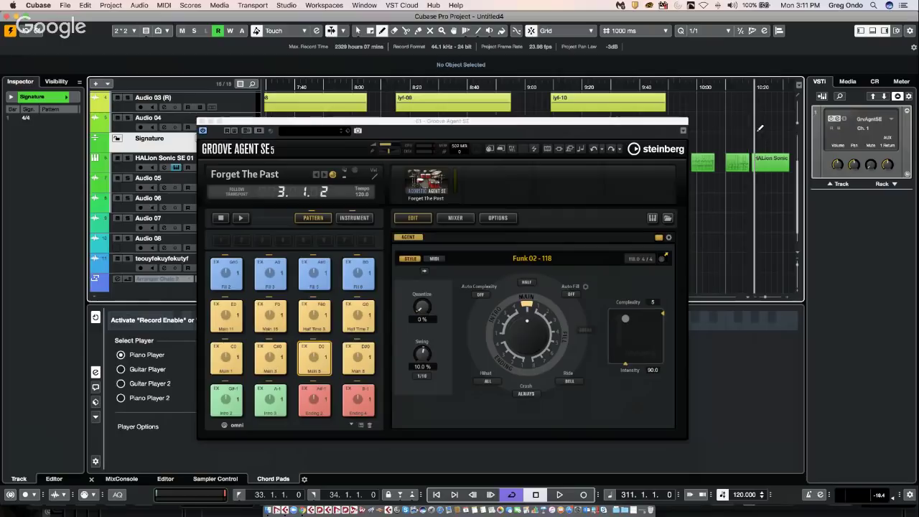
{"action": "left_click", "coordinate": [758, 128]}
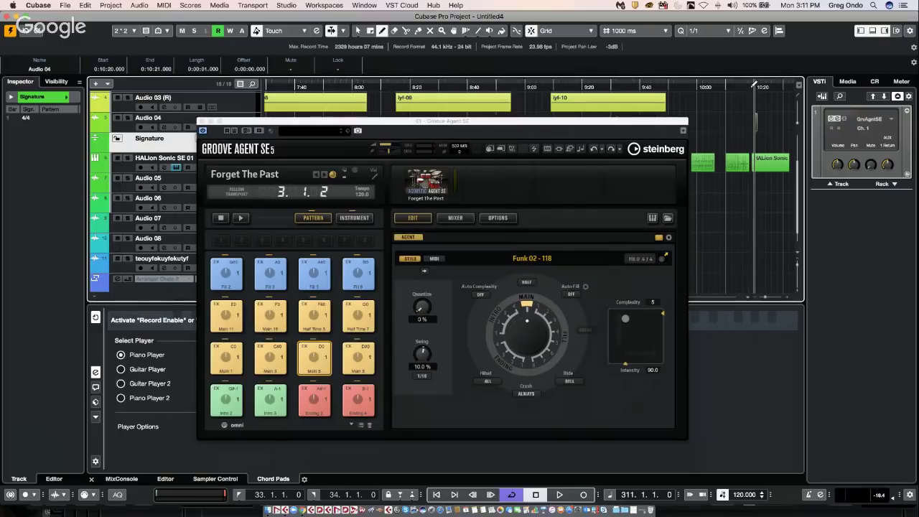
{"action": "left_click_drag", "start_coordinate": [748, 86], "coordinate": [736, 136]}
{"action": "left_click", "coordinate": [737, 137]}
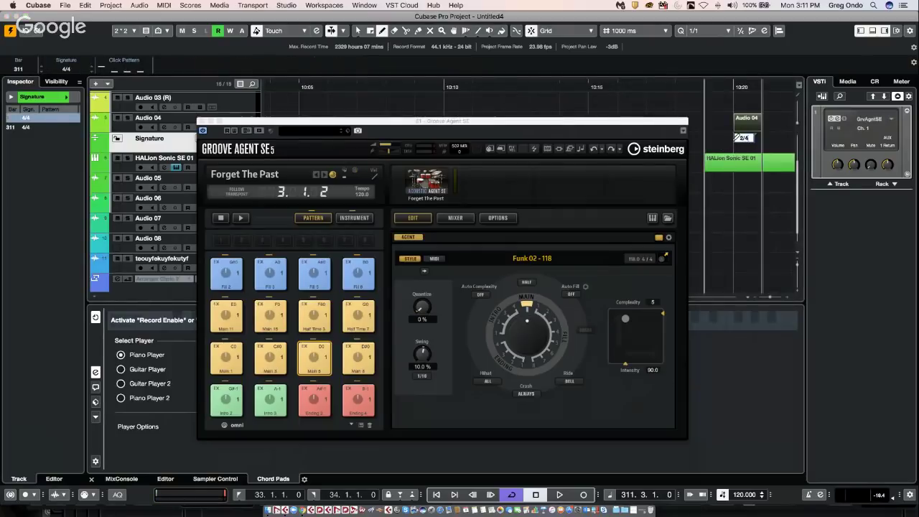
{"action": "key", "text": "Return"}
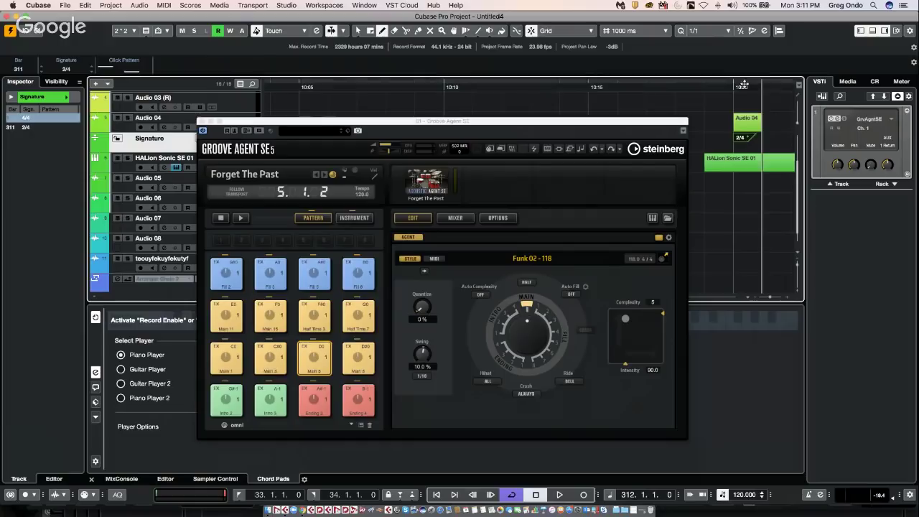
Step: Change the project ruler's display format to Bars+Beats
{"action": "key", "text": "g"}
{"action": "key", "text": "g"}
{"action": "key", "text": "g"}
{"action": "key", "text": "g"}
{"action": "key", "text": "g"}
{"action": "key", "text": "g"}
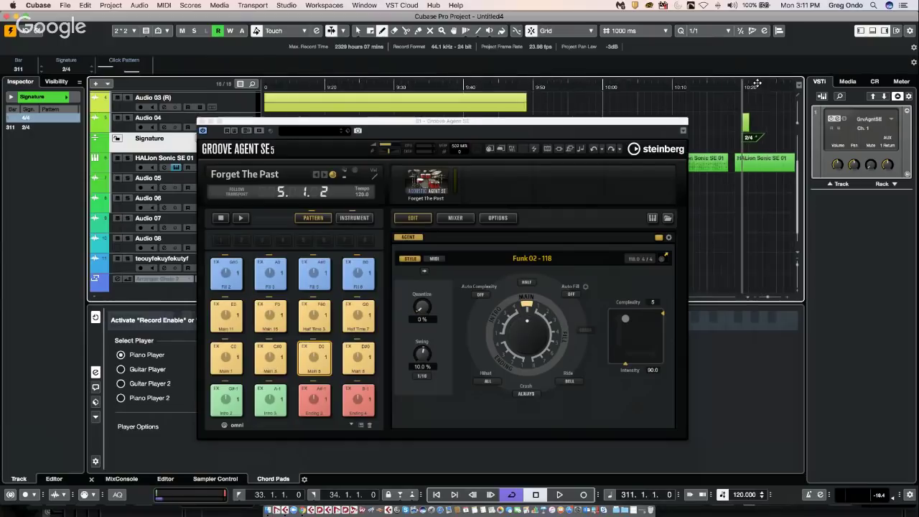
{"action": "key", "text": "g"}
{"action": "key", "text": "g"}
{"action": "right_click", "coordinate": [750, 86]}
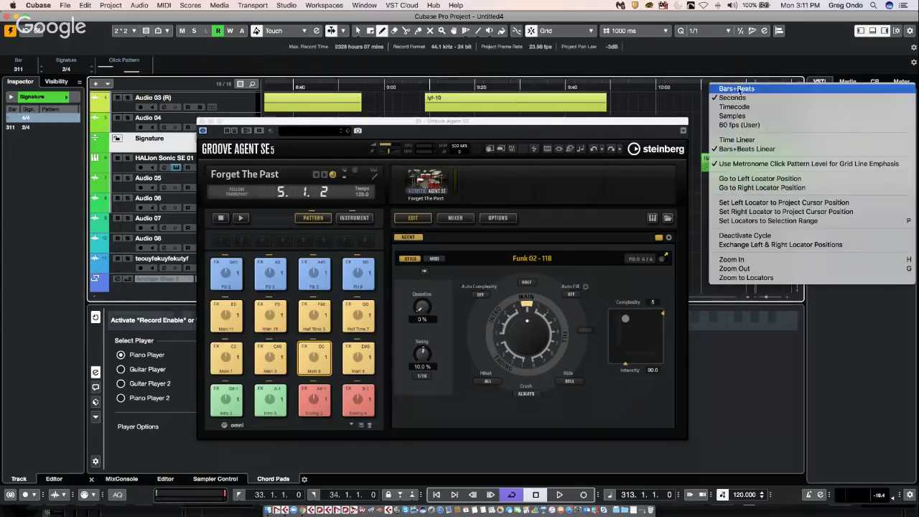
{"action": "left_click", "coordinate": [737, 88]}
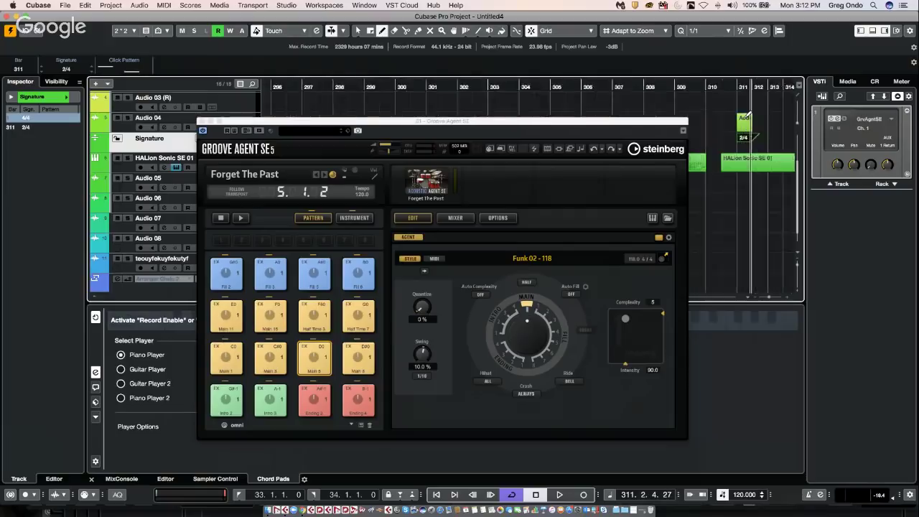
Step: Insert a 4/4 time signature at bar 312 on the Signature track and return to the Object Selection tool
{"action": "key", "text": "h"}
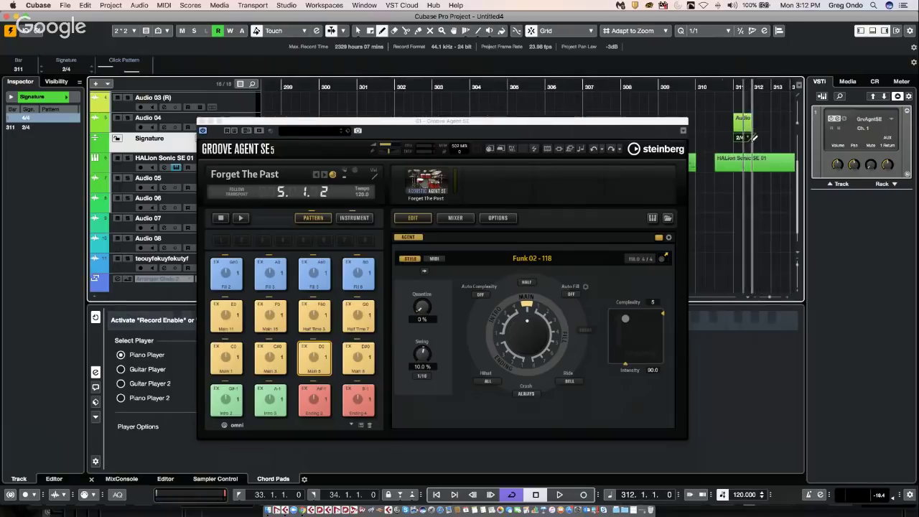
{"action": "left_click", "coordinate": [756, 143]}
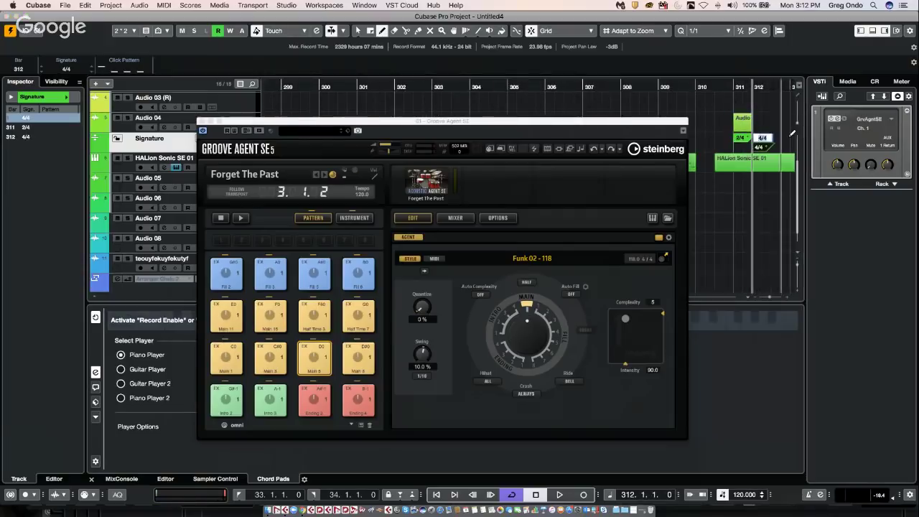
{"action": "left_click", "coordinate": [747, 201]}
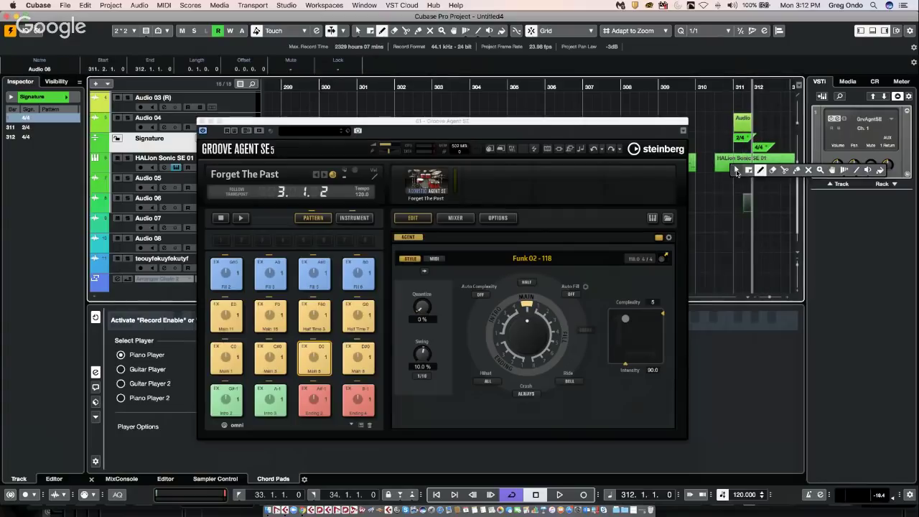
{"action": "key", "text": "1"}
Step: Open the hand-drawn MIDI part in the lower-zone editor and move the Groove Agent SE window off its notes area
{"action": "left_click", "coordinate": [744, 164]}
{"action": "double_click", "coordinate": [745, 164]}
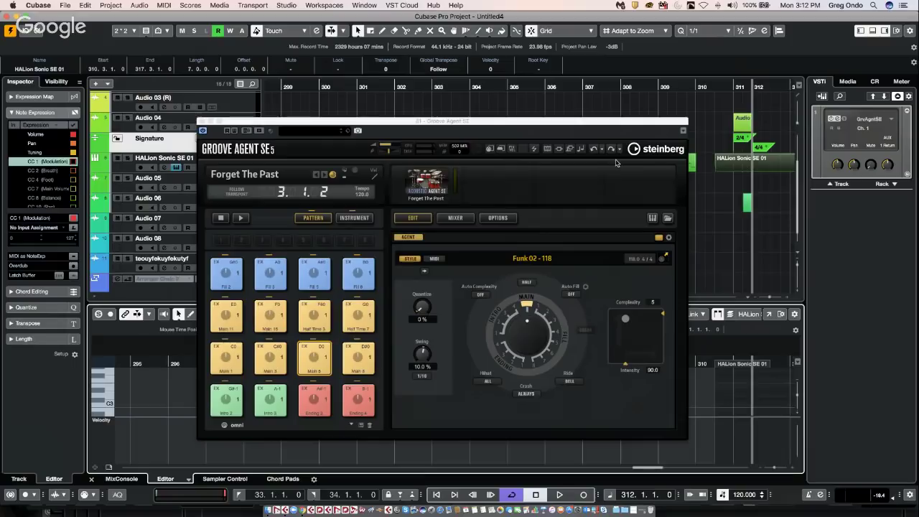
{"action": "left_click", "coordinate": [583, 124]}
{"action": "left_click_drag", "start_coordinate": [583, 125], "coordinate": [544, 69]}
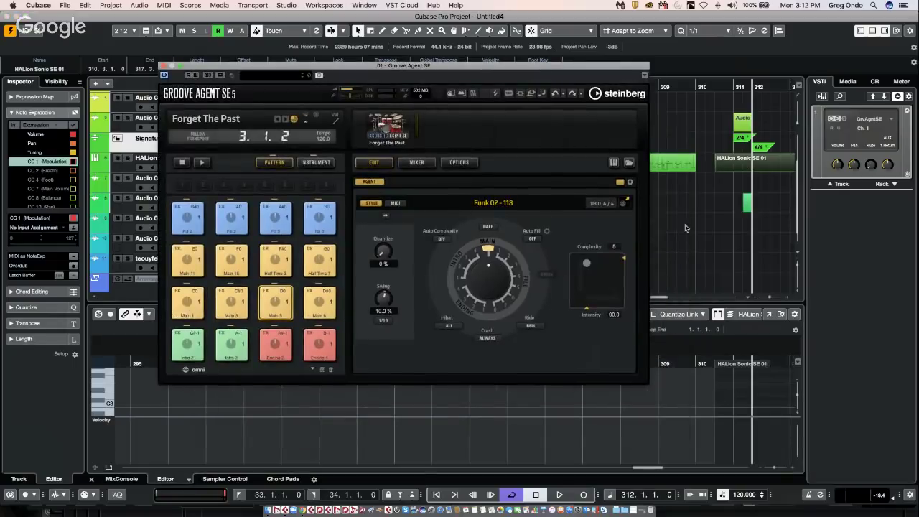
{"action": "left_click", "coordinate": [740, 142]}
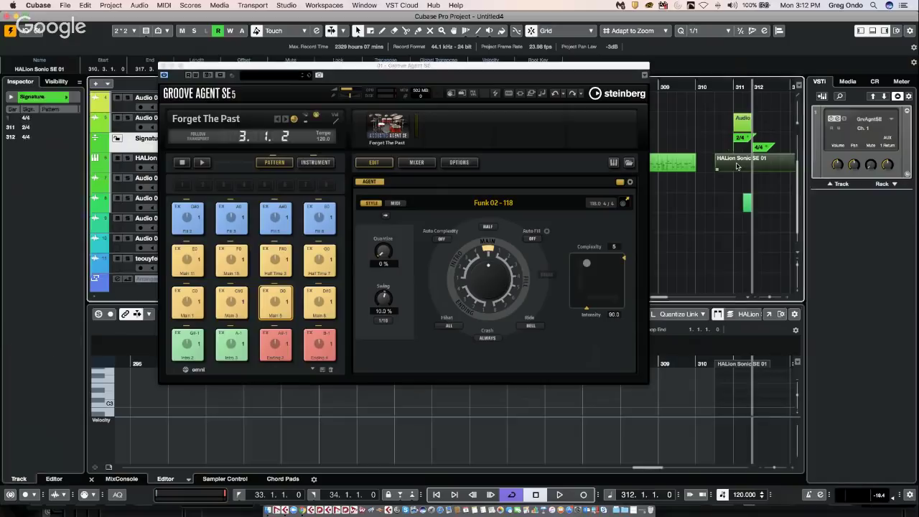
Step: Draw two notes in the part, one at the start of bar 312 and one at the part's beginning on beat 3 of bar 310
{"action": "right_click", "coordinate": [734, 397]}
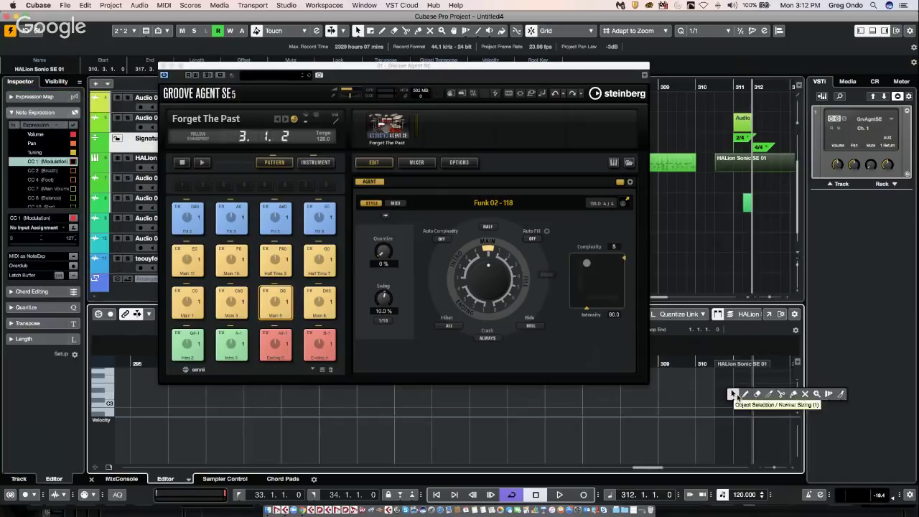
{"action": "left_click", "coordinate": [754, 395]}
{"action": "left_click", "coordinate": [757, 396]}
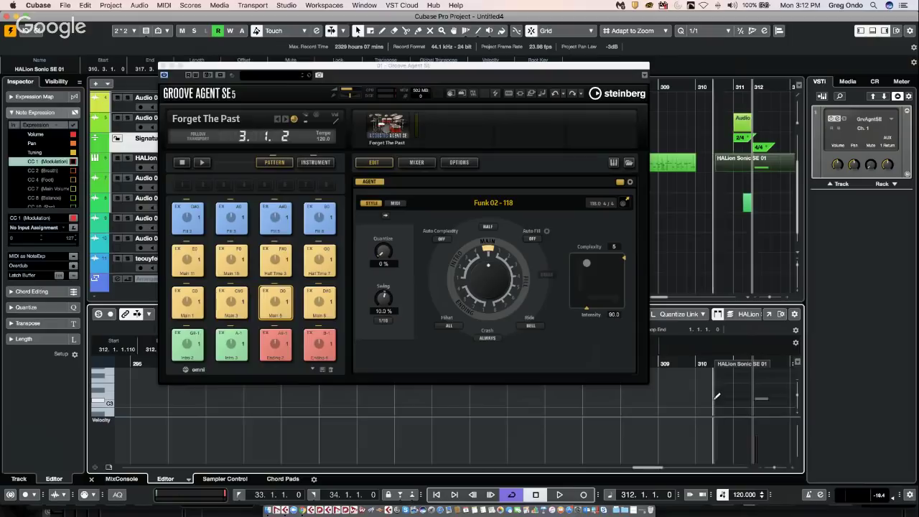
{"action": "left_click_drag", "start_coordinate": [721, 396], "coordinate": [730, 395]}
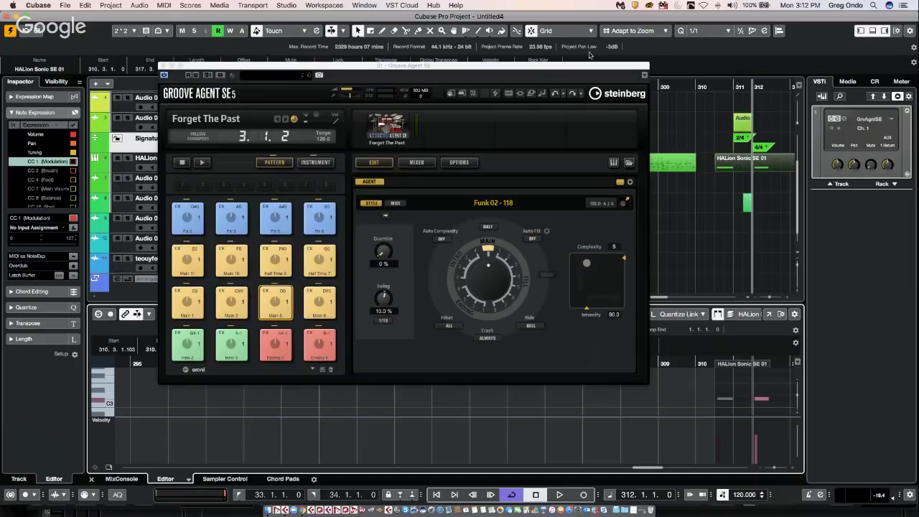
Step: Split the HALion Sonic SE 01 part ending at bar 310 at 308.3.1.0 and 309.1.1.0, with the Groove Agent SE window moved aside
{"action": "left_click_drag", "start_coordinate": [578, 69], "coordinate": [498, 107]}
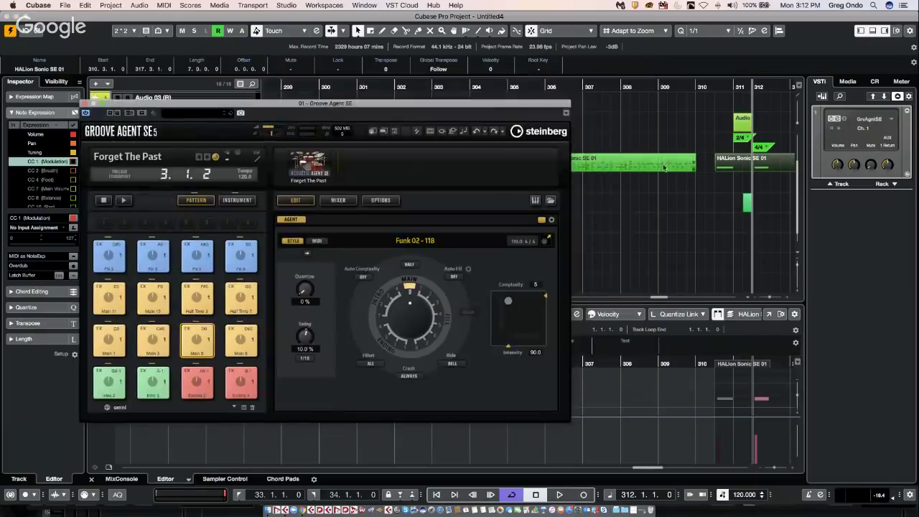
{"action": "right_click", "coordinate": [649, 166]}
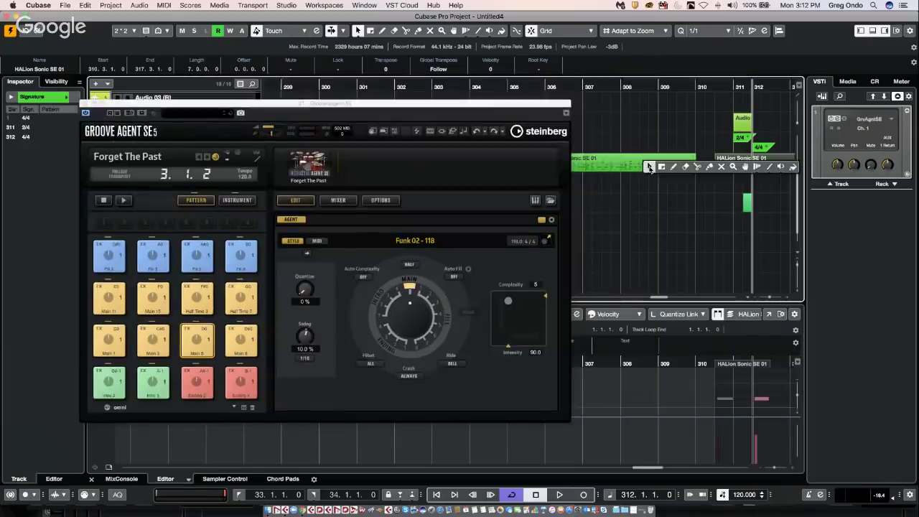
{"action": "left_click", "coordinate": [698, 167]}
{"action": "left_click", "coordinate": [624, 165]}
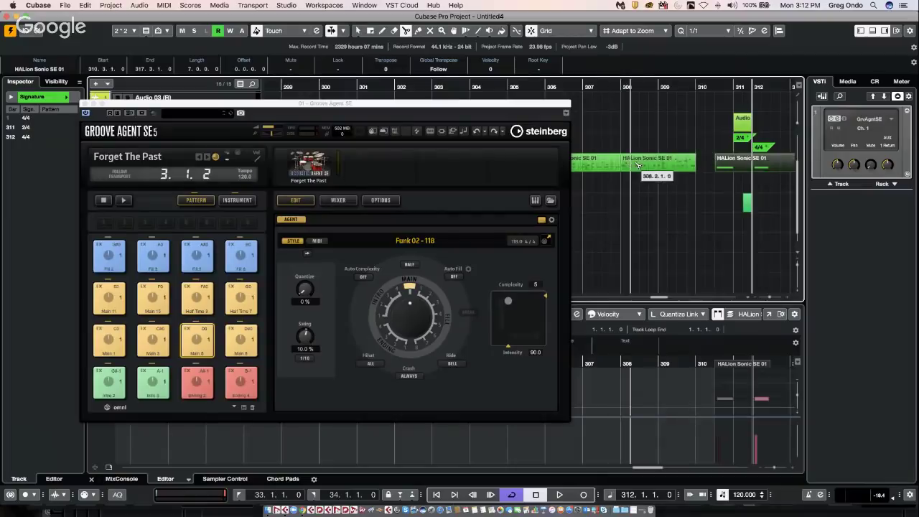
{"action": "right_click", "coordinate": [637, 164]}
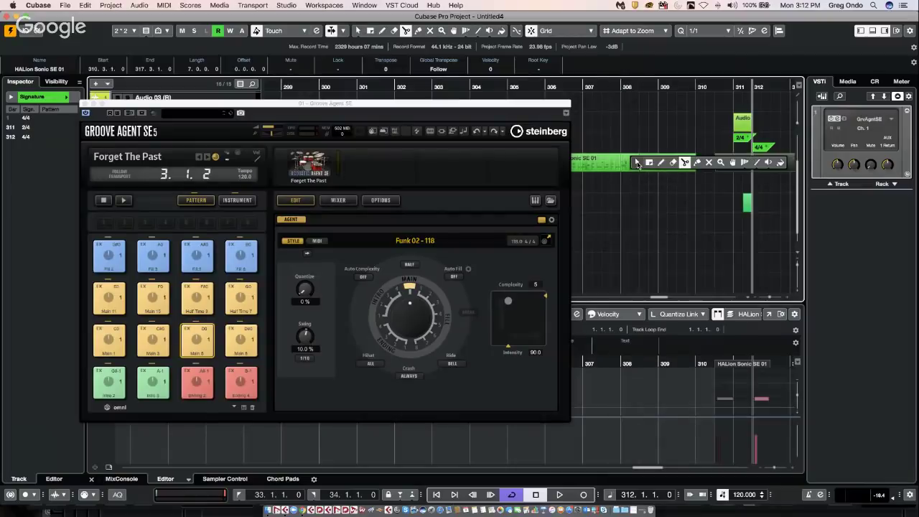
{"action": "left_click", "coordinate": [673, 162]}
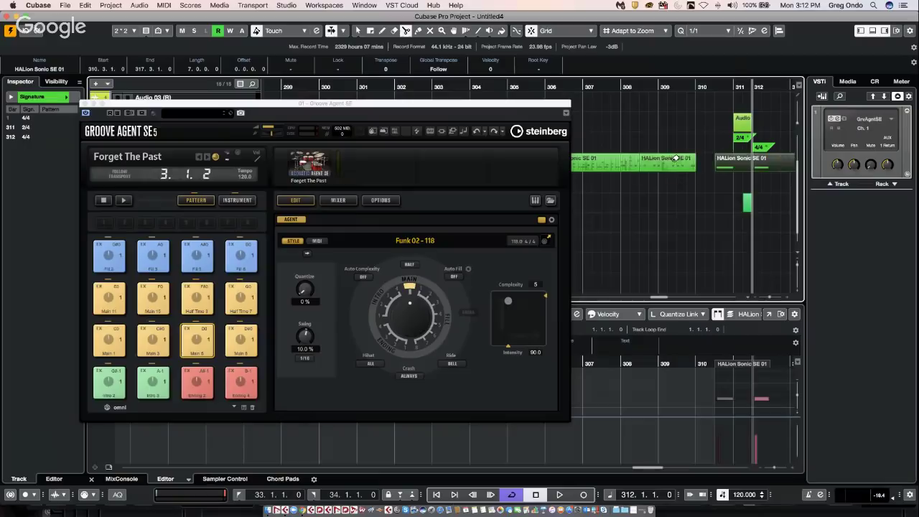
{"action": "right_click", "coordinate": [653, 177]}
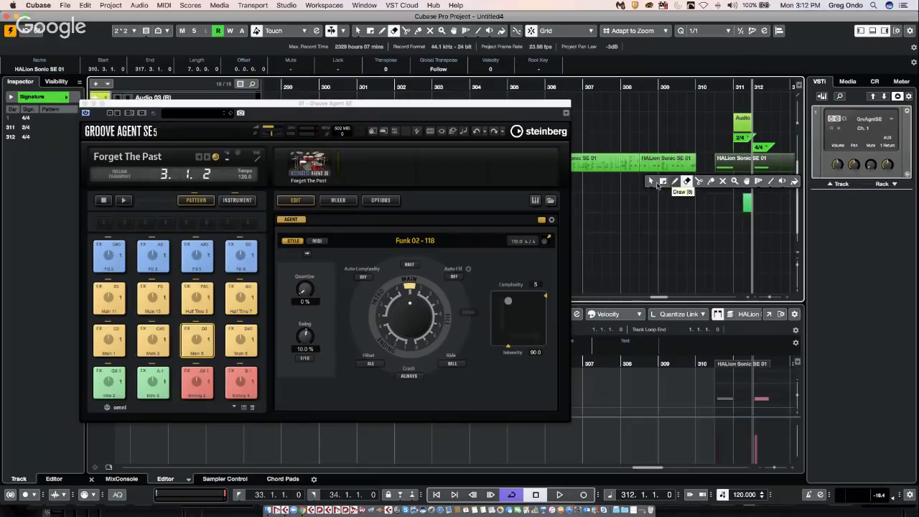
{"action": "left_click", "coordinate": [699, 181]}
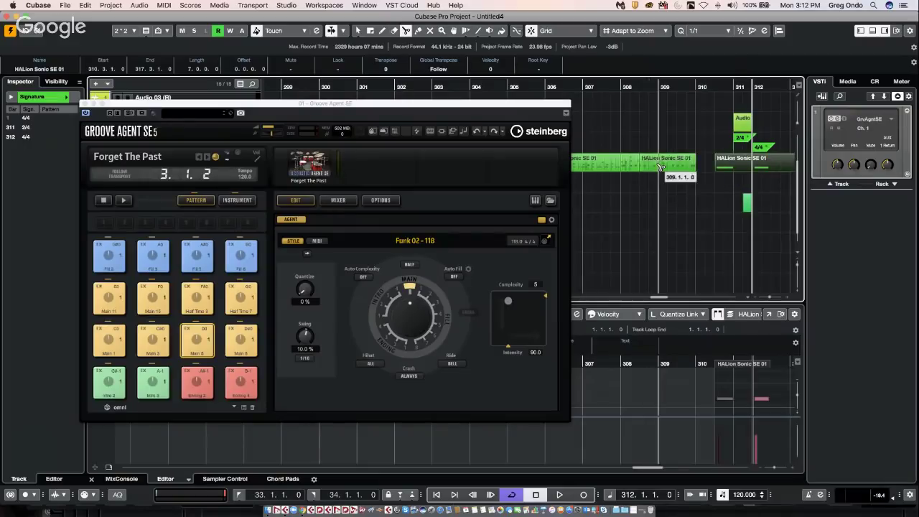
{"action": "left_click", "coordinate": [655, 172]}
{"action": "right_click", "coordinate": [638, 172]}
{"action": "left_click", "coordinate": [638, 178]}
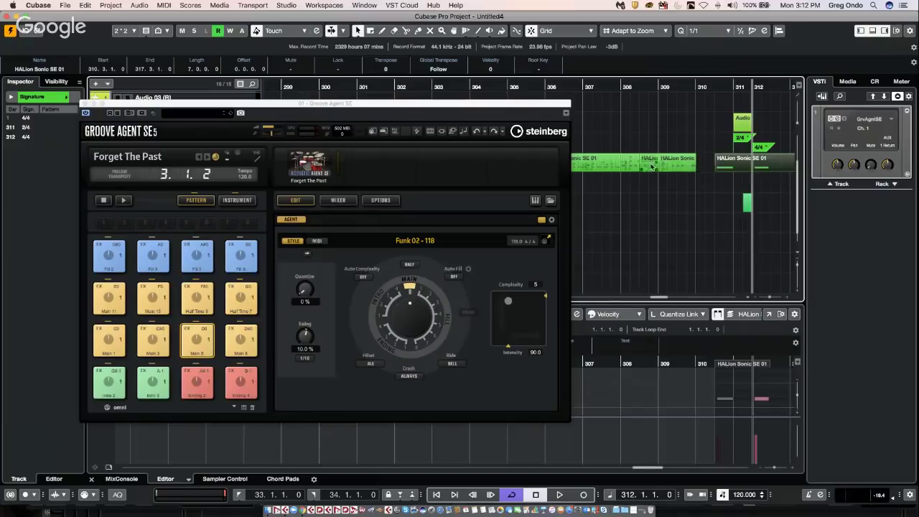
Step: Erase the short section between the two splits and move the following piece back to start at 308.3.1.0
{"action": "right_click", "coordinate": [644, 164]}
{"action": "left_click", "coordinate": [683, 165]}
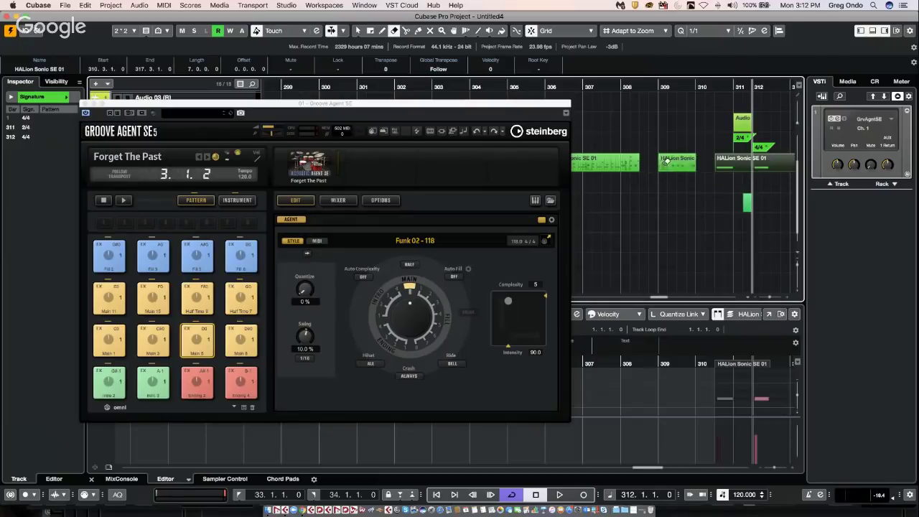
{"action": "key", "text": "1"}
{"action": "left_click_drag", "start_coordinate": [662, 165], "coordinate": [650, 166]}
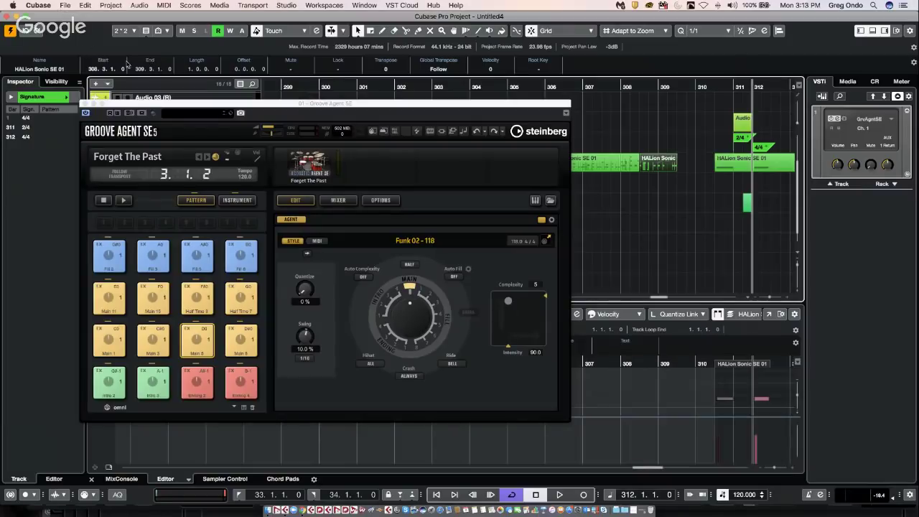
Step: Import all tracks from the project Hit the Road go.cpr as new tracks and clear the event selection
{"action": "left_click", "coordinate": [66, 5]}
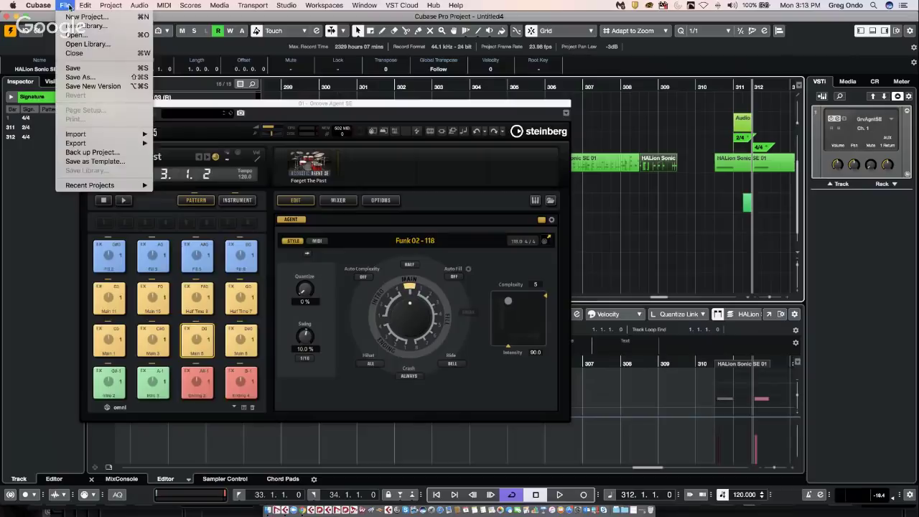
{"action": "mouse_move", "coordinate": [93, 138]}
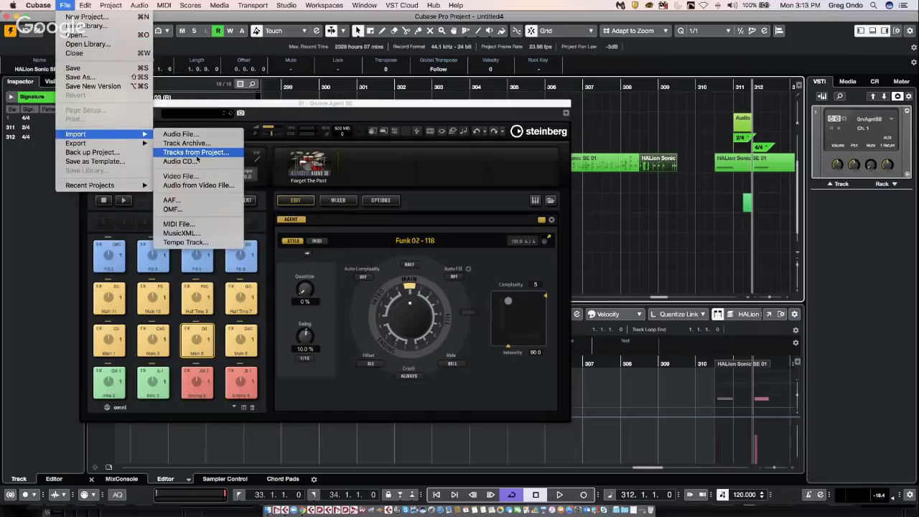
{"action": "left_click", "coordinate": [197, 156]}
{"action": "left_click", "coordinate": [323, 171]}
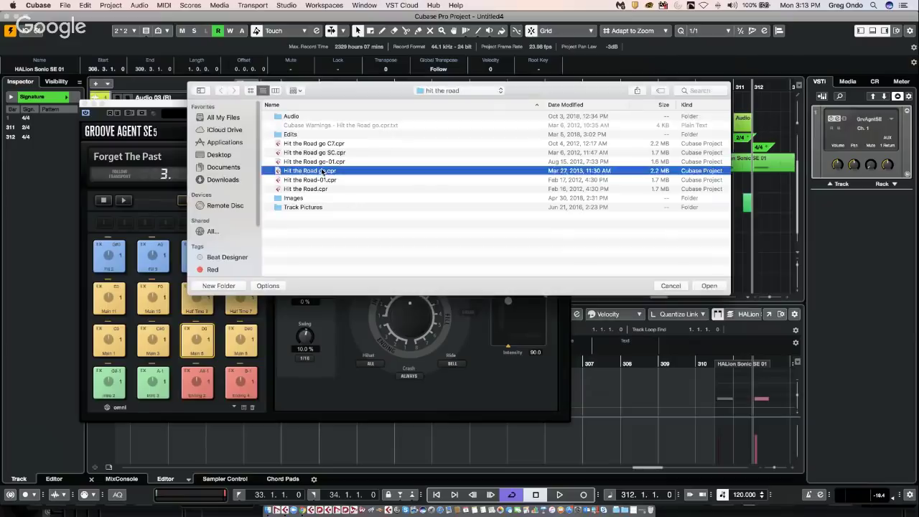
{"action": "double_click", "coordinate": [323, 171]}
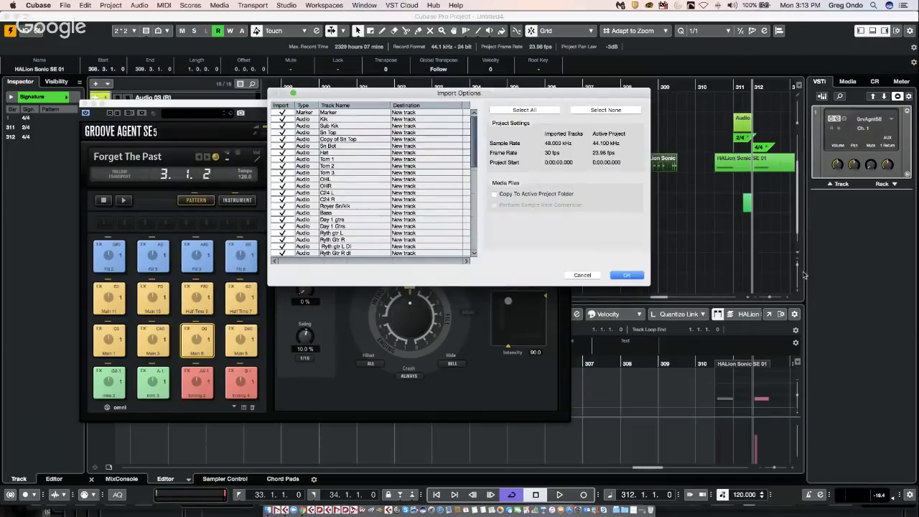
{"action": "left_click", "coordinate": [641, 277]}
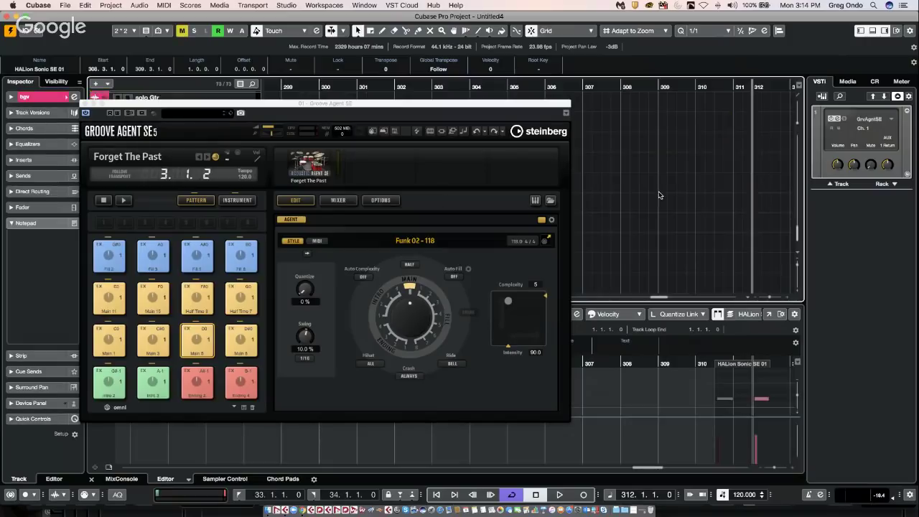
{"action": "left_click", "coordinate": [634, 200]}
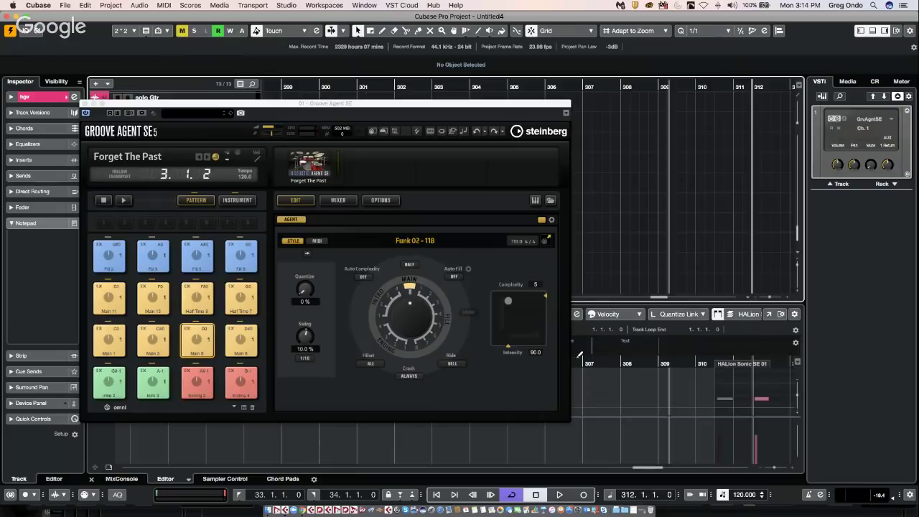
Step: Show the MixConsole in the lower zone, close the Groove Agent SE window and open the Stereo output's channel settings
{"action": "left_click", "coordinate": [120, 478]}
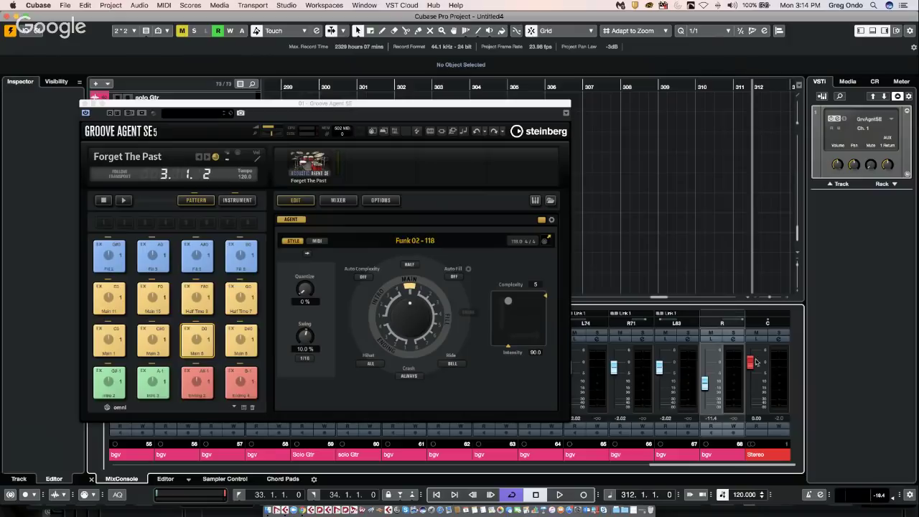
{"action": "key", "text": "F3"}
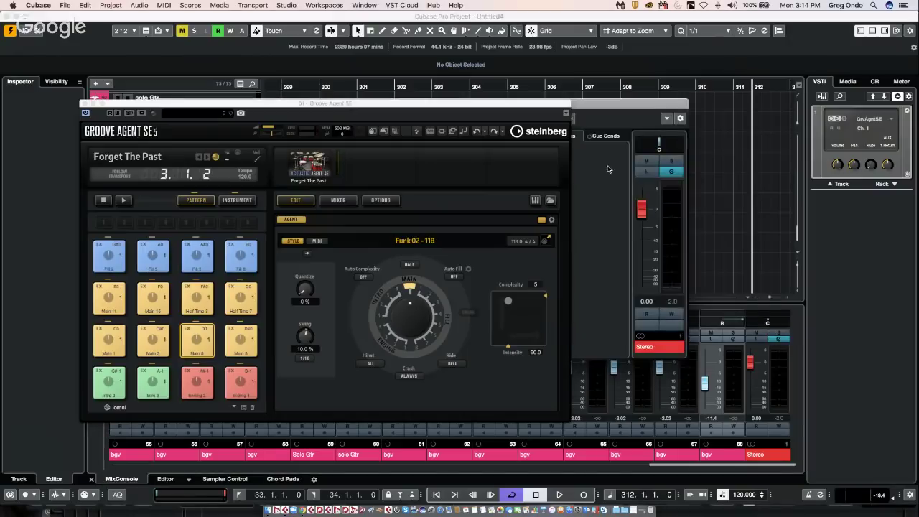
{"action": "key", "text": "F3"}
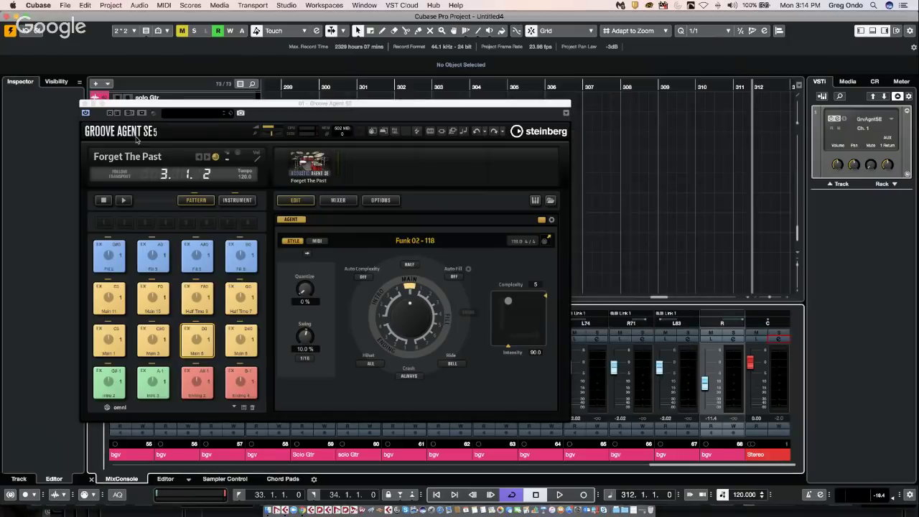
{"action": "left_click", "coordinate": [84, 103]}
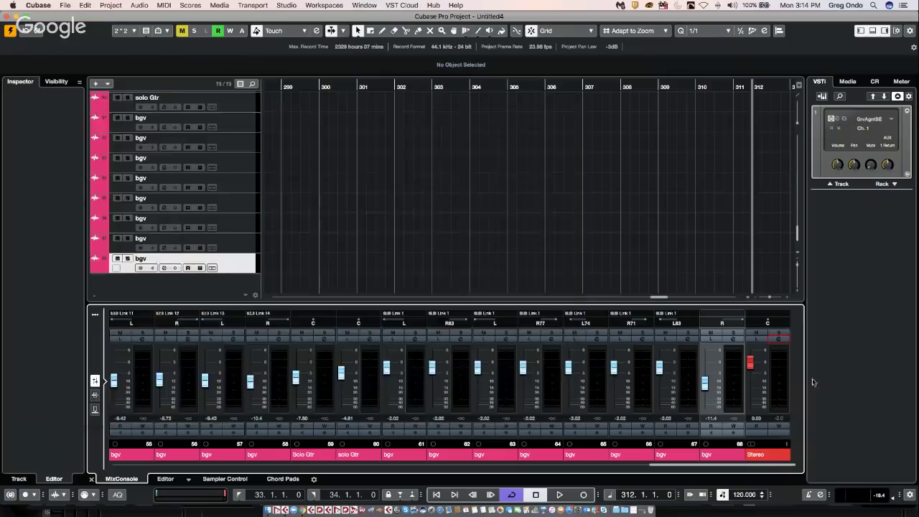
{"action": "left_click", "coordinate": [780, 340]}
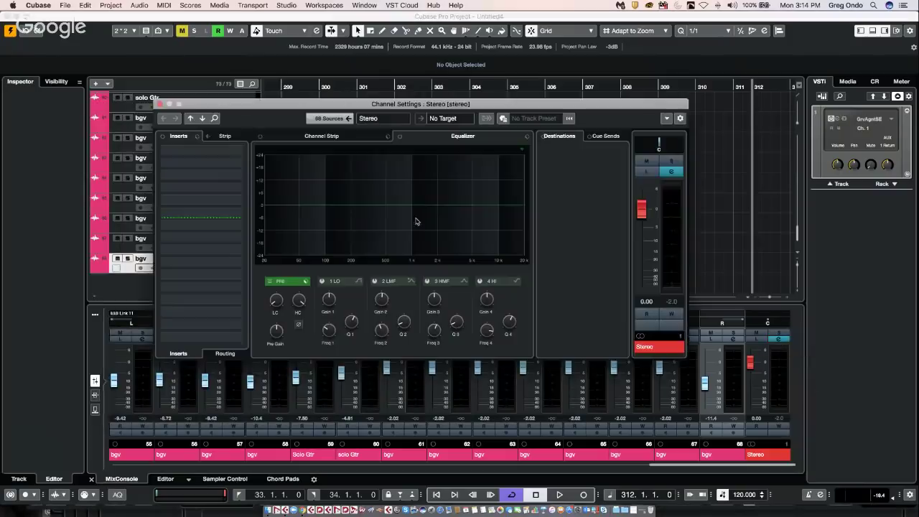
Step: Load the MultibandCompressor from the Dynamics category into the Stereo output's first insert slot
{"action": "left_click", "coordinate": [234, 158]}
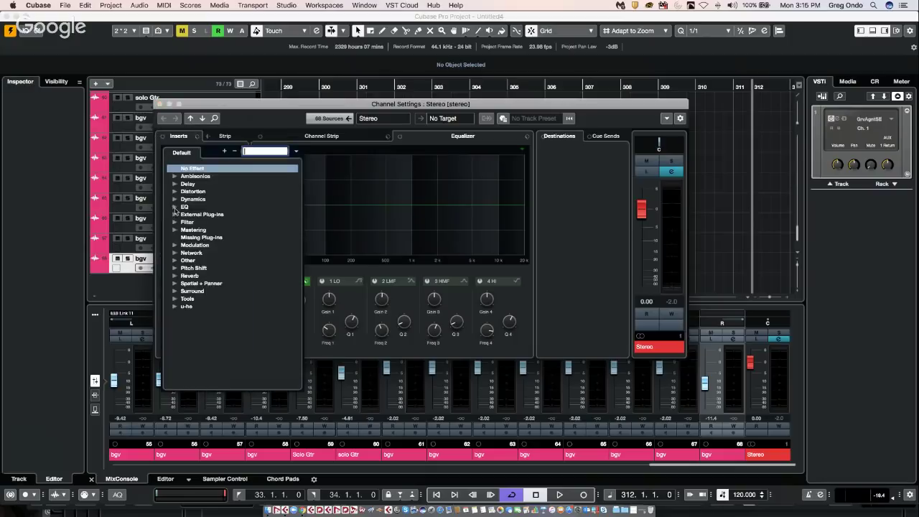
{"action": "left_click", "coordinate": [175, 206]}
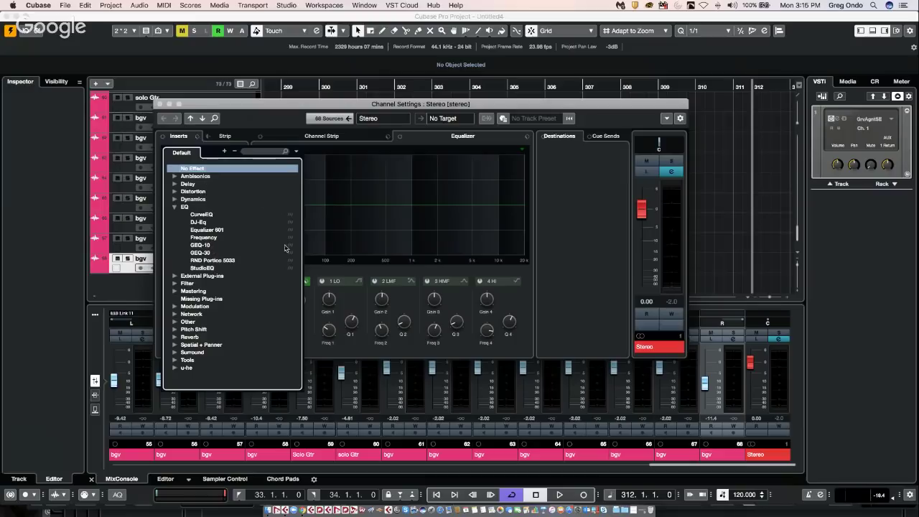
{"action": "left_click", "coordinate": [173, 192]}
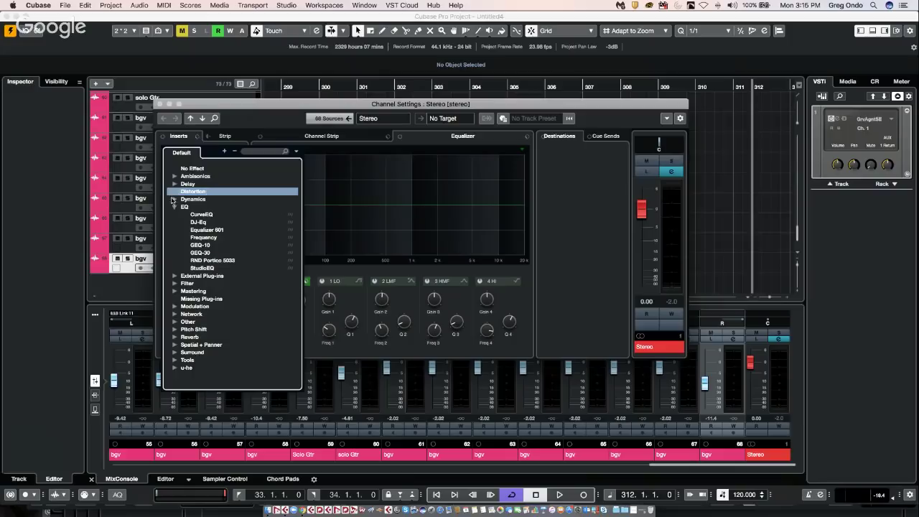
{"action": "left_click", "coordinate": [175, 200]}
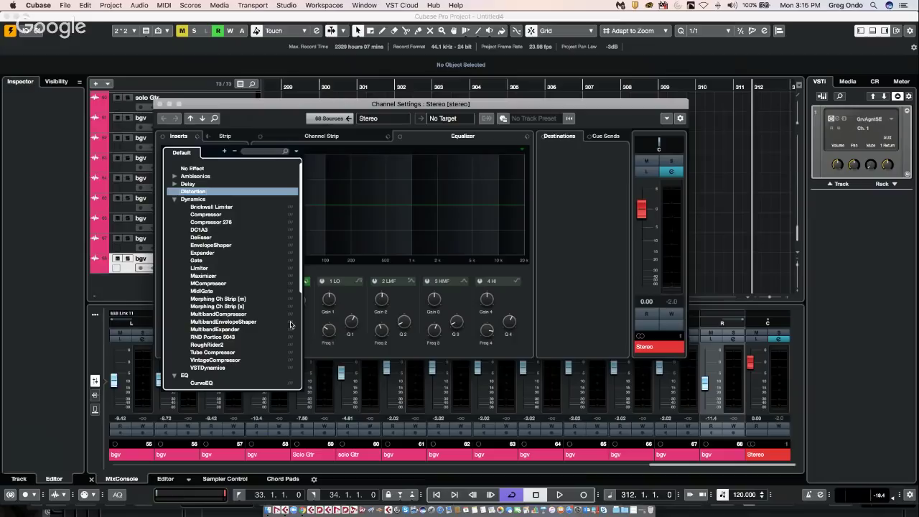
{"action": "left_click", "coordinate": [208, 323]}
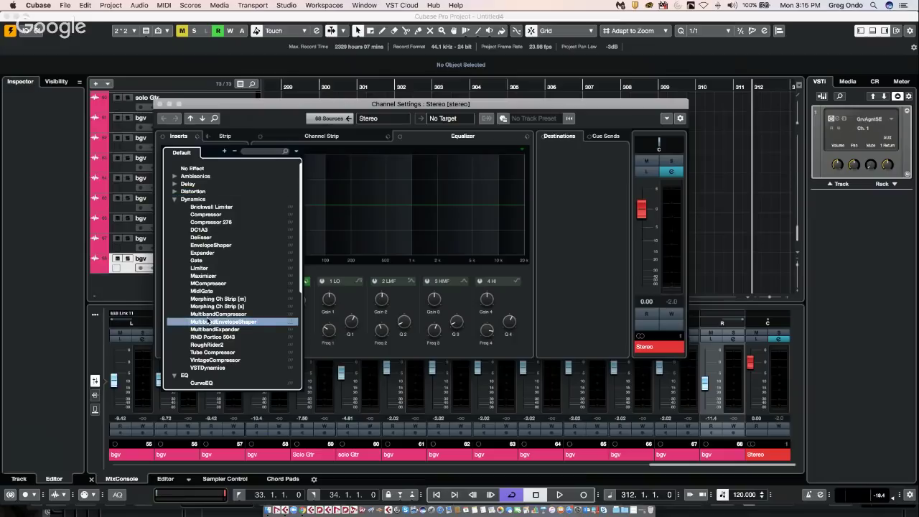
{"action": "left_click", "coordinate": [252, 316]}
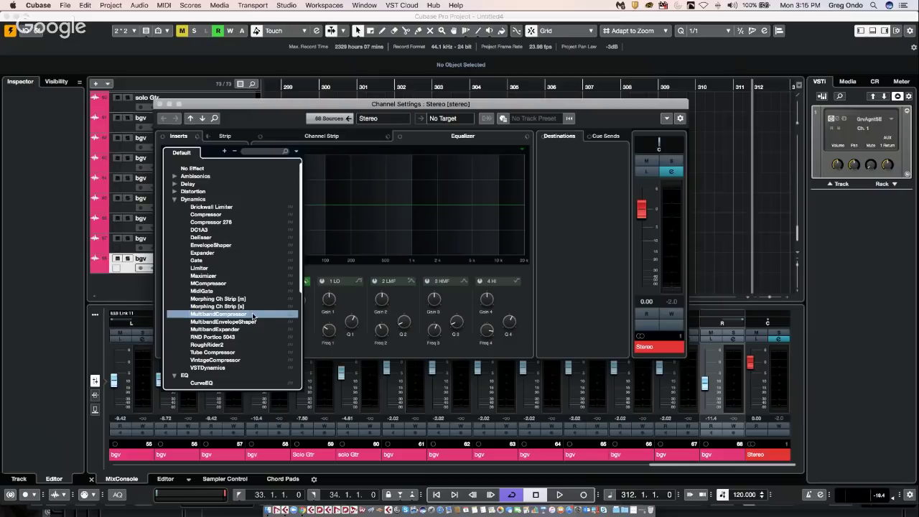
{"action": "left_click", "coordinate": [253, 316]}
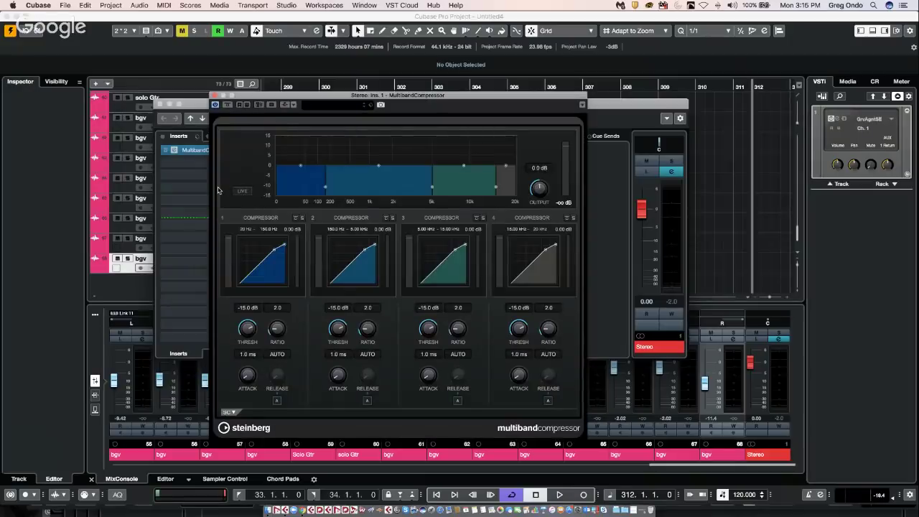
Step: Load the MultibandExpander from the Dynamics category into the Stereo output's second insert slot
{"action": "left_click", "coordinate": [191, 165]}
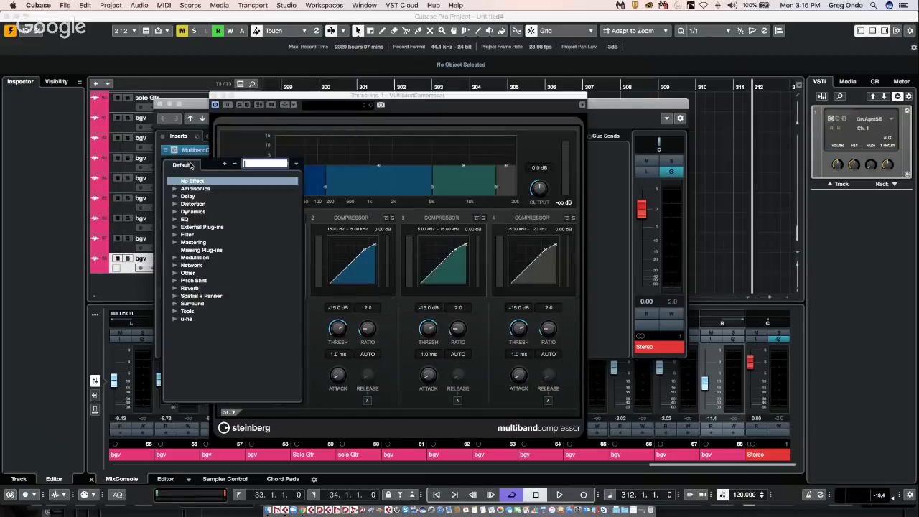
{"action": "left_click", "coordinate": [175, 227]}
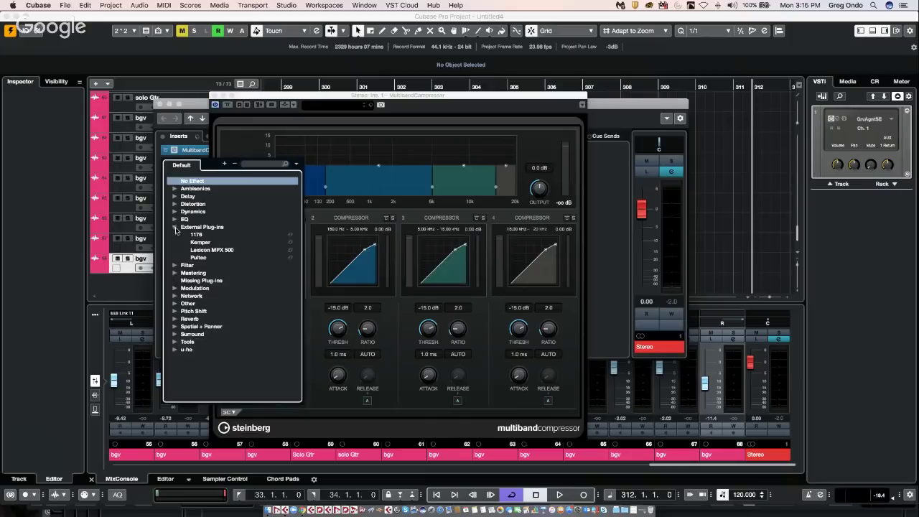
{"action": "left_click", "coordinate": [174, 212]}
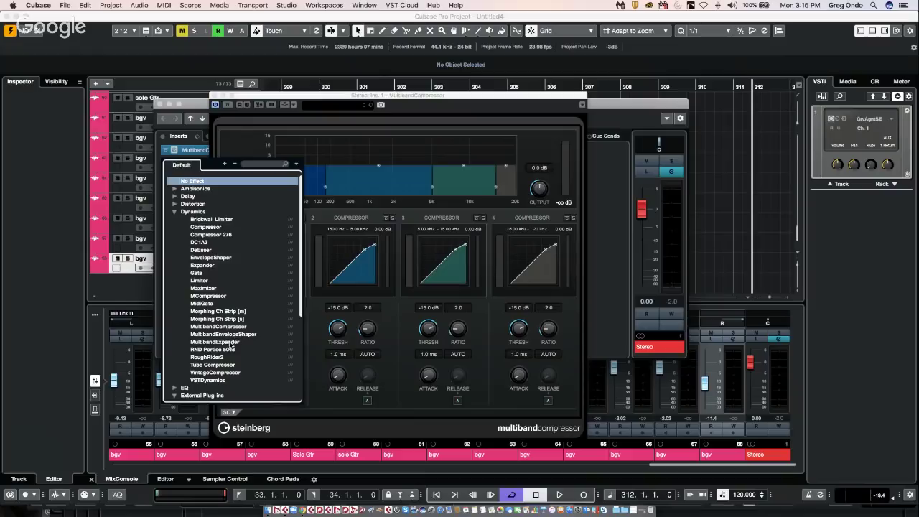
{"action": "left_click", "coordinate": [237, 343]}
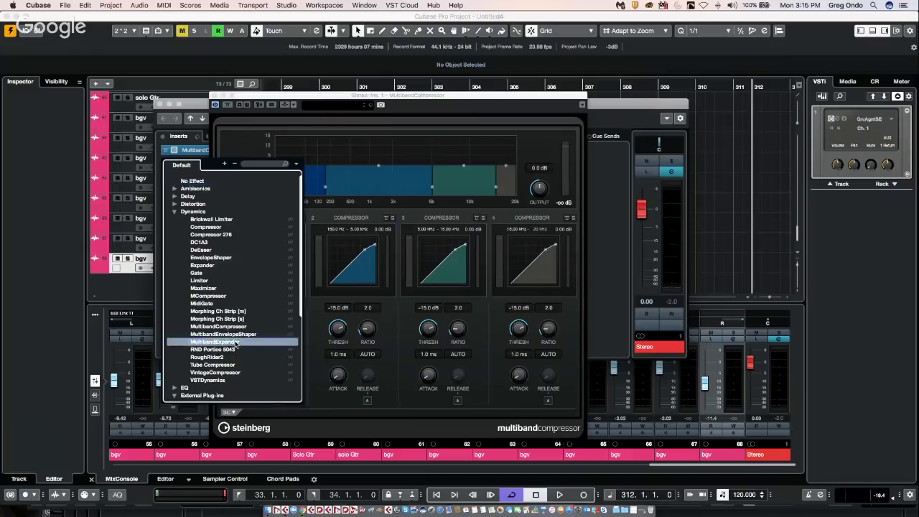
Step: Move the MultibandCompressor window clear of the insert slots, reselect MultibandExpander in the second slot and bring its window fully into view
{"action": "left_click", "coordinate": [265, 96]}
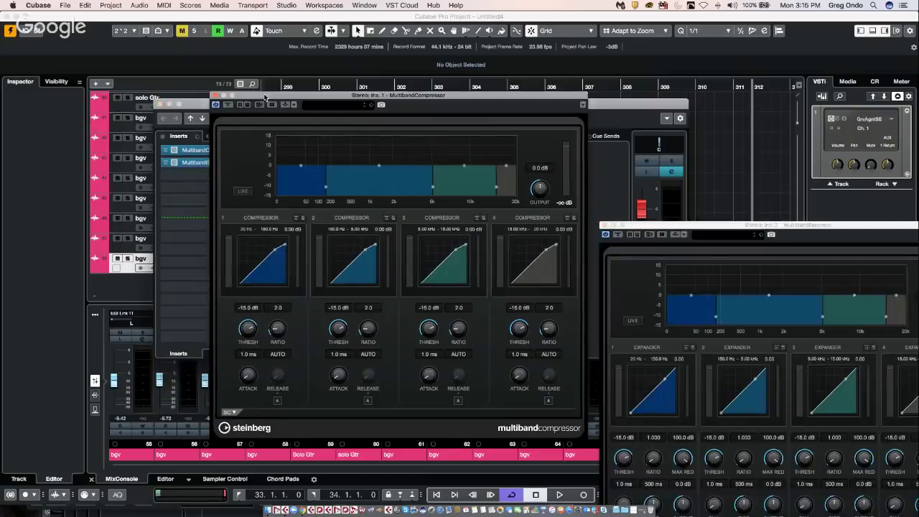
{"action": "left_click_drag", "start_coordinate": [265, 95], "coordinate": [513, 99]}
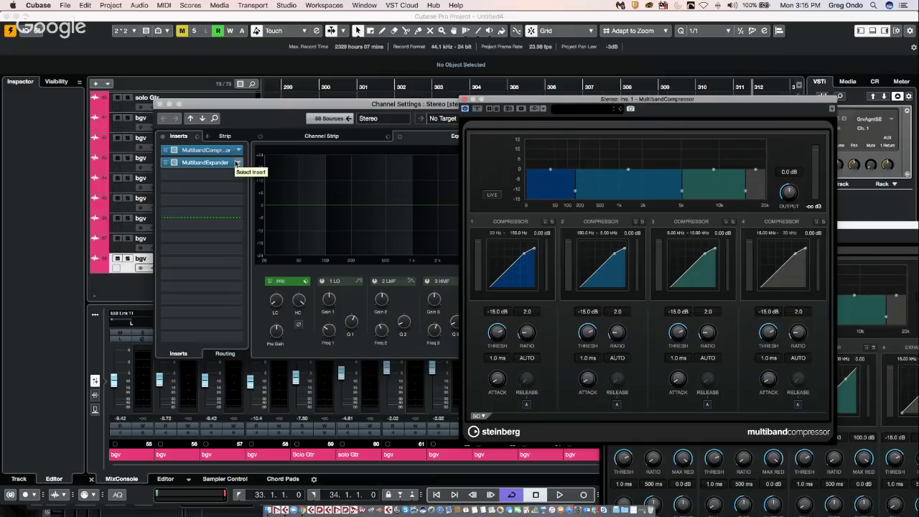
{"action": "left_click", "coordinate": [237, 164]}
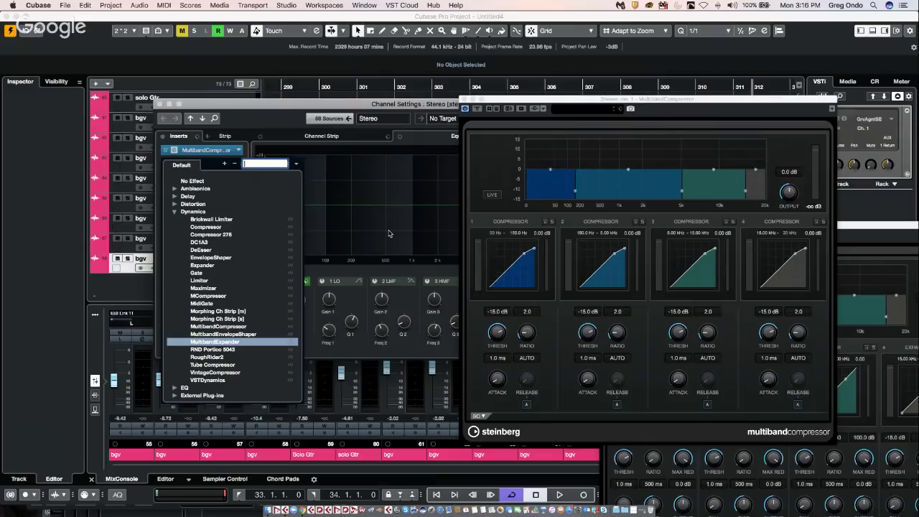
{"action": "left_click", "coordinate": [237, 343]}
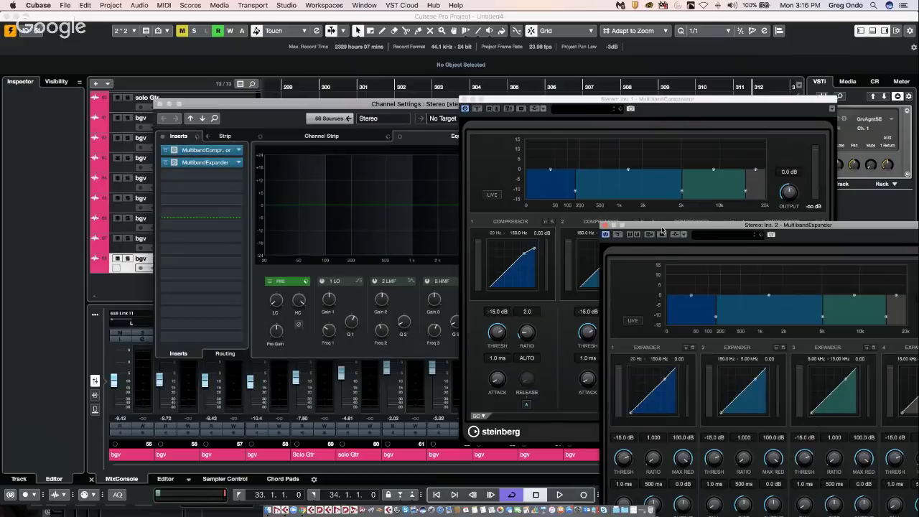
{"action": "left_click_drag", "start_coordinate": [663, 230], "coordinate": [480, 86]}
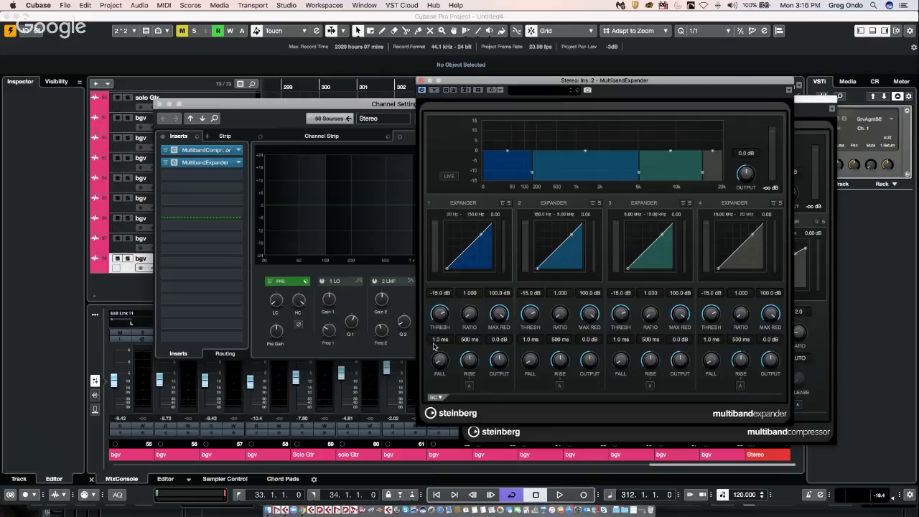
Step: Load the MultibandEnvelopeShaper from the Dynamics category into the Stereo output's third insert slot
{"action": "left_click", "coordinate": [241, 178]}
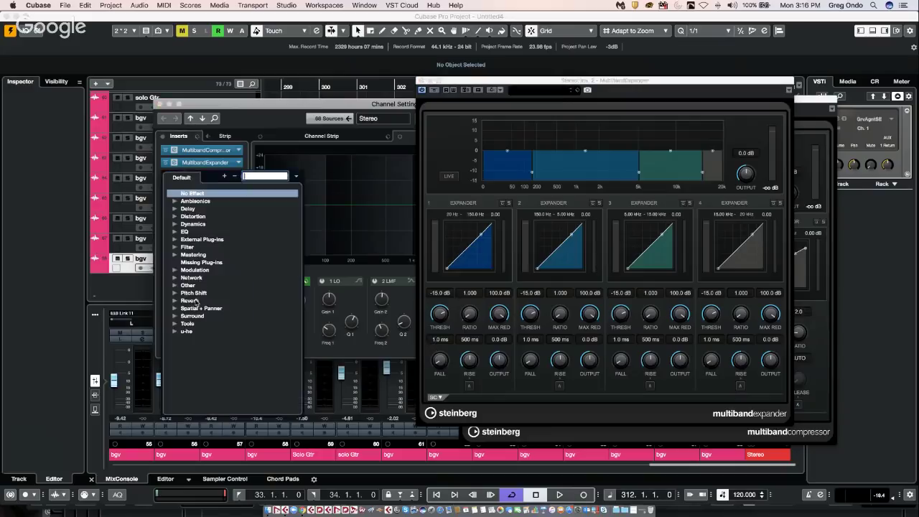
{"action": "left_click", "coordinate": [175, 225]}
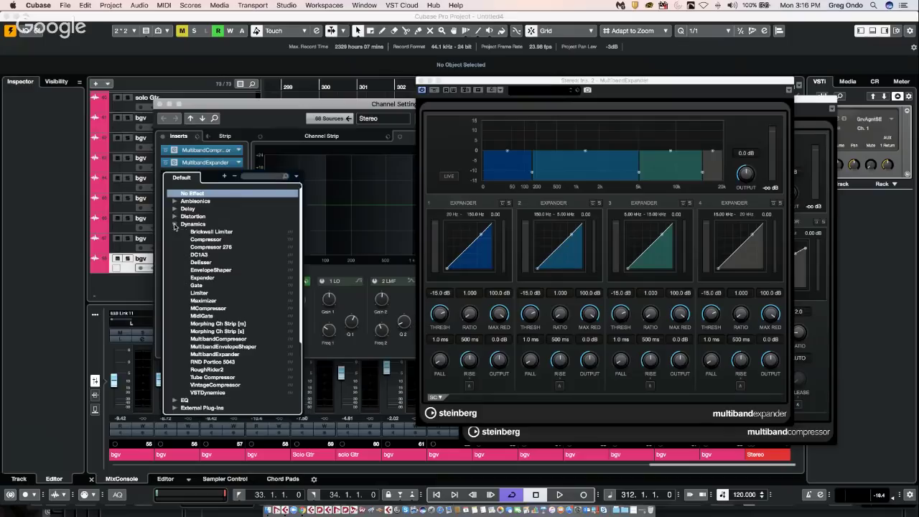
{"action": "left_click", "coordinate": [174, 216]}
{"action": "left_click", "coordinate": [174, 216]}
{"action": "left_click", "coordinate": [240, 347]}
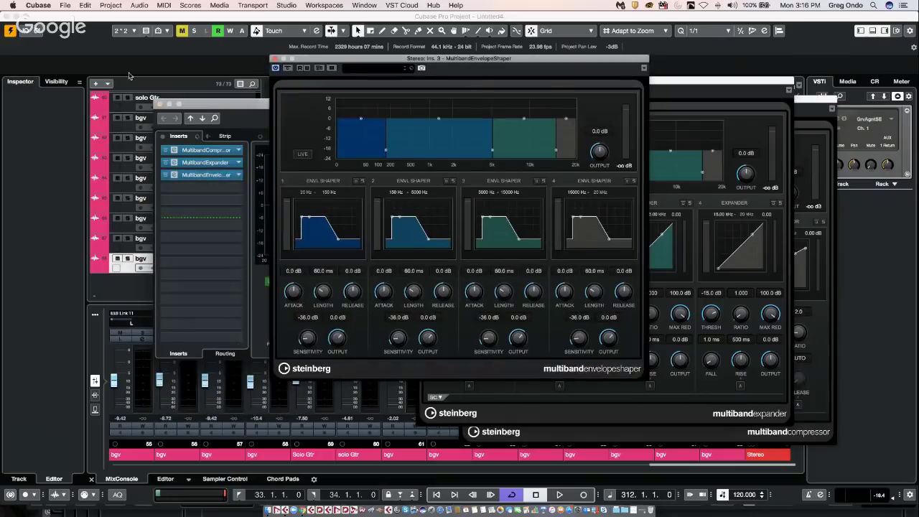
Step: Remove the MultibandEnvelopeShaper, MultibandExpander and MultibandCompressor from the Stereo output by setting their insert slots to No Effect
{"action": "left_click", "coordinate": [239, 175]}
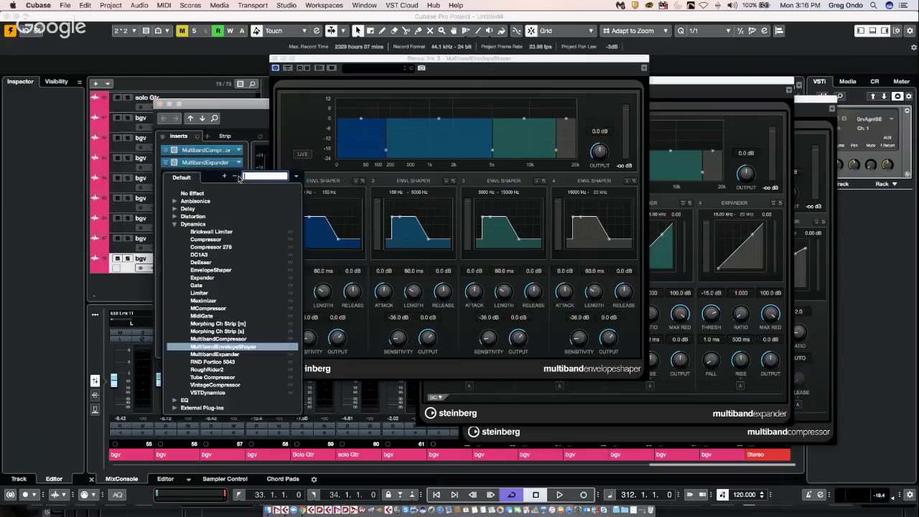
{"action": "left_click", "coordinate": [193, 194]}
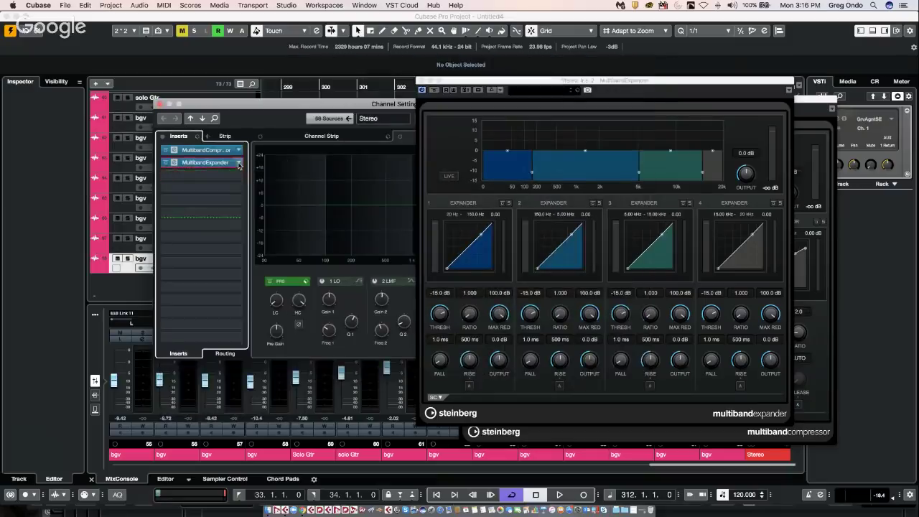
{"action": "left_click", "coordinate": [239, 165]}
{"action": "left_click", "coordinate": [203, 182]}
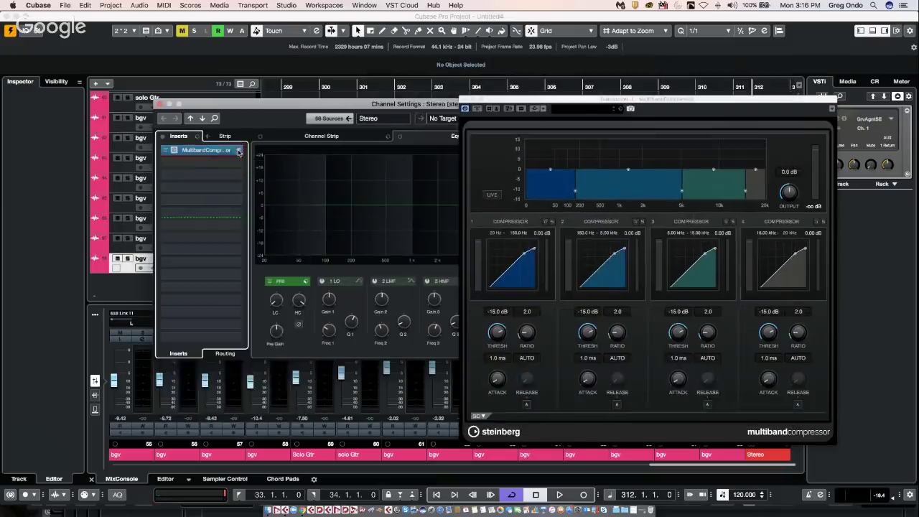
{"action": "left_click", "coordinate": [240, 151]}
{"action": "left_click", "coordinate": [192, 170]}
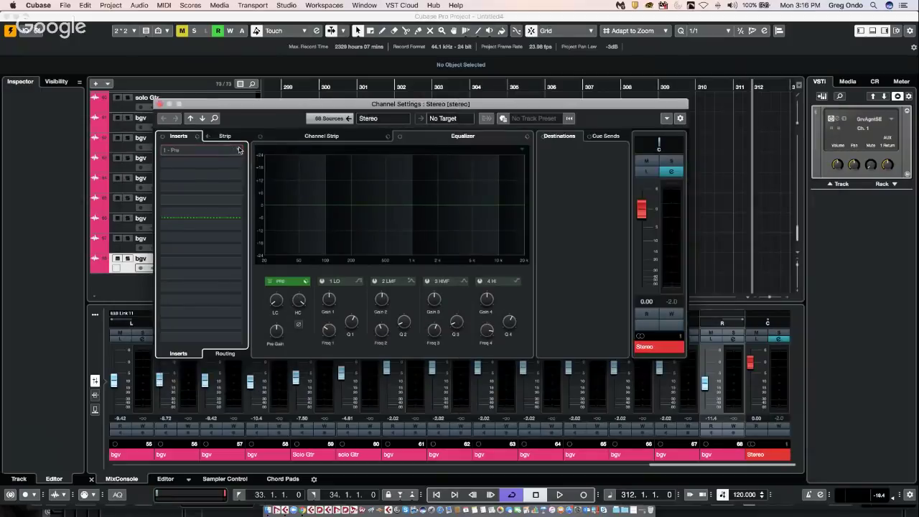
{"action": "left_click", "coordinate": [238, 152]}
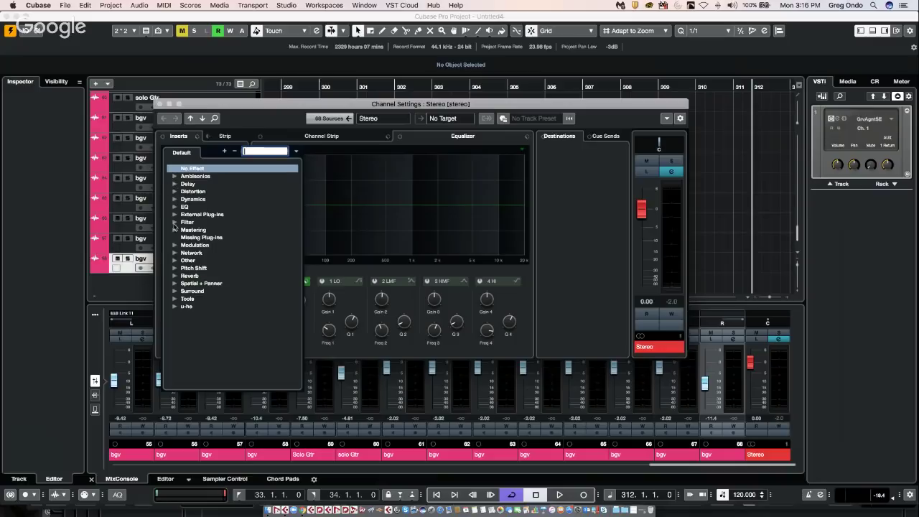
{"action": "left_click", "coordinate": [174, 208]}
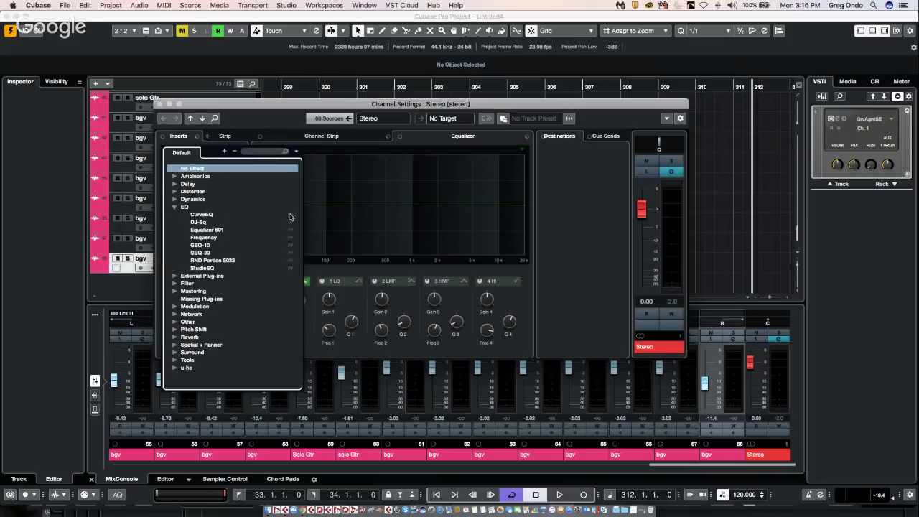
{"action": "left_click", "coordinate": [349, 136]}
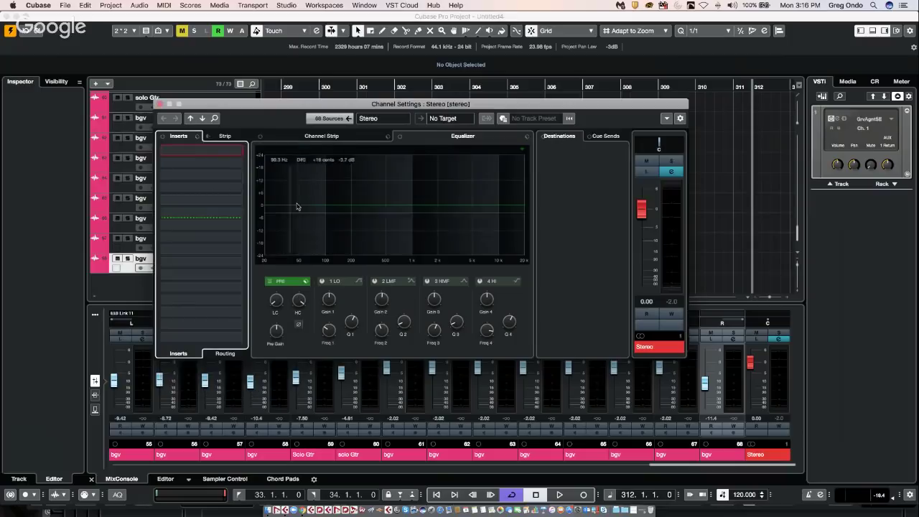
Step: Load the Frequency equalizer from the EQ category into the Stereo output's first insert slot
{"action": "left_click", "coordinate": [240, 150]}
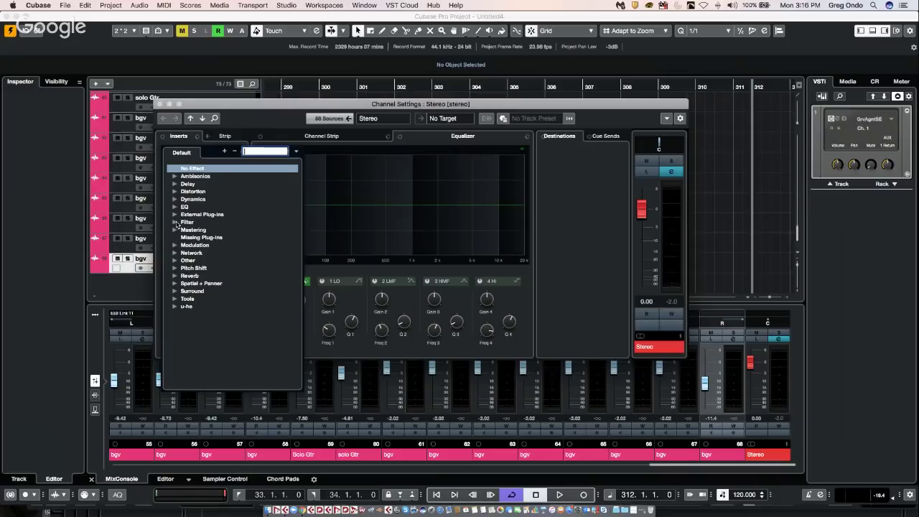
{"action": "left_click", "coordinate": [174, 208]}
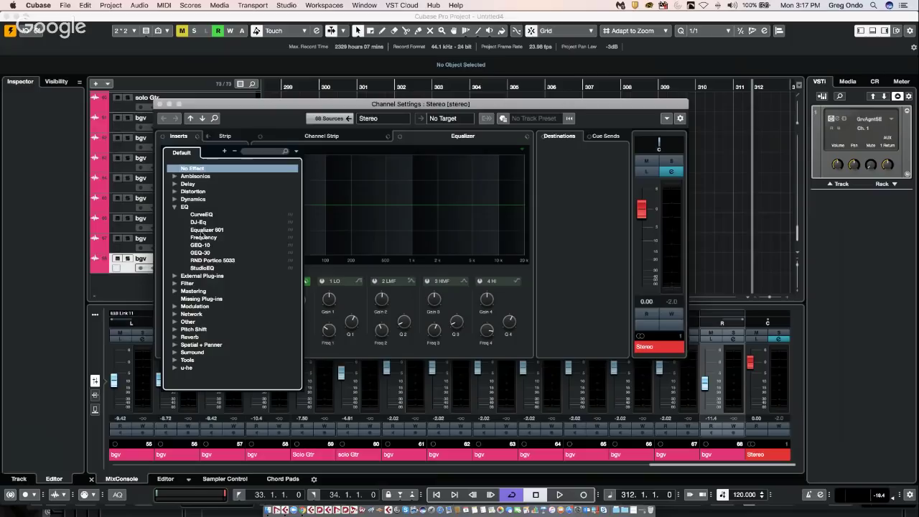
{"action": "left_click", "coordinate": [209, 241]}
{"action": "left_click", "coordinate": [209, 241]}
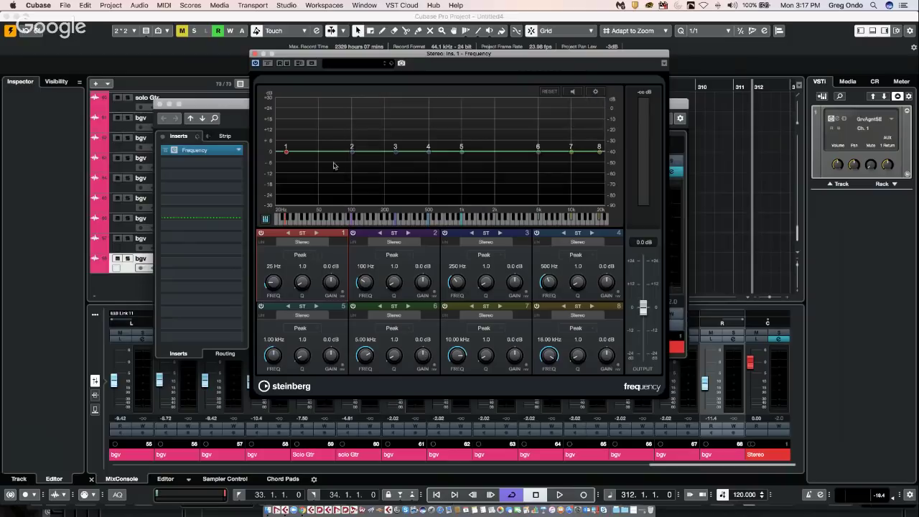
Step: Switch Frequency band 1 to mid/side, boosting its mid about 3.5 dB at 706 Hz and cutting its side 24 dB at about 23 Hz
{"action": "left_click", "coordinate": [315, 235]}
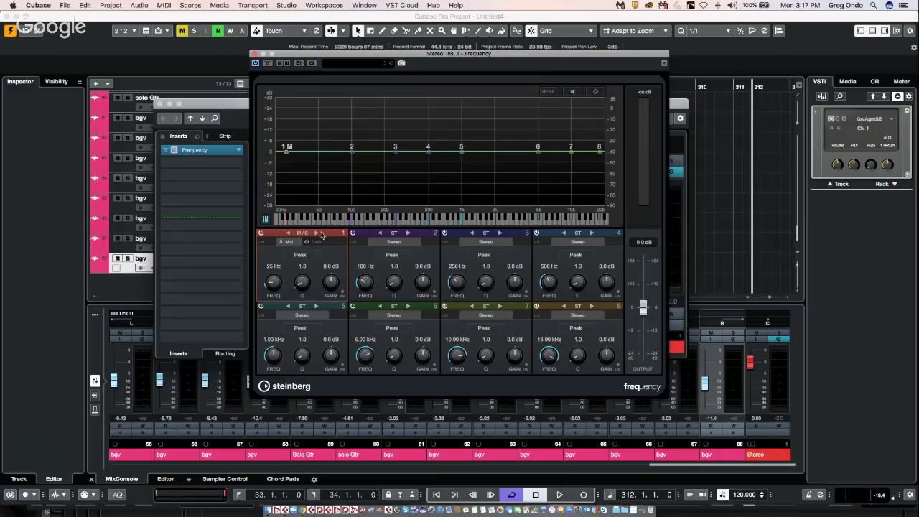
{"action": "left_click_drag", "start_coordinate": [287, 151], "coordinate": [445, 146]}
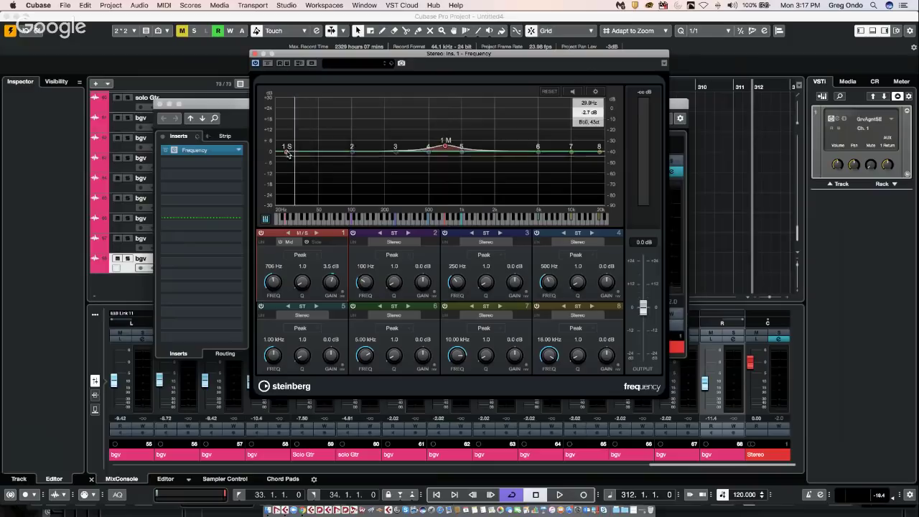
{"action": "left_click_drag", "start_coordinate": [287, 152], "coordinate": [283, 199]}
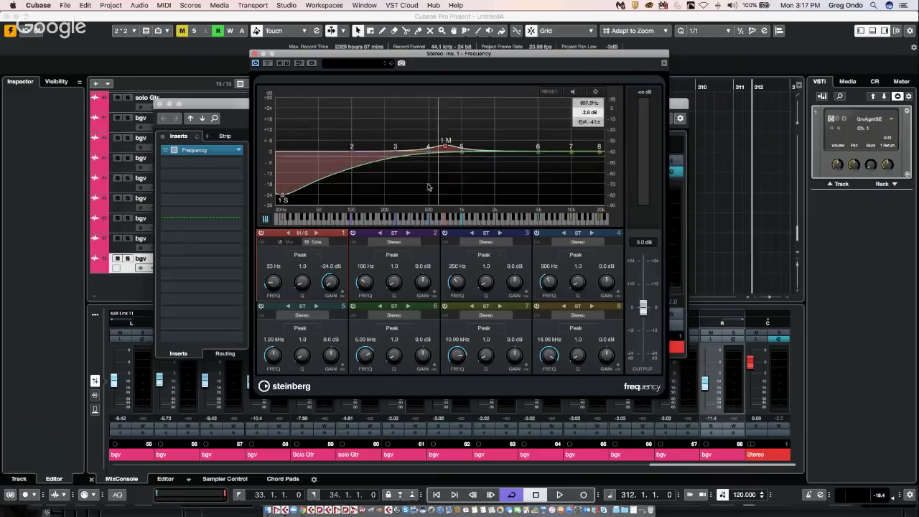
Step: Switch Frequency band 2 to mid/side and cut its side signal by 24 dB at about 3.82 kHz
{"action": "left_click", "coordinate": [409, 234]}
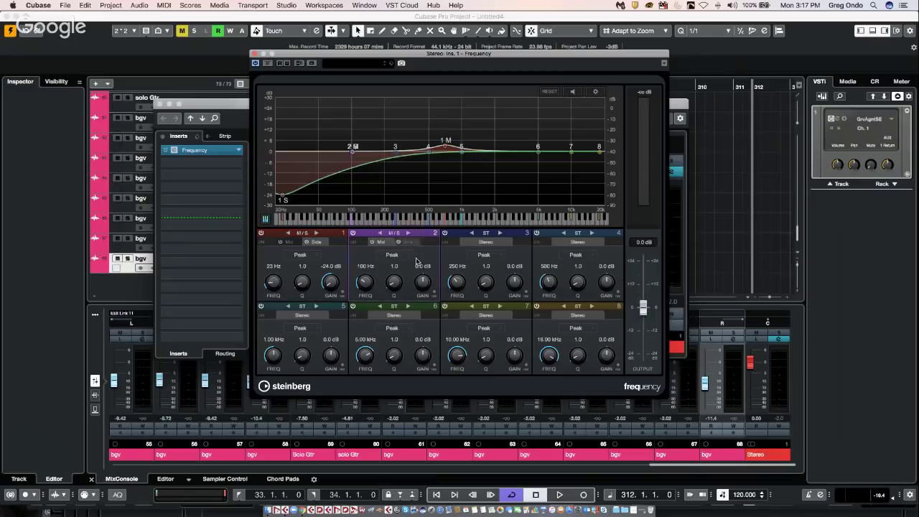
{"action": "left_click_drag", "start_coordinate": [352, 152], "coordinate": [528, 202]}
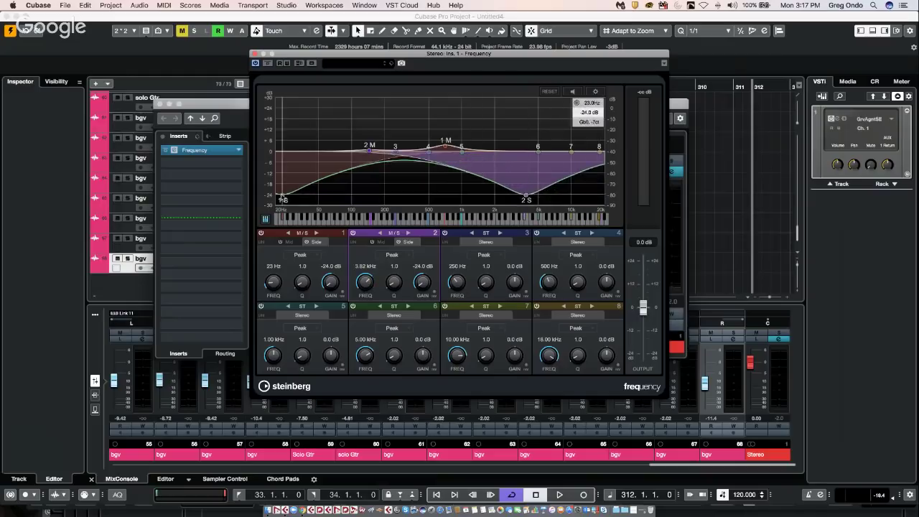
Step: Shift band 1's side cut to about 25 Hz, band 2's side cut to about 13.66 kHz, and band 1's mid boost to about 55 Hz, 9.6 dB
{"action": "left_click_drag", "start_coordinate": [281, 199], "coordinate": [310, 195]}
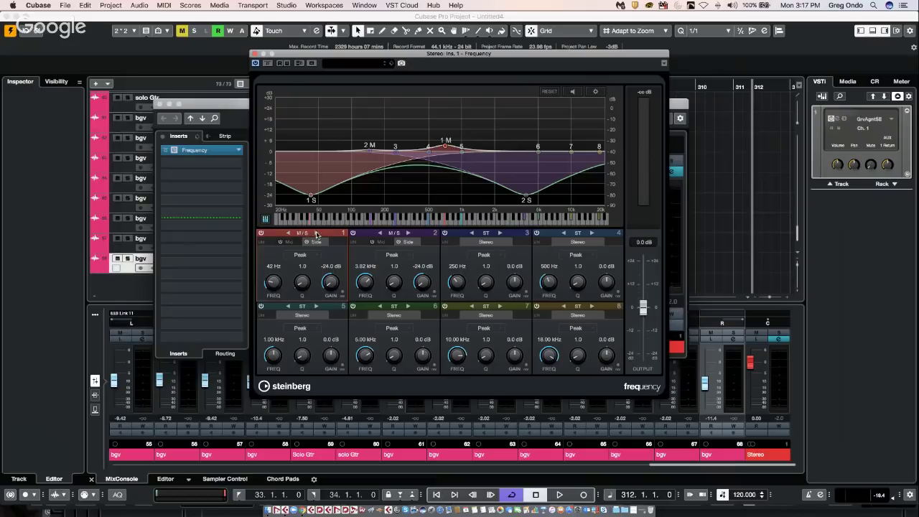
{"action": "left_click_drag", "start_coordinate": [311, 194], "coordinate": [287, 199]}
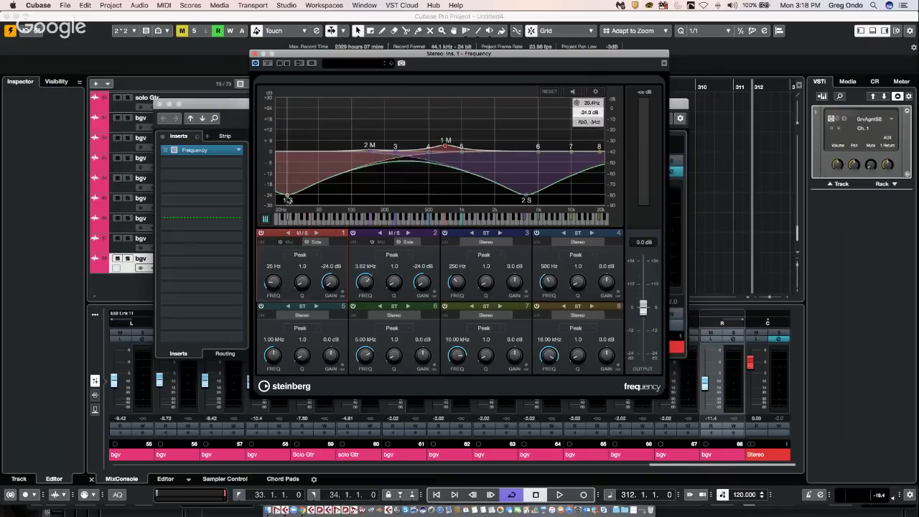
{"action": "left_click_drag", "start_coordinate": [527, 199], "coordinate": [595, 193]}
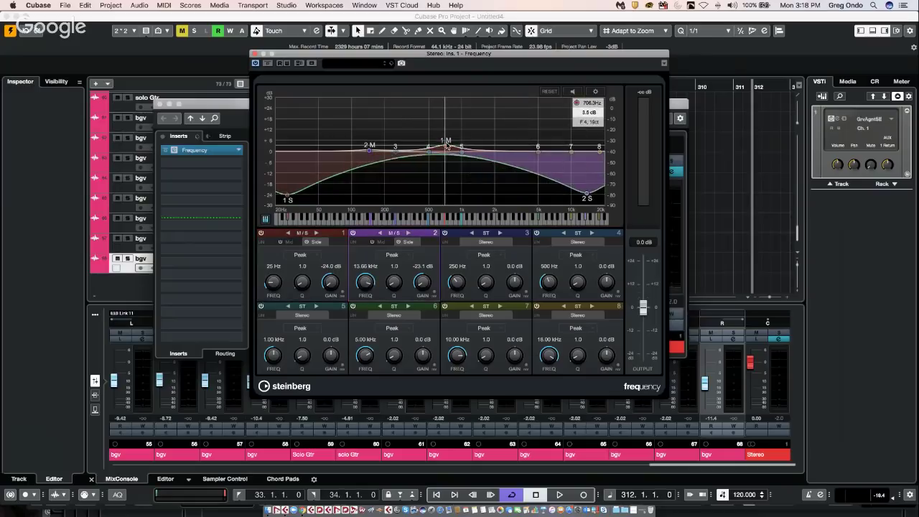
{"action": "left_click_drag", "start_coordinate": [446, 143], "coordinate": [324, 136]}
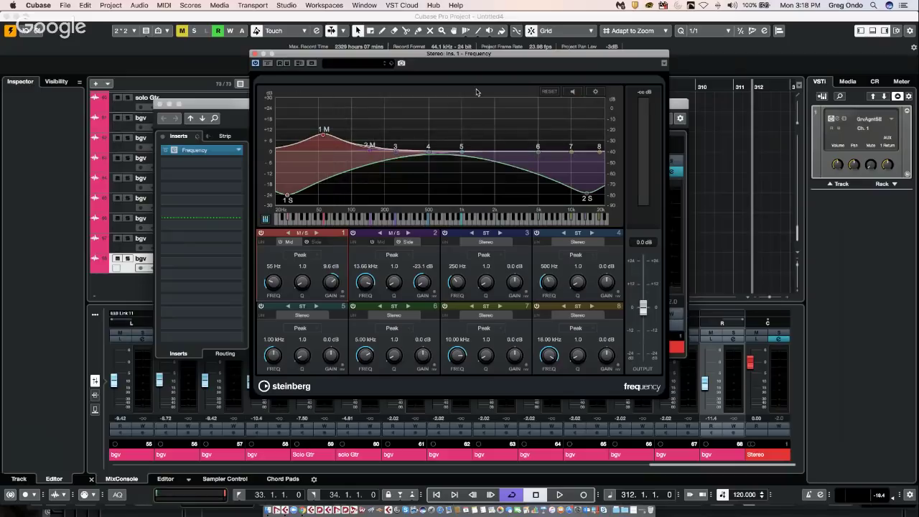
Step: Replace Frequency with DJ-Eq in the Stereo output's first insert slot, discarding the changes made to Frequency
{"action": "left_click", "coordinate": [239, 152]}
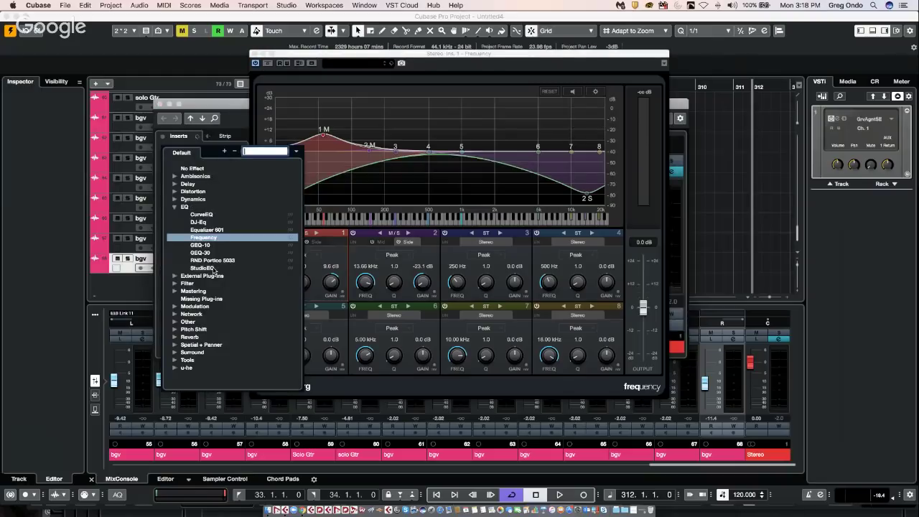
{"action": "left_click", "coordinate": [200, 223]}
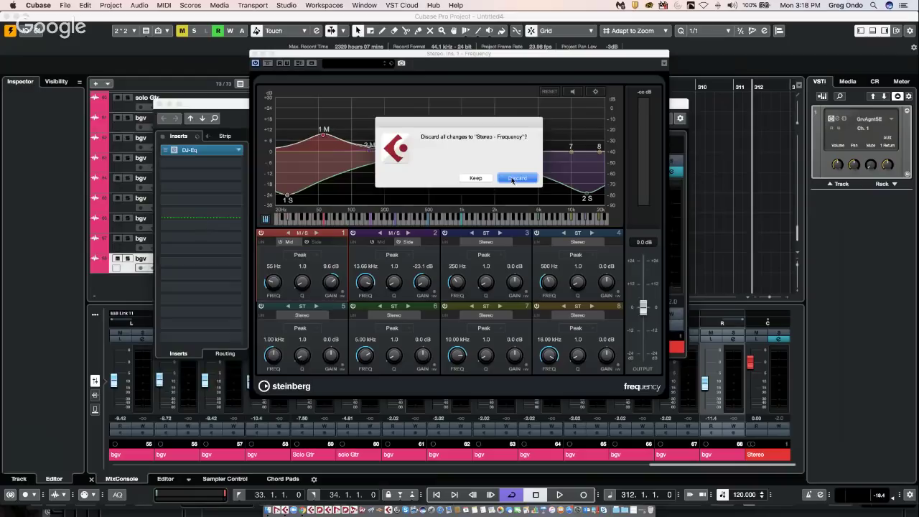
{"action": "left_click", "coordinate": [515, 178]}
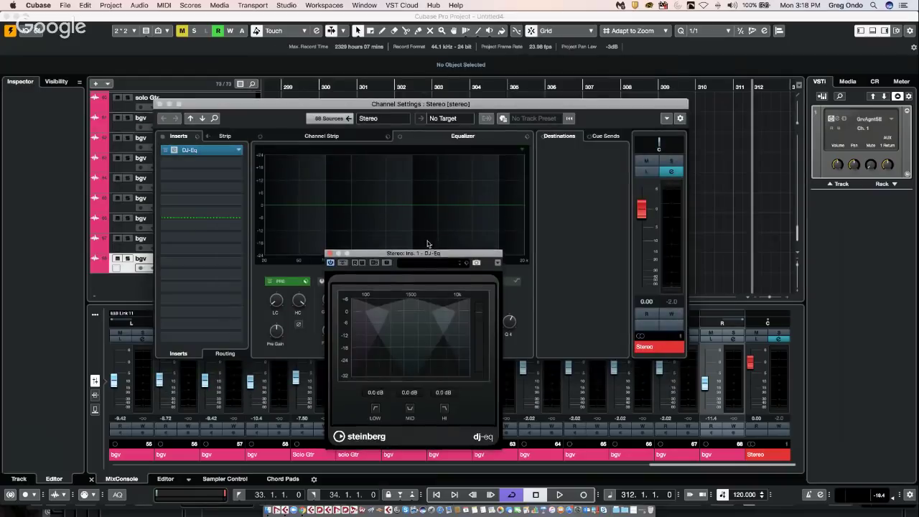
Step: Move the DJ-Eq window over the channel settings, cut its low band completely and lower the mid band to about -0.6 dB
{"action": "left_click_drag", "start_coordinate": [439, 257], "coordinate": [374, 170]}
{"action": "left_click", "coordinate": [311, 322]}
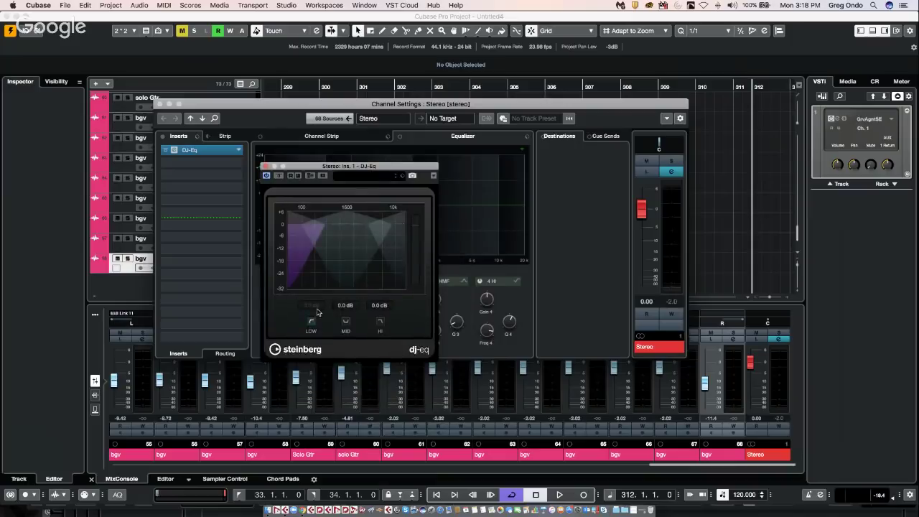
{"action": "mouse_move", "coordinate": [314, 239]}
{"action": "left_mouse_down"}
{"action": "mouse_move", "coordinate": [320, 246]}
{"action": "mouse_move", "coordinate": [297, 294]}
{"action": "mouse_move", "coordinate": [309, 231]}
{"action": "left_mouse_up"}
Step: Load the StereoEnhancer from the Spatial + Panner category into the Stereo output's second insert slot
{"action": "left_click", "coordinate": [241, 164]}
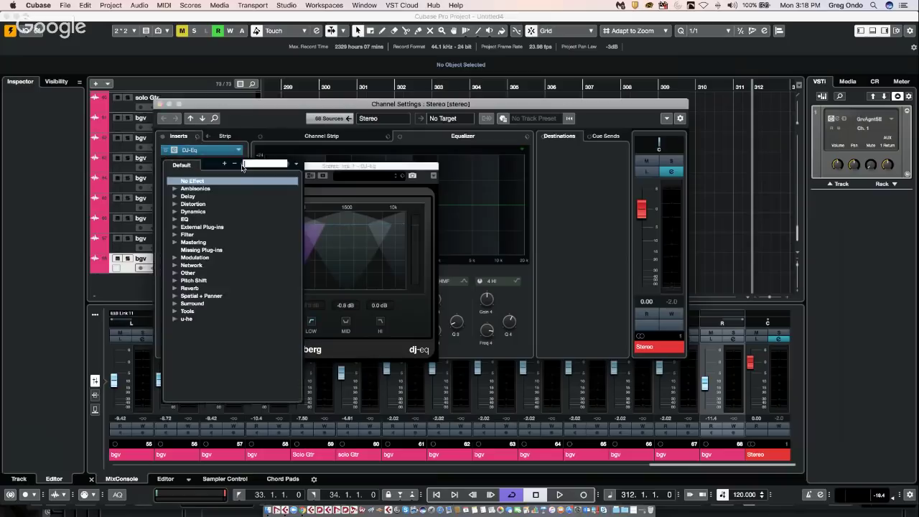
{"action": "left_click", "coordinate": [174, 313]}
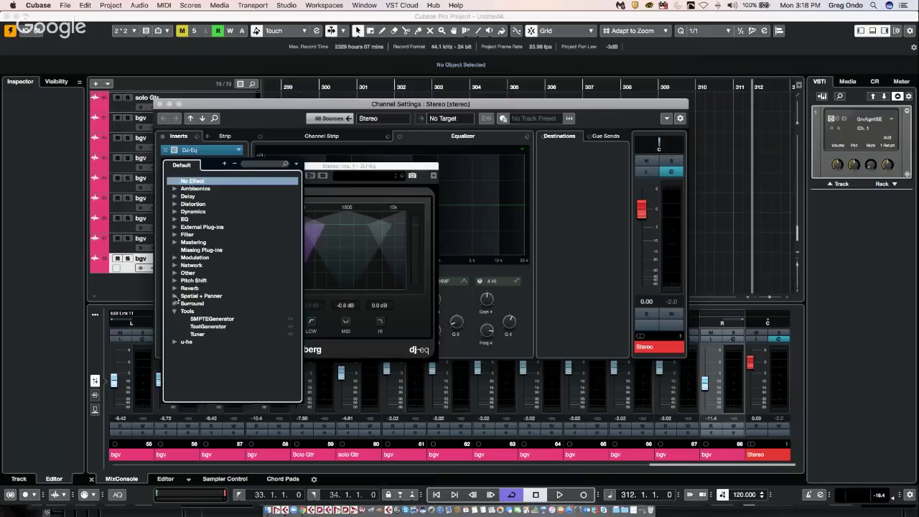
{"action": "left_click", "coordinate": [175, 297]}
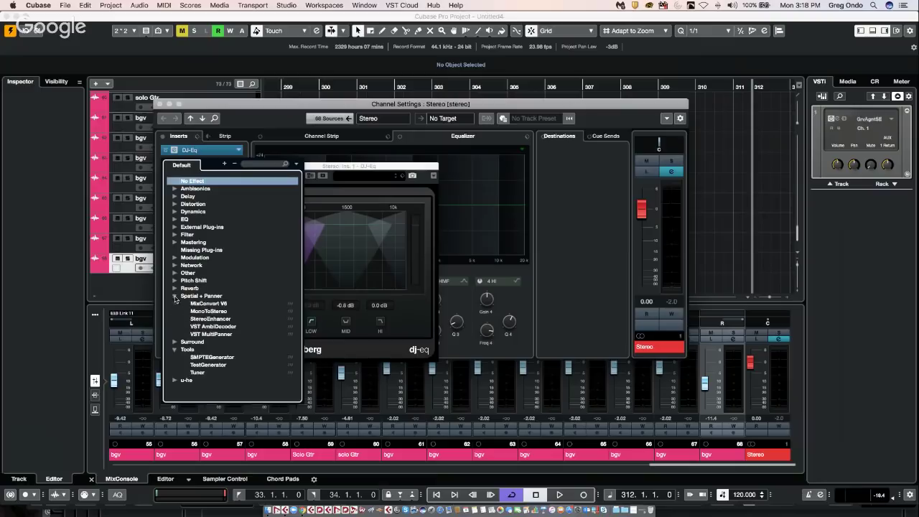
{"action": "left_click", "coordinate": [229, 320]}
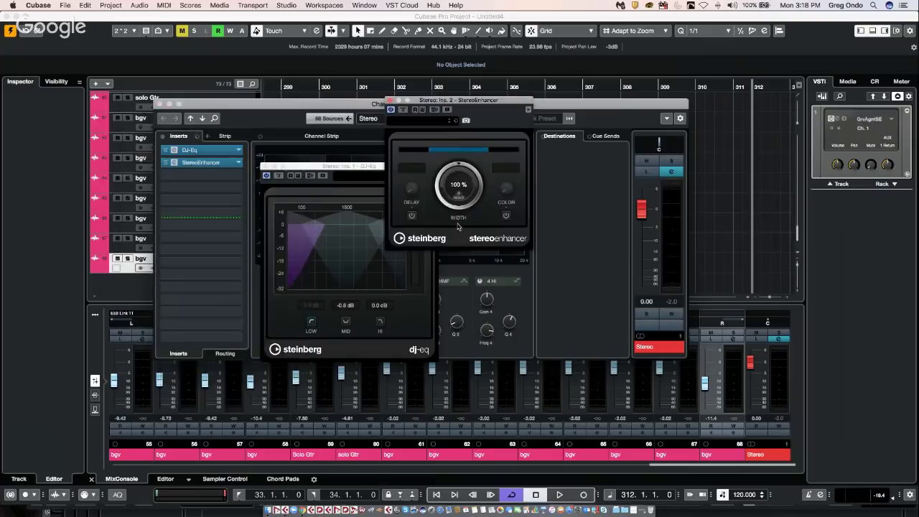
Step: Set the StereoEnhancer's width to 0 %, and close both plug-in windows and the Stereo channel settings
{"action": "left_click_drag", "start_coordinate": [471, 177], "coordinate": [431, 209]}
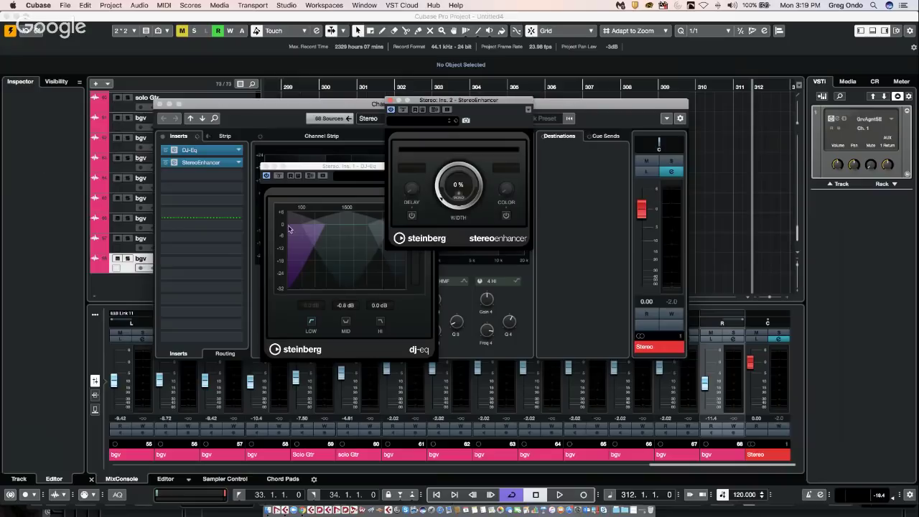
{"action": "left_click", "coordinate": [264, 166]}
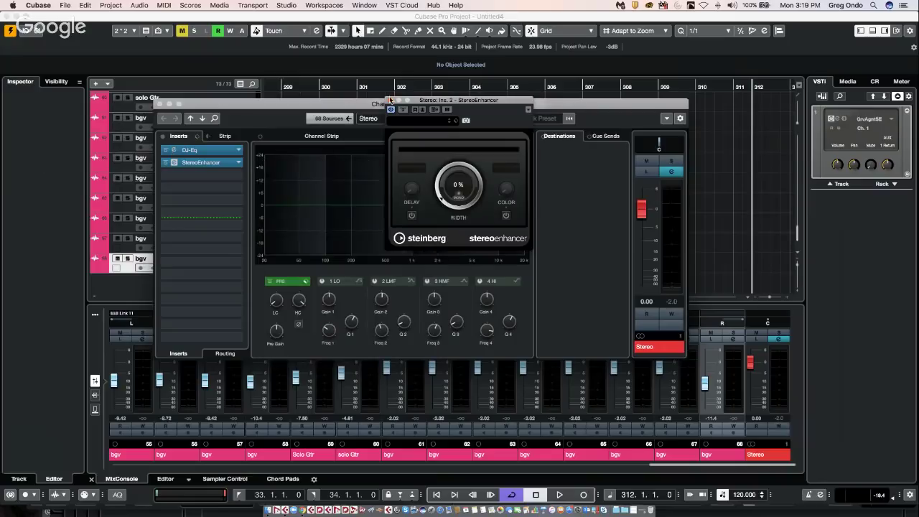
{"action": "left_click", "coordinate": [343, 101]}
{"action": "left_click", "coordinate": [160, 104]}
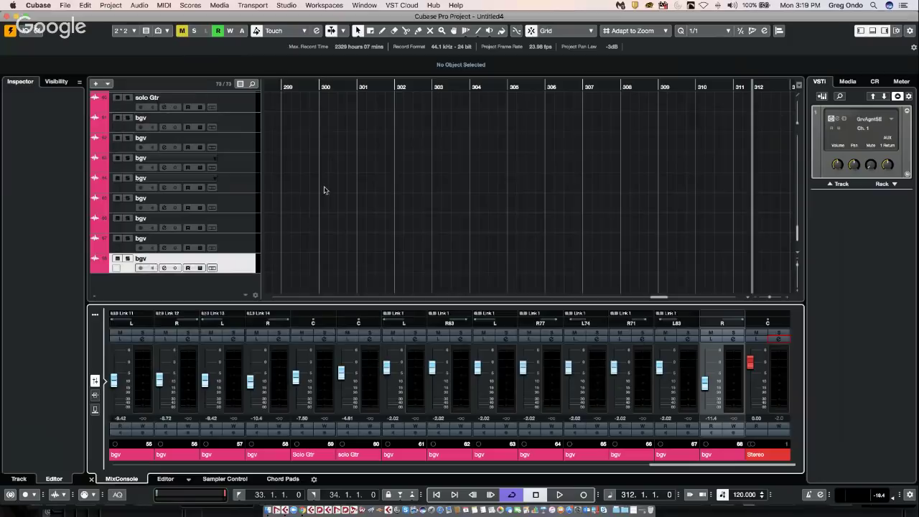
Step: Add Alt Hip Hop - Drum Loop 23_85bpm from the Soul Assembly loops to five adjacent bgv tracks at bar 299
{"action": "left_click", "coordinate": [848, 84]}
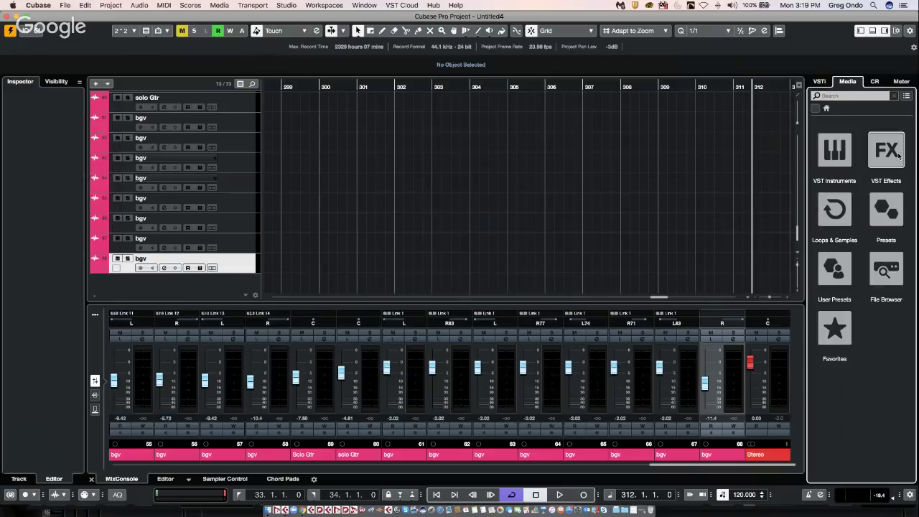
{"action": "left_click", "coordinate": [842, 217]}
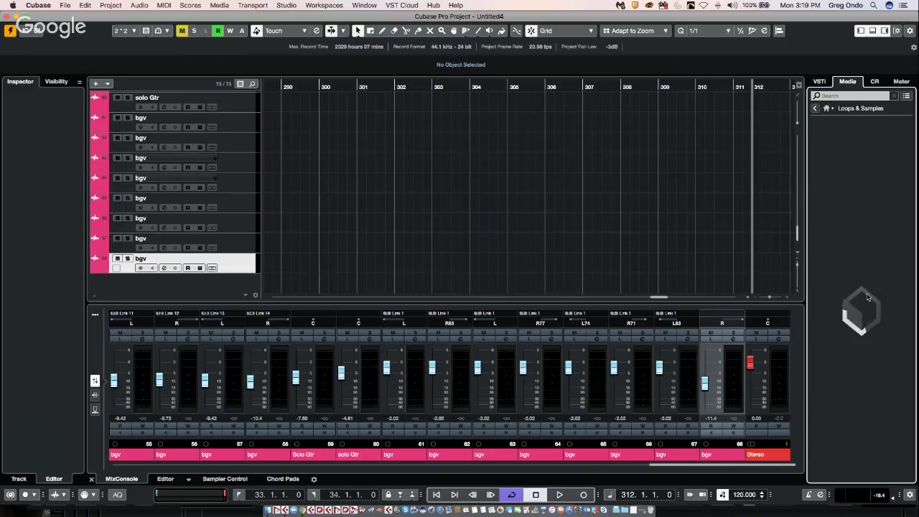
{"action": "scroll", "coordinate": [857, 320], "scroll_direction": "down", "scroll_amount": 10}
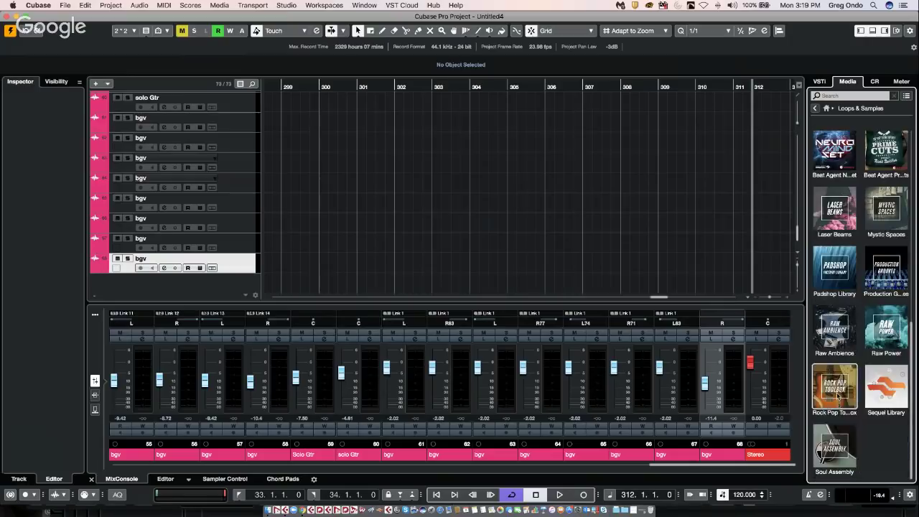
{"action": "left_click", "coordinate": [835, 449]}
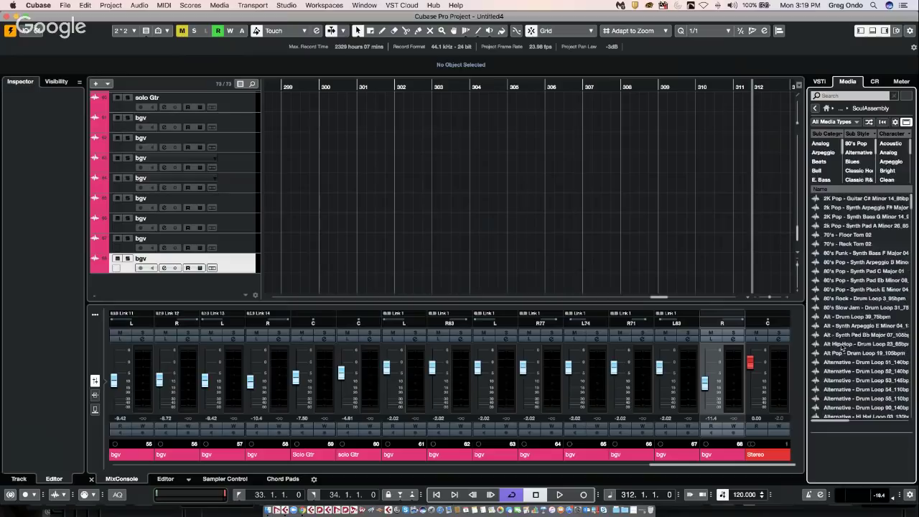
{"action": "left_click_drag", "start_coordinate": [862, 344], "coordinate": [325, 219]}
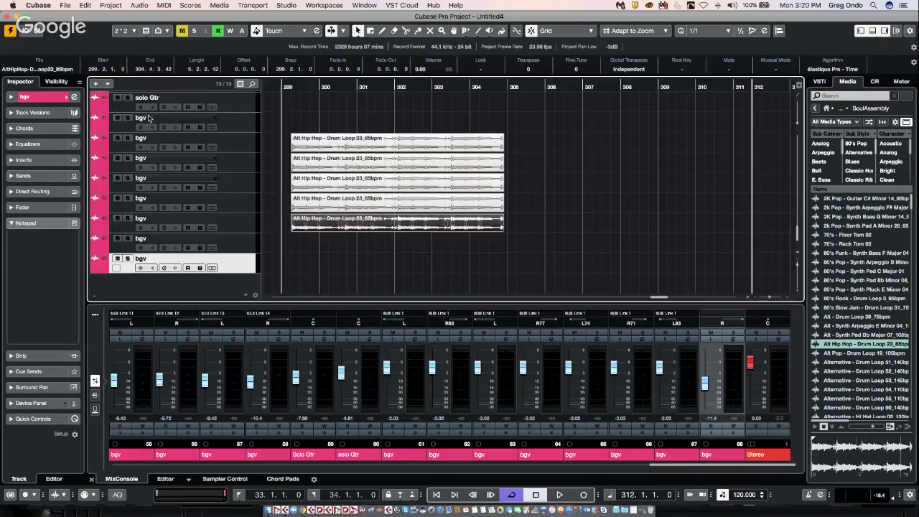
Step: Reveal the lower solo Gtr track's volume automation and copy one drum loop onto that track at bar 299
{"action": "left_click", "coordinate": [94, 114]}
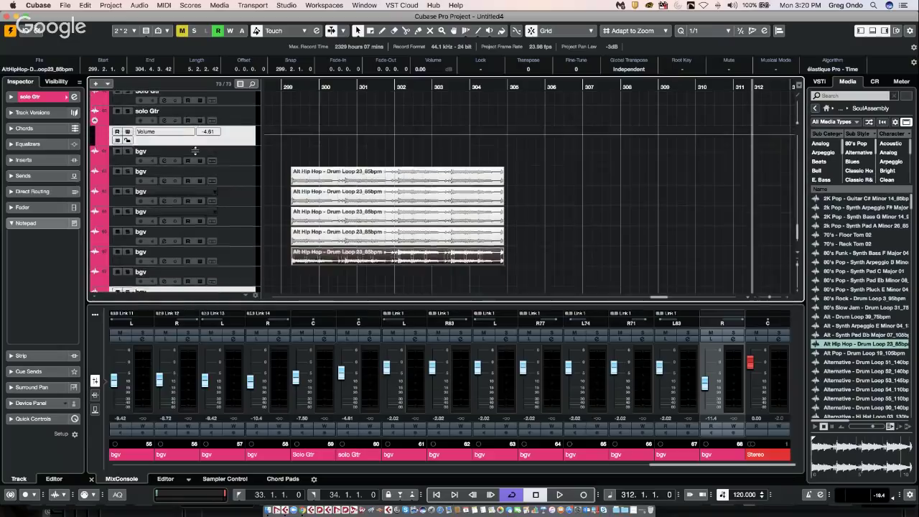
{"action": "left_click_drag", "start_coordinate": [329, 184], "coordinate": [410, 120]}
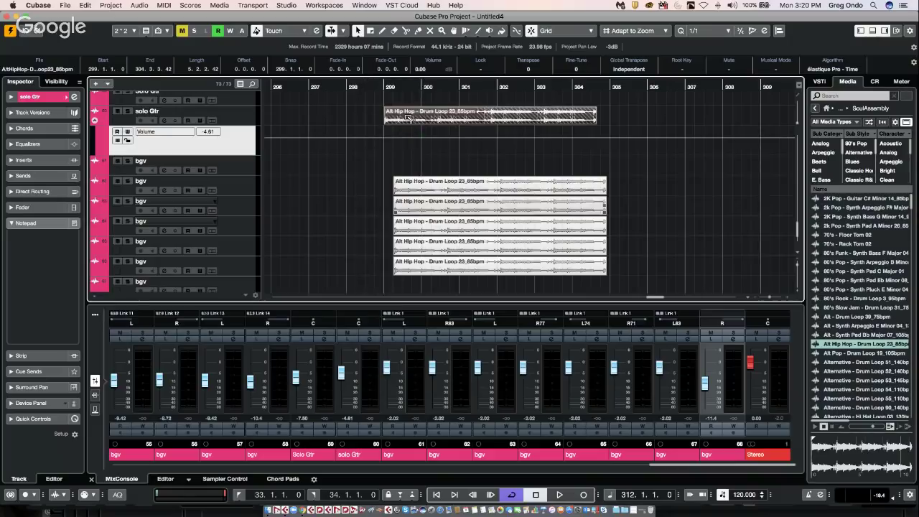
Step: Show the solo Gtr track's lanes, move the uppermost bgv drum loop into that track, and hide the lanes
{"action": "left_click", "coordinate": [212, 121]}
{"action": "left_click_drag", "start_coordinate": [402, 226], "coordinate": [431, 168]}
{"action": "left_click", "coordinate": [437, 242]}
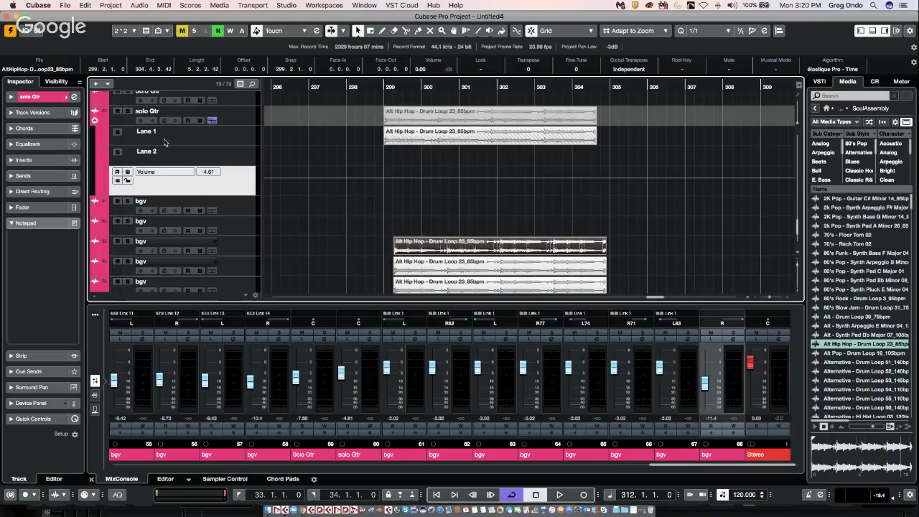
{"action": "left_click", "coordinate": [197, 141]}
{"action": "left_click", "coordinate": [212, 122]}
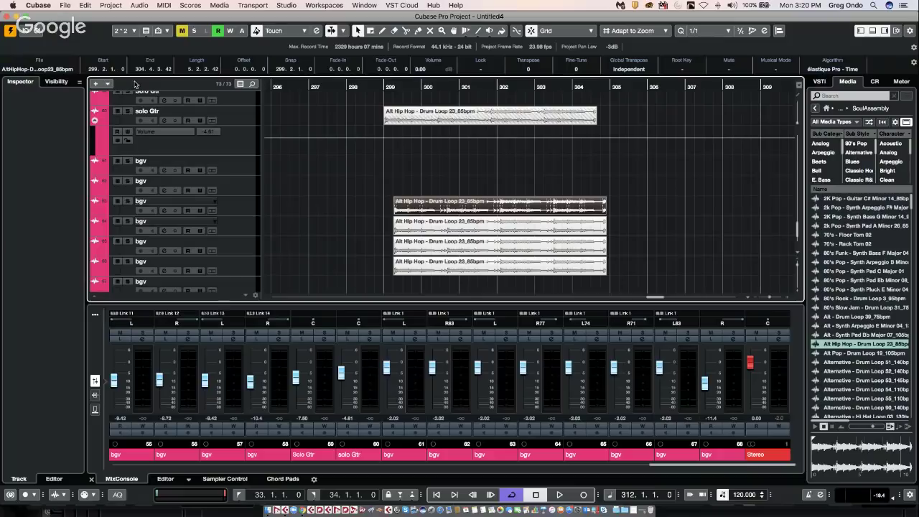
Step: Select the first bgv track below solo Gtr and increase its track height
{"action": "left_click", "coordinate": [235, 169]}
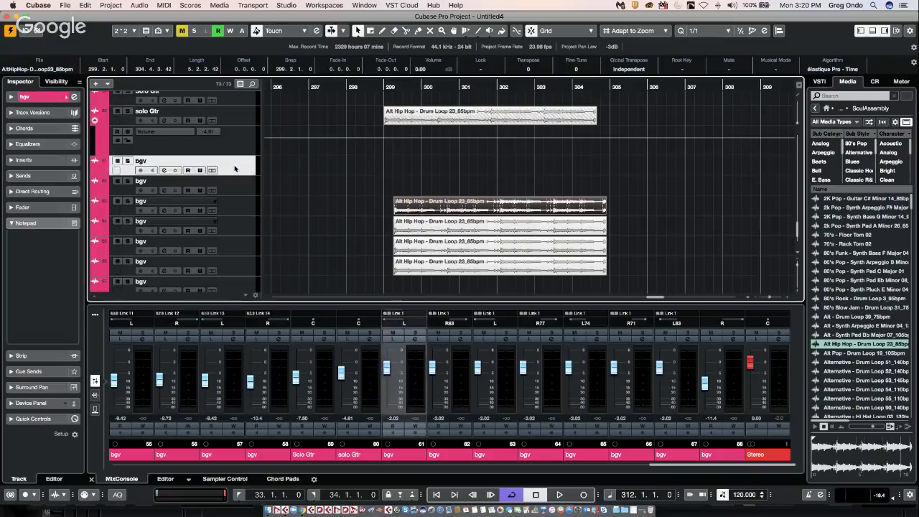
{"action": "right_click", "coordinate": [235, 168]}
{"action": "left_click", "coordinate": [202, 167]}
{"action": "left_click_drag", "start_coordinate": [235, 175], "coordinate": [235, 194]}
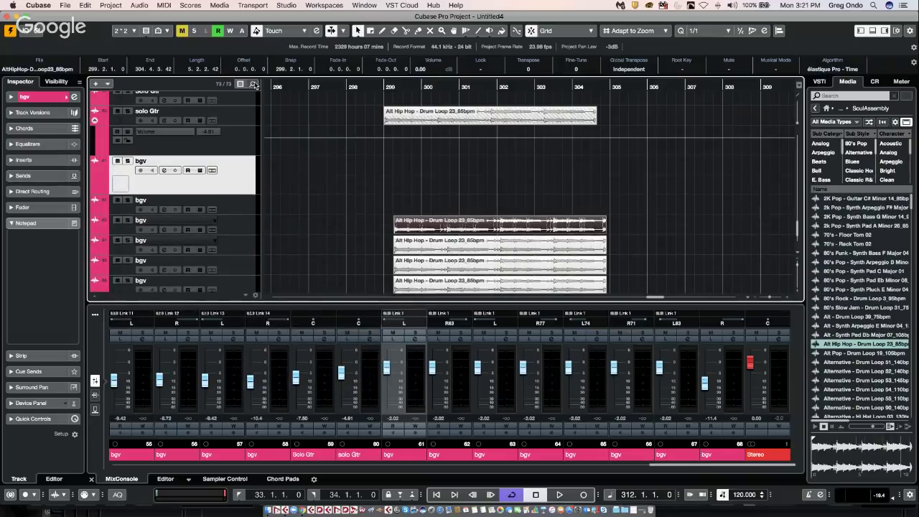
Step: Open the recent project CX Audio.cpr and expand its window to fill the screen
{"action": "left_click", "coordinate": [64, 5]}
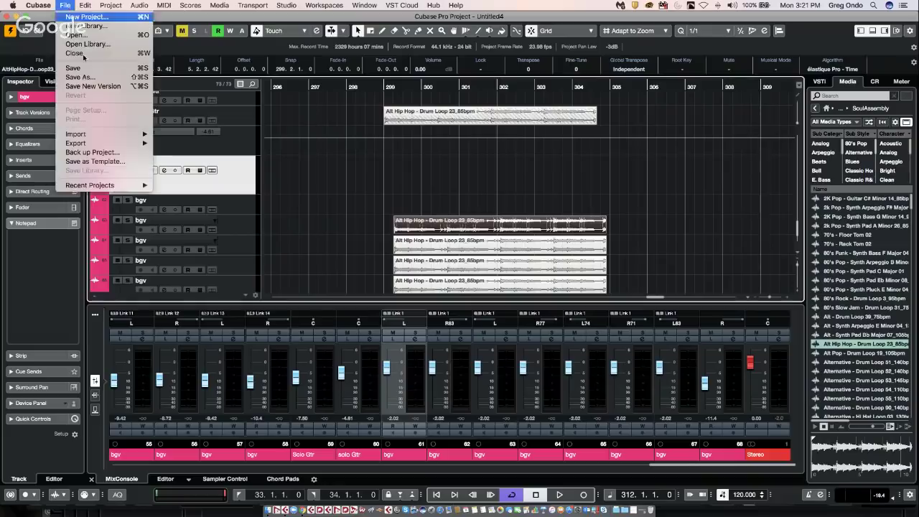
{"action": "mouse_move", "coordinate": [99, 185]}
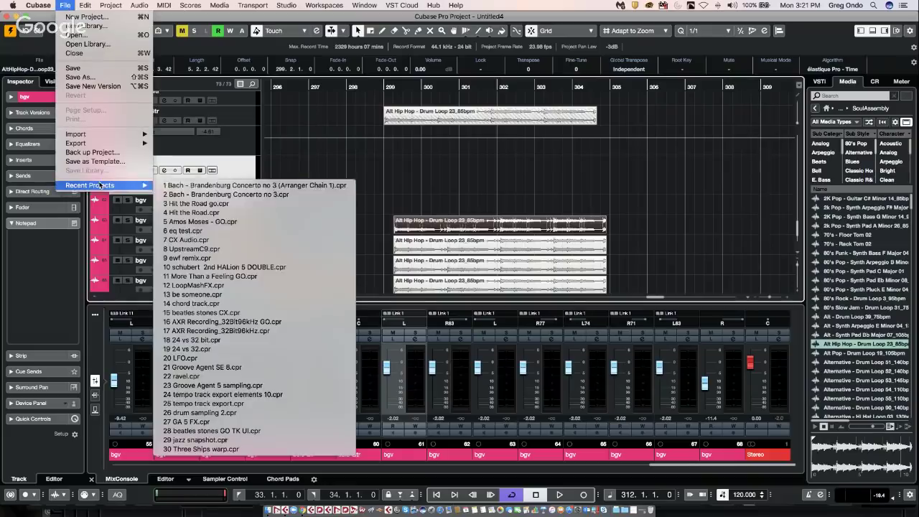
{"action": "left_click", "coordinate": [220, 241]}
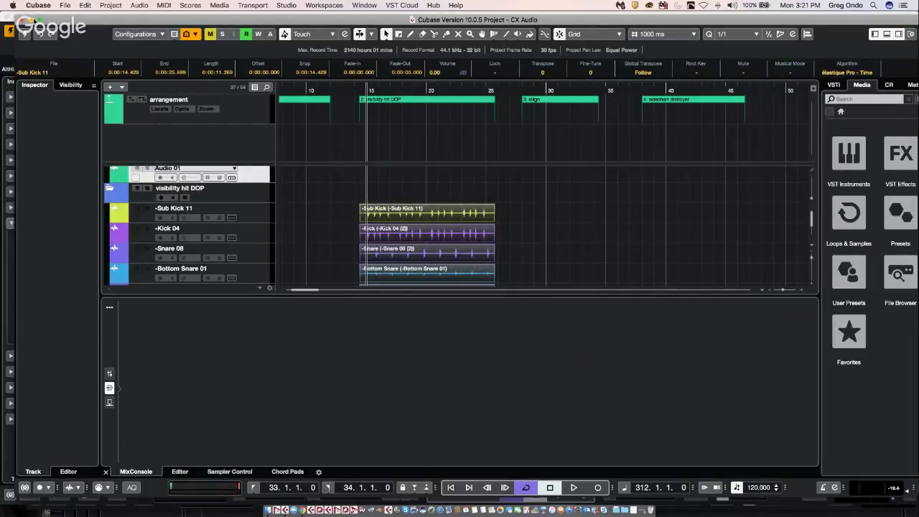
{"action": "left_click", "coordinate": [39, 19]}
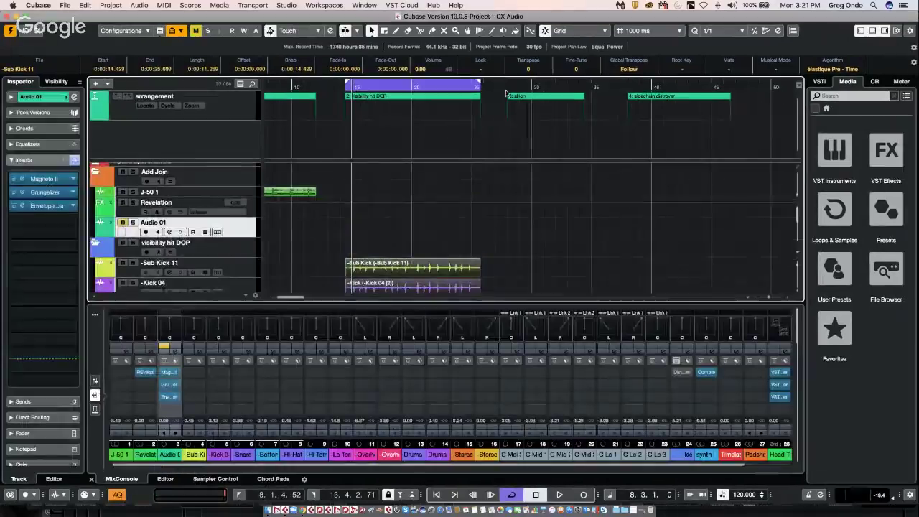
Step: Play the sidechain distroyer section containing the kick and synth tracks, and stop playback
{"action": "scroll", "coordinate": [622, 257], "scroll_direction": "down", "scroll_amount": 10}
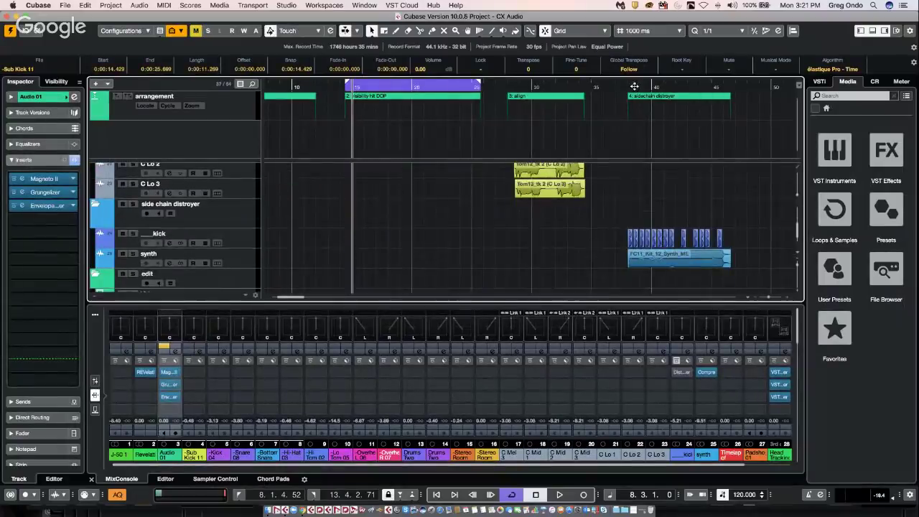
{"action": "left_click_drag", "start_coordinate": [635, 87], "coordinate": [601, 130]}
{"action": "key", "text": "space"}
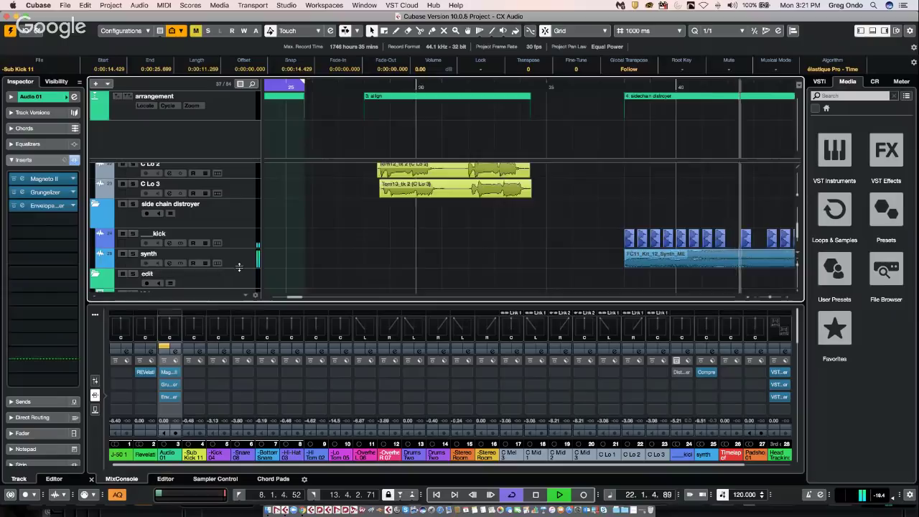
{"action": "key", "text": "space"}
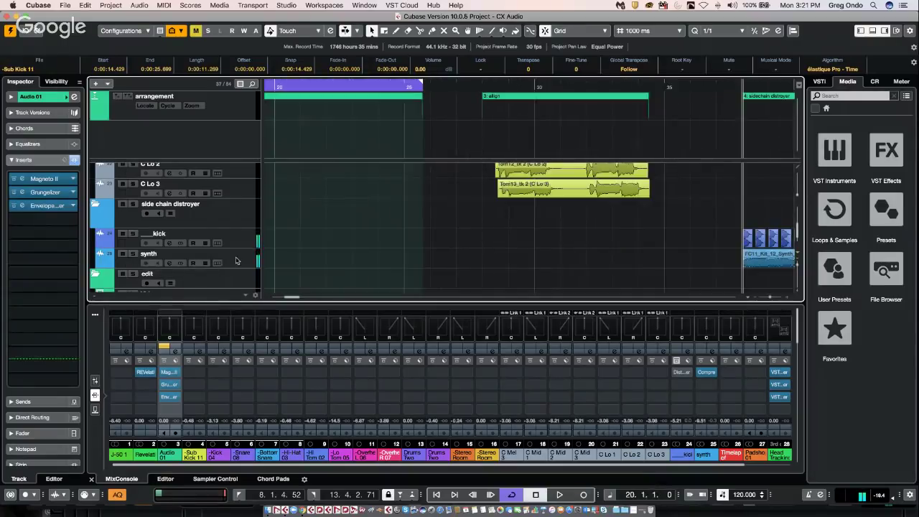
Step: Open the Compressor on the synth track's first insert and activate its side-chain input
{"action": "left_click", "coordinate": [236, 260]}
{"action": "left_click", "coordinate": [44, 179]}
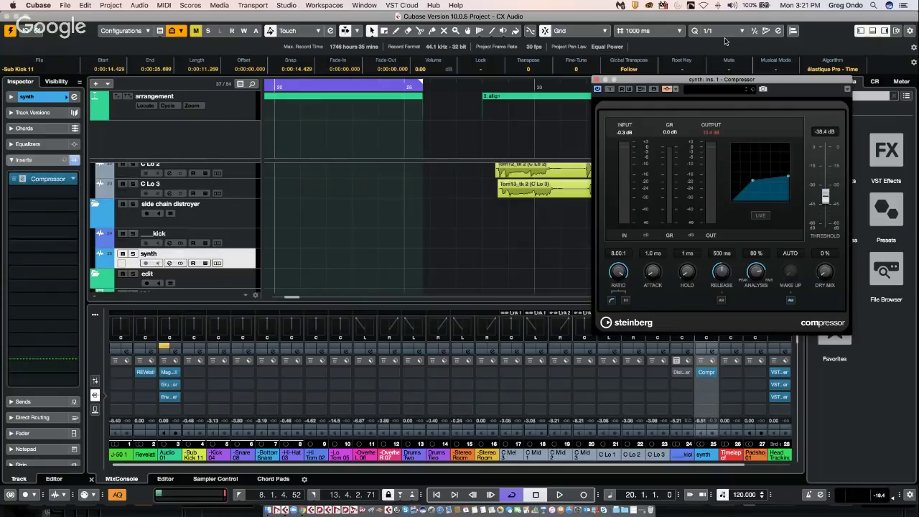
{"action": "left_click_drag", "start_coordinate": [673, 82], "coordinate": [400, 90]}
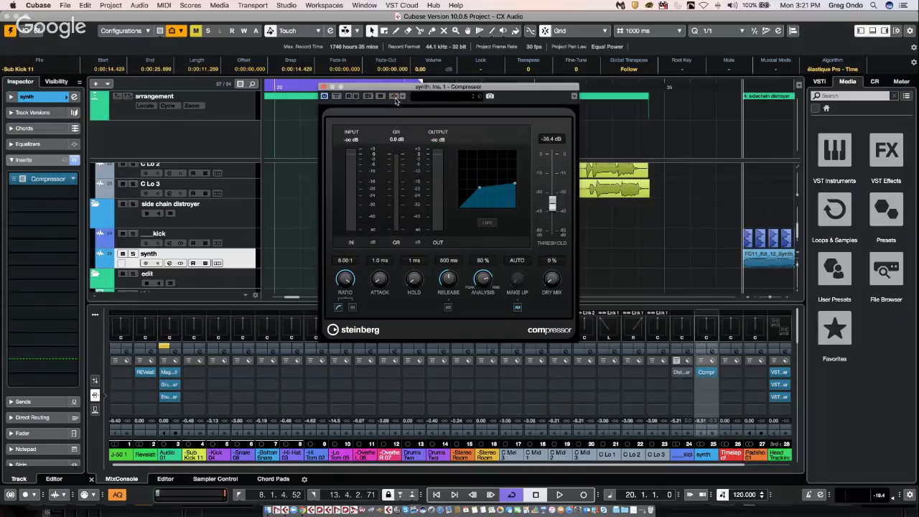
{"action": "left_click", "coordinate": [393, 96]}
Step: Route the kick track's first send to the side-chain of the synth's Compressor and activate the send
{"action": "left_click", "coordinate": [235, 244]}
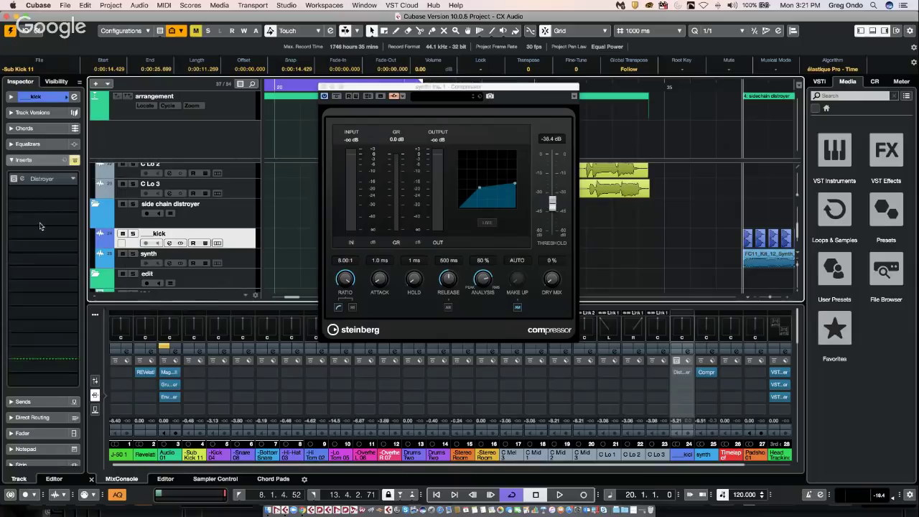
{"action": "left_click", "coordinate": [44, 403]}
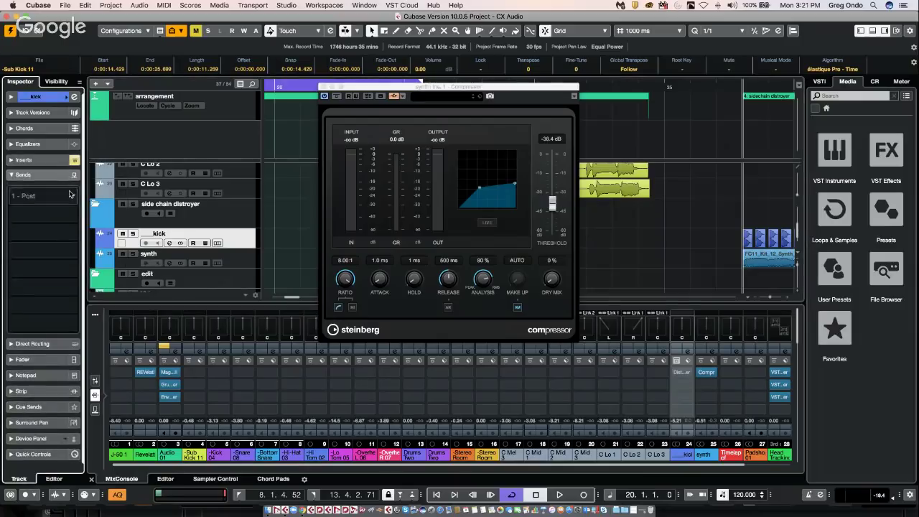
{"action": "left_click", "coordinate": [43, 195]}
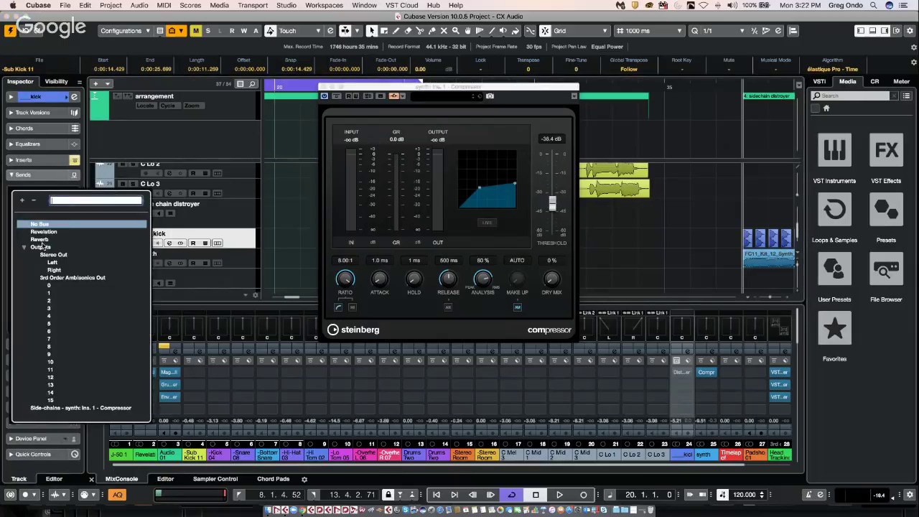
{"action": "left_click", "coordinate": [114, 408]}
{"action": "left_click", "coordinate": [354, 87]}
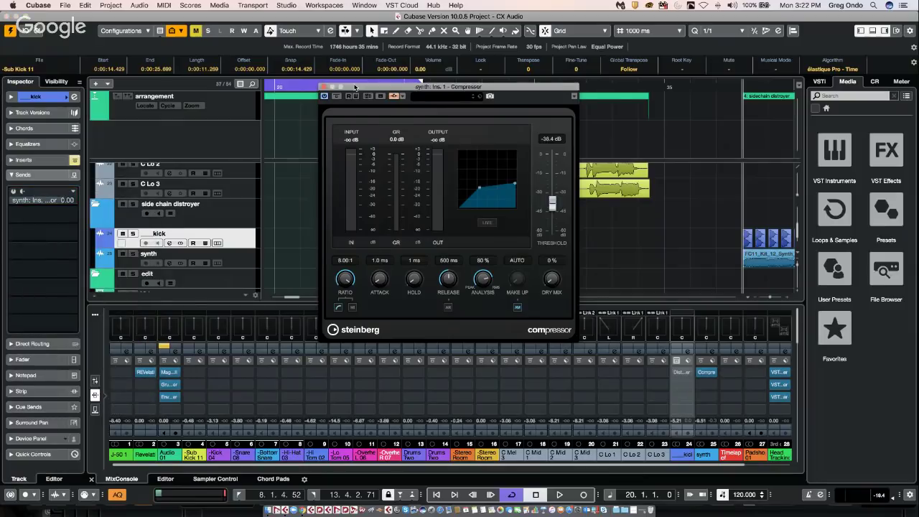
{"action": "left_click_drag", "start_coordinate": [355, 87], "coordinate": [371, 149]}
{"action": "left_click", "coordinate": [279, 118]}
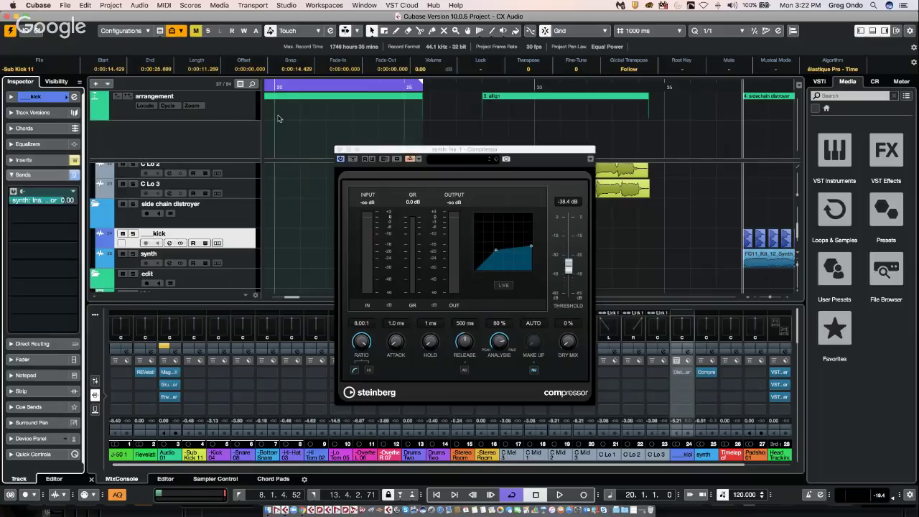
Step: Play the kick and synth with the side-chained Compressor in view, and stop playback
{"action": "left_click_drag", "start_coordinate": [474, 152], "coordinate": [471, 157]}
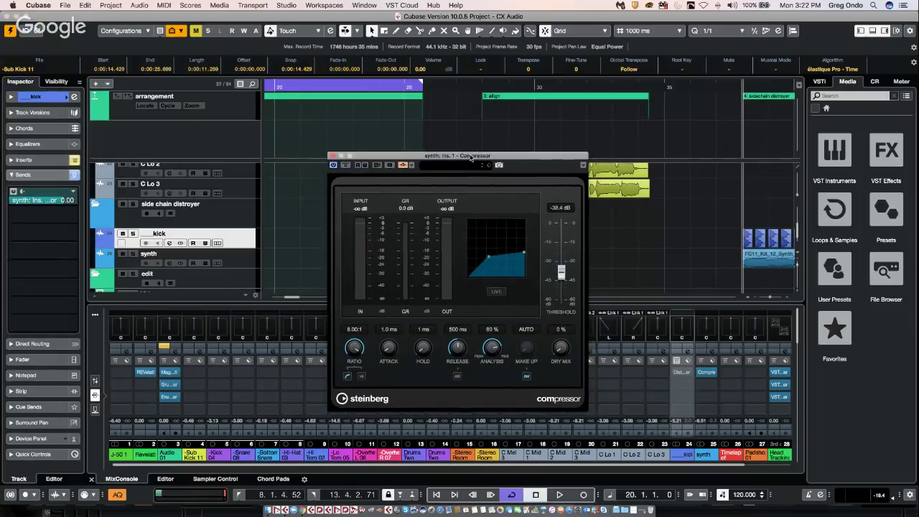
{"action": "key", "text": "space"}
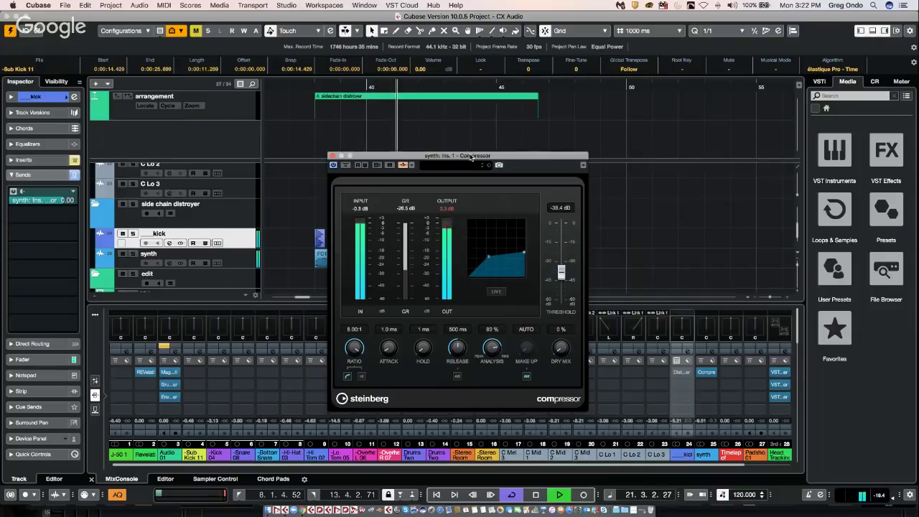
{"action": "key", "text": "space"}
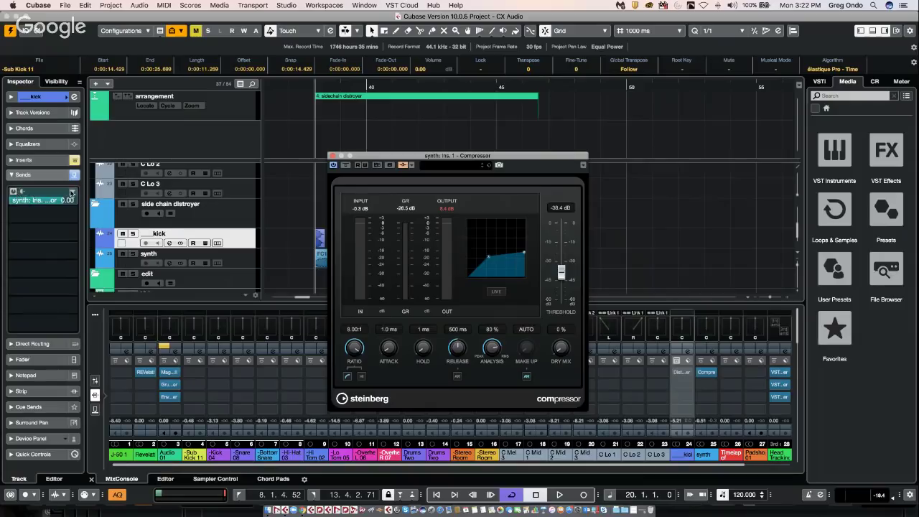
Step: Remove the Compressor side-chain send from the kick track and move the Compressor window up
{"action": "left_click", "coordinate": [33, 200]}
{"action": "left_click", "coordinate": [39, 225]}
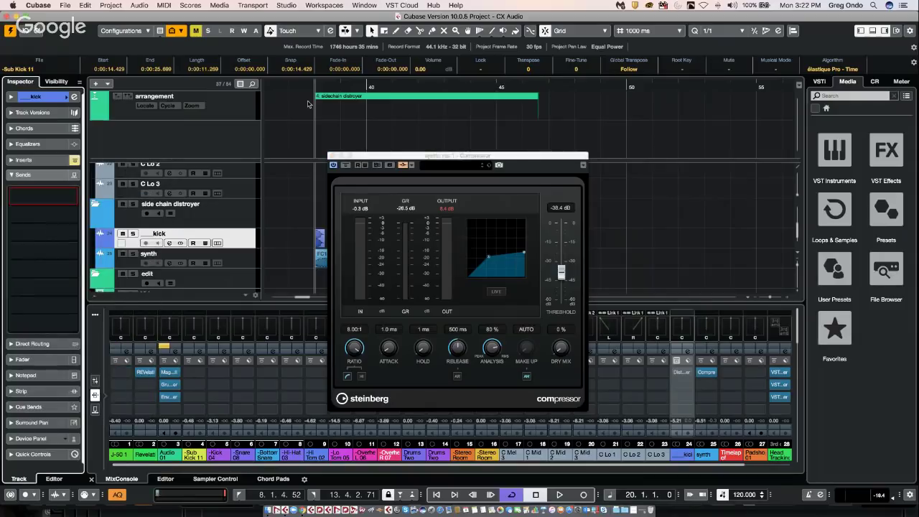
{"action": "left_click_drag", "start_coordinate": [373, 154], "coordinate": [378, 81]}
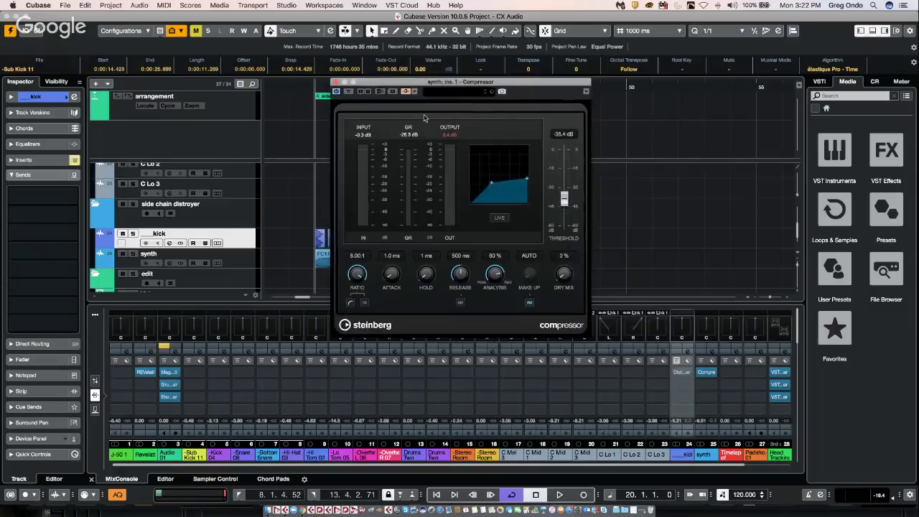
Step: Add the kick track as a side-chain input from within the Compressor on the synth track's first insert
{"action": "left_click", "coordinate": [225, 265]}
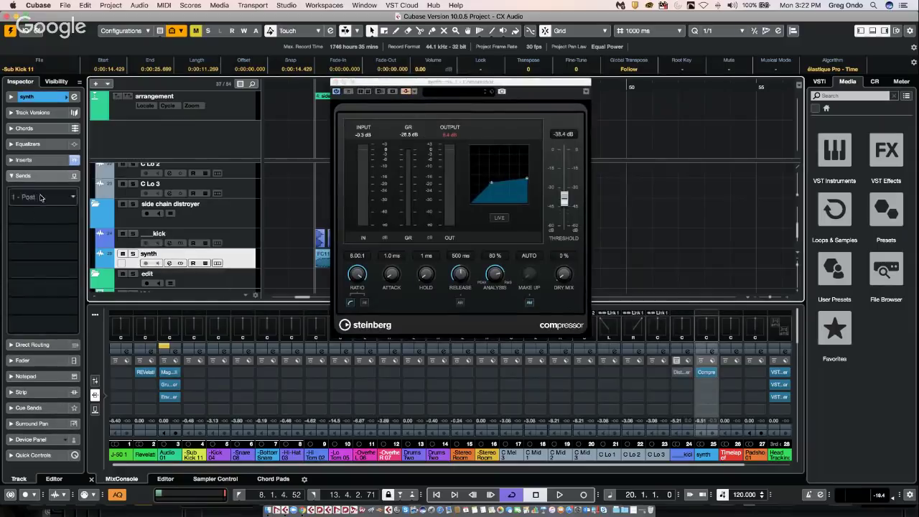
{"action": "left_click", "coordinate": [48, 160]}
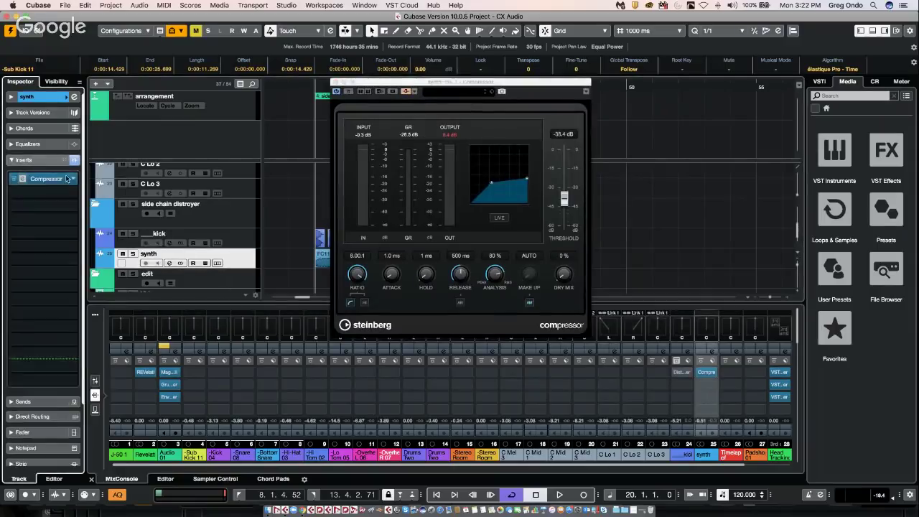
{"action": "left_click", "coordinate": [415, 92]}
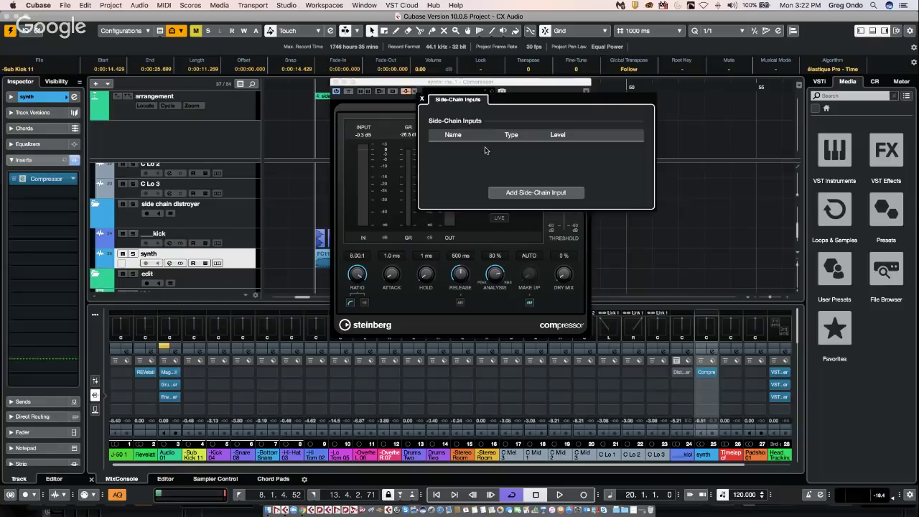
{"action": "left_click", "coordinate": [522, 195]}
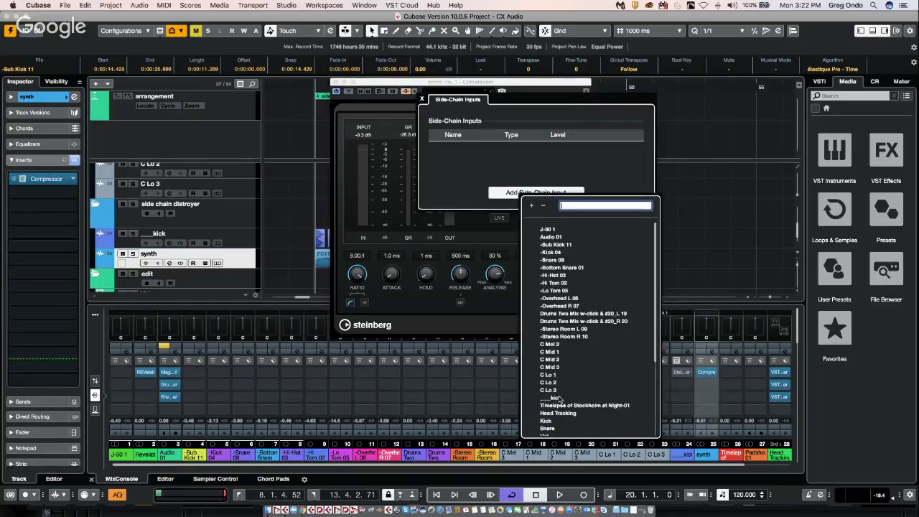
{"action": "left_click", "coordinate": [424, 134]}
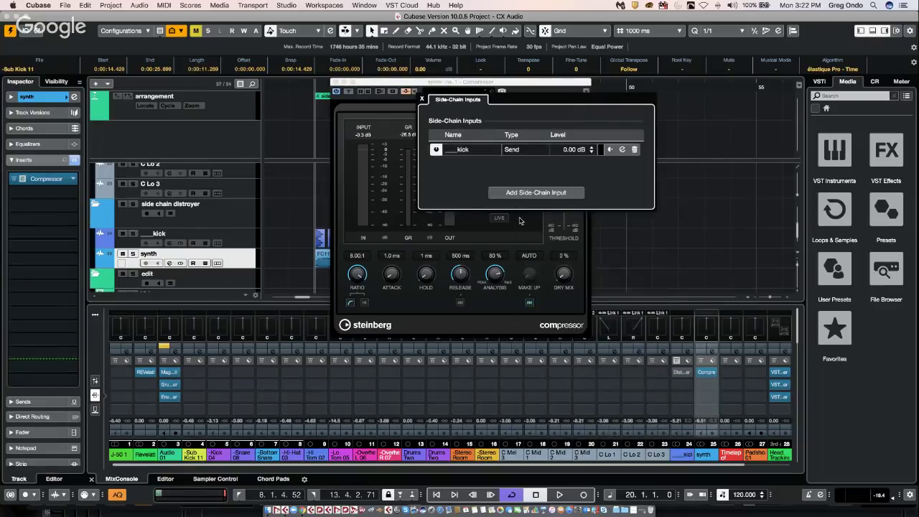
{"action": "left_click", "coordinate": [317, 88]}
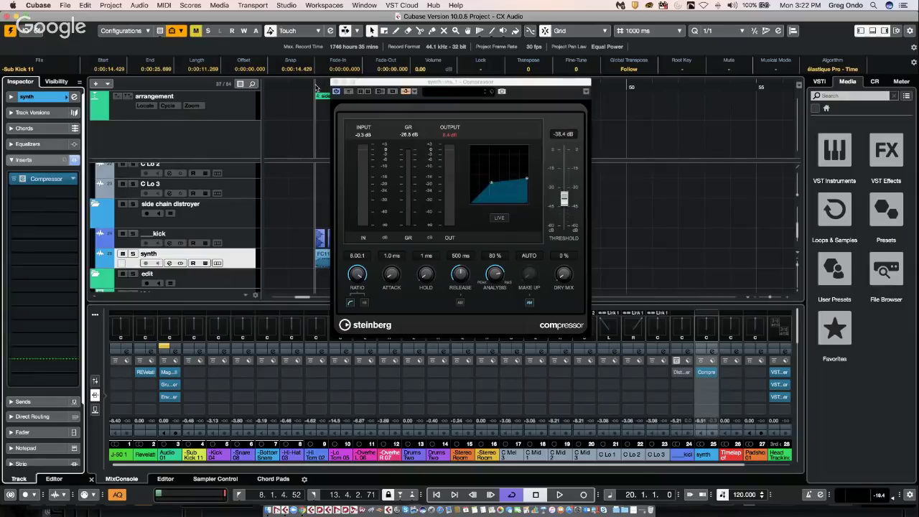
Step: Play the side-chained synth while viewing the other available side-chain sources, then close the Compressor and stop playback
{"action": "key", "text": "space"}
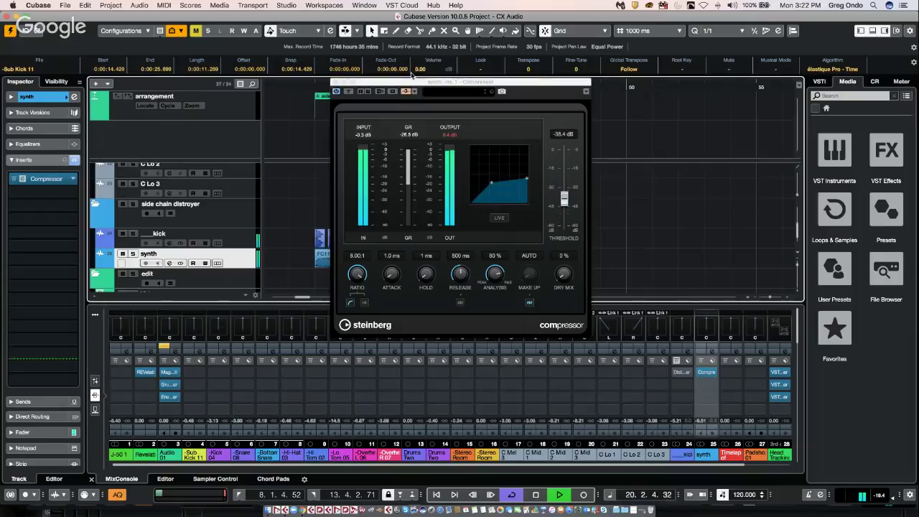
{"action": "left_click", "coordinate": [407, 91]}
{"action": "left_click", "coordinate": [510, 193]}
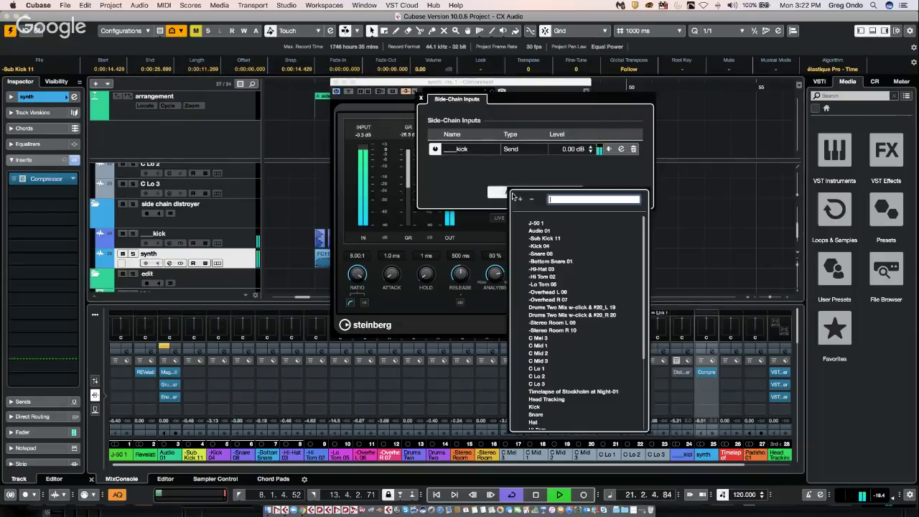
{"action": "scroll", "coordinate": [549, 306], "scroll_direction": "down", "scroll_amount": 5}
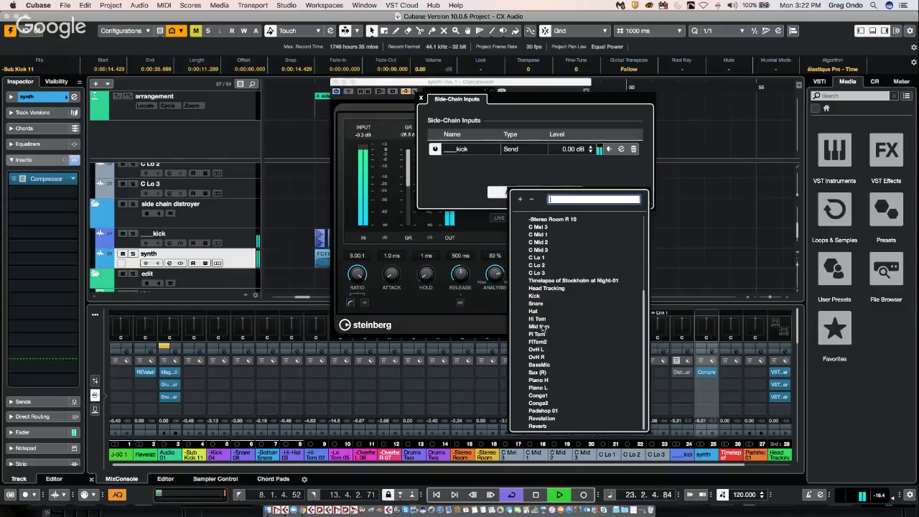
{"action": "left_click", "coordinate": [305, 172]}
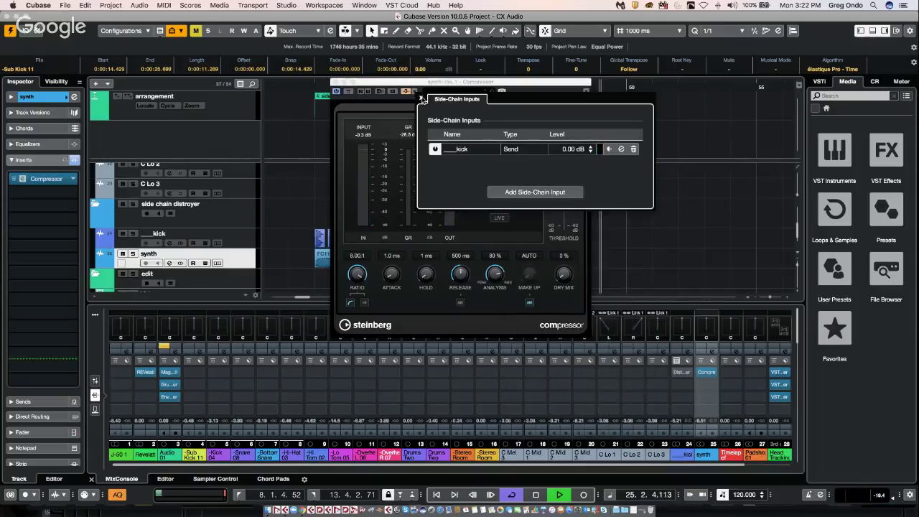
{"action": "left_click", "coordinate": [422, 97]}
{"action": "key", "text": "super+w"}
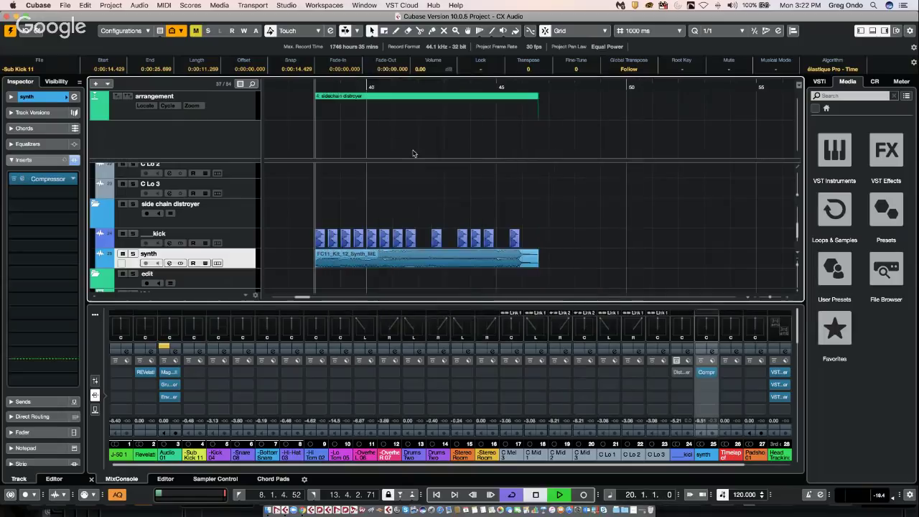
{"action": "key", "text": "space"}
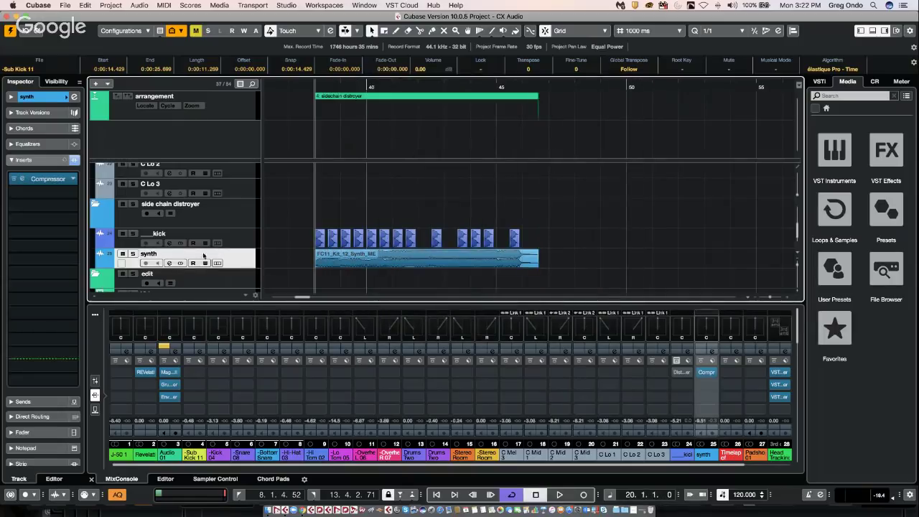
Step: Examine the kick track's send to the synth's Compressor alongside the plug-in's side-chain inputs, then close the Compressor
{"action": "left_click", "coordinate": [43, 179]}
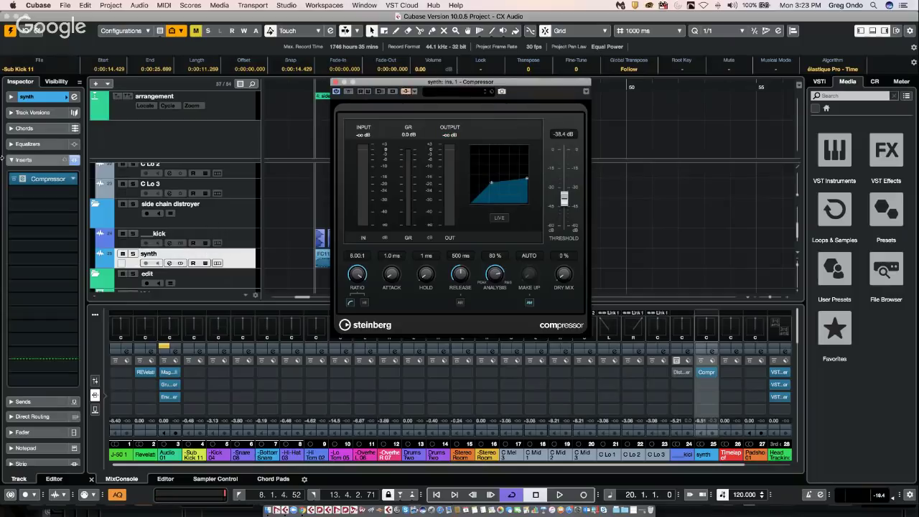
{"action": "left_click", "coordinate": [234, 239]}
{"action": "left_click", "coordinate": [28, 402]}
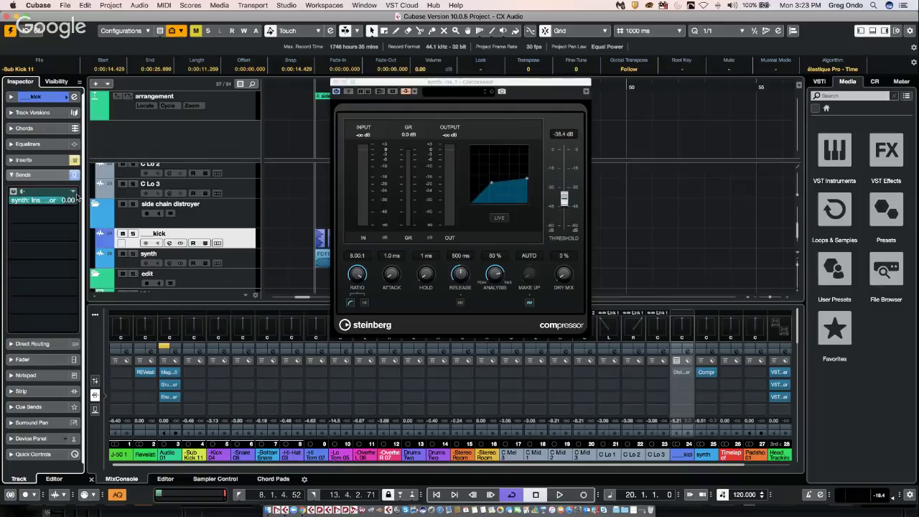
{"action": "left_click", "coordinate": [414, 93]}
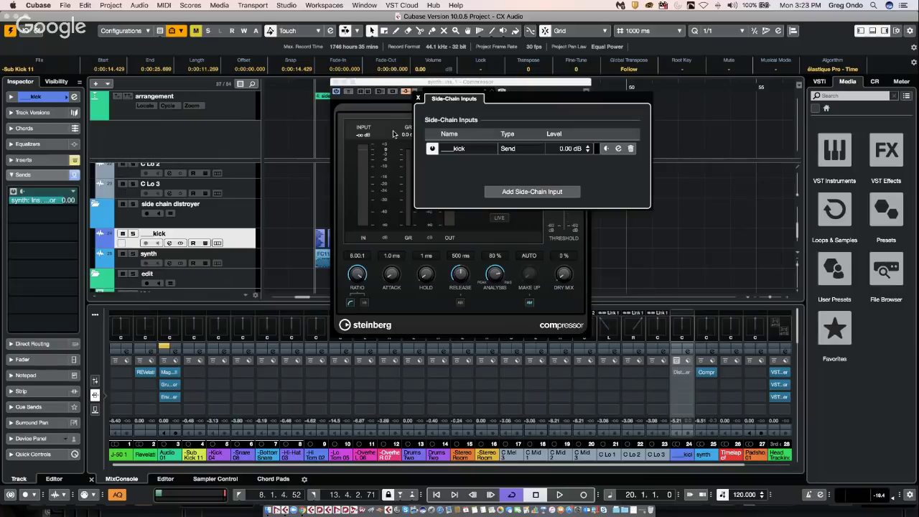
{"action": "left_click", "coordinate": [418, 98]}
{"action": "left_click", "coordinate": [336, 82]}
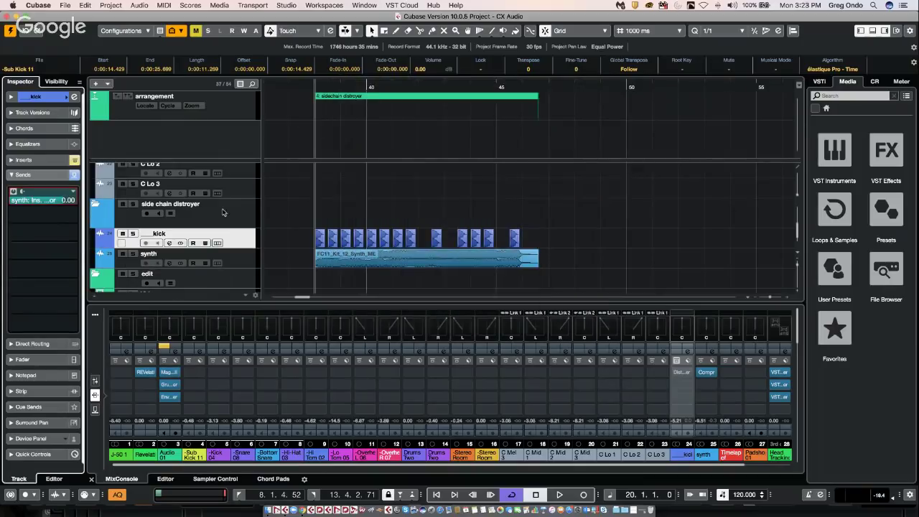
Step: Place the project cursor at the start of the align section and enlarge the height of the C Mel 3 track
{"action": "scroll", "coordinate": [314, 186], "scroll_direction": "up", "scroll_amount": 10}
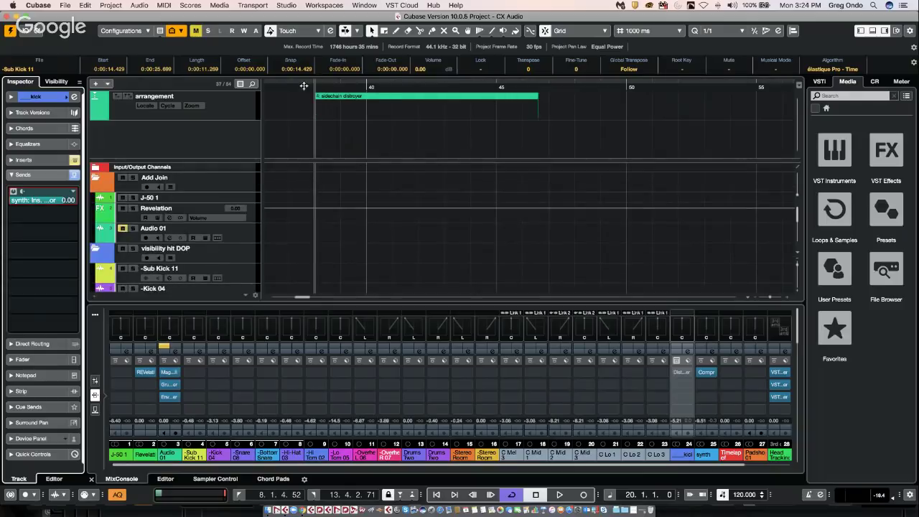
{"action": "left_click_drag", "start_coordinate": [304, 85], "coordinate": [431, 158]}
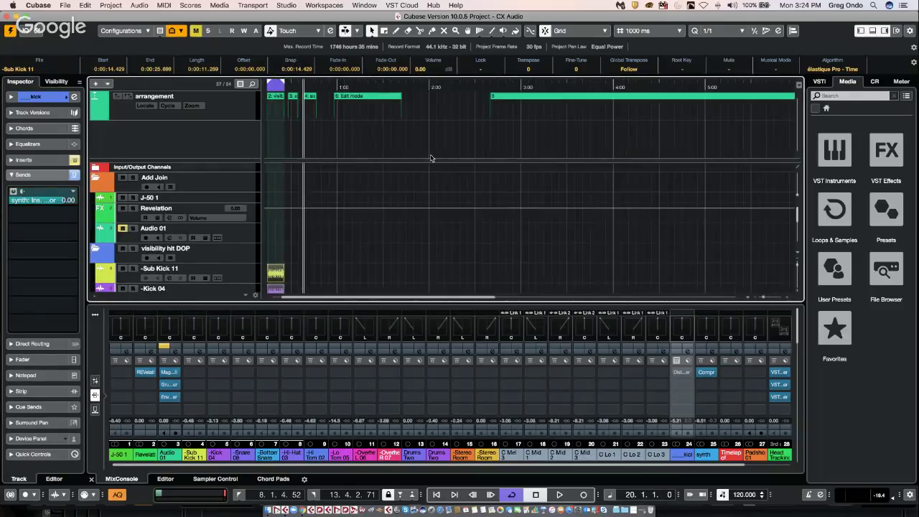
{"action": "scroll", "coordinate": [441, 180], "scroll_direction": "down", "scroll_amount": 5}
{"action": "scroll", "coordinate": [441, 182], "scroll_direction": "up", "scroll_amount": 5}
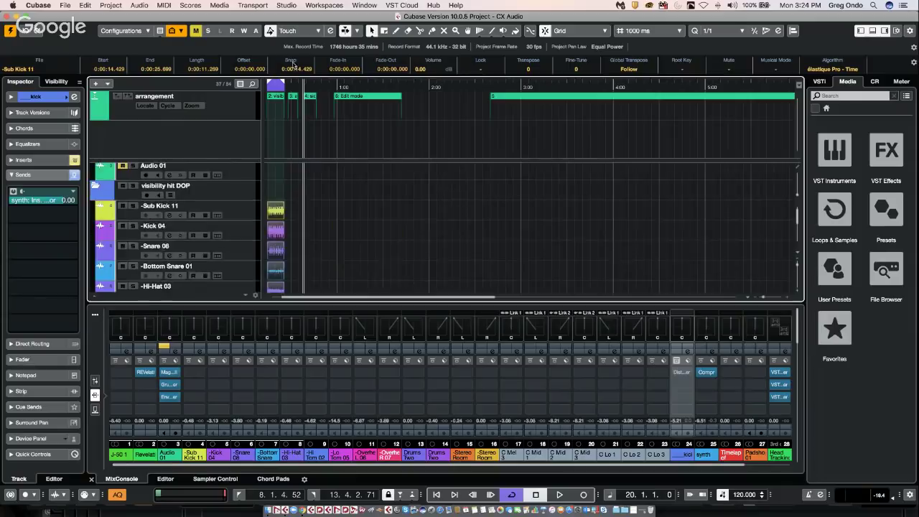
{"action": "left_click_drag", "start_coordinate": [312, 79], "coordinate": [257, 133]}
{"action": "scroll", "coordinate": [439, 187], "scroll_direction": "down", "scroll_amount": 5}
{"action": "scroll", "coordinate": [438, 187], "scroll_direction": "up", "scroll_amount": 5}
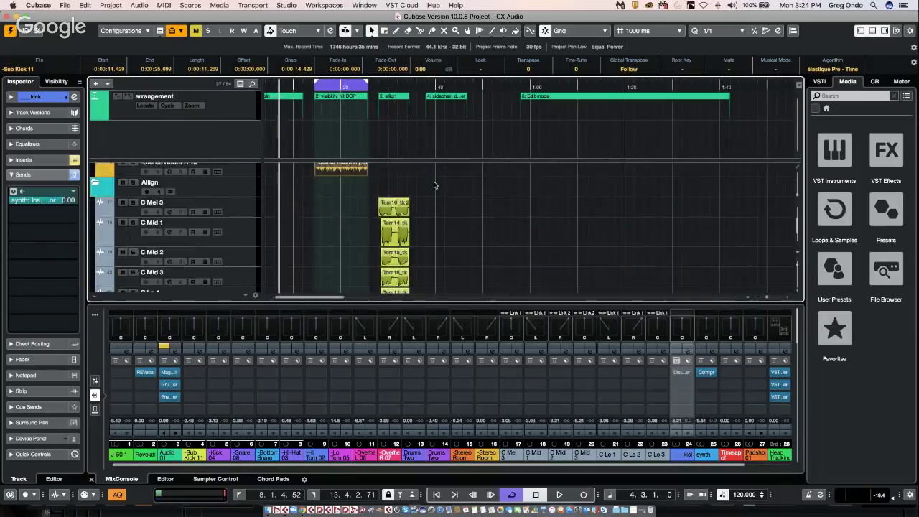
{"action": "left_click", "coordinate": [376, 105]}
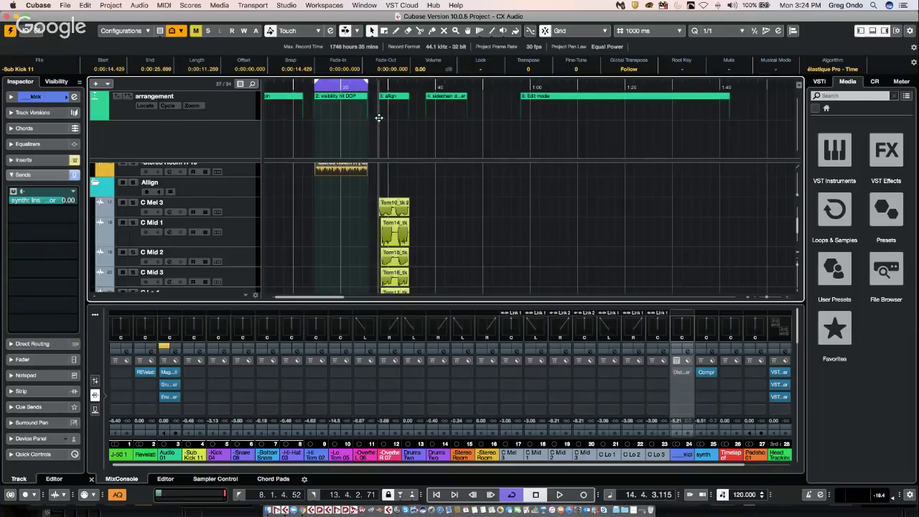
{"action": "key", "text": "h"}
{"action": "key", "text": "h"}
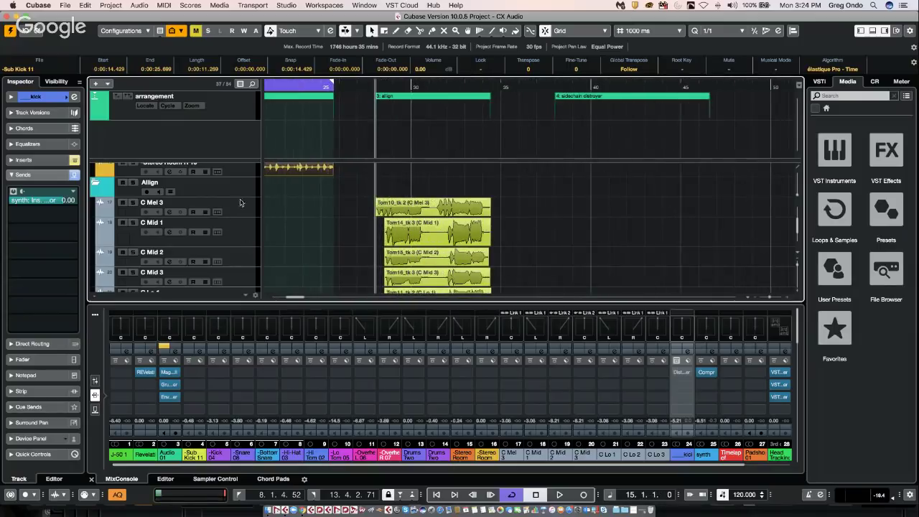
{"action": "left_click", "coordinate": [255, 207]}
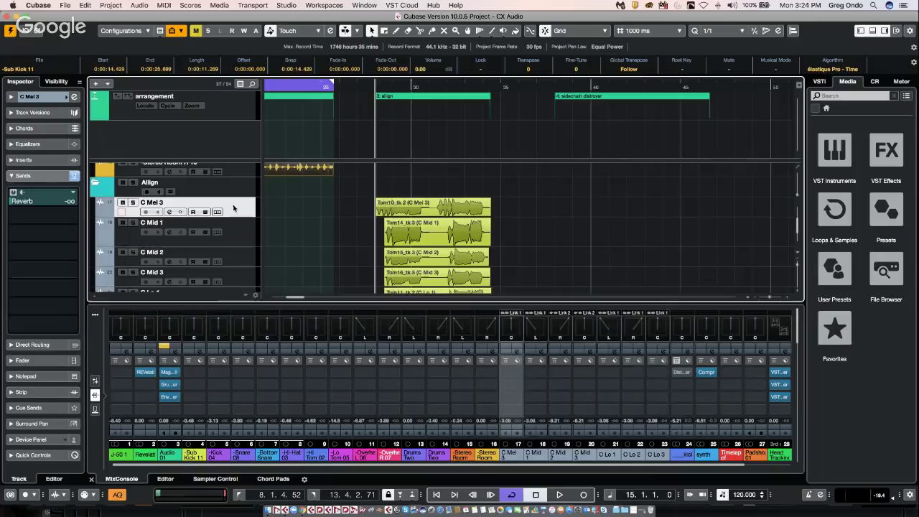
{"action": "left_click_drag", "start_coordinate": [127, 217], "coordinate": [152, 223]}
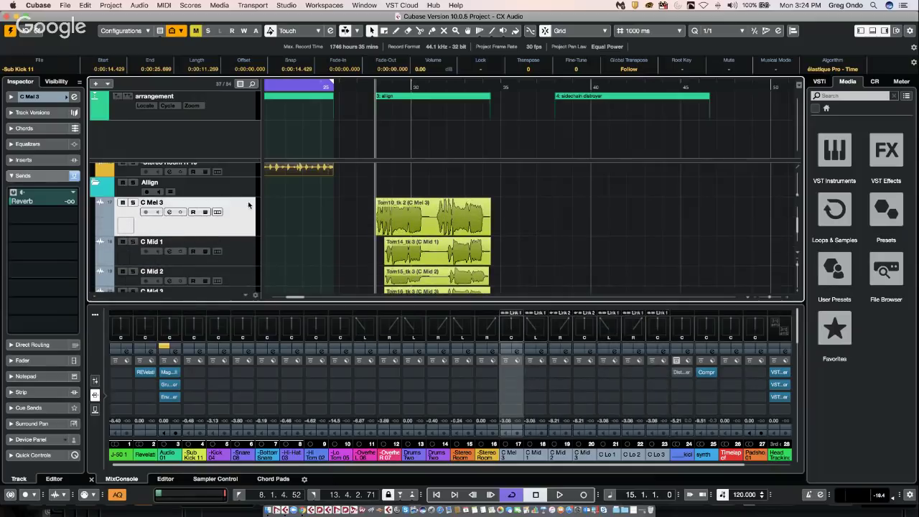
Step: Add second and third track versions to C Mel 3, moving the C Mid 1 and C Mid 2 clips into them at the cursor
{"action": "right_click", "coordinate": [219, 204]}
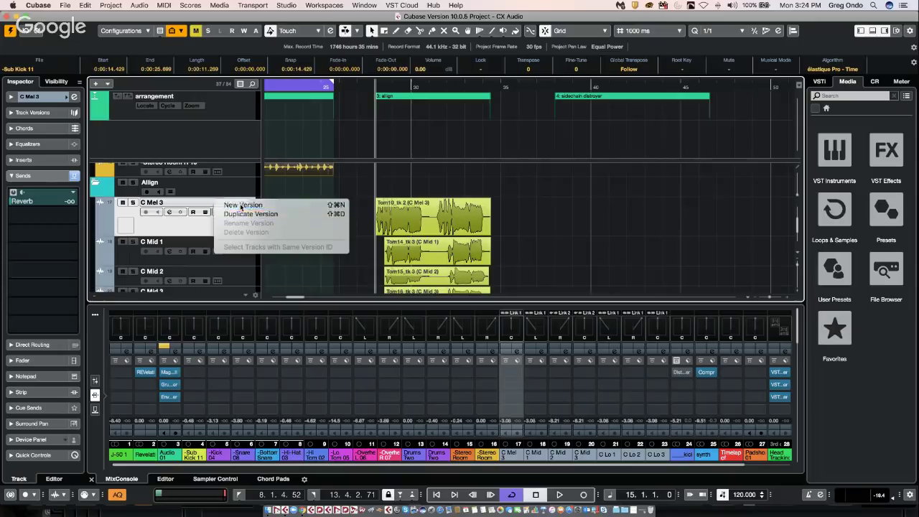
{"action": "left_click", "coordinate": [235, 205]}
{"action": "left_click_drag", "start_coordinate": [414, 254], "coordinate": [407, 215]}
{"action": "left_click", "coordinate": [221, 204]}
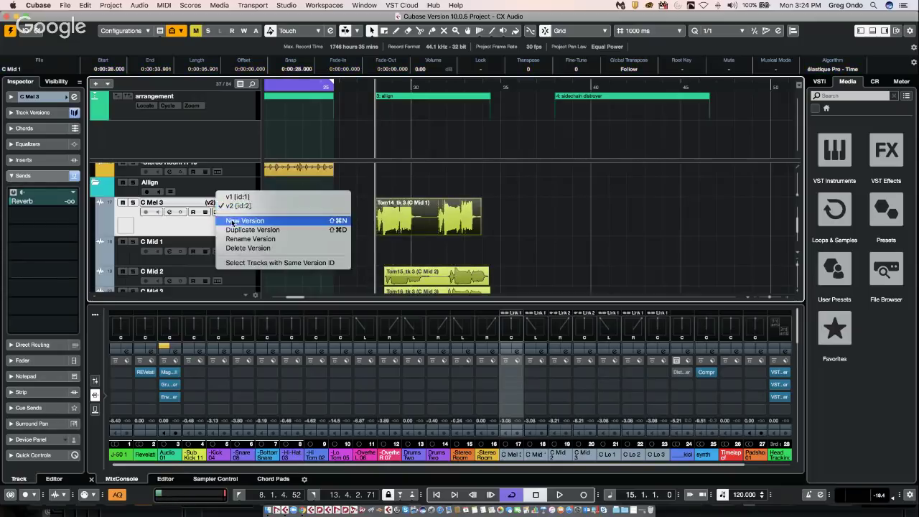
{"action": "left_click", "coordinate": [234, 220]}
{"action": "left_click_drag", "start_coordinate": [396, 281], "coordinate": [393, 225]}
Step: Create a fourth track version on C Mel 3 and move the C Mid 3 clip into it at the cursor
{"action": "left_click", "coordinate": [220, 203]}
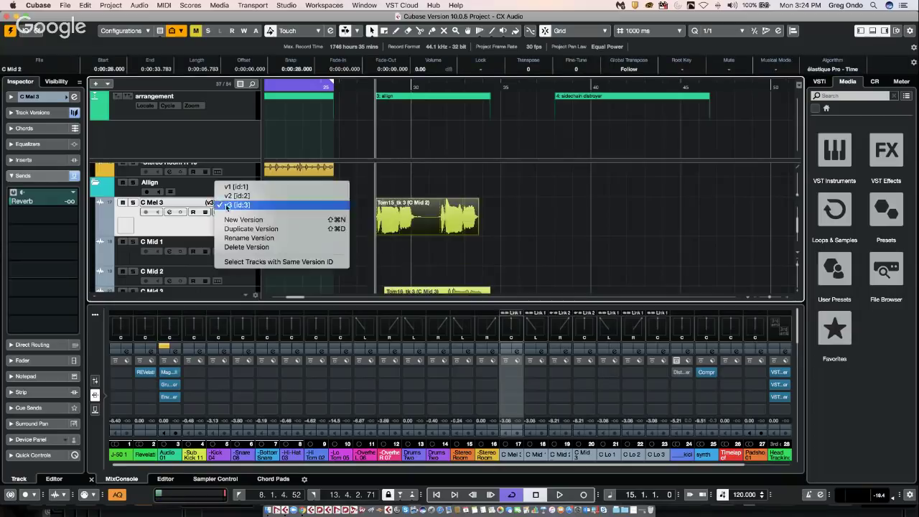
{"action": "key", "text": "Return"}
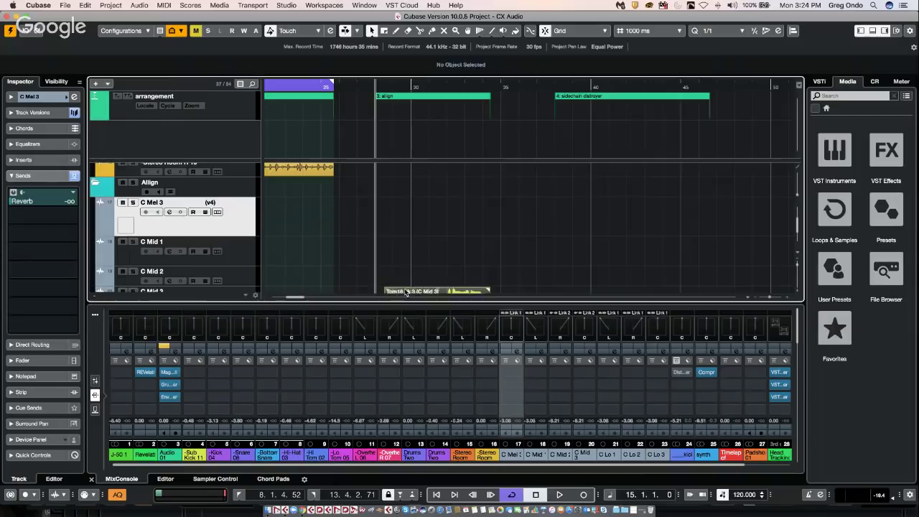
{"action": "left_click_drag", "start_coordinate": [403, 291], "coordinate": [394, 203]}
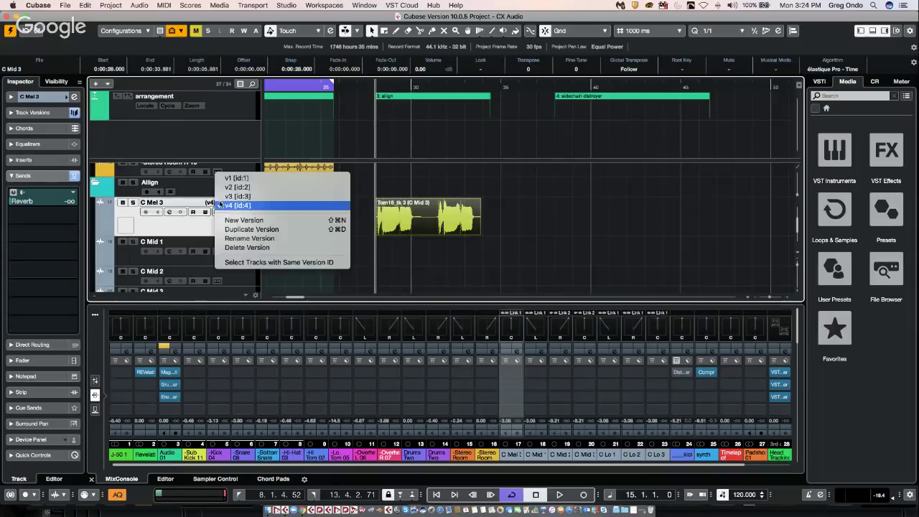
Step: Create a fifth version of C Mel 3, hide the MixConsole zone, and move the C Lo 1 clip into the version at the cursor
{"action": "left_click", "coordinate": [220, 203]}
{"action": "left_click", "coordinate": [243, 220]}
{"action": "scroll", "coordinate": [457, 251], "scroll_direction": "down", "scroll_amount": 3}
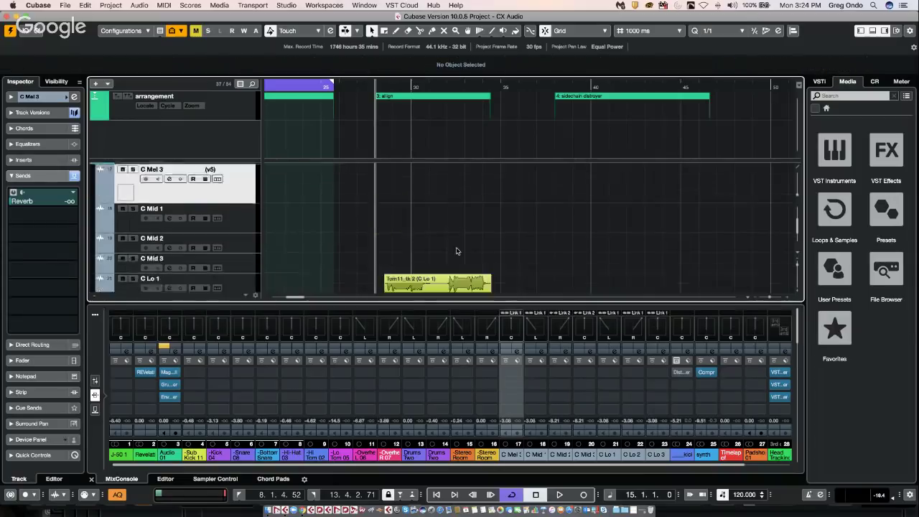
{"action": "scroll", "coordinate": [456, 251], "scroll_direction": "up", "scroll_amount": 5}
{"action": "scroll", "coordinate": [456, 251], "scroll_direction": "down", "scroll_amount": 2}
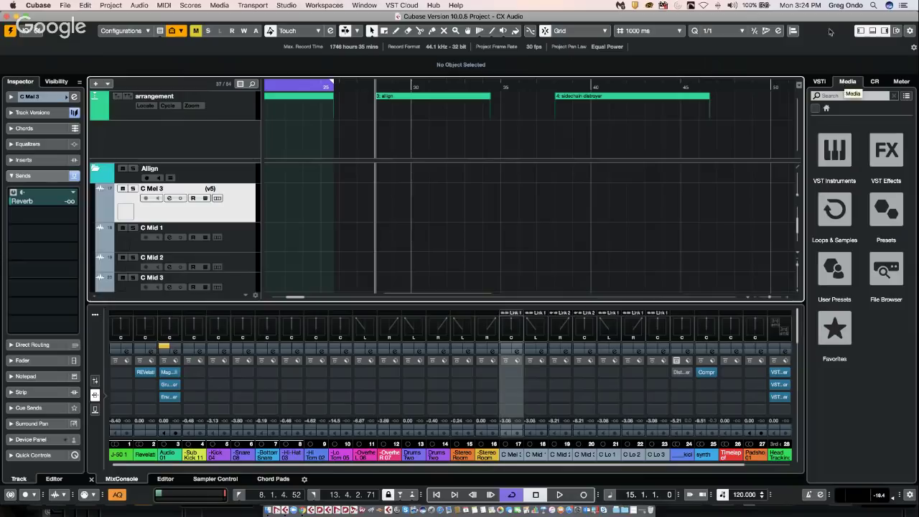
{"action": "left_click", "coordinate": [872, 30]}
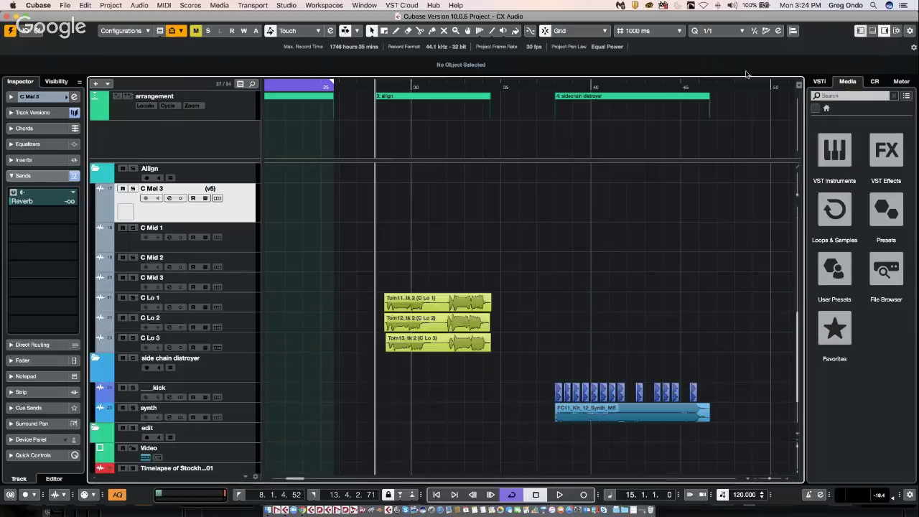
{"action": "left_click_drag", "start_coordinate": [409, 298], "coordinate": [321, 220]}
Step: Create a sixth track version on C Mel 3 and move the C Lo 2 clip into it at the cursor
{"action": "left_click", "coordinate": [219, 189]}
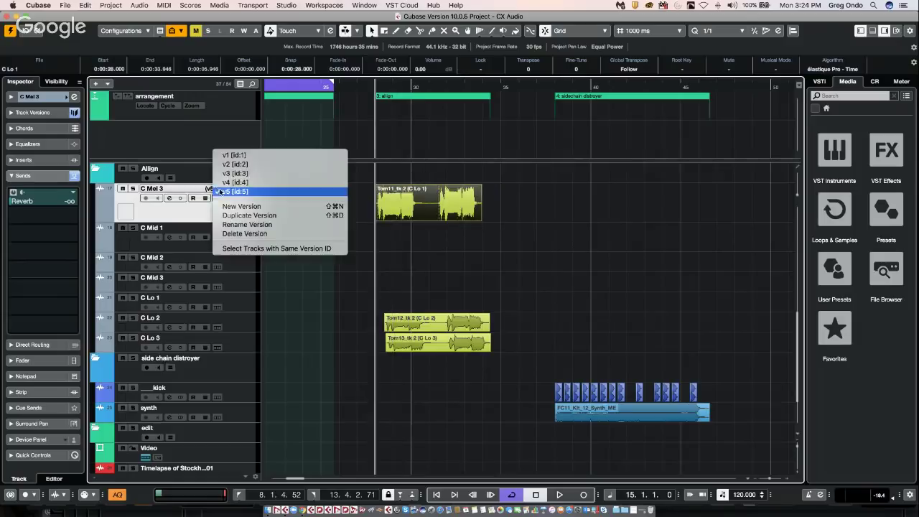
{"action": "left_click", "coordinate": [230, 207]}
{"action": "left_click_drag", "start_coordinate": [419, 330], "coordinate": [410, 201]}
Step: Create a seventh track version on C Mel 3 and move the C Lo 3 clip into it at the cursor
{"action": "left_click", "coordinate": [219, 189]}
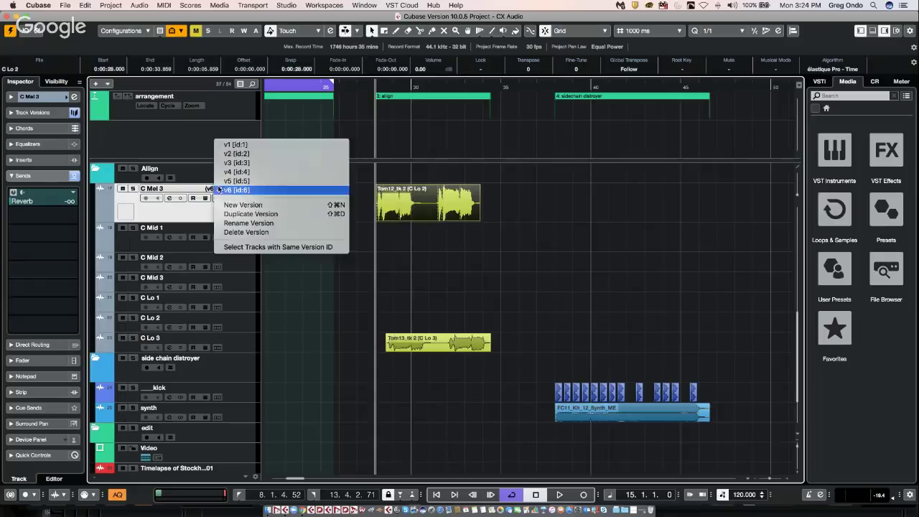
{"action": "left_click", "coordinate": [242, 205]}
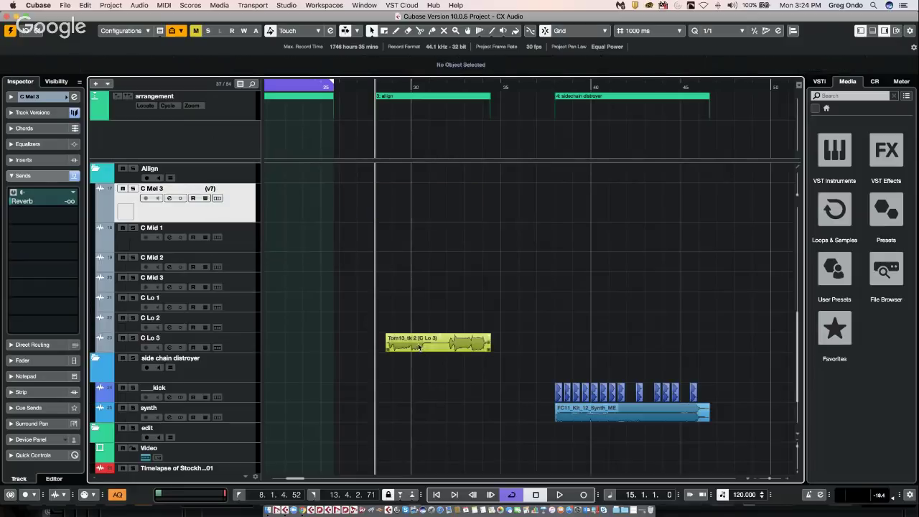
{"action": "left_click_drag", "start_coordinate": [422, 348], "coordinate": [416, 195]}
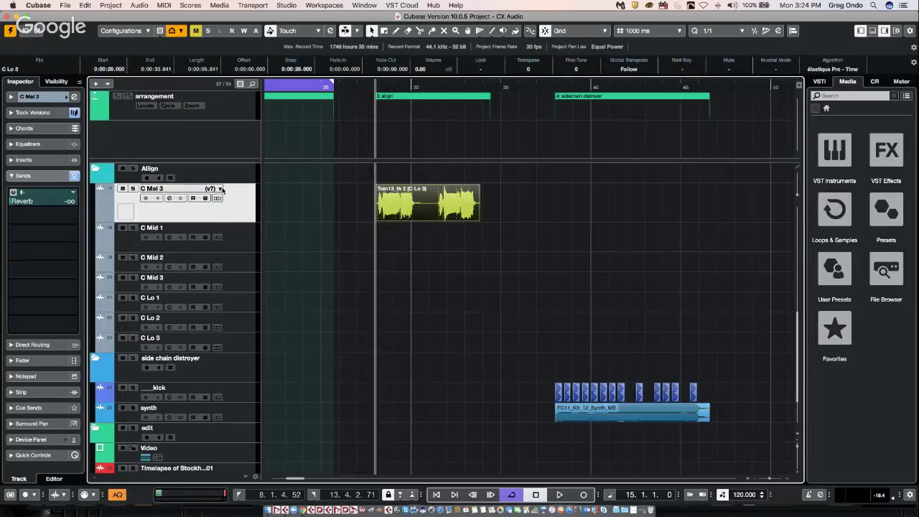
Step: Add an empty eighth version to C Mel 3, check version 4, and return the track to version 1
{"action": "left_click", "coordinate": [221, 189]}
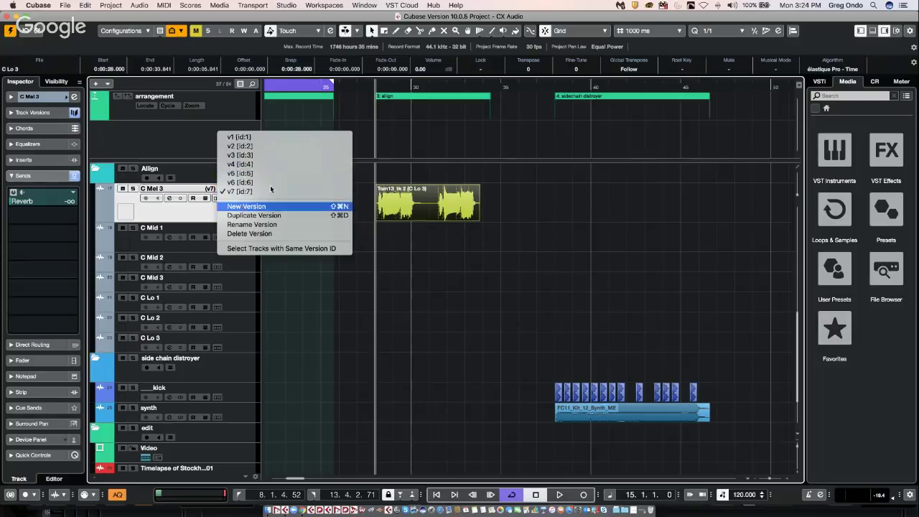
{"action": "left_click", "coordinate": [246, 206]}
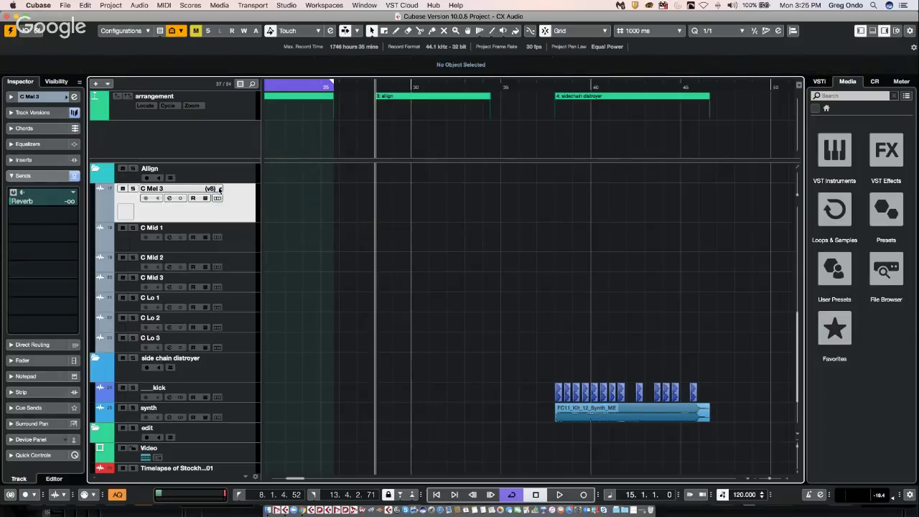
{"action": "left_click", "coordinate": [221, 190]}
{"action": "left_click", "coordinate": [223, 151]}
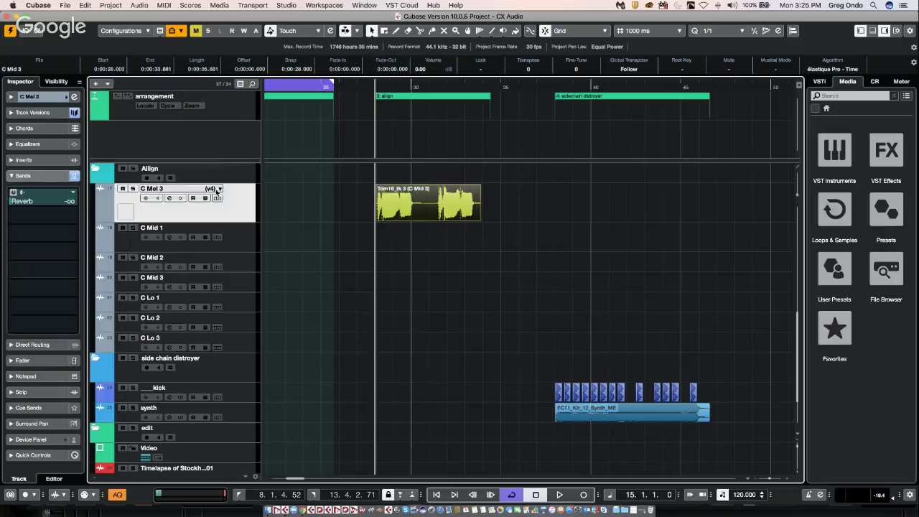
{"action": "left_click", "coordinate": [217, 191]}
{"action": "left_click", "coordinate": [221, 163]}
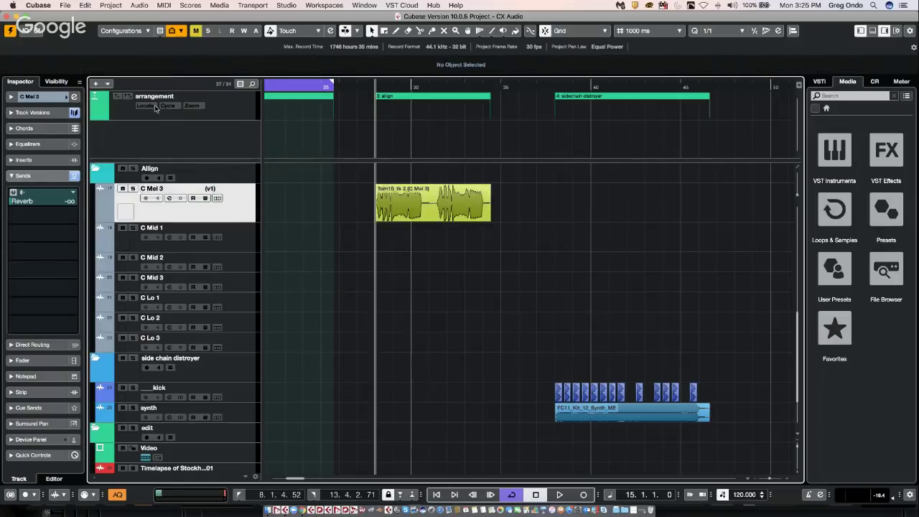
Step: Create lanes from the versions of C Mel 3 and show the track's lanes
{"action": "left_click", "coordinate": [453, 208]}
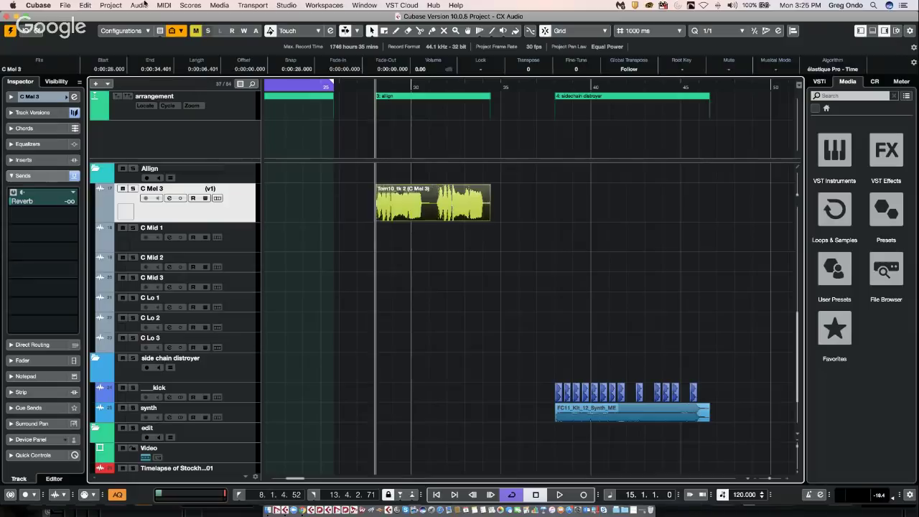
{"action": "left_click", "coordinate": [139, 5]}
{"action": "mouse_move", "coordinate": [111, 5]}
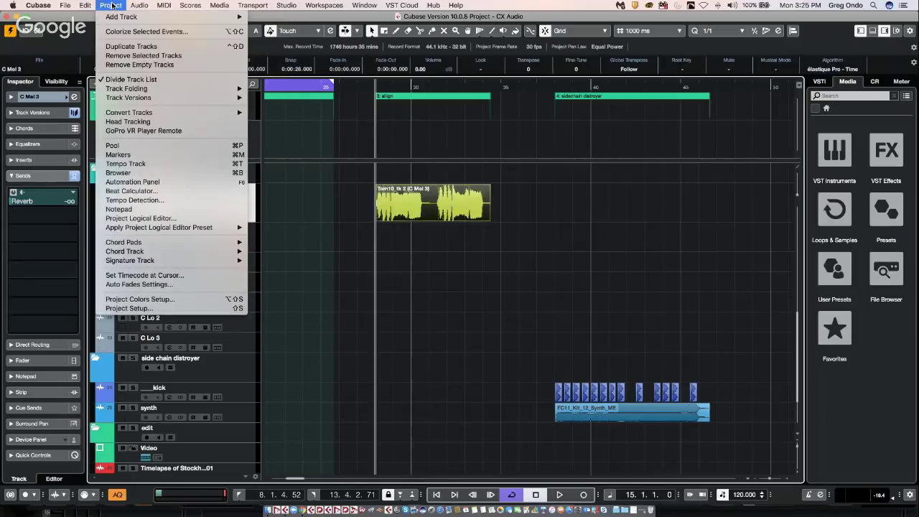
{"action": "mouse_move", "coordinate": [147, 99]}
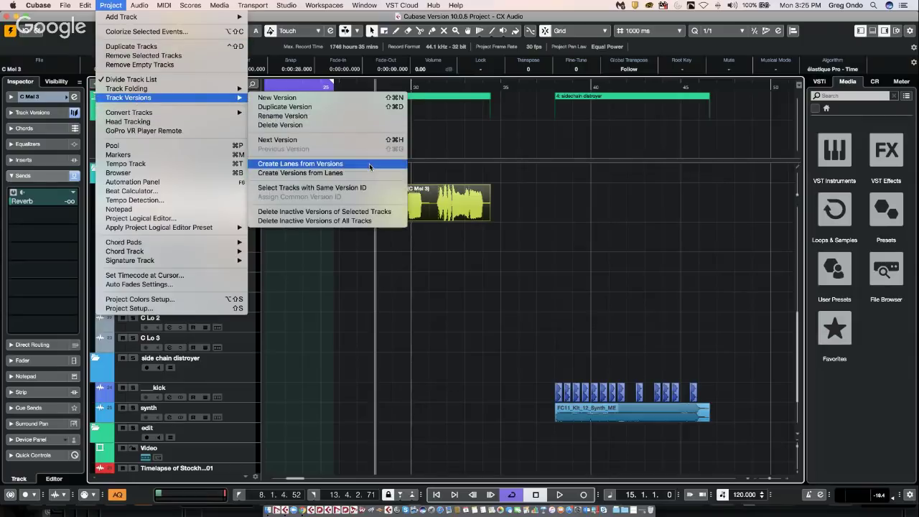
{"action": "left_click", "coordinate": [369, 165]}
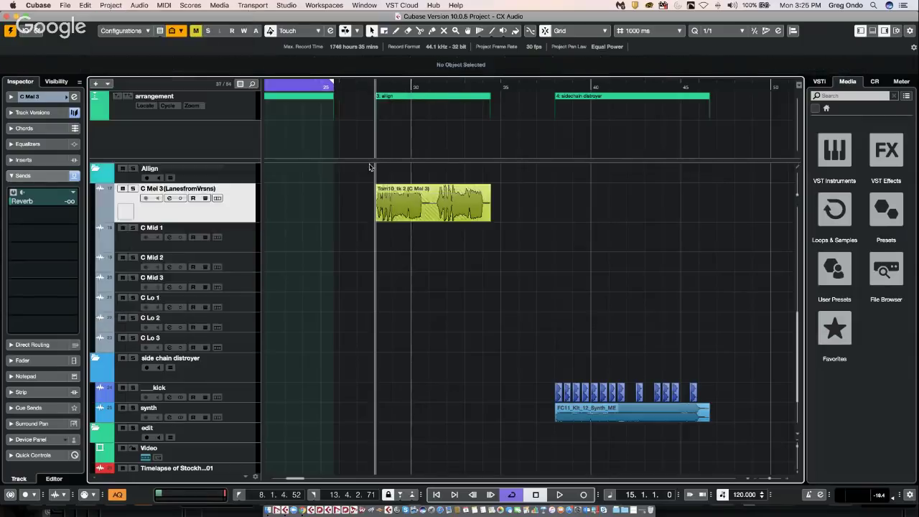
{"action": "left_click", "coordinate": [218, 198]}
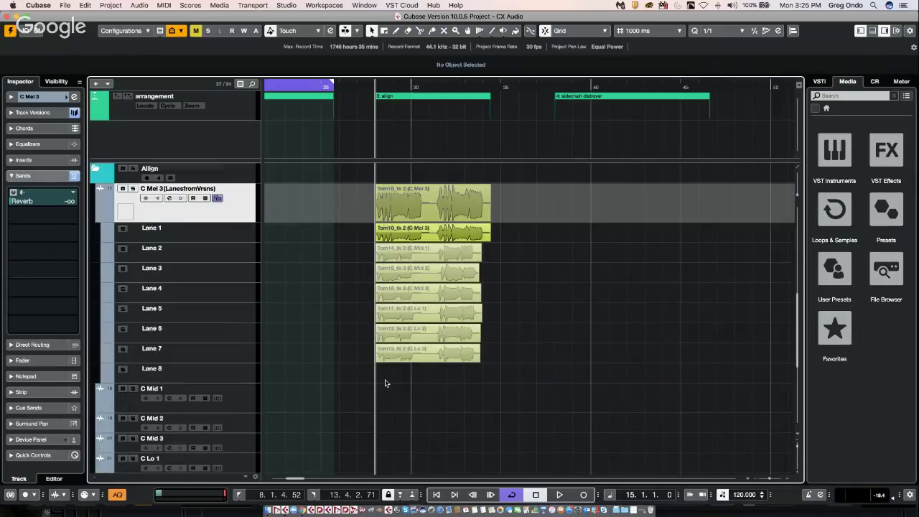
{"action": "left_click", "coordinate": [119, 5]}
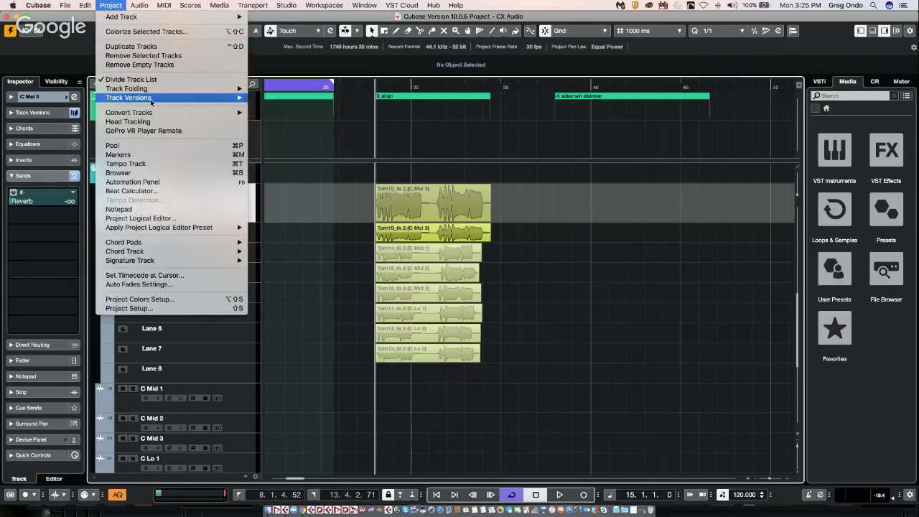
{"action": "mouse_move", "coordinate": [153, 98]}
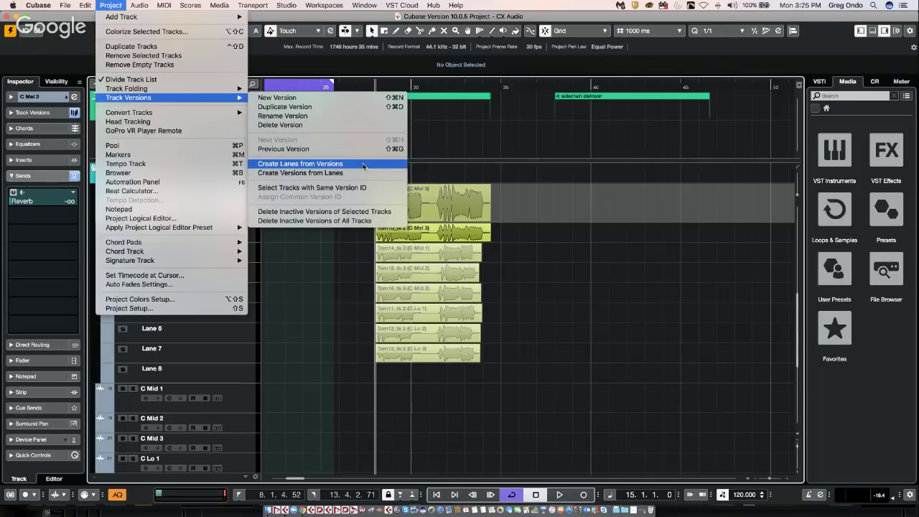
{"action": "left_click", "coordinate": [397, 116]}
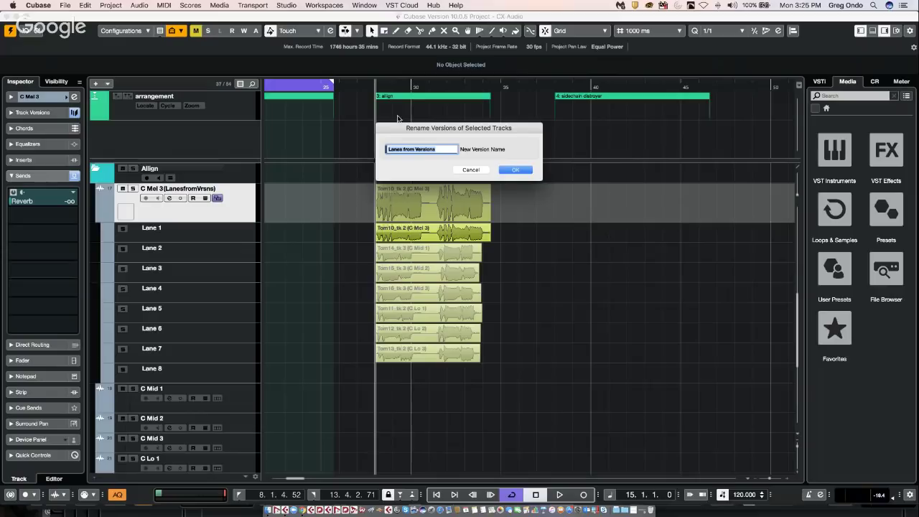
{"action": "left_click", "coordinate": [483, 170]}
Step: Enlarge the Timelapse of Stockholm audio track and place the cursor at about 1:02 in the Edit mode section
{"action": "scroll", "coordinate": [323, 287], "scroll_direction": "up", "scroll_amount": 10}
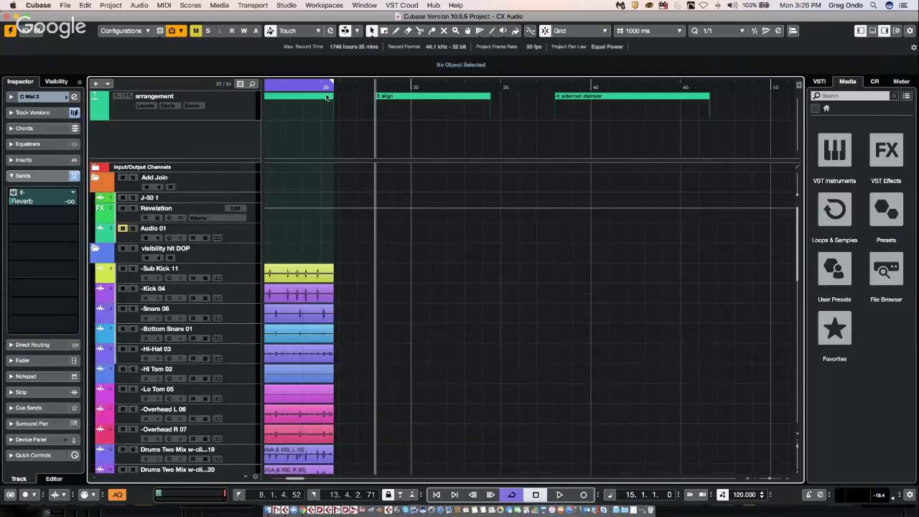
{"action": "left_click", "coordinate": [291, 86]}
{"action": "key", "text": "g"}
{"action": "key", "text": "g"}
{"action": "key", "text": "g"}
{"action": "key", "text": "g"}
{"action": "key", "text": "g"}
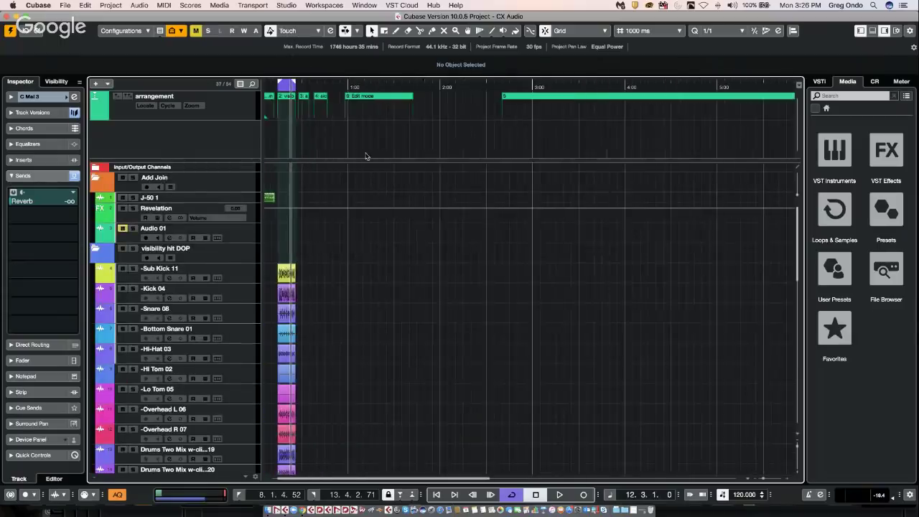
{"action": "scroll", "coordinate": [400, 220], "scroll_direction": "down", "scroll_amount": 15}
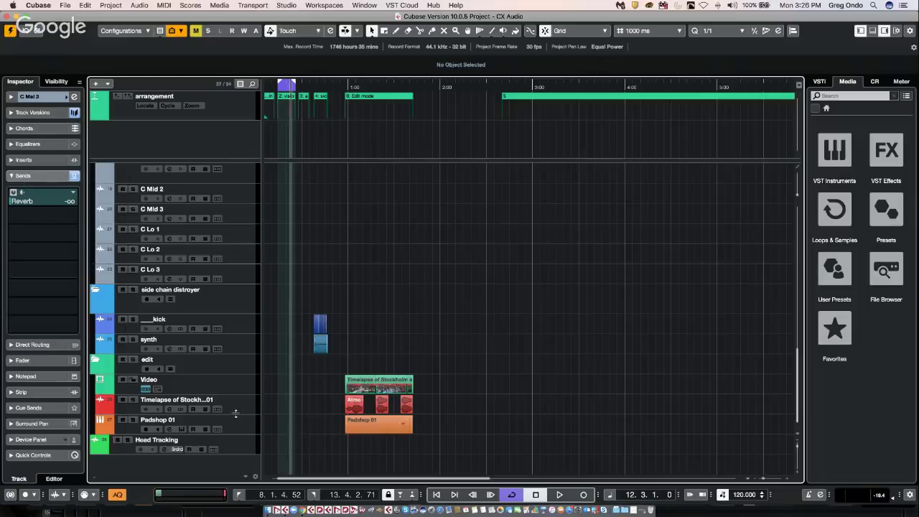
{"action": "left_click_drag", "start_coordinate": [236, 414], "coordinate": [235, 443]}
{"action": "left_click", "coordinate": [350, 86]}
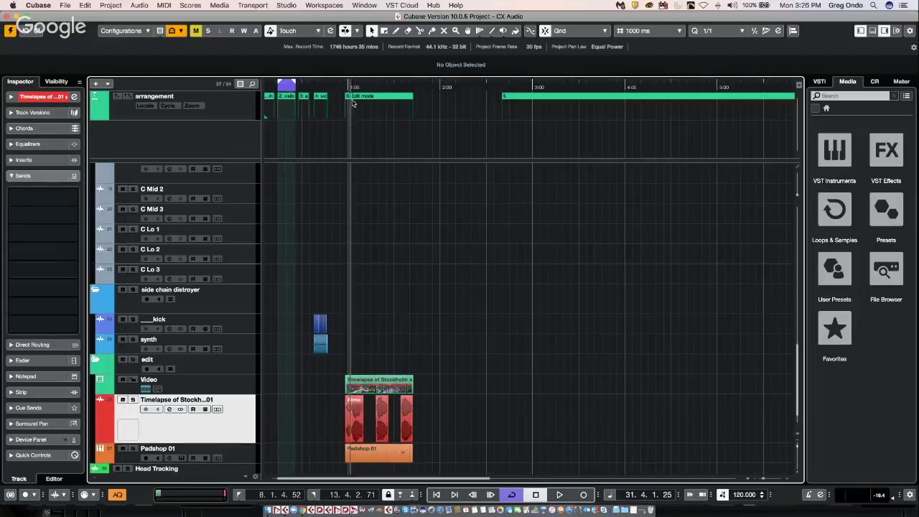
{"action": "key", "text": "h"}
{"action": "key", "text": "h"}
{"action": "key", "text": "h"}
{"action": "key", "text": "h"}
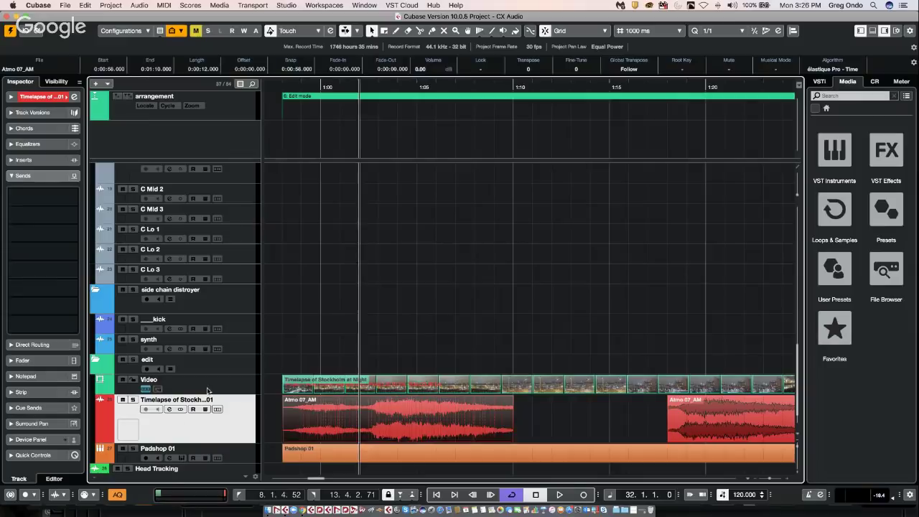
Step: Expand the Timelapse track's basic settings in the Inspector and show the MixConsole zone below the project
{"action": "left_click", "coordinate": [57, 96]}
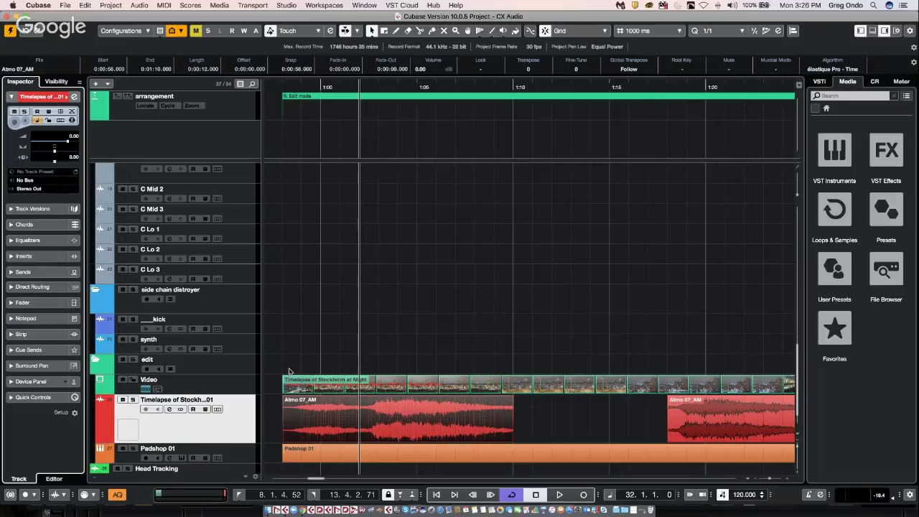
{"action": "left_click", "coordinate": [872, 30]}
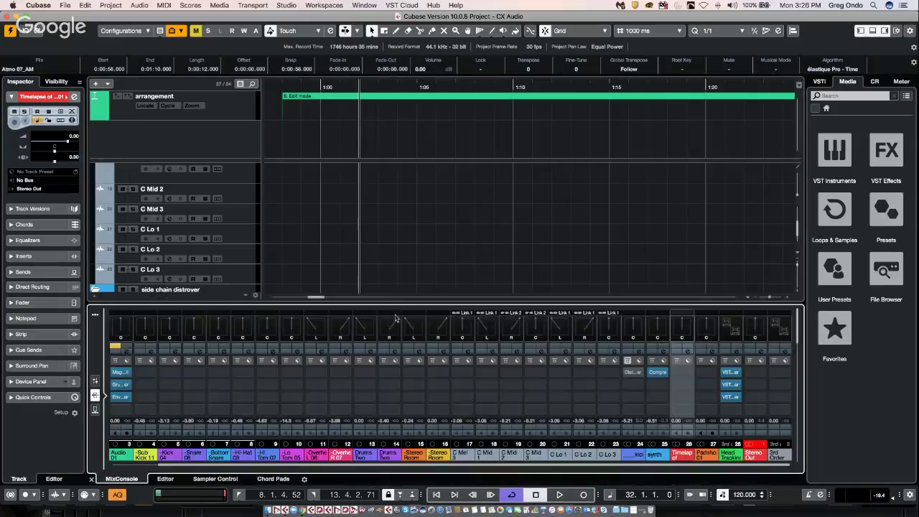
{"action": "scroll", "coordinate": [437, 257], "scroll_direction": "down", "scroll_amount": 5}
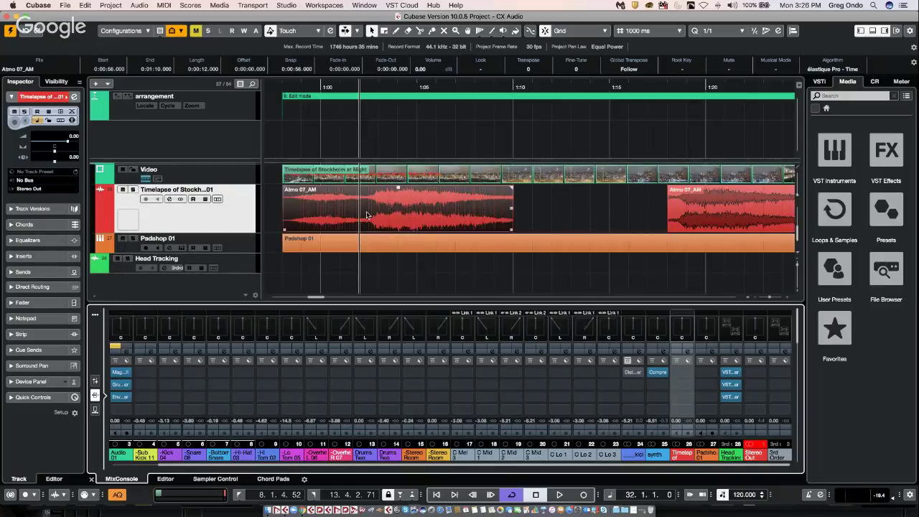
Step: Create a new empty project in the folder offered by the location prompt
{"action": "left_click", "coordinate": [63, 5]}
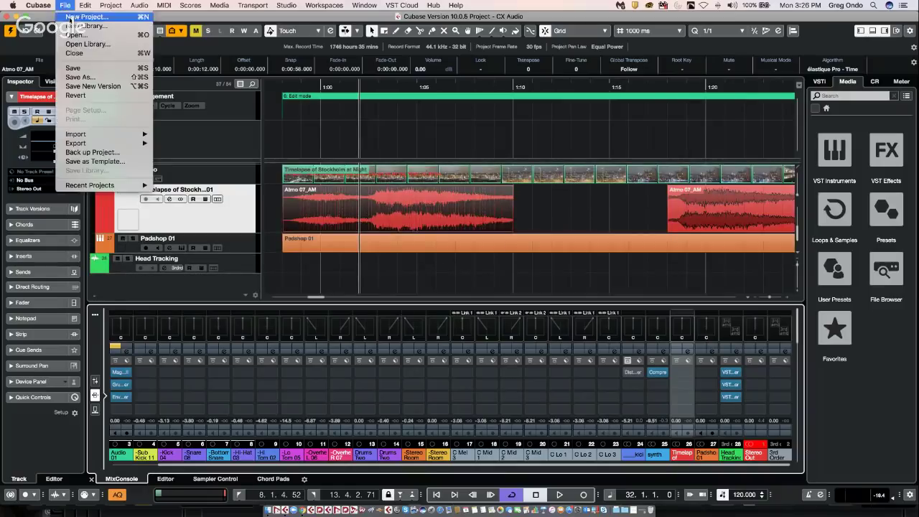
{"action": "left_click", "coordinate": [72, 17]}
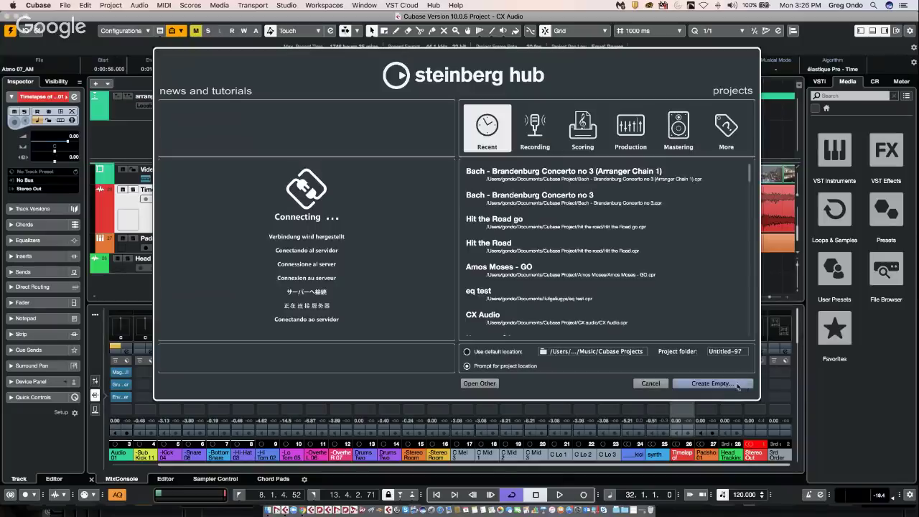
{"action": "left_click", "coordinate": [718, 384]}
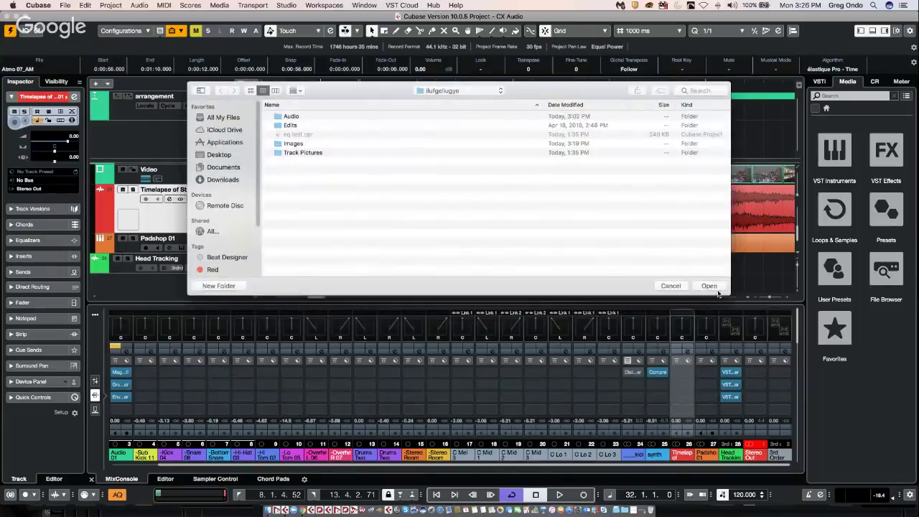
{"action": "key", "text": "Return"}
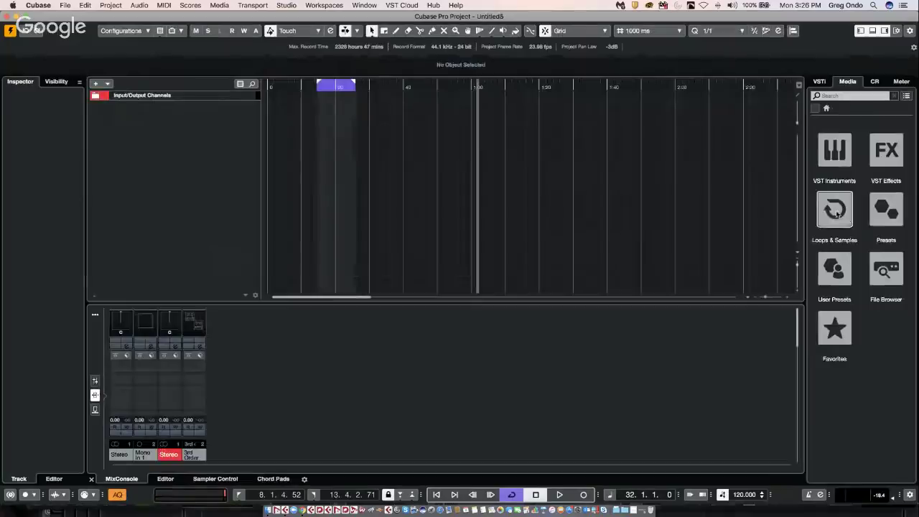
Step: Browse the Rock Pop Toolbox loops and place the 29 Min Jupiter-EGtr-Pwr1-Chorus A loop on a new track at 11 seconds
{"action": "left_click", "coordinate": [835, 209]}
{"action": "scroll", "coordinate": [853, 373], "scroll_direction": "down", "scroll_amount": 10}
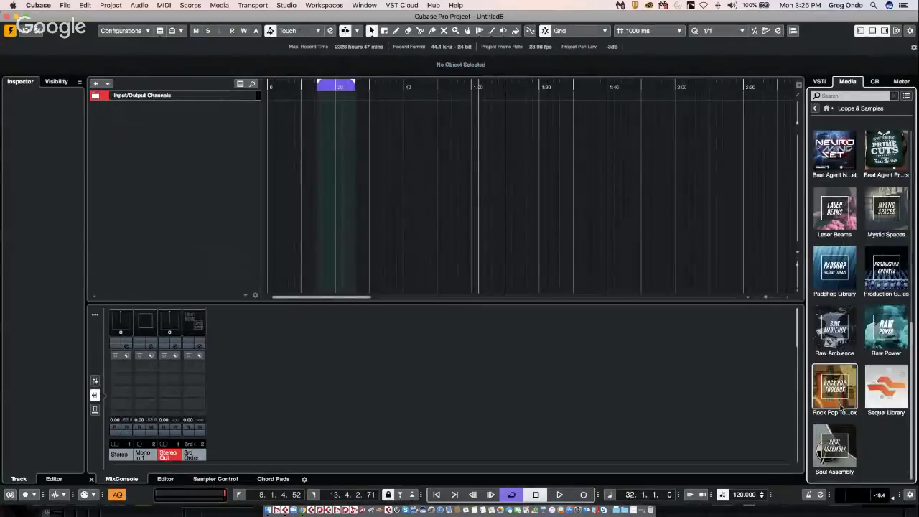
{"action": "left_click", "coordinate": [843, 390]}
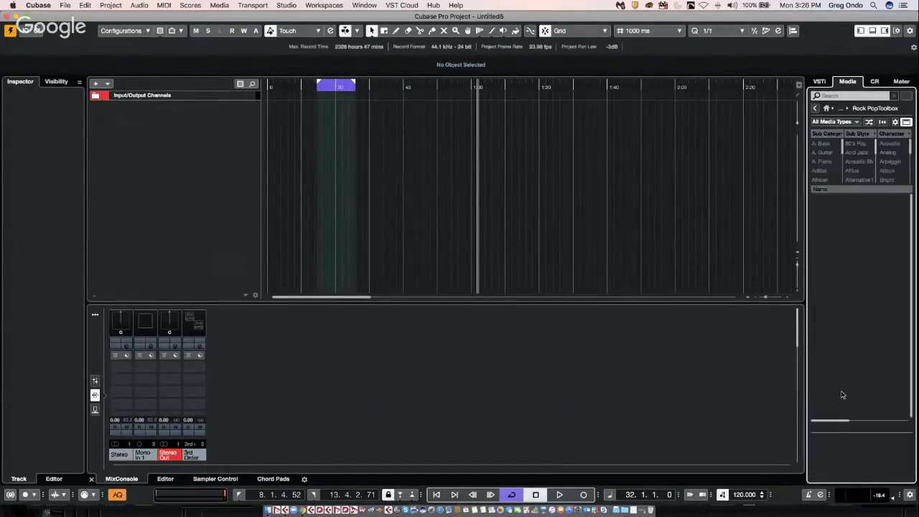
{"action": "left_click_drag", "start_coordinate": [240, 150], "coordinate": [305, 133]}
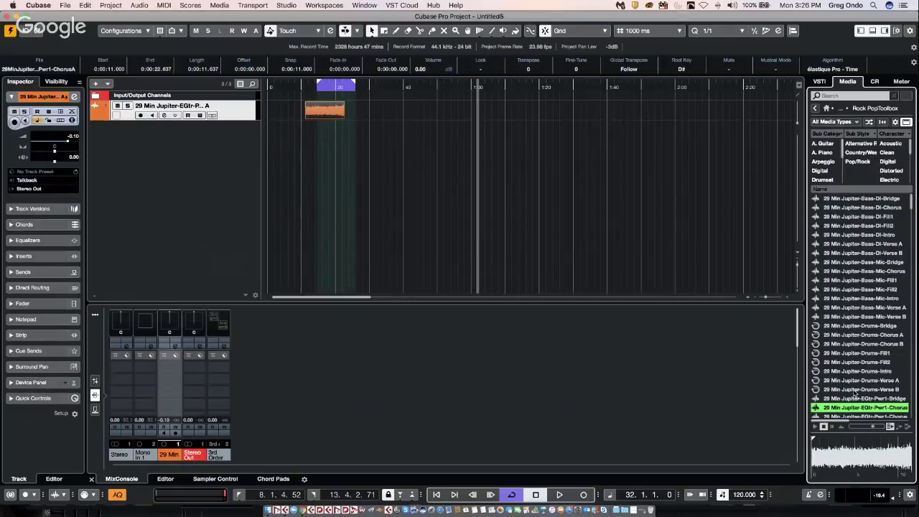
Step: Place 29 Min Jupiter-Pad-Chorus A at 19 seconds and Aberdeen-EGtrDI-Pwr1-Fill1 at 14 seconds, each on its own new track
{"action": "scroll", "coordinate": [855, 394], "scroll_direction": "down", "scroll_amount": 8}
{"action": "left_click_drag", "start_coordinate": [854, 391], "coordinate": [333, 133]}
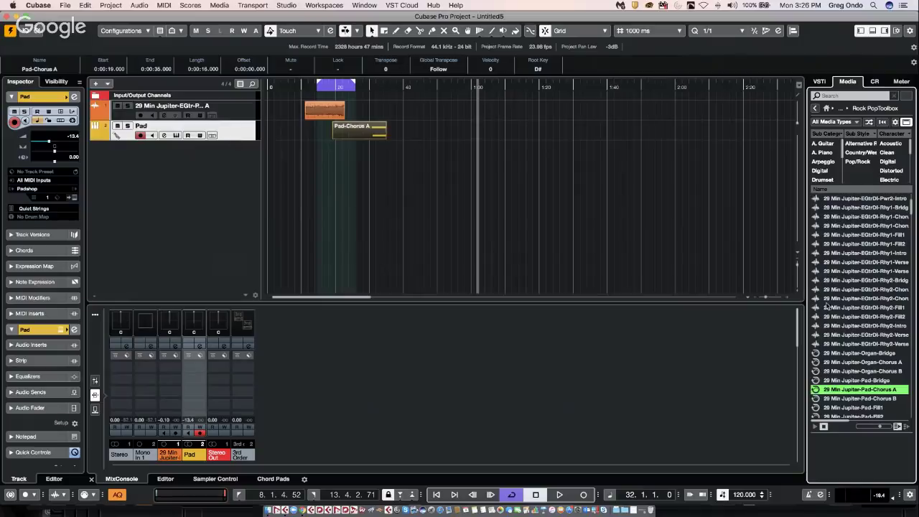
{"action": "scroll", "coordinate": [827, 305], "scroll_direction": "down", "scroll_amount": 8}
{"action": "left_click_drag", "start_coordinate": [858, 353], "coordinate": [314, 151]}
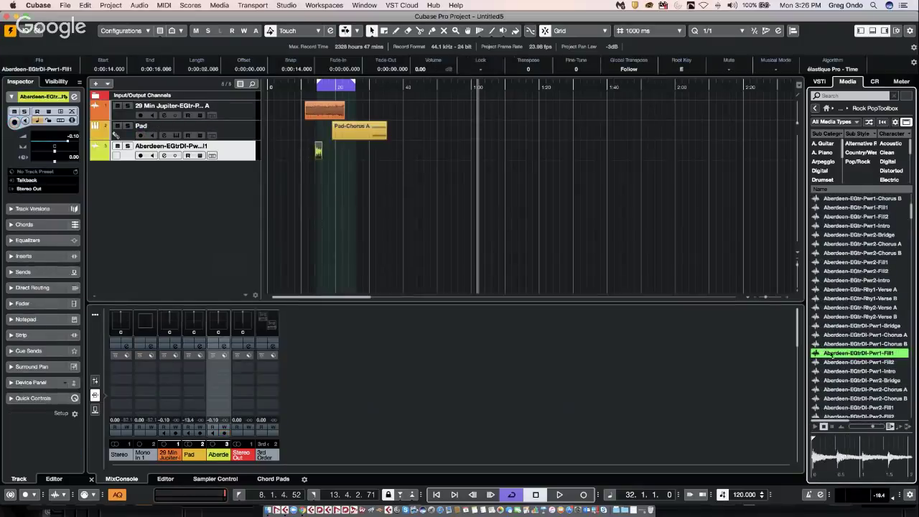
Step: Place the Alive-EGtr-Rhy-Chorus A loop on a new track at 14 seconds
{"action": "scroll", "coordinate": [875, 388], "scroll_direction": "down", "scroll_amount": 10}
{"action": "left_click", "coordinate": [873, 389]}
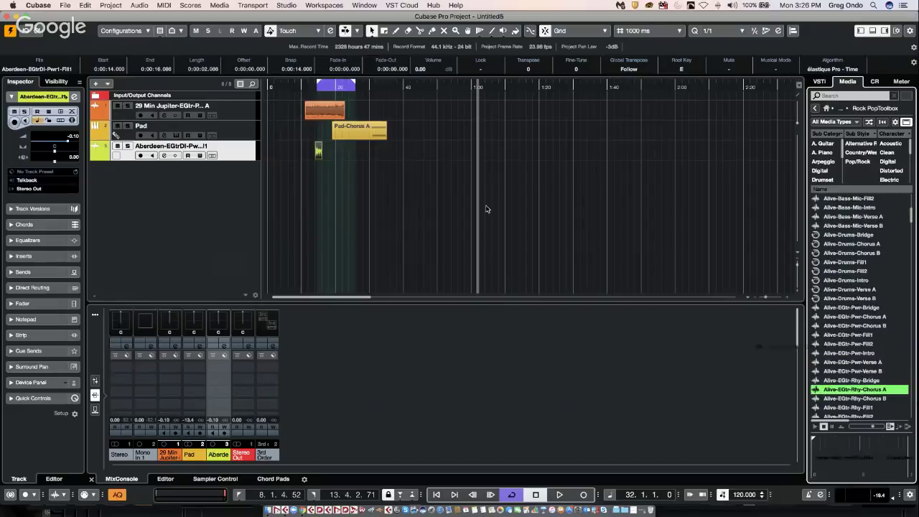
{"action": "left_click", "coordinate": [319, 171]}
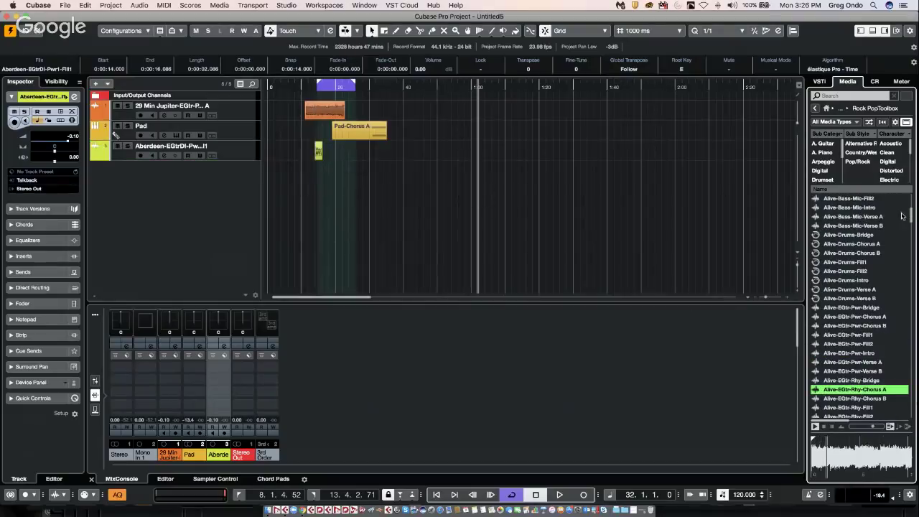
{"action": "key", "text": "Return"}
{"action": "scroll", "coordinate": [903, 215], "scroll_direction": "up", "scroll_amount": 5}
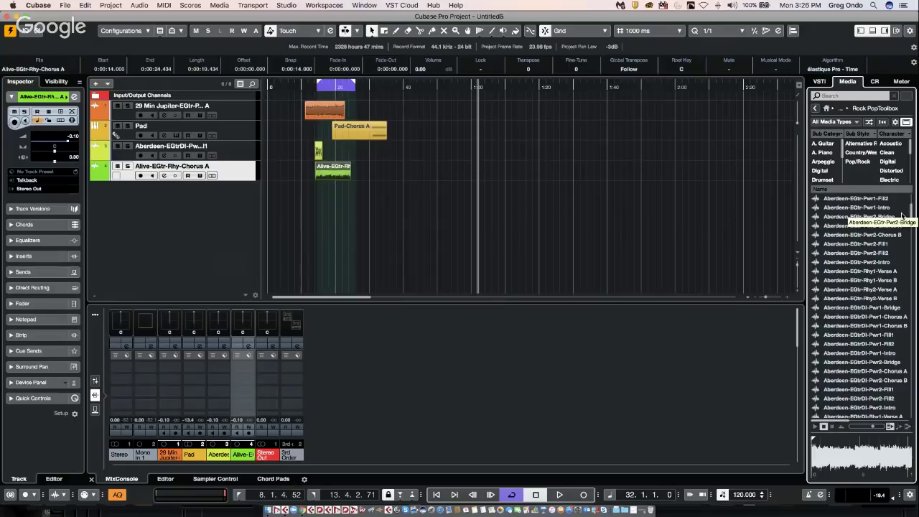
Step: Place the Atmo 07_AM loop from the Caleidoscope library on a new track at 50 seconds and increase that track's height
{"action": "left_click", "coordinate": [819, 107]}
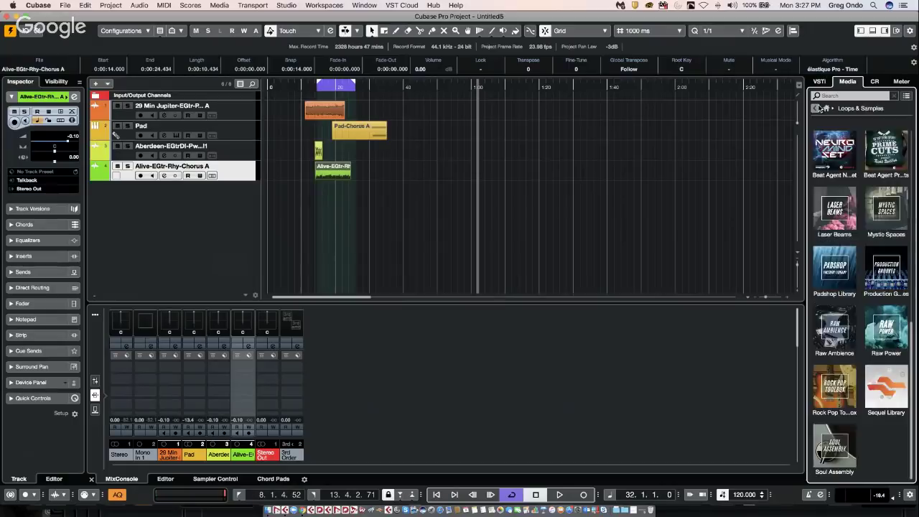
{"action": "scroll", "coordinate": [912, 213], "scroll_direction": "up", "scroll_amount": 5}
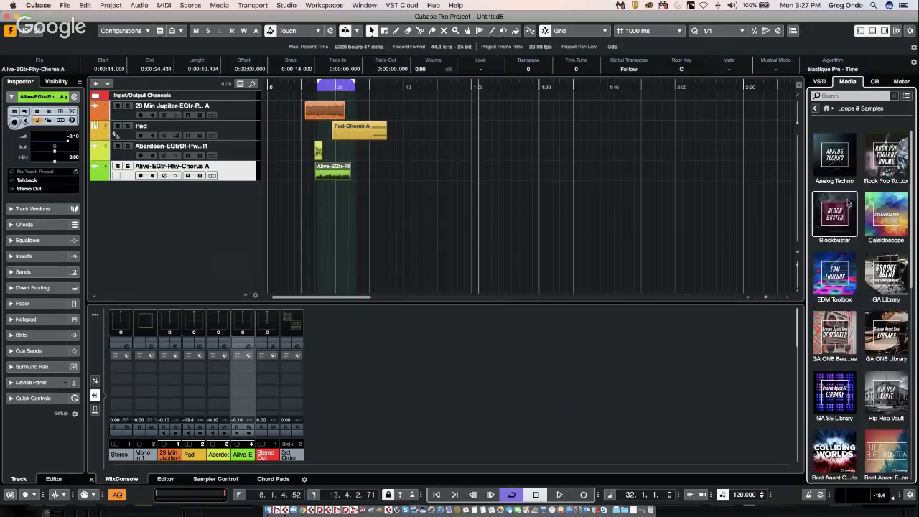
{"action": "left_click", "coordinate": [906, 213]}
{"action": "left_click_drag", "start_coordinate": [840, 262], "coordinate": [436, 222]}
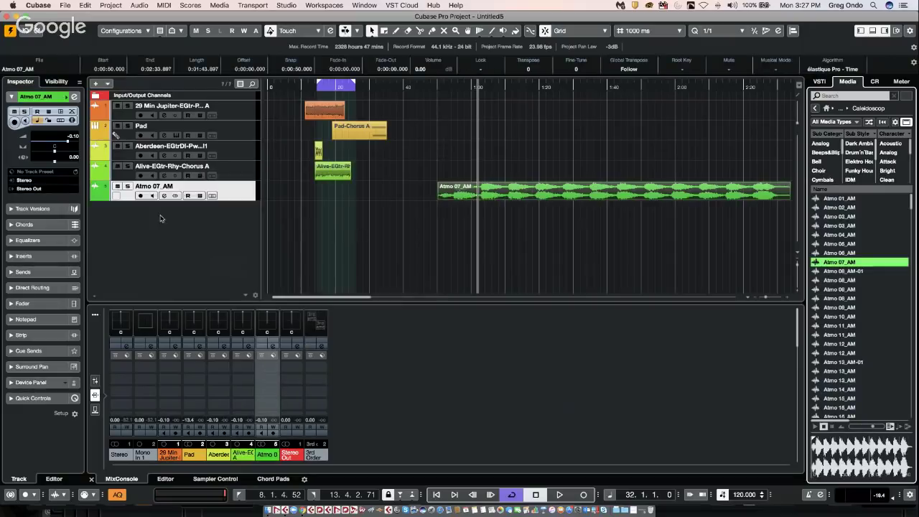
{"action": "left_click_drag", "start_coordinate": [236, 201], "coordinate": [230, 233]}
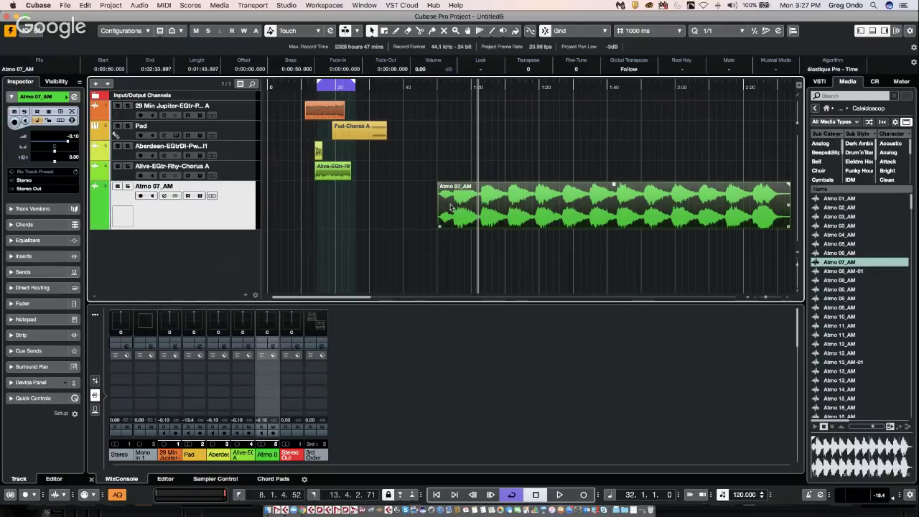
Step: Remove the 3rd Order Ambisonics Out bus from the audio output connections
{"action": "key", "text": "F4"}
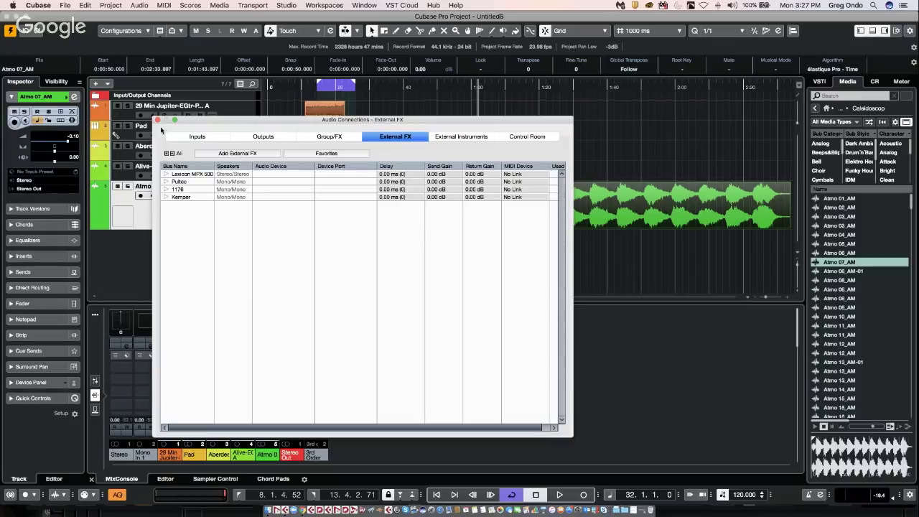
{"action": "left_click", "coordinate": [263, 138]}
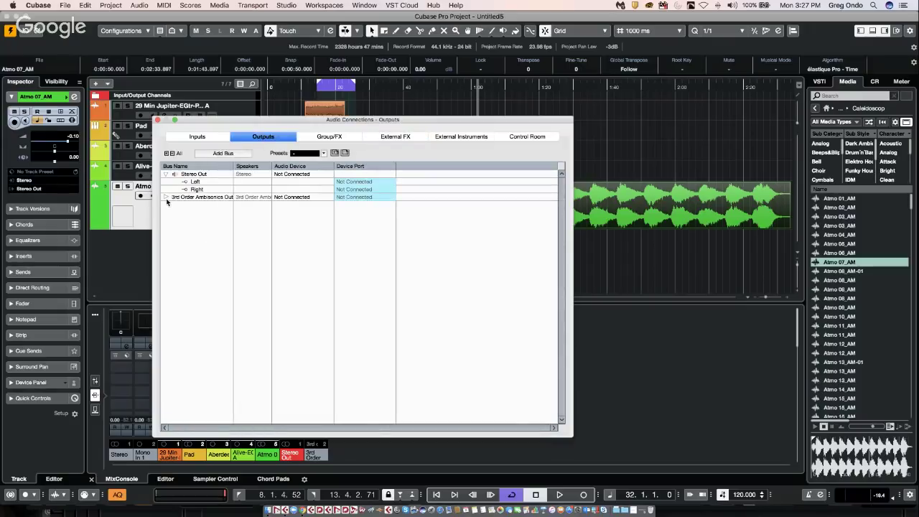
{"action": "left_click", "coordinate": [166, 197]}
{"action": "right_click", "coordinate": [167, 199]}
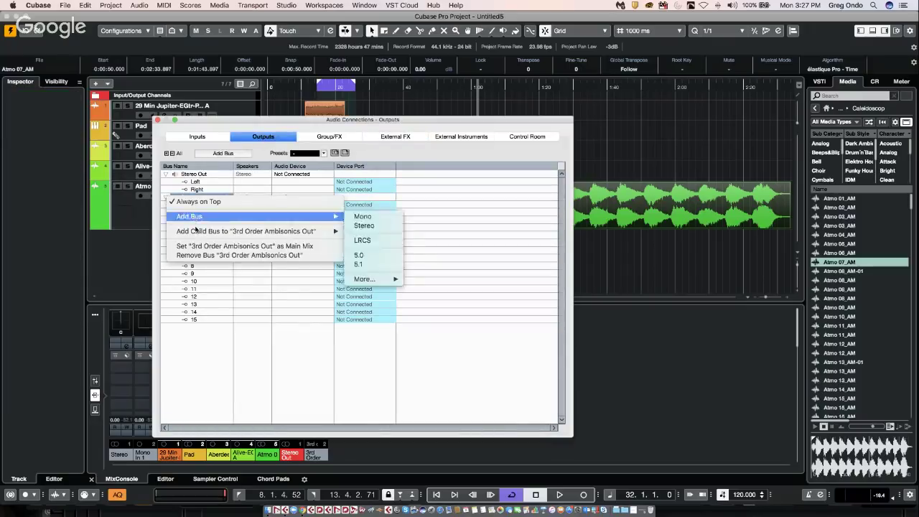
{"action": "left_click", "coordinate": [200, 257]}
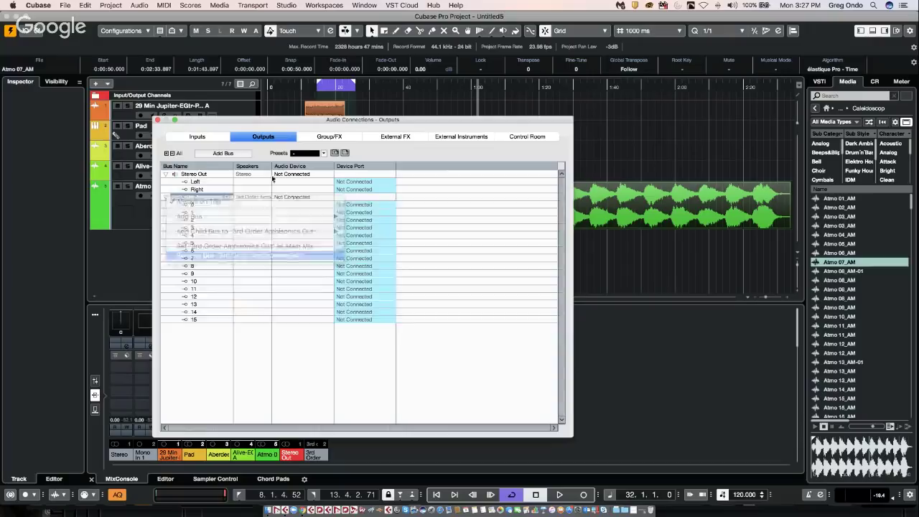
{"action": "left_click", "coordinate": [157, 120]}
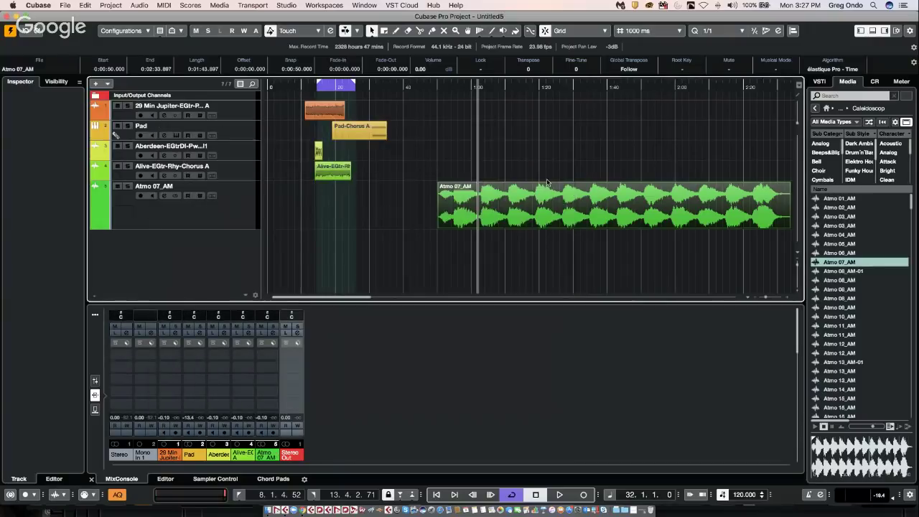
Step: Open the Atmo 07_AM channel settings, switch its panner to Stereo Combined Panner and narrow the stereo width to L44 and R50
{"action": "left_click", "coordinate": [200, 220]}
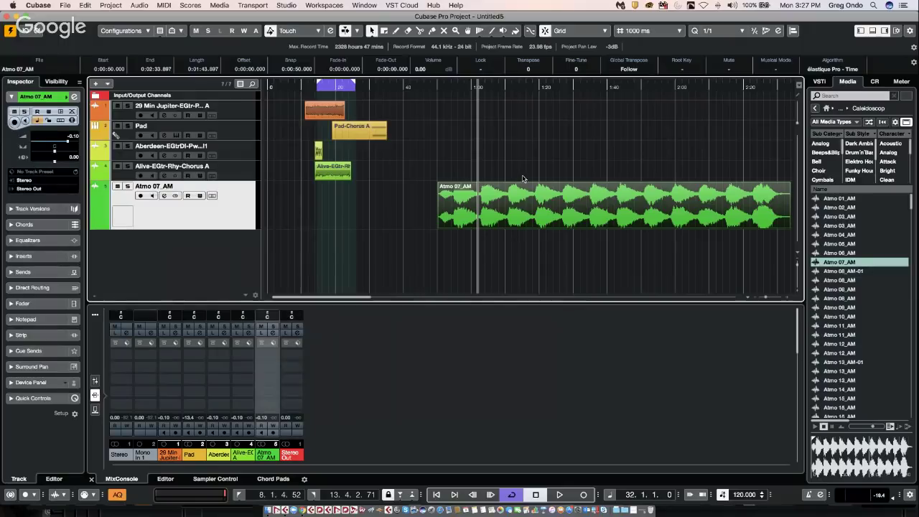
{"action": "left_click", "coordinate": [164, 196]}
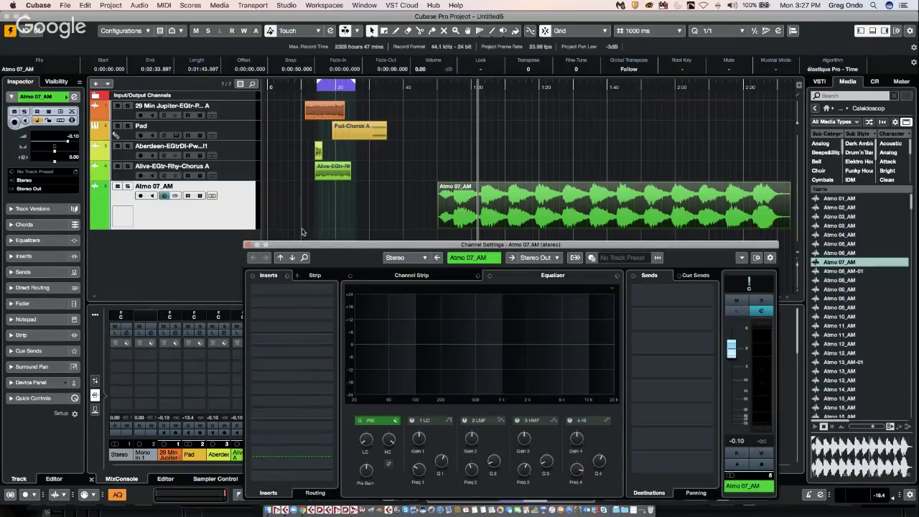
{"action": "left_click_drag", "start_coordinate": [338, 247], "coordinate": [108, 123]}
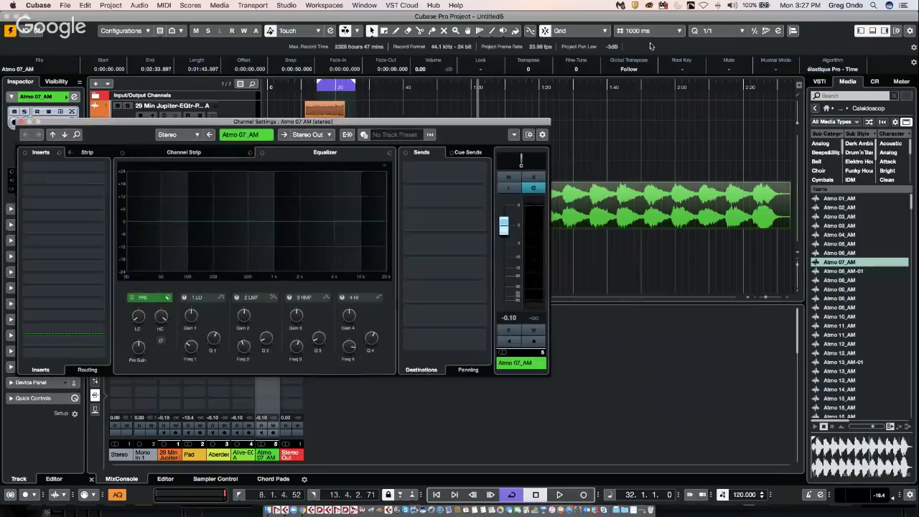
{"action": "right_click", "coordinate": [537, 164]}
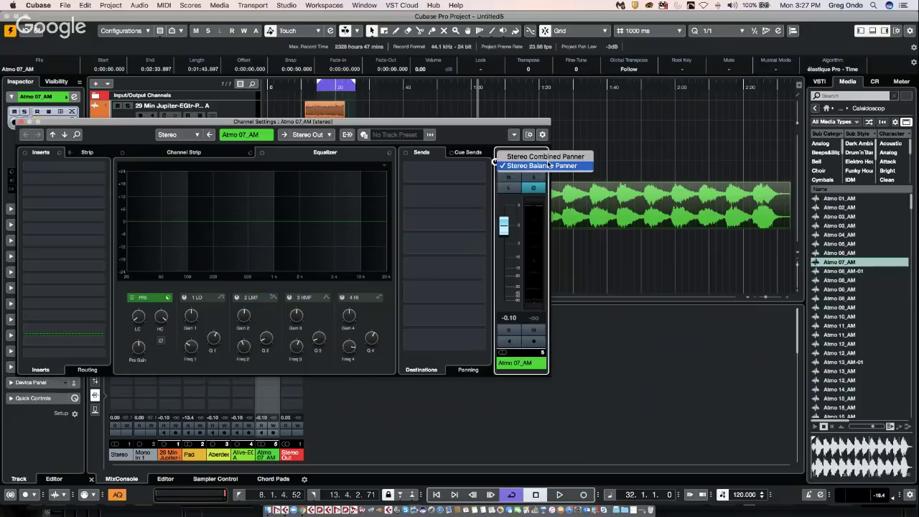
{"action": "left_click", "coordinate": [546, 166]}
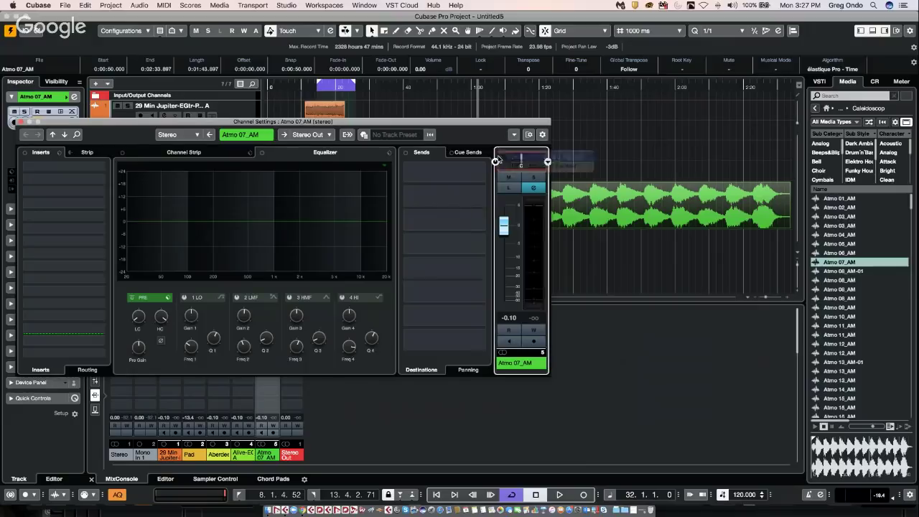
{"action": "mouse_move", "coordinate": [541, 161]}
{"action": "left_mouse_down"}
{"action": "mouse_move", "coordinate": [497, 160]}
{"action": "mouse_move", "coordinate": [535, 159]}
{"action": "left_mouse_up"}
Step: Switch the Atmo 07_AM channel to the Stereo Balance Panner and try shifting its balance
{"action": "right_click", "coordinate": [547, 163]}
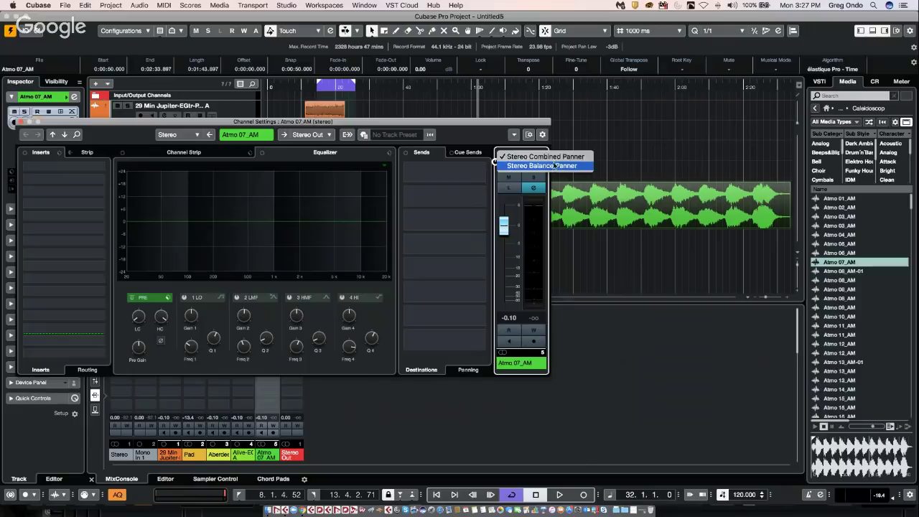
{"action": "left_click", "coordinate": [554, 166]}
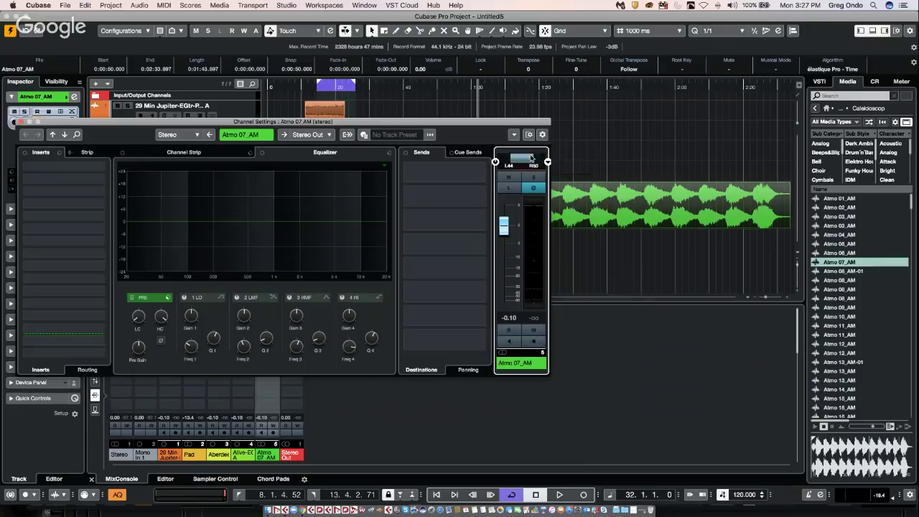
{"action": "left_click_drag", "start_coordinate": [524, 162], "coordinate": [548, 162]}
Step: Set the Atmo 07_AM channel to Stereo Combined Panner with a range of L52 to R12, and close its settings
{"action": "right_click", "coordinate": [547, 162]}
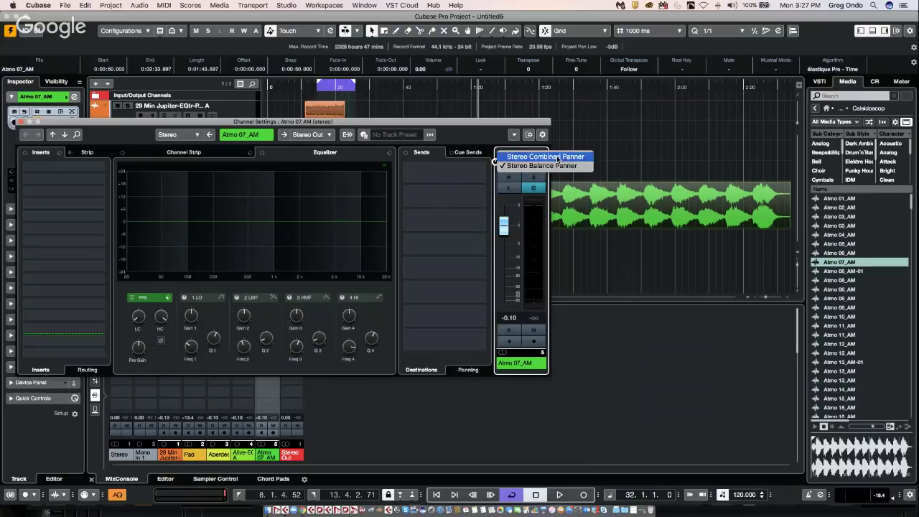
{"action": "left_click", "coordinate": [547, 157]}
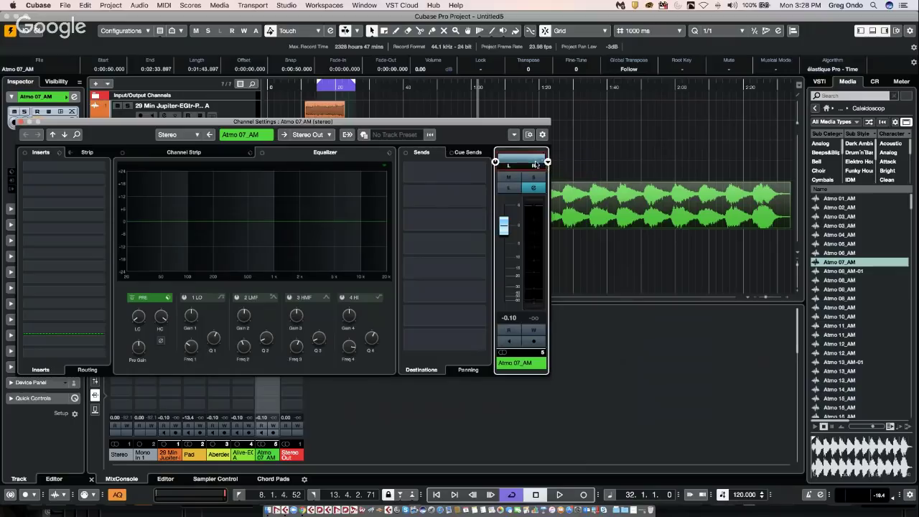
{"action": "left_click_drag", "start_coordinate": [547, 162], "coordinate": [521, 152]}
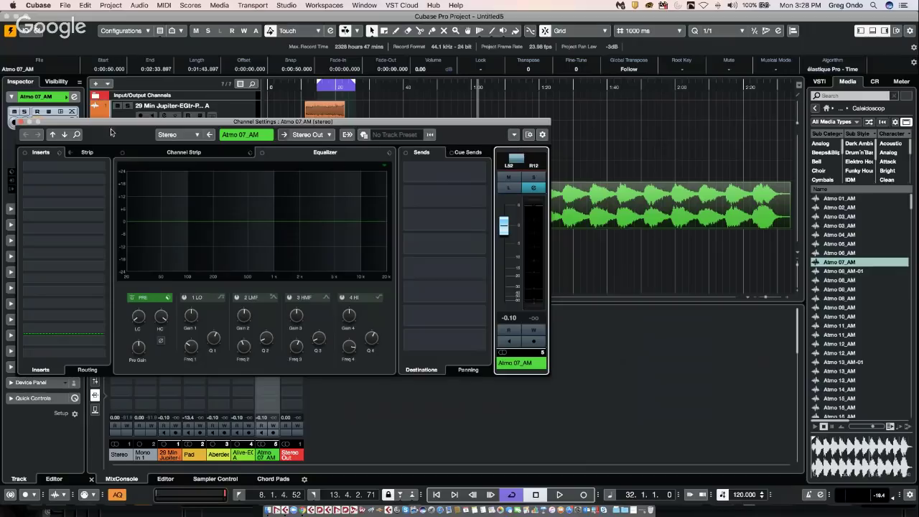
{"action": "left_click", "coordinate": [22, 122]}
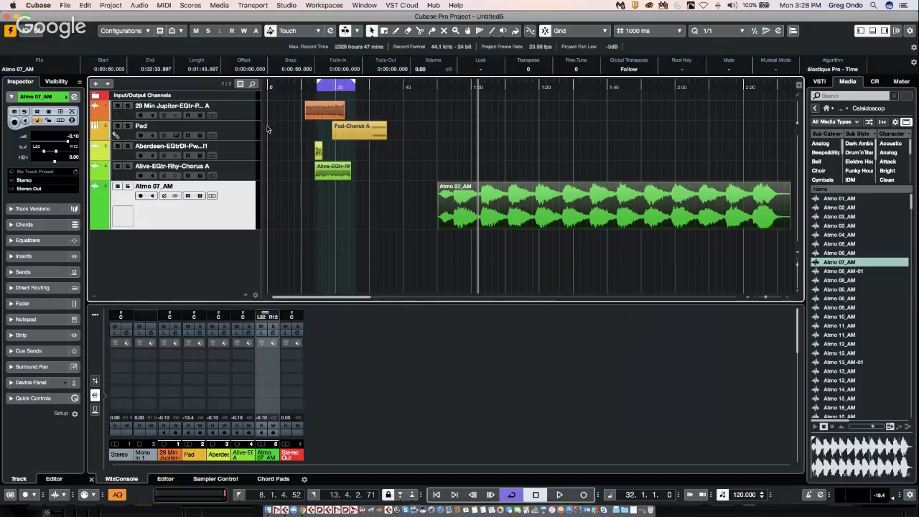
Step: Select all five tracks and insert Voxengo CurveEQ on them together with Q-Link on, closing the plug-in windows
{"action": "left_click", "coordinate": [243, 117], "text": "shift"}
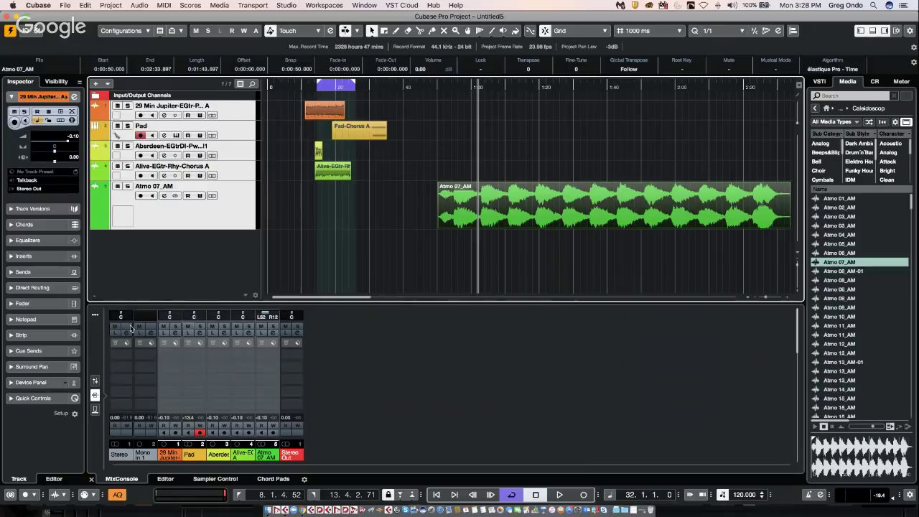
{"action": "left_click", "coordinate": [97, 317]}
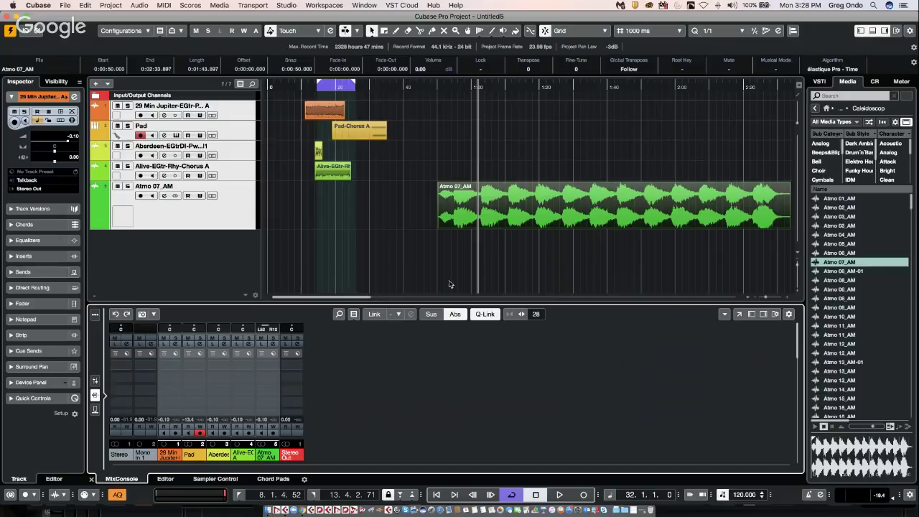
{"action": "left_click", "coordinate": [175, 366]}
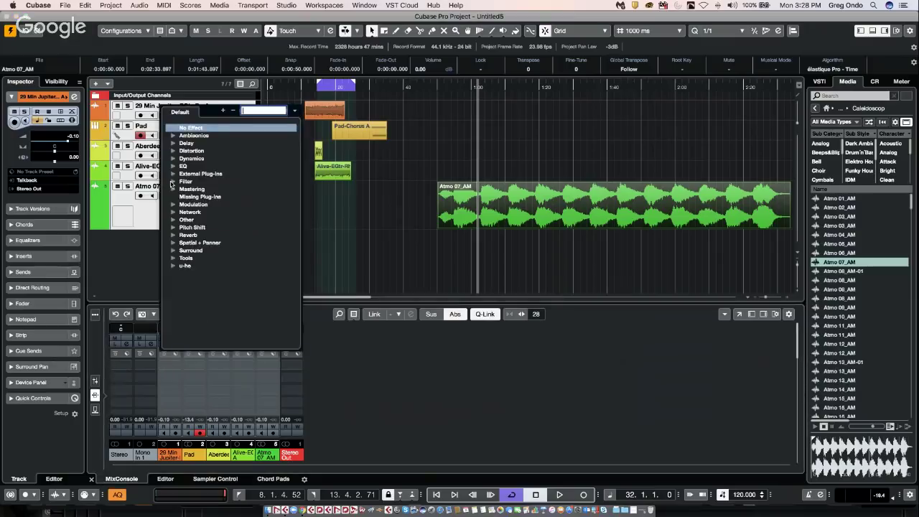
{"action": "left_click", "coordinate": [180, 167]}
{"action": "left_click", "coordinate": [199, 175]}
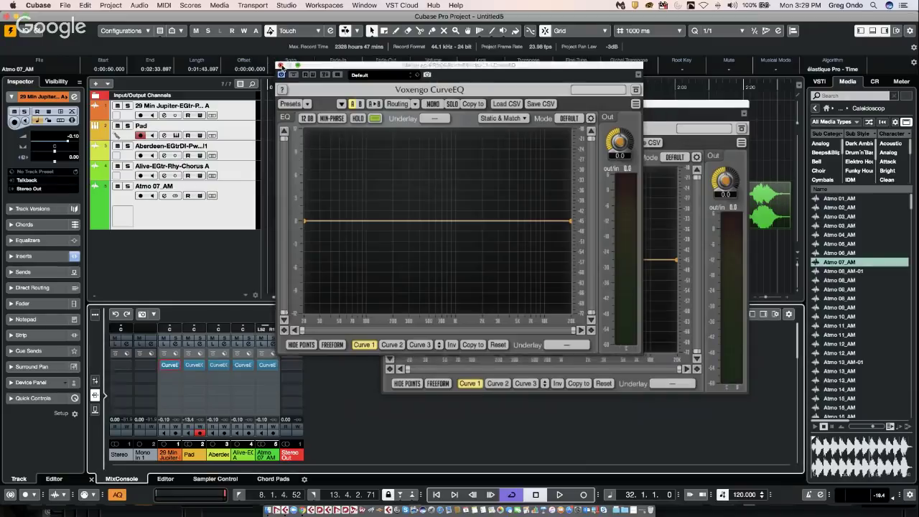
{"action": "left_click", "coordinate": [280, 65]}
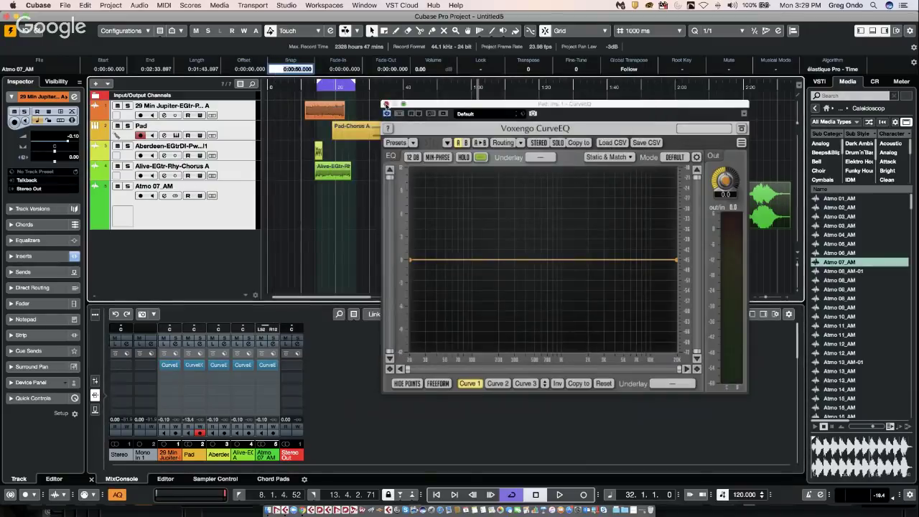
{"action": "left_click", "coordinate": [385, 105]}
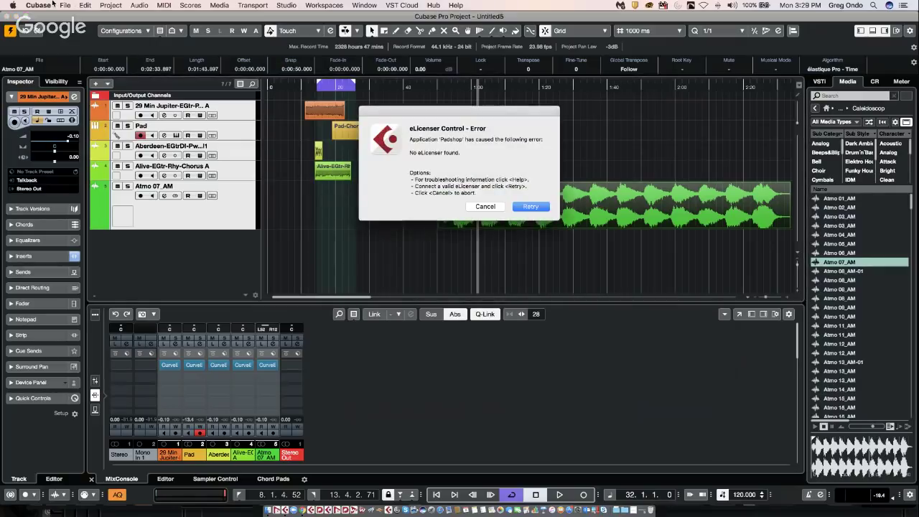
Step: Try to clear the Padshop eLicenser error by cancelling and retrying, switching to Chrome and back to Cubase
{"action": "left_click", "coordinate": [487, 207]}
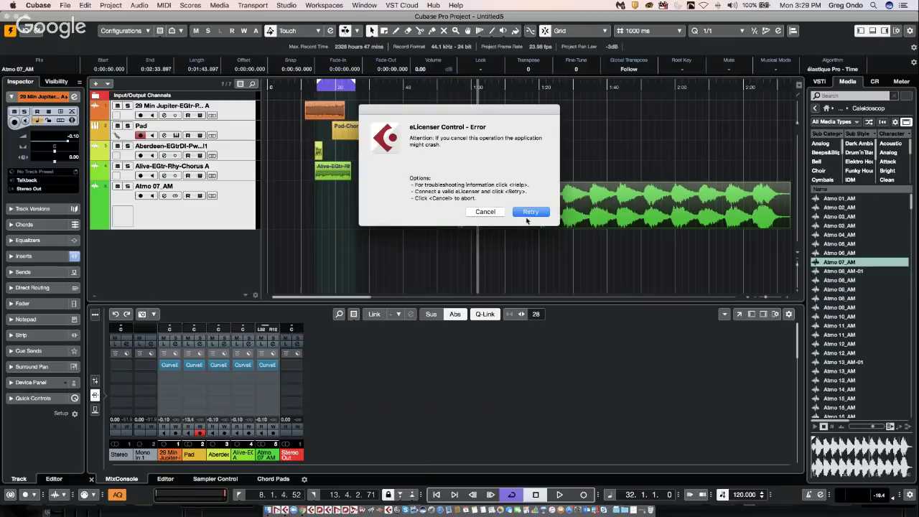
{"action": "key", "text": "super+Tab"}
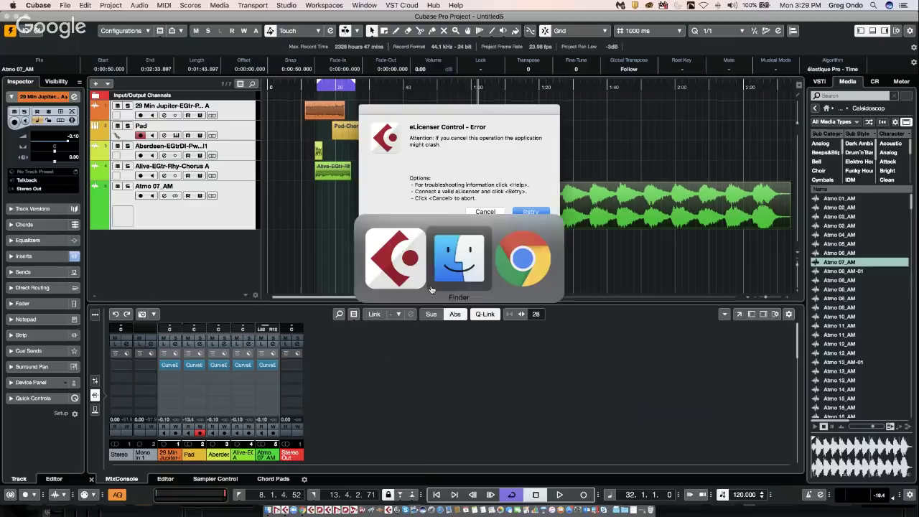
{"action": "key", "text": "super+Tab"}
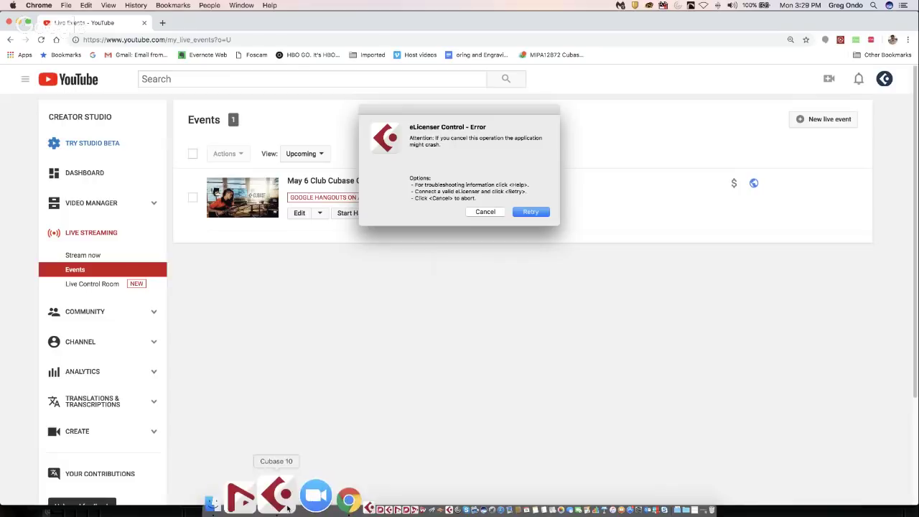
{"action": "left_click", "coordinate": [530, 213]}
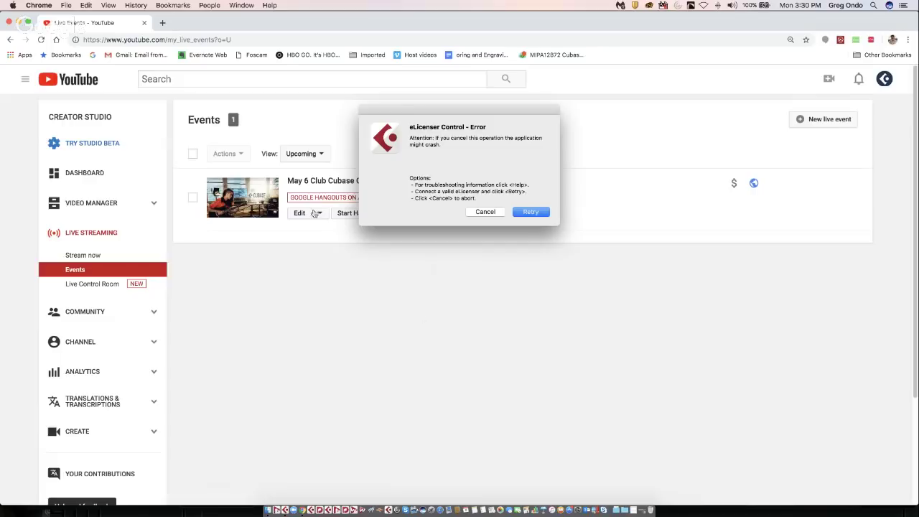
{"action": "key", "text": "super+Tab"}
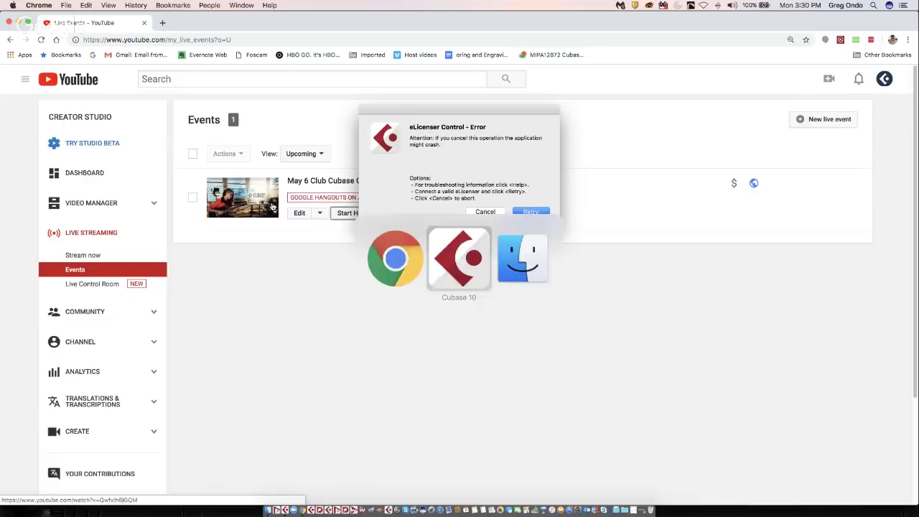